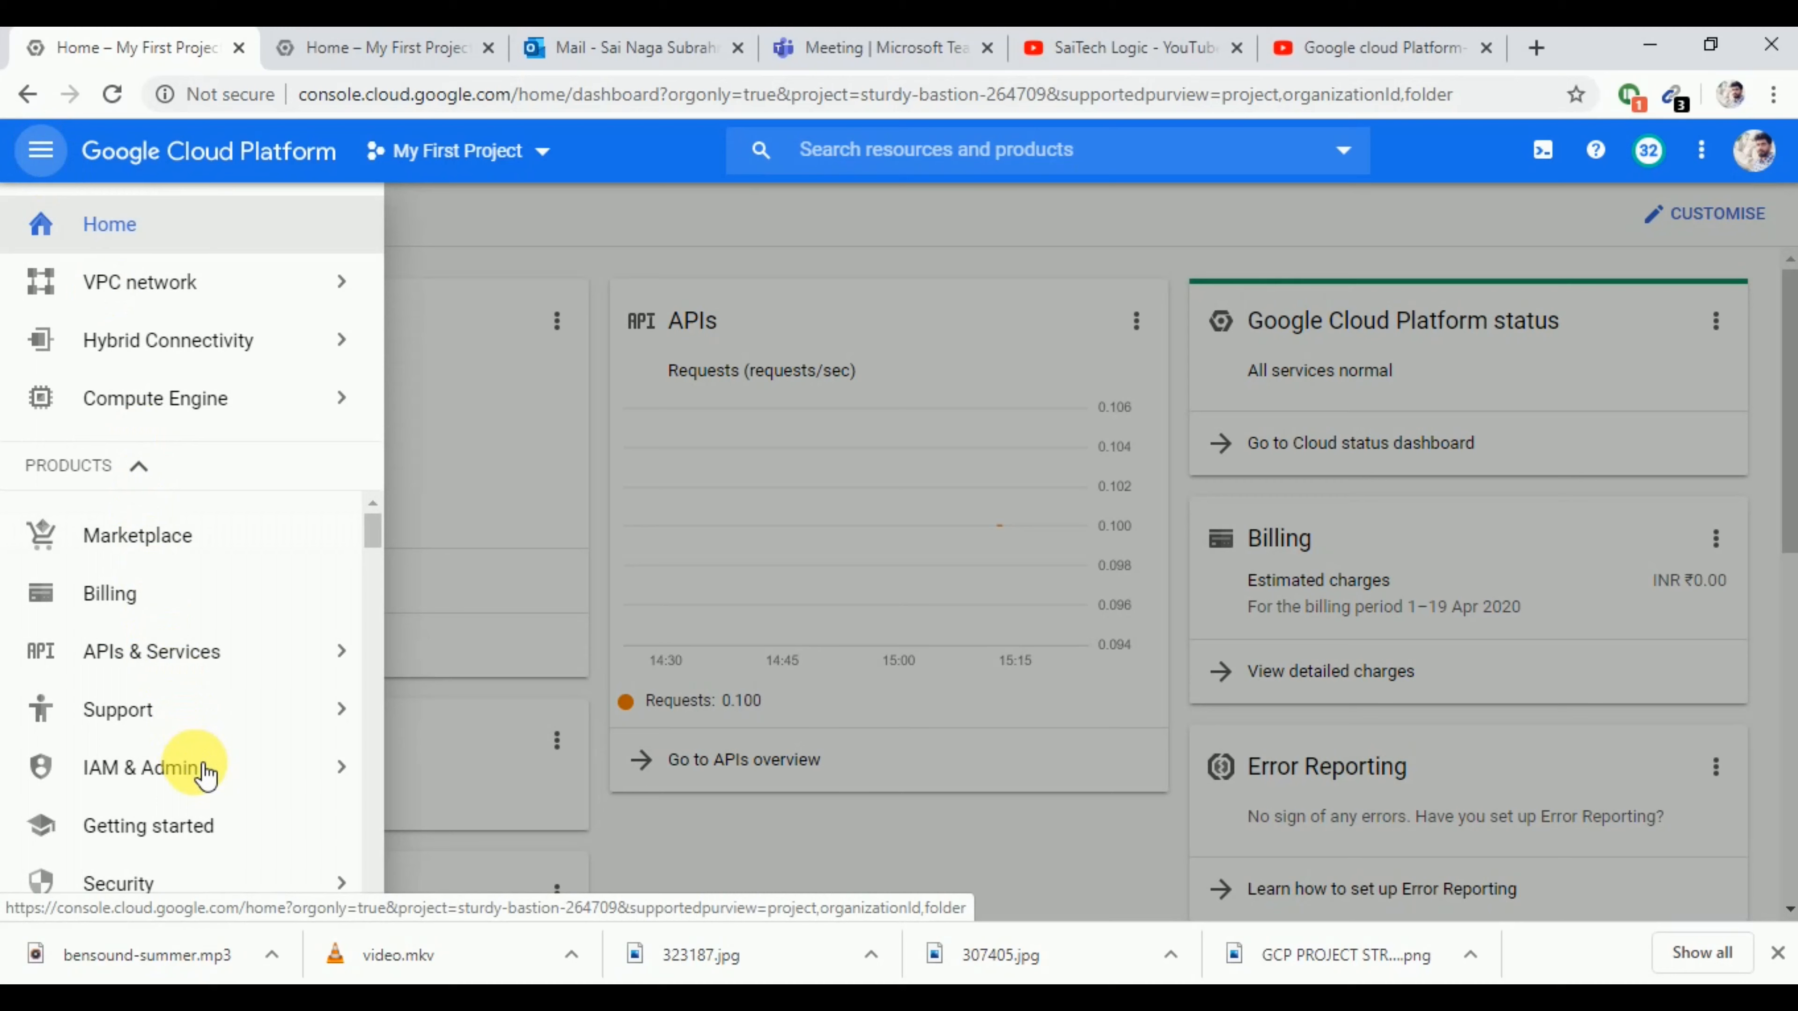
Step: Create a new project named MYPROJECT1
mouse_move(337, 767)
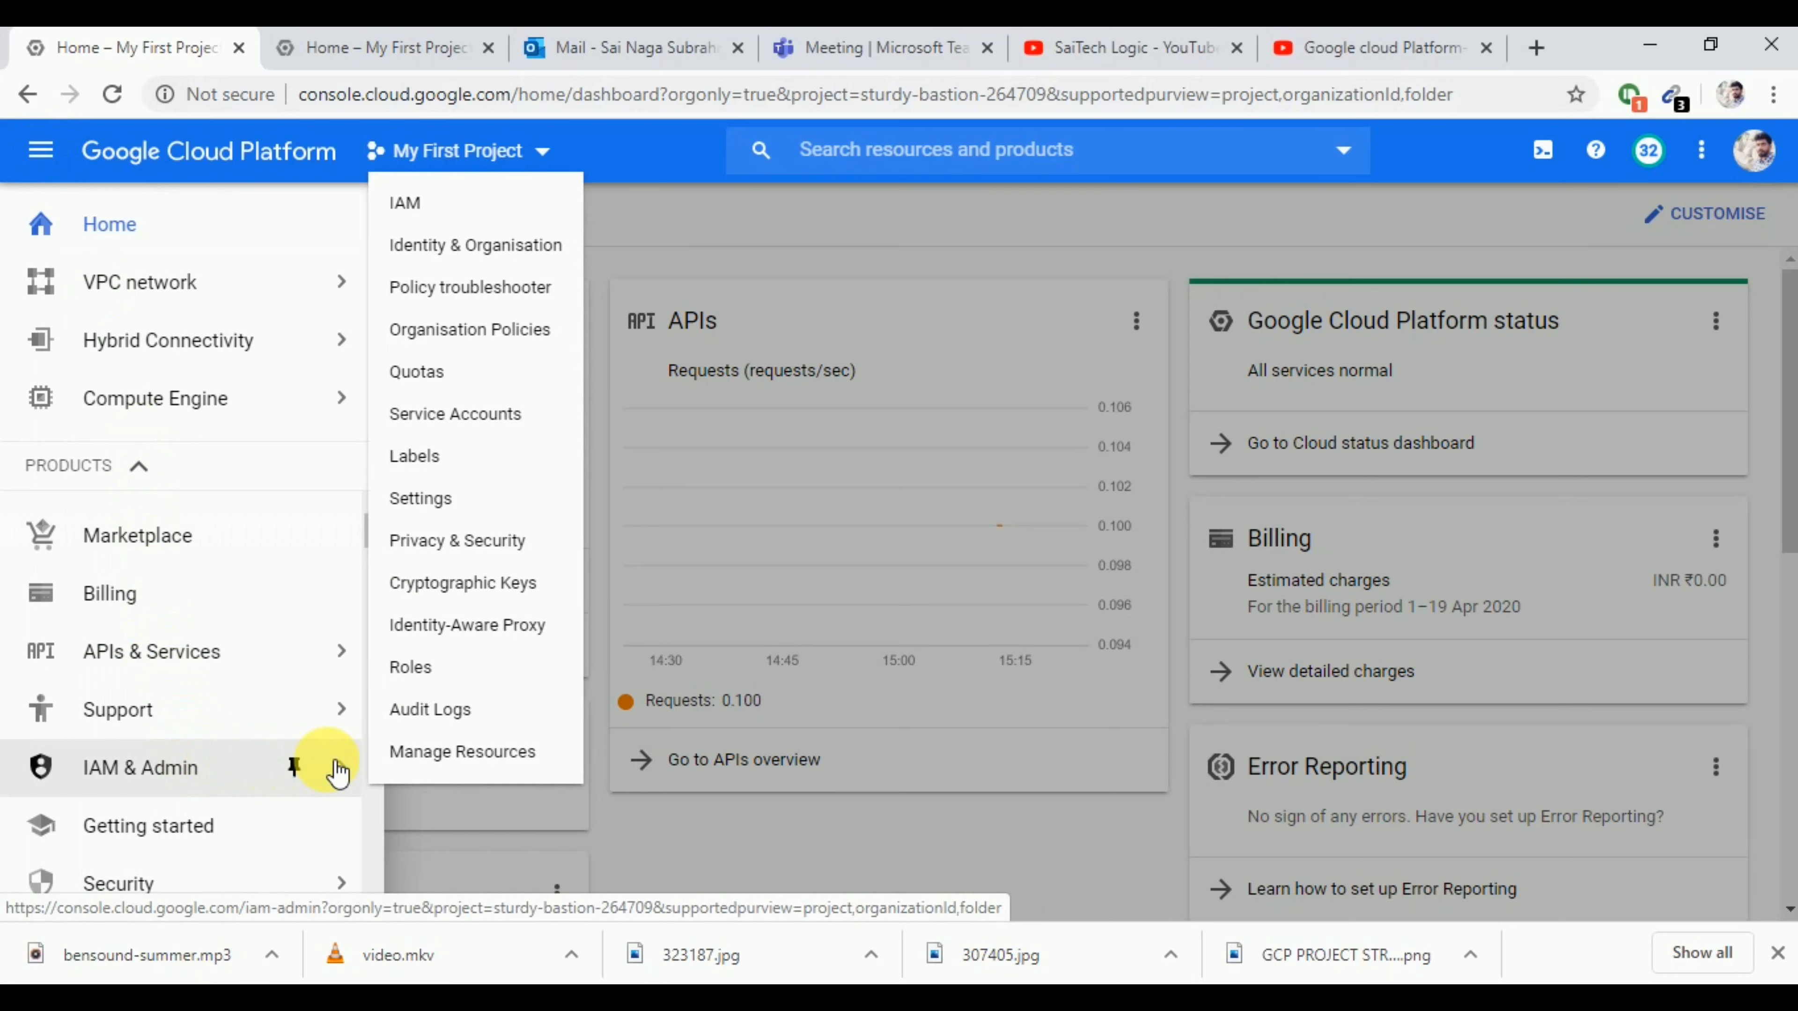
left_click(446, 755)
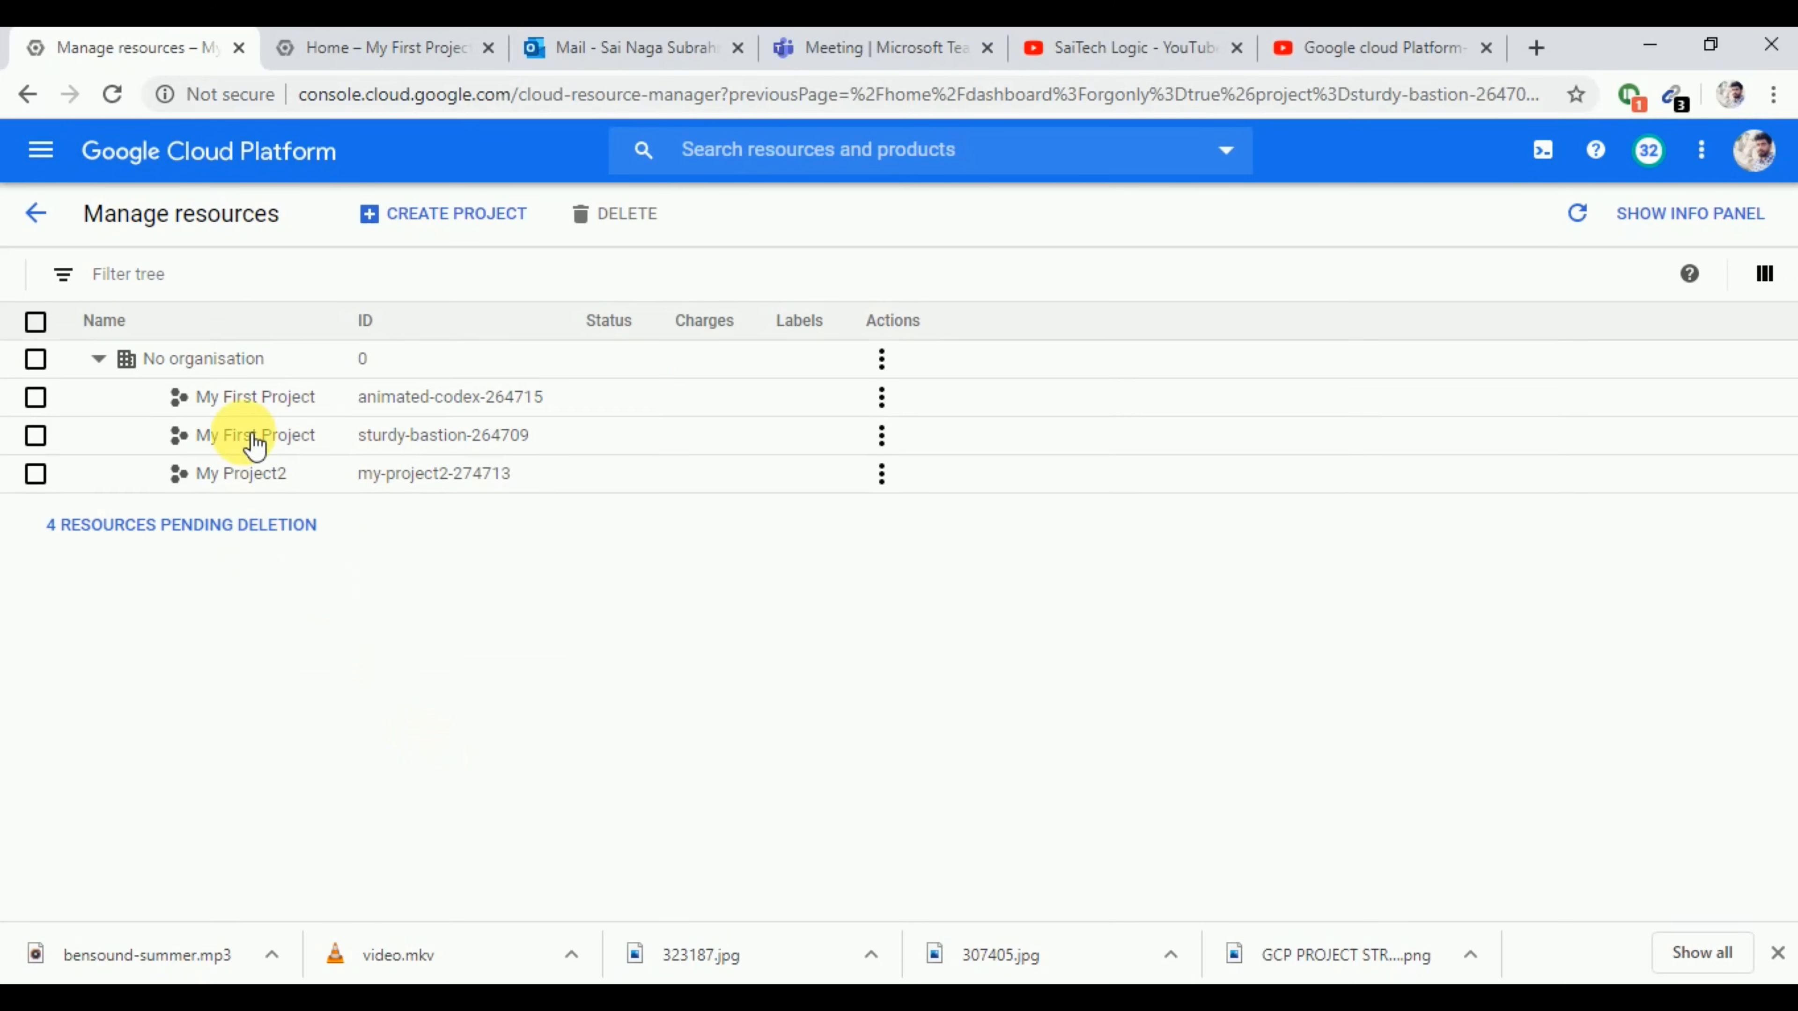
left_click(417, 222)
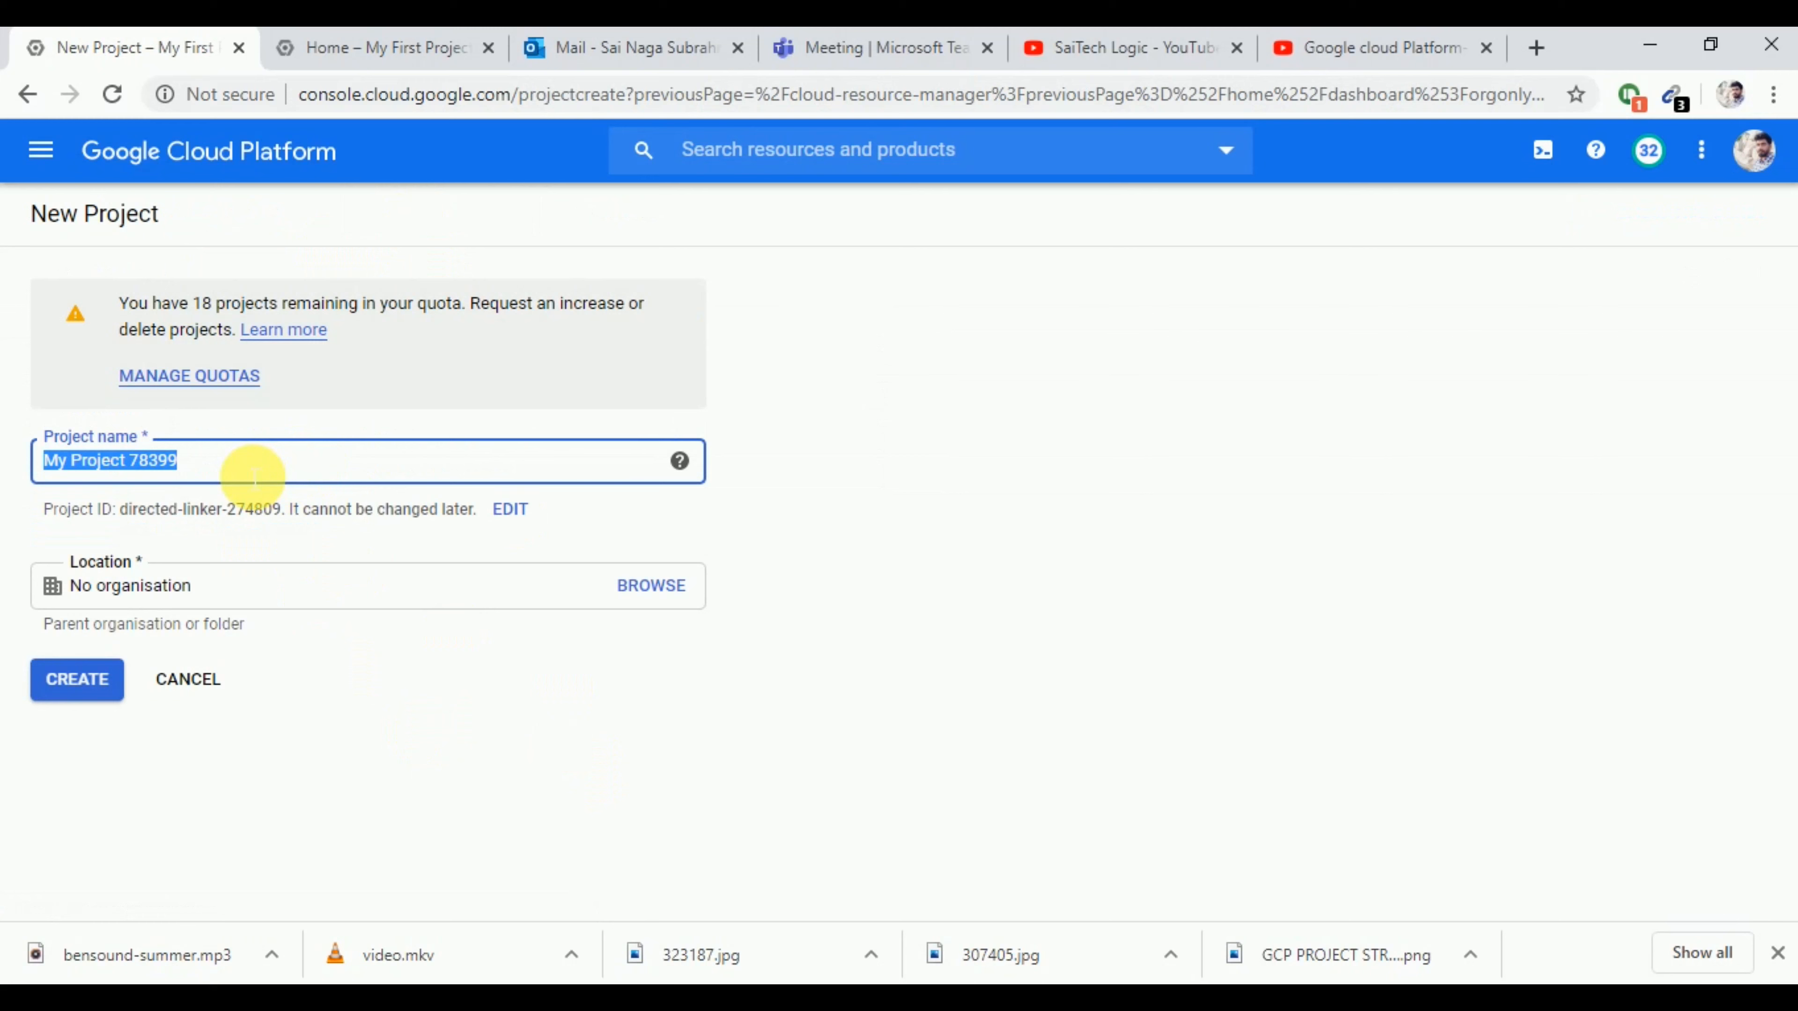
type("MYPROJECT1")
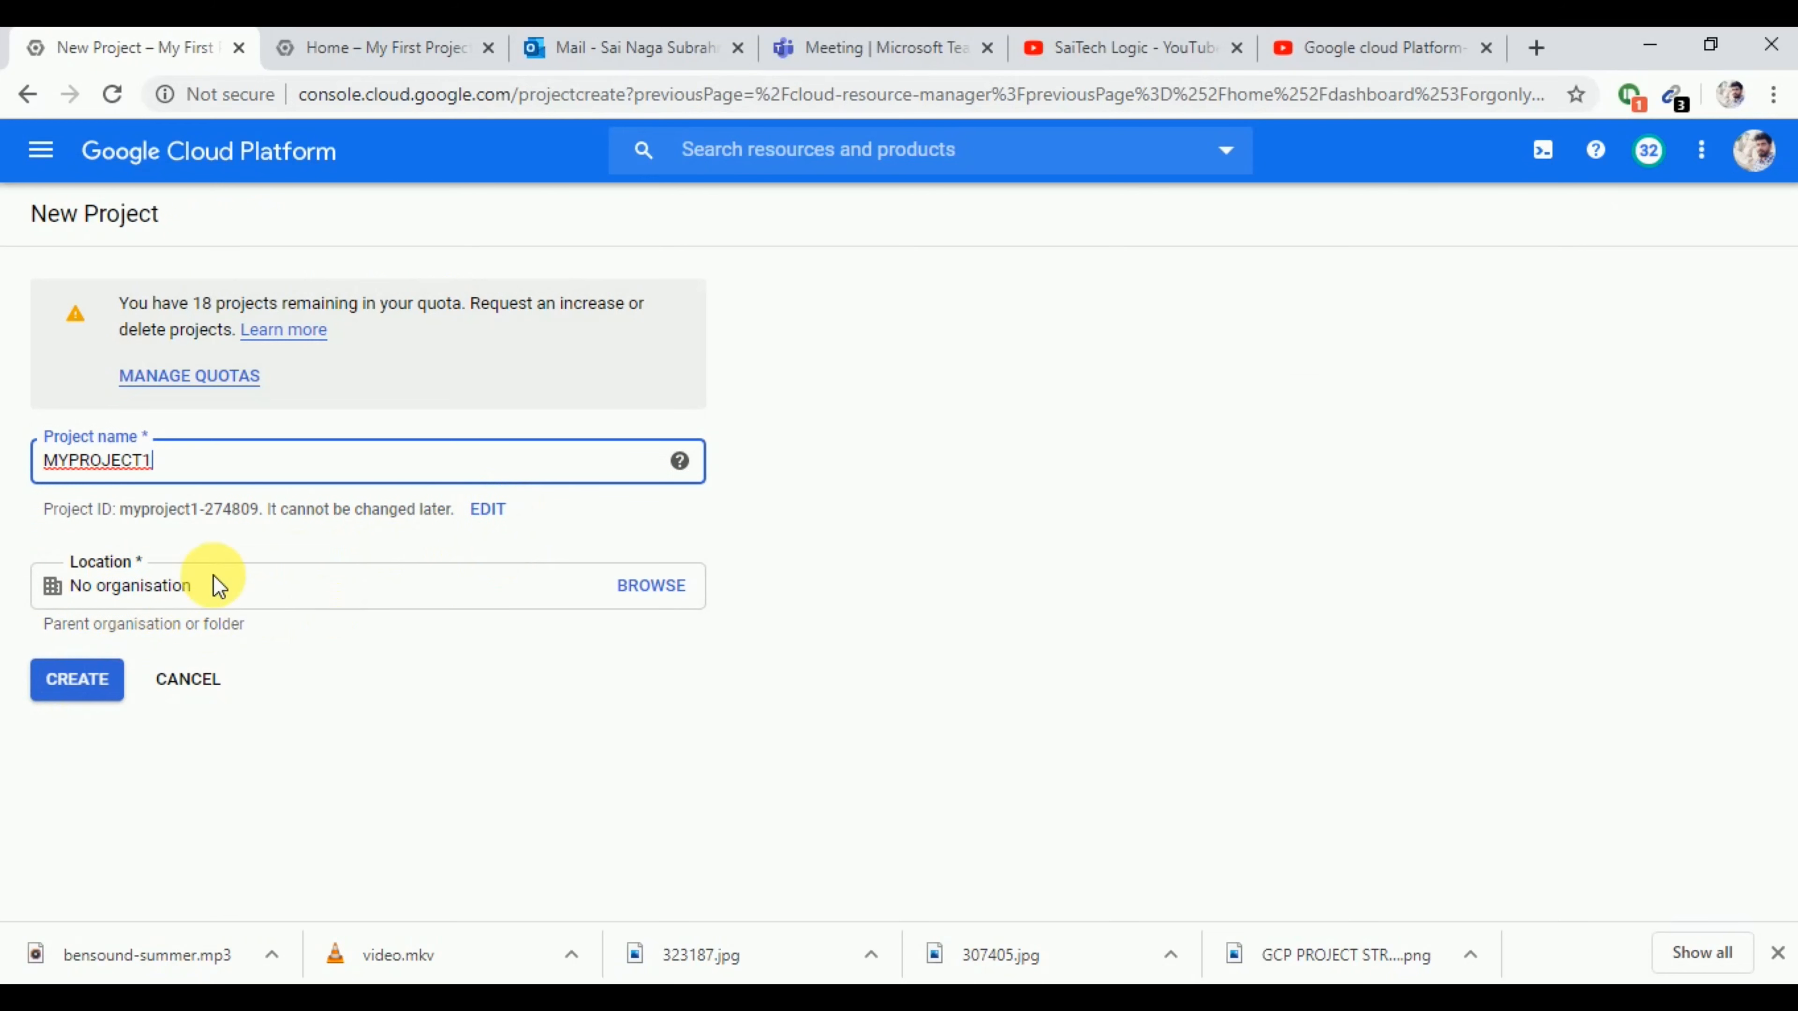
left_click(79, 678)
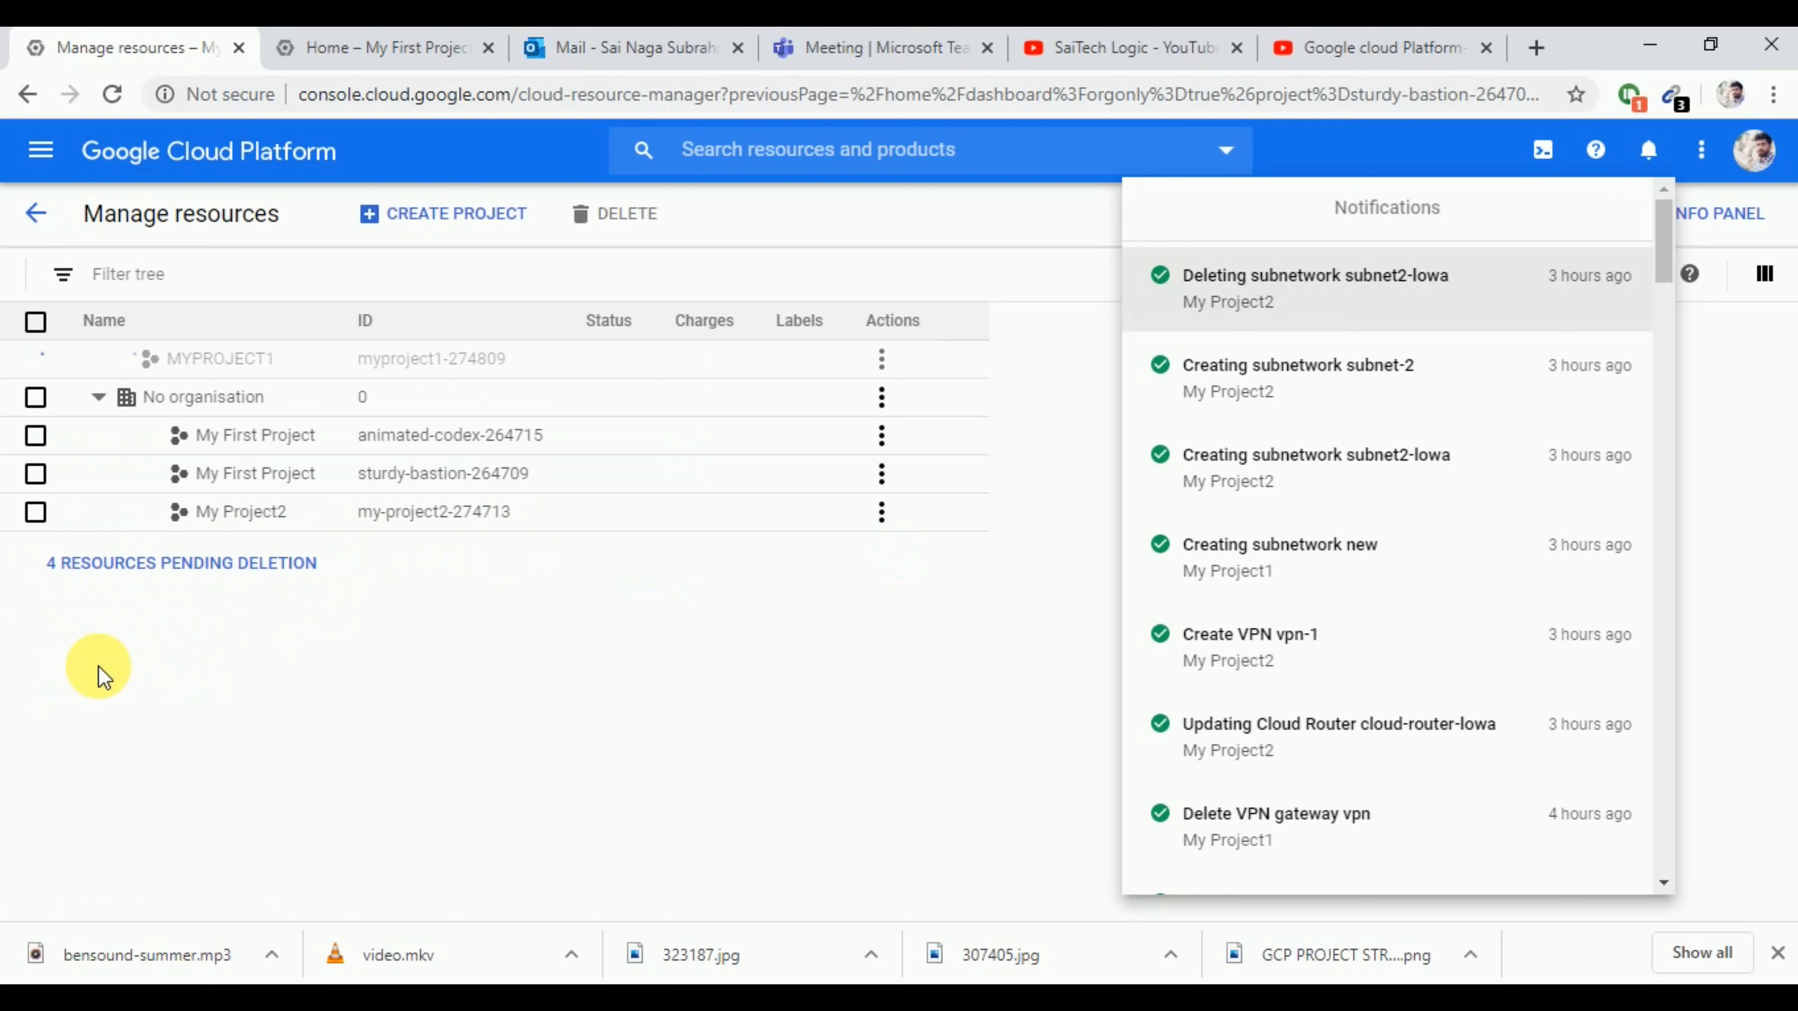
Step: Create a second project named MYPROJECT2
left_click(449, 214)
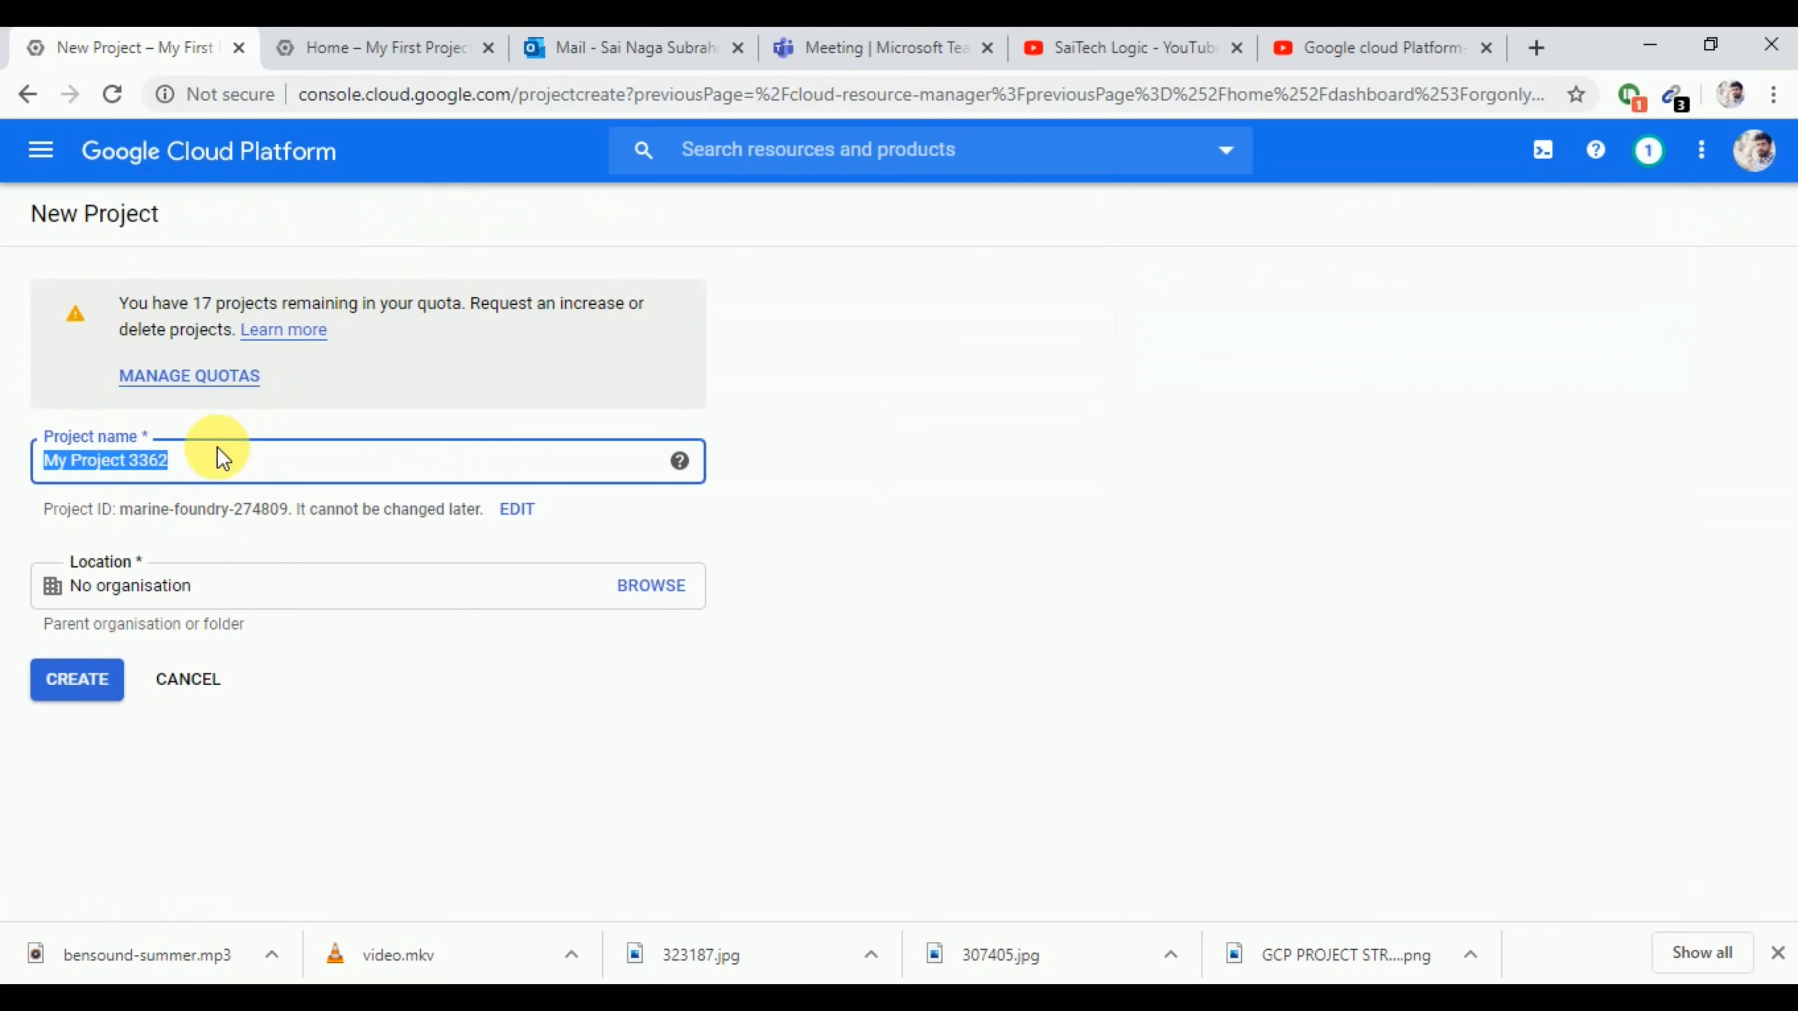
key("BackSpace")
type("MYP")
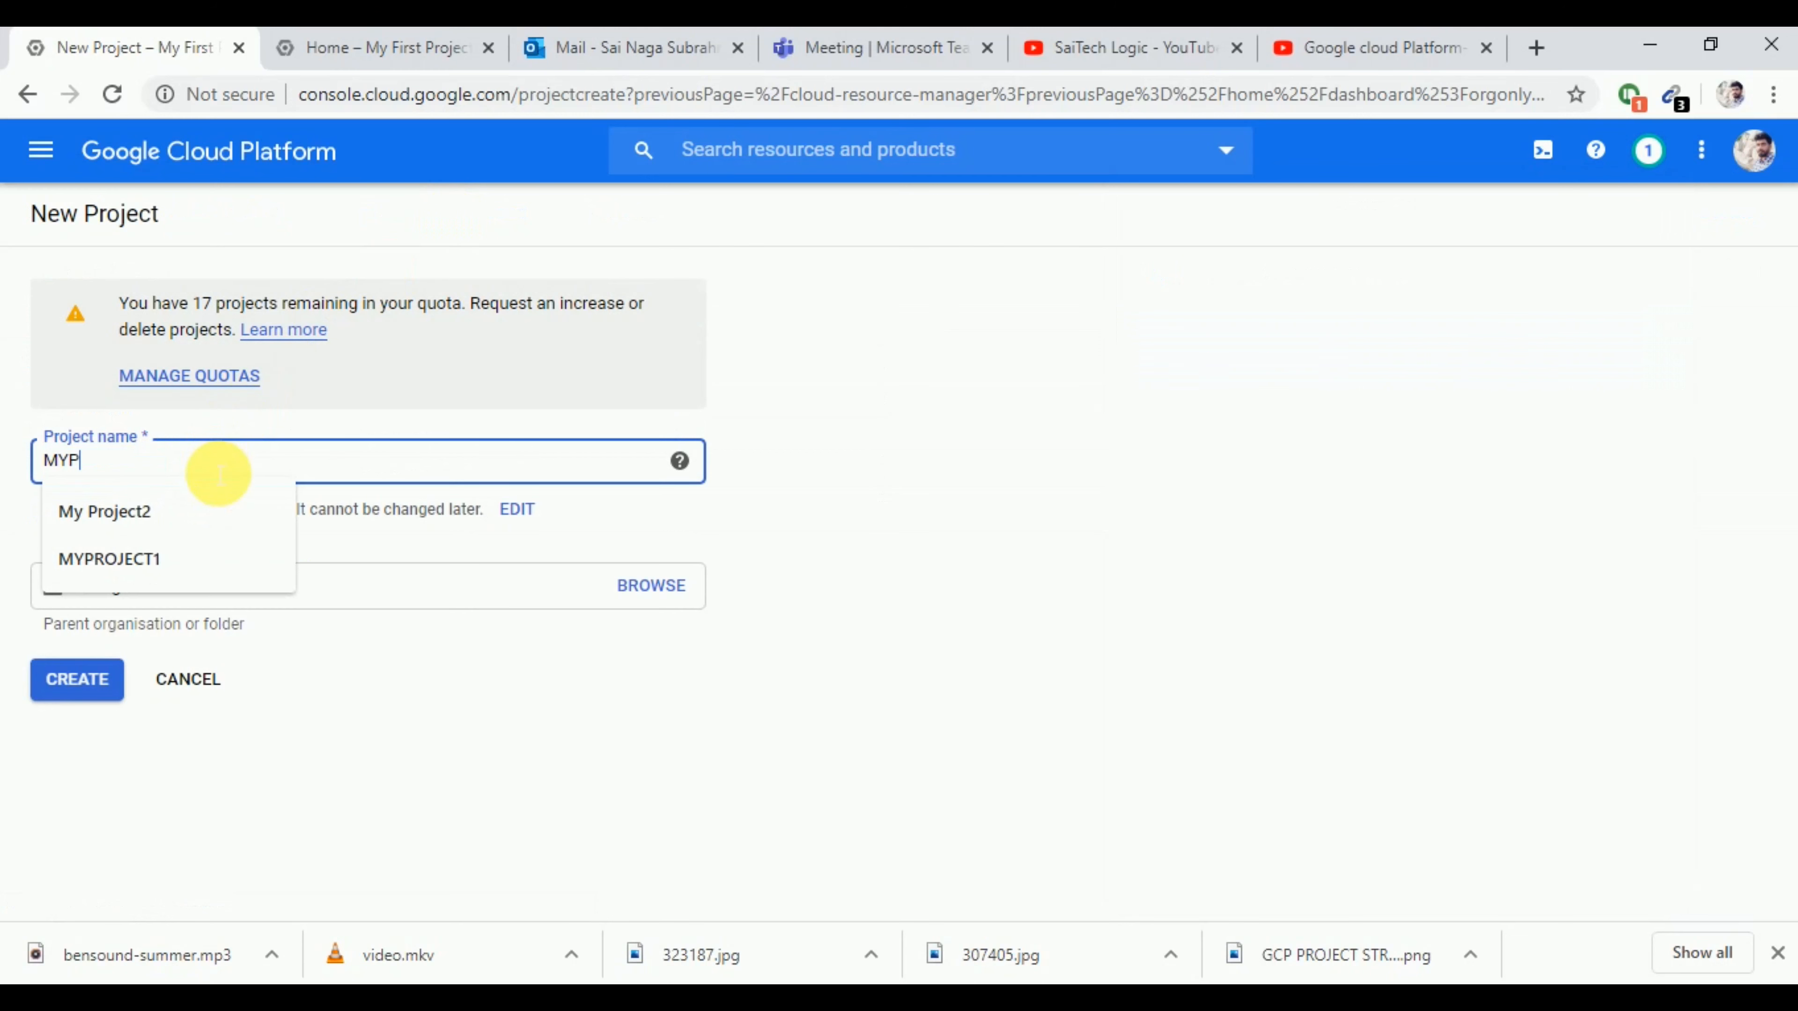
type("ROJECT2")
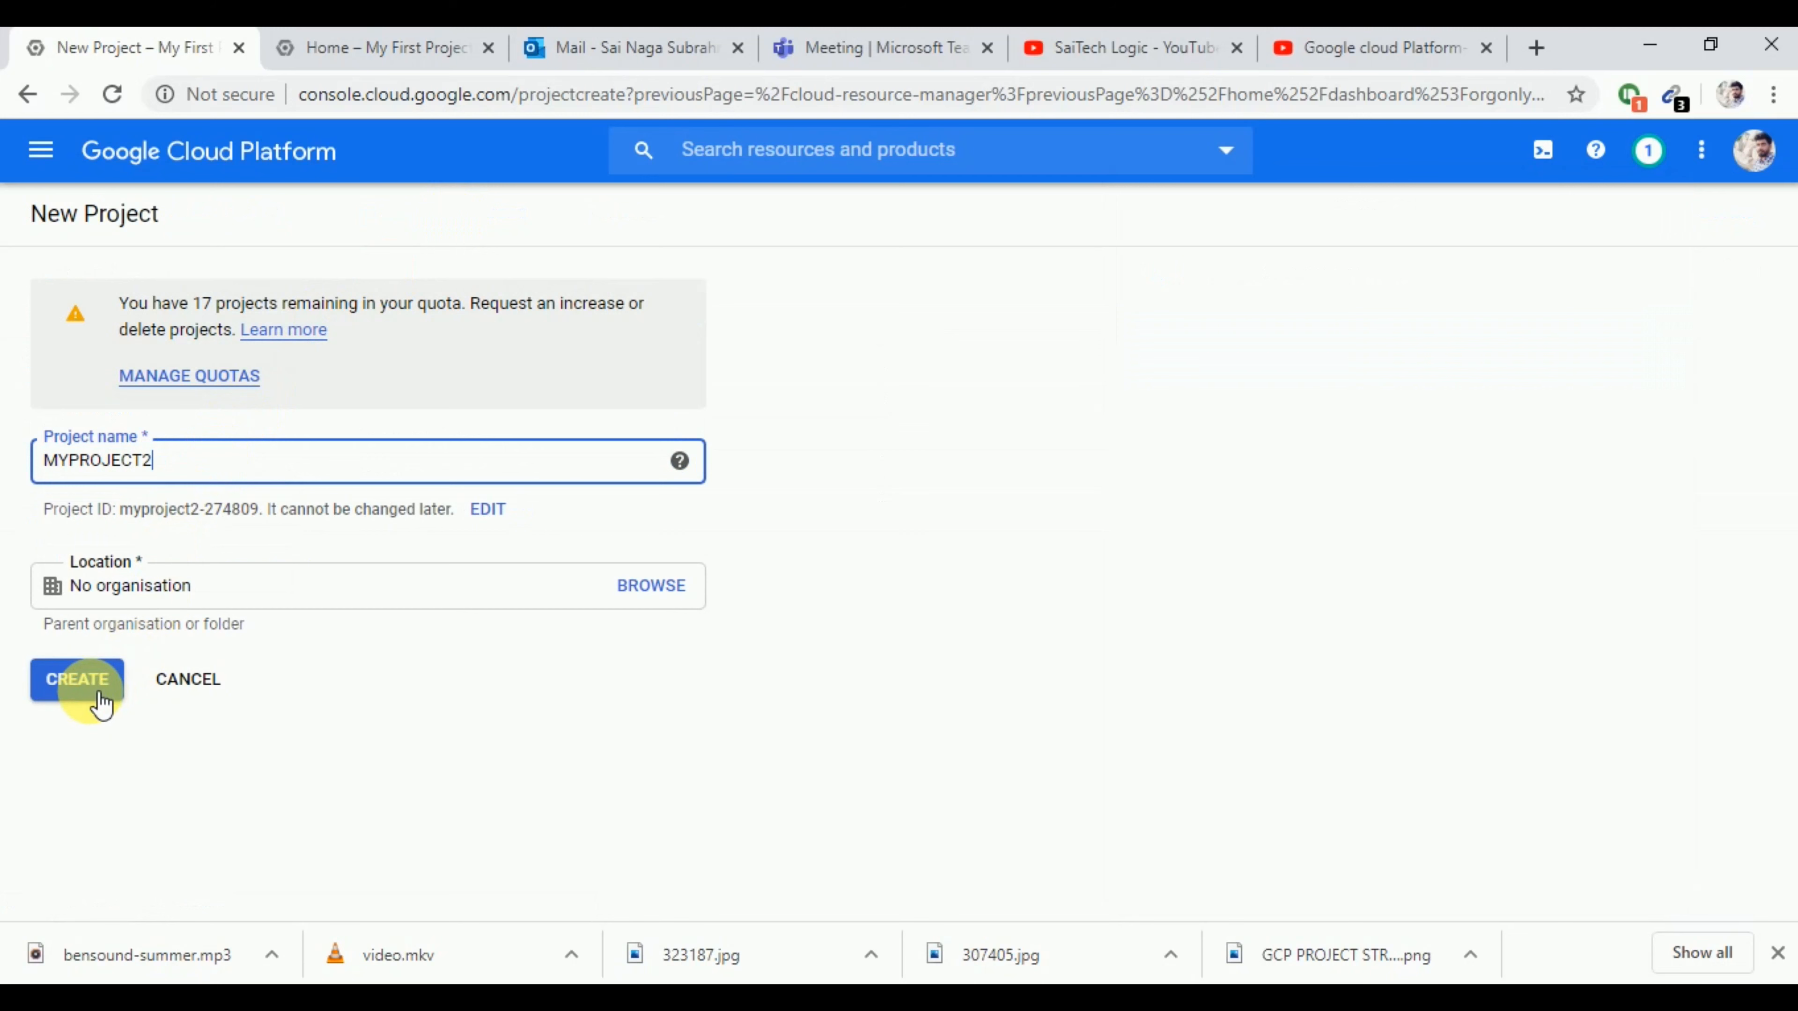
left_click(78, 680)
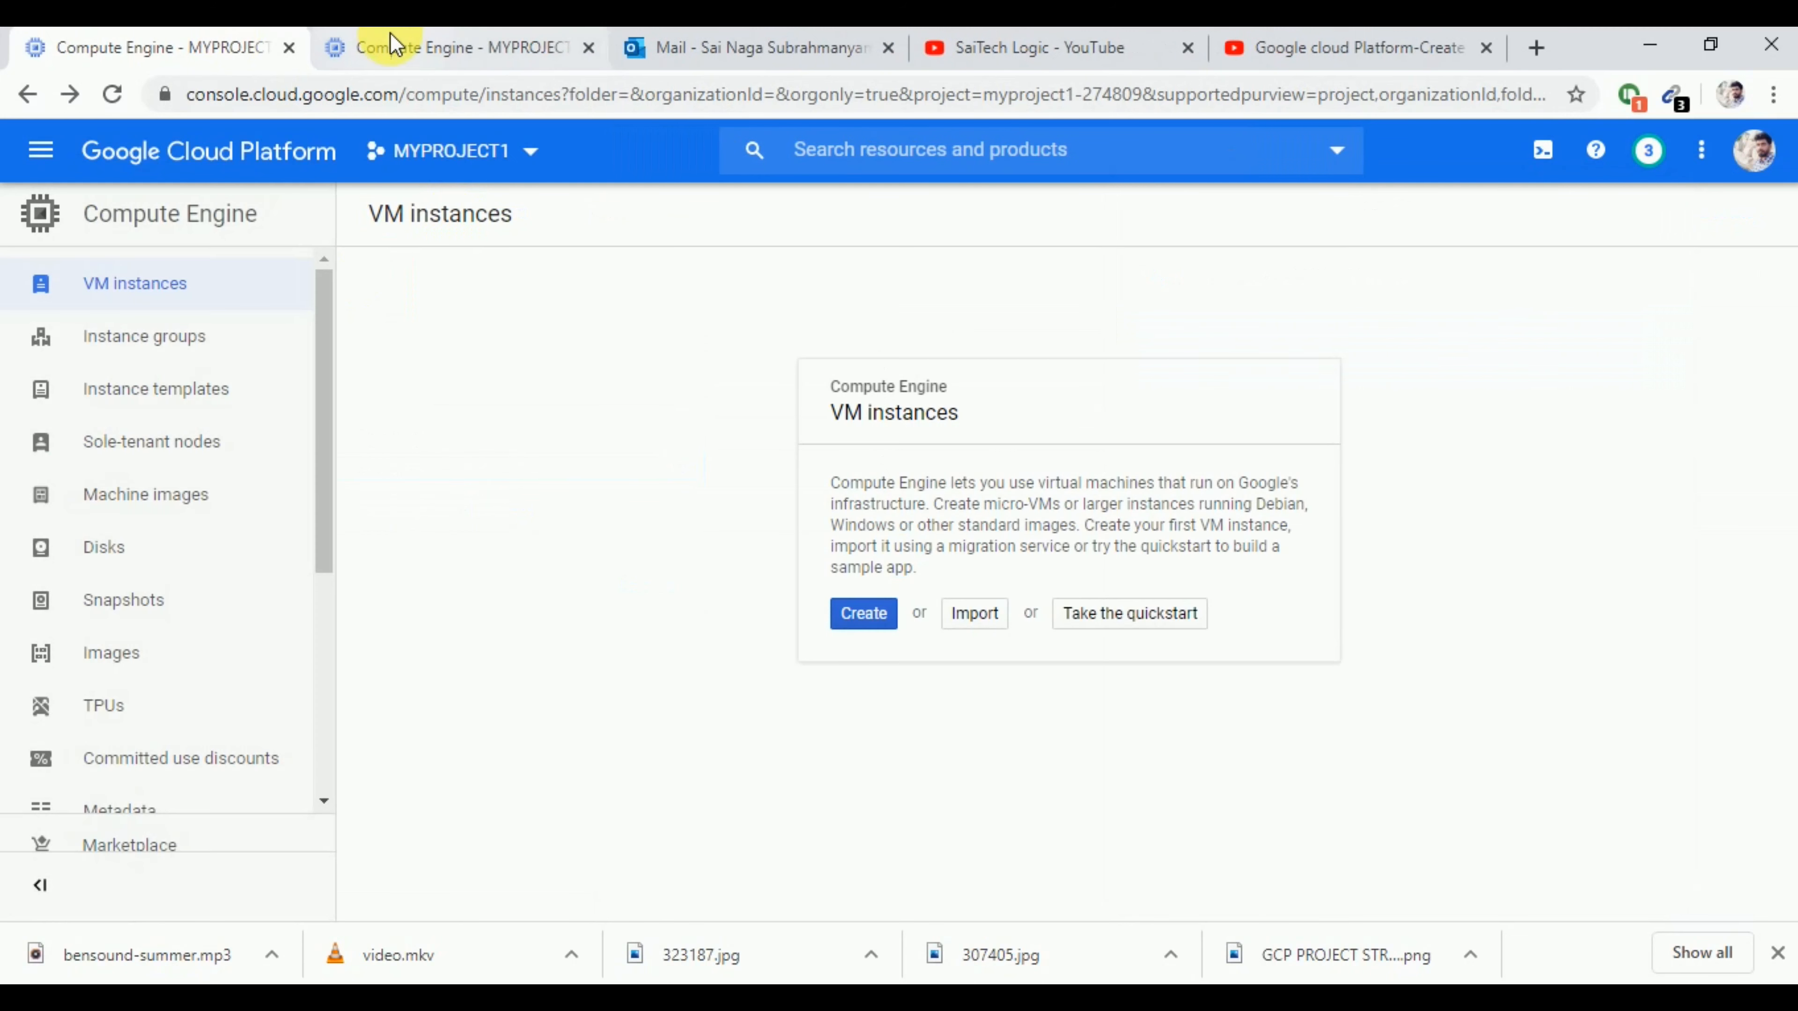
Step: Switch between the two project tabs and review the VPN network diagram slide
left_click(241, 42)
left_click(148, 44)
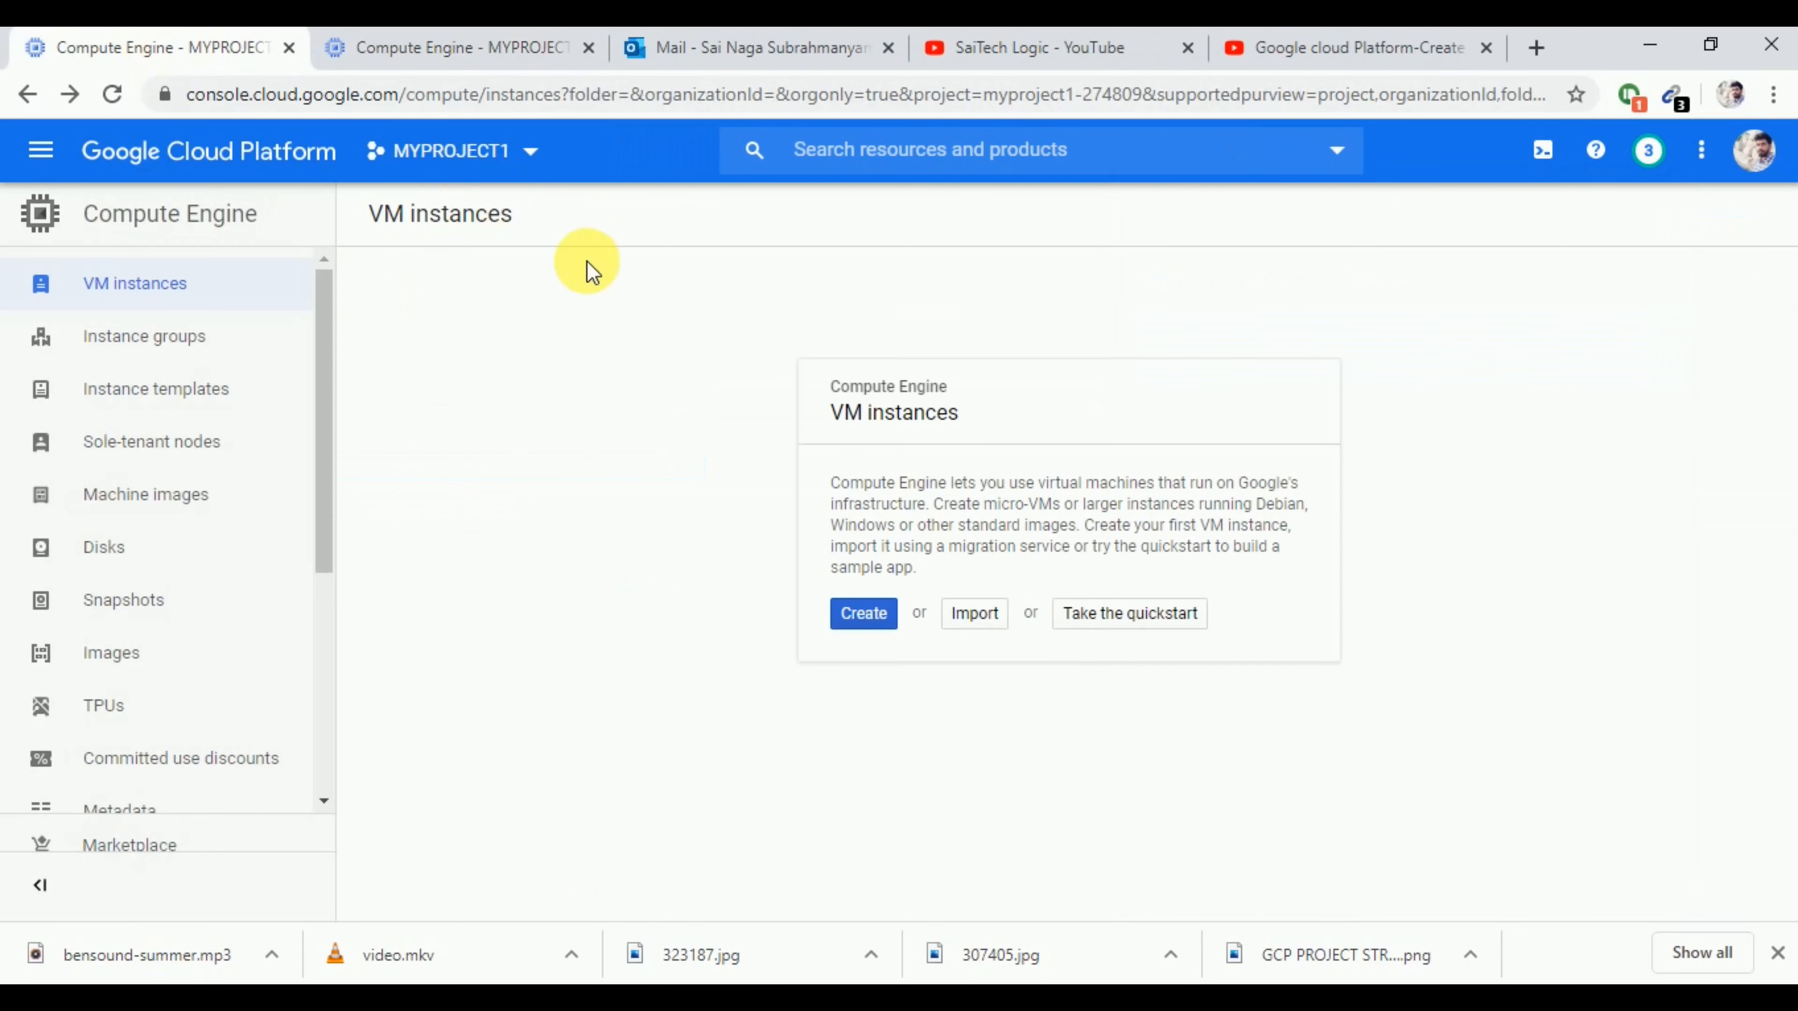
left_click(470, 49)
left_click(208, 47)
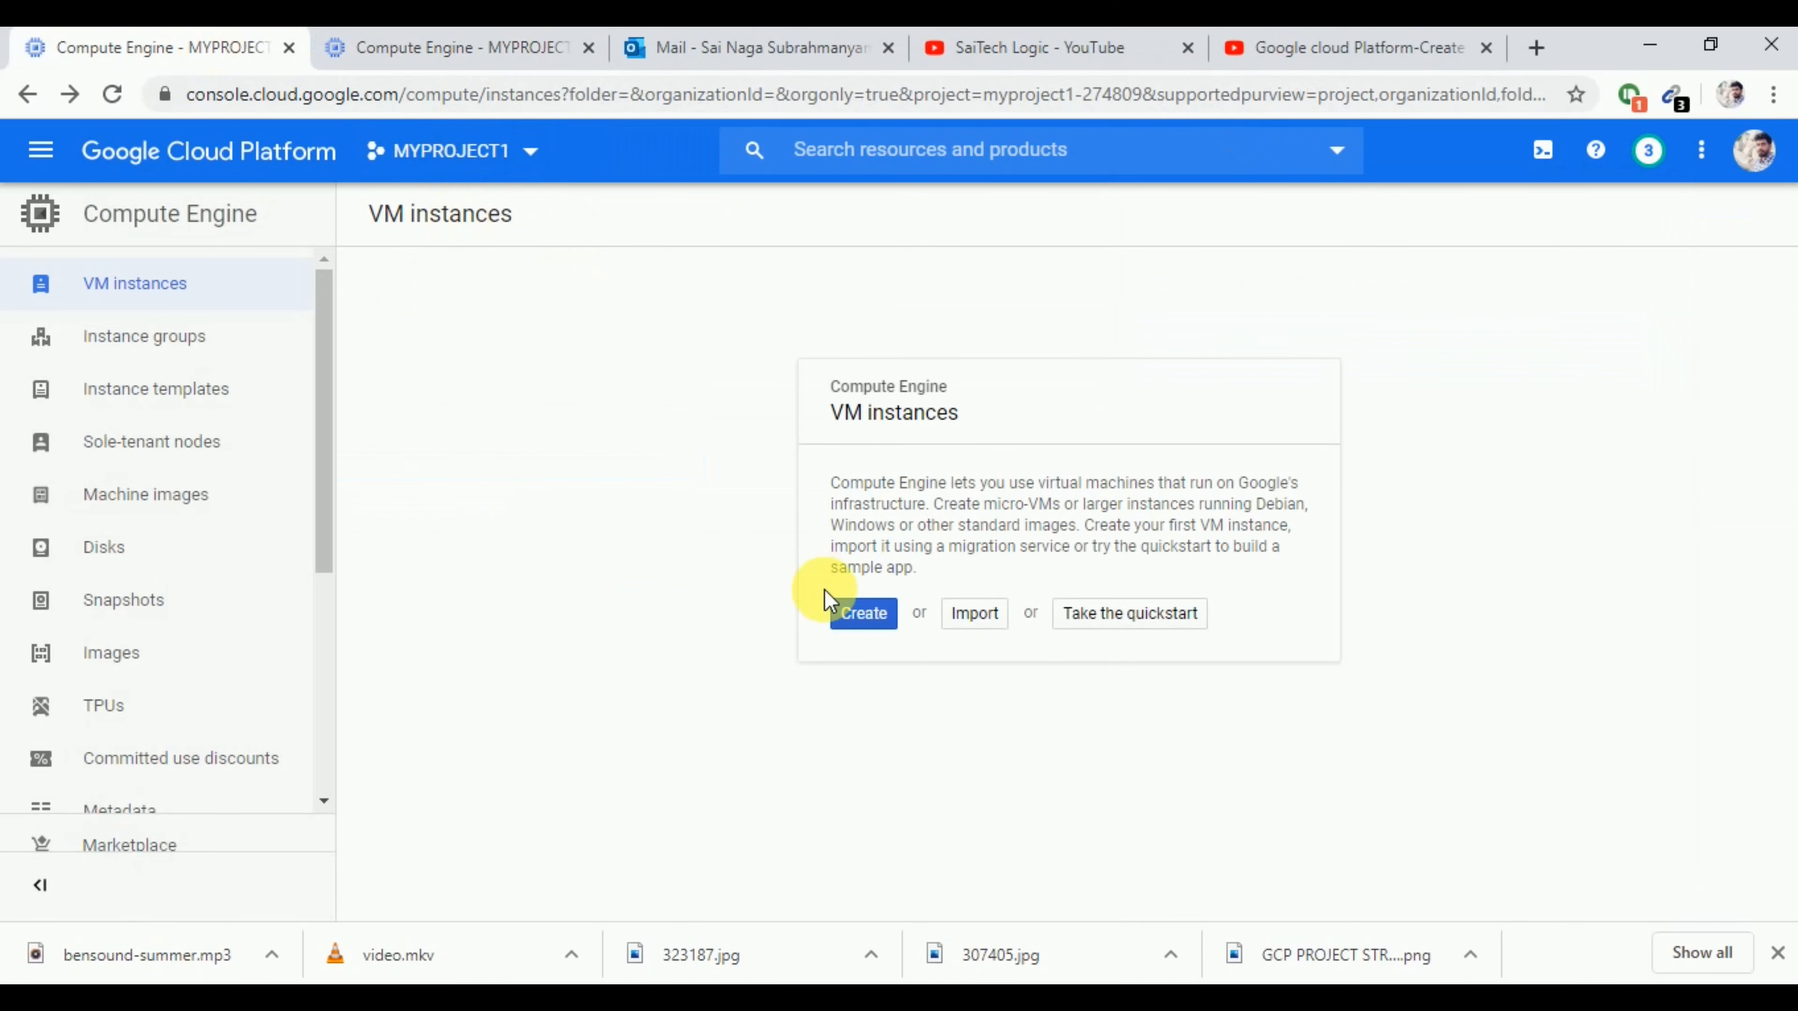
left_click(1123, 998)
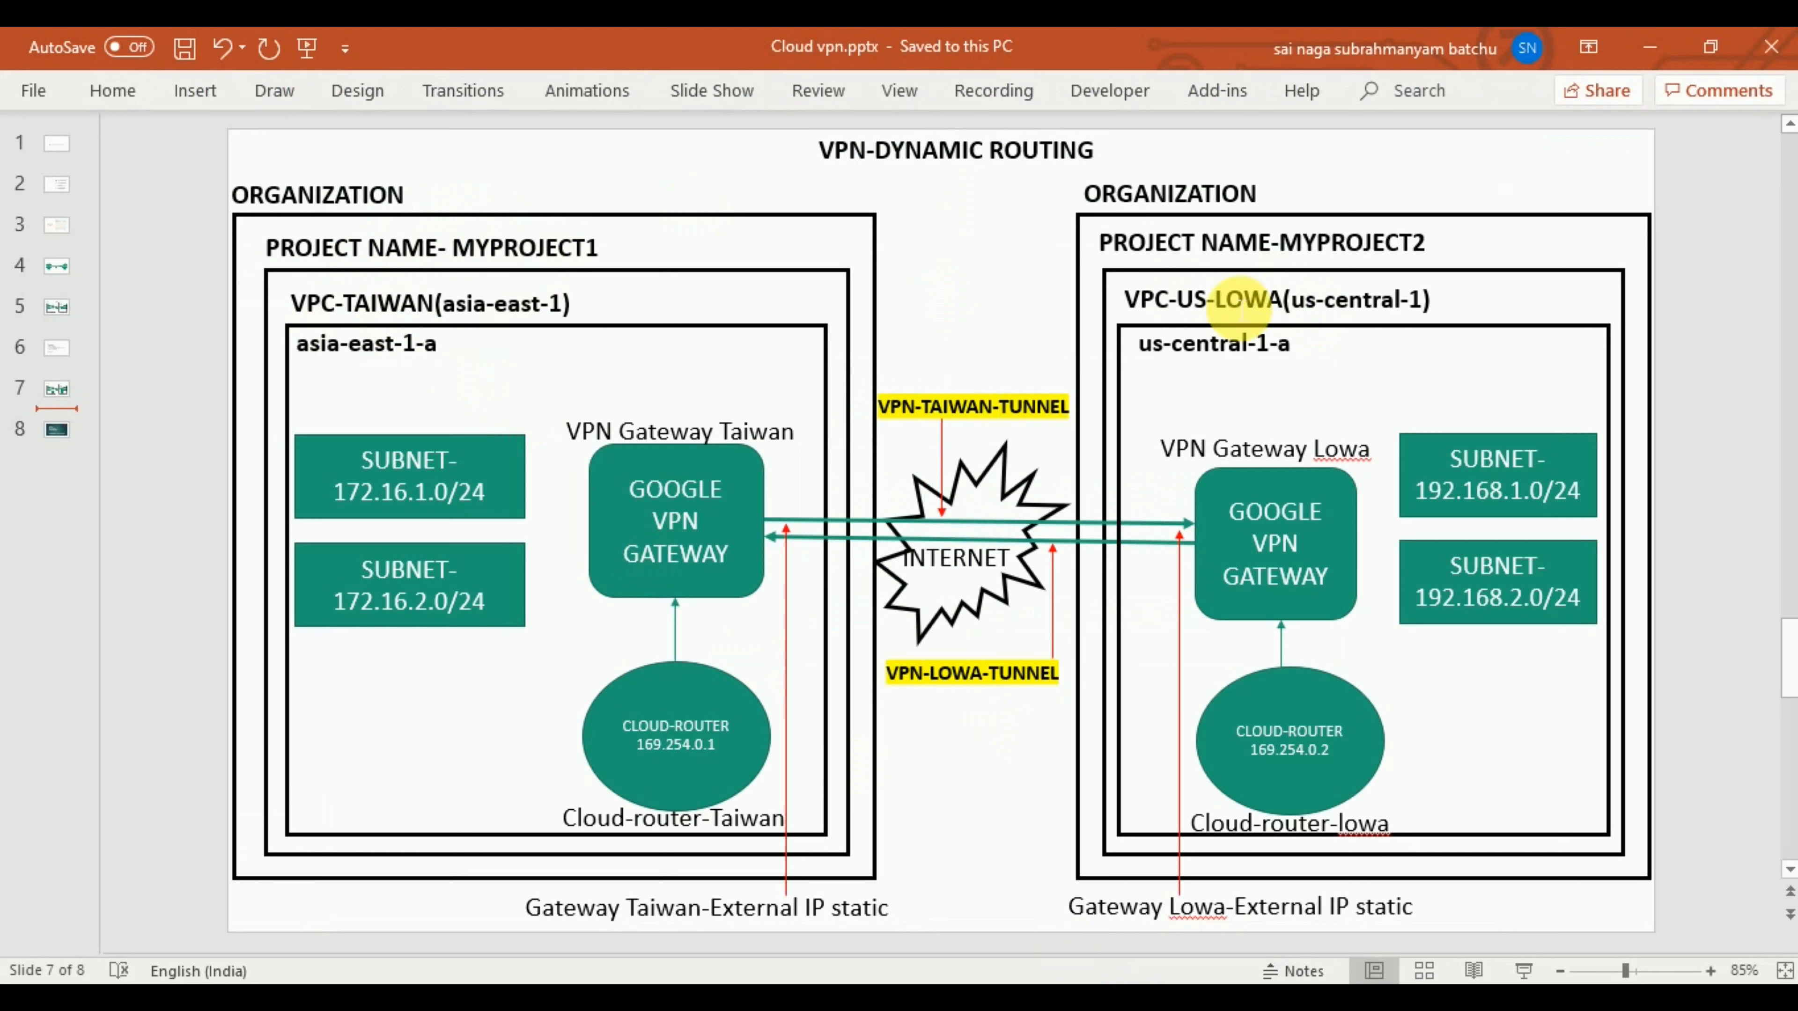
left_click(708, 997)
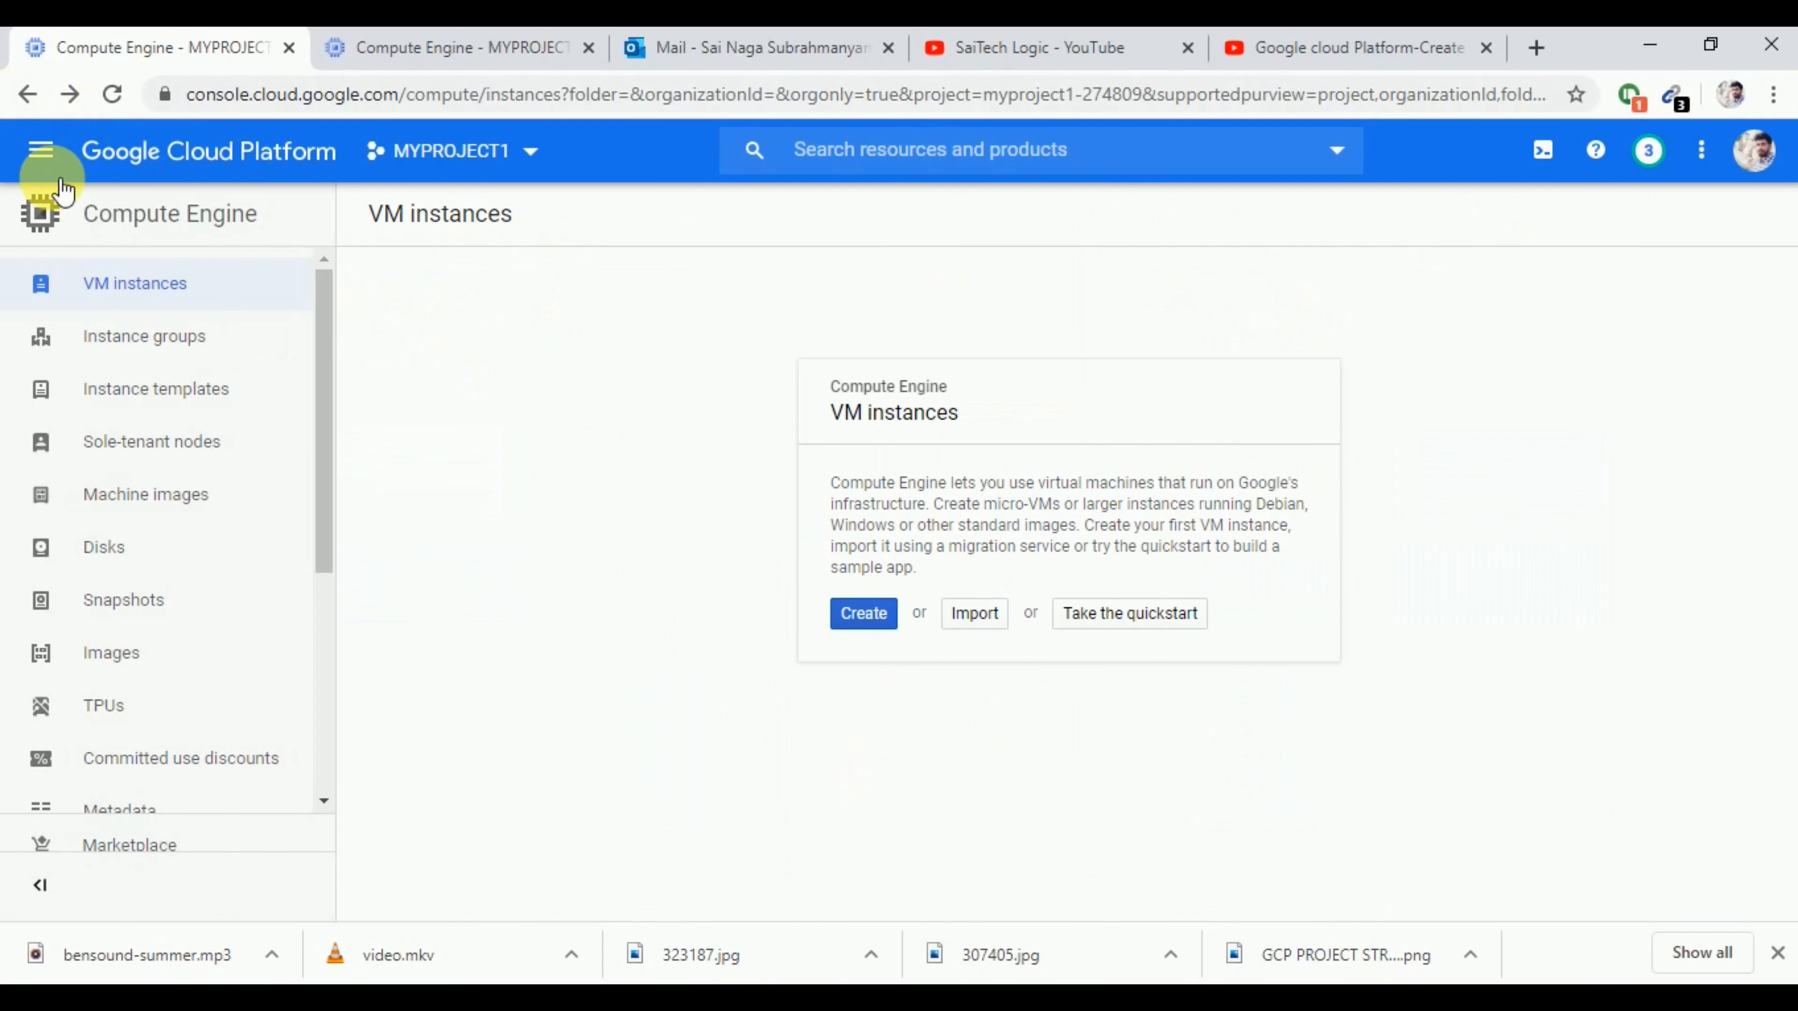
Step: Open the VPC networks lists of MYPROJECT1 and MYPROJECT2, then start a new network in MYPROJECT1
left_click(45, 163)
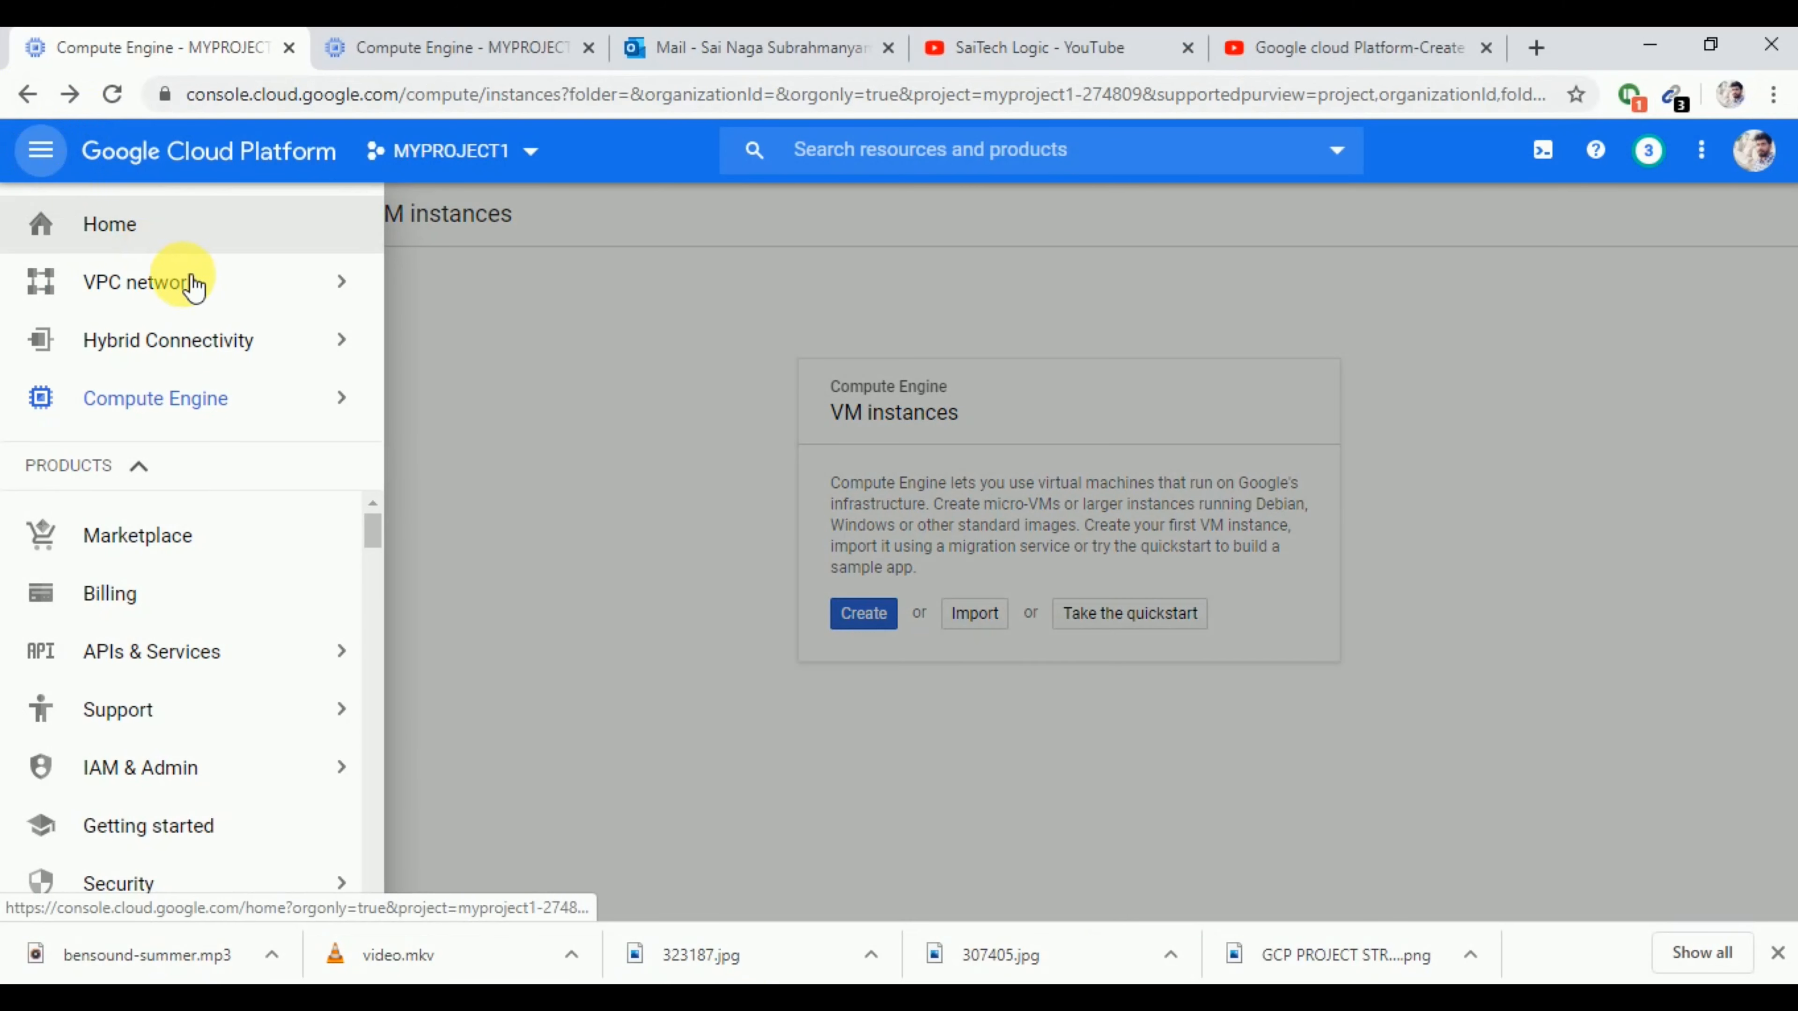
mouse_move(369, 289)
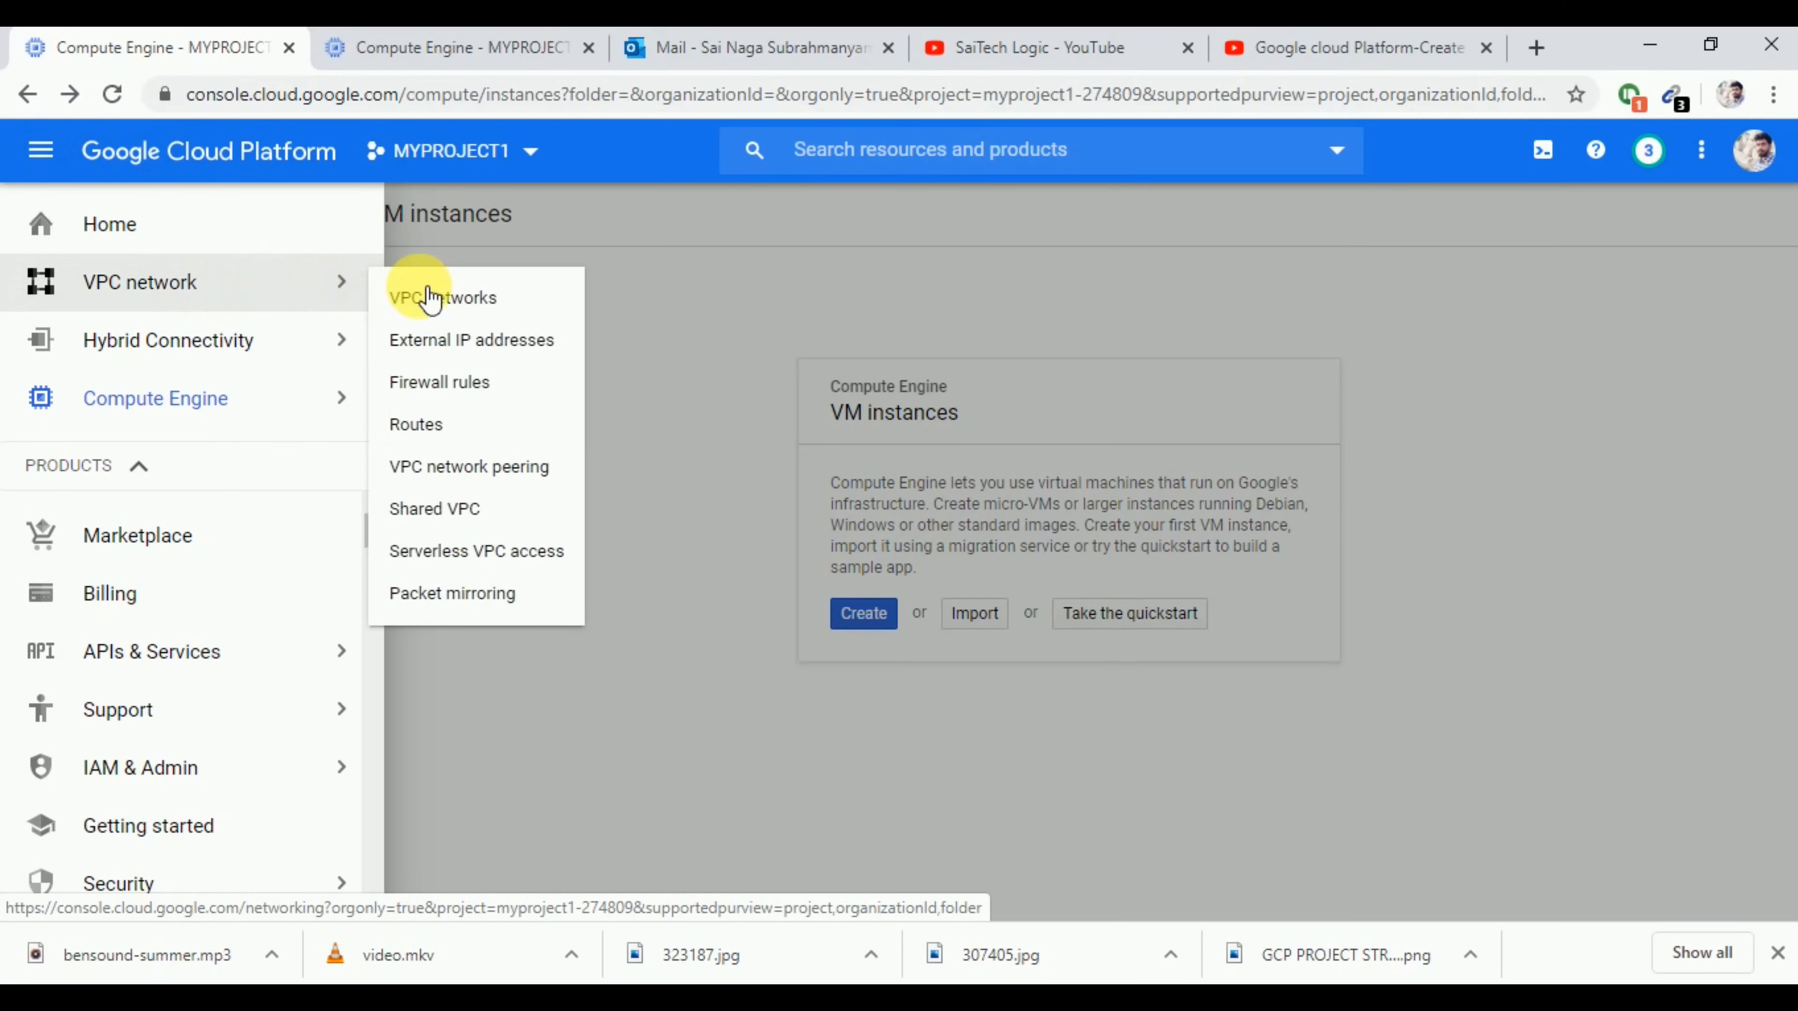
left_click(442, 298)
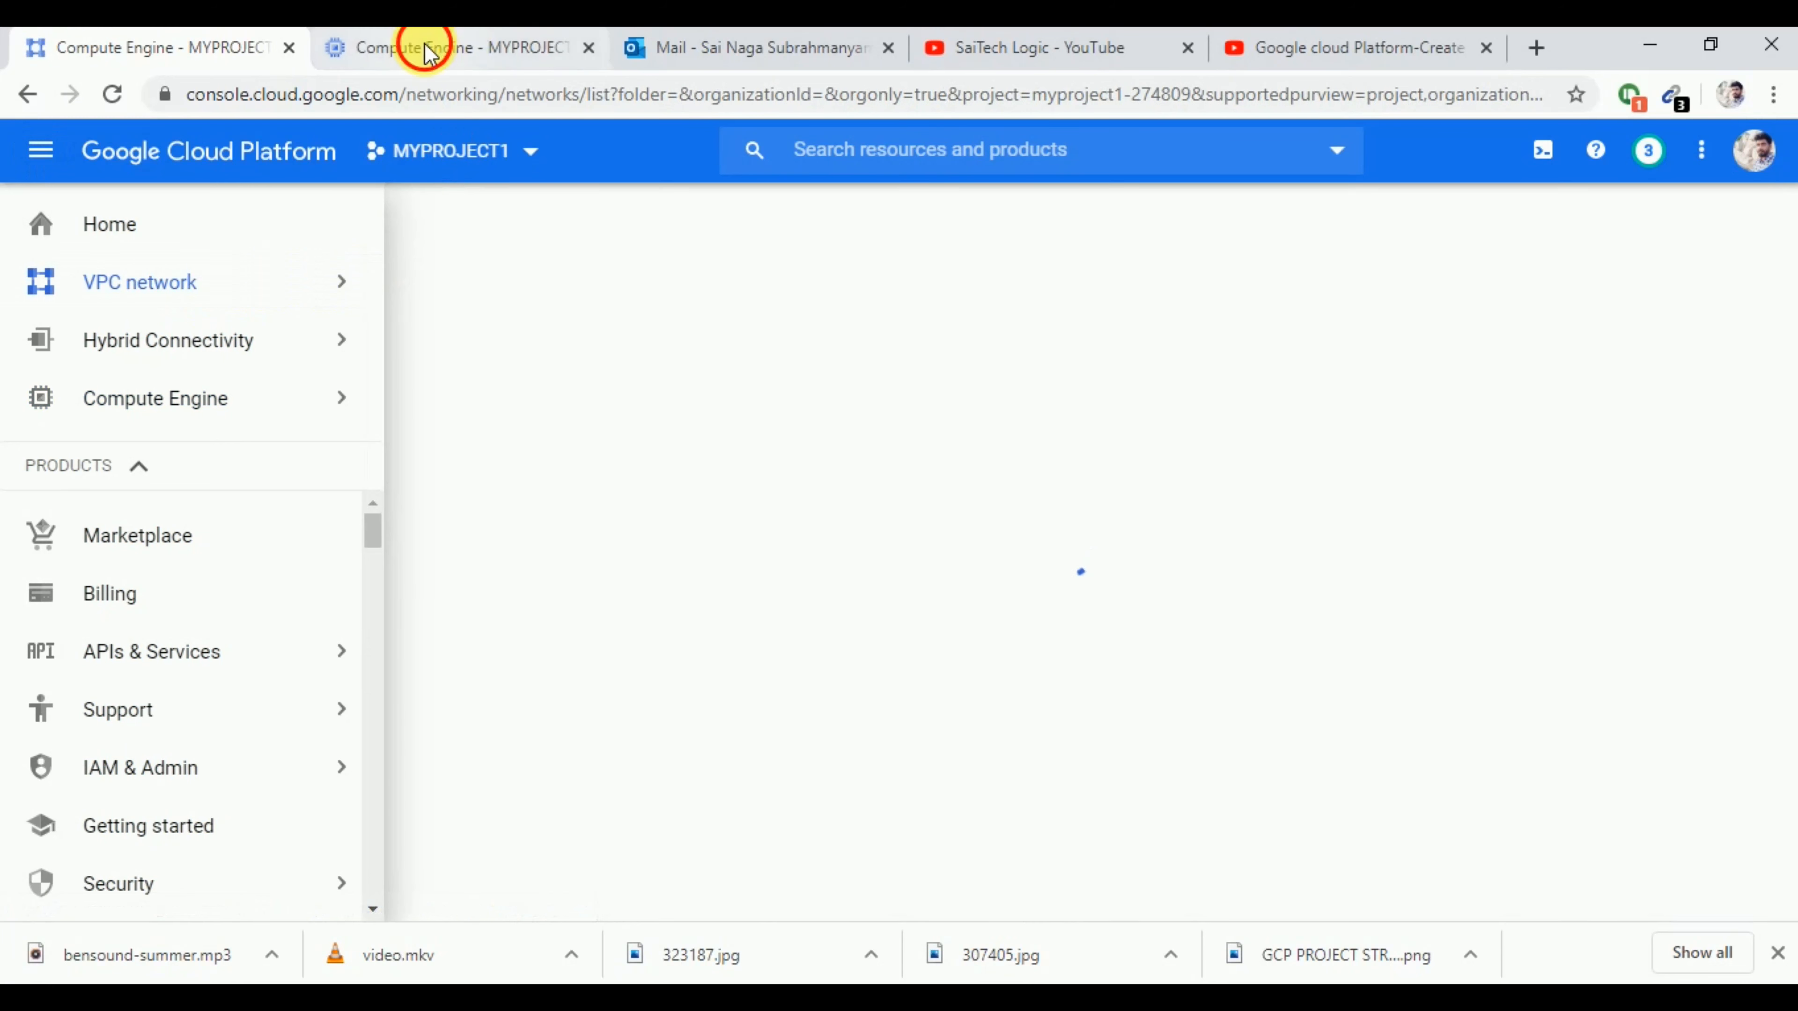
left_click(424, 47)
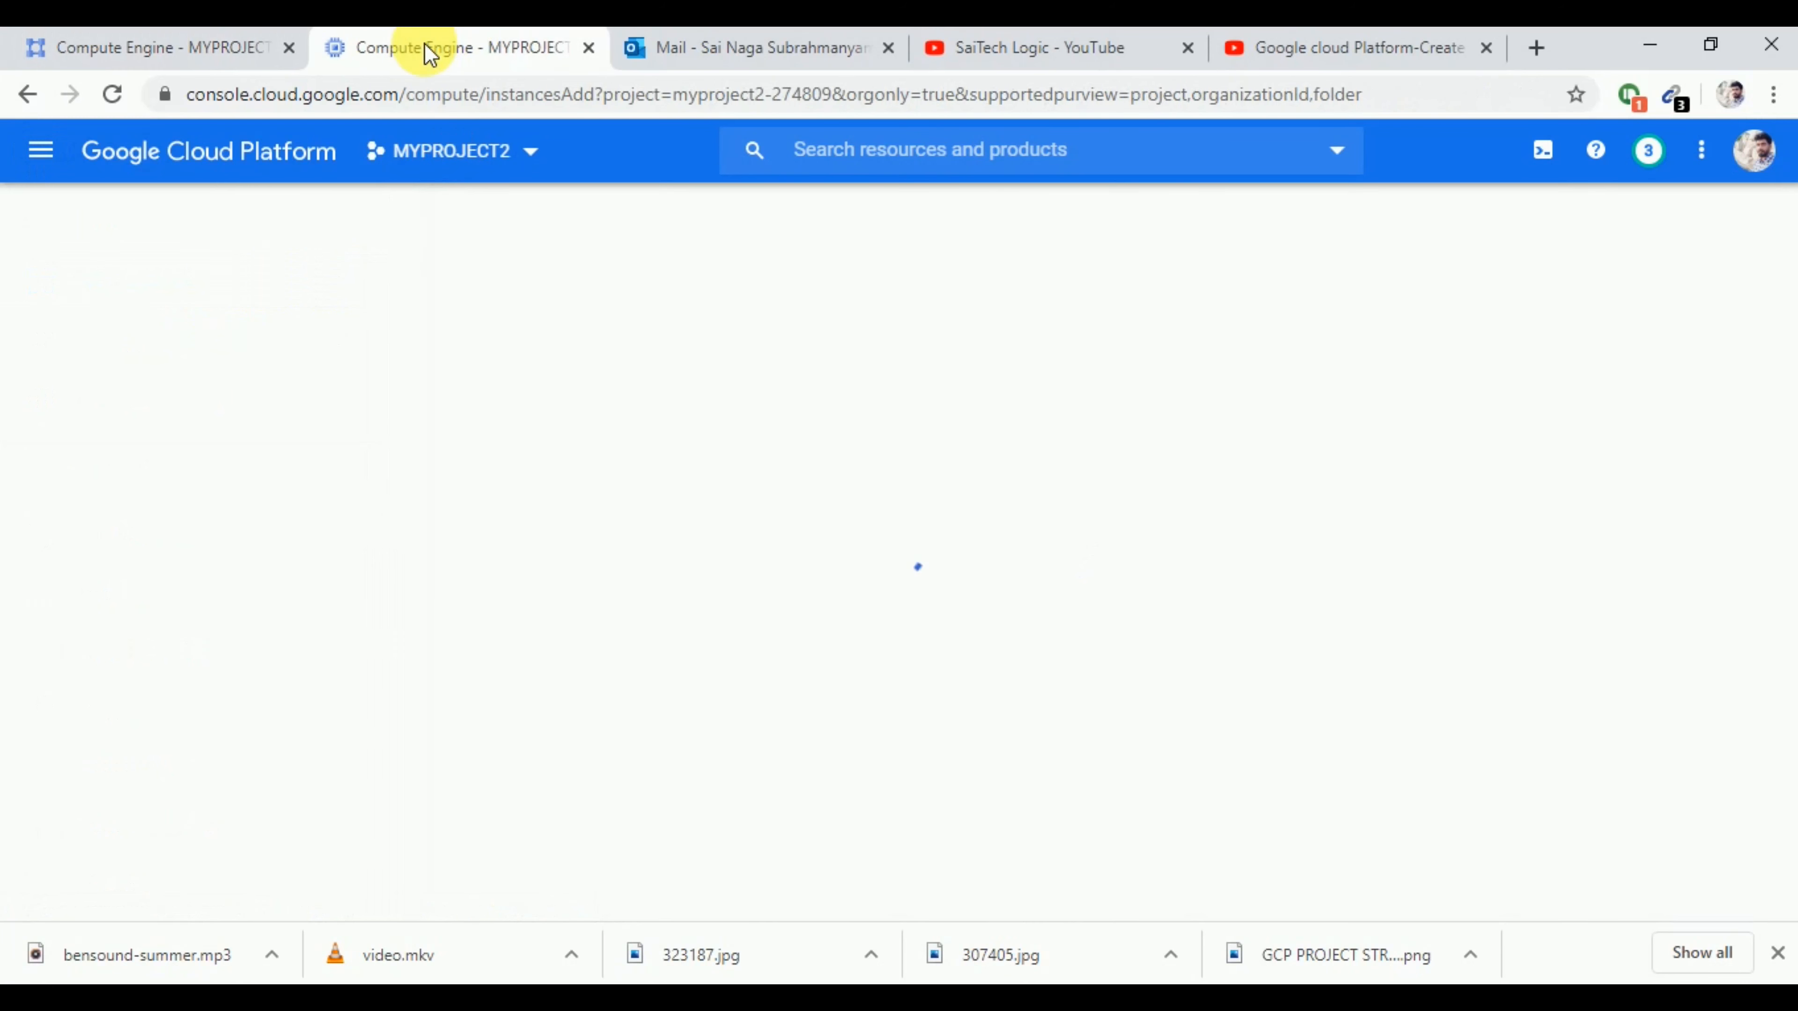
left_click(60, 155)
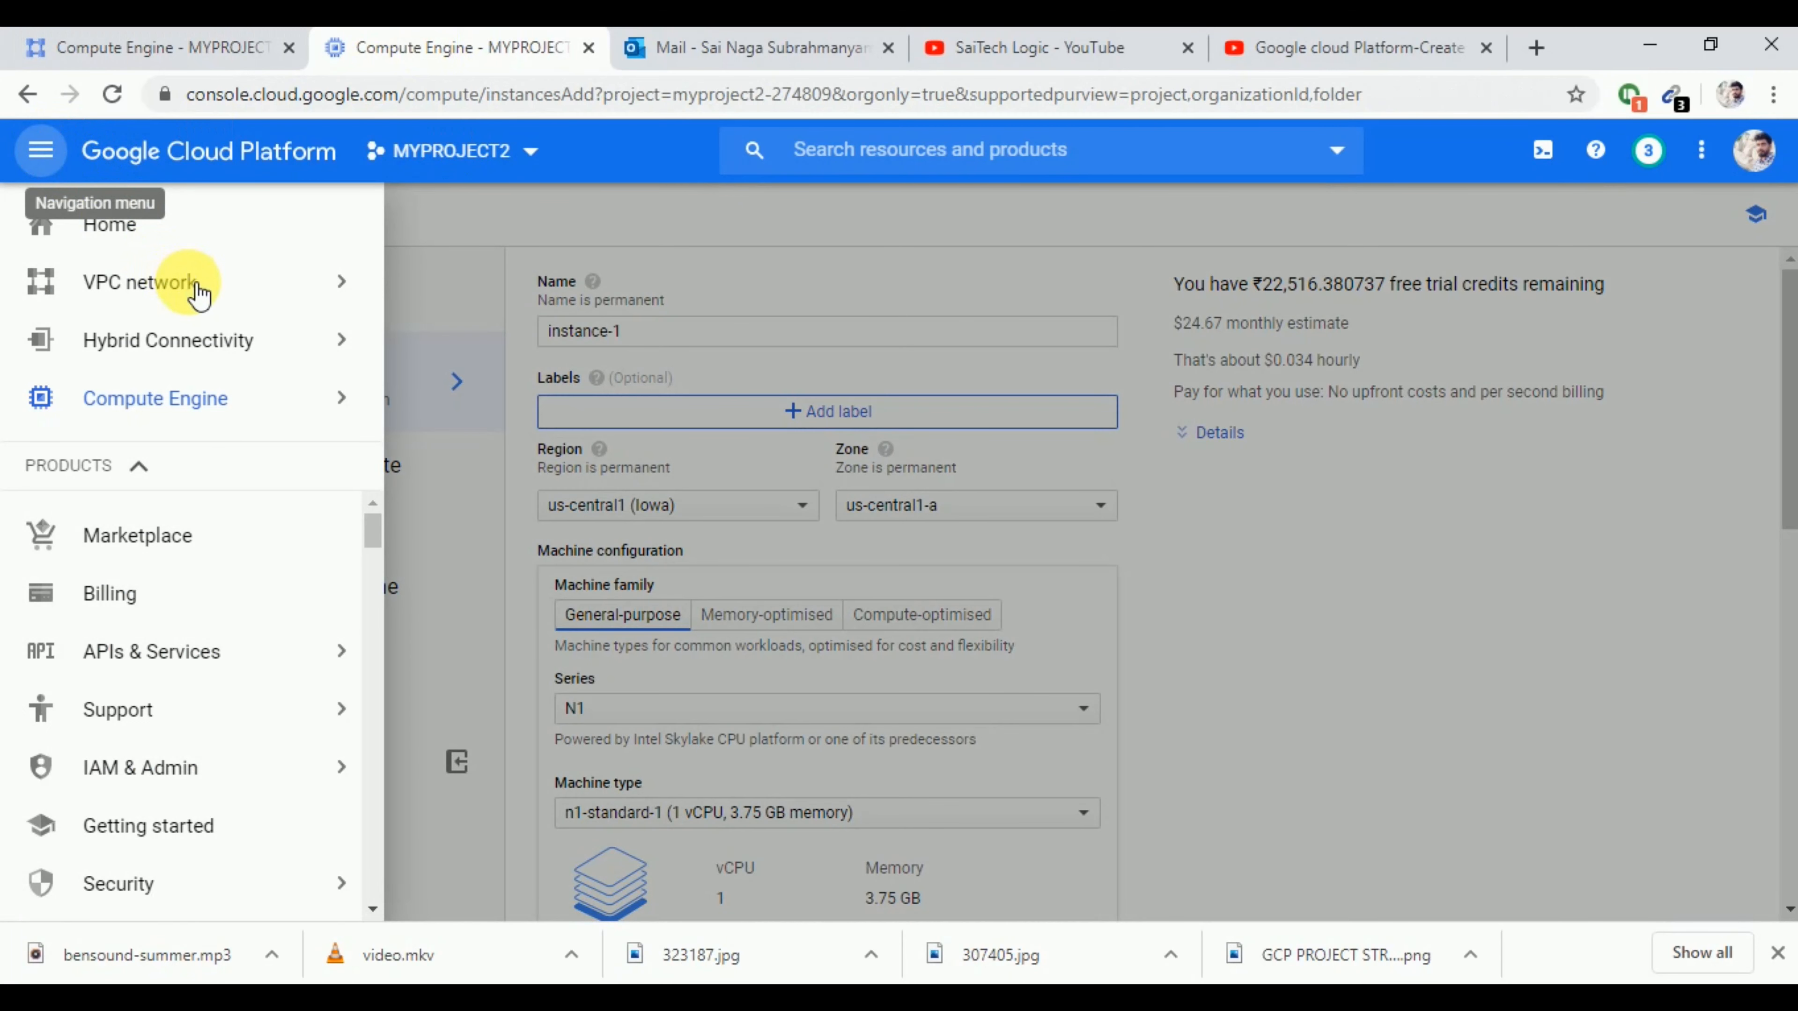
mouse_move(212, 290)
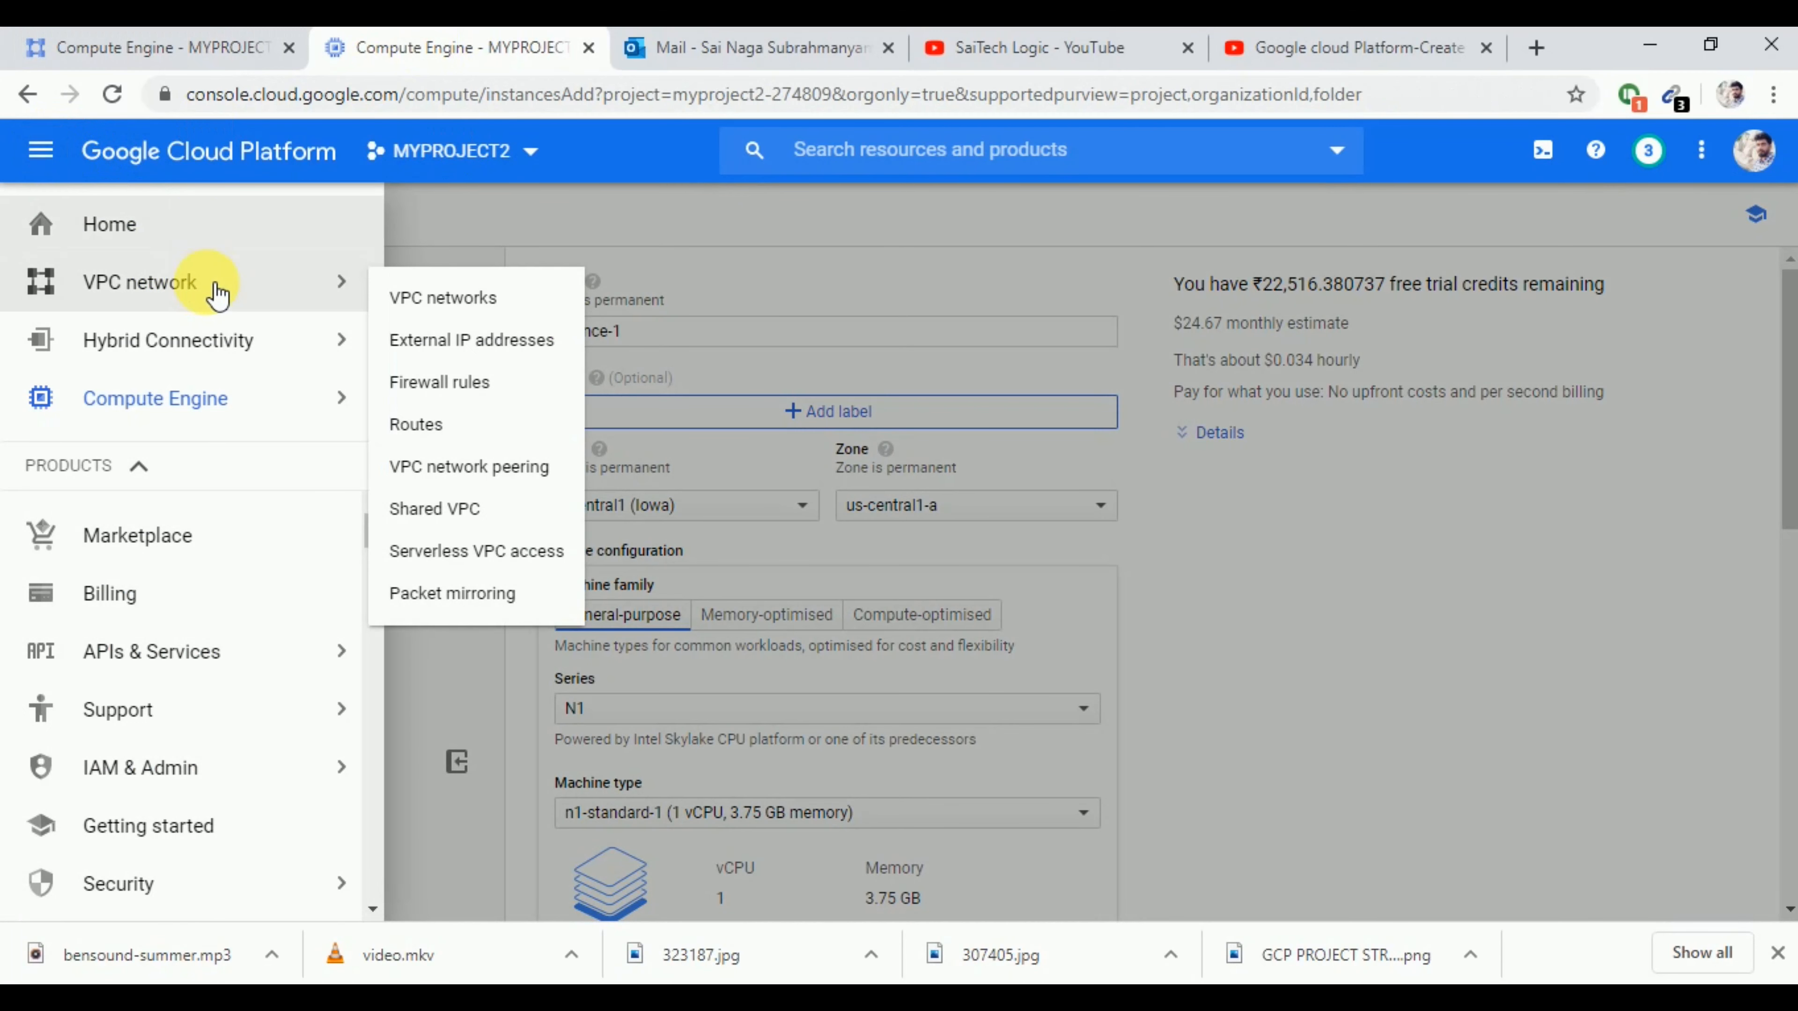
left_click(431, 304)
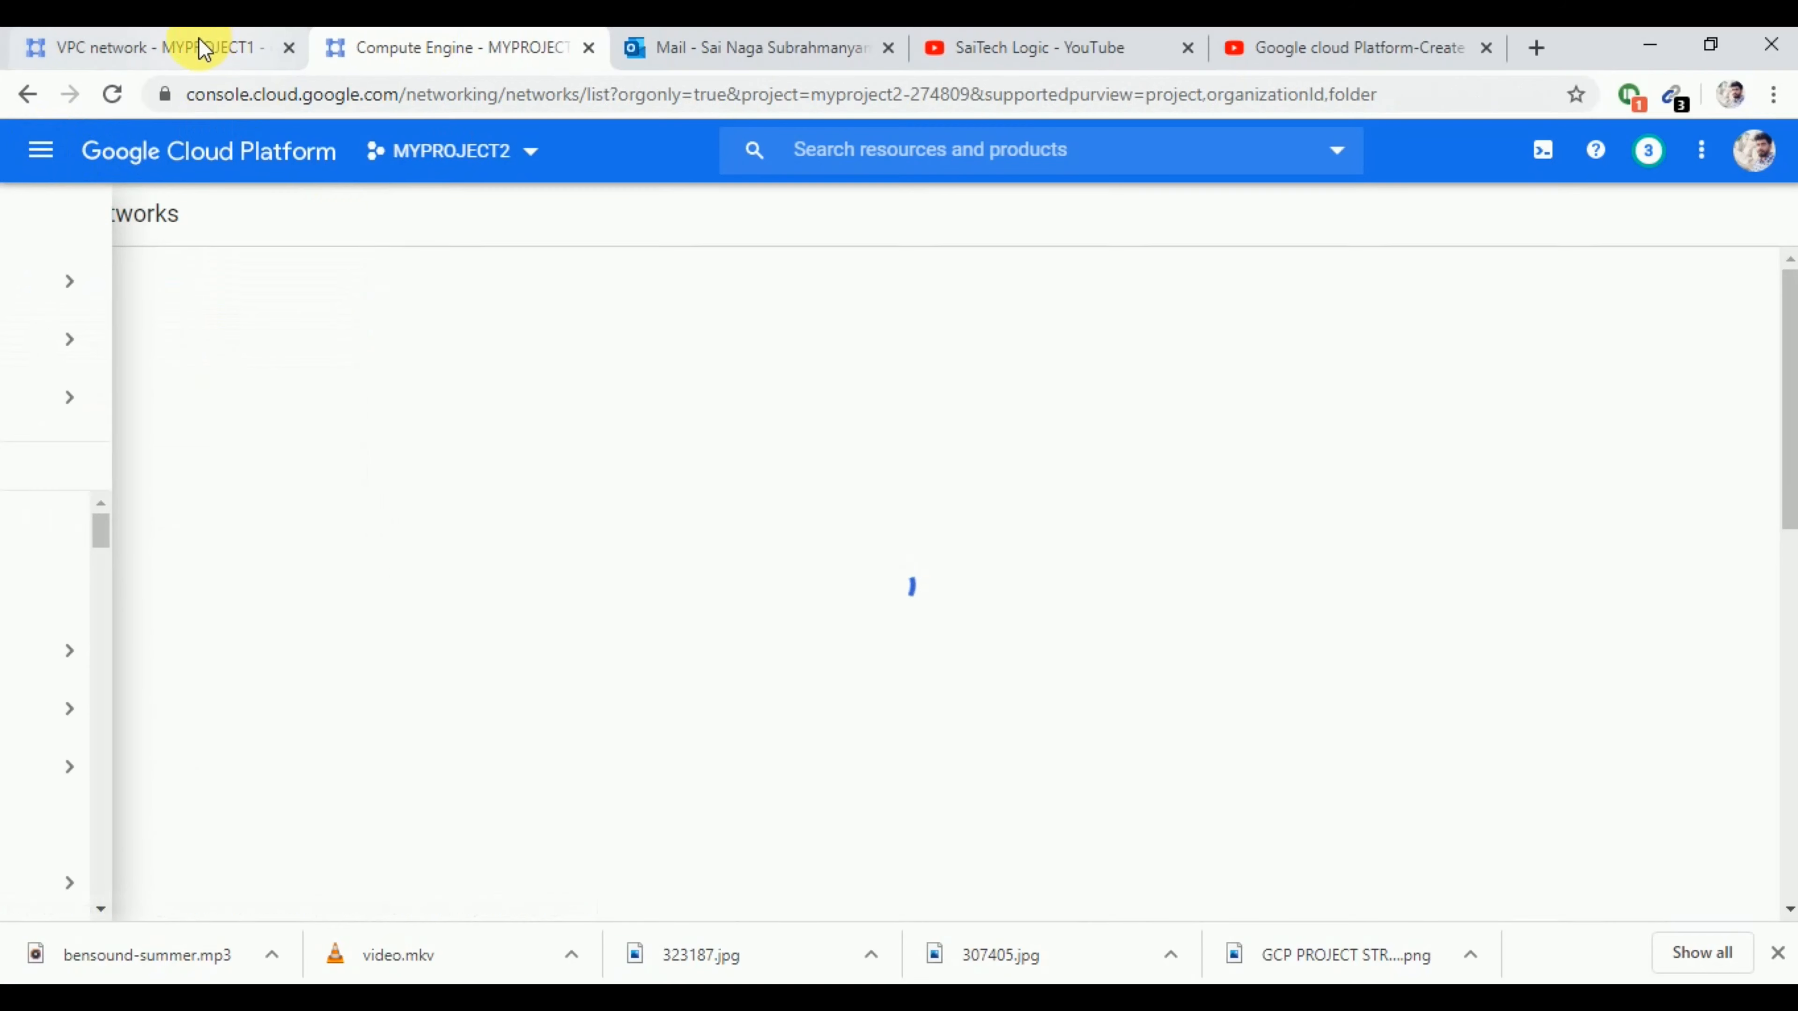
left_click(204, 50)
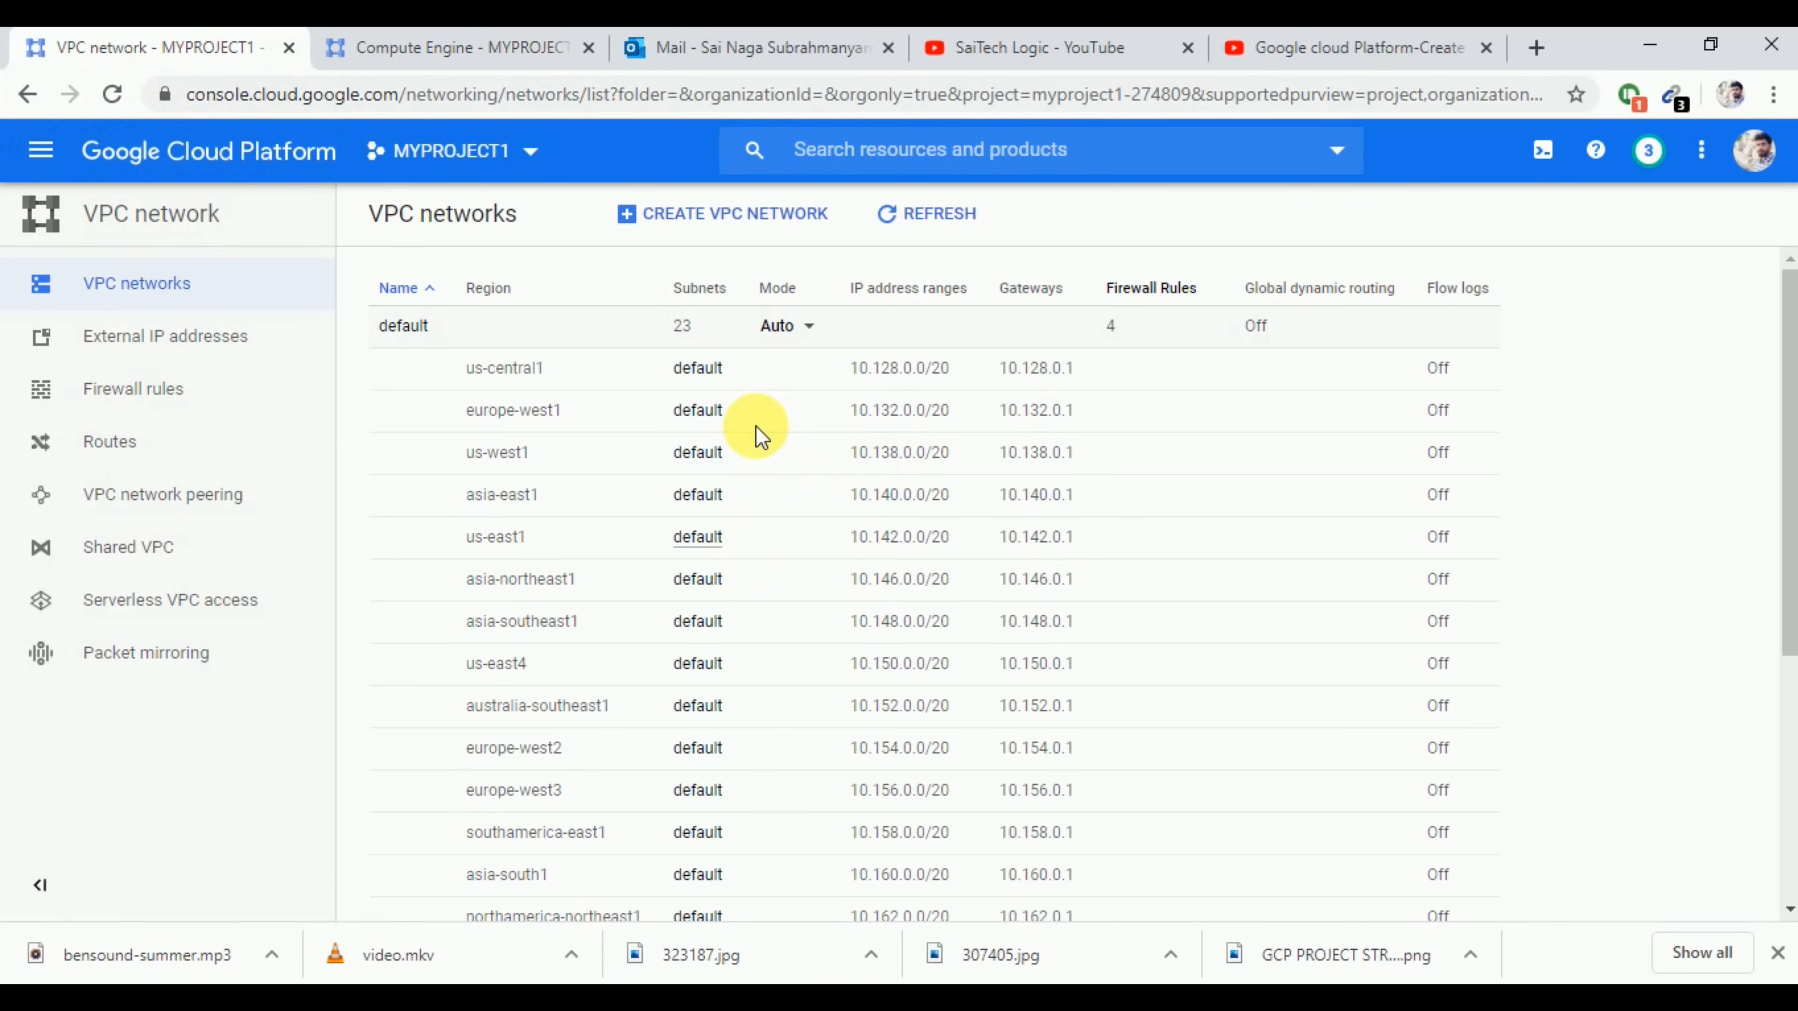
left_click(699, 225)
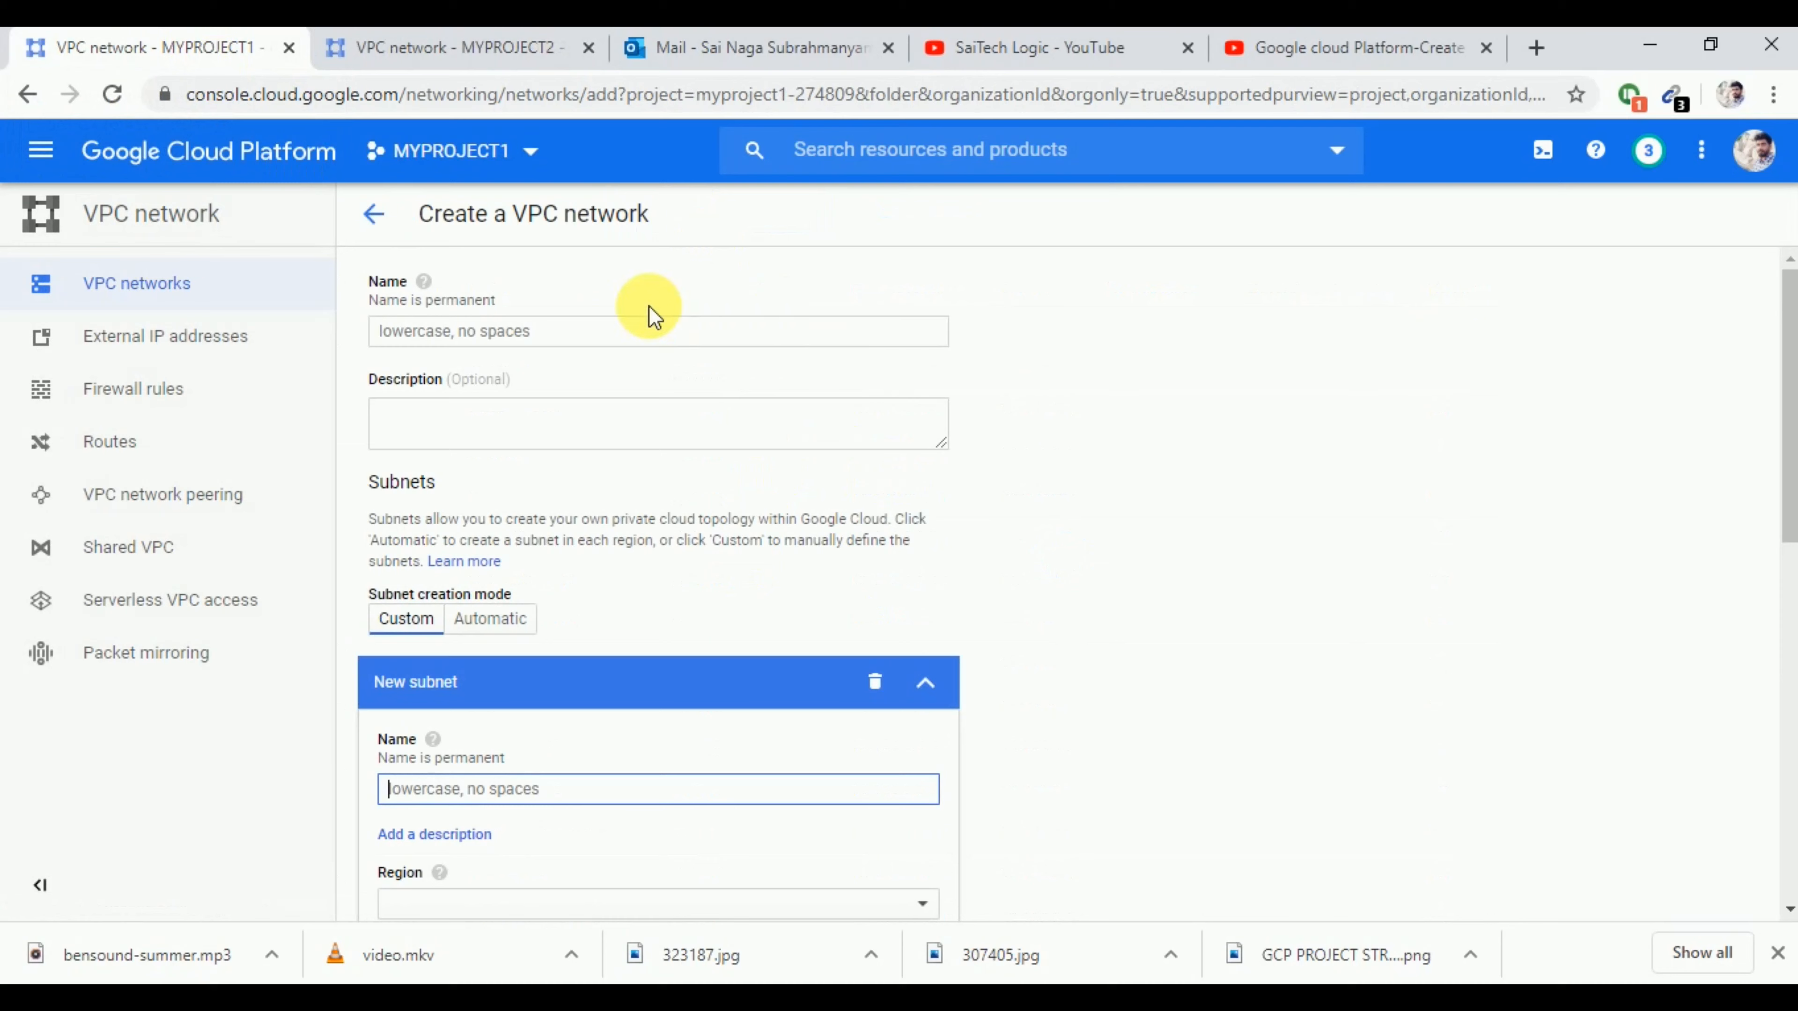
left_click(639, 332)
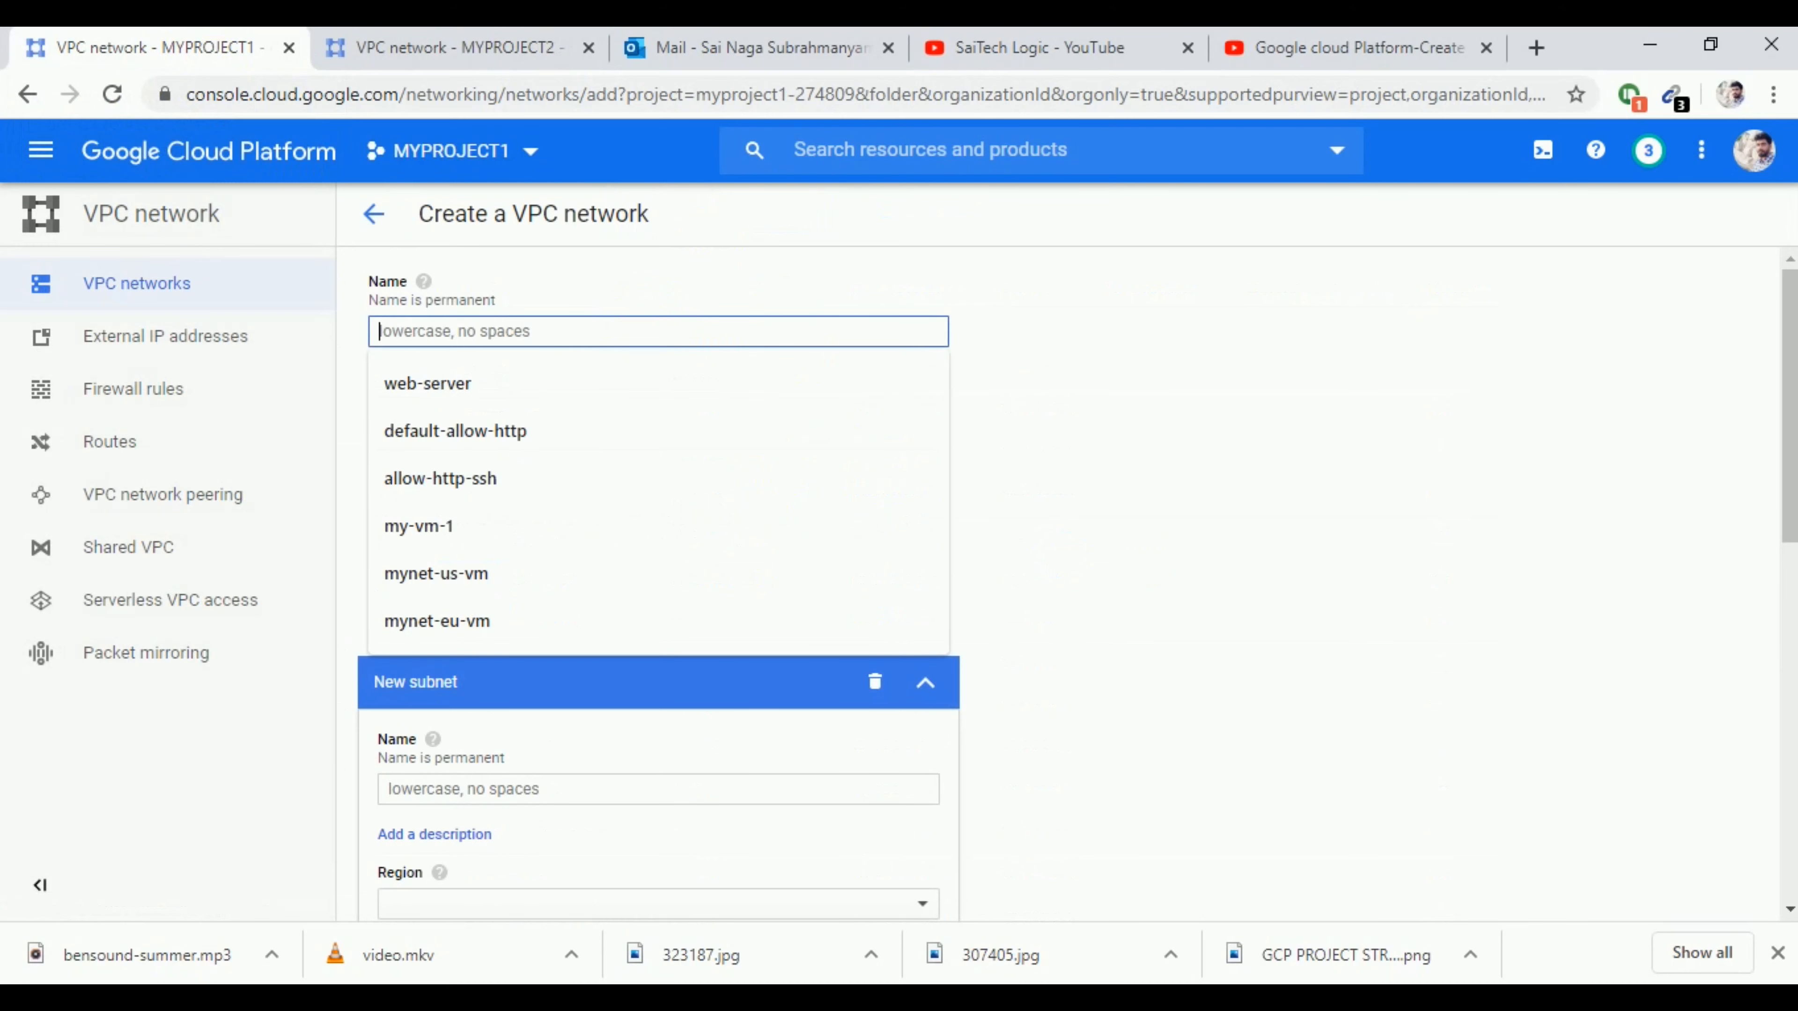
key("alt+Tab")
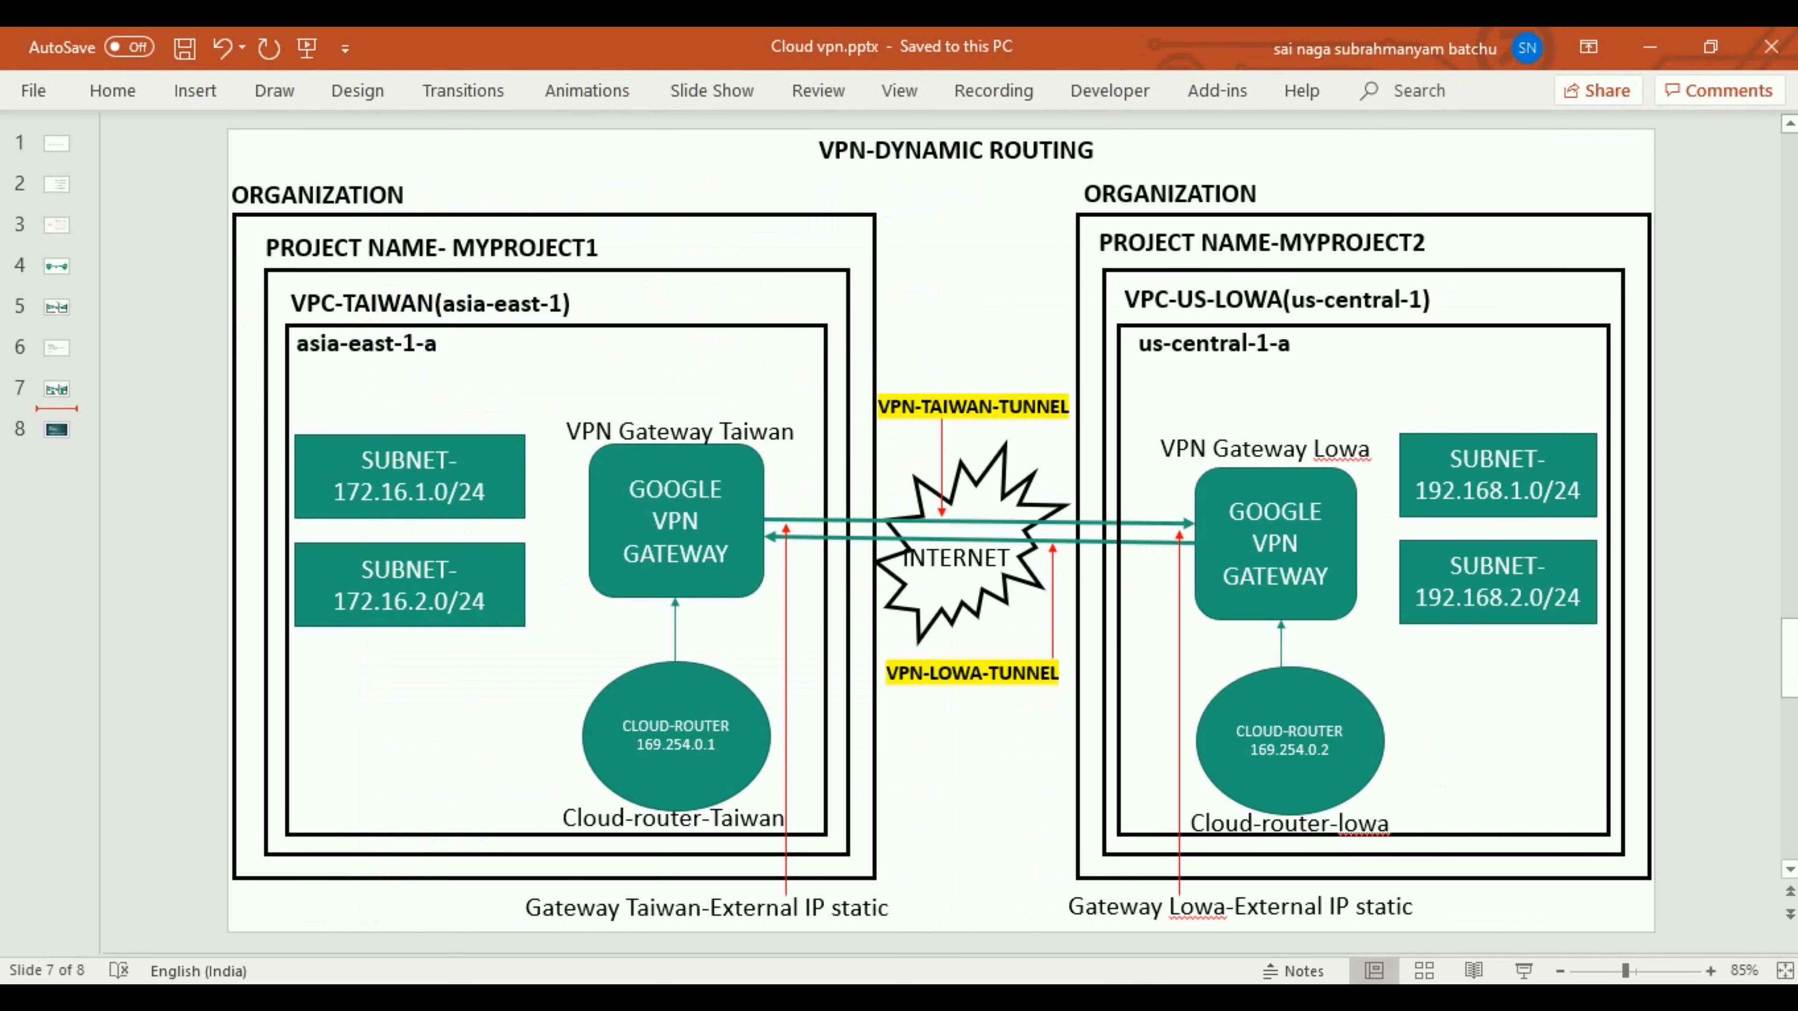
key("alt+Tab")
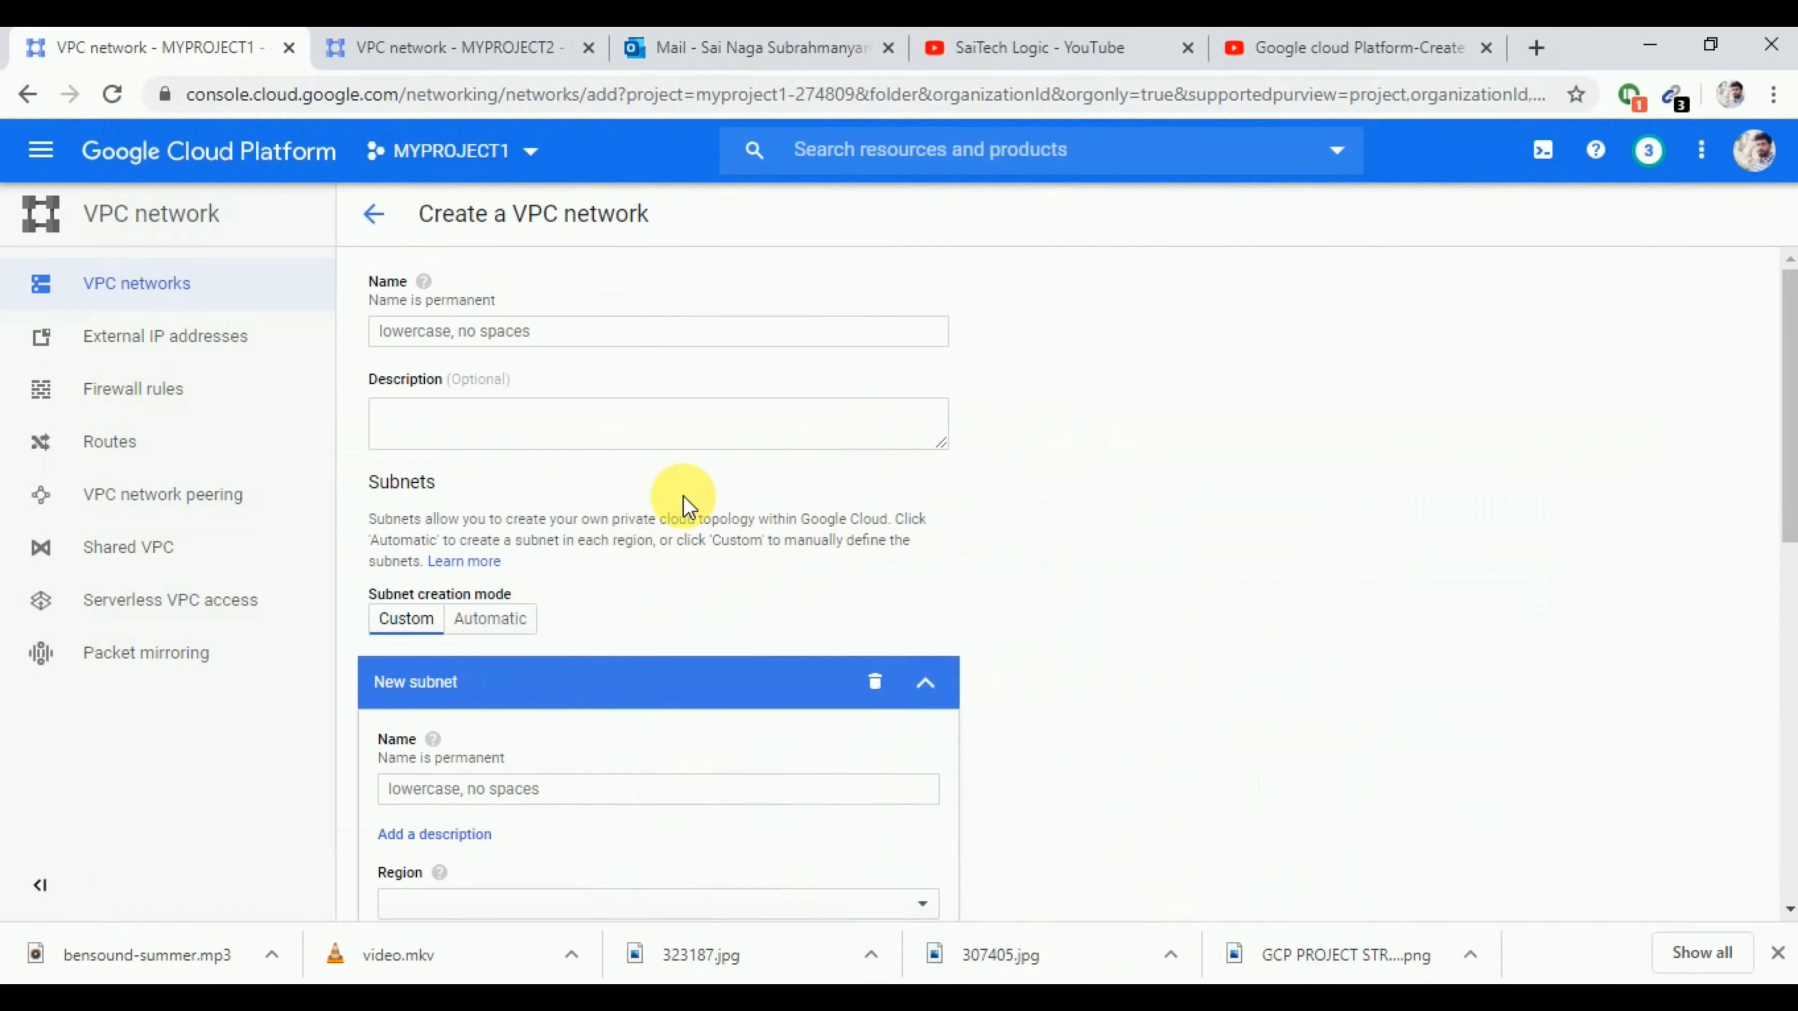
left_click(531, 337)
type("VPC-T")
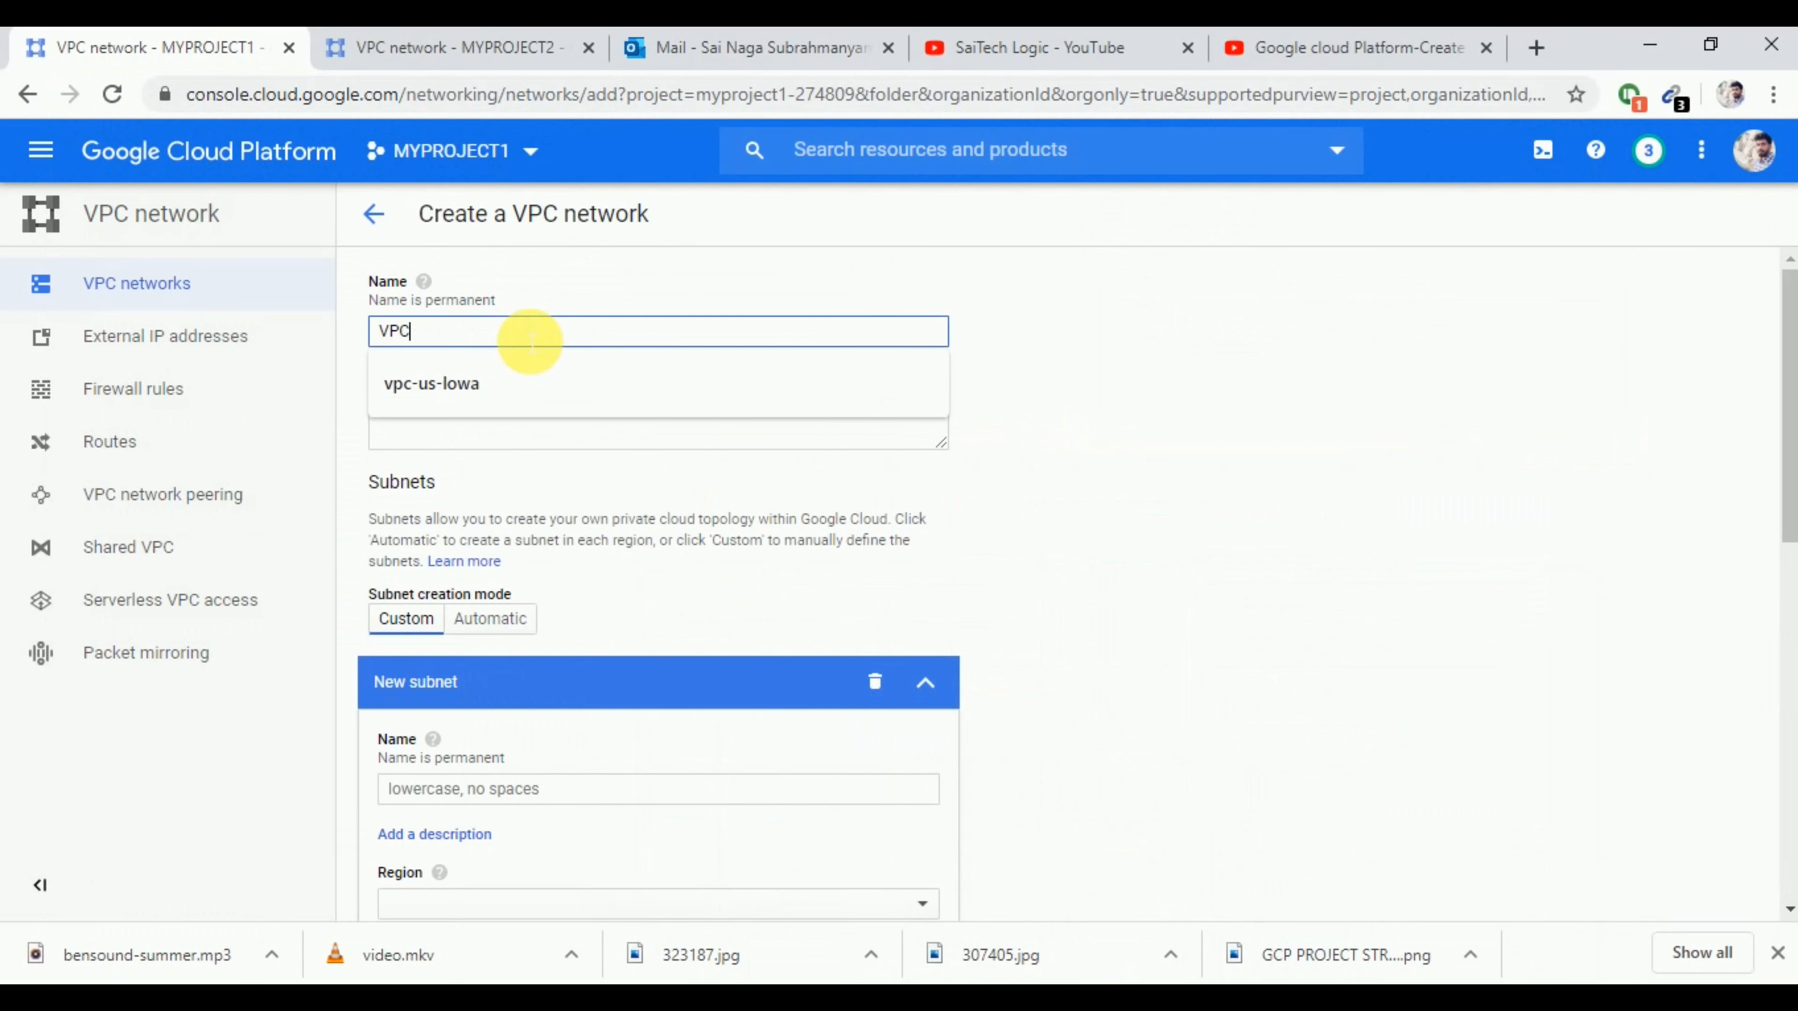
key("BackSpace")
key("BackSpace")
key("BackSpace")
key("BackSpace")
key("BackSpace")
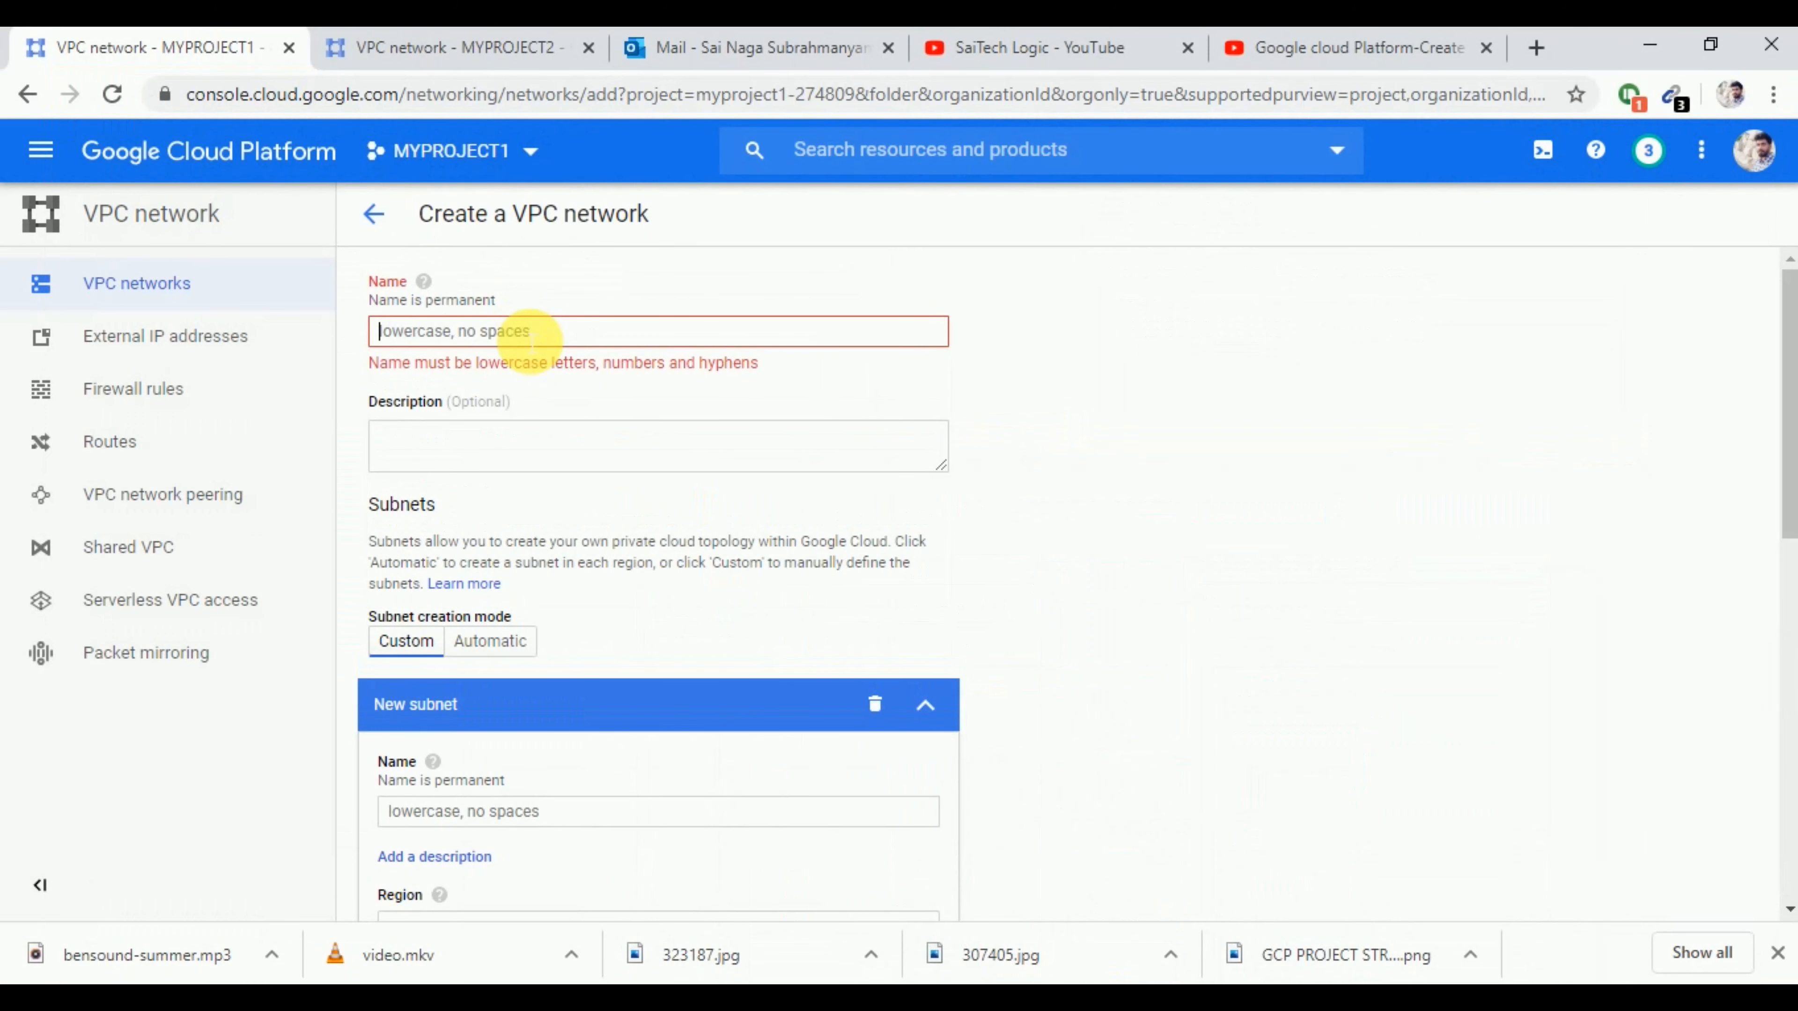
type("vpc-ta")
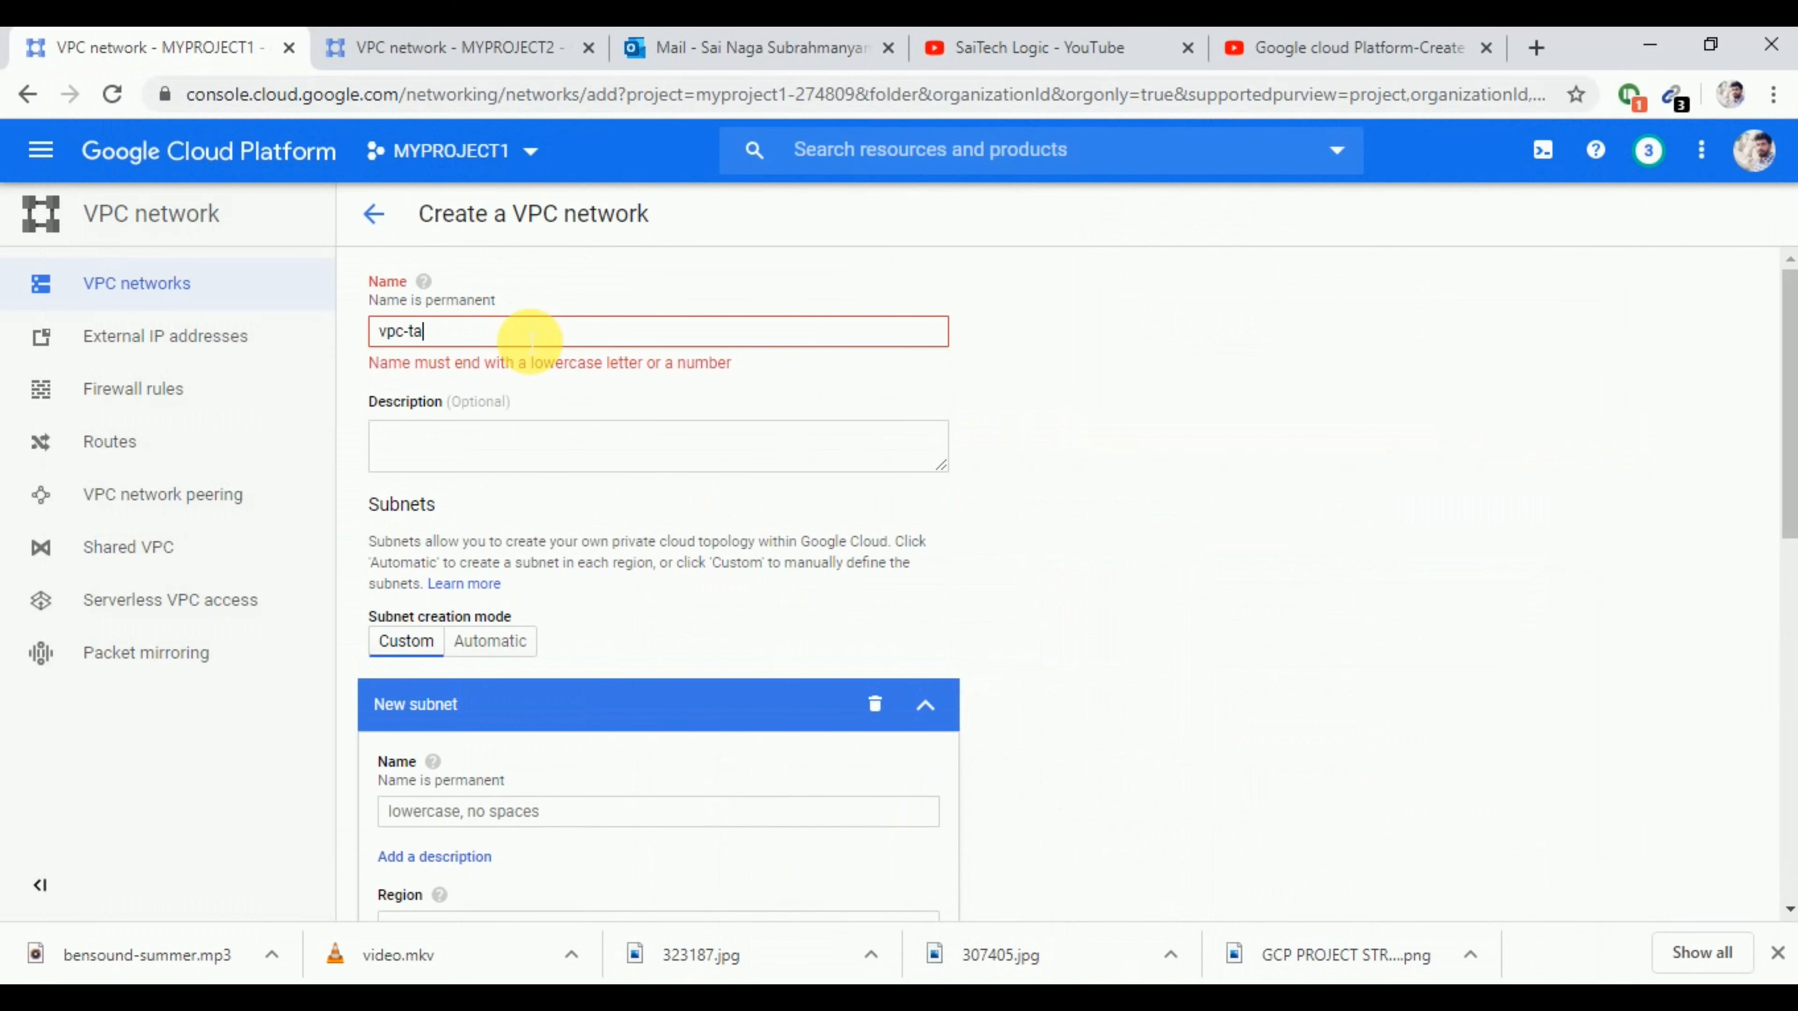
type("iwan")
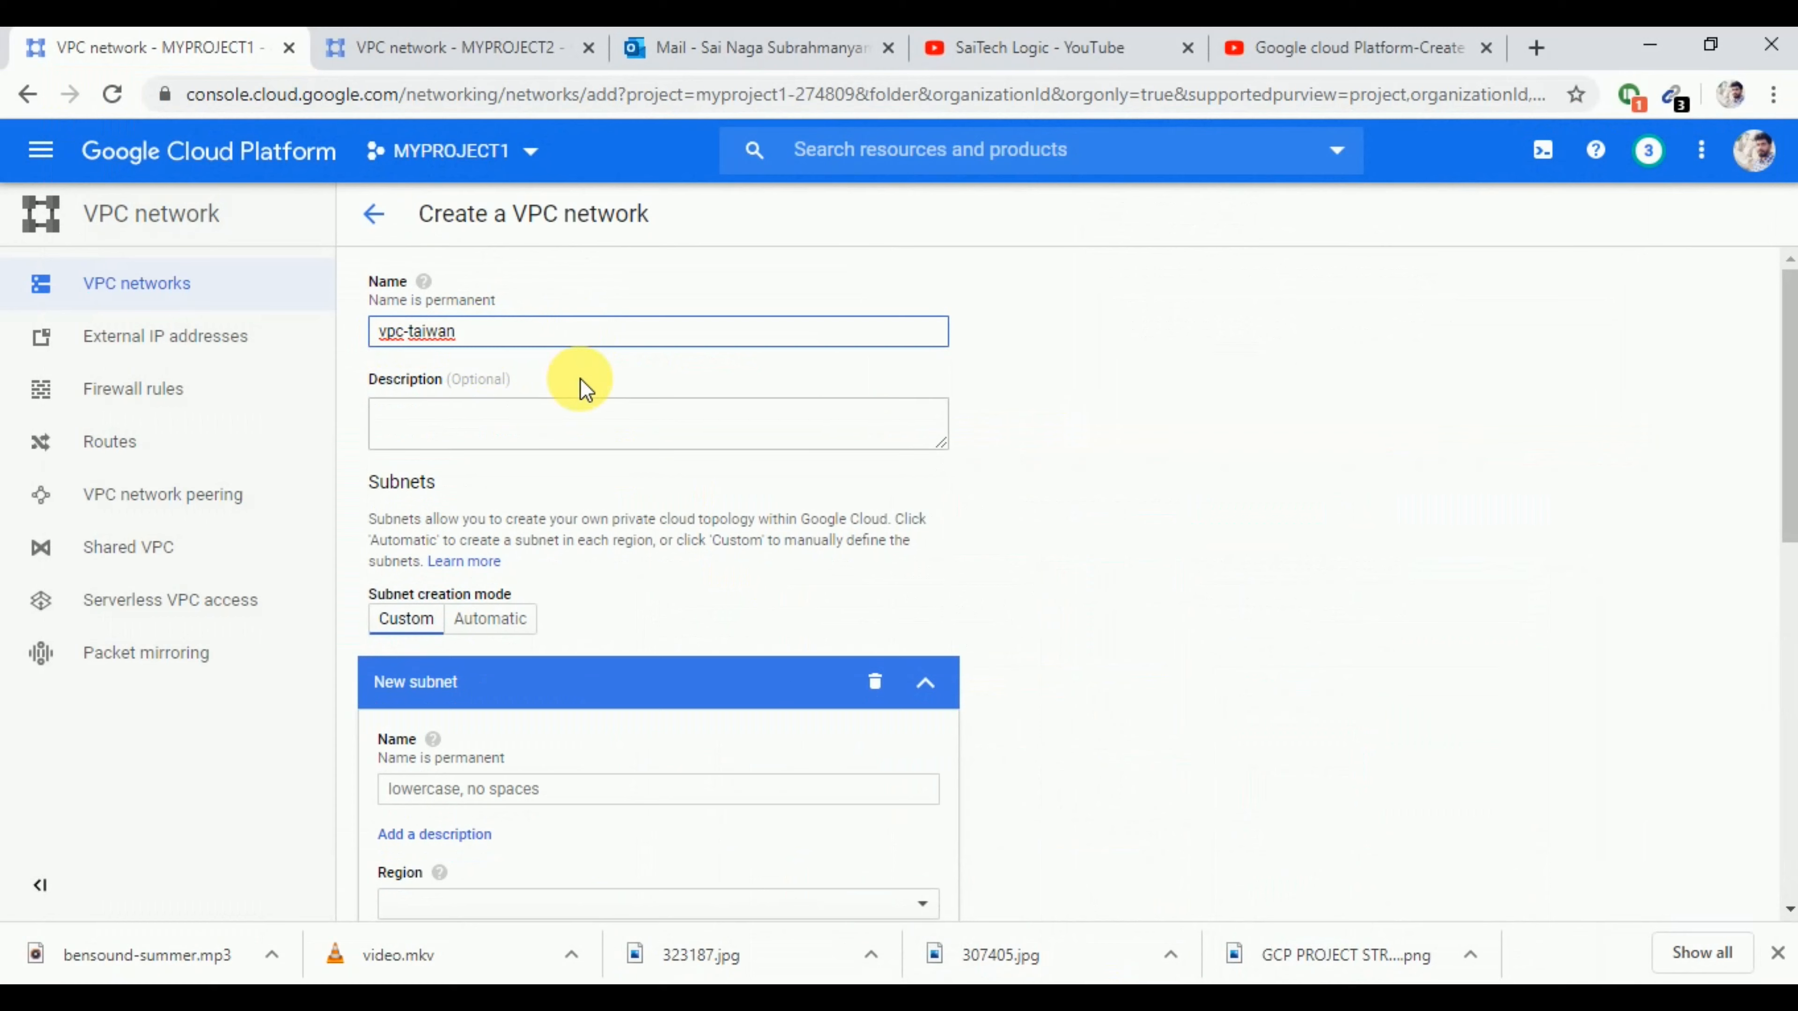
scroll(676, 601, "down", 2)
scroll(673, 595, "up", 1)
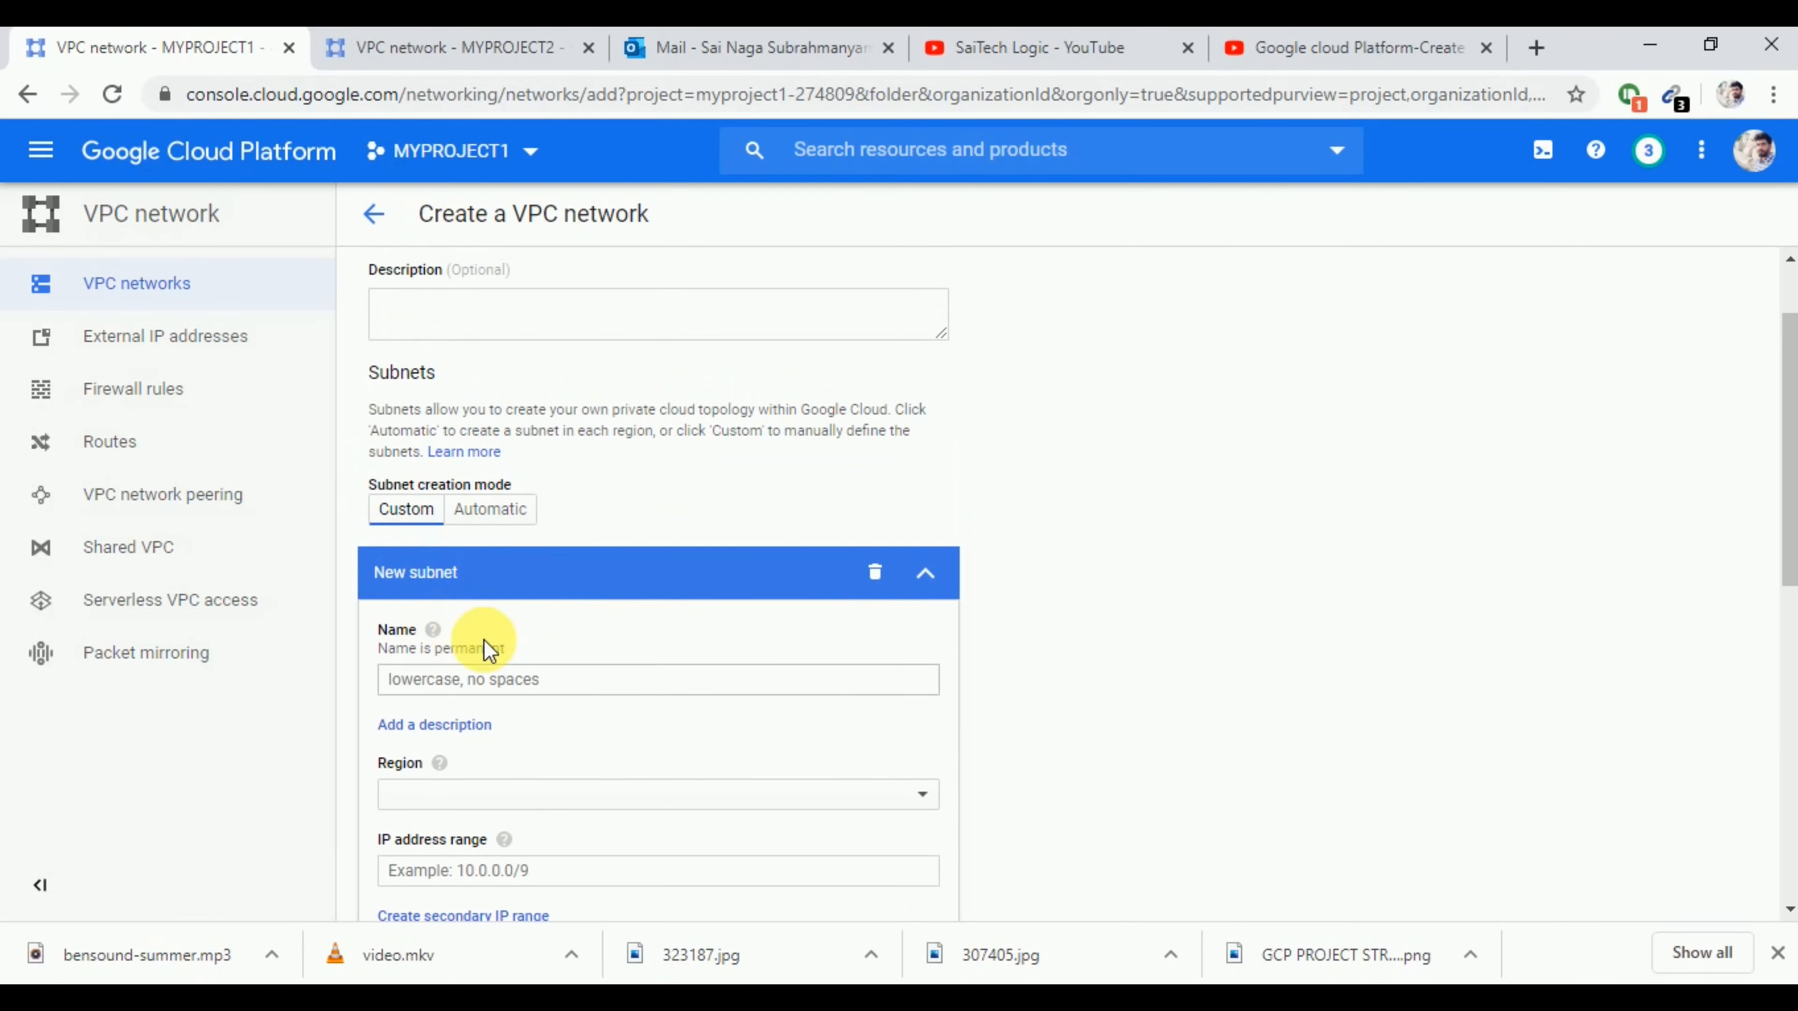
scroll(484, 640, "down", 2)
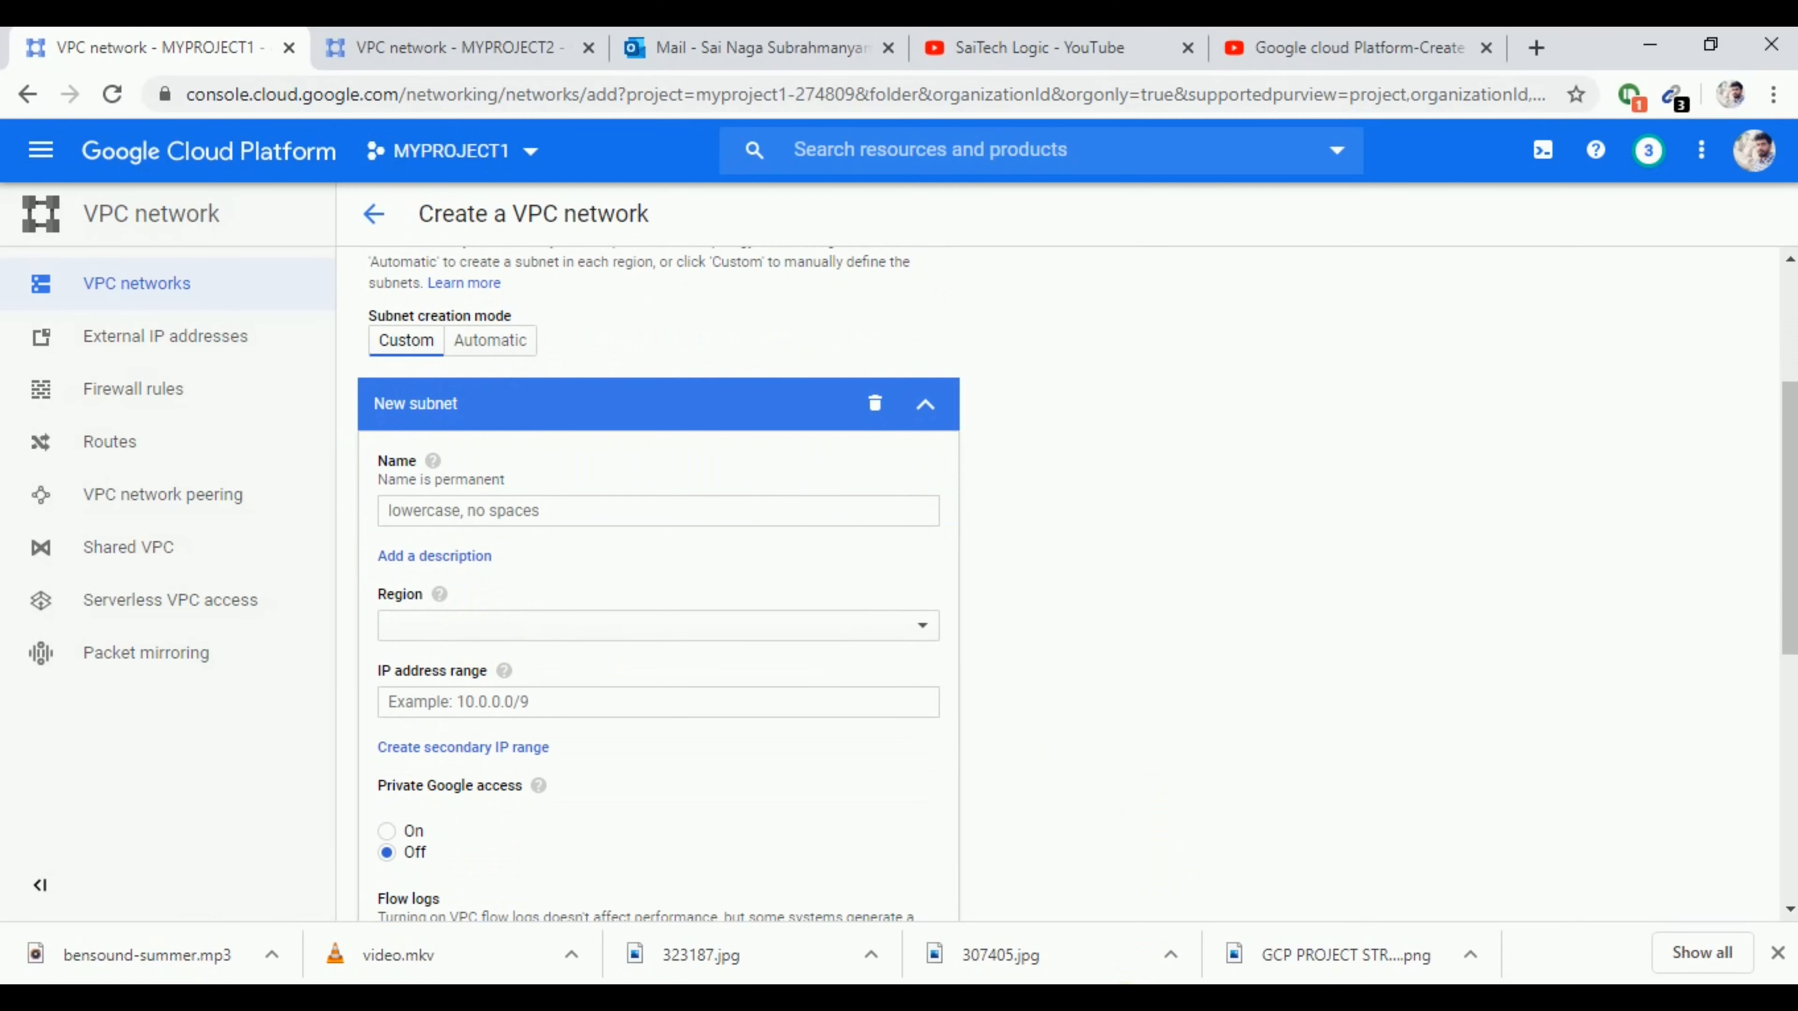
left_click(1130, 914)
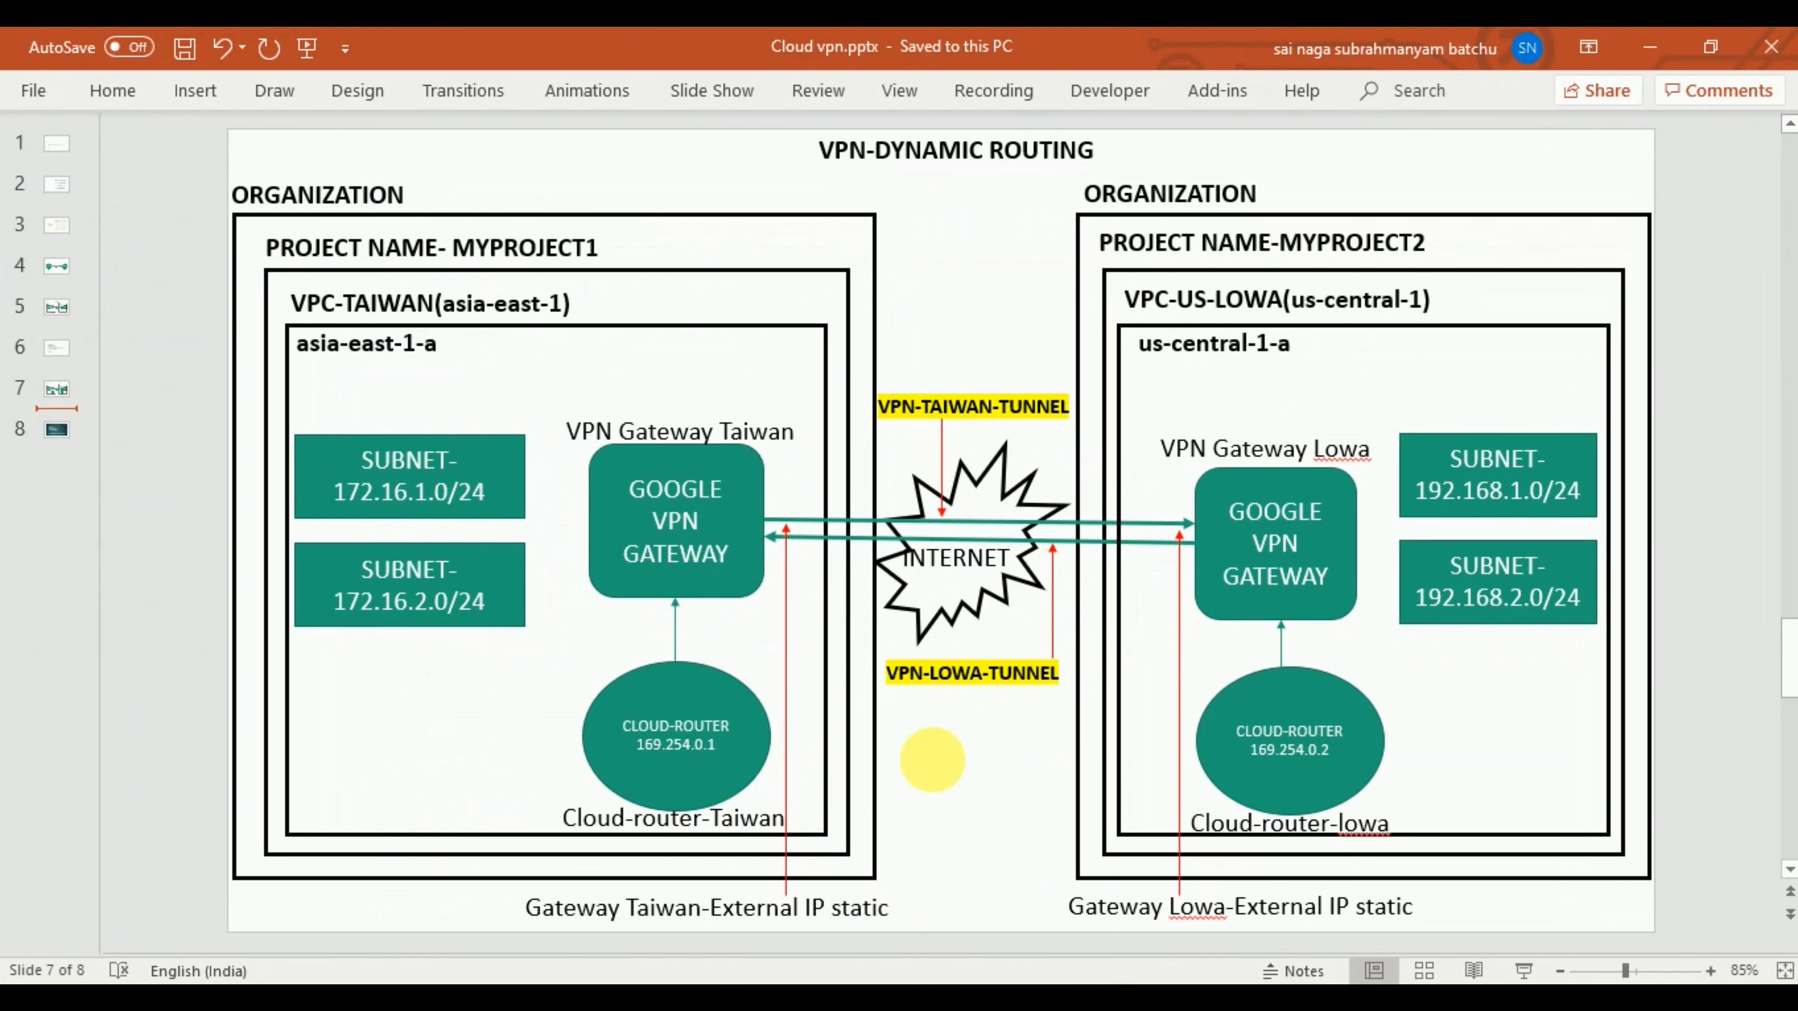
left_click(1132, 1009)
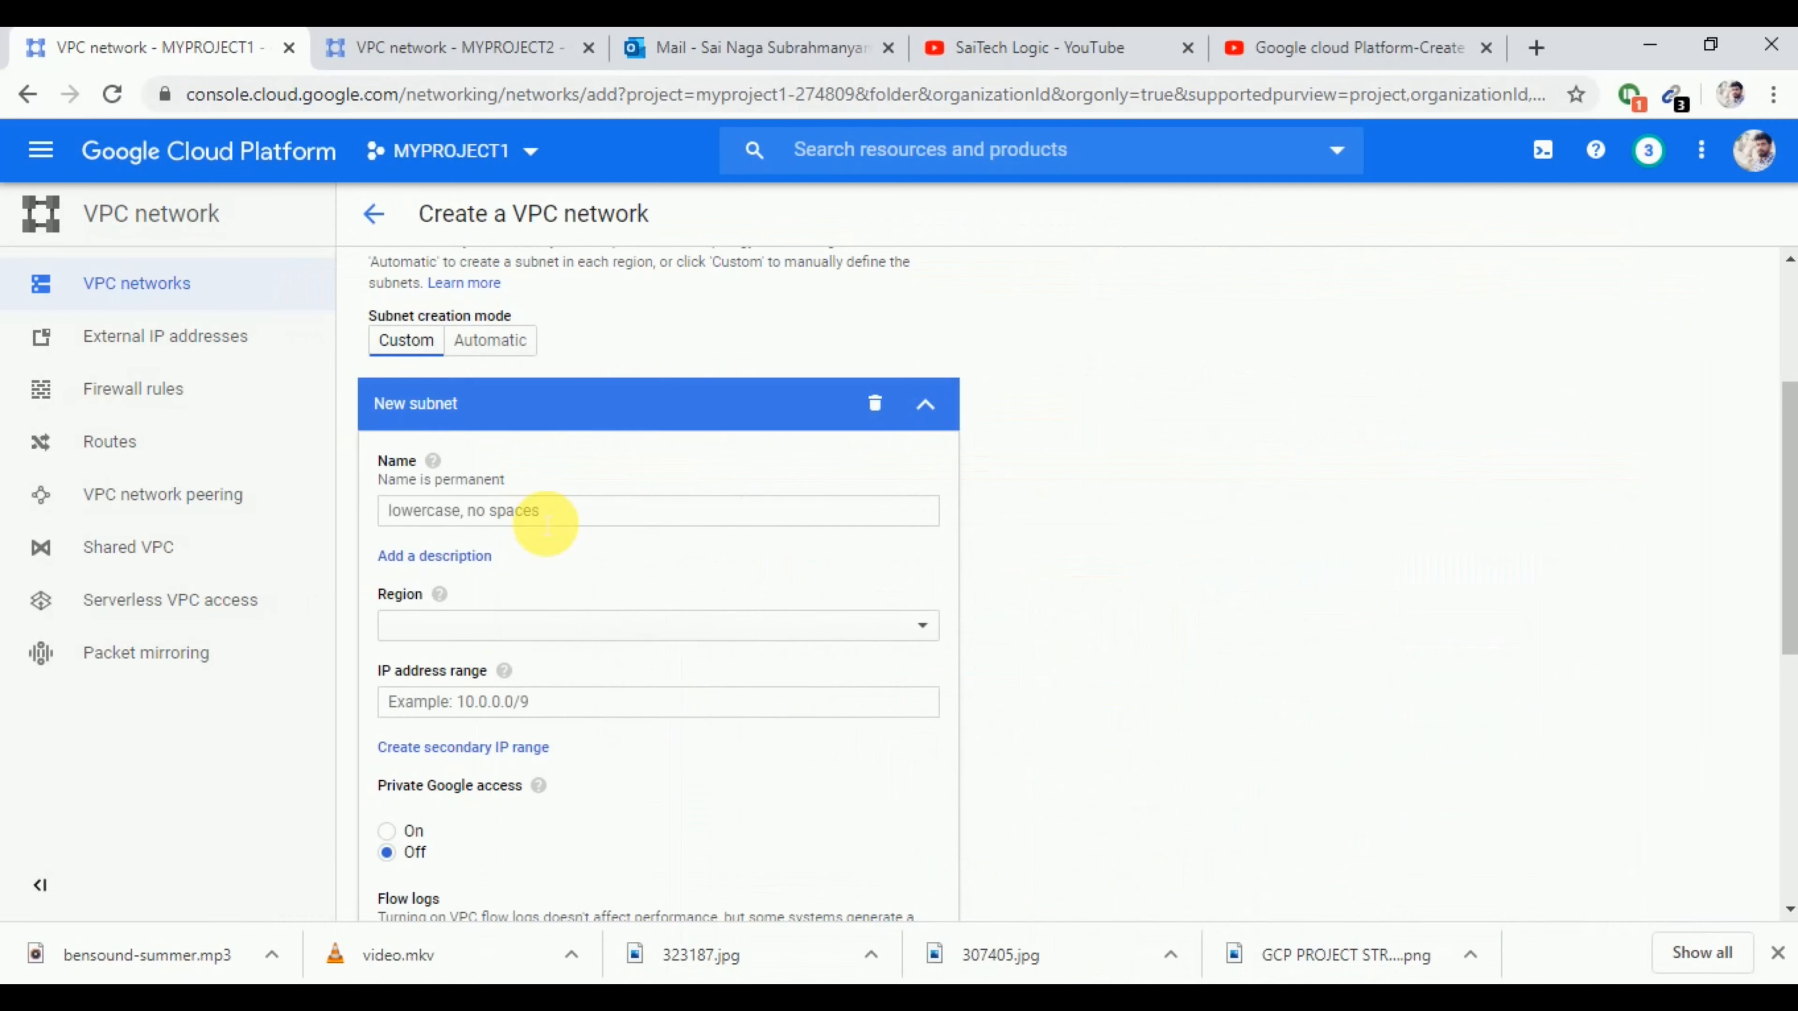
scroll(546, 524, "up", 3)
scroll(542, 522, "down", 3)
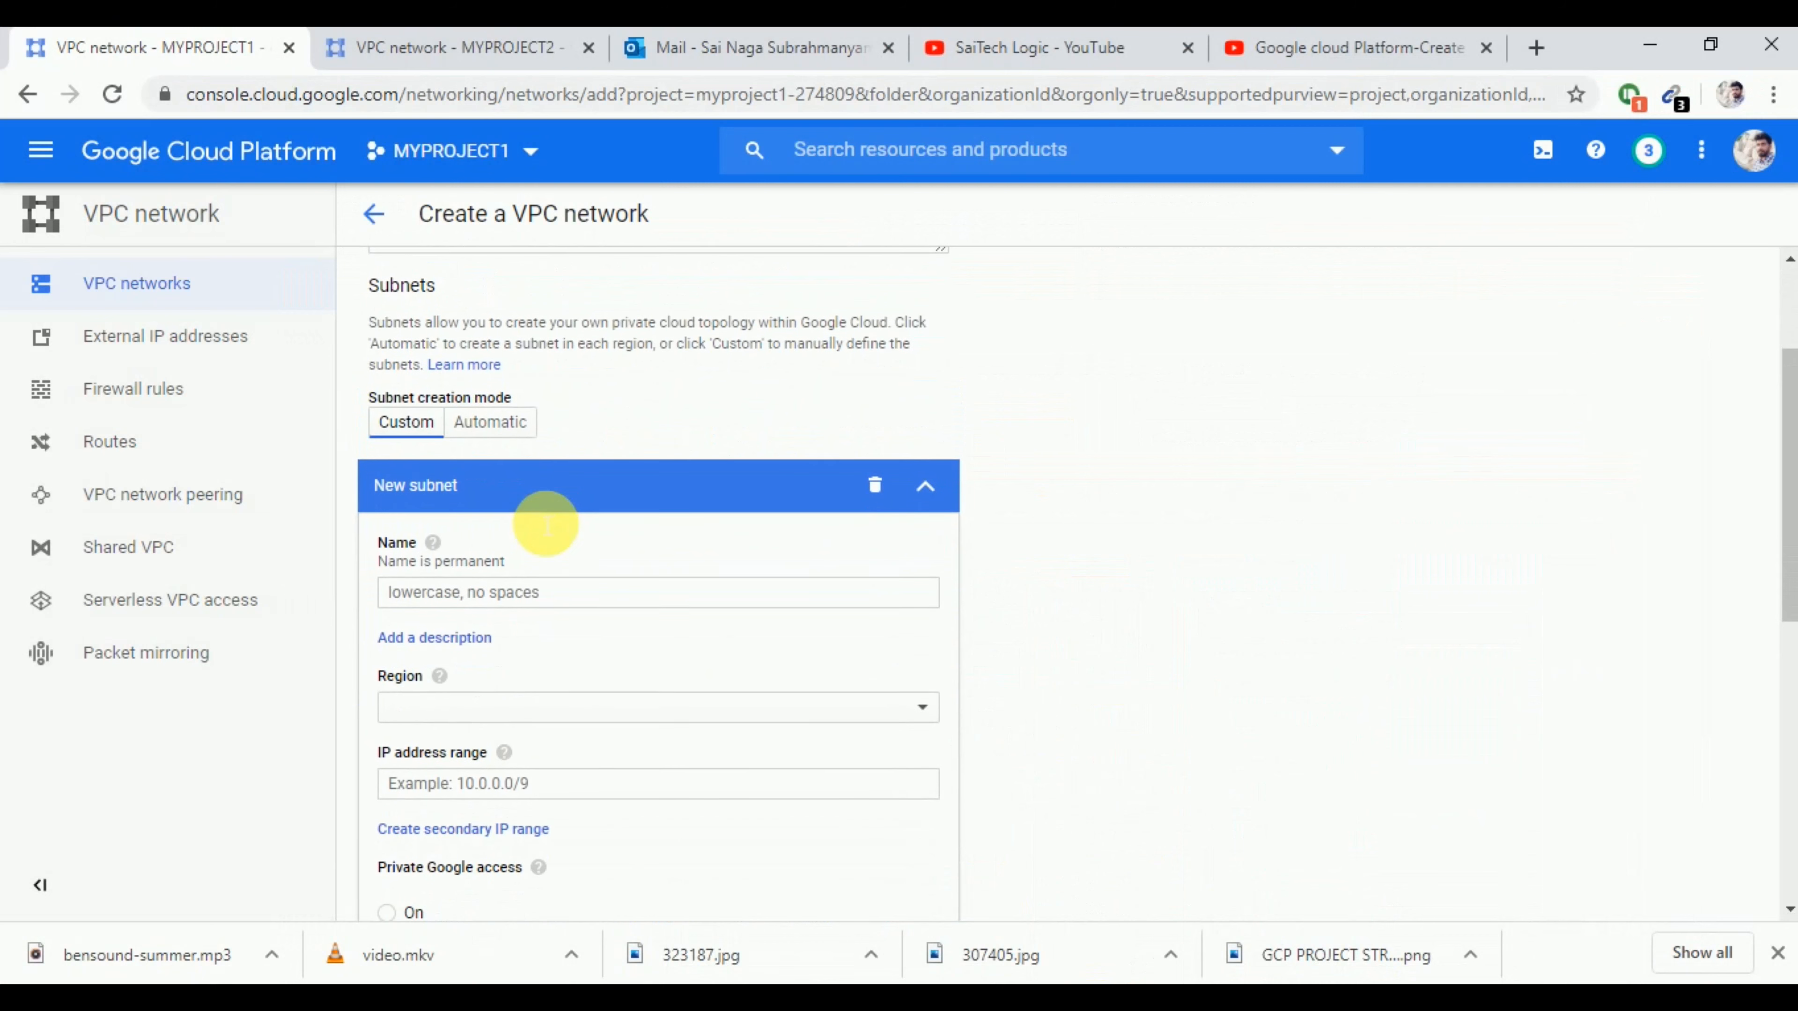
scroll(536, 523, "up", 3)
scroll(535, 522, "down", 3)
Step: Add subnet taiwan-subnet-1 in asia-east1 with range 172.16.1.0/24
left_click(416, 599)
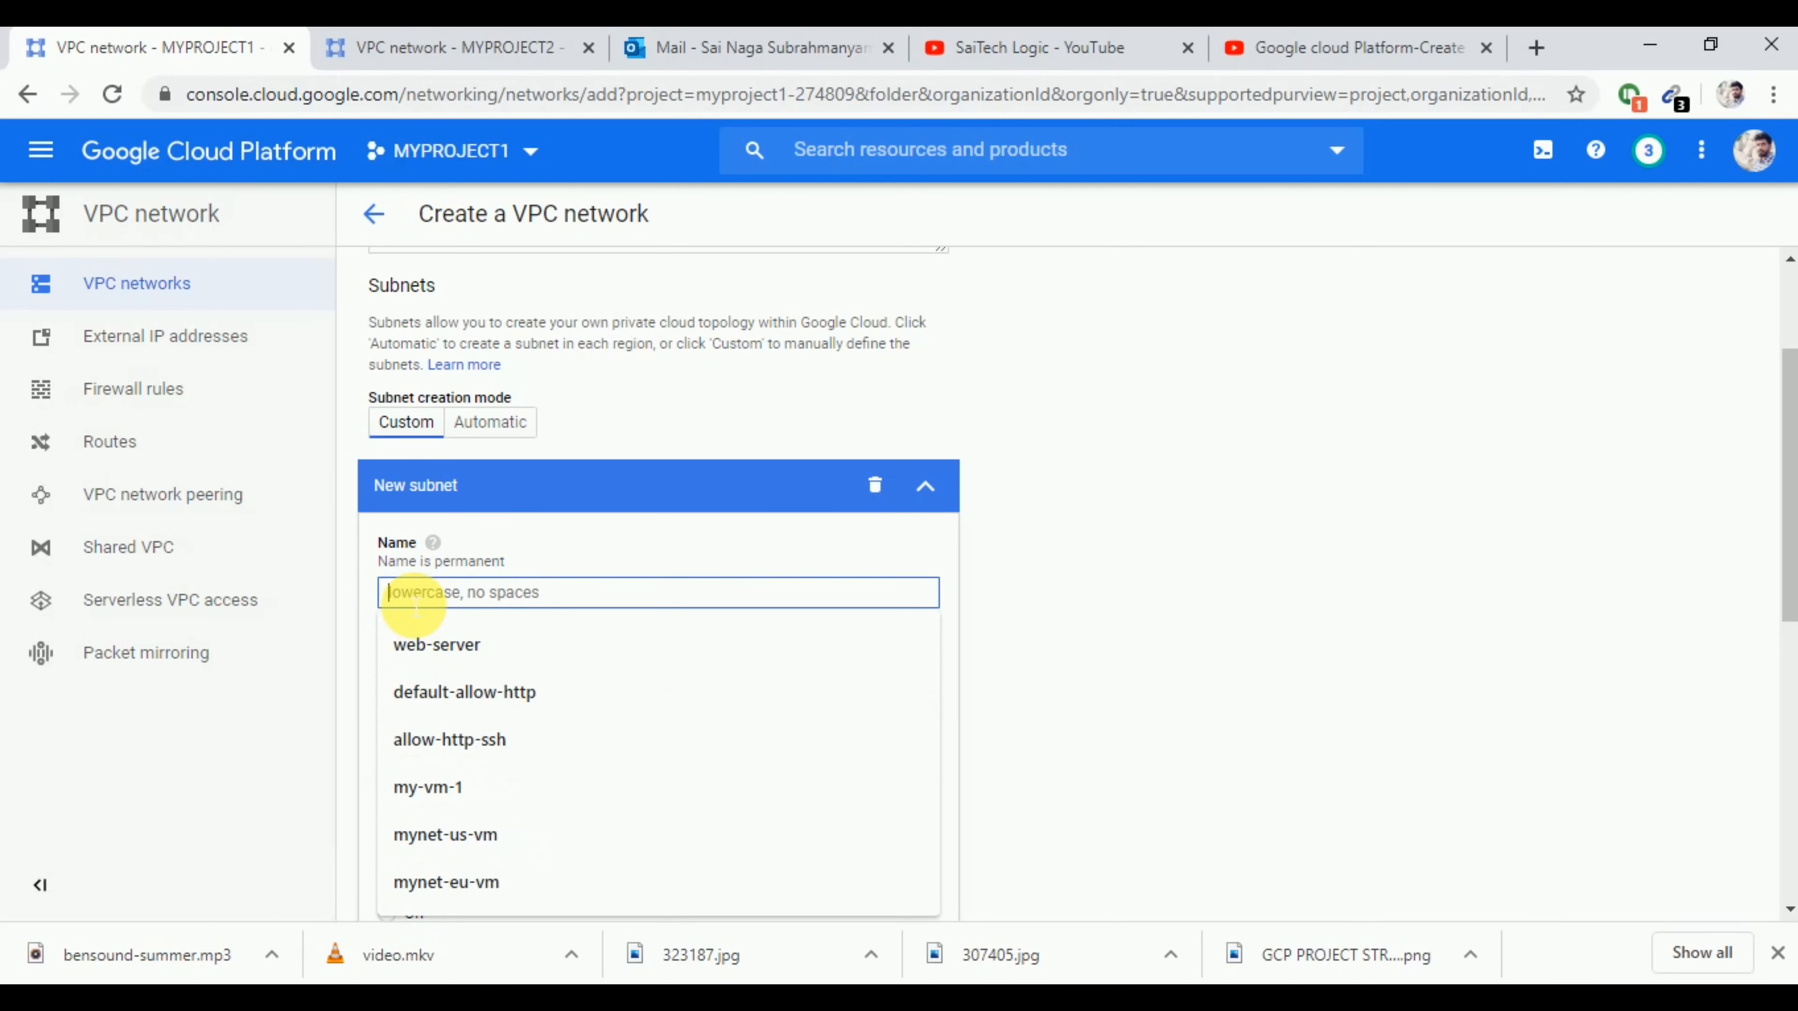
type("tai")
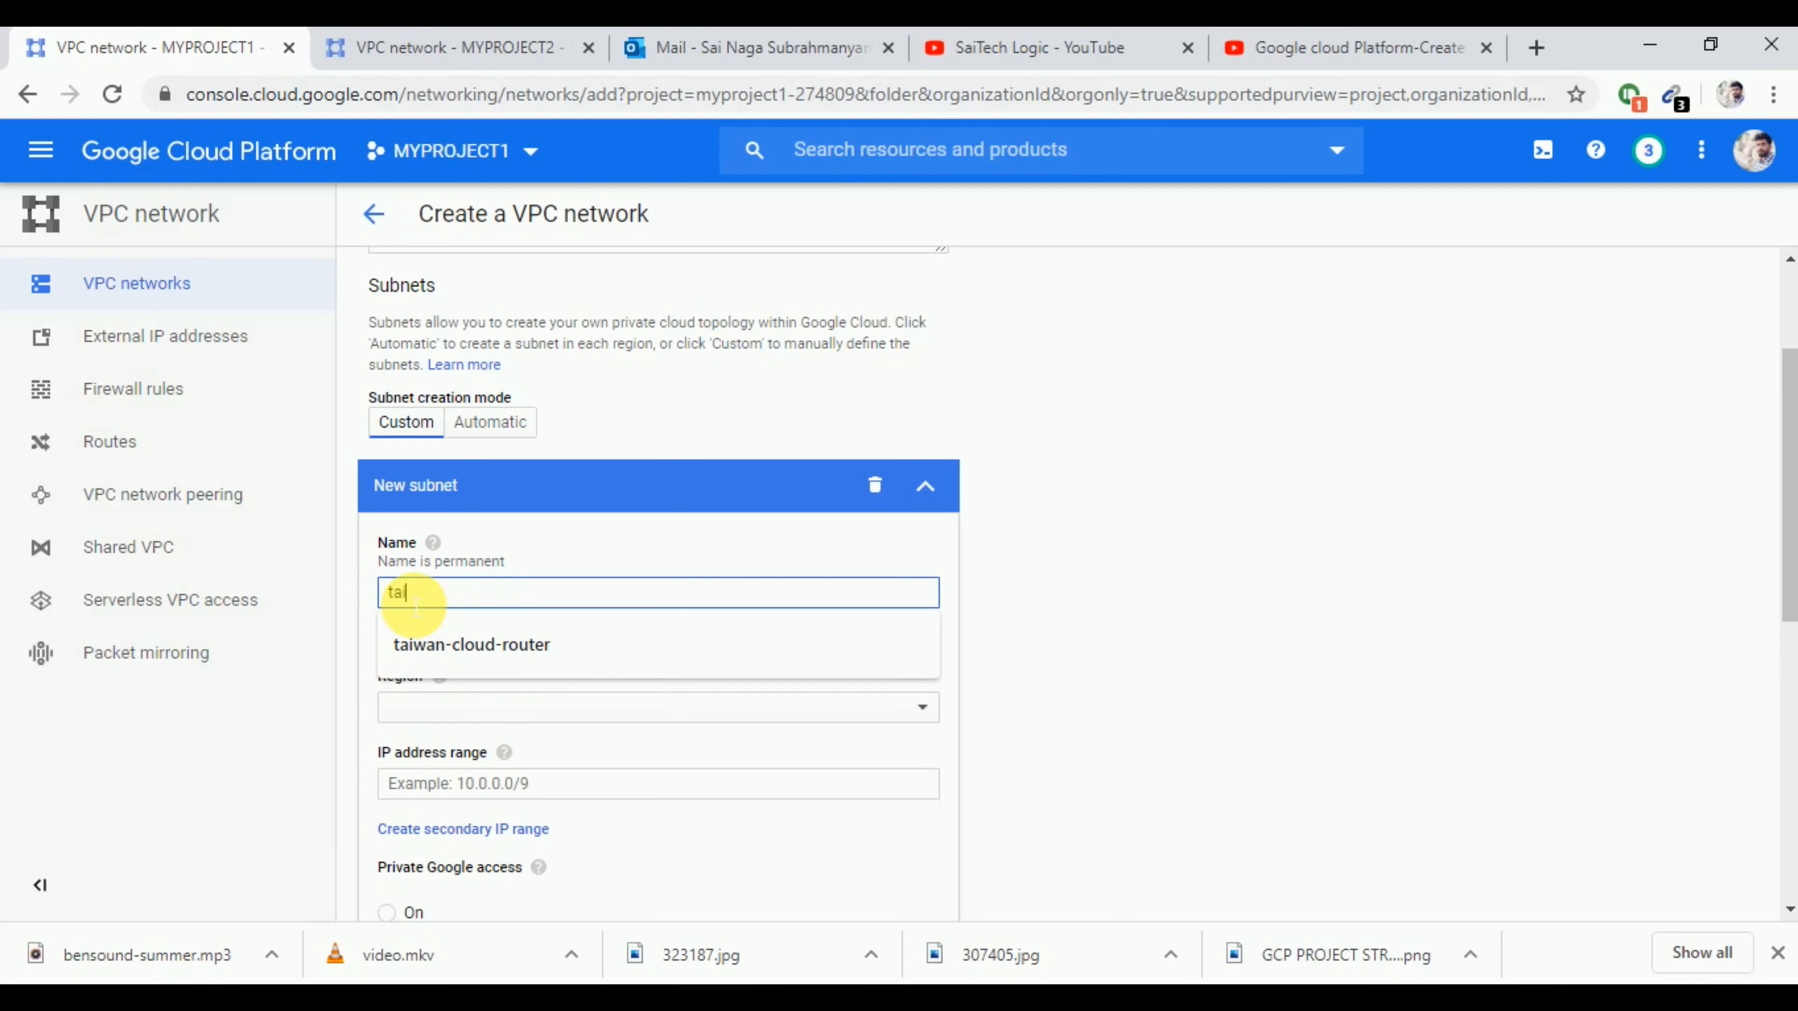
type("wan-subnet-1")
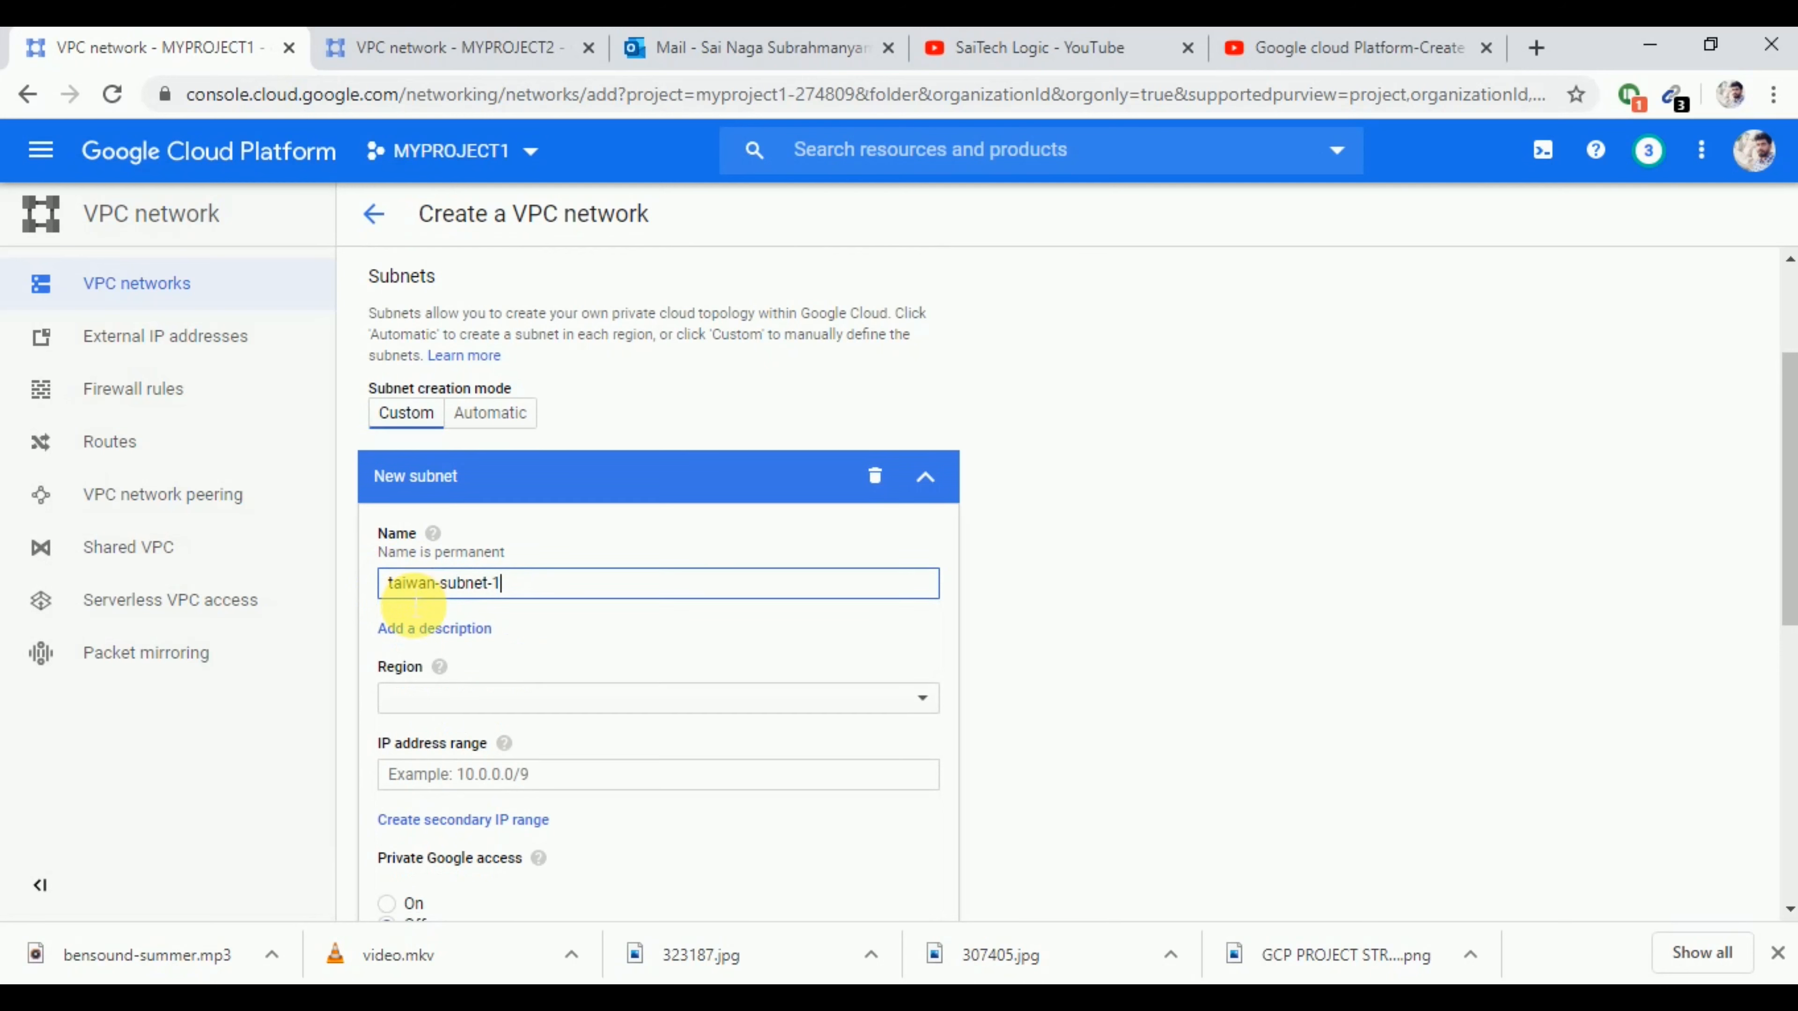
scroll(404, 602, "down", 4)
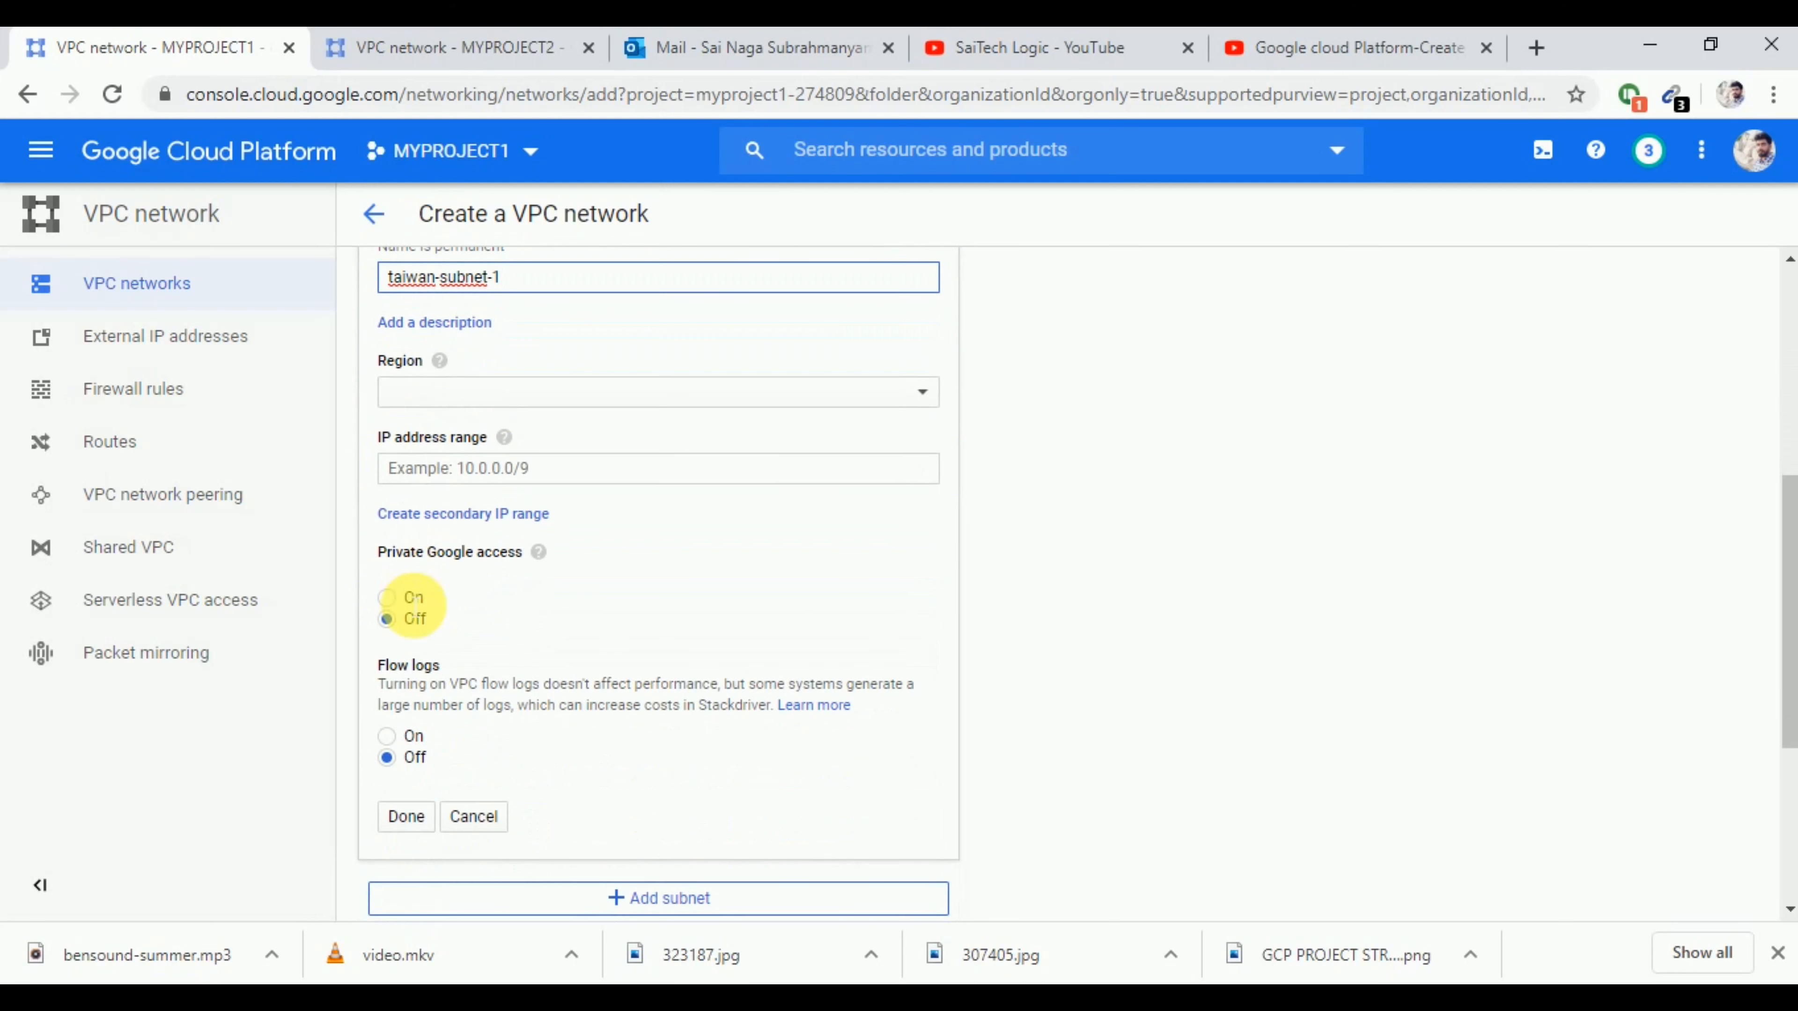
left_click(517, 390)
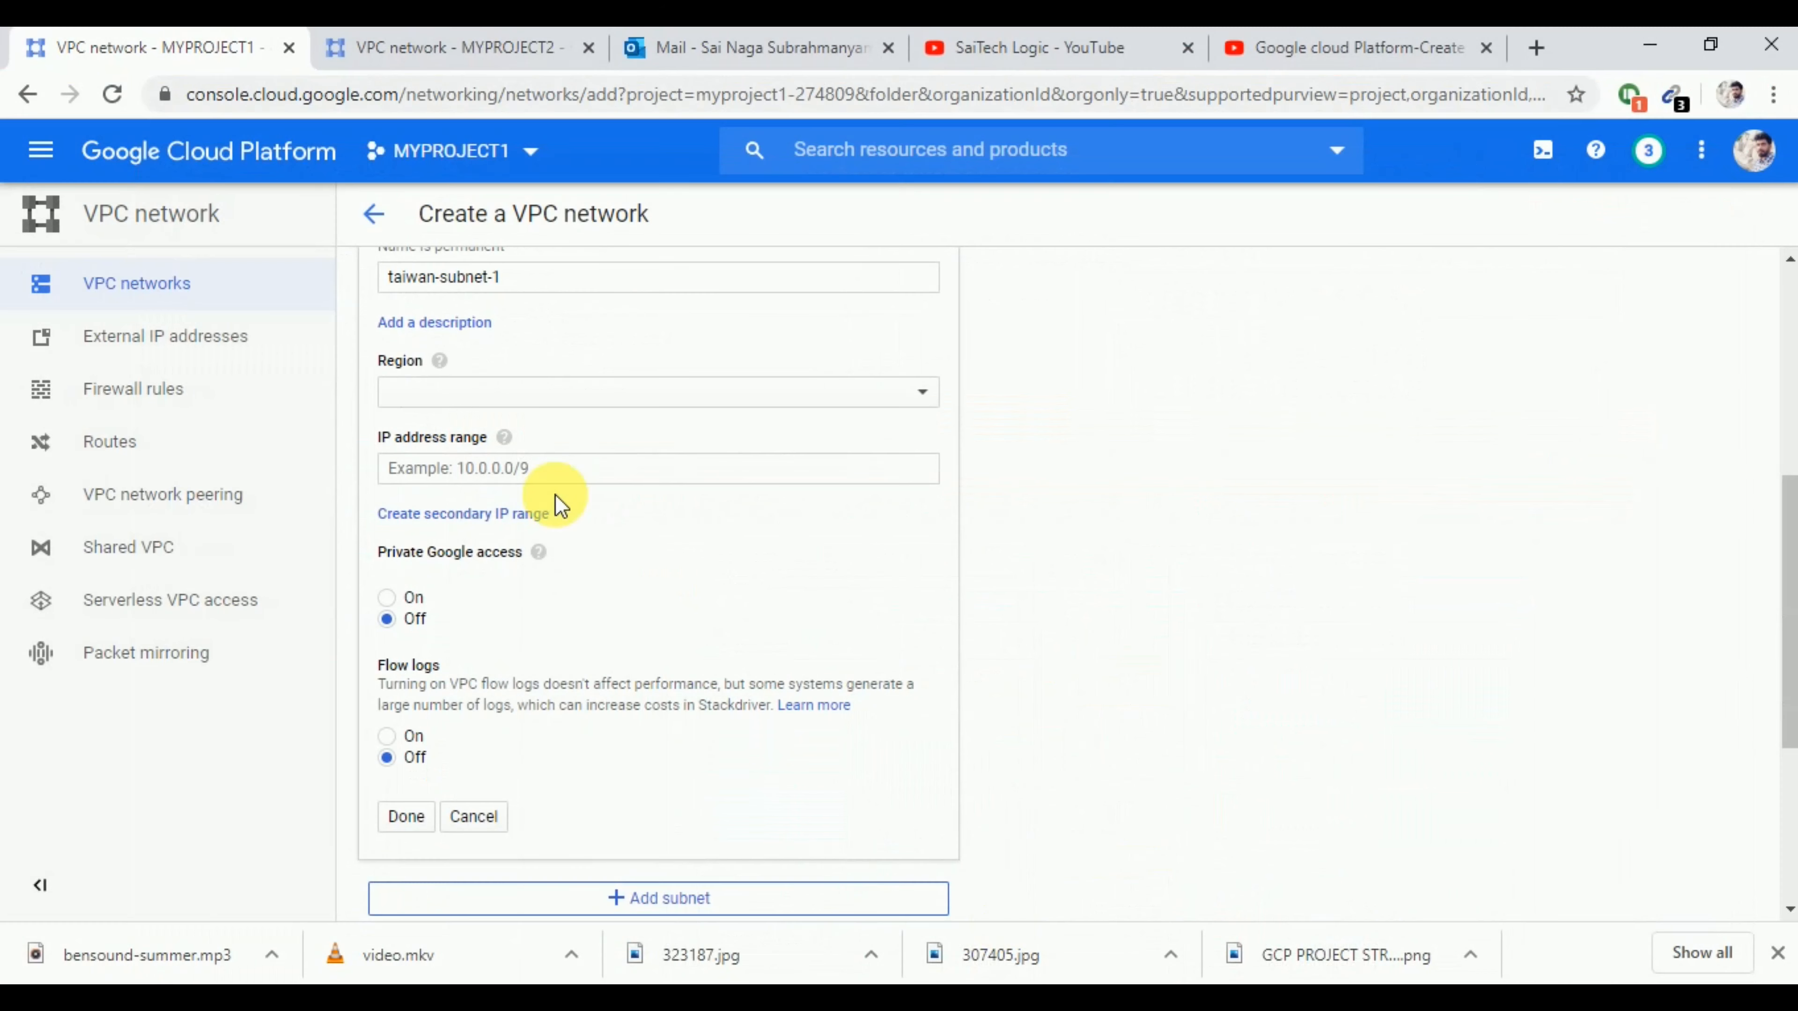
left_click(421, 393)
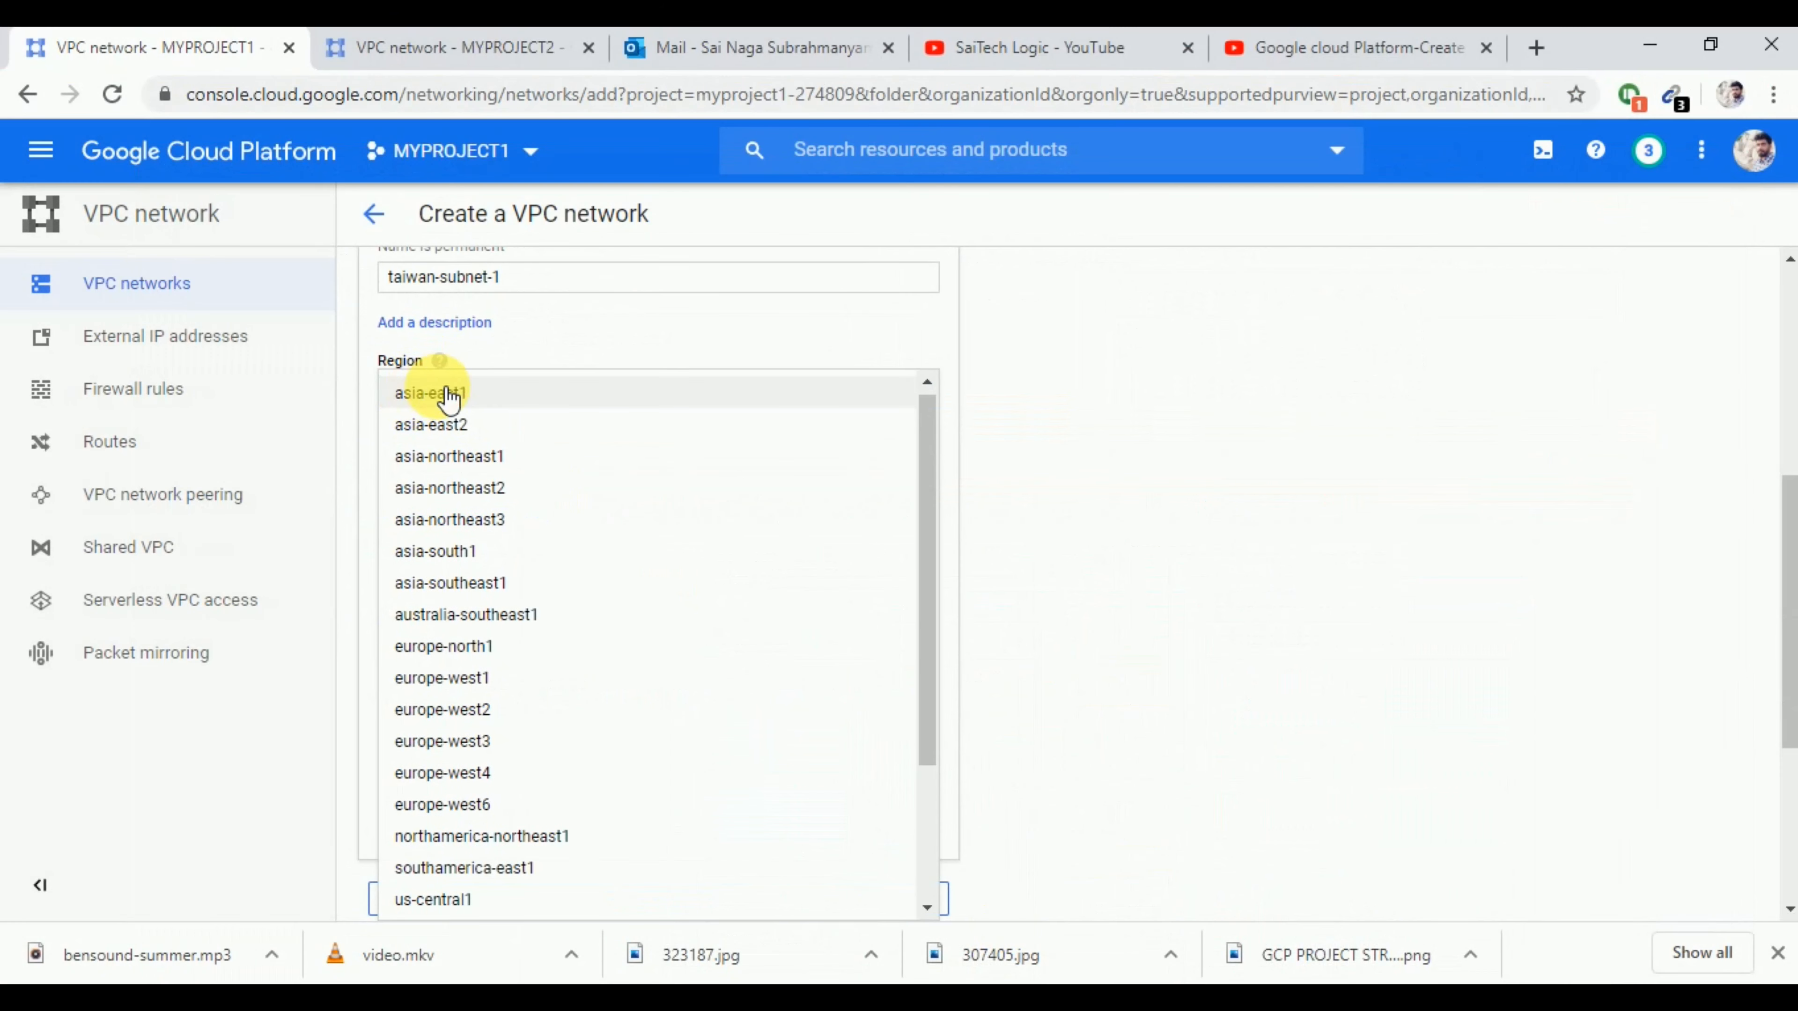
left_click(446, 393)
left_click(506, 473)
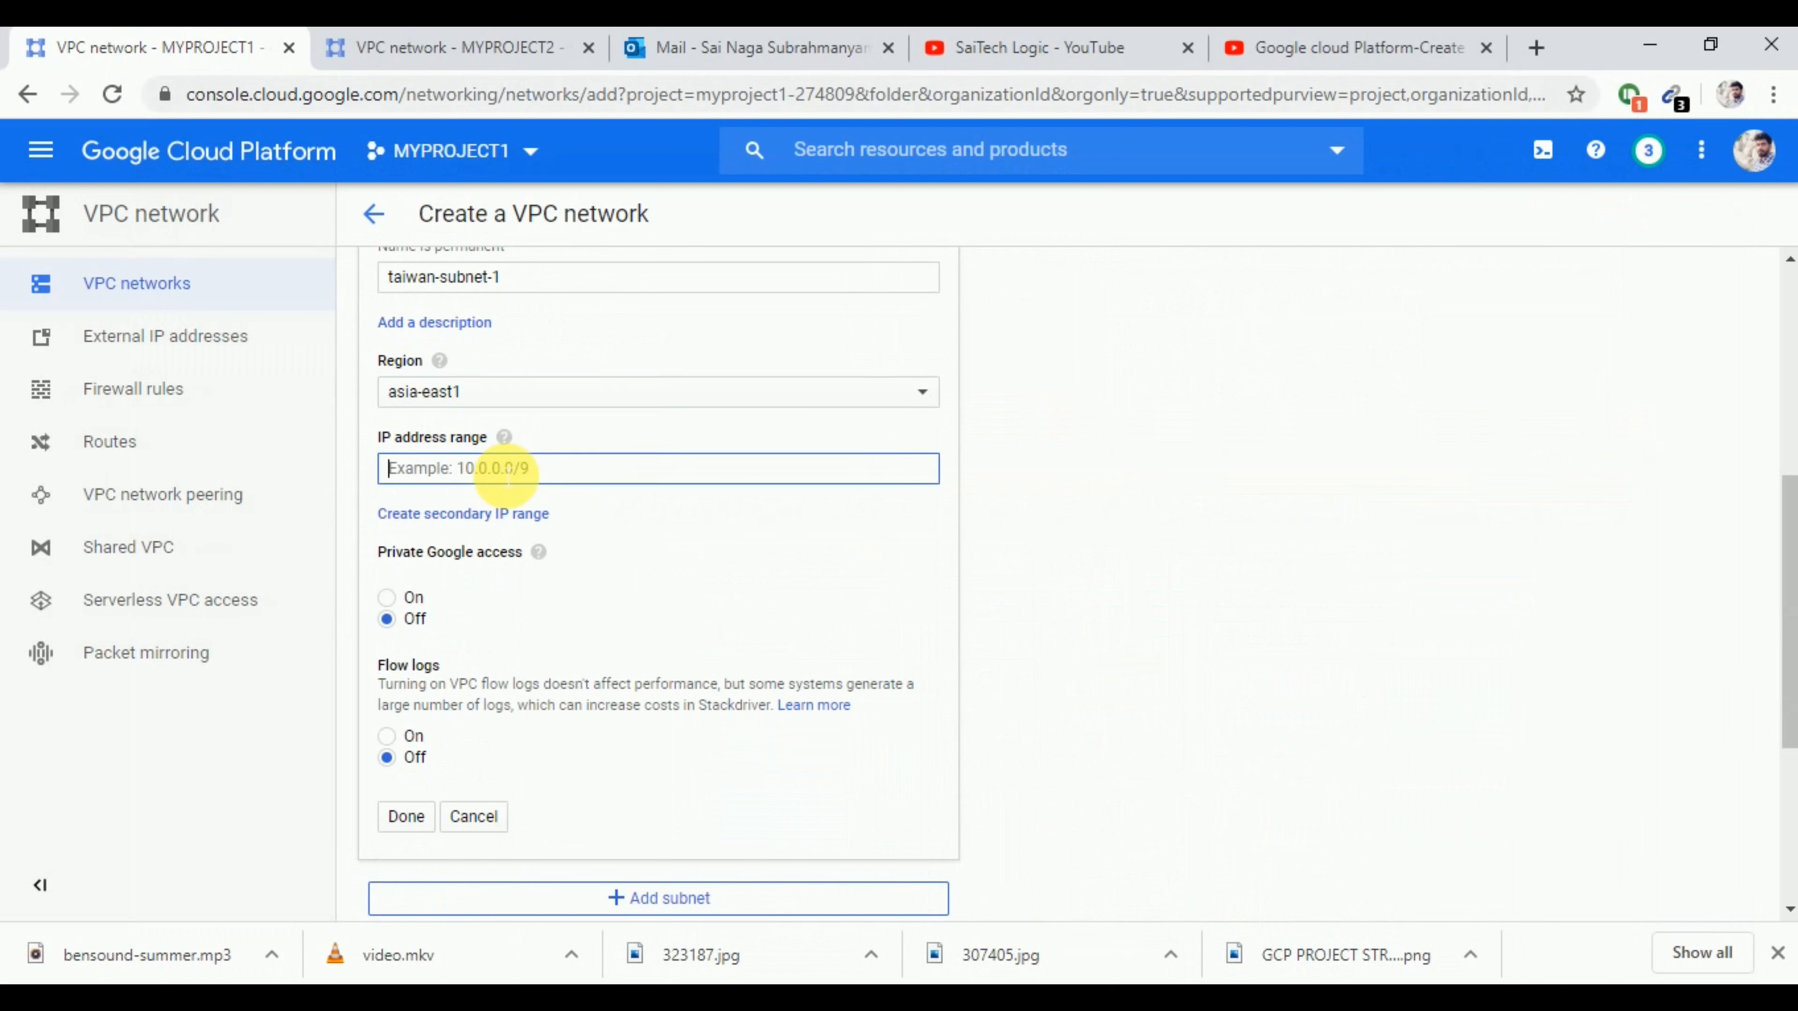
type("172.16.1.0/24")
scroll(507, 473, "down", 5)
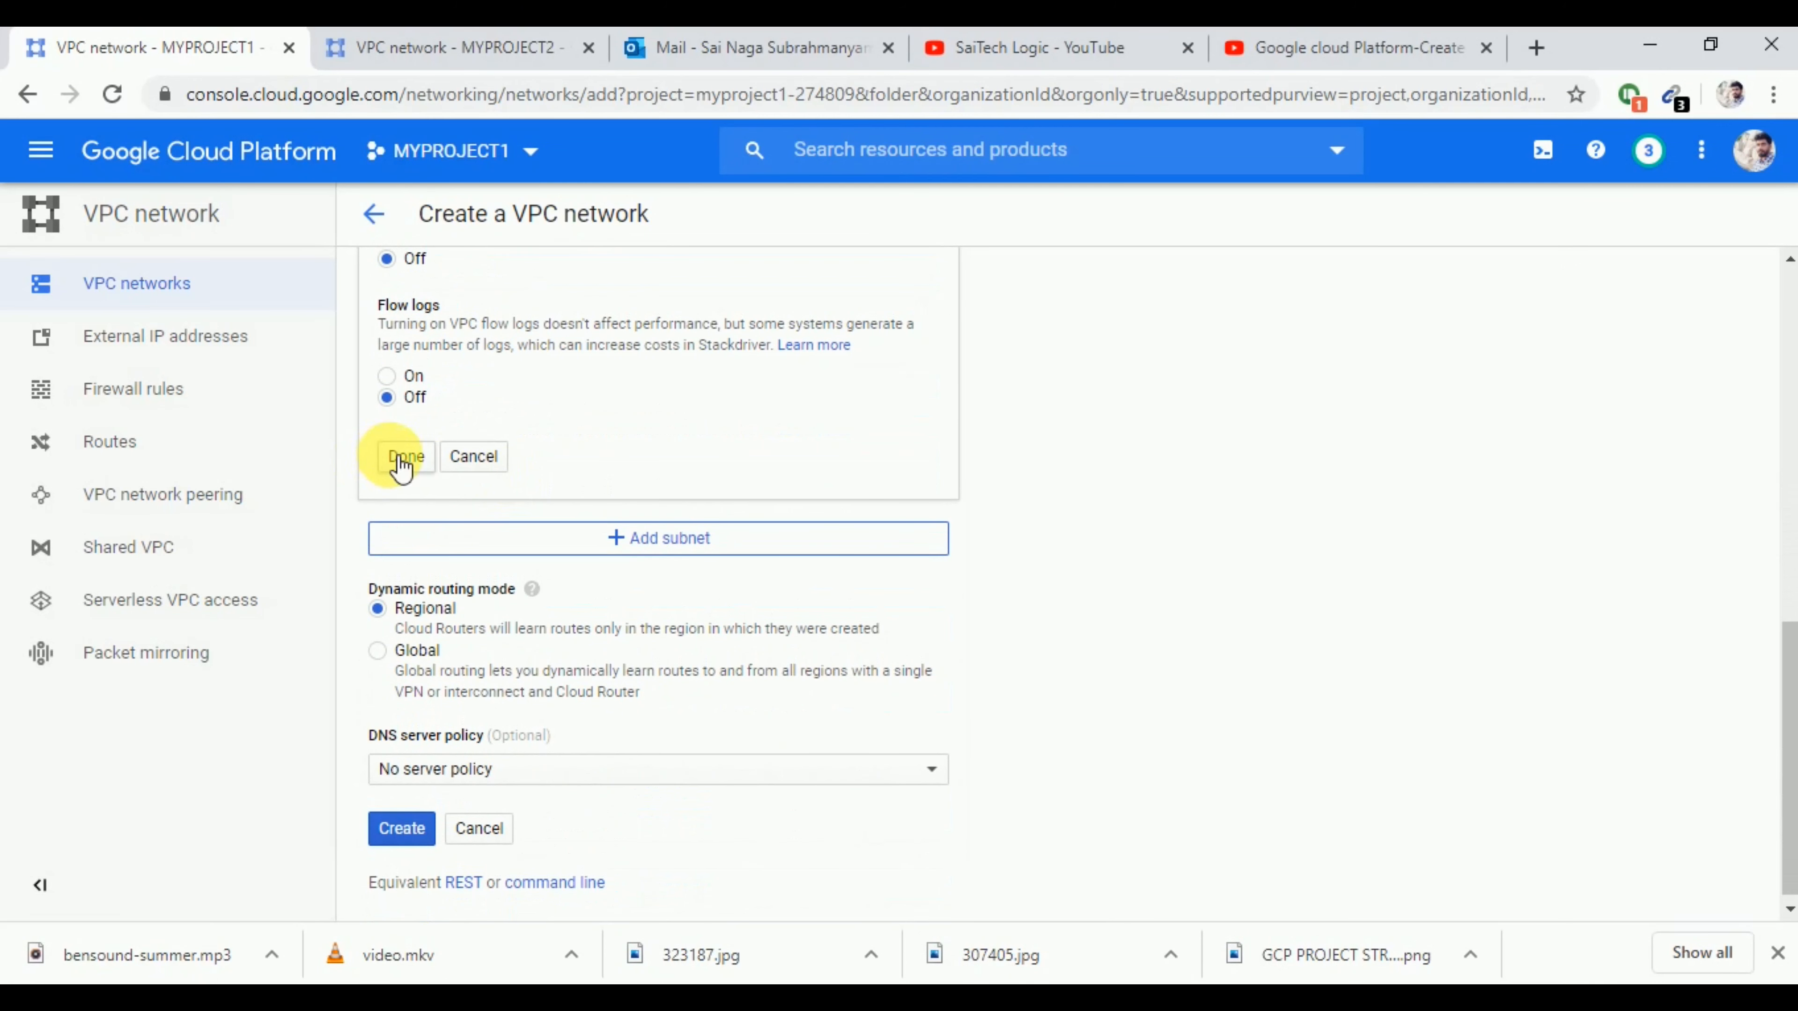
left_click(401, 458)
Step: Create the vpc-taiwan network and go to MYPROJECT2's VPC networks list
scroll(401, 462, "up", 3)
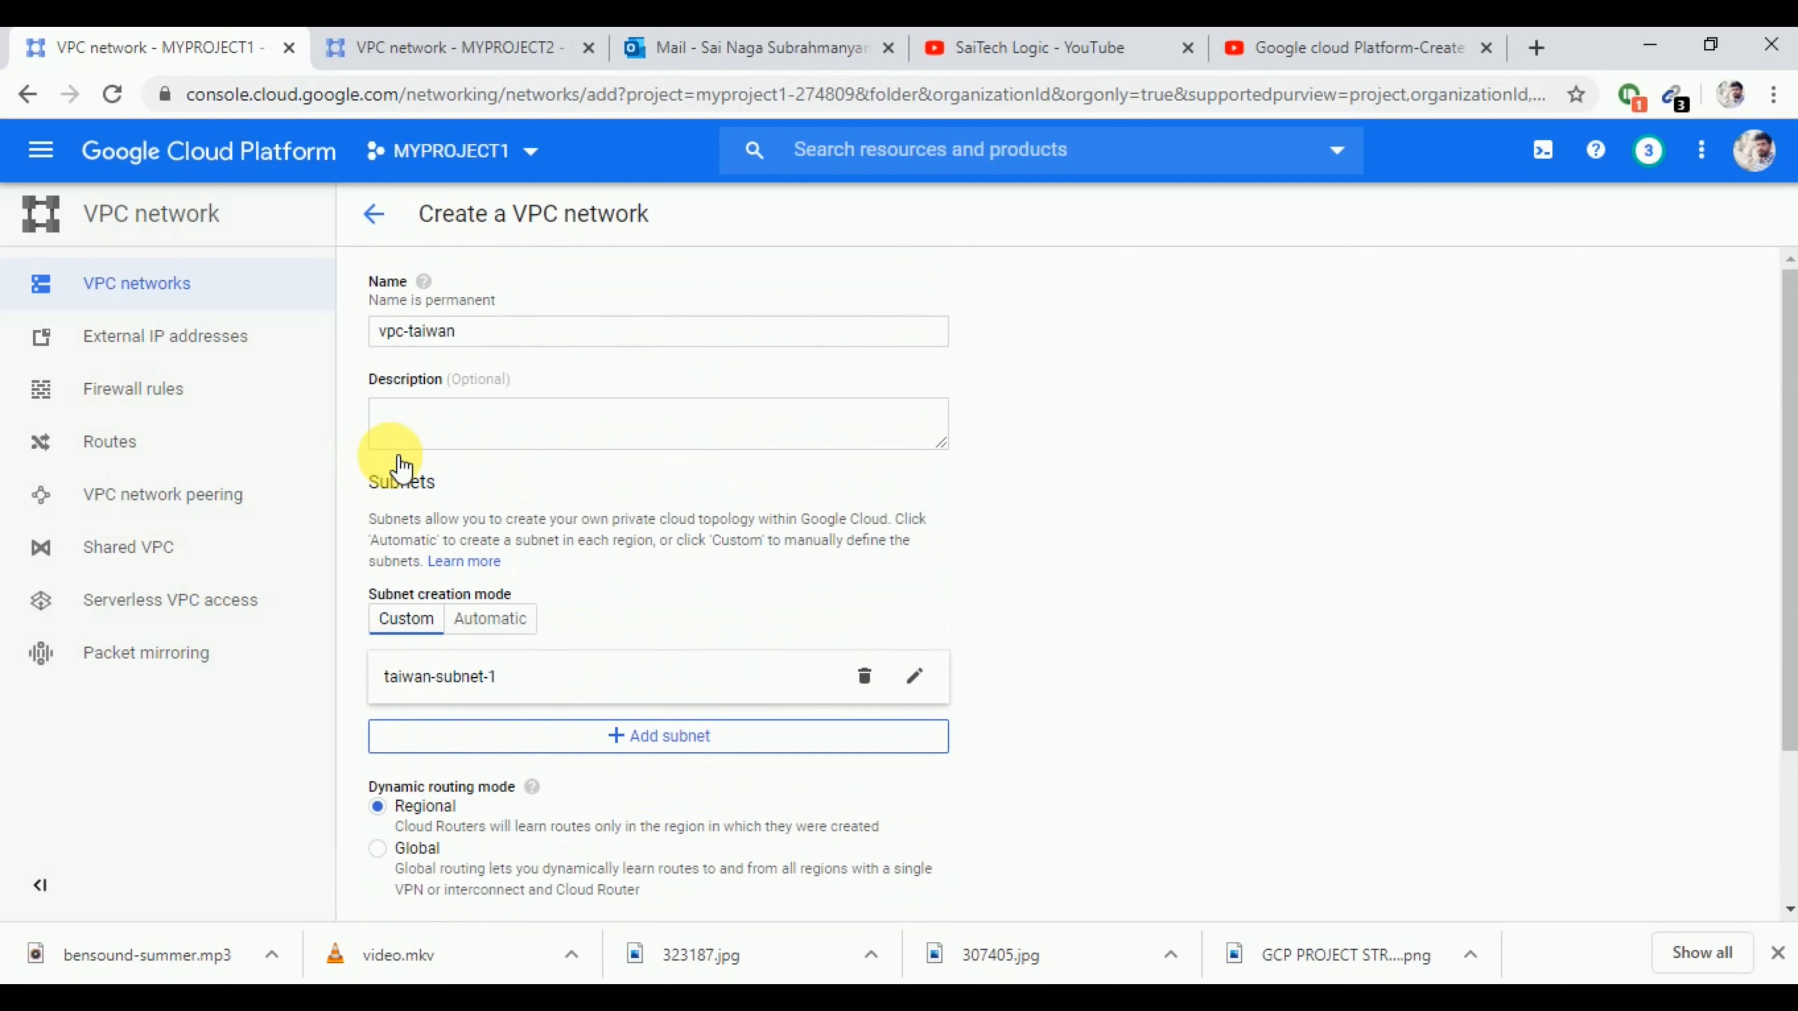
scroll(382, 836, "down", 3)
left_click(395, 821)
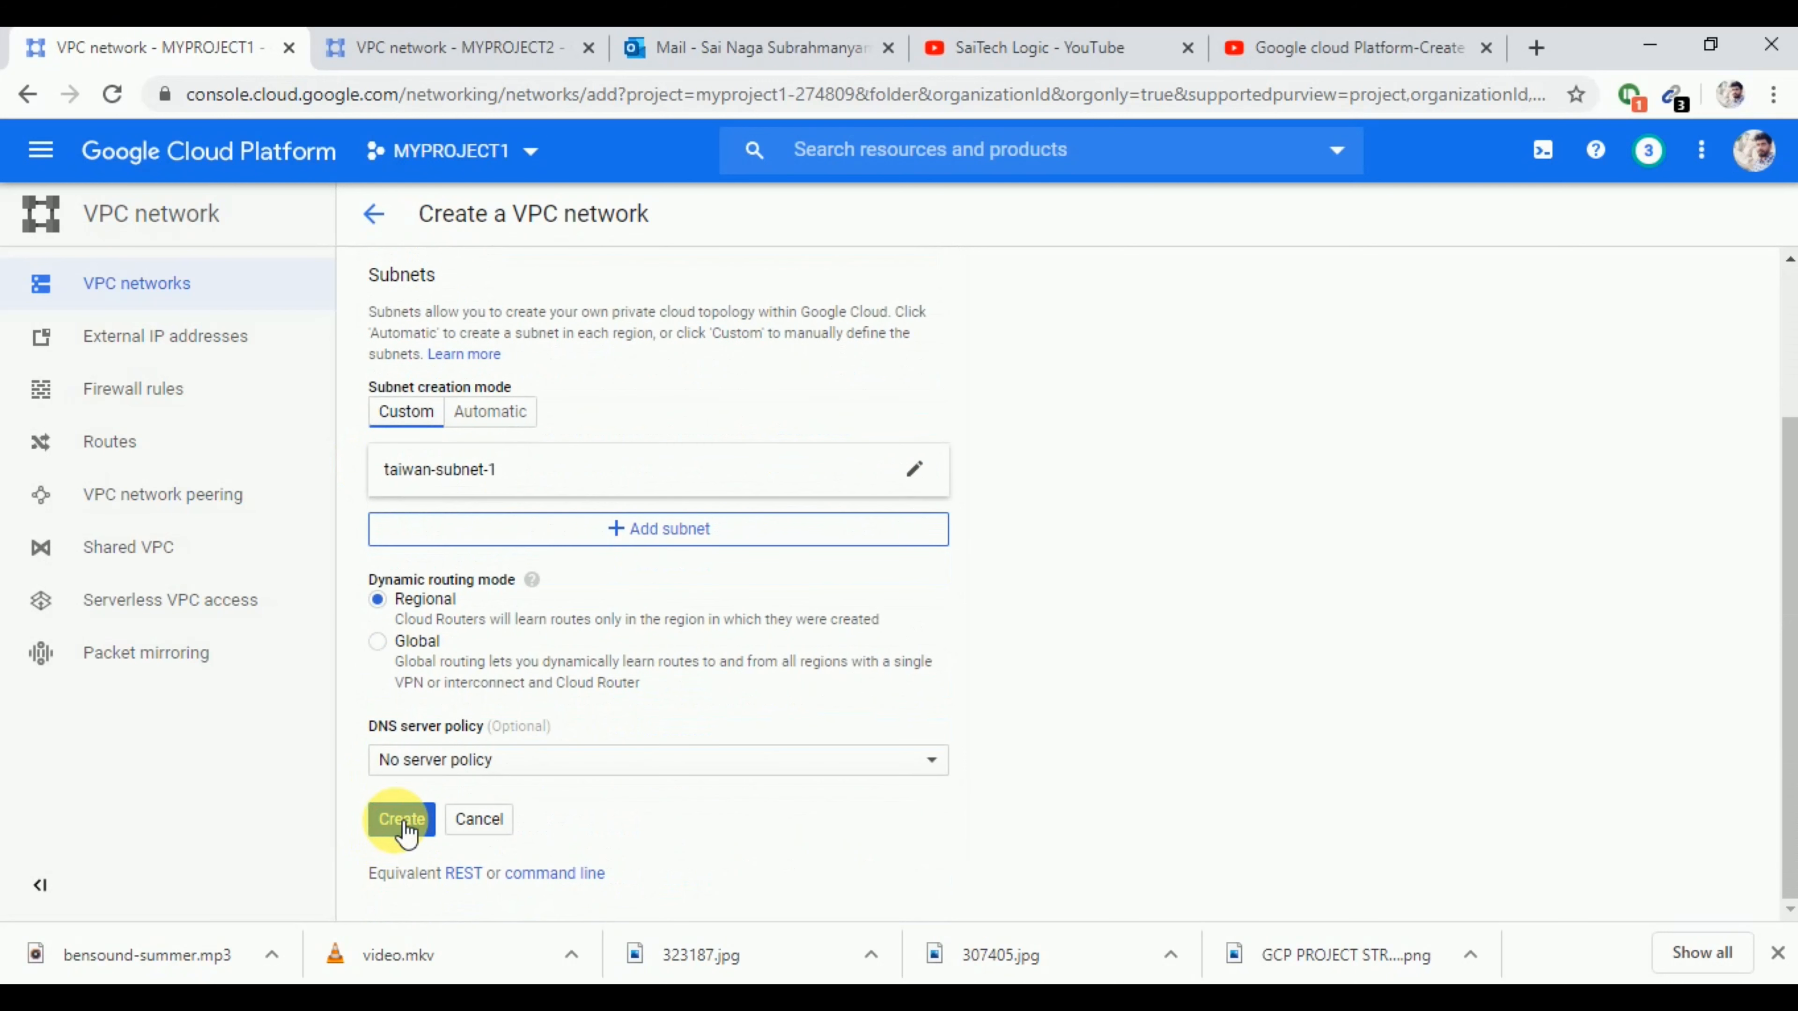
left_click(419, 51)
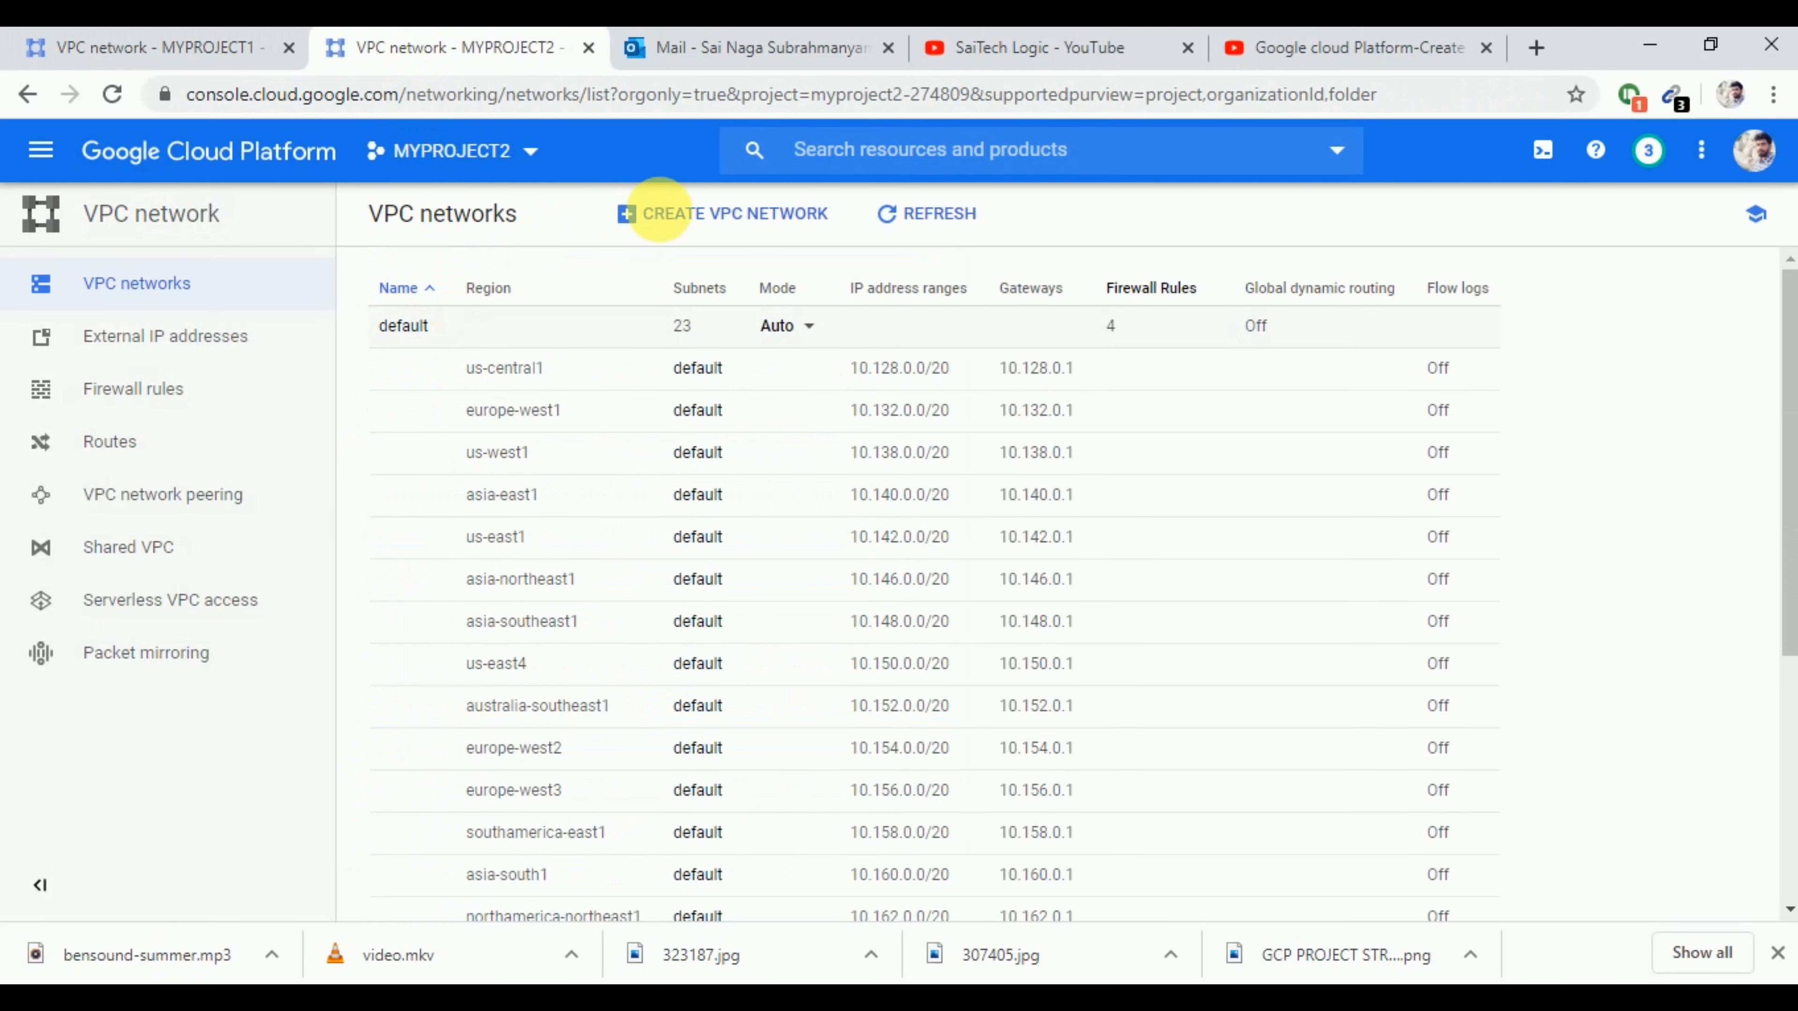
Step: Start a new VPC network in MYPROJECT2 and name it vpc-lowa
left_click(671, 224)
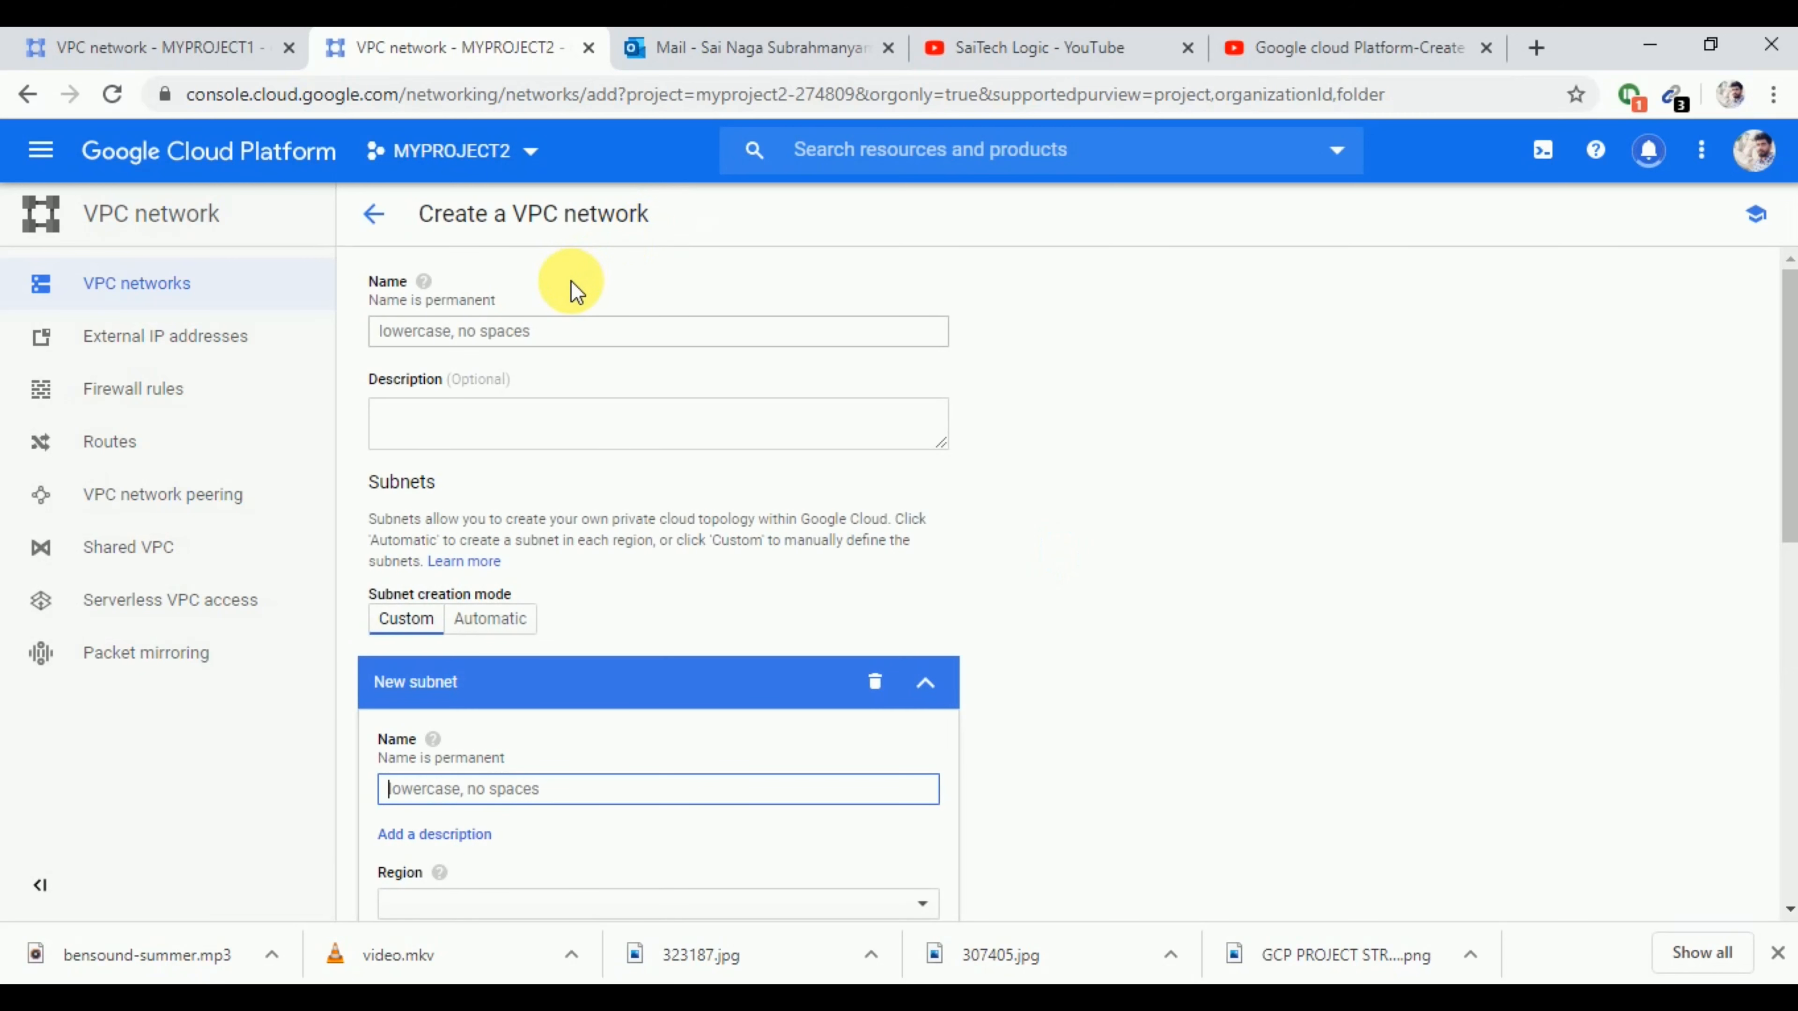
left_click(529, 334)
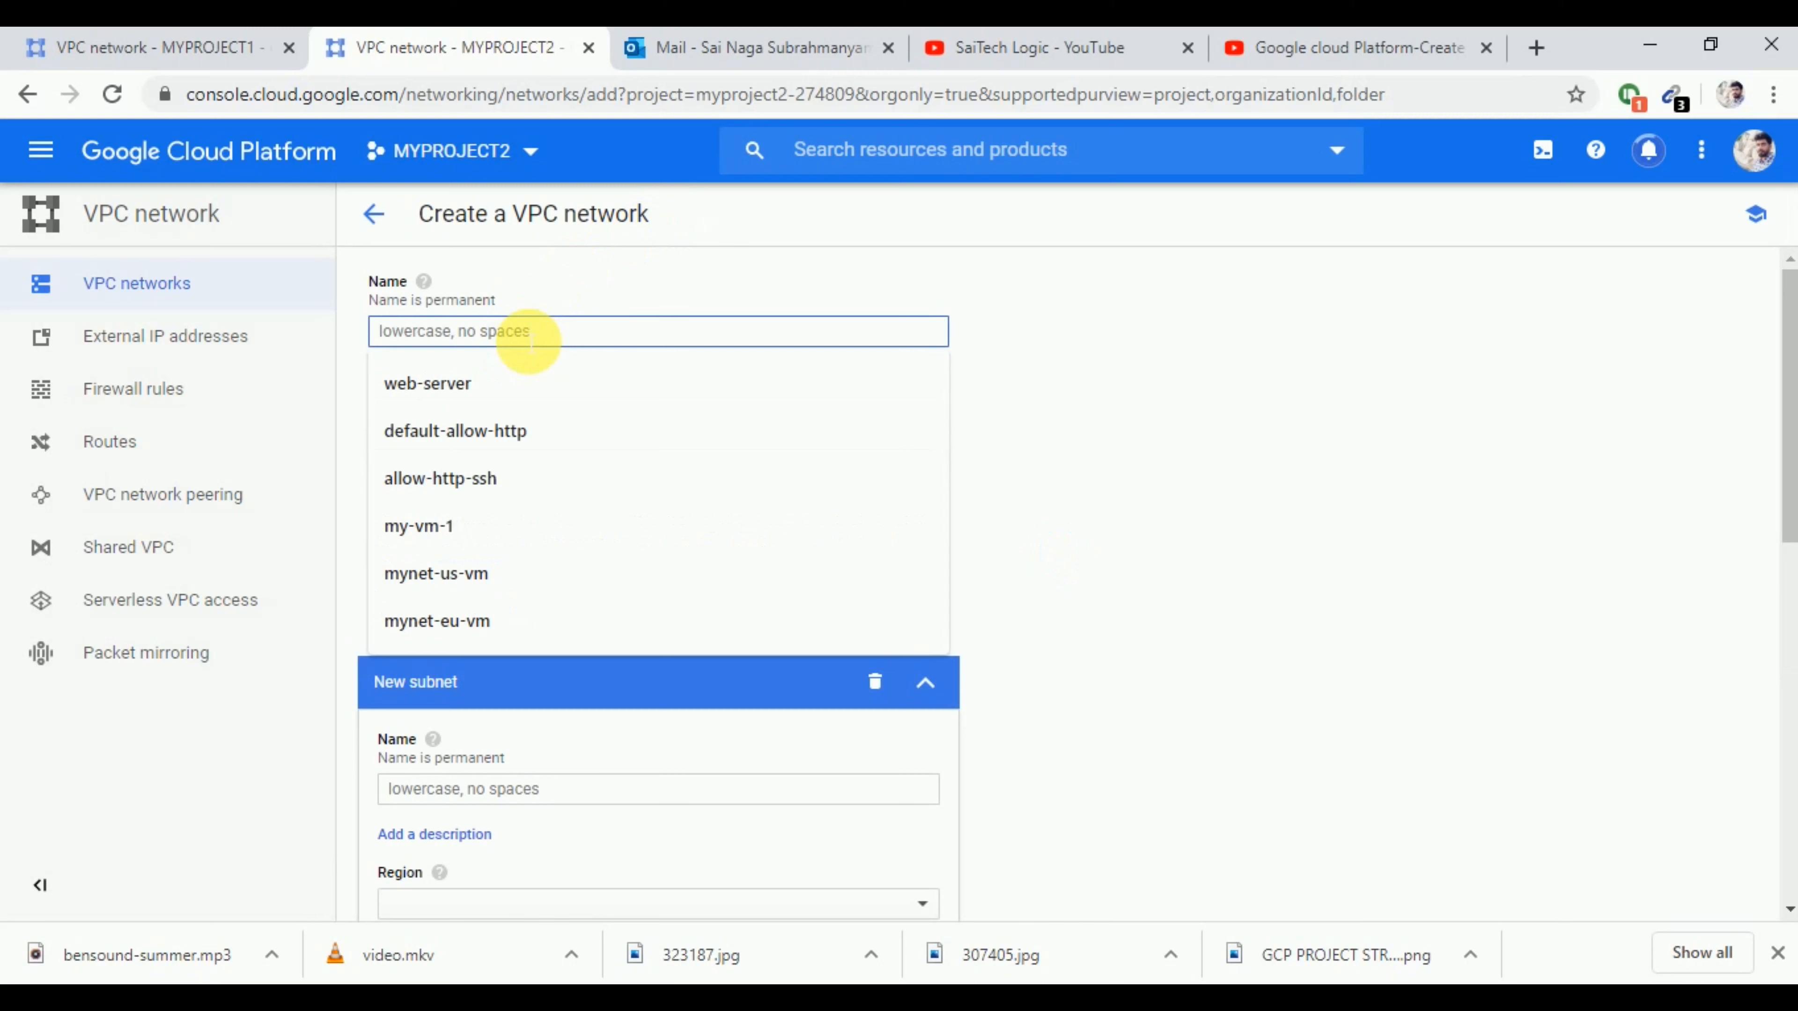
type("lo")
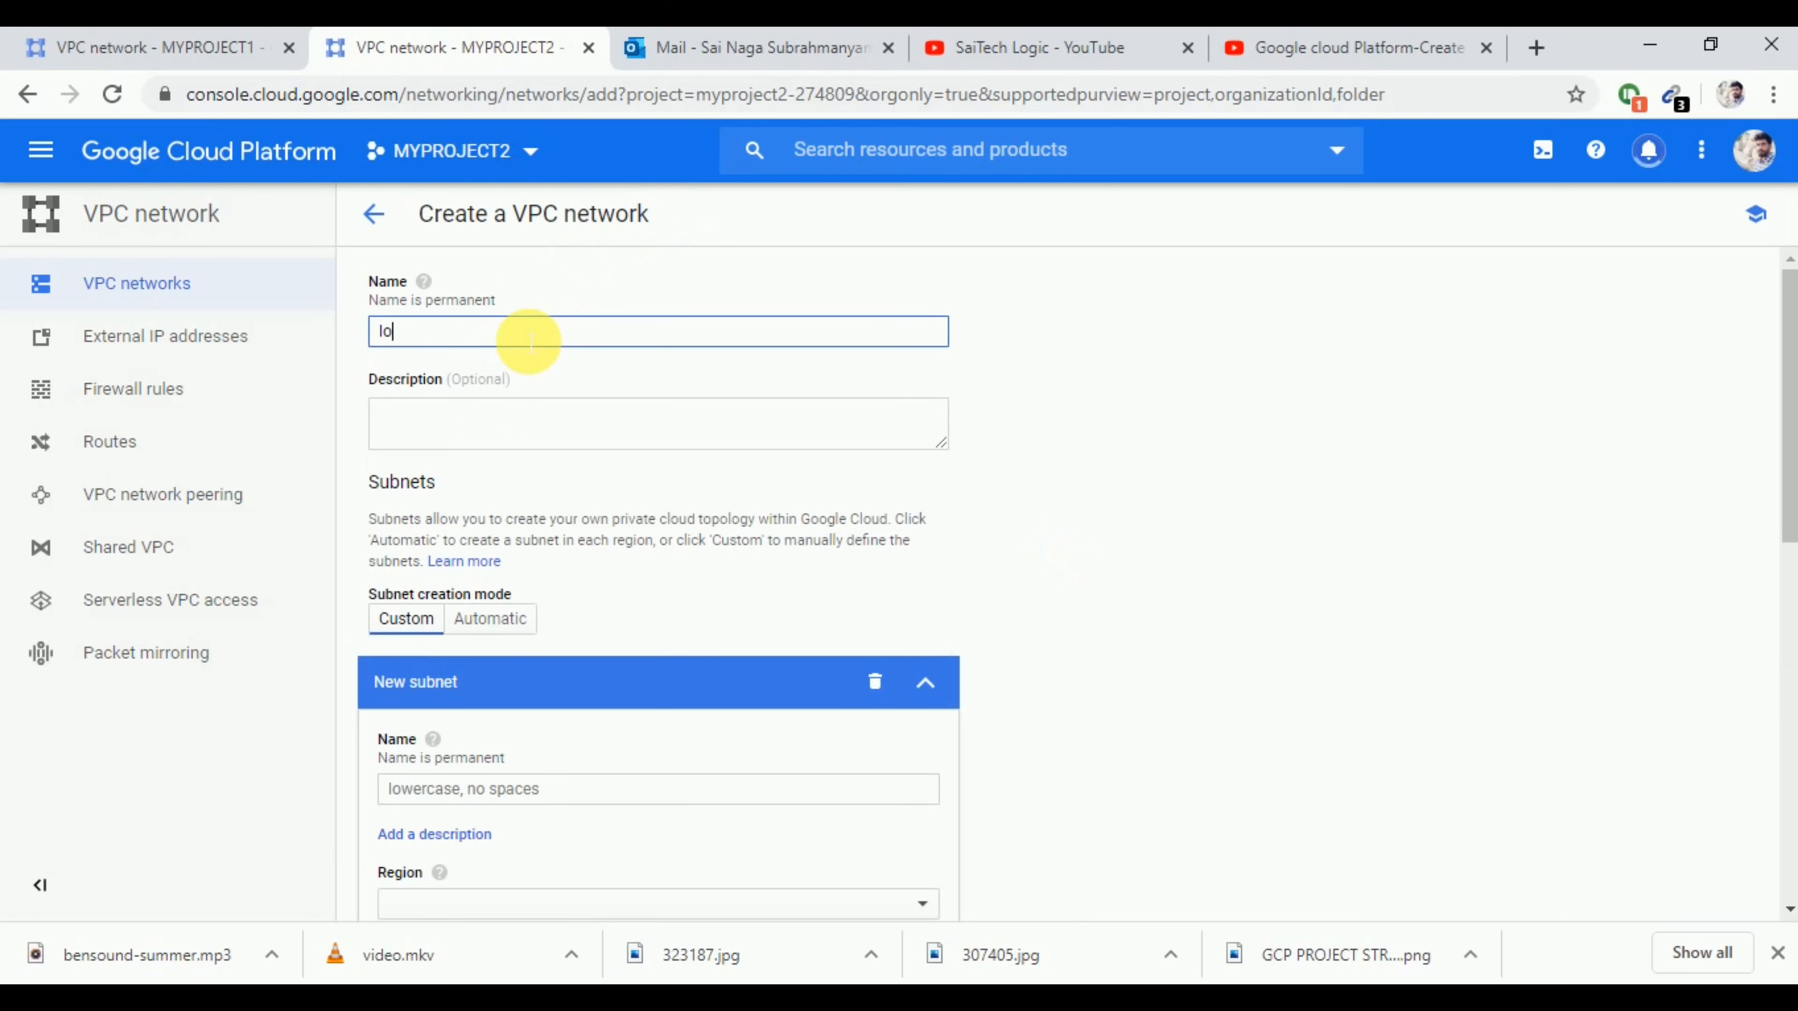
type("wa")
key("BackSpace")
key("BackSpace")
key("BackSpace")
key("BackSpace")
type("vpc-lo")
scroll(534, 471, "down", 4)
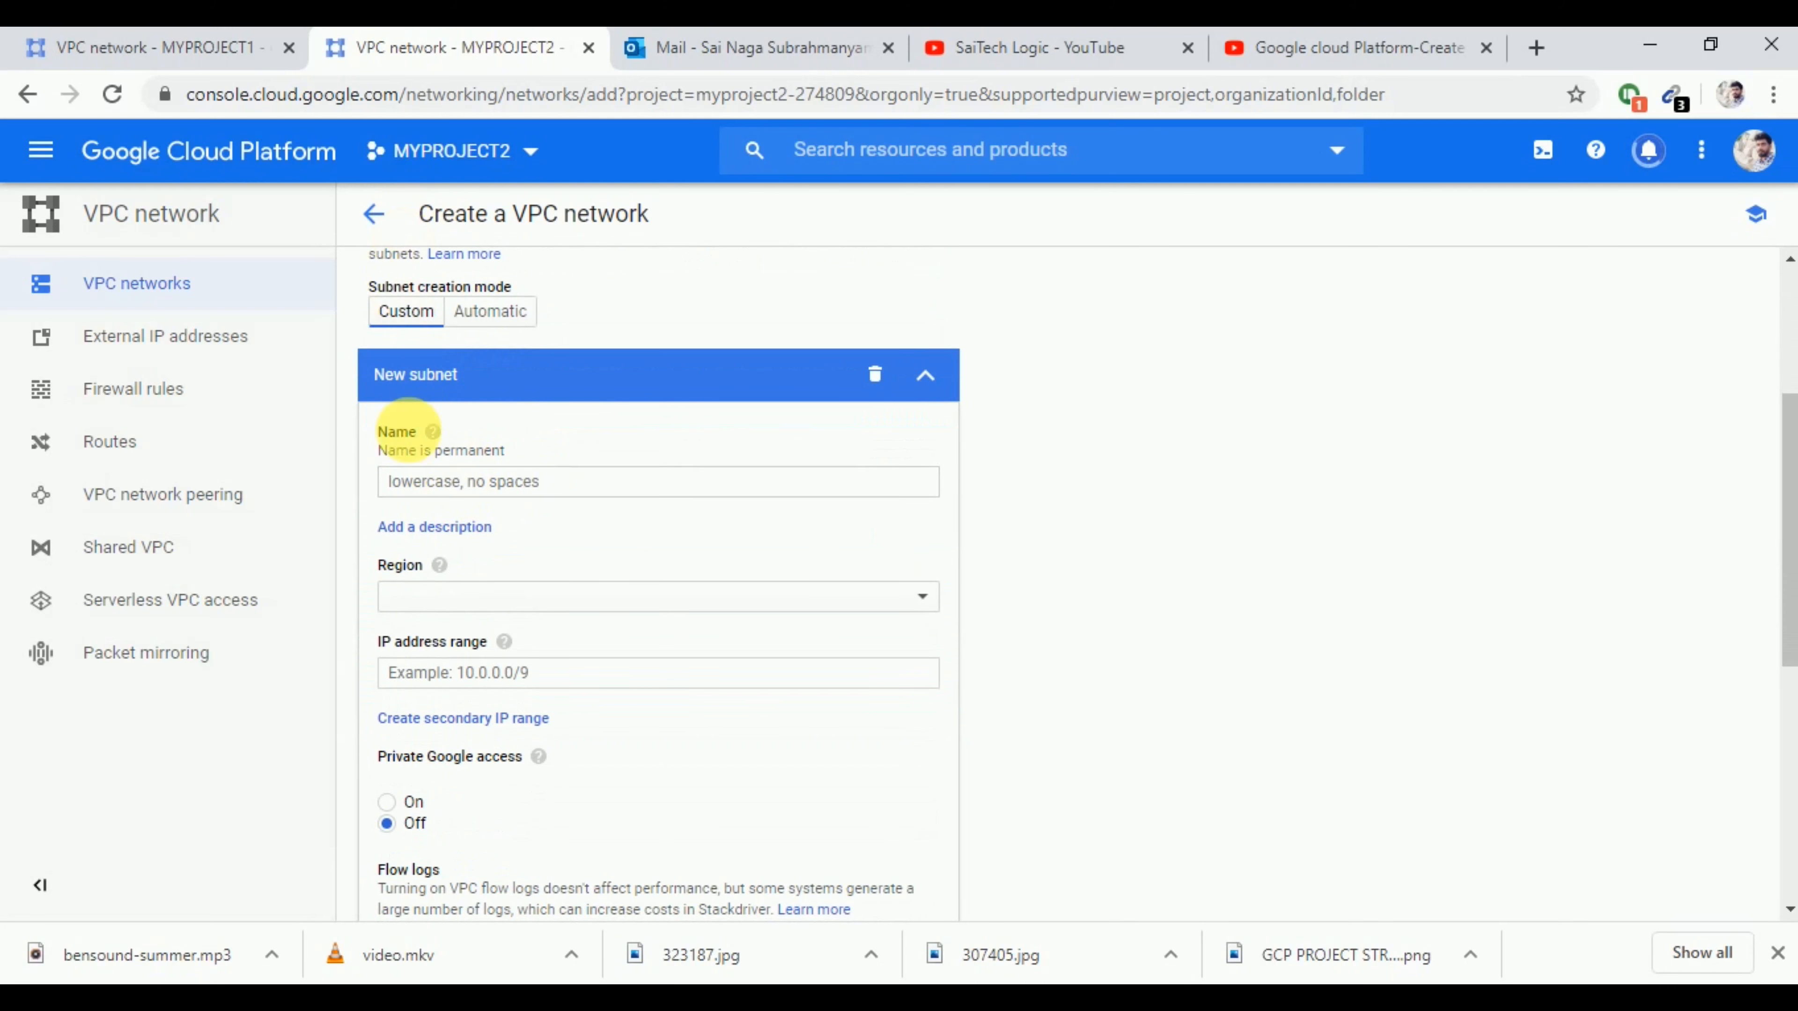
Step: Name vpc-lowa's first subnet lowa-subnet-1 and set its region to us-central1
left_click(455, 481)
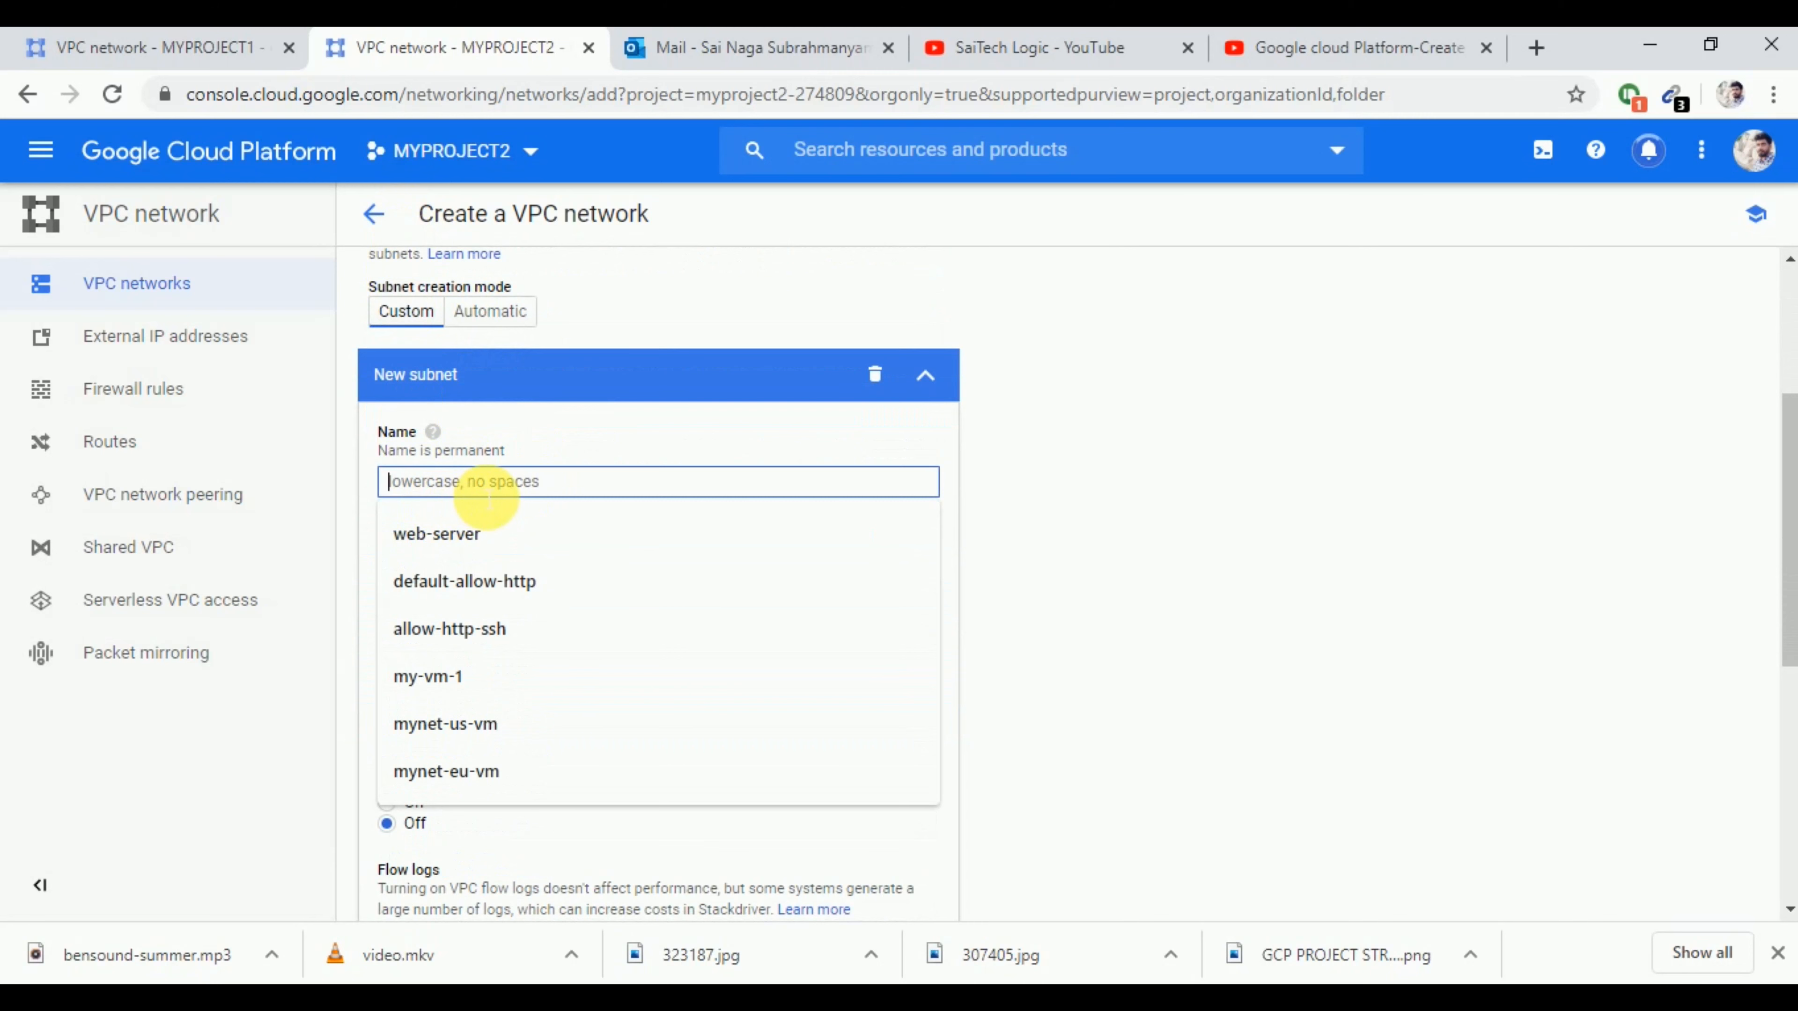
type("lowa-subnet-1")
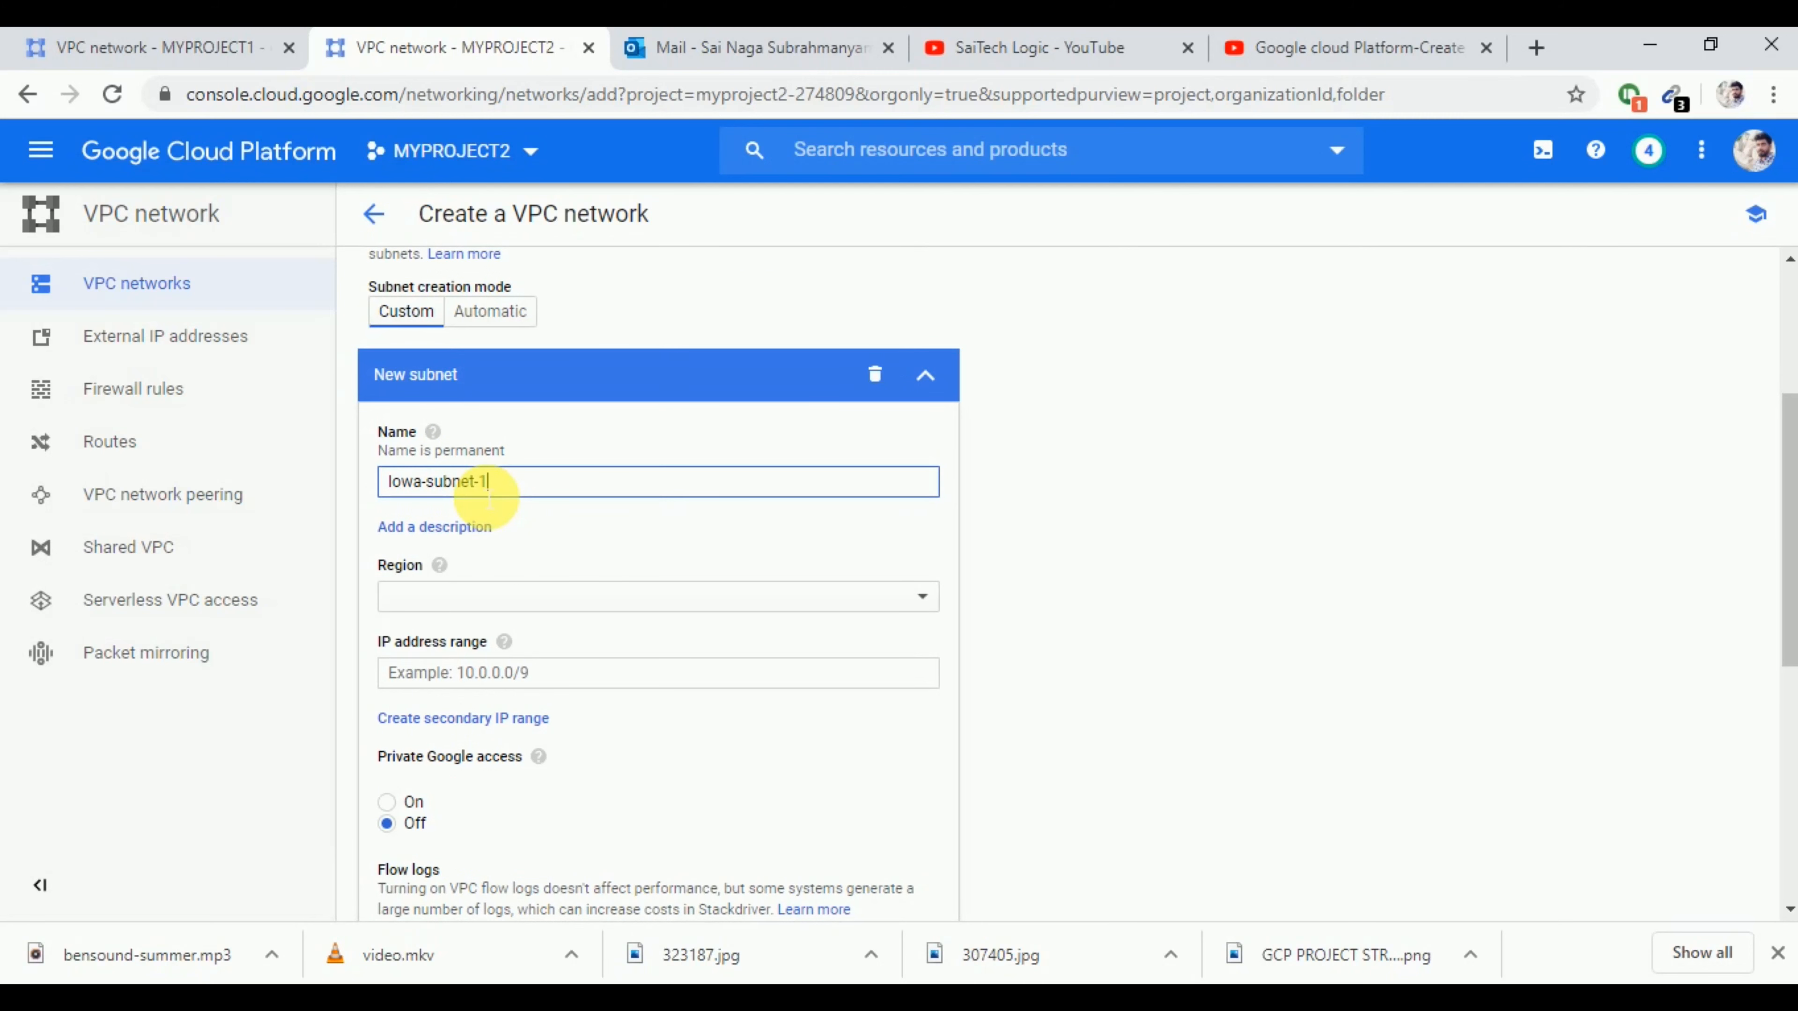
left_click(635, 556)
scroll(631, 552, "down", 1)
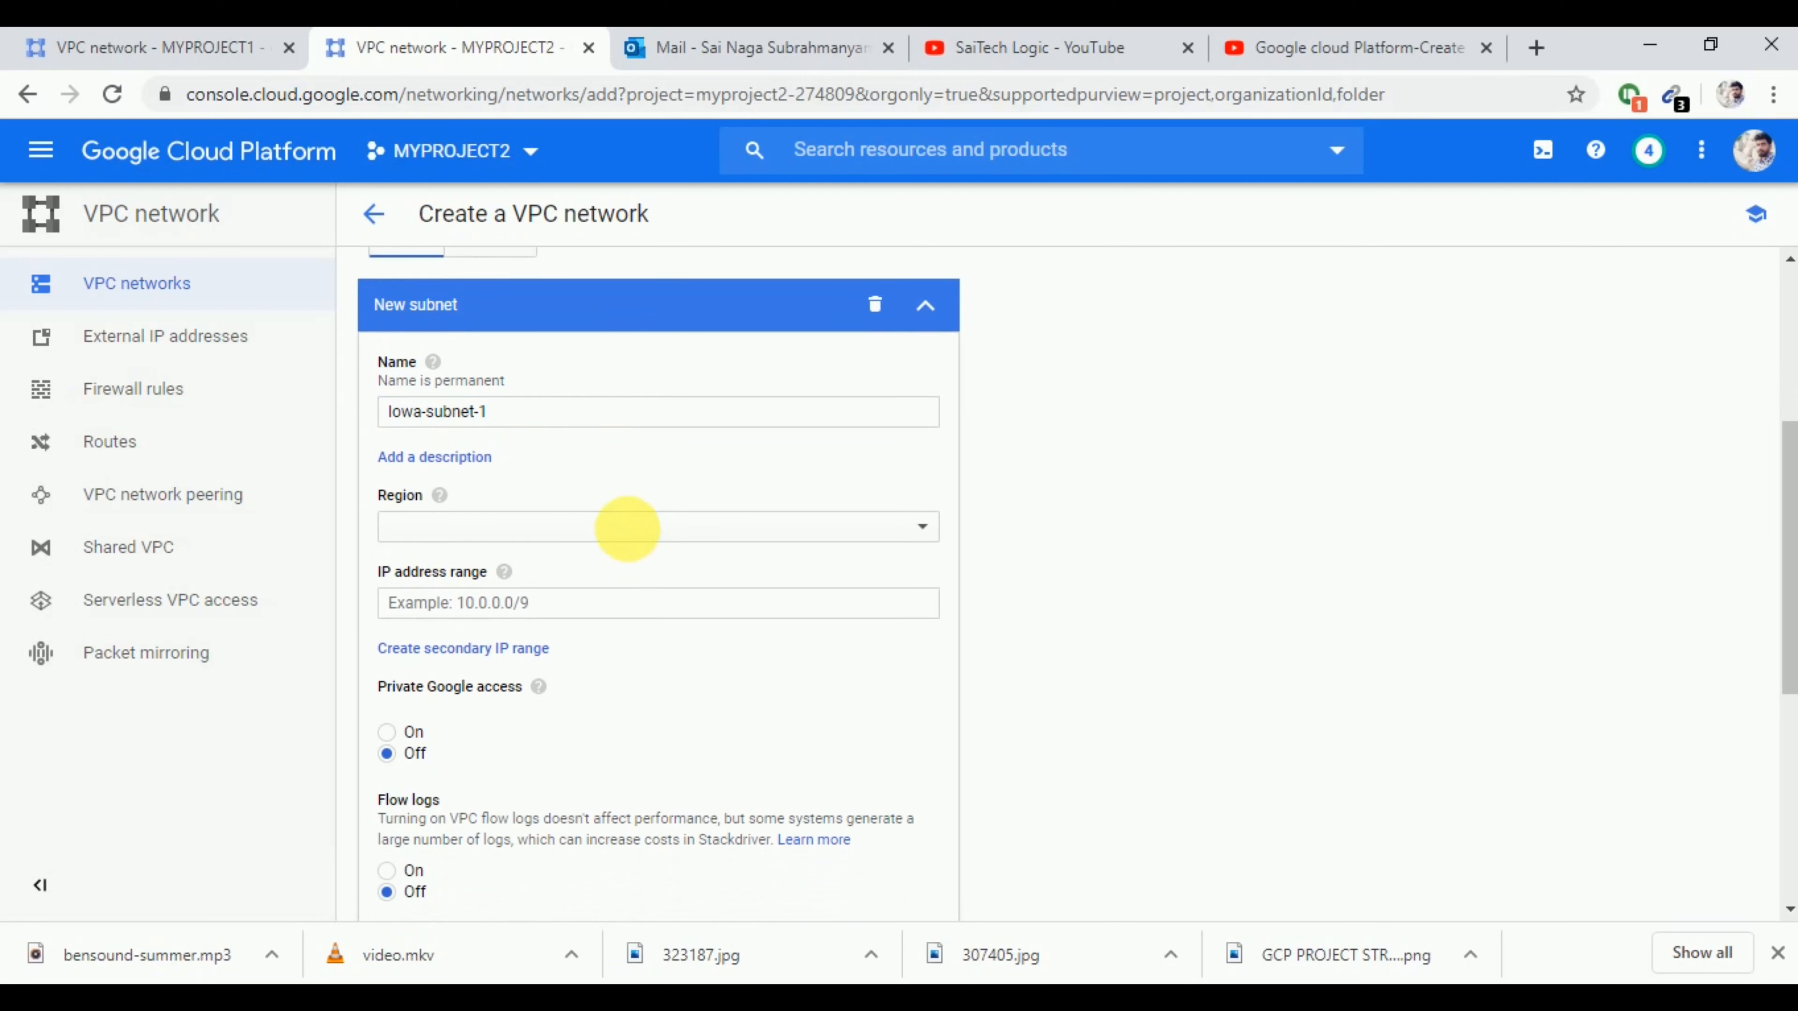
left_click(636, 533)
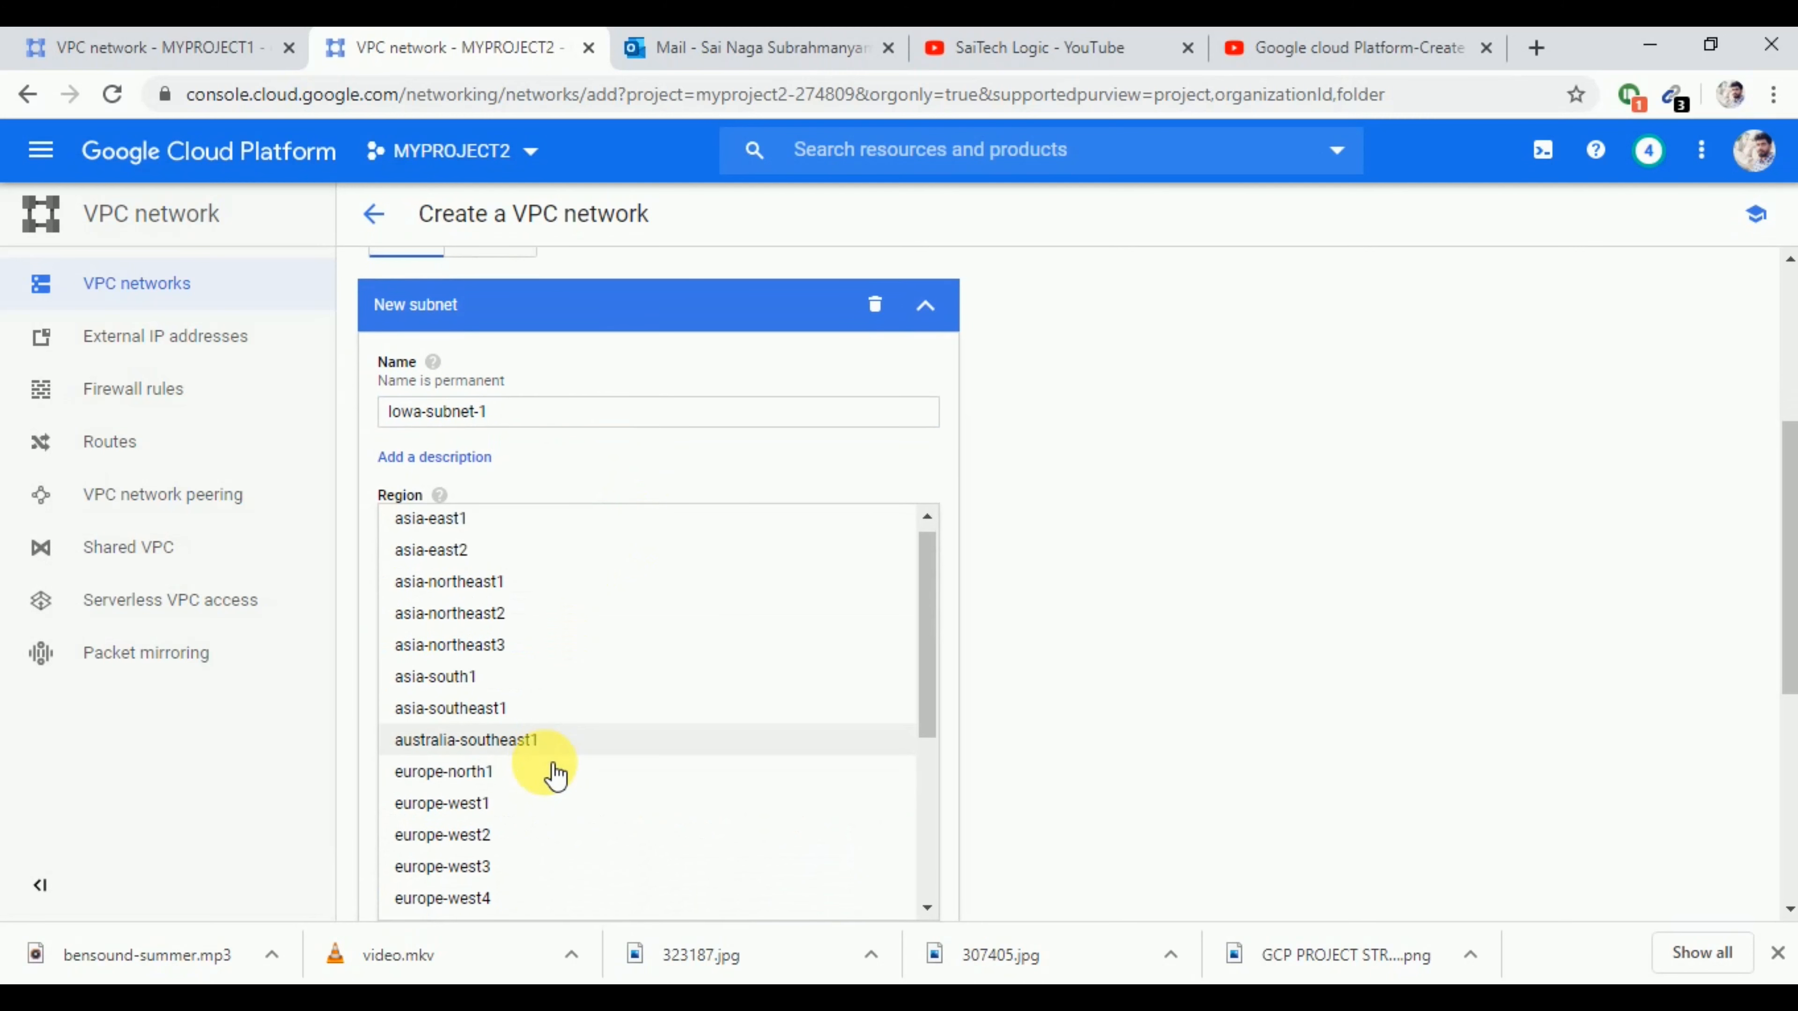
scroll(556, 776, "down", 5)
left_click(489, 715)
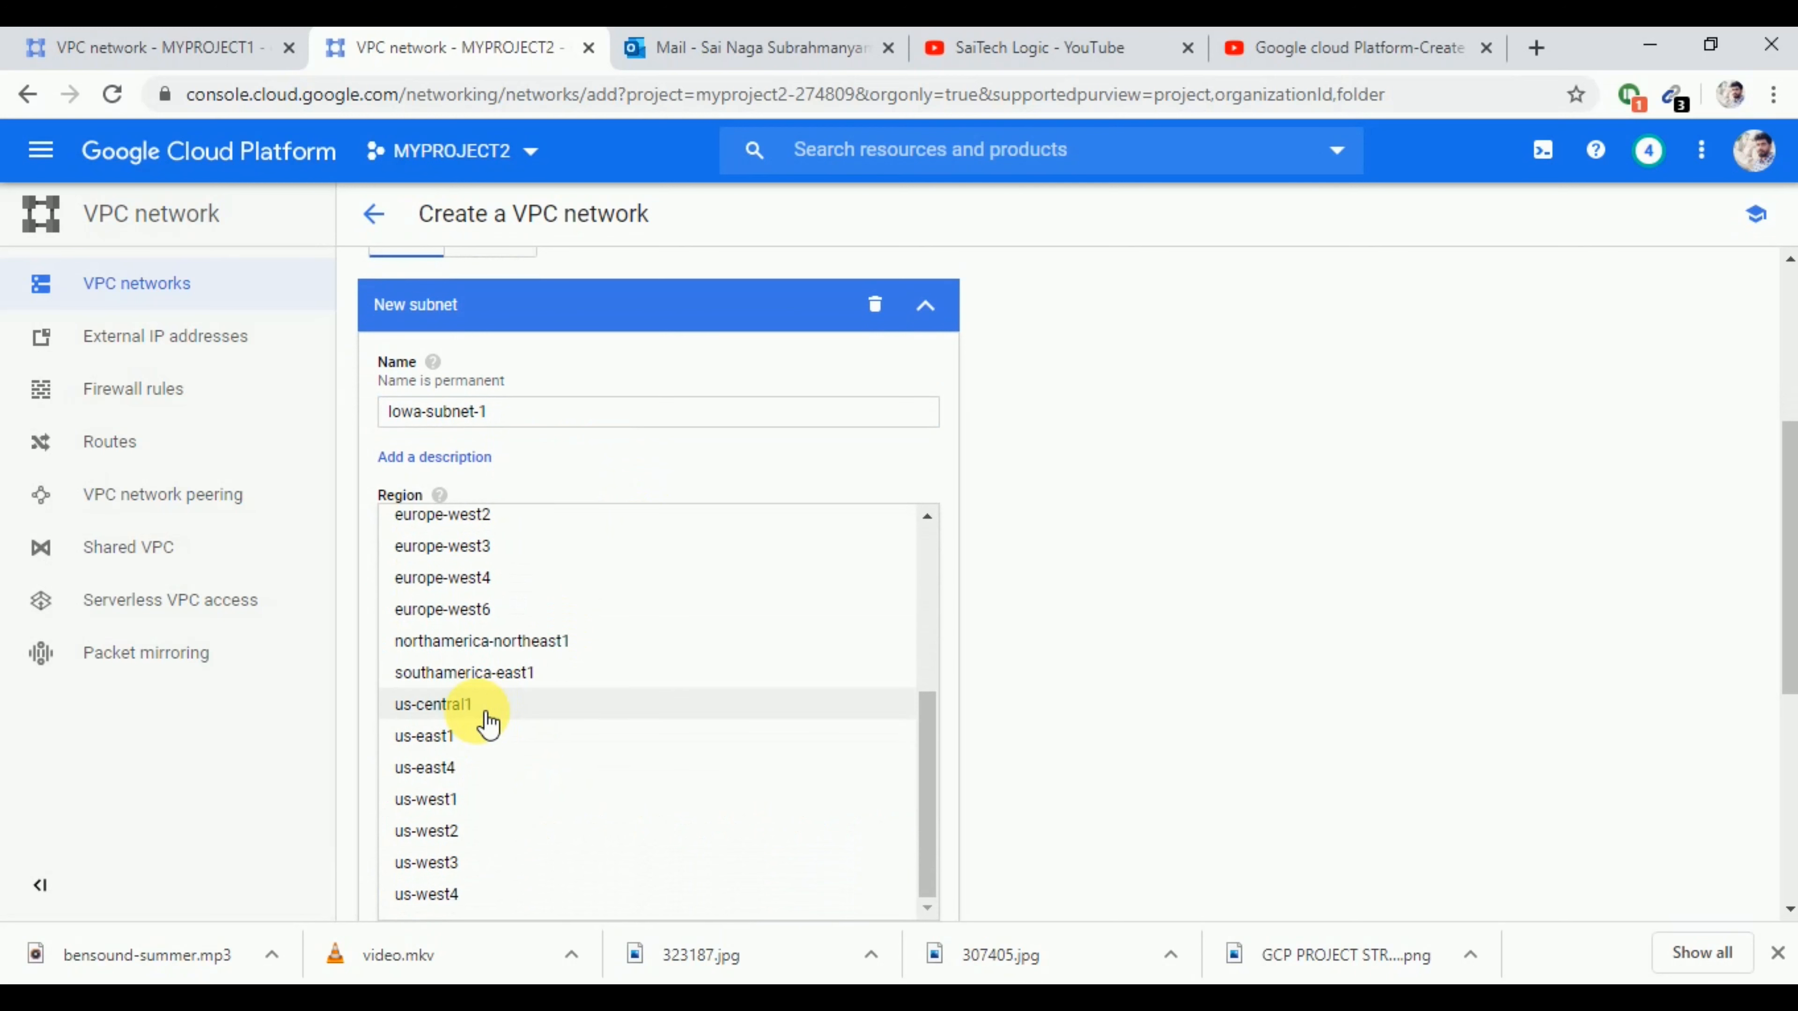
scroll(477, 712, "down", 2)
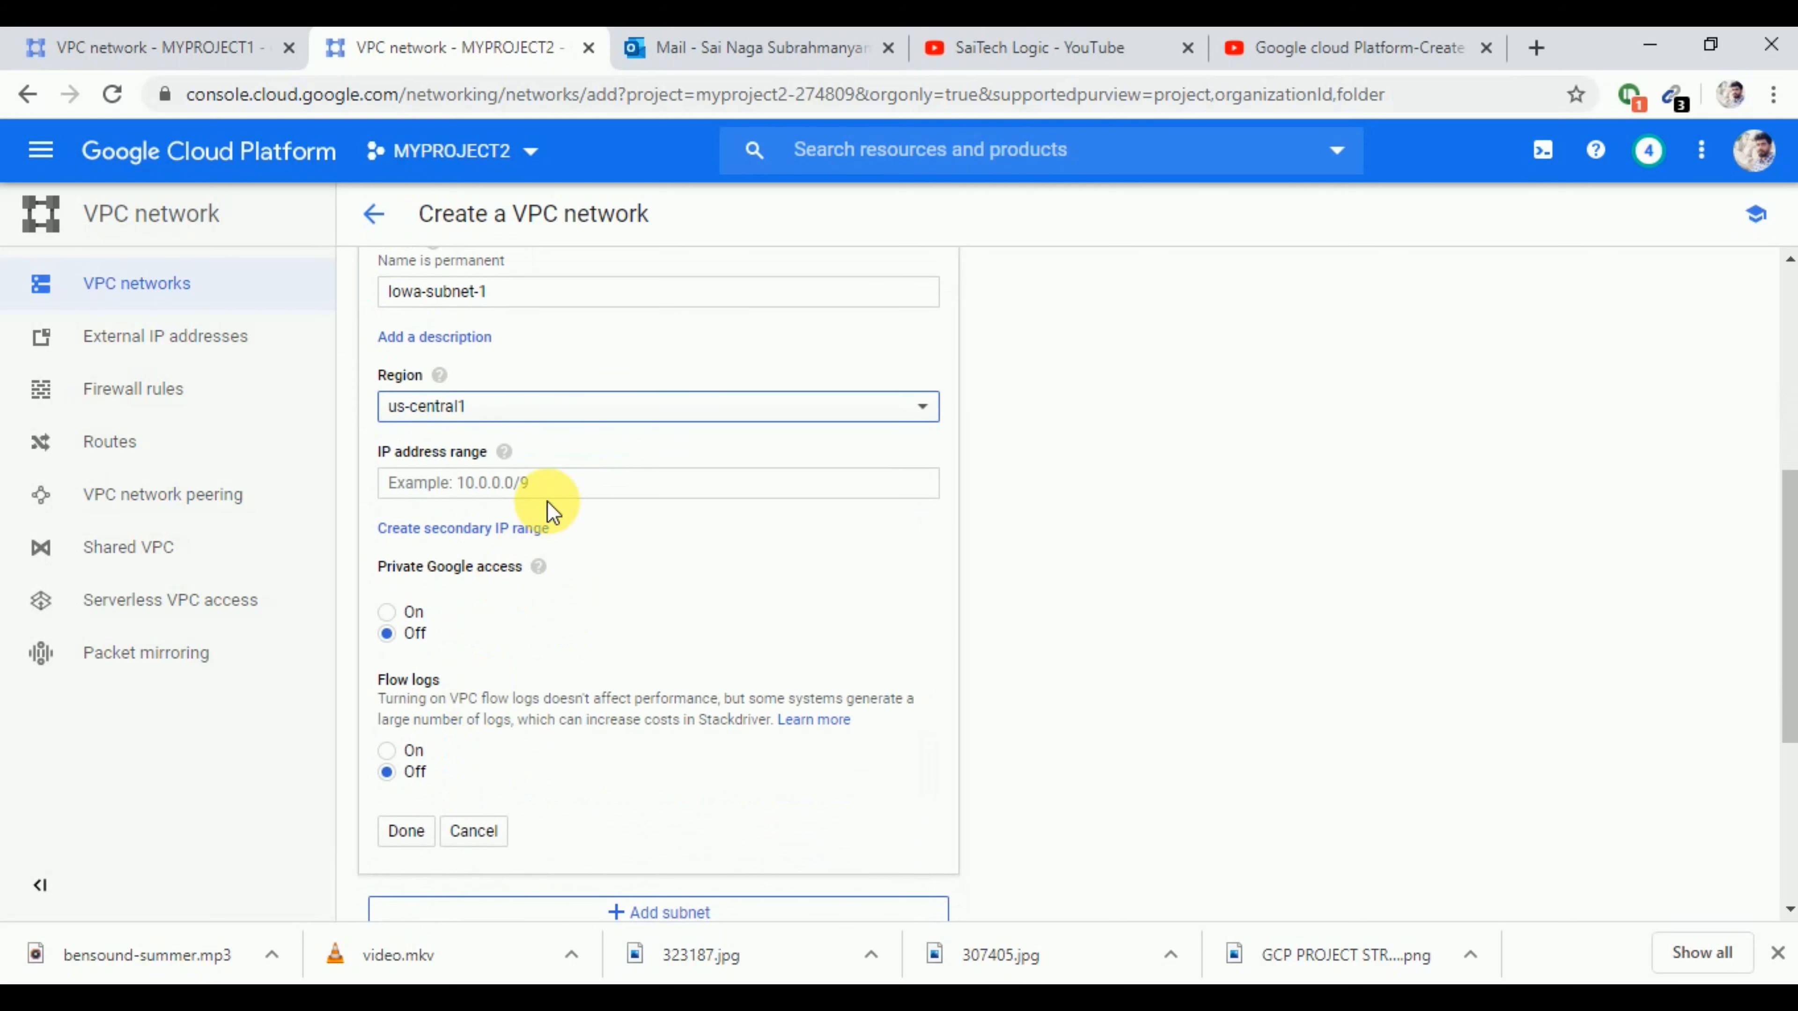
left_click(574, 484)
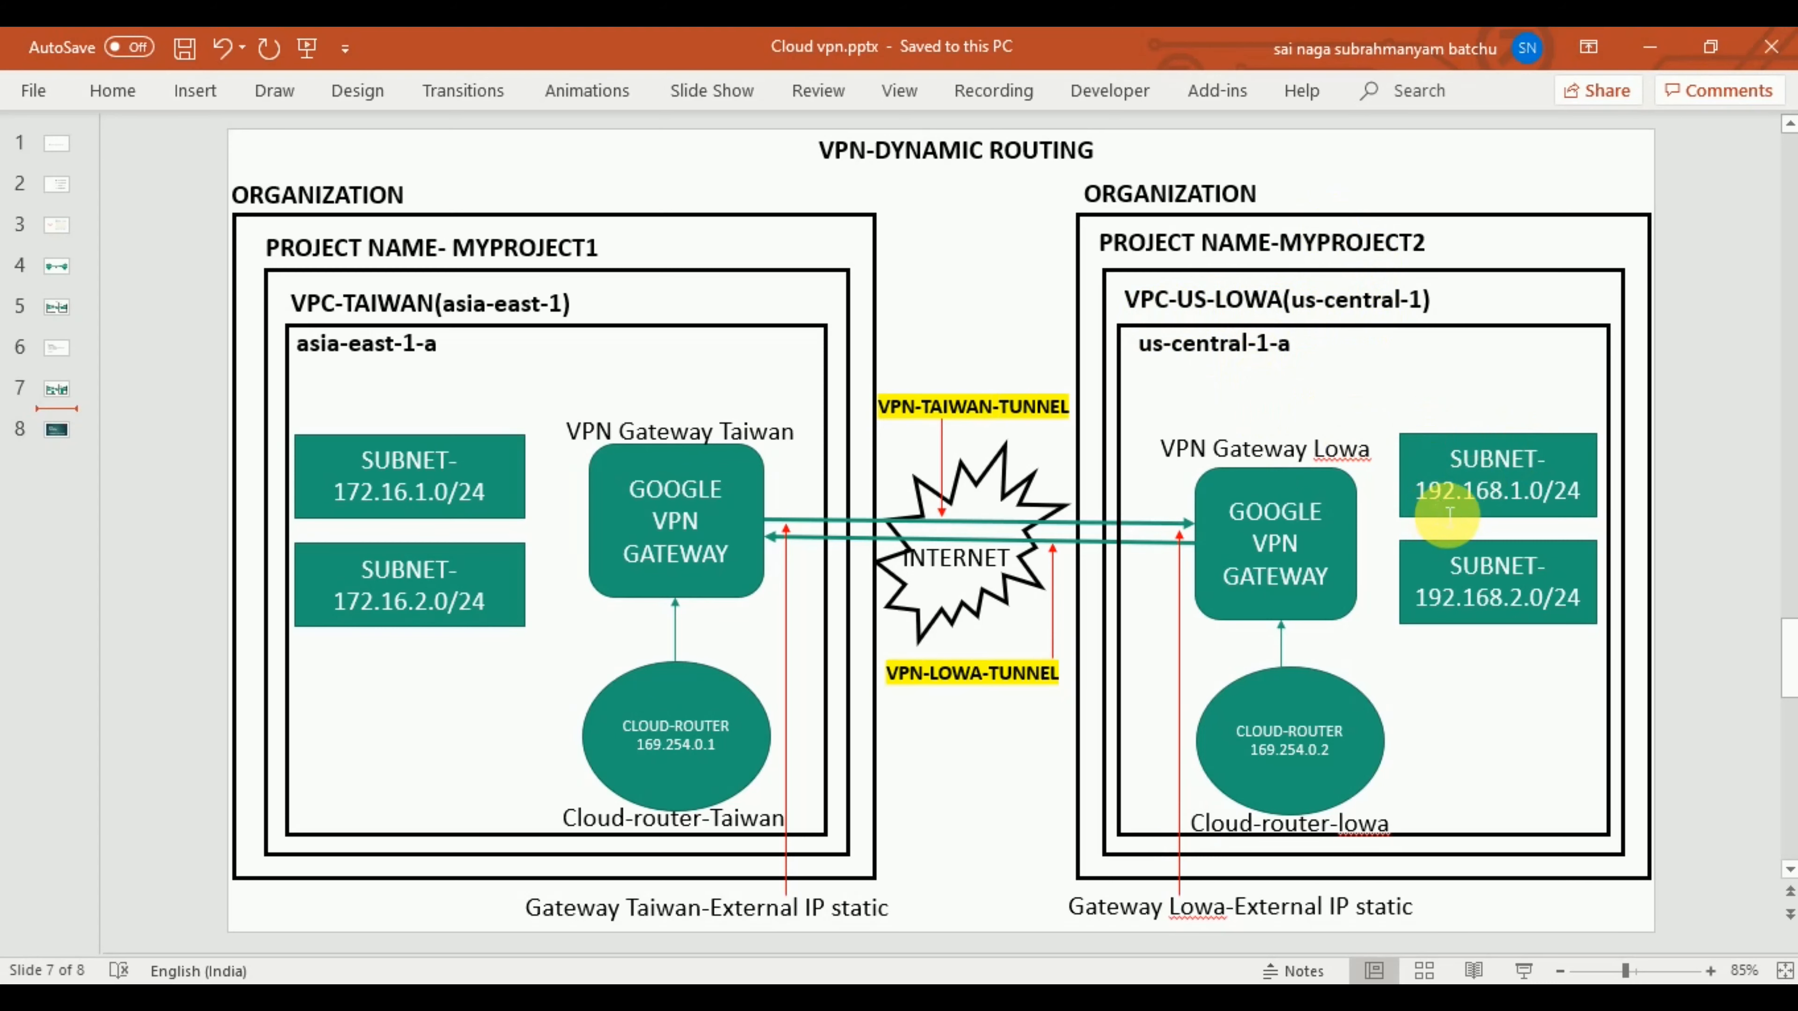
left_click(1655, 49)
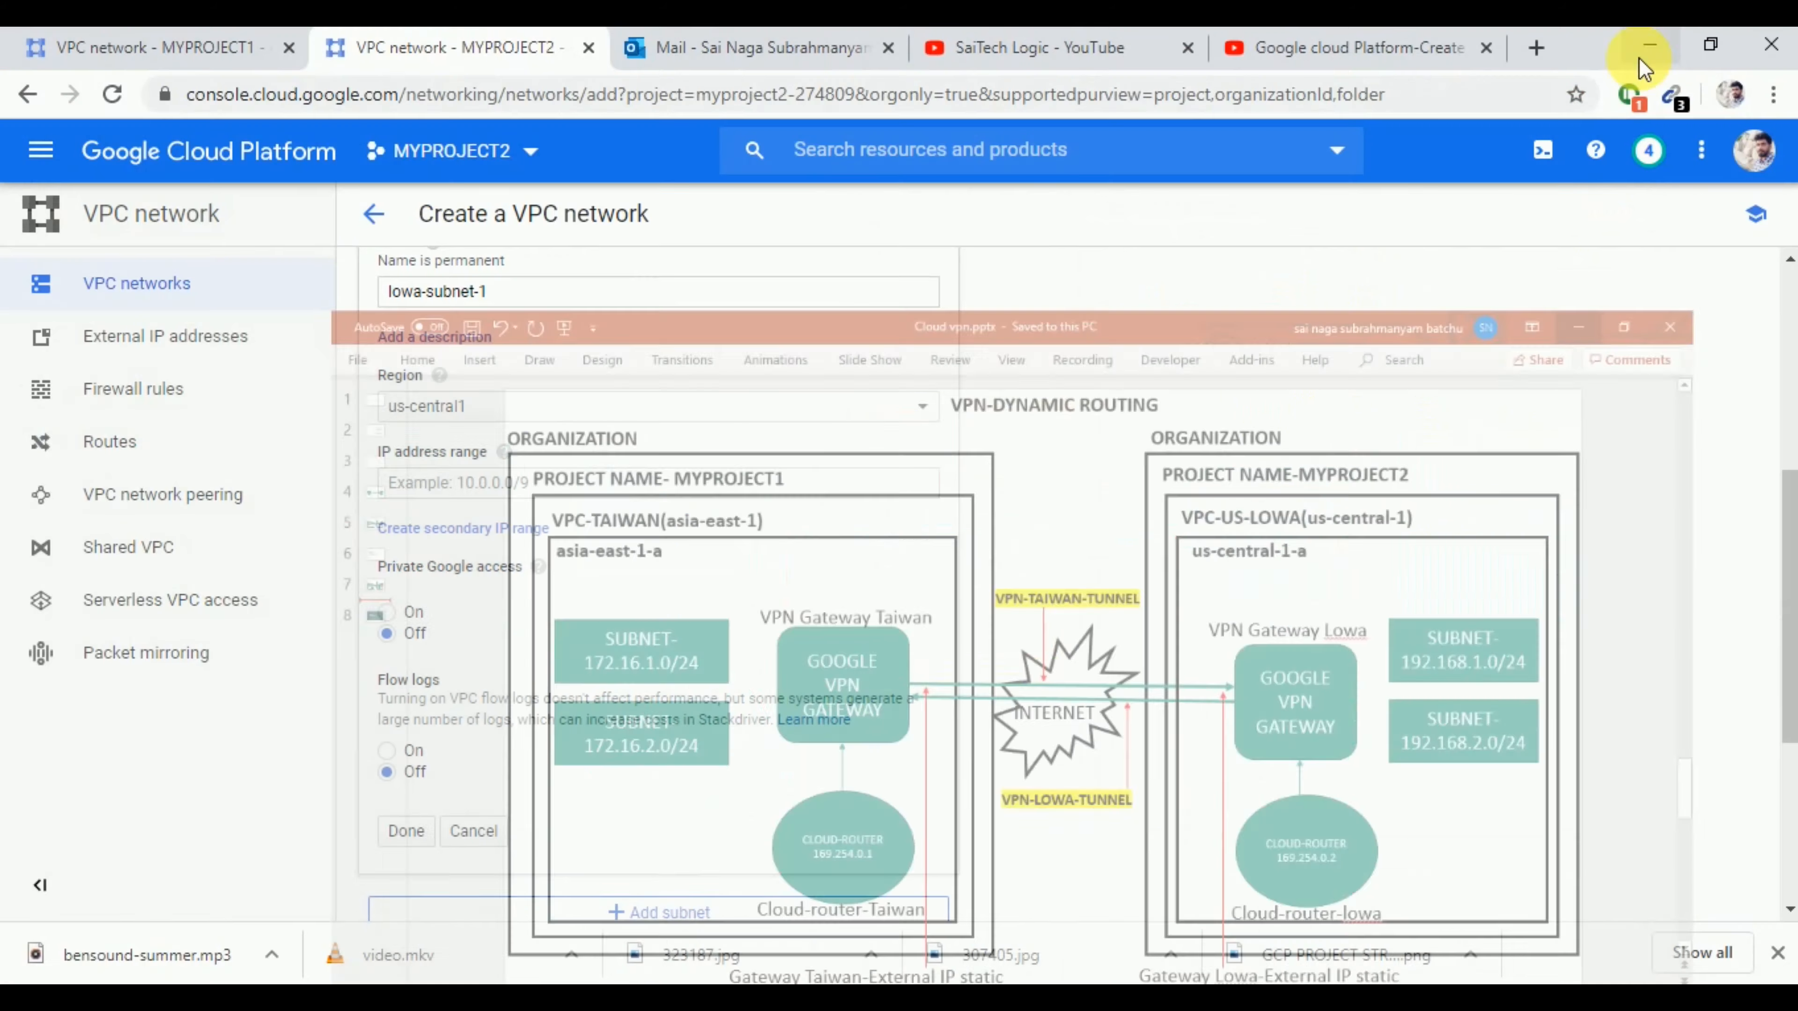
Step: Give lowa-subnet-1 the range 192.168.1.0/24 and create the vpc-lowa network
left_click(535, 491)
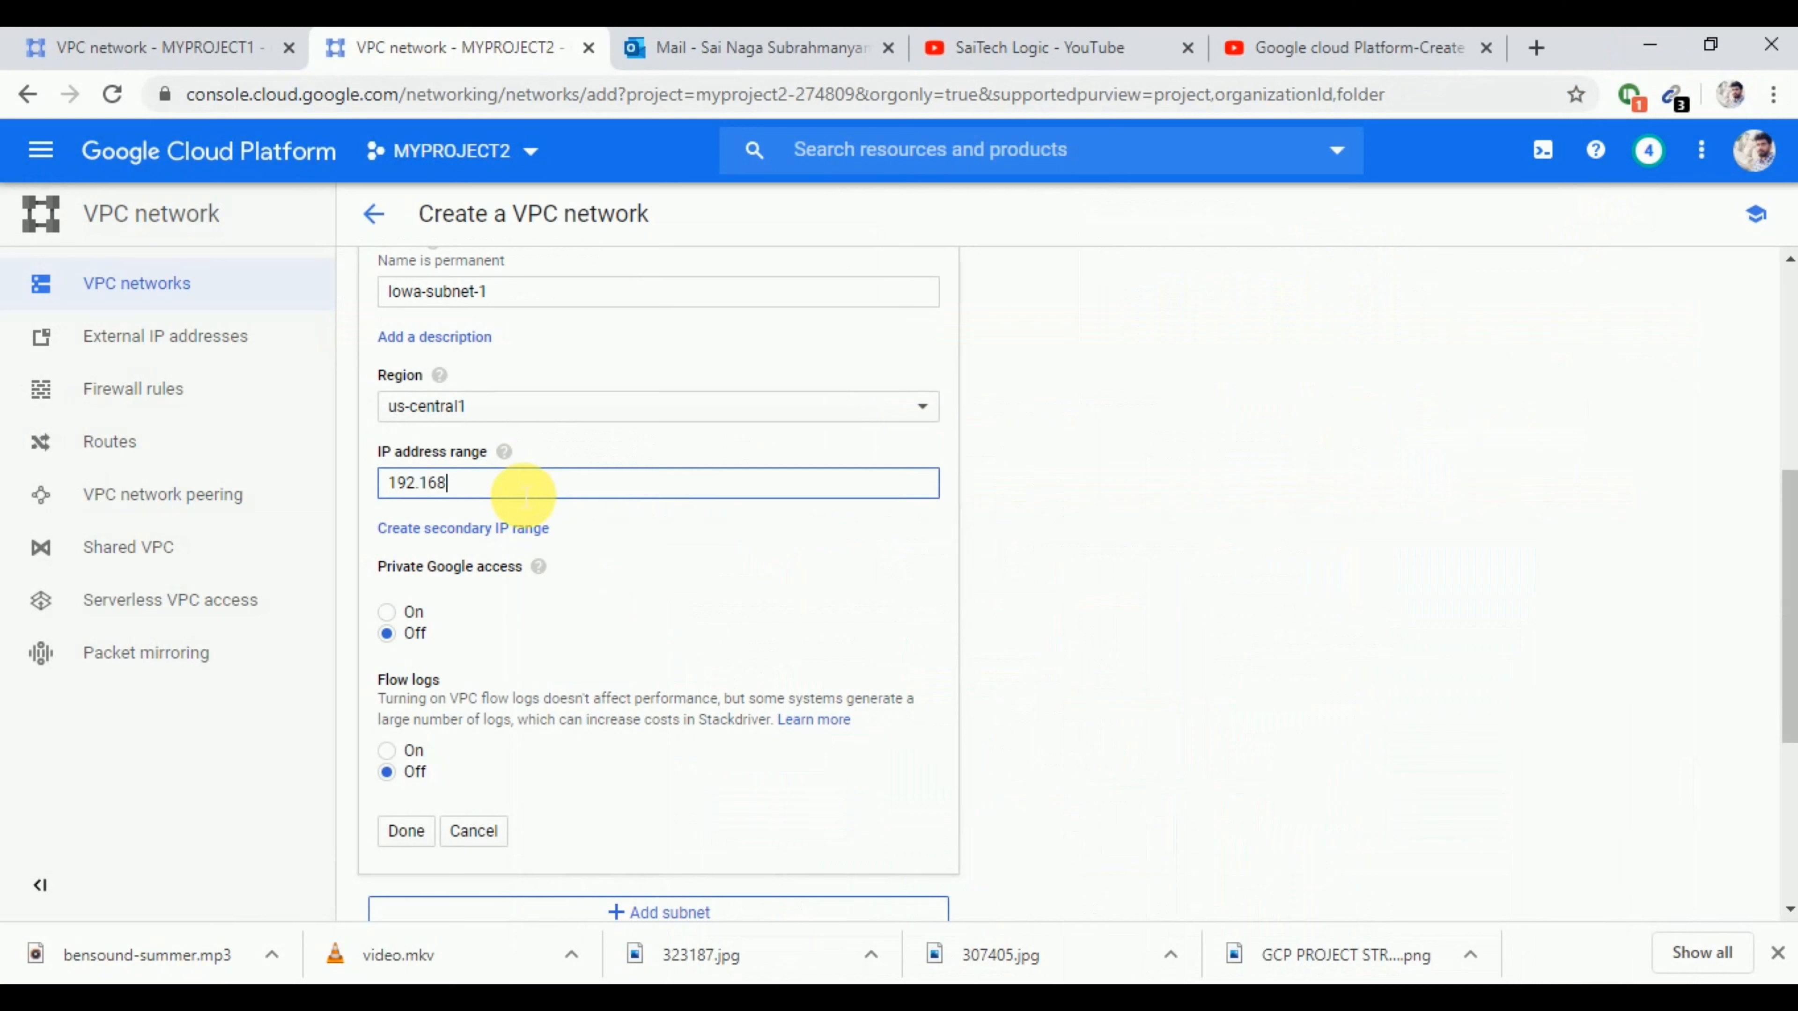
type("192.168.1.0/24")
scroll(526, 496, "down", 3)
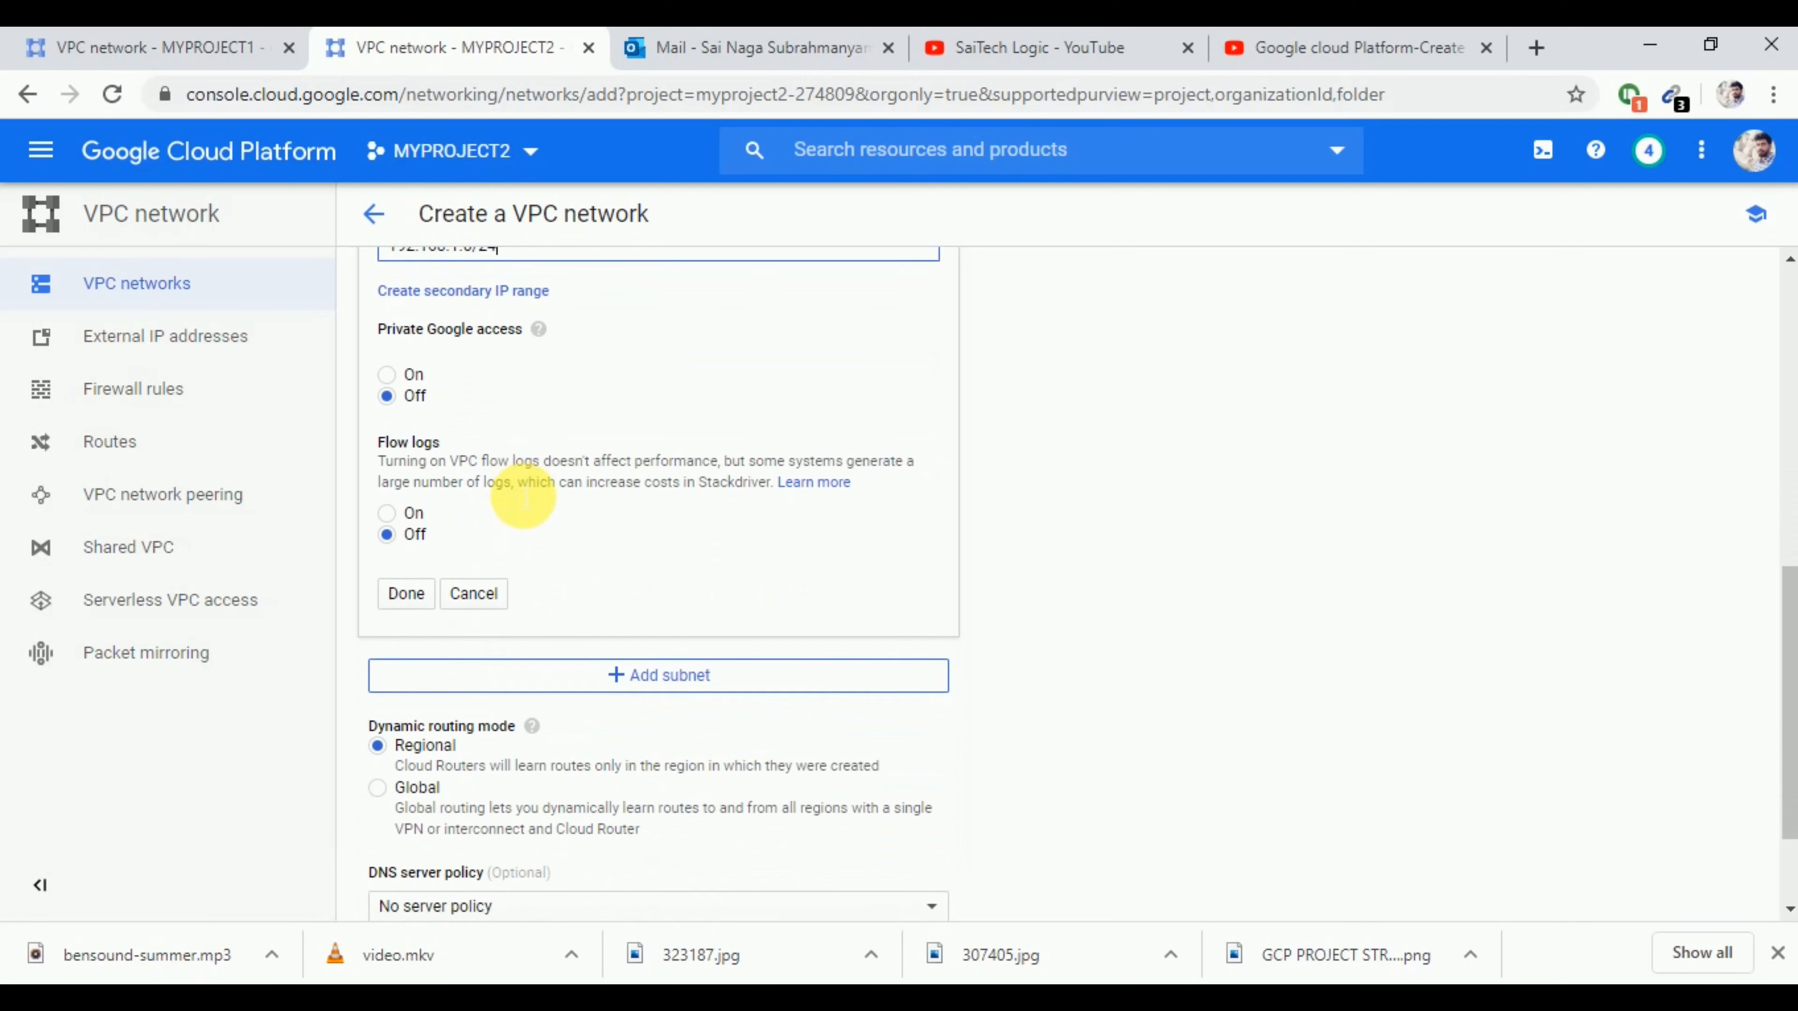
left_click(425, 598)
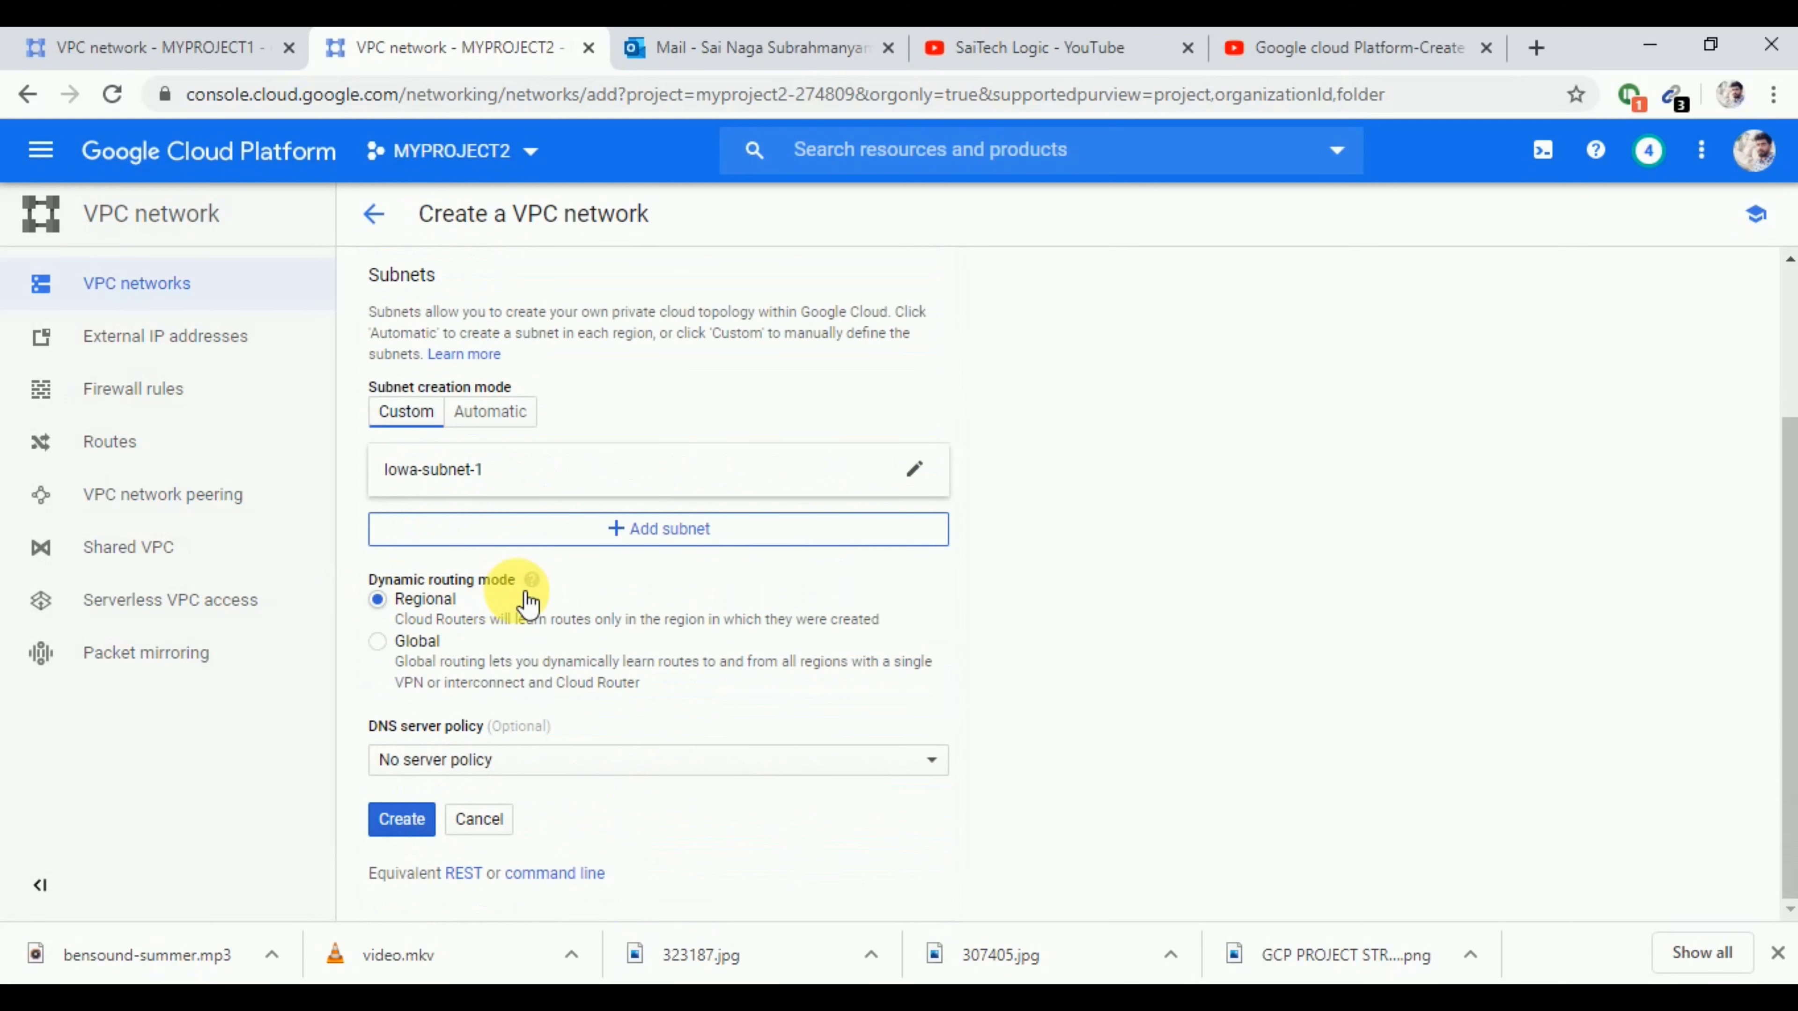
left_click(401, 820)
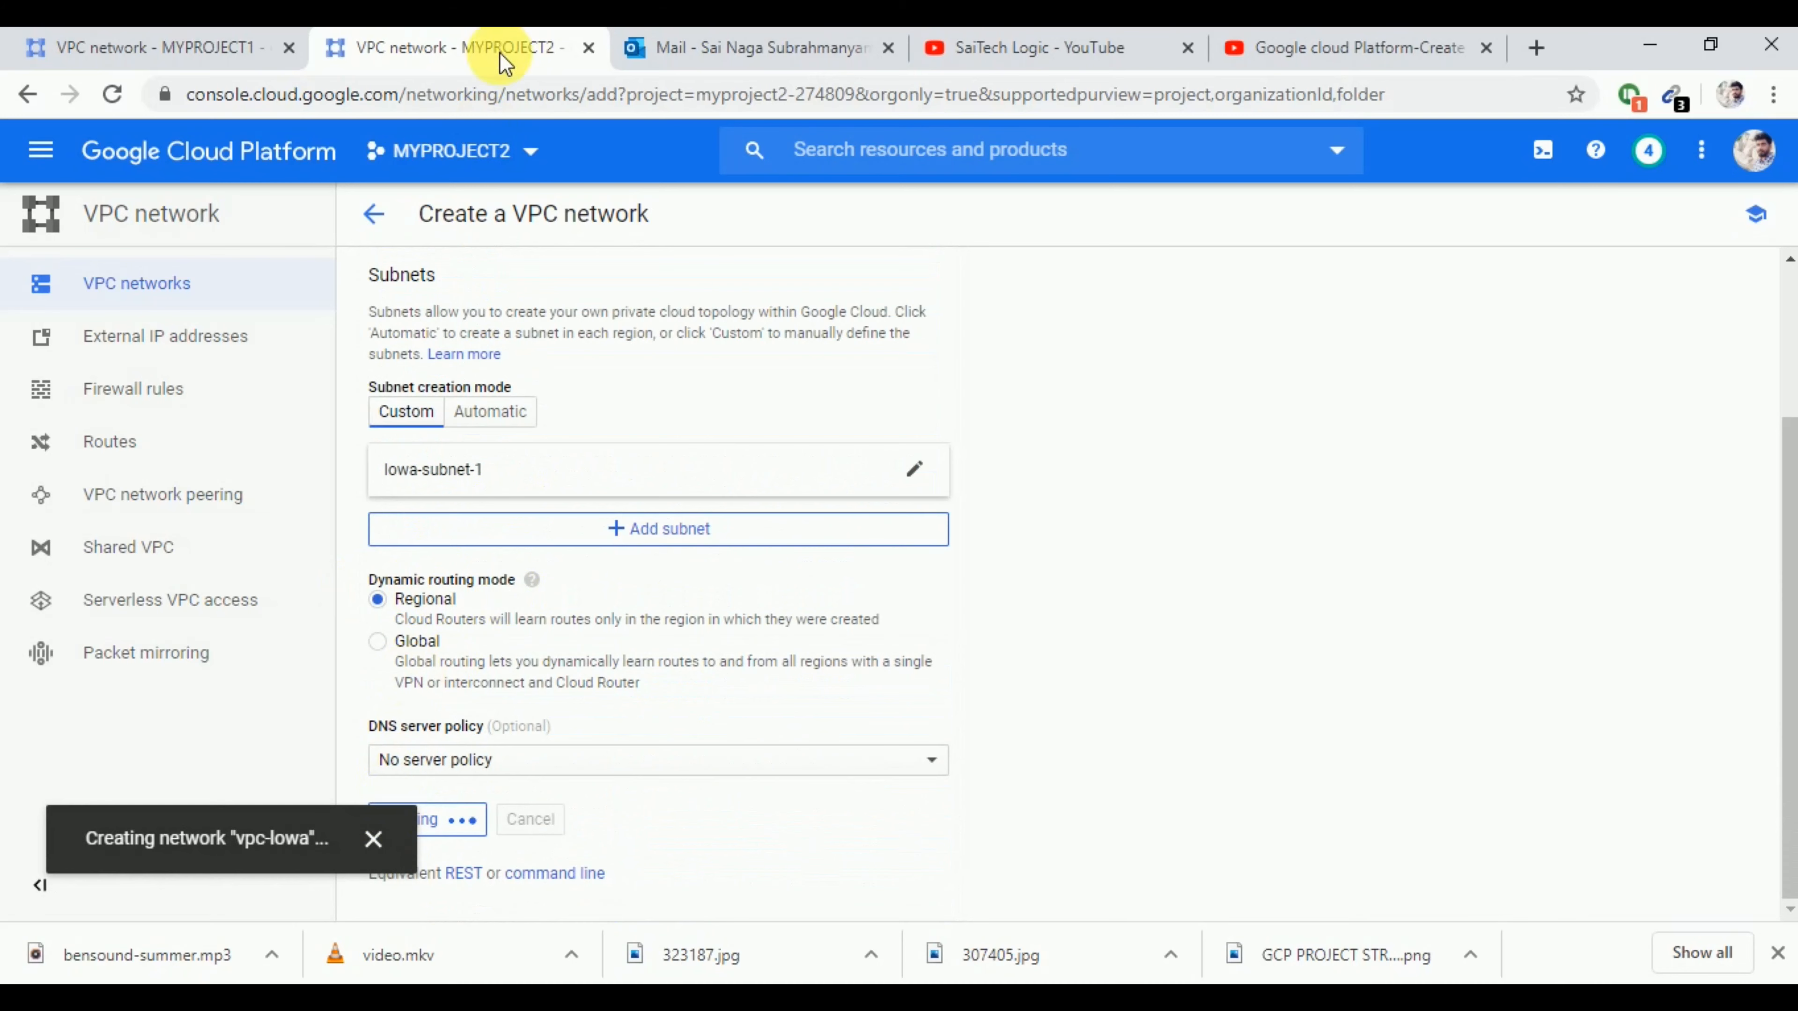
Step: Review the steps slide, then minimize PowerPoint to return to MYPROJECT1's VPC networks
left_click(230, 49)
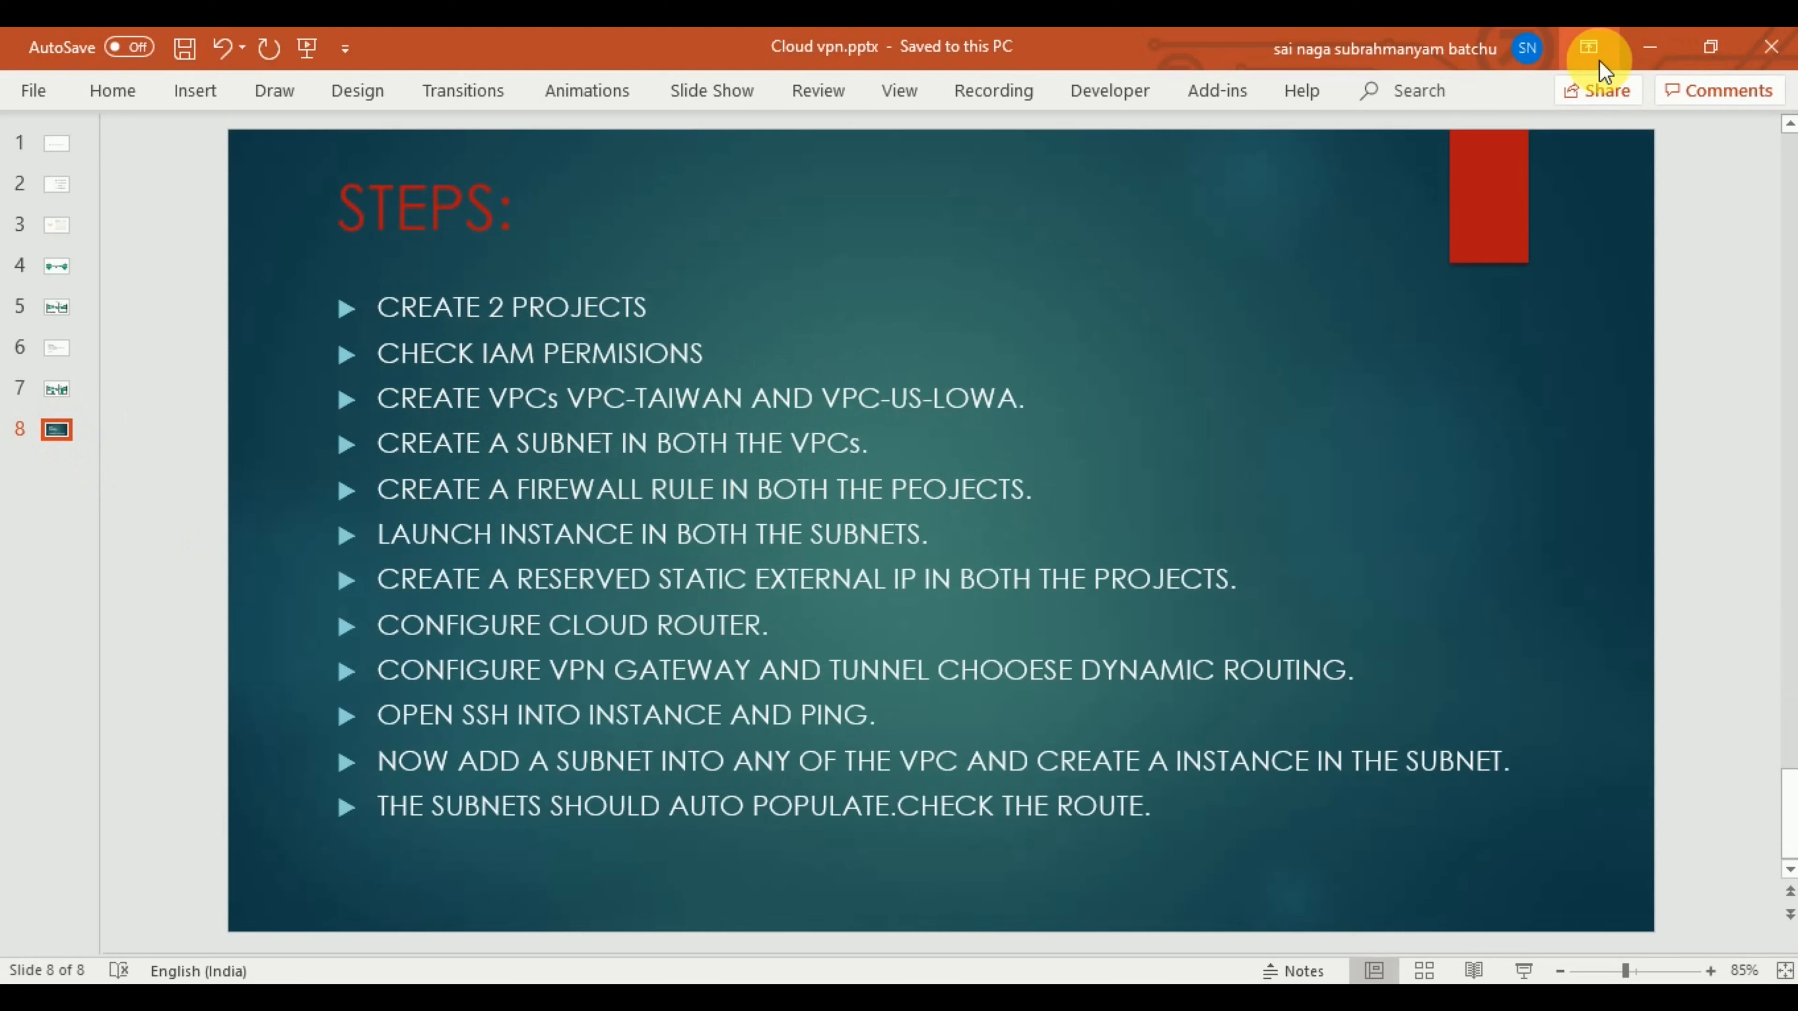
left_click(1663, 51)
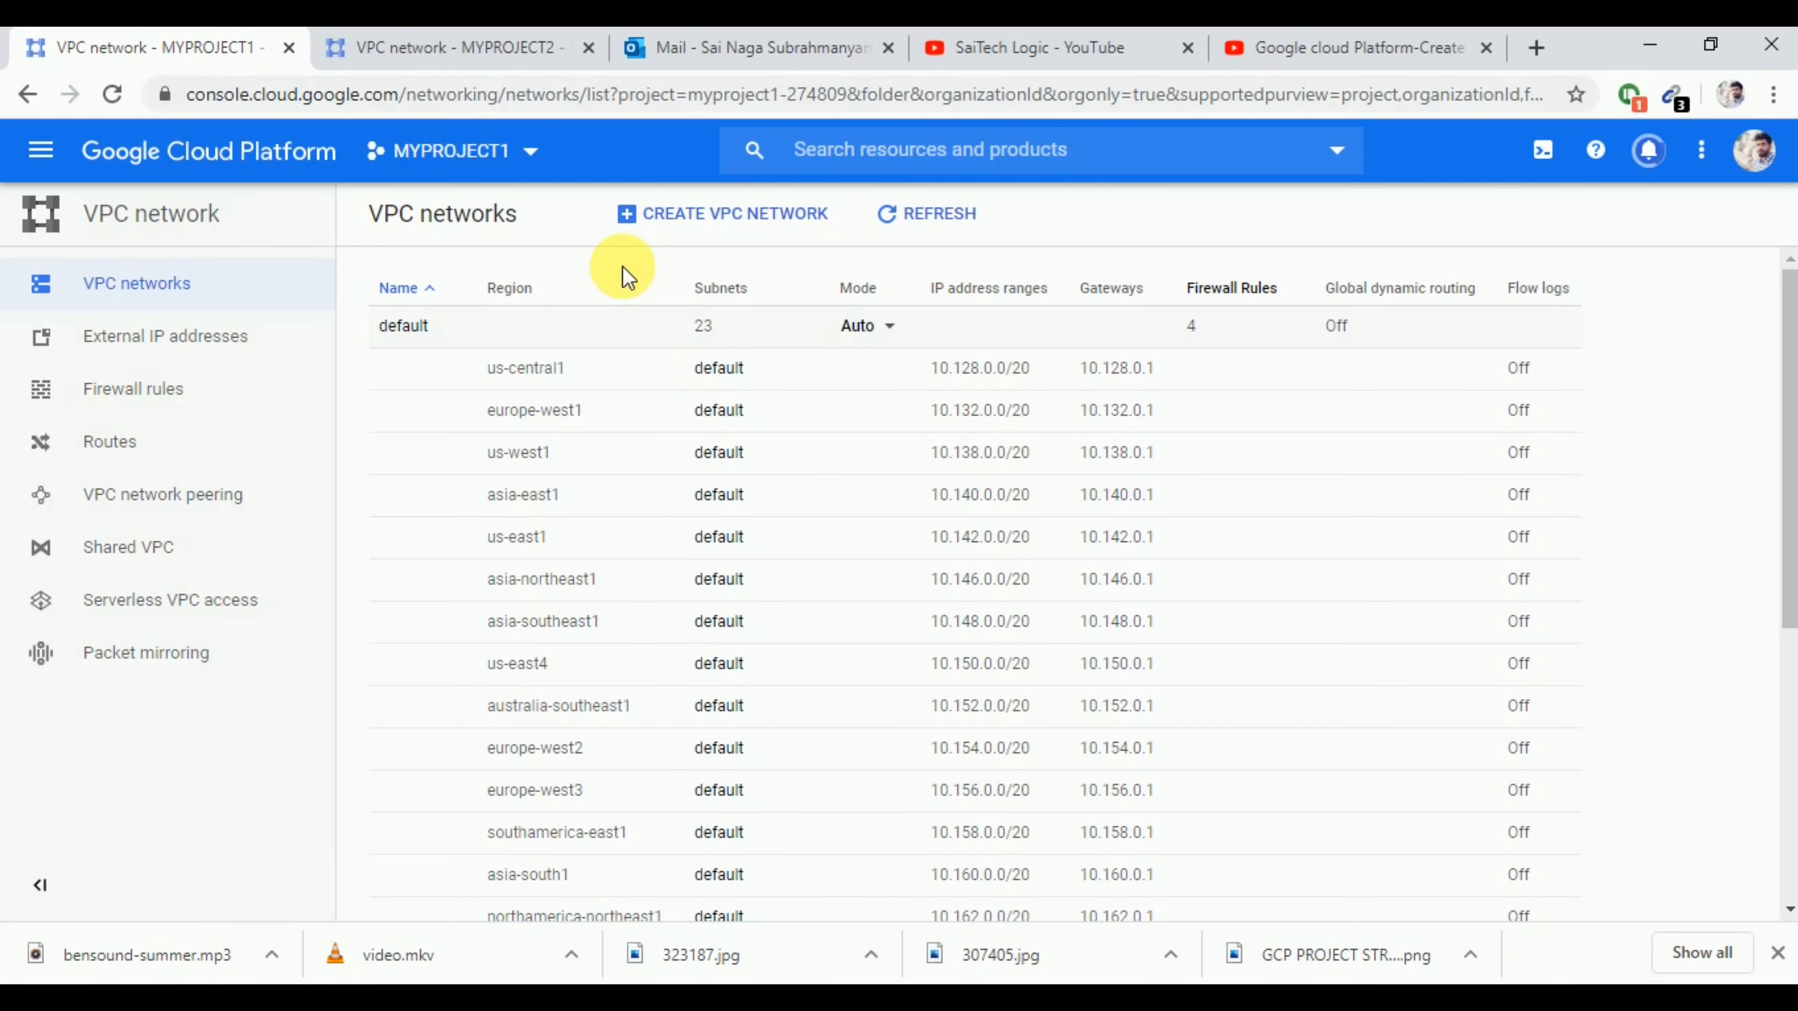
Step: Open Firewall rules in both projects, ending on MYPROJECT1's four default allow rules
left_click(42, 151)
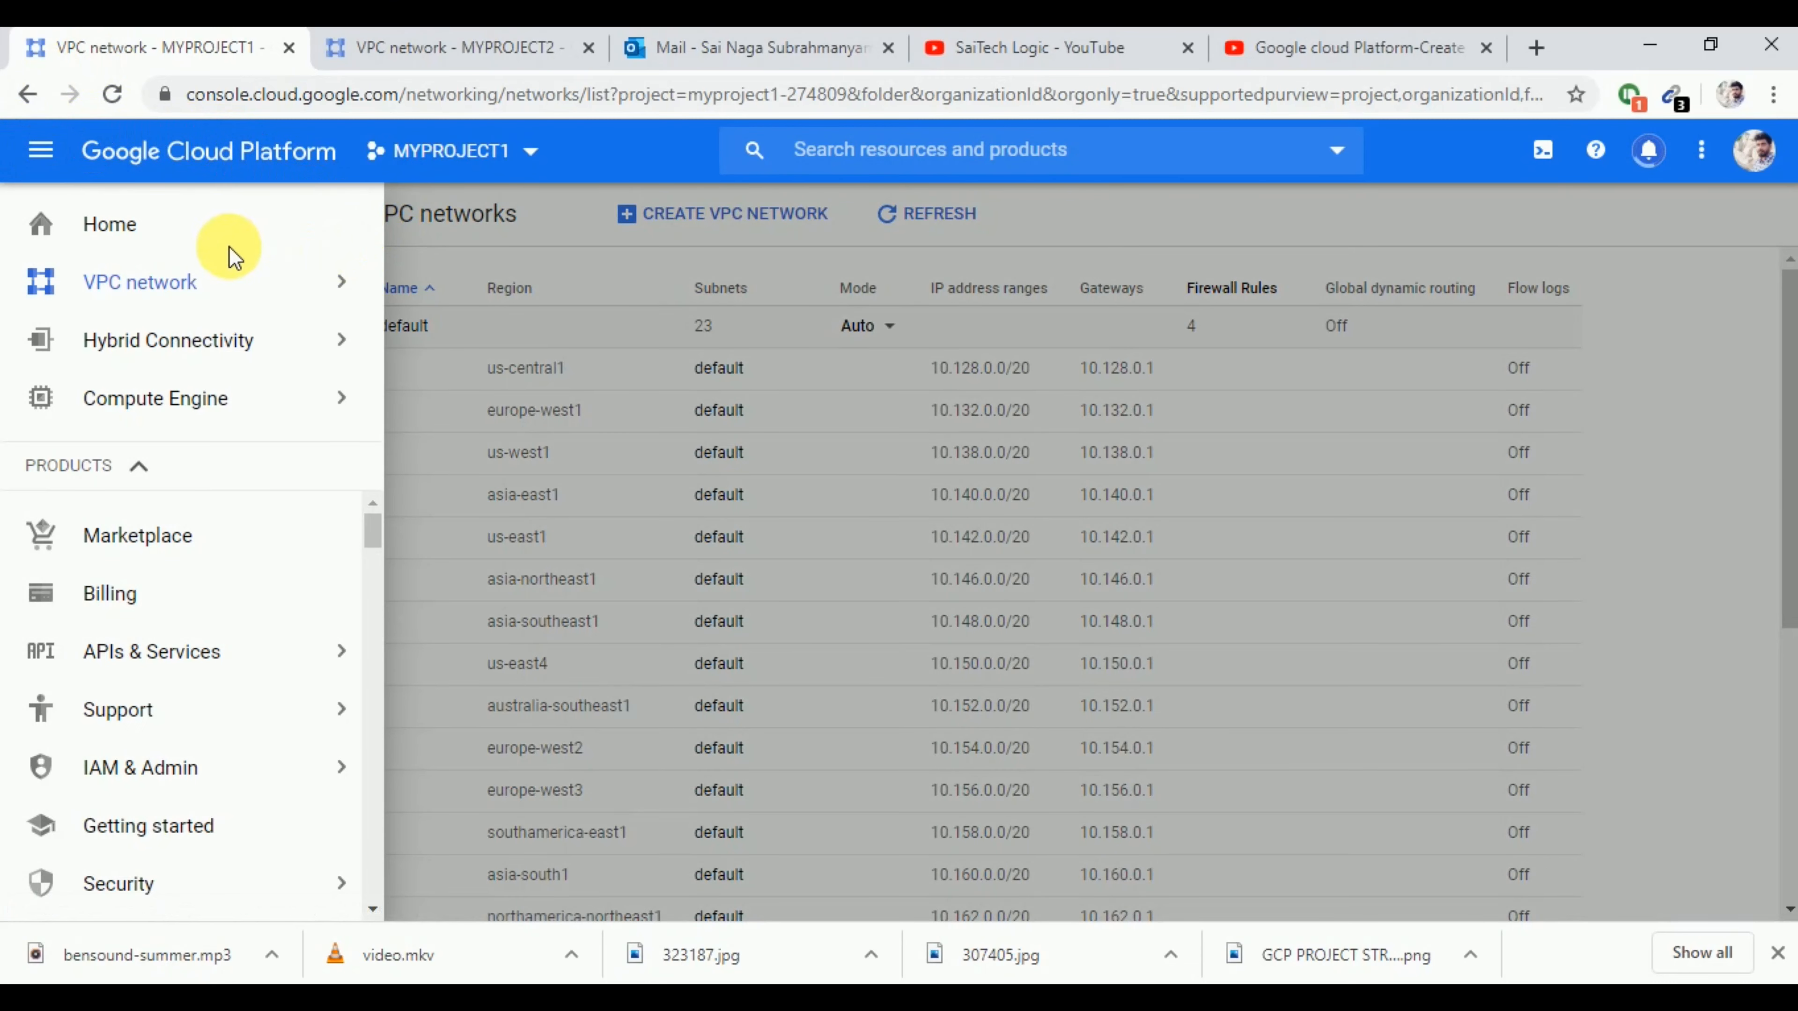
mouse_move(353, 273)
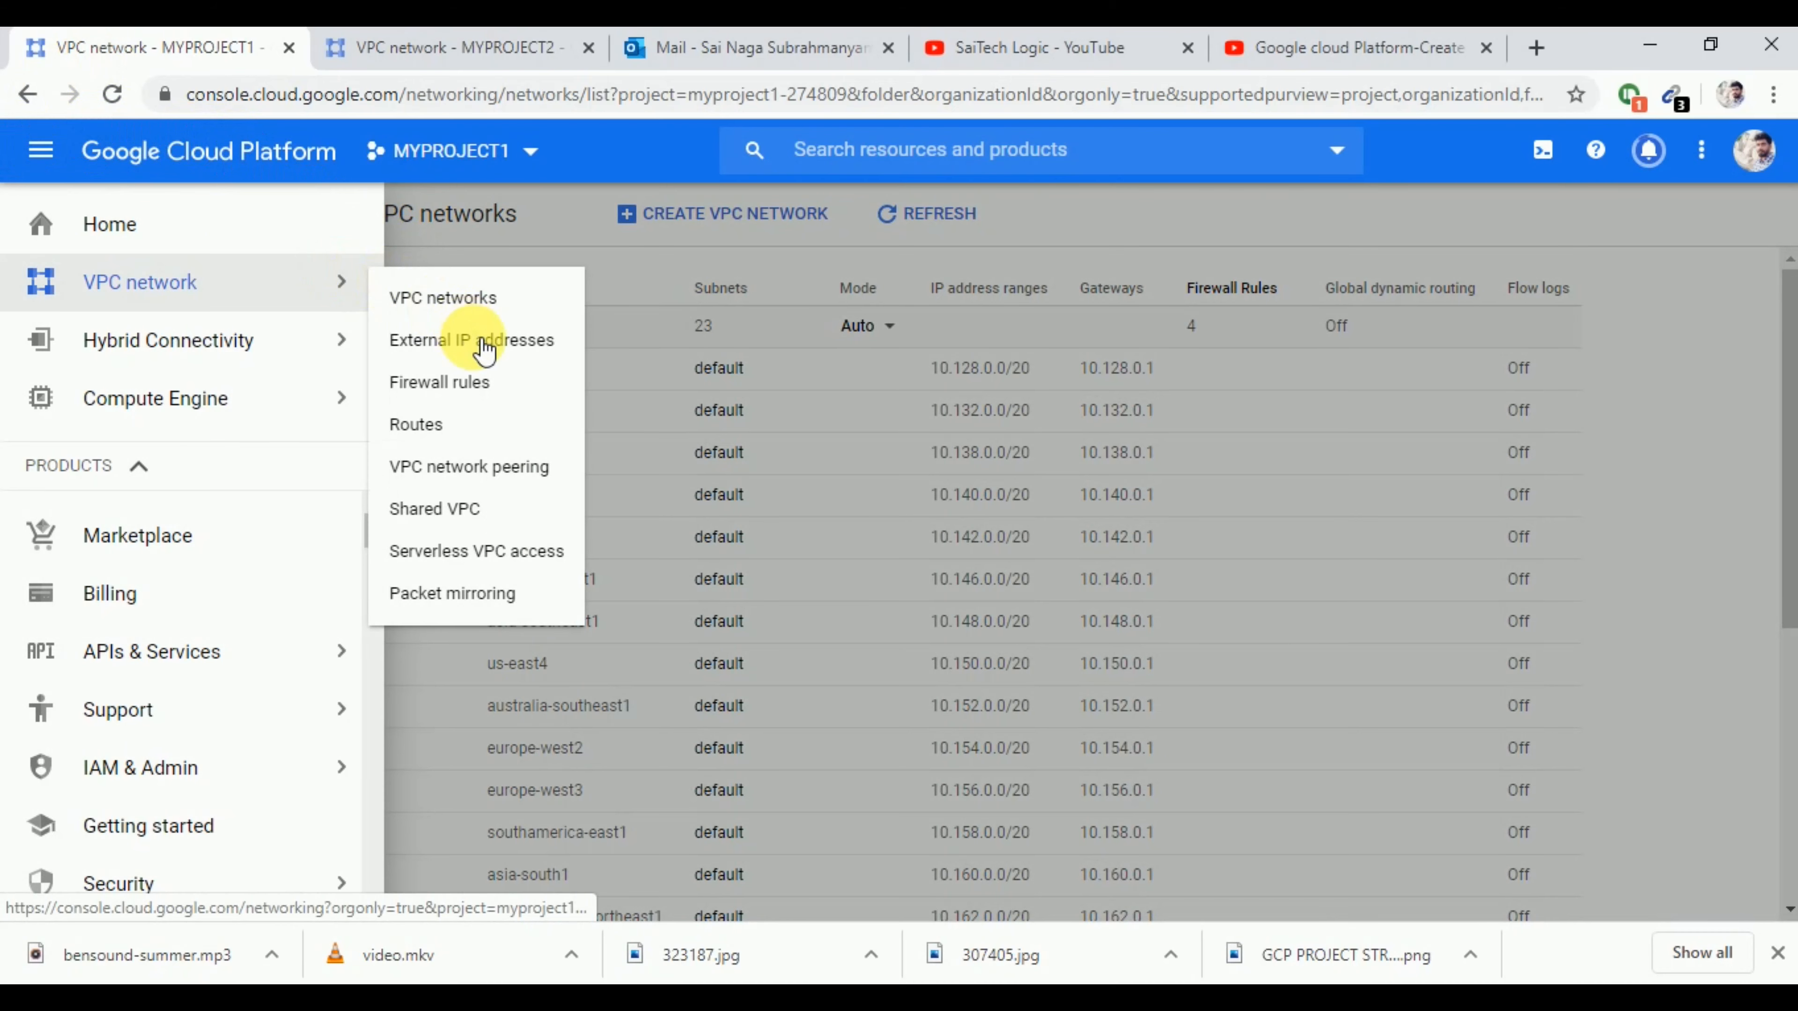
left_click(472, 386)
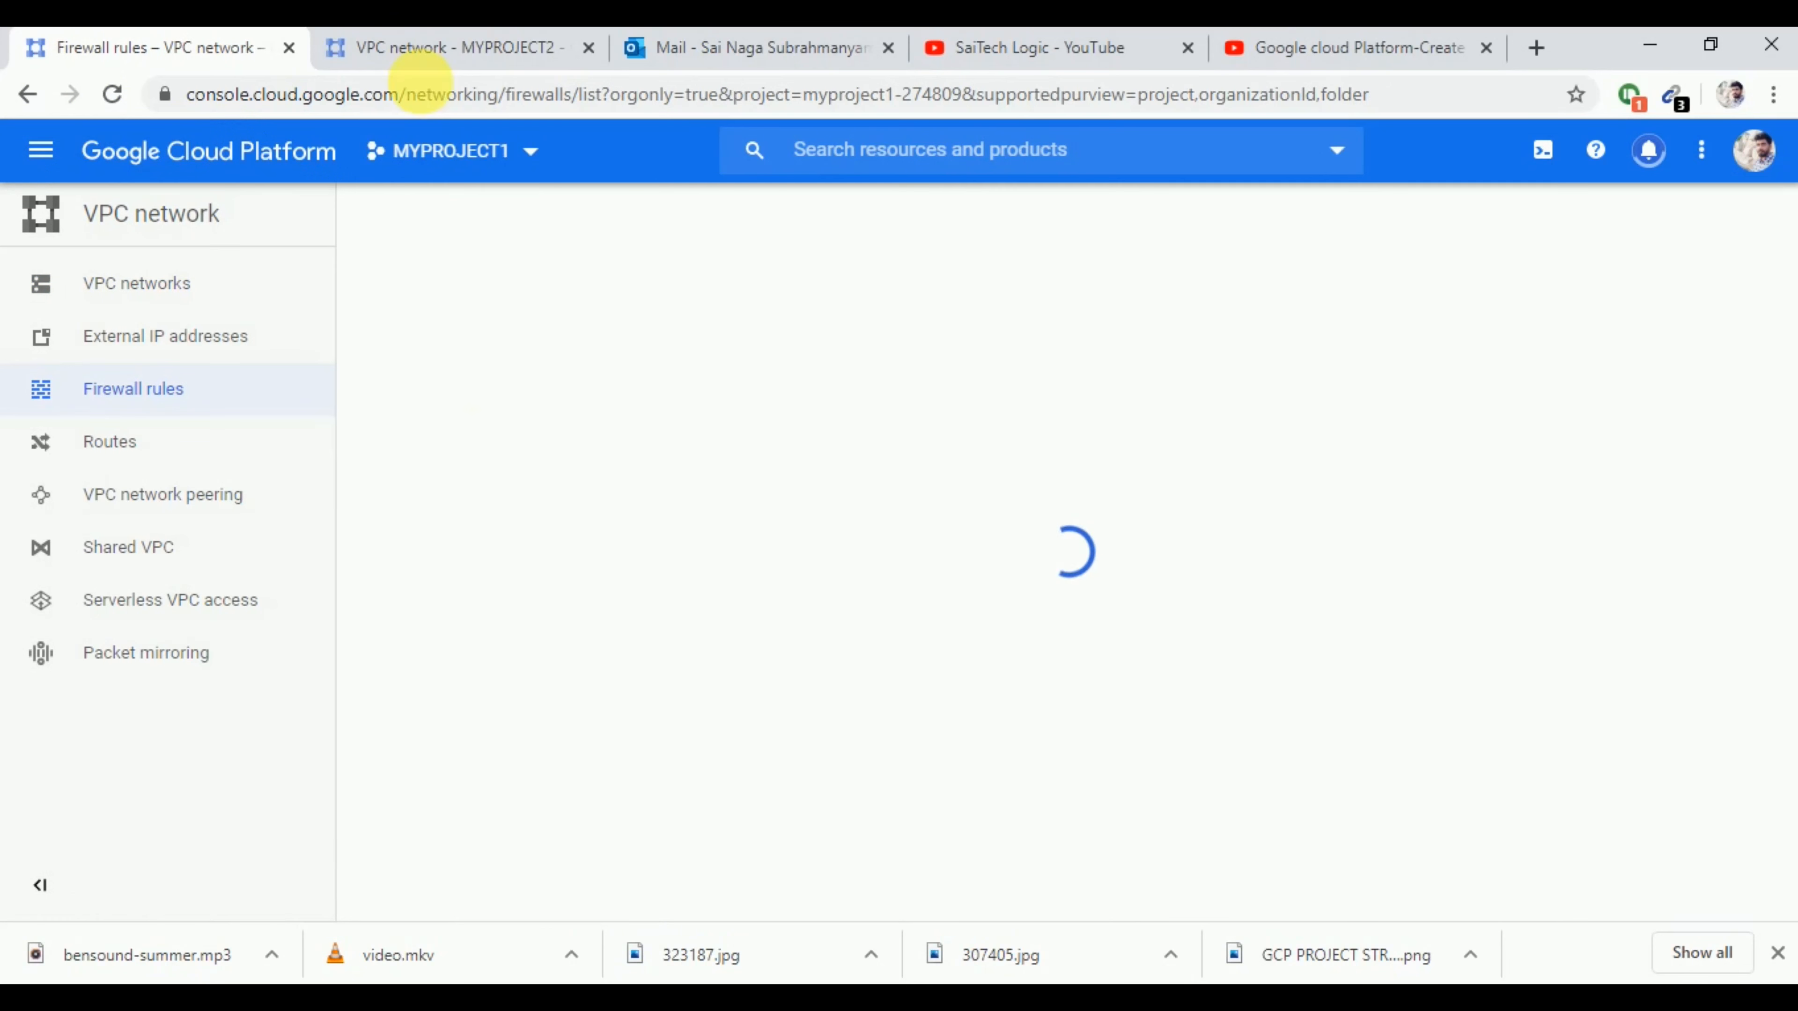
left_click(413, 47)
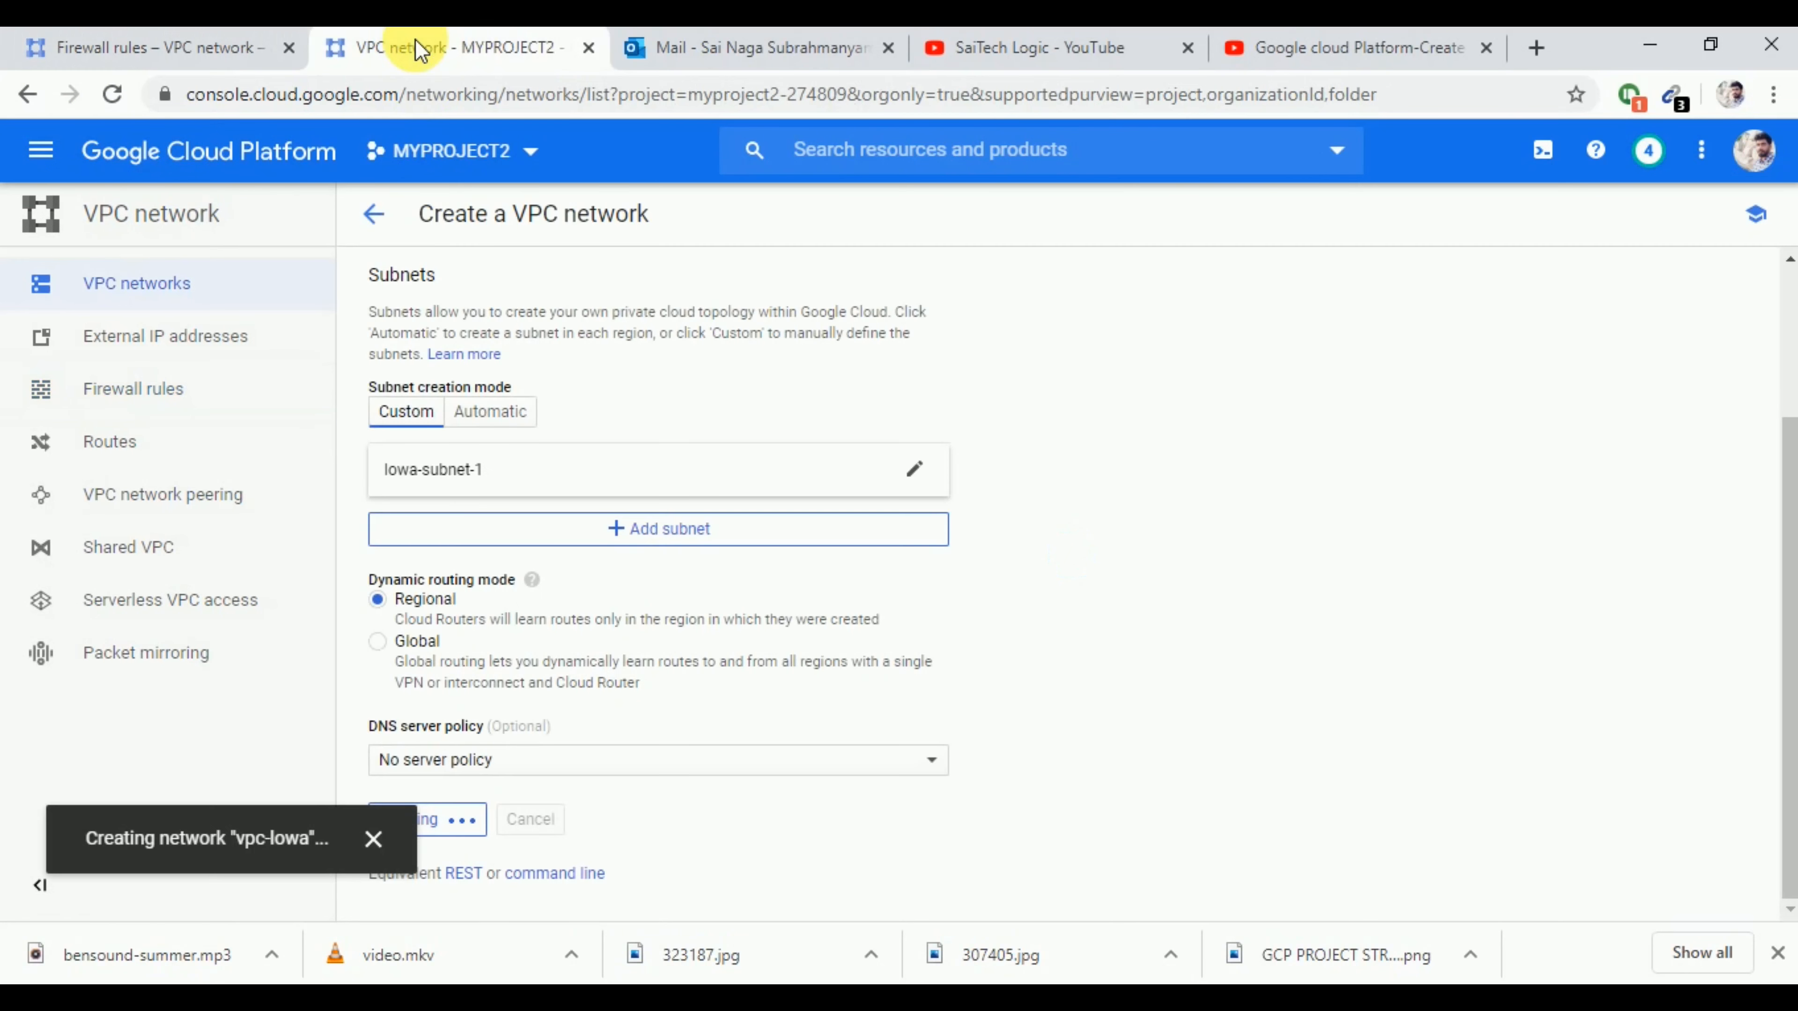
left_click(170, 388)
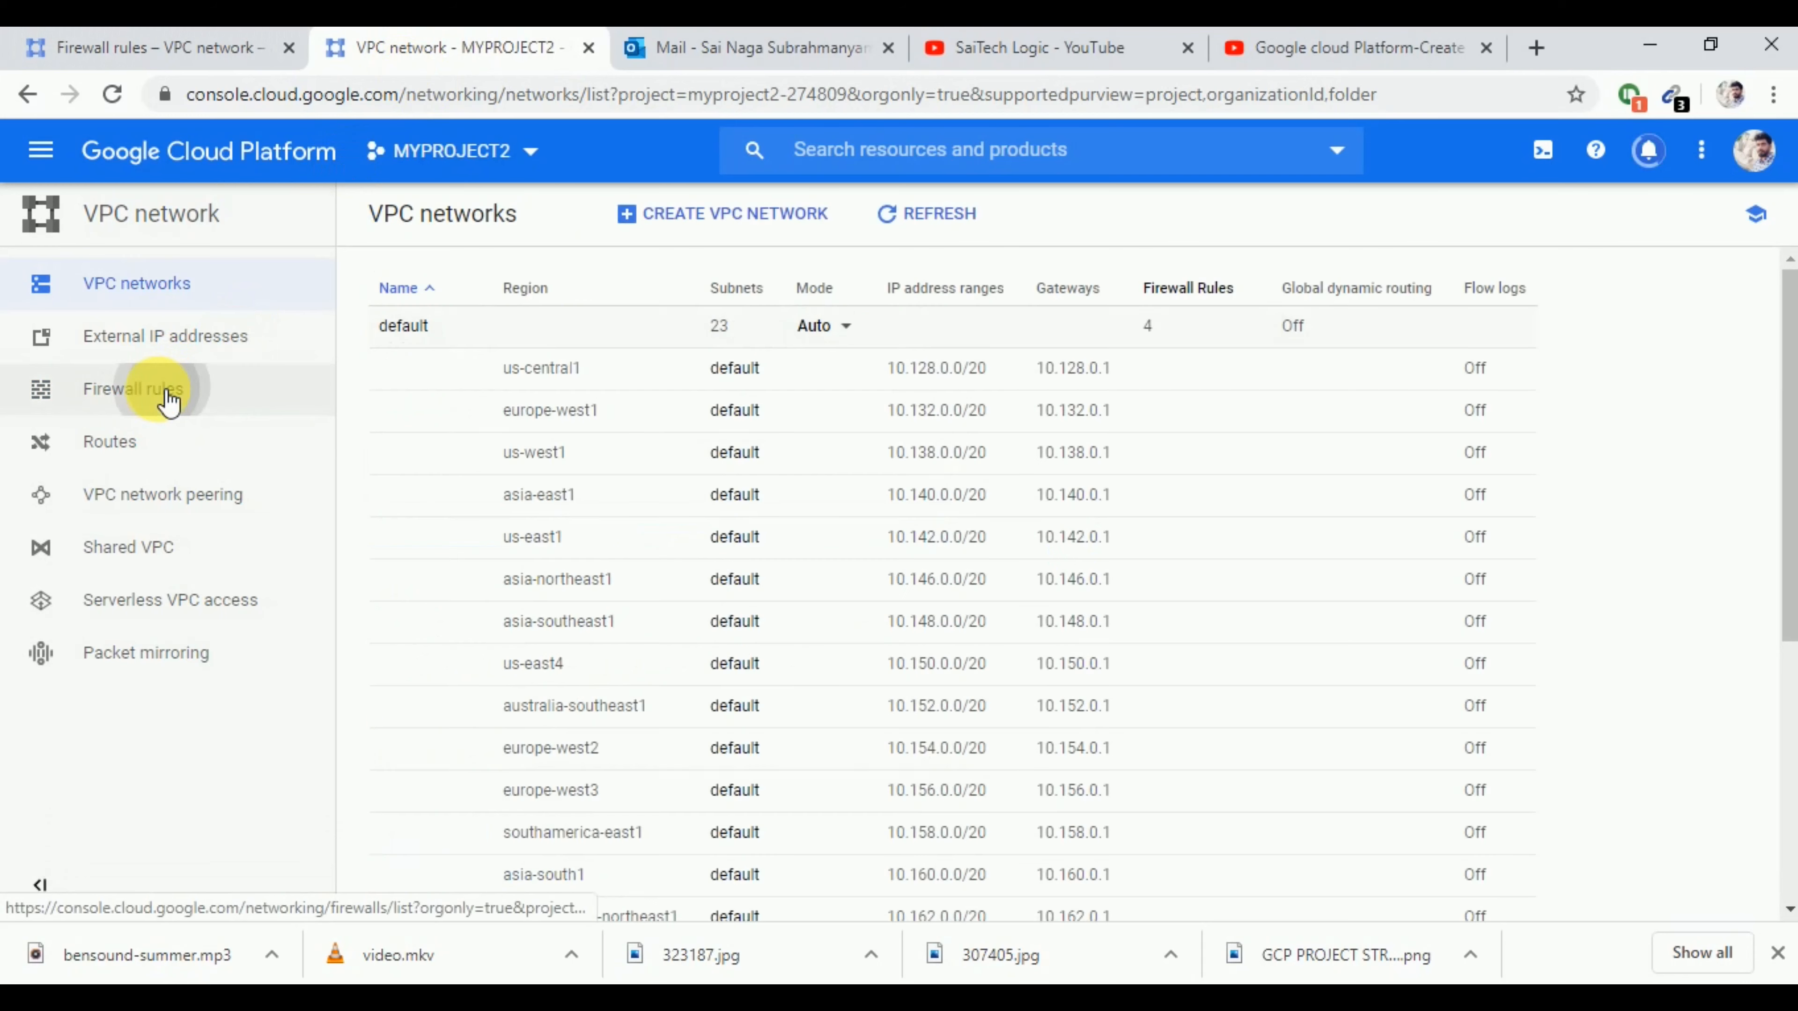
left_click(196, 51)
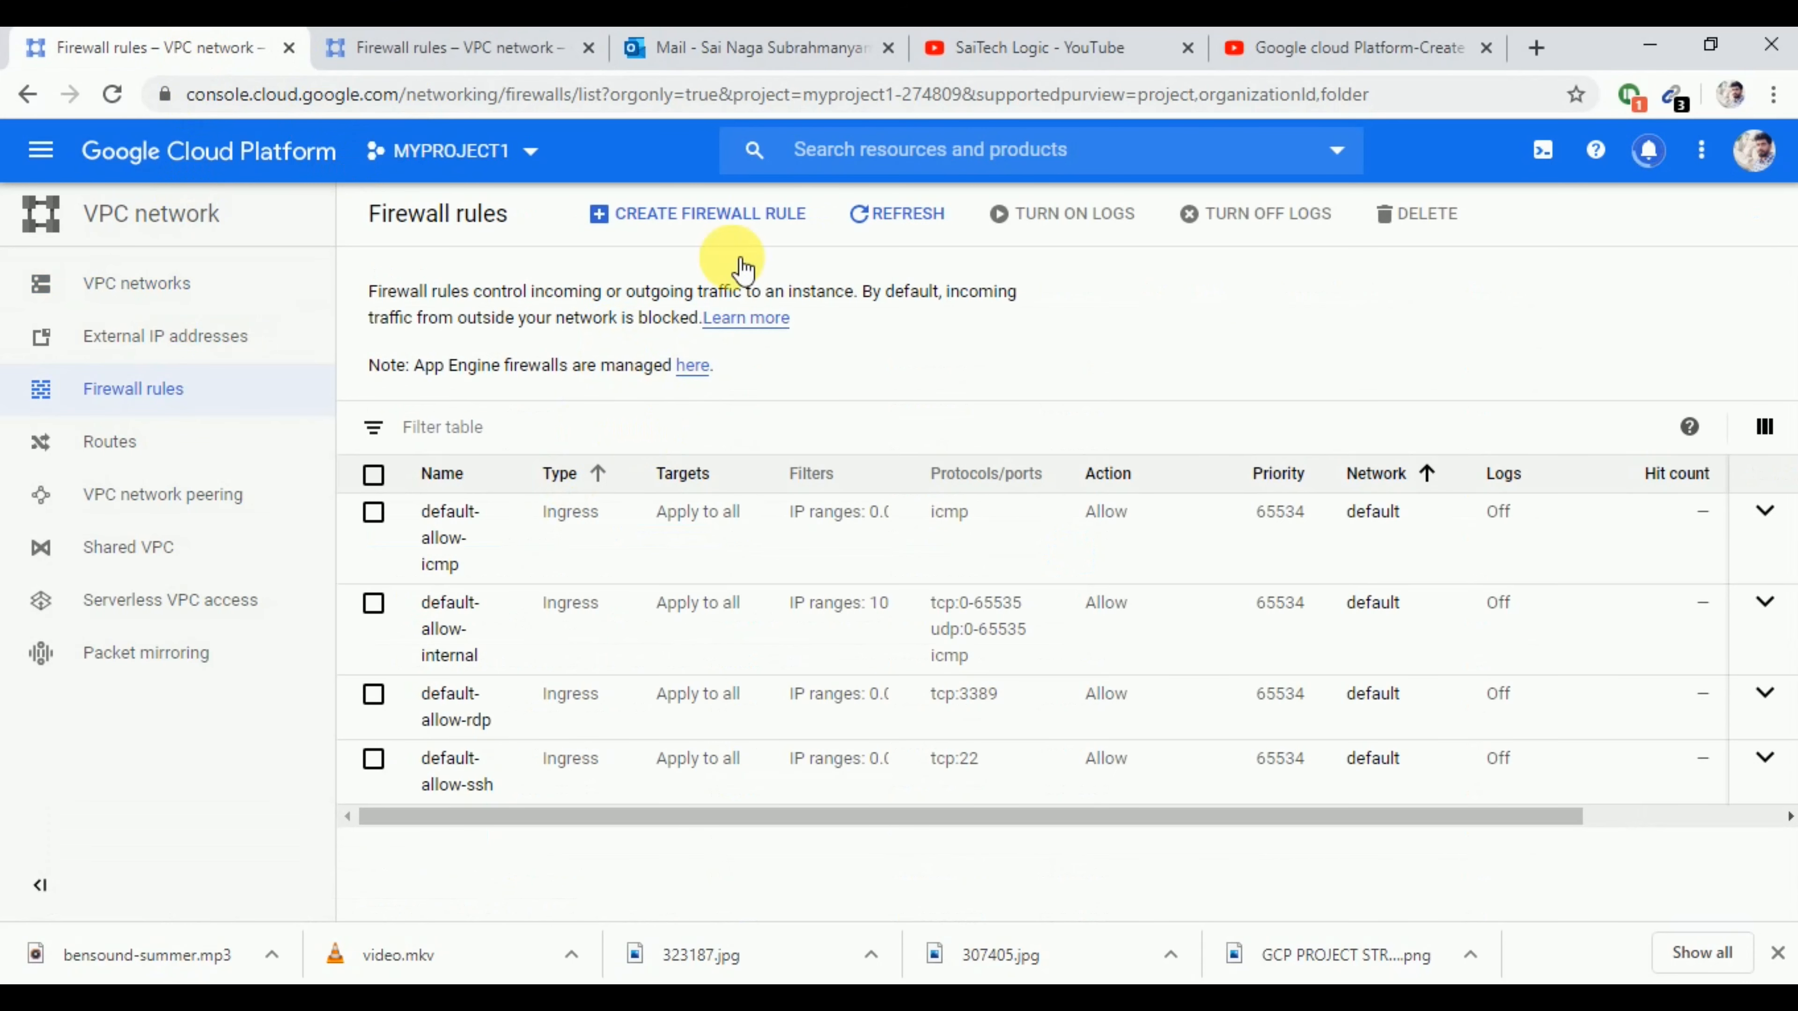
Step: Start a MYPROJECT1 firewall rule named allowall on the vpc-taiwan network
left_click(775, 216)
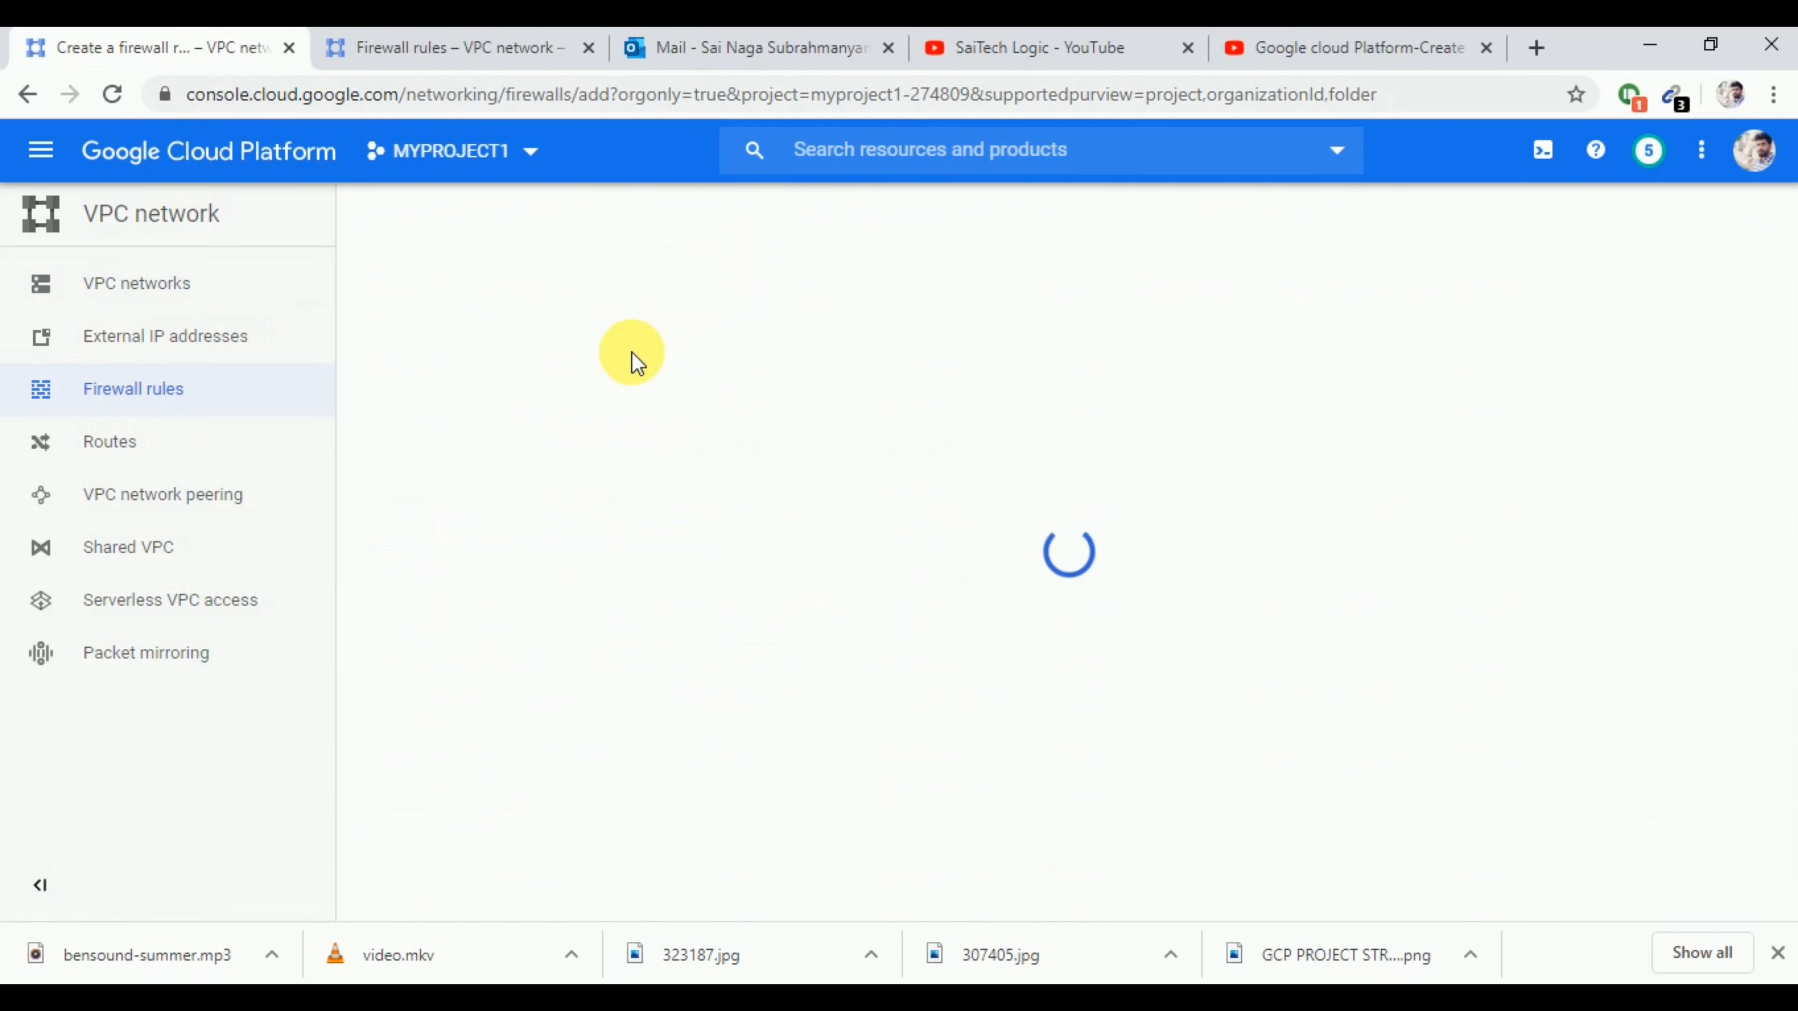
left_click(593, 401)
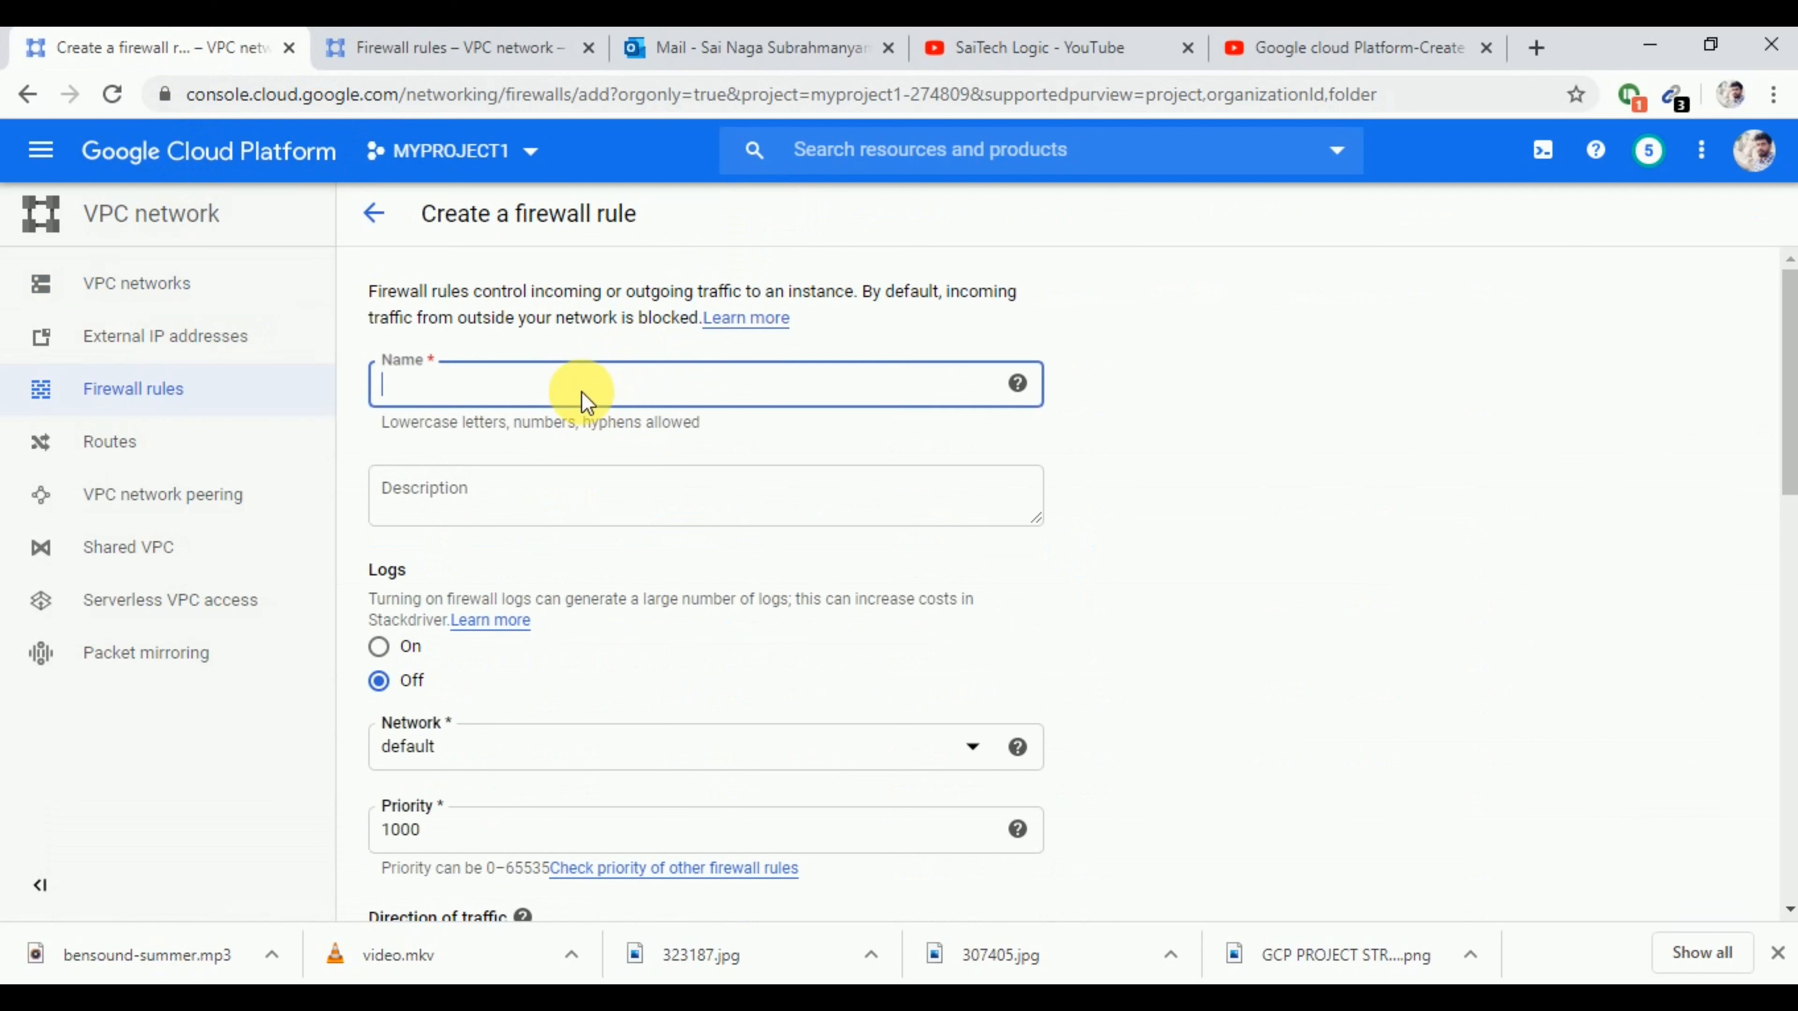
type("al")
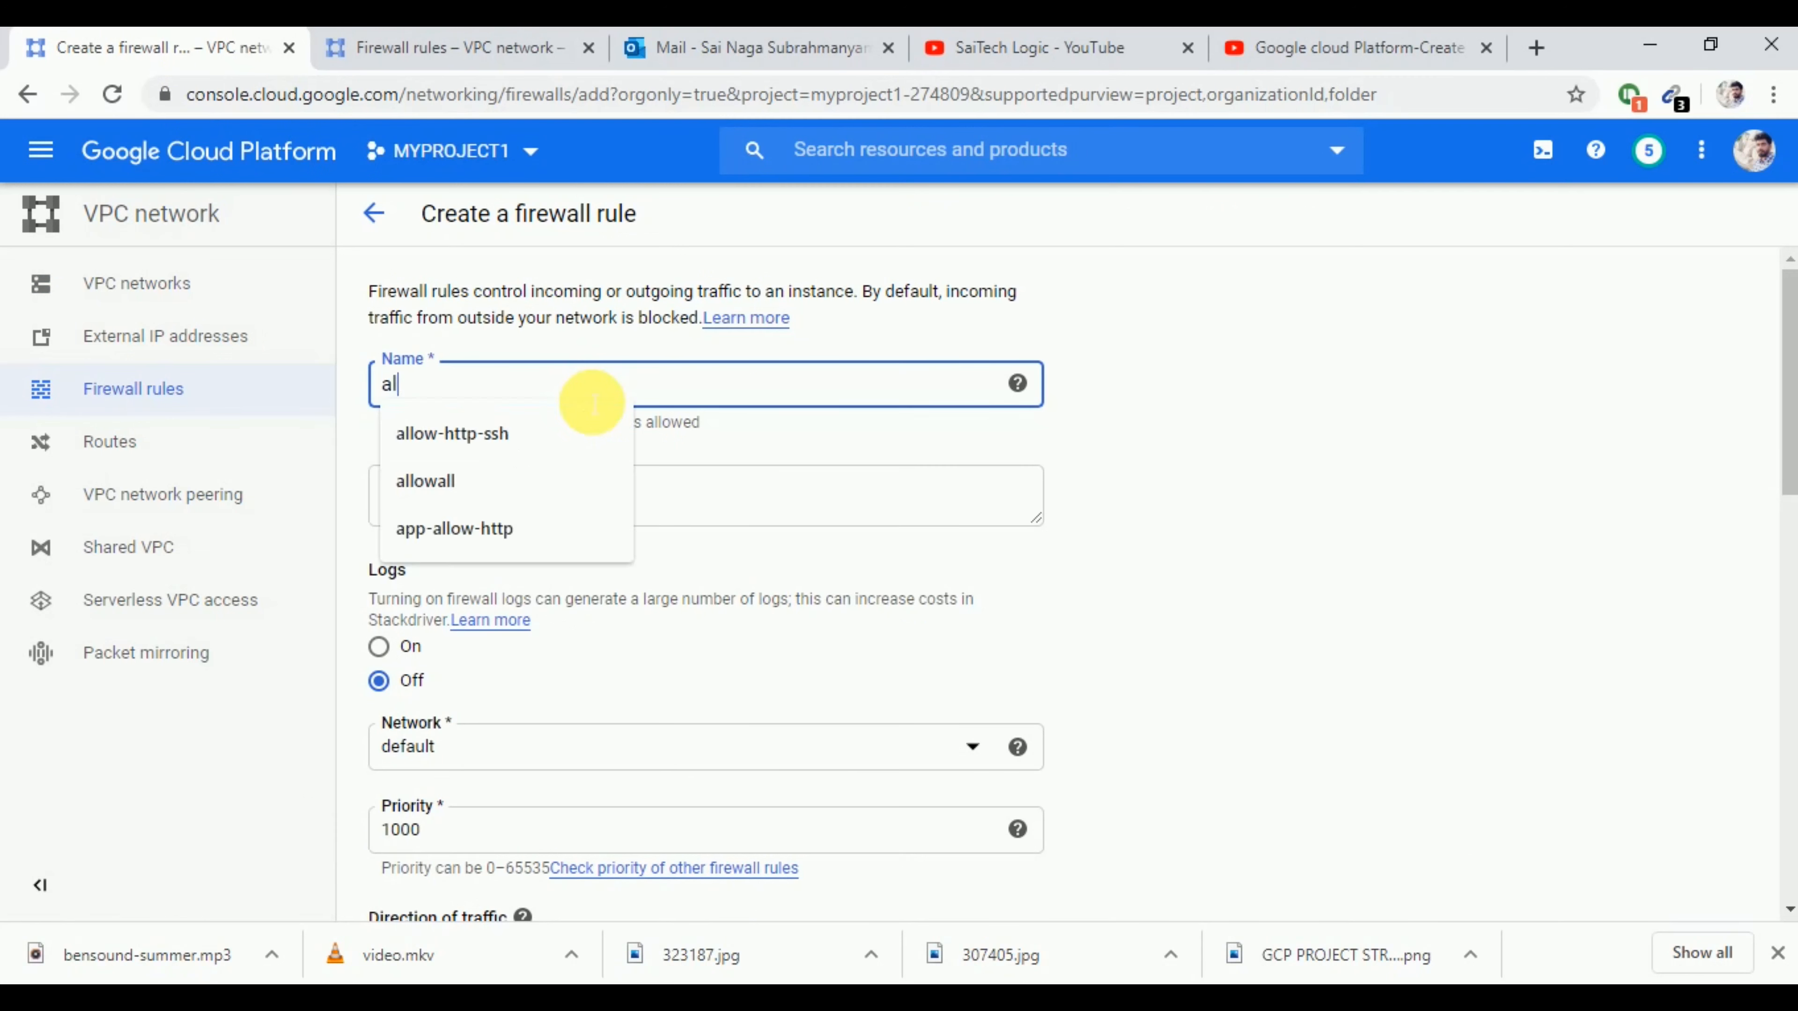
type("lowall")
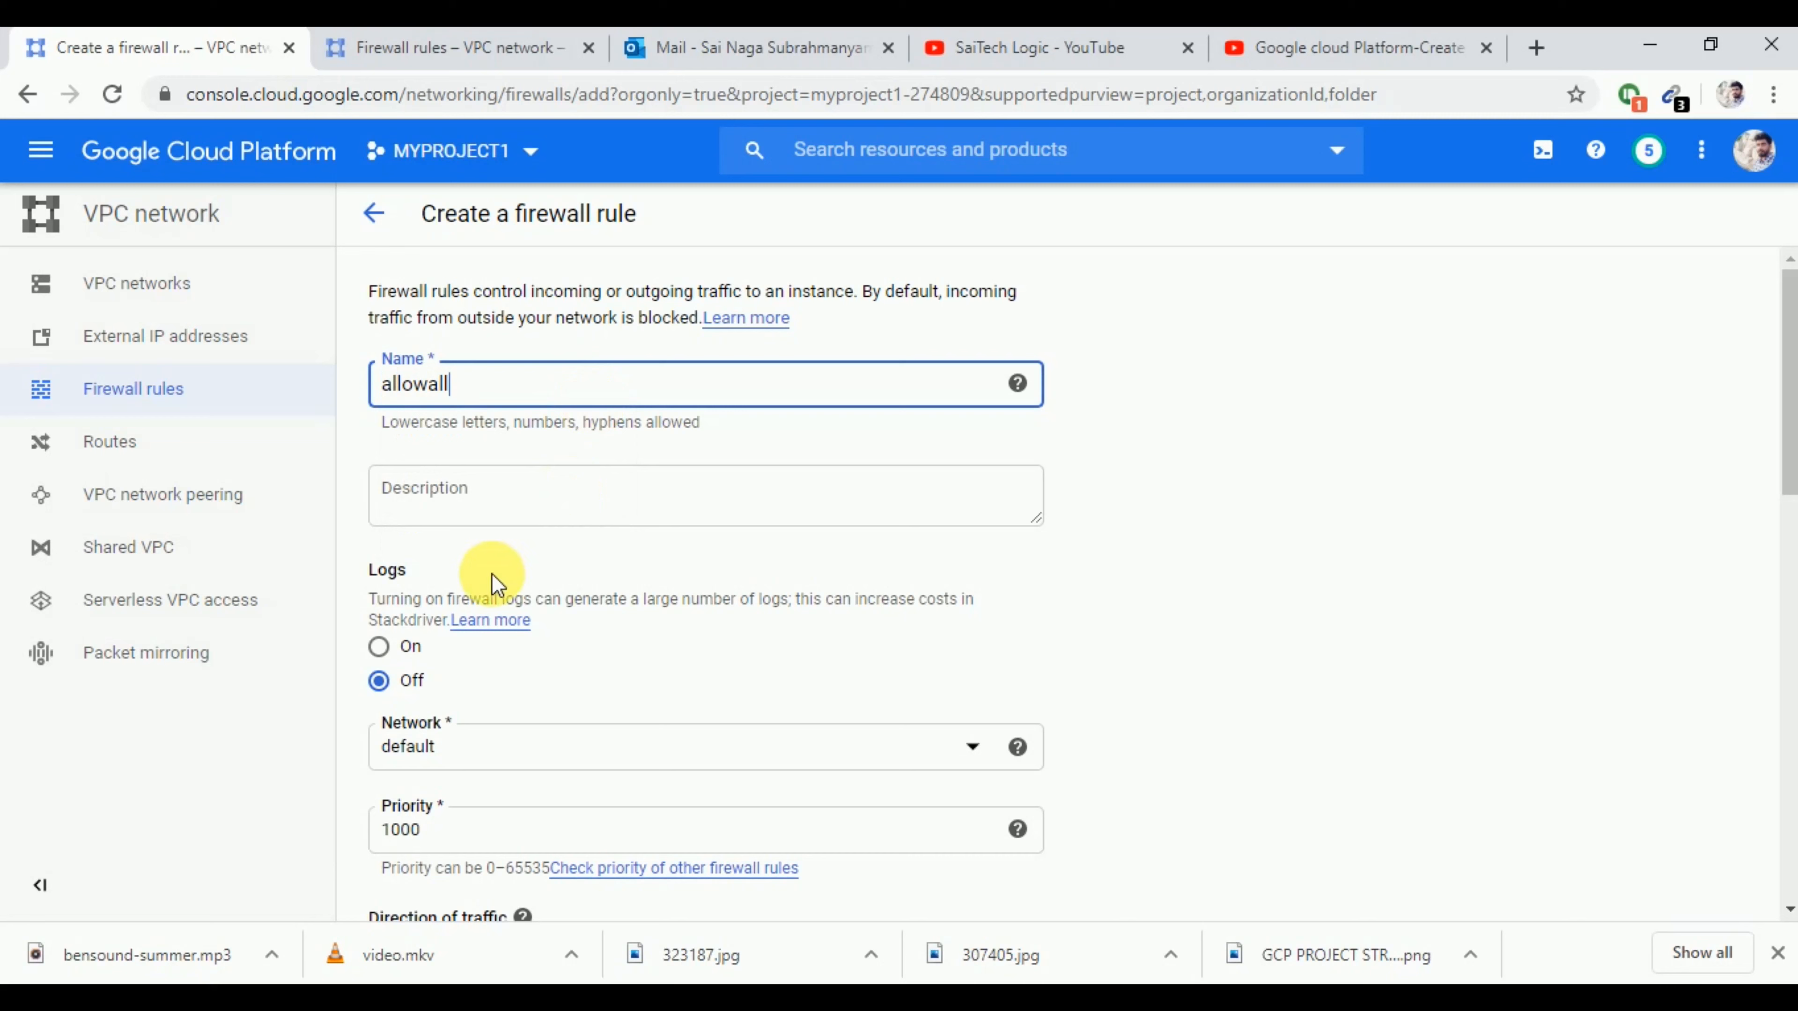
scroll(492, 578, "down", 2)
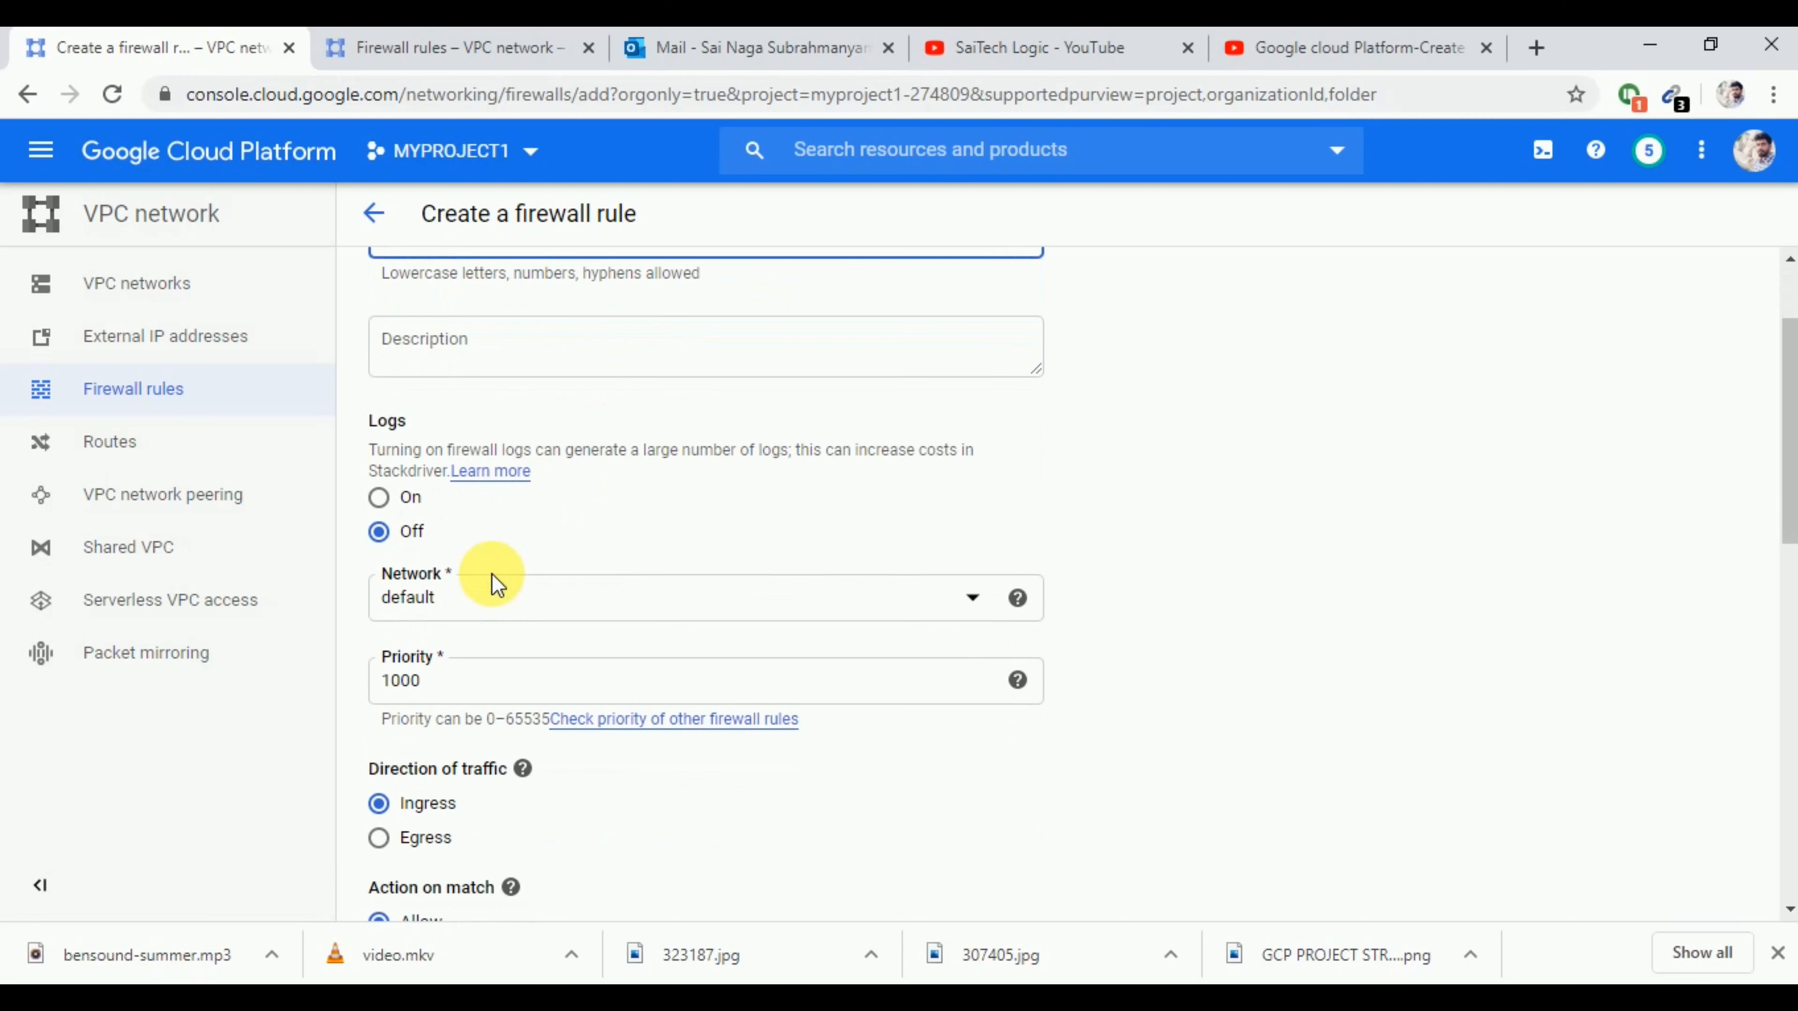
left_click(504, 620)
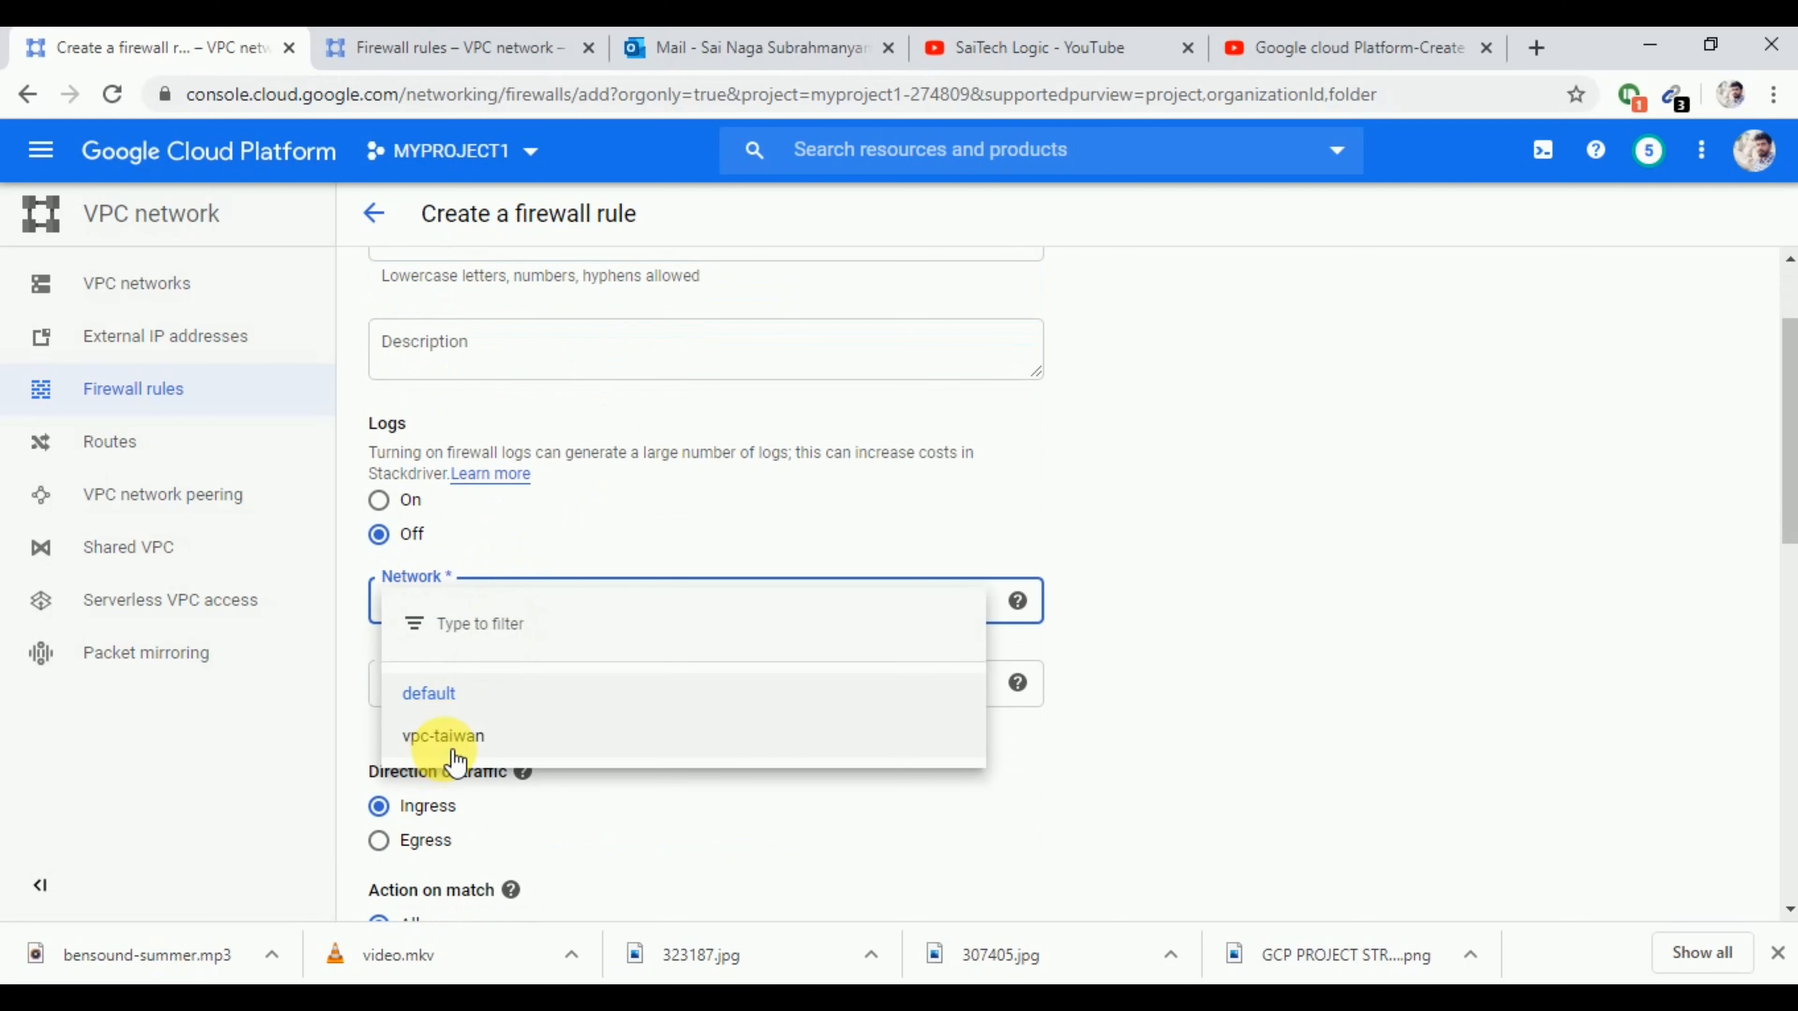
left_click(436, 736)
scroll(446, 753, "down", 5)
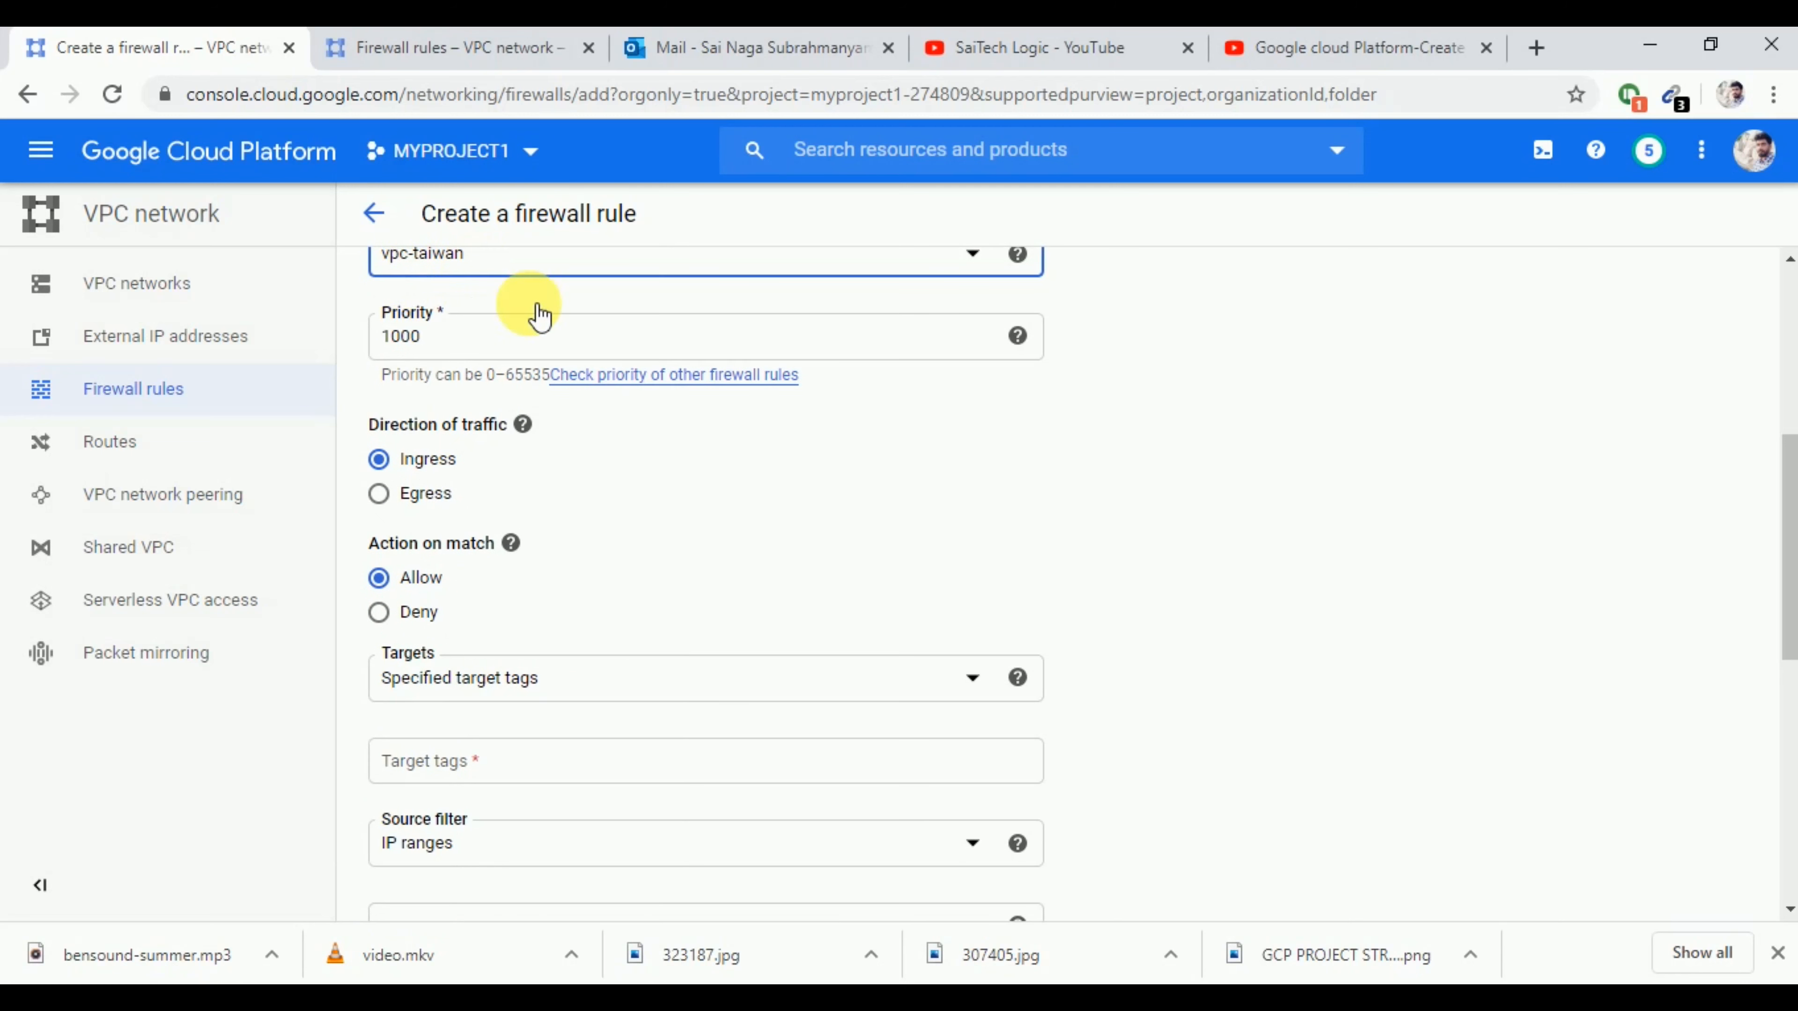
Step: Target all instances, allow all protocols from 0.0.0.0/0, and create the allowall rule
left_click(524, 691)
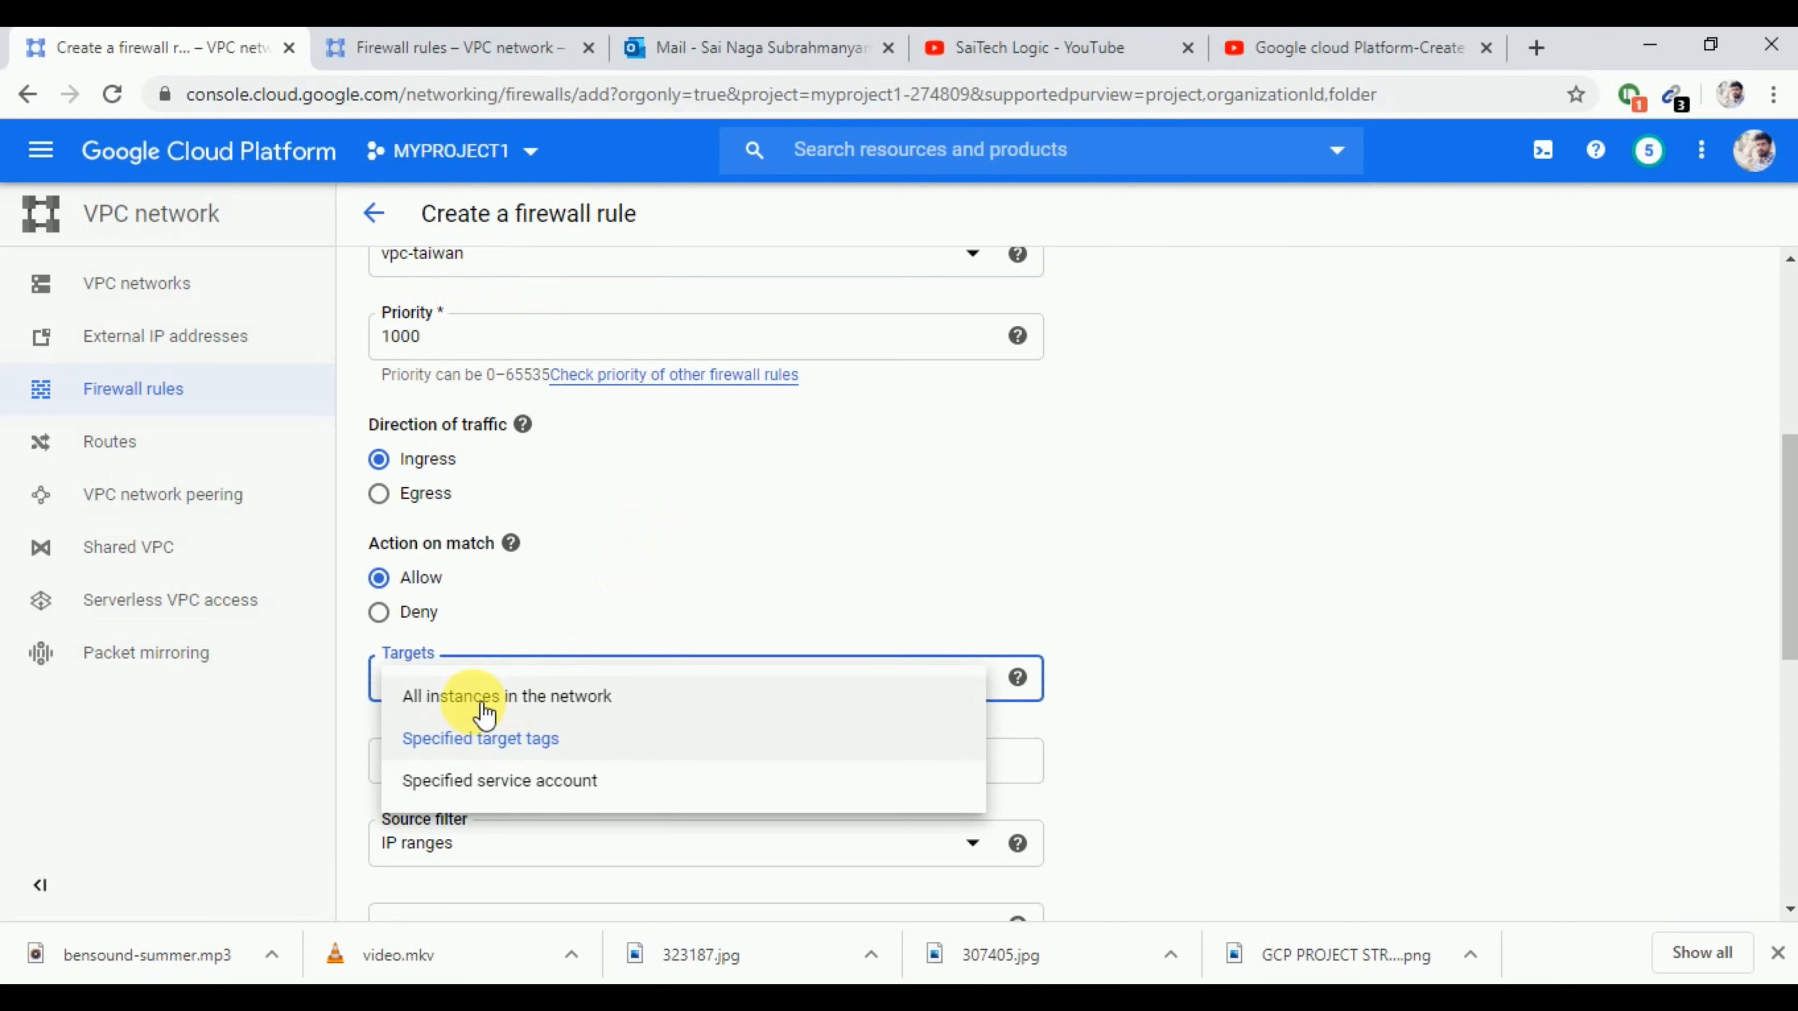
left_click(524, 707)
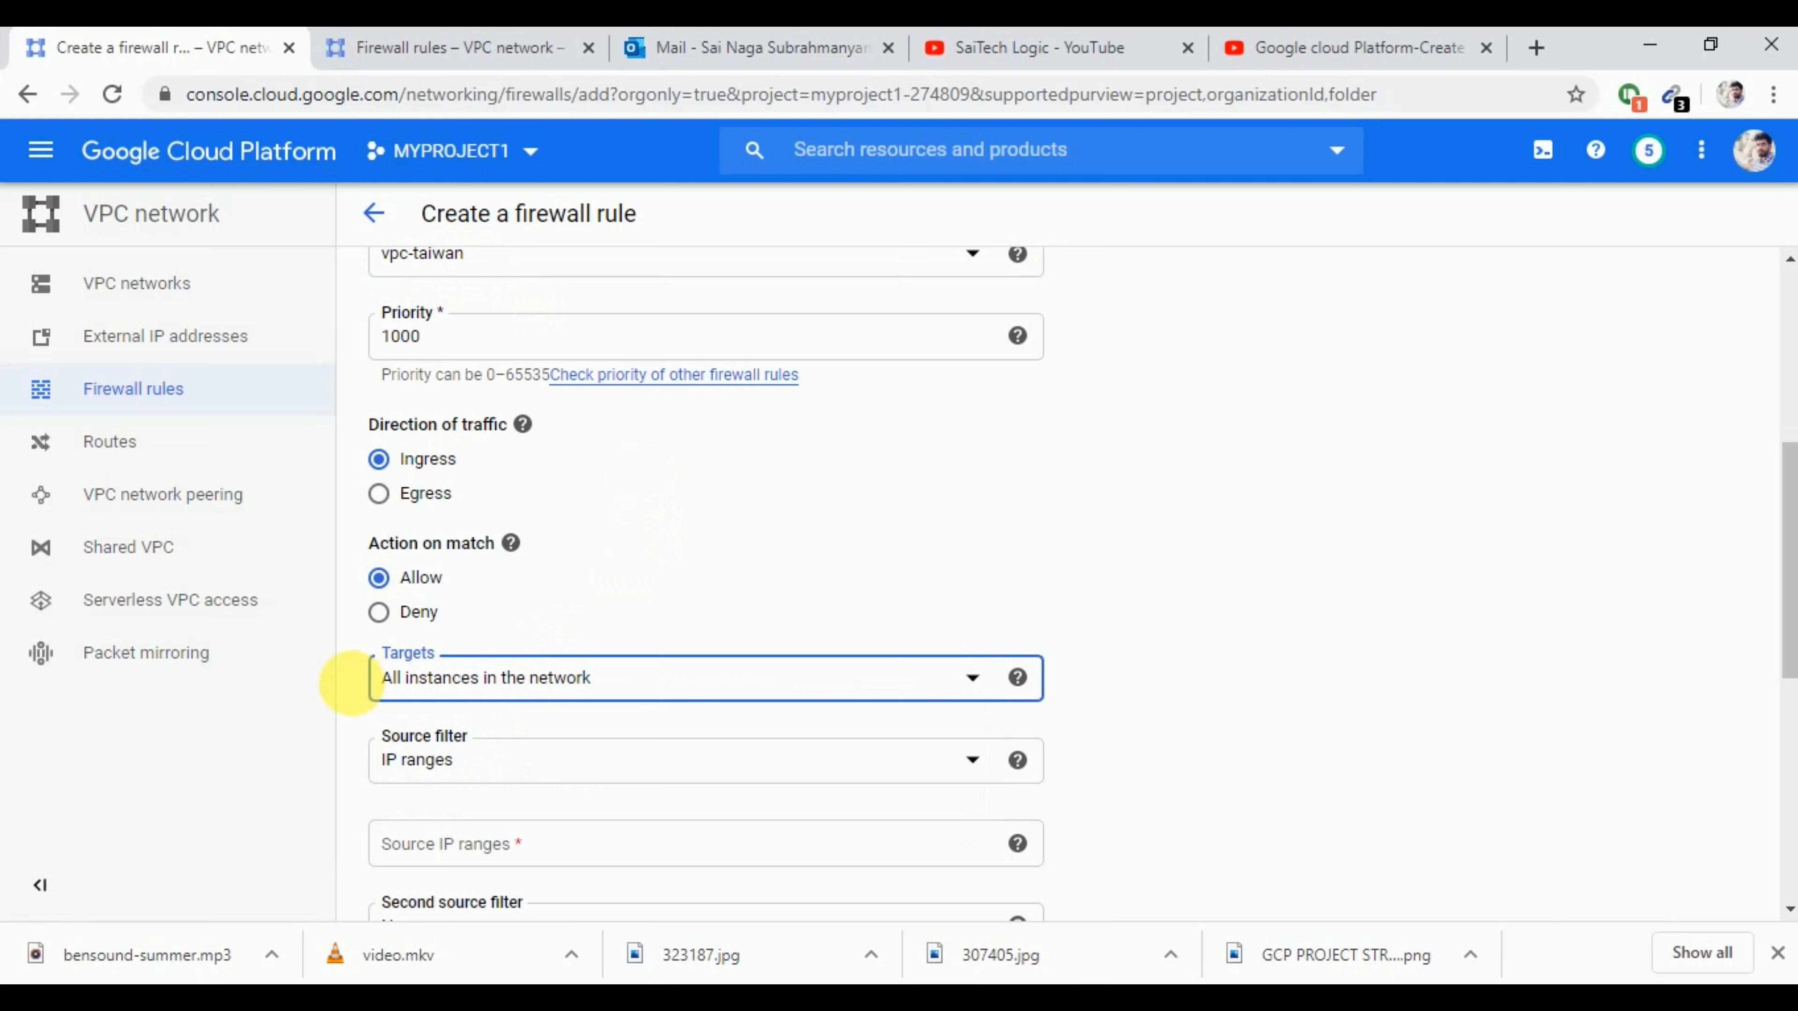
left_click(567, 691)
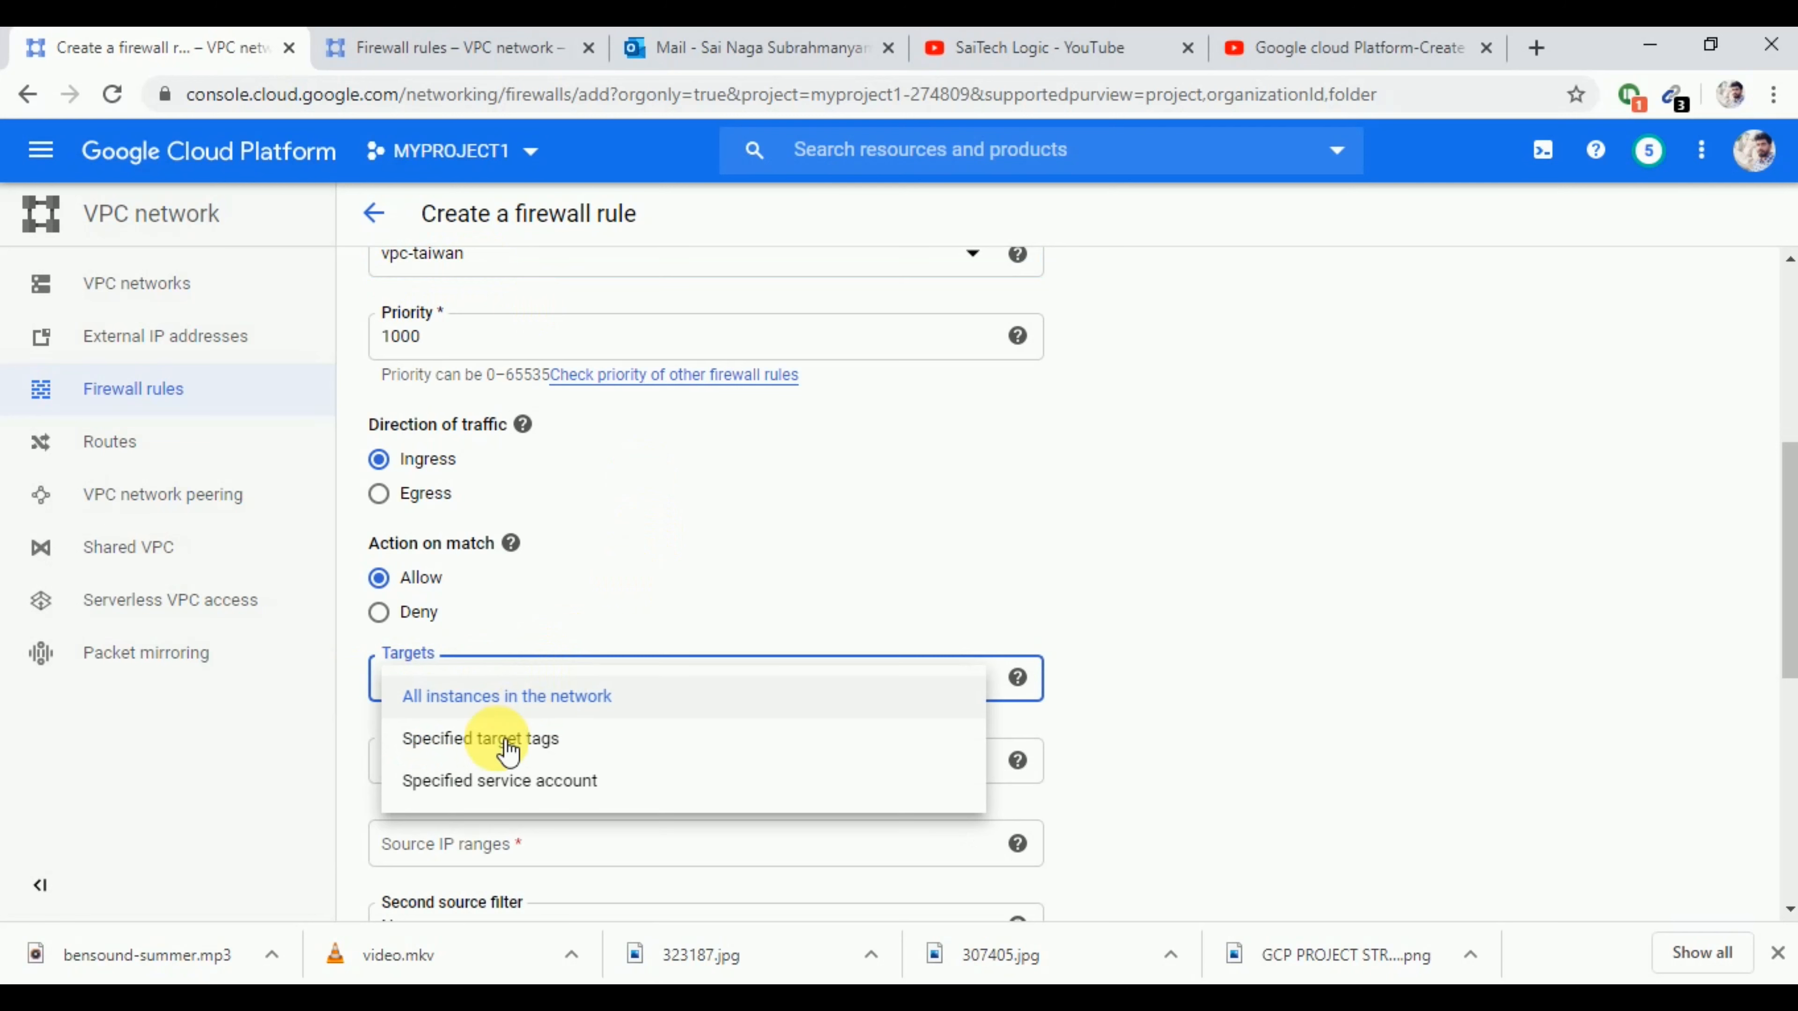
left_click(592, 703)
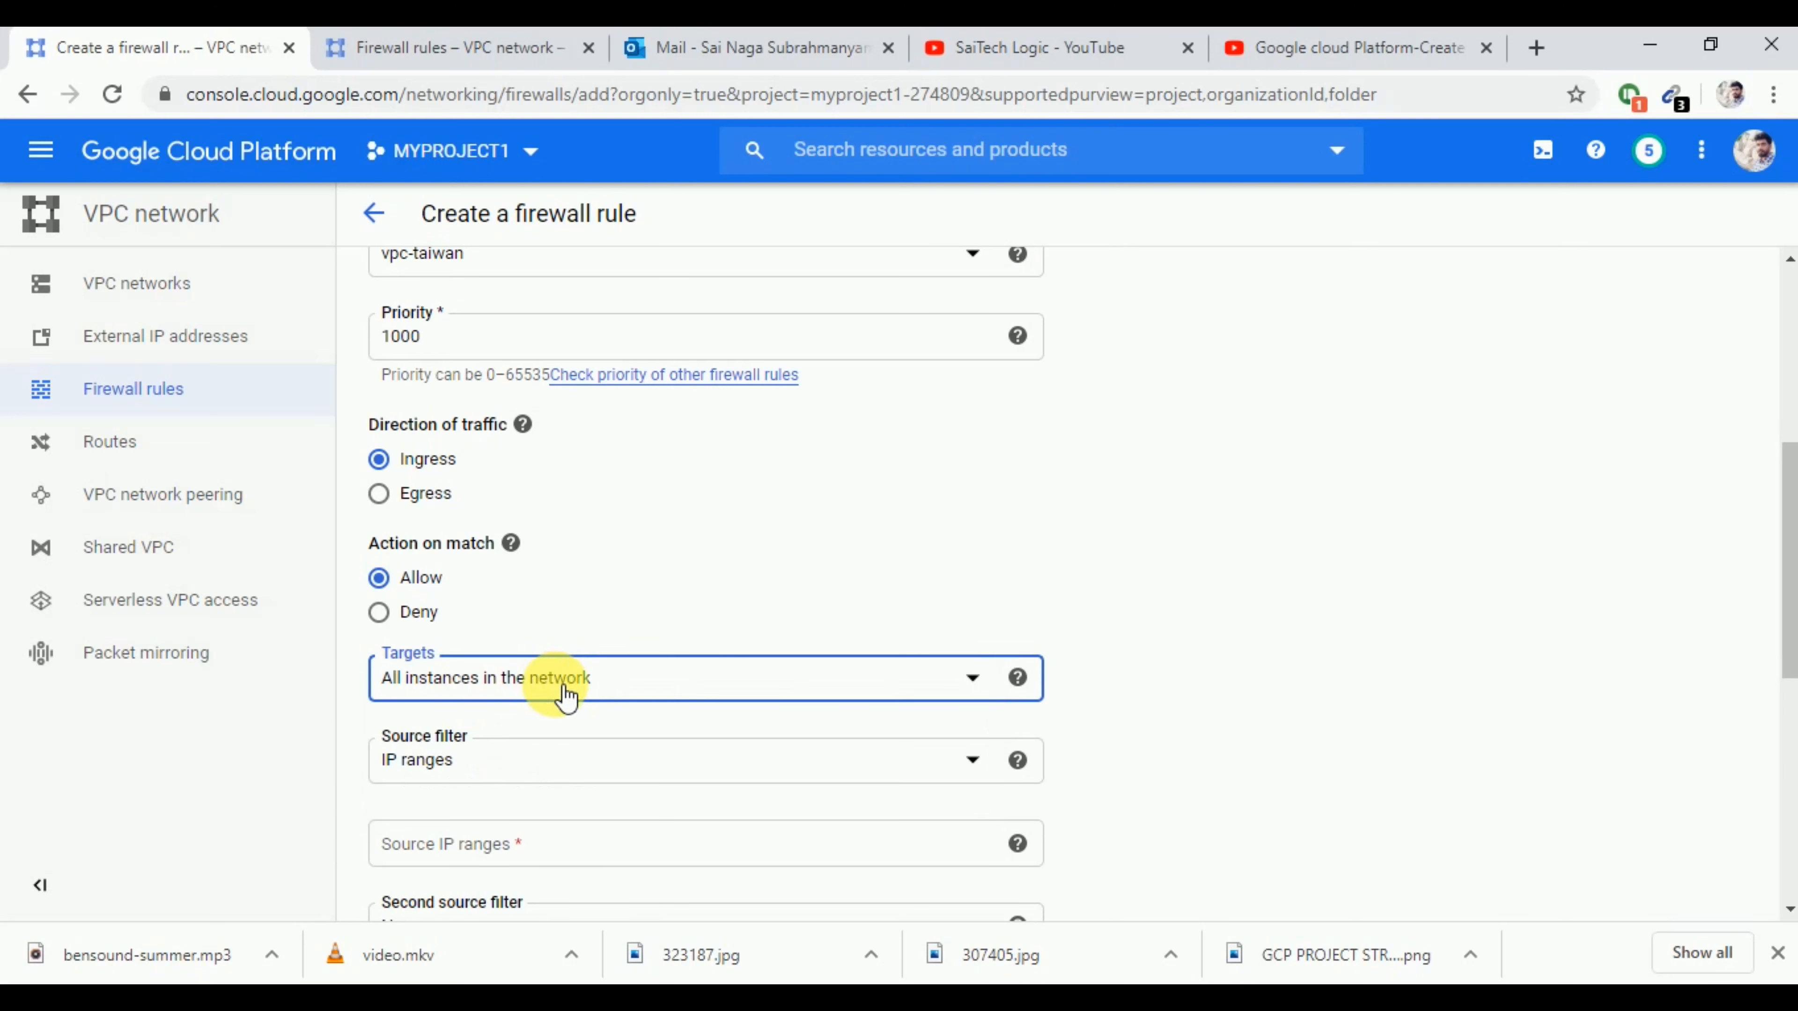
scroll(567, 694, "down", 1)
left_click(489, 774)
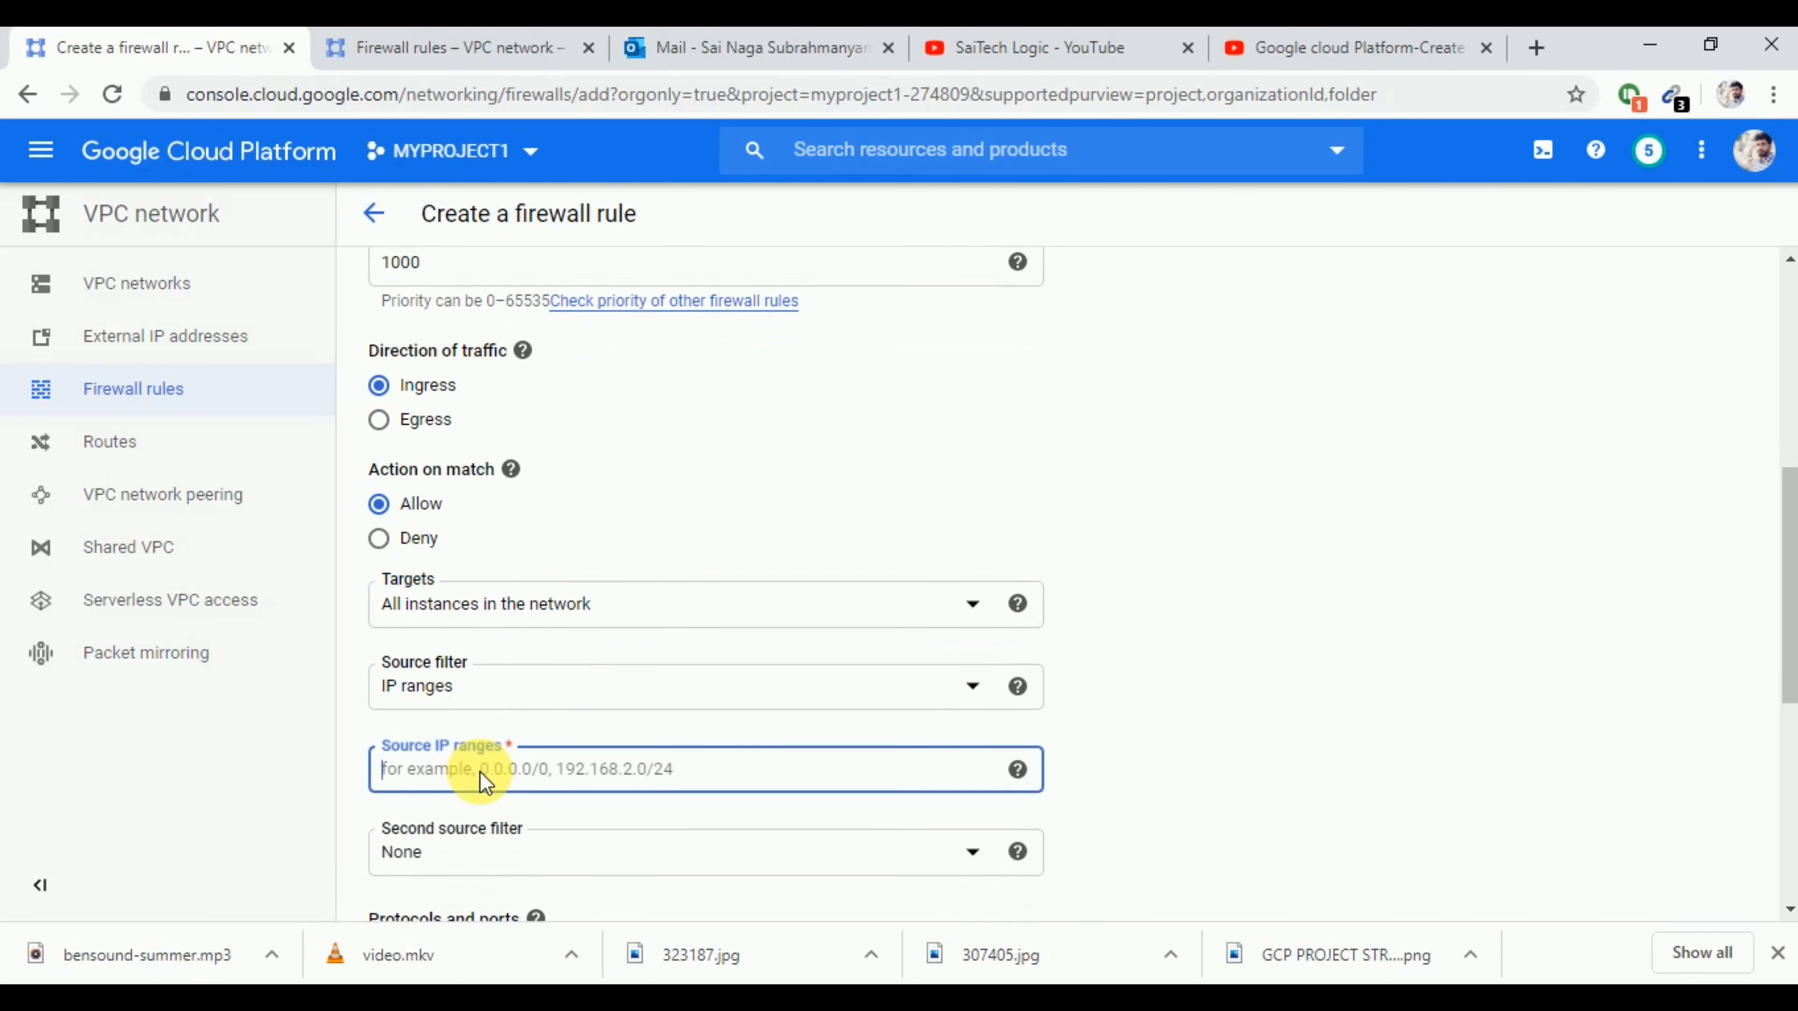
type("0.0.0.0/0")
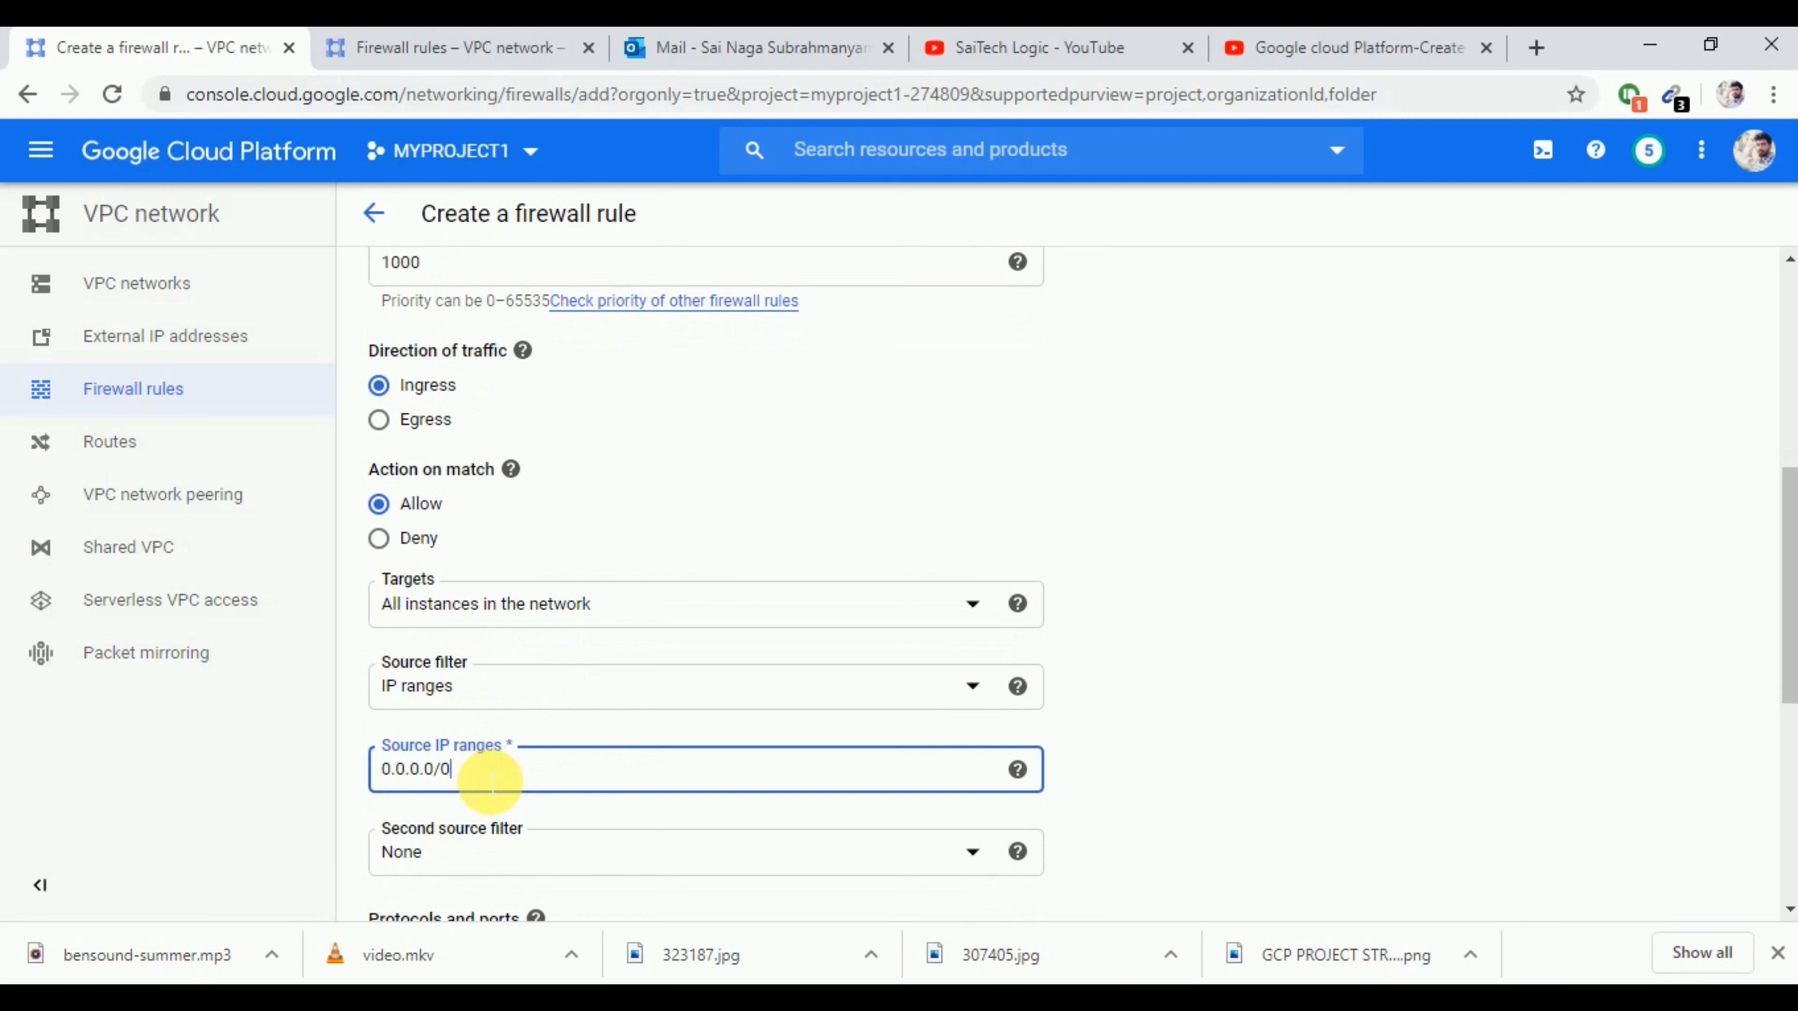
scroll(491, 779, "down", 5)
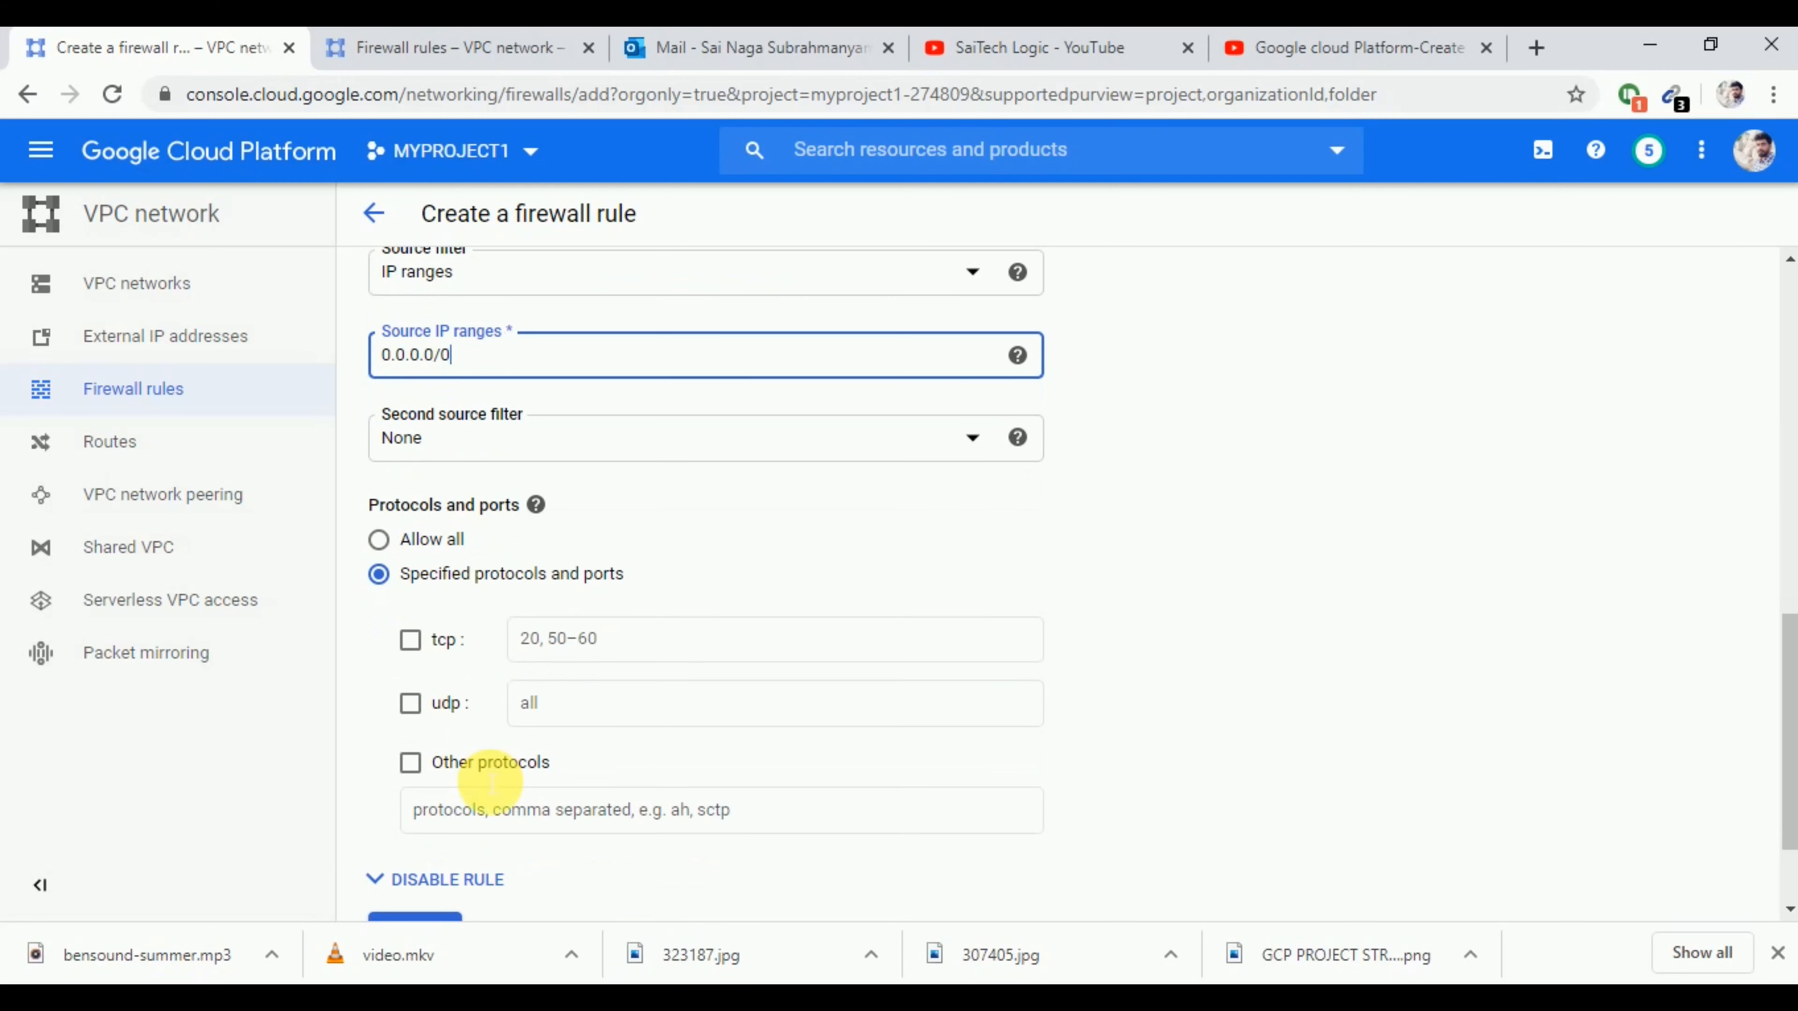
left_click(405, 544)
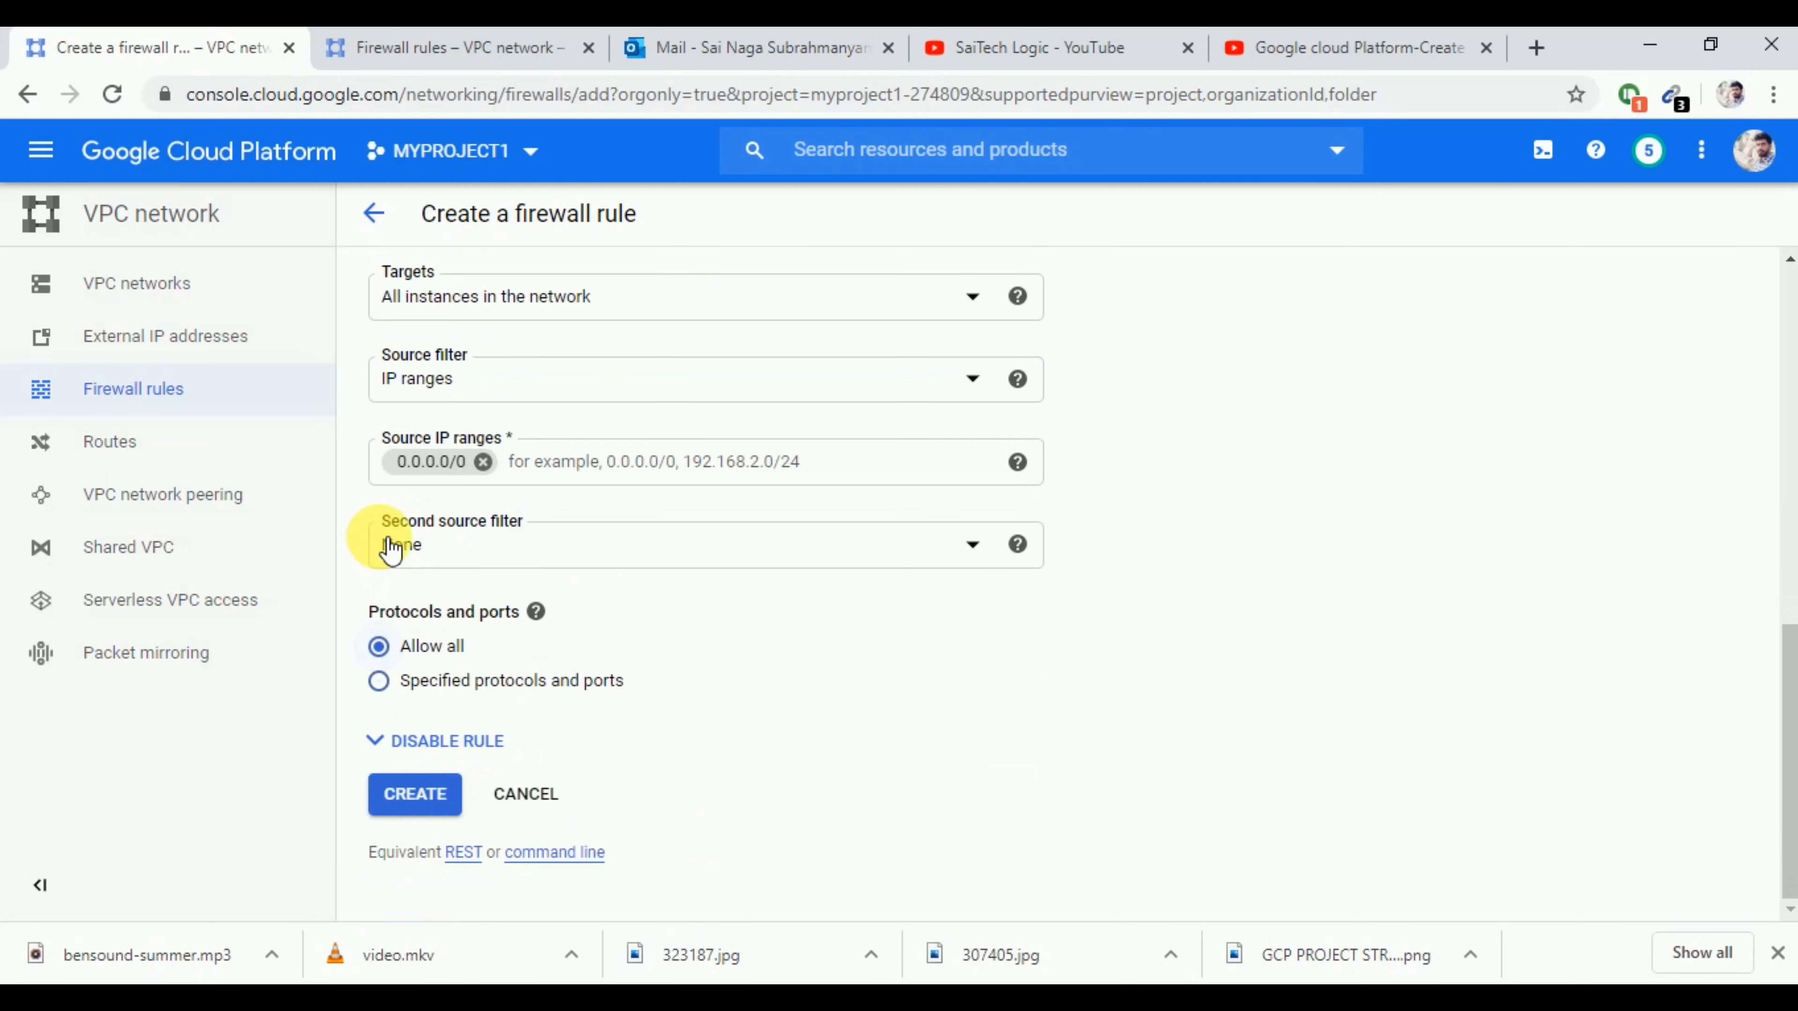
left_click(425, 793)
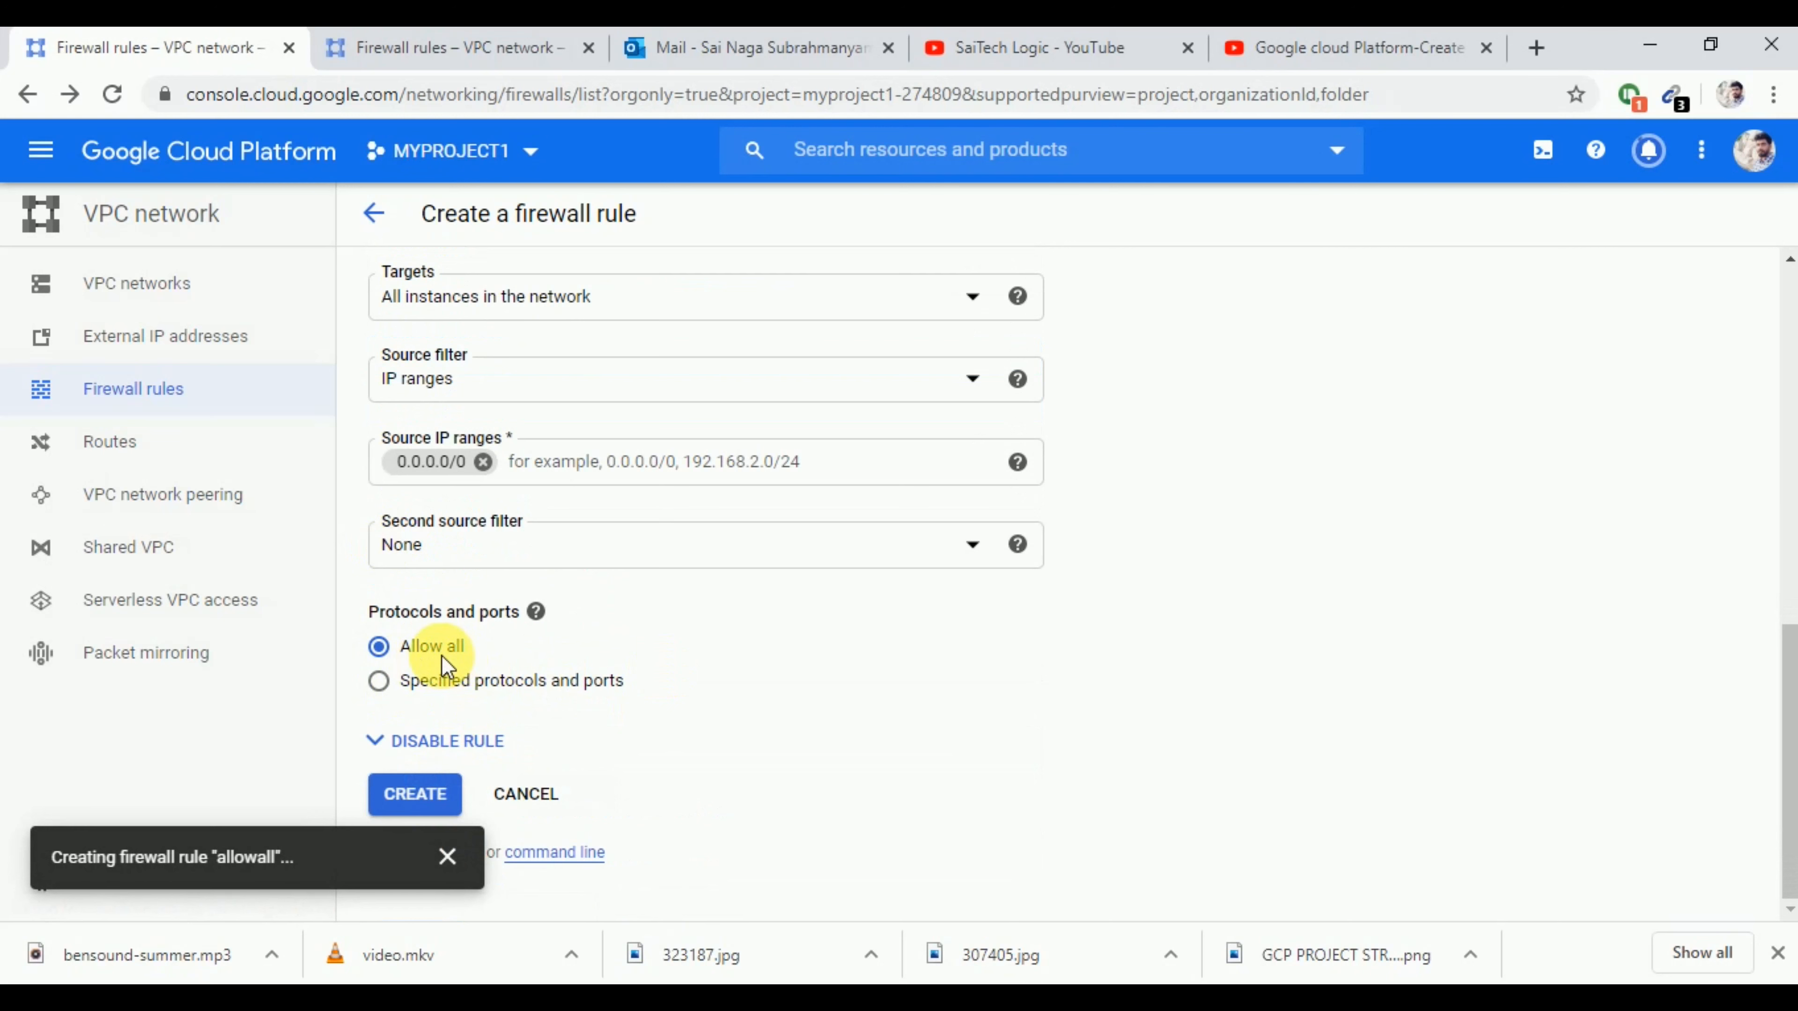
left_click(458, 43)
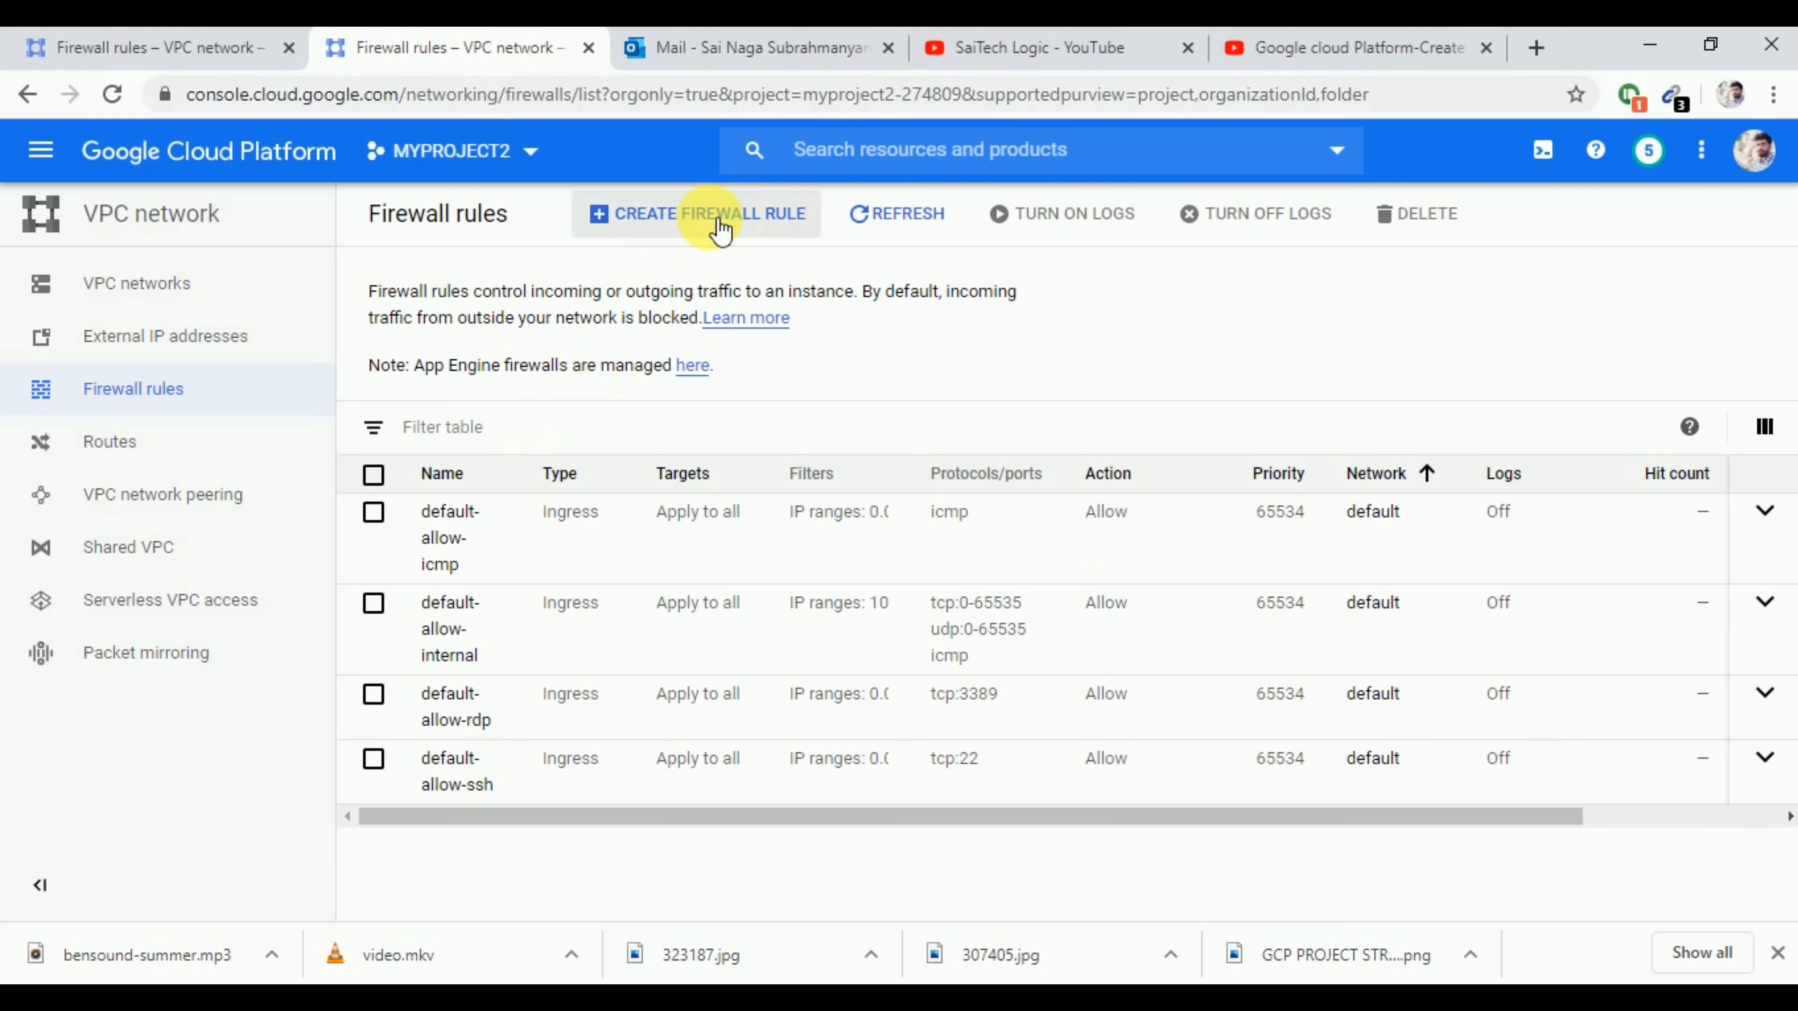
Step: Start a MYPROJECT2 firewall rule named allowall on the vpc-lowa network
left_click(720, 228)
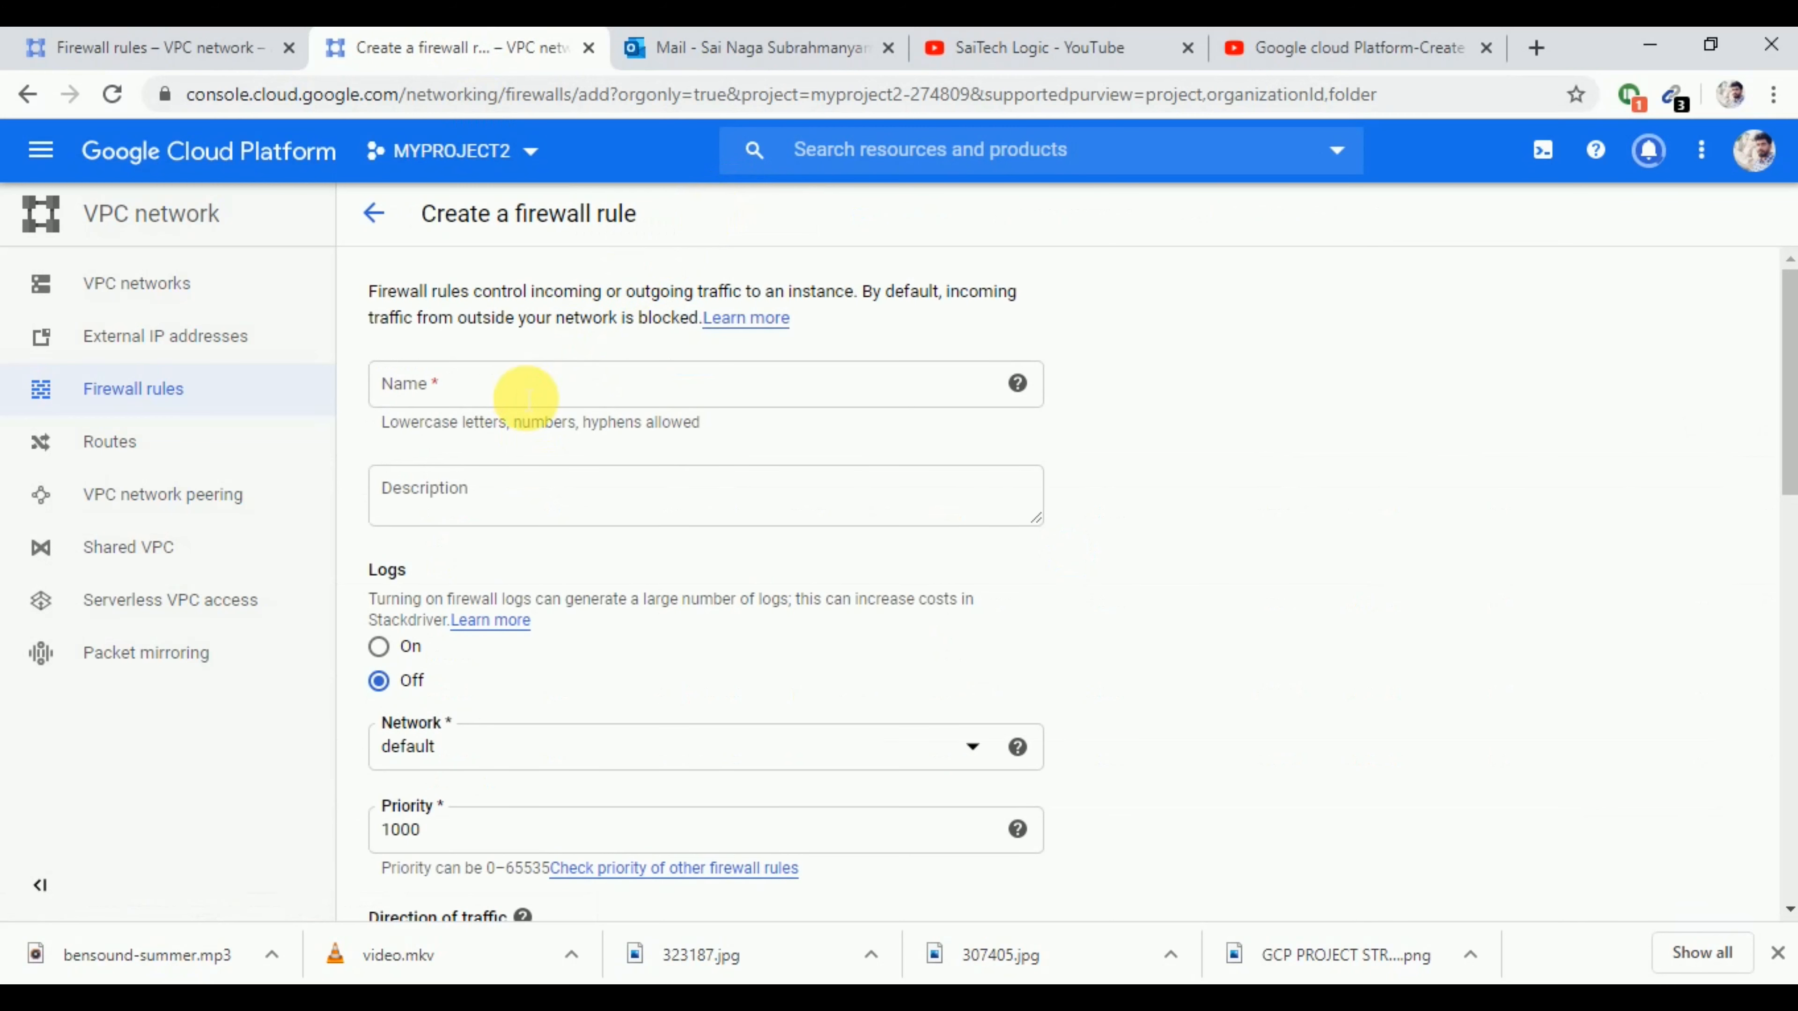
left_click(527, 399)
type("allowall")
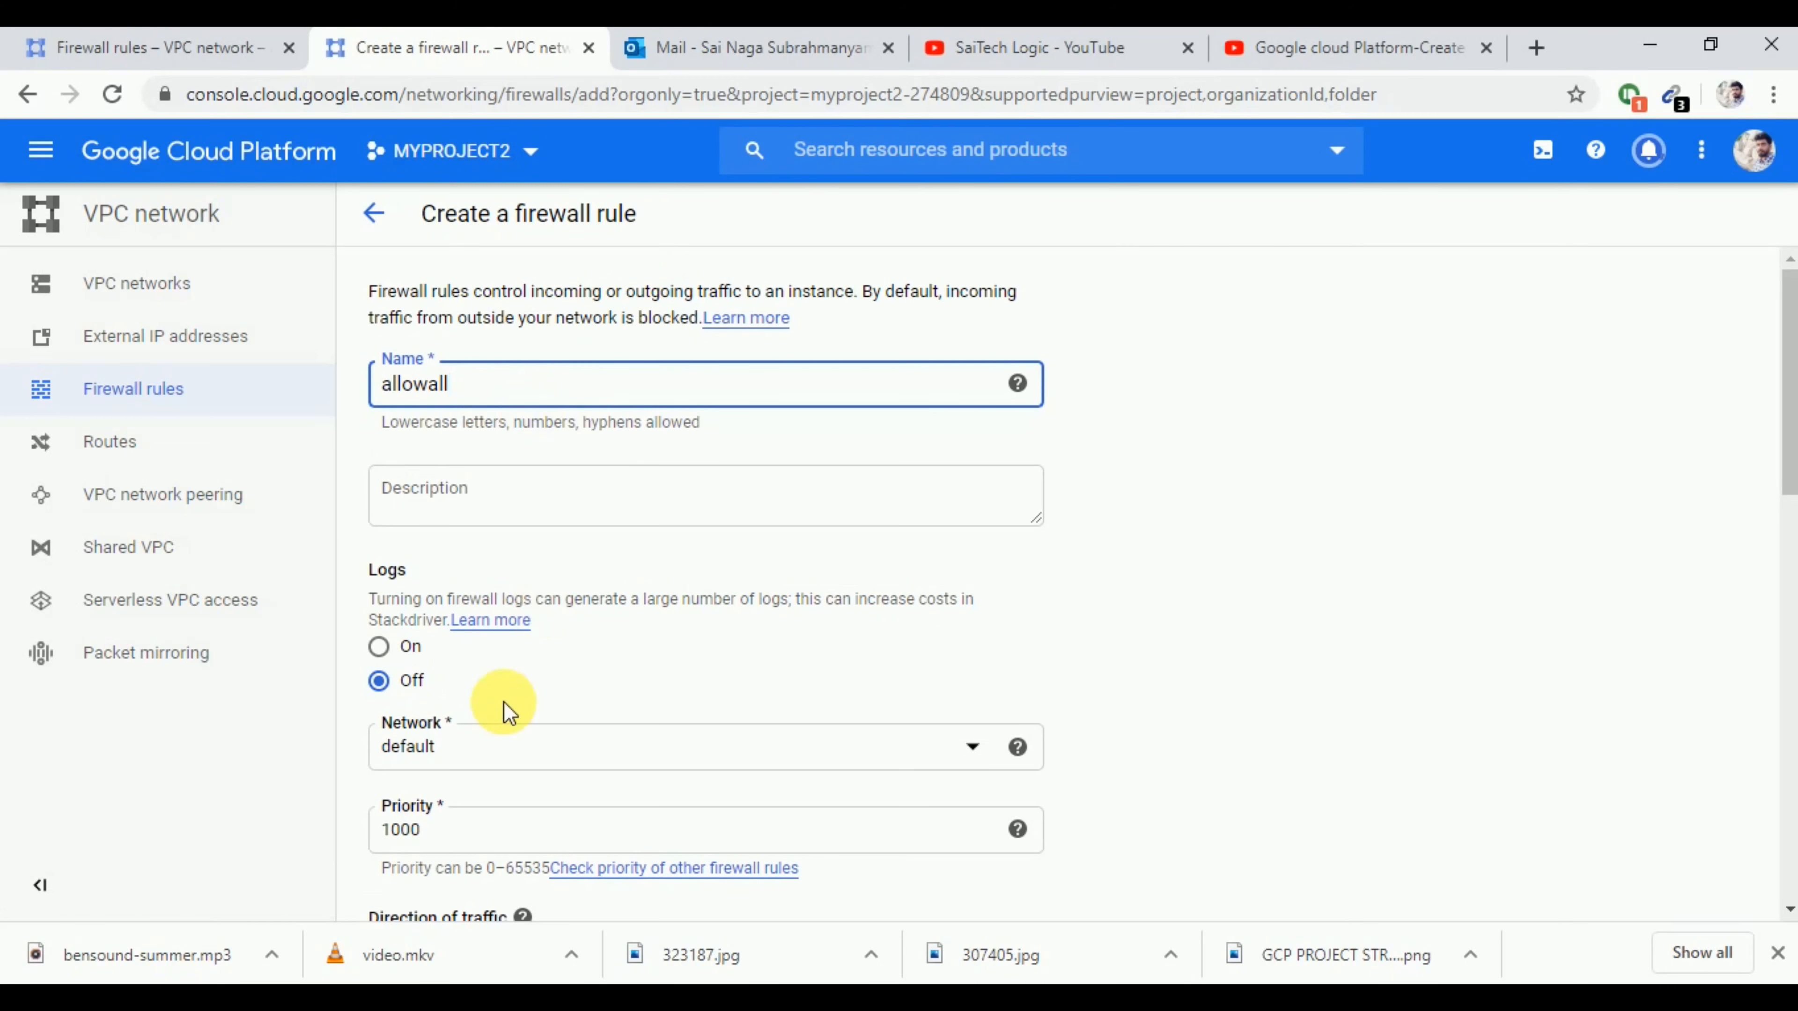
scroll(508, 711, "down", 3)
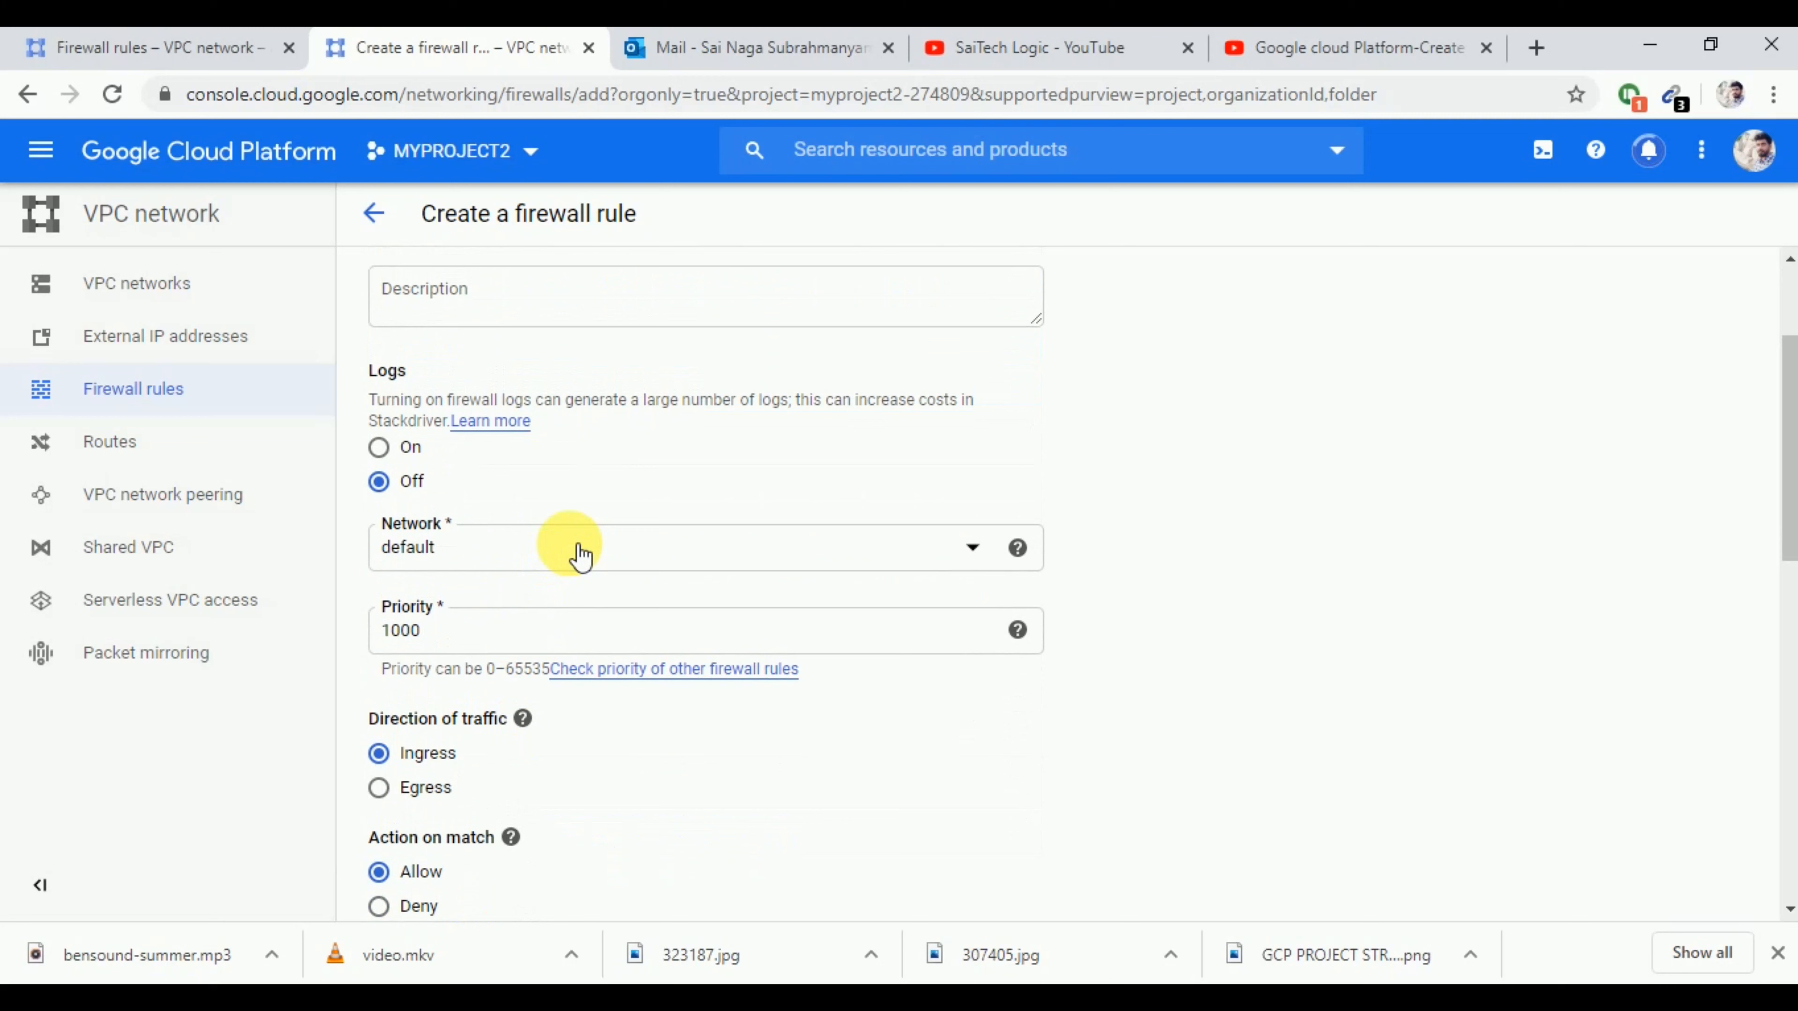
left_click(575, 555)
left_click(444, 693)
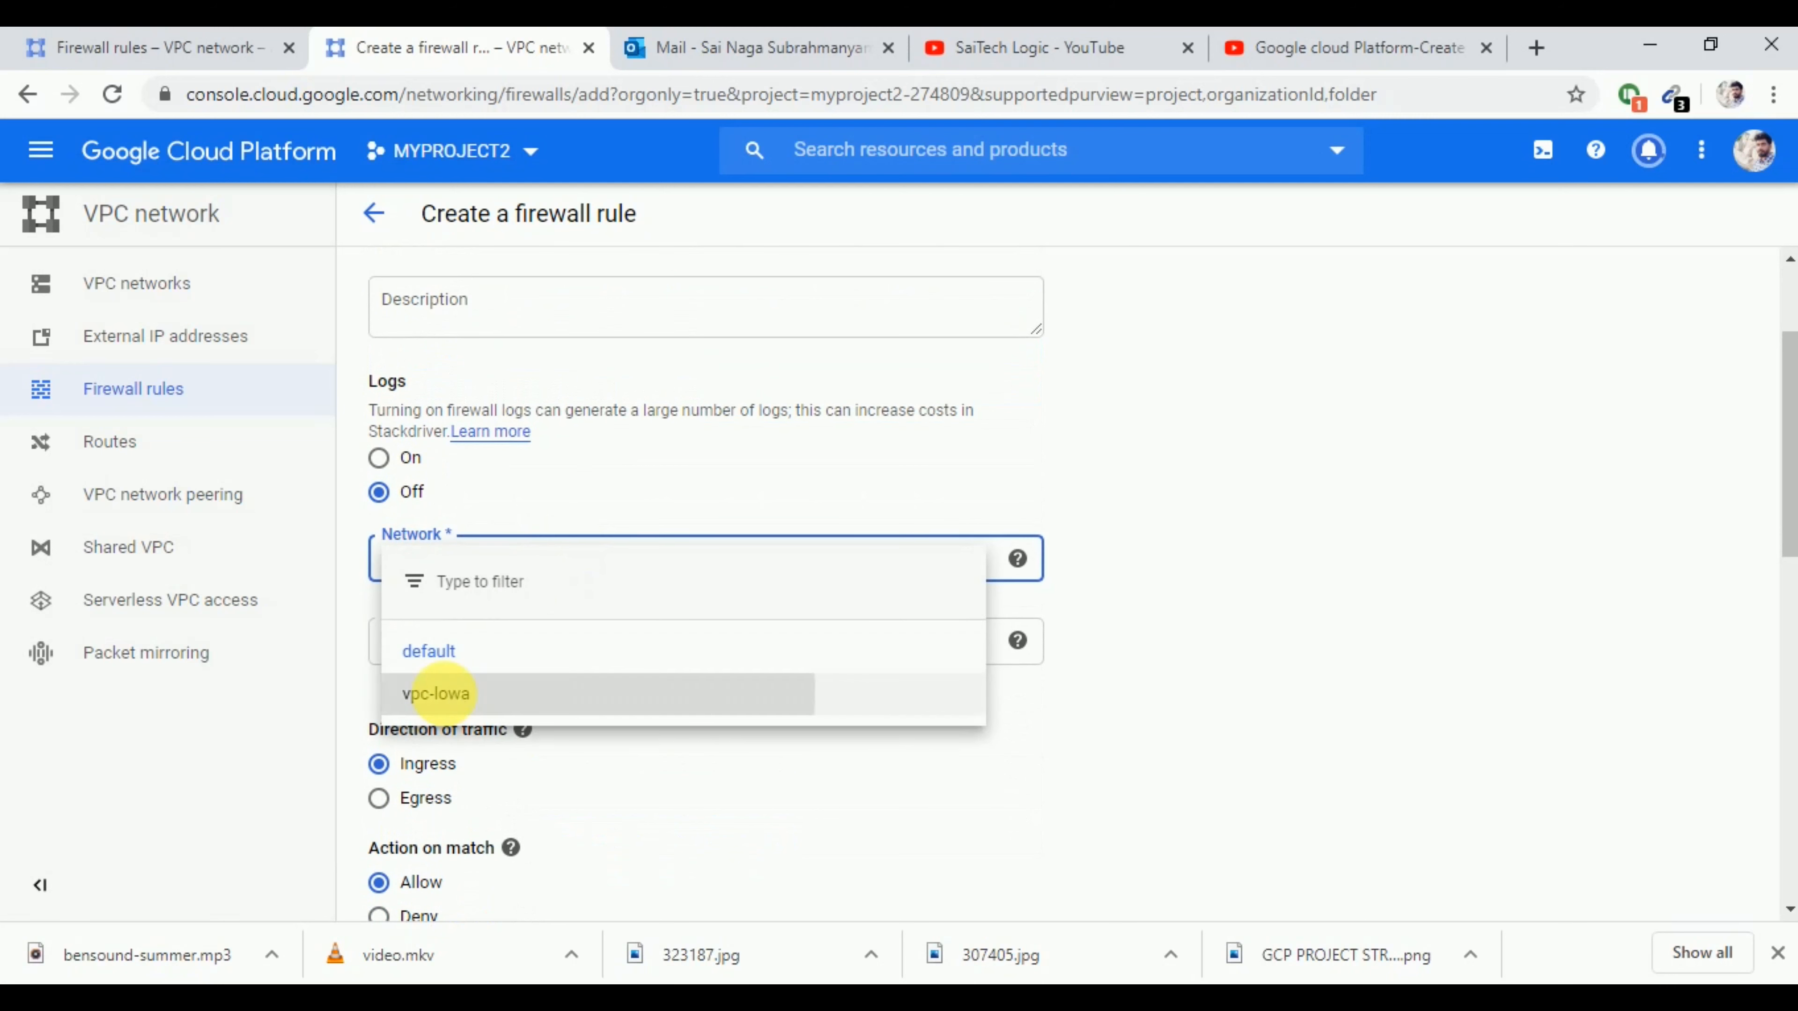
scroll(489, 711, "down", 4)
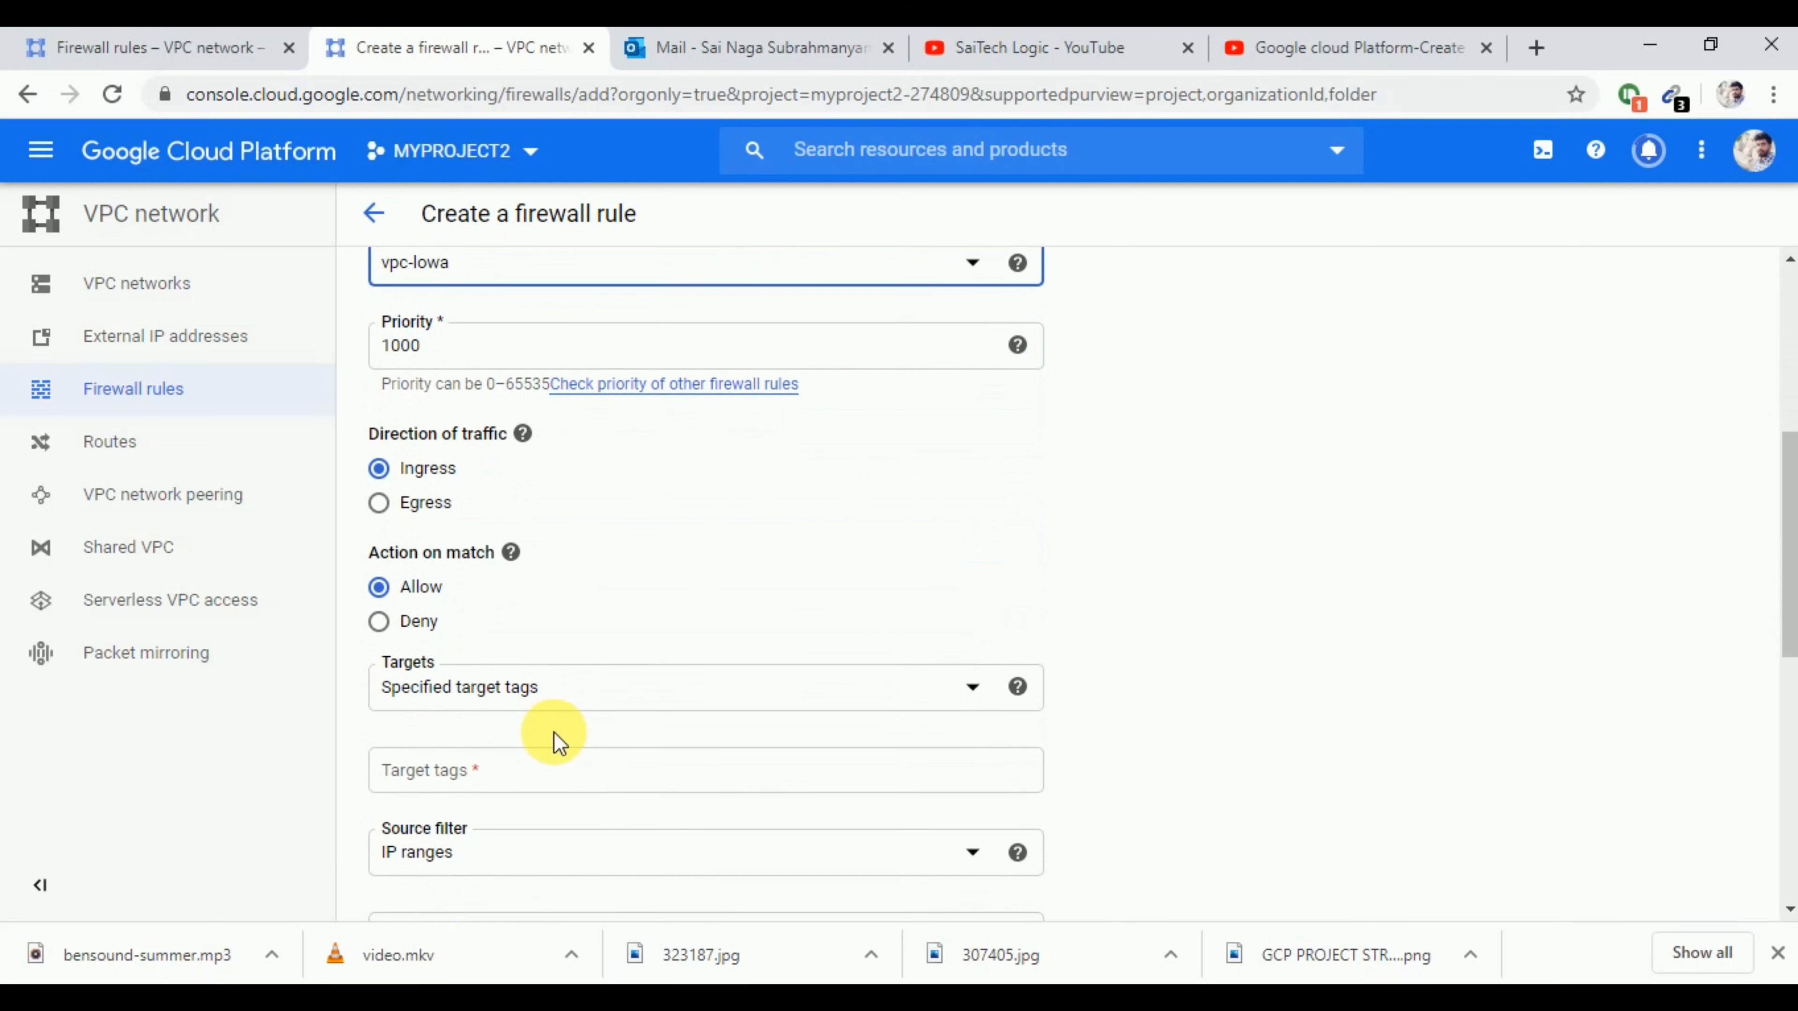
Step: Target all instances, allow all traffic from 0.0.0.0/0, and create the rule
left_click(588, 686)
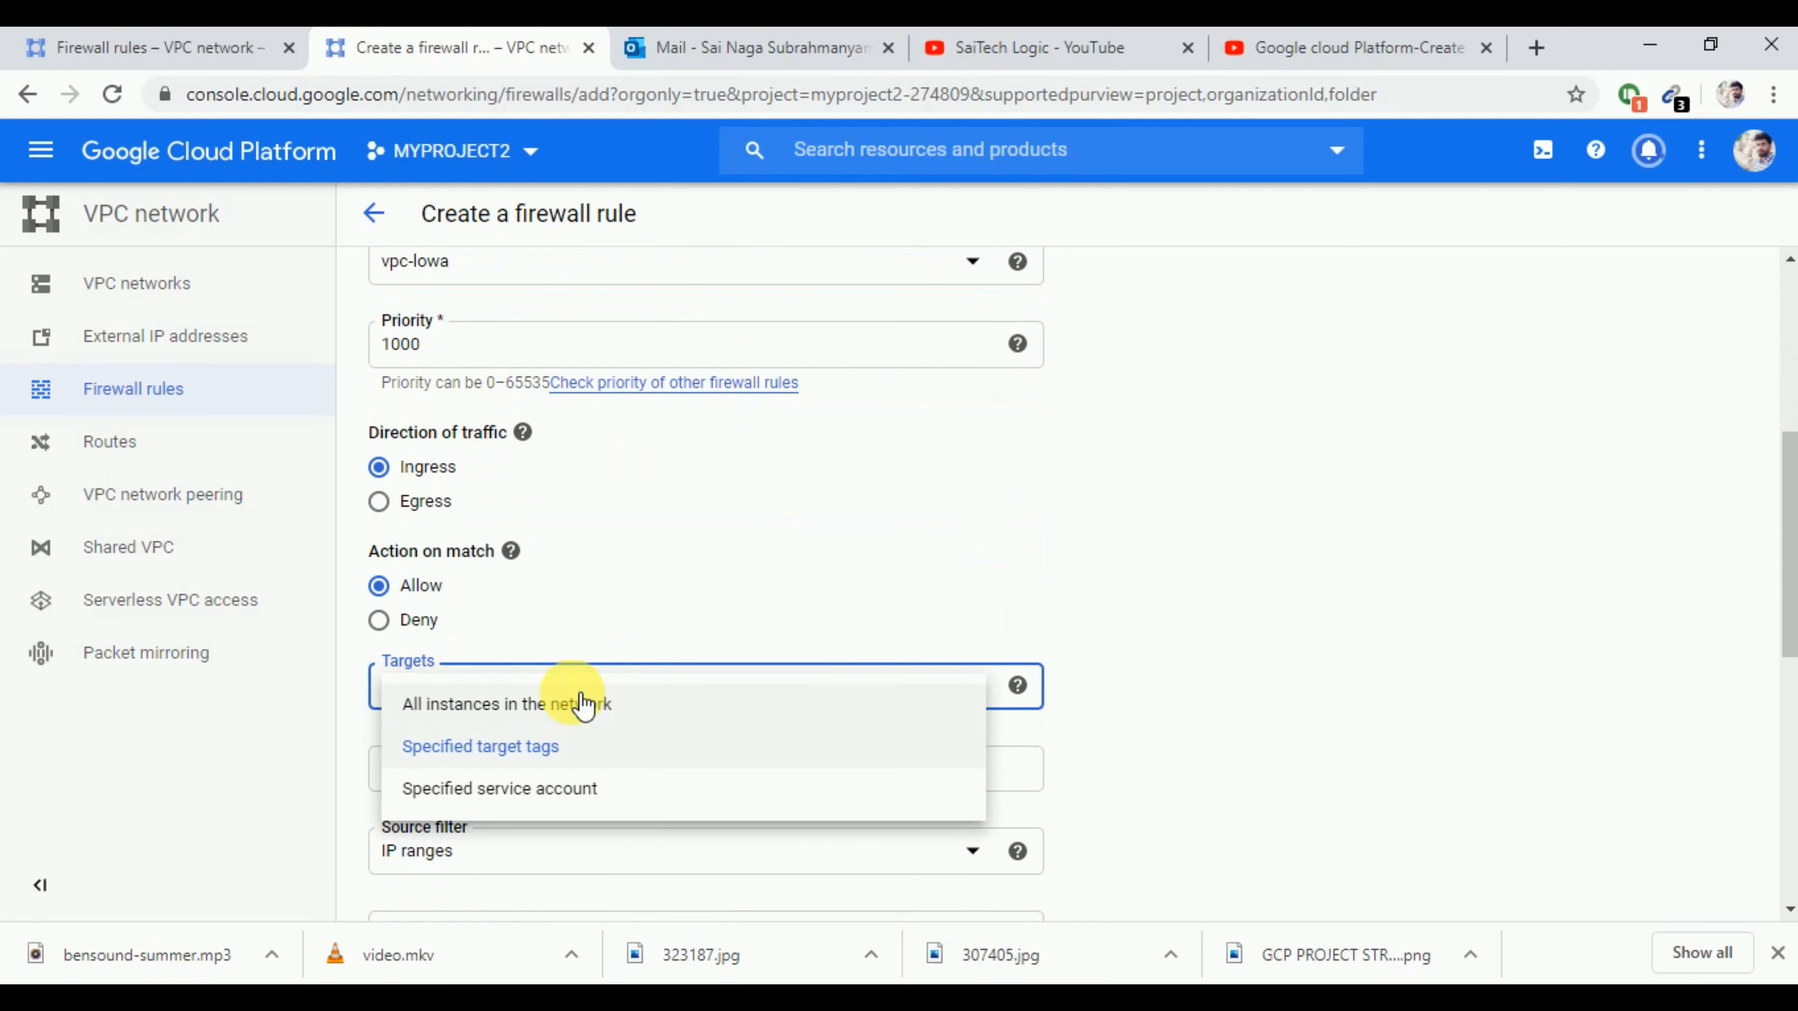
left_click(570, 708)
scroll(570, 714, "down", 5)
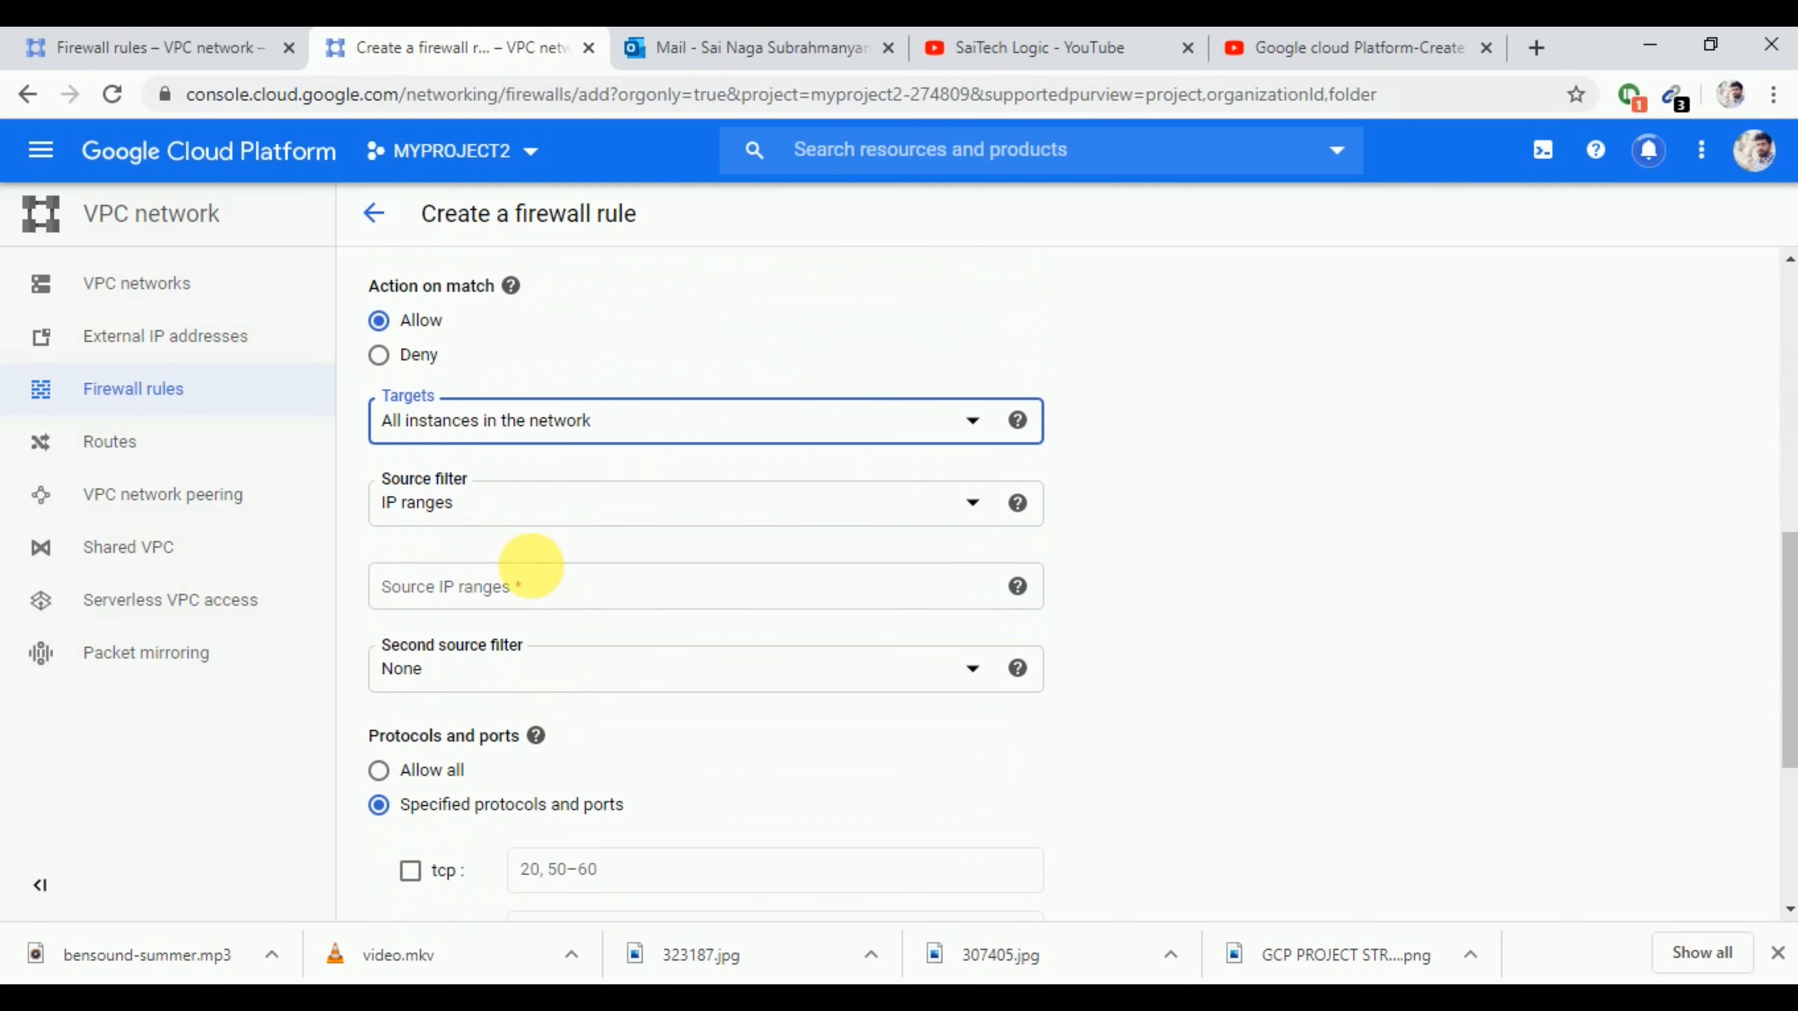
left_click(531, 606)
left_click(584, 509)
left_click(589, 504)
type("0.0.0.0")
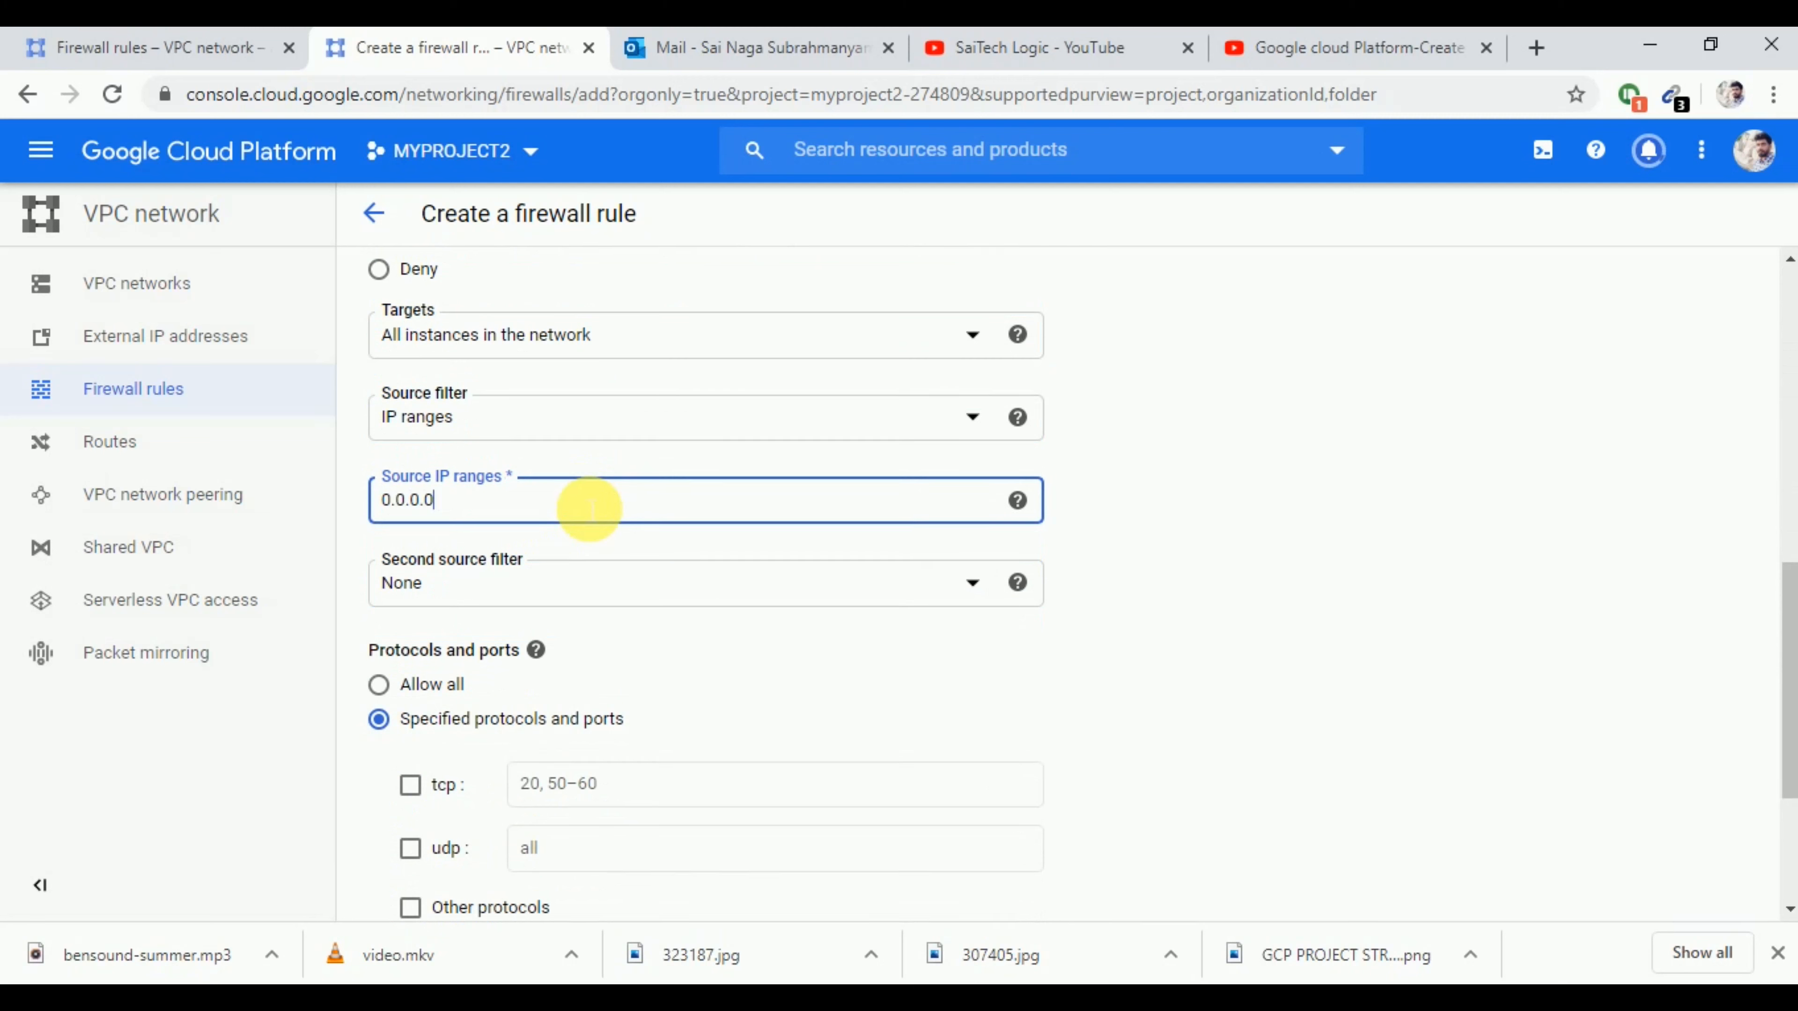
scroll(586, 510, "down", 3)
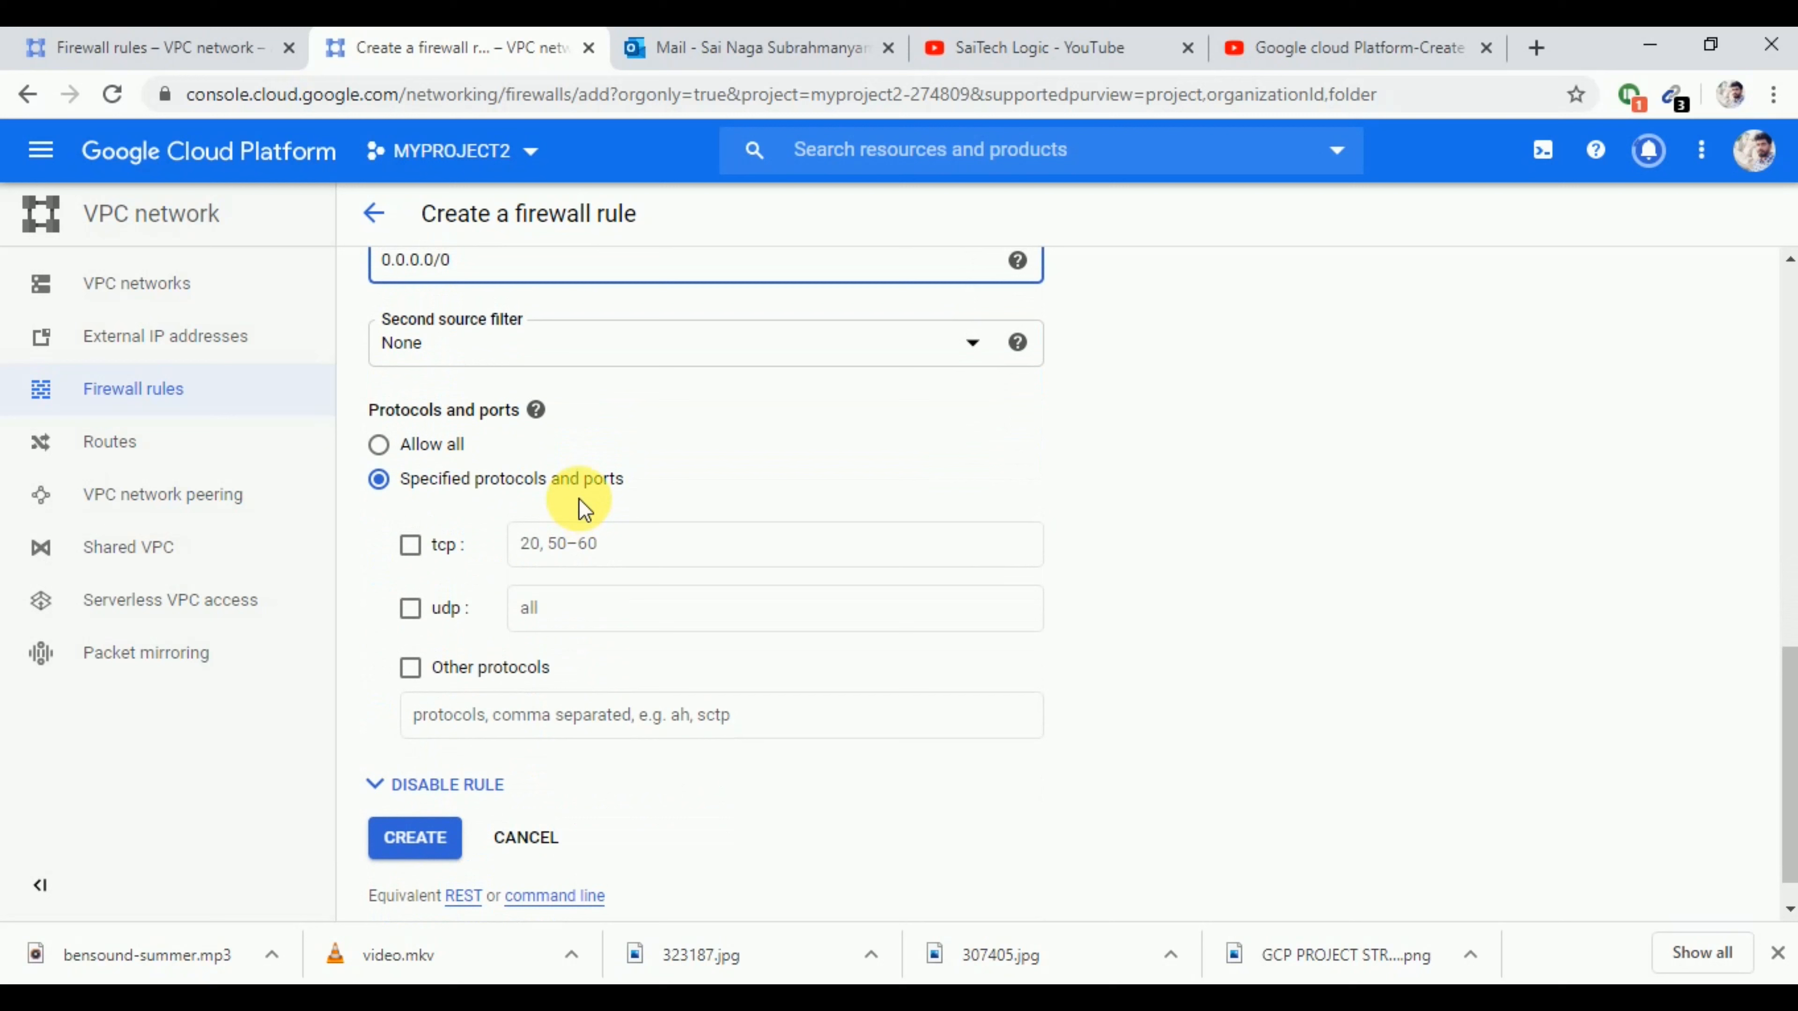
scroll(495, 514, "up", 2)
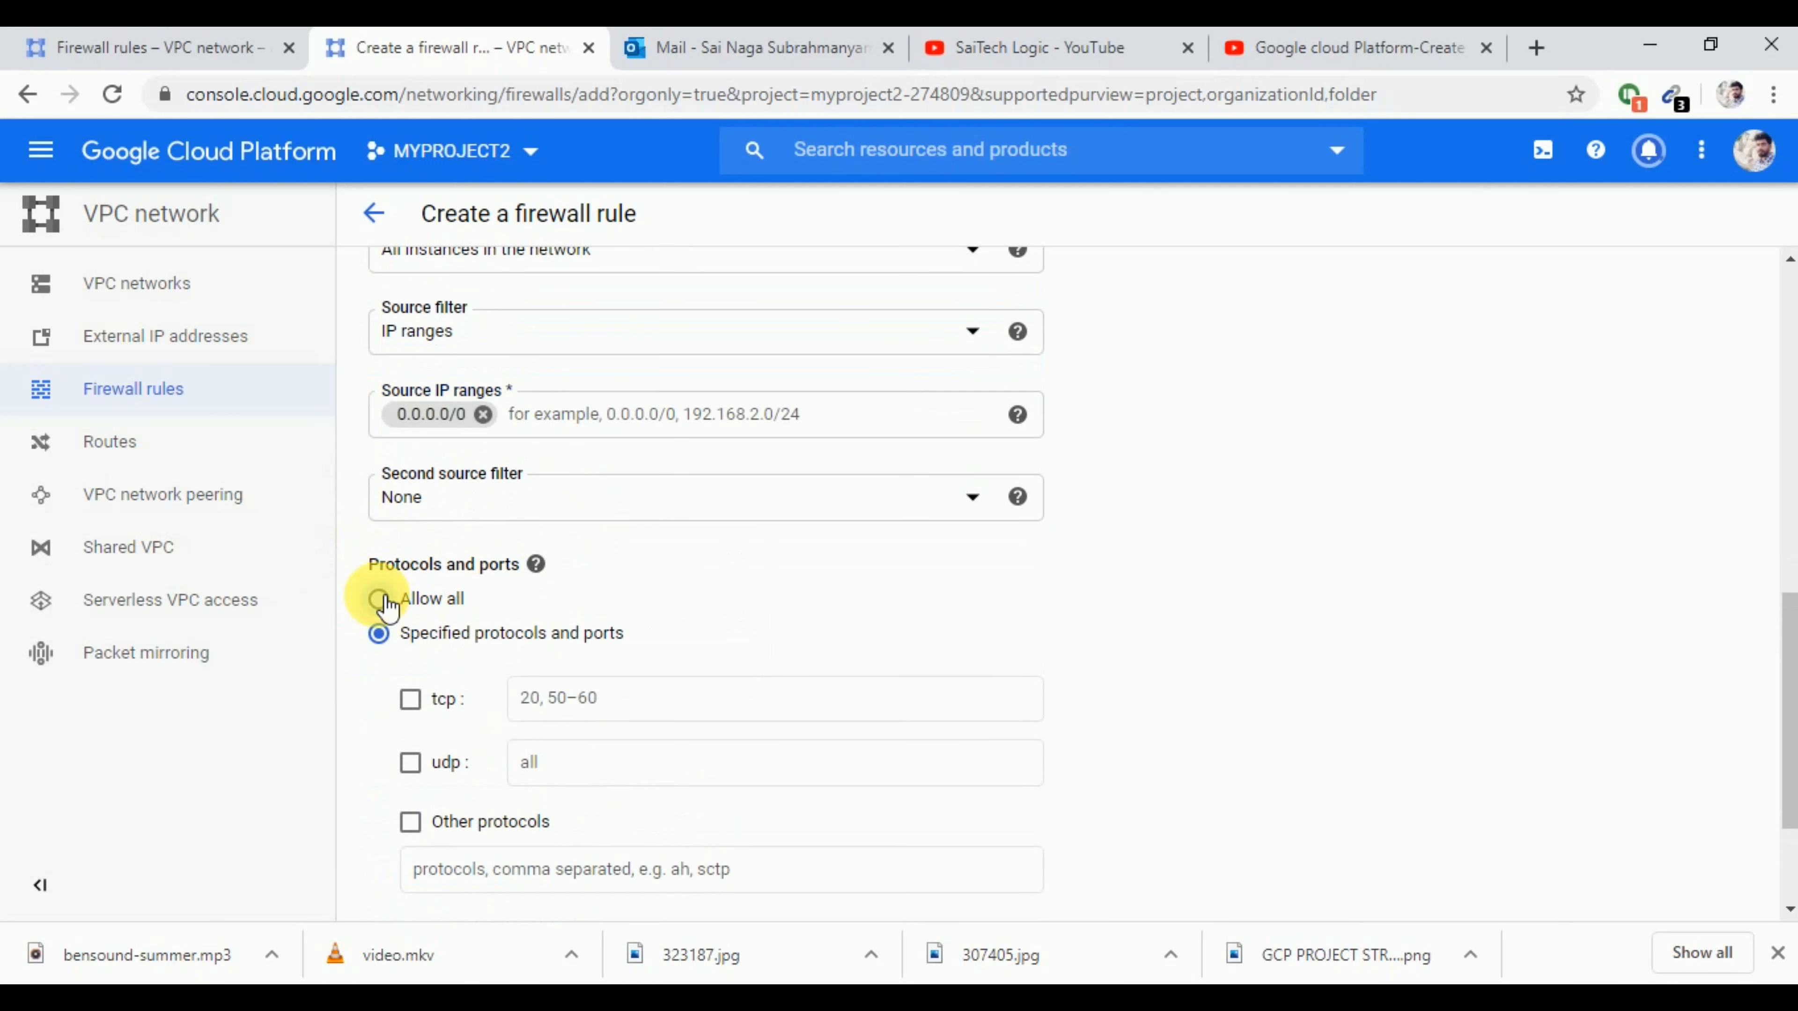
left_click(386, 602)
left_click(411, 800)
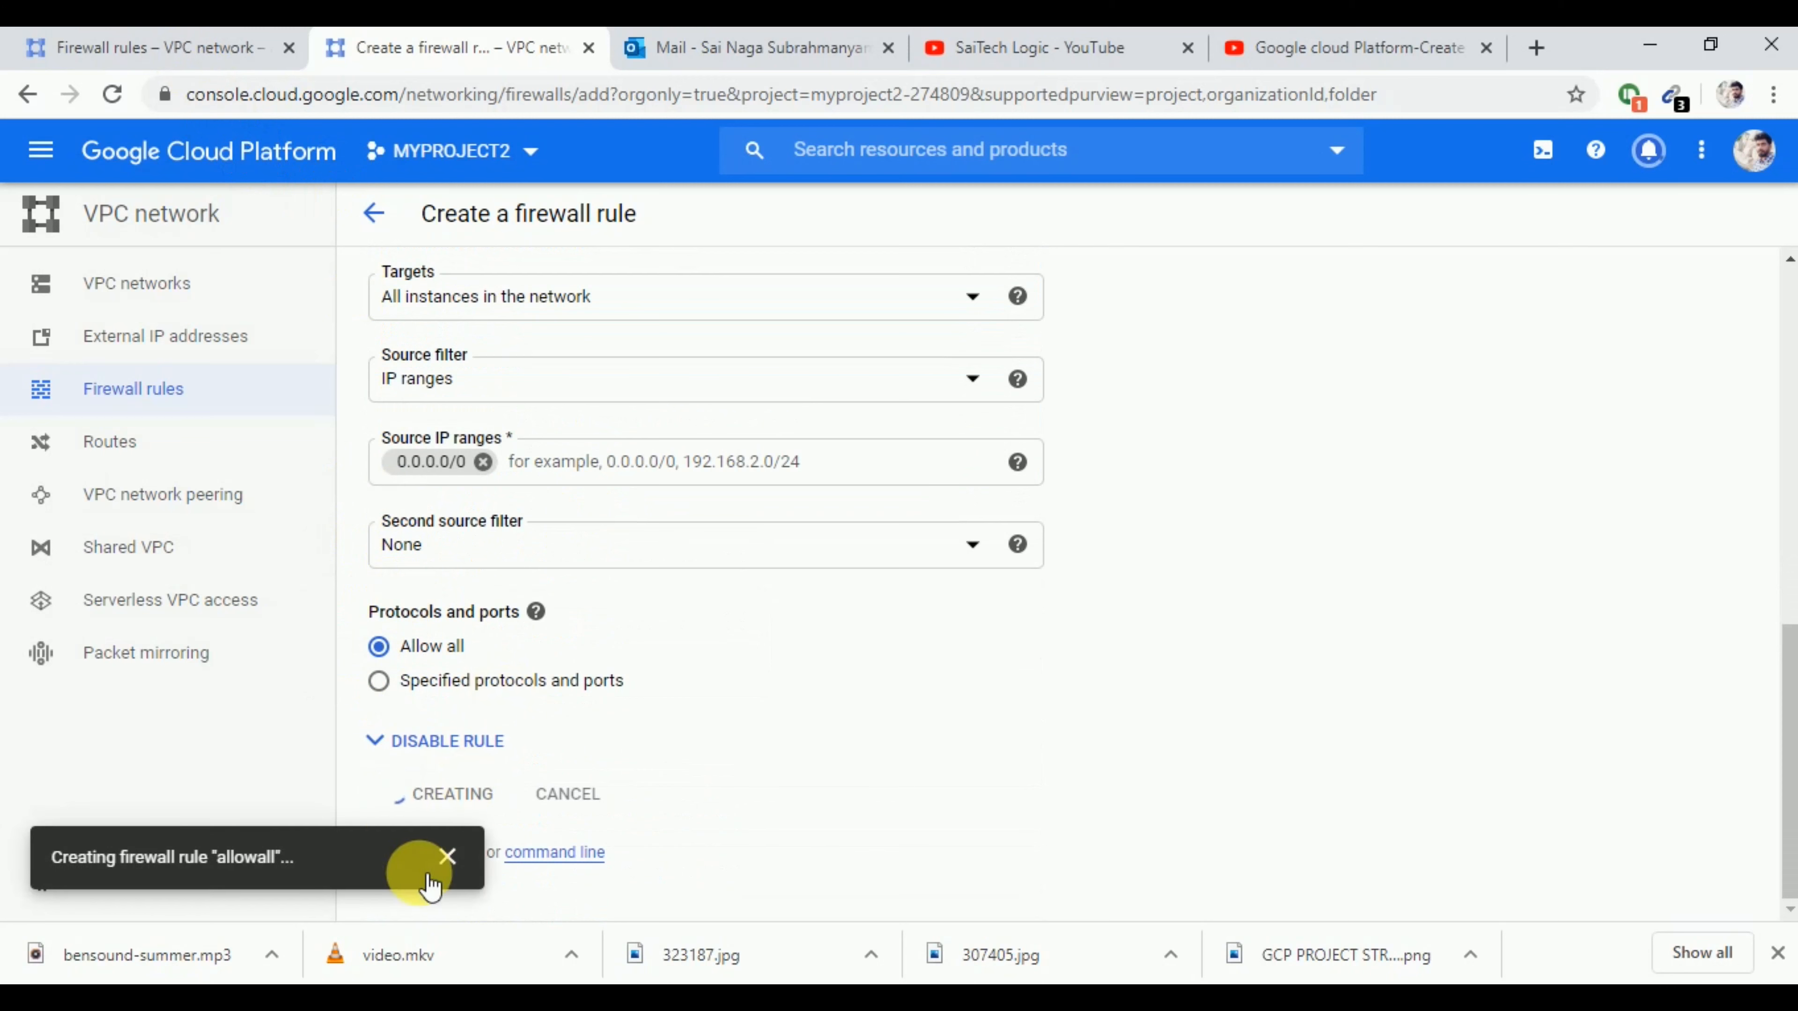
left_click(131, 47)
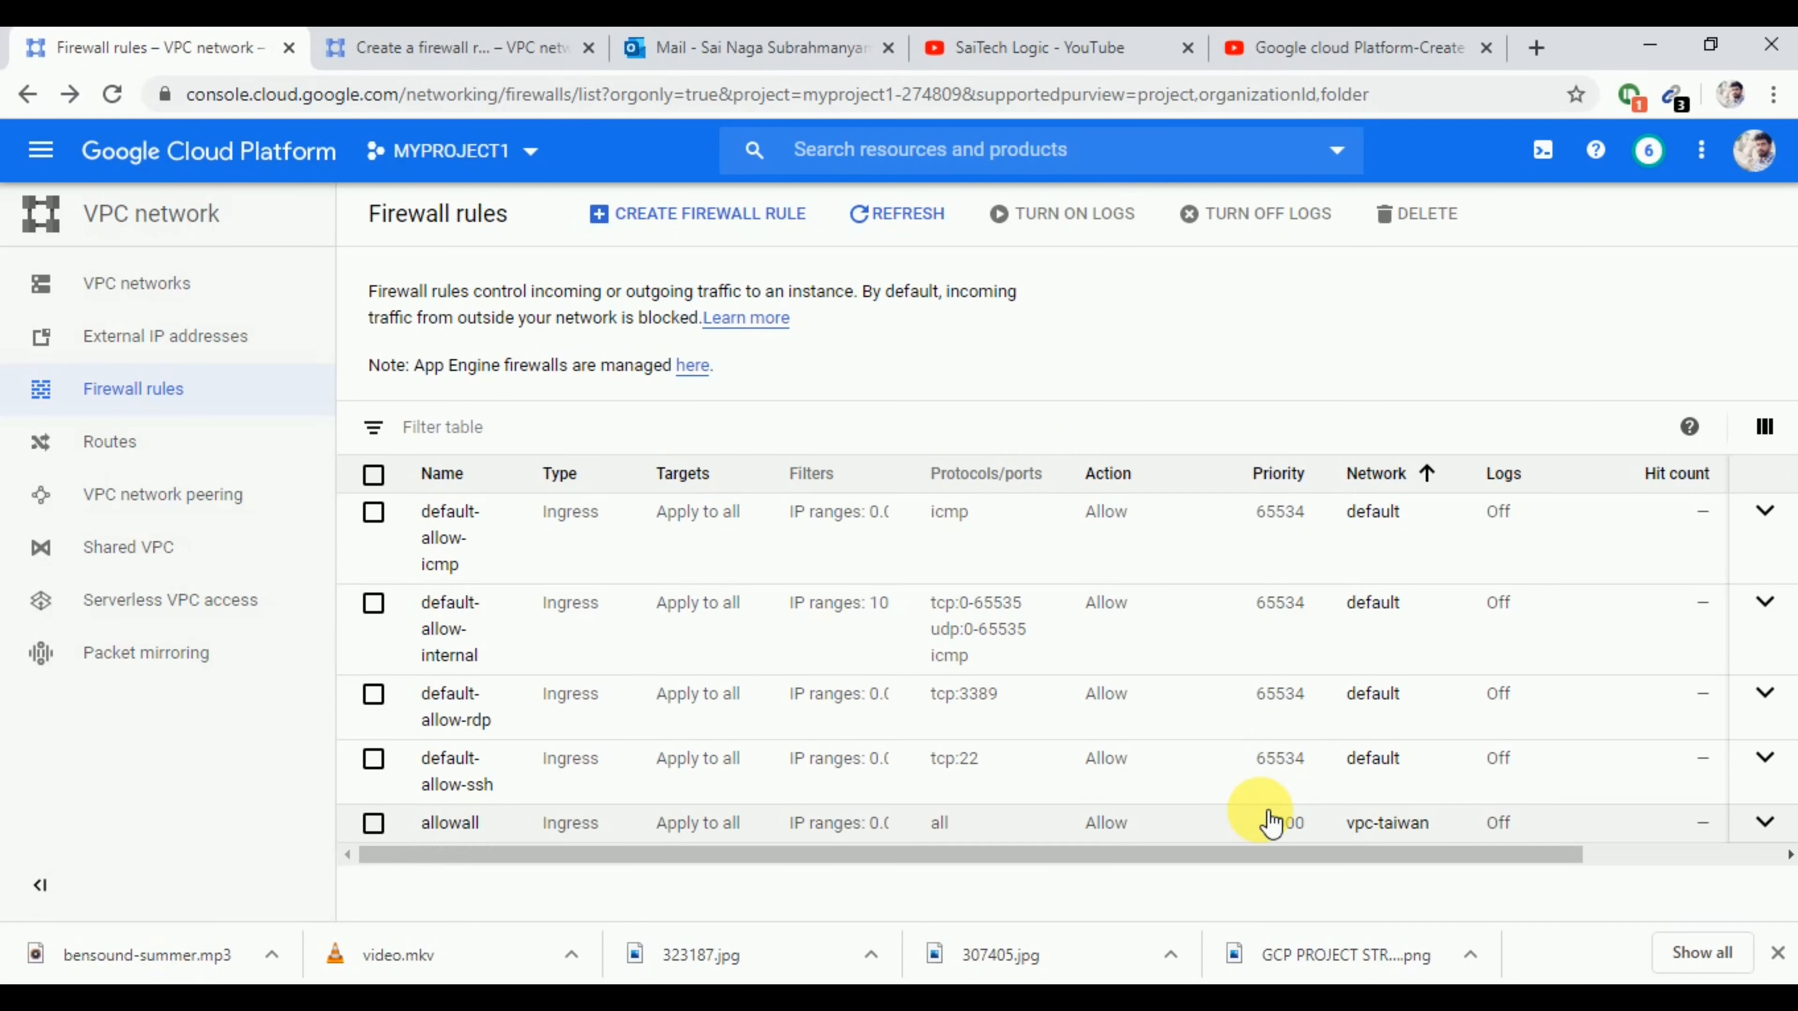
Step: Review the PowerPoint steps slide, hide it, and bring up the console navigation menu
mouse_move(1133, 997)
left_click(1134, 931)
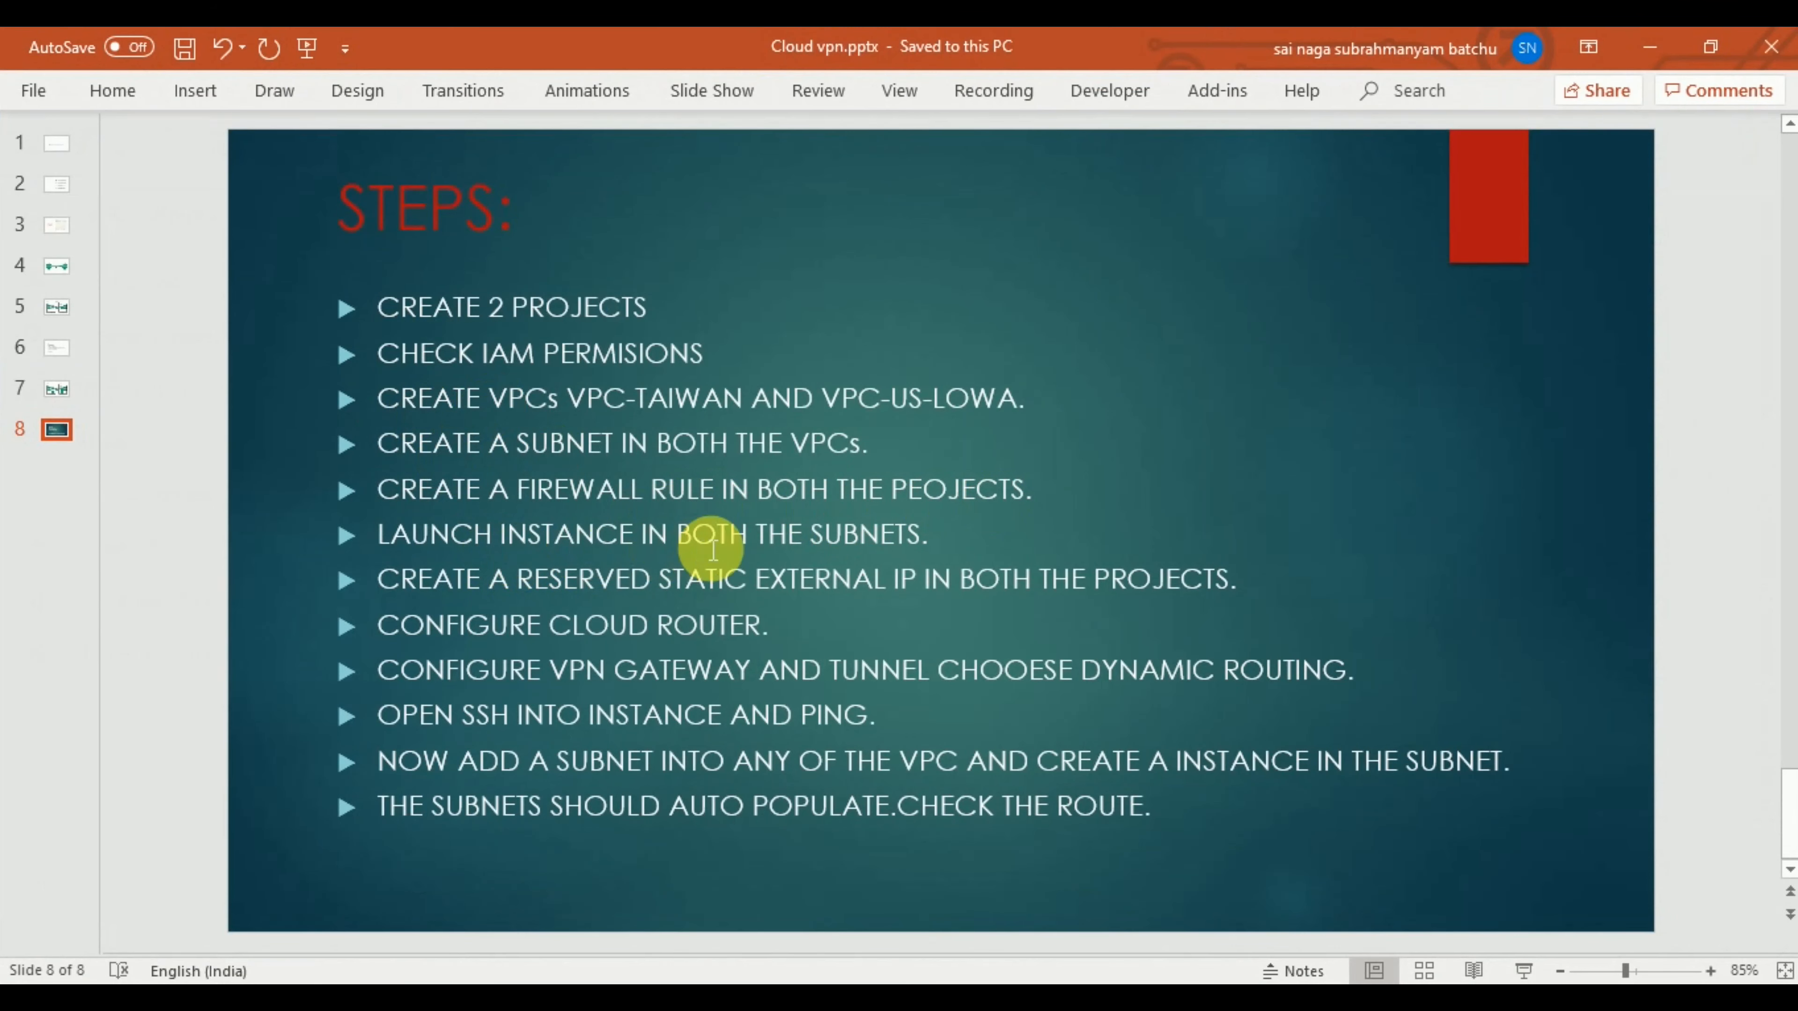
left_click(1640, 68)
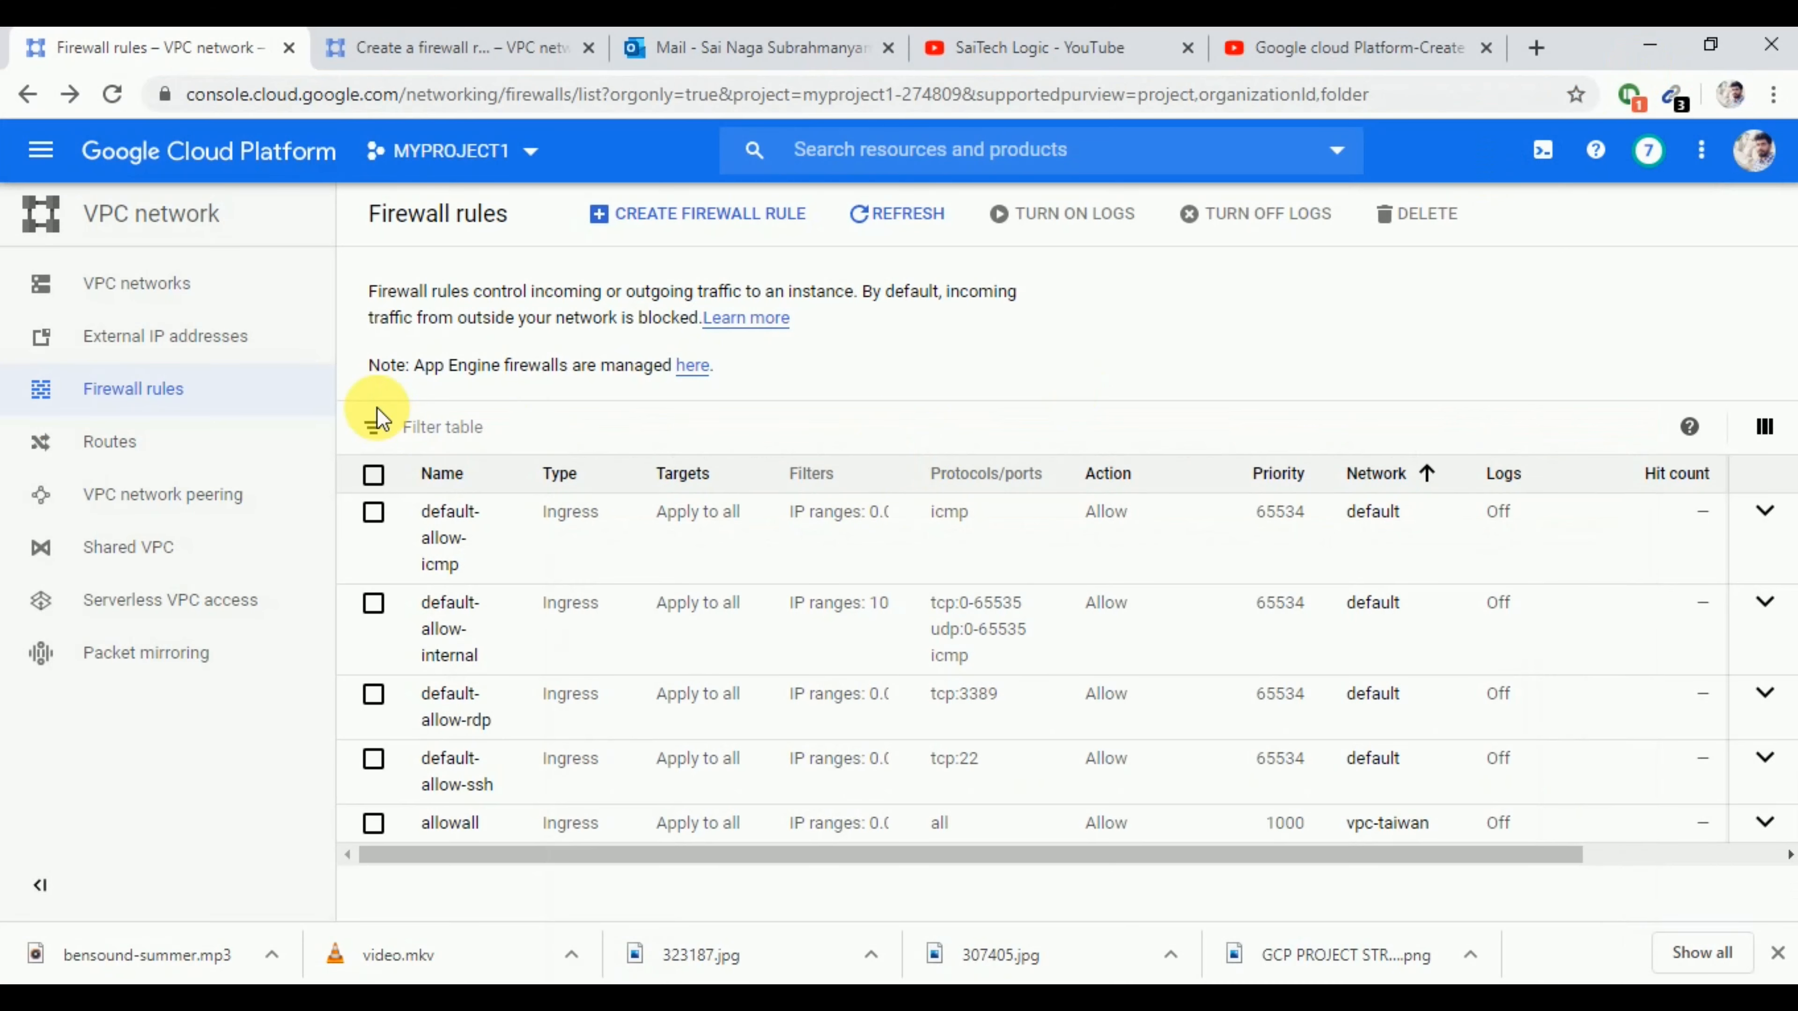
left_click(49, 164)
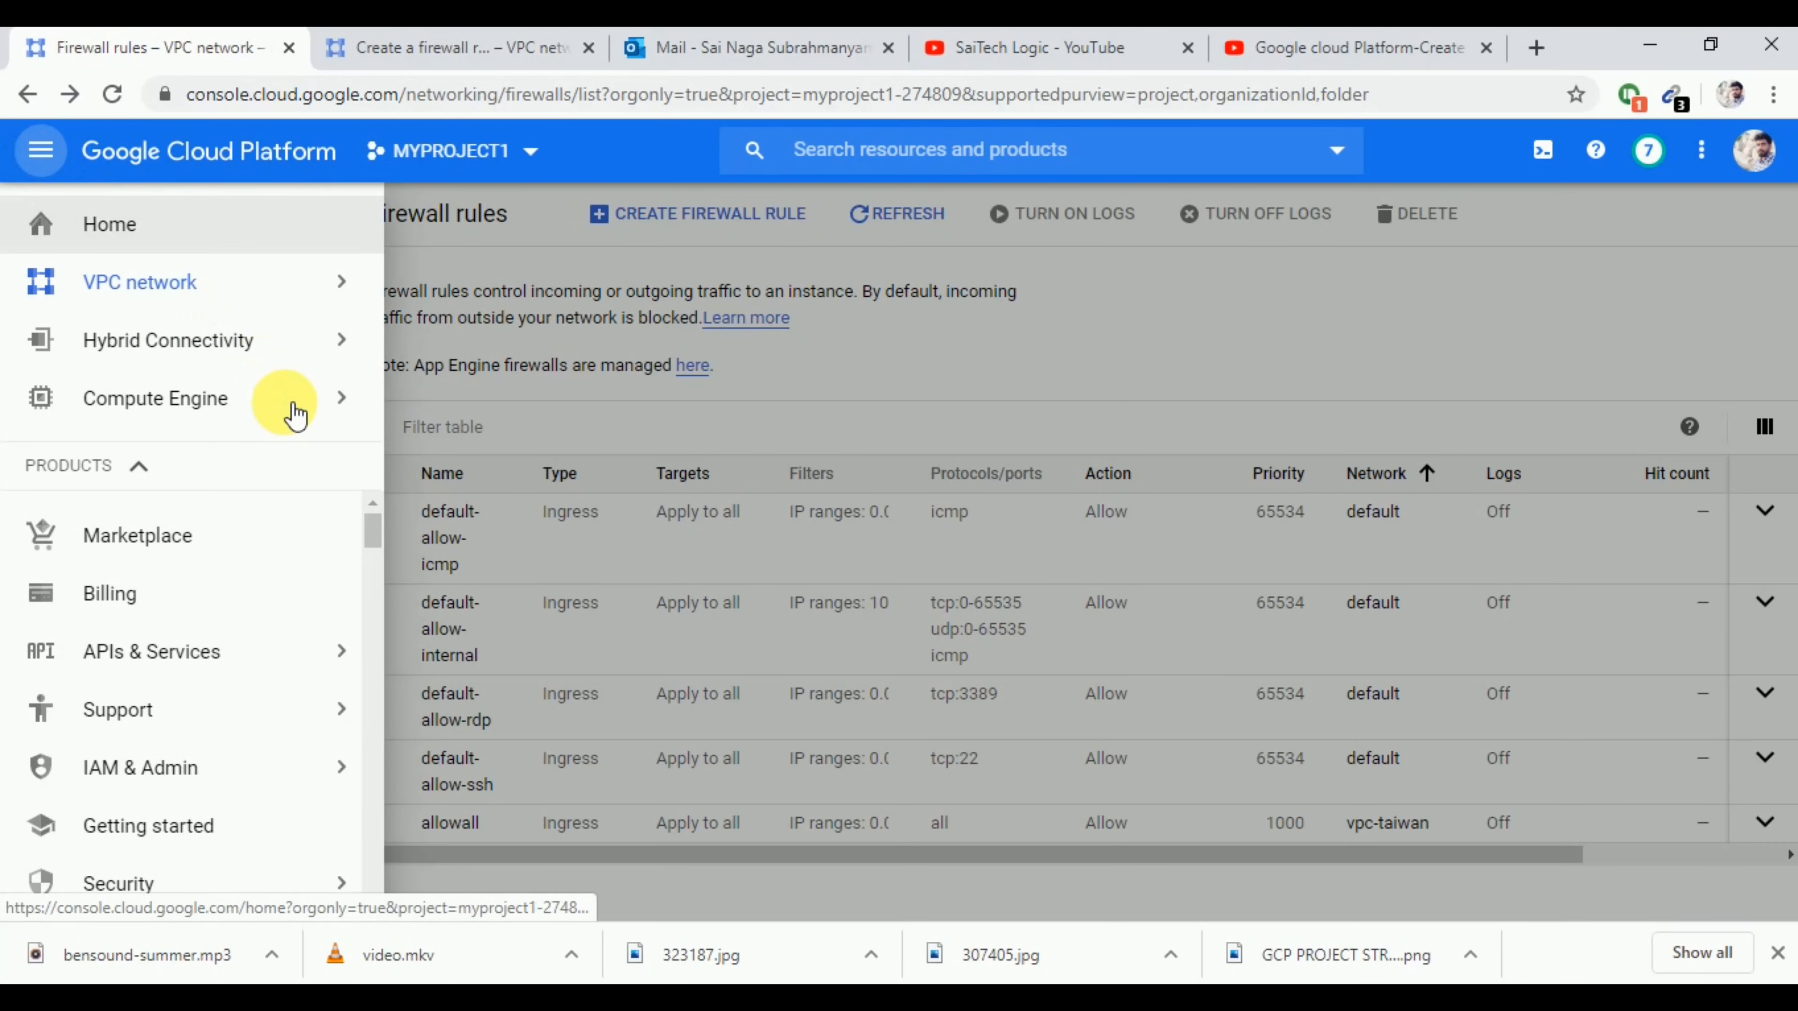
Step: Open MYPROJECT1's Compute Engine VM instances page and show MYPROJECT2's firewall rules
mouse_move(289, 406)
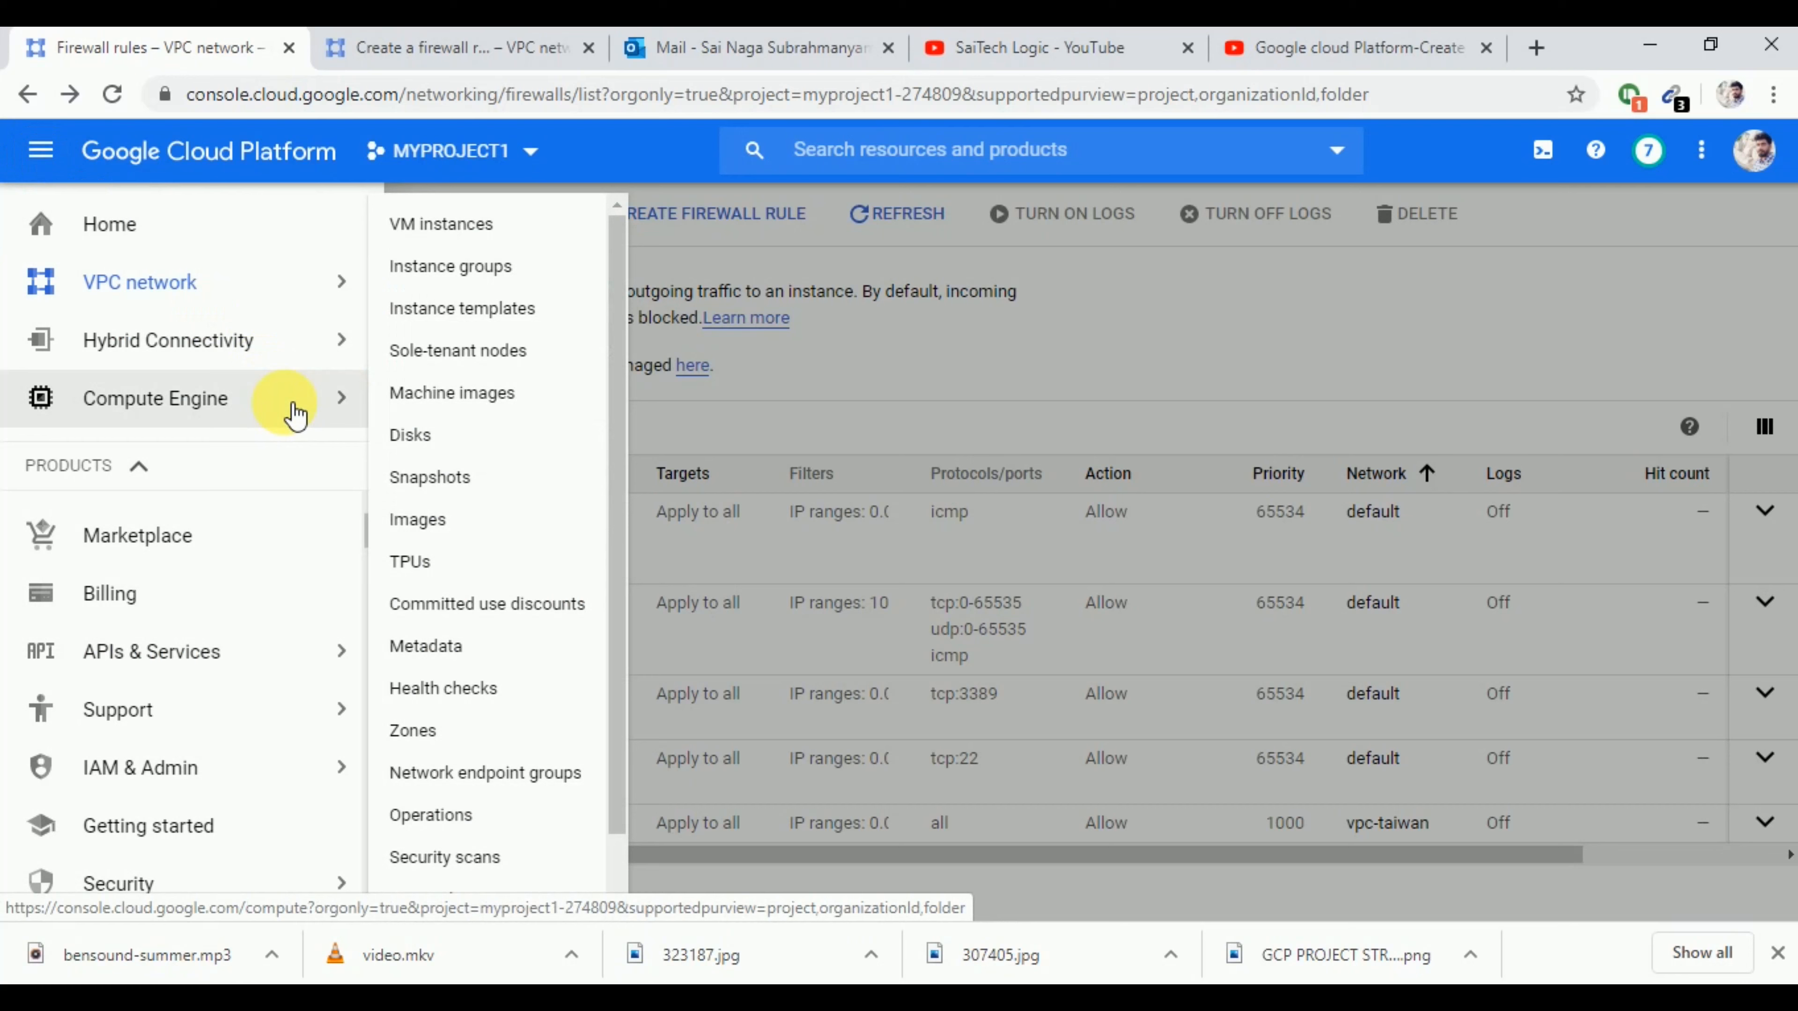
left_click(490, 234)
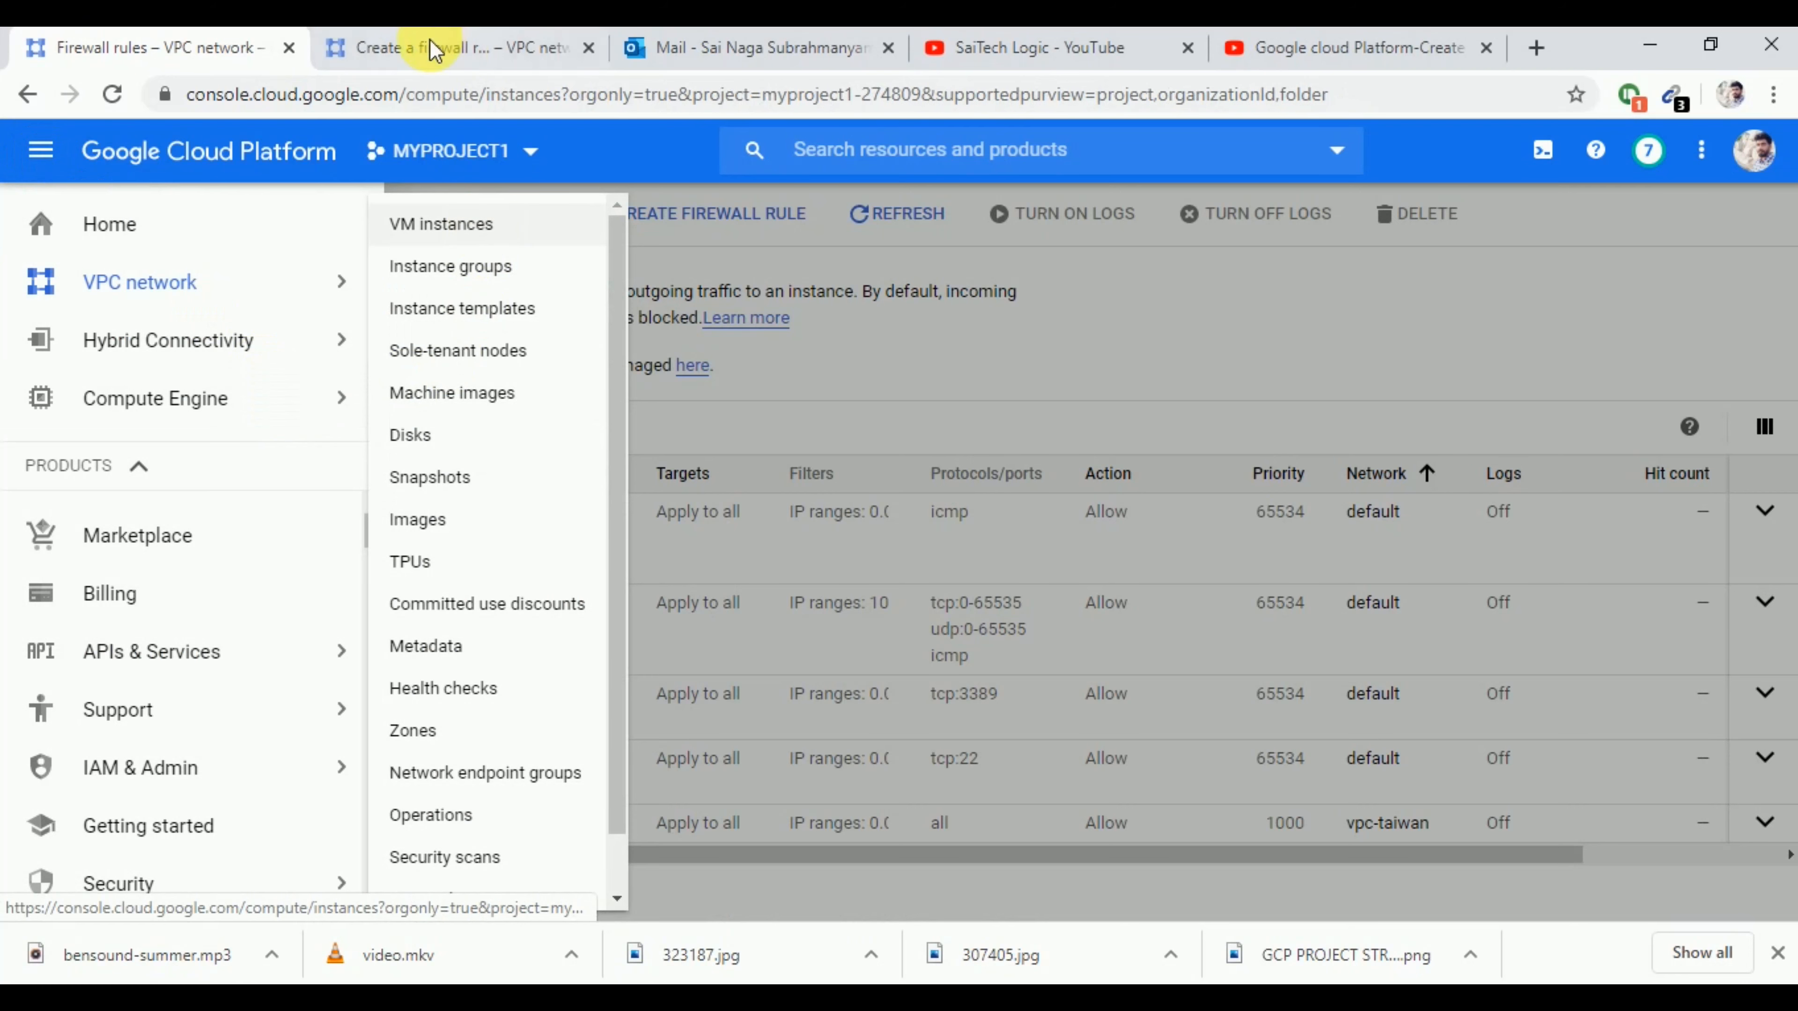
left_click(423, 51)
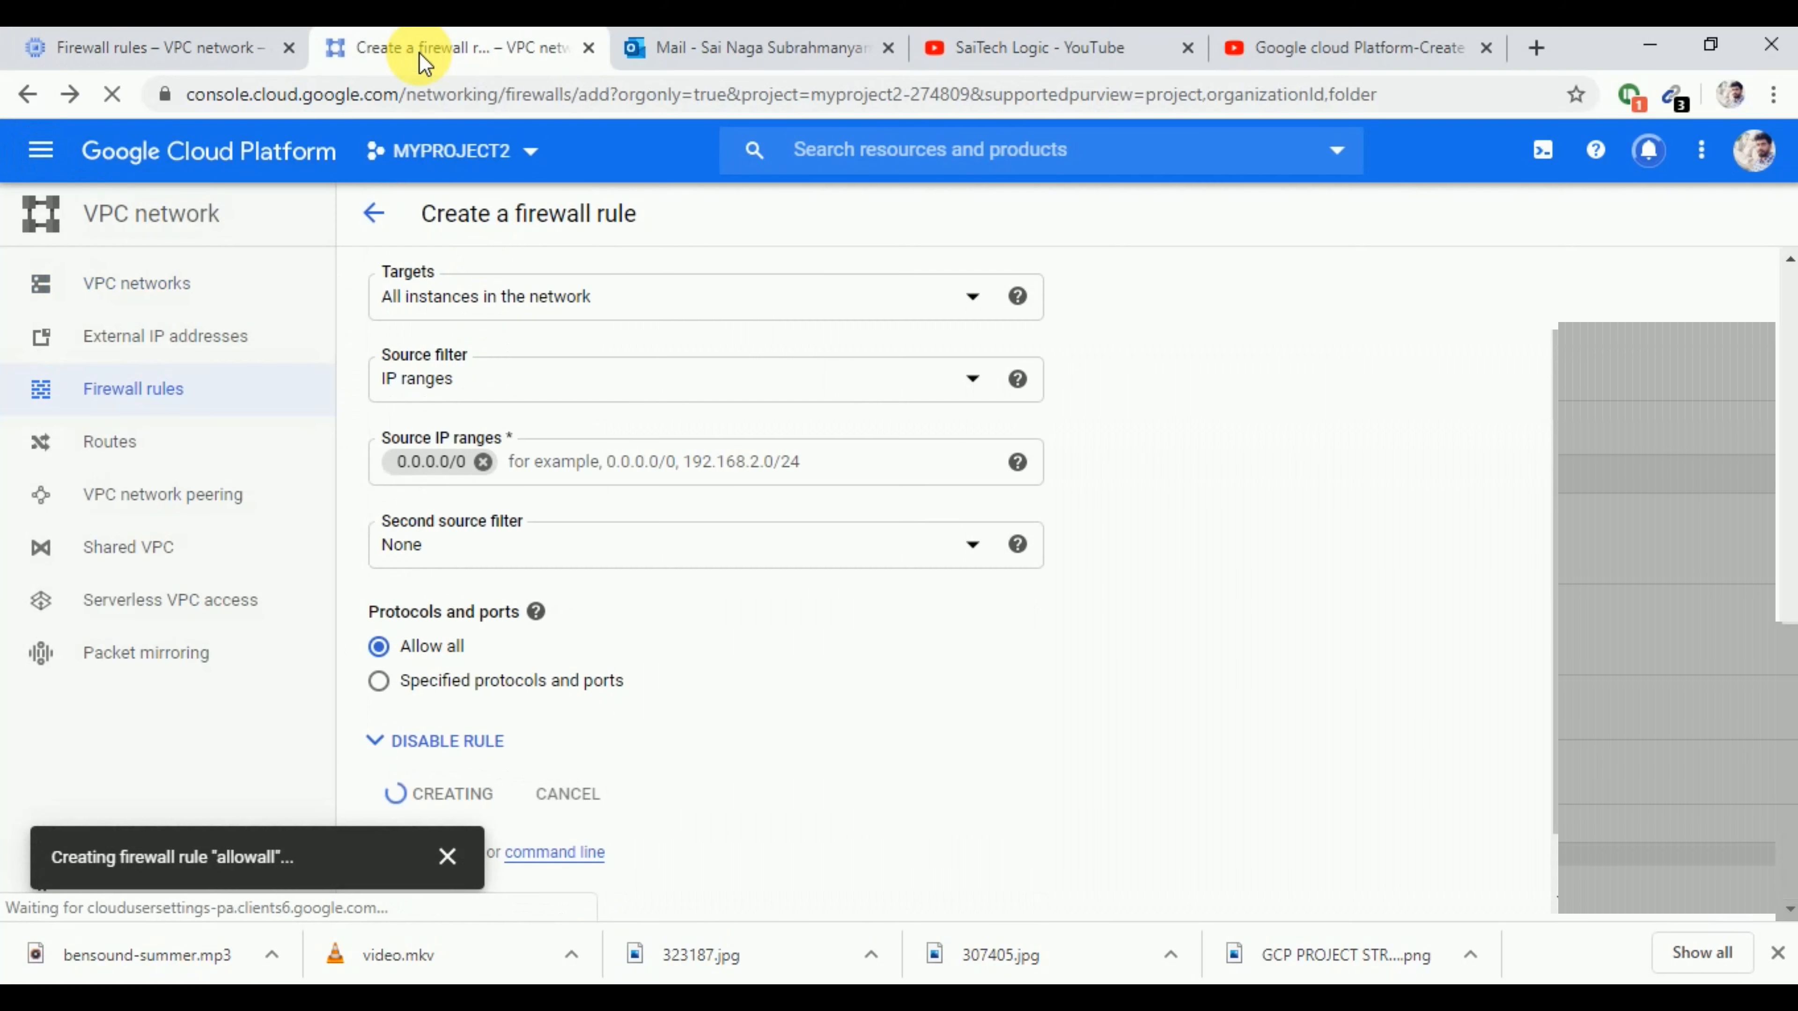
left_click(61, 158)
left_click(225, 297)
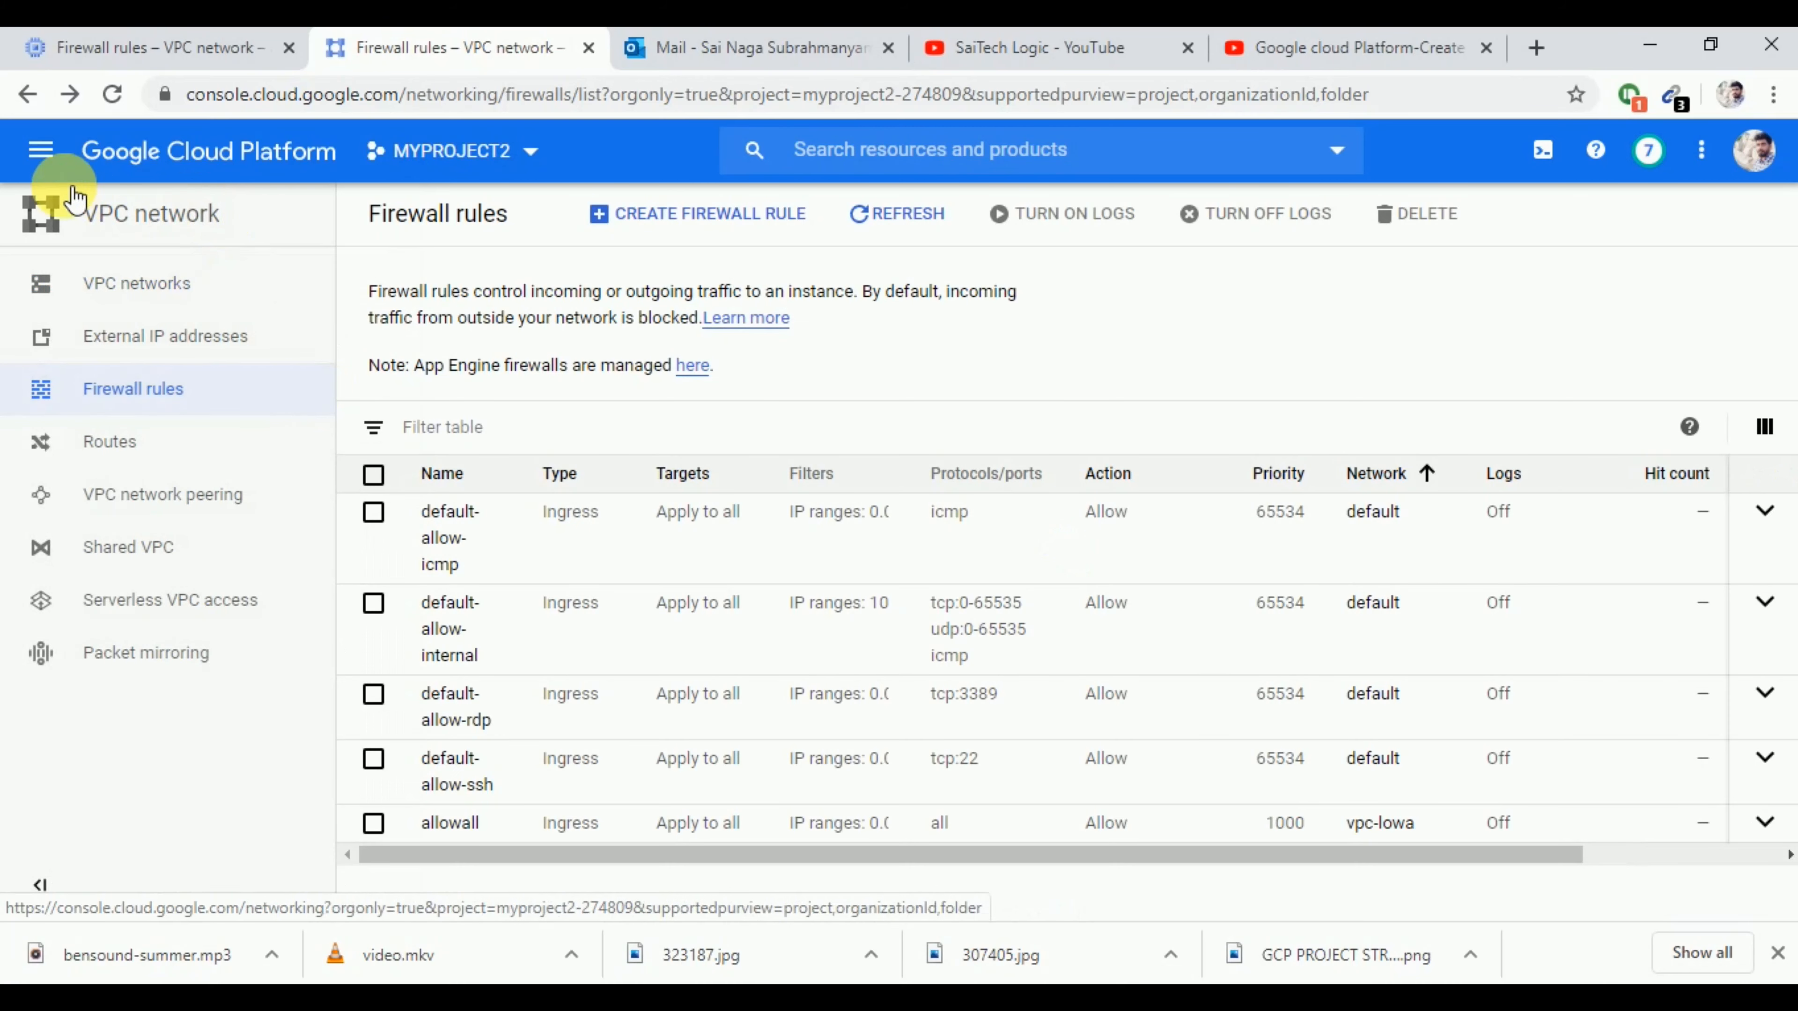
Step: Open MYPROJECT2's VM instances page and start a new instance in MYPROJECT1
left_click(49, 165)
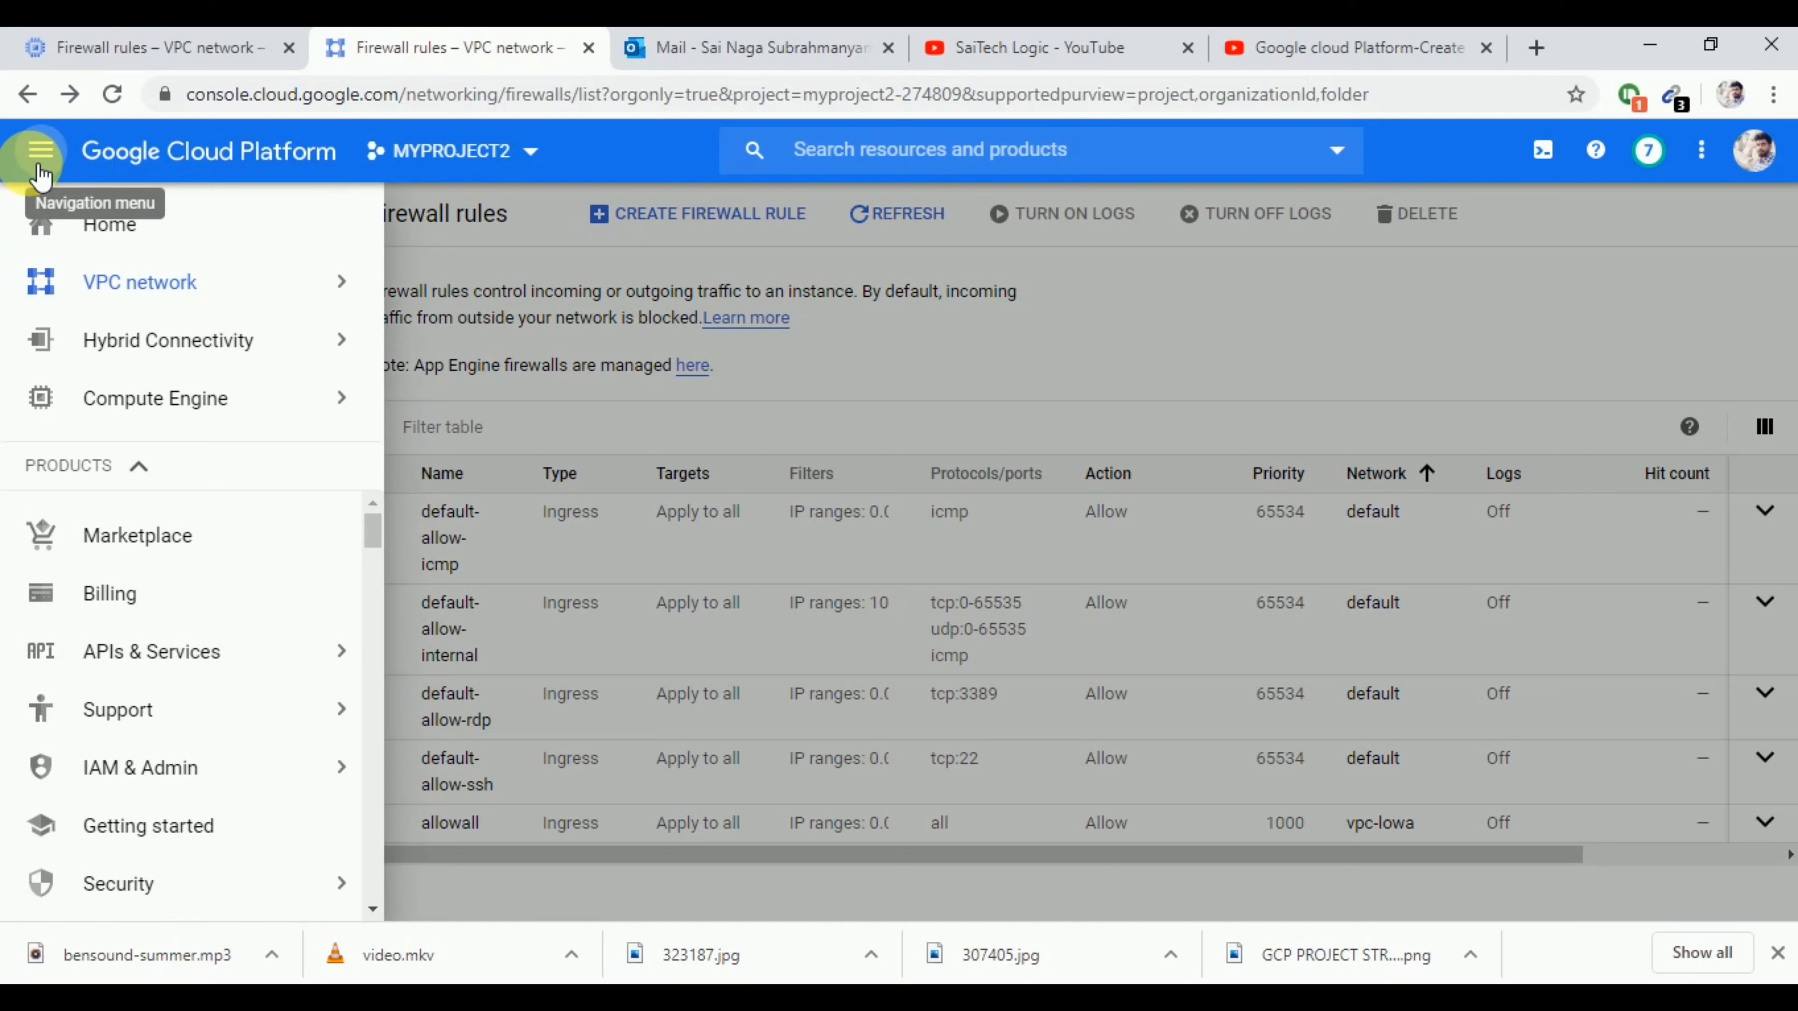
mouse_move(376, 325)
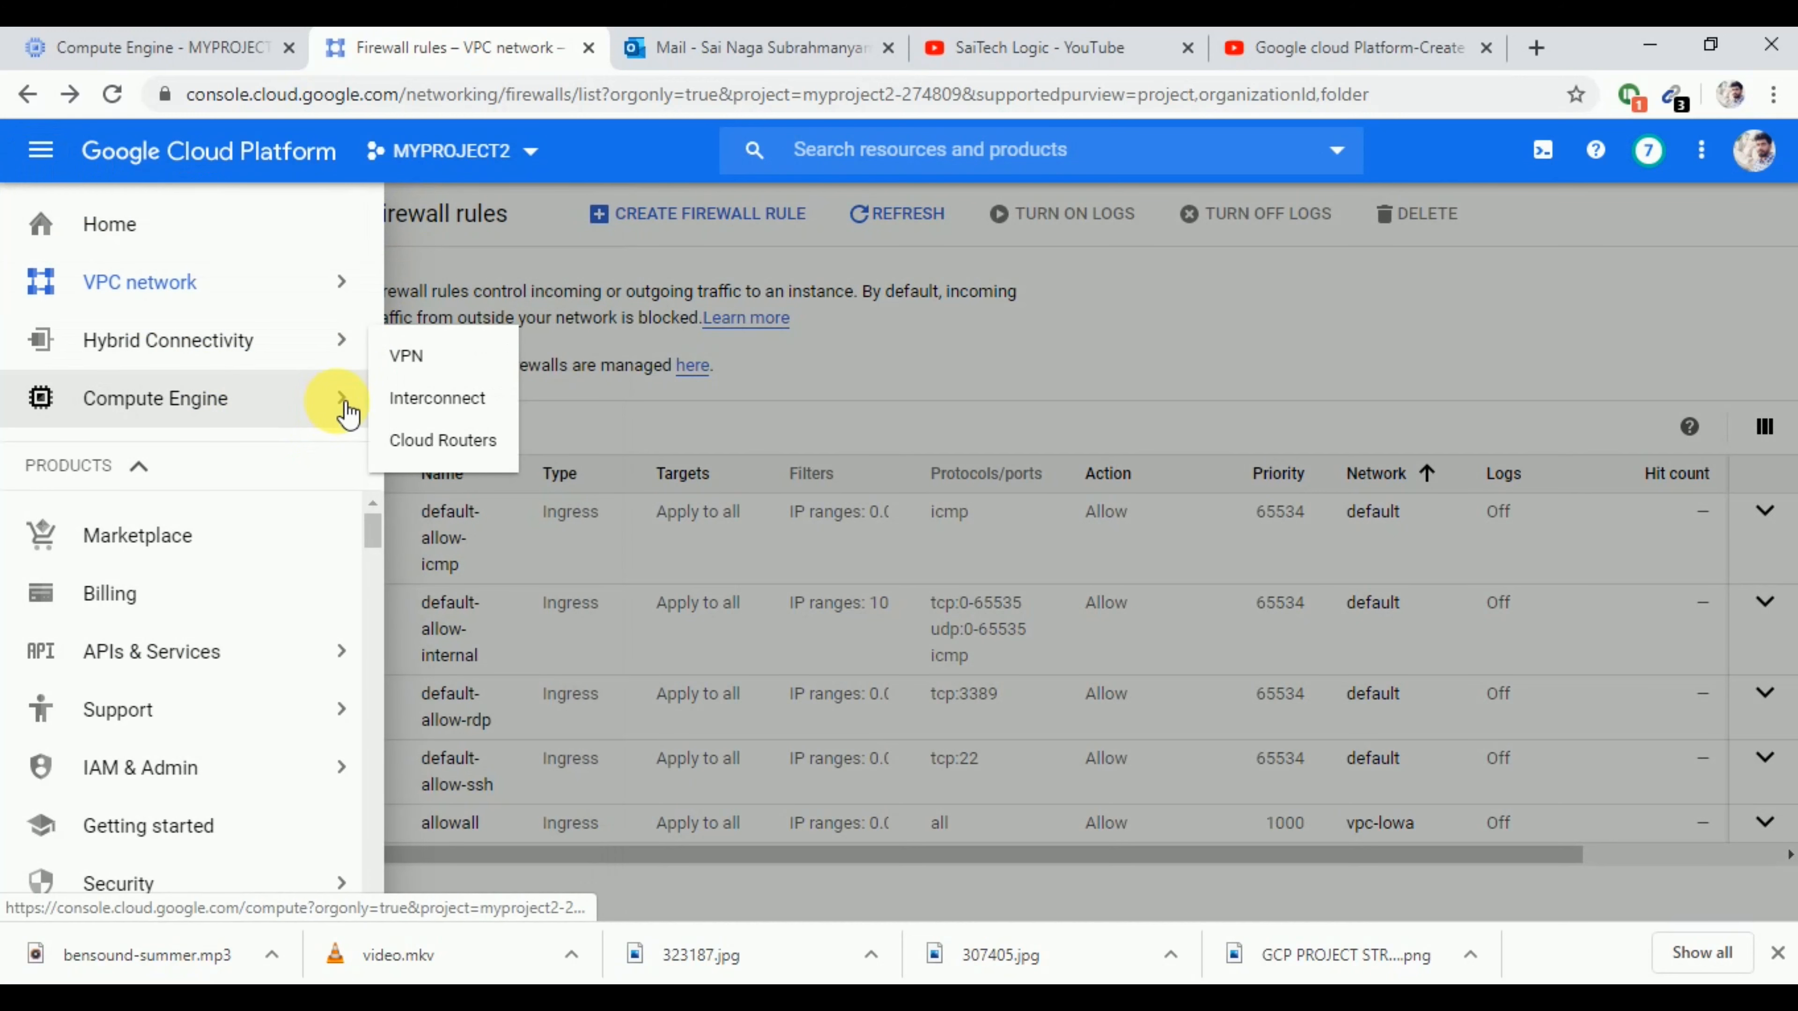
mouse_move(349, 408)
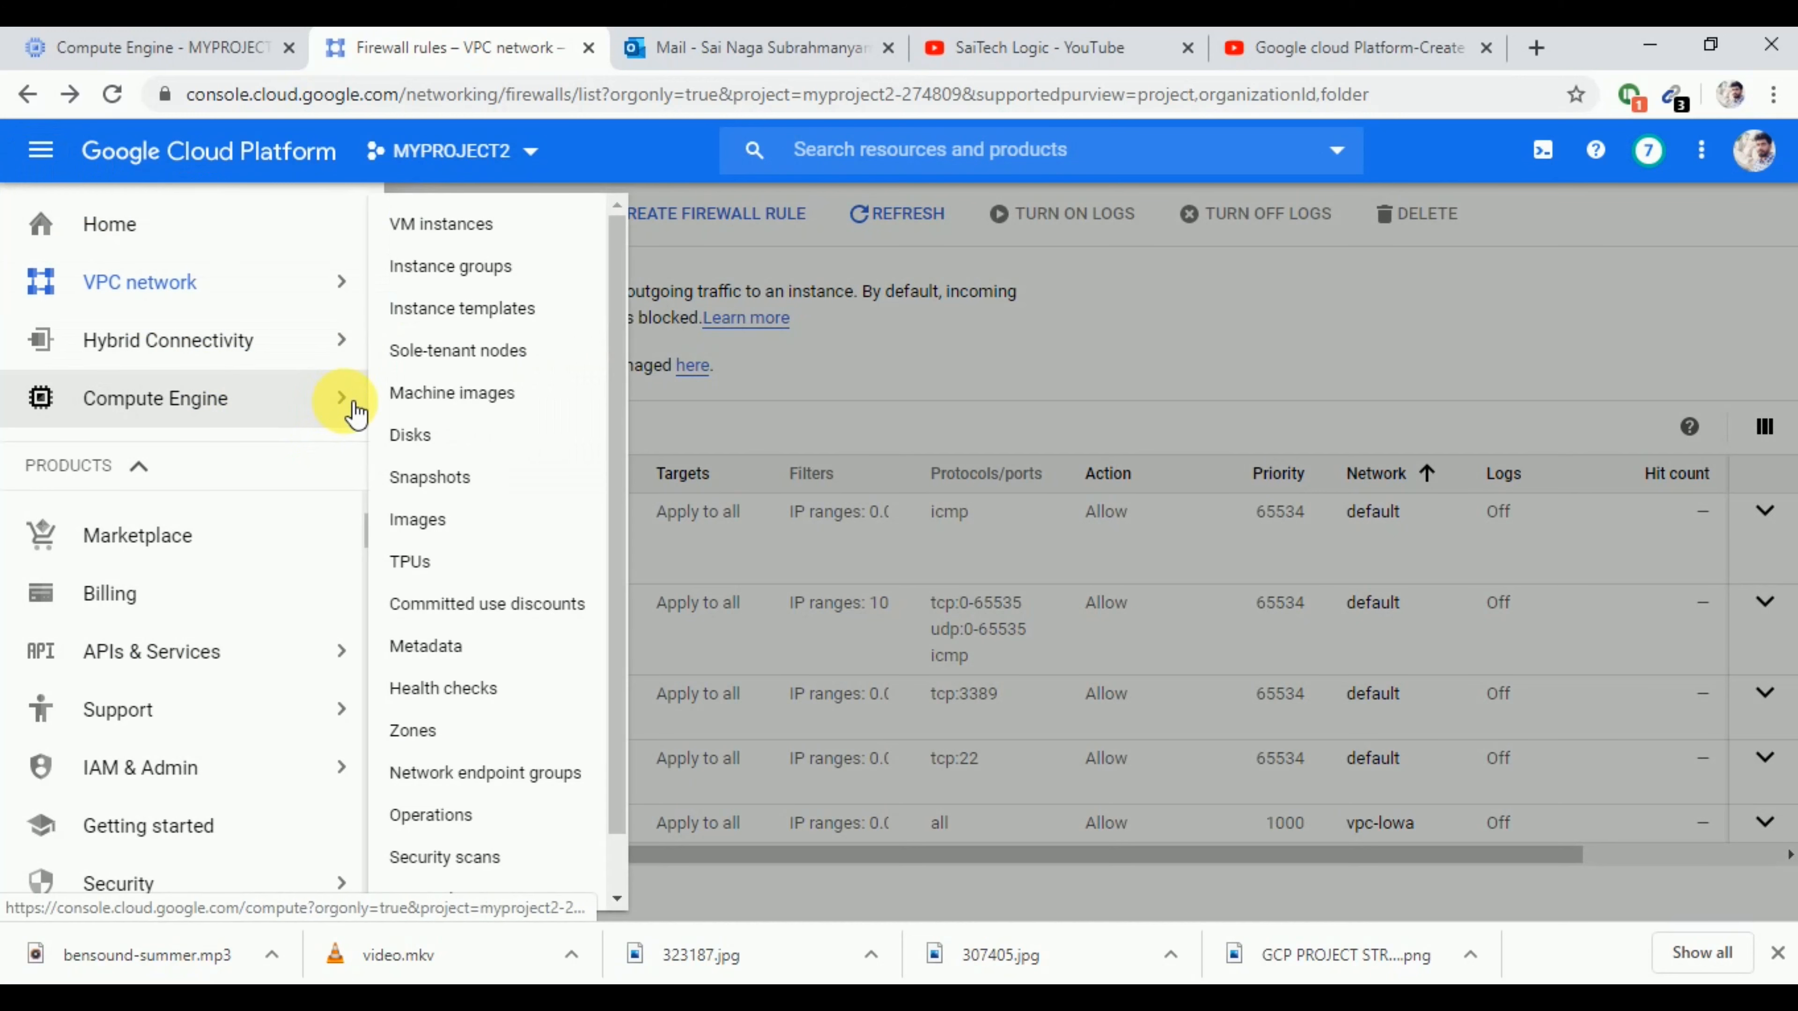
left_click(481, 227)
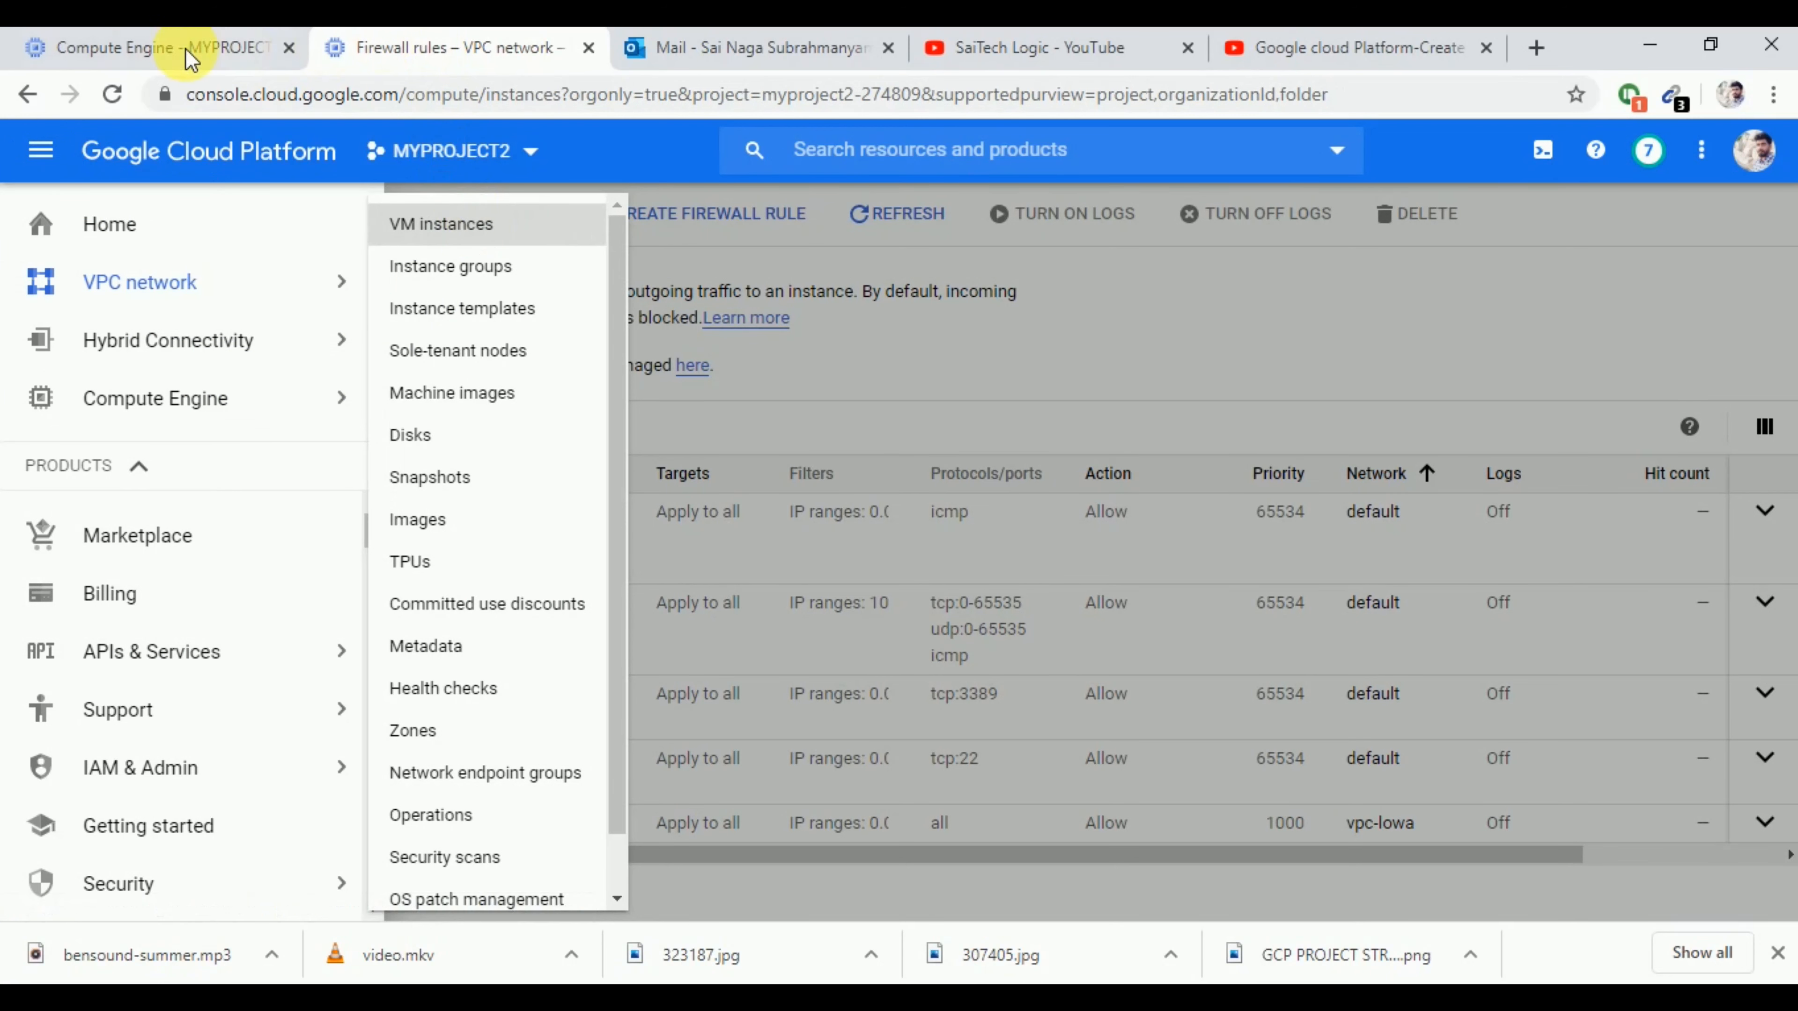
left_click(185, 56)
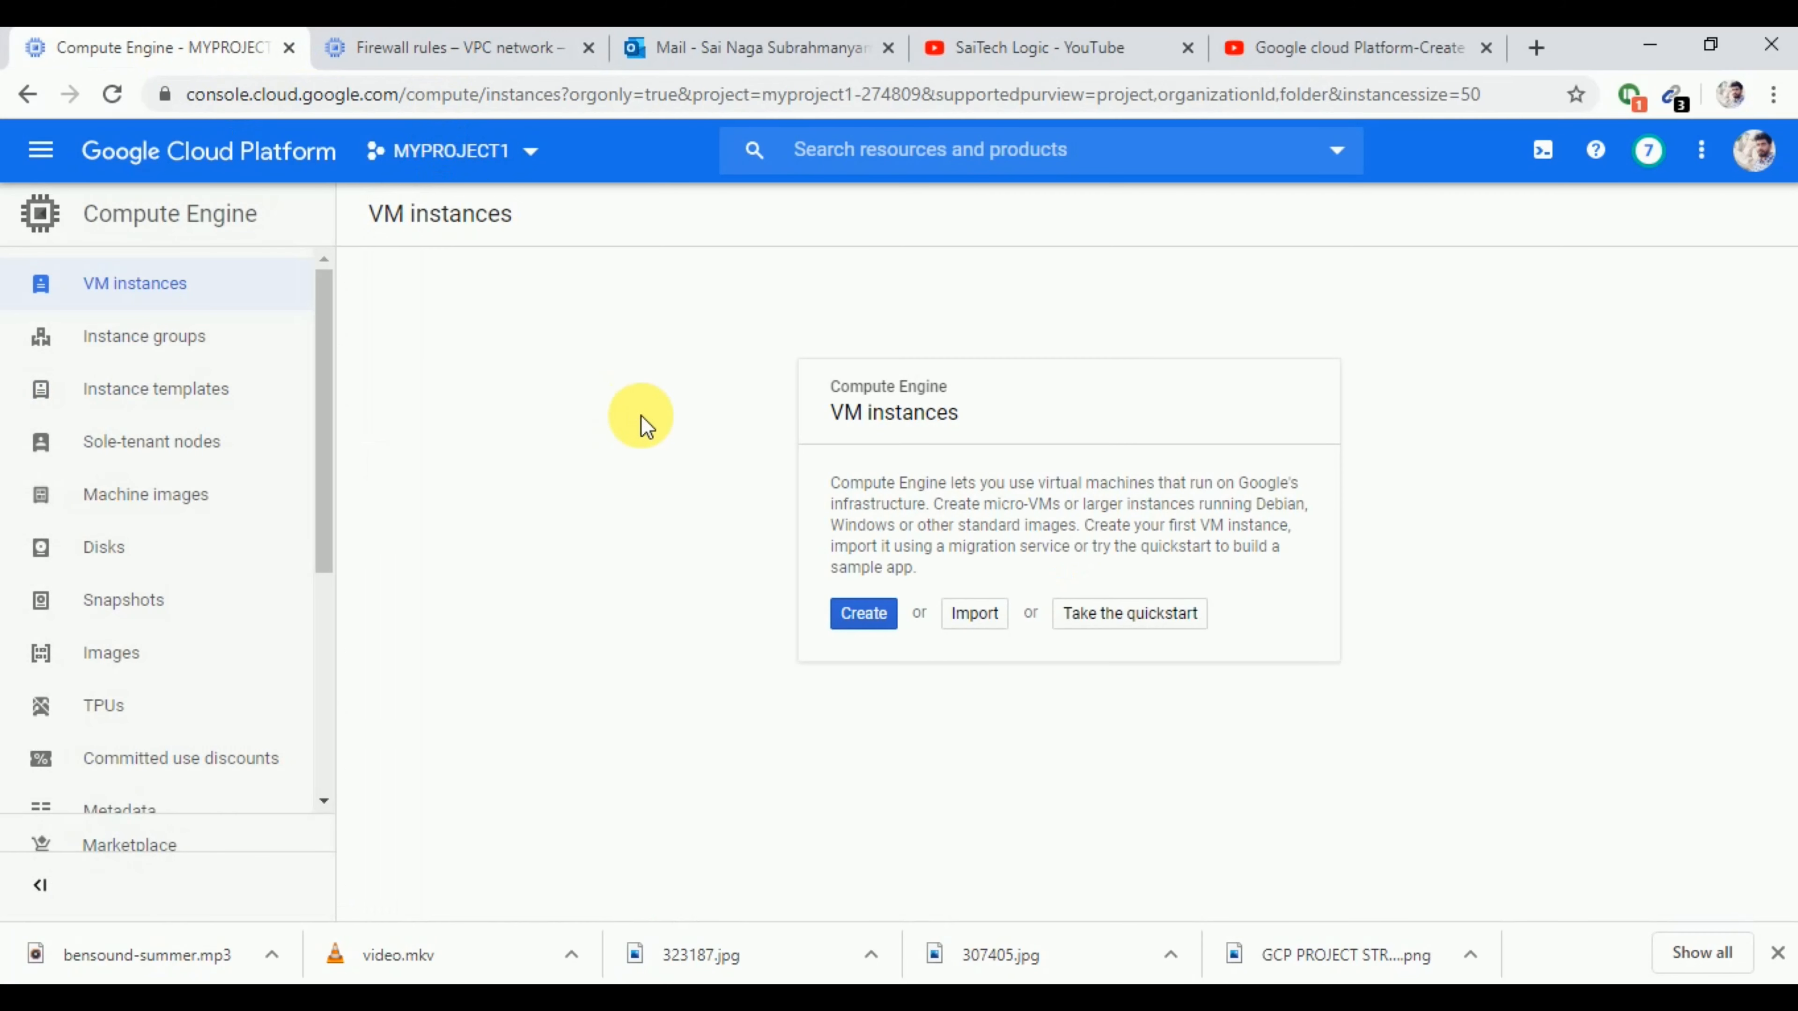
left_click(863, 614)
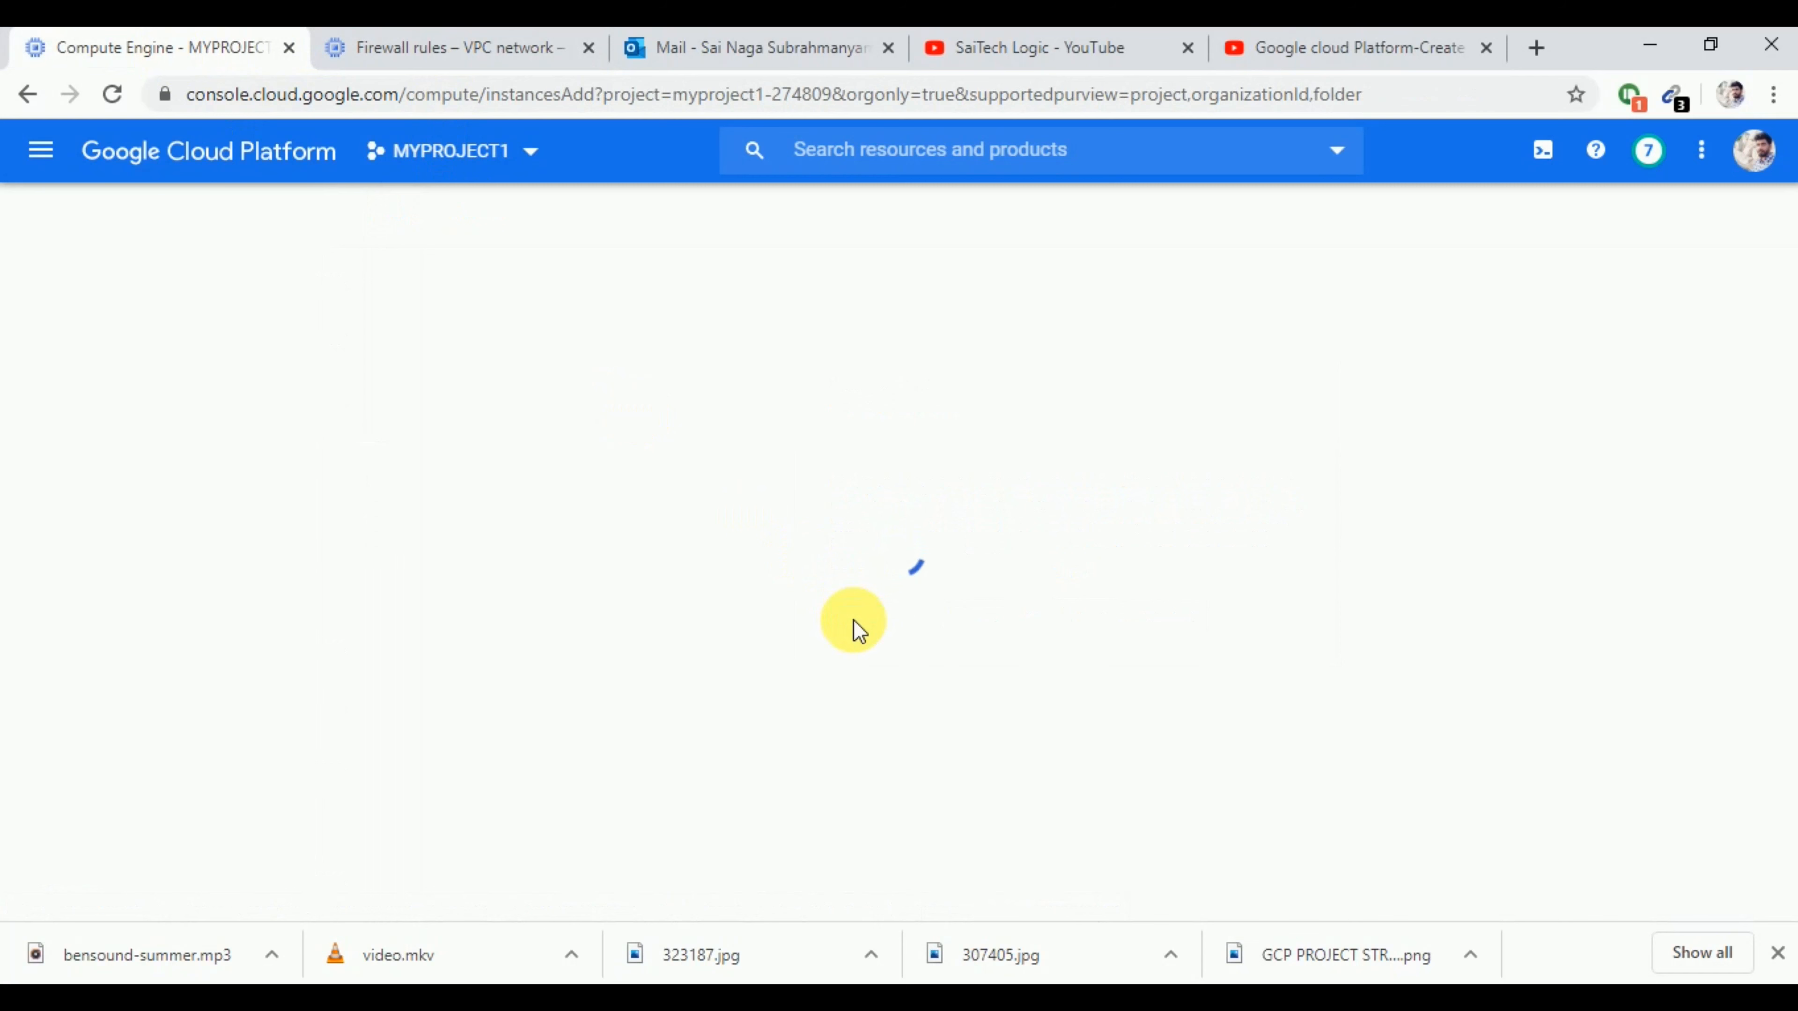
left_click(447, 44)
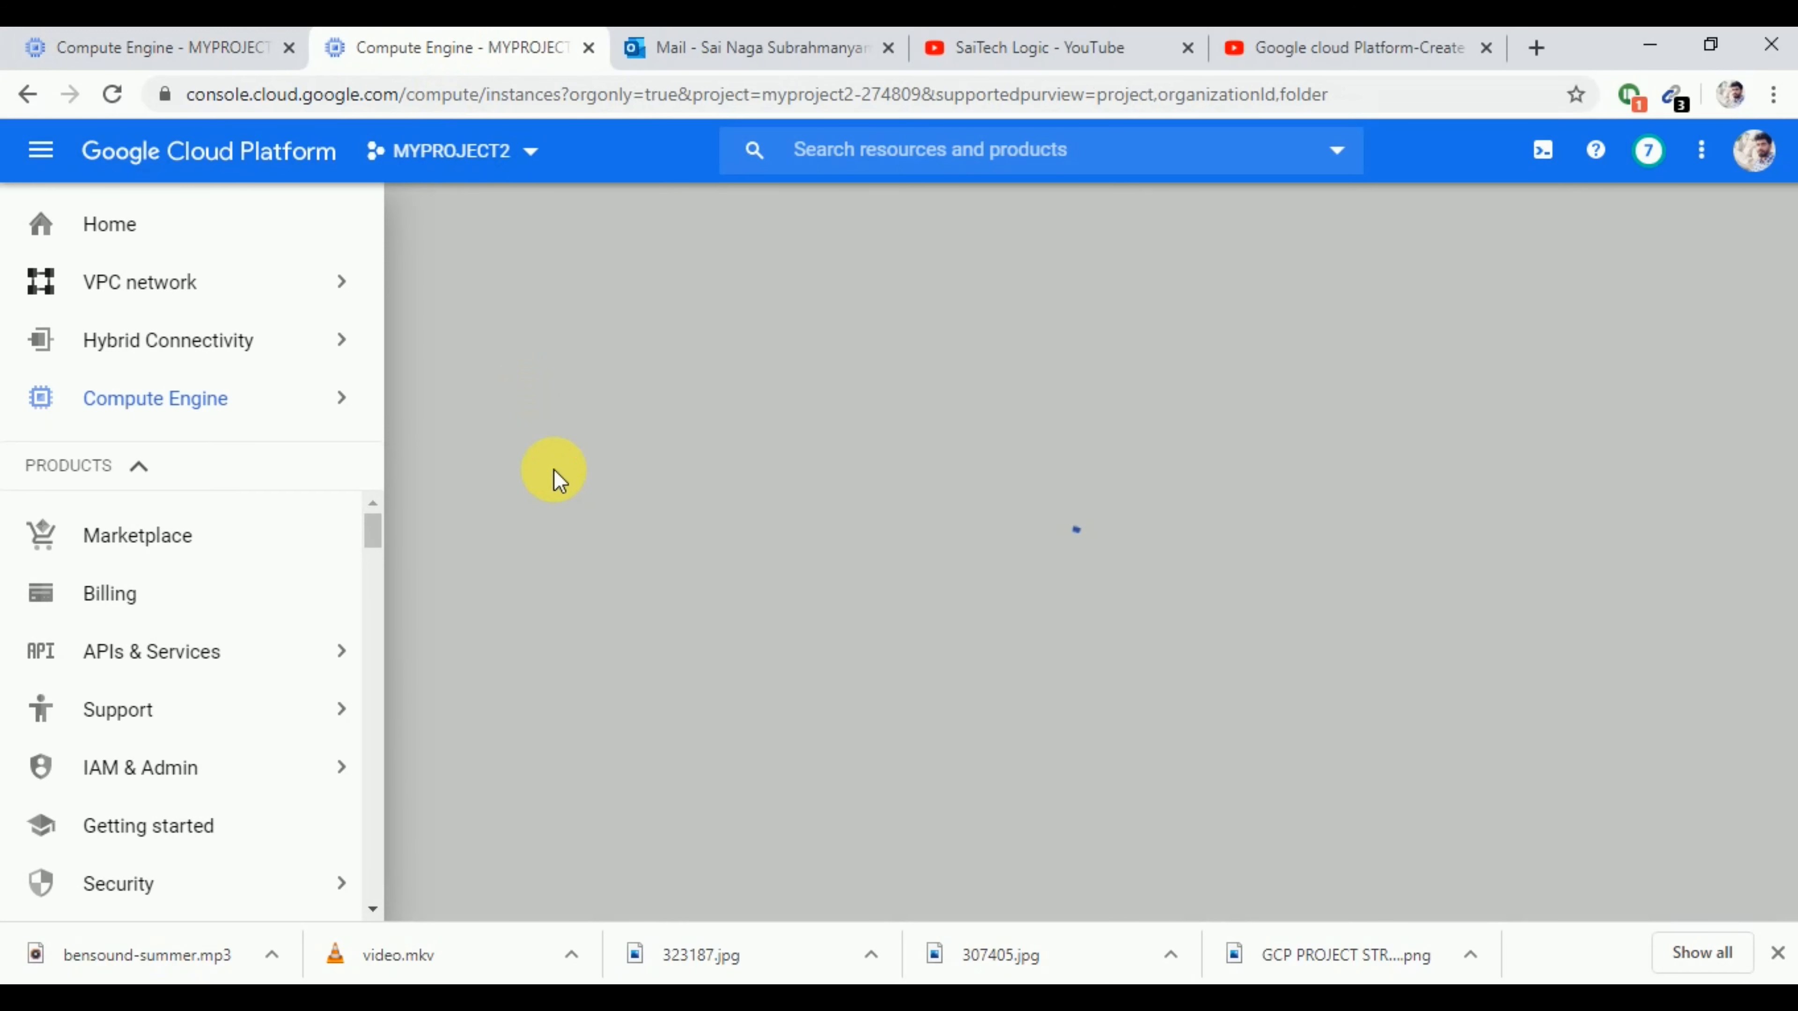
Step: Rename the new MYPROJECT1 instance to vm-myproject1-1
left_click(216, 45)
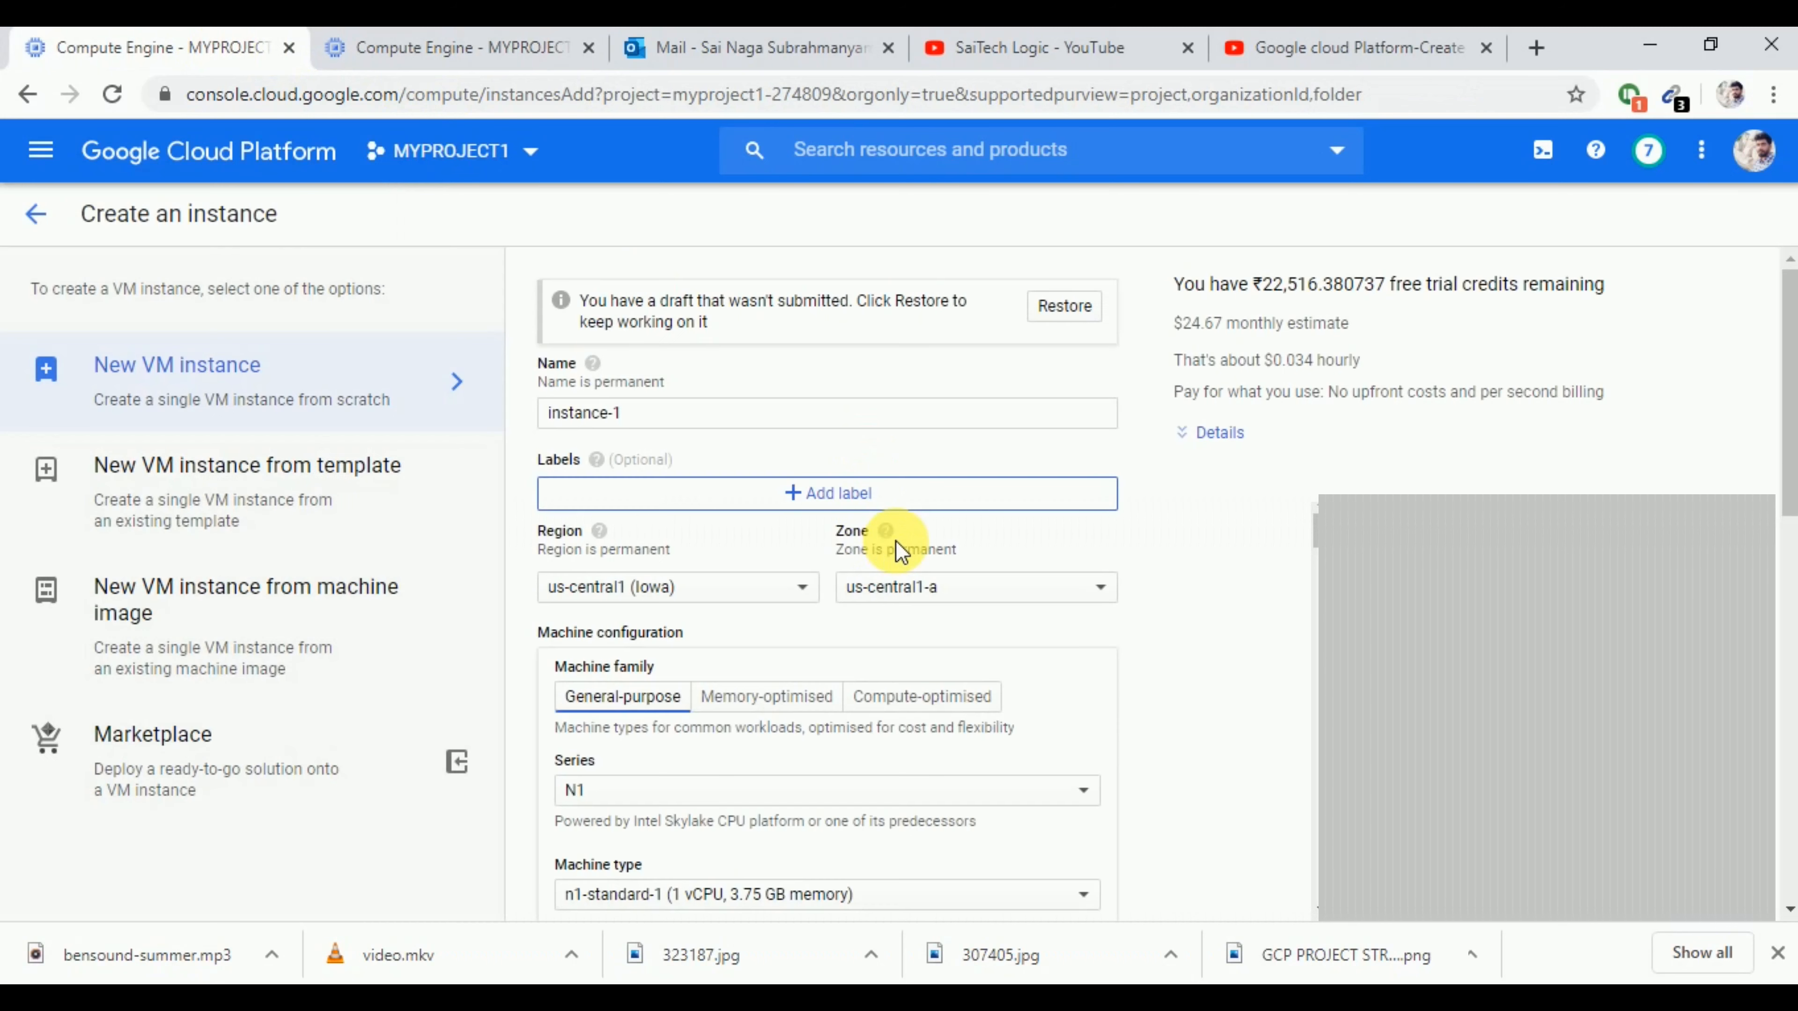
left_click_drag(635, 417, 520, 425)
key("BackSpace")
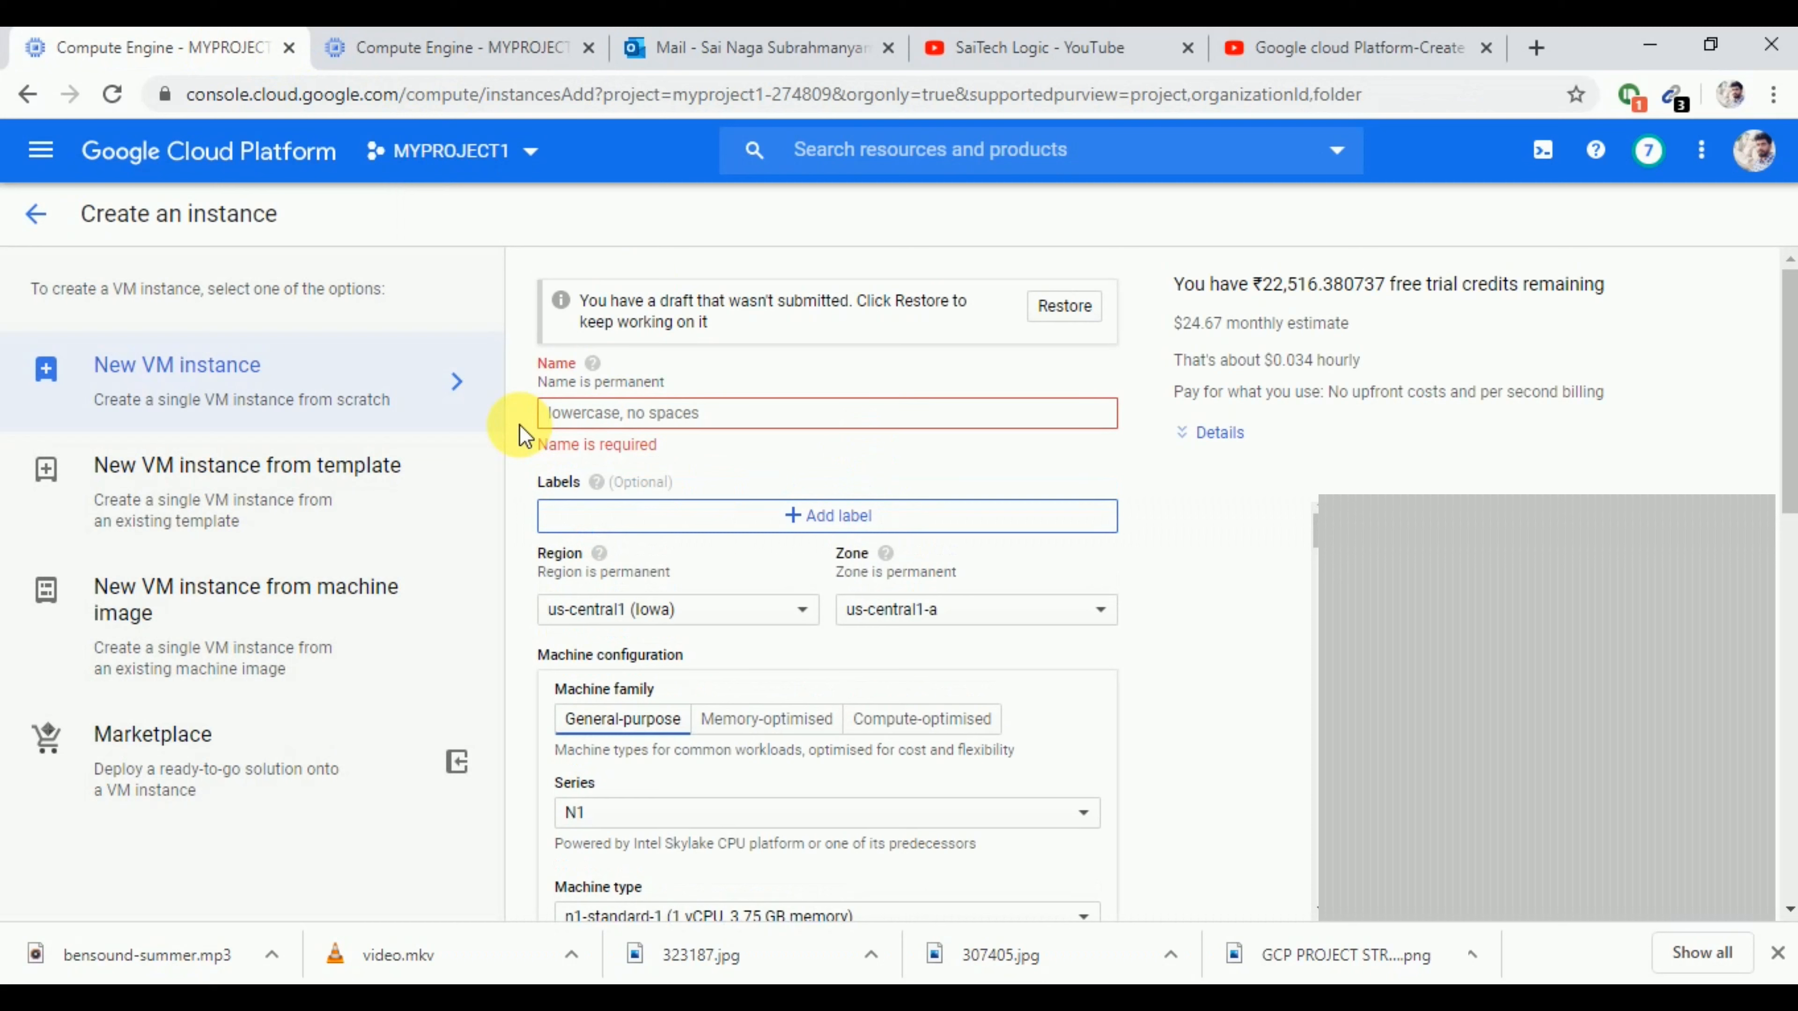
type("vm")
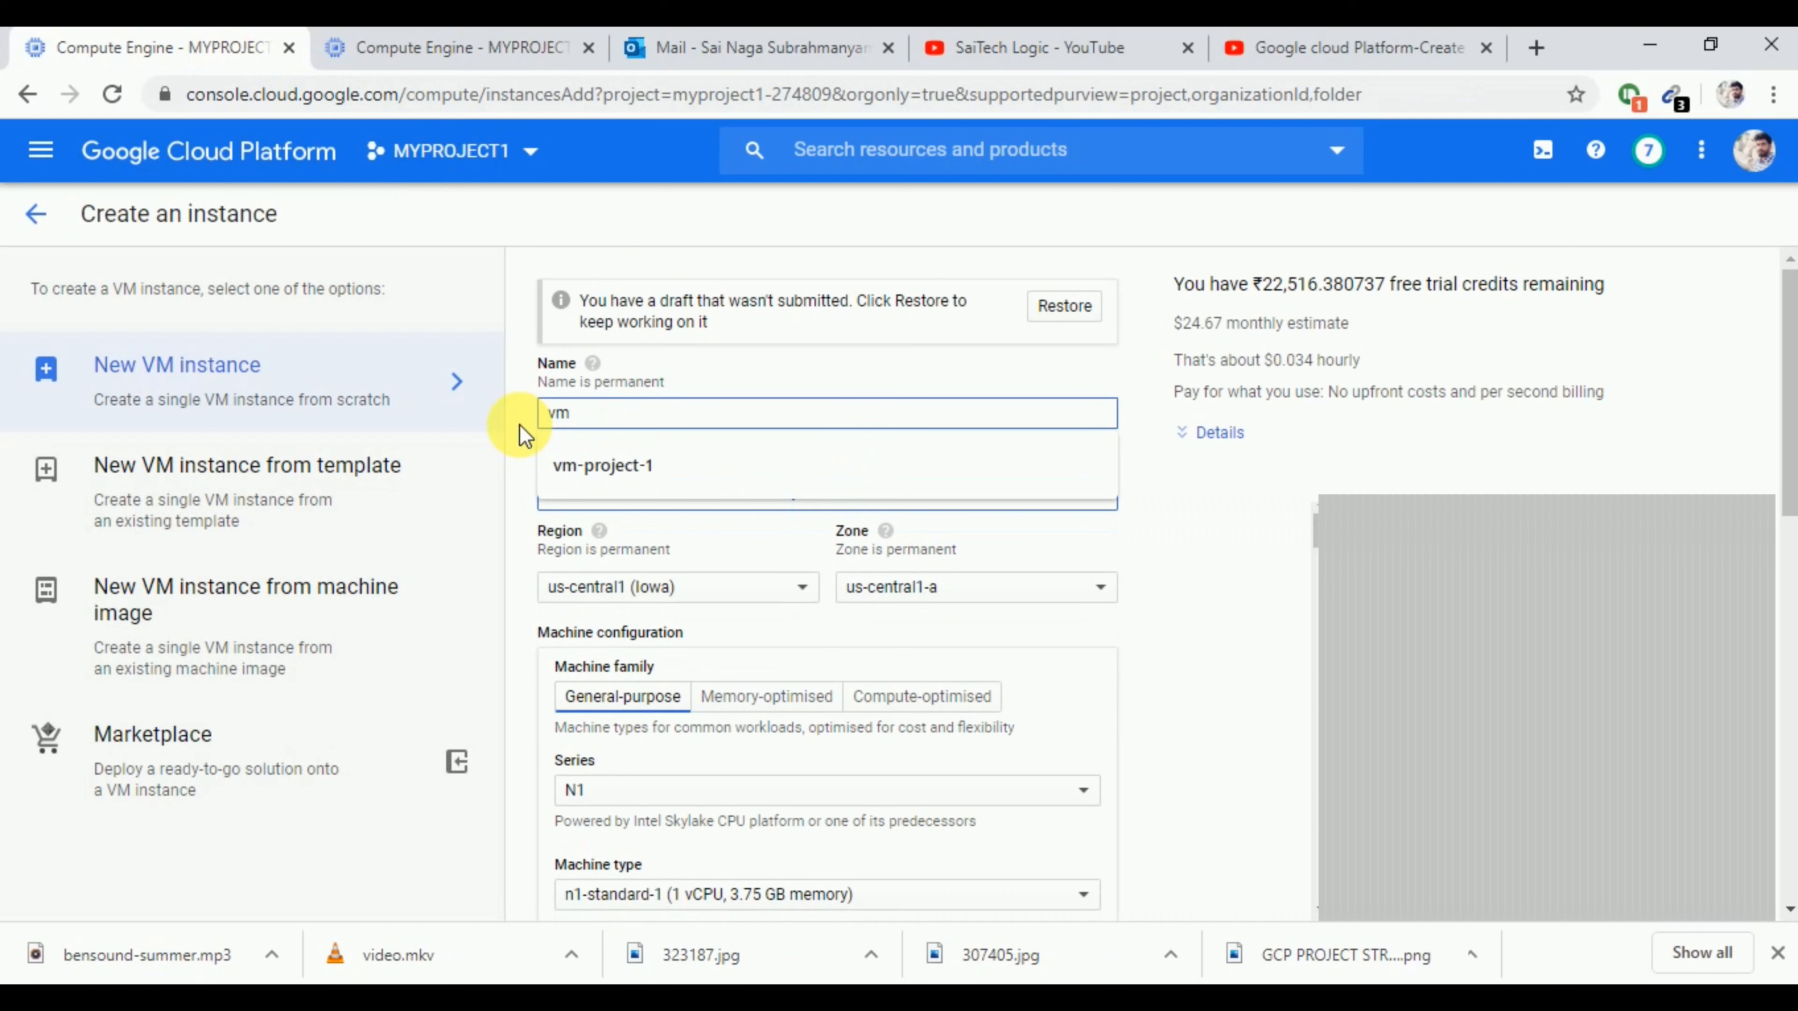
type("-")
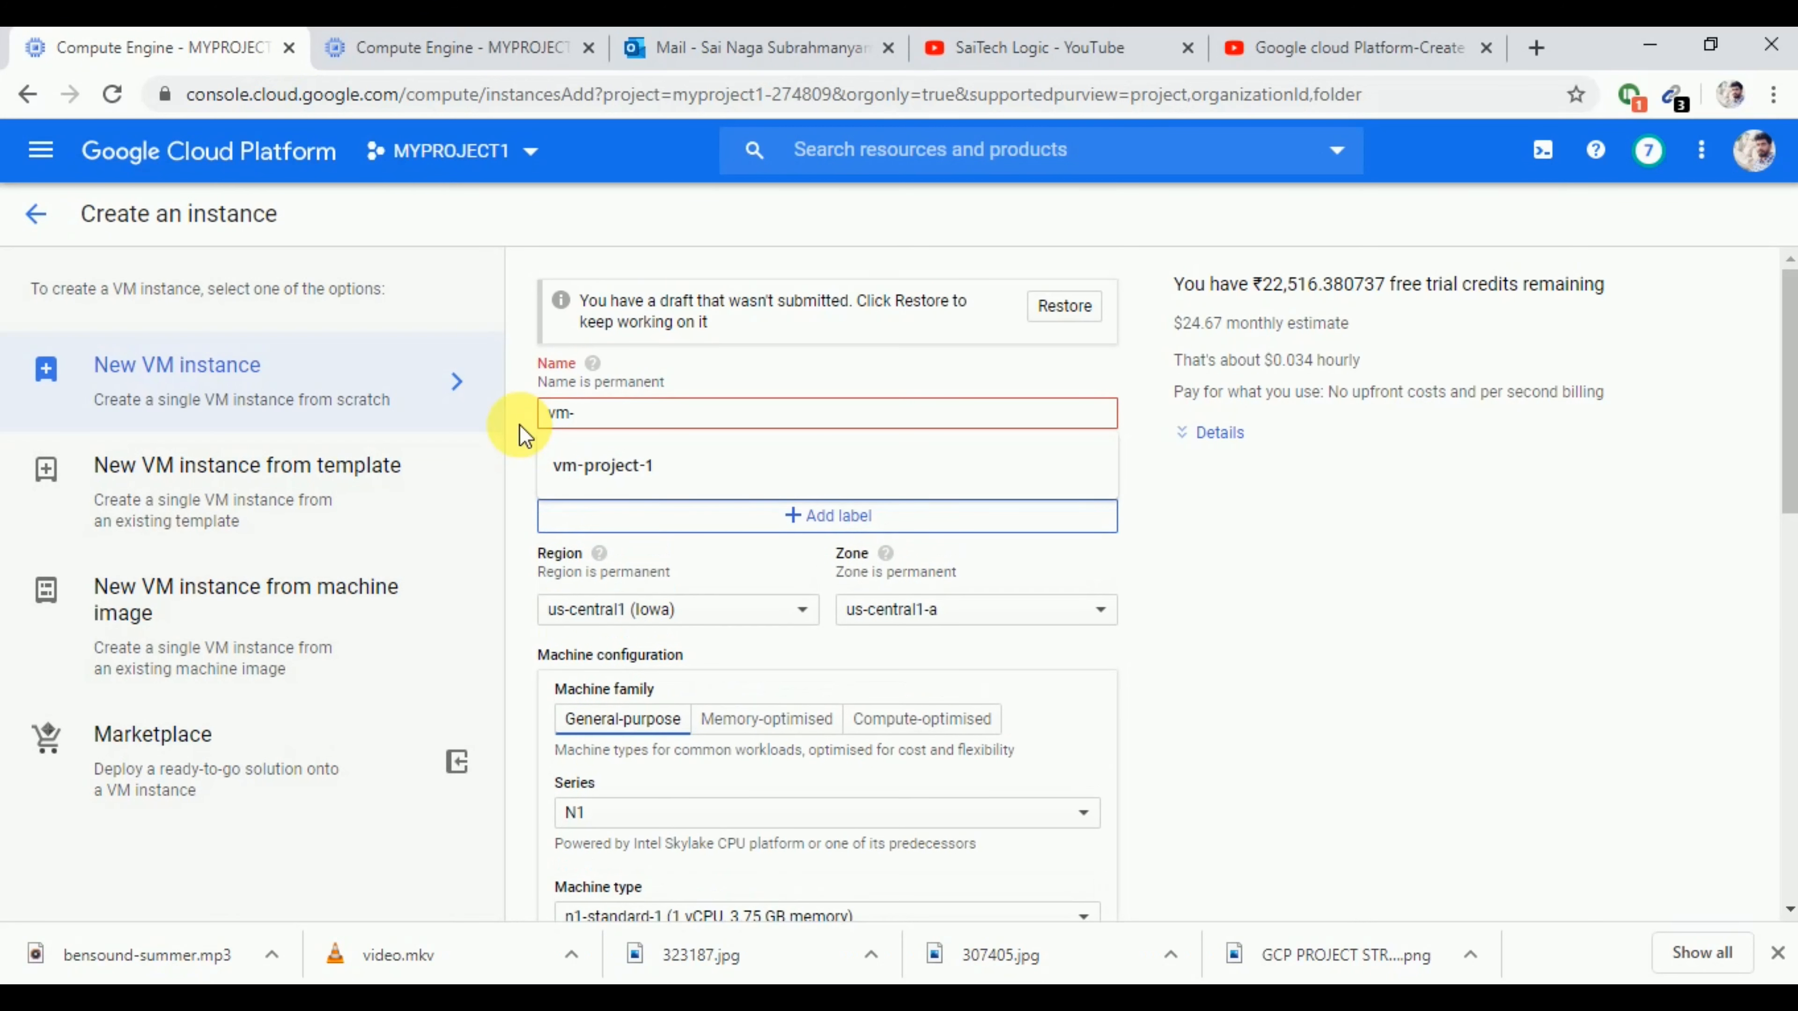
type("pro")
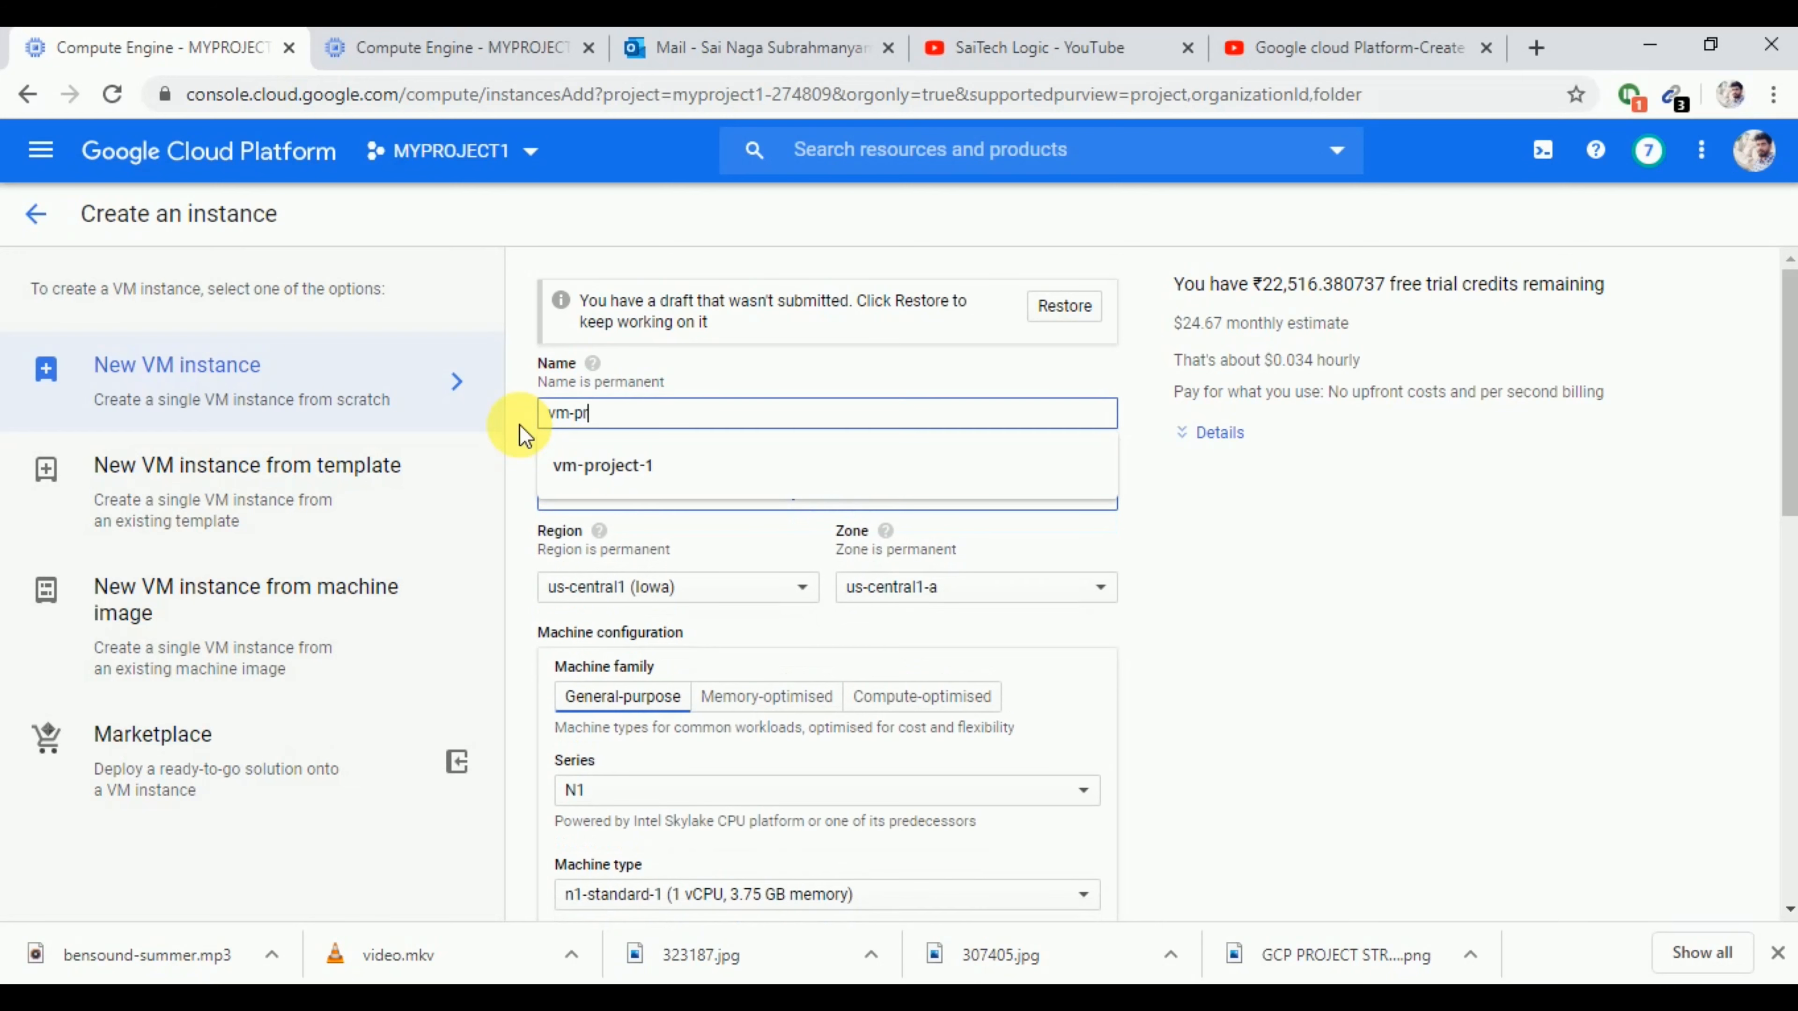
key("BackSpace")
key("BackSpace")
key("BackSpace")
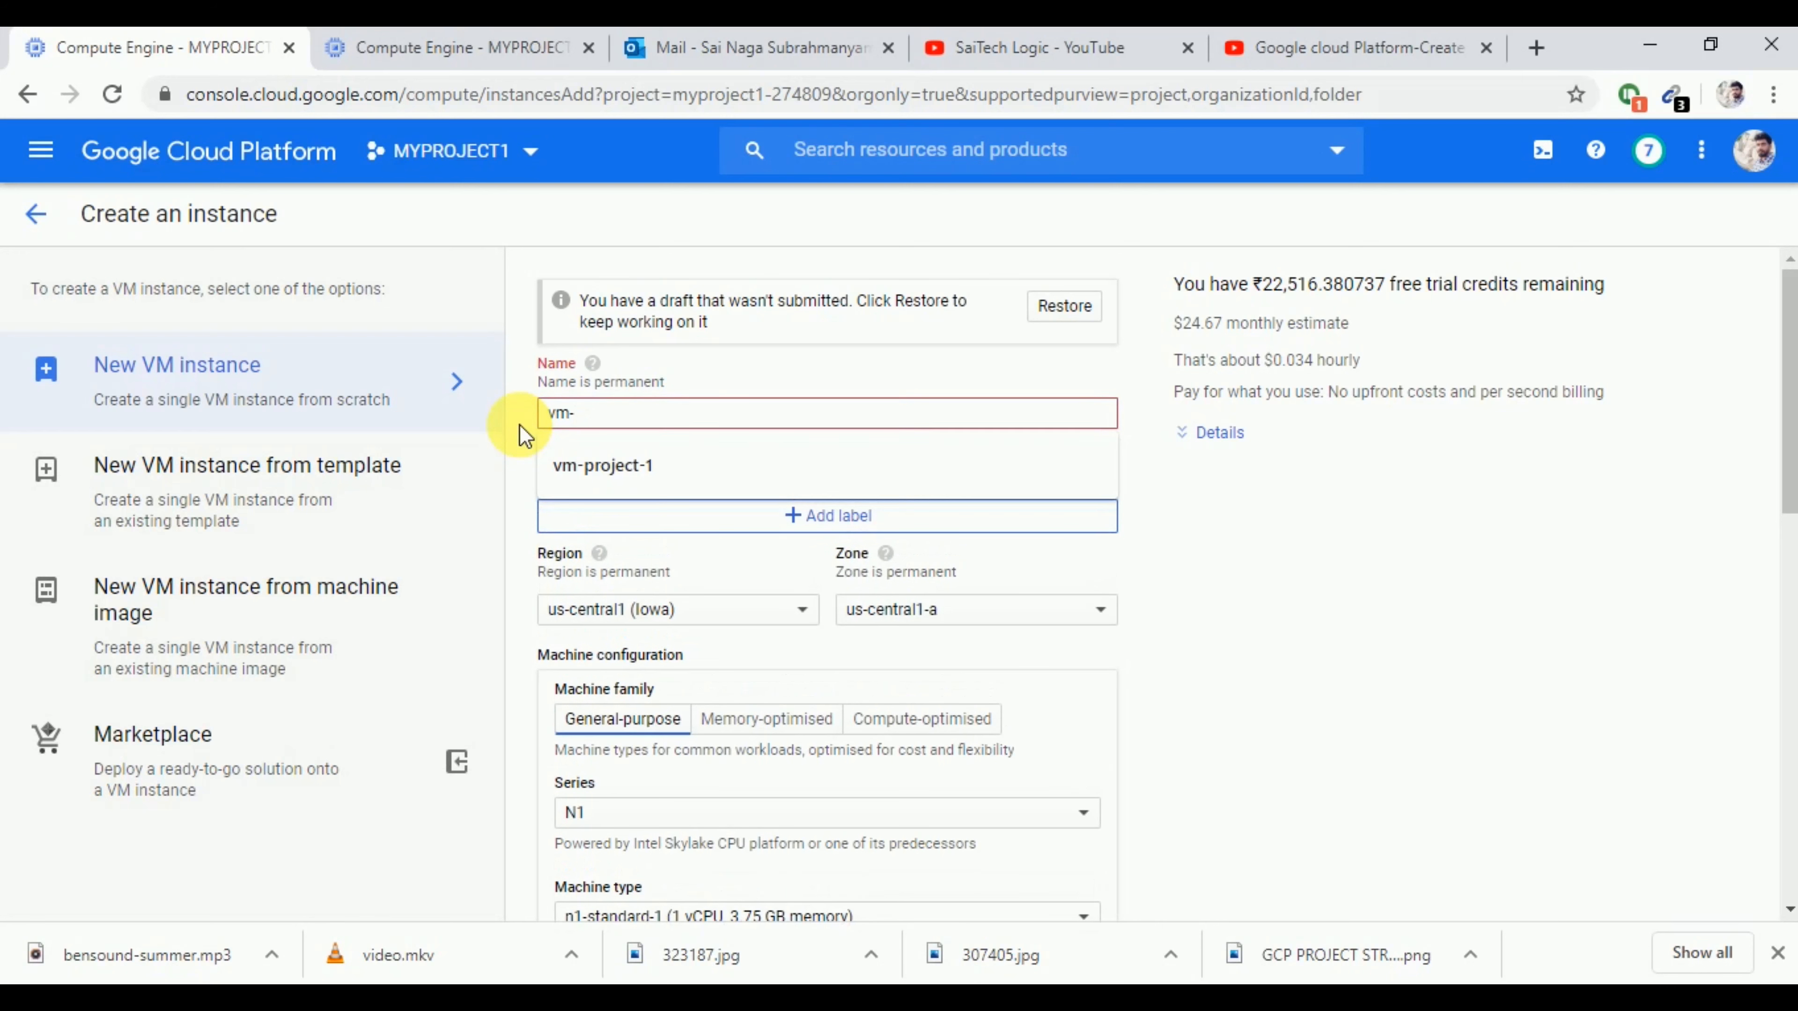
type("m")
type("ypro")
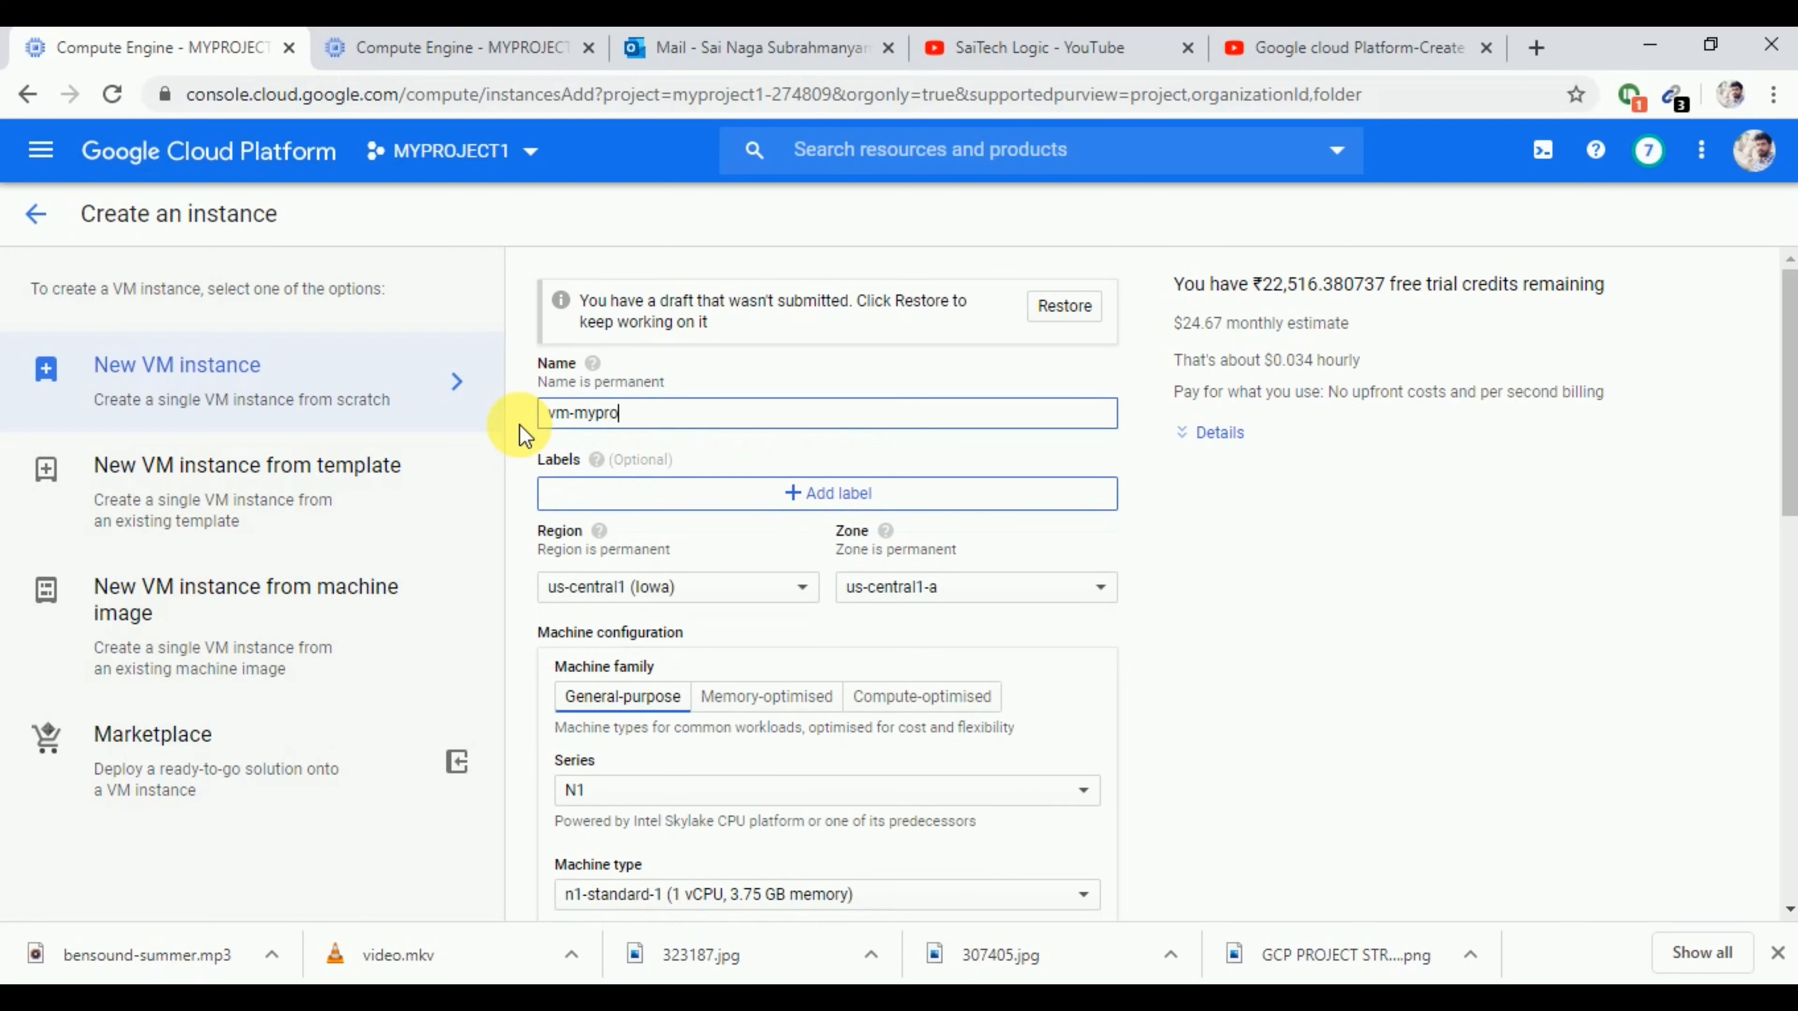
type("ject1-1")
Step: Place the instance in region asia-east1 (Taiwan), zone asia-east1-a
scroll(687, 454, "down", 1)
scroll(687, 453, "down", 3)
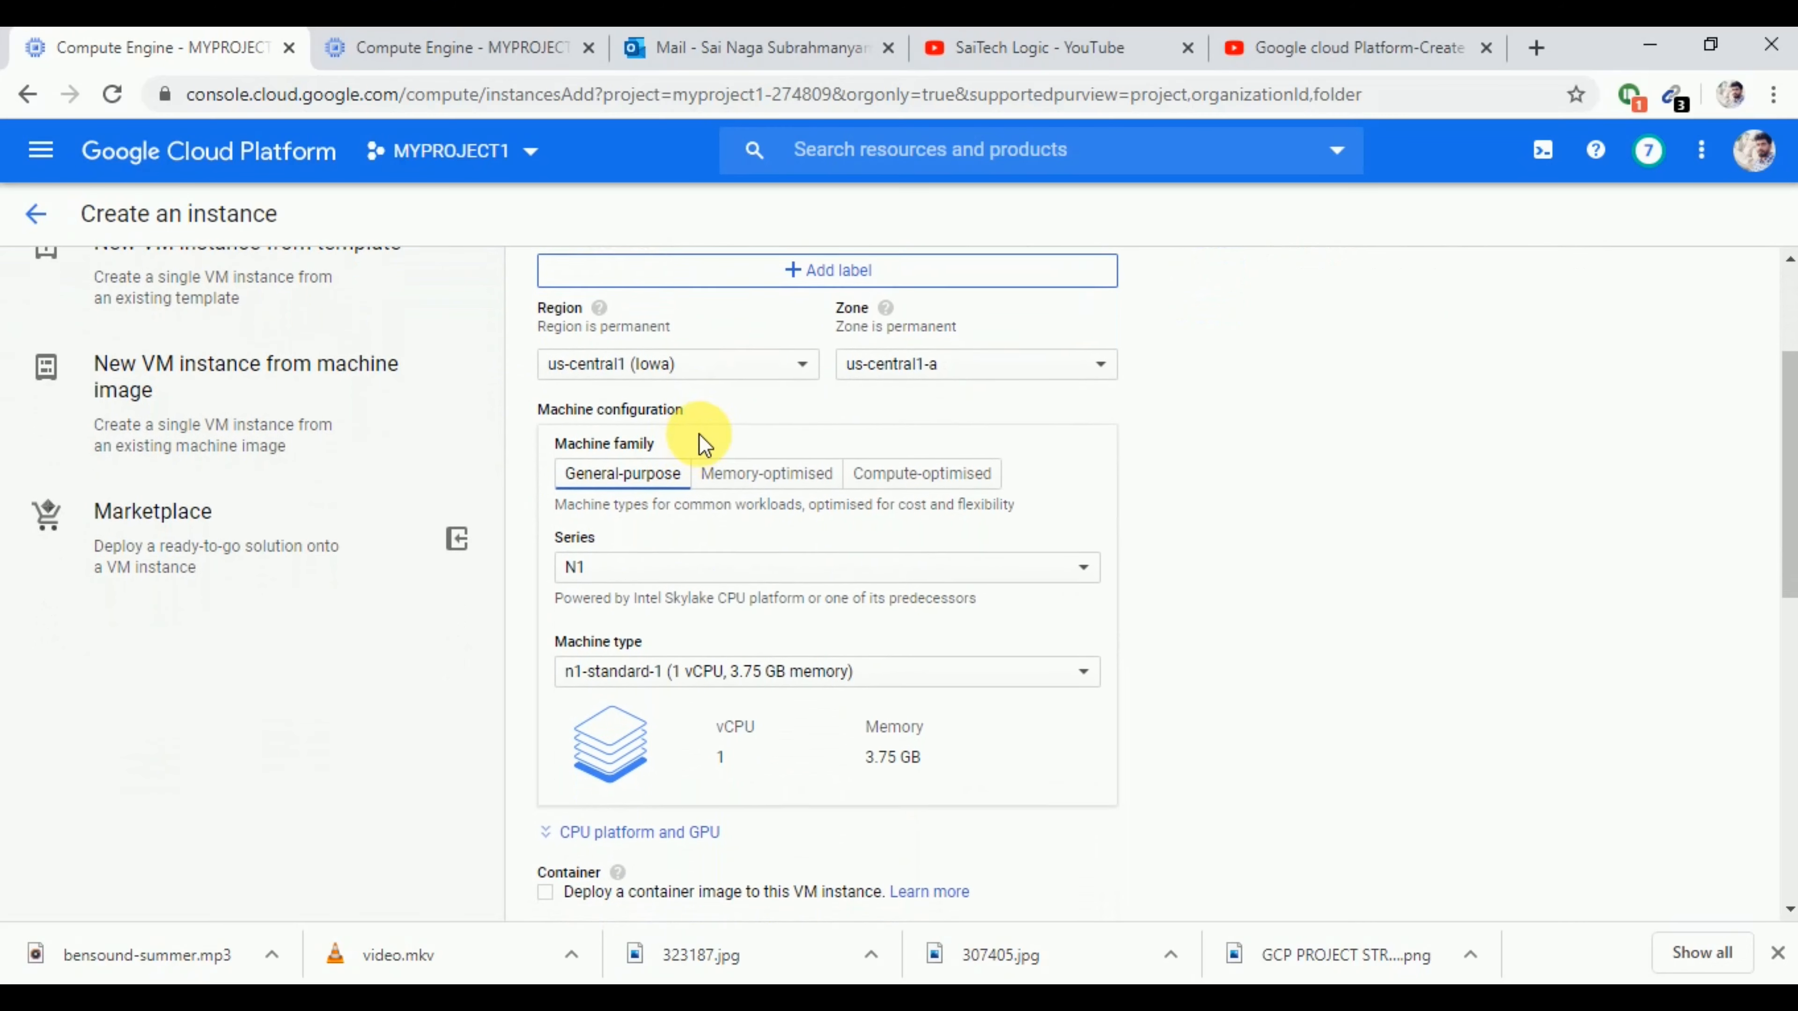
left_click(771, 368)
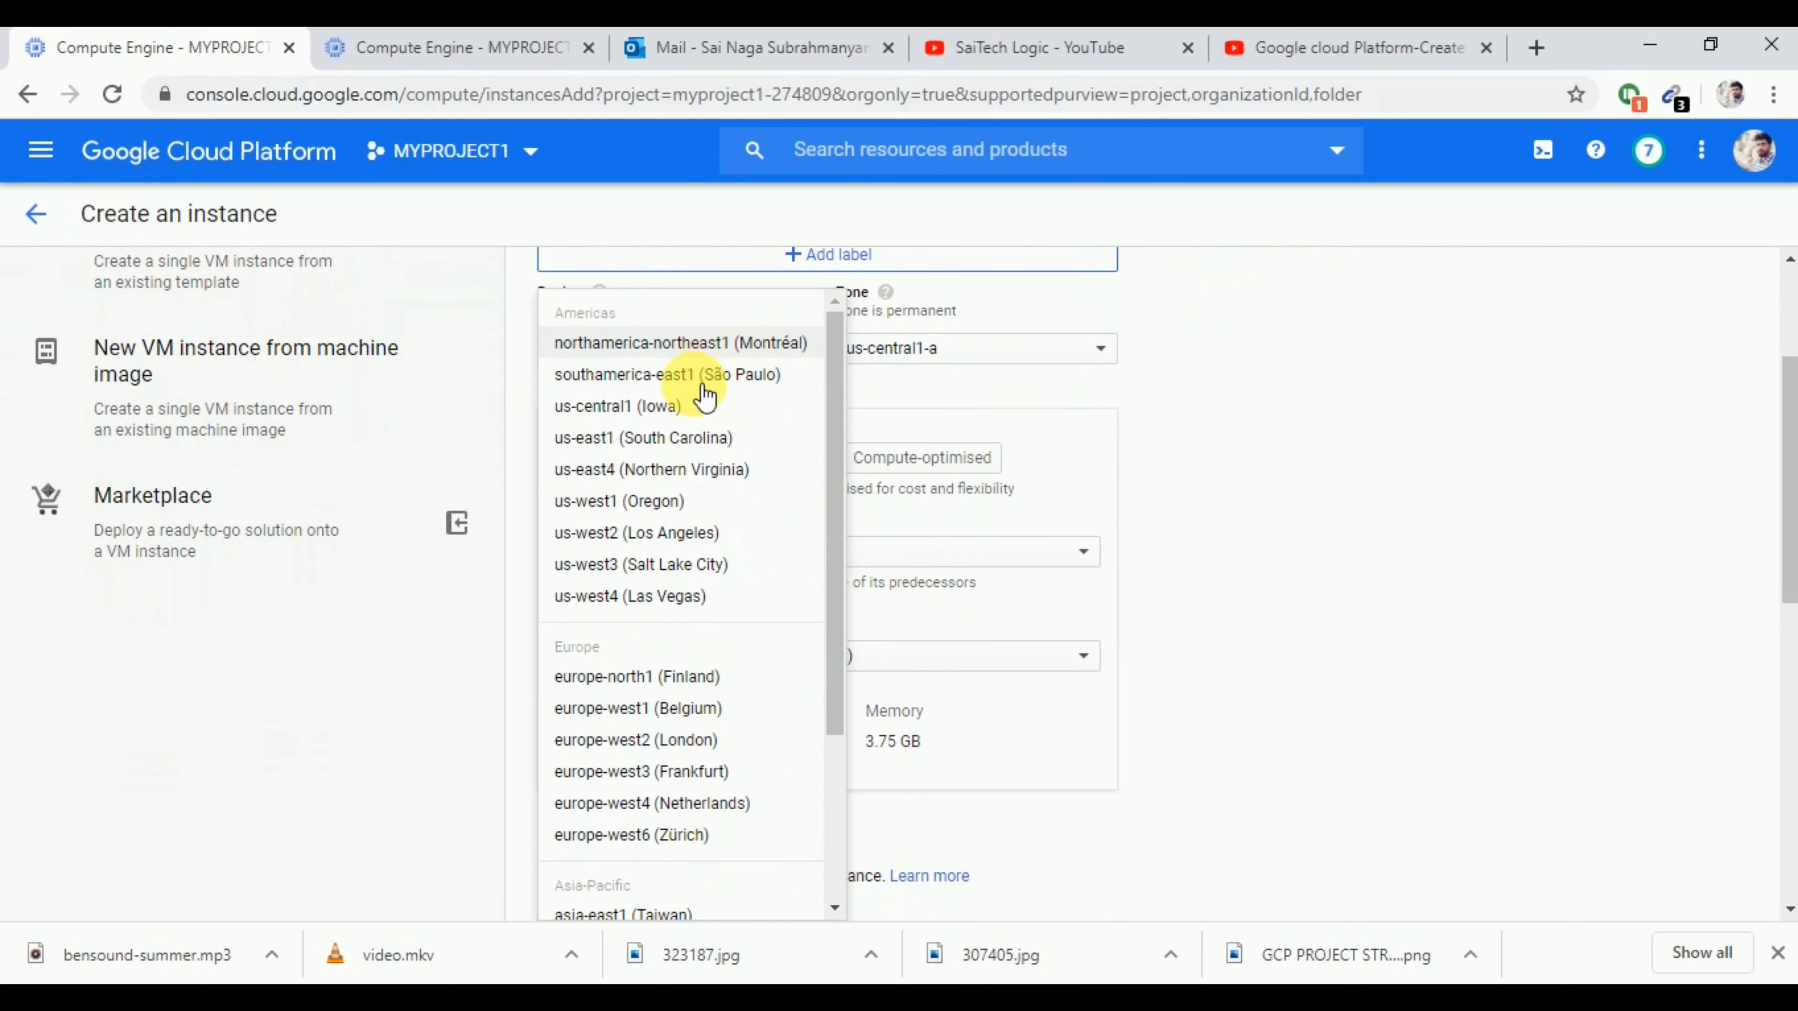
scroll(658, 716, "down", 2)
scroll(595, 850, "up", 1)
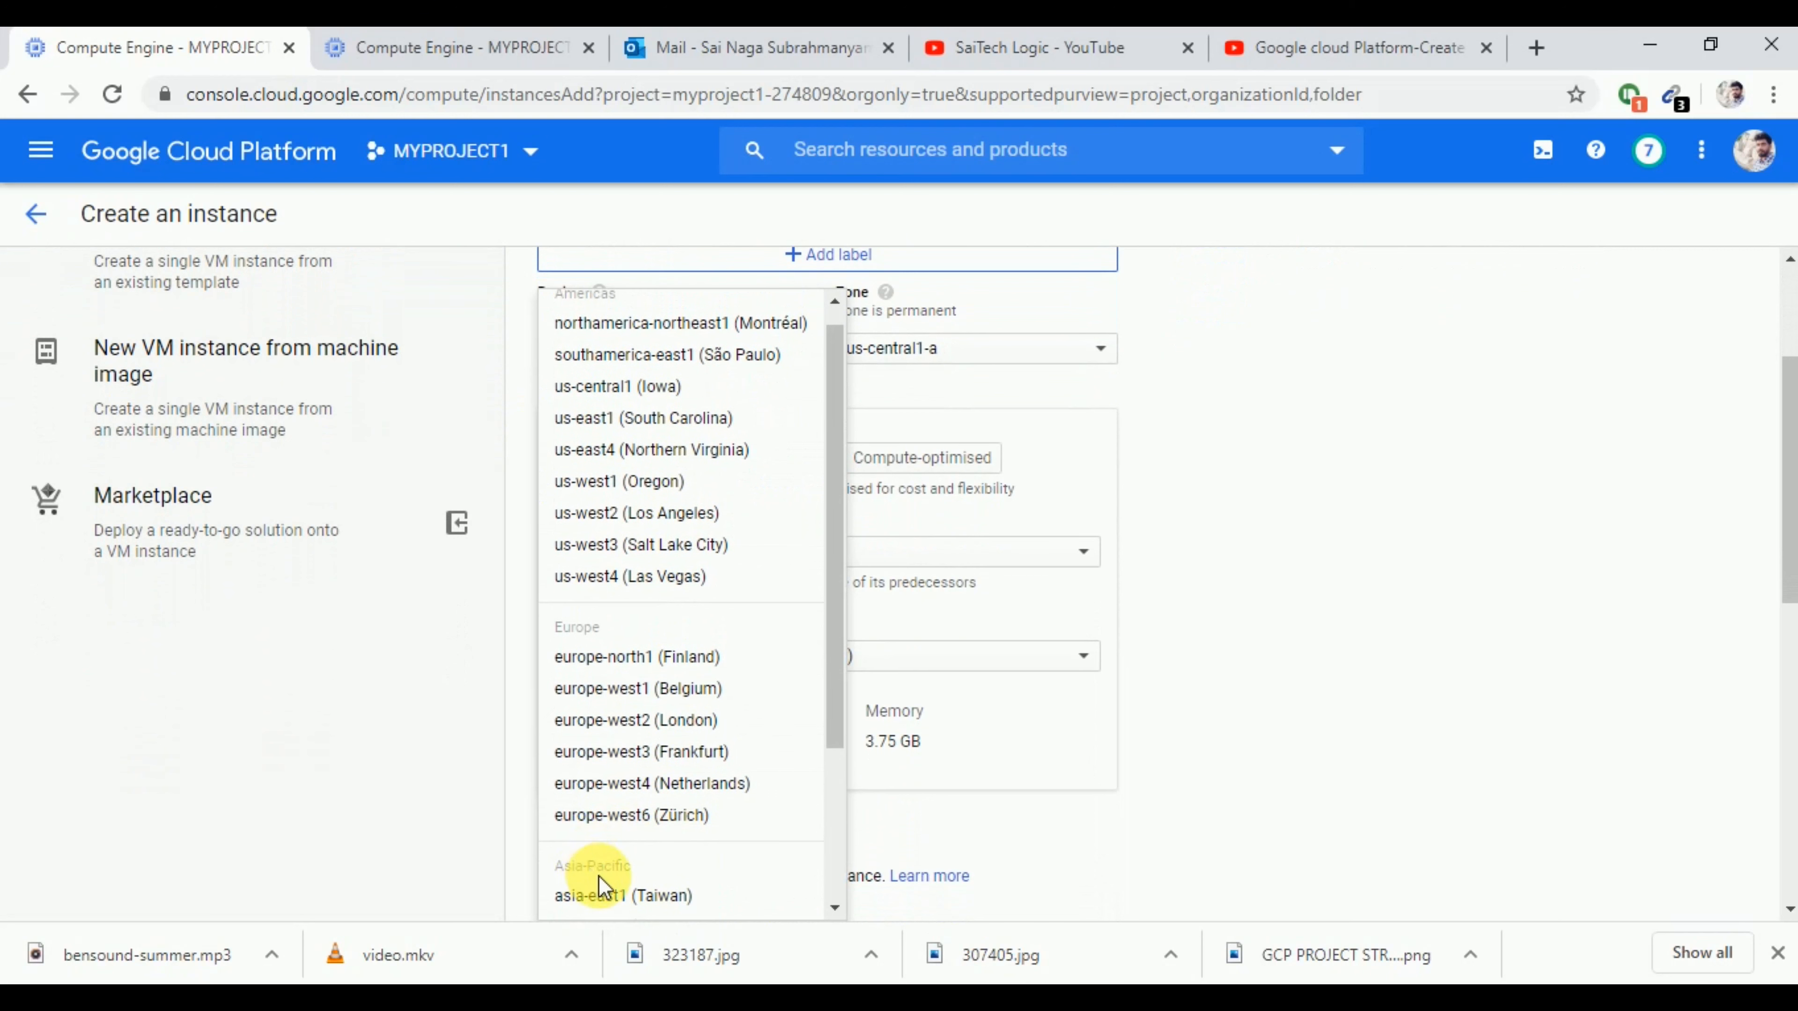
left_click(632, 896)
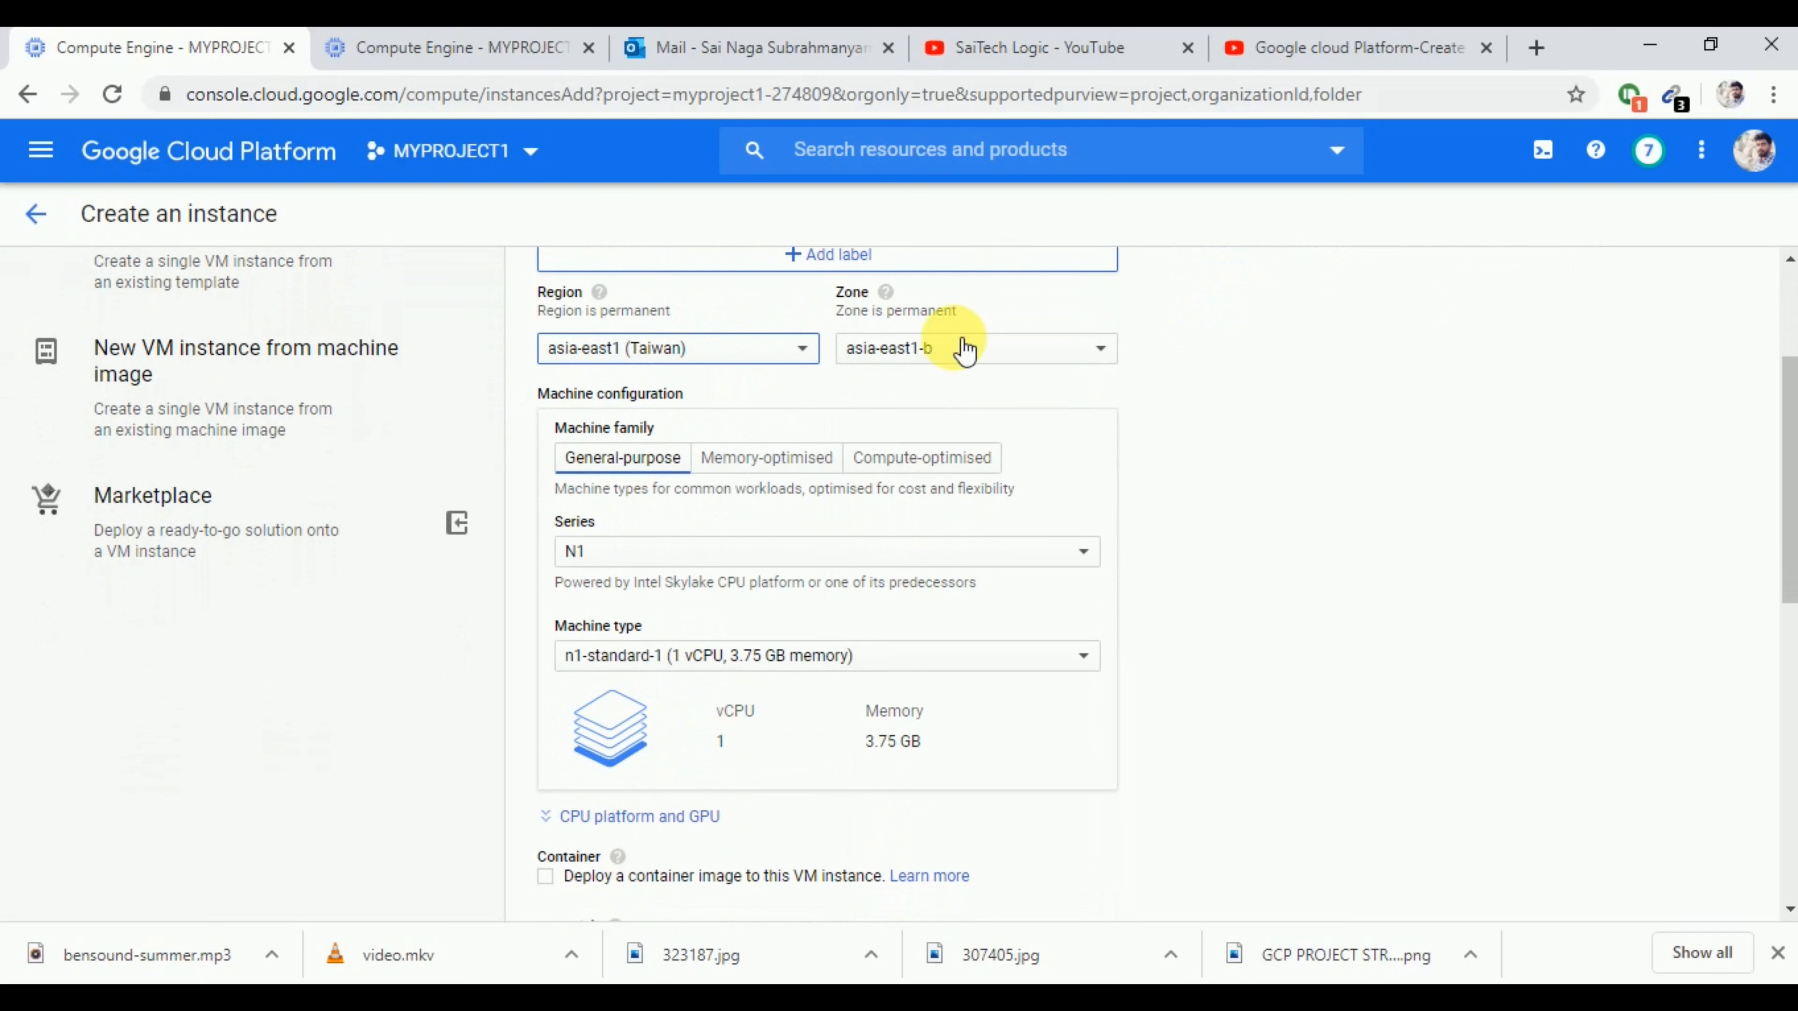
left_click(931, 351)
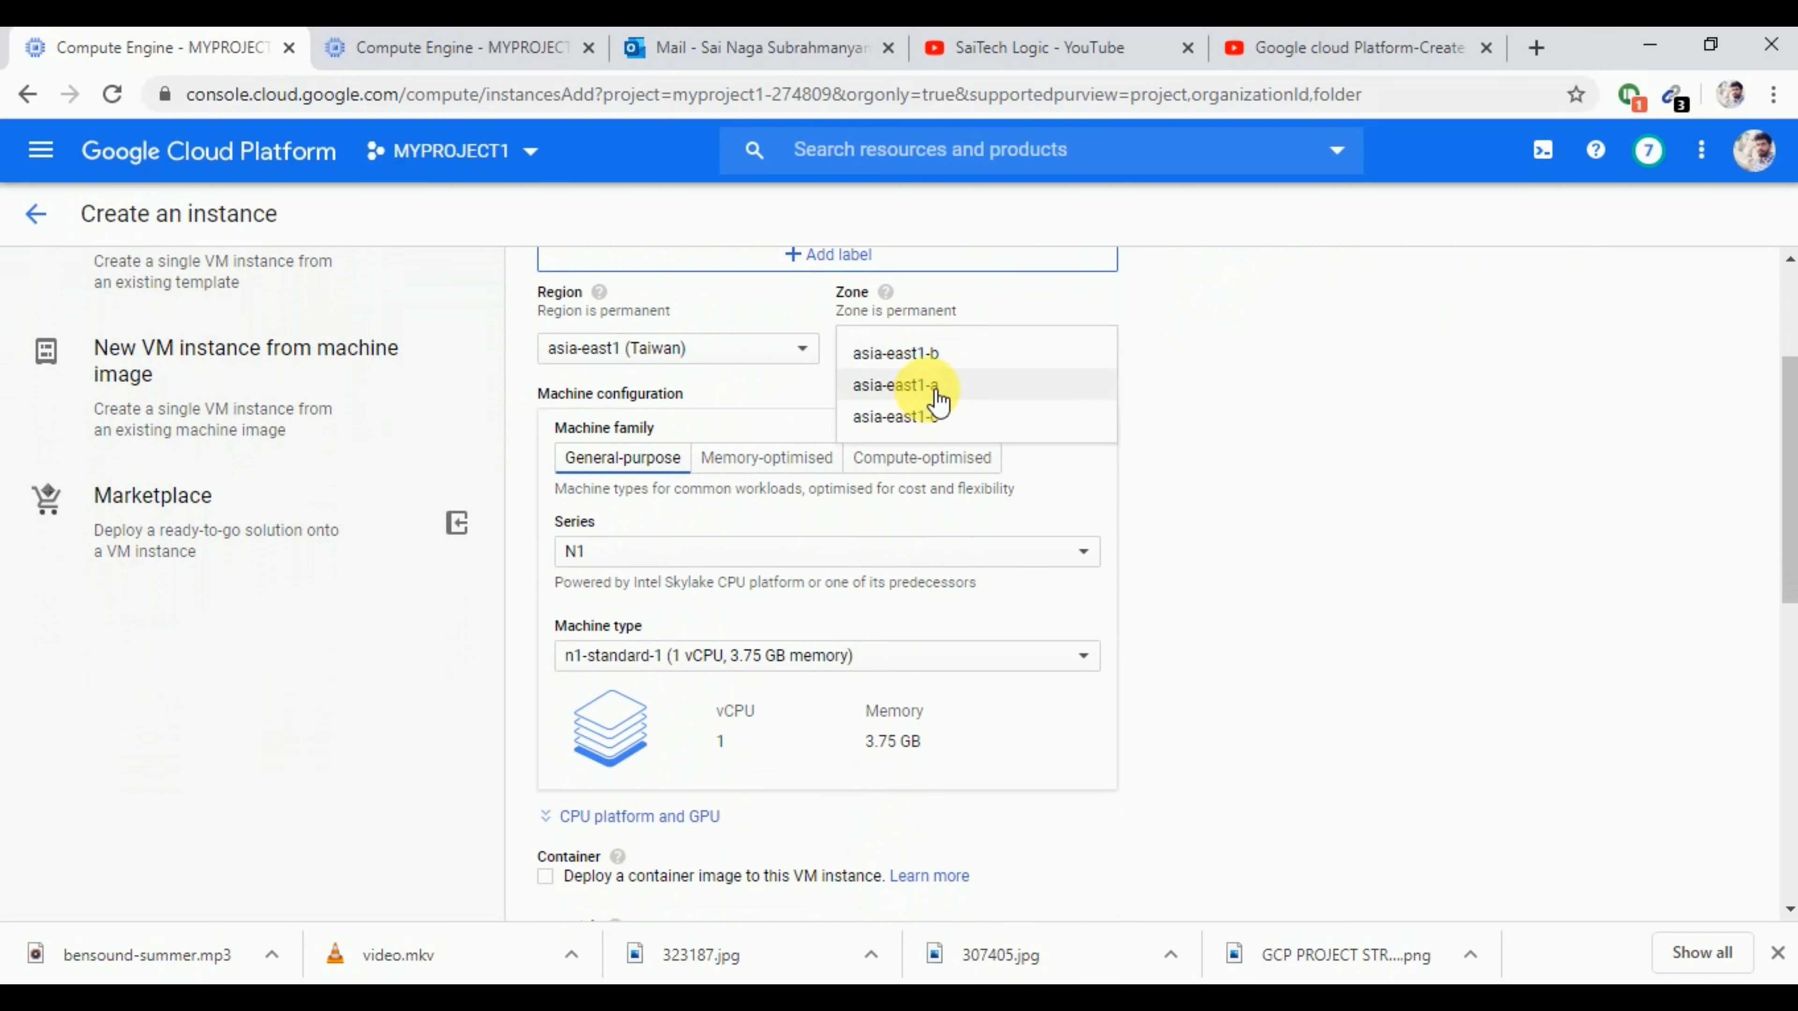
left_click(928, 386)
Step: Leave both HTTP and HTTPS traffic disallowed for the instance
scroll(927, 397, "down", 10)
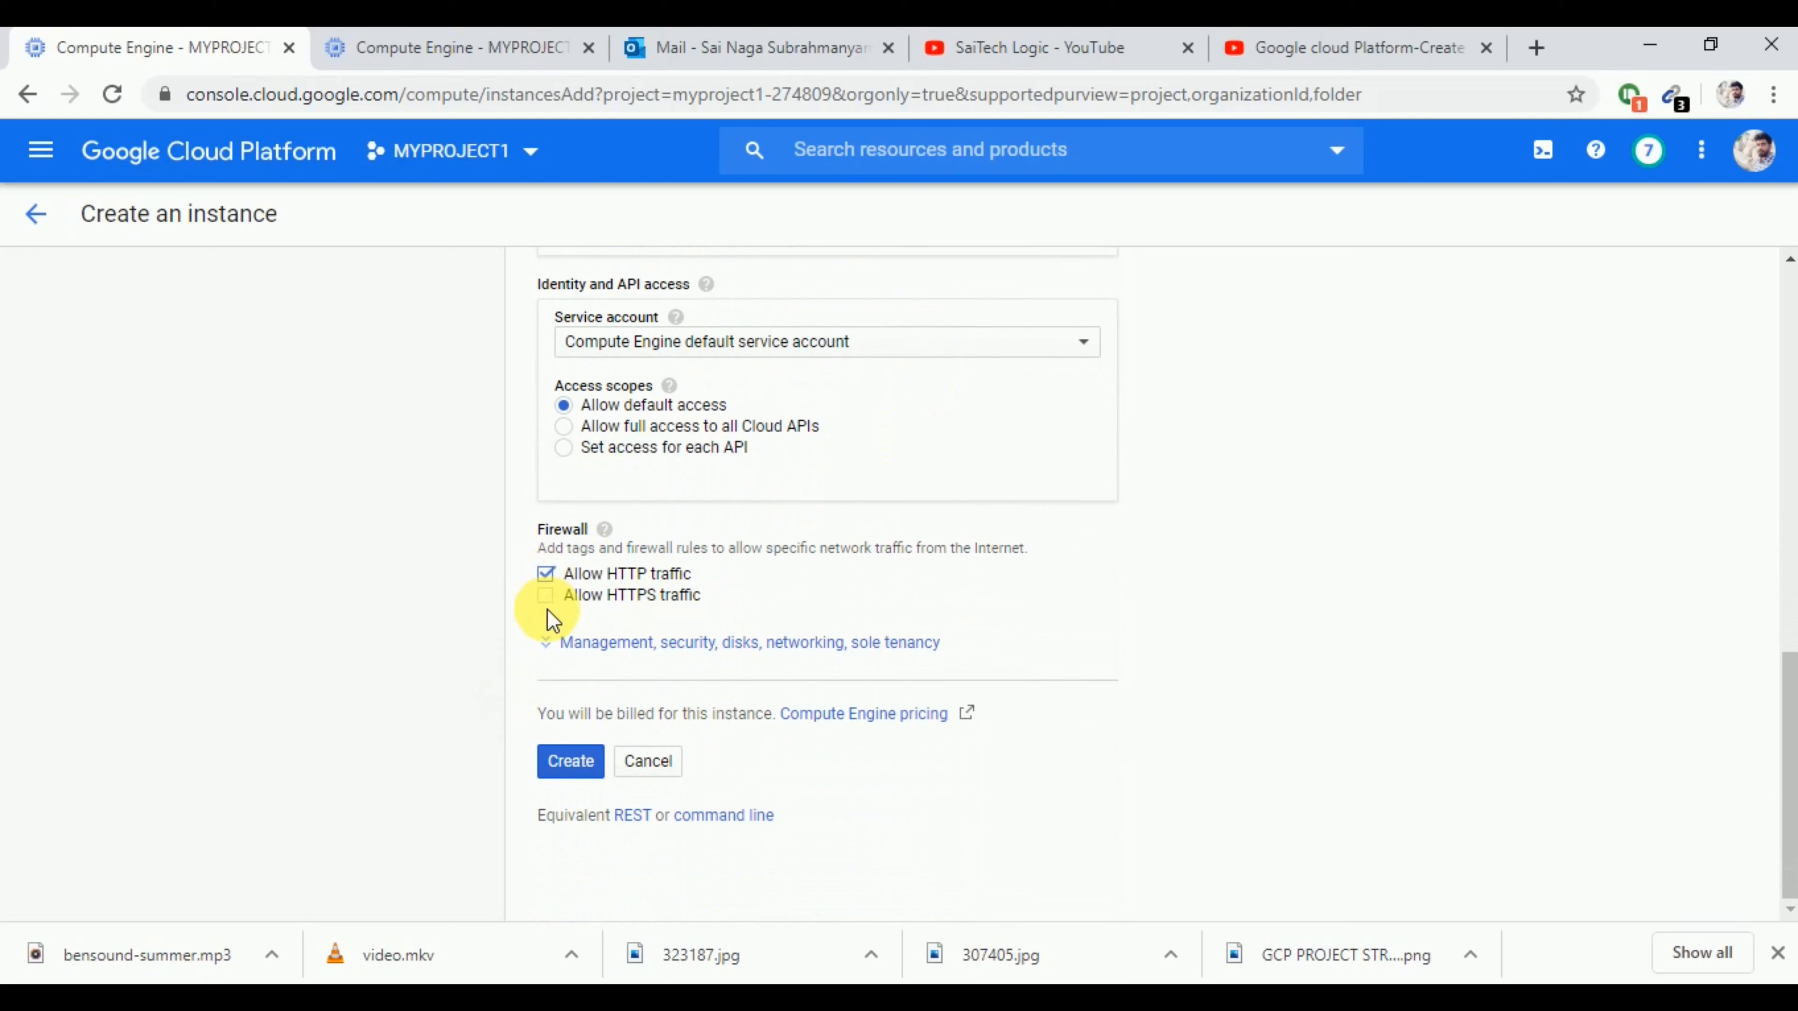
left_click(545, 595)
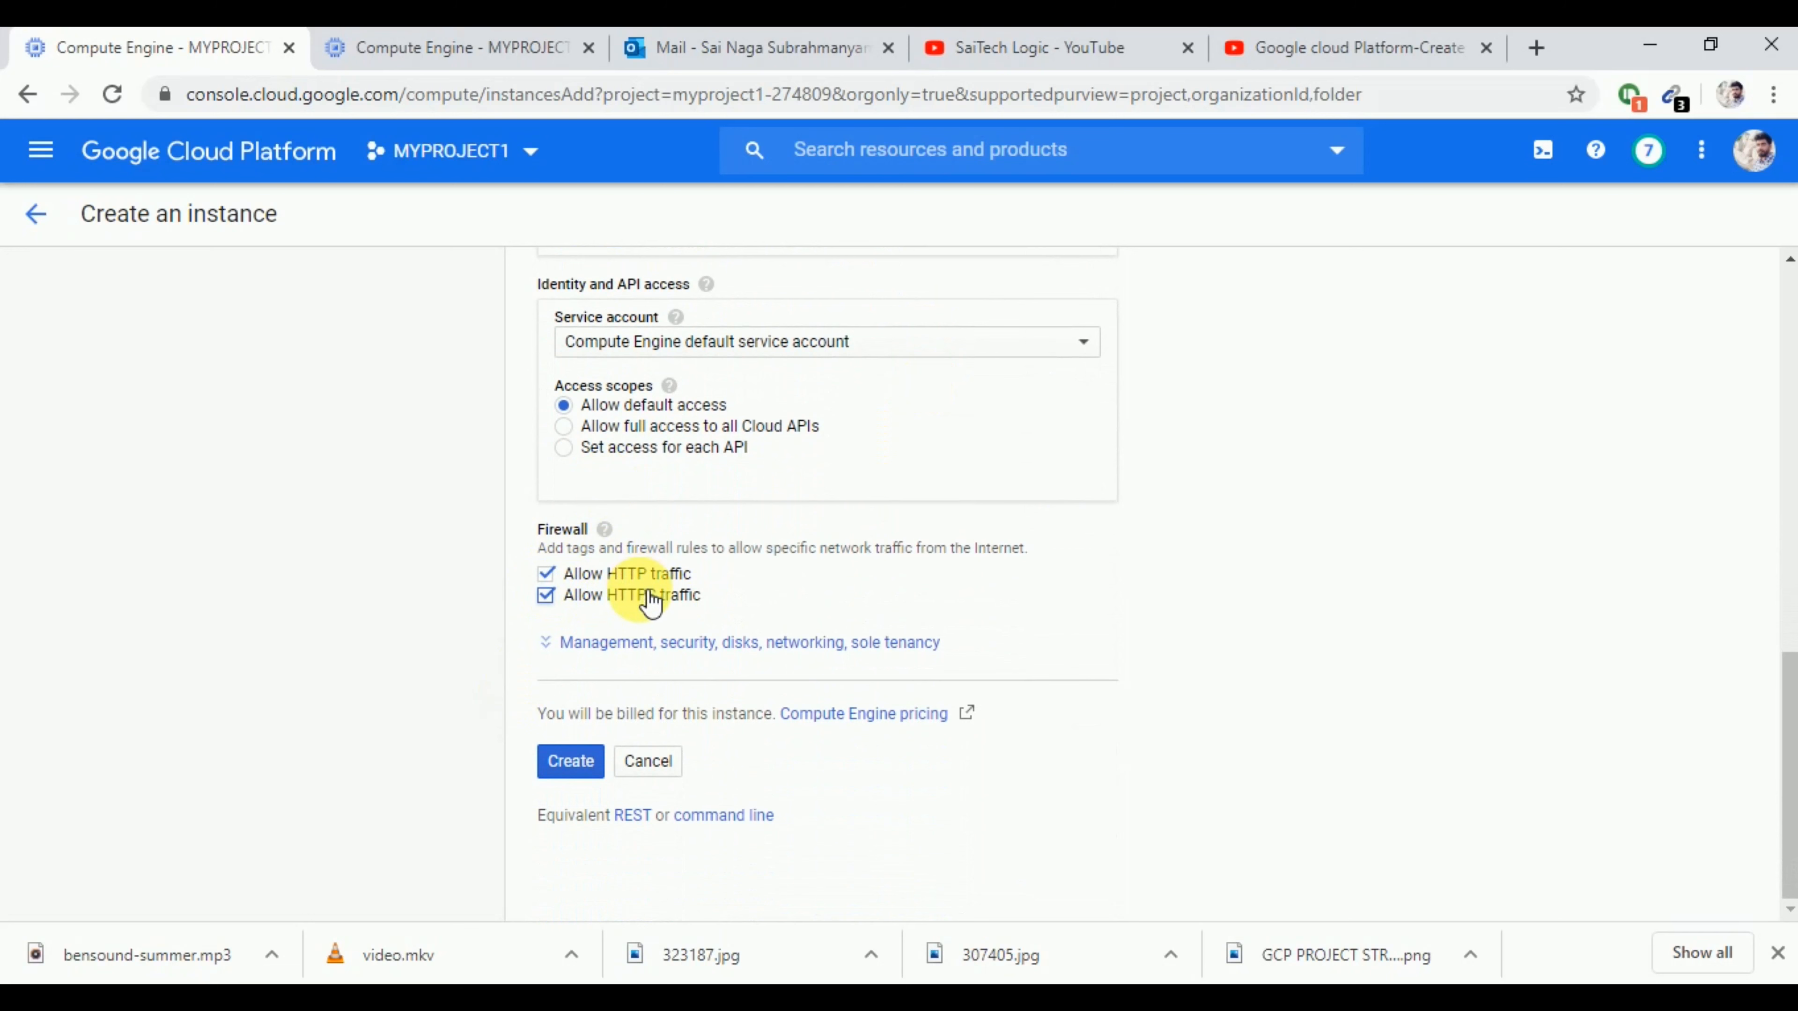
left_click(629, 658)
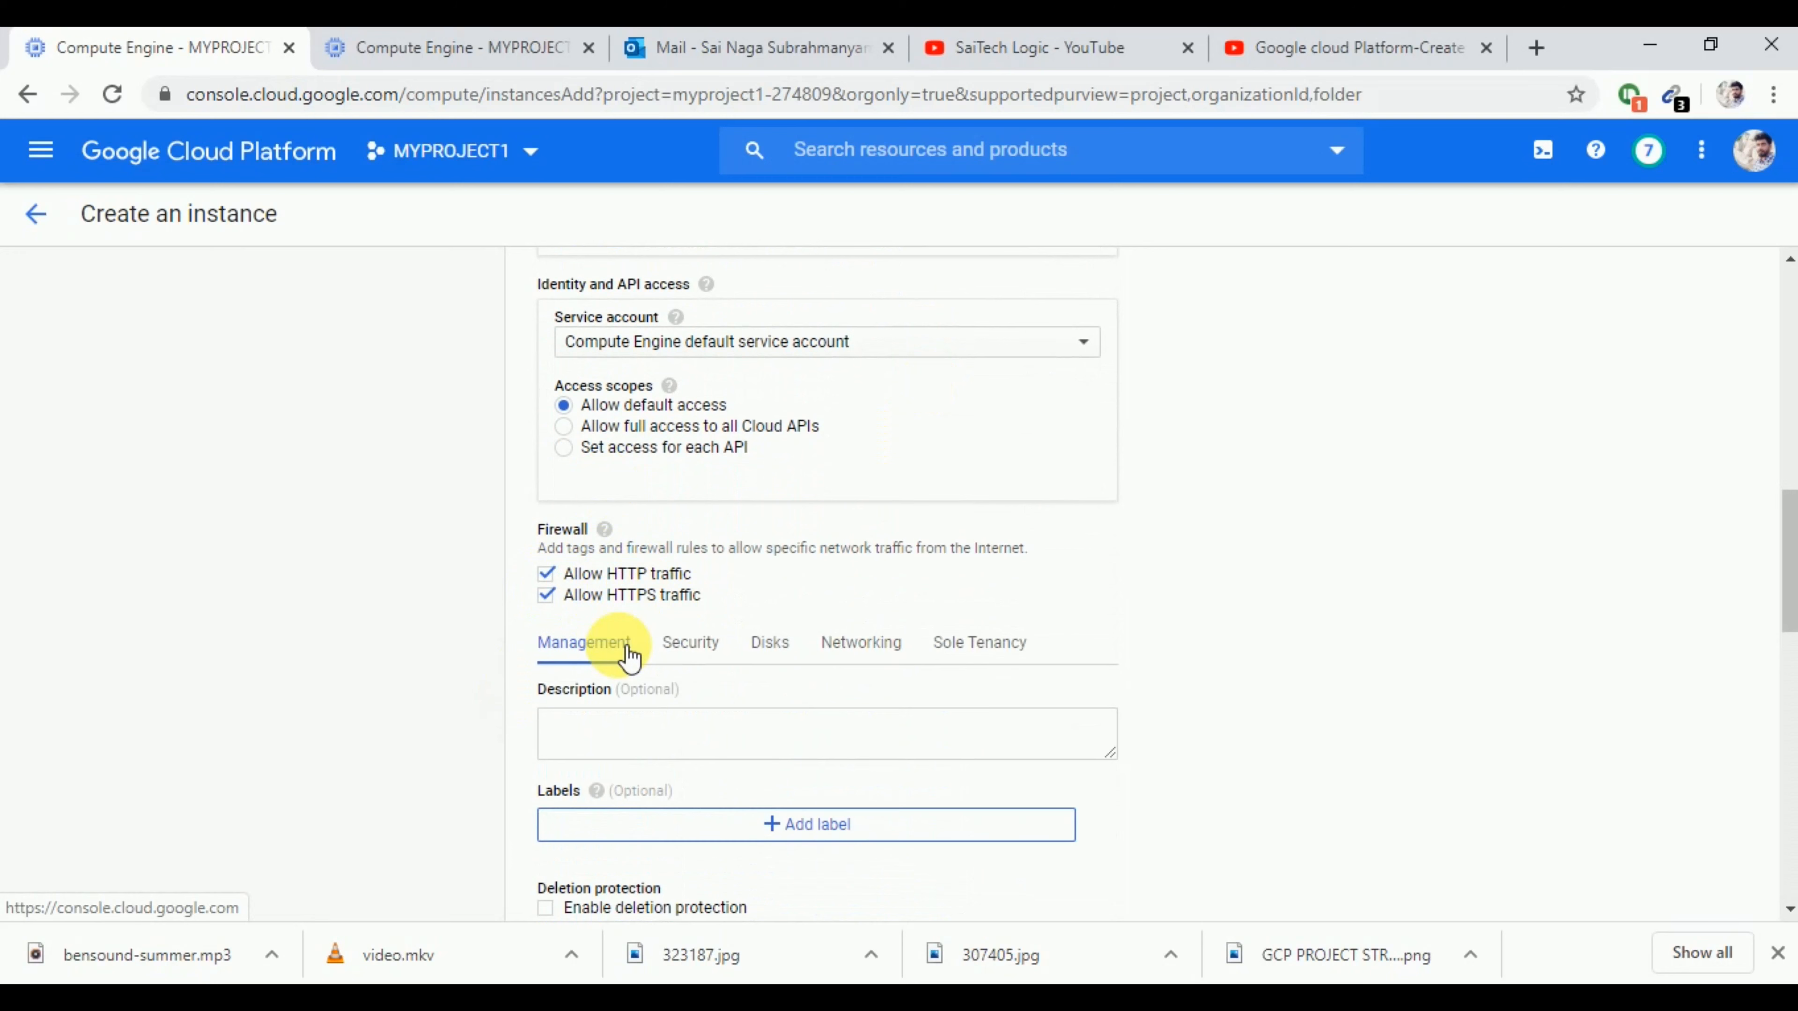
scroll(630, 658, "down", 4)
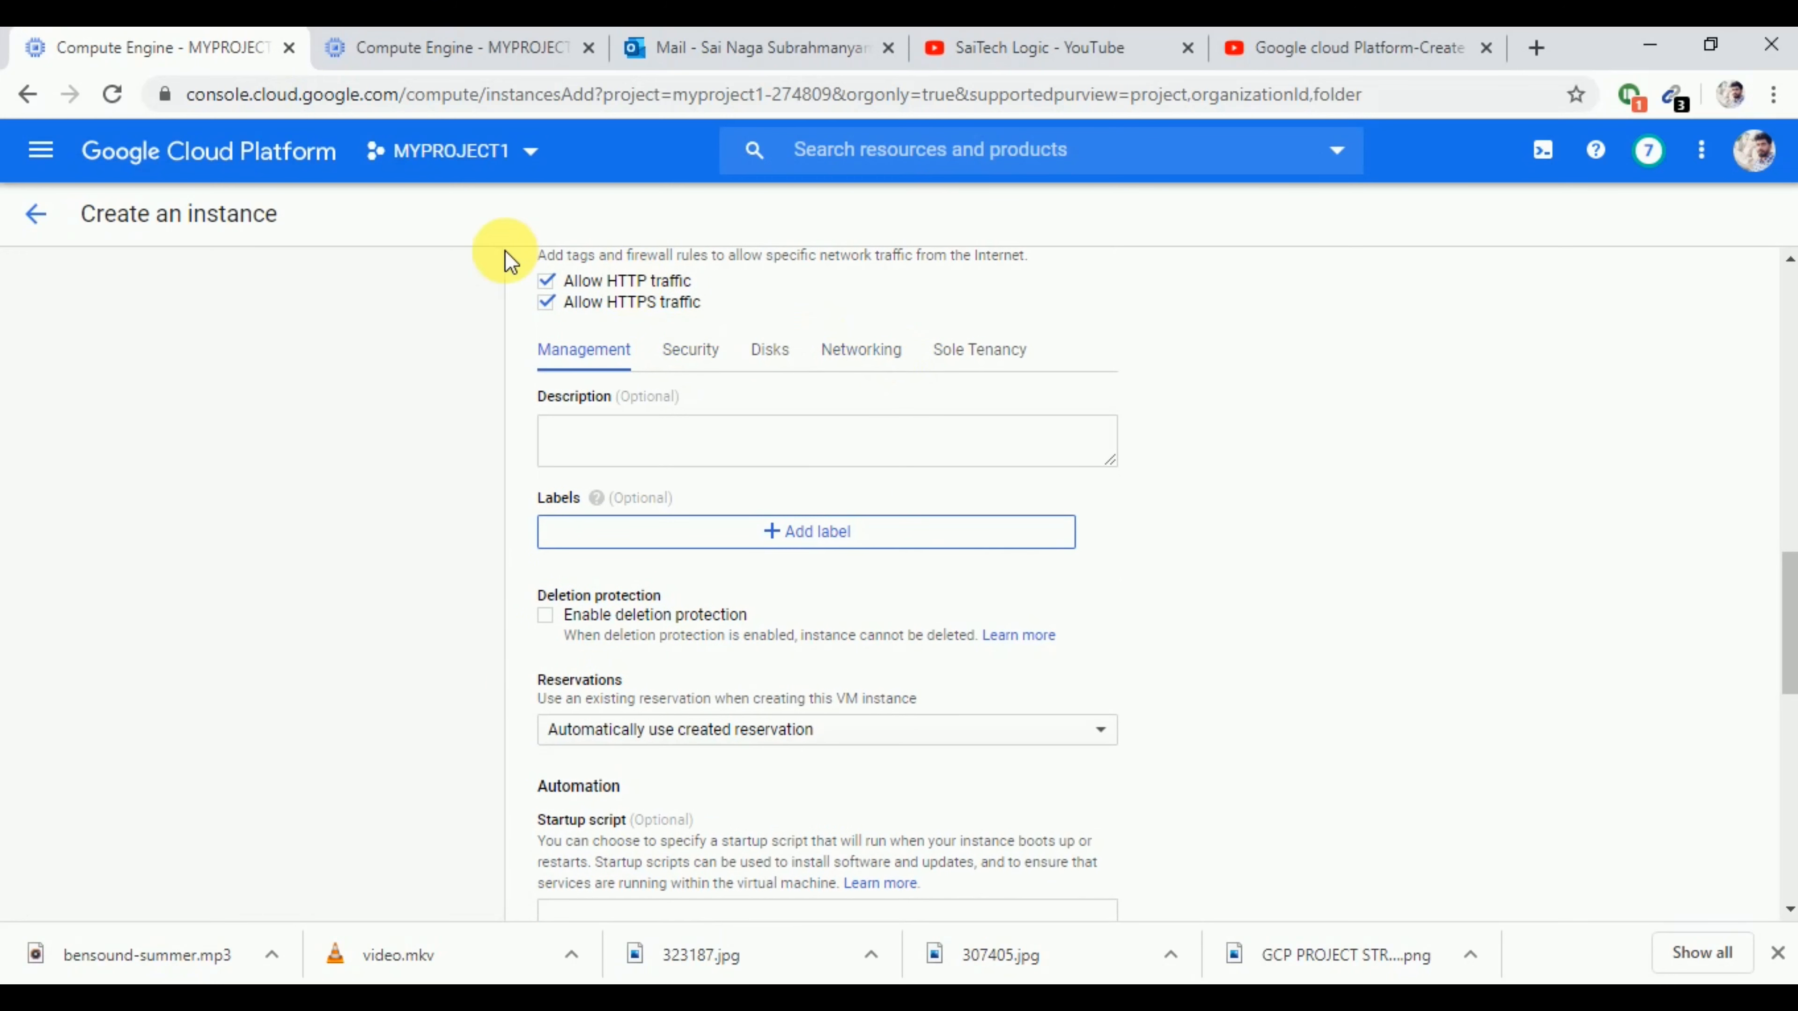
left_click(559, 283)
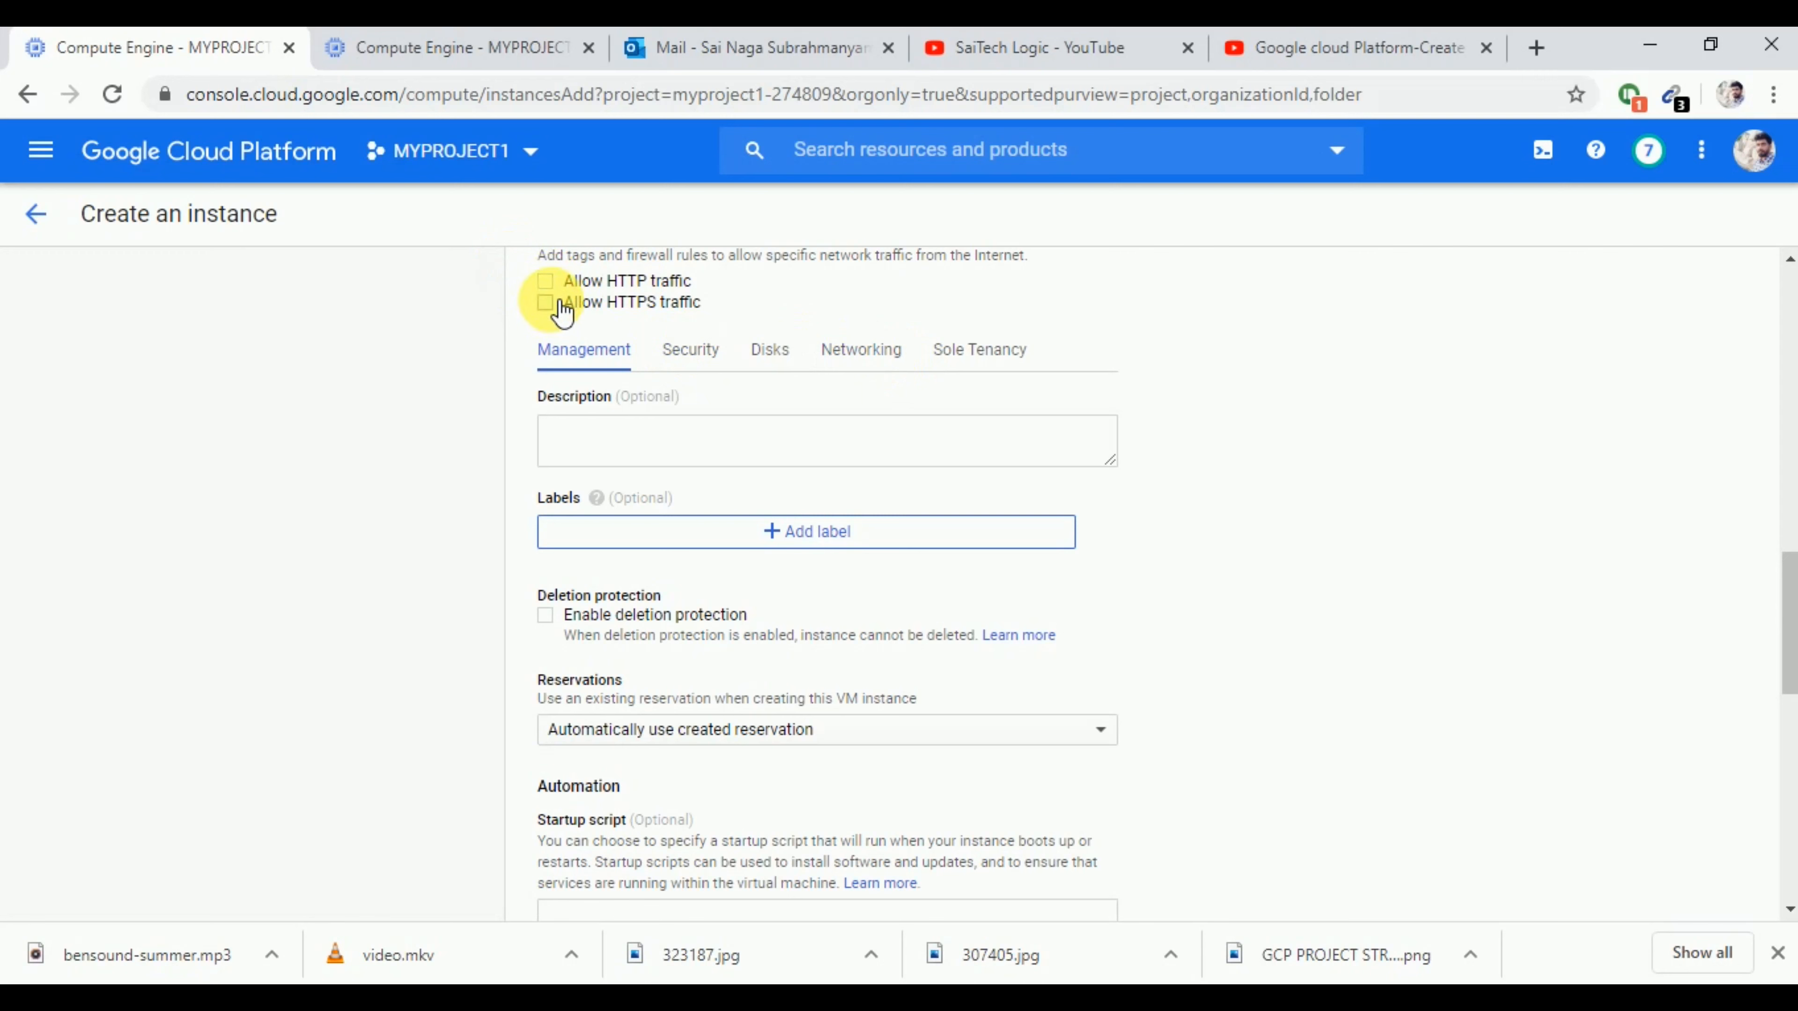
left_click(562, 309)
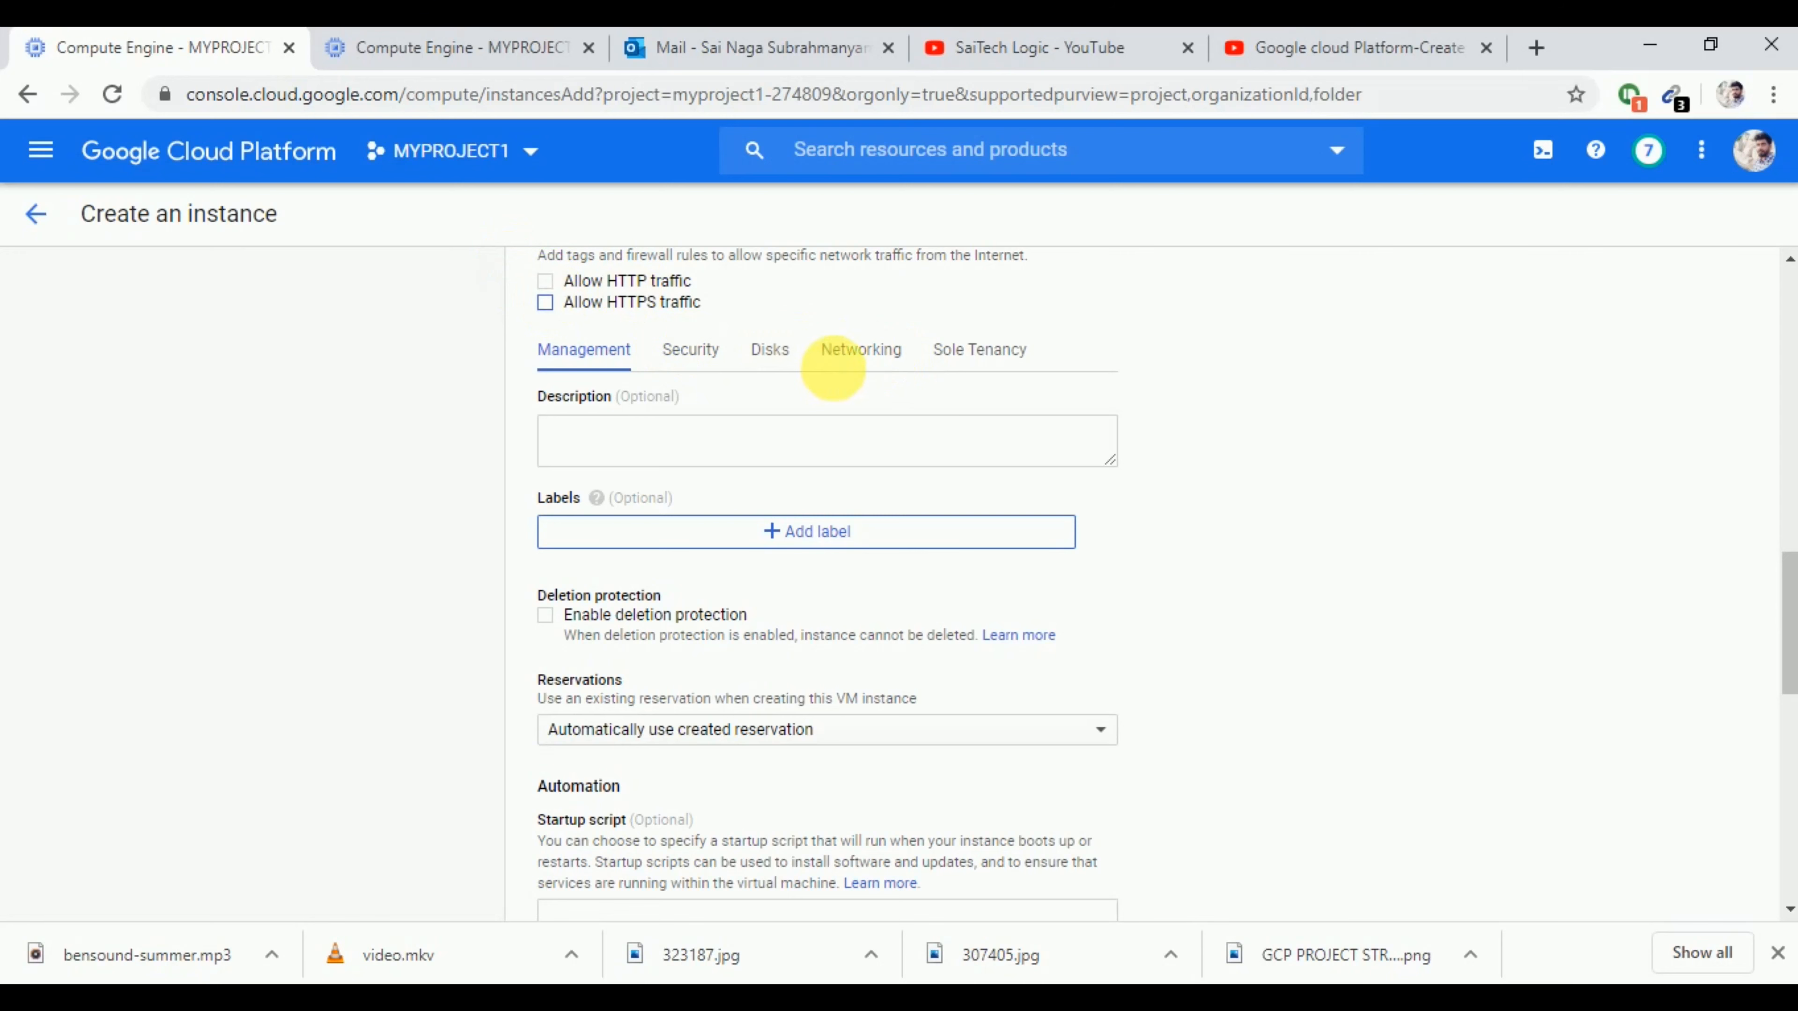
Step: Attach the instance's network interface to vpc-taiwan
left_click(871, 362)
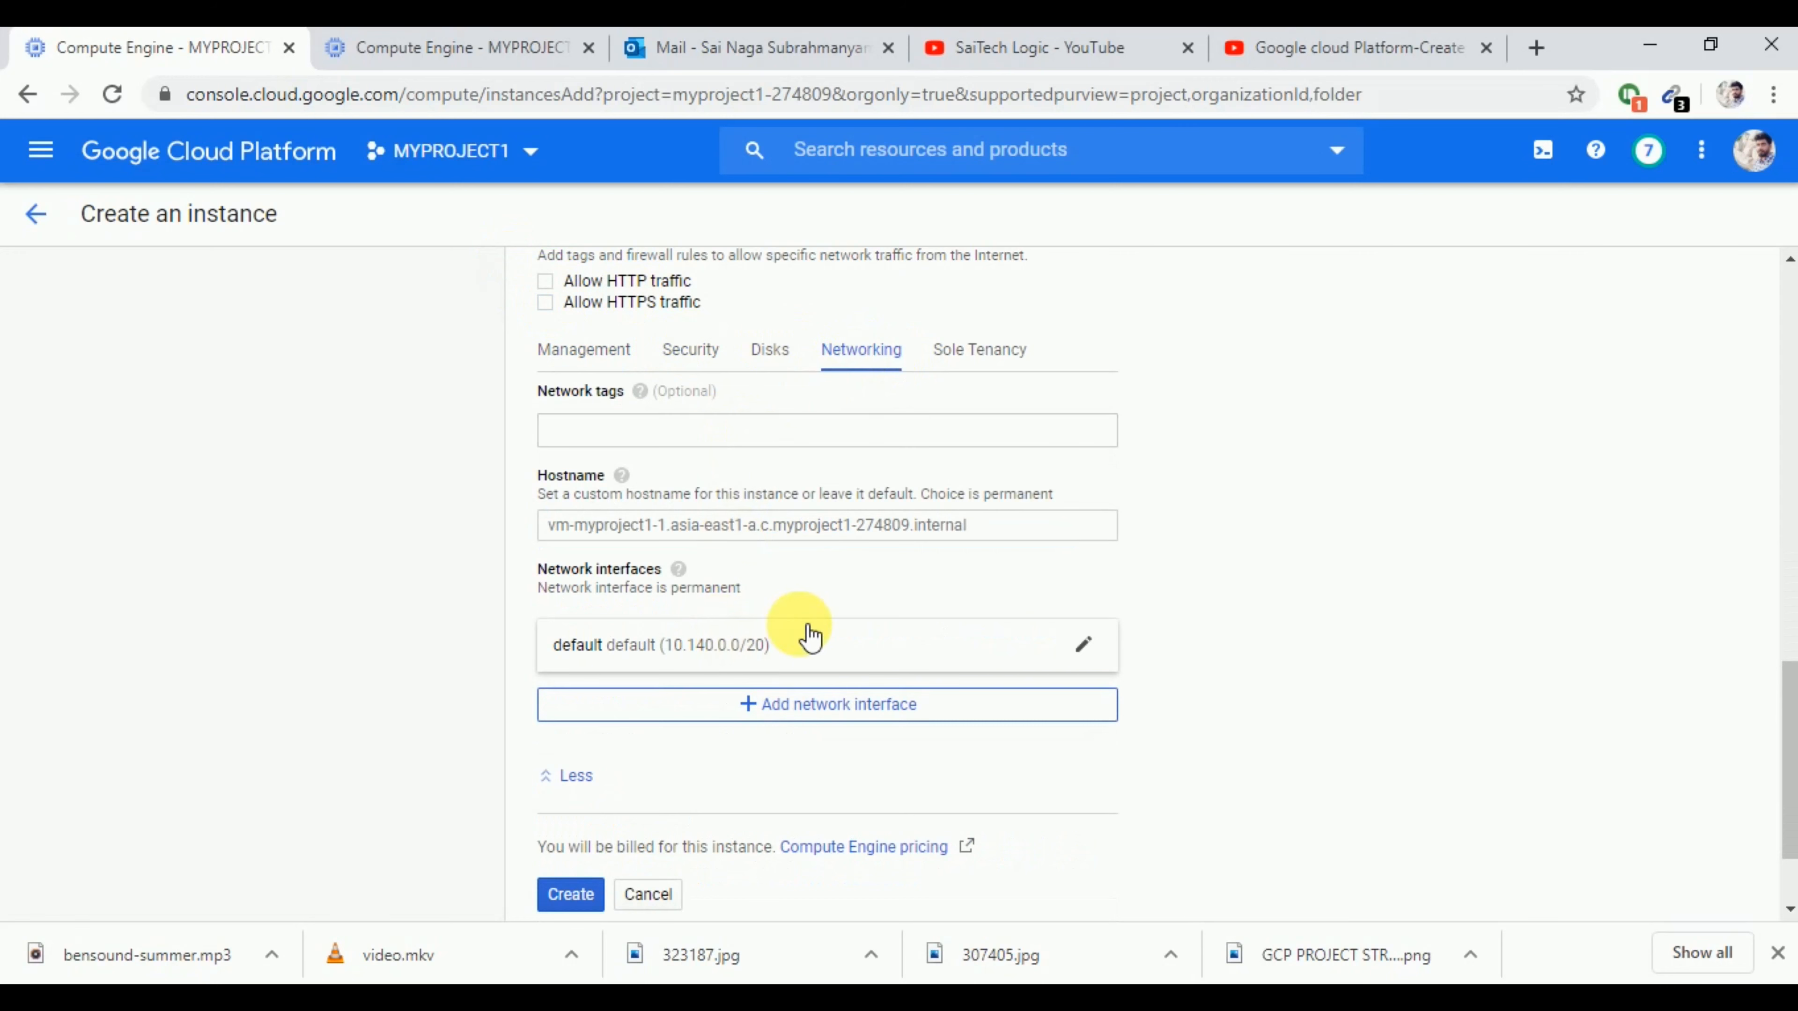
left_click(799, 653)
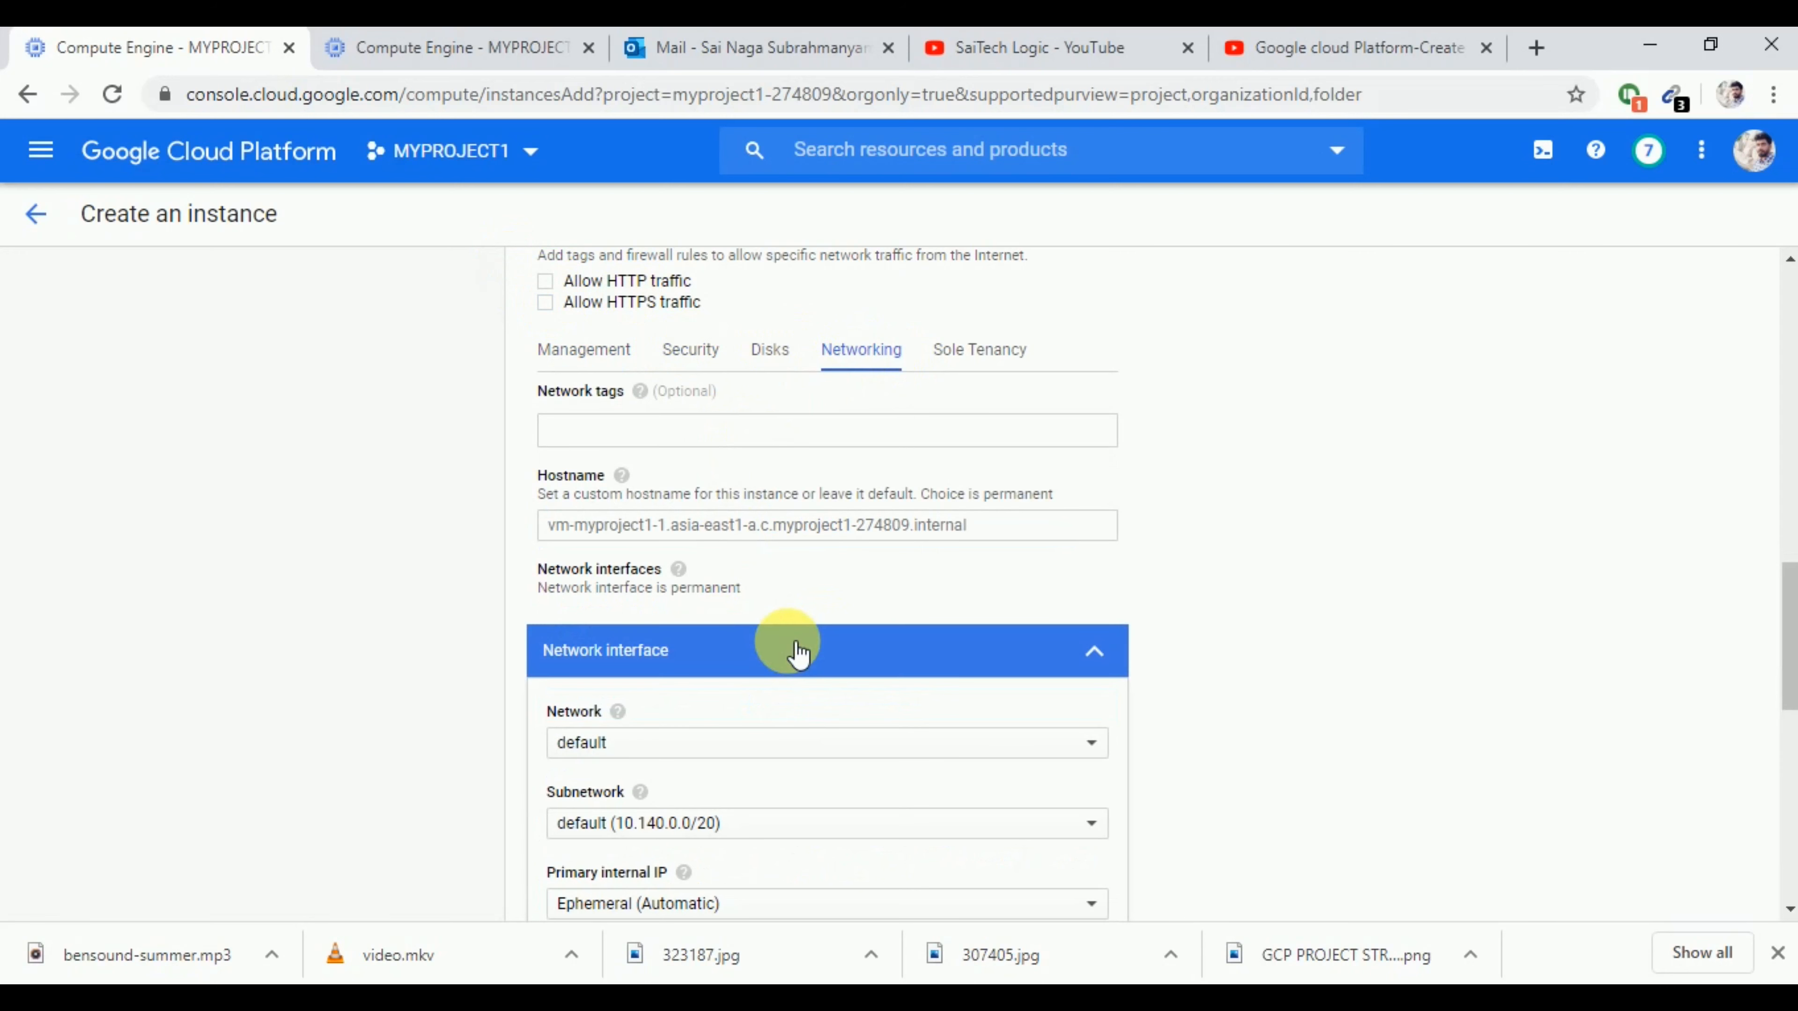
scroll(798, 653, "down", 3)
left_click(808, 503)
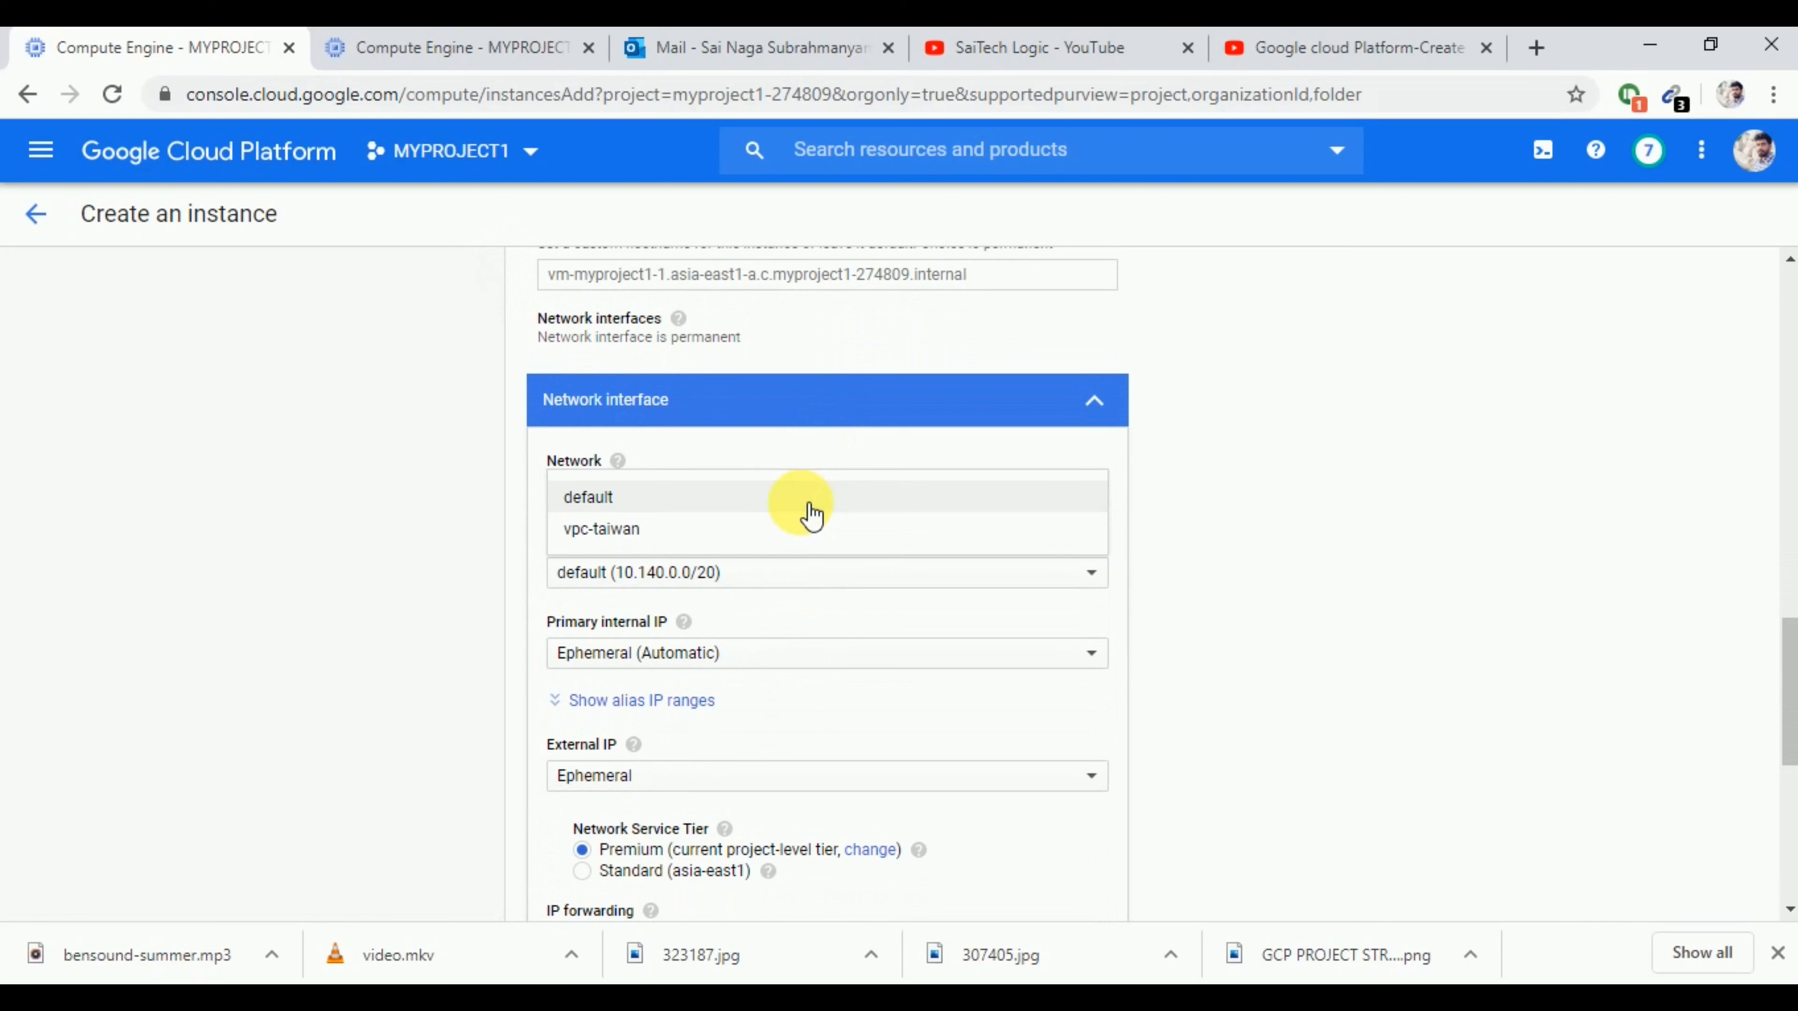
left_click(718, 530)
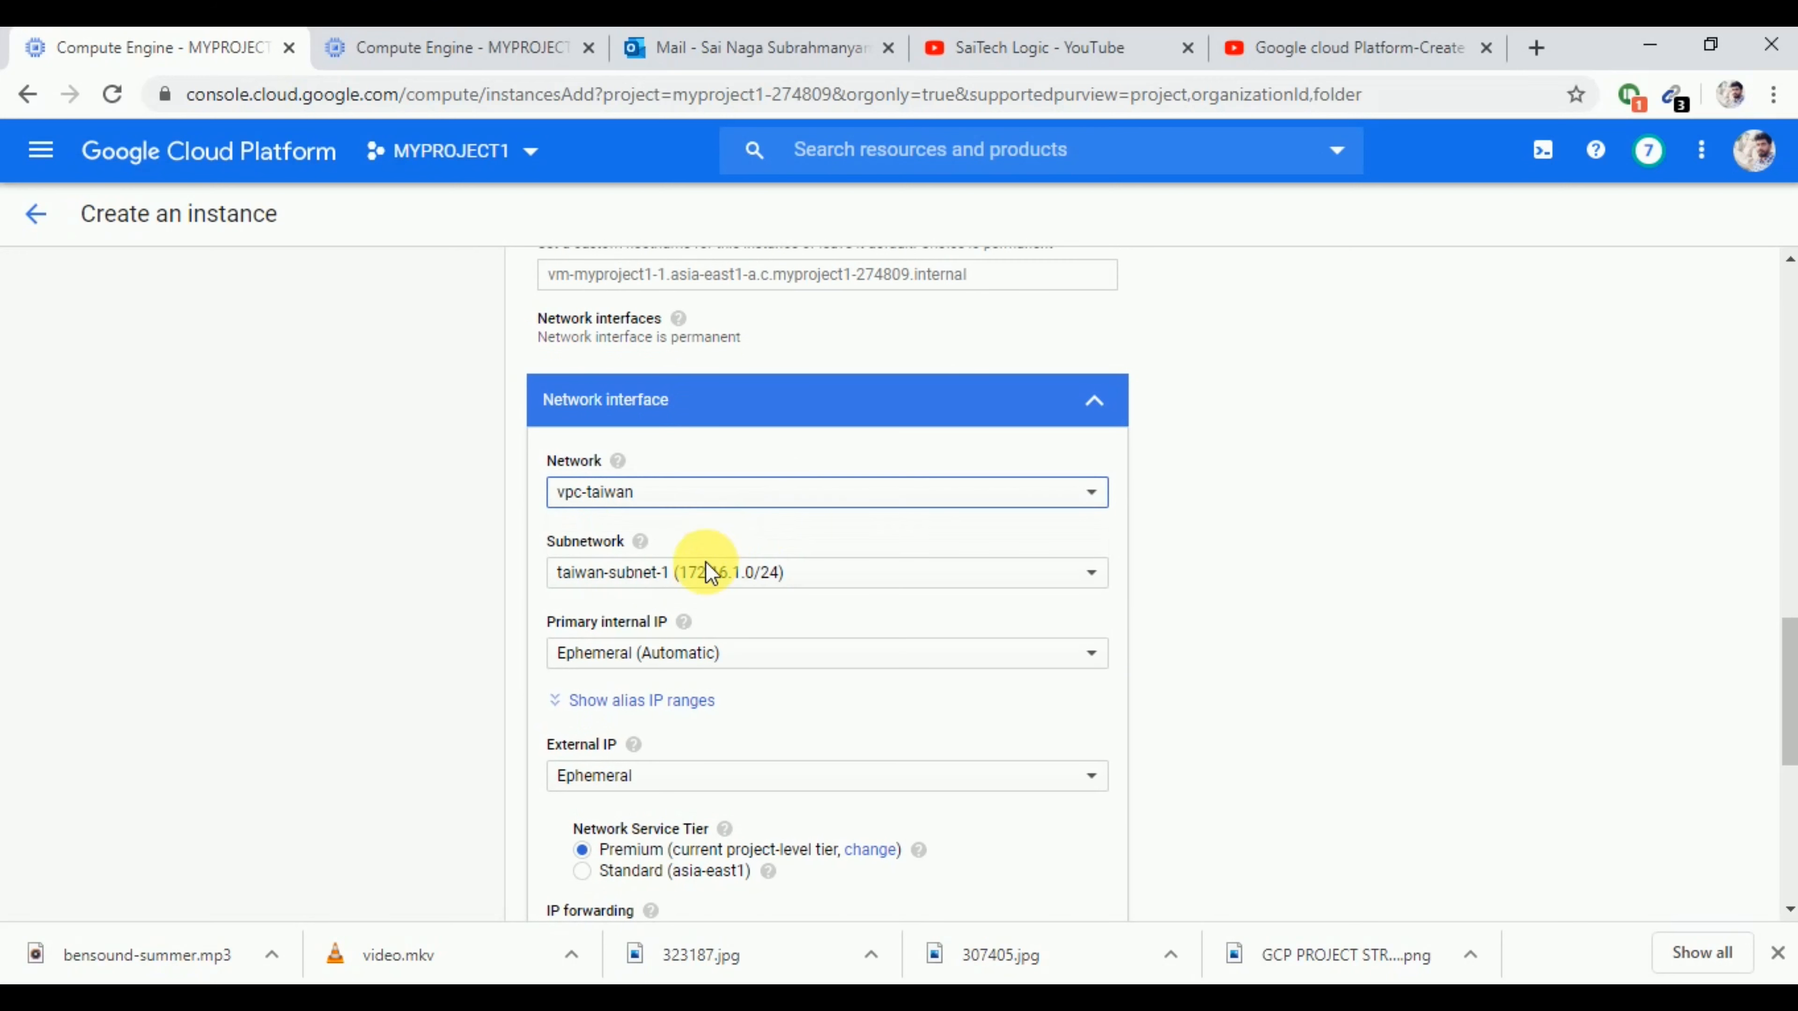
scroll(784, 610, "down", 4)
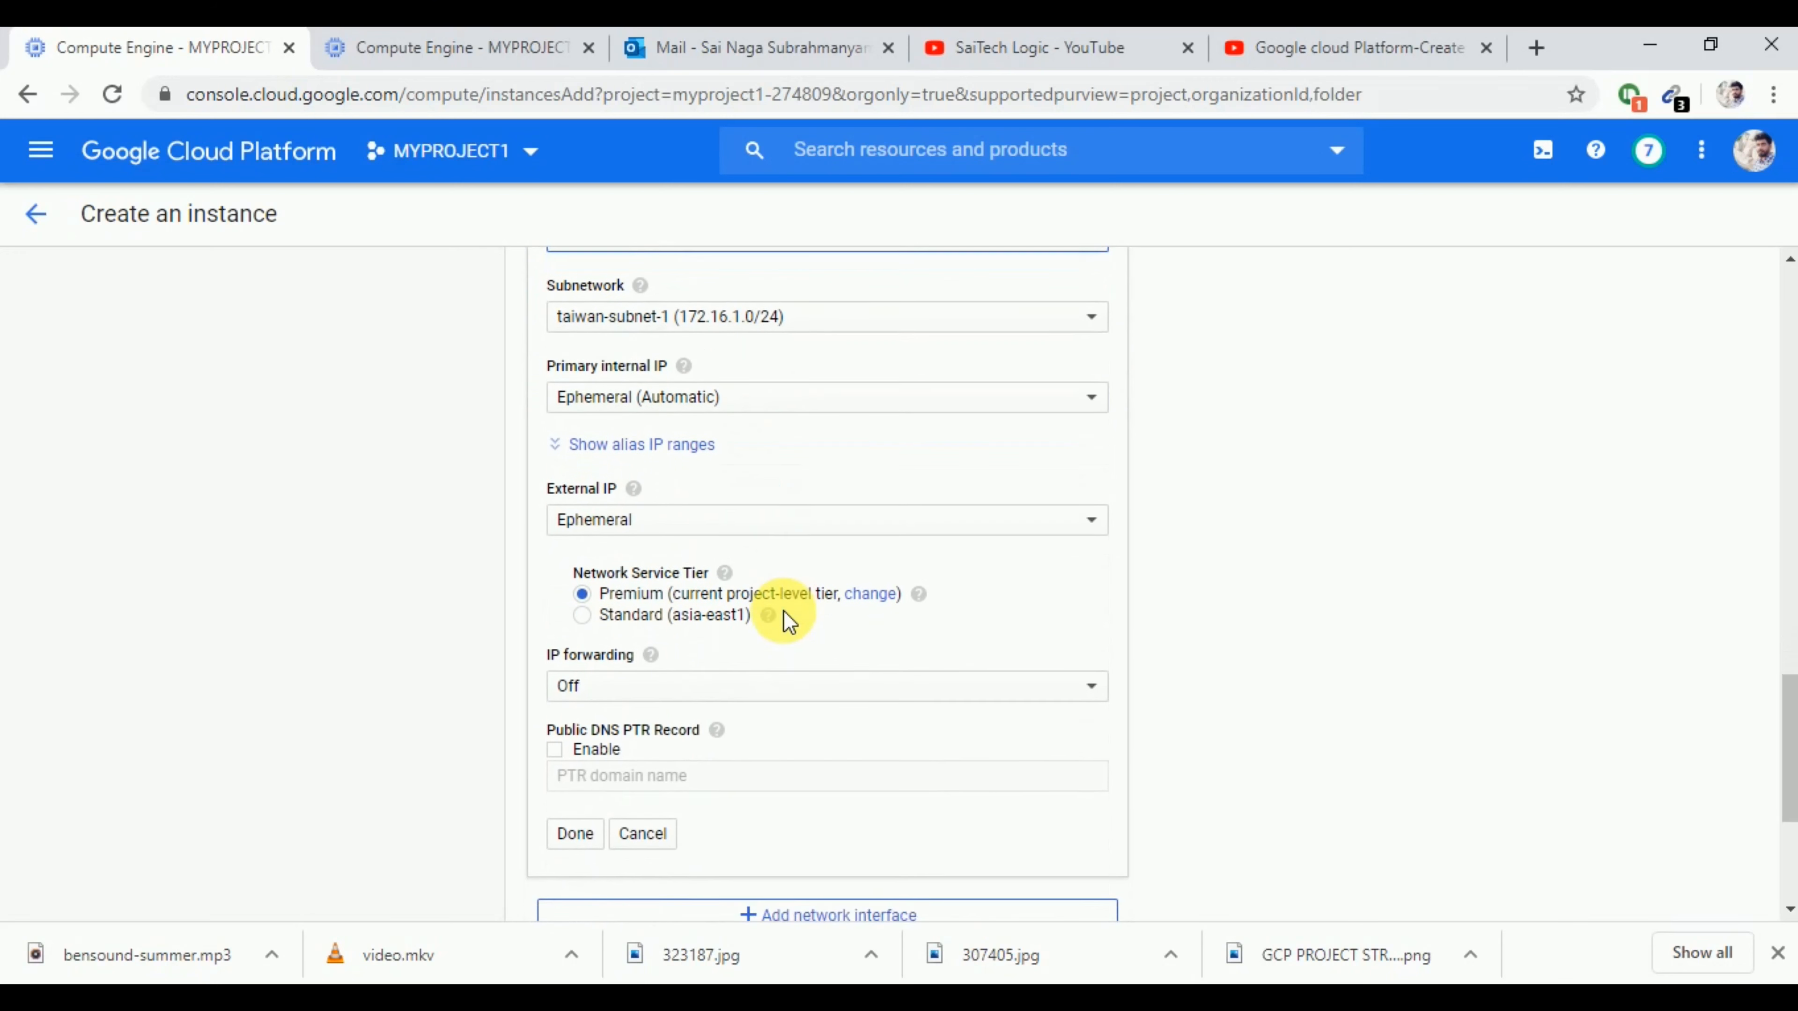
scroll(784, 610, "up", 1)
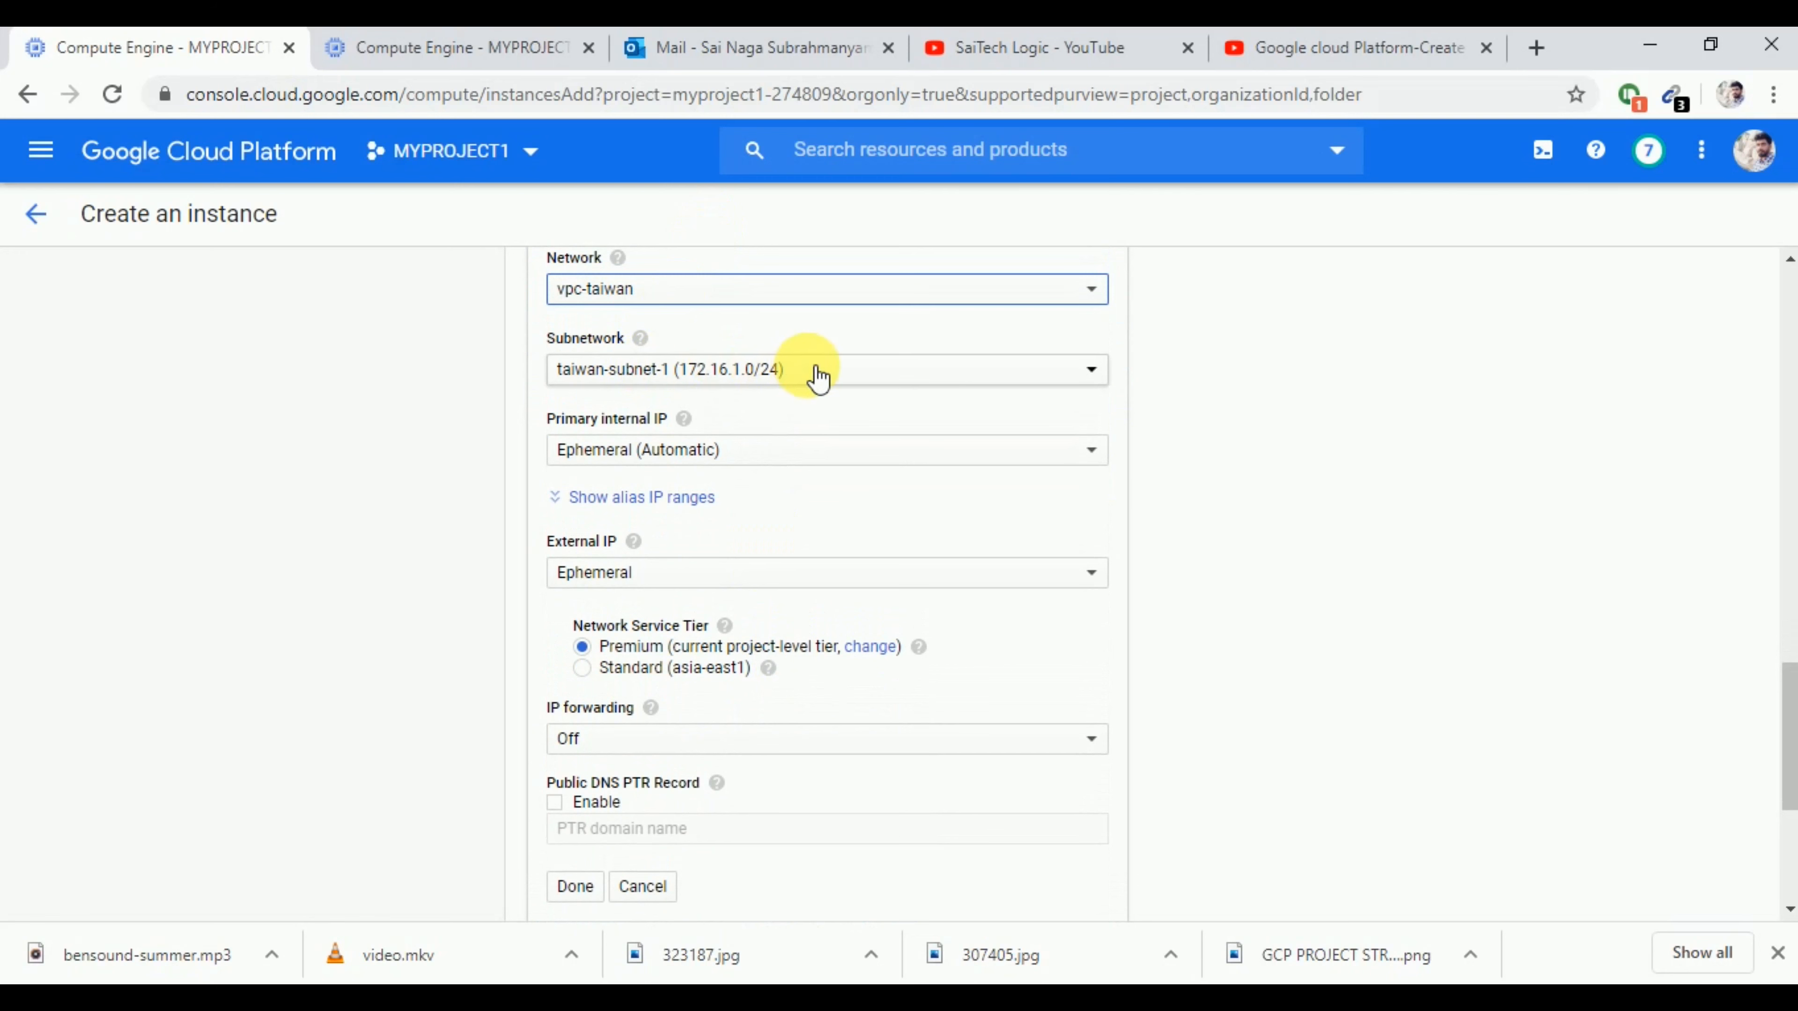
scroll(706, 530, "down", 4)
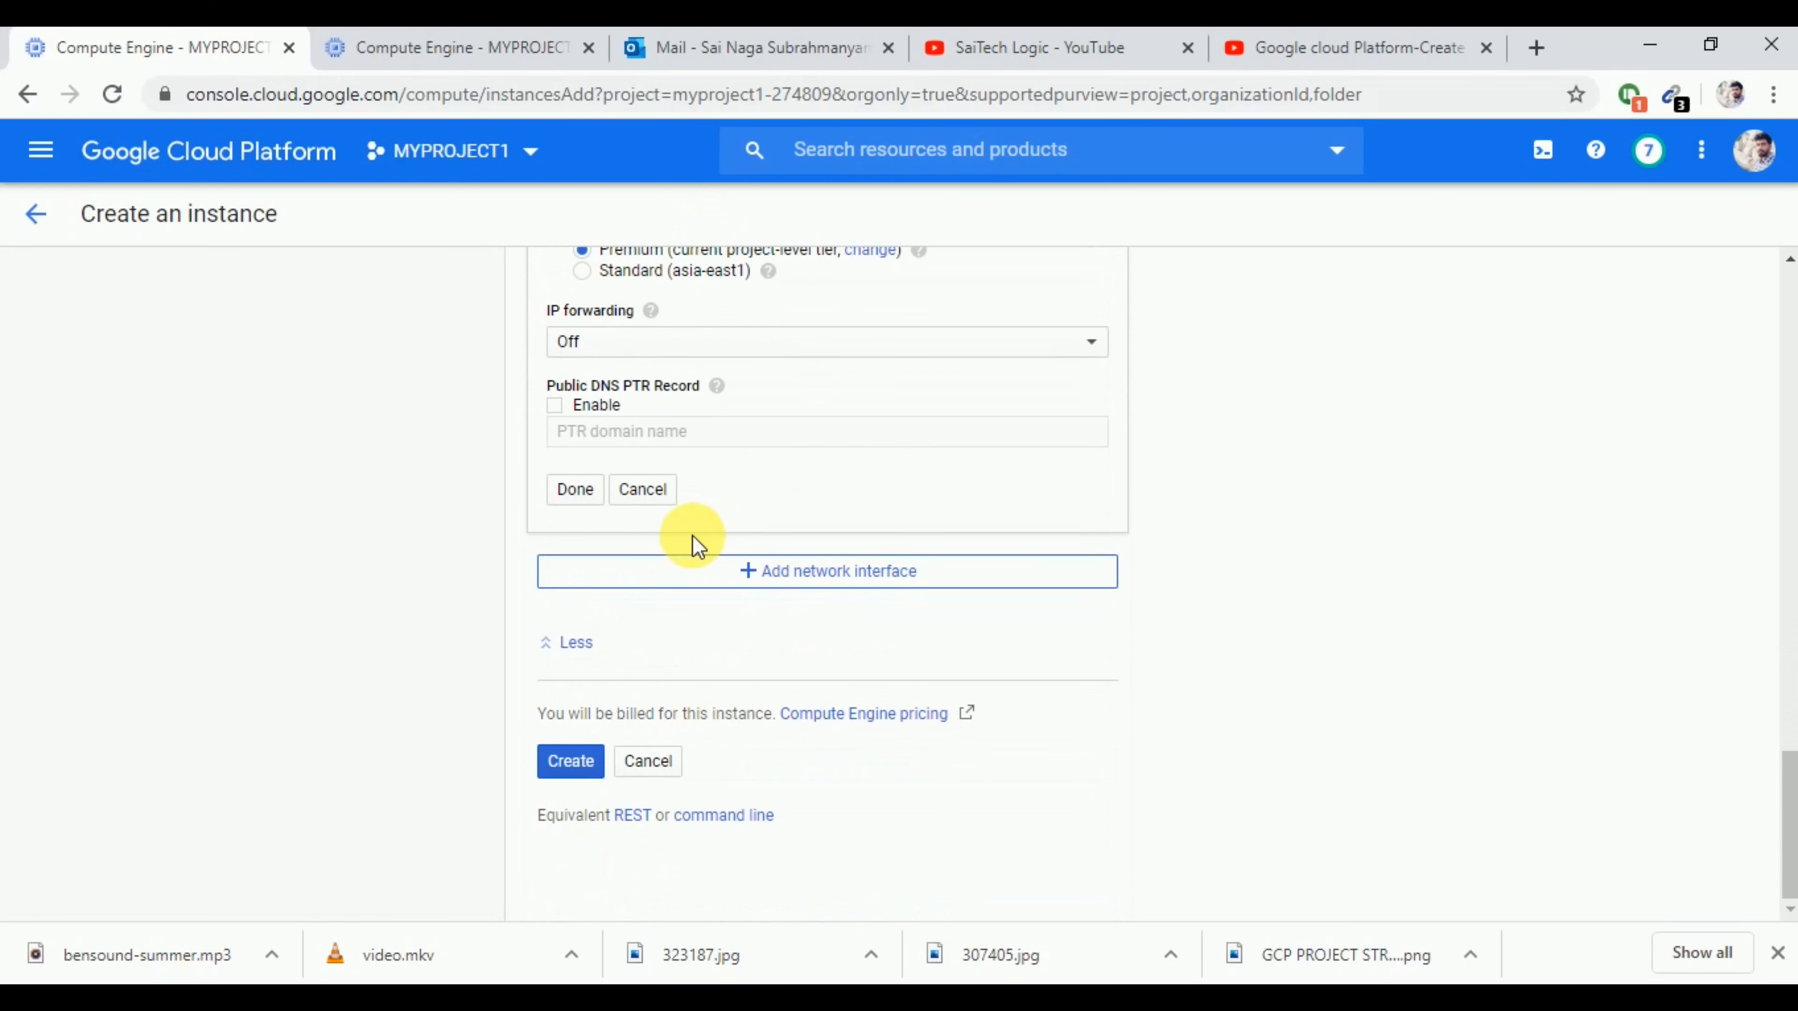
left_click(579, 490)
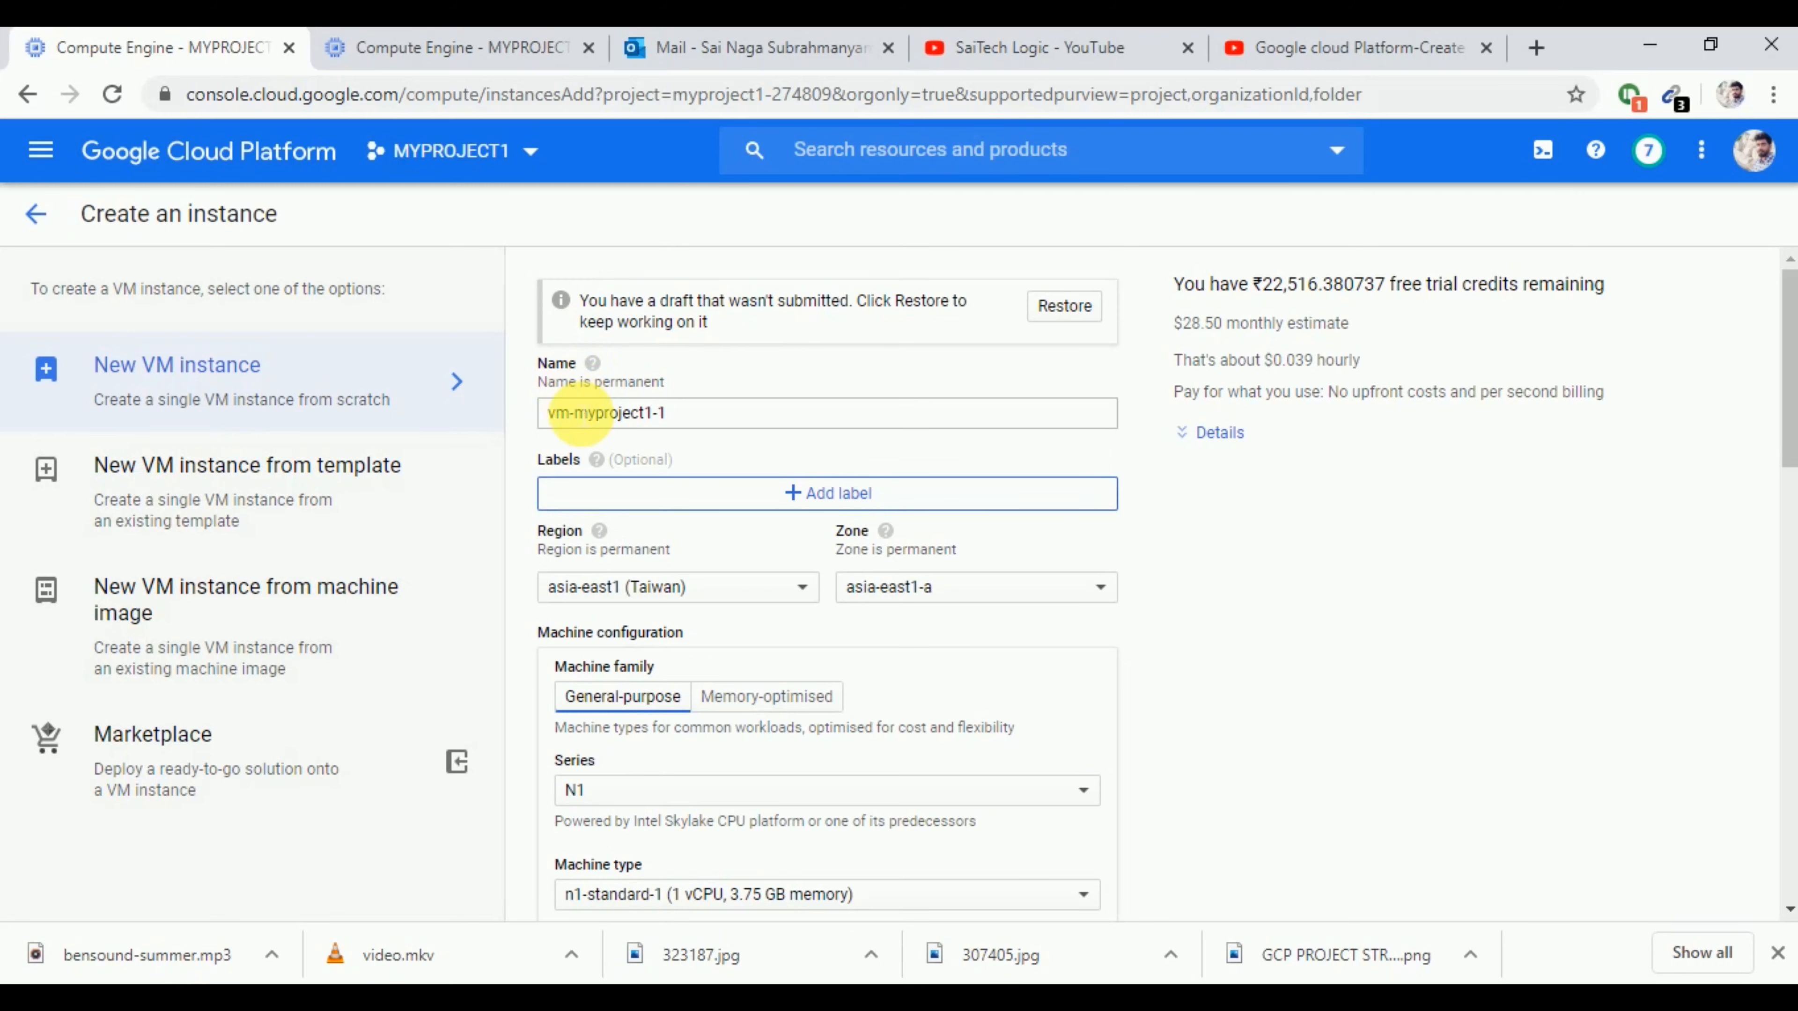
Step: Create the vm-myproject1-1 instance
scroll(622, 523, "down", 5)
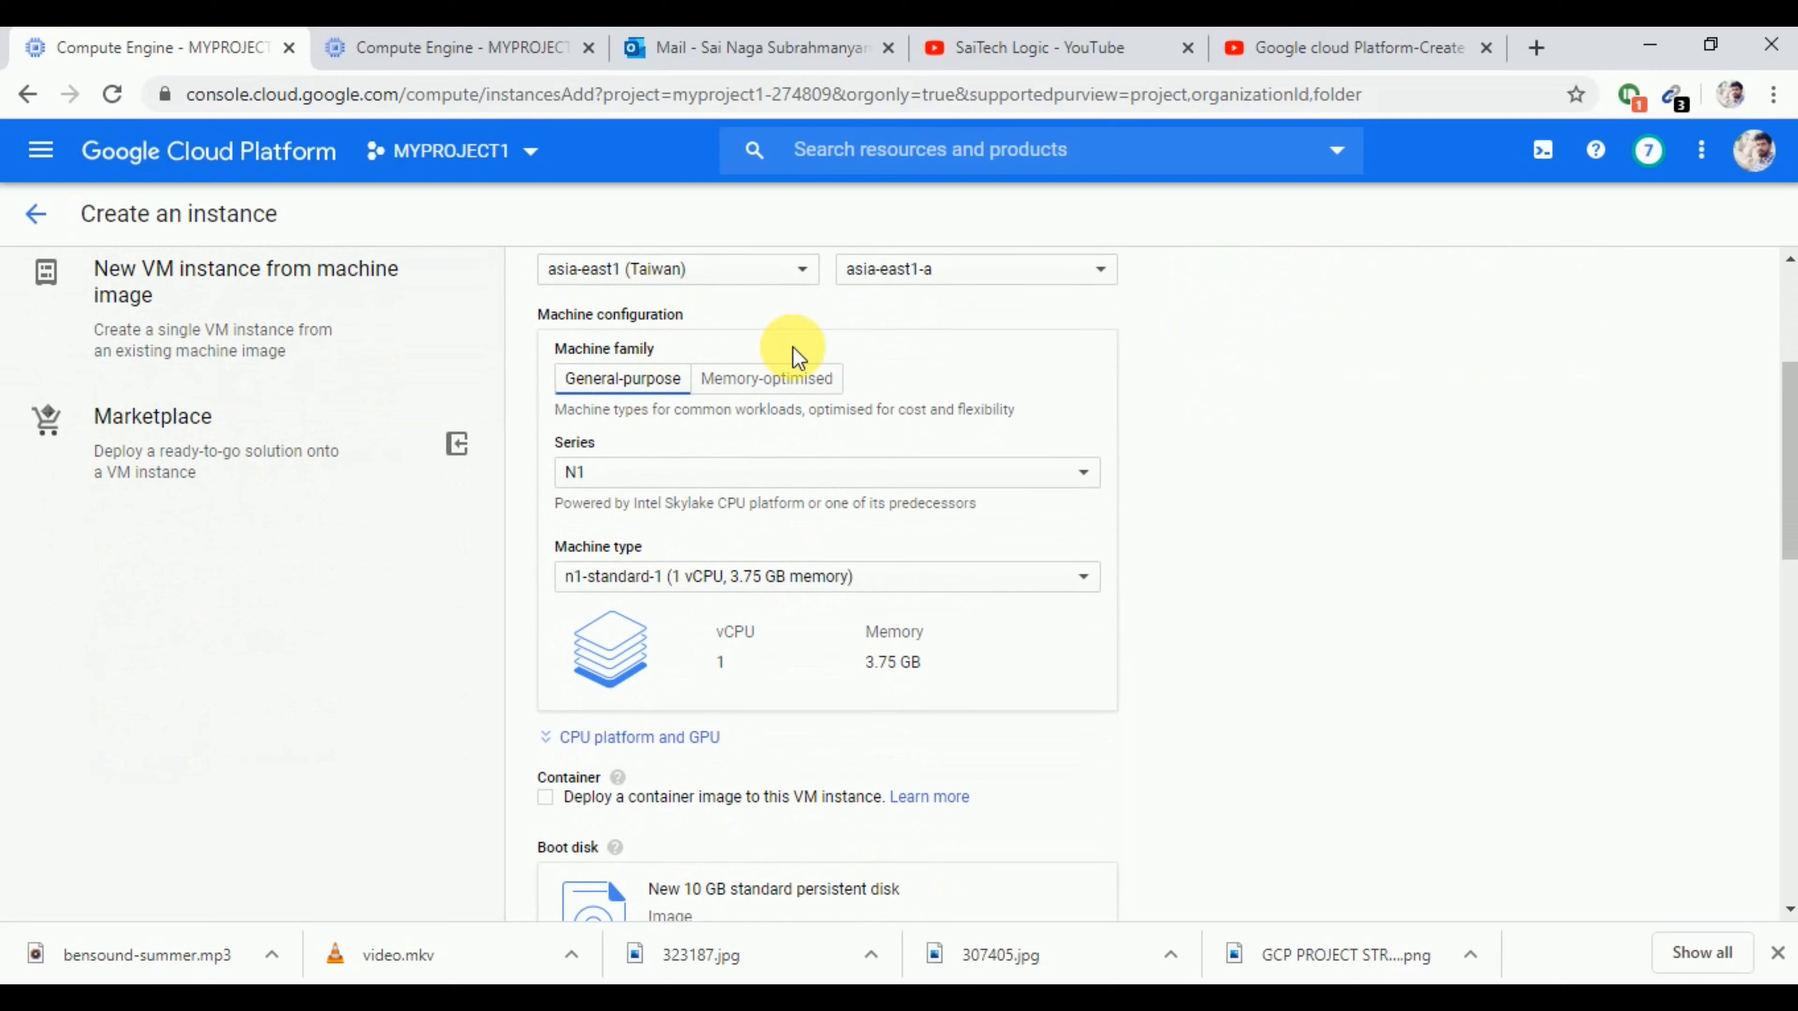
scroll(742, 595, "down", 15)
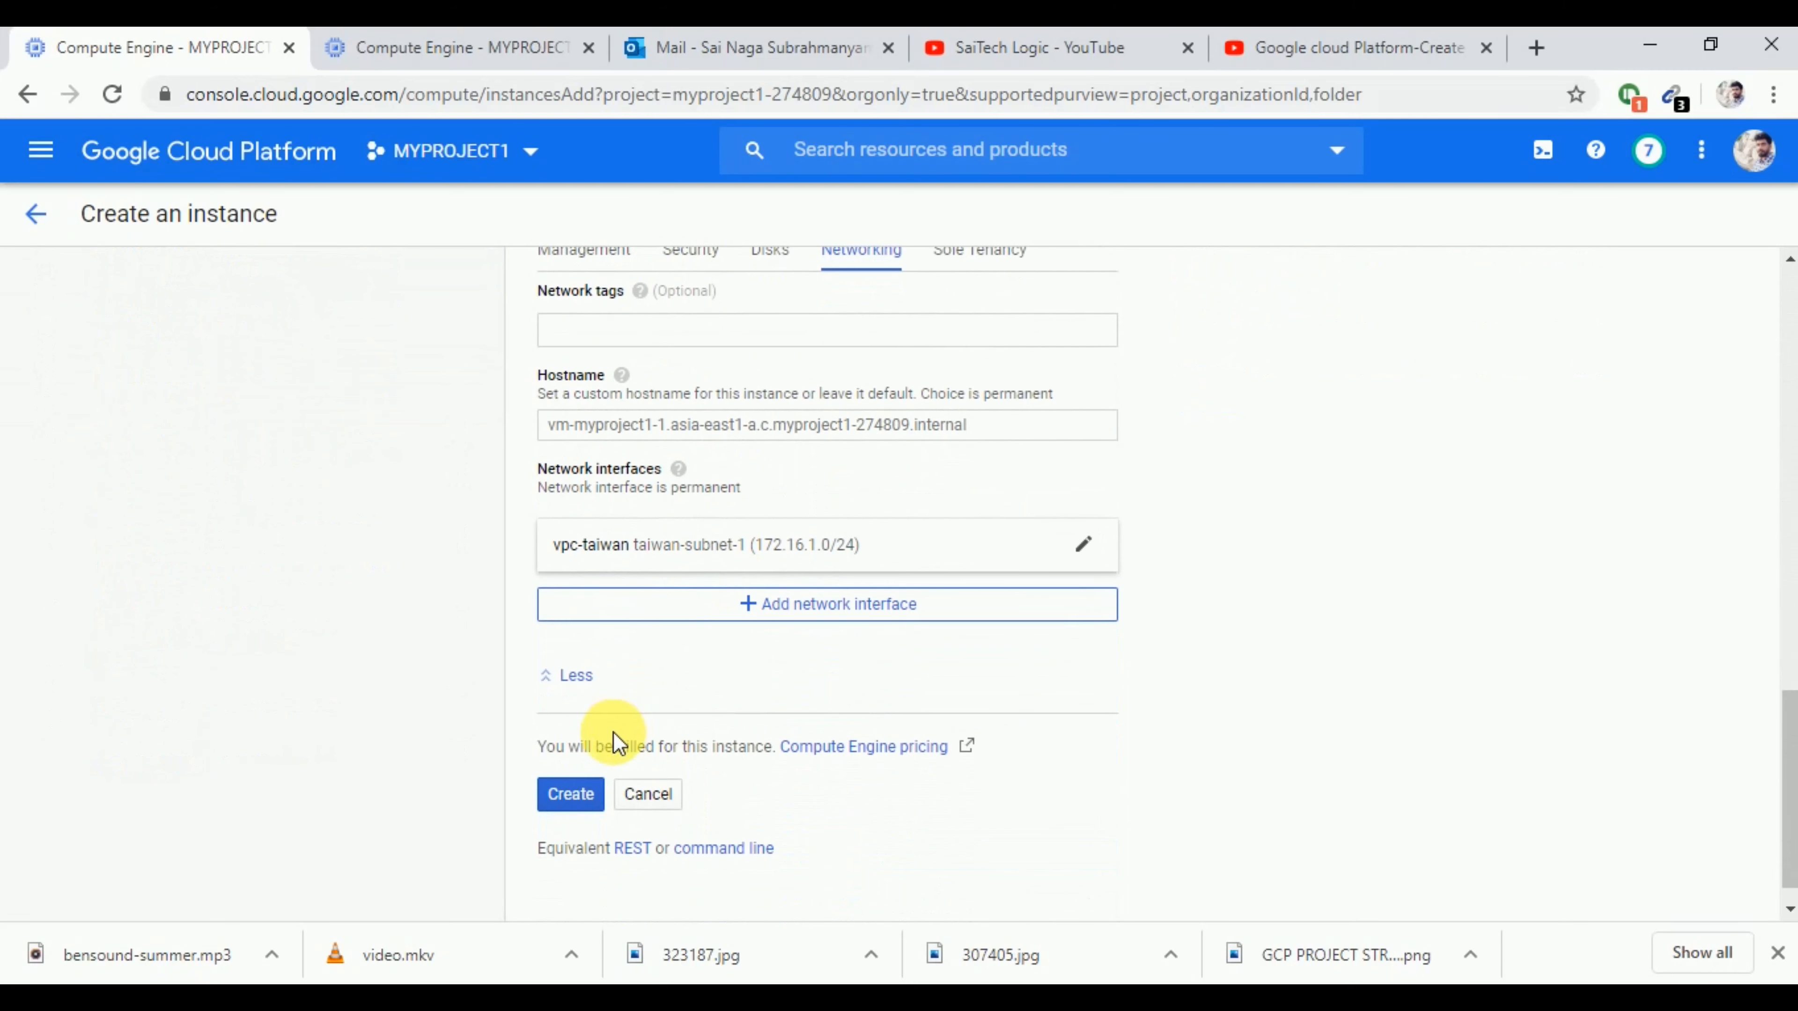
scroll(648, 339, "up", 1)
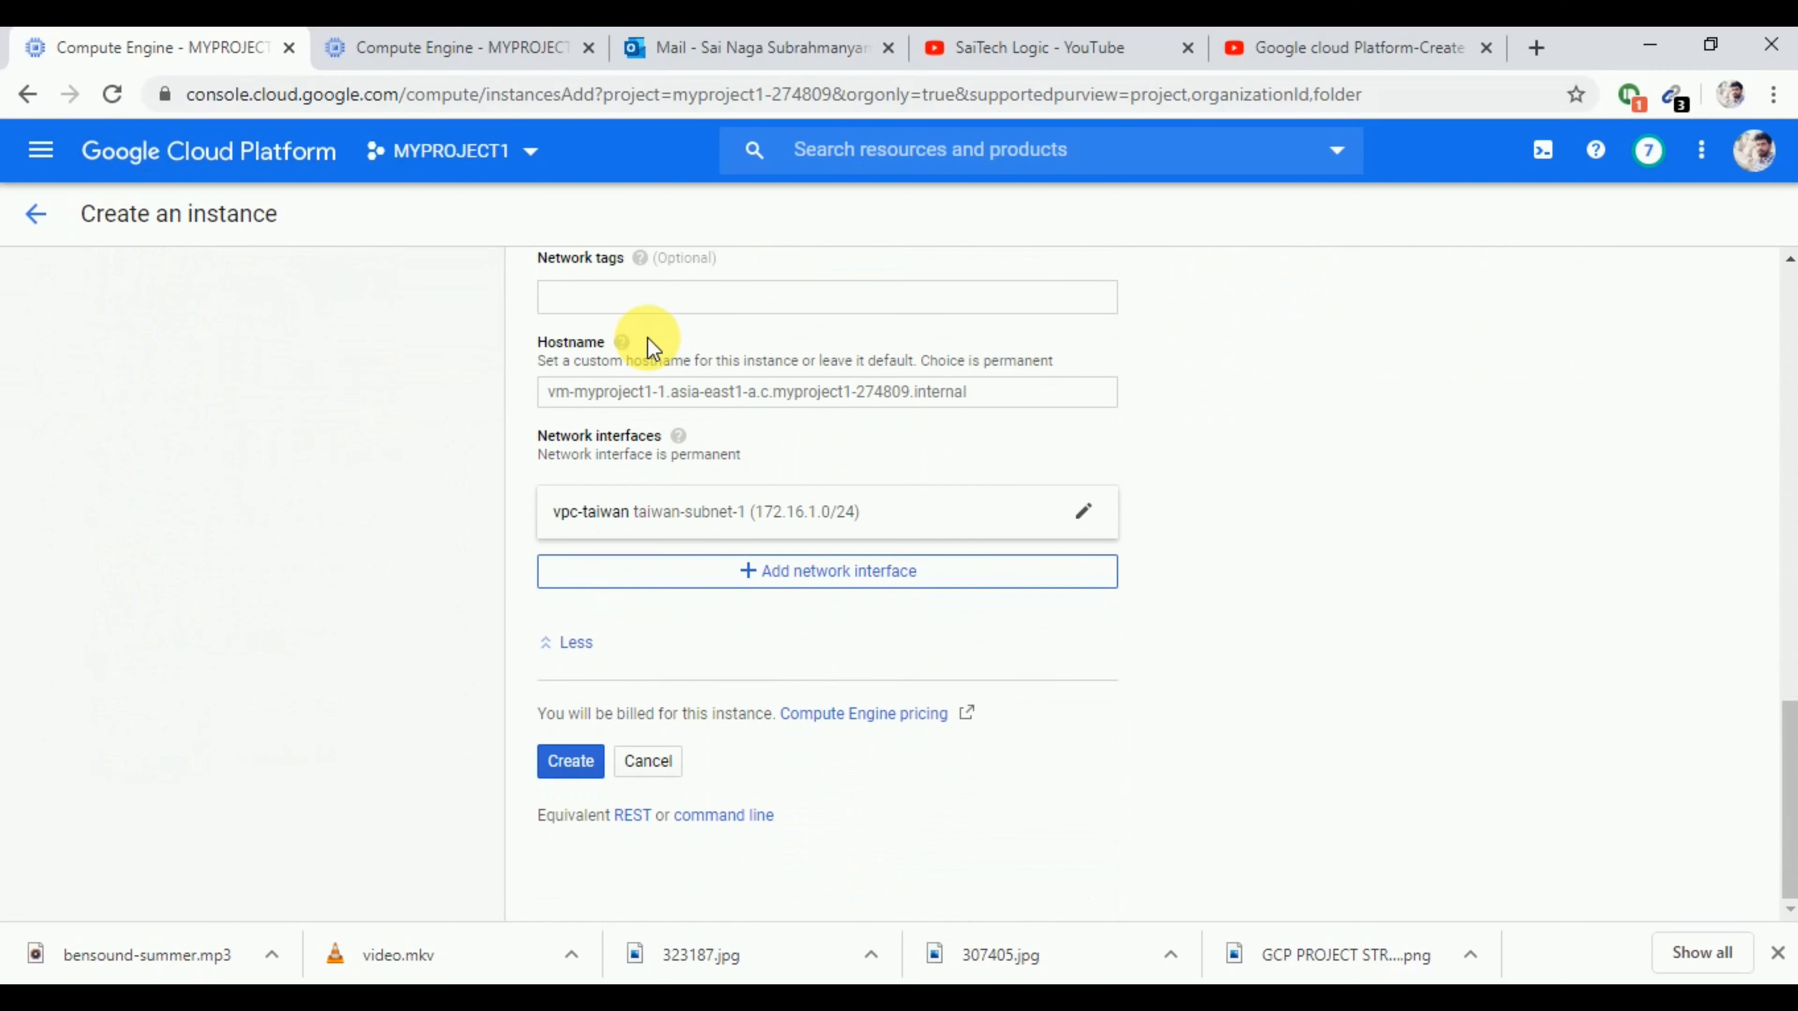
scroll(623, 524, "down", 1)
left_click(580, 761)
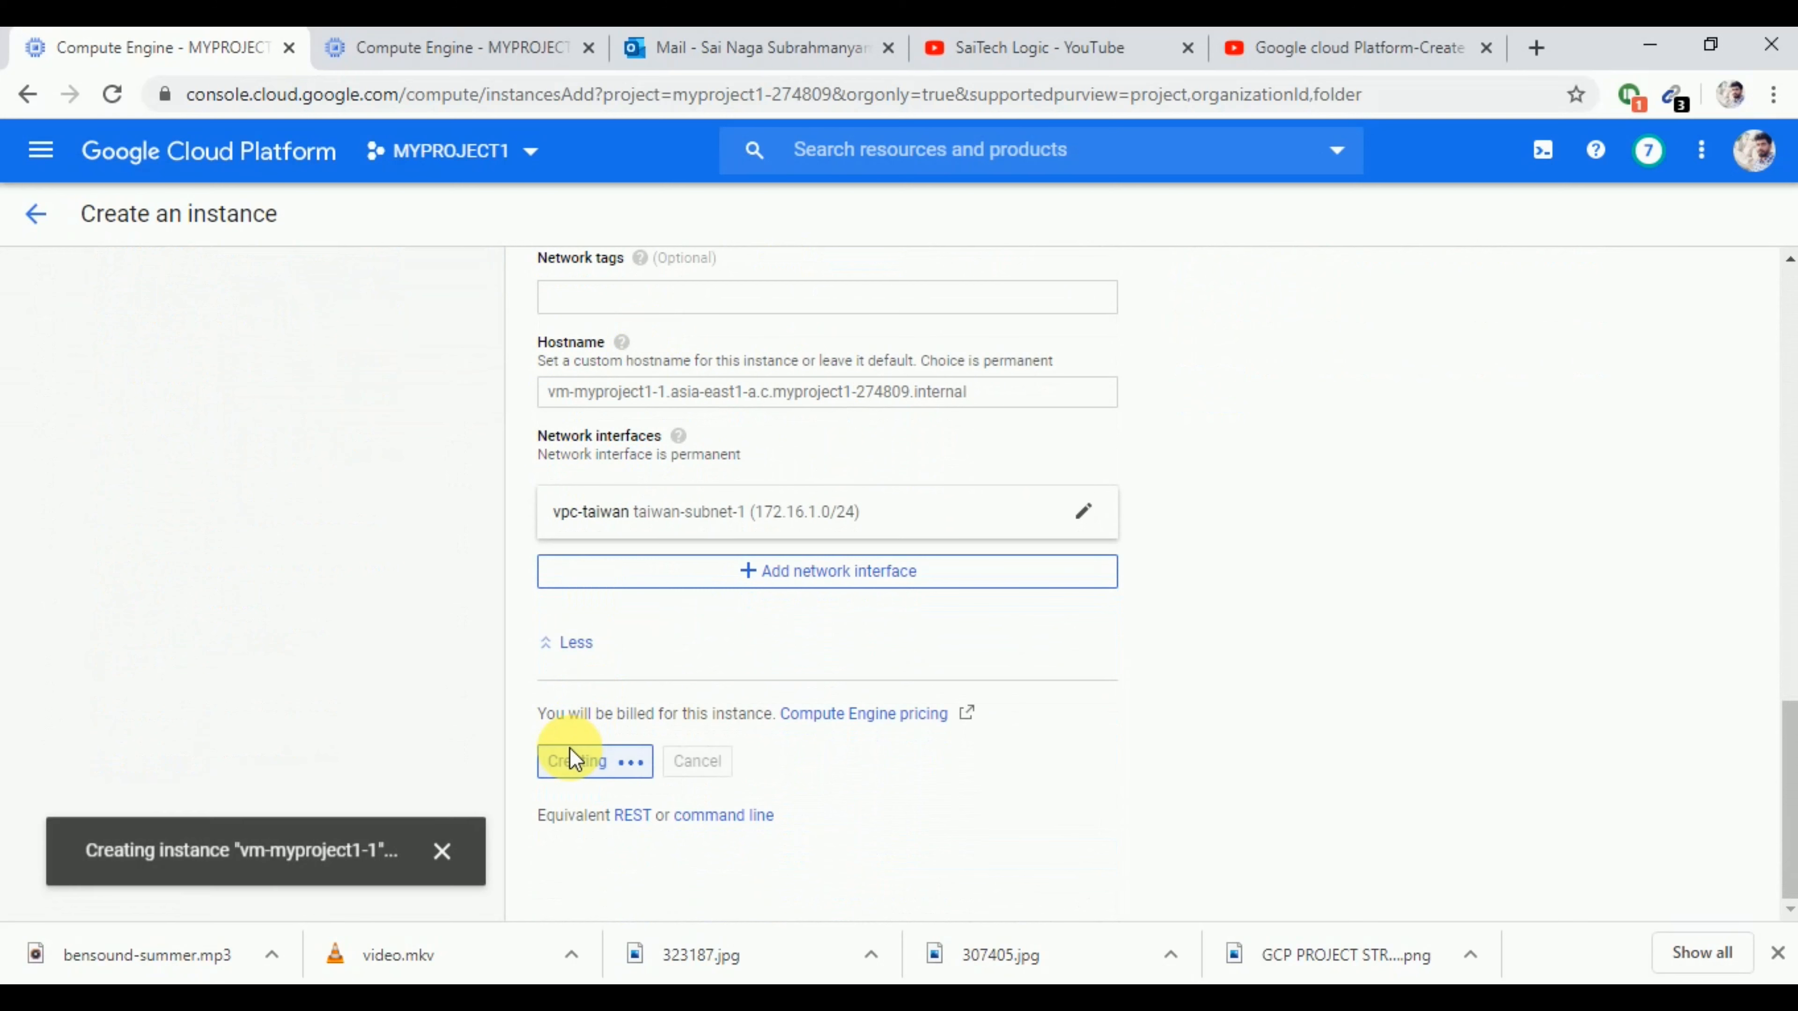
left_click(404, 47)
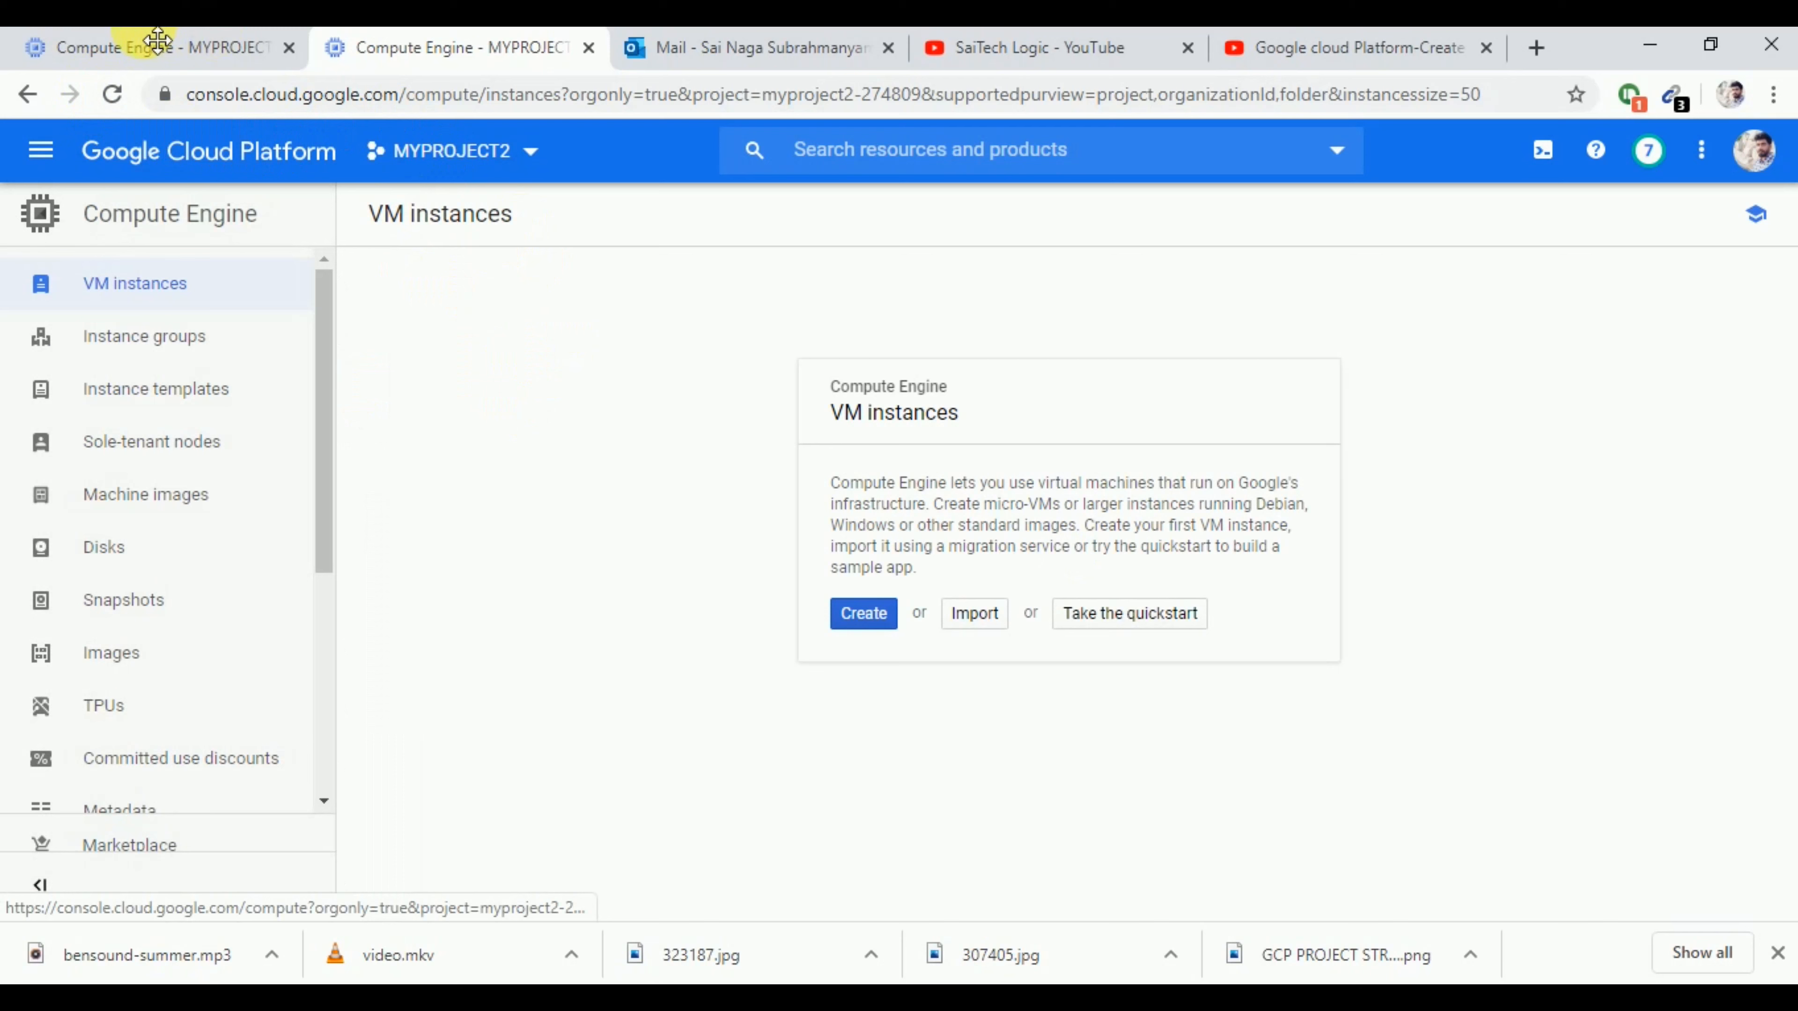
Step: Start a new MYPROJECT2 VM instance named vm-project2-1
left_click(885, 623)
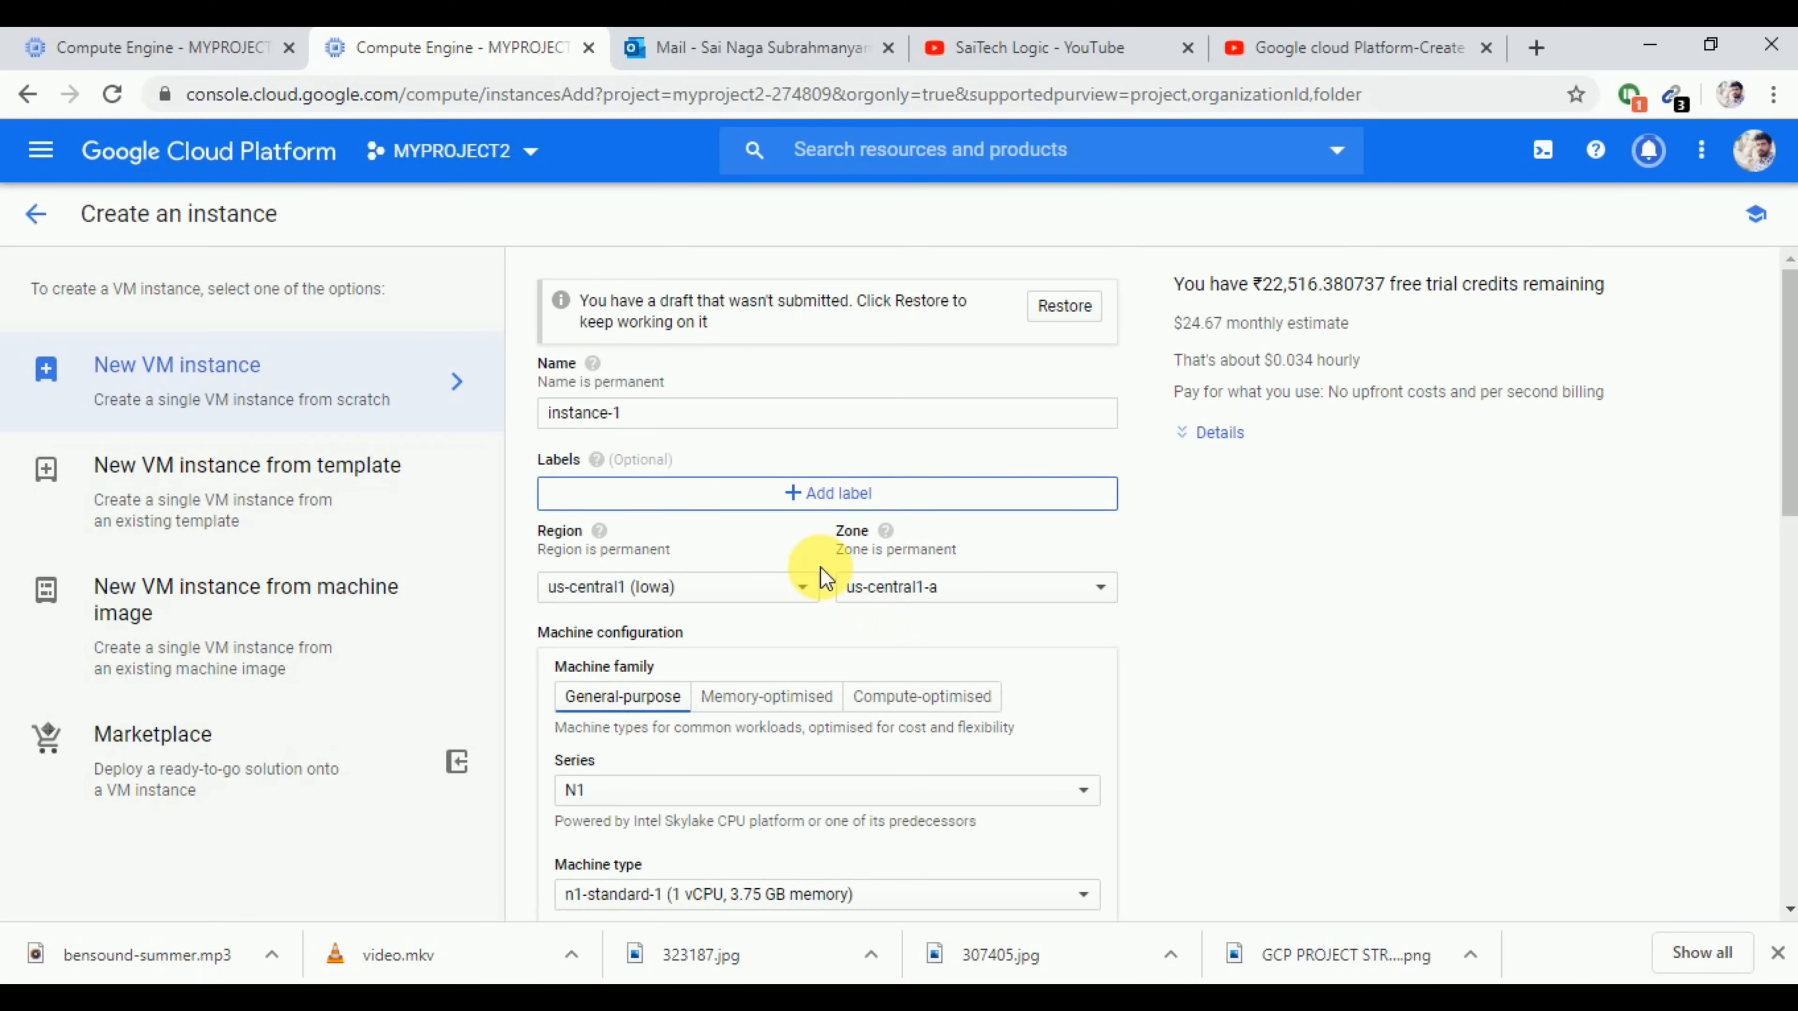
left_click_drag(623, 414, 527, 425)
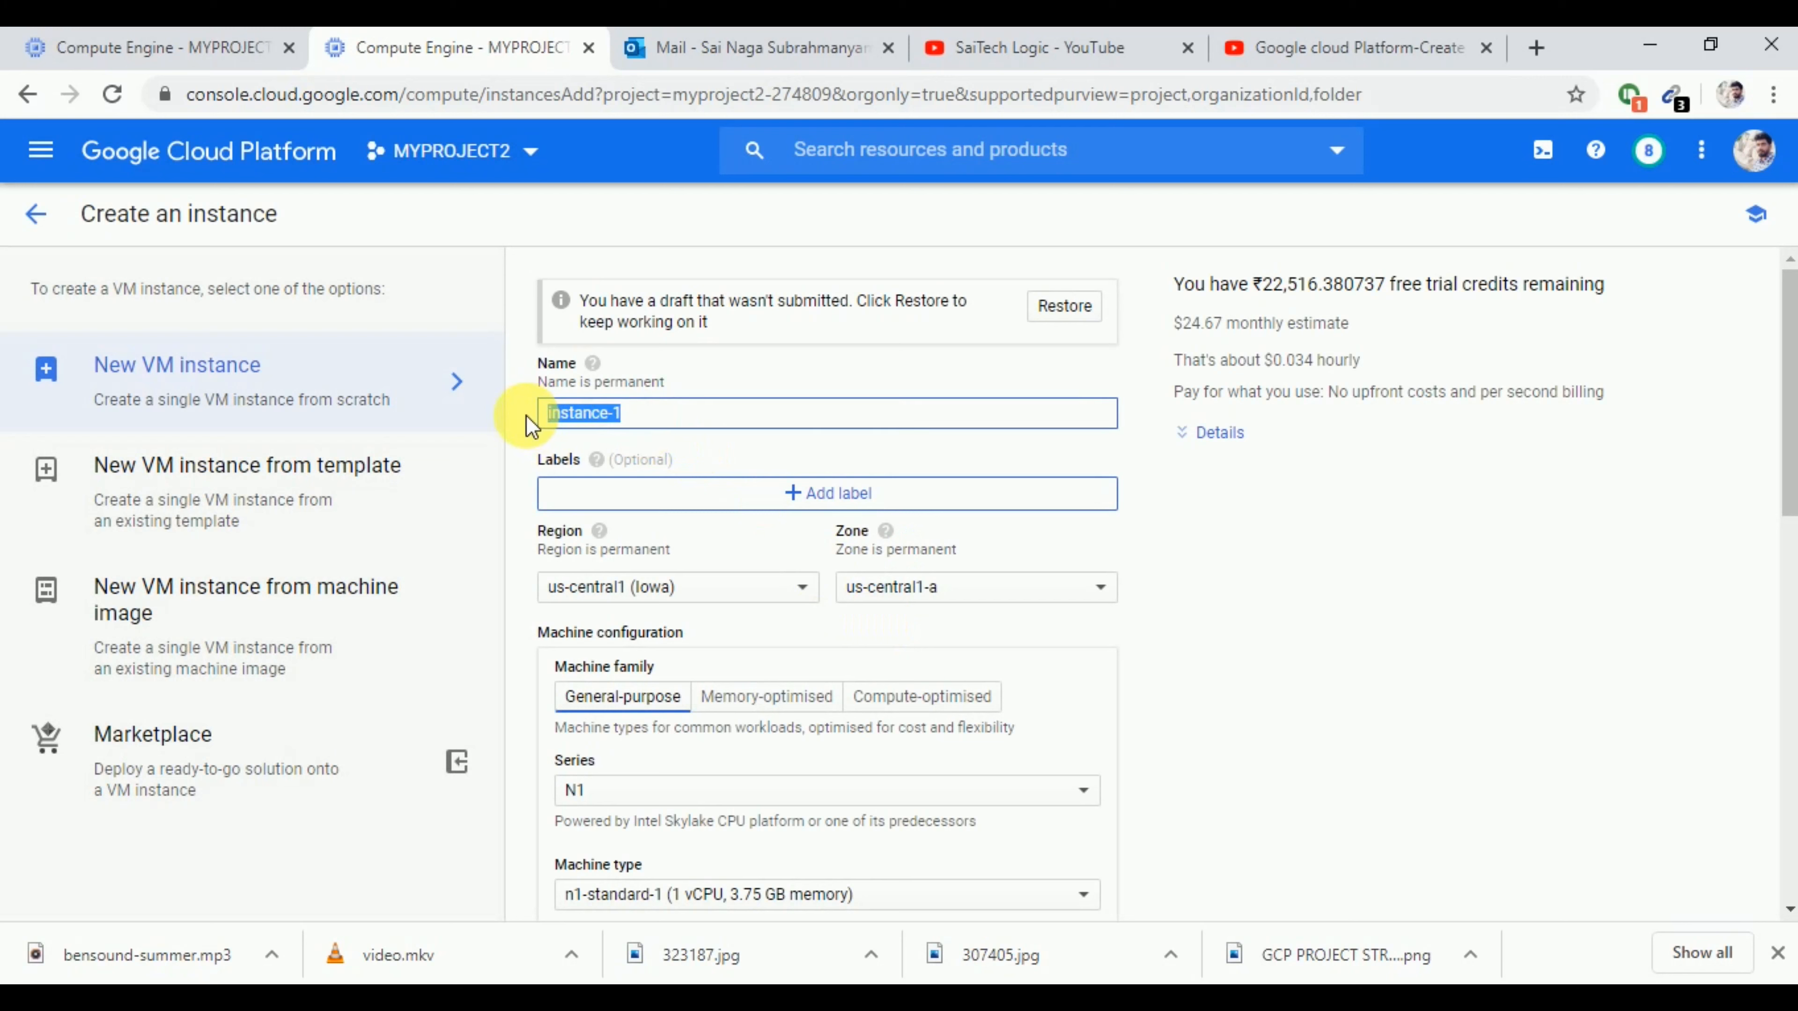
type("vm")
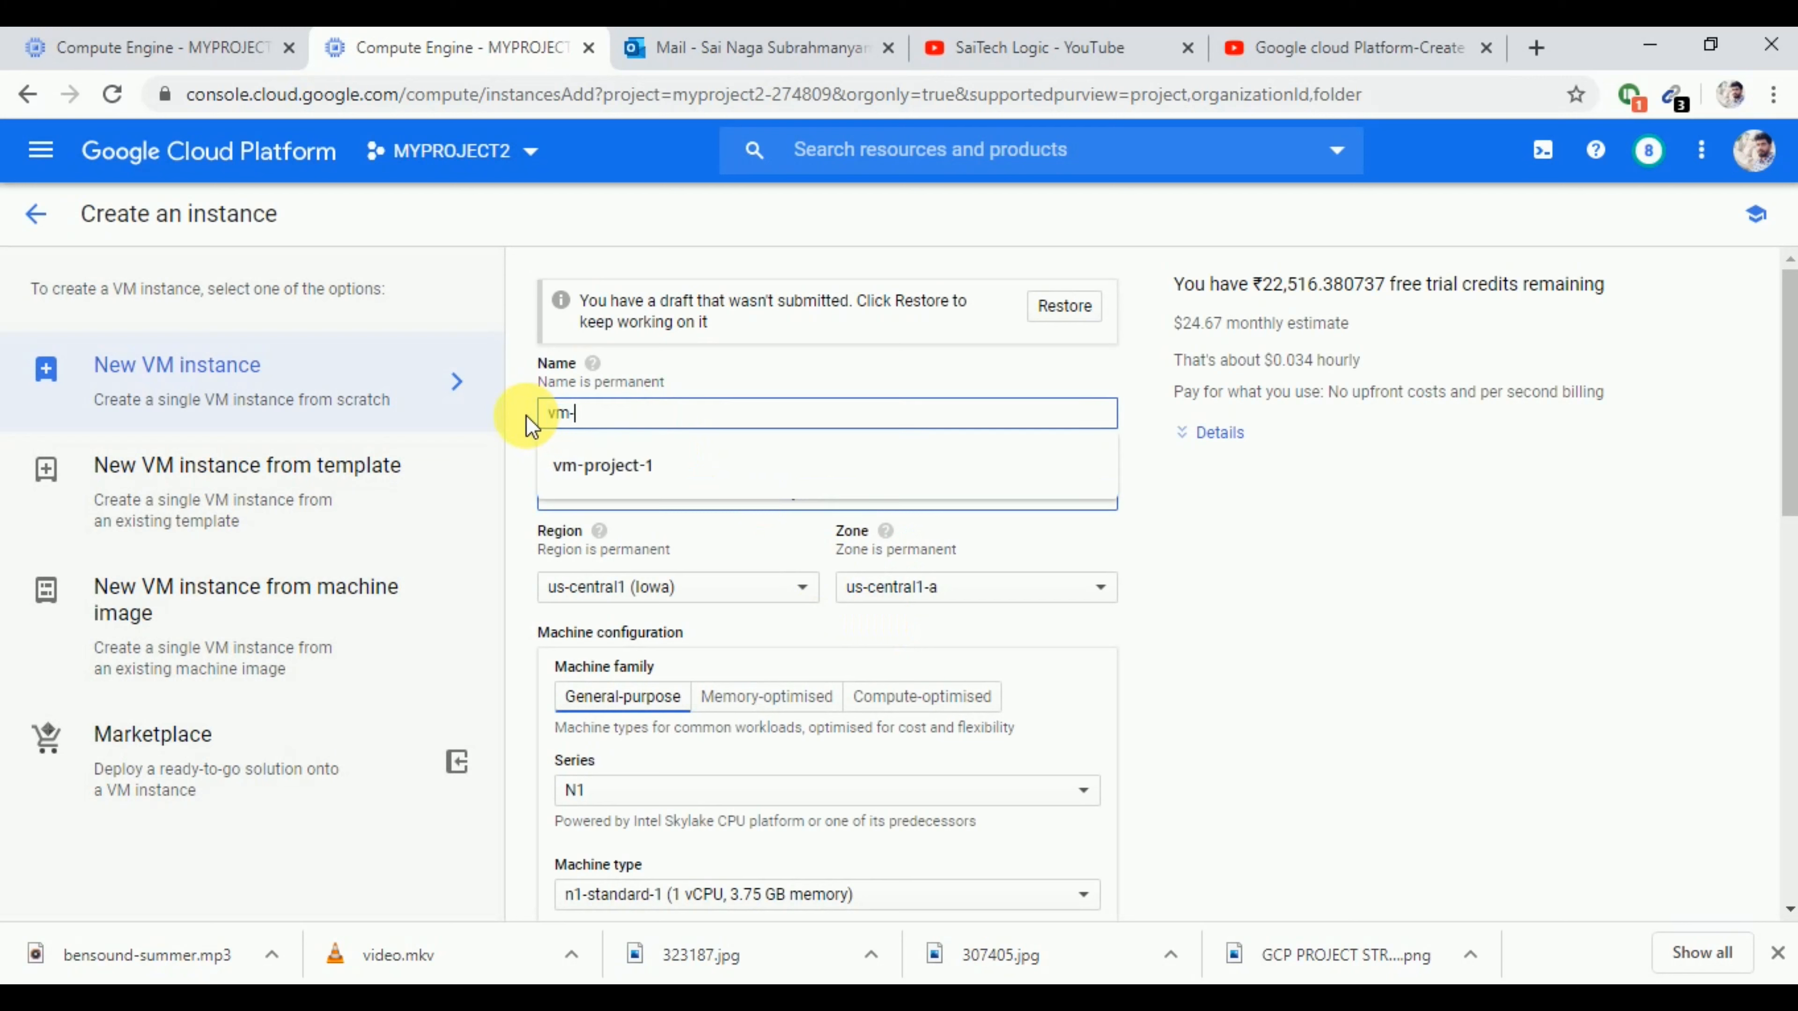
type("-project2-1")
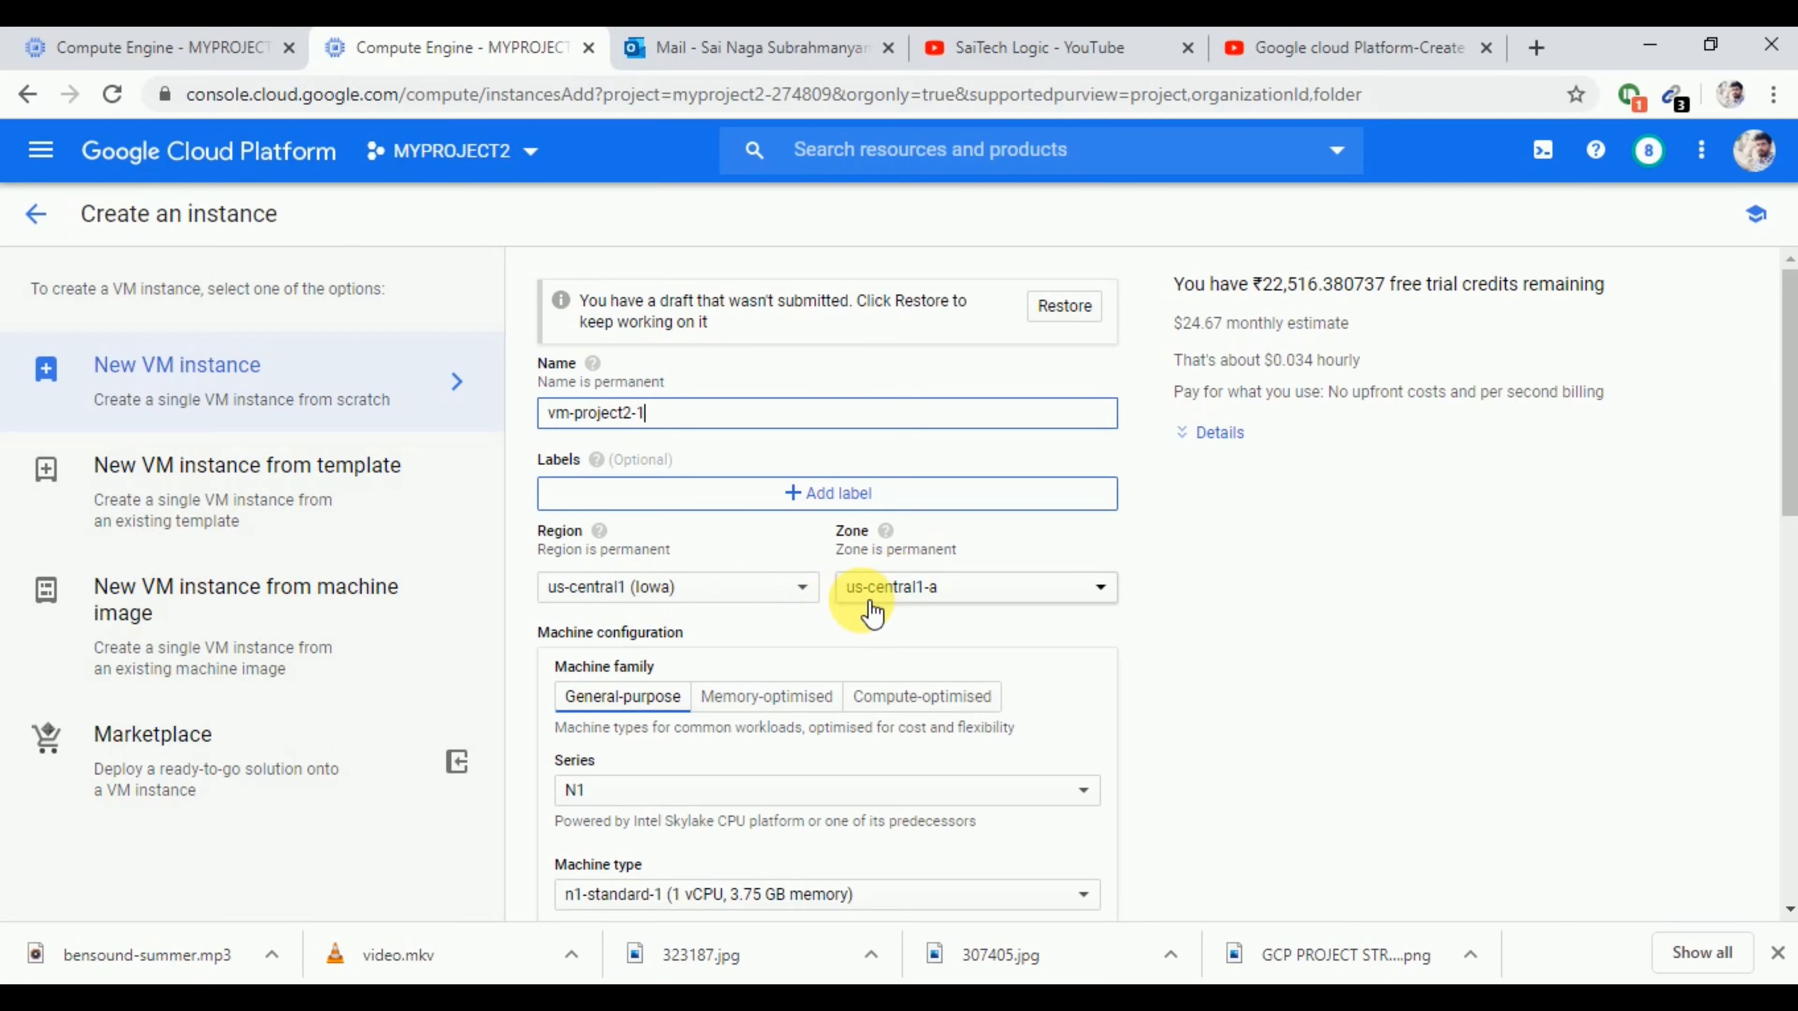
scroll(872, 614, "down", 3)
scroll(863, 610, "up", 1)
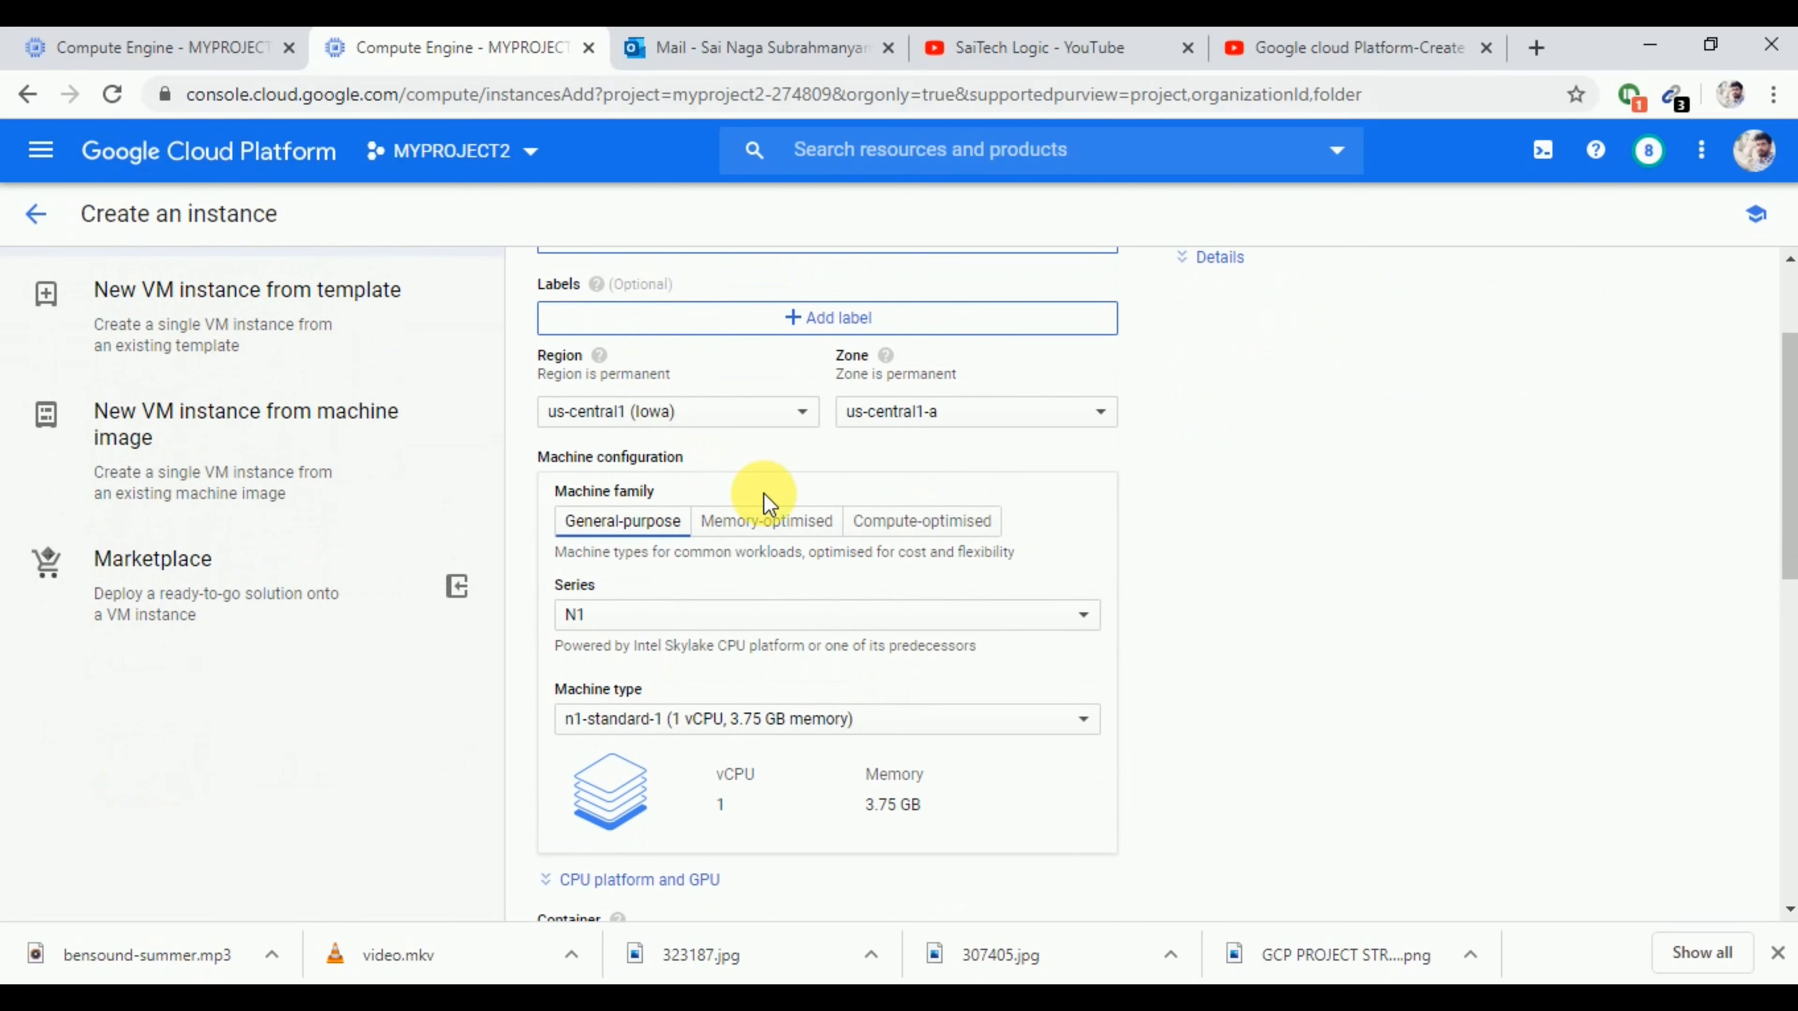
scroll(768, 504, "down", 10)
scroll(768, 504, "down", 2)
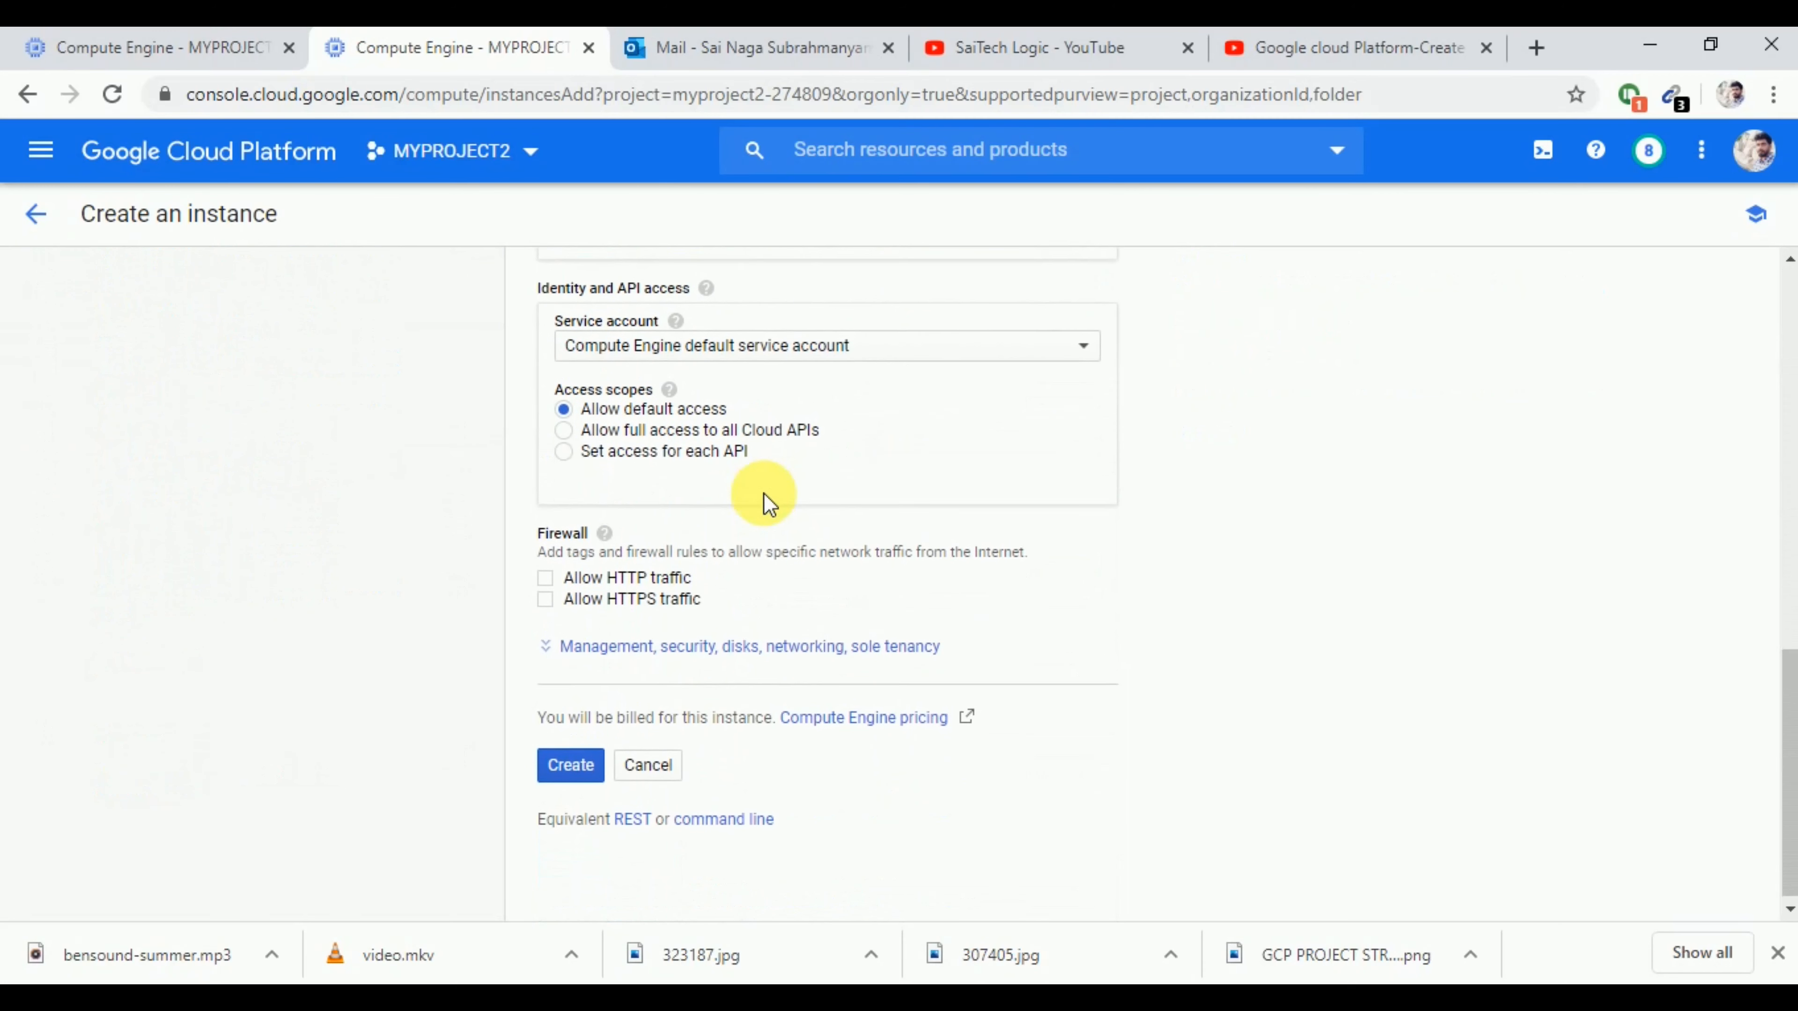
scroll(757, 517, "up", 1)
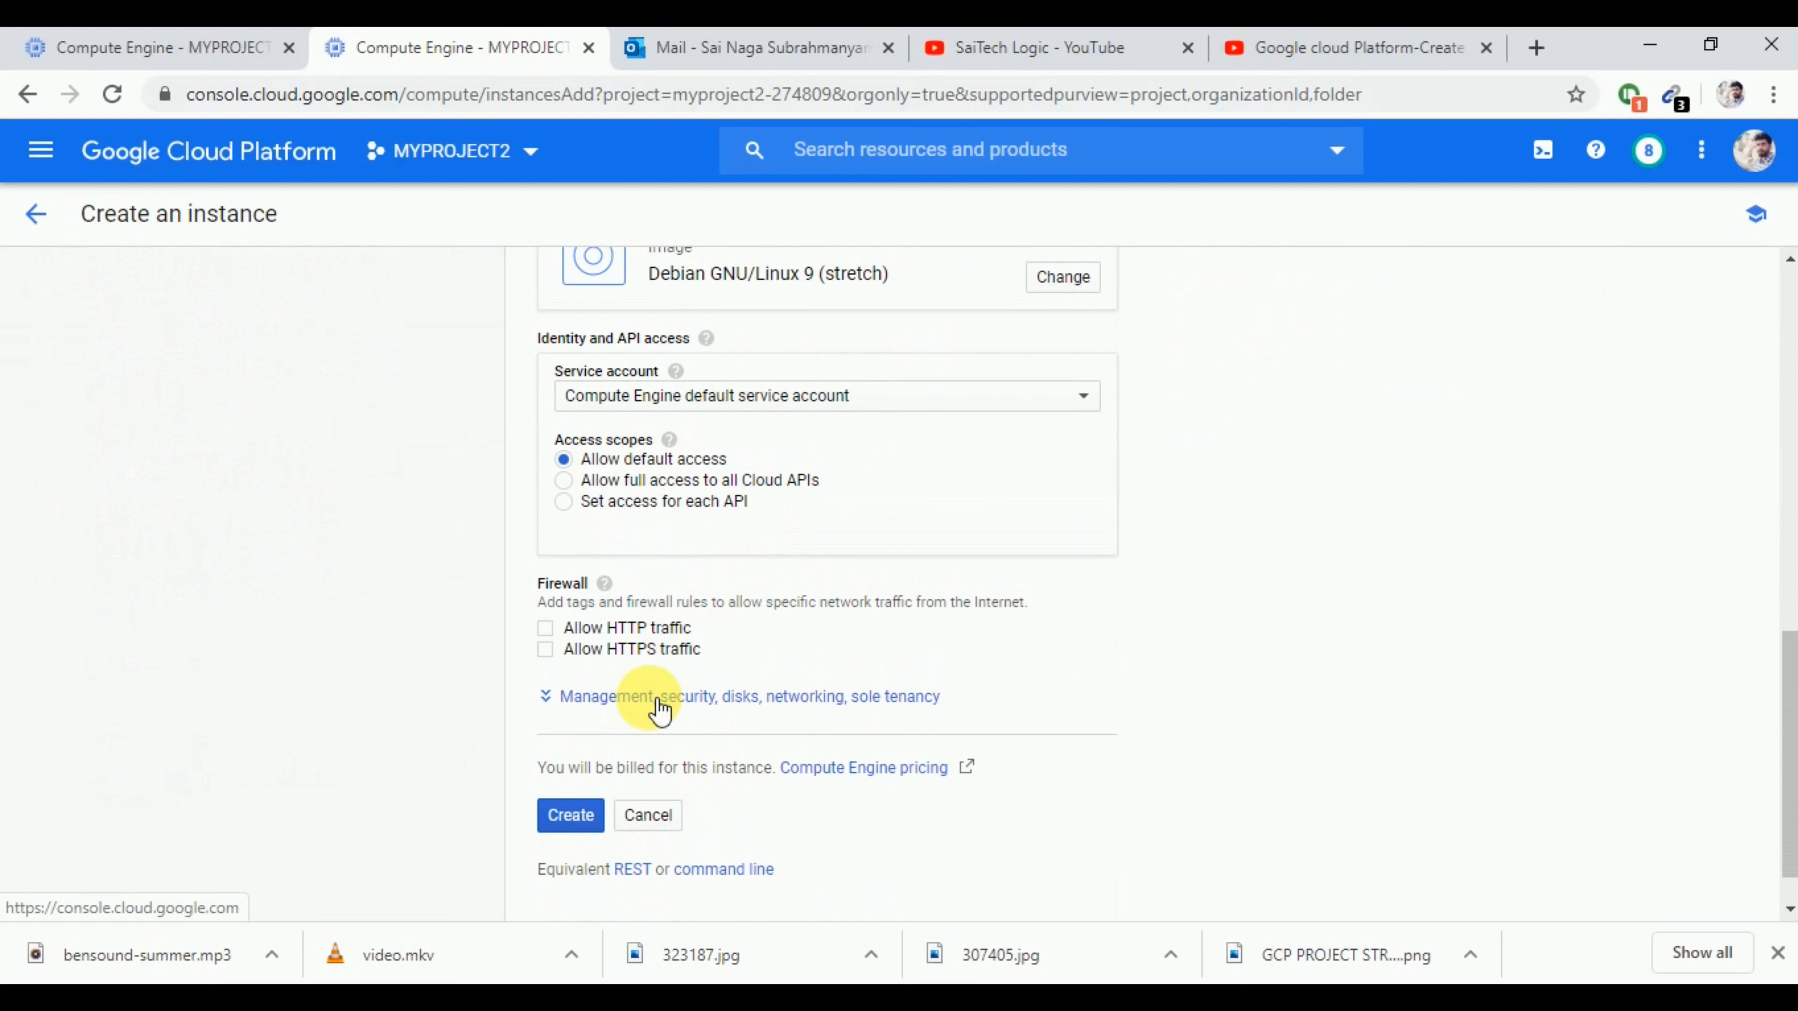
Step: Attach its network interface to vpc-lowa and create the instance
left_click(781, 701)
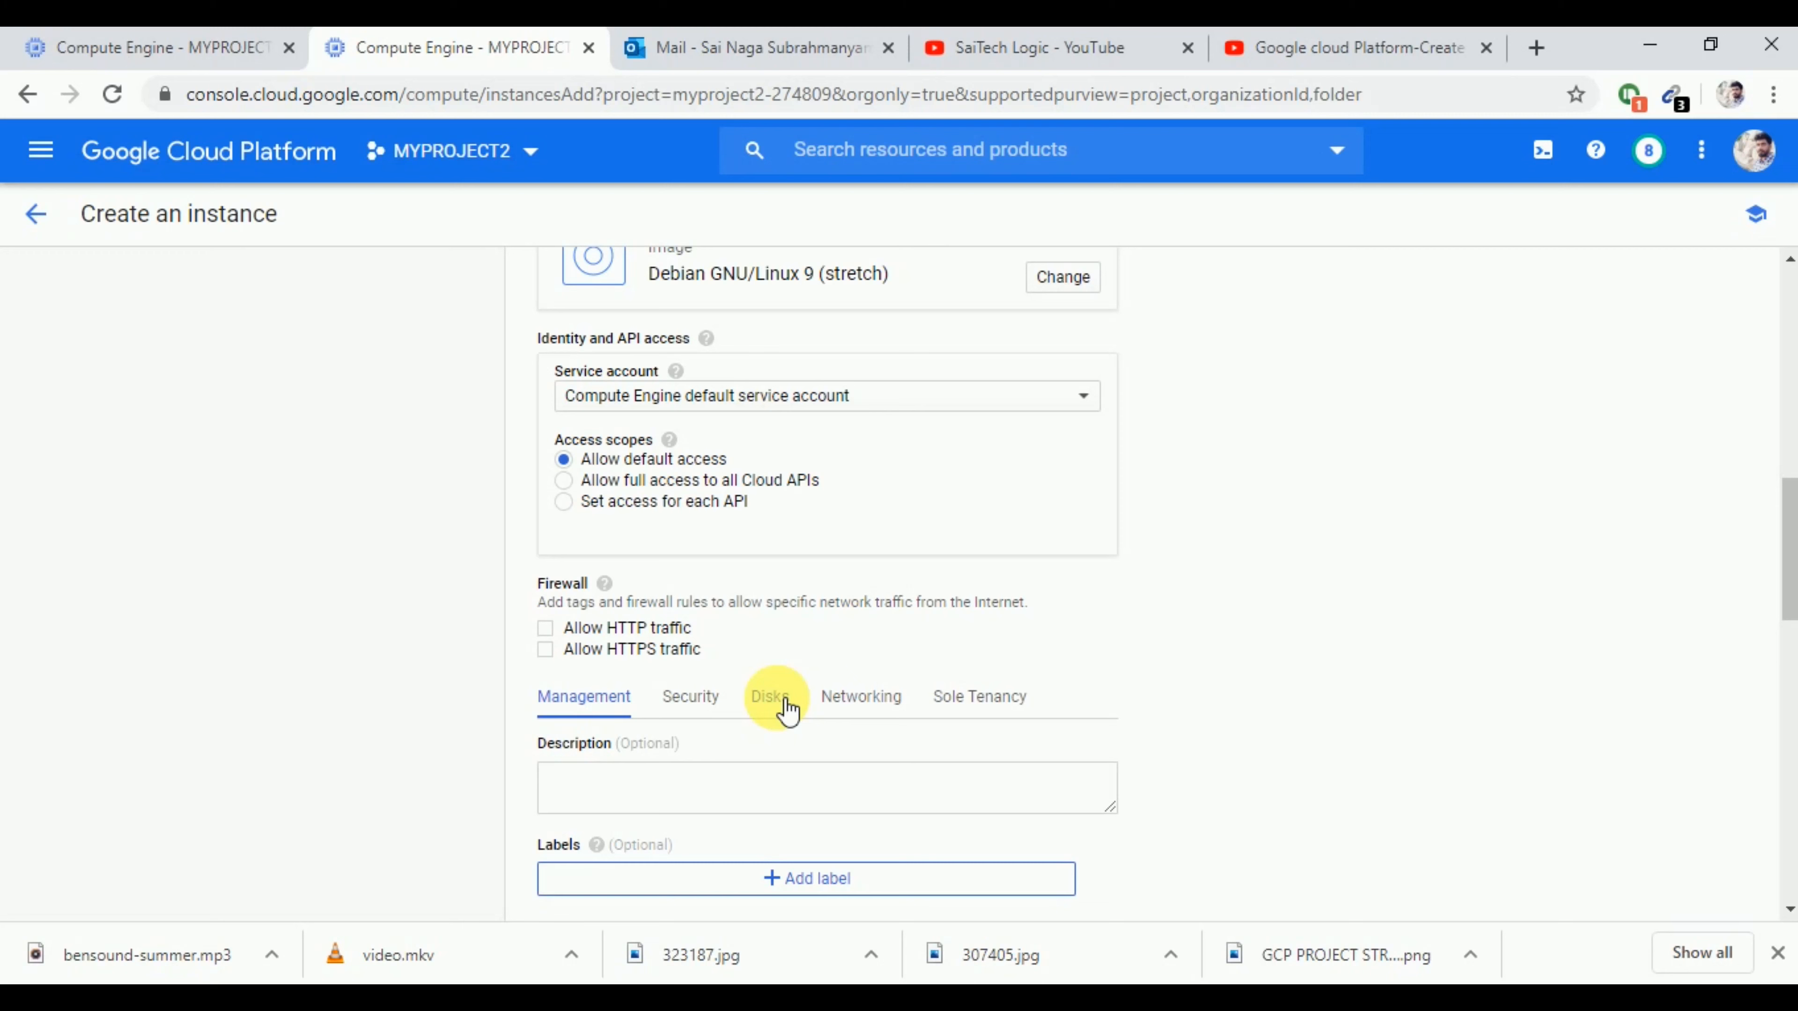
left_click(865, 707)
scroll(865, 707, "down", 5)
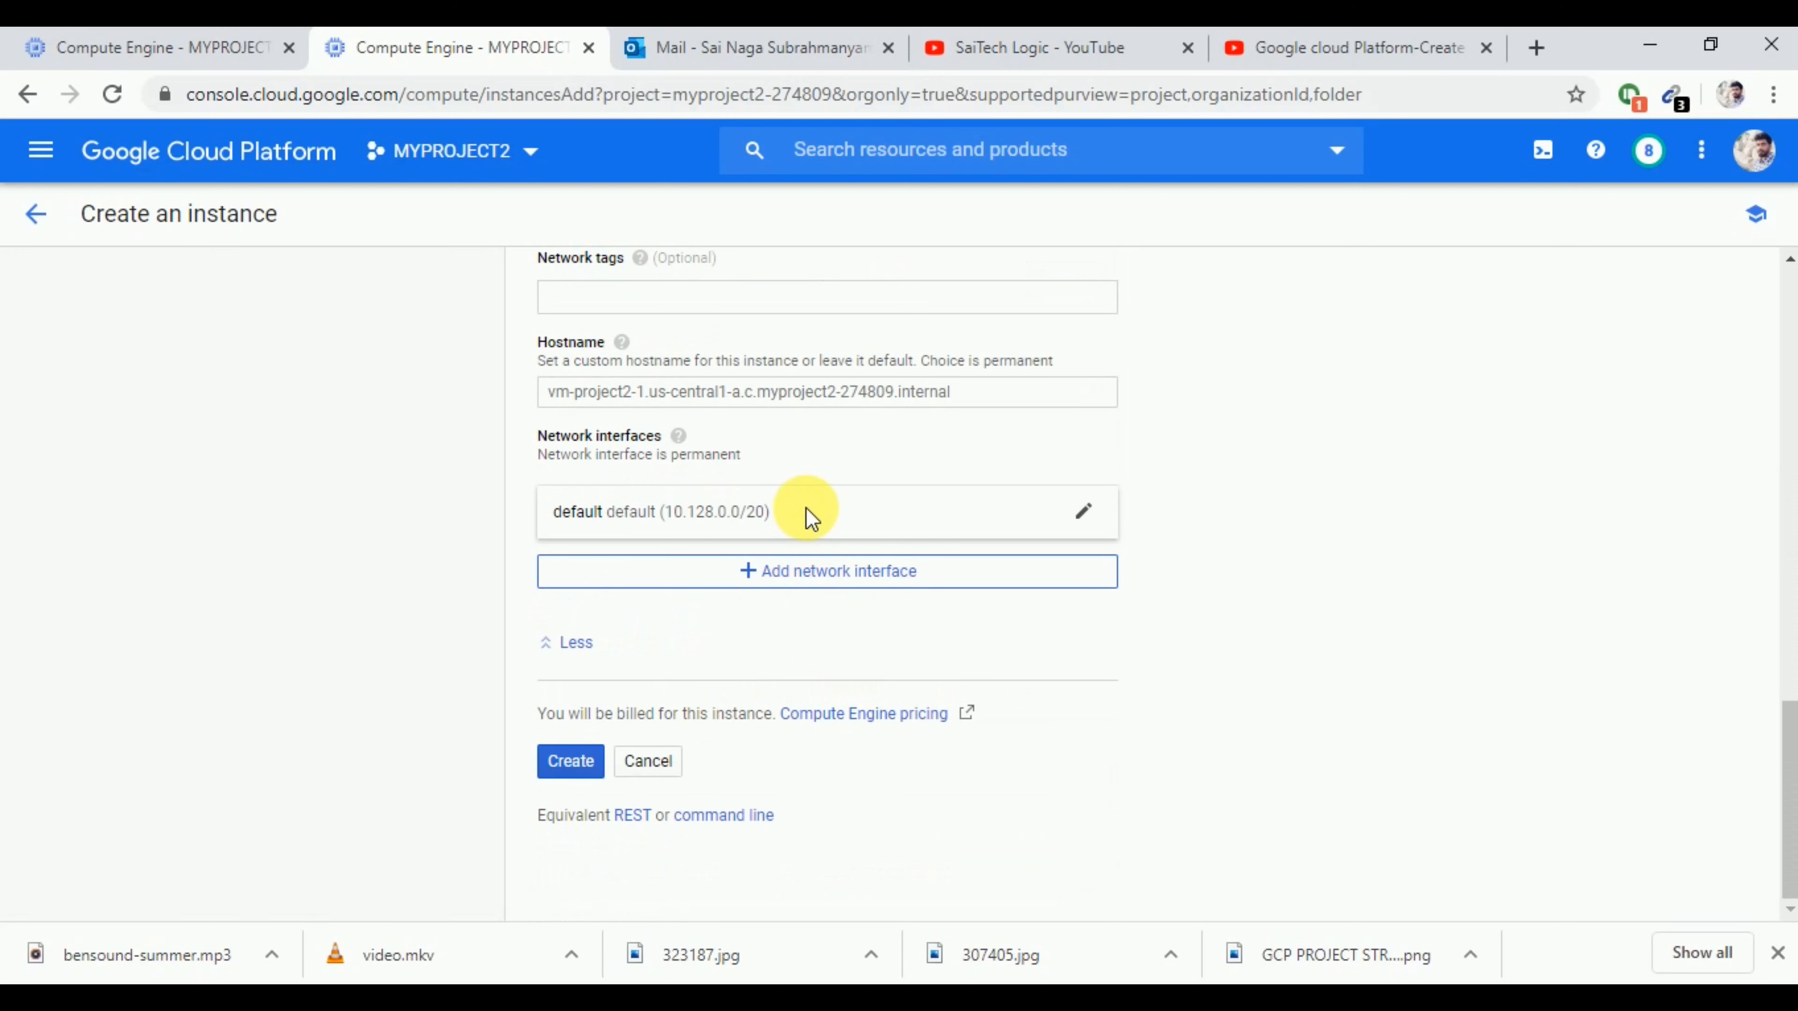
left_click(1082, 510)
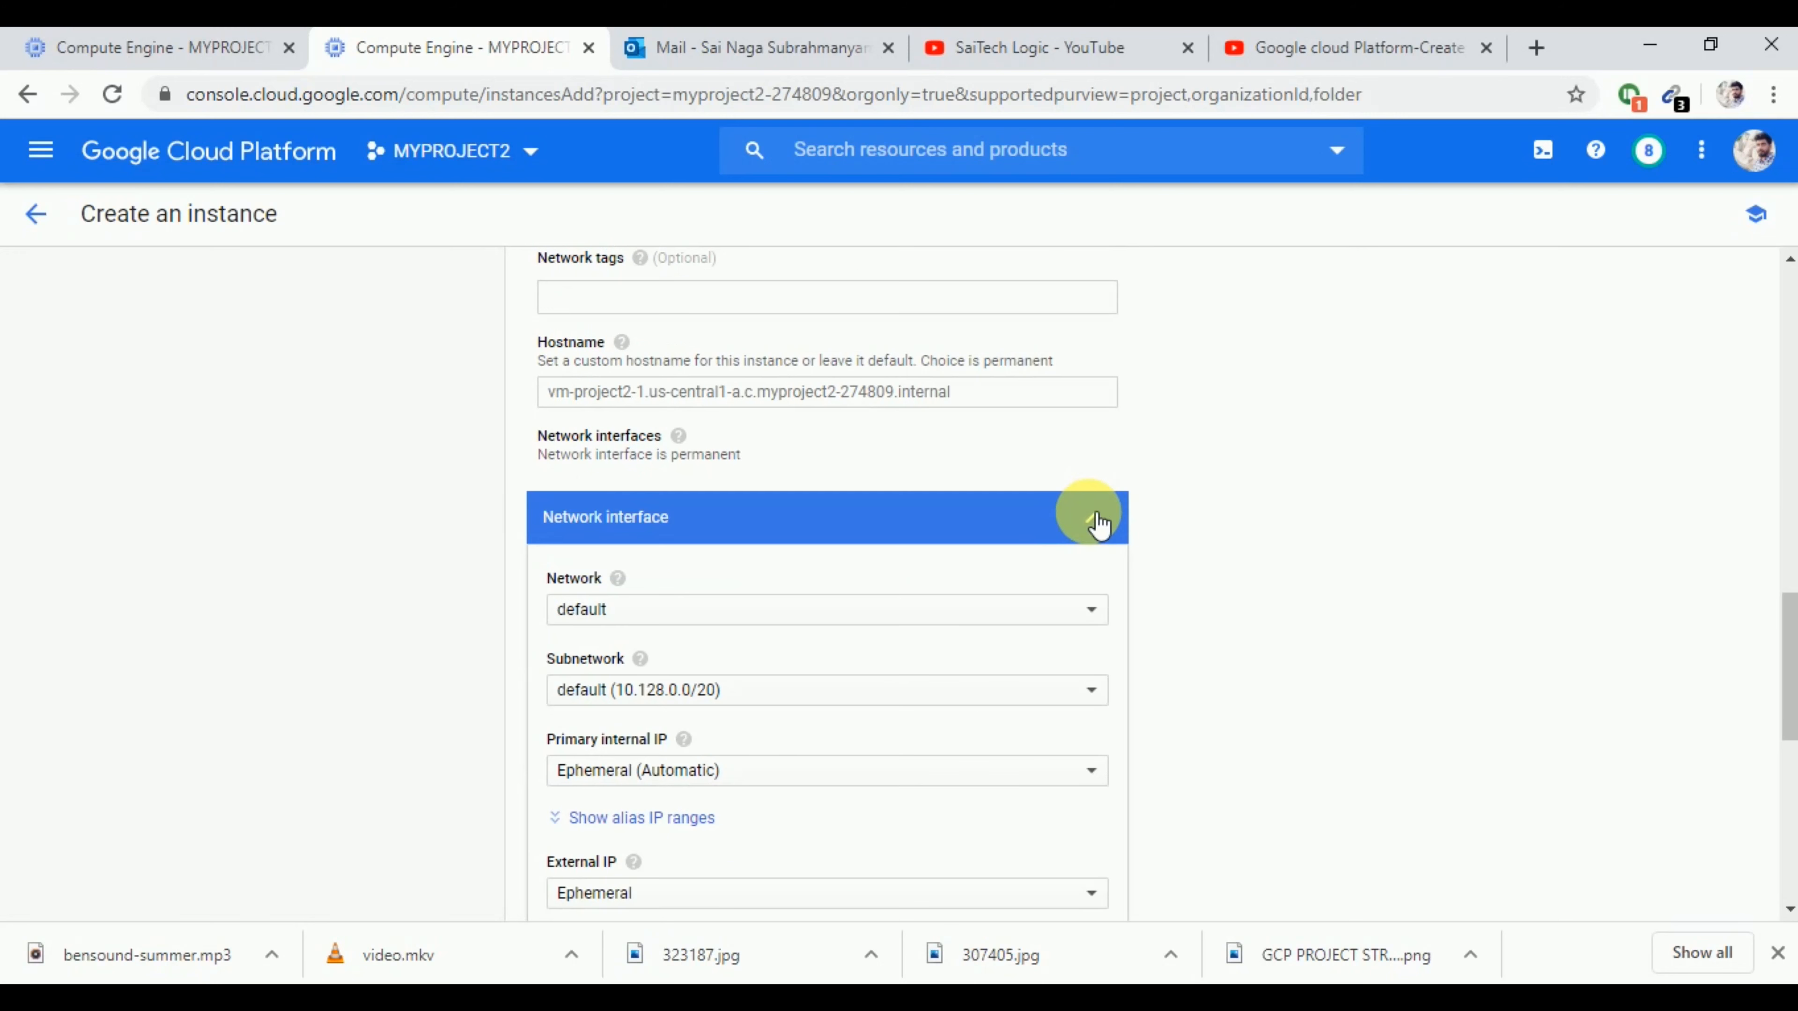
left_click(887, 627)
left_click(790, 655)
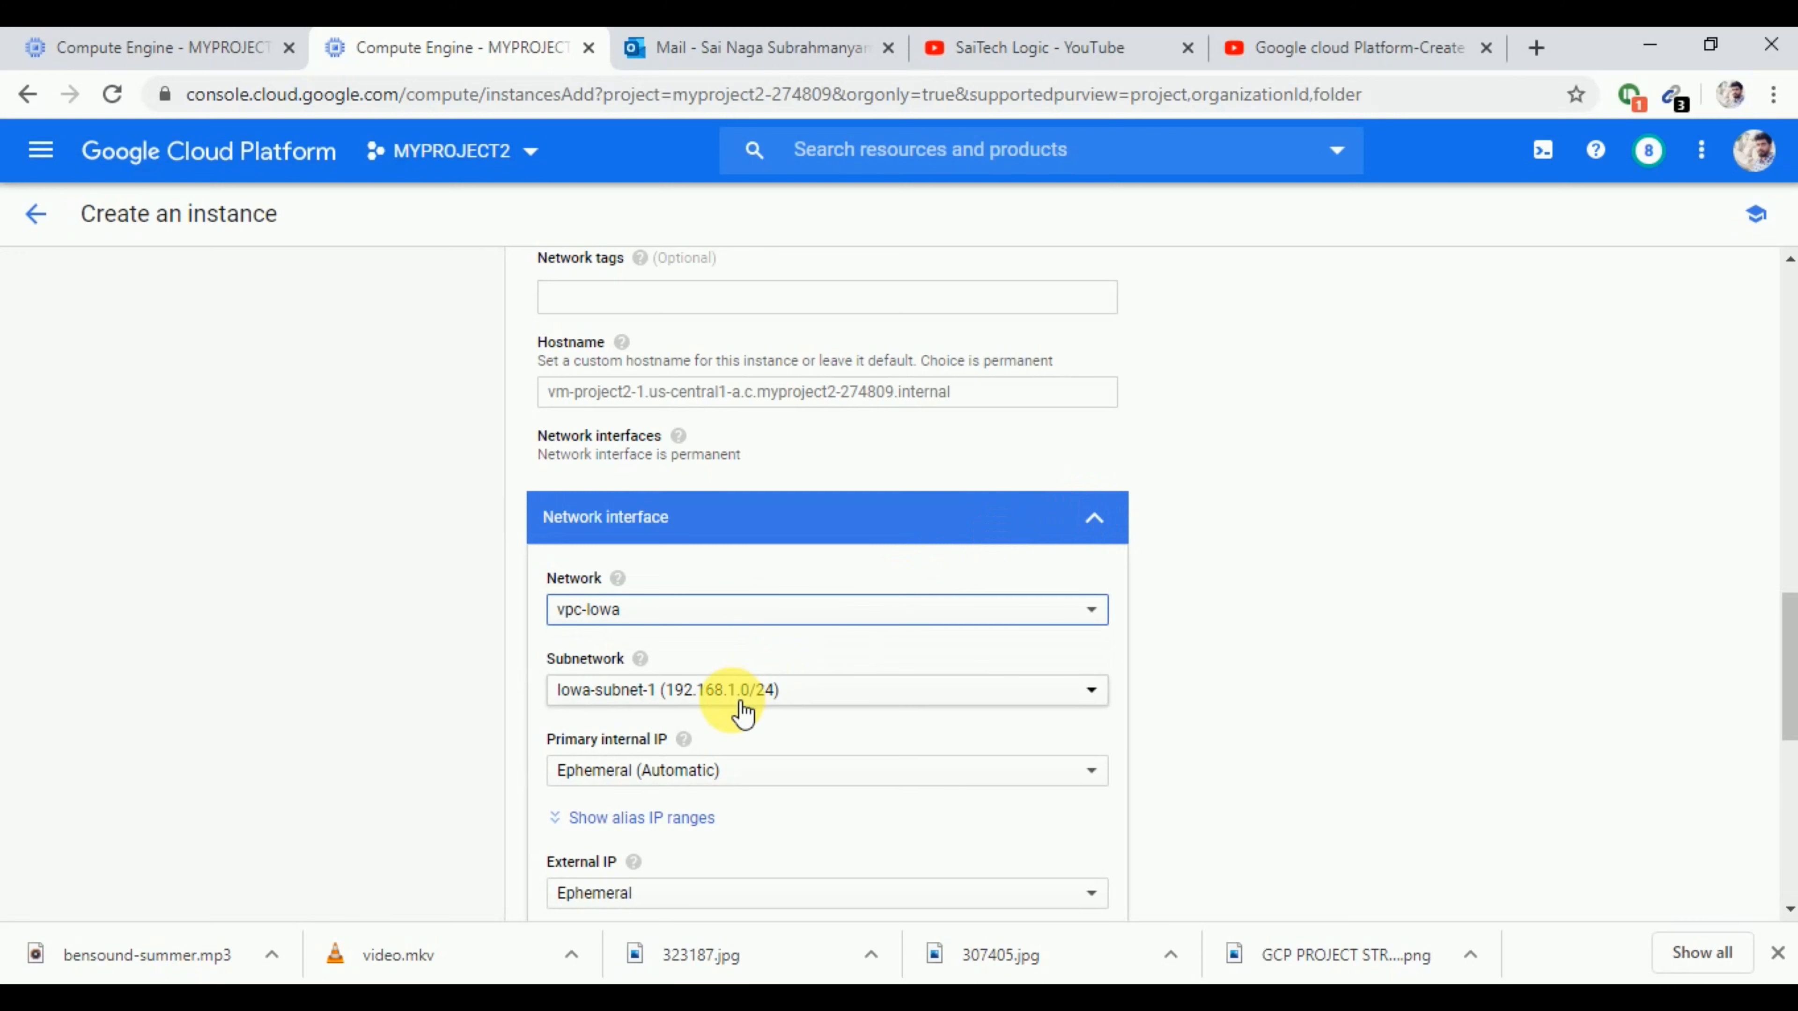
scroll(779, 724, "down", 5)
scroll(778, 724, "up", 1)
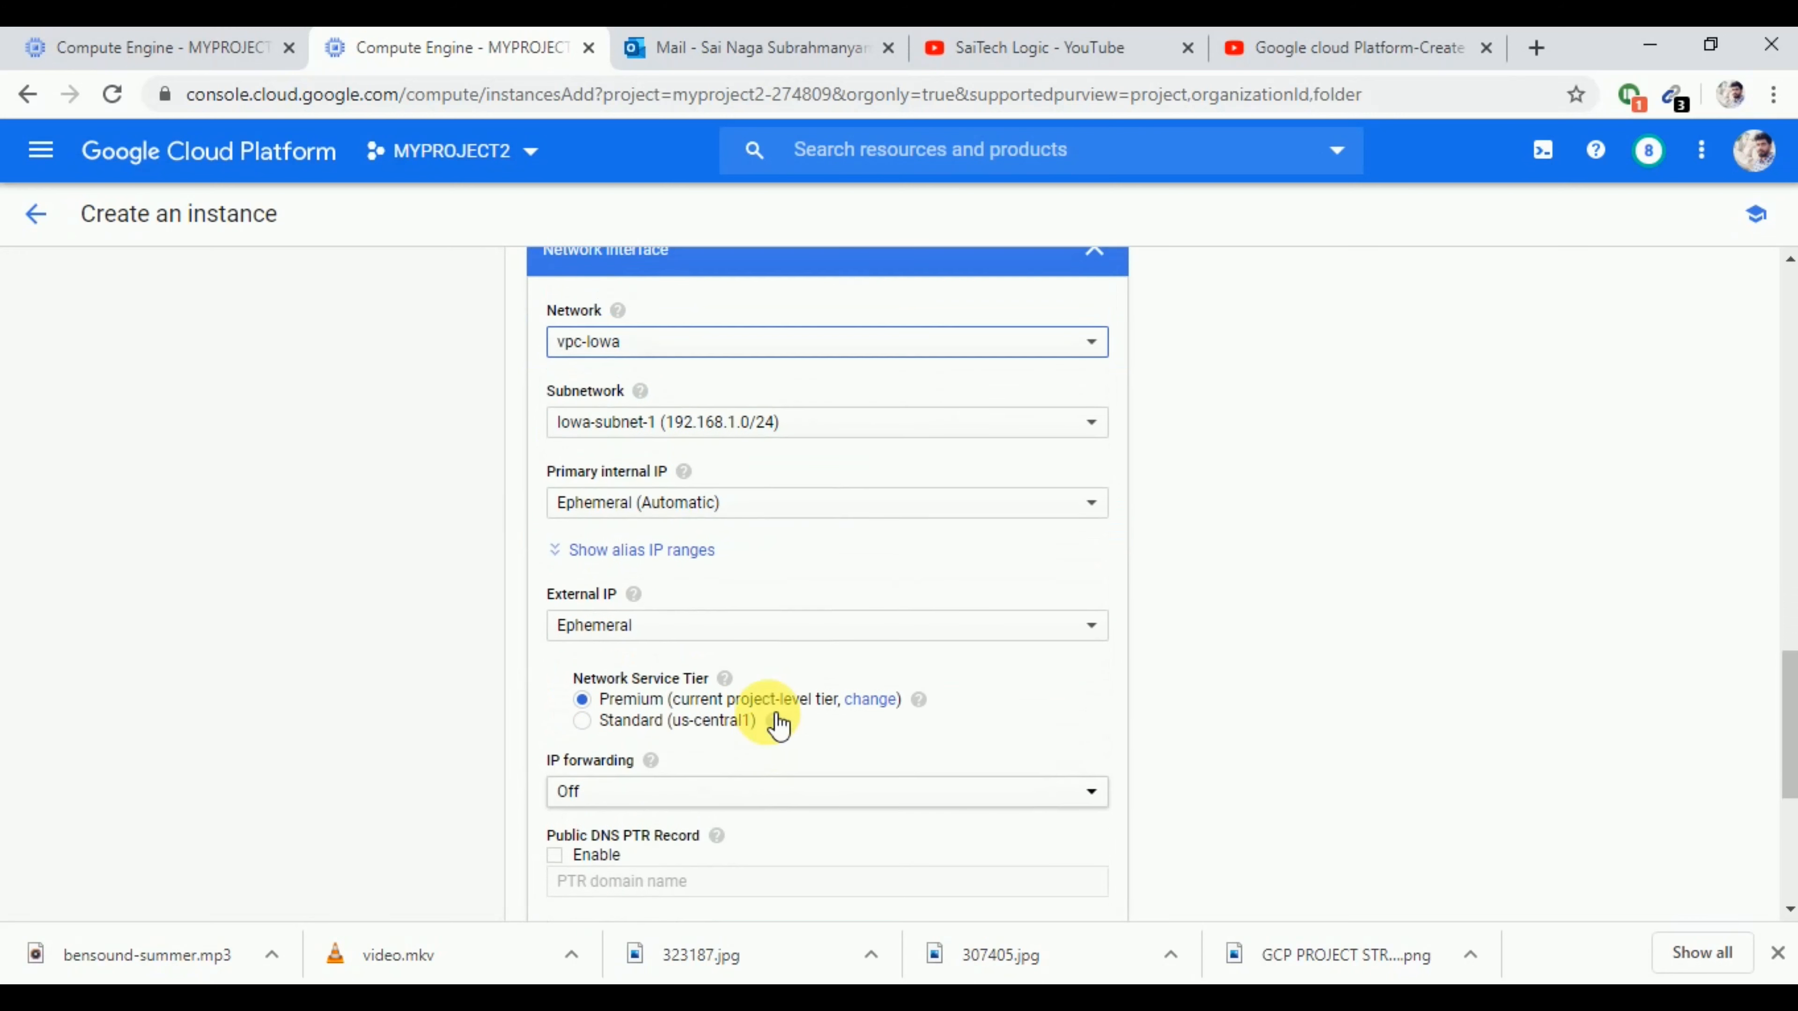
scroll(779, 724, "down", 6)
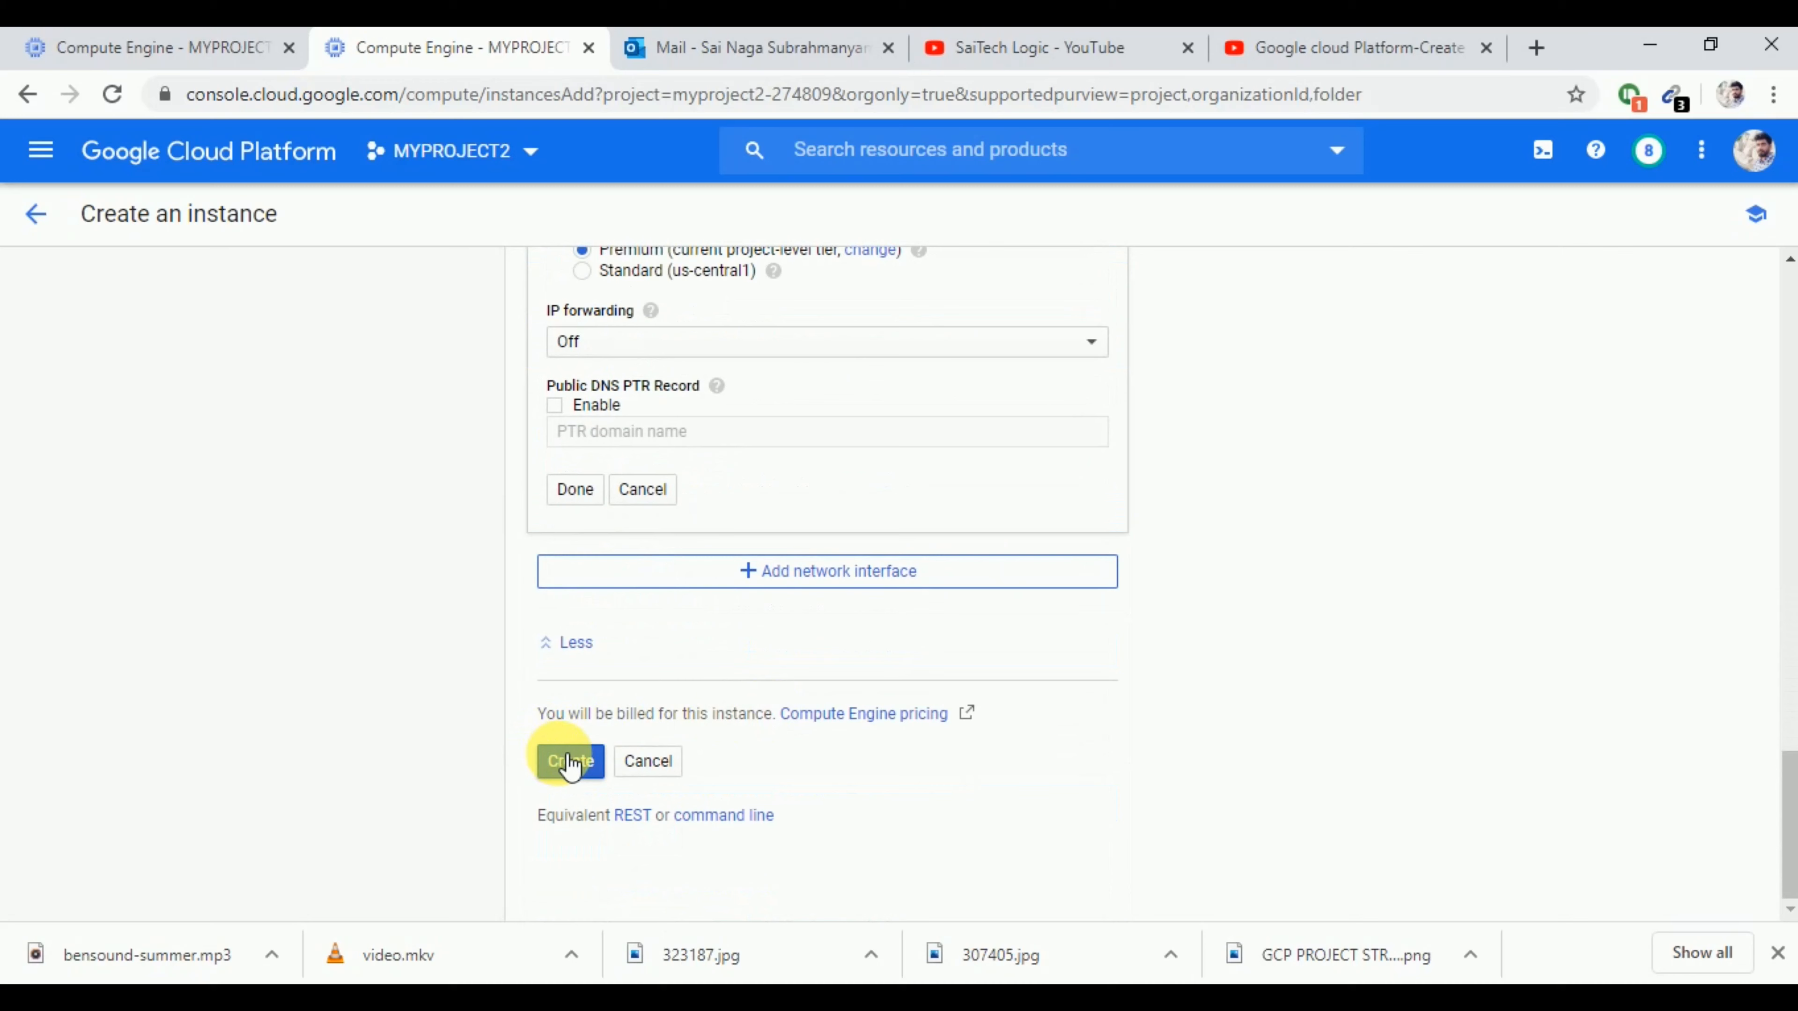
left_click(575, 490)
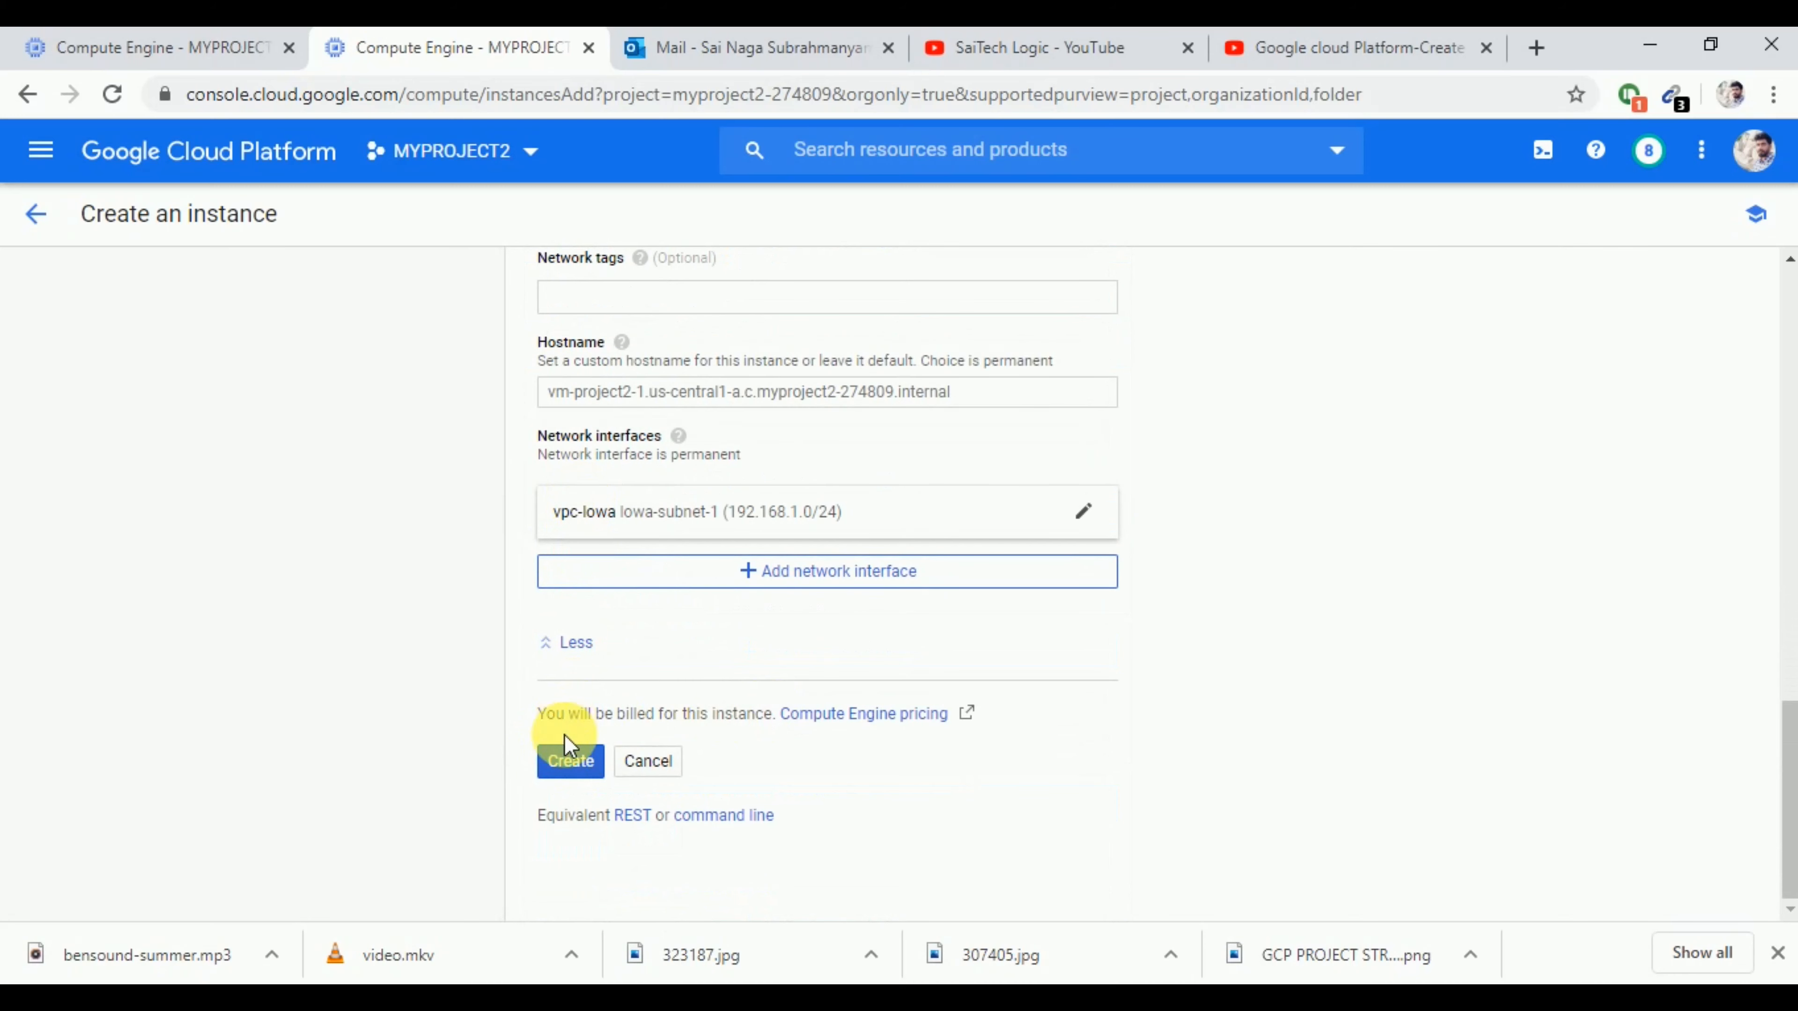
left_click(572, 765)
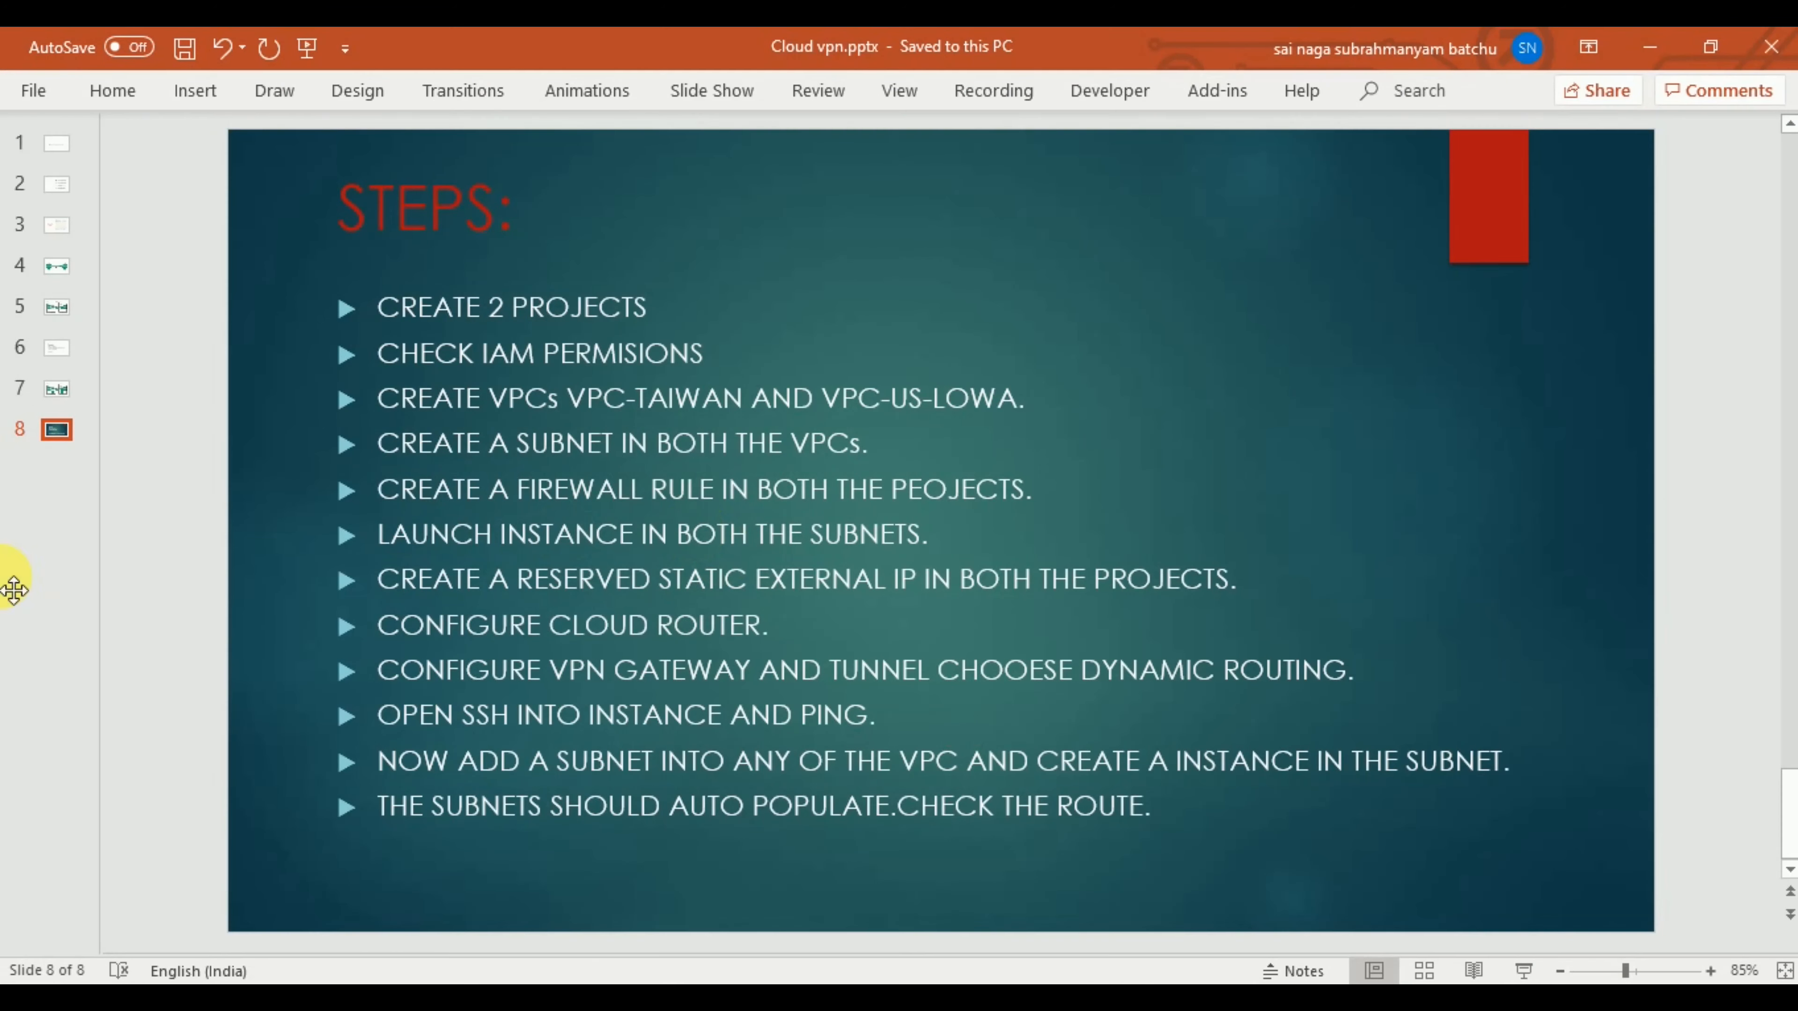
Step: Review the VPN-DYNAMIC ROUTING diagram and STEPS slides, then return to the browser console
left_click(55, 389)
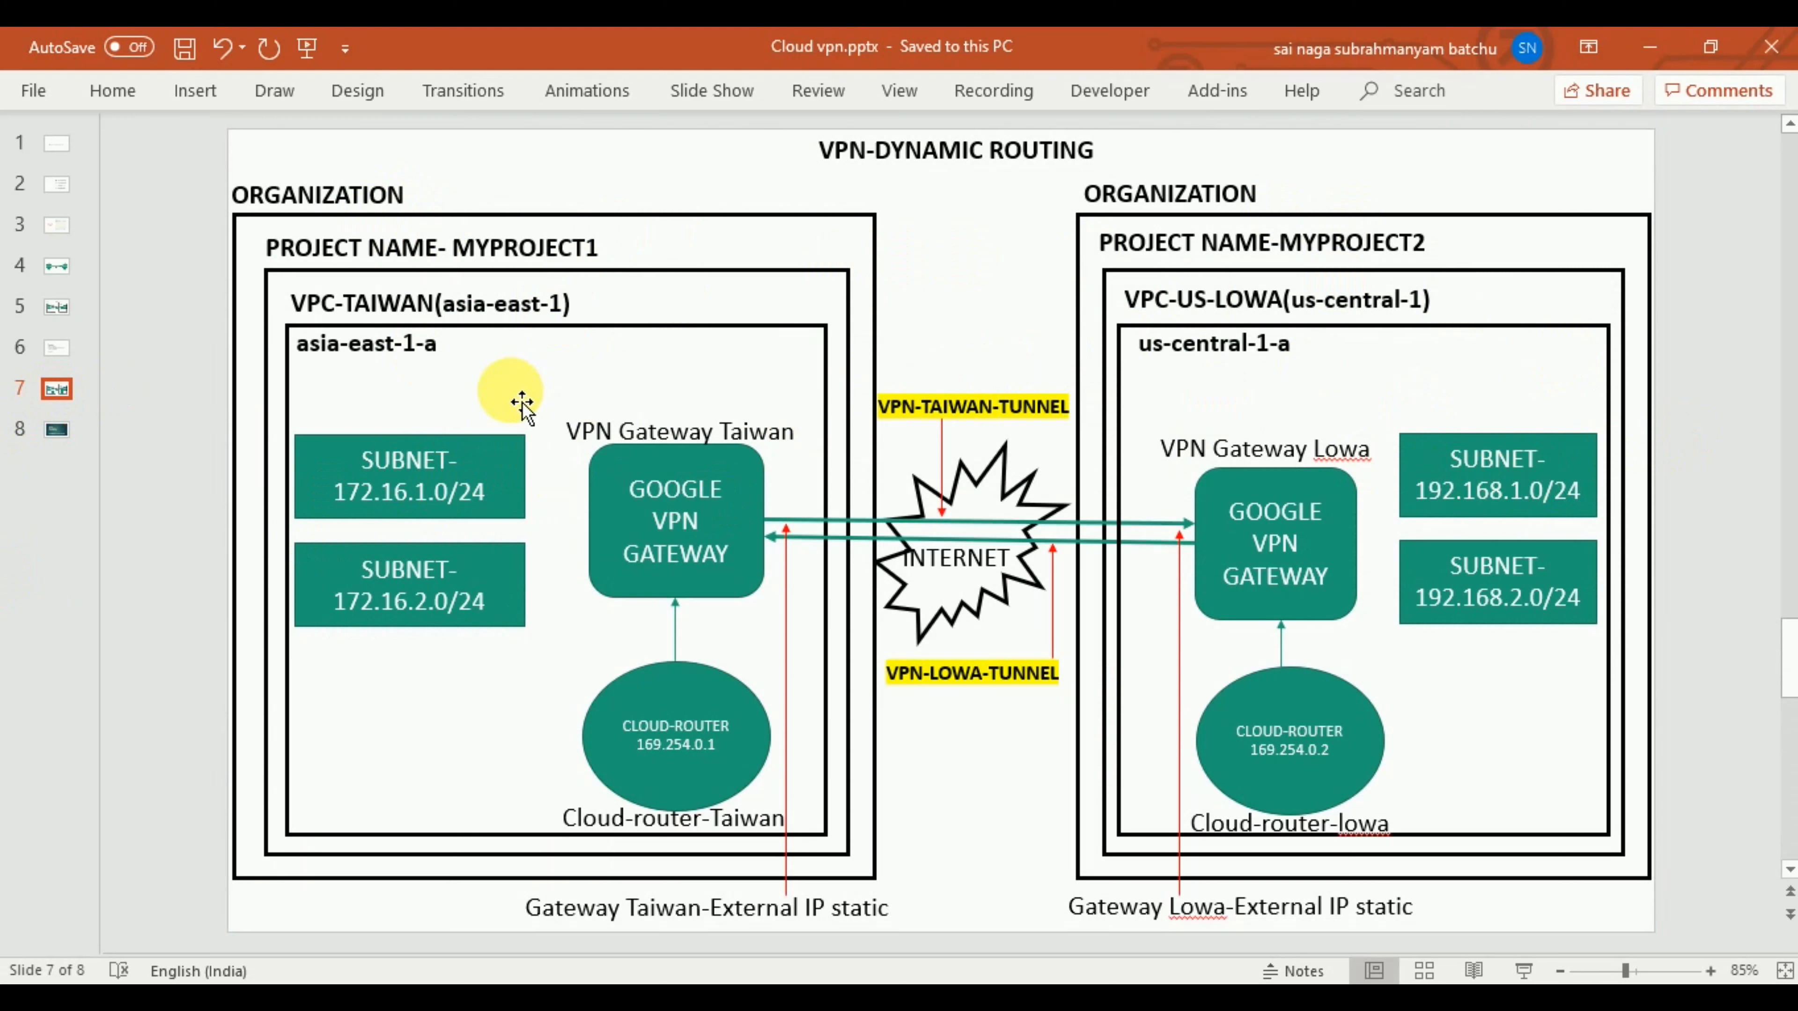
left_click(53, 430)
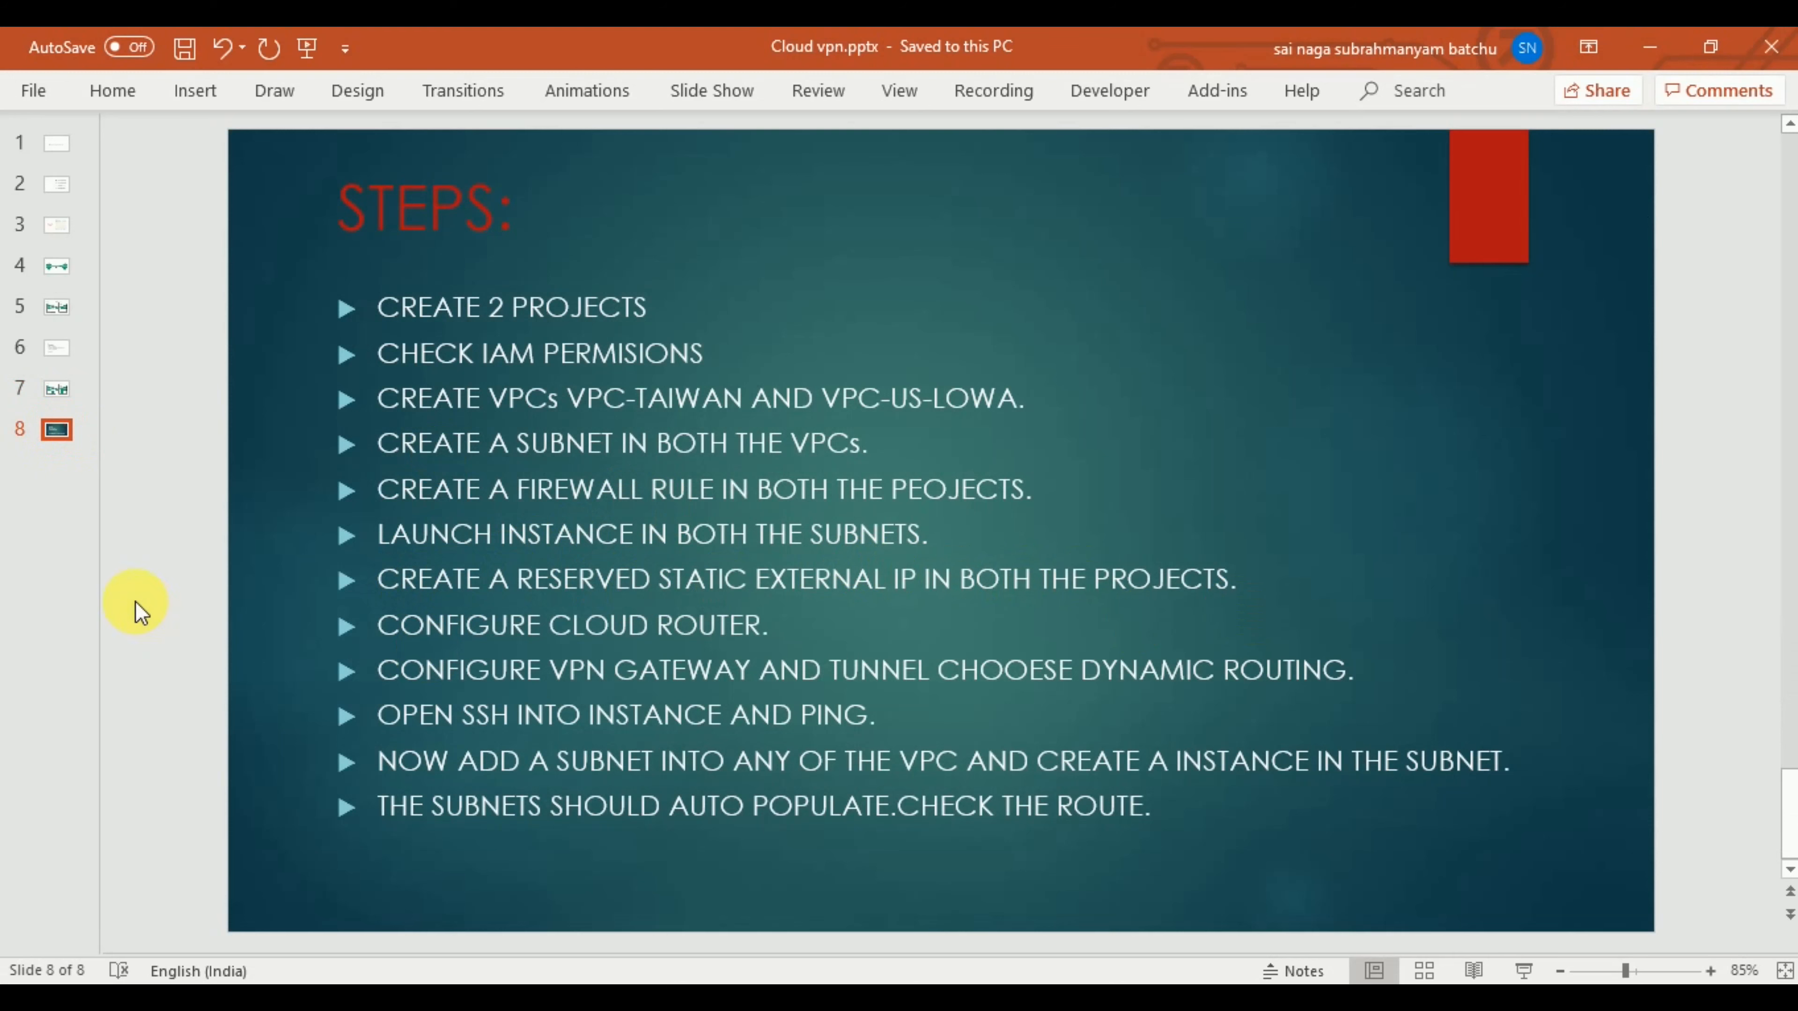
left_click(54, 390)
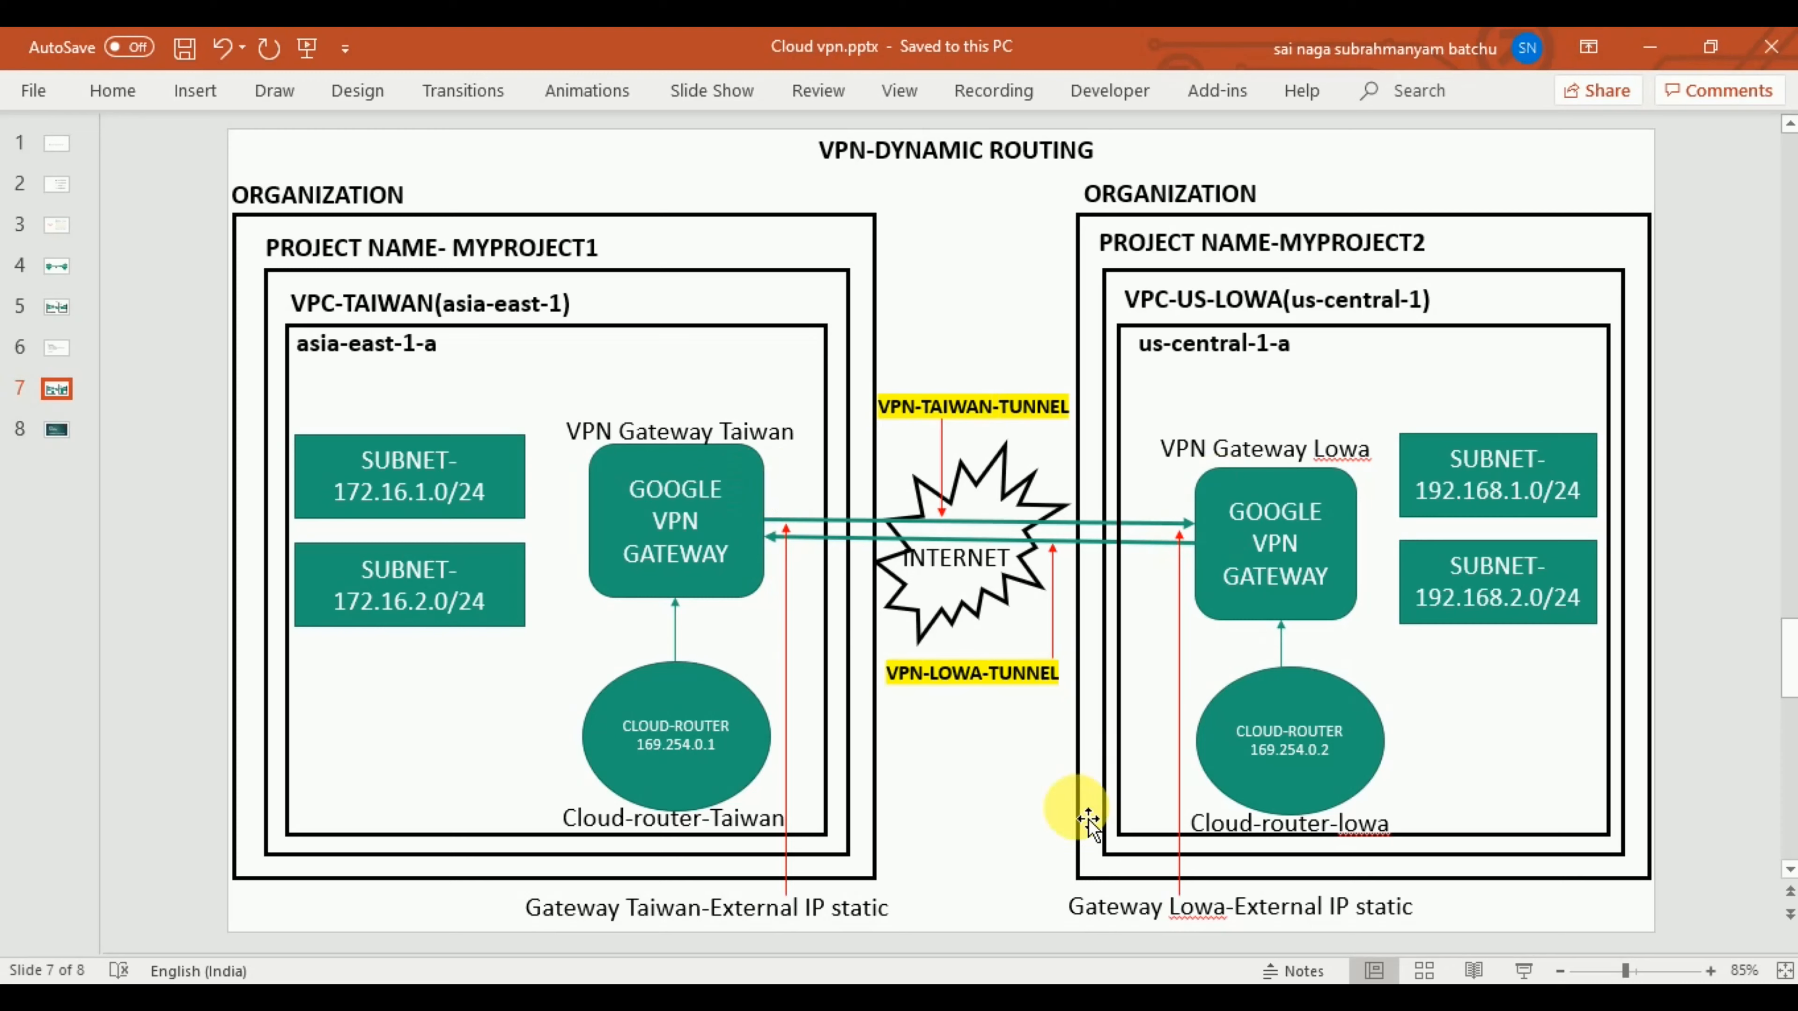
left_click(739, 1009)
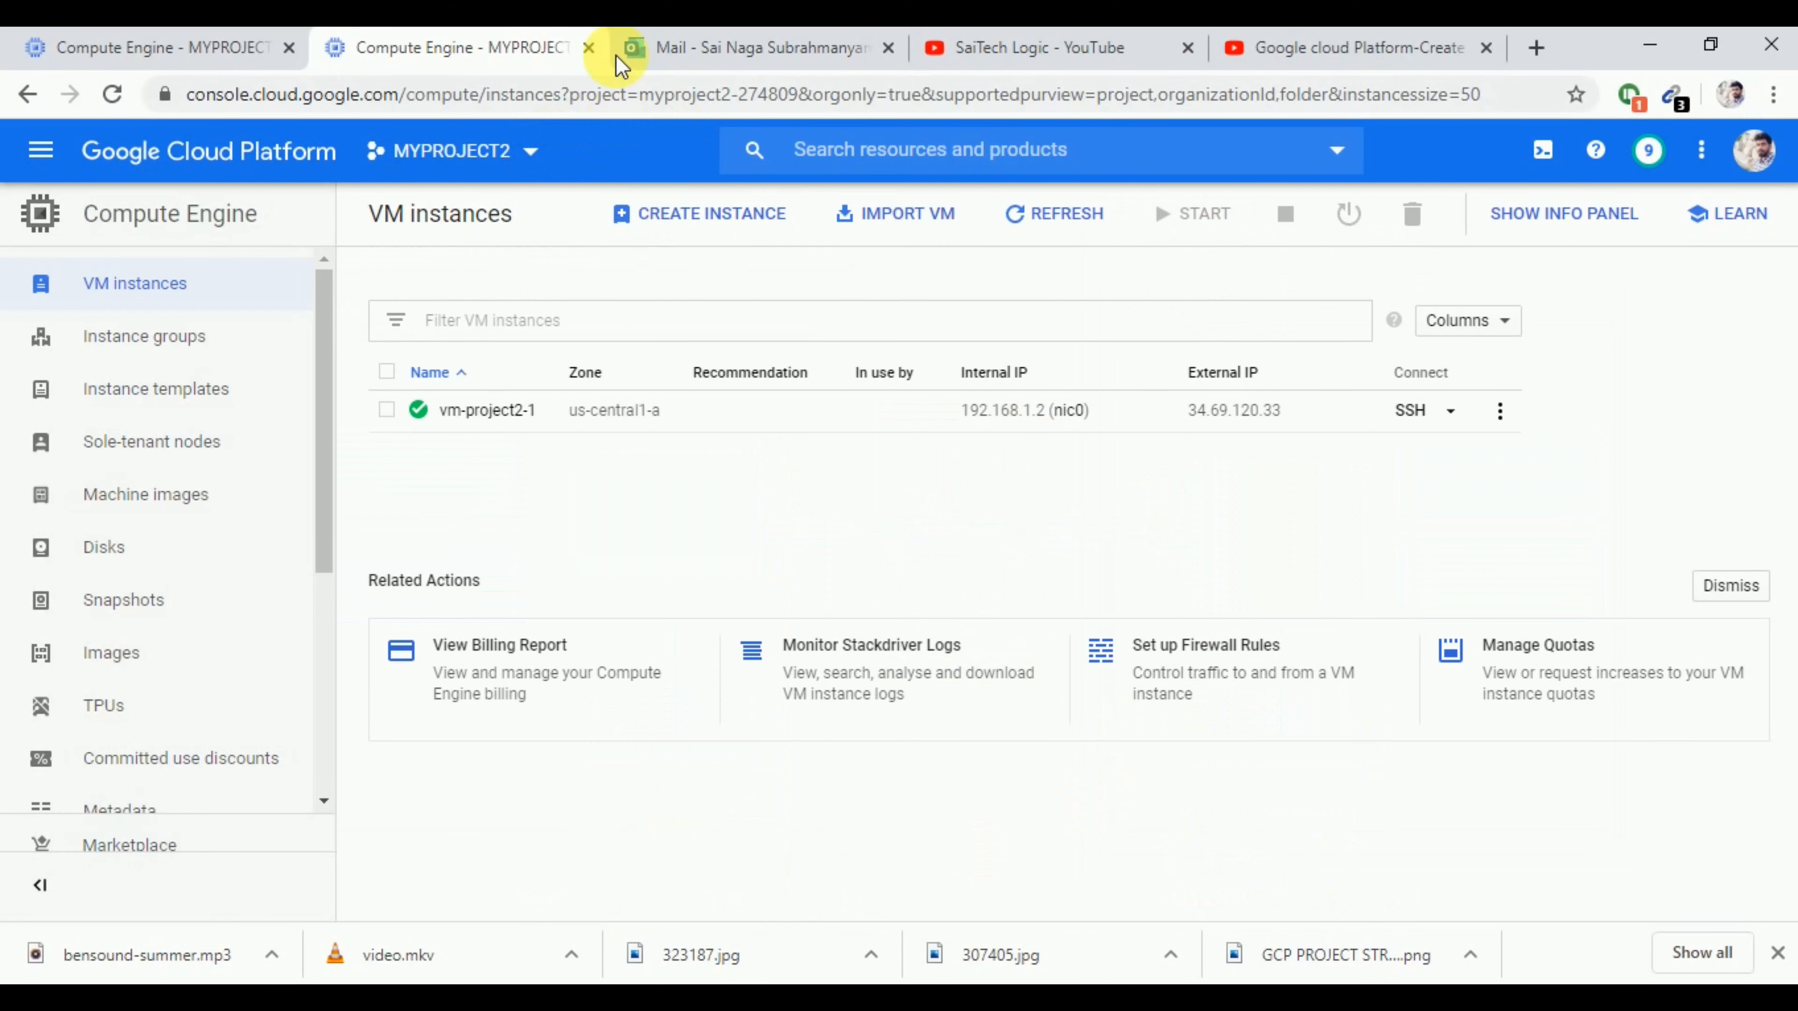
Step: Go to MYPROJECT1's VPC network External IP addresses page and begin a static address reservation
left_click(141, 51)
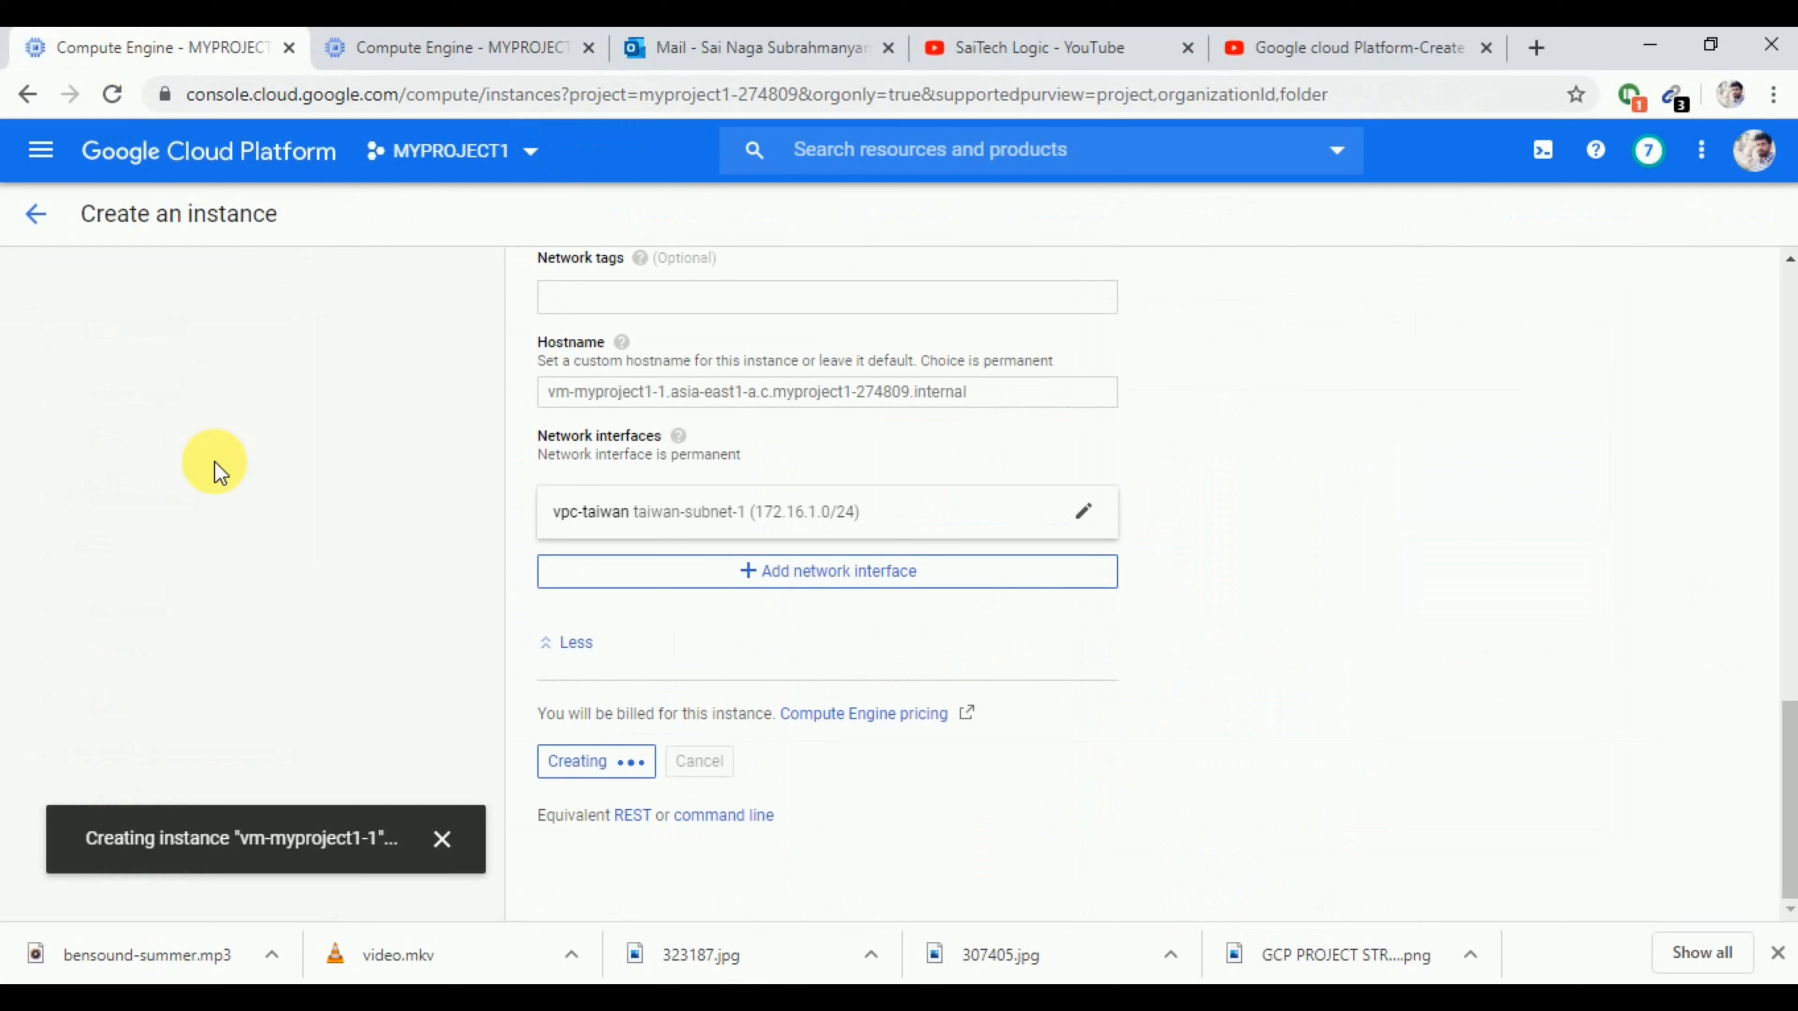
left_click(51, 163)
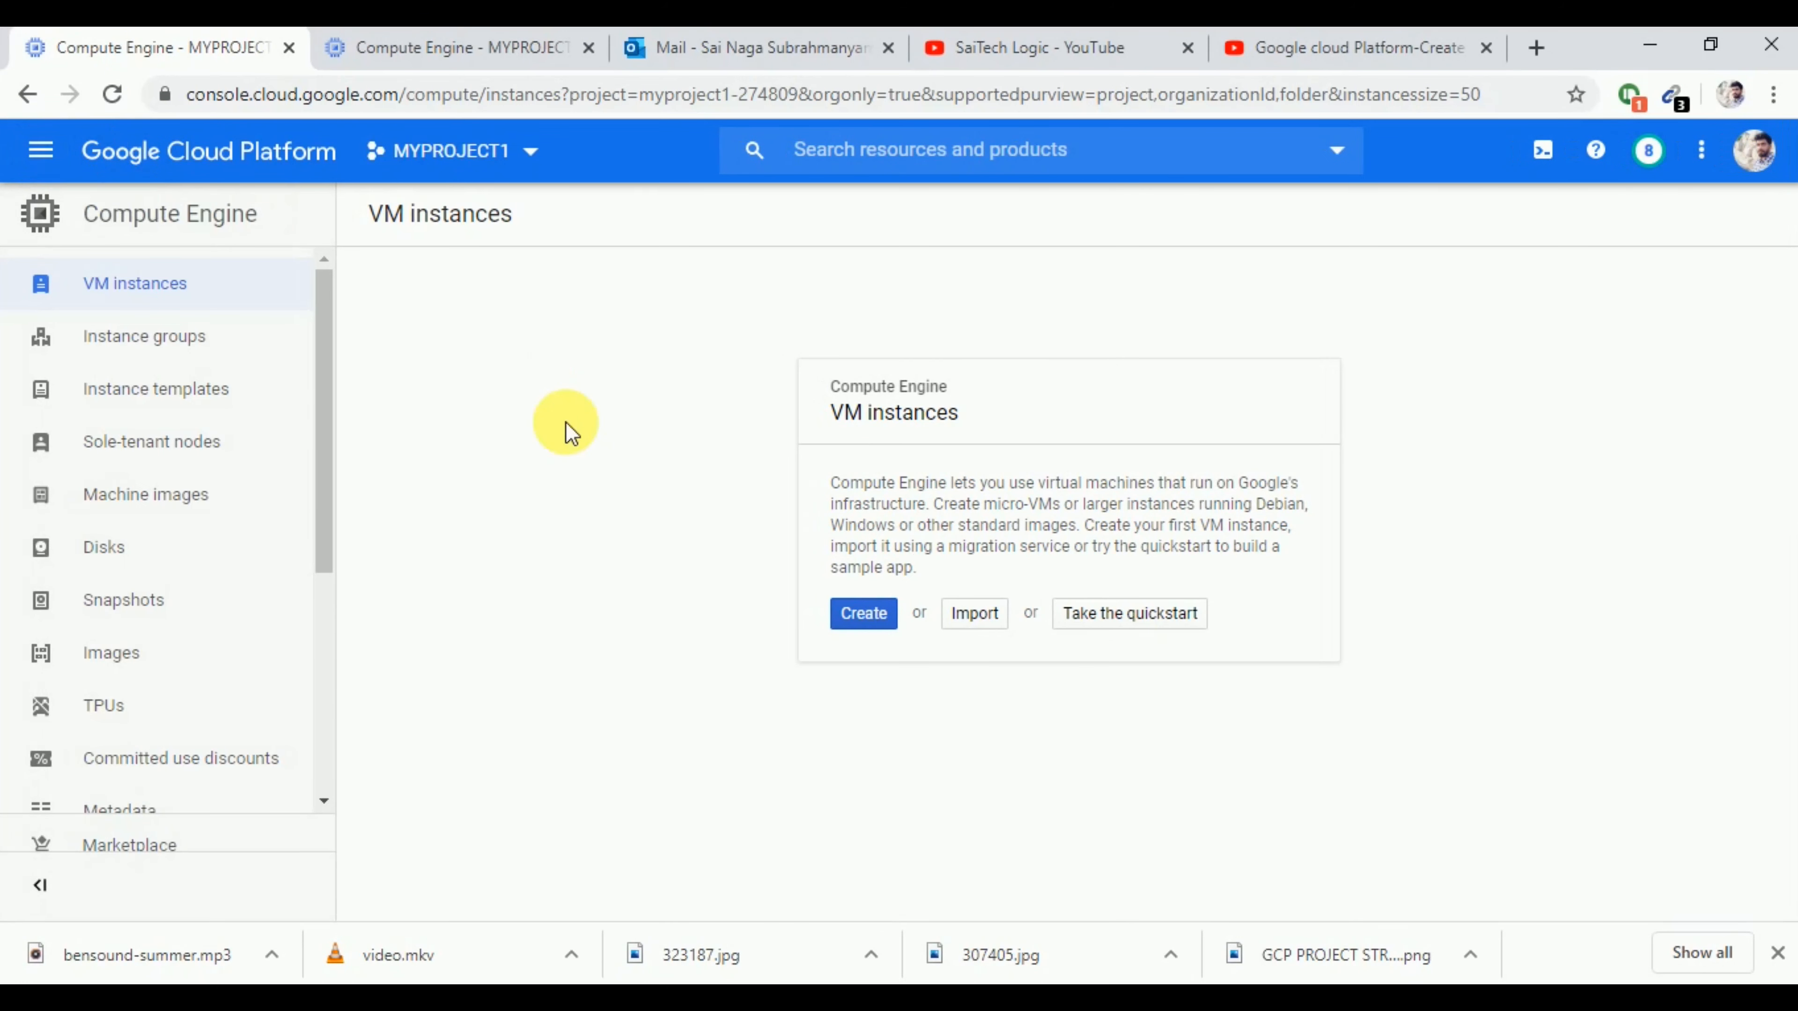
left_click(50, 158)
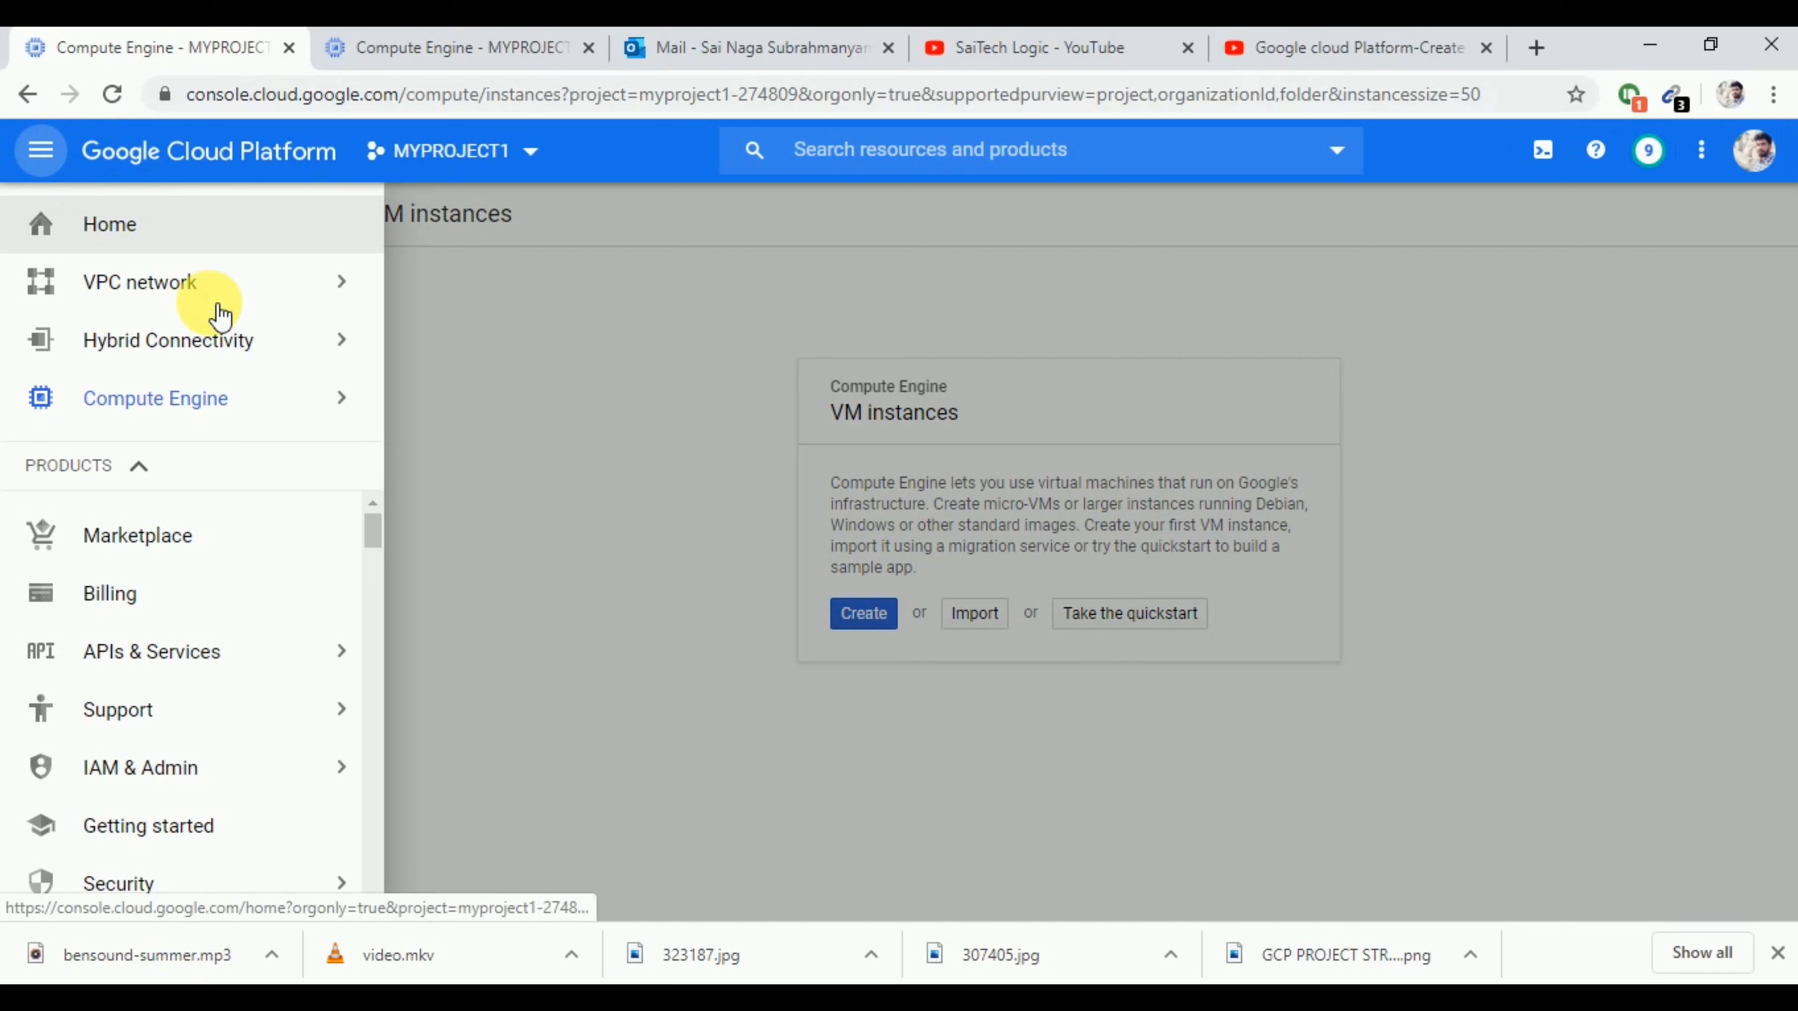
mouse_move(241, 337)
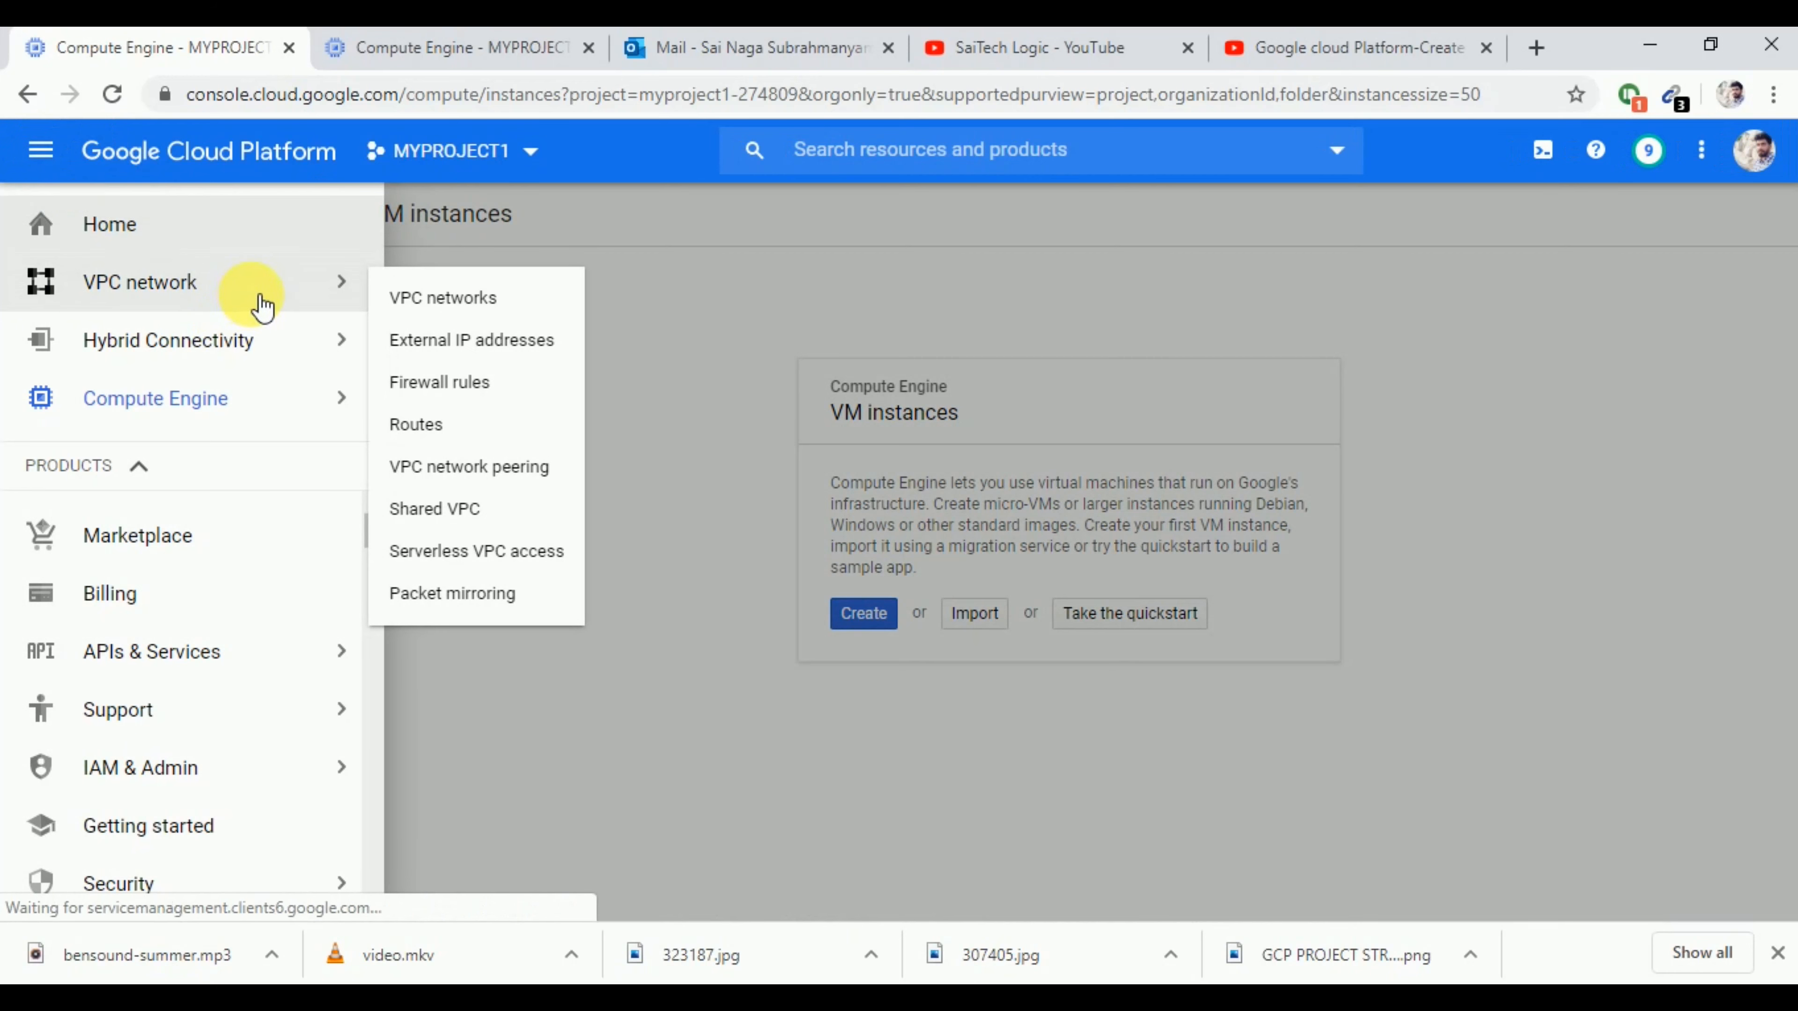
left_click(463, 354)
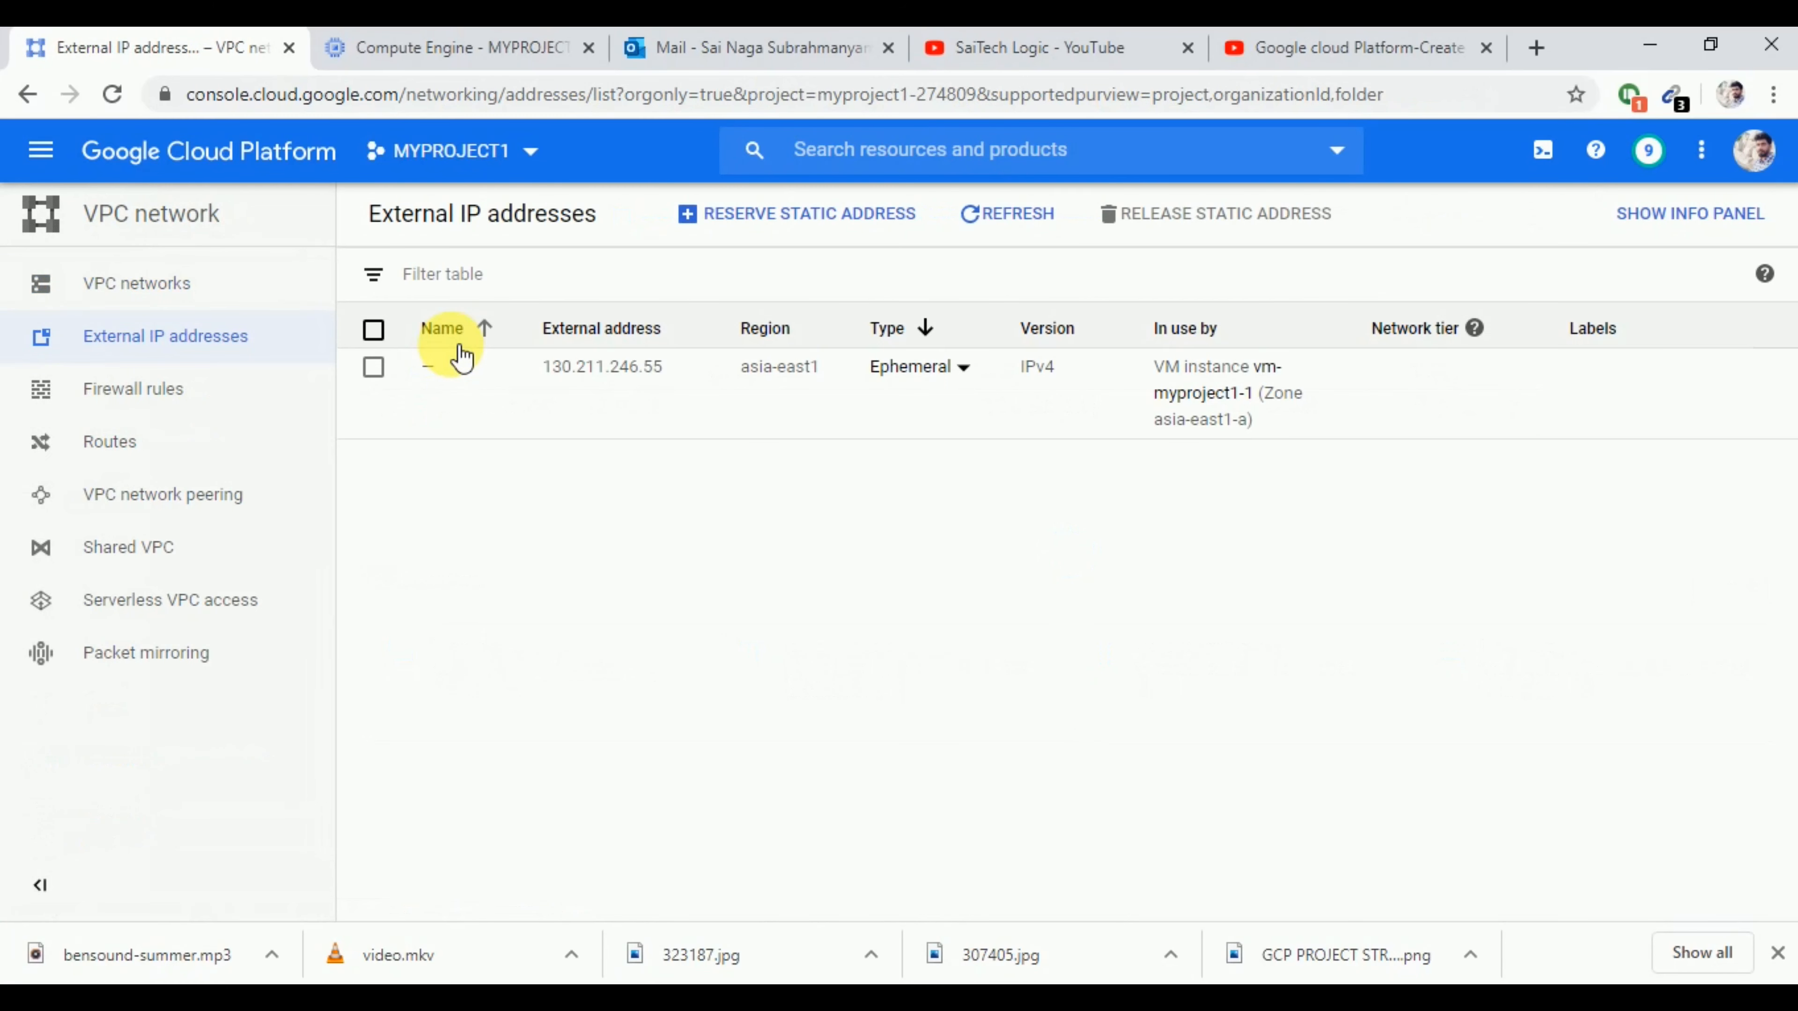
left_click(821, 228)
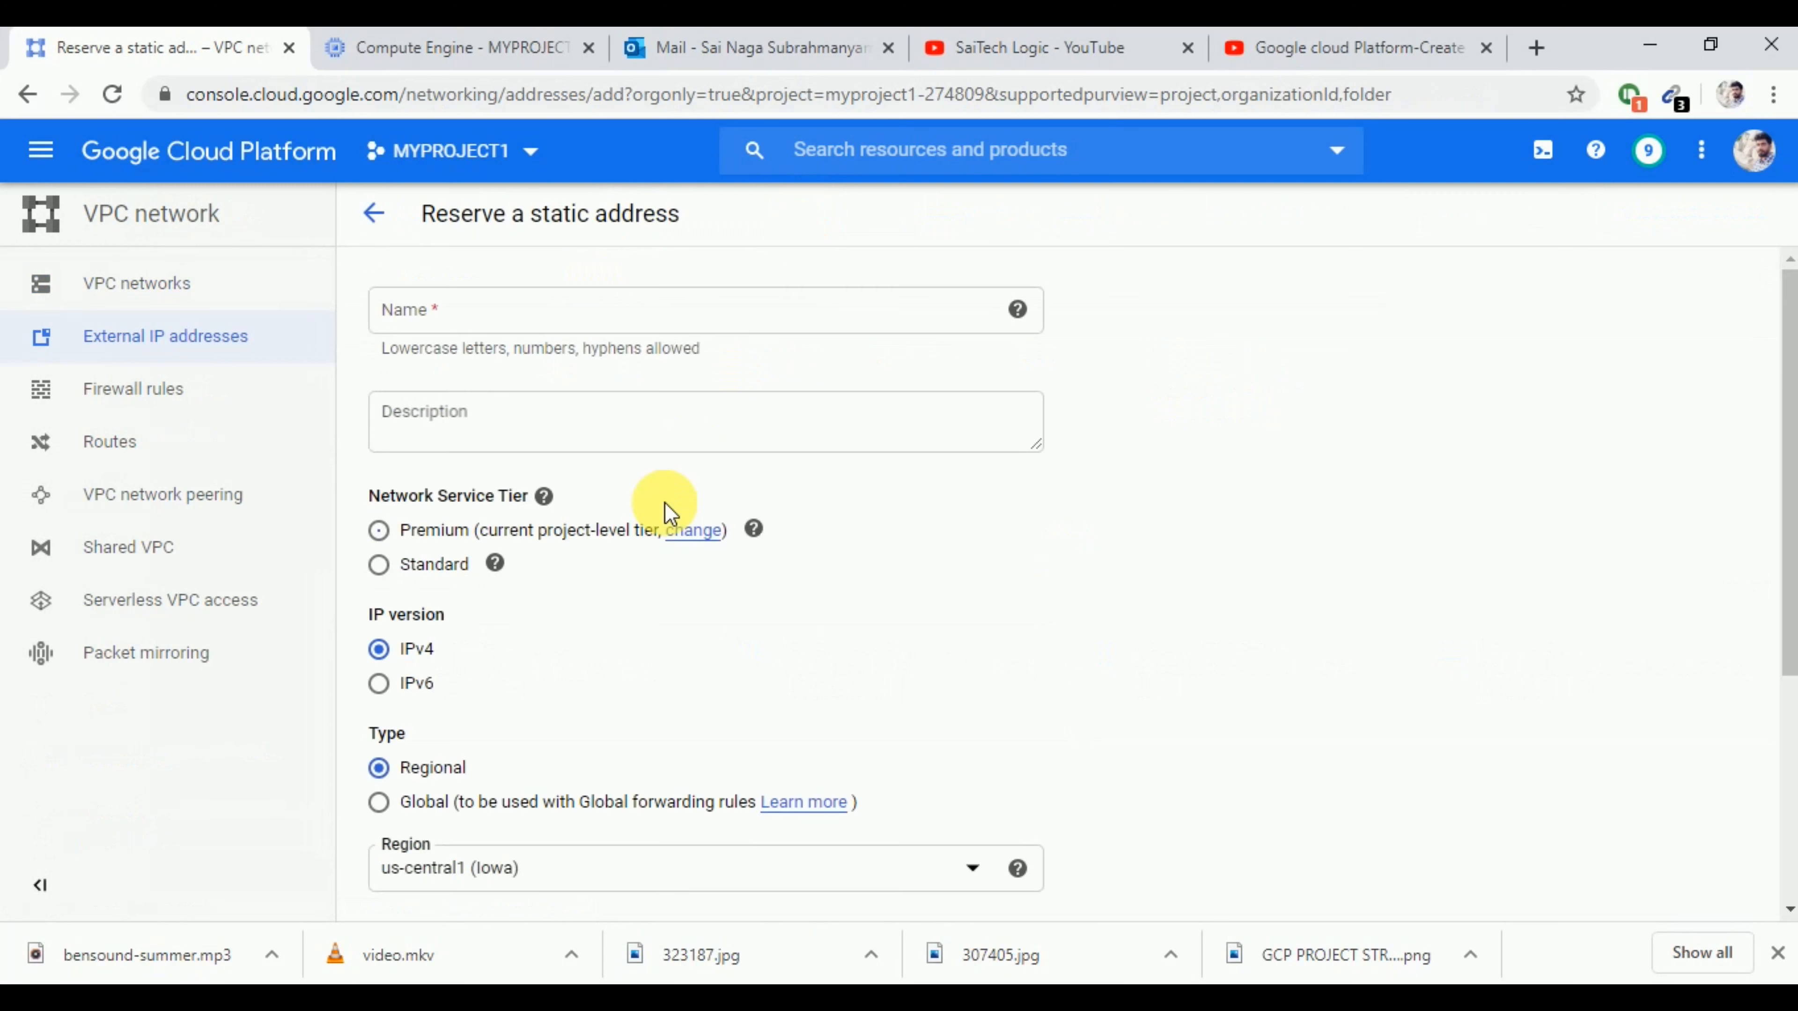
Step: Enter project1-ha as the static address name
left_click(472, 311)
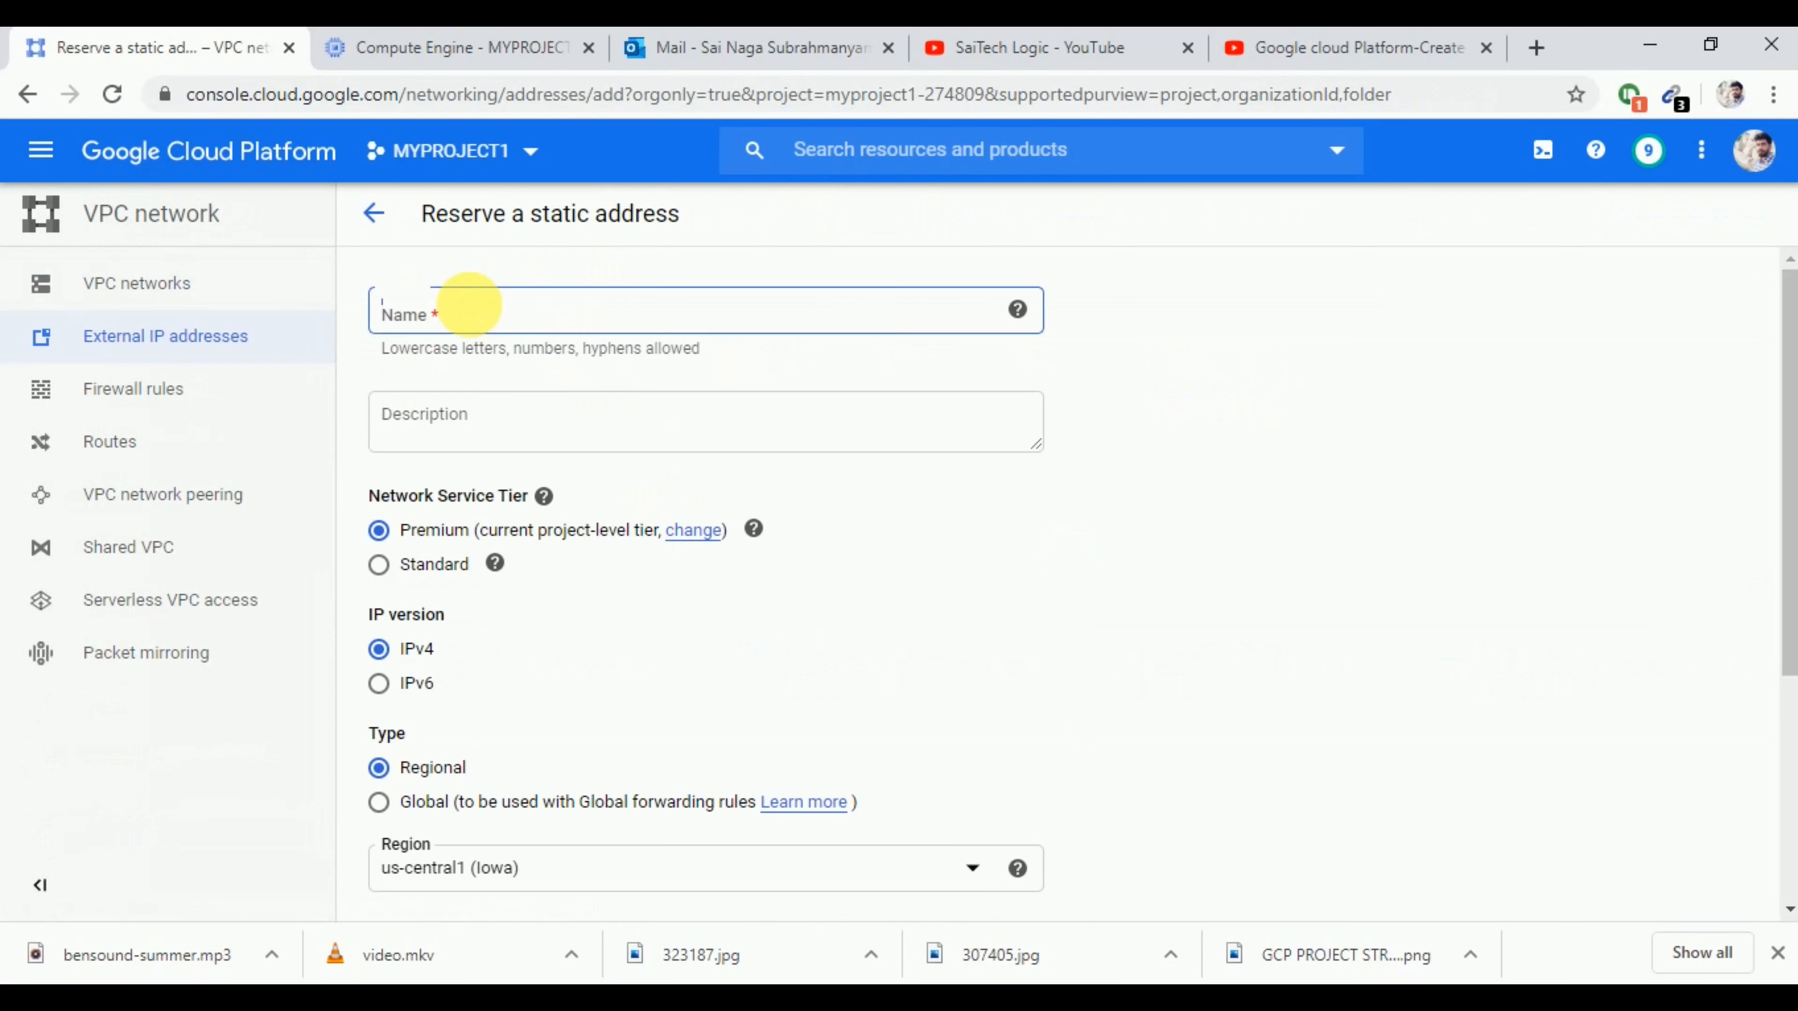
type("project1")
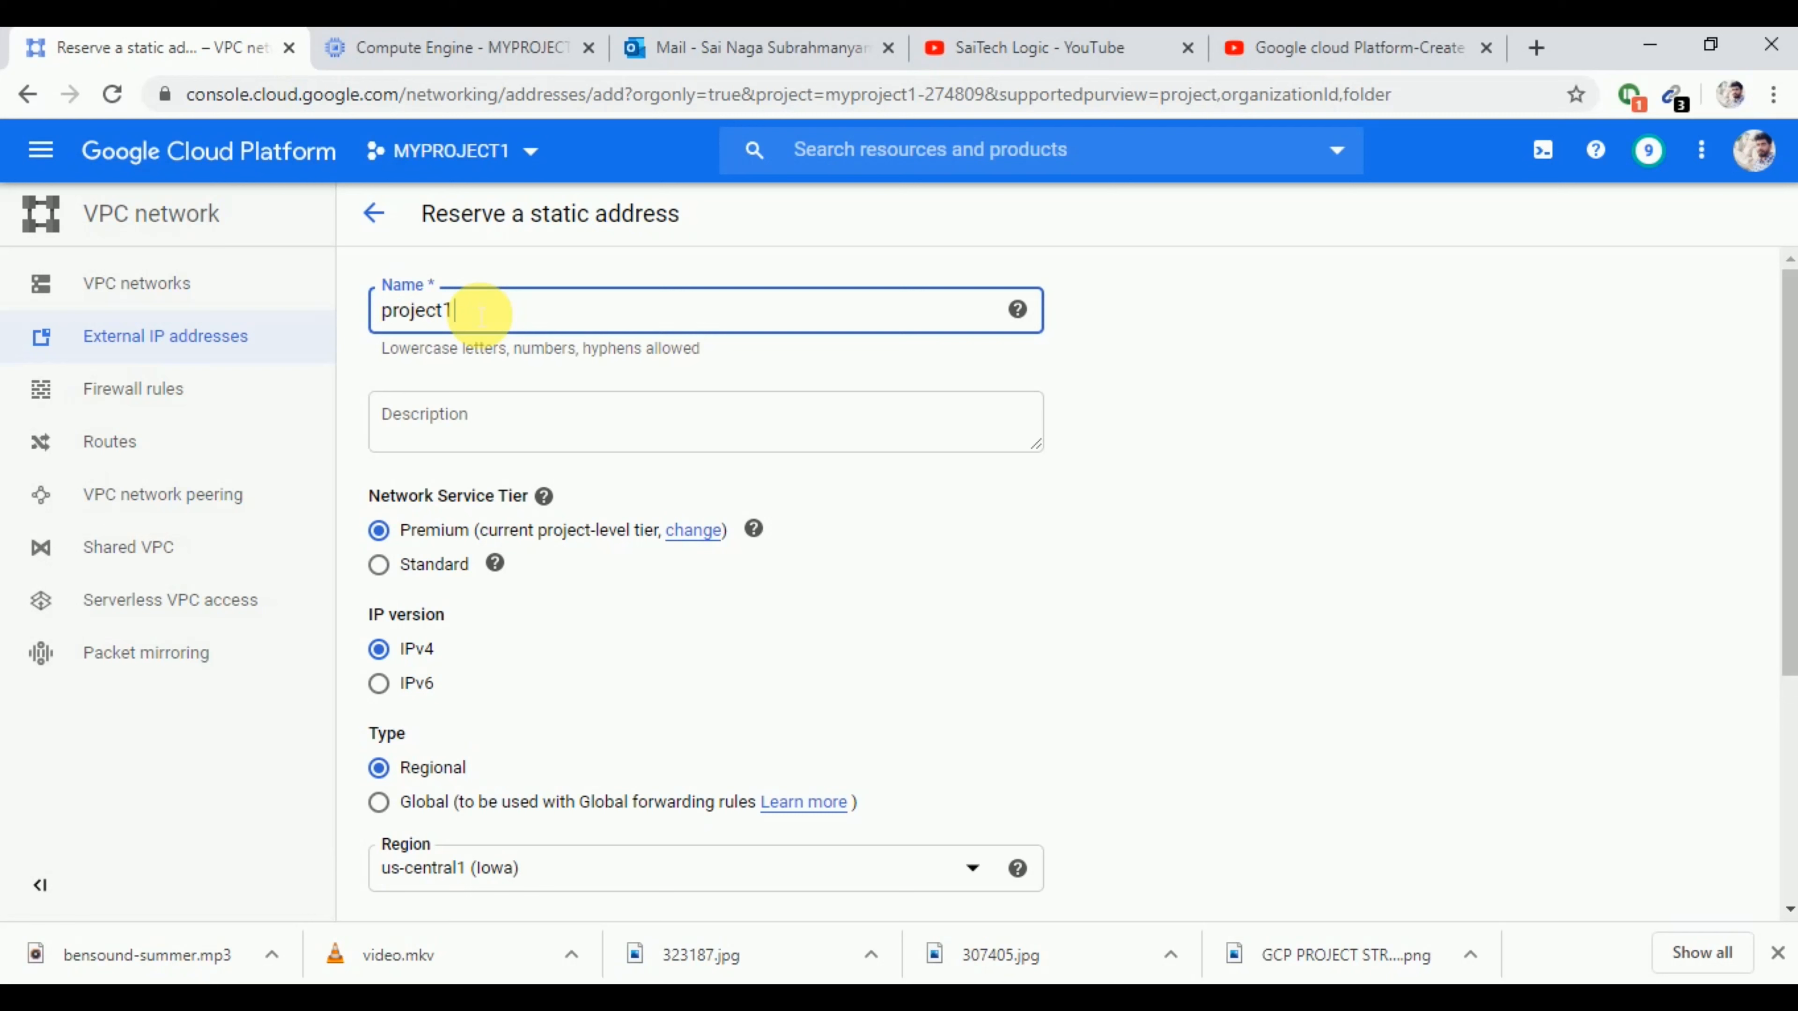
type("-hat")
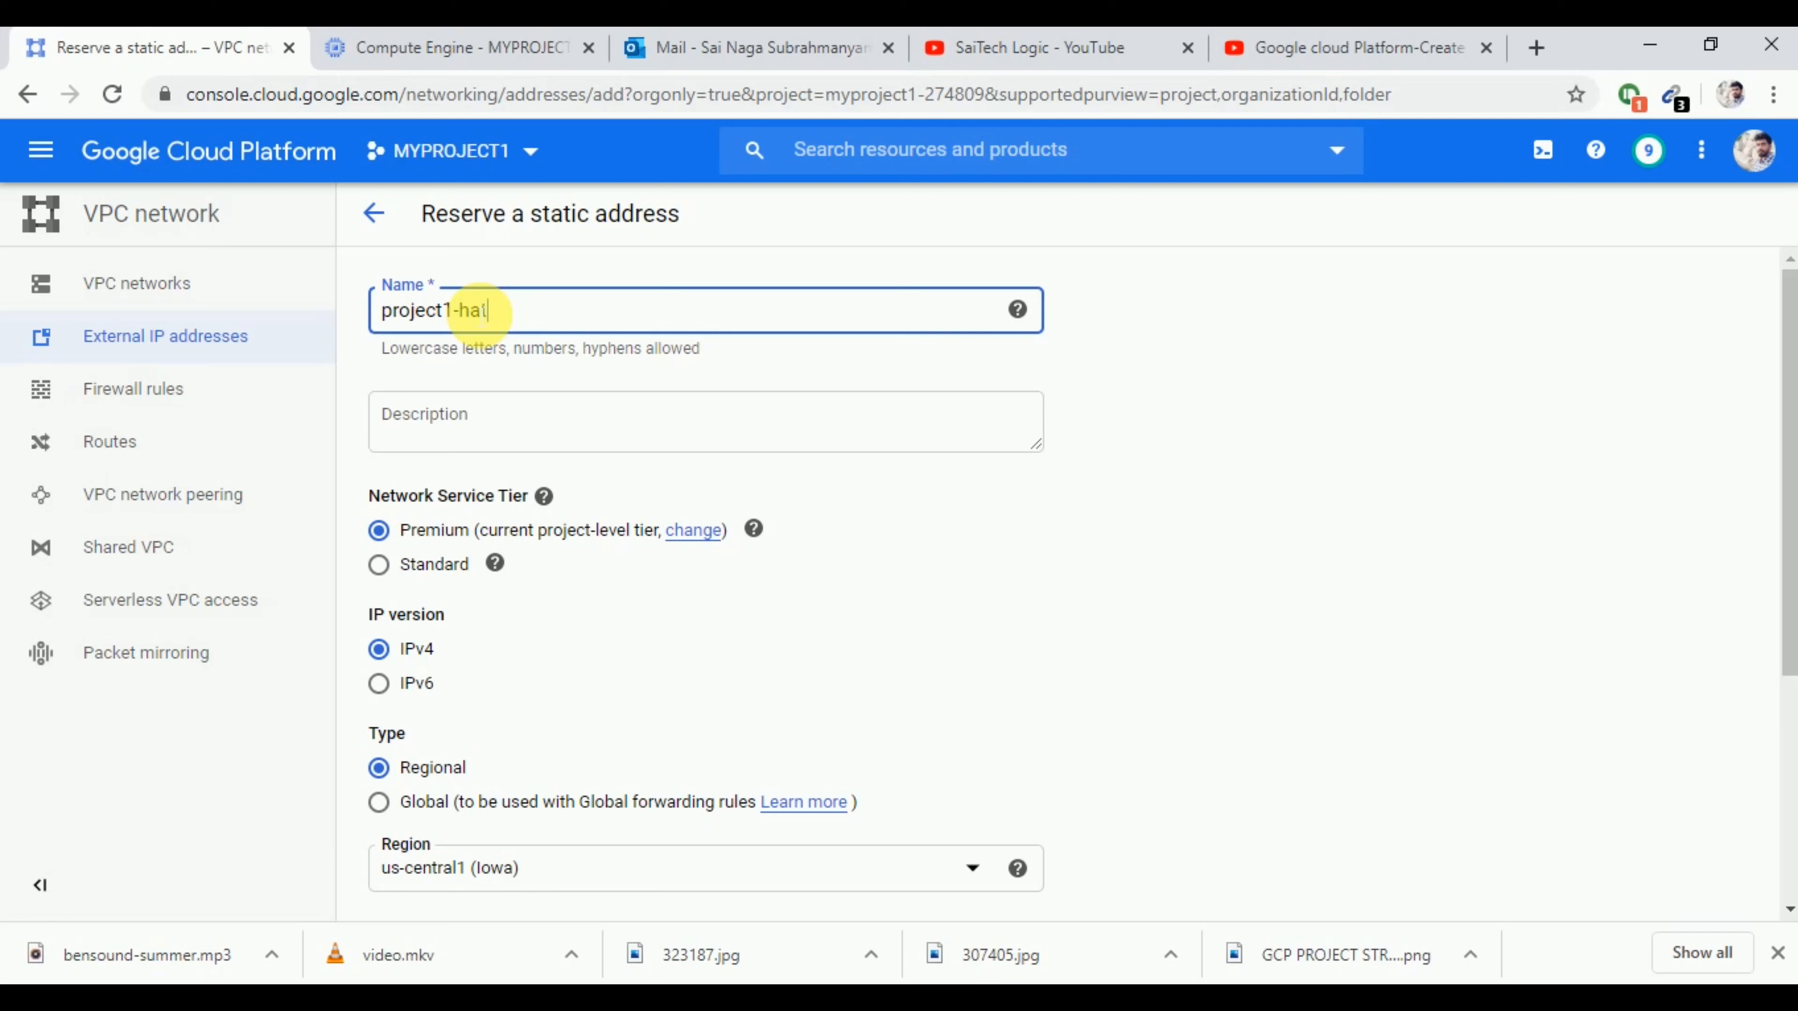
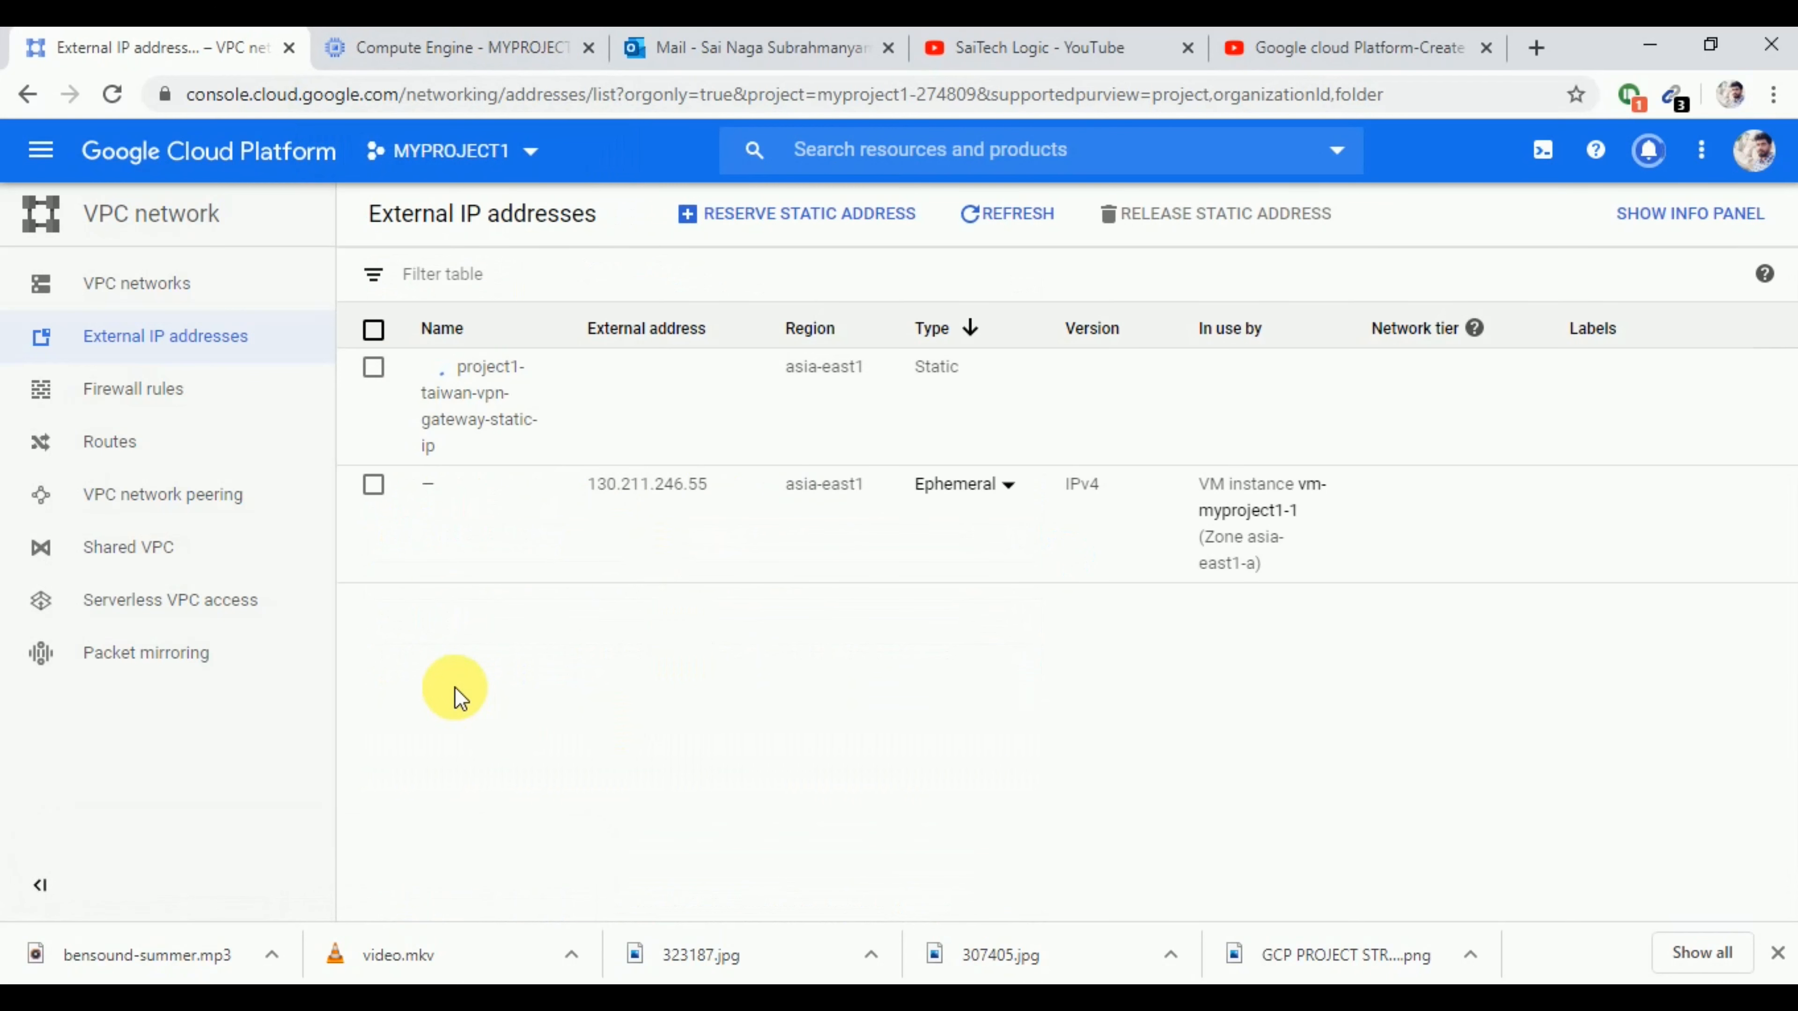
Step: Switch to MYPROJECT2's VM instances page
left_click(456, 48)
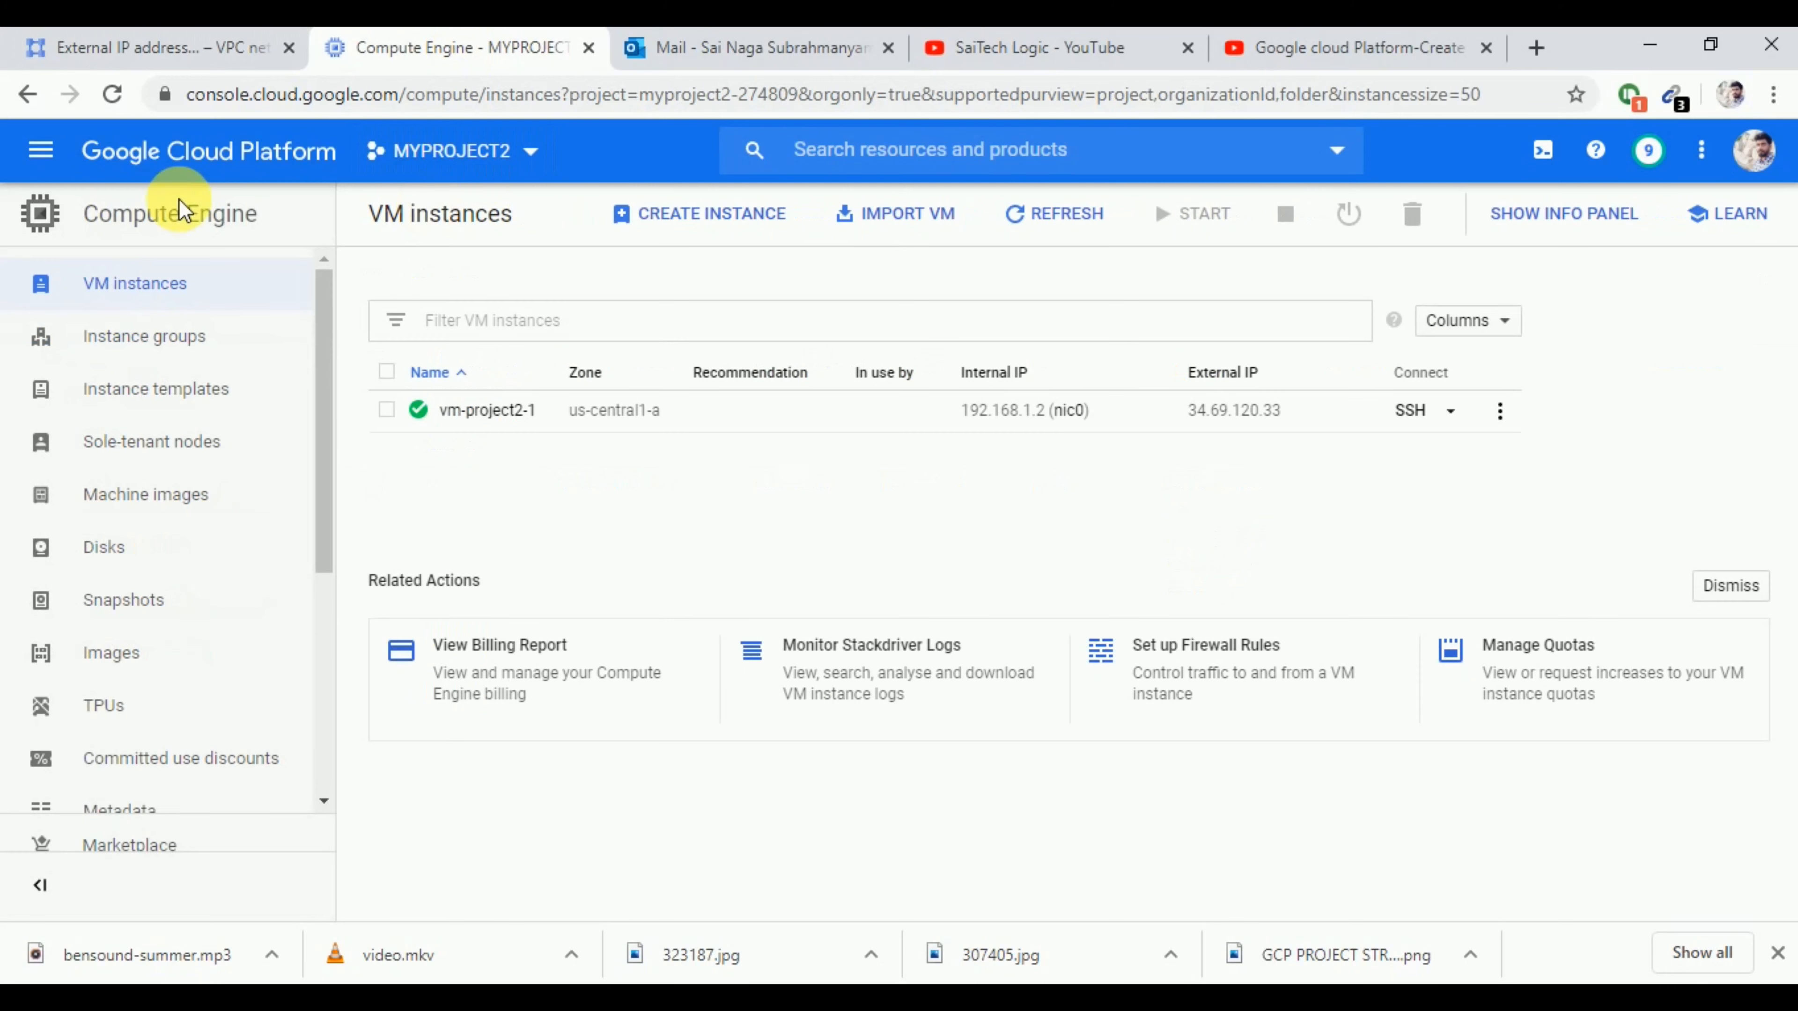
Step: Navigate to VPC network > External IP addresses in MYPROJECT2
left_click(41, 158)
mouse_move(314, 329)
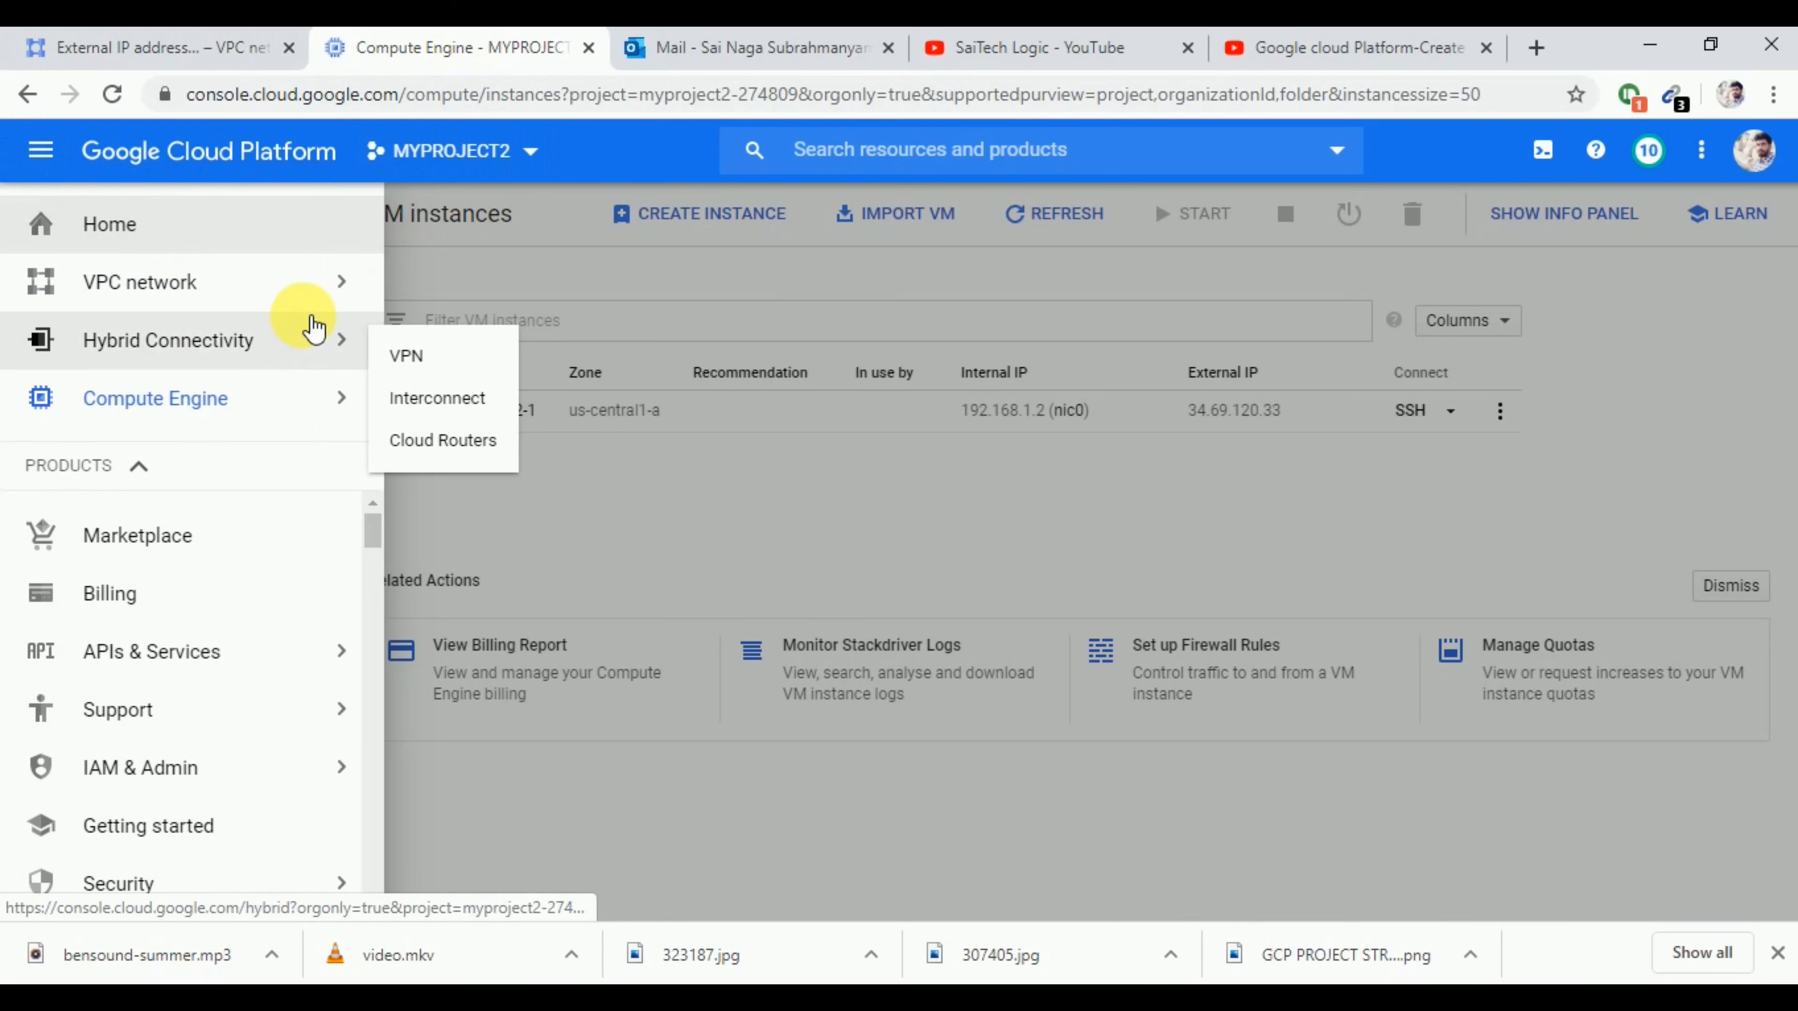
mouse_move(343, 287)
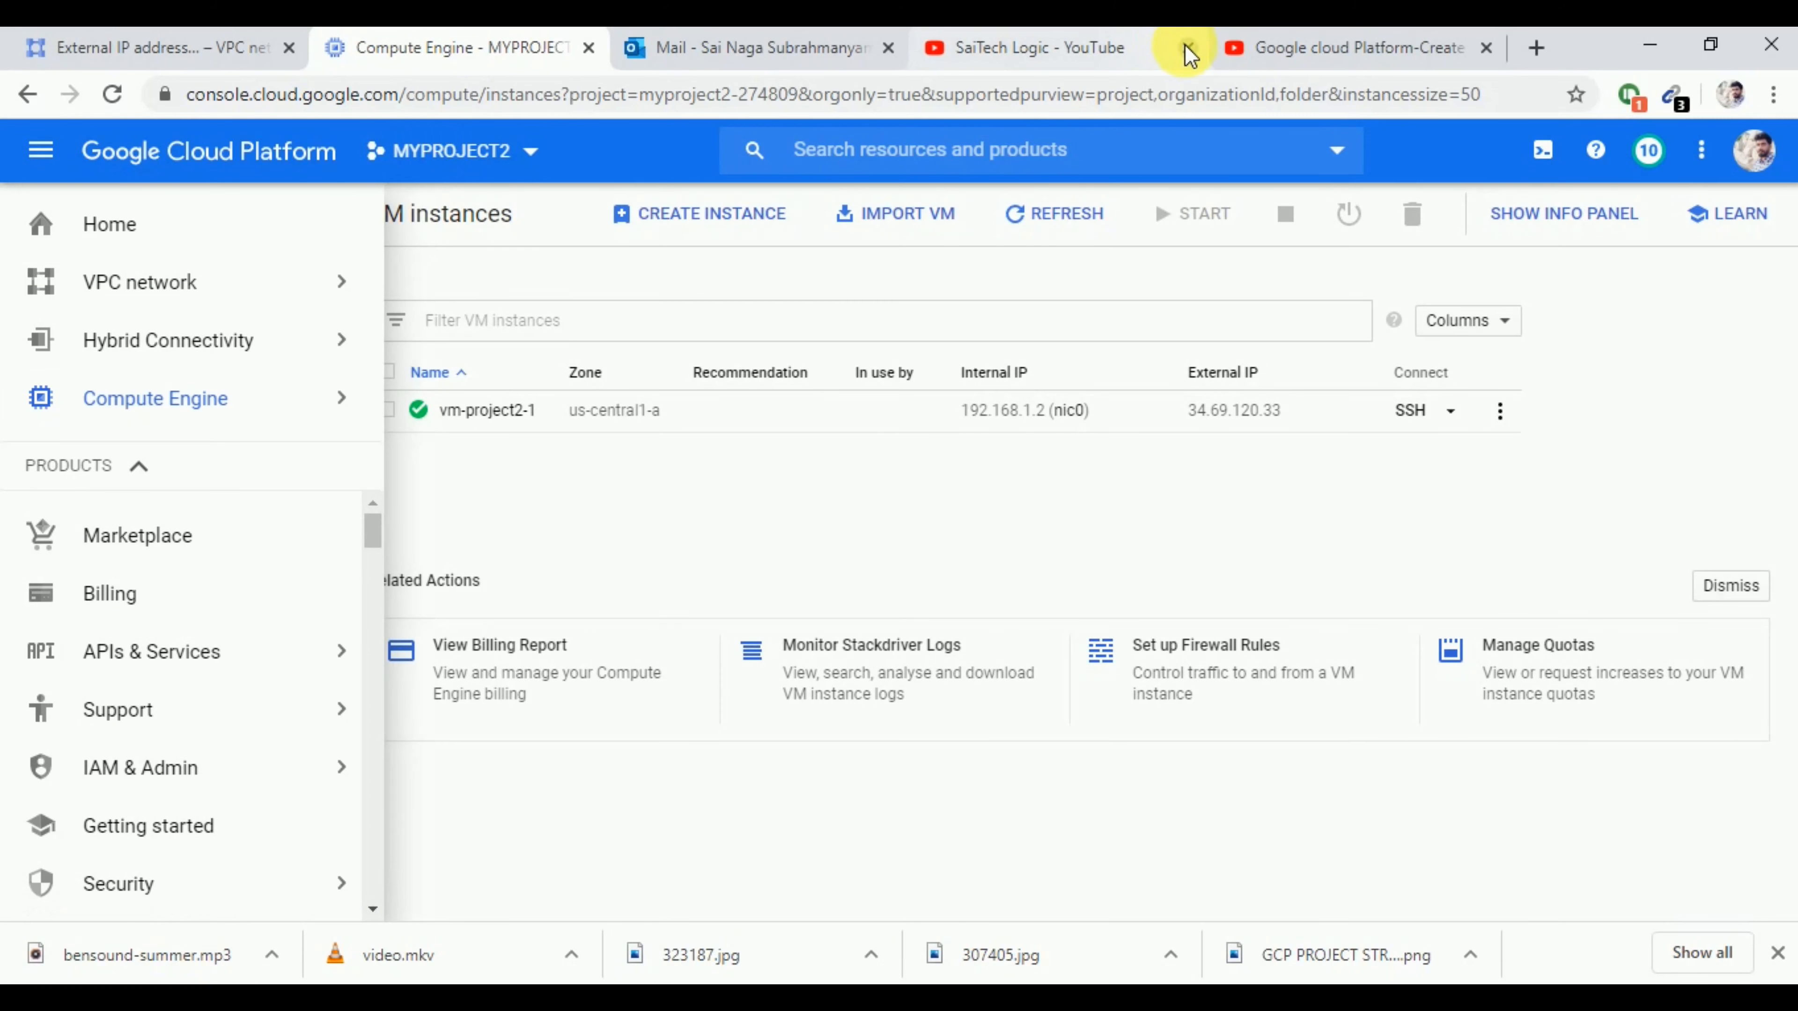
Step: Close the YouTube, tutorial and Mail tabs and start a new static address reservation
left_click(1186, 47)
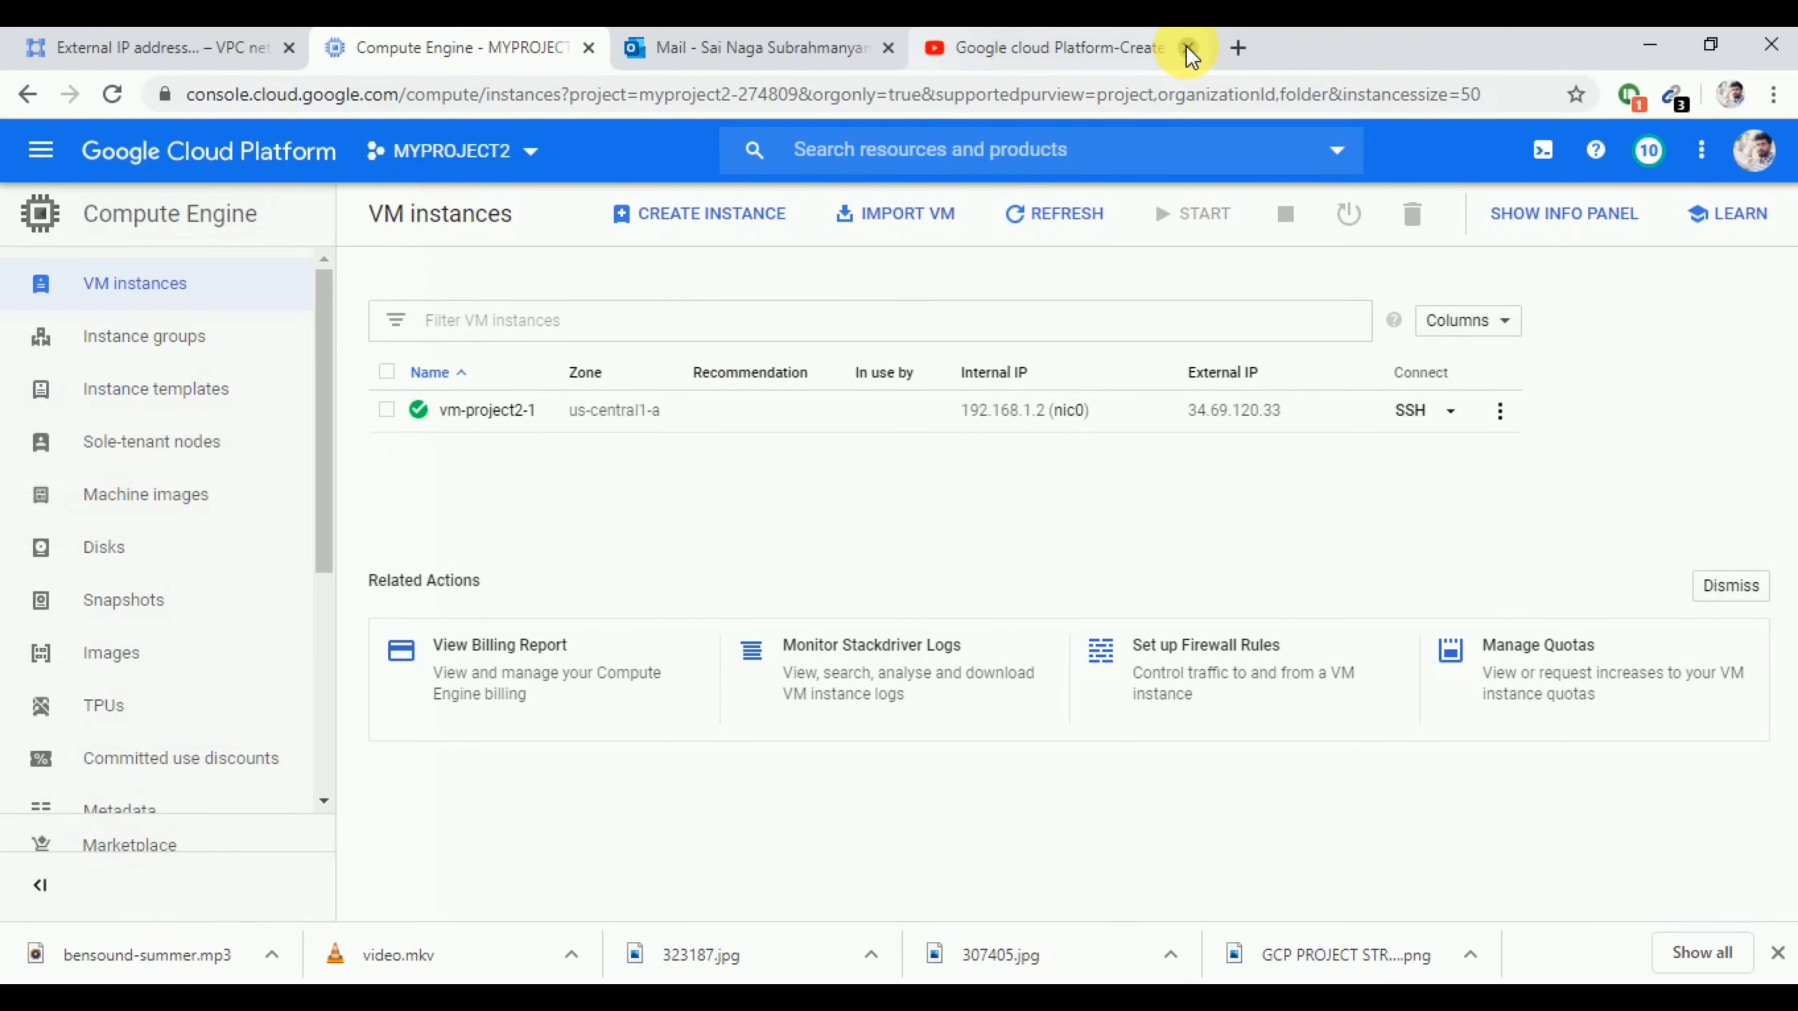
left_click(1189, 48)
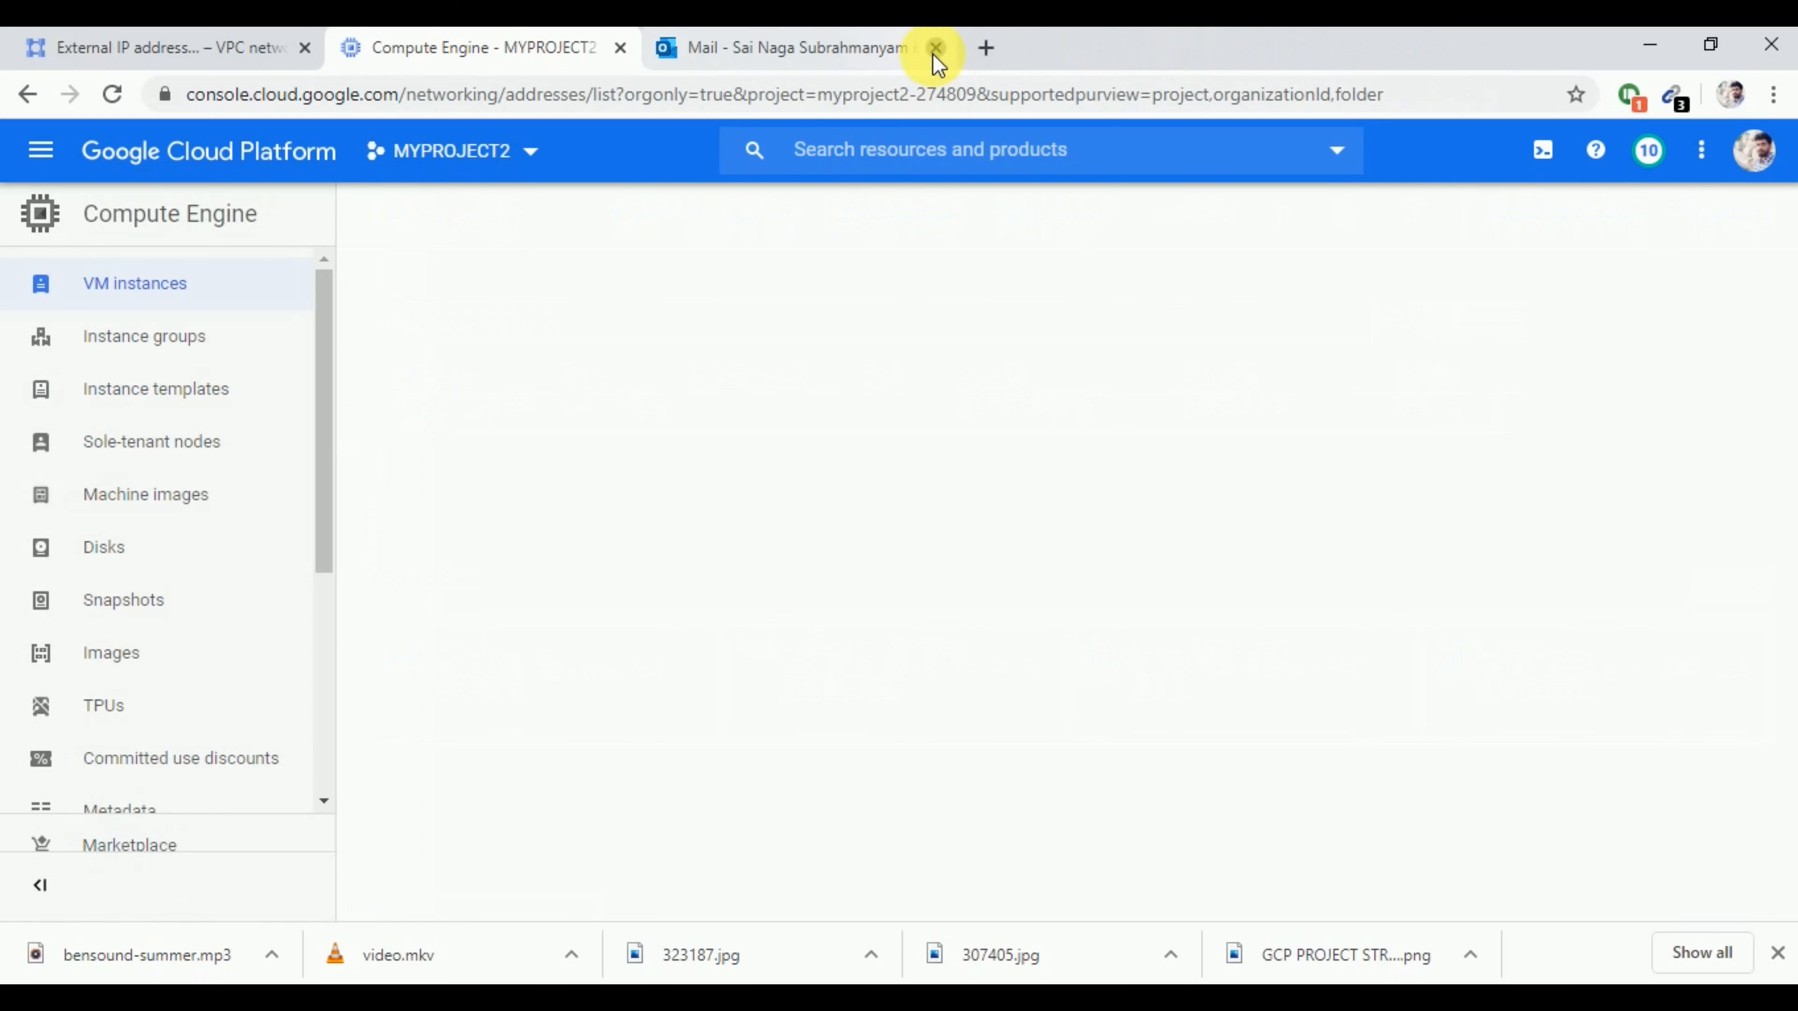
left_click(936, 47)
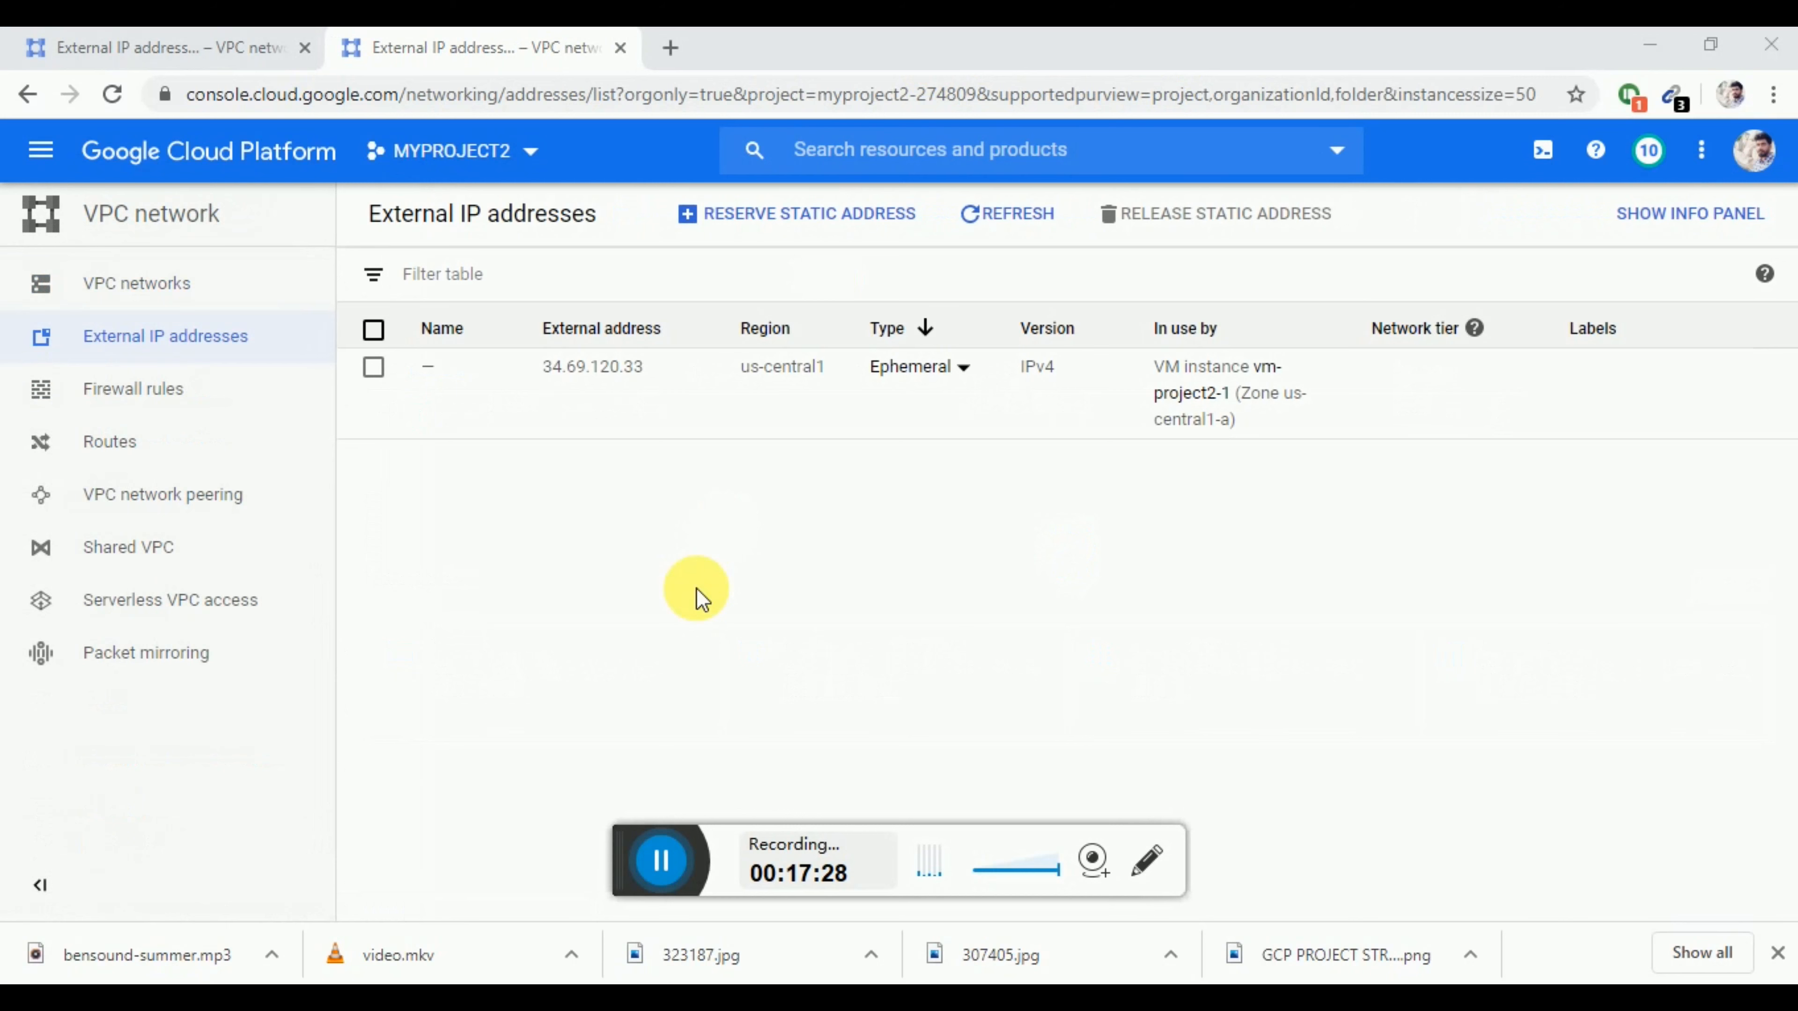
left_click(759, 219)
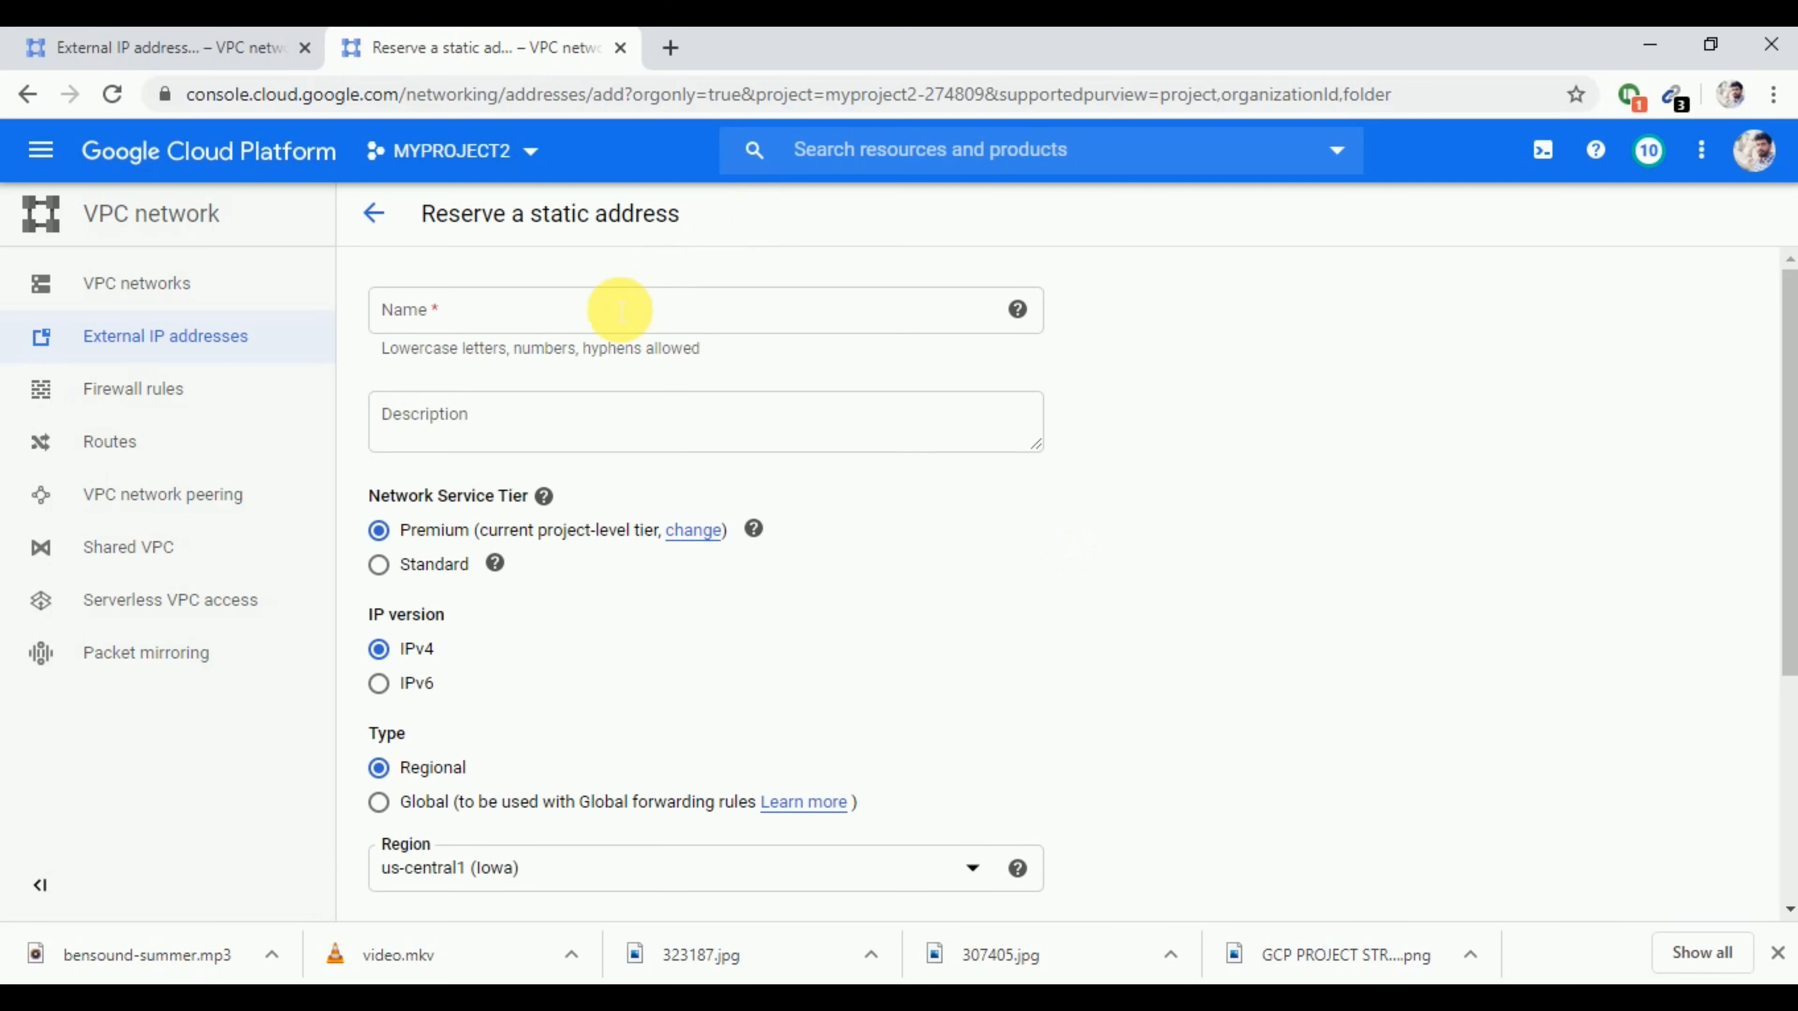
Step: Reserve static address project2-lowa-vpn-gateway-static-ip in us-central1 by editing the pasted name
left_click(590, 316)
type("project1-taiwan-vpn-gateway-static-ip")
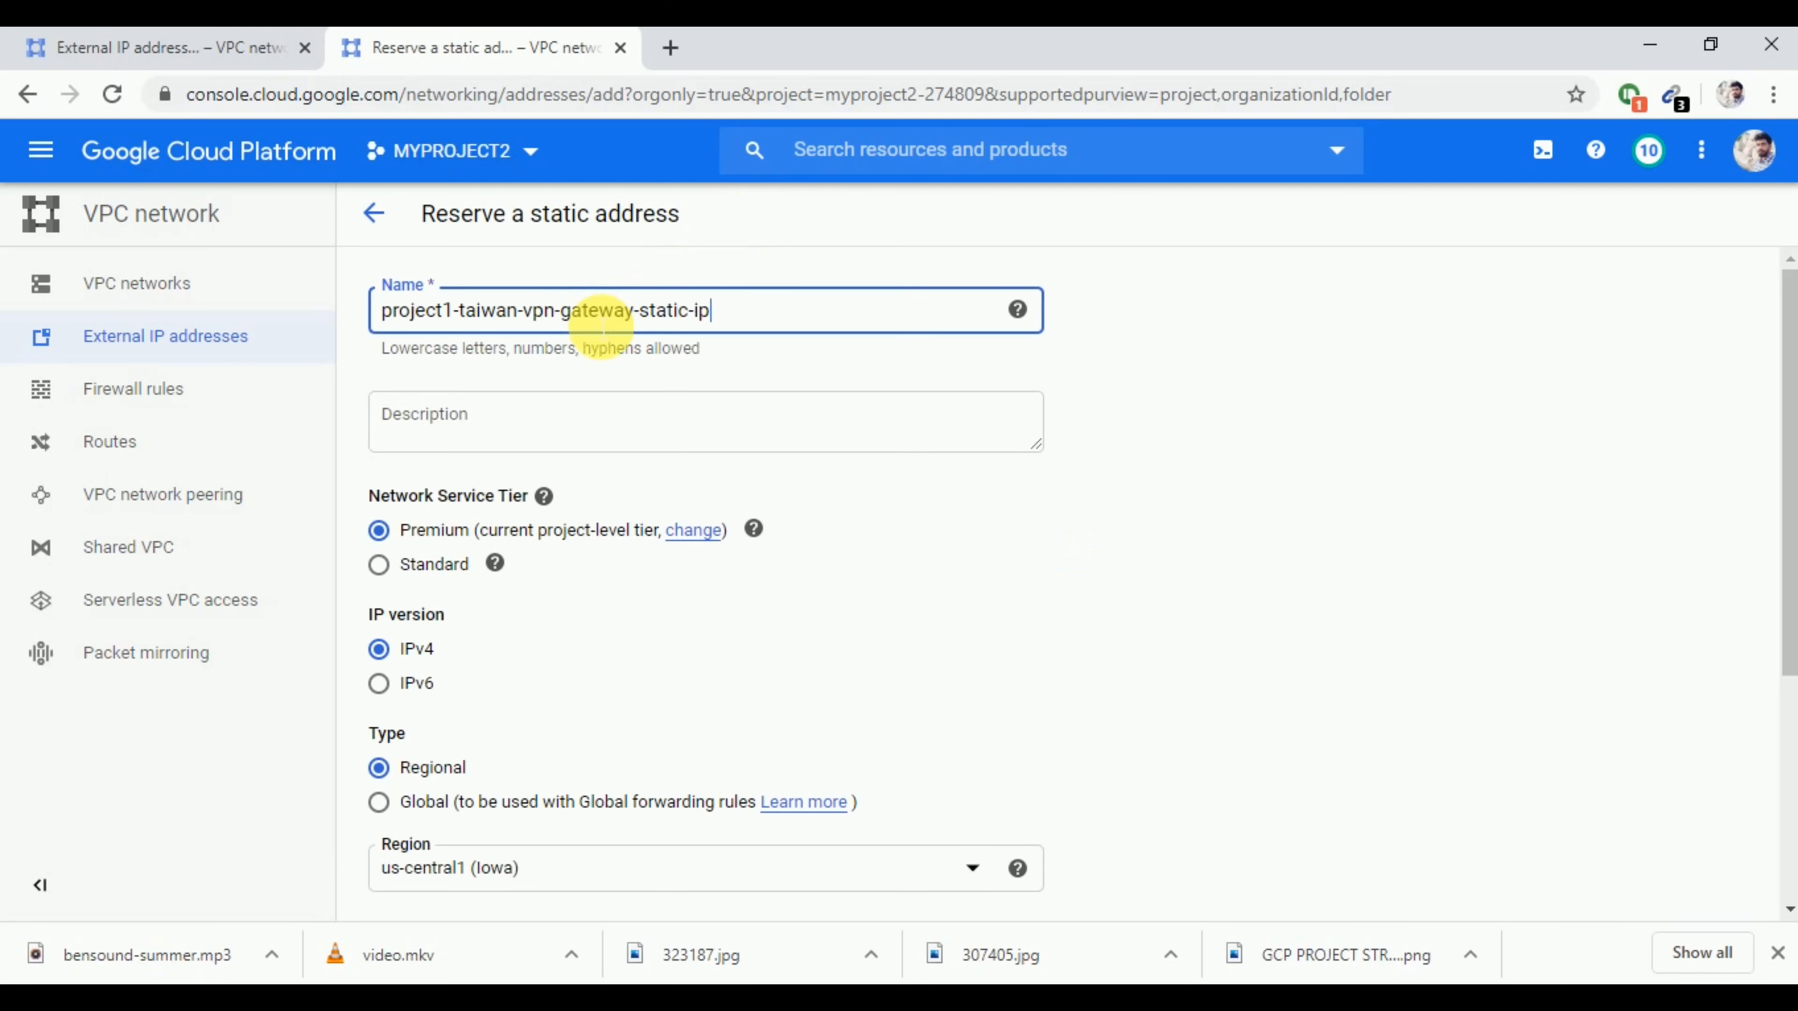
key("BackSpace")
type("2")
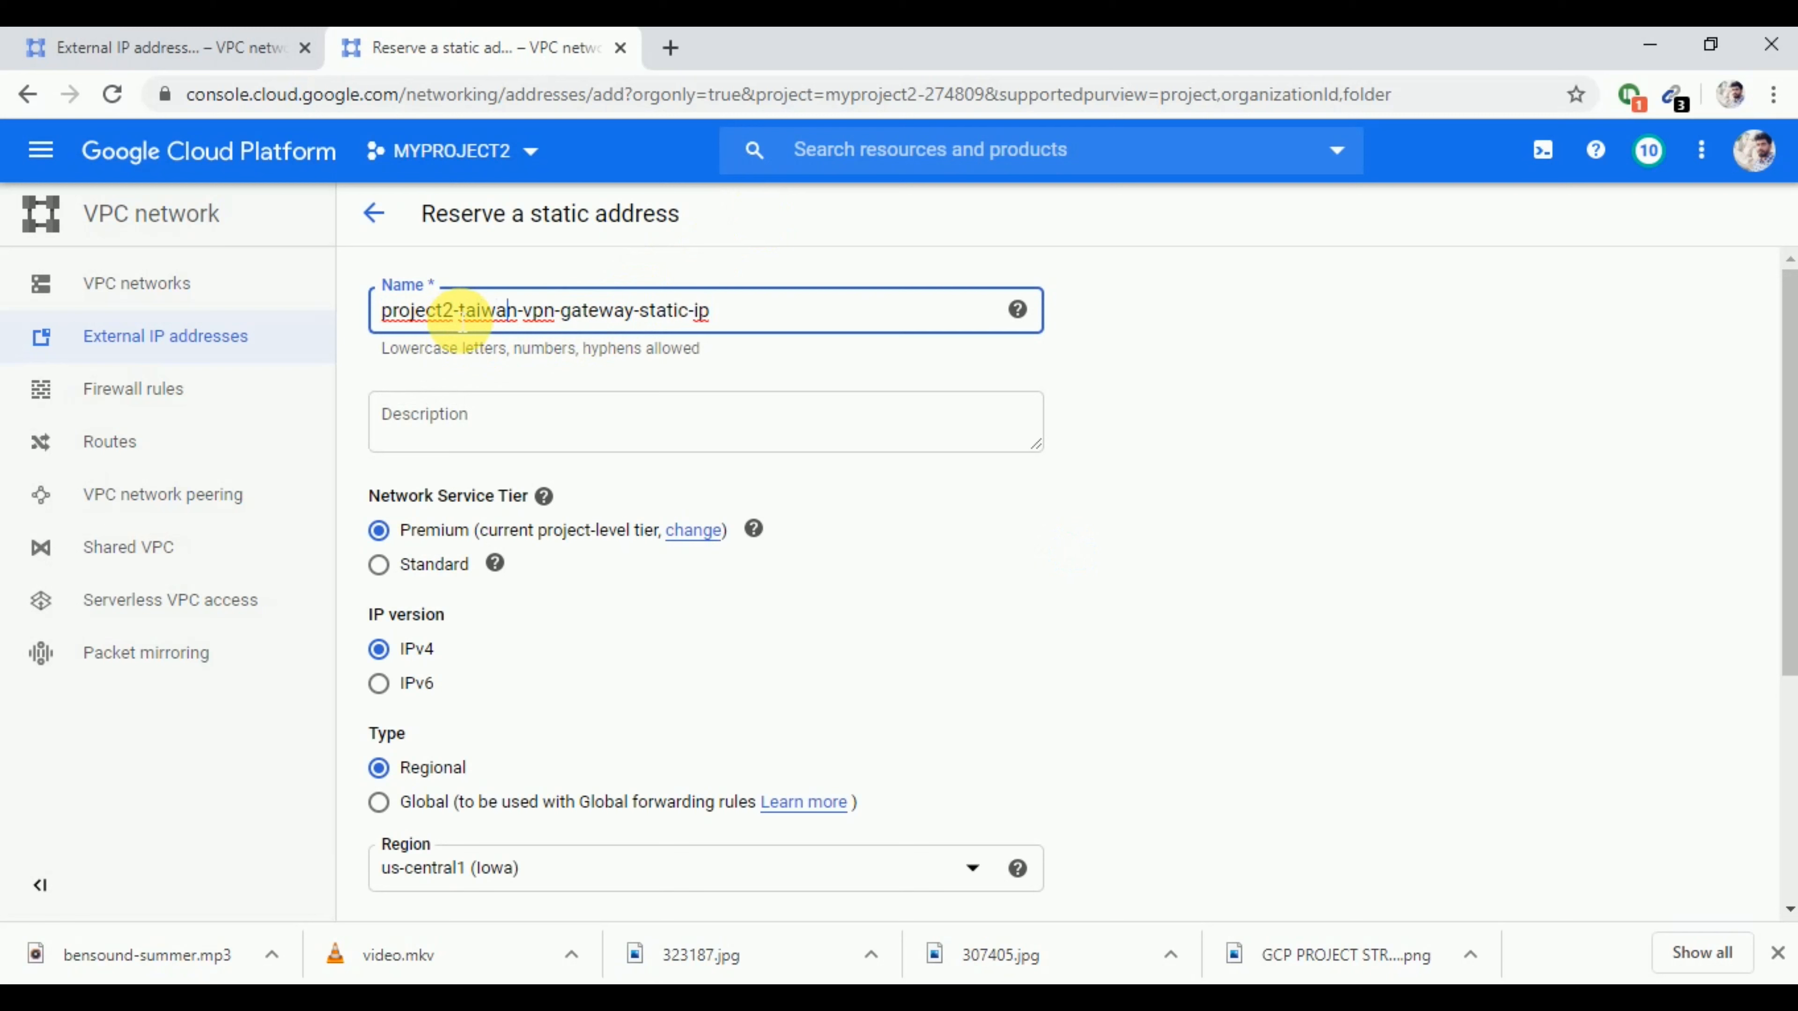
key("BackSpace")
key("BackSpace")
key("BackSpace")
key("BackSpace")
key("BackSpace")
key("BackSpace")
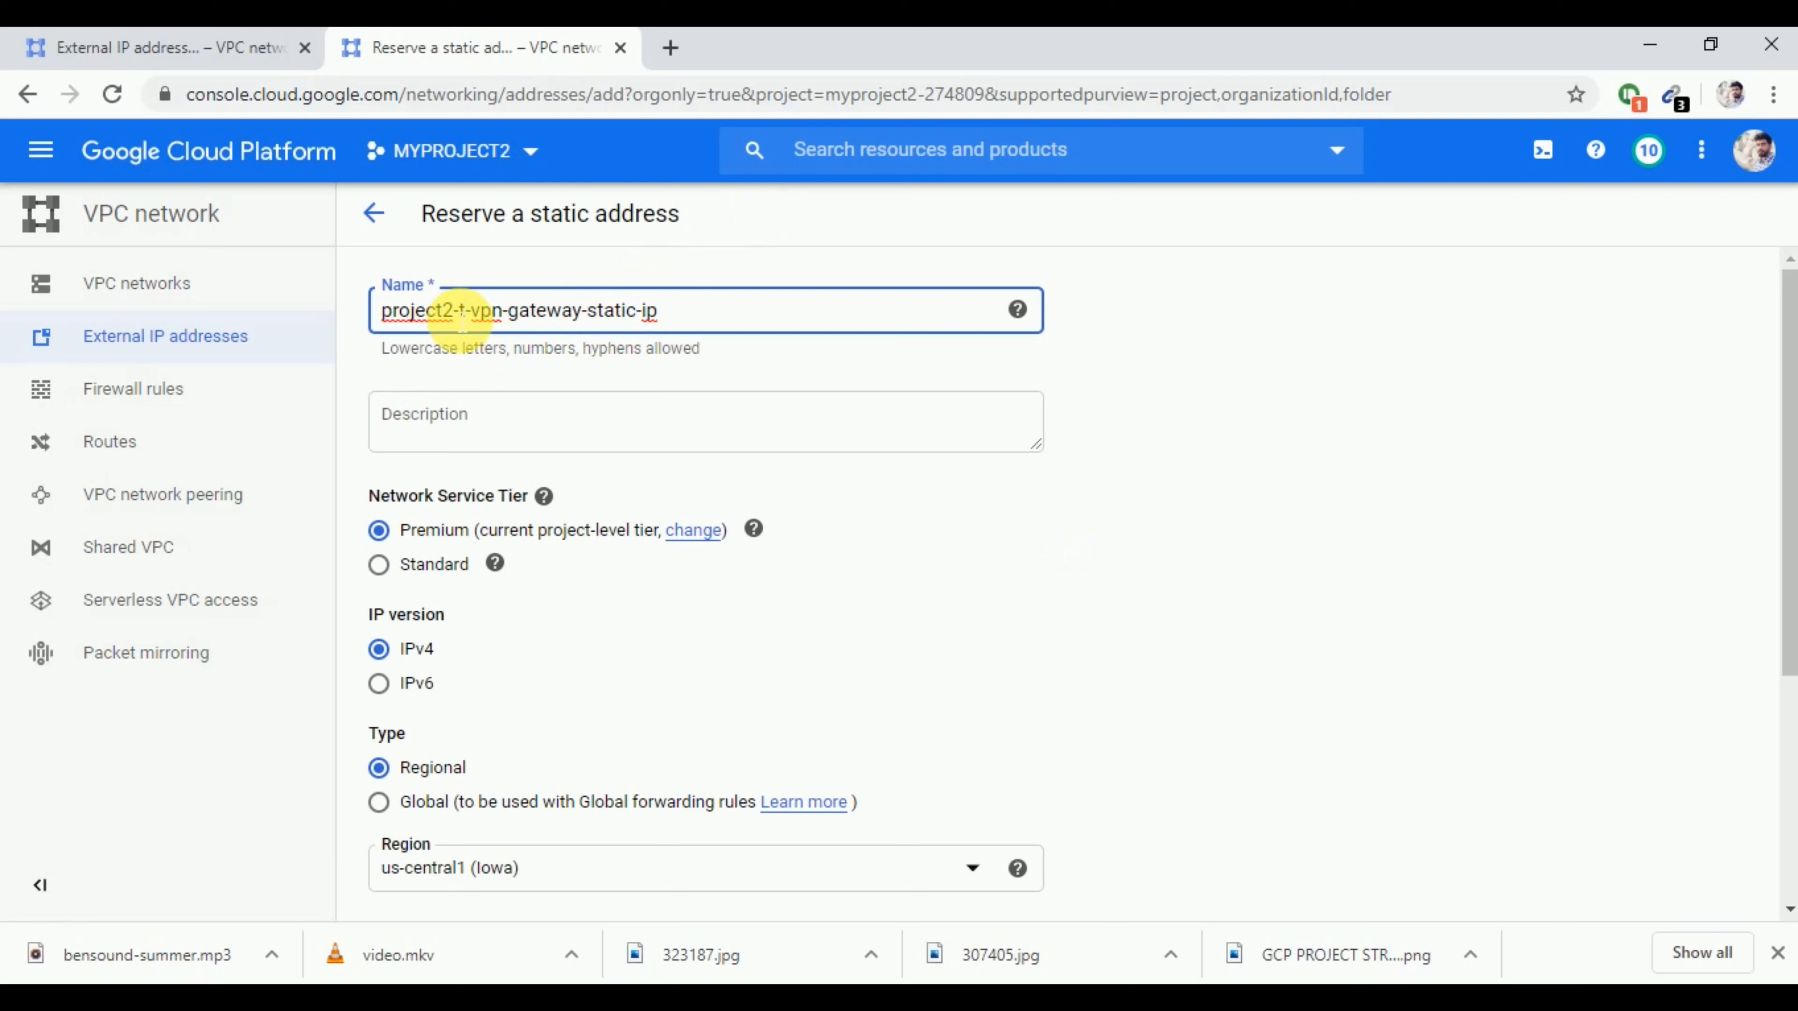
type("lowa")
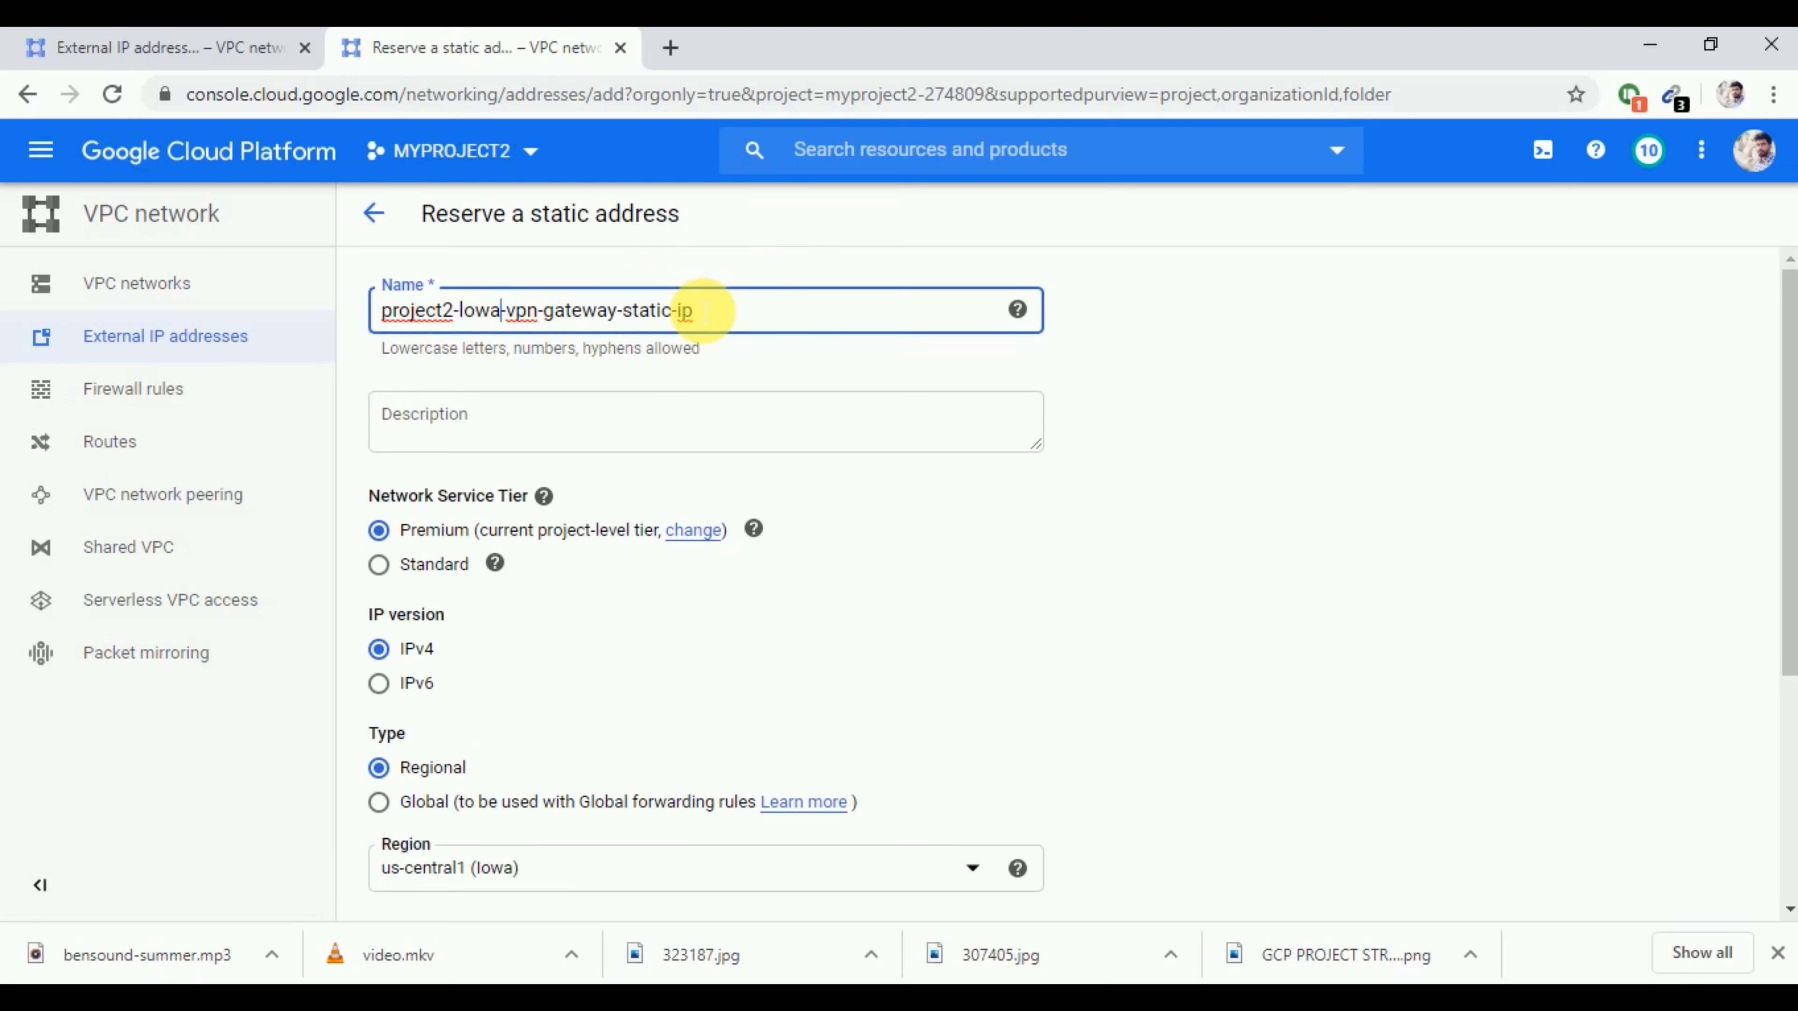
scroll(906, 428, "down", 5)
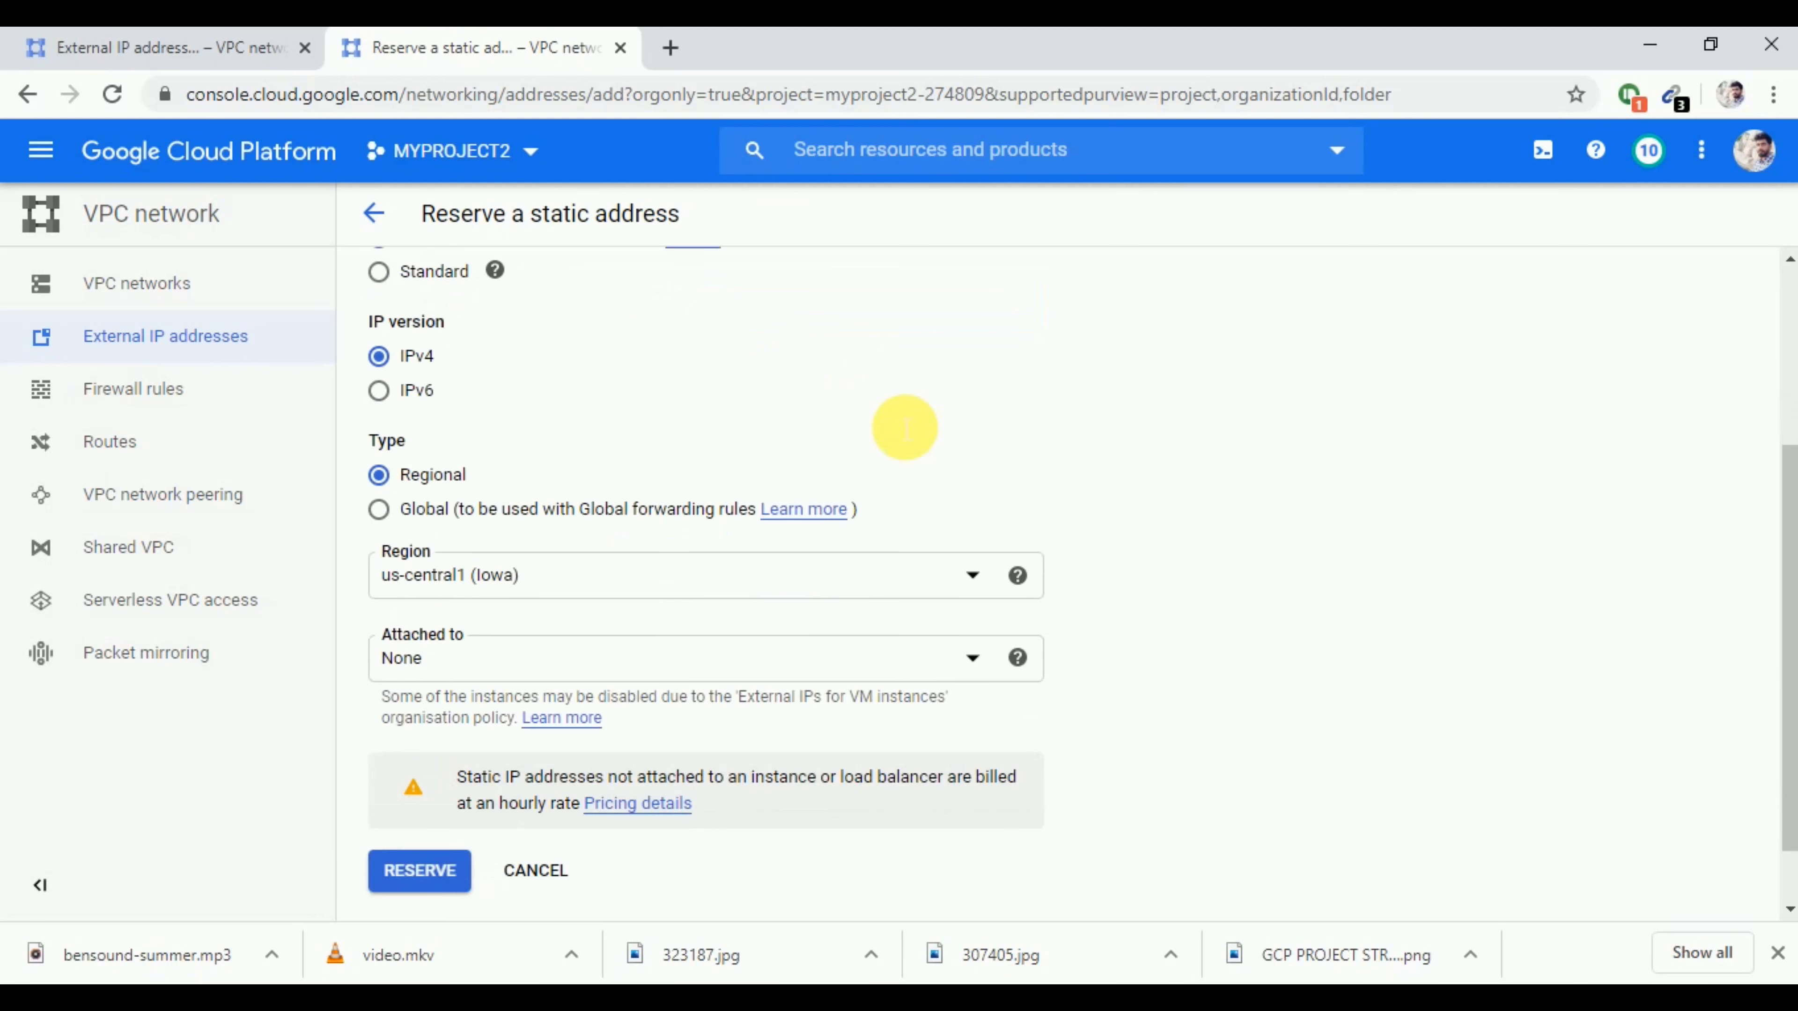
scroll(849, 482, "up", 1)
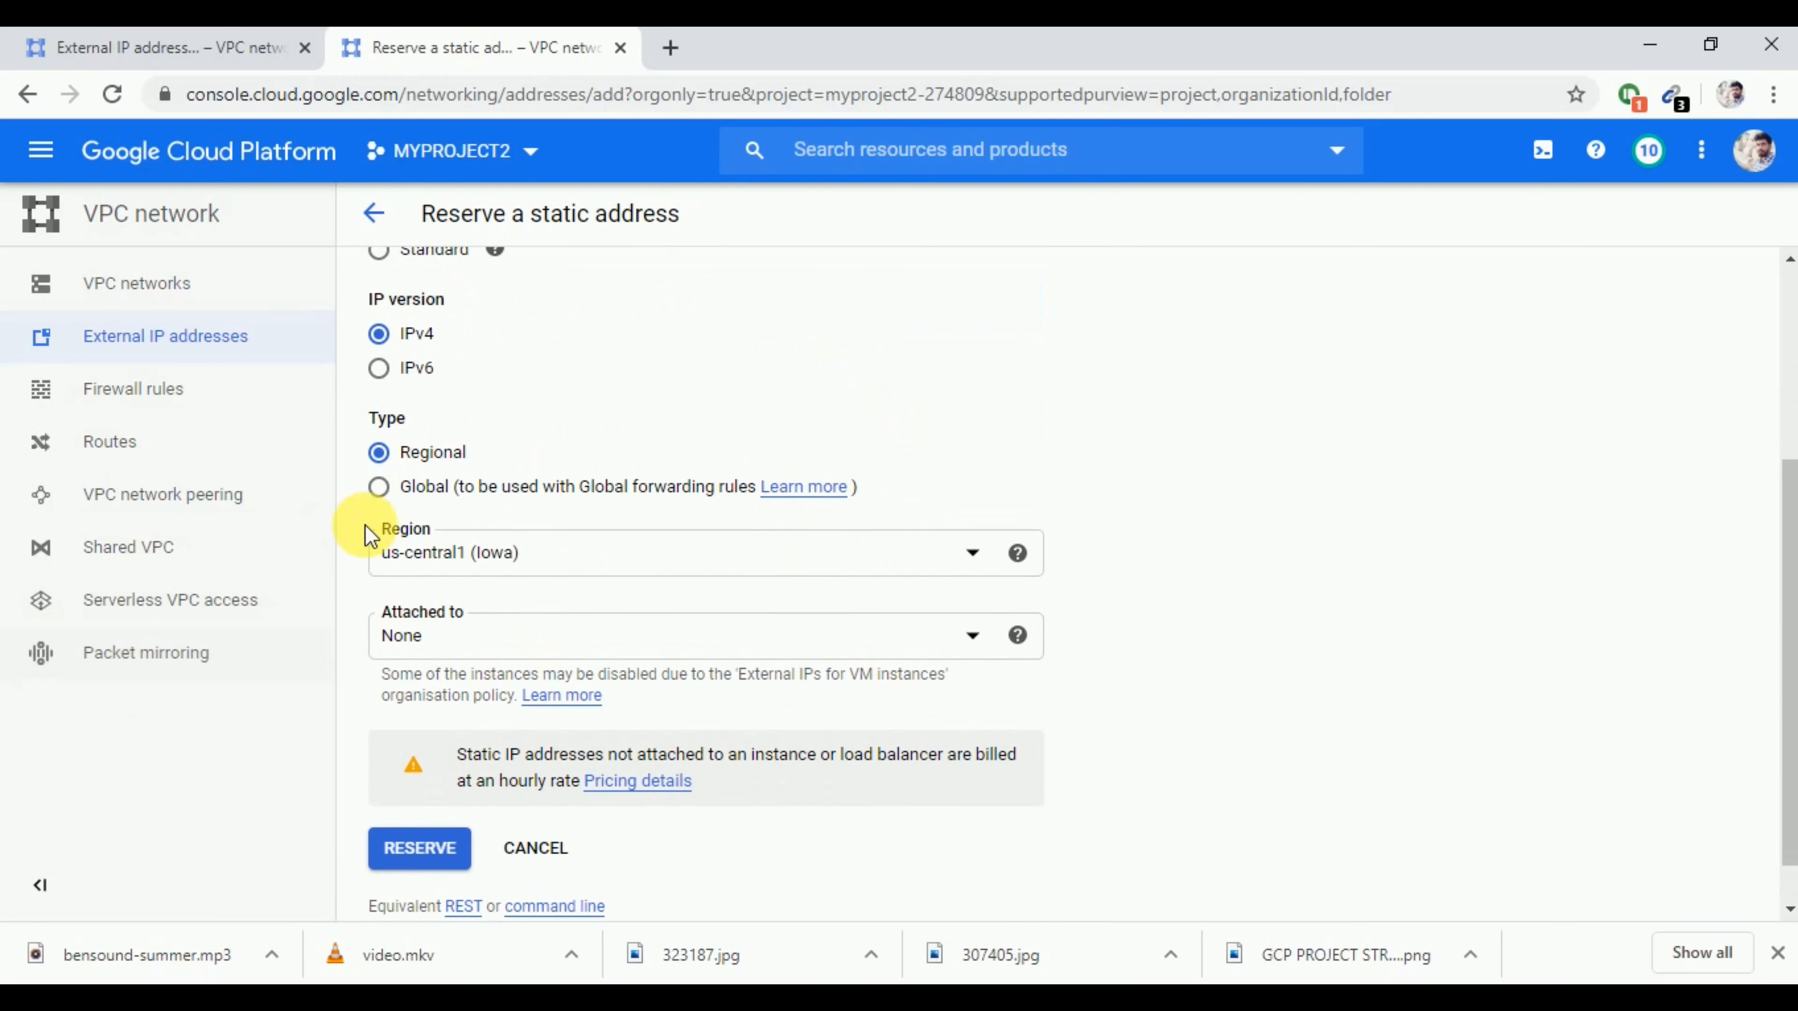
scroll(627, 577, "down", 1)
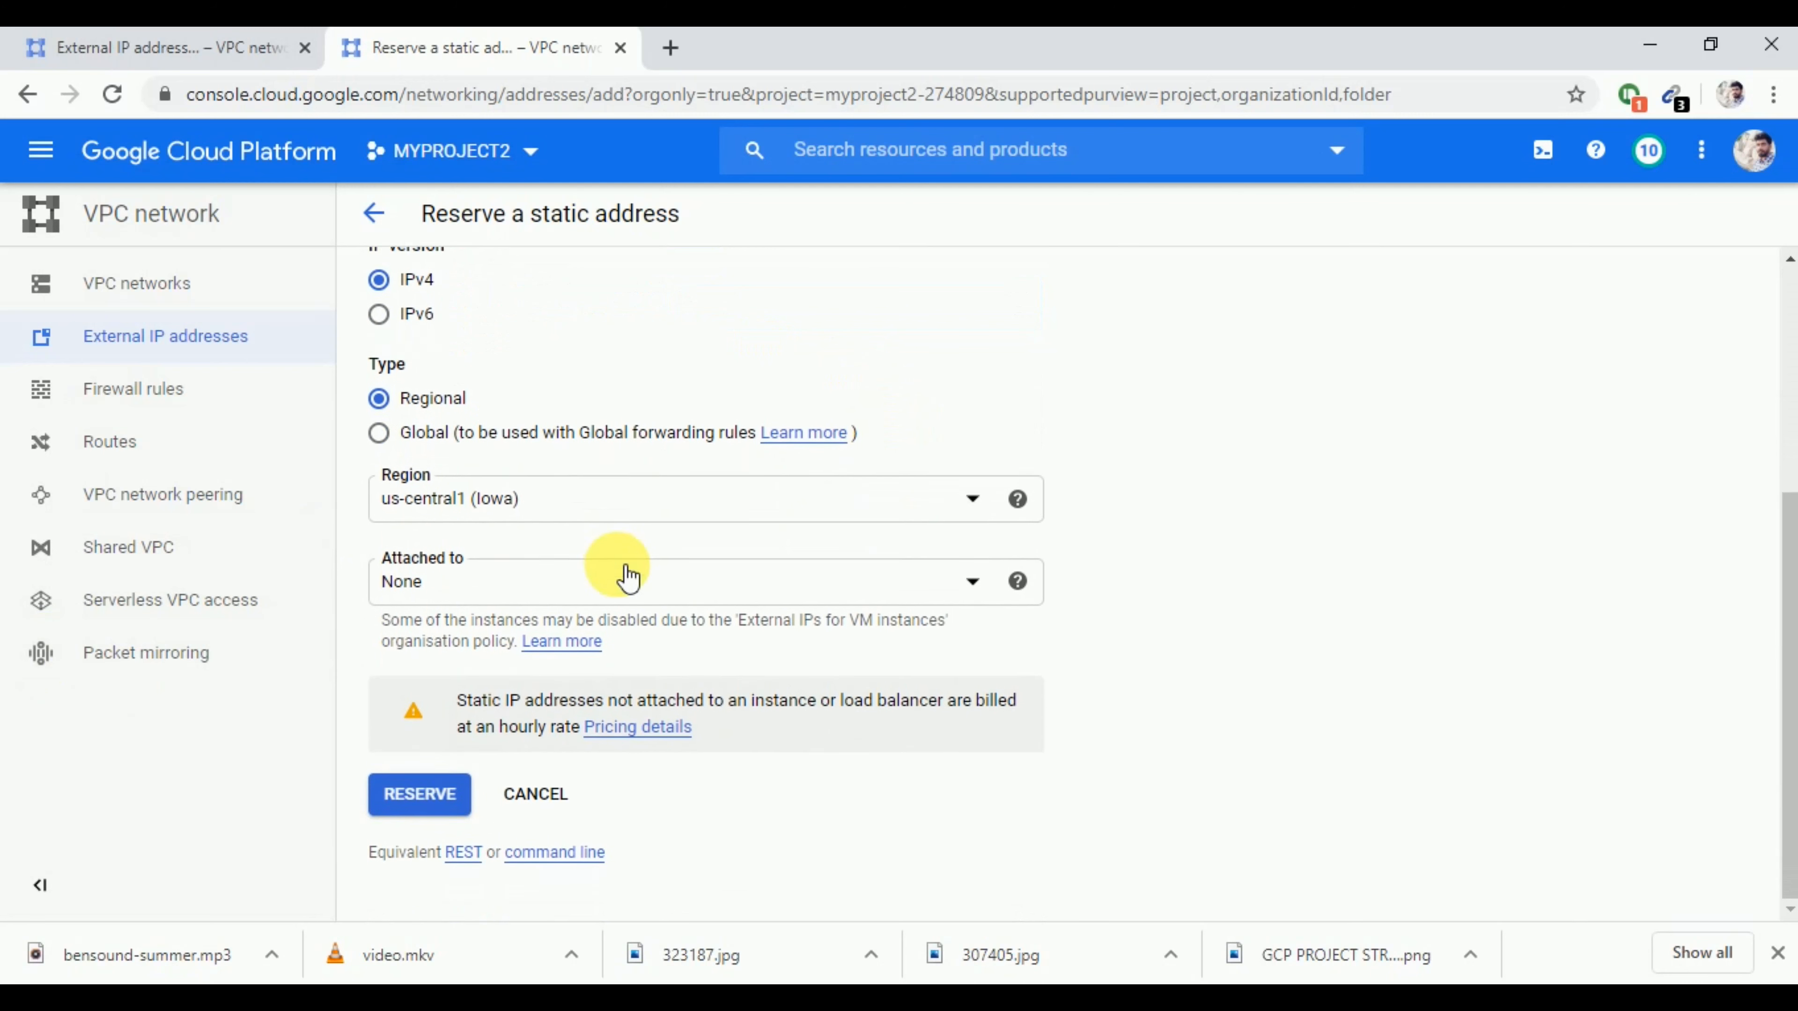
left_click(428, 815)
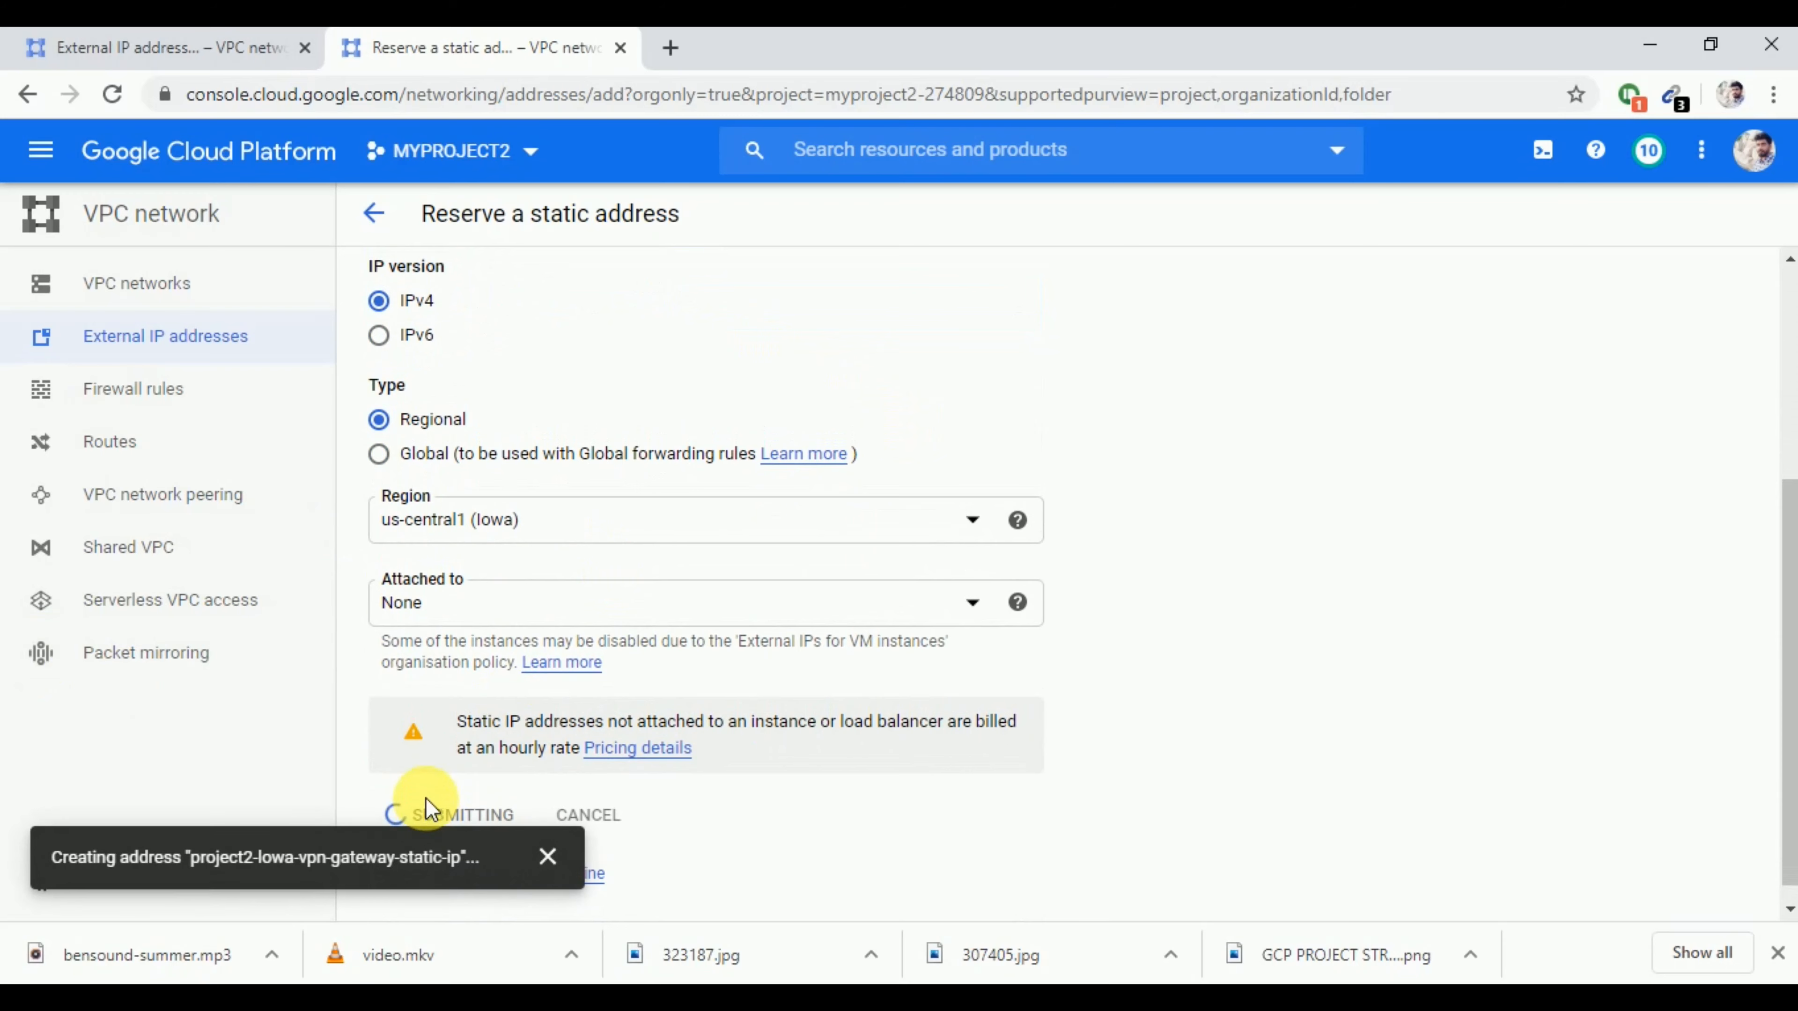
left_click(1072, 1009)
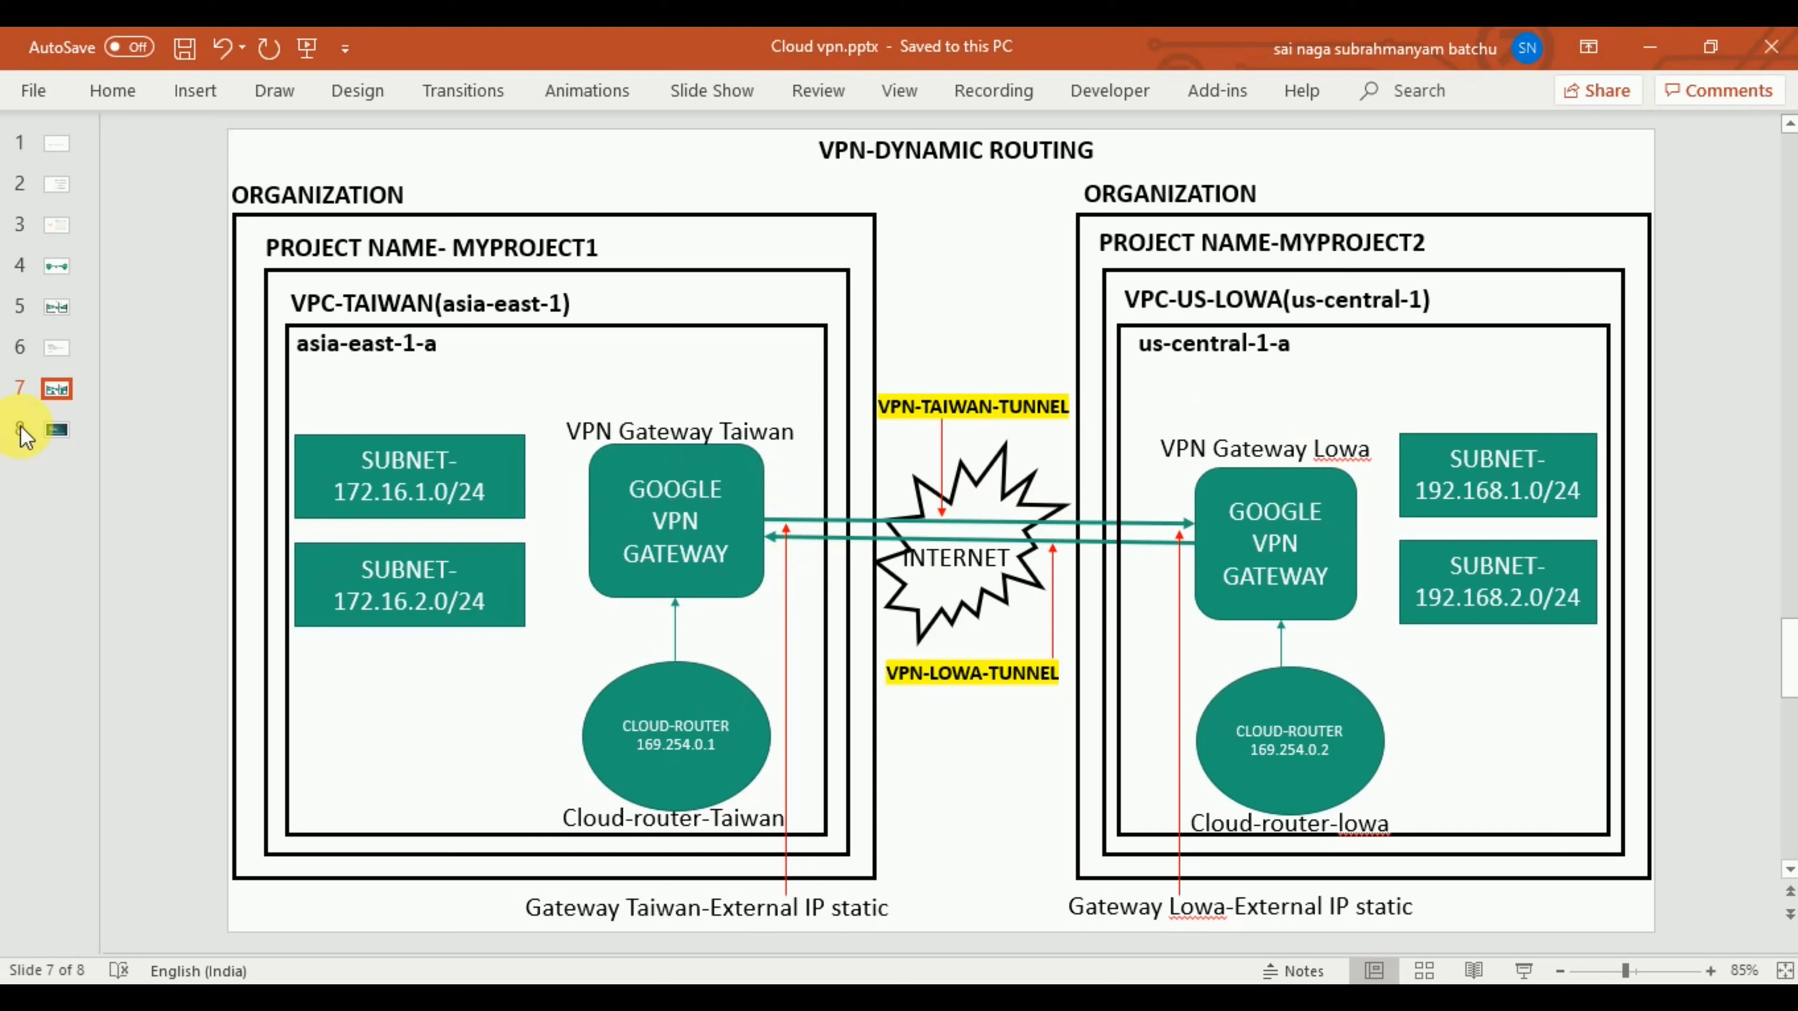
Step: View the STEPS checklist on slide 8, then minimise PowerPoint
left_click(44, 430)
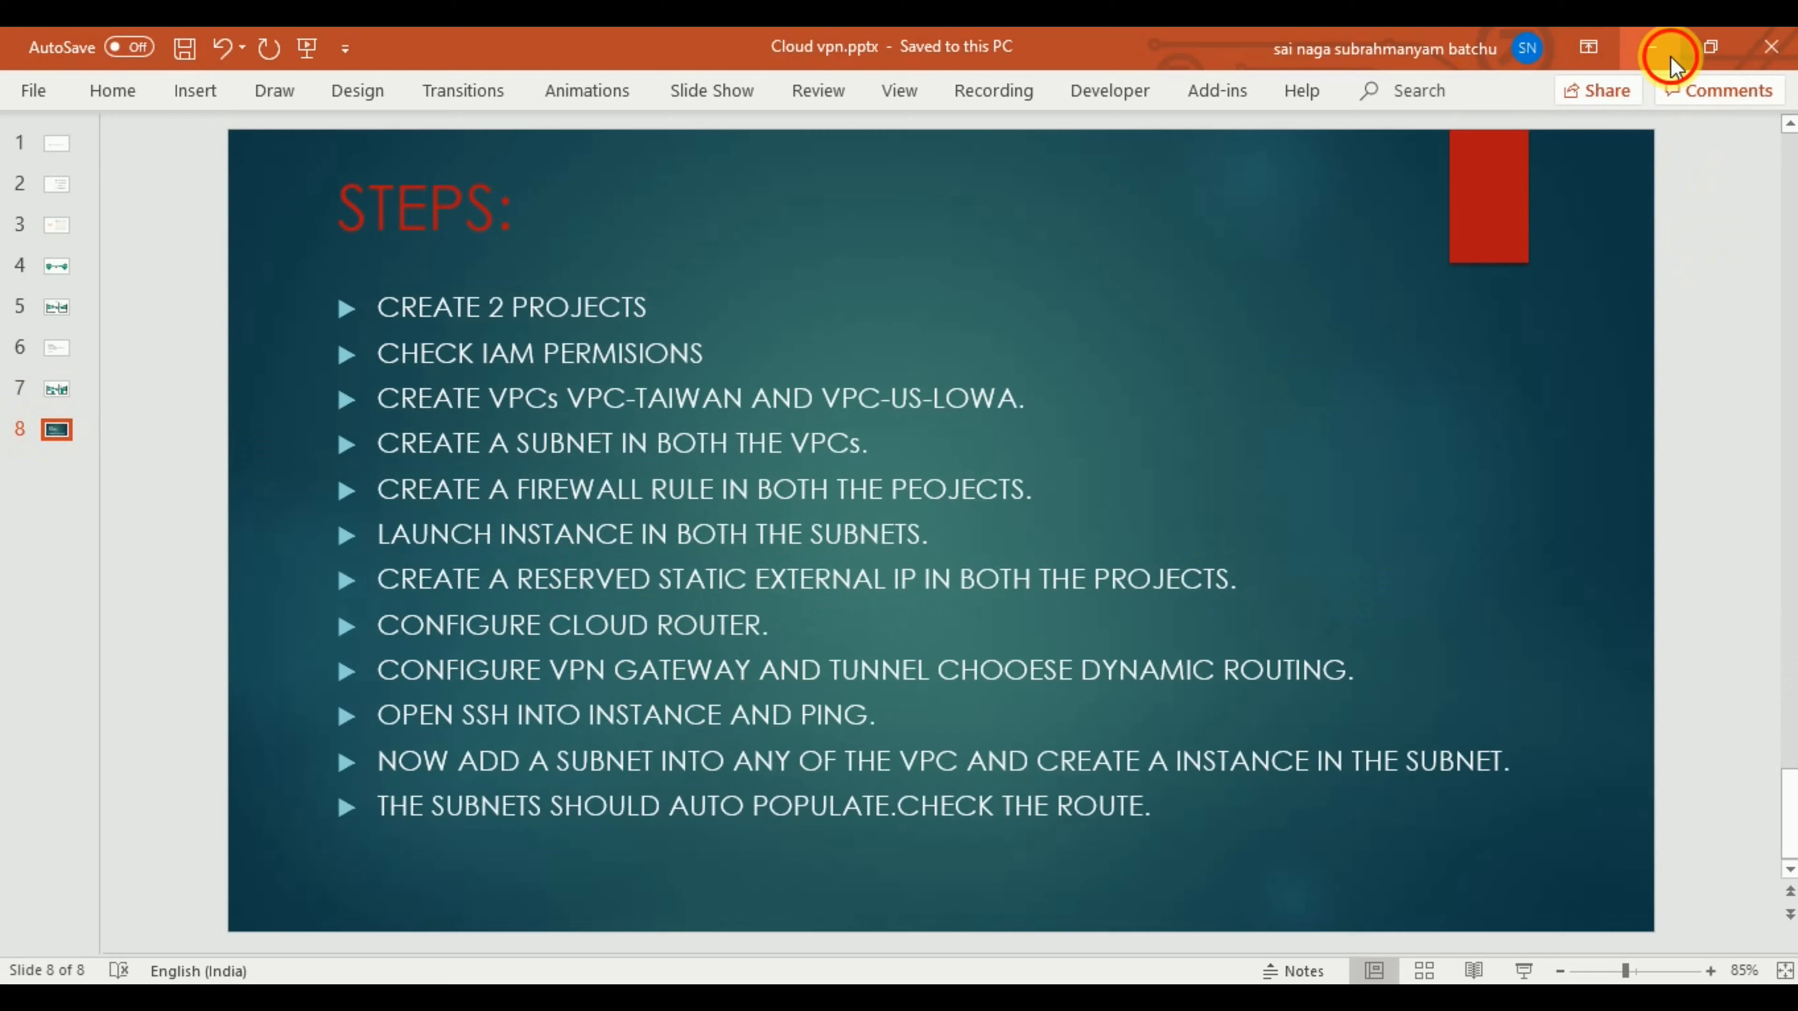
left_click(1653, 49)
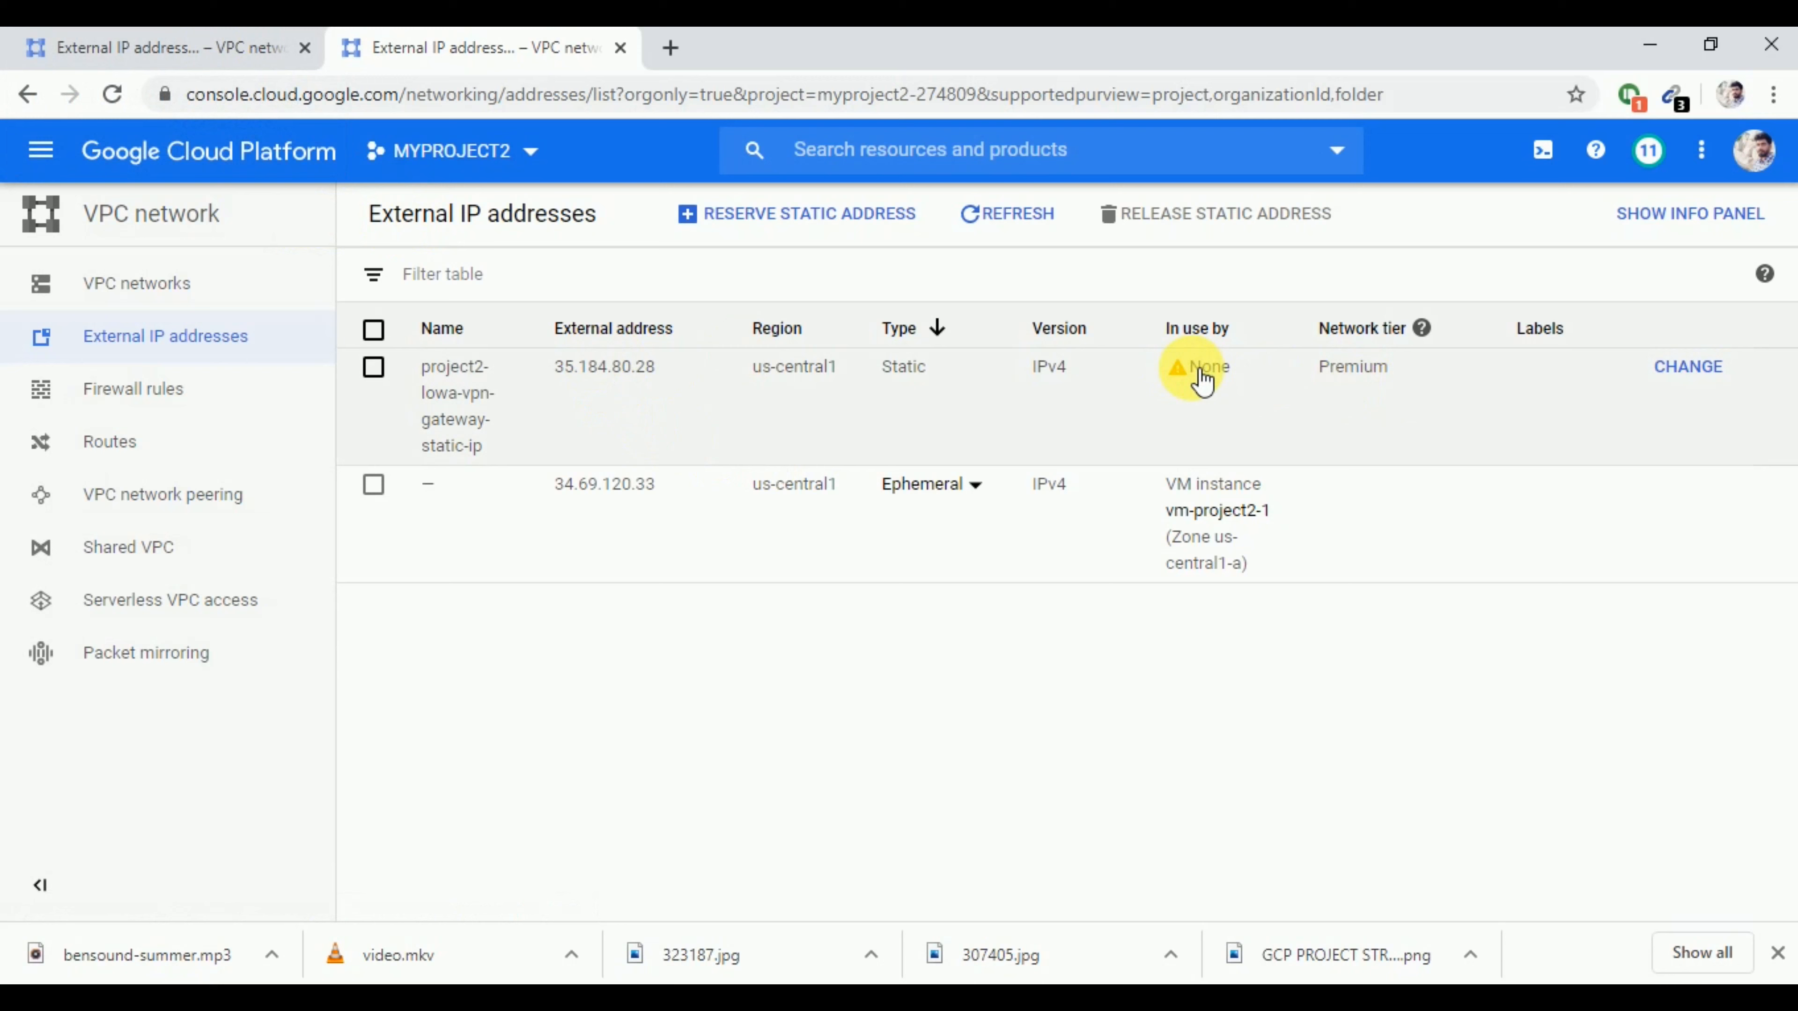
Step: In MYPROJECT1, open a new Create a cloud router form under Hybrid Connectivity > Cloud Routers
left_click(75, 46)
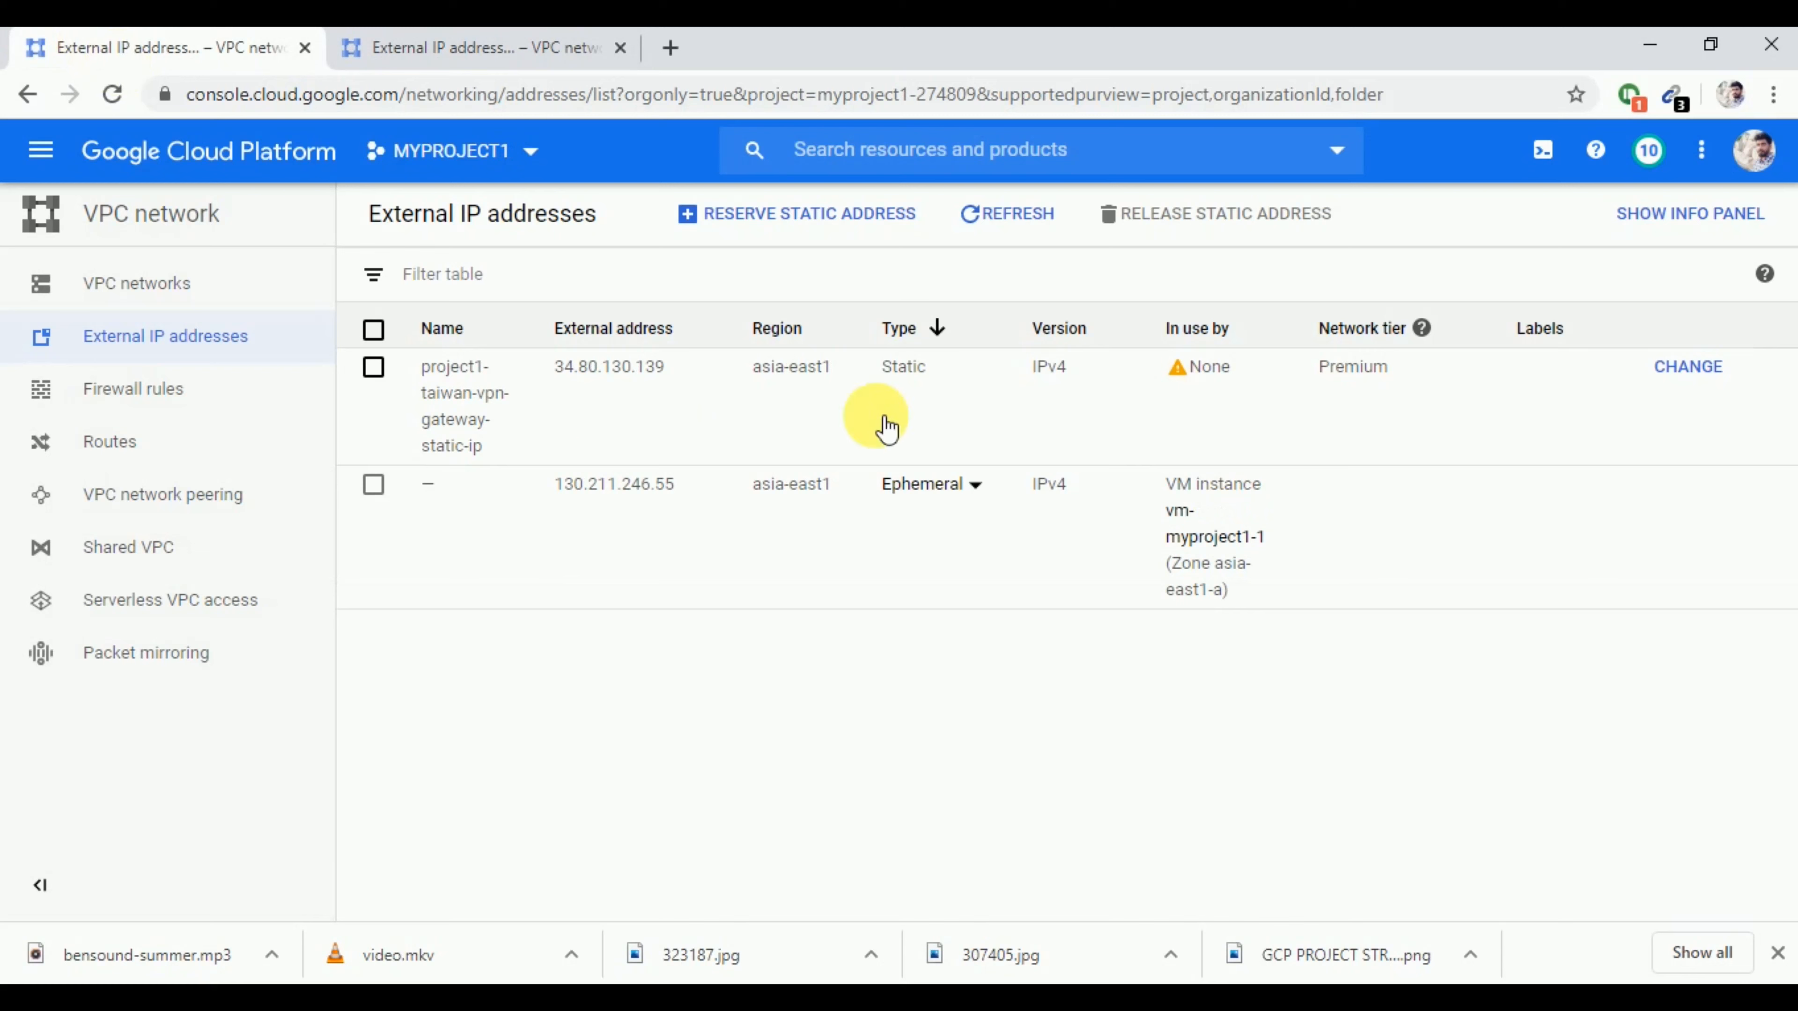
left_click(42, 160)
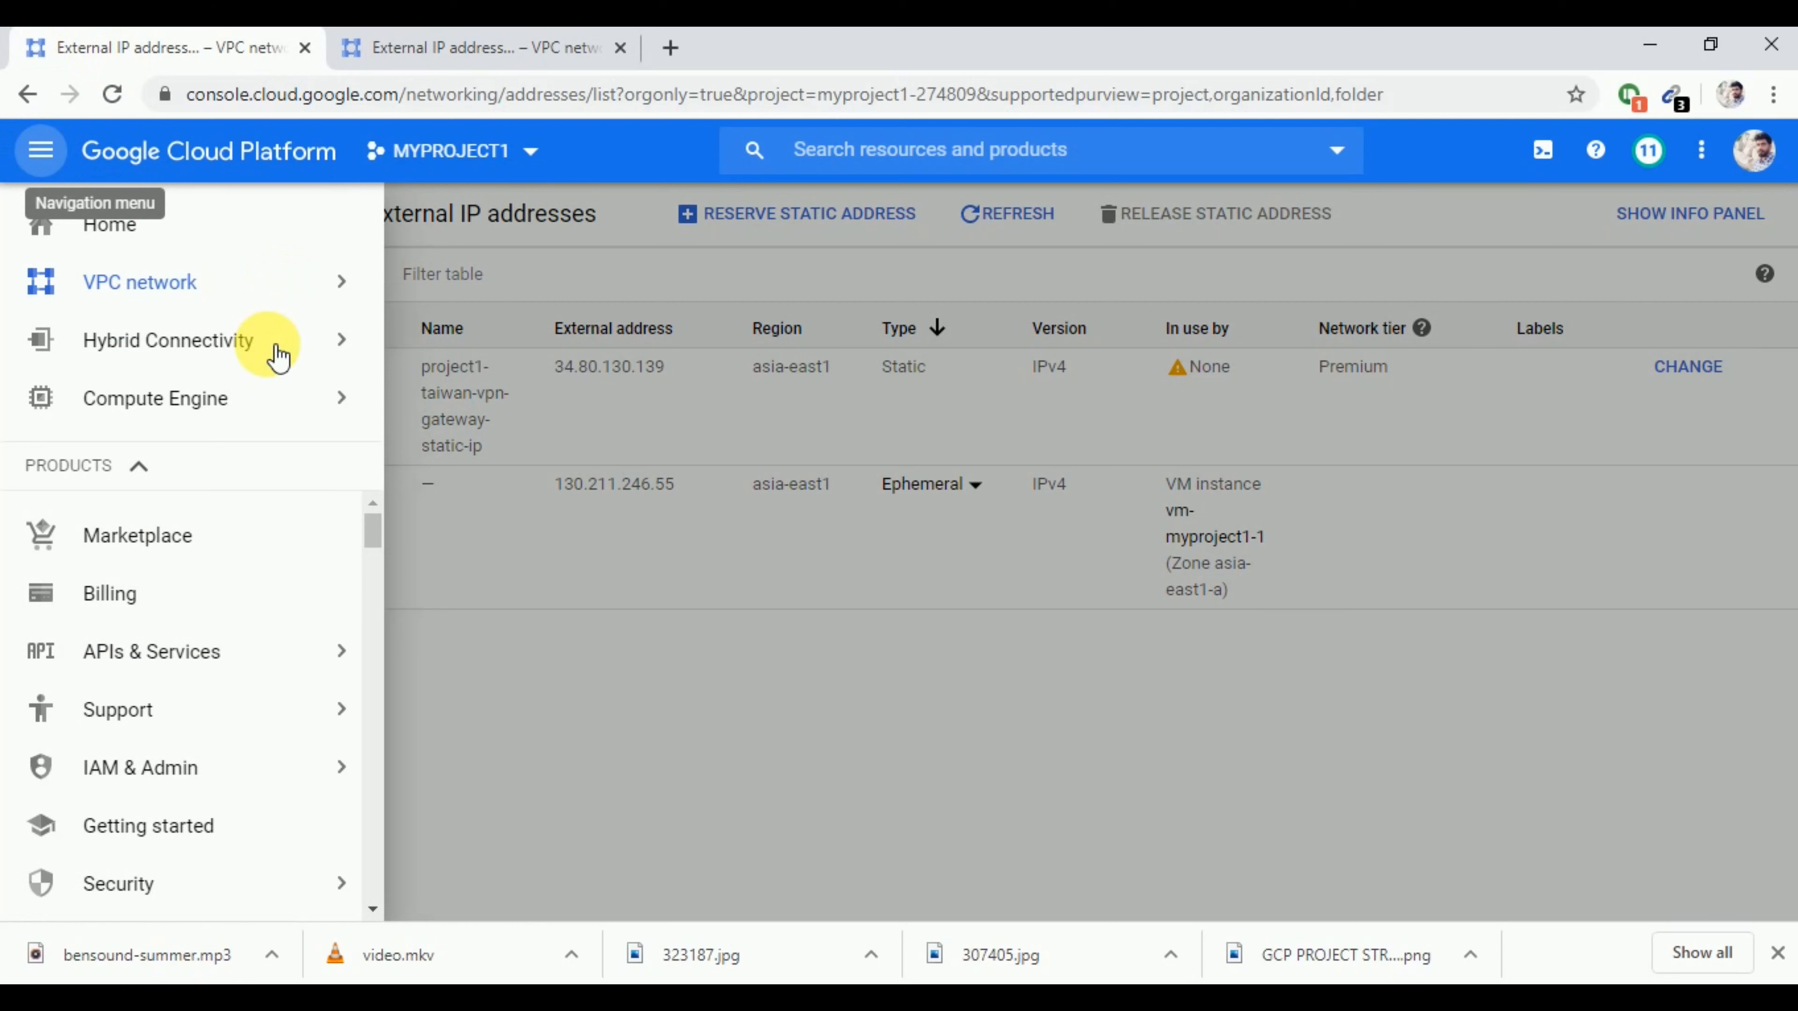
mouse_move(283, 351)
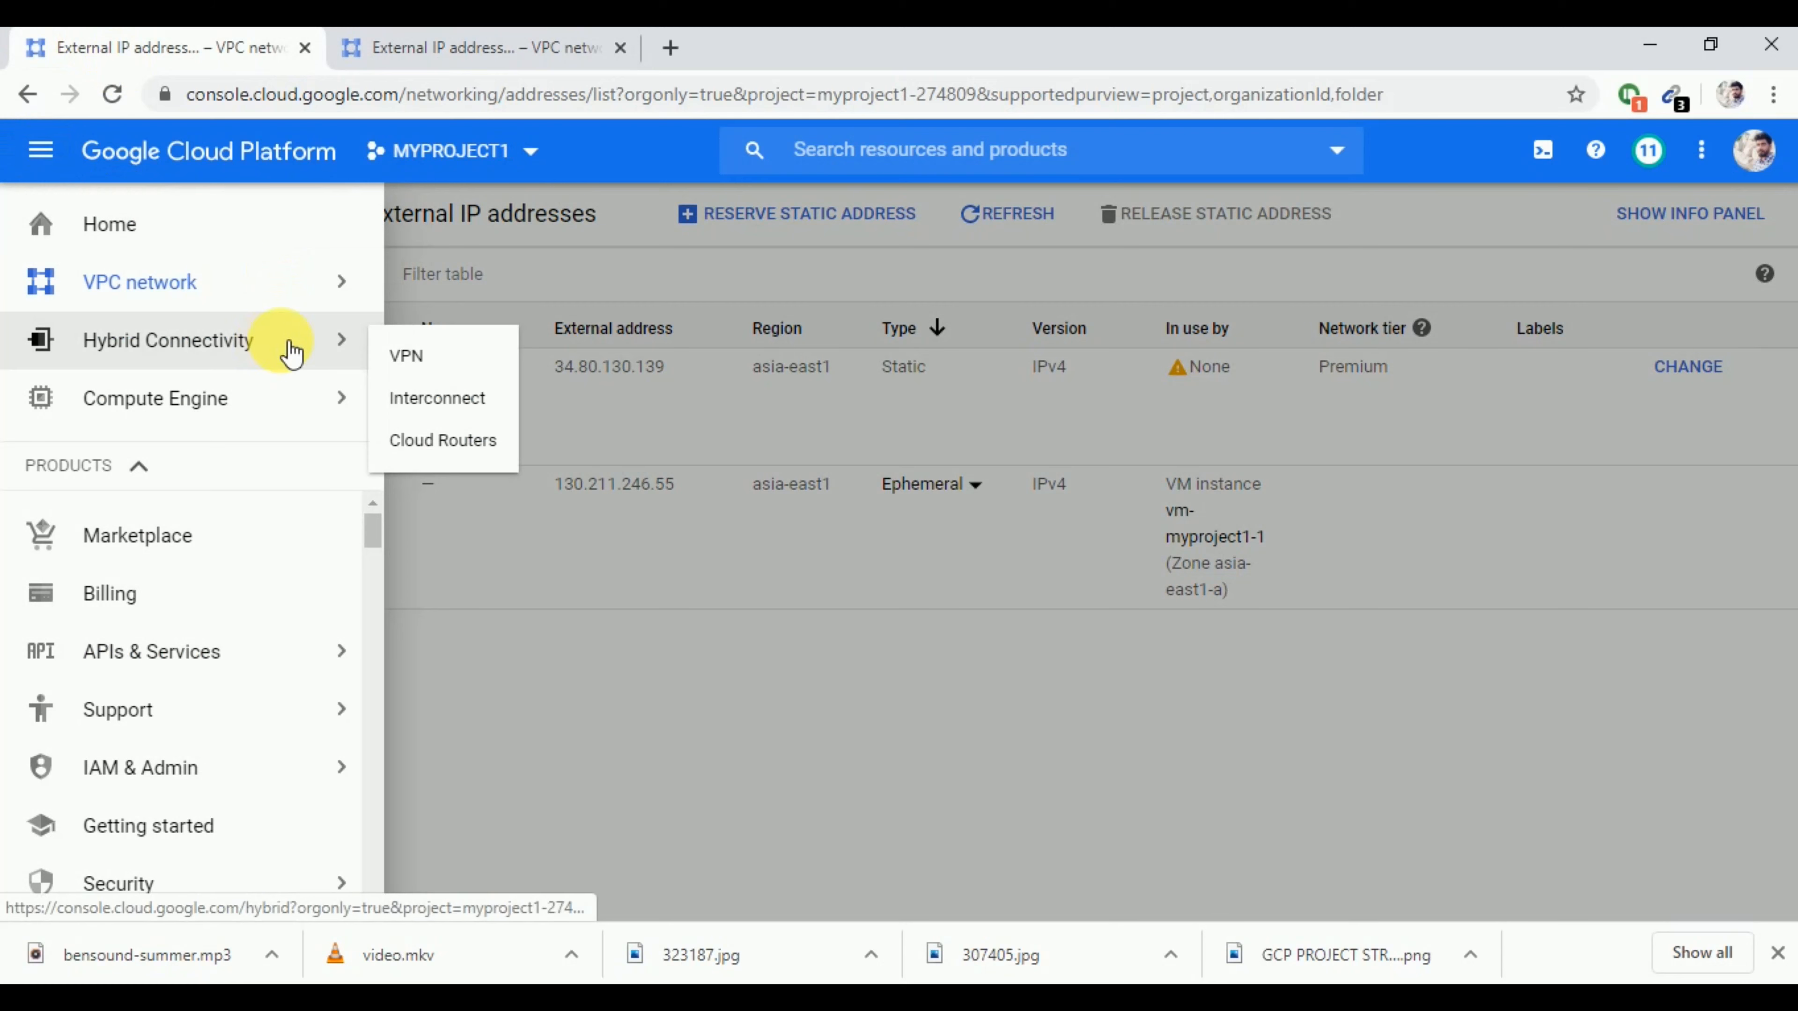
left_click(454, 441)
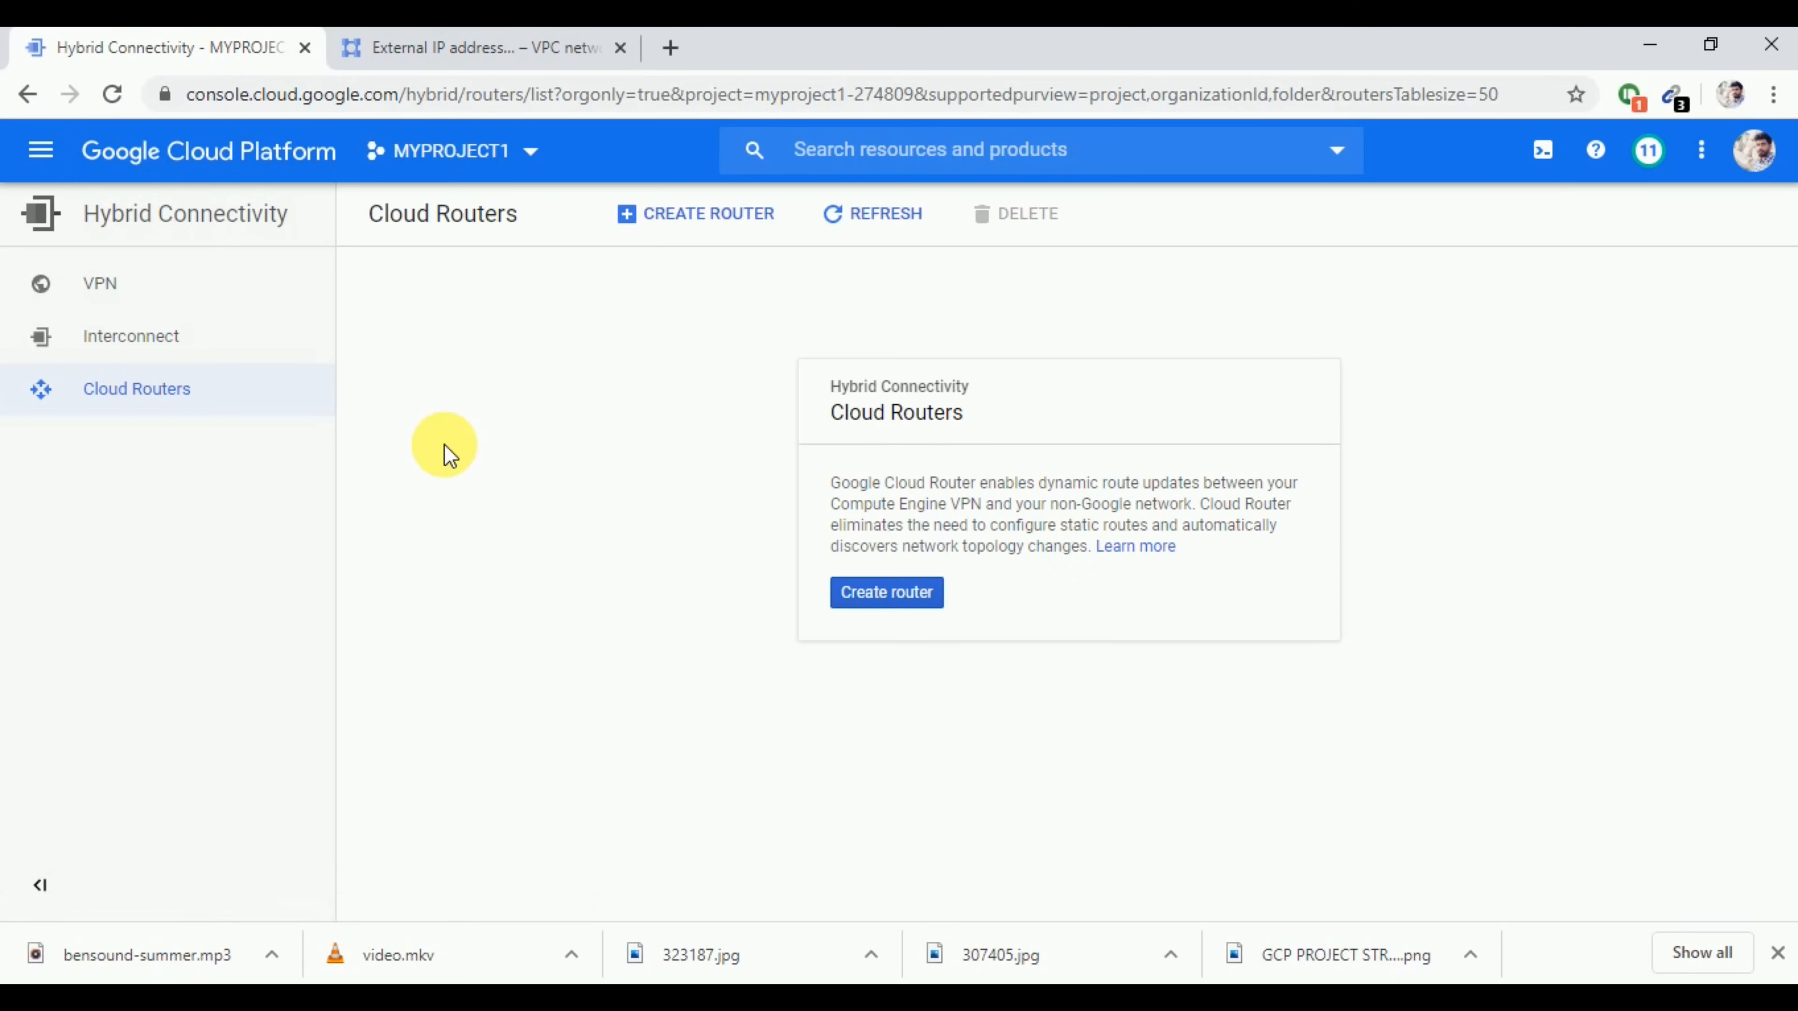
left_click(888, 599)
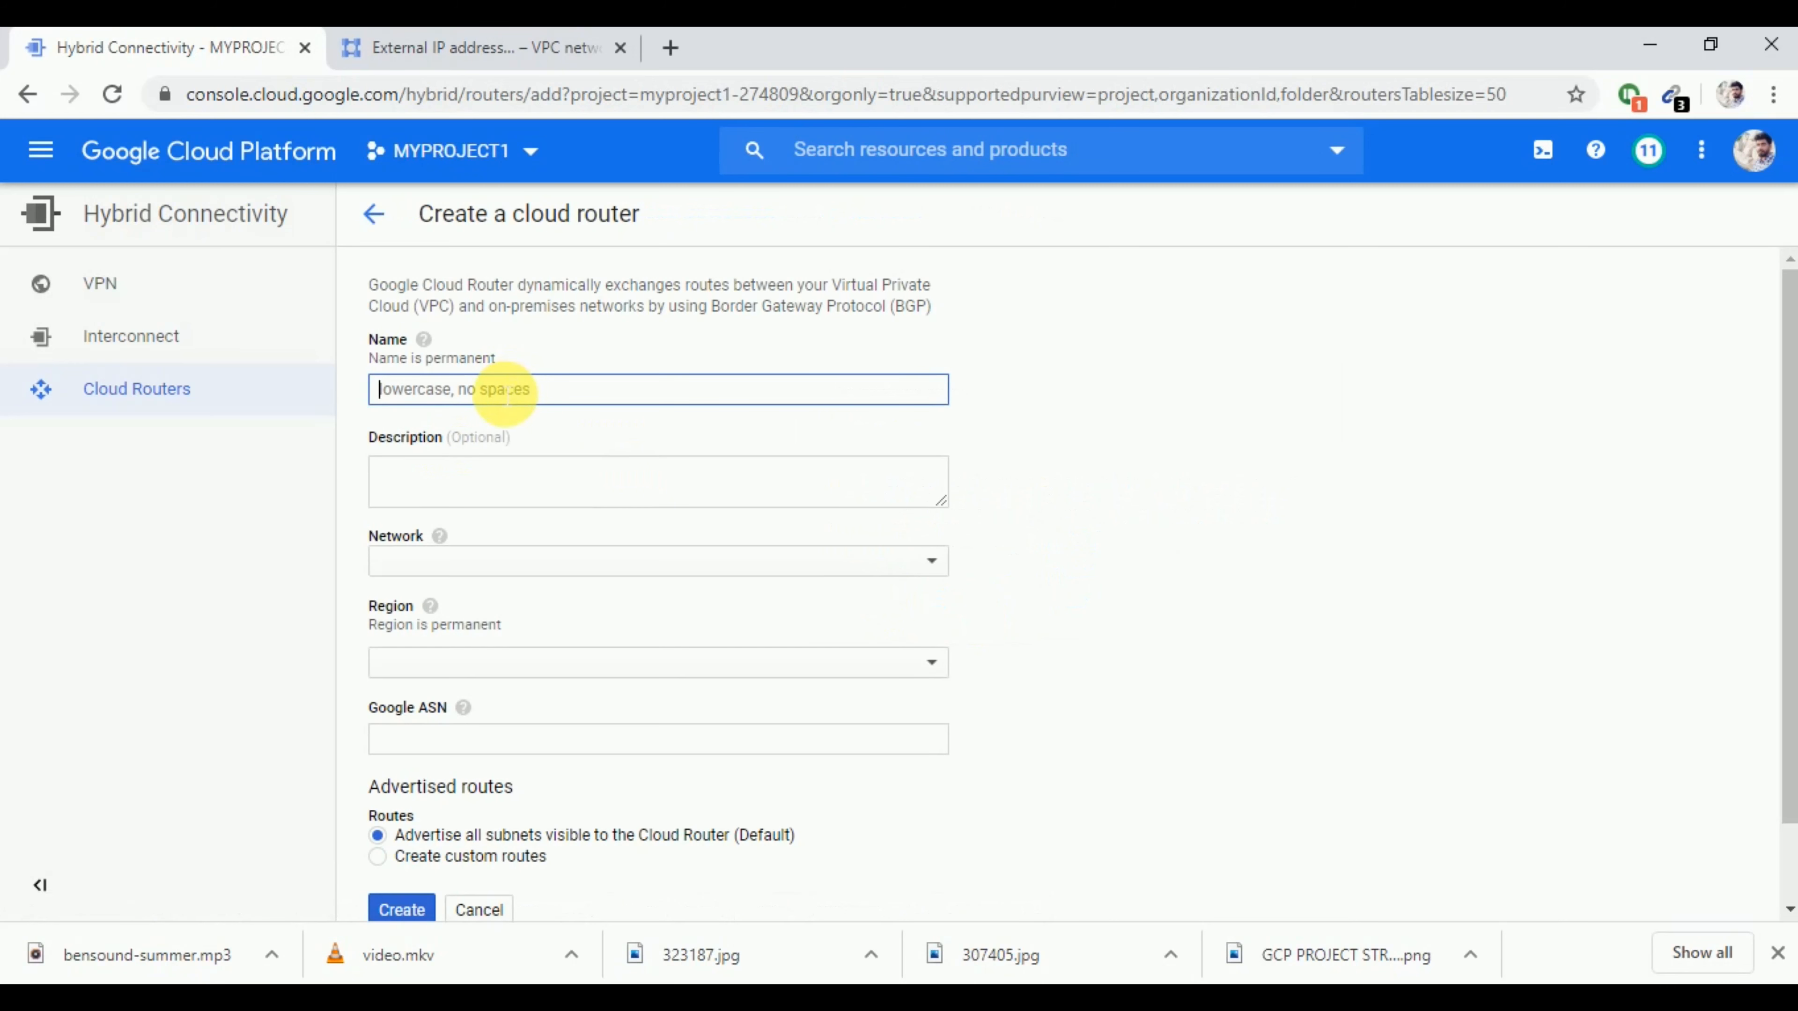
Step: Name the router taiwan-project1-router and attach it to network vpc-taiwan
left_click(507, 393)
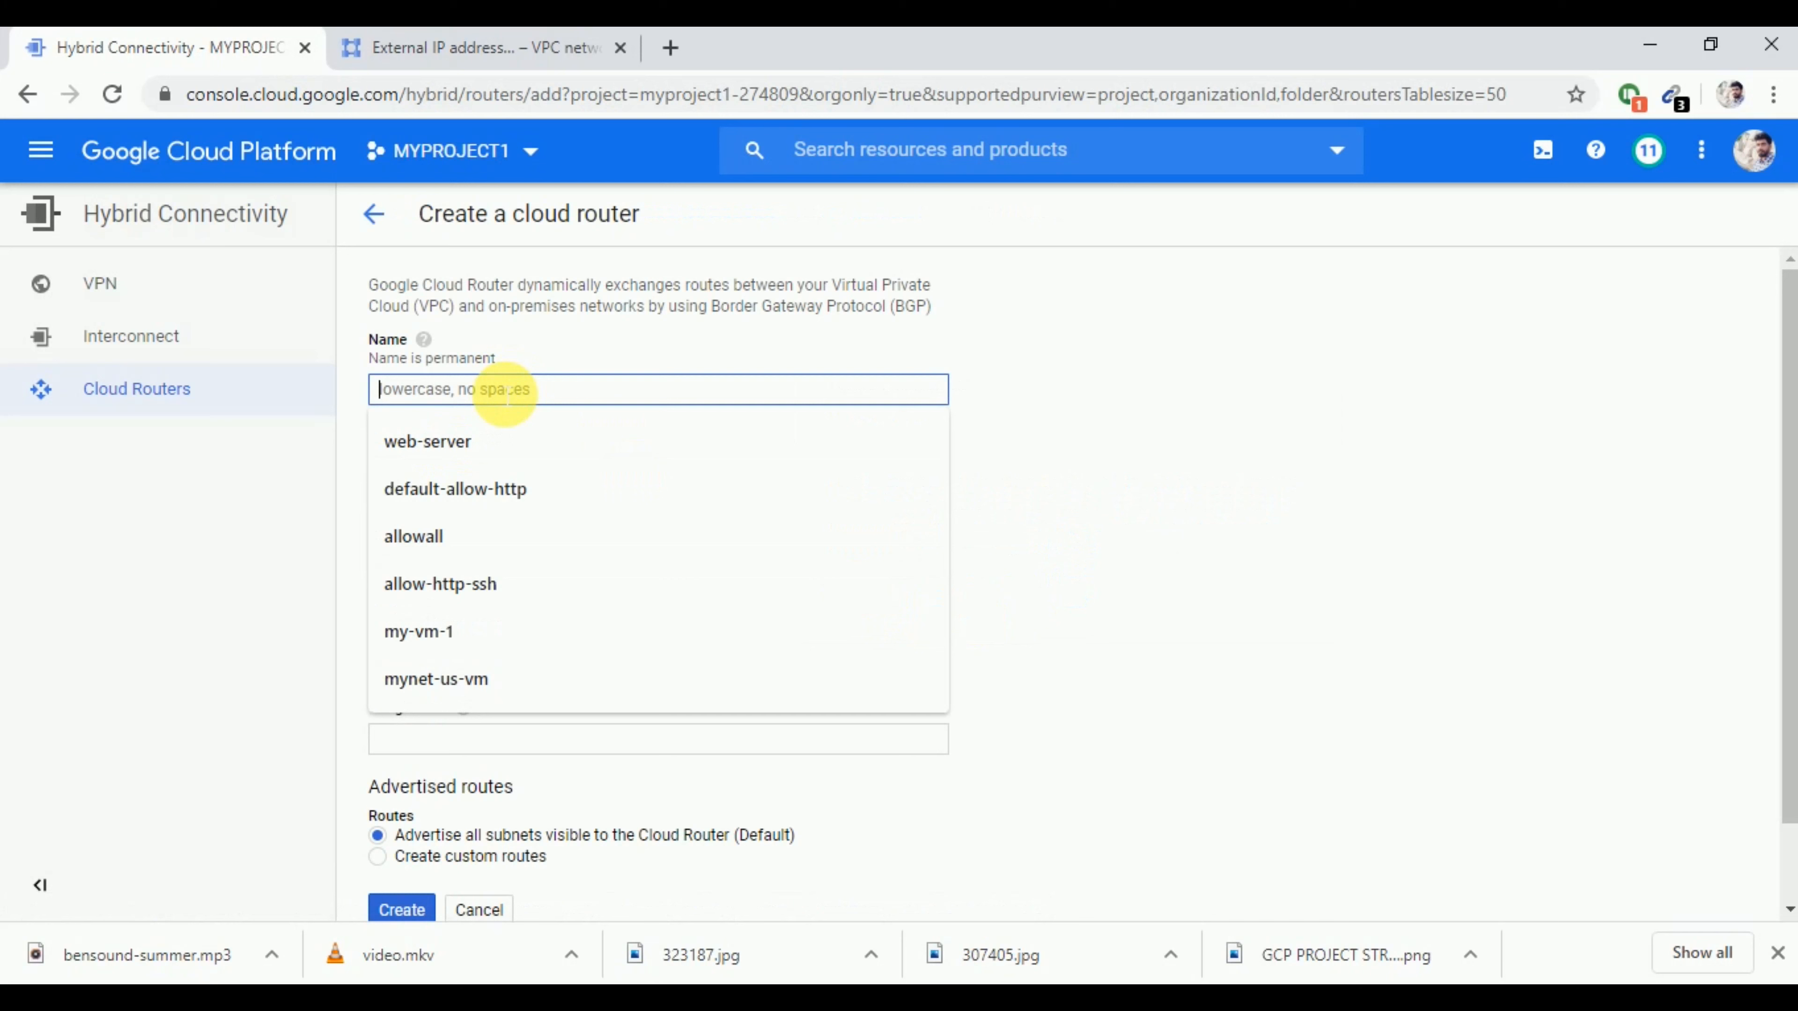
type("lowa-proje")
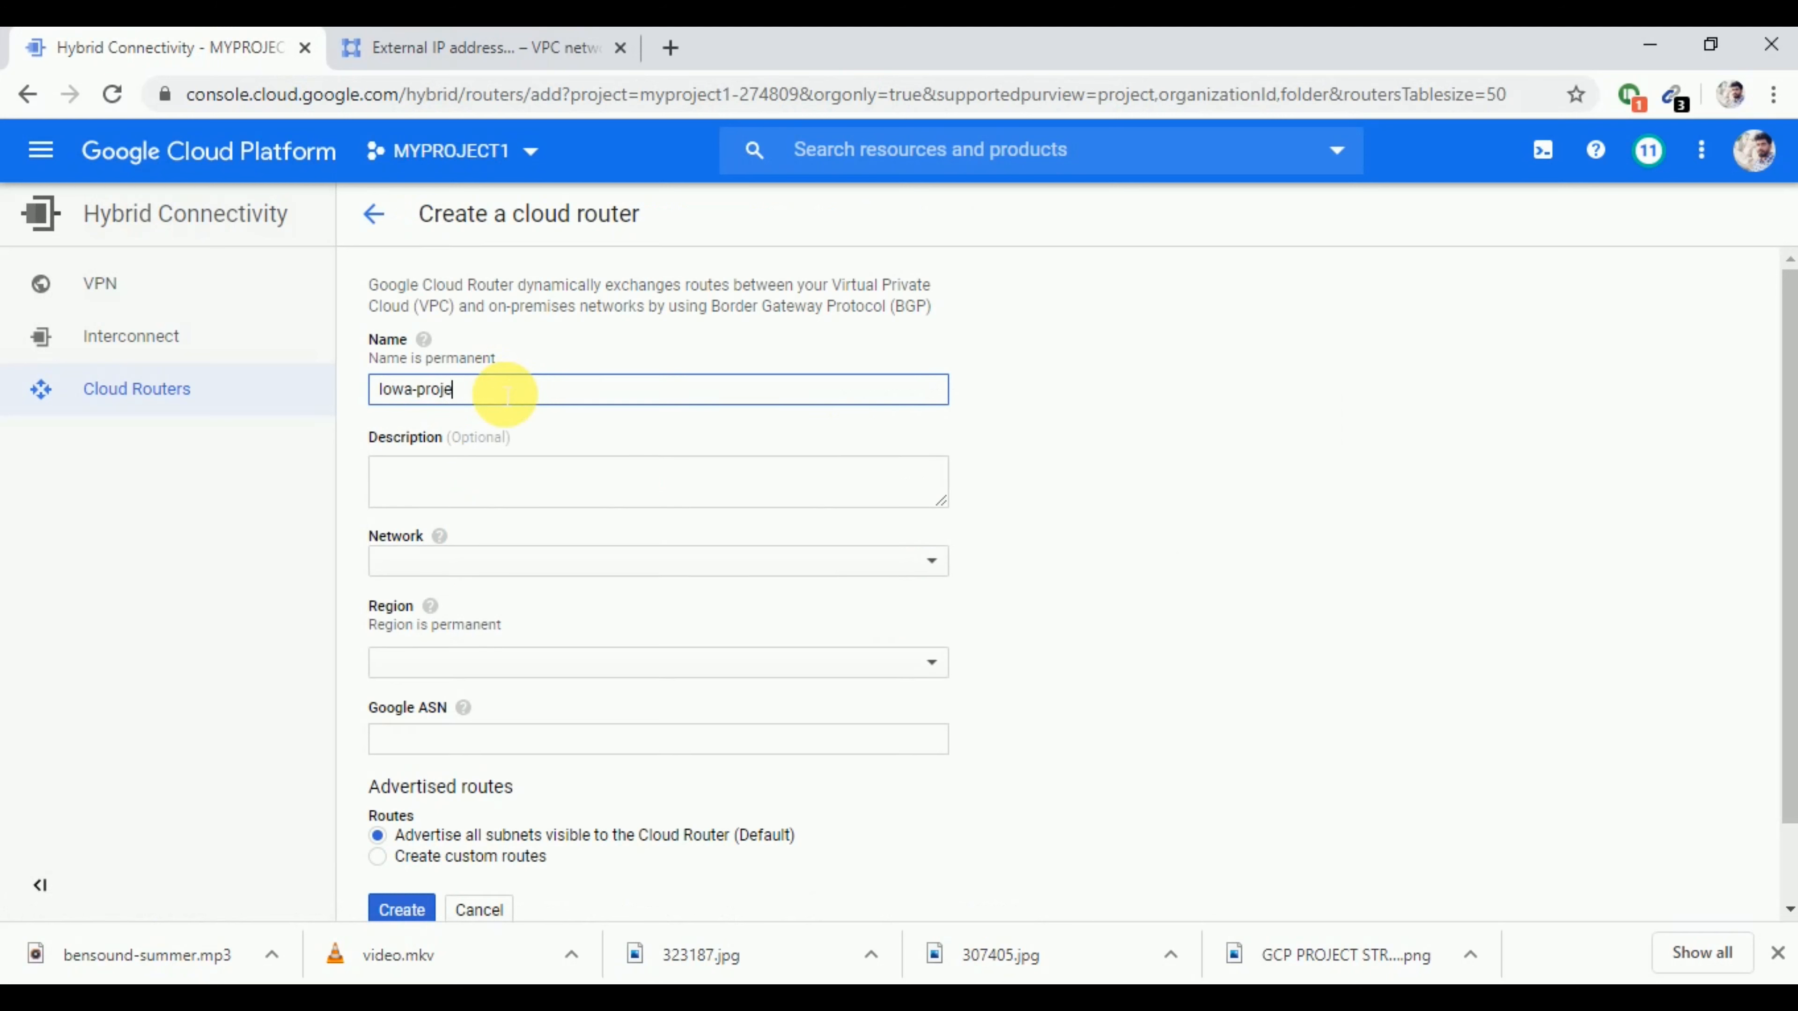
type("ct1-router")
left_click(476, 565)
left_click(453, 690)
left_click_drag(414, 400, 345, 394)
type("taiwan")
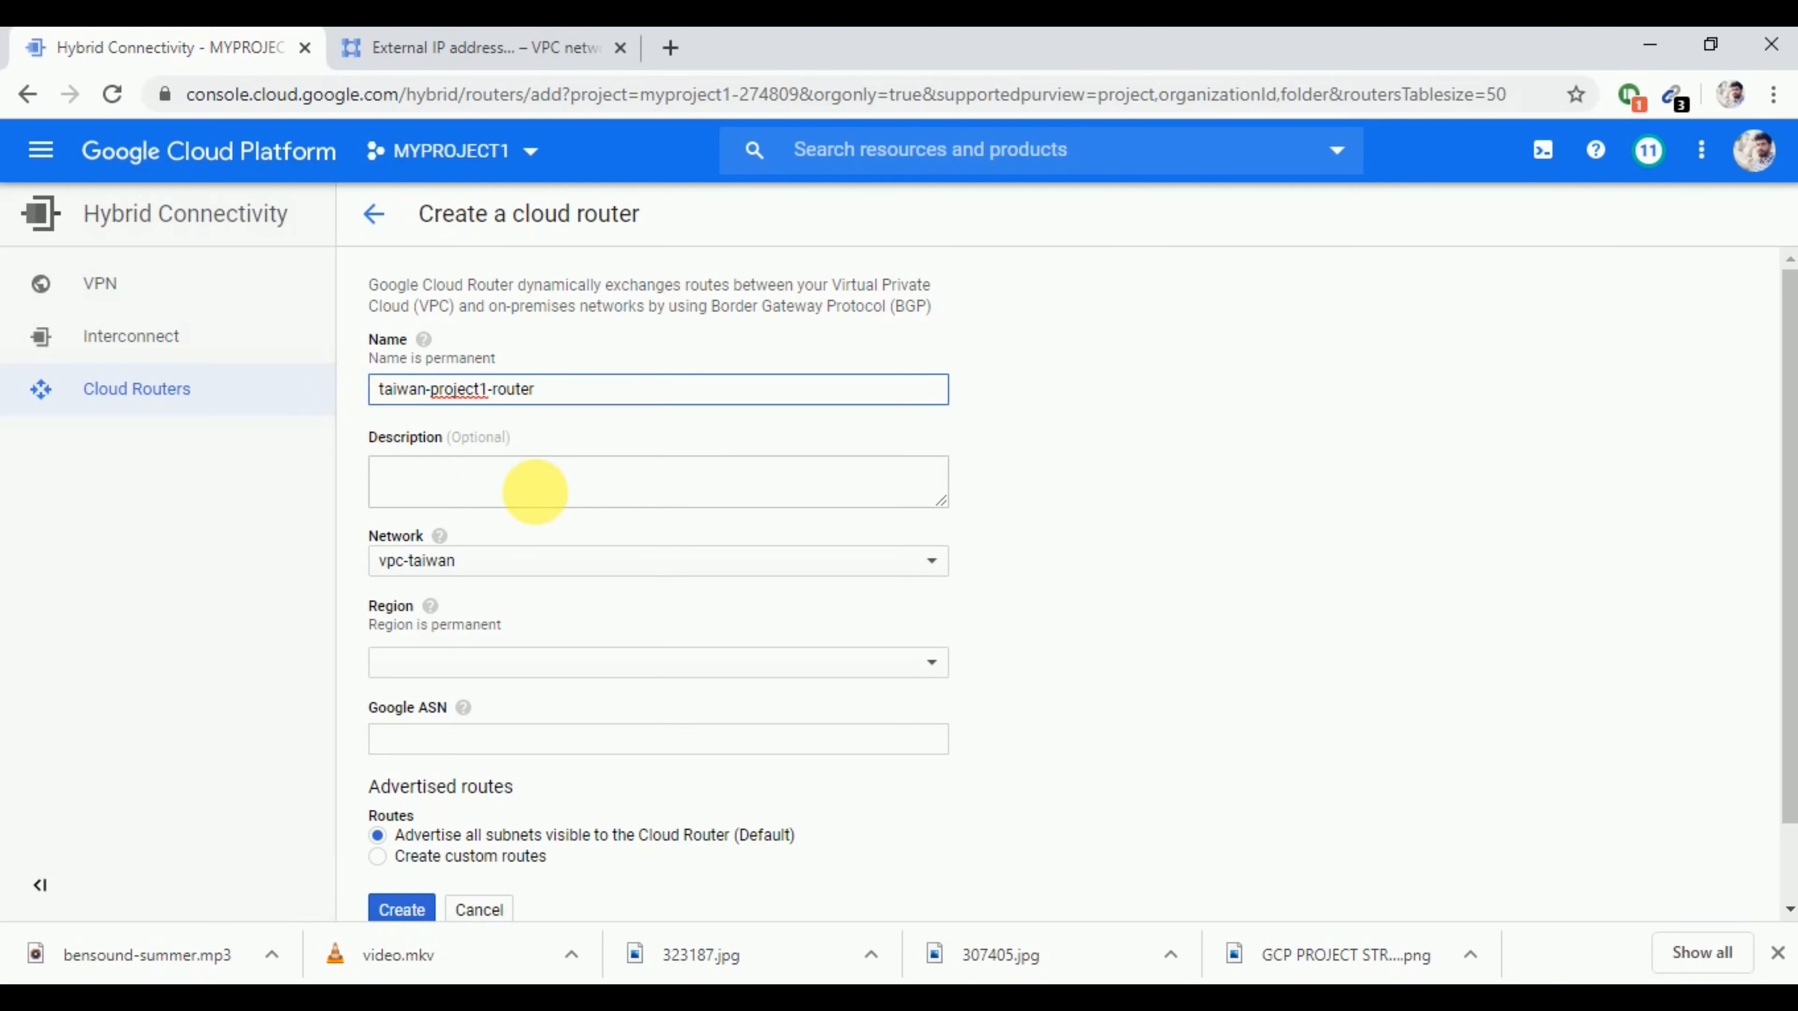
Step: Set region asia-east1 (Taiwan) and Google ASN 64513, then create the router
scroll(558, 511, "down", 1)
left_click(531, 592)
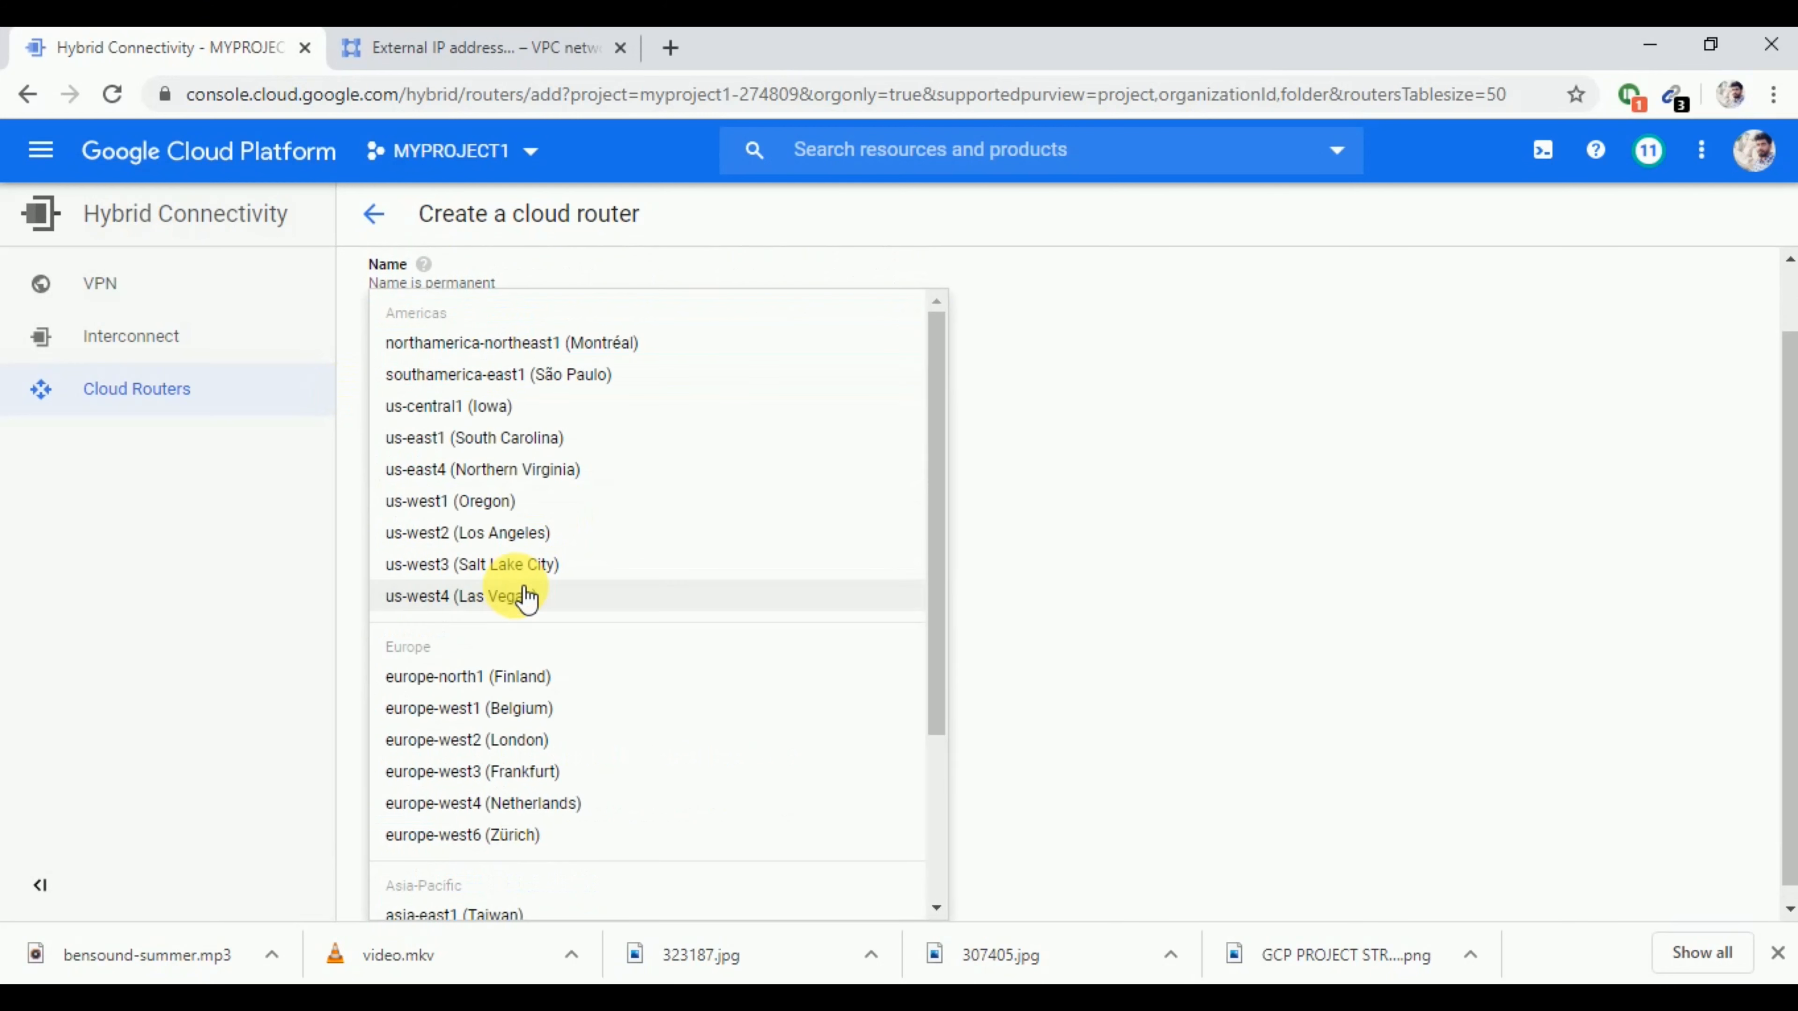
scroll(545, 744, "down", 3)
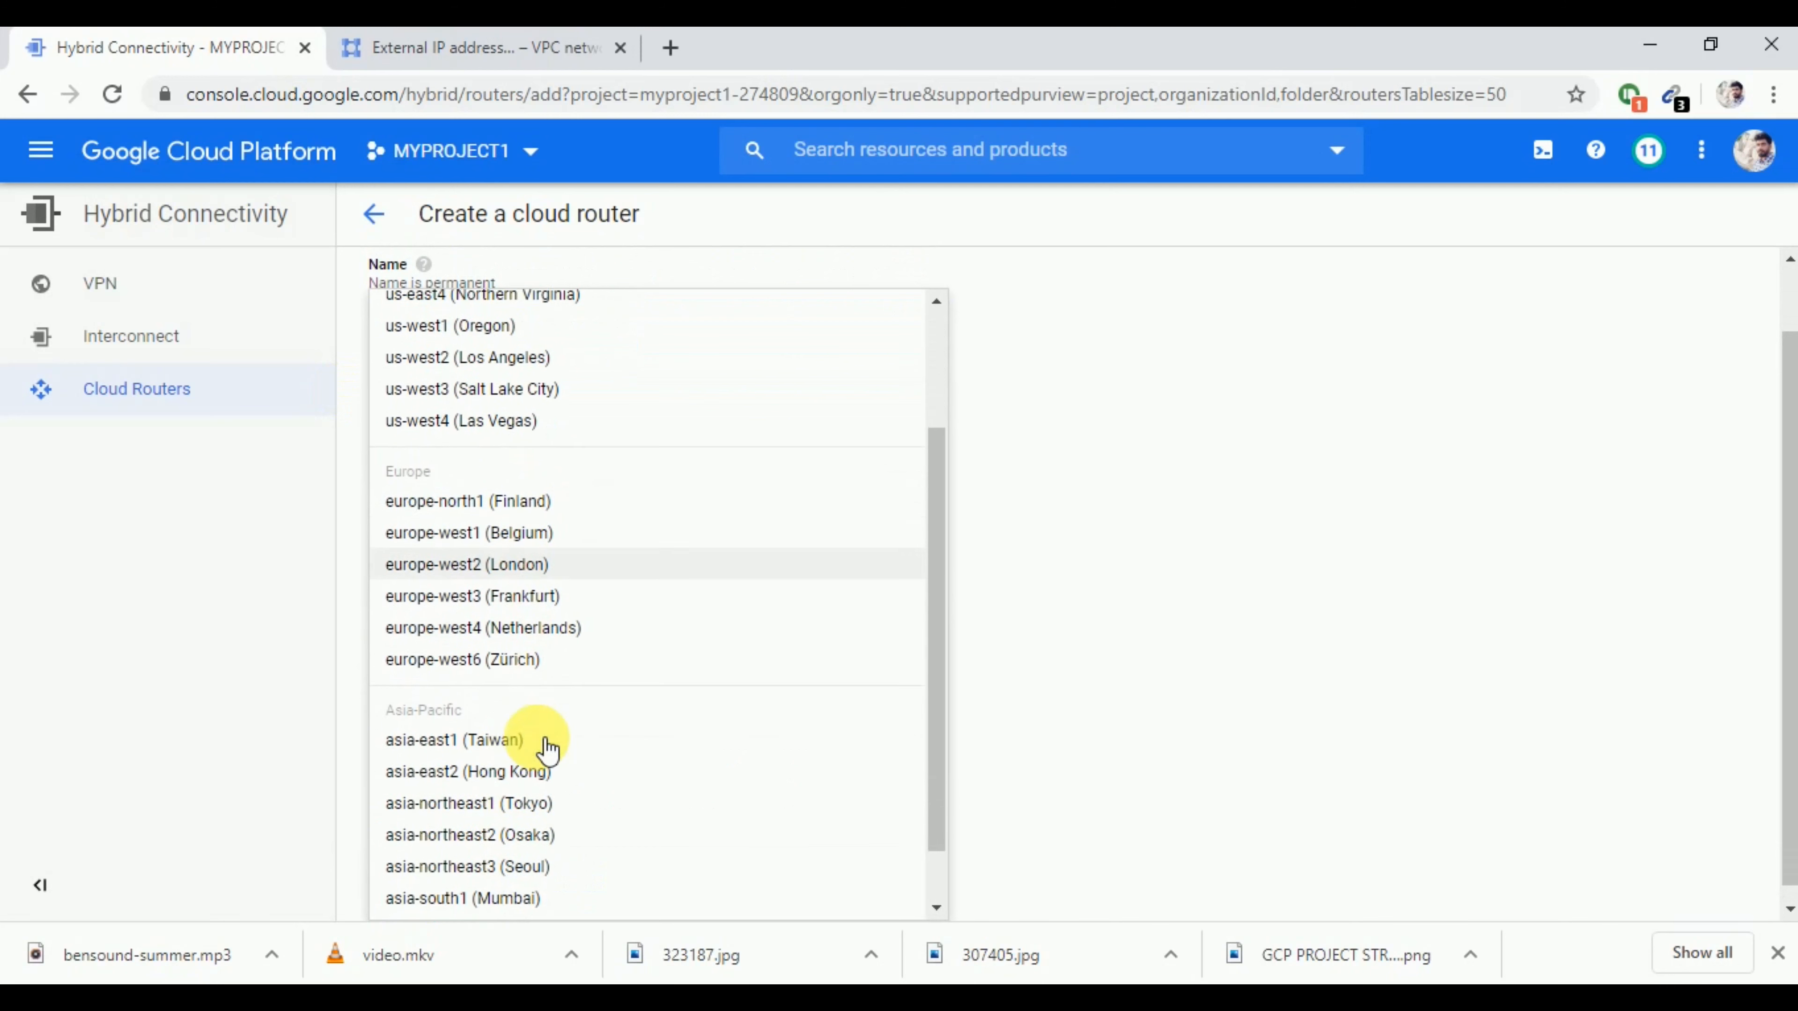
left_click(516, 710)
left_click(522, 664)
mouse_move(464, 634)
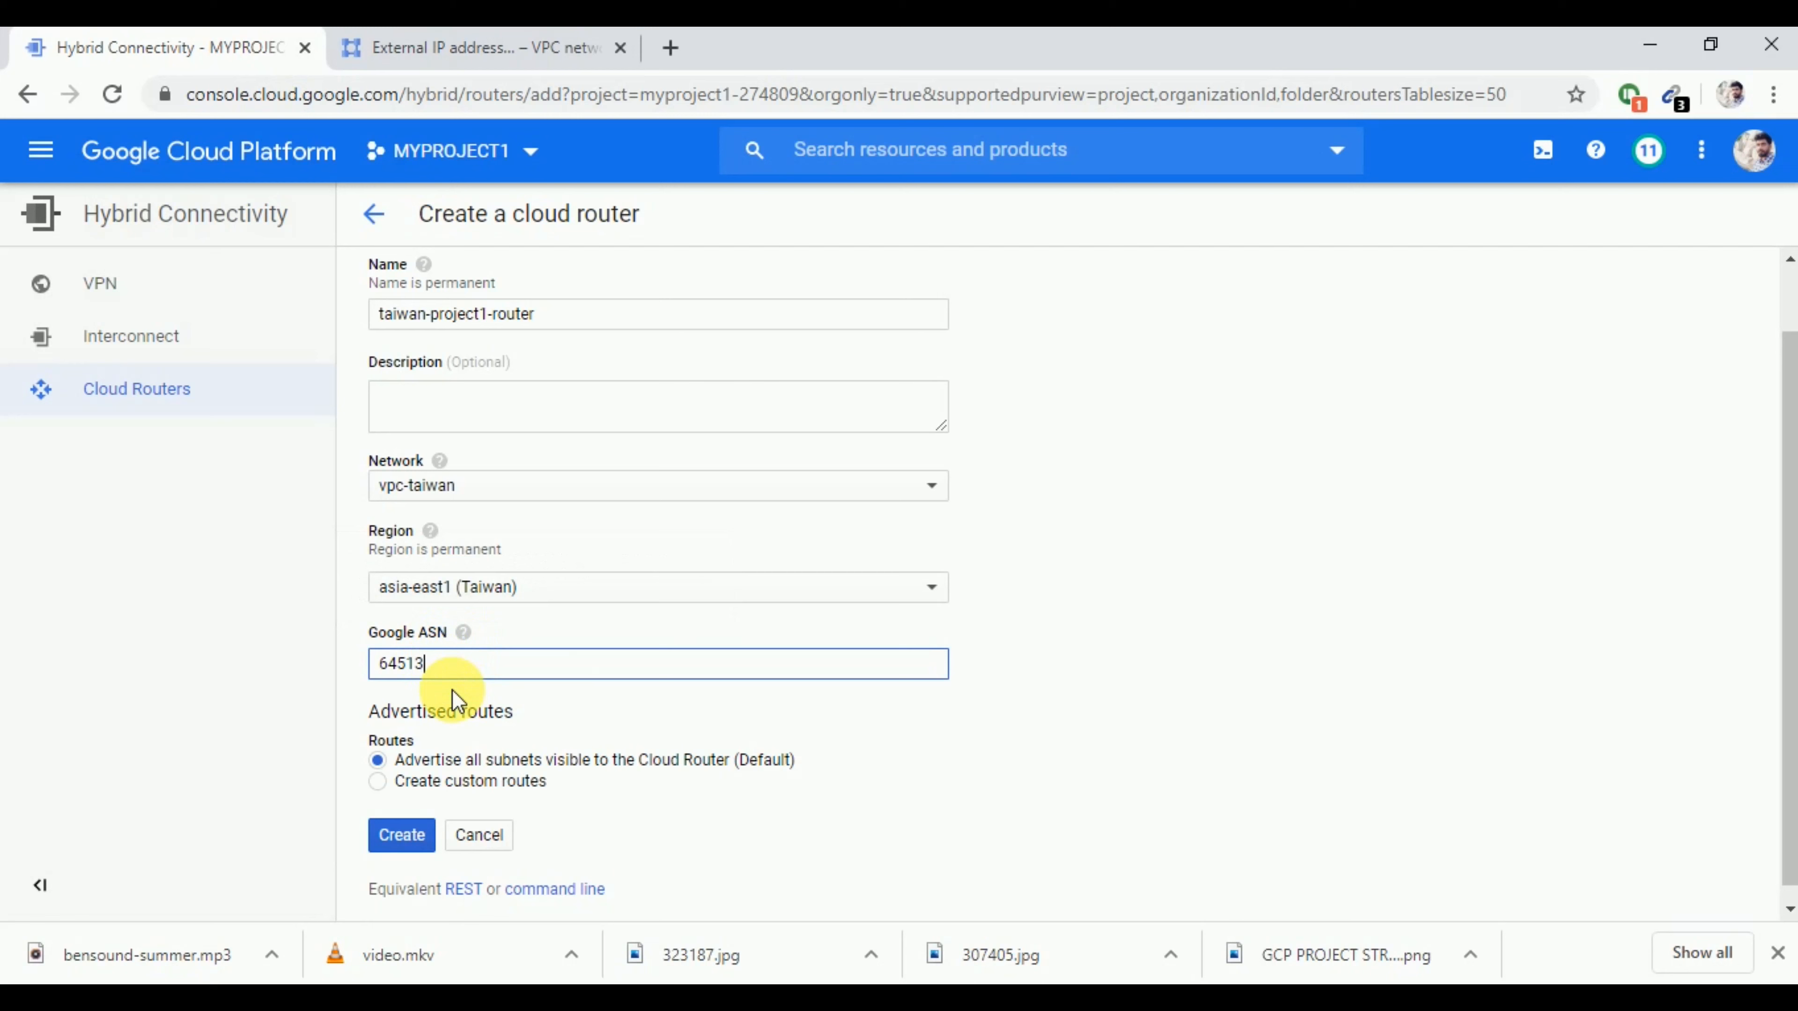
left_click(404, 834)
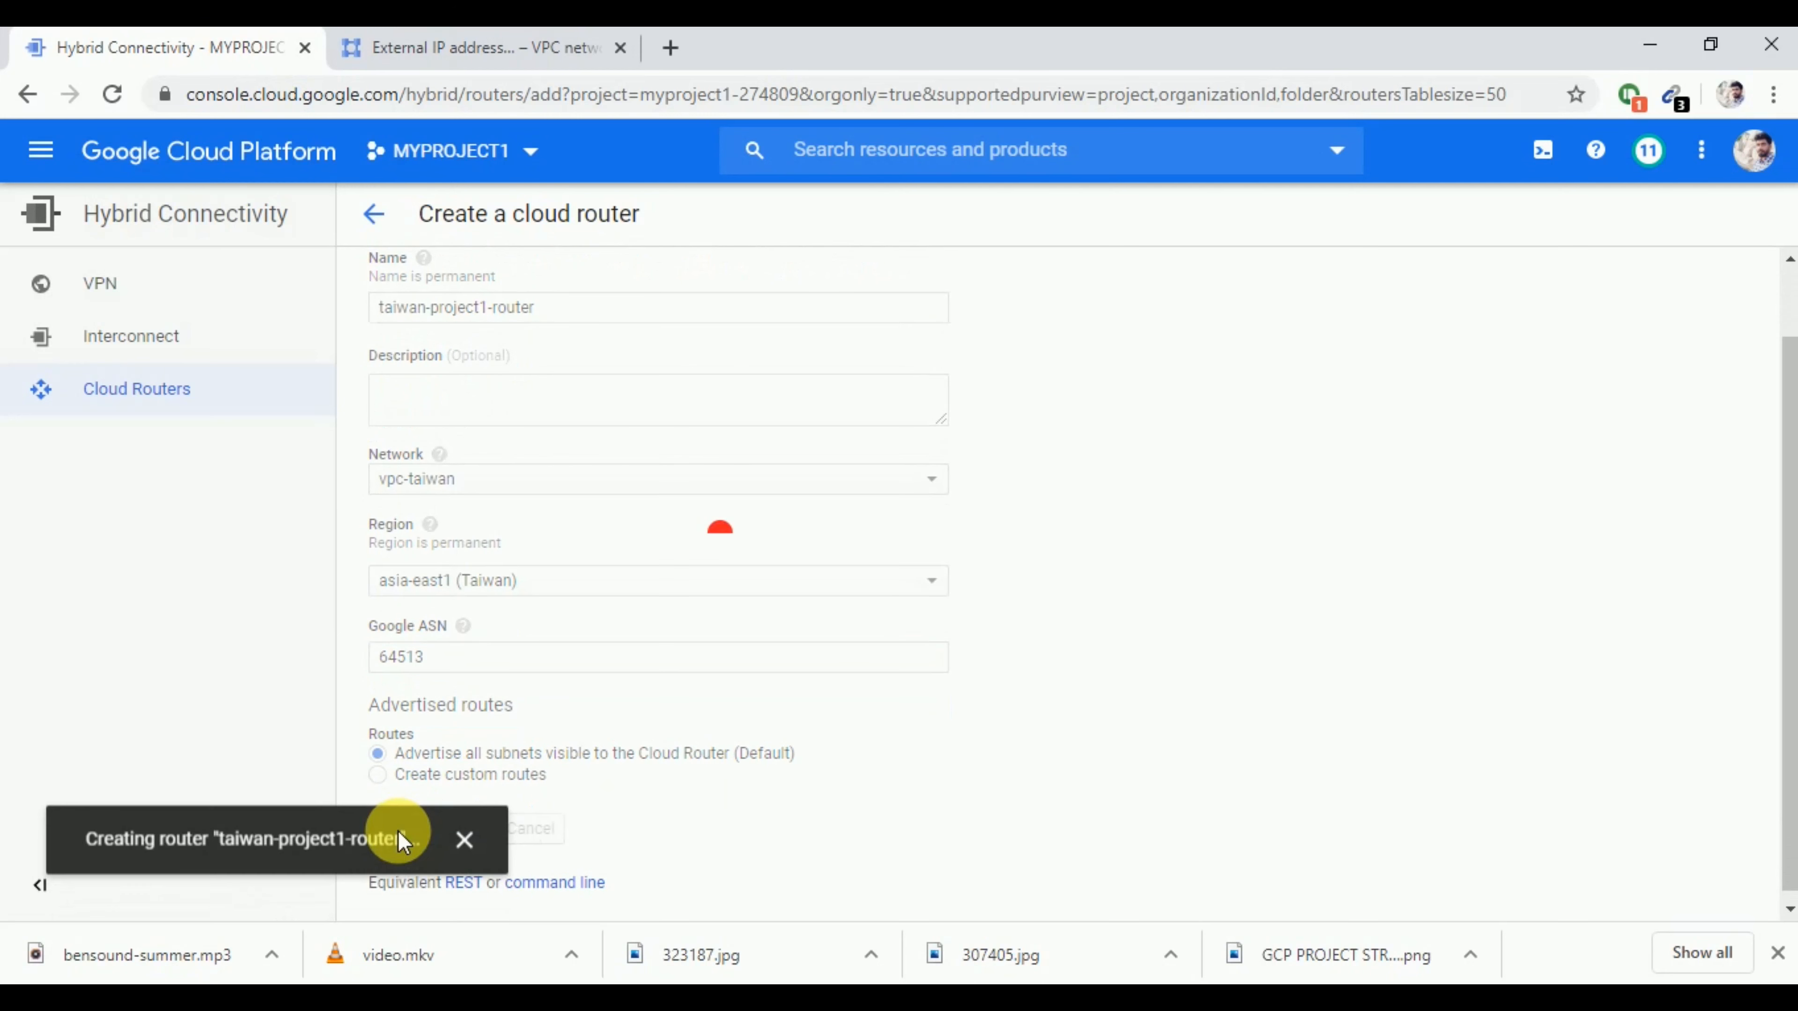
left_click(438, 47)
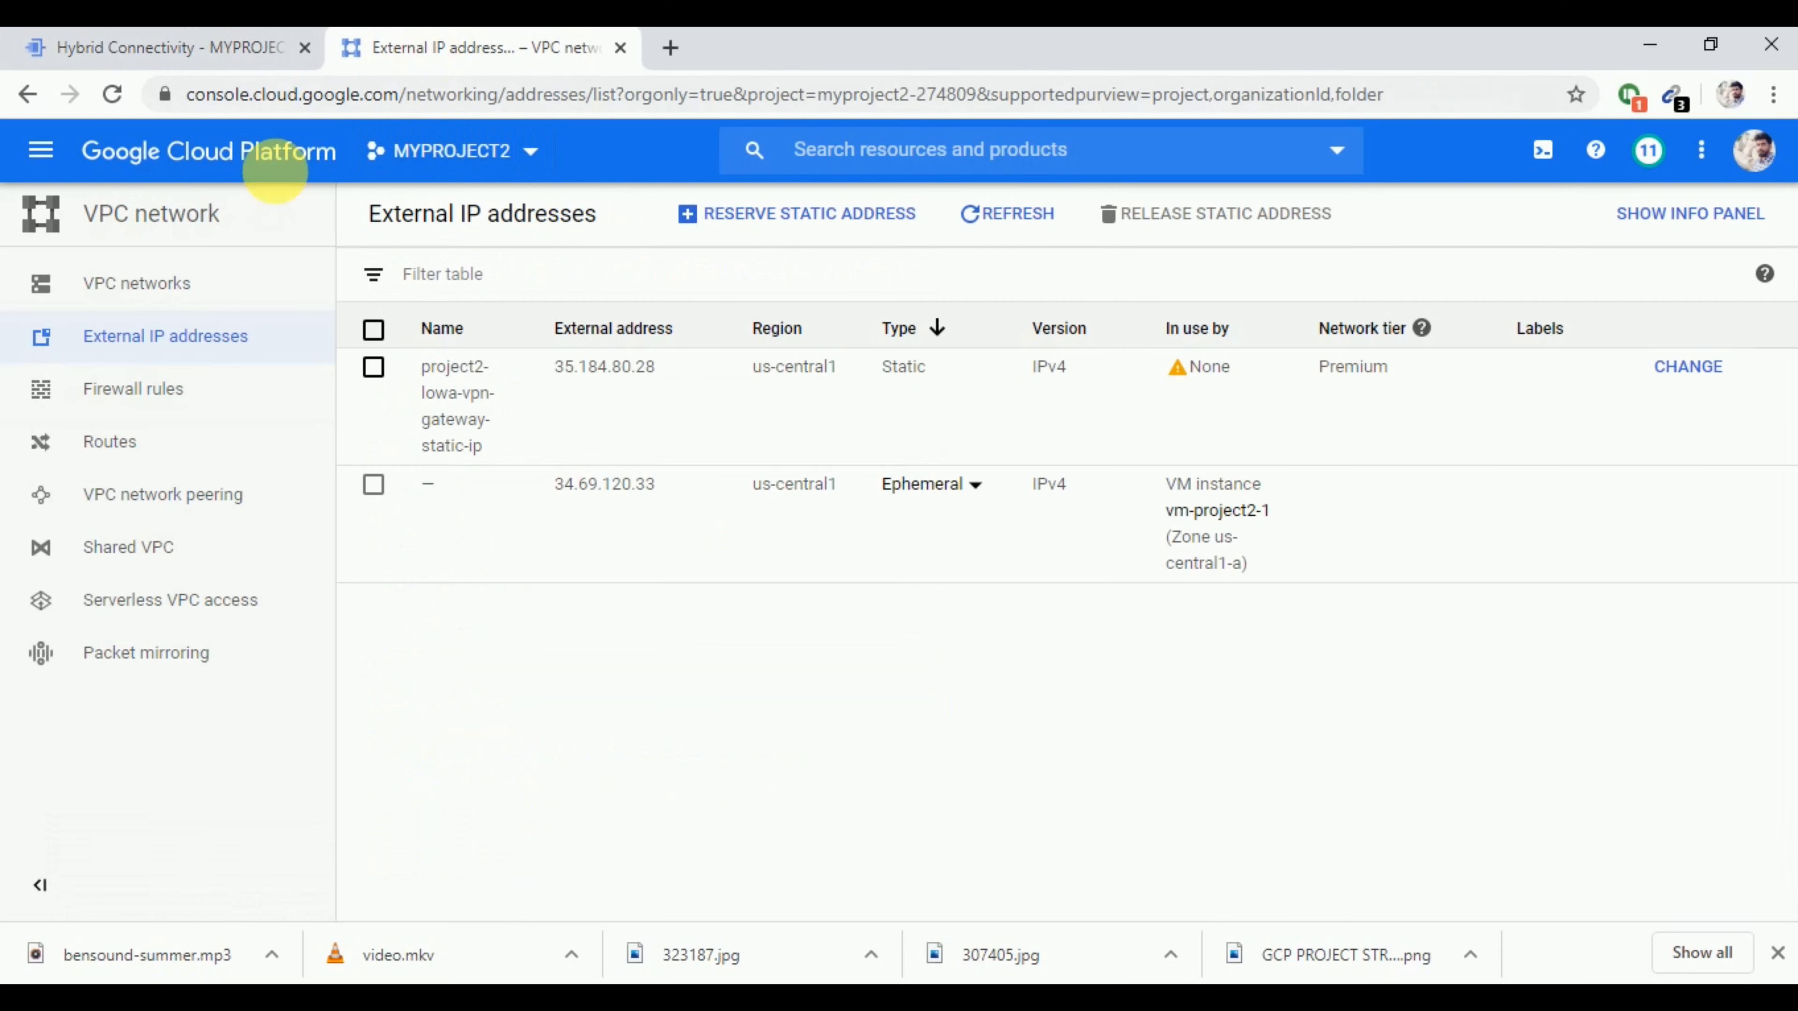
Step: Open a blank Create a cloud router form via Hybrid Connectivity > Cloud Routers in MYPROJECT2
left_click(39, 157)
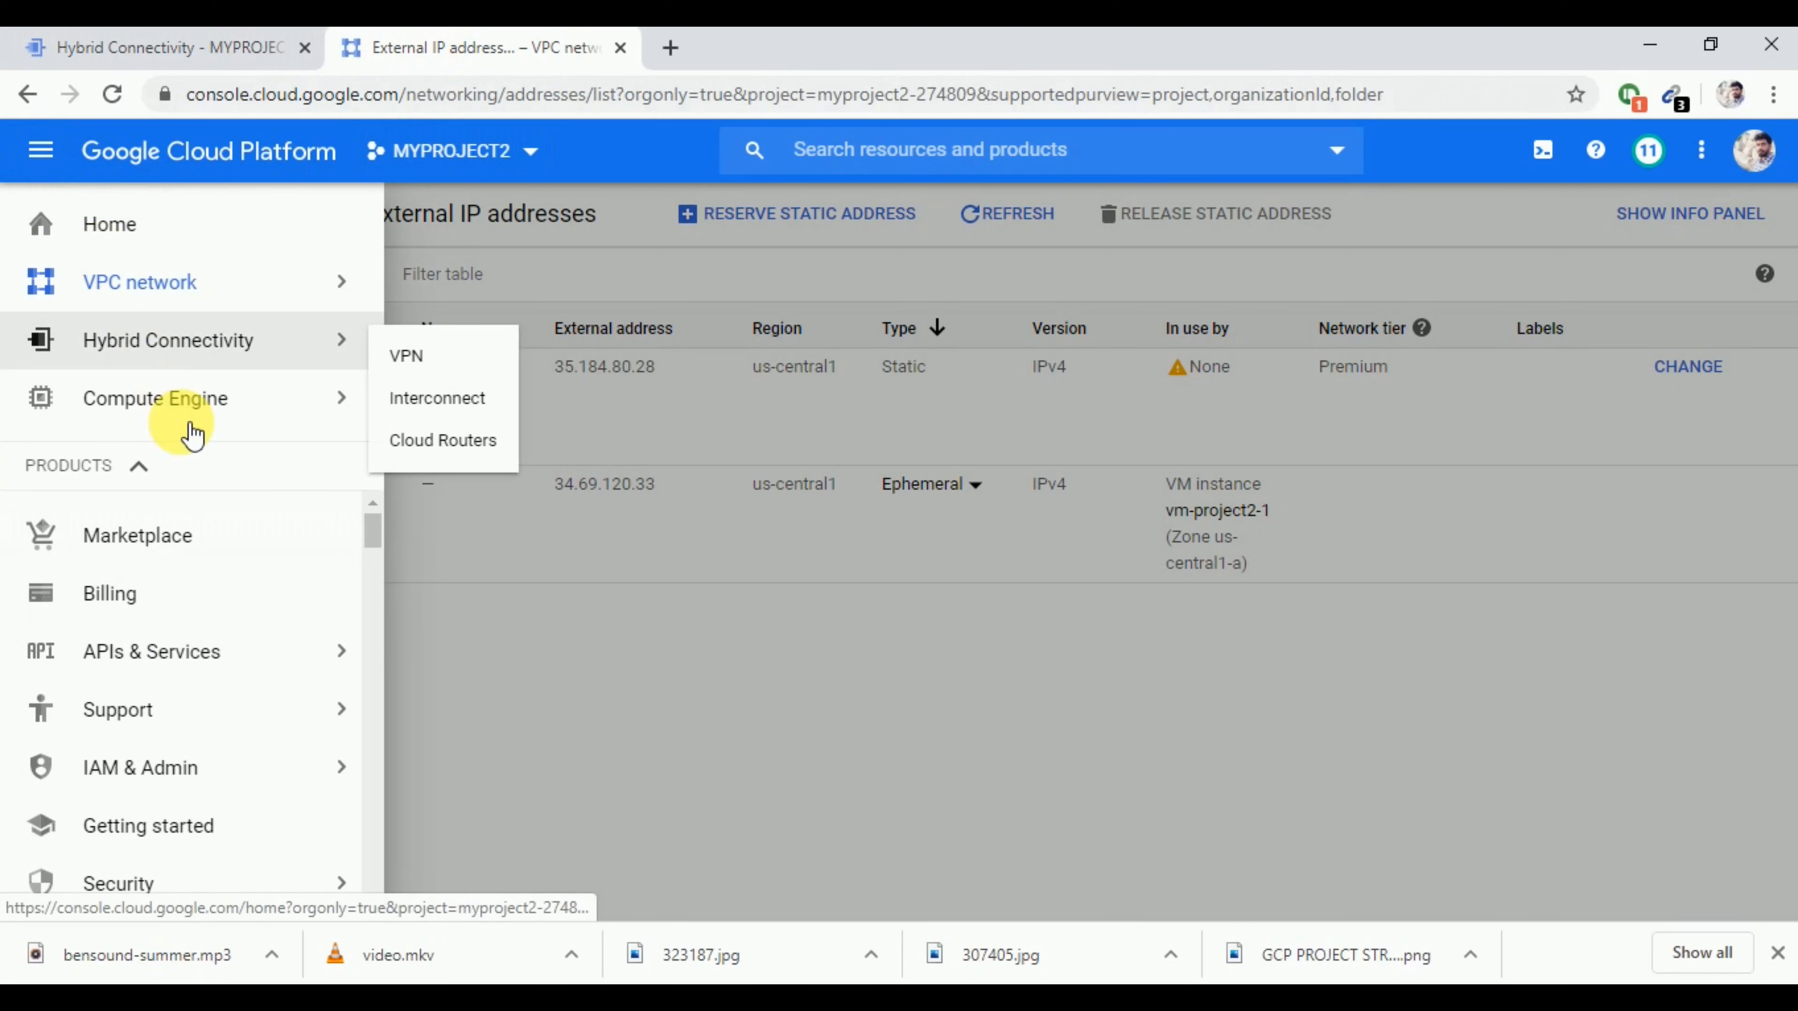
mouse_move(218, 412)
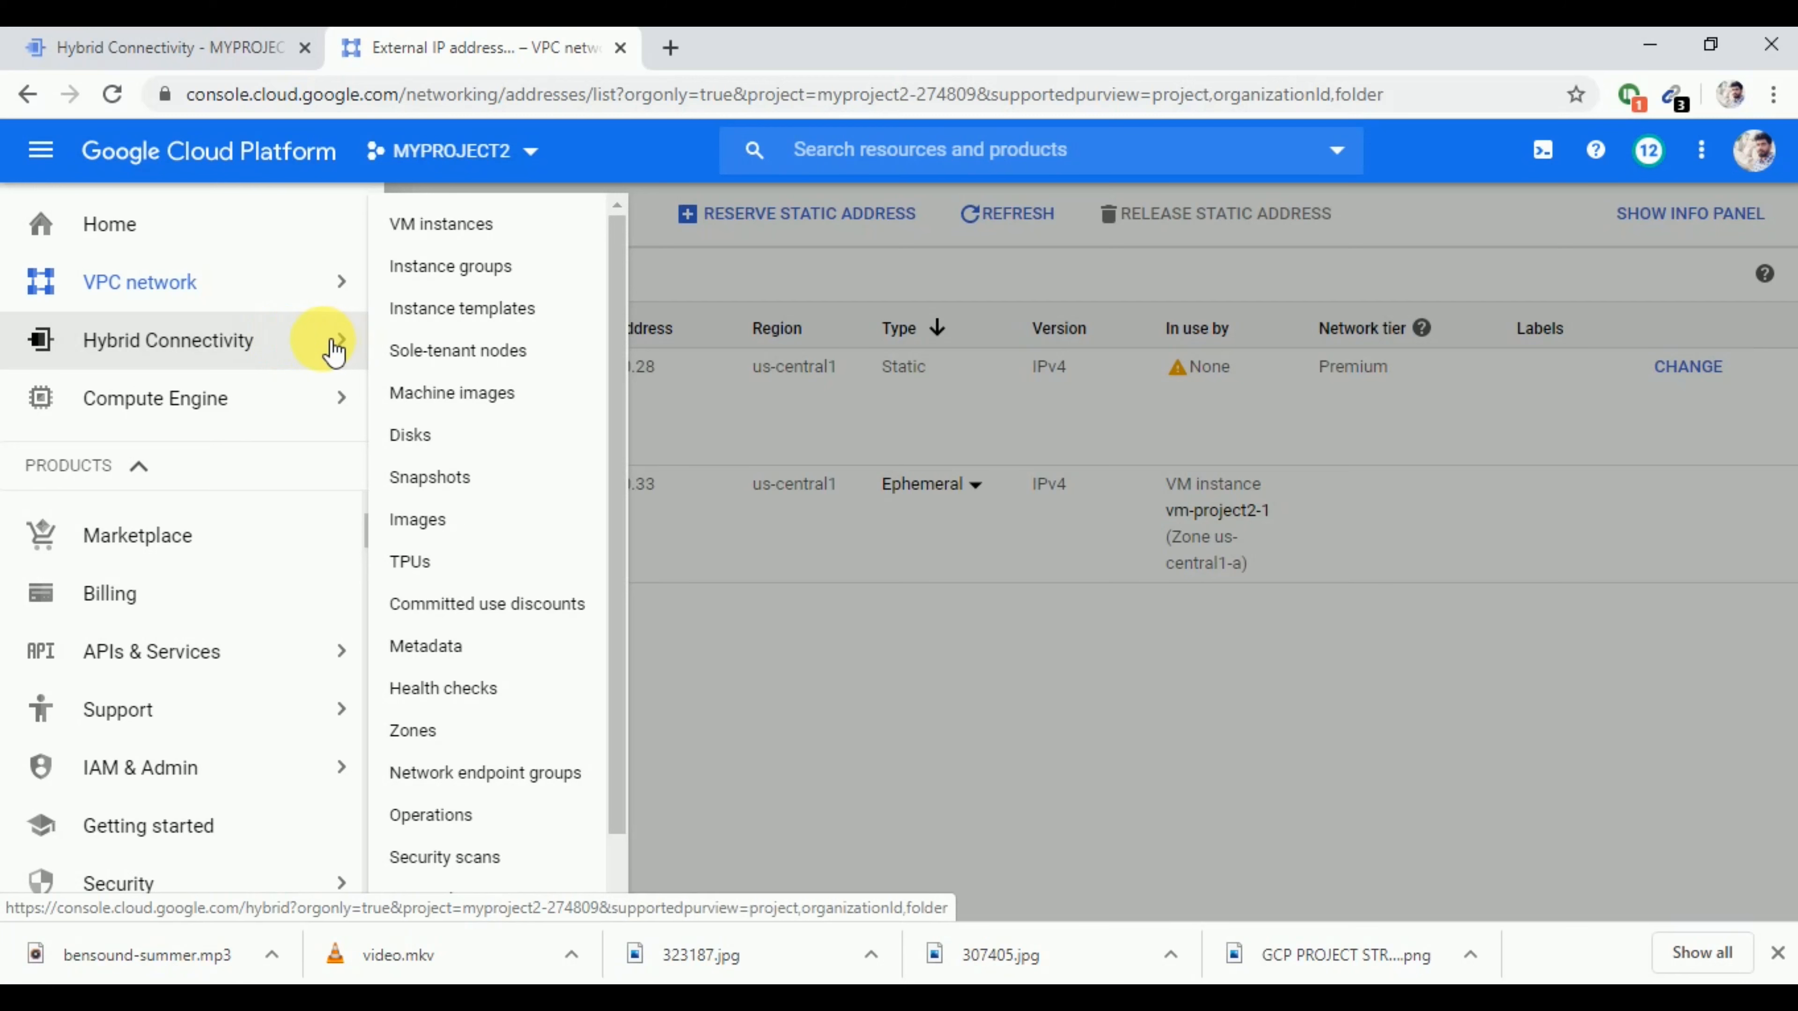
mouse_move(333, 350)
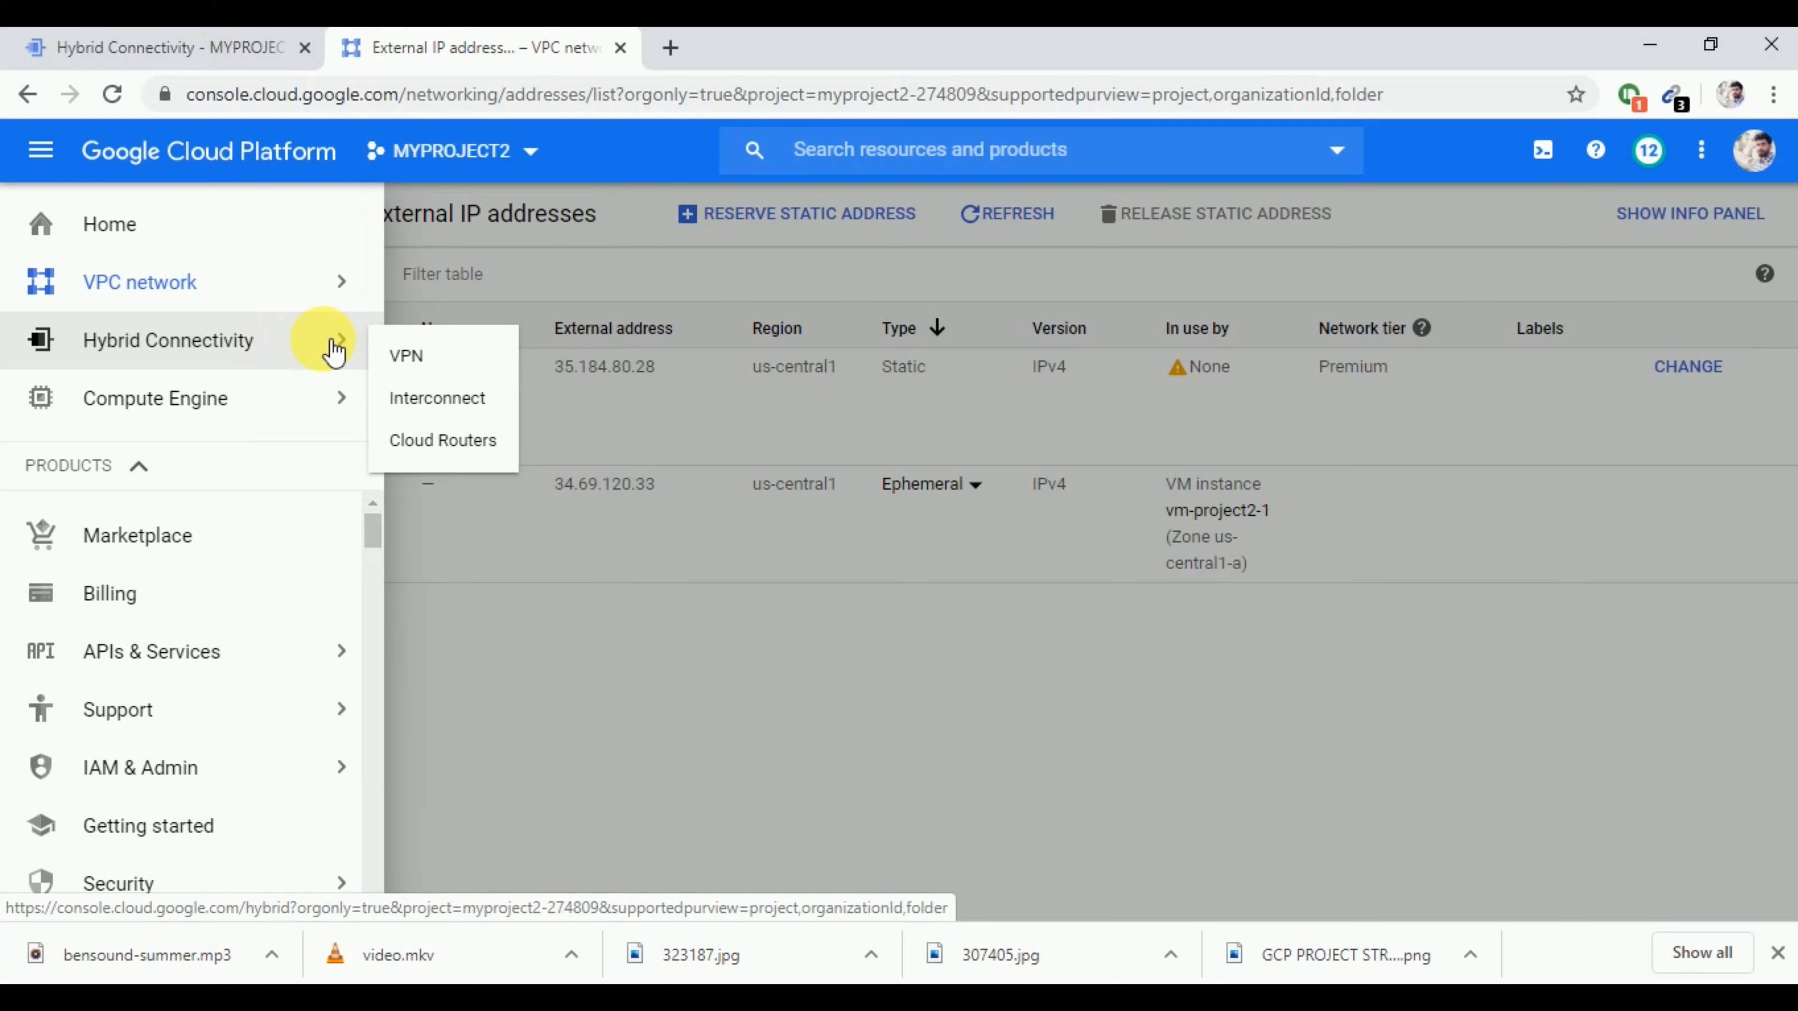
left_click(457, 442)
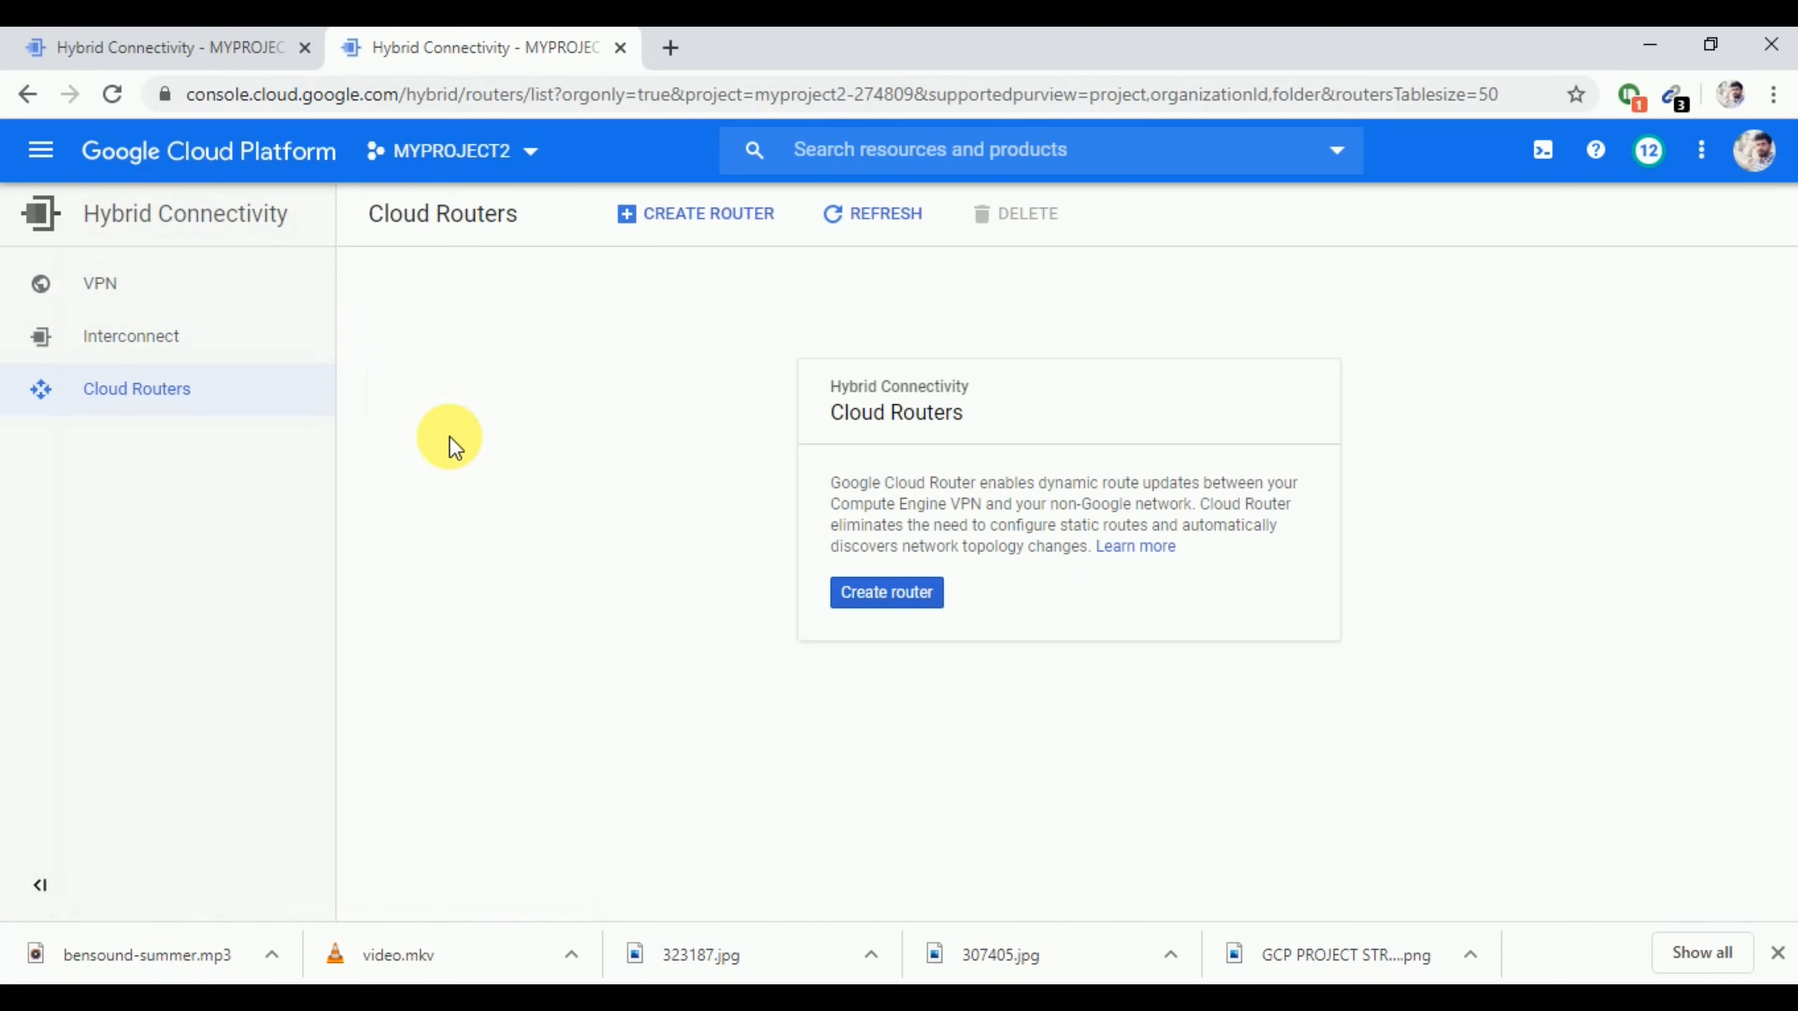
left_click(870, 605)
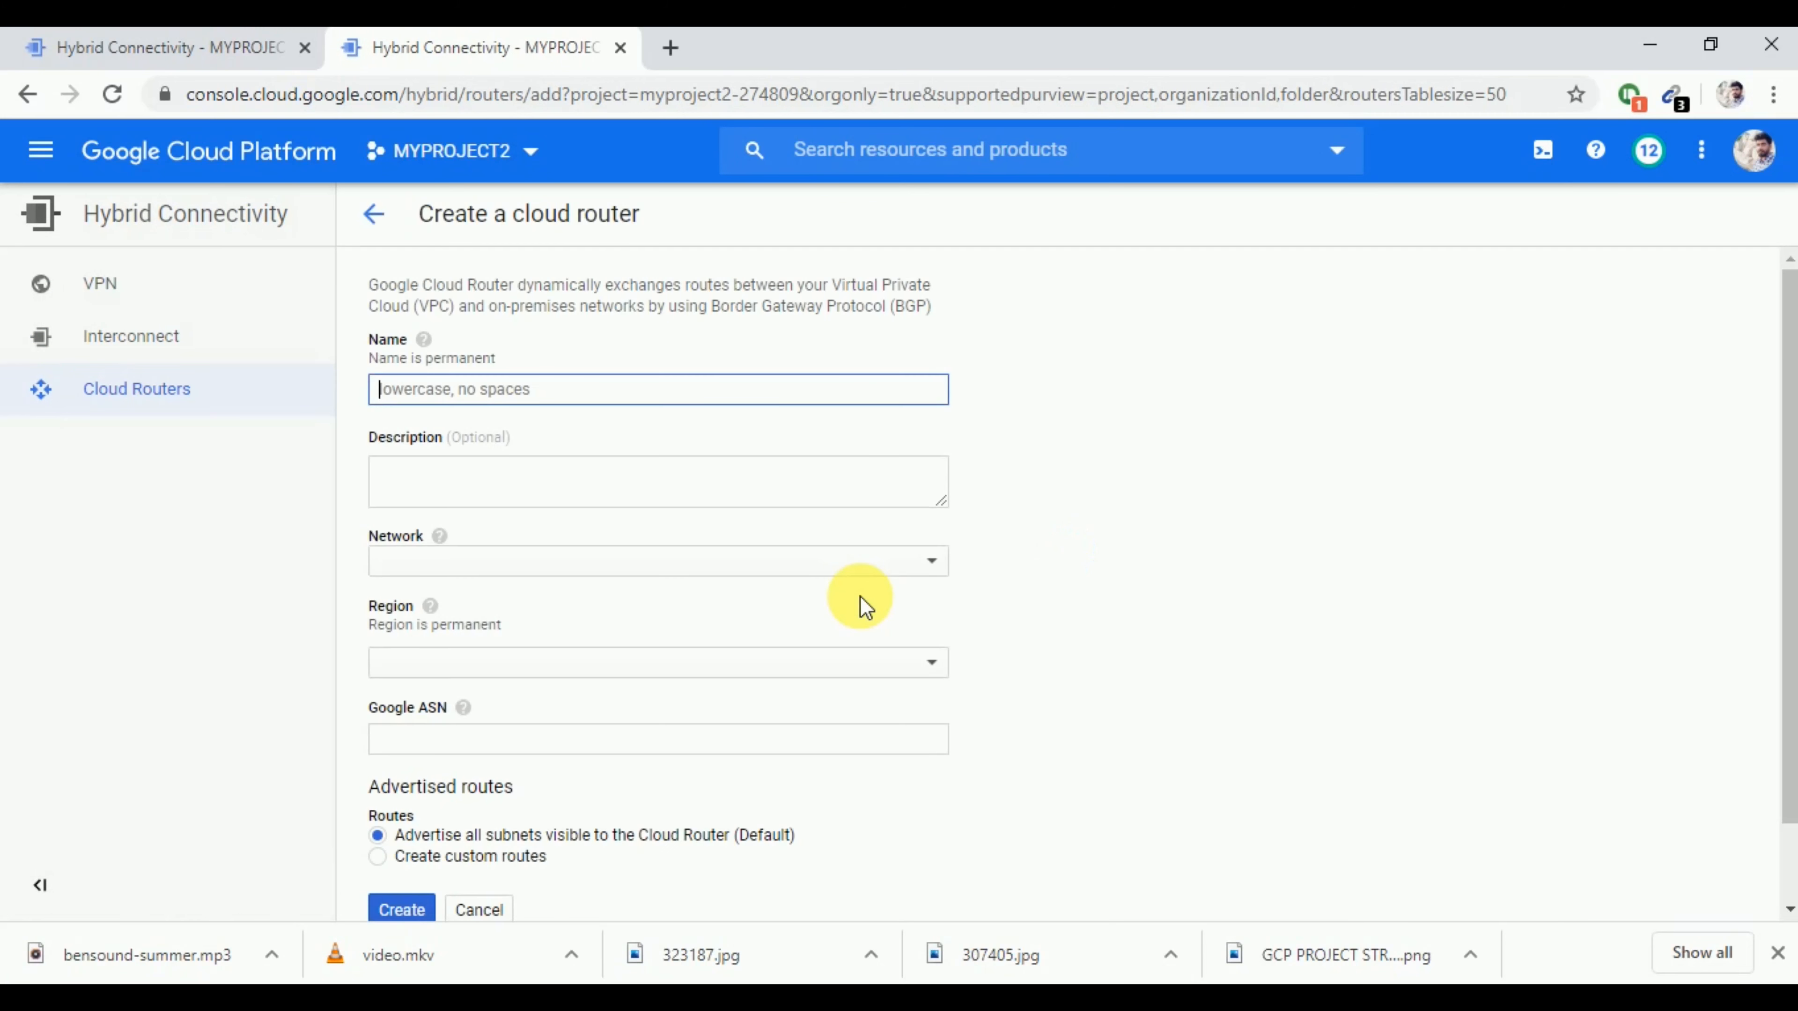
Step: Enter router name lowa-project-2-router, choose network vpc-lowa and region us-central1 (Iowa)
left_click(624, 393)
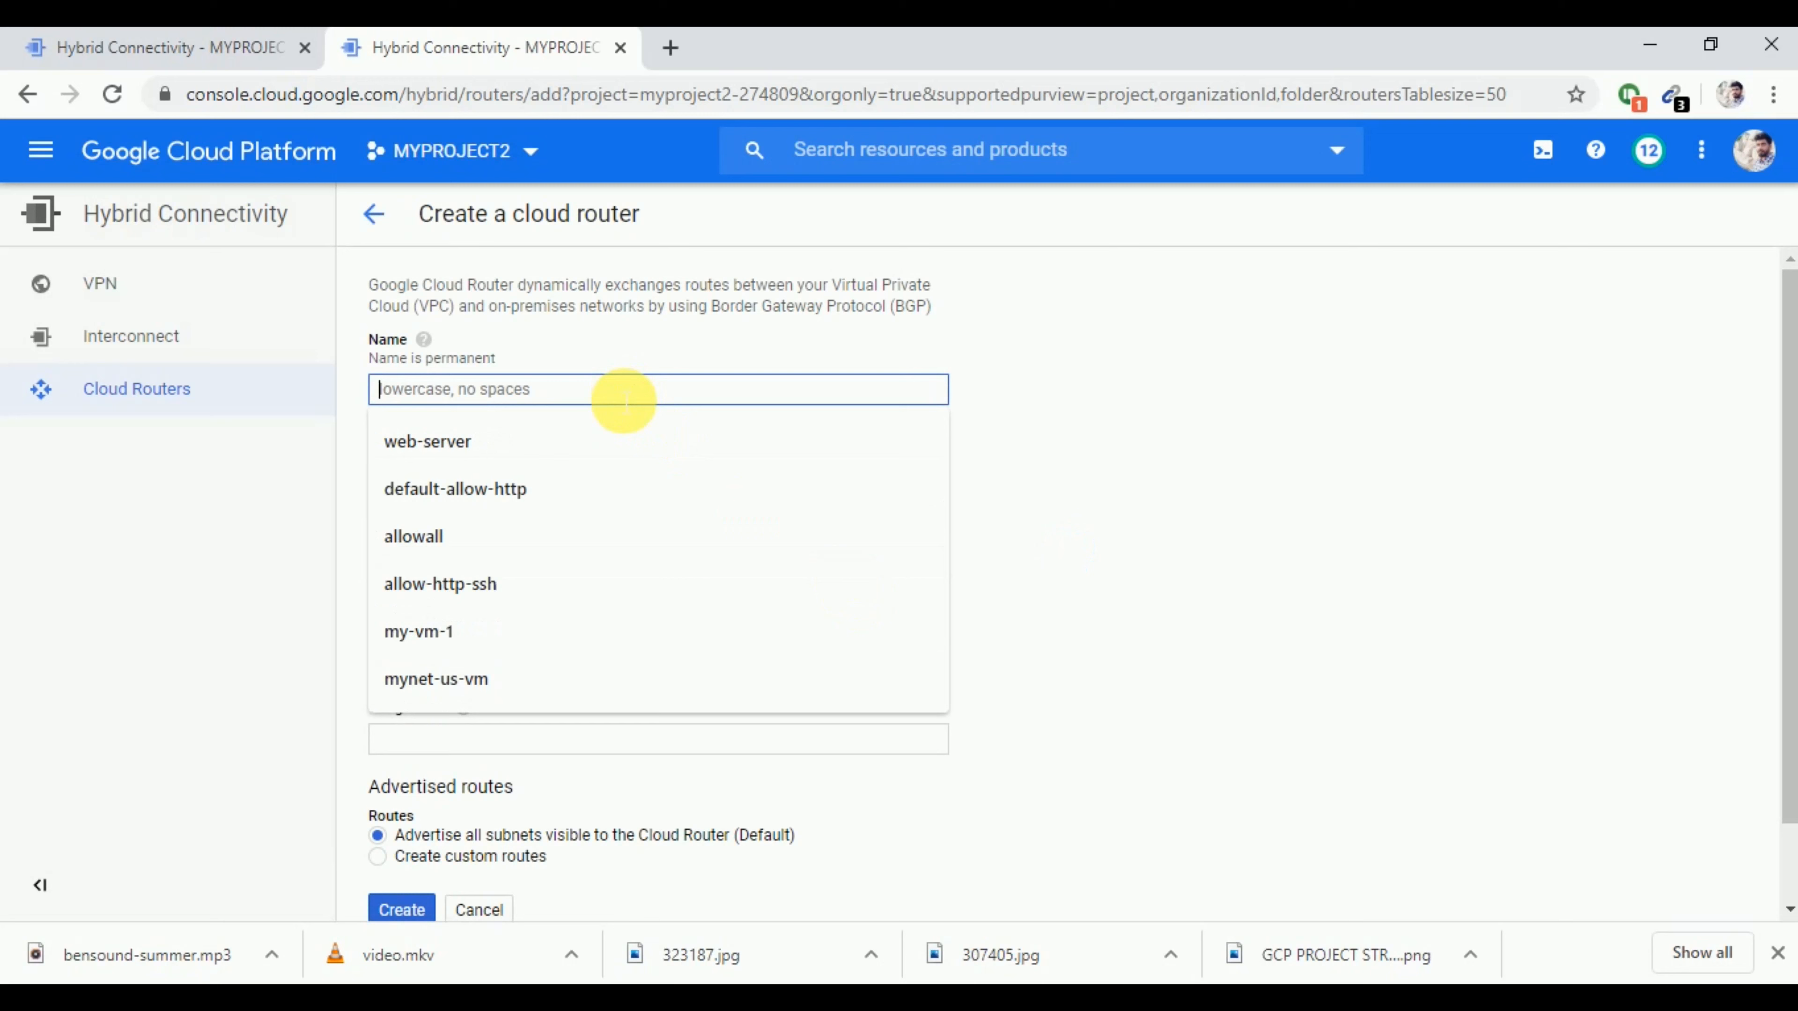
type("lowa")
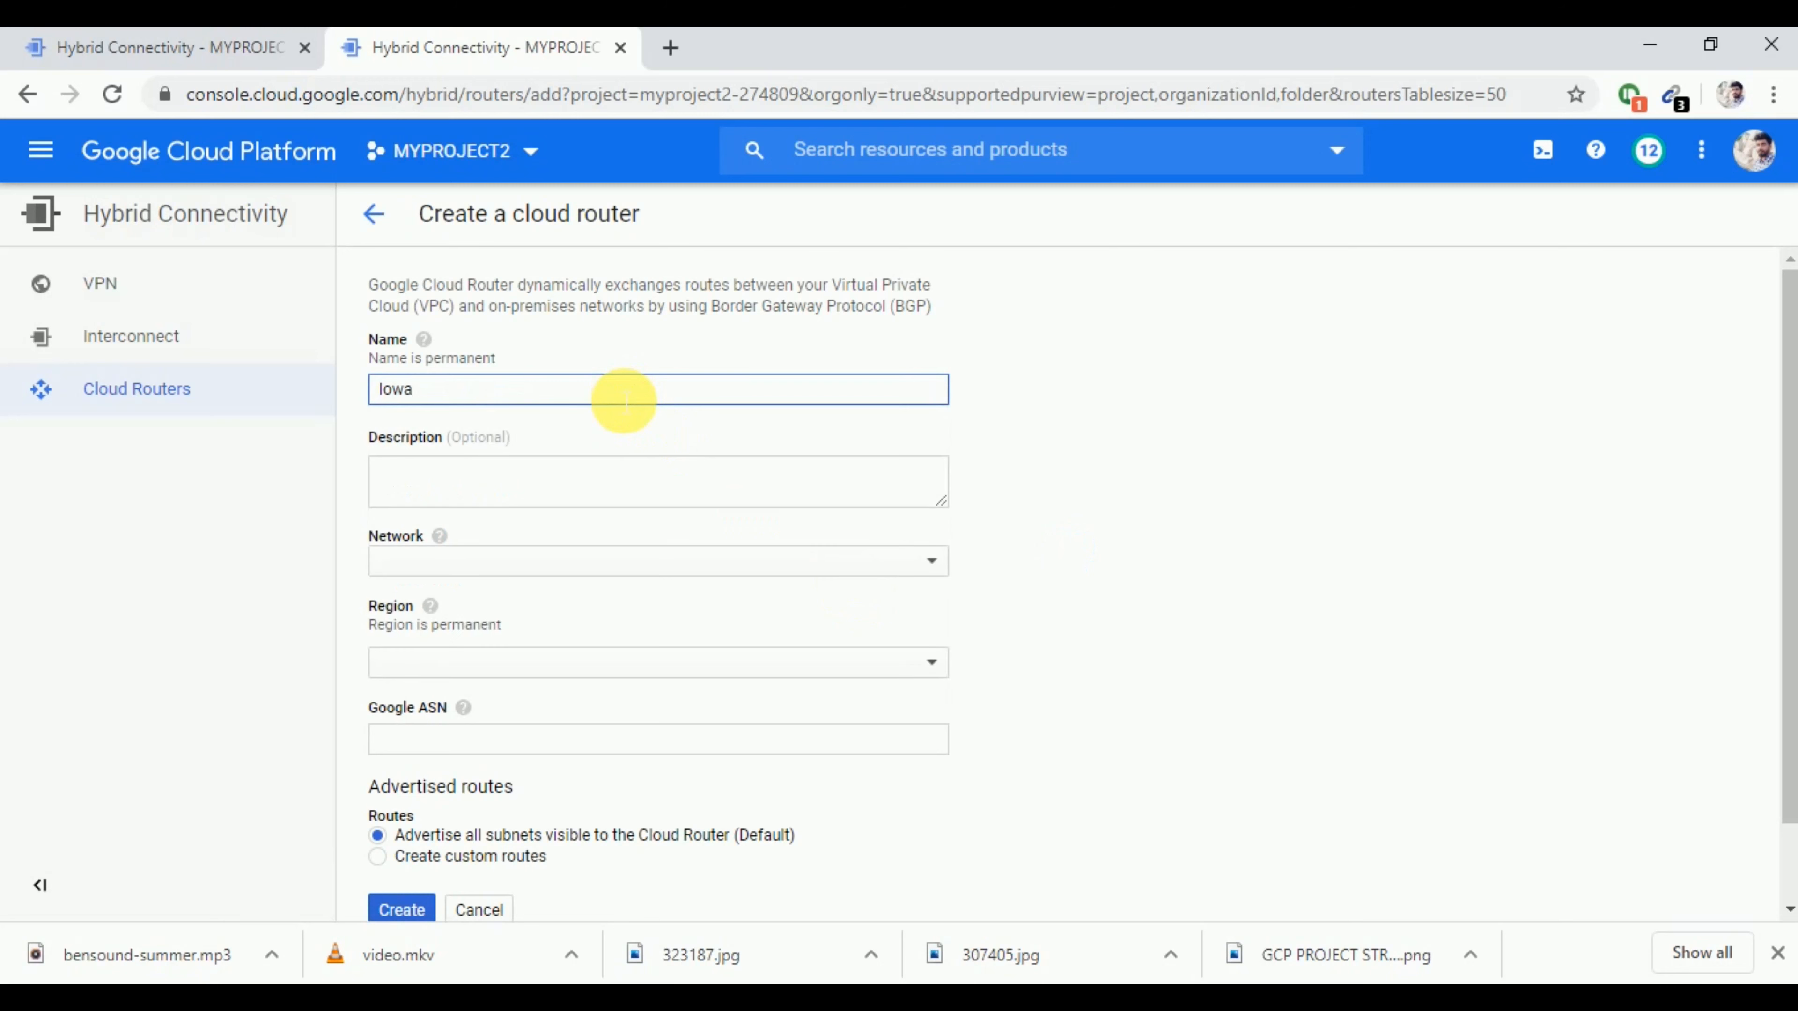
type("-project2-")
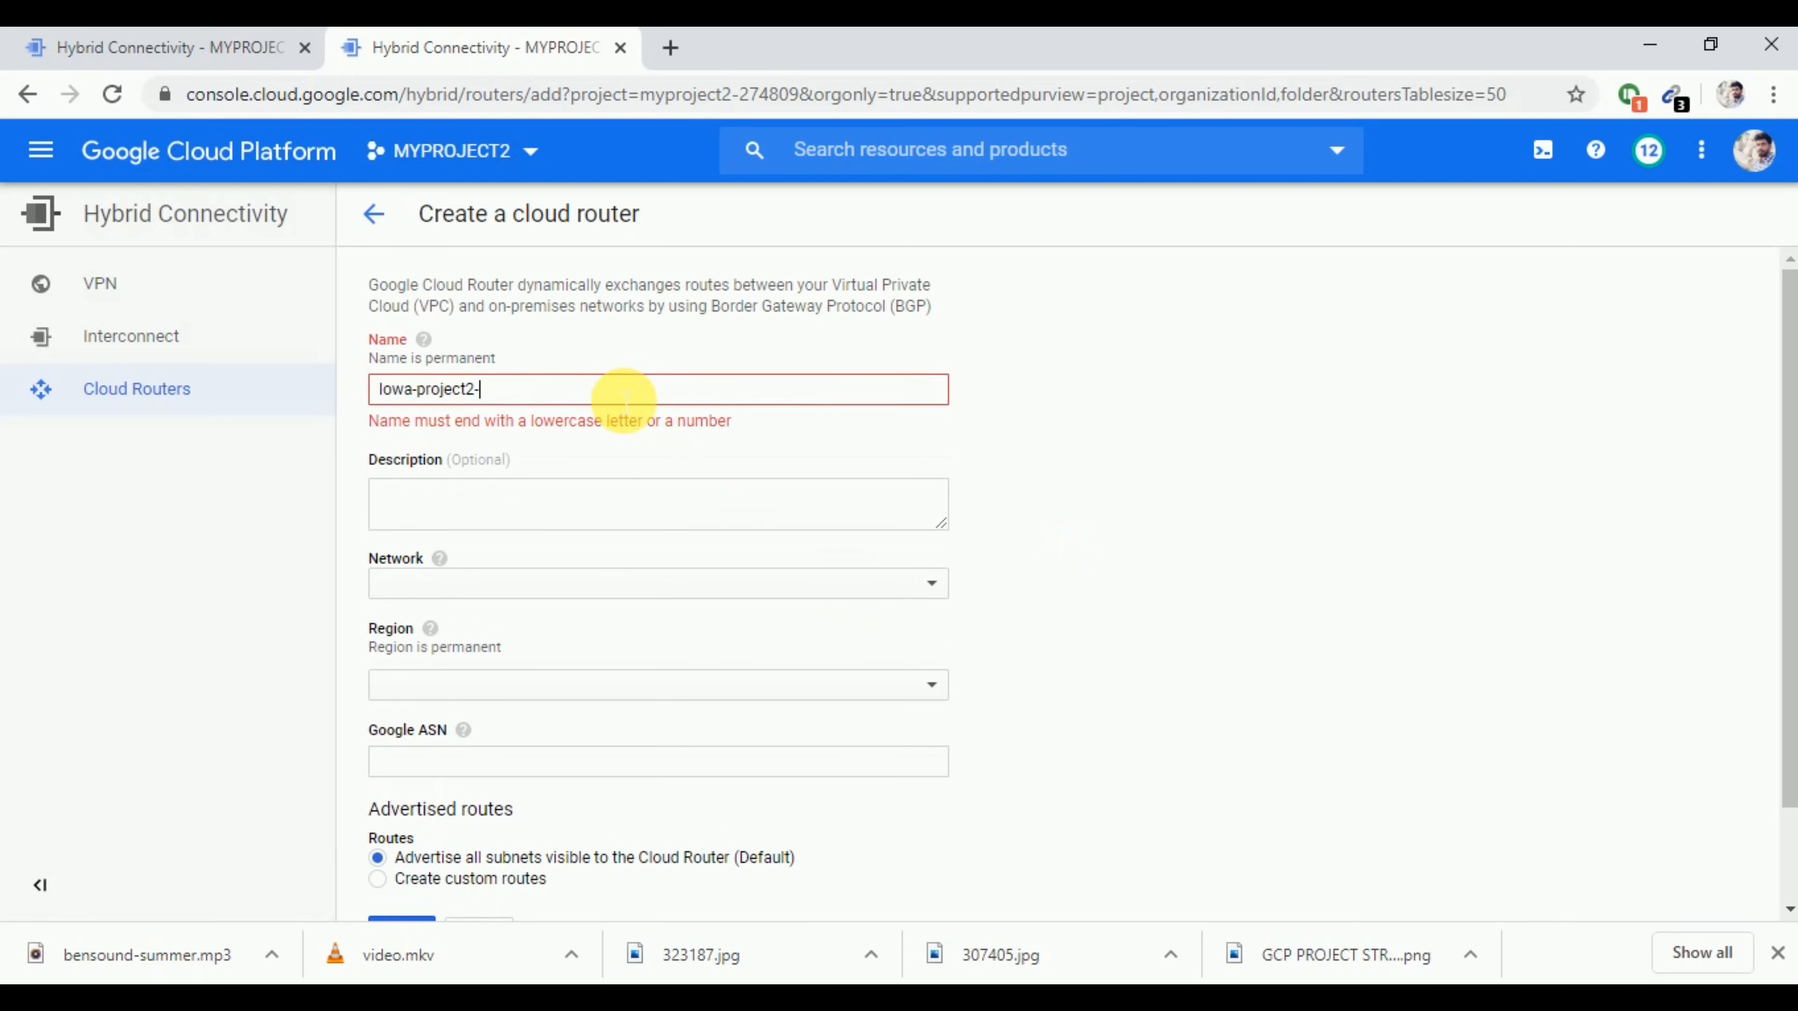
type("router")
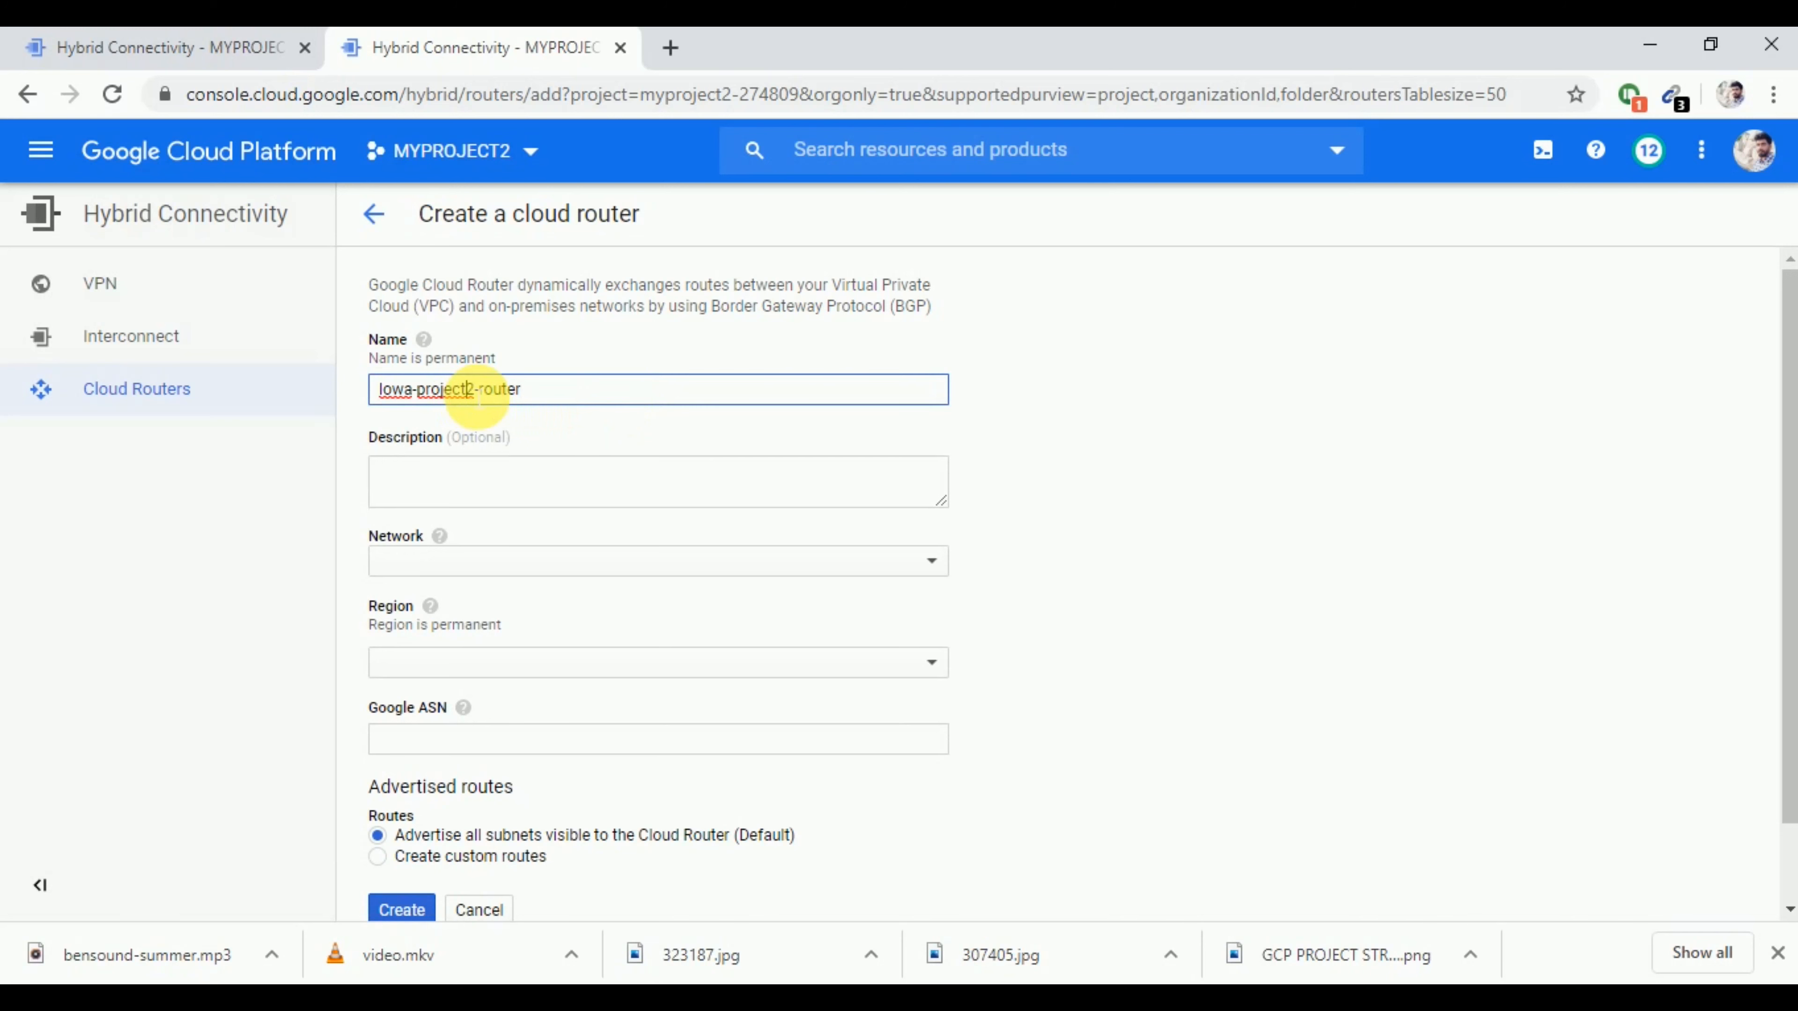
left_click(475, 391)
type("-")
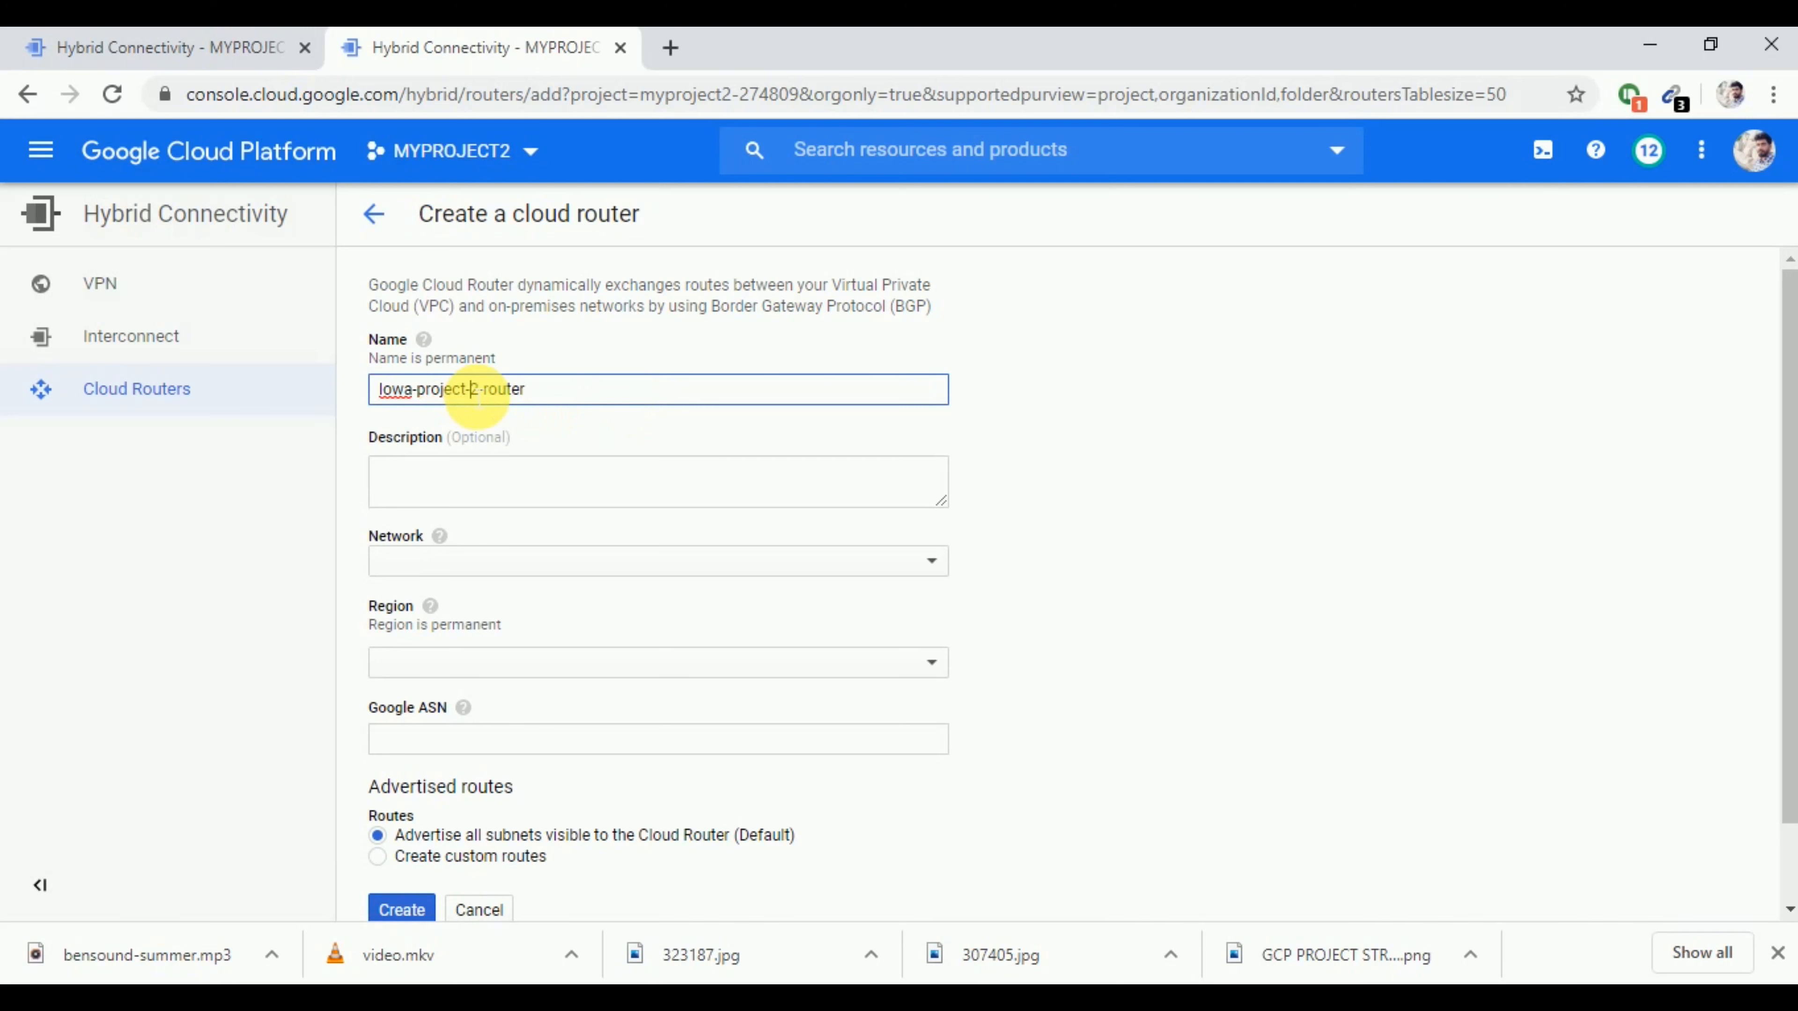
left_click(468, 563)
left_click(469, 691)
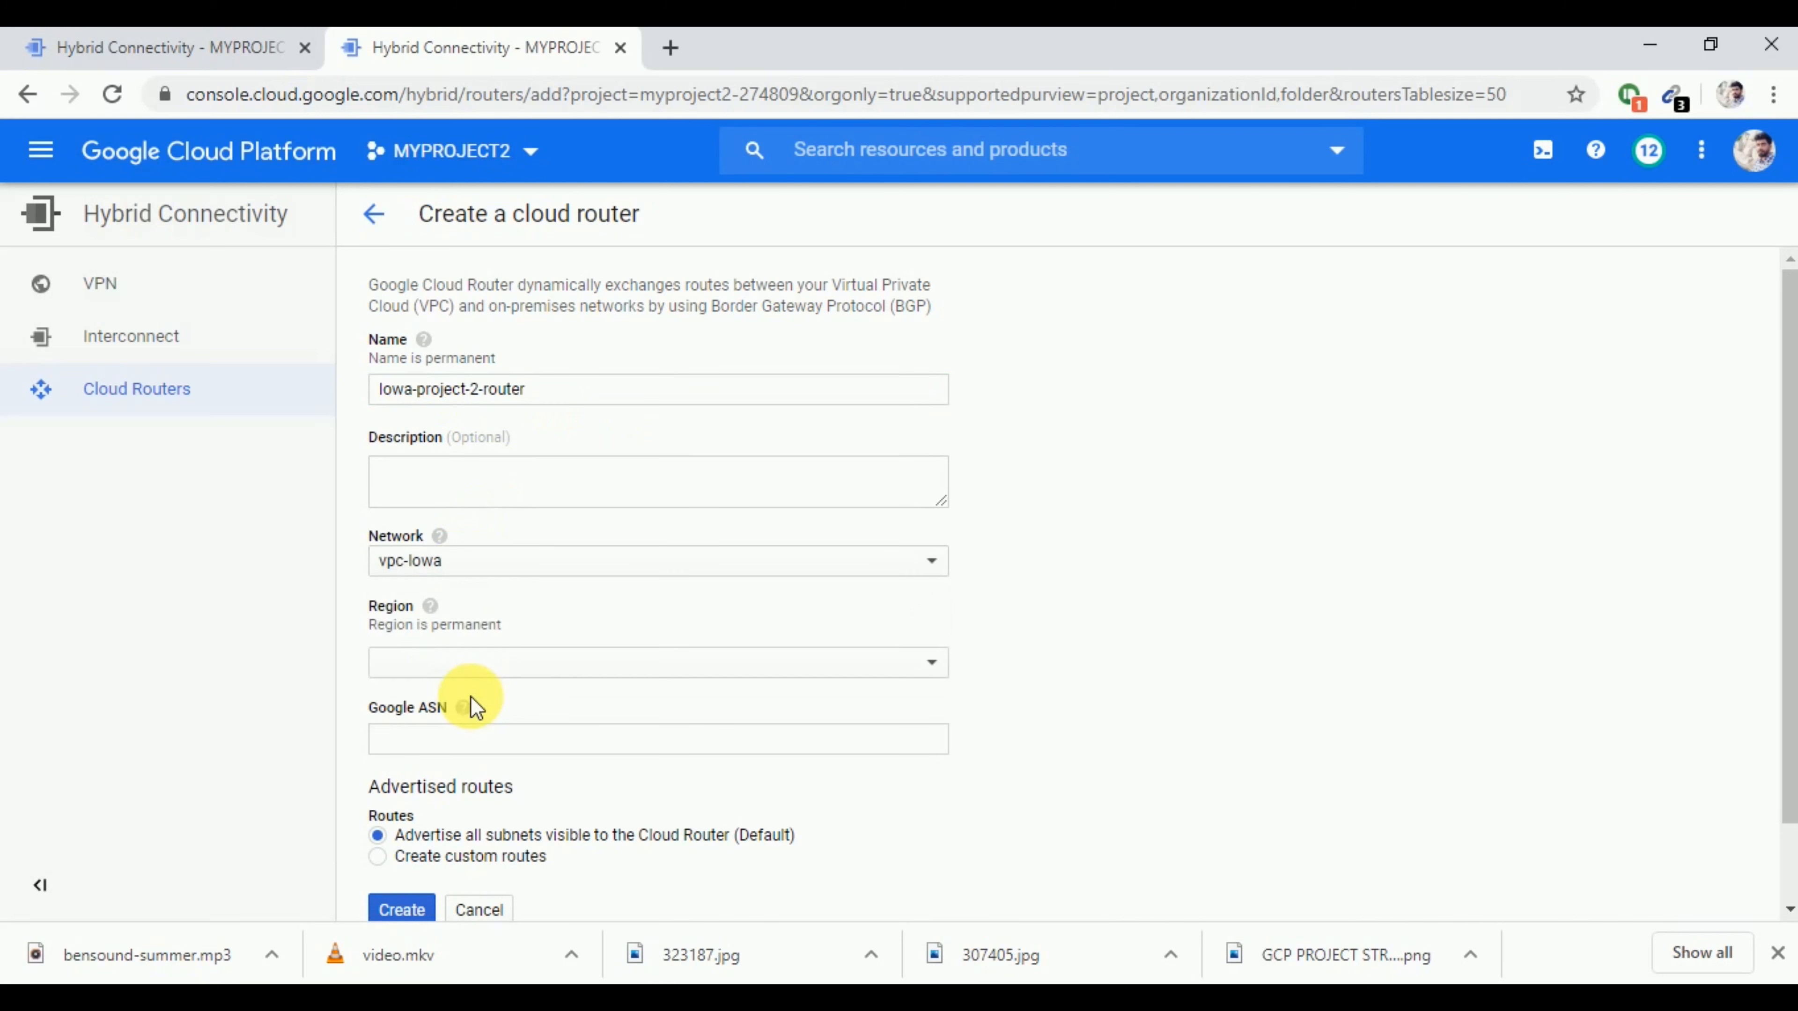
left_click(499, 666)
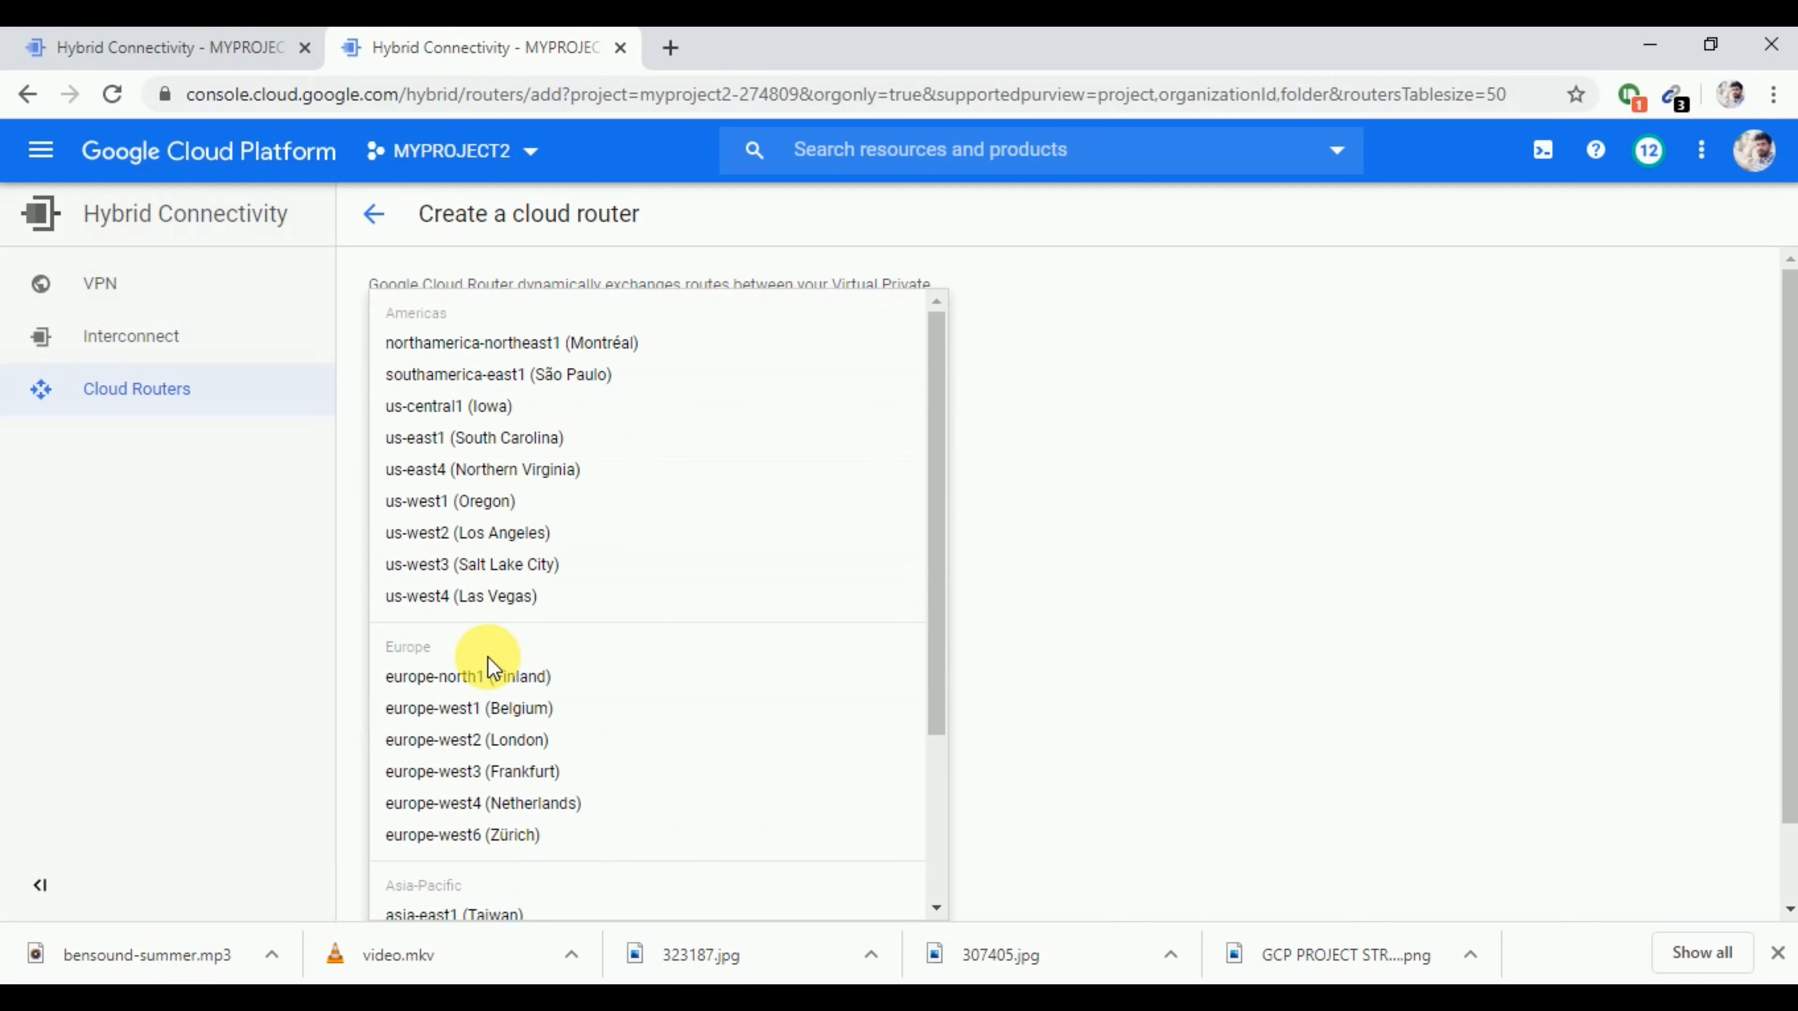
left_click(520, 406)
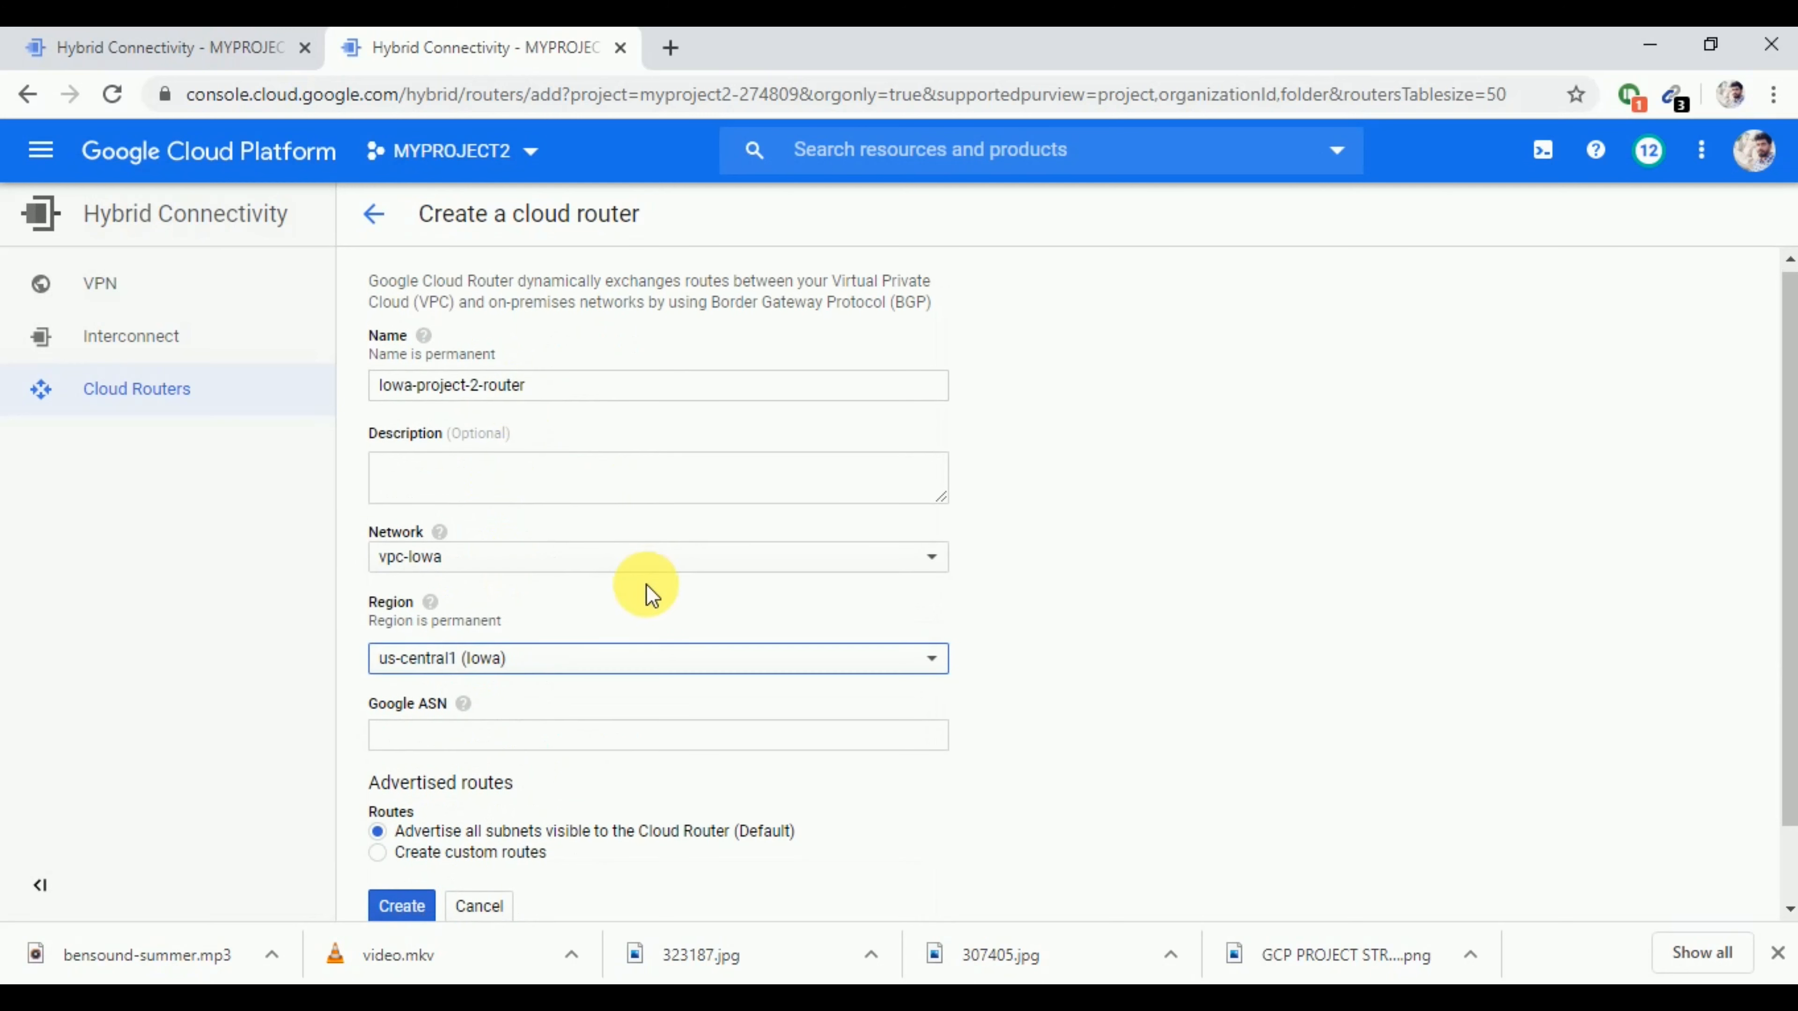
scroll(644, 587, "down", 1)
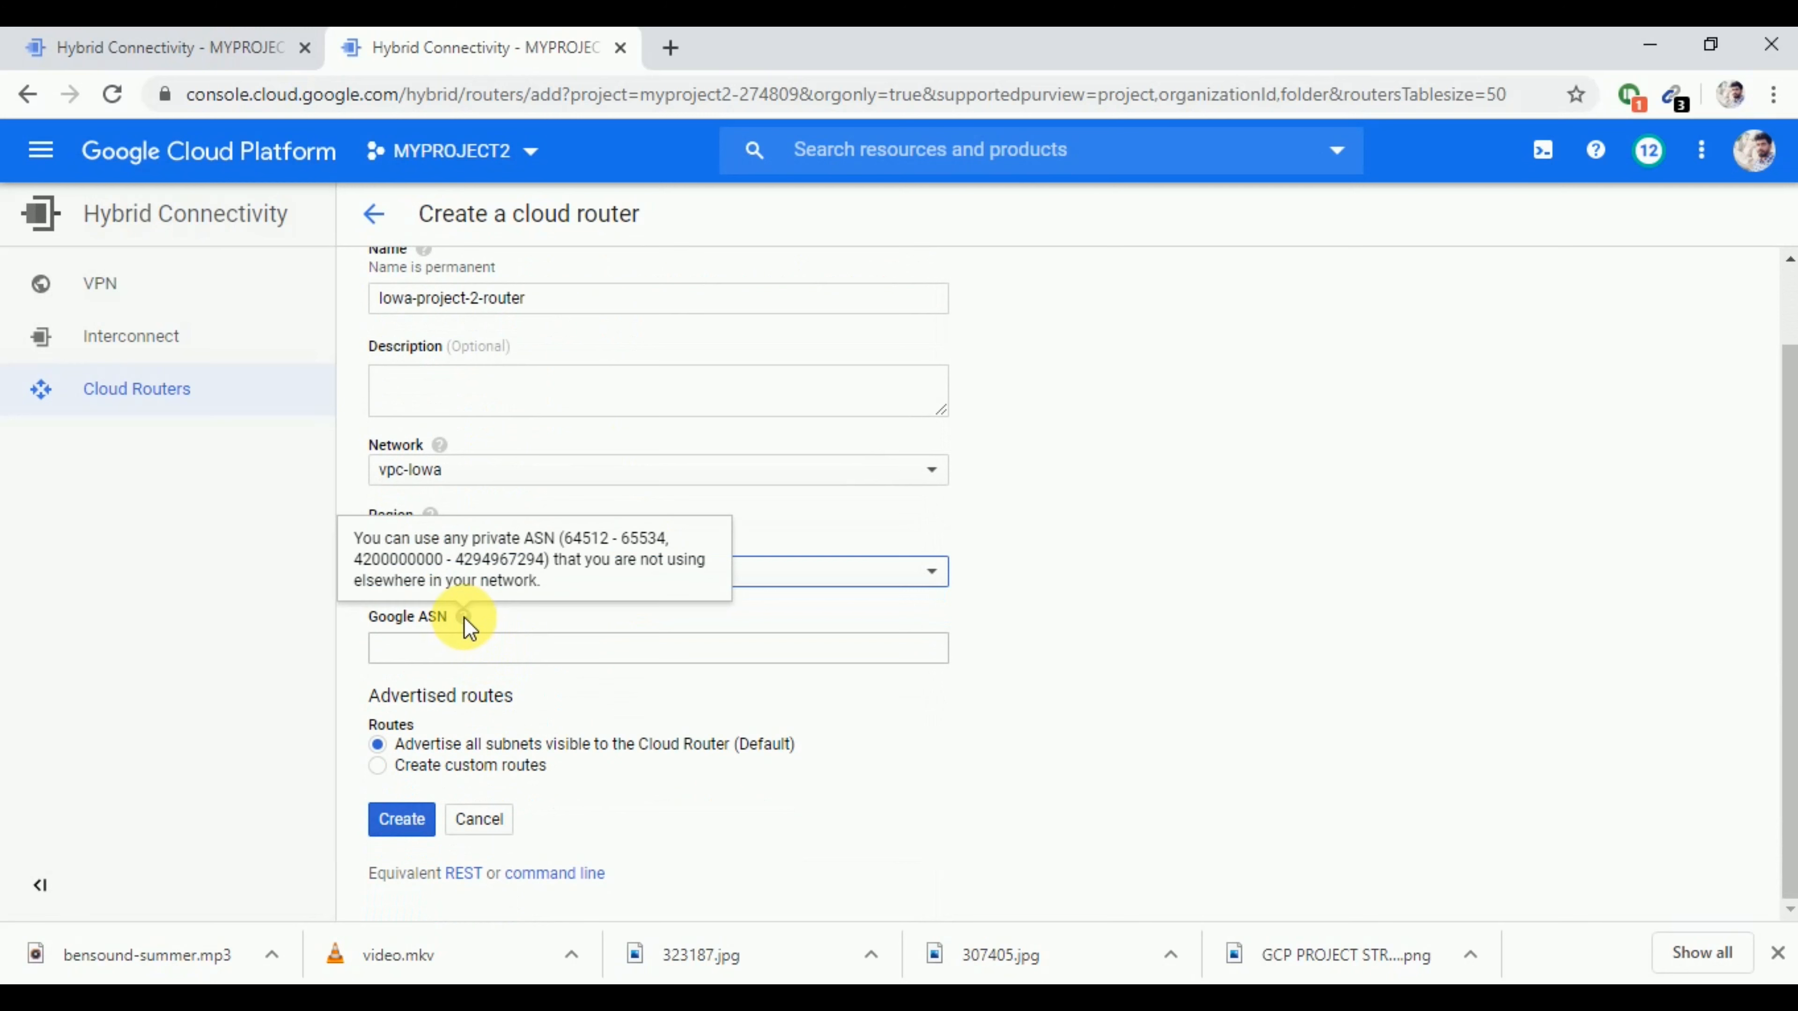
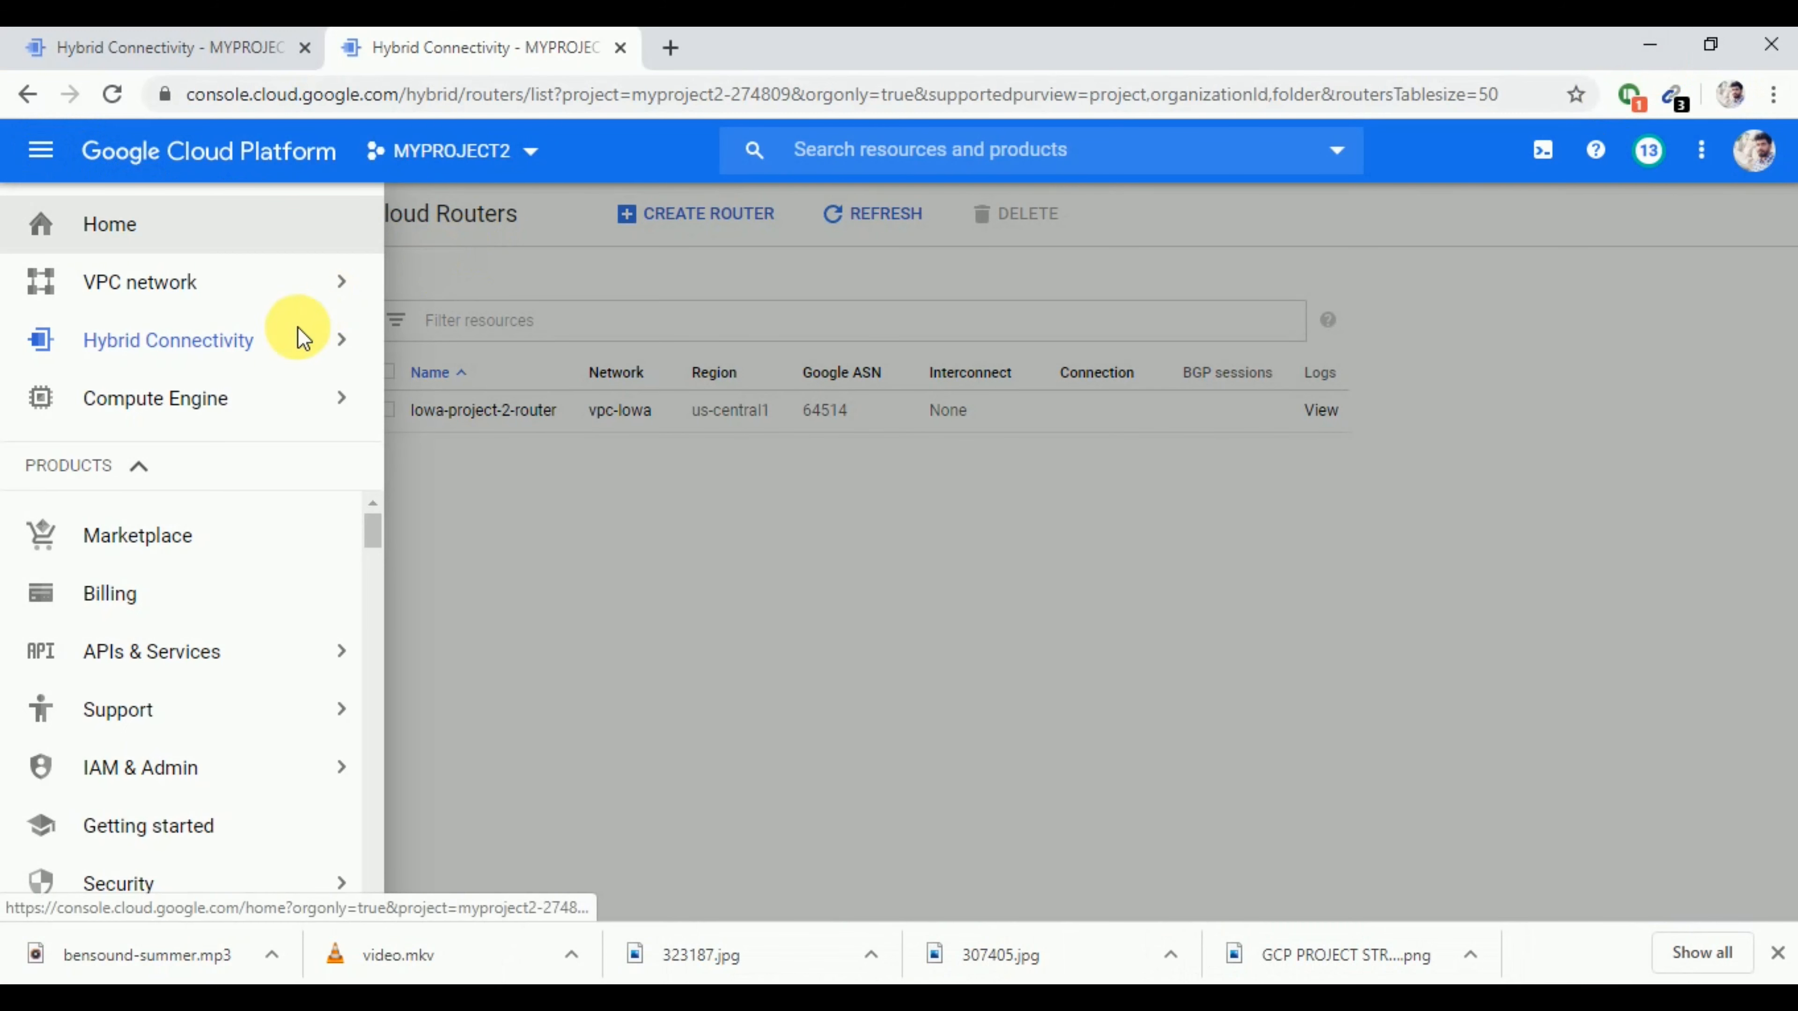
Step: Go to the Hybrid Connectivity VPN page for MYPROJECT2
mouse_move(289, 349)
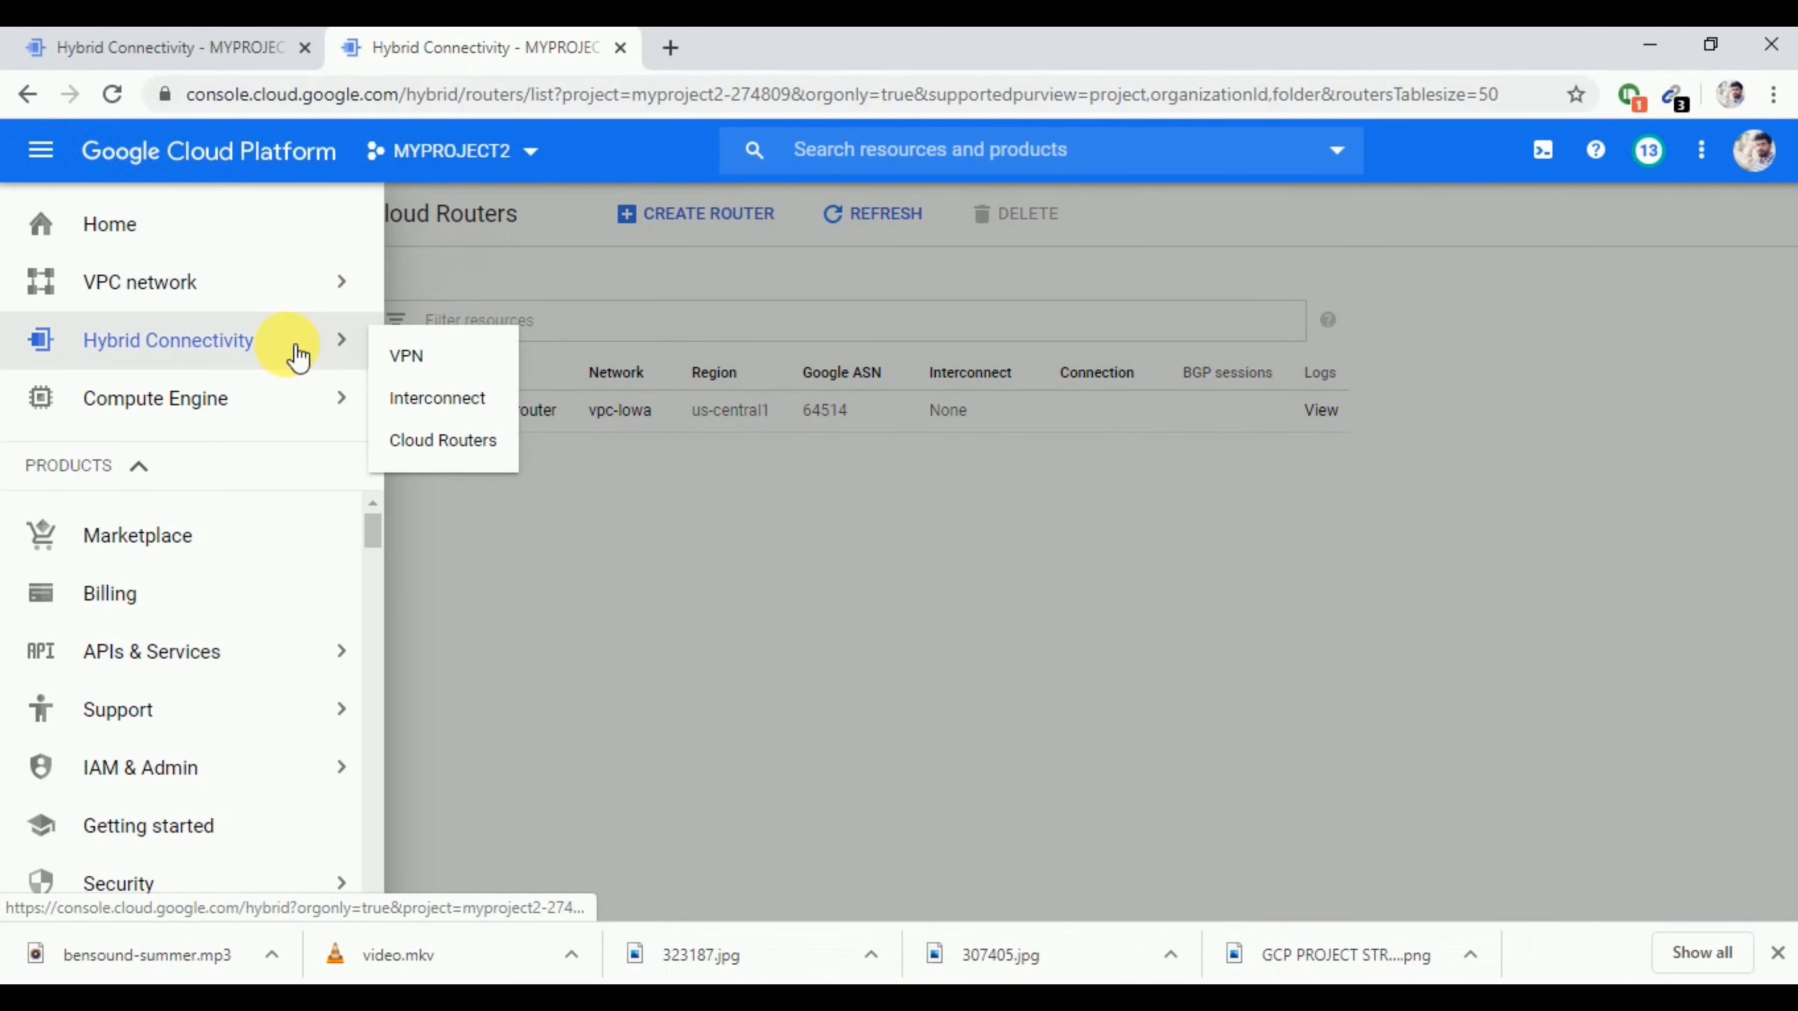
left_click(422, 362)
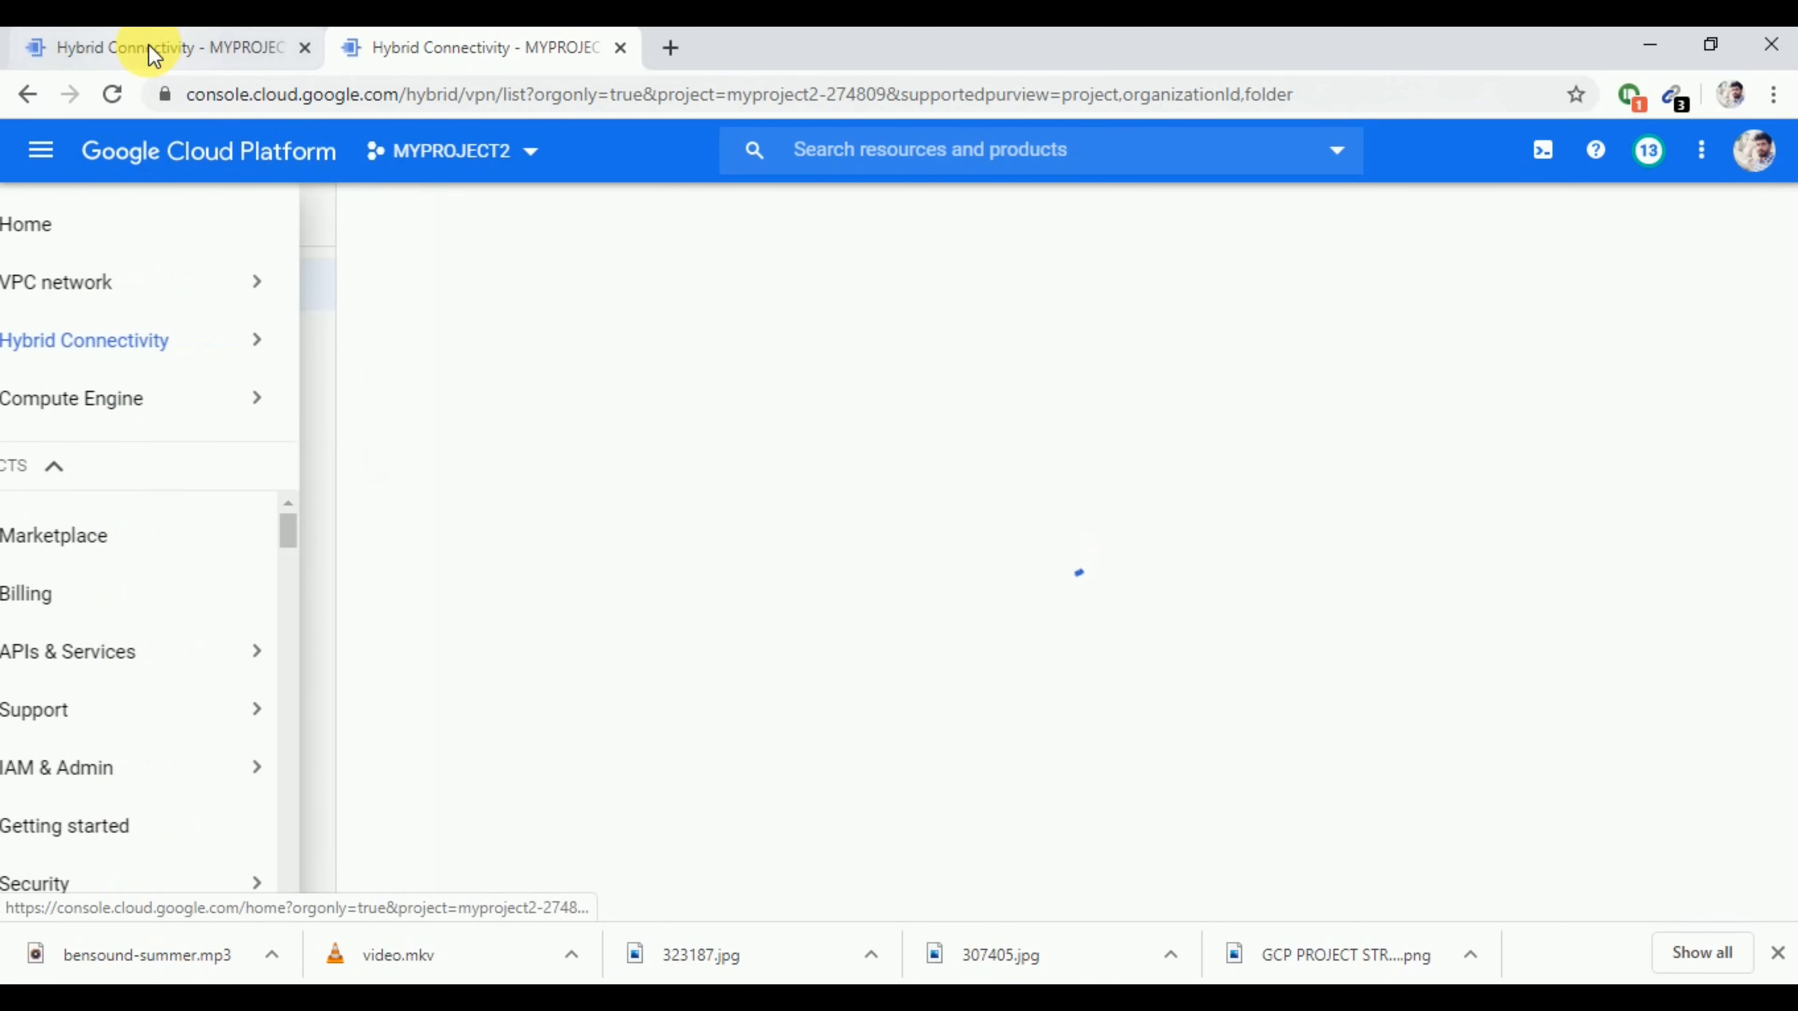
Step: In the MYPROJECT1 tab, go to the VPN page and start a new VPN connection
left_click(147, 45)
left_click(120, 283)
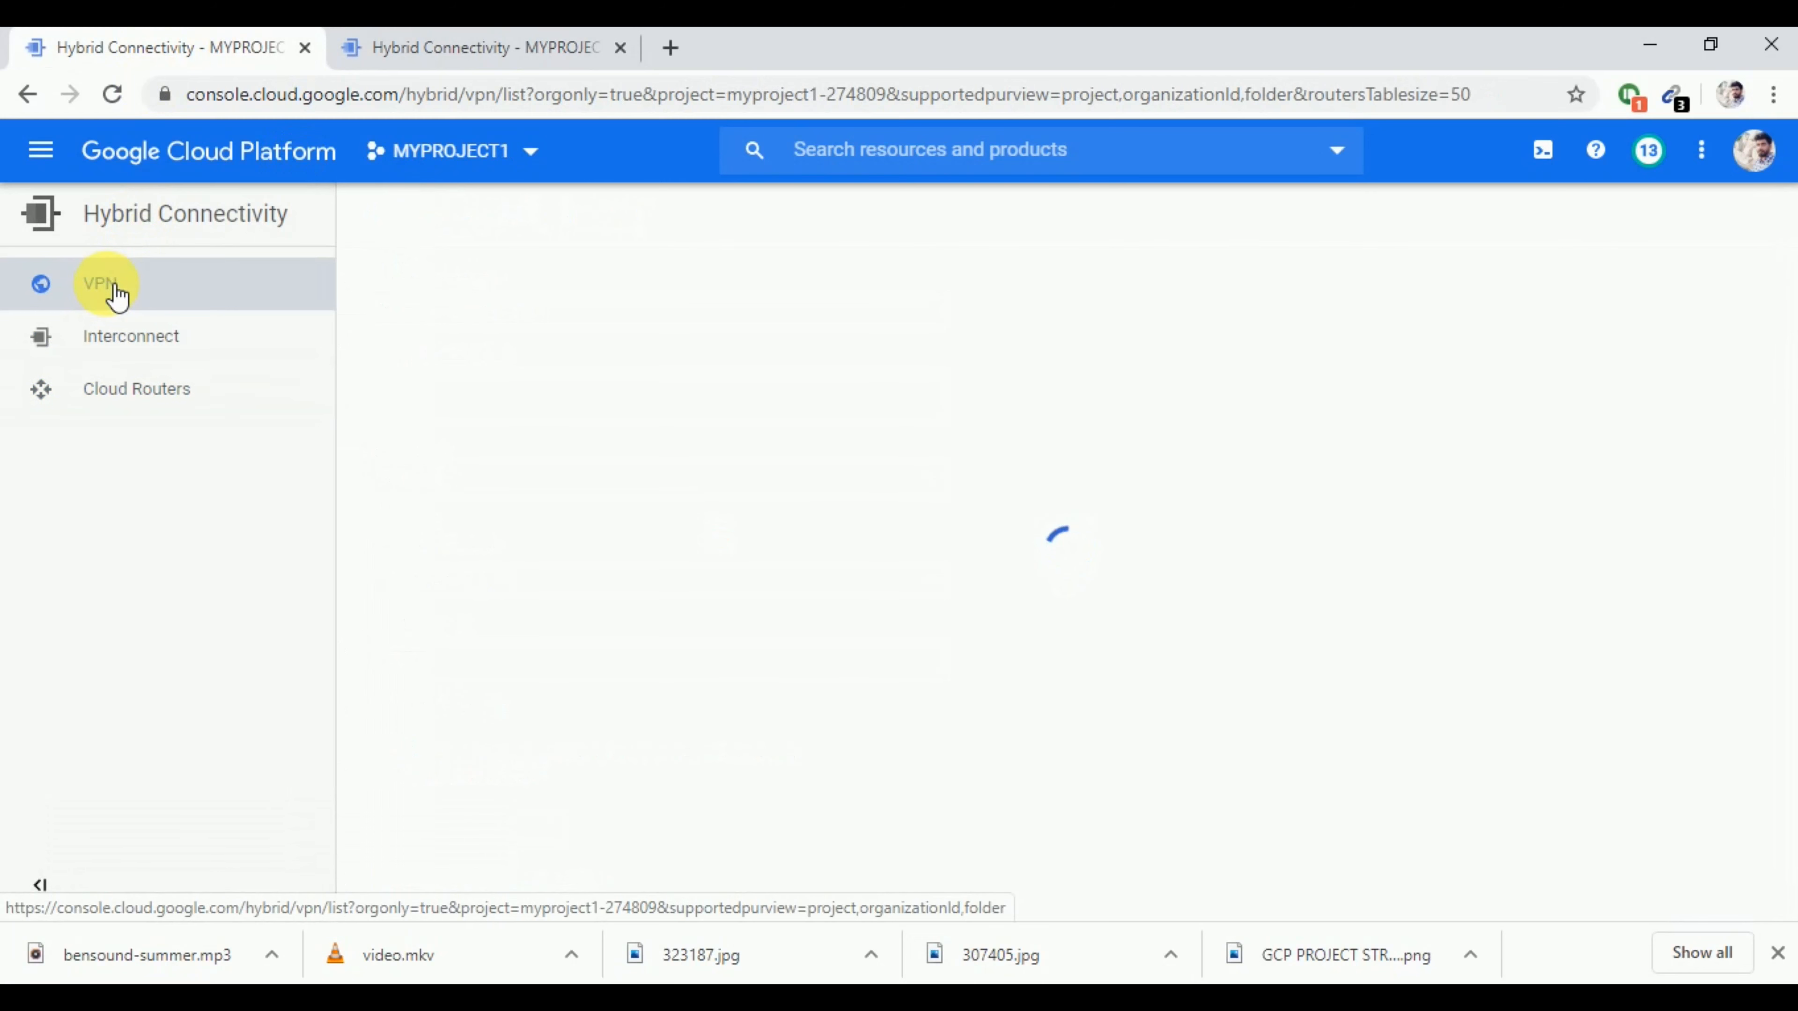
left_click(901, 594)
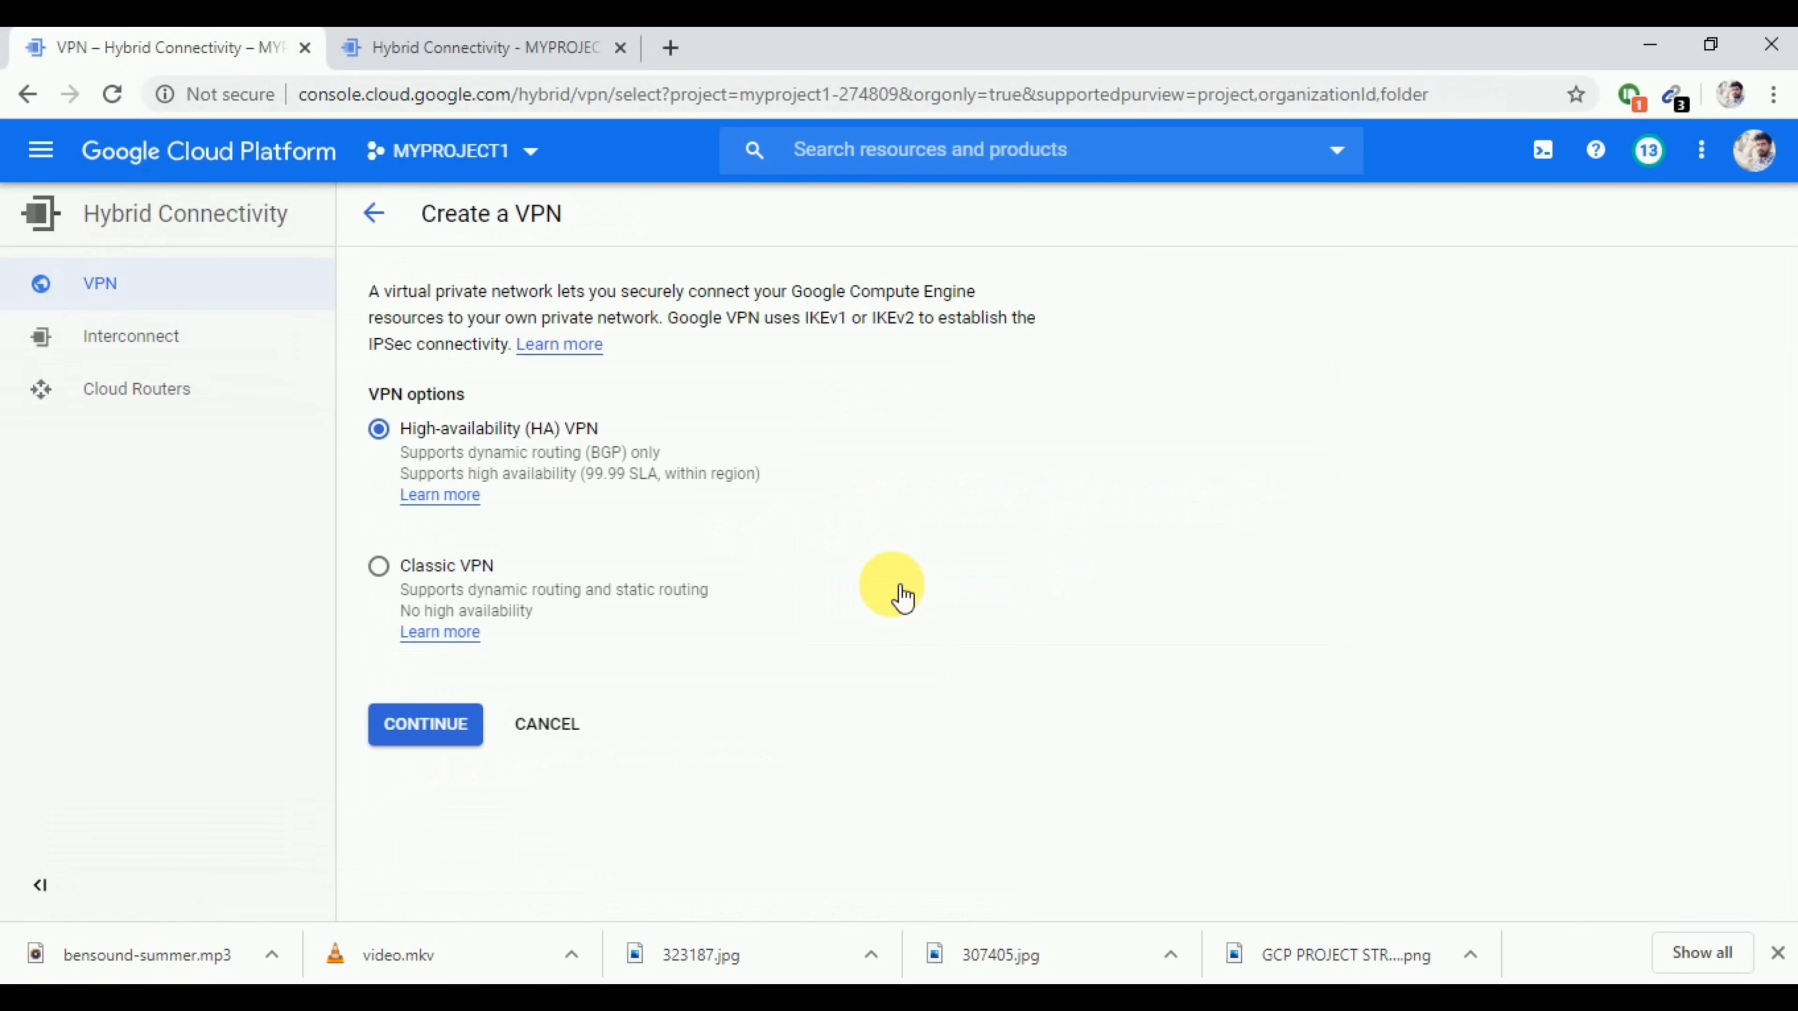
scroll(900, 593, "down", 2)
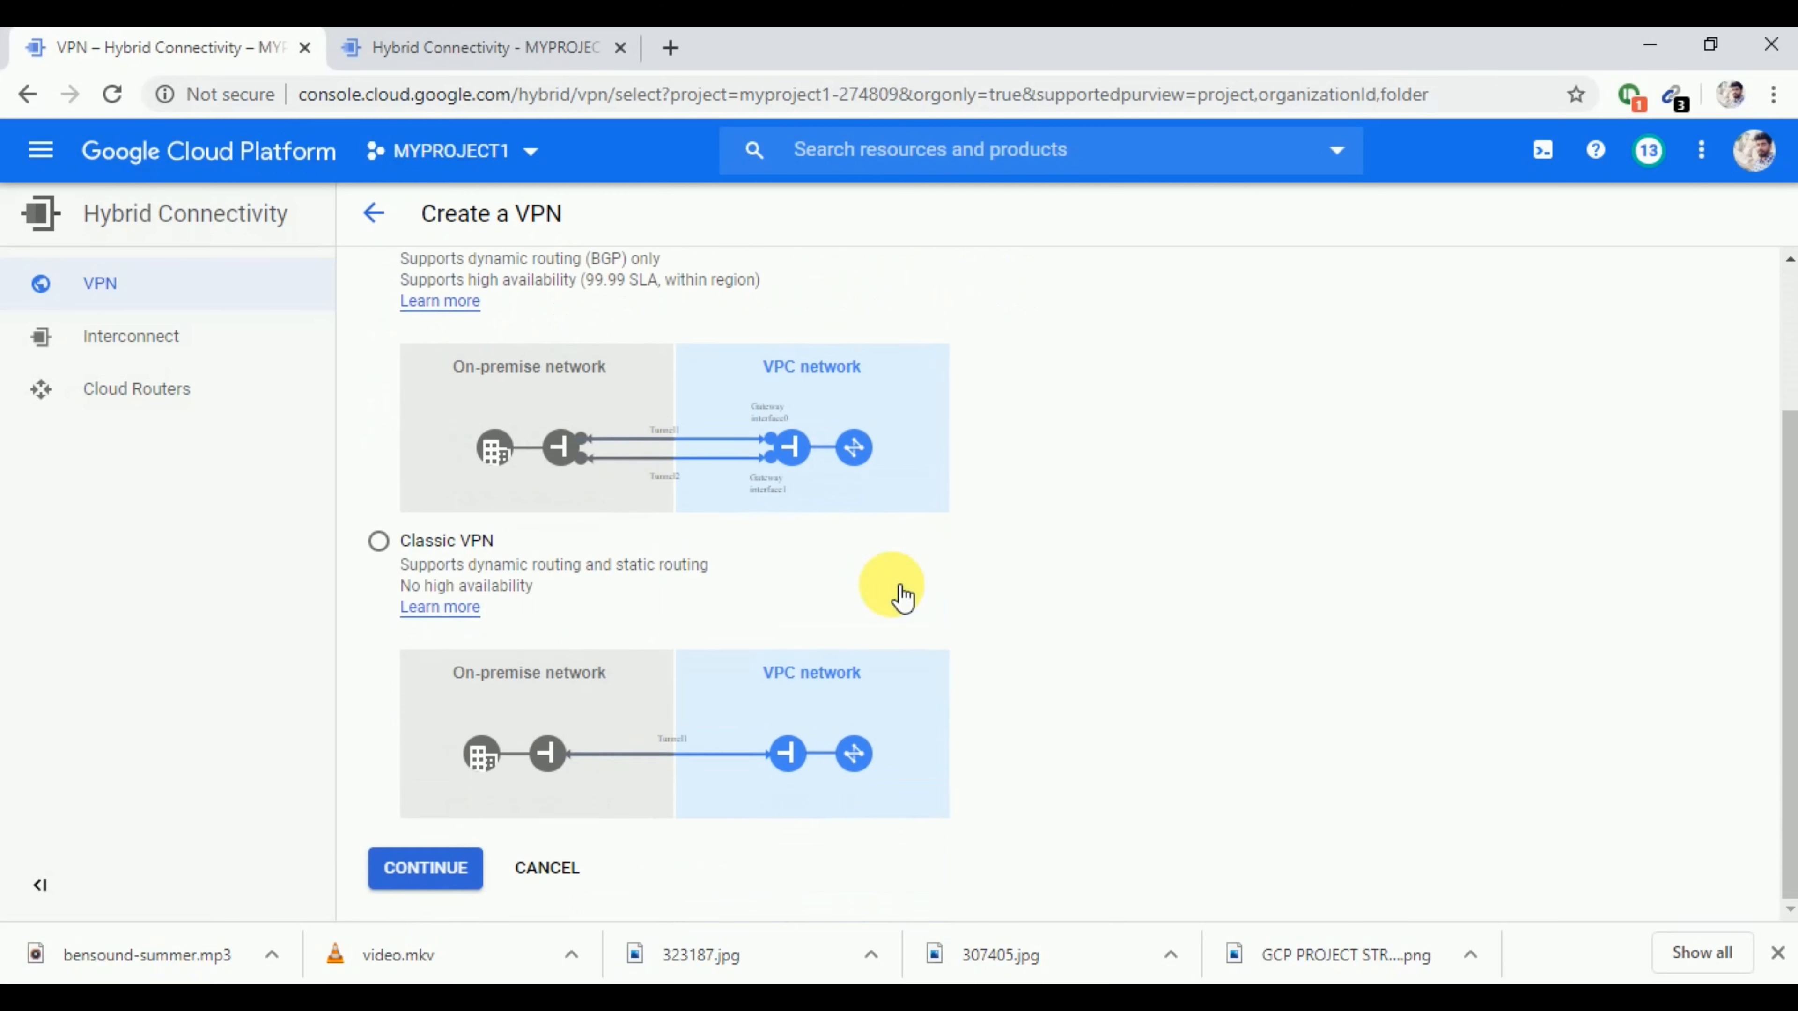
scroll(900, 594, "up", 1)
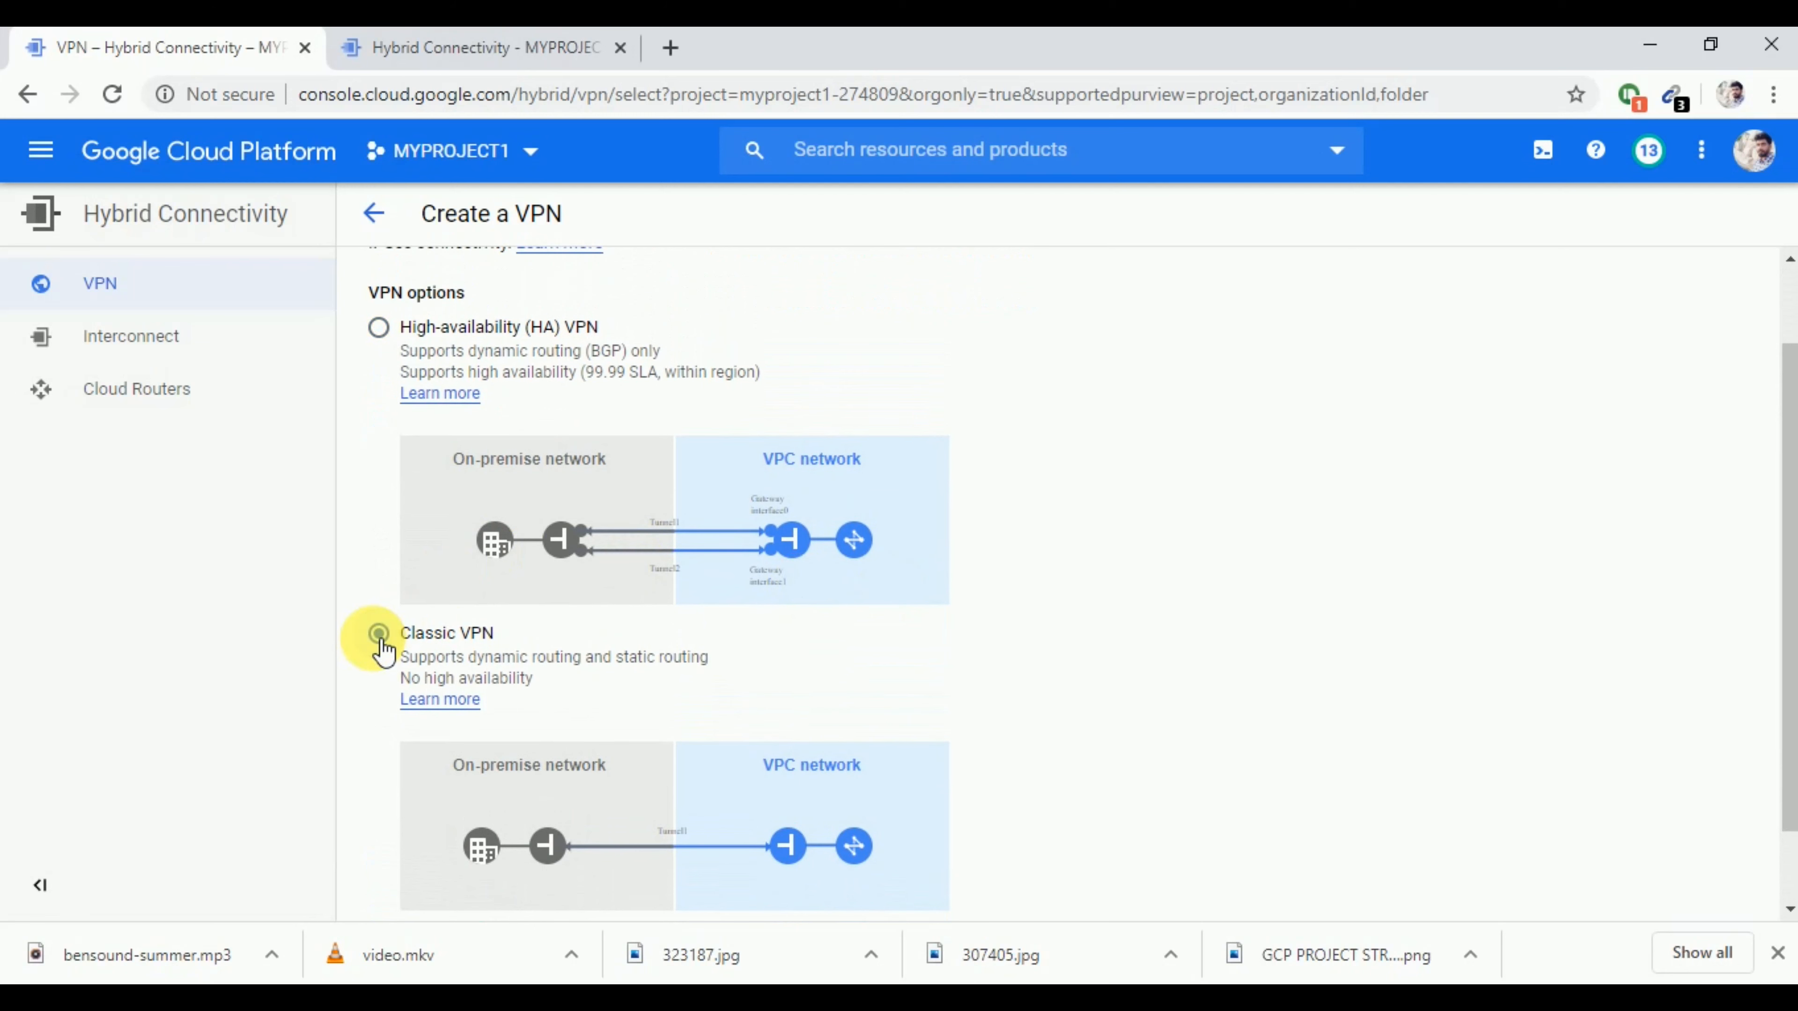
Step: Choose Classic VPN and continue to the connection form
left_click(380, 640)
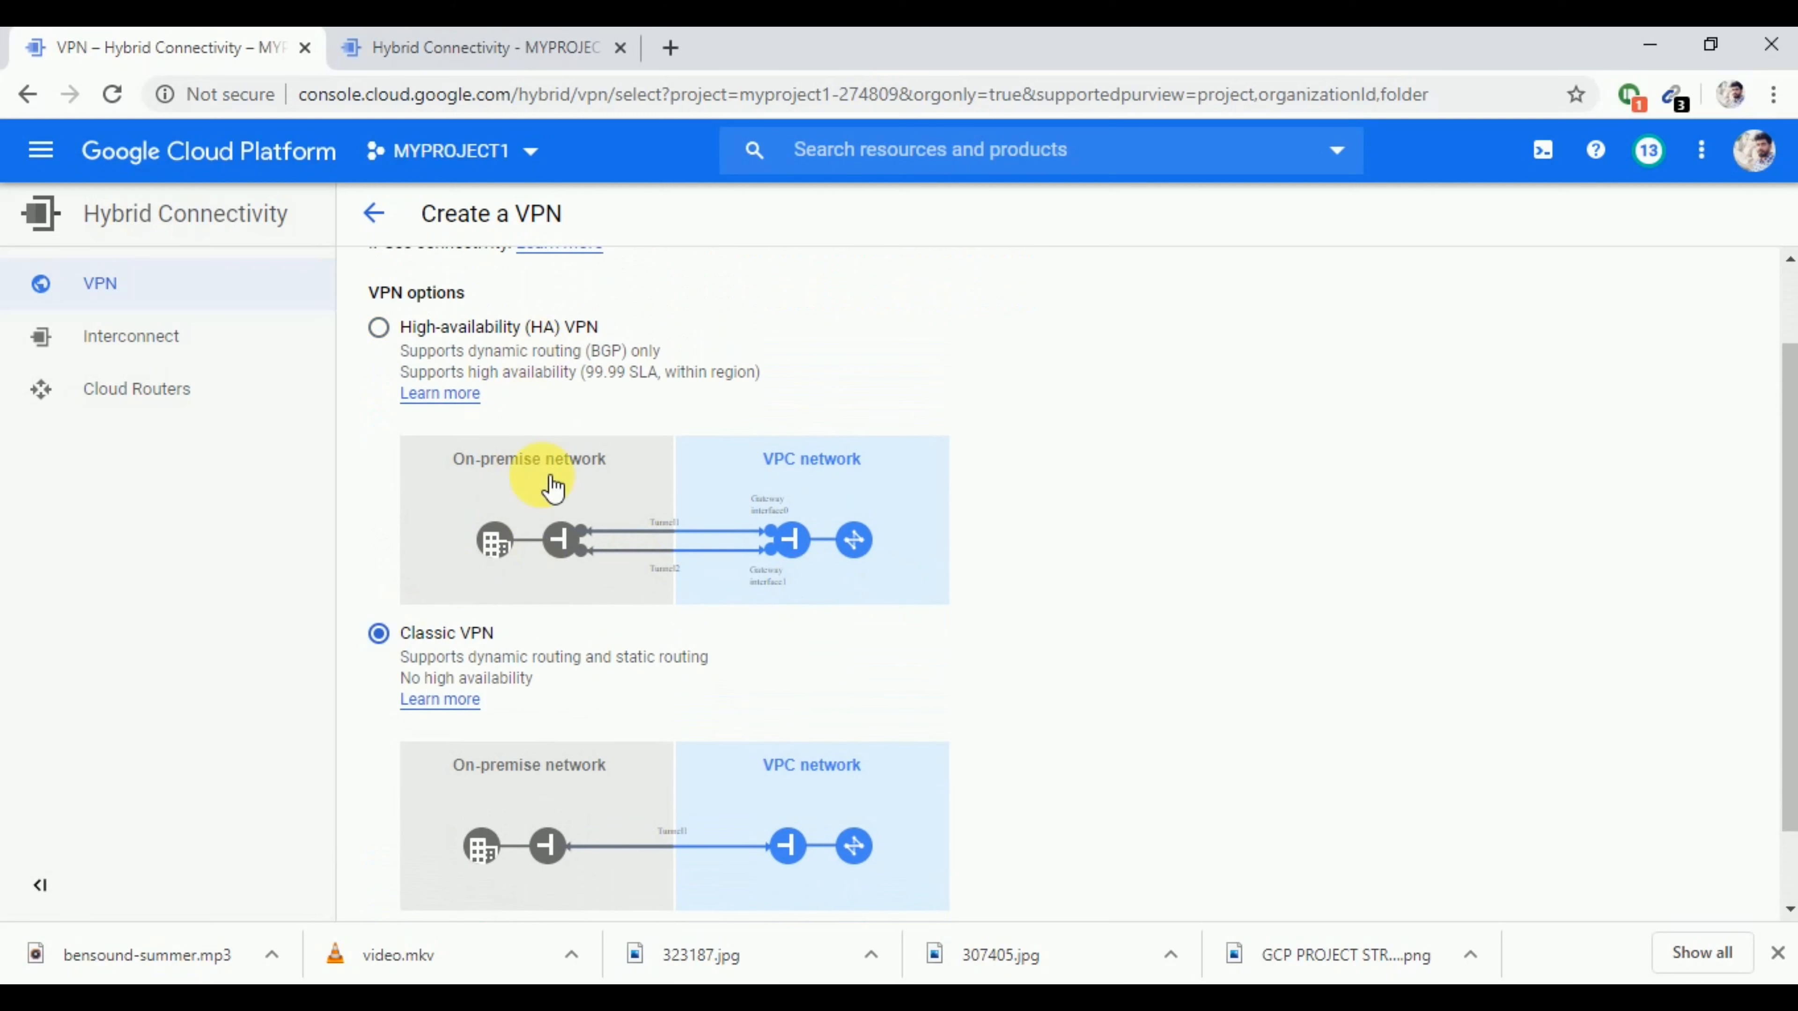
scroll(582, 421, "down", 1)
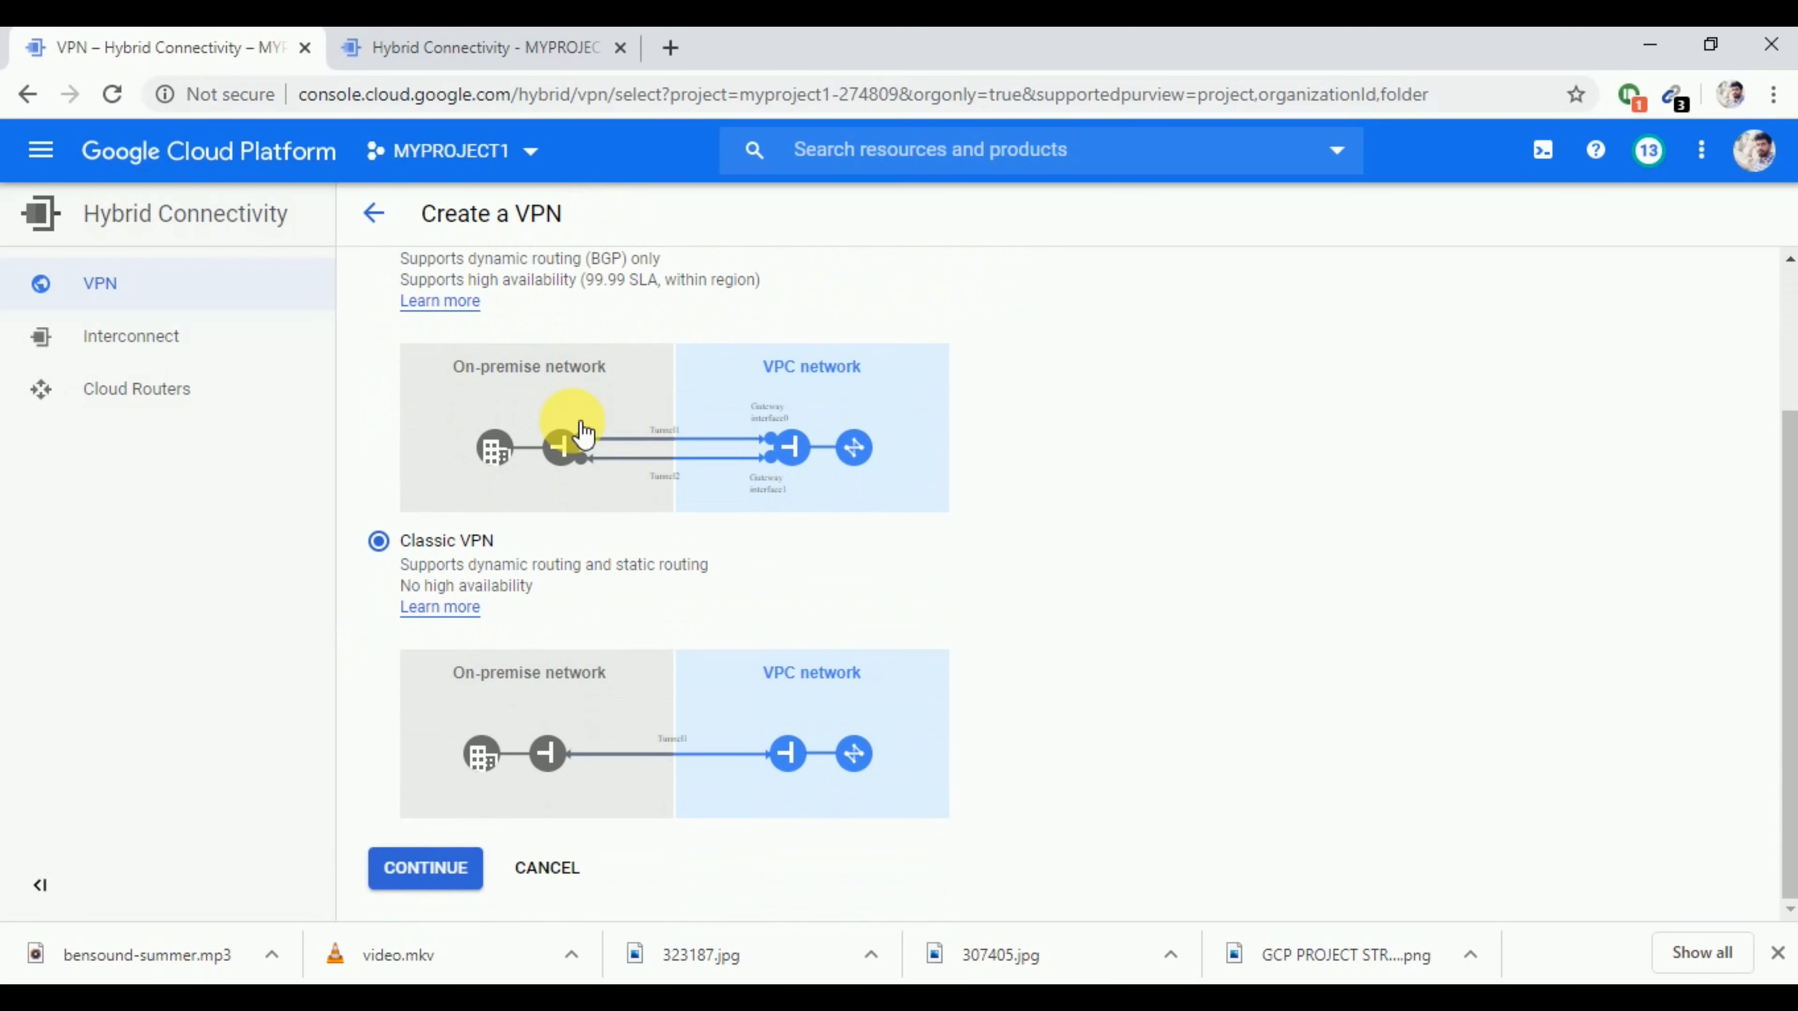
scroll(574, 446, "up", 1)
scroll(579, 488, "up", 1)
scroll(526, 655, "down", 2)
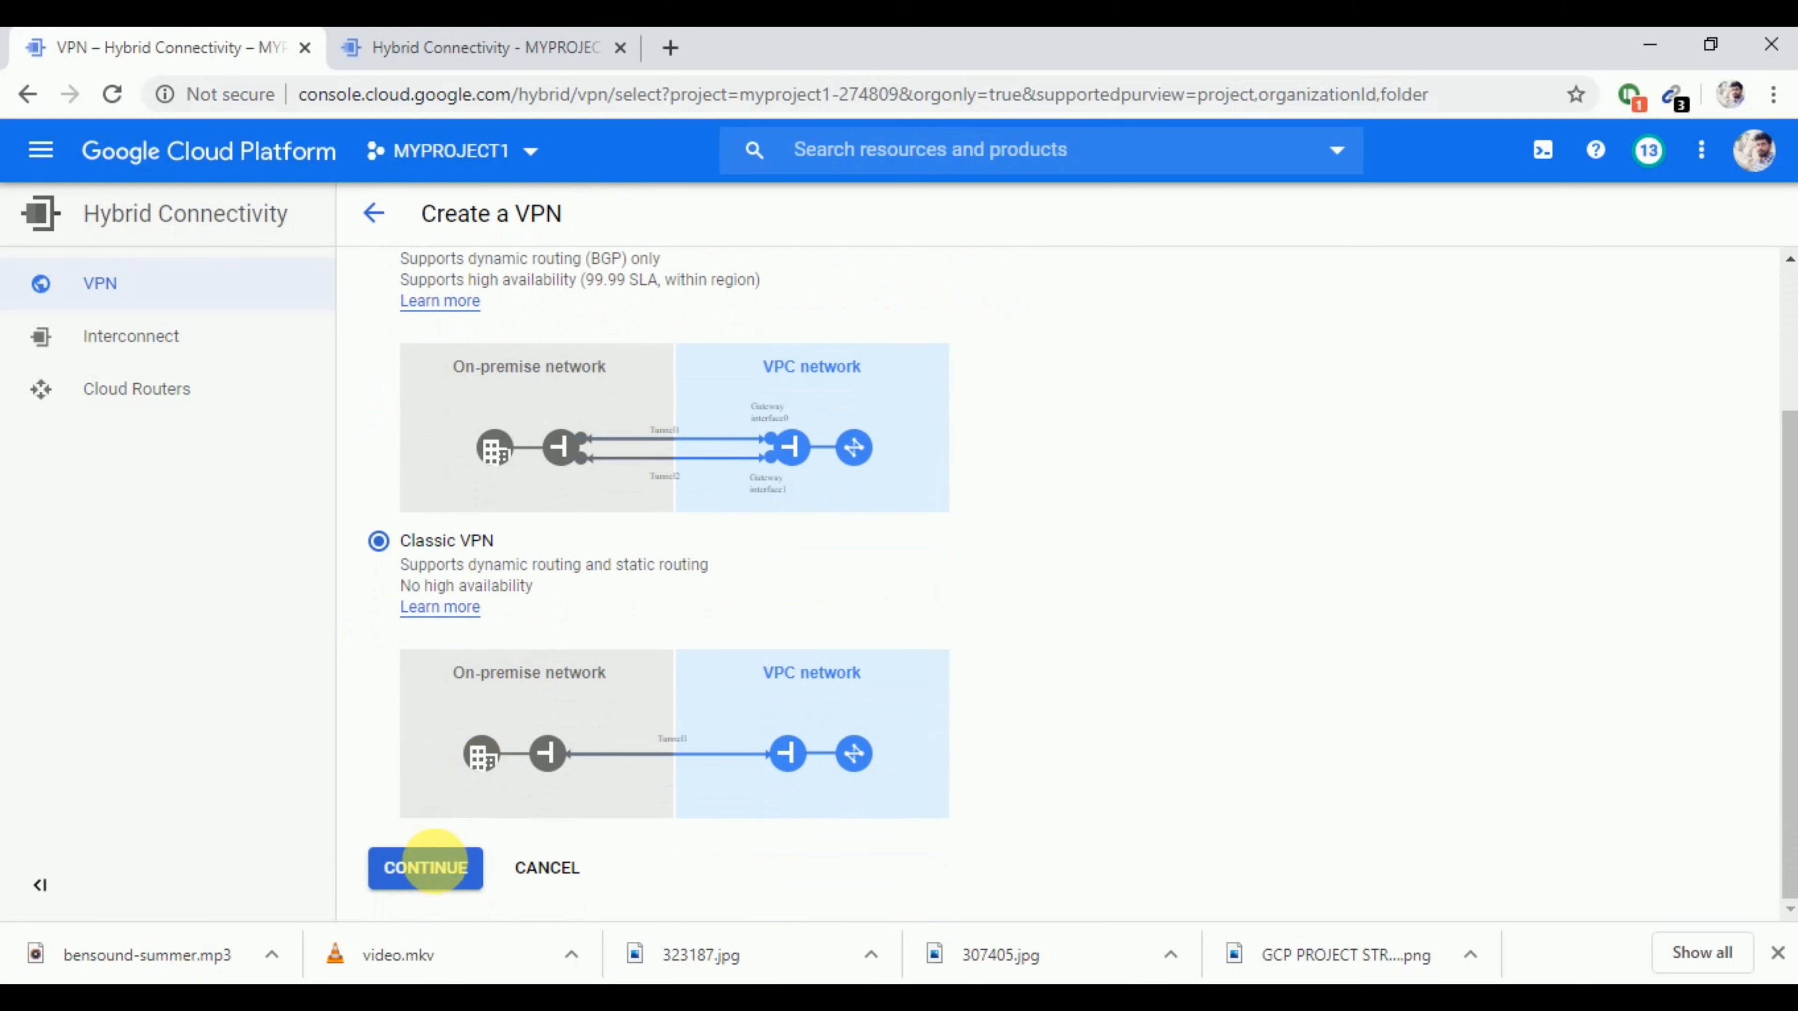
left_click(433, 868)
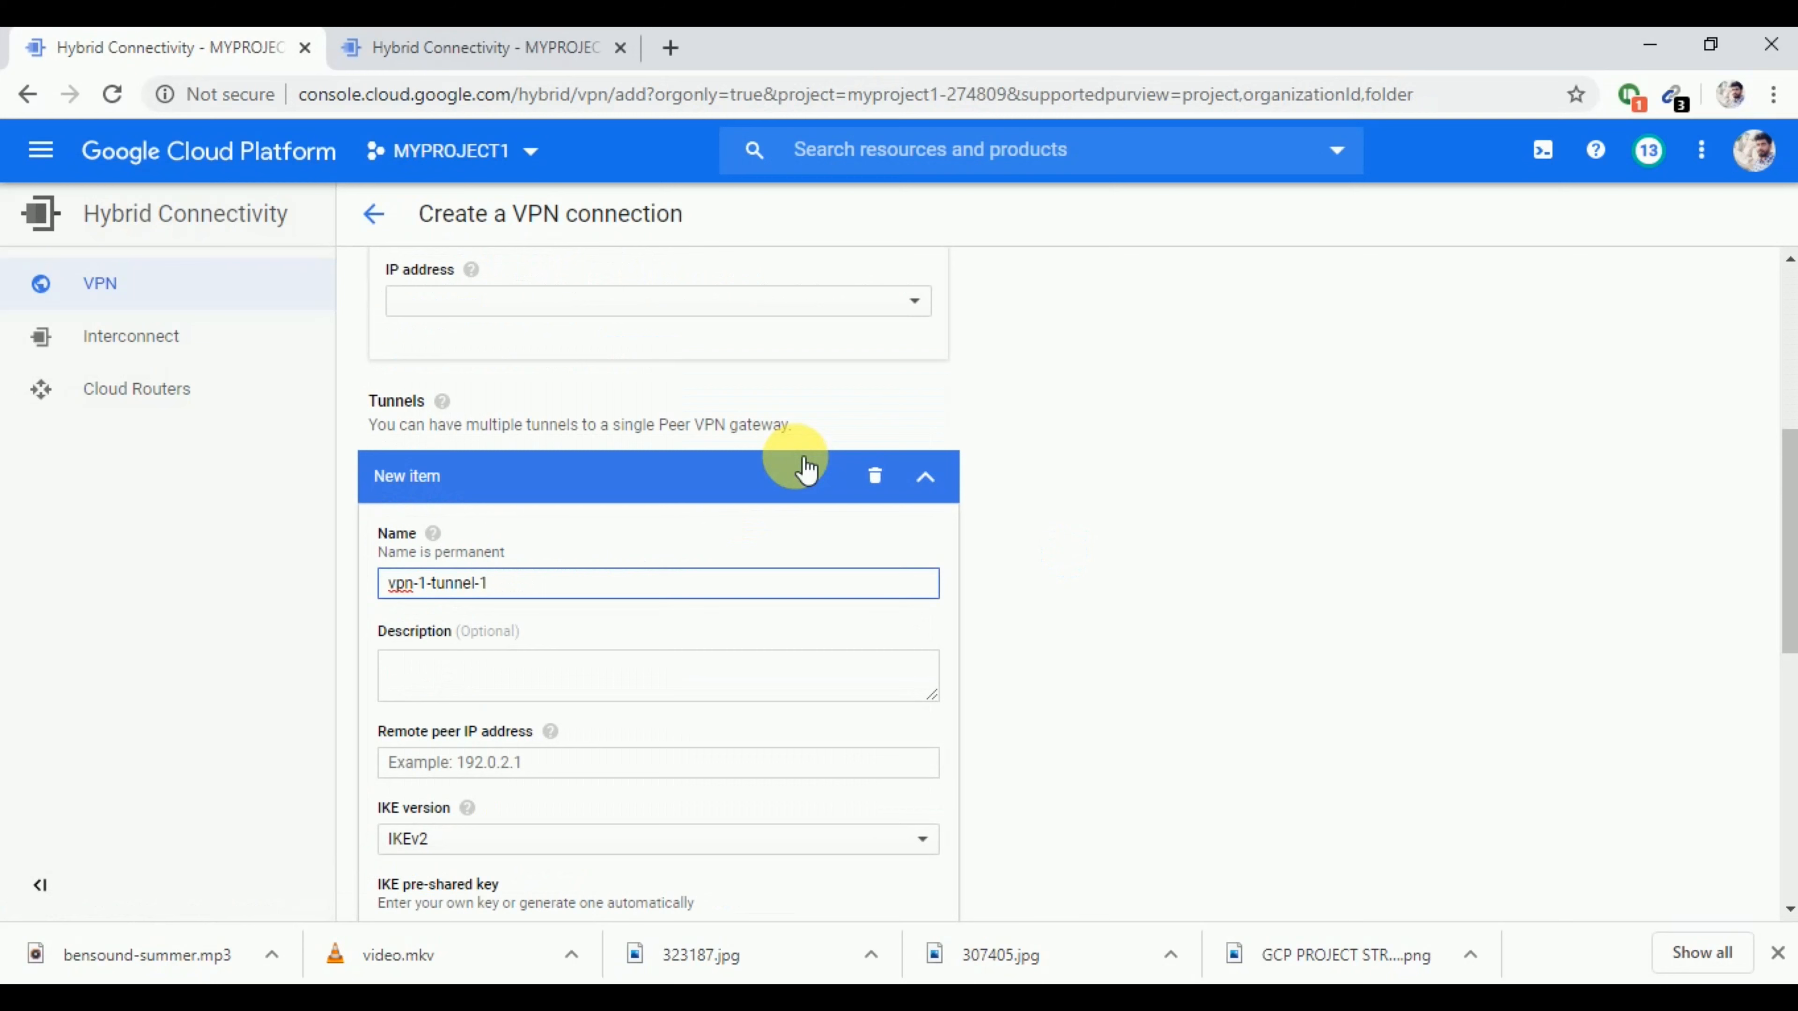
Step: Name the VPN gateway vpn-gateway-project-1 and set its network to vpc-taiwan
scroll(805, 470, "up", 5)
scroll(806, 470, "up", 1)
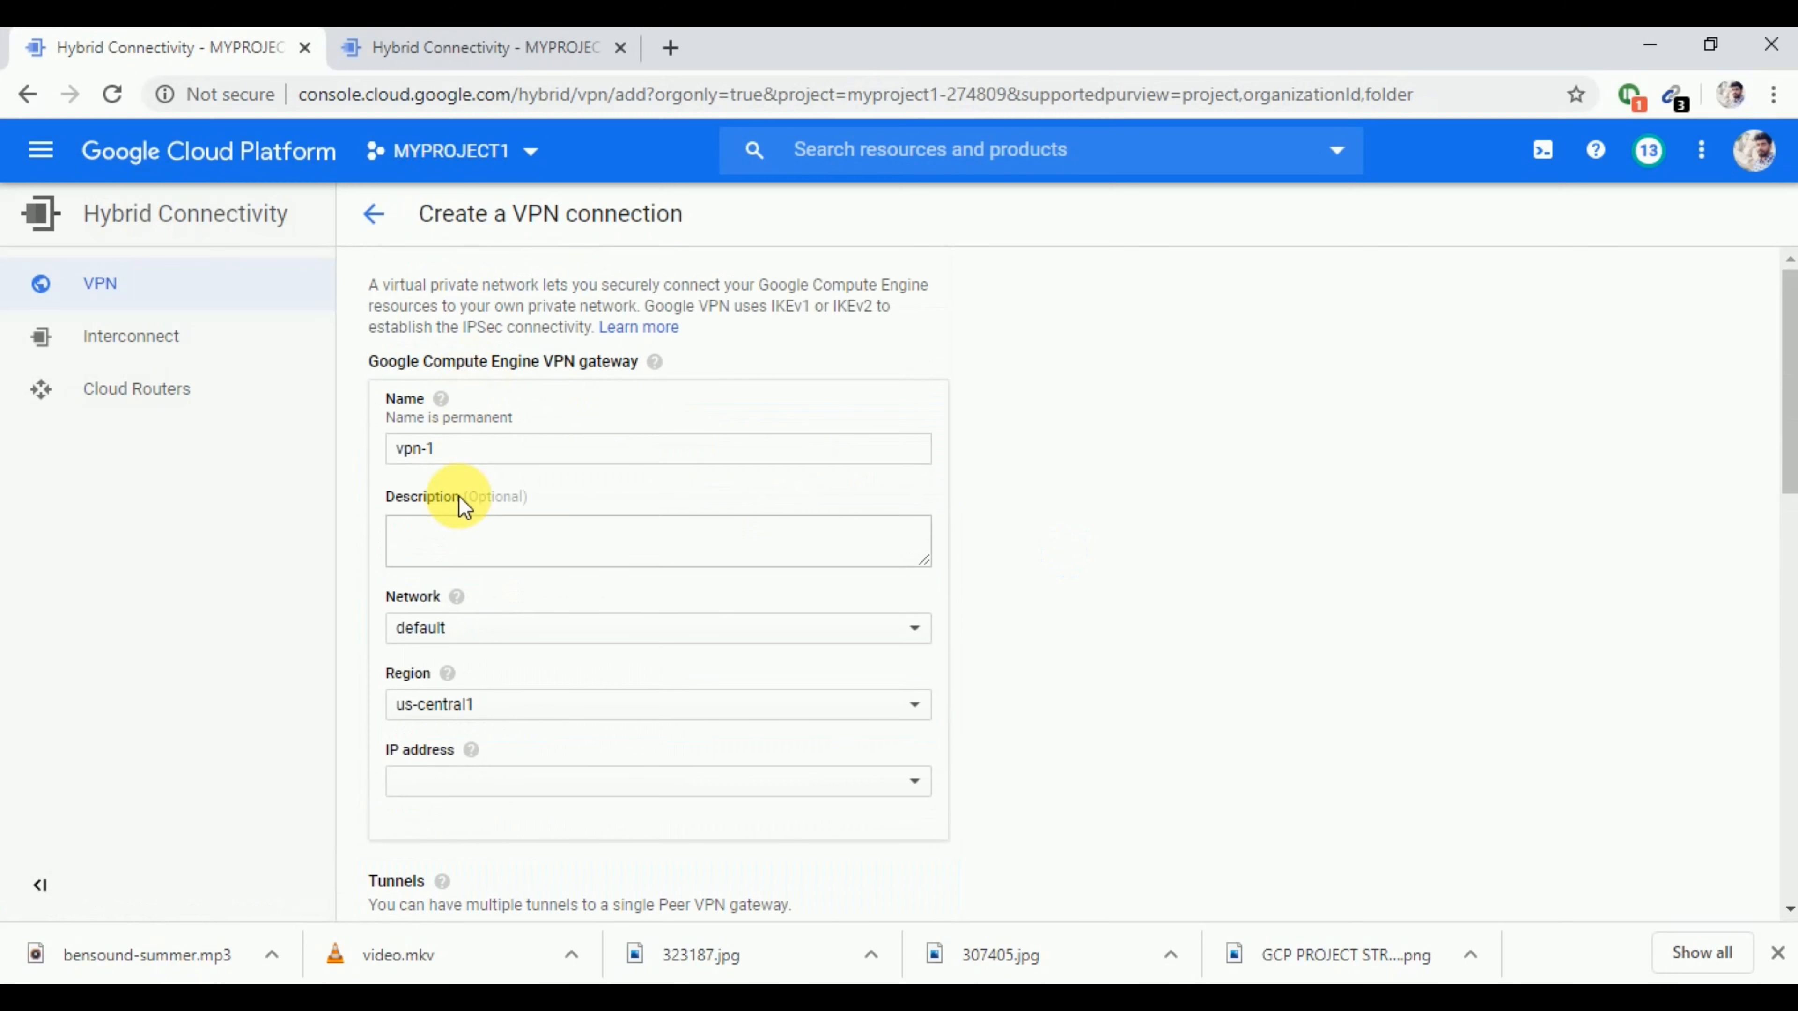
left_click_drag(462, 451, 385, 449)
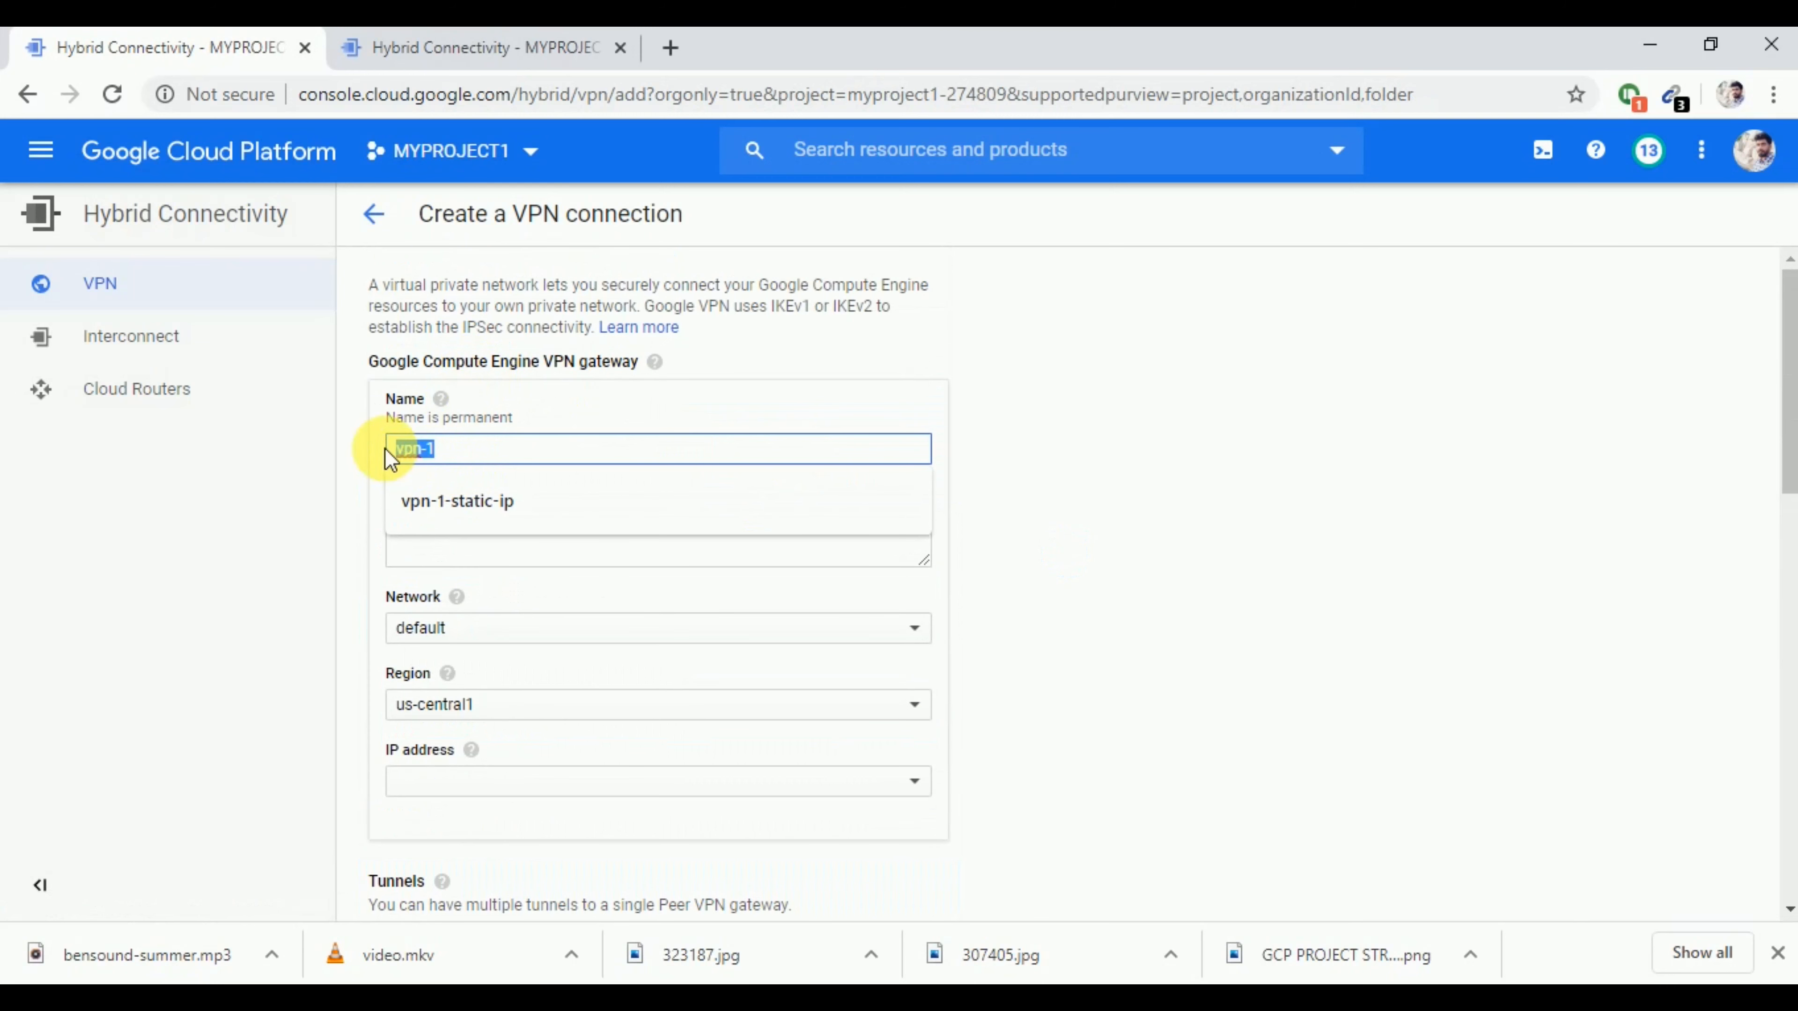
type("vp")
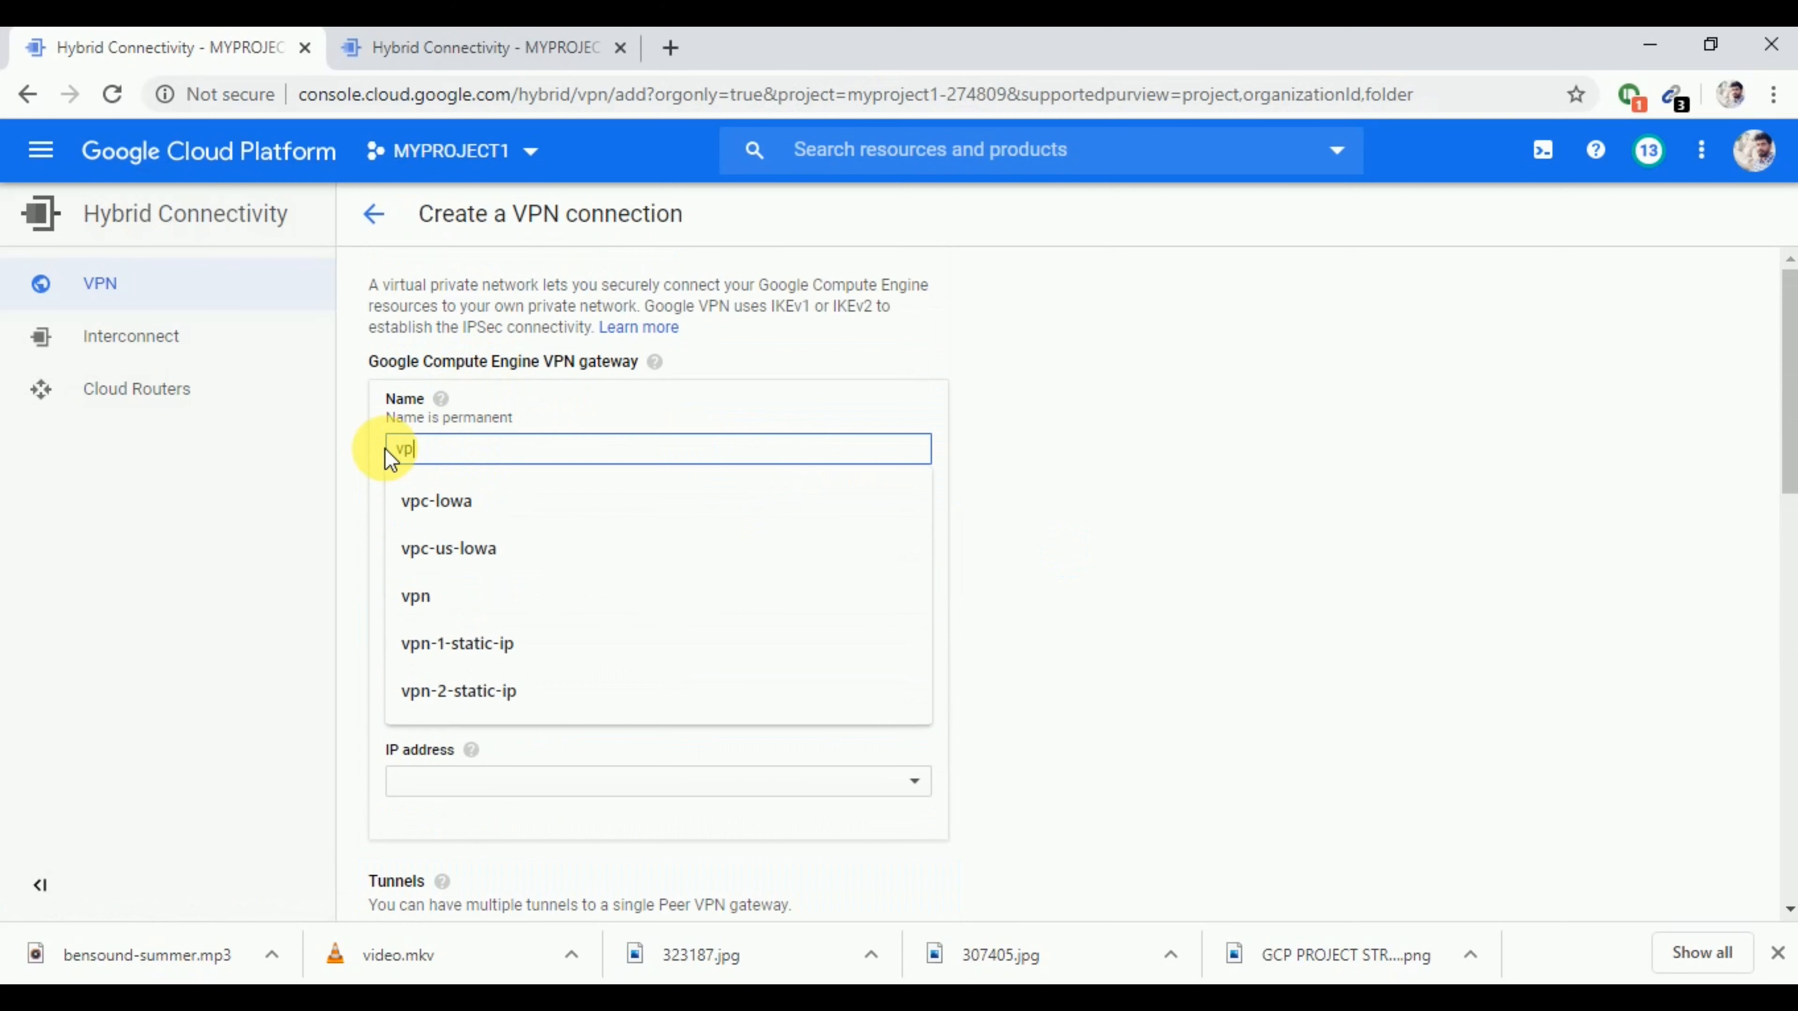
type("n-")
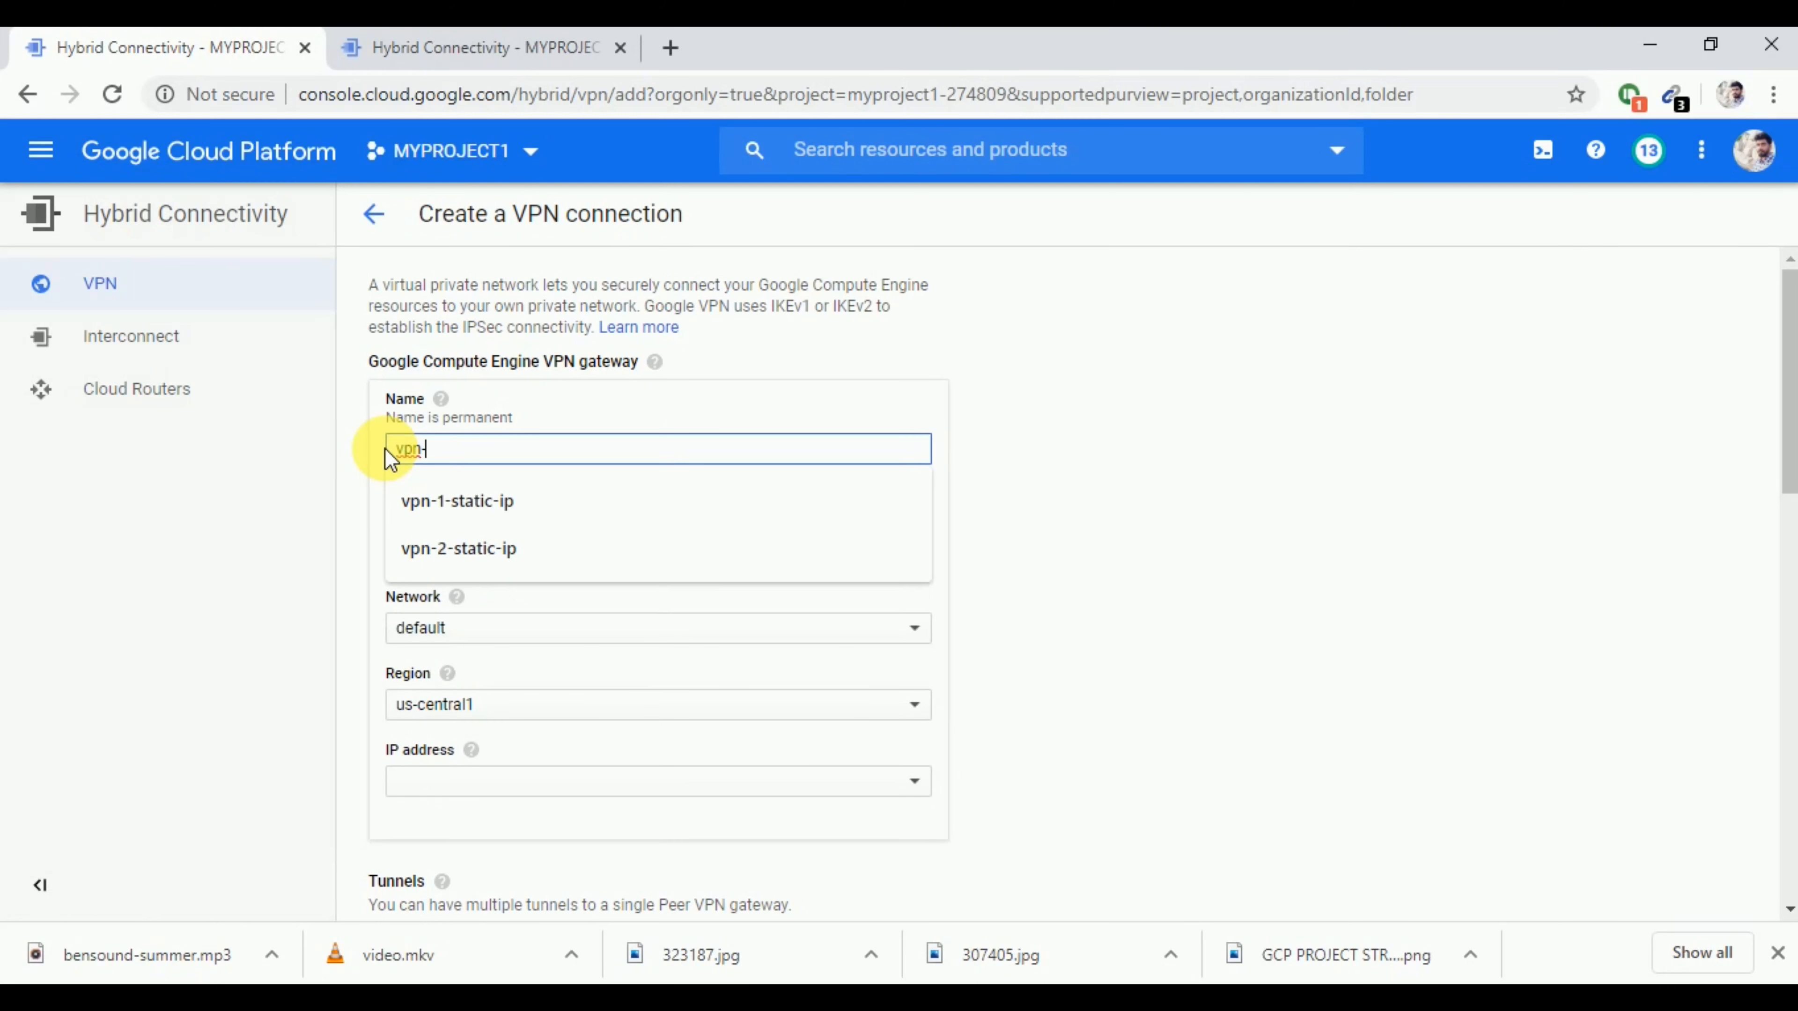
type("gateway")
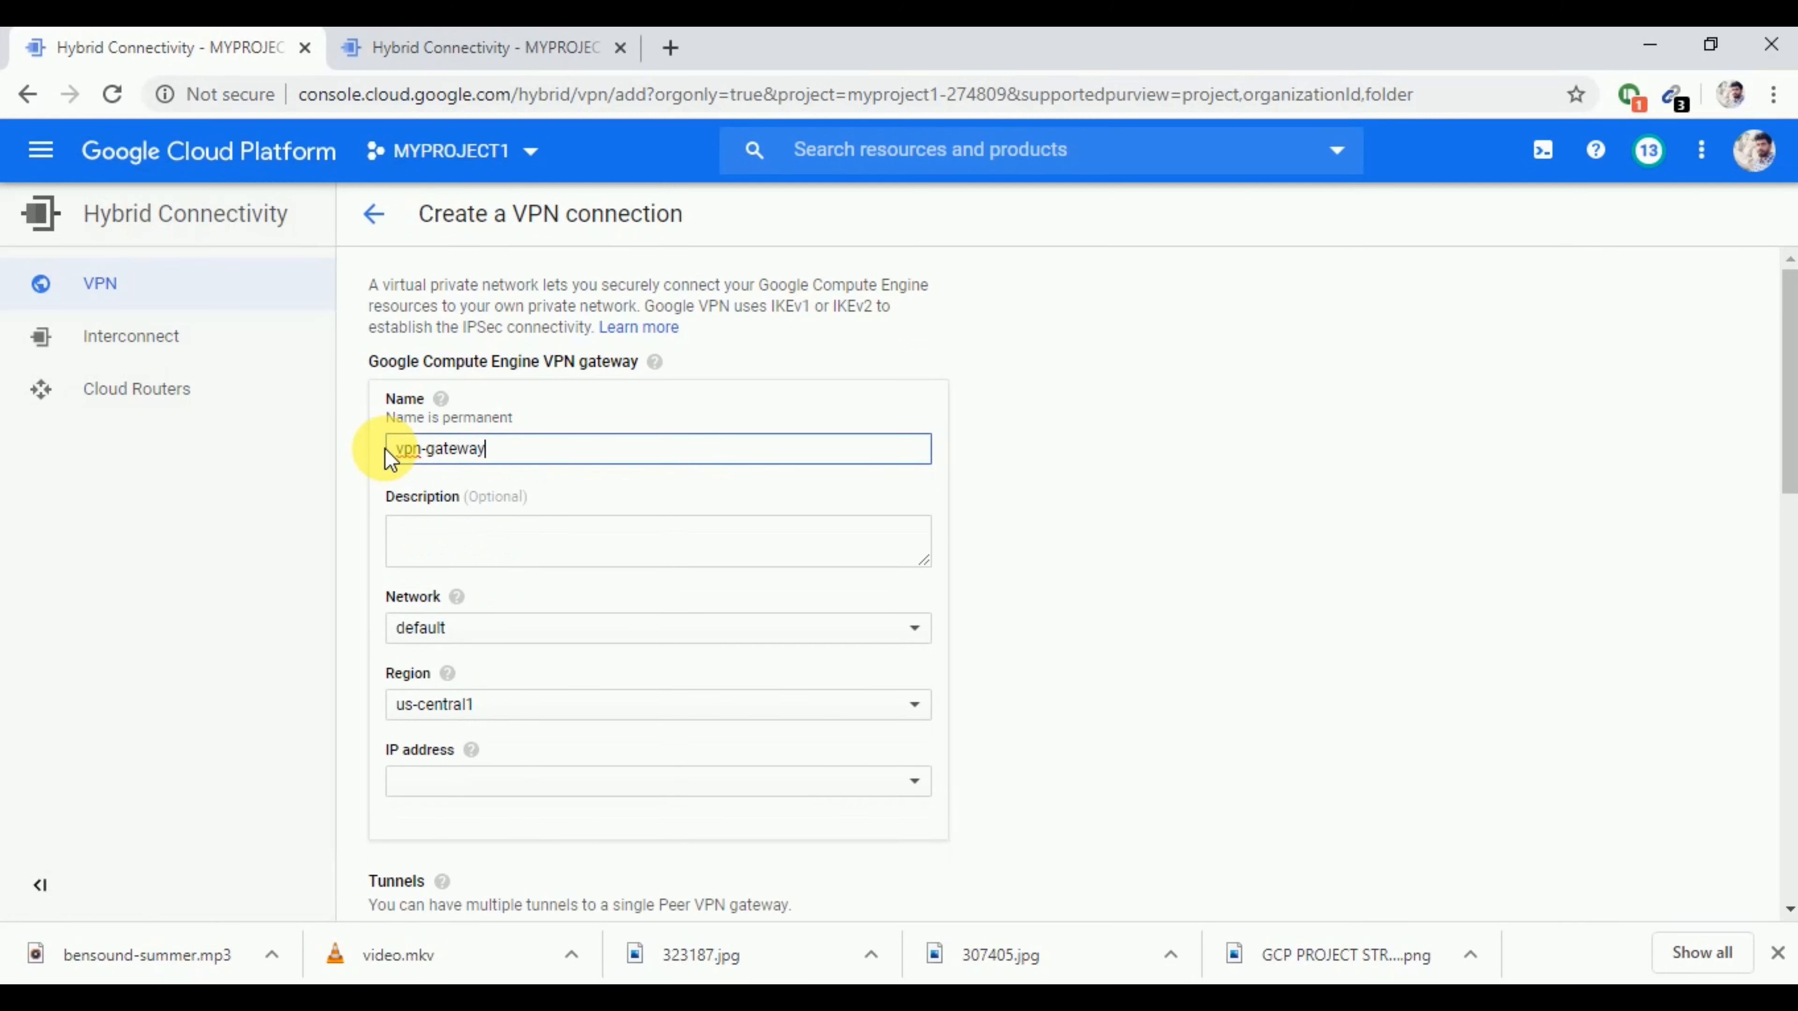
type("-project-1")
scroll(393, 454, "down", 3)
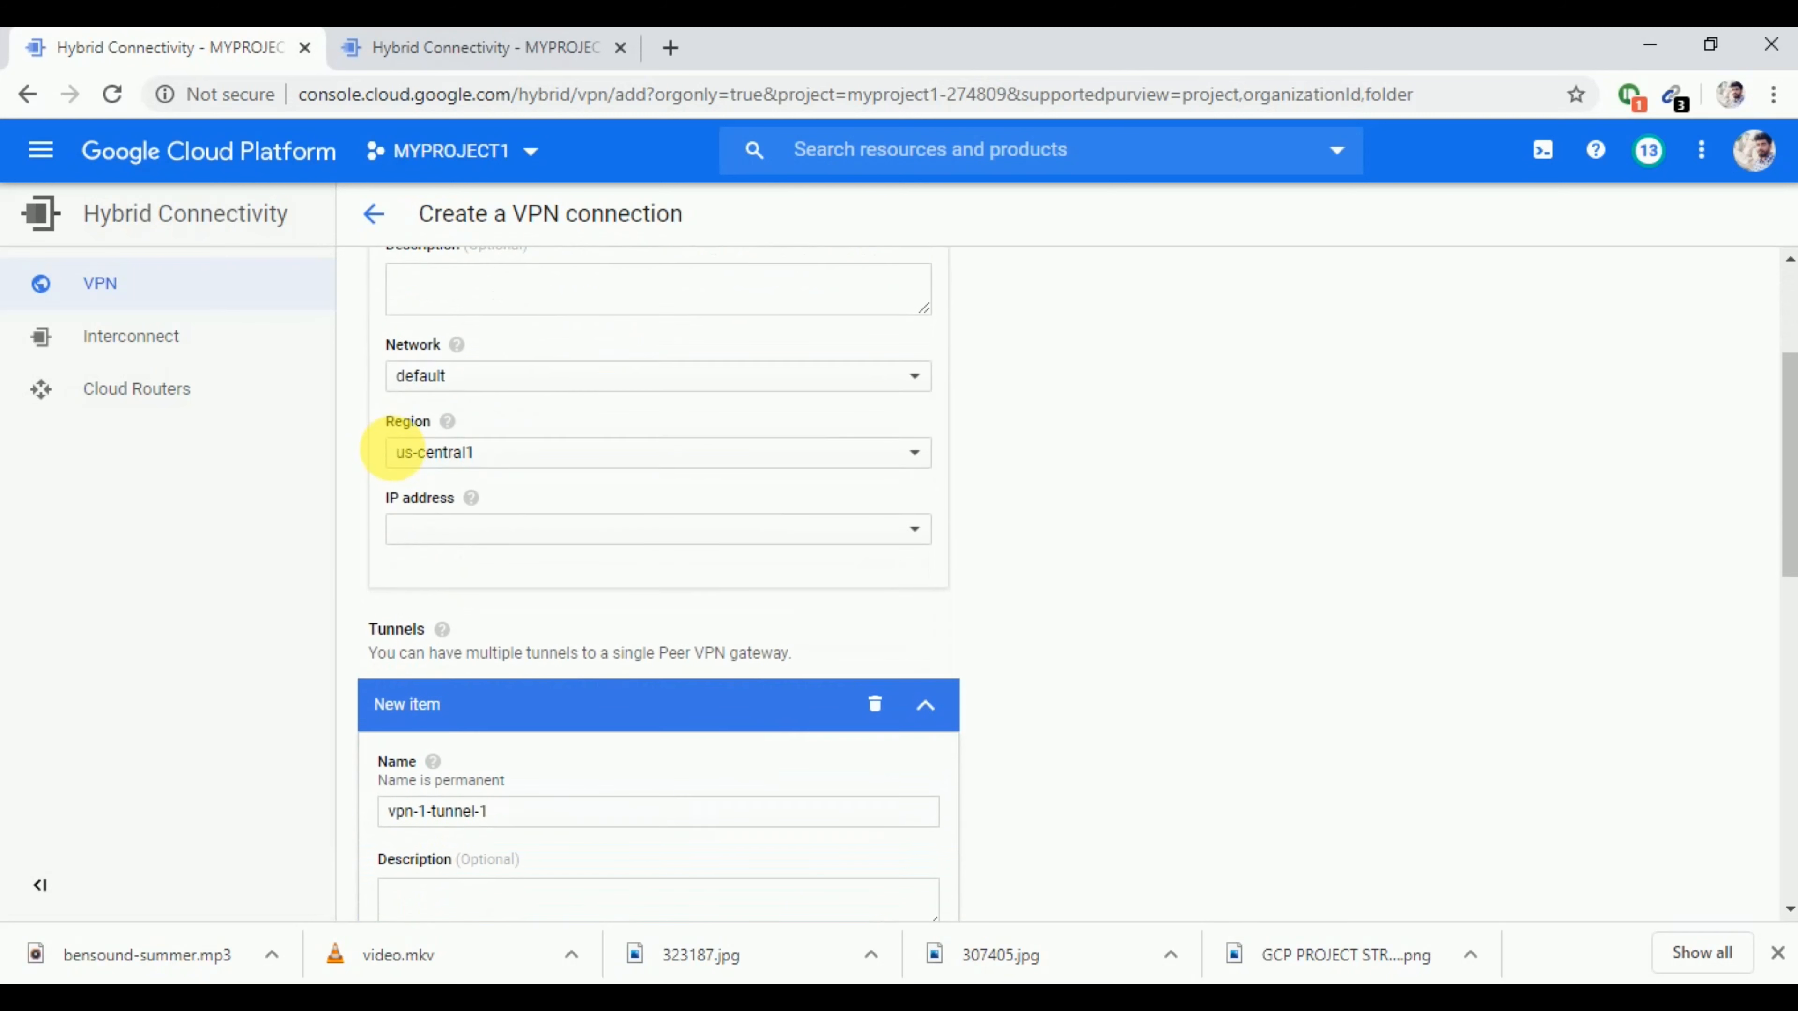
left_click(510, 389)
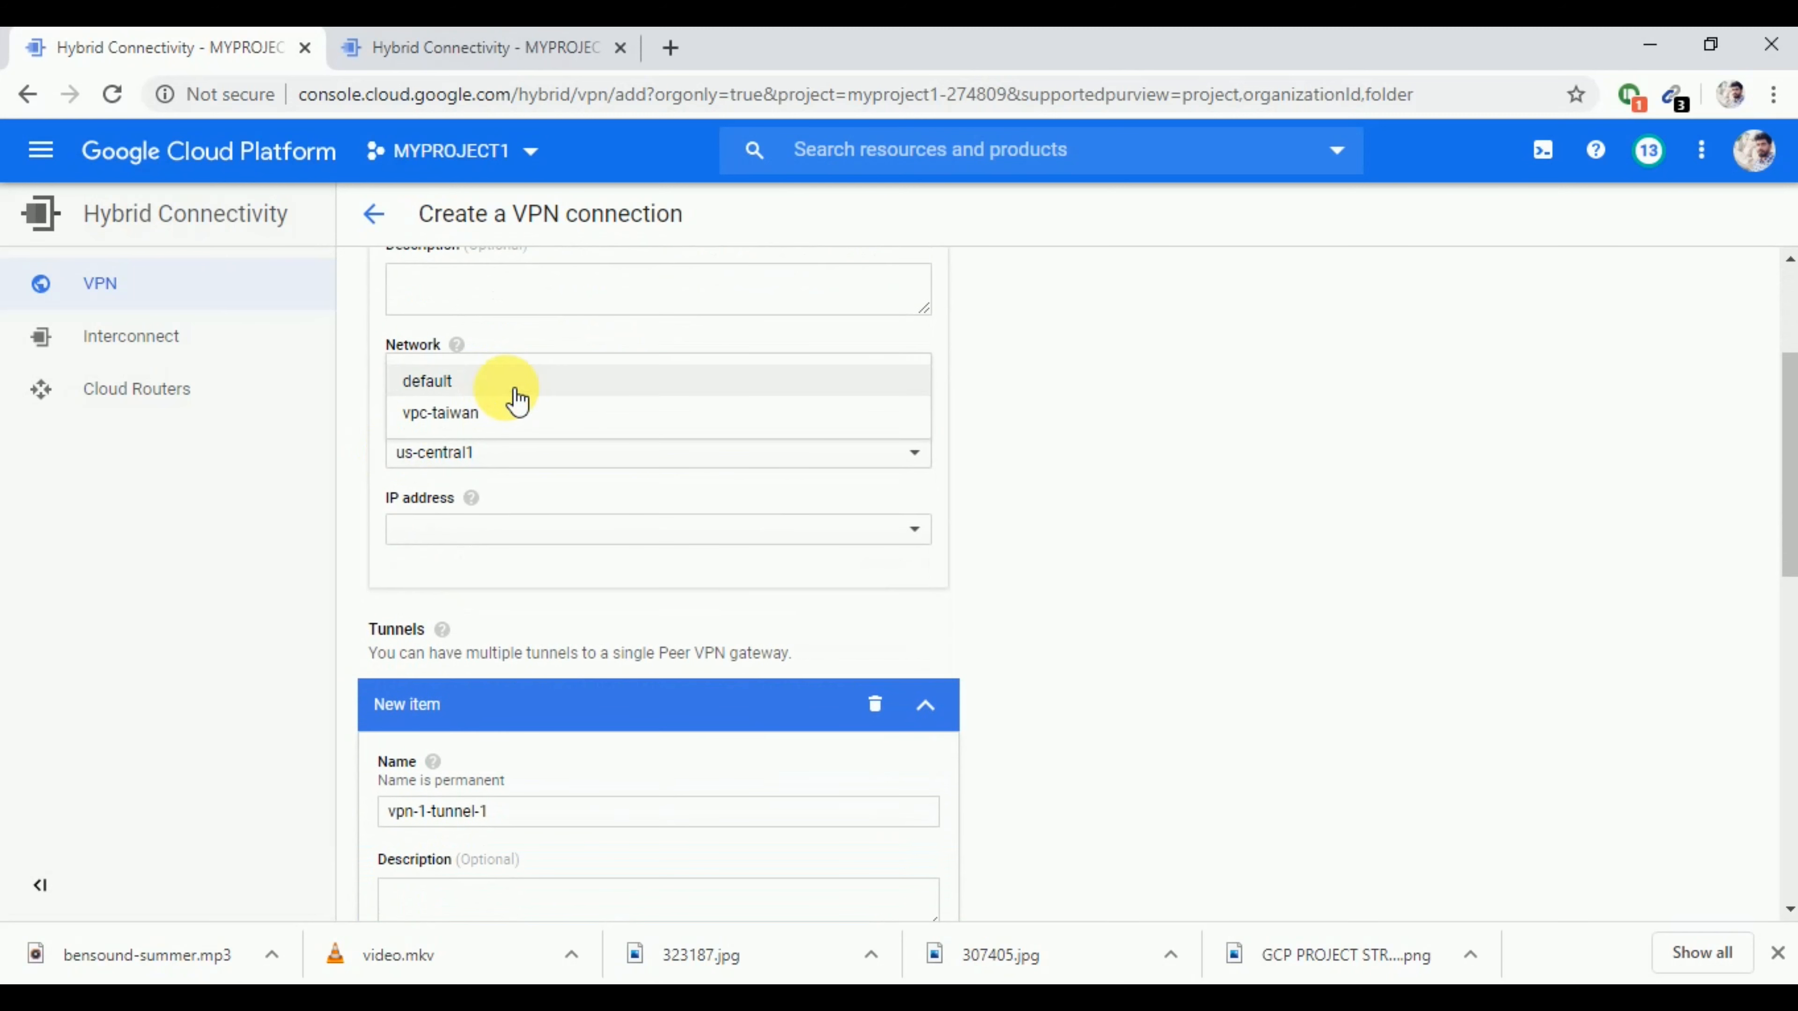
left_click(459, 418)
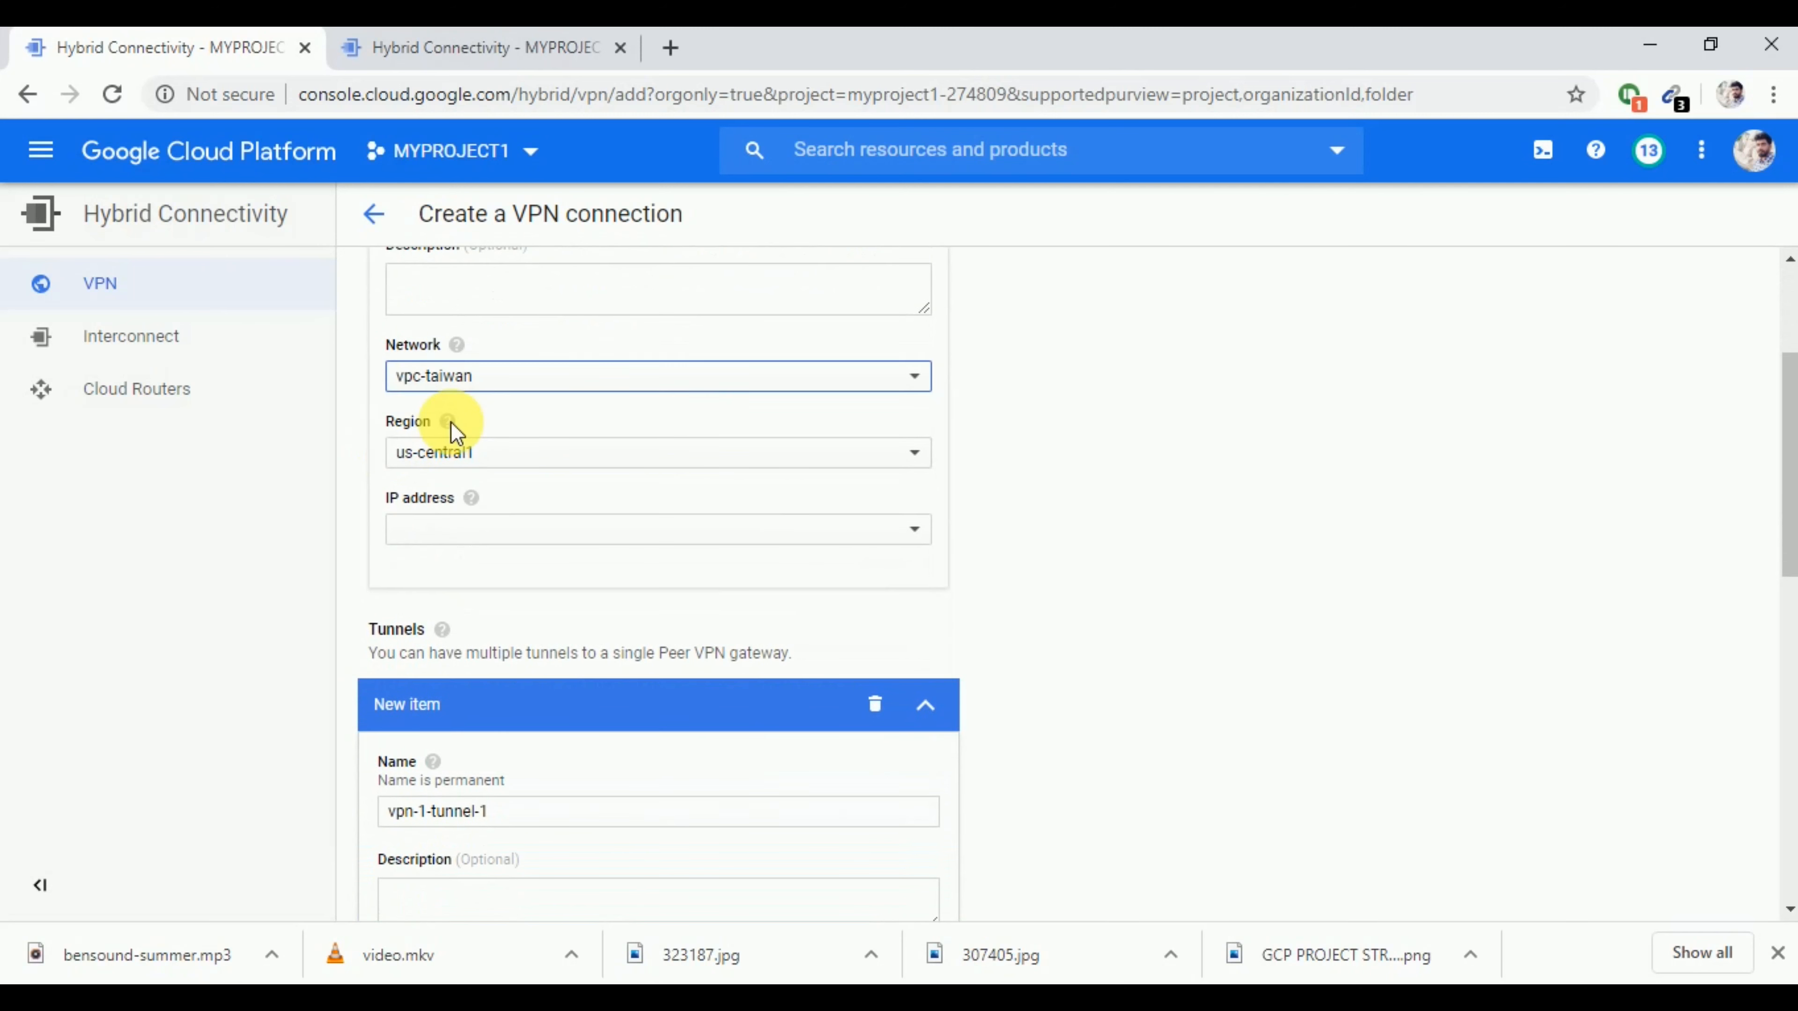
Step: Set the gateway region to asia-east1
left_click(481, 457)
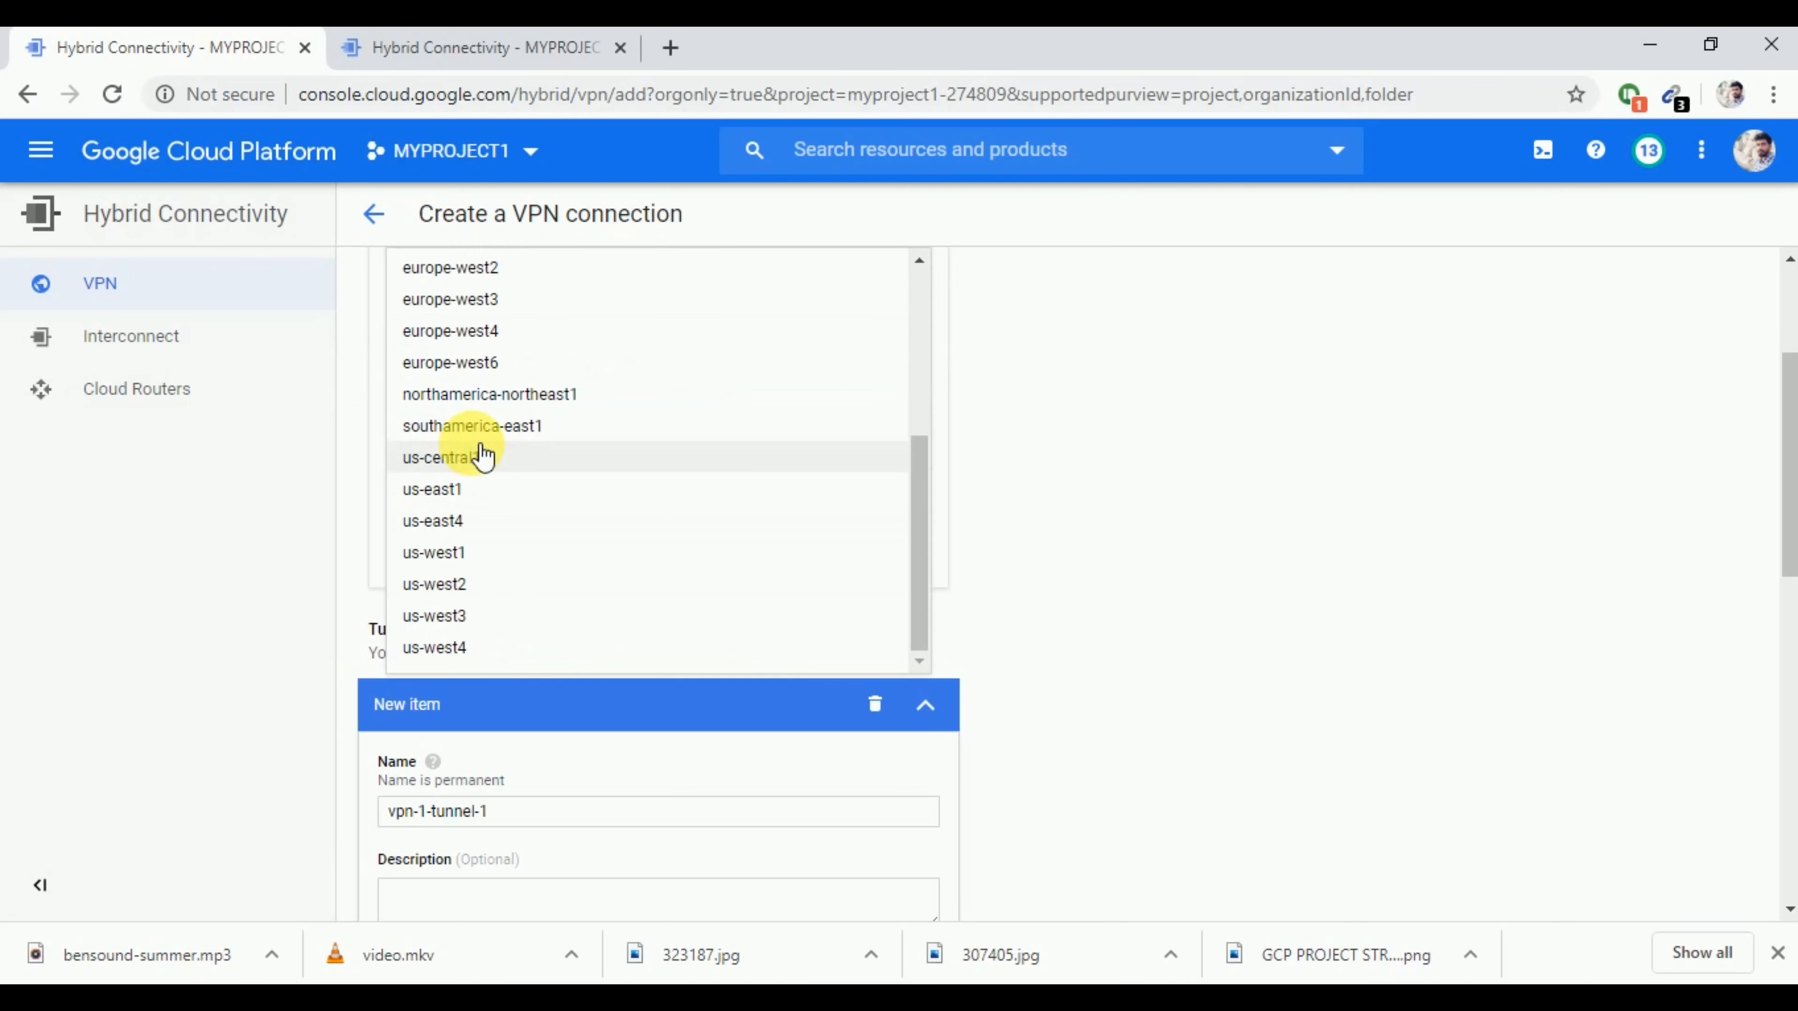
left_click(494, 391)
scroll(508, 405, "down", 5)
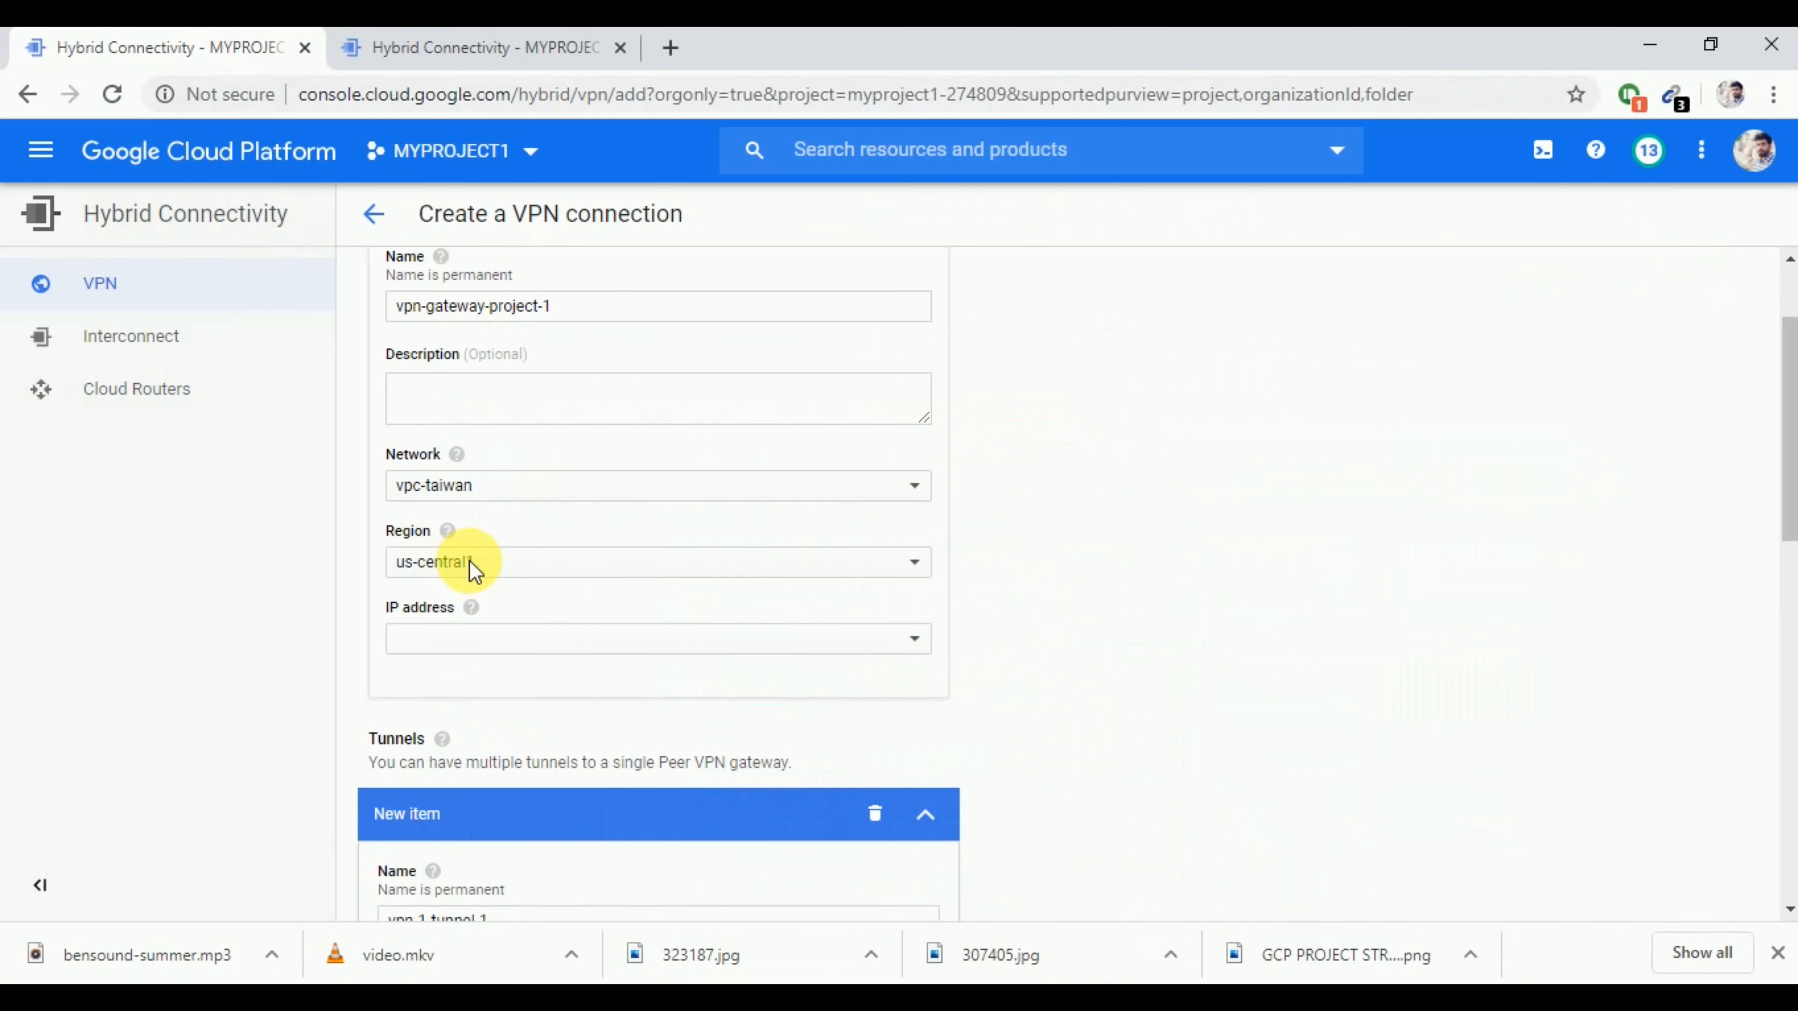
left_click(466, 564)
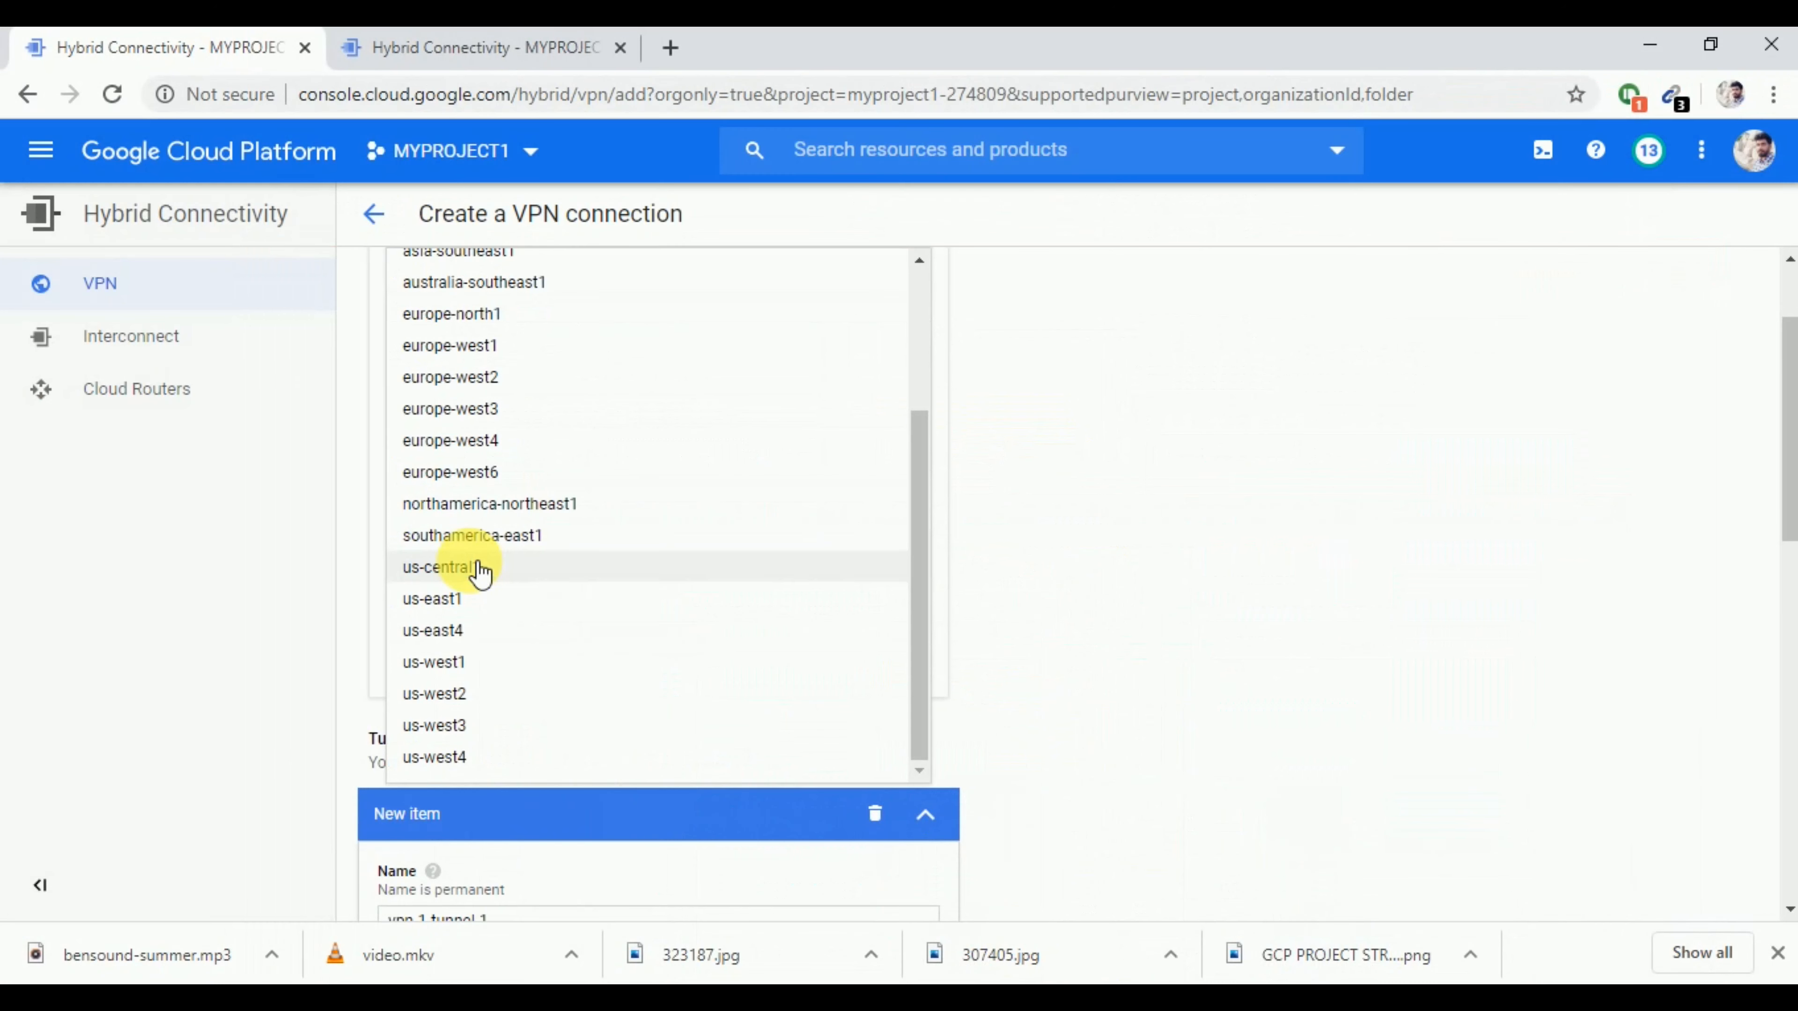
scroll(511, 418, "up", 5)
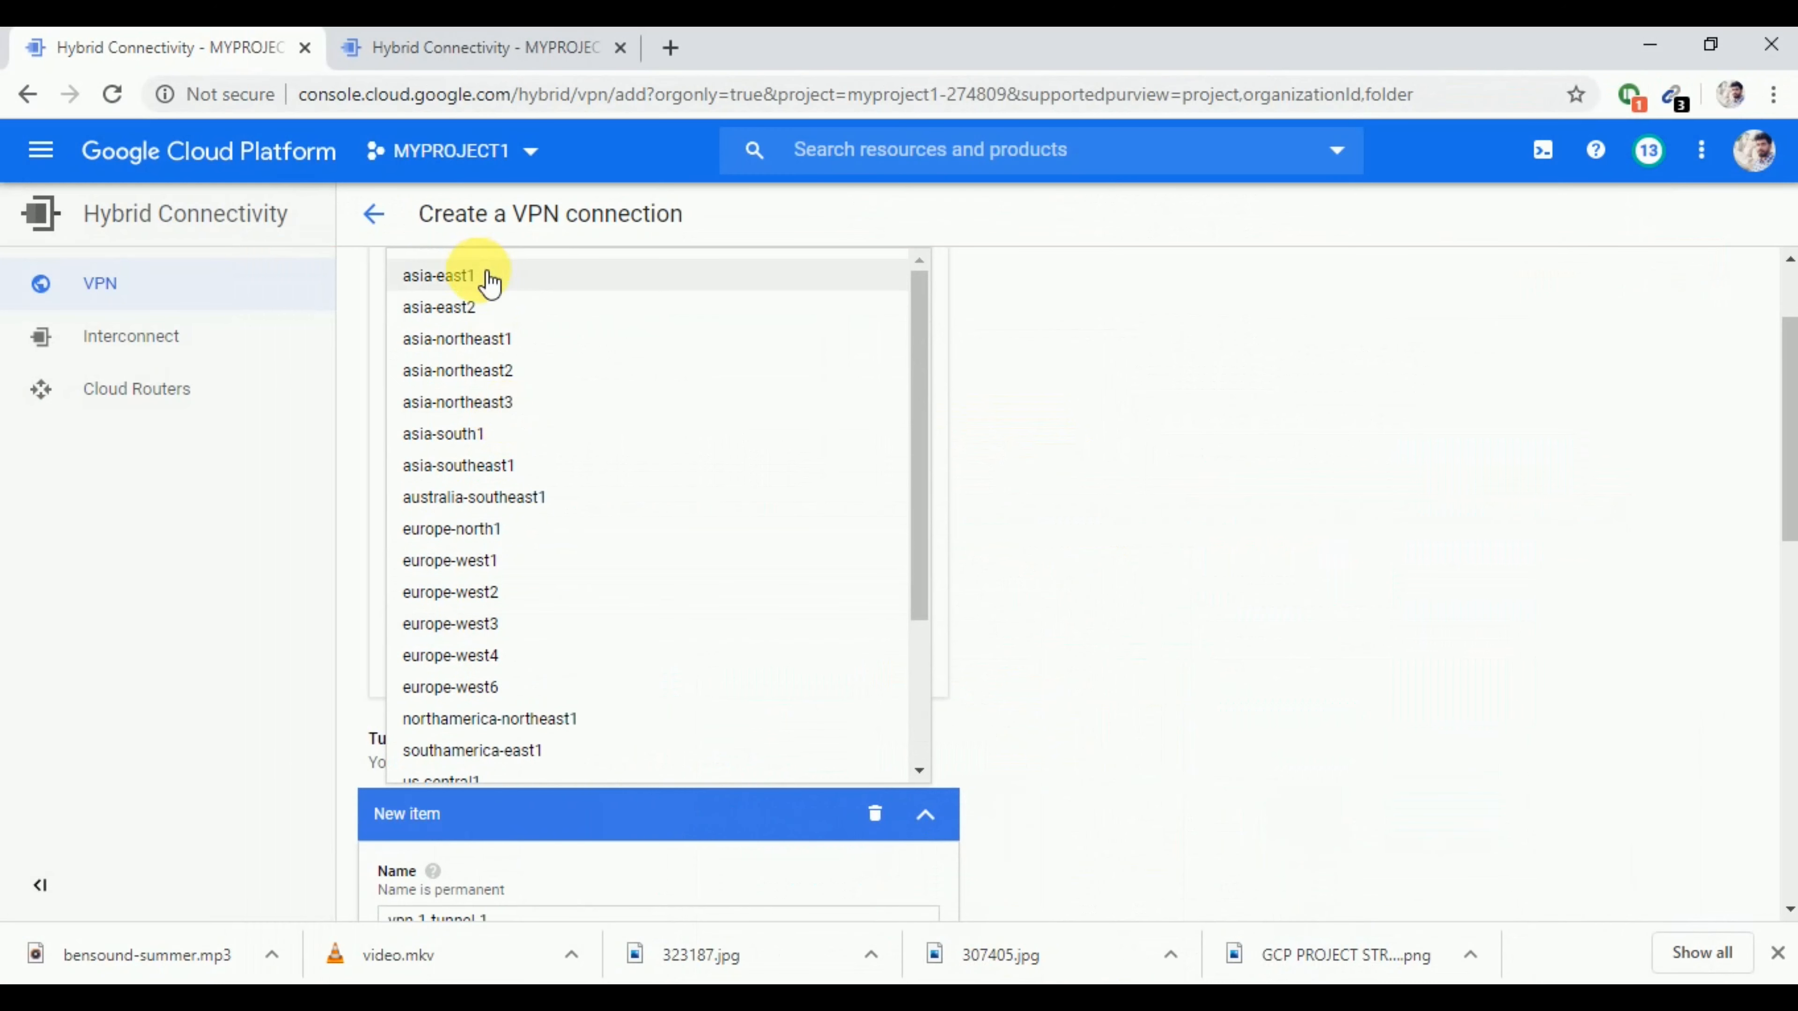
left_click(482, 275)
scroll(586, 655, "down", 2)
left_click(659, 497)
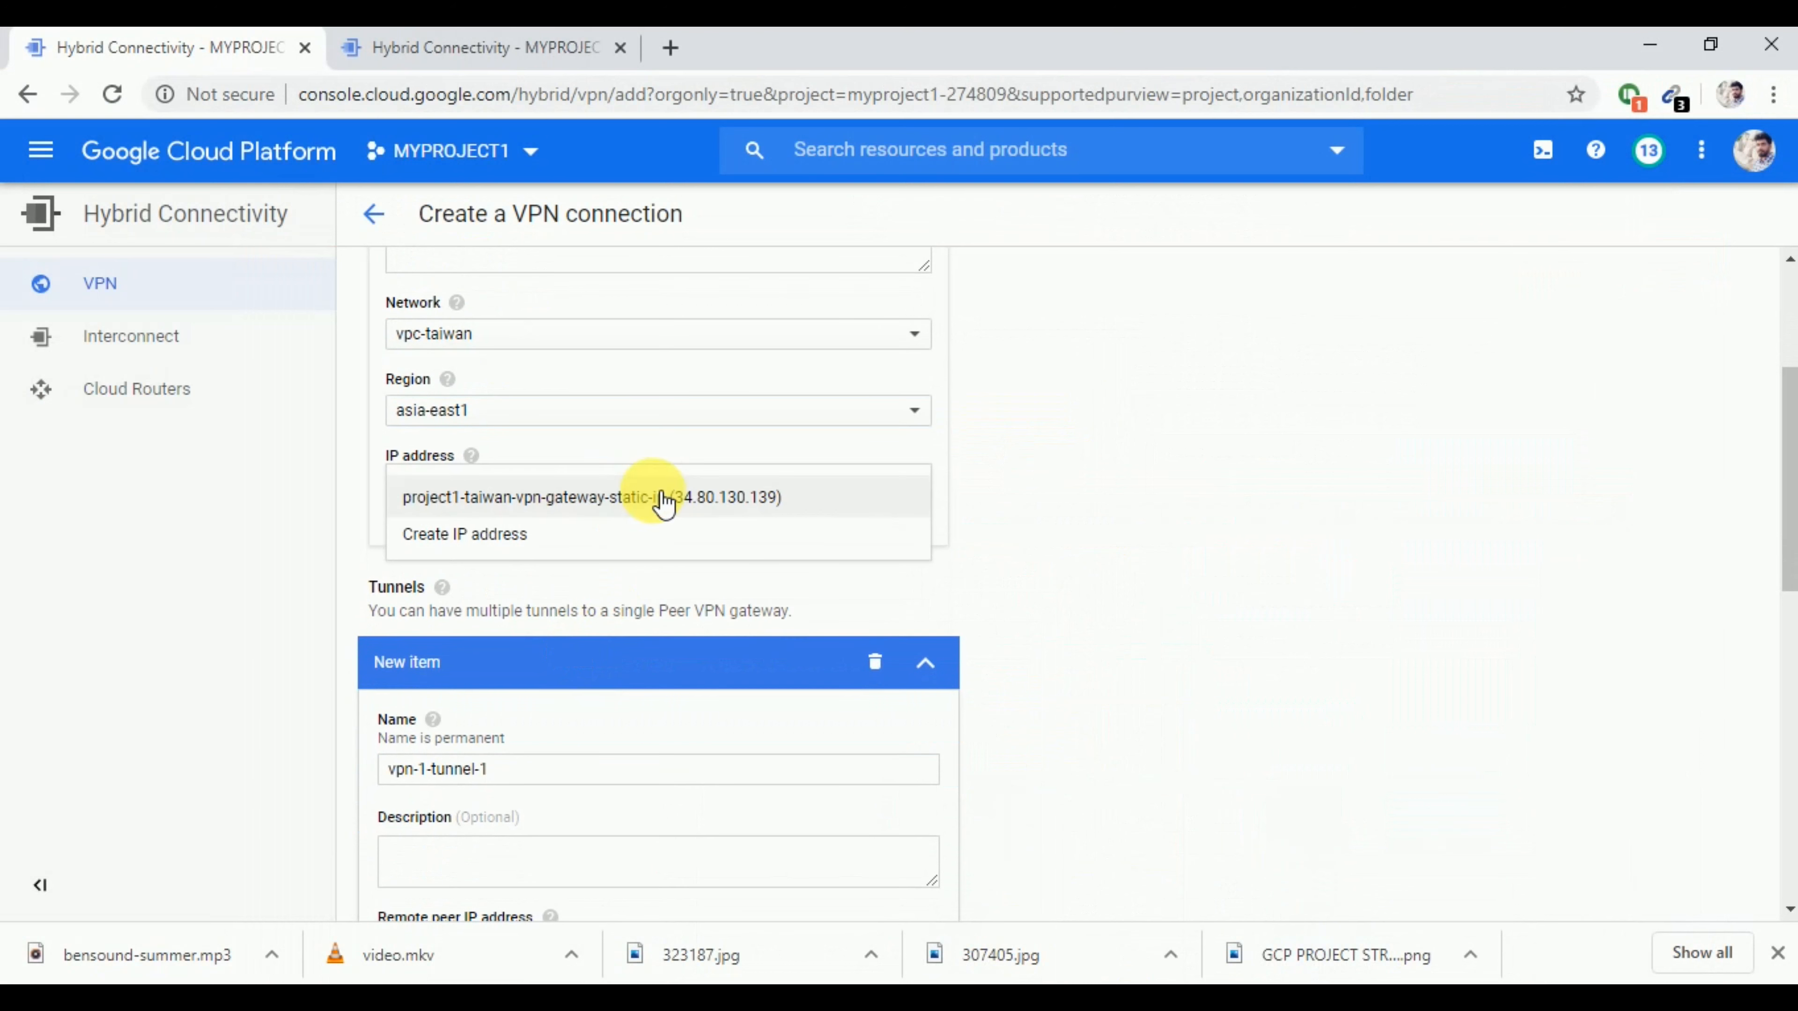
Step: Assign the project1-taiwan-vpn-gateway-static-ip address to the gateway
left_click(634, 503)
scroll(637, 510, "down", 7)
scroll(634, 510, "up", 3)
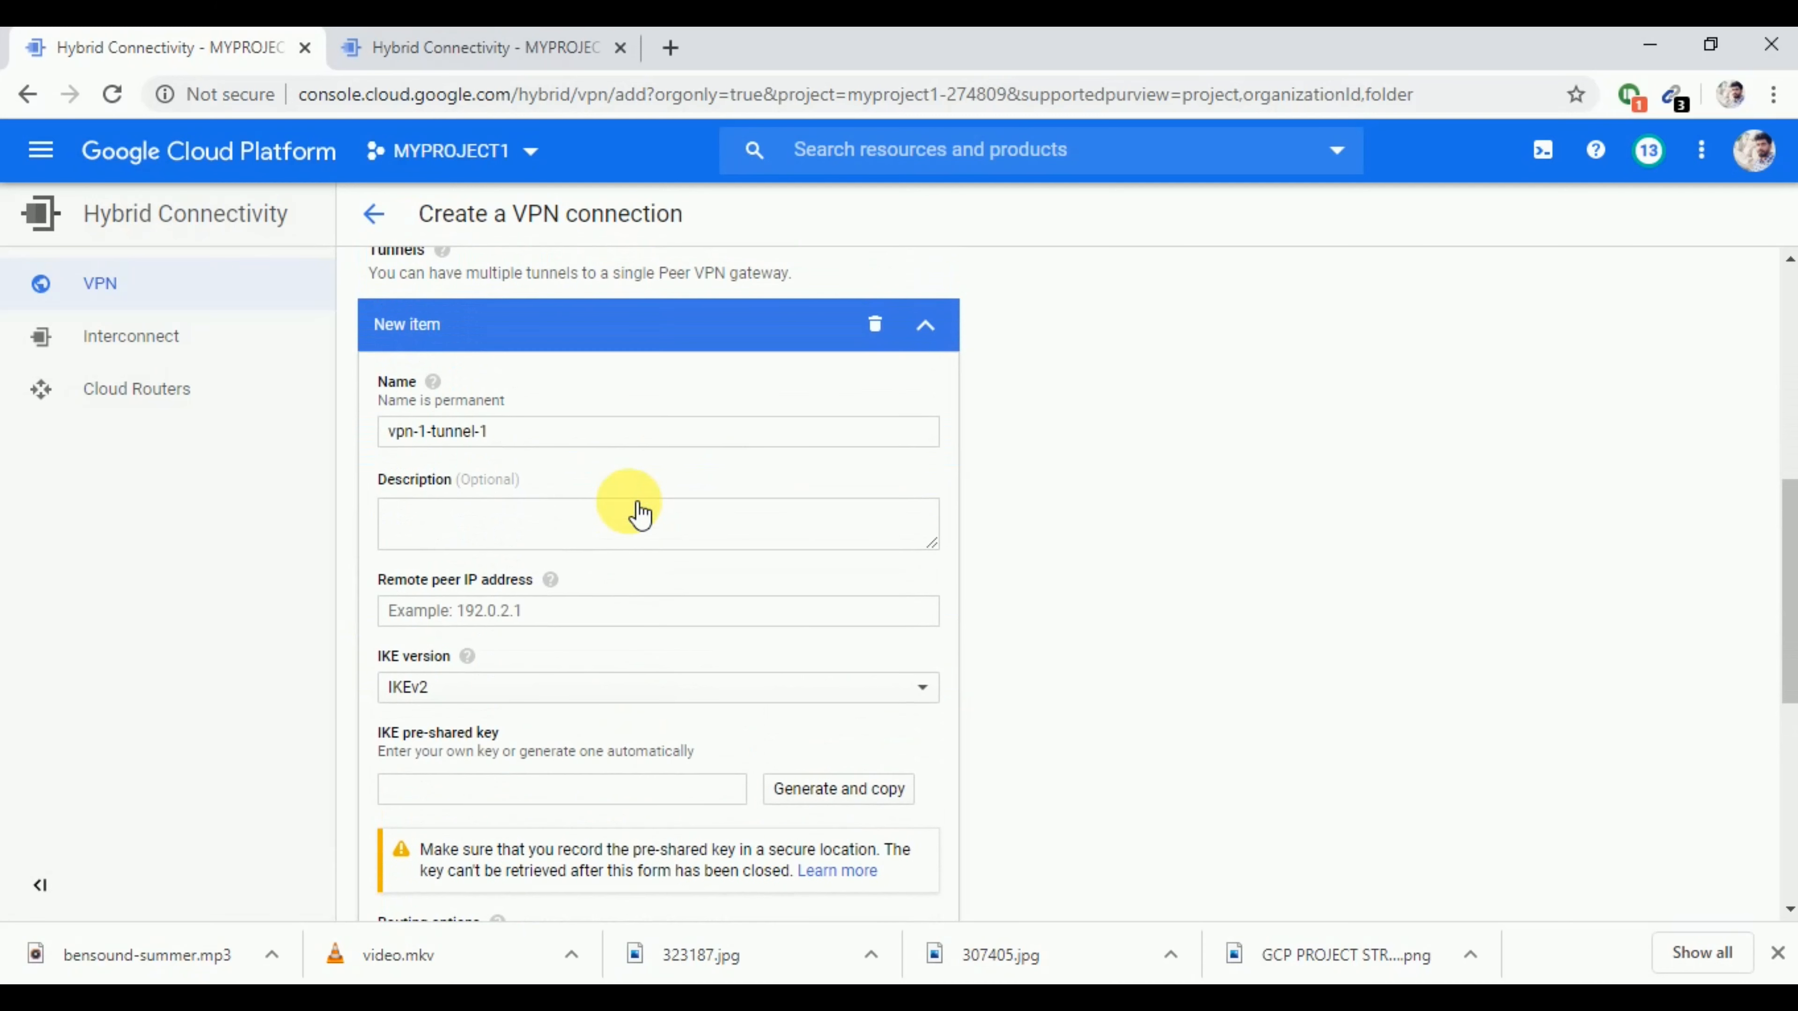
Step: Rename the first tunnel to taiwan-project-1-tunnel-1
left_click_drag(506, 524, 394, 533)
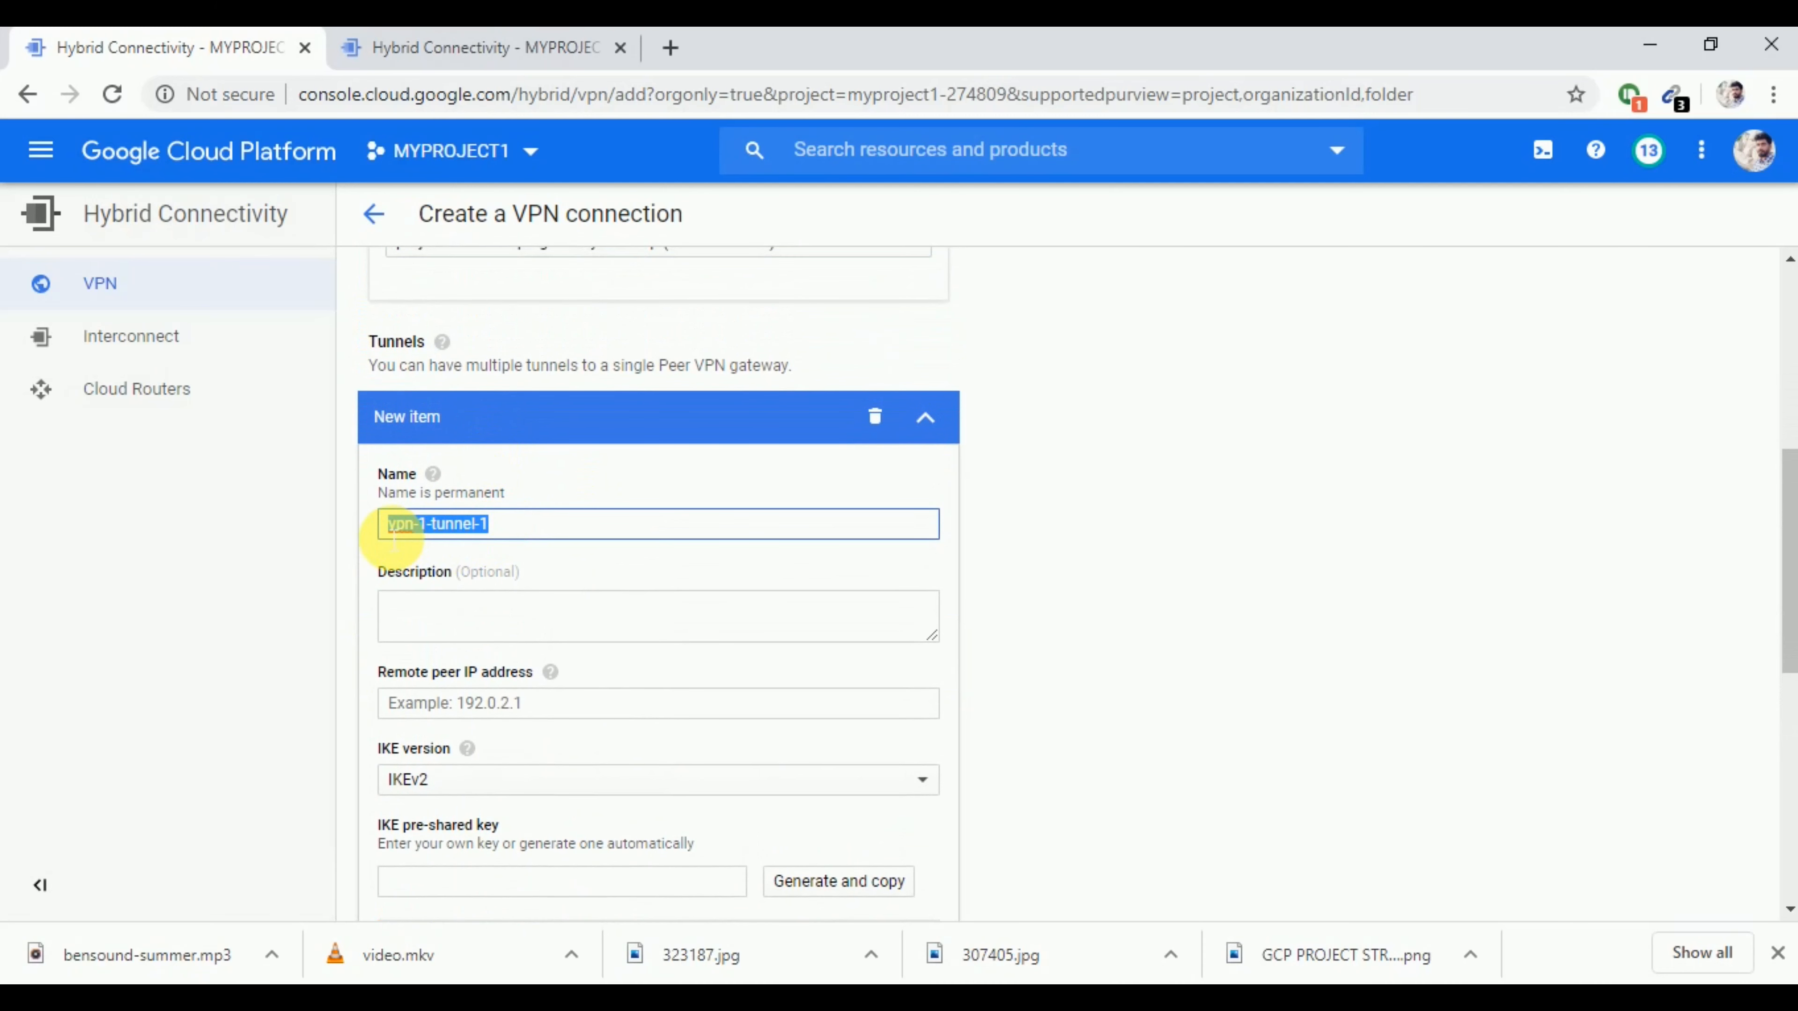
type("proje")
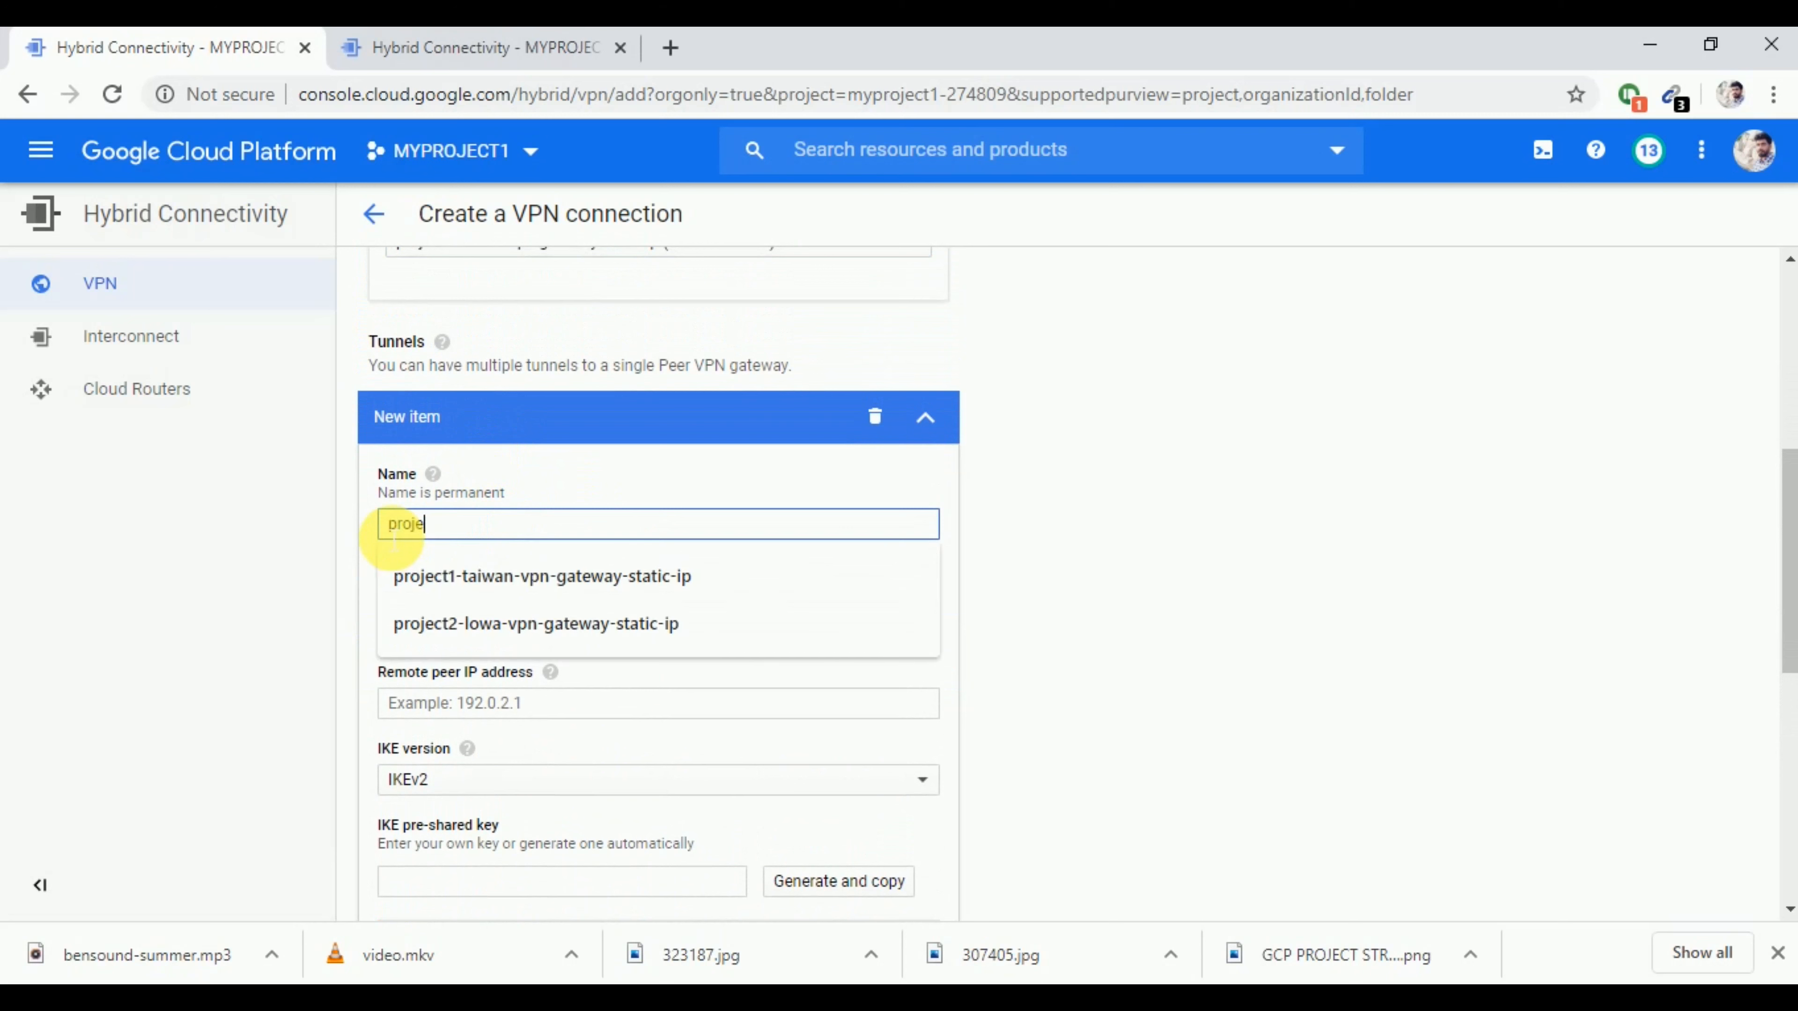
type("c")
key("BackSpace")
key("BackSpace")
key("BackSpace")
key("BackSpace")
key("BackSpace")
key("BackSpace")
type("taiwan-project")
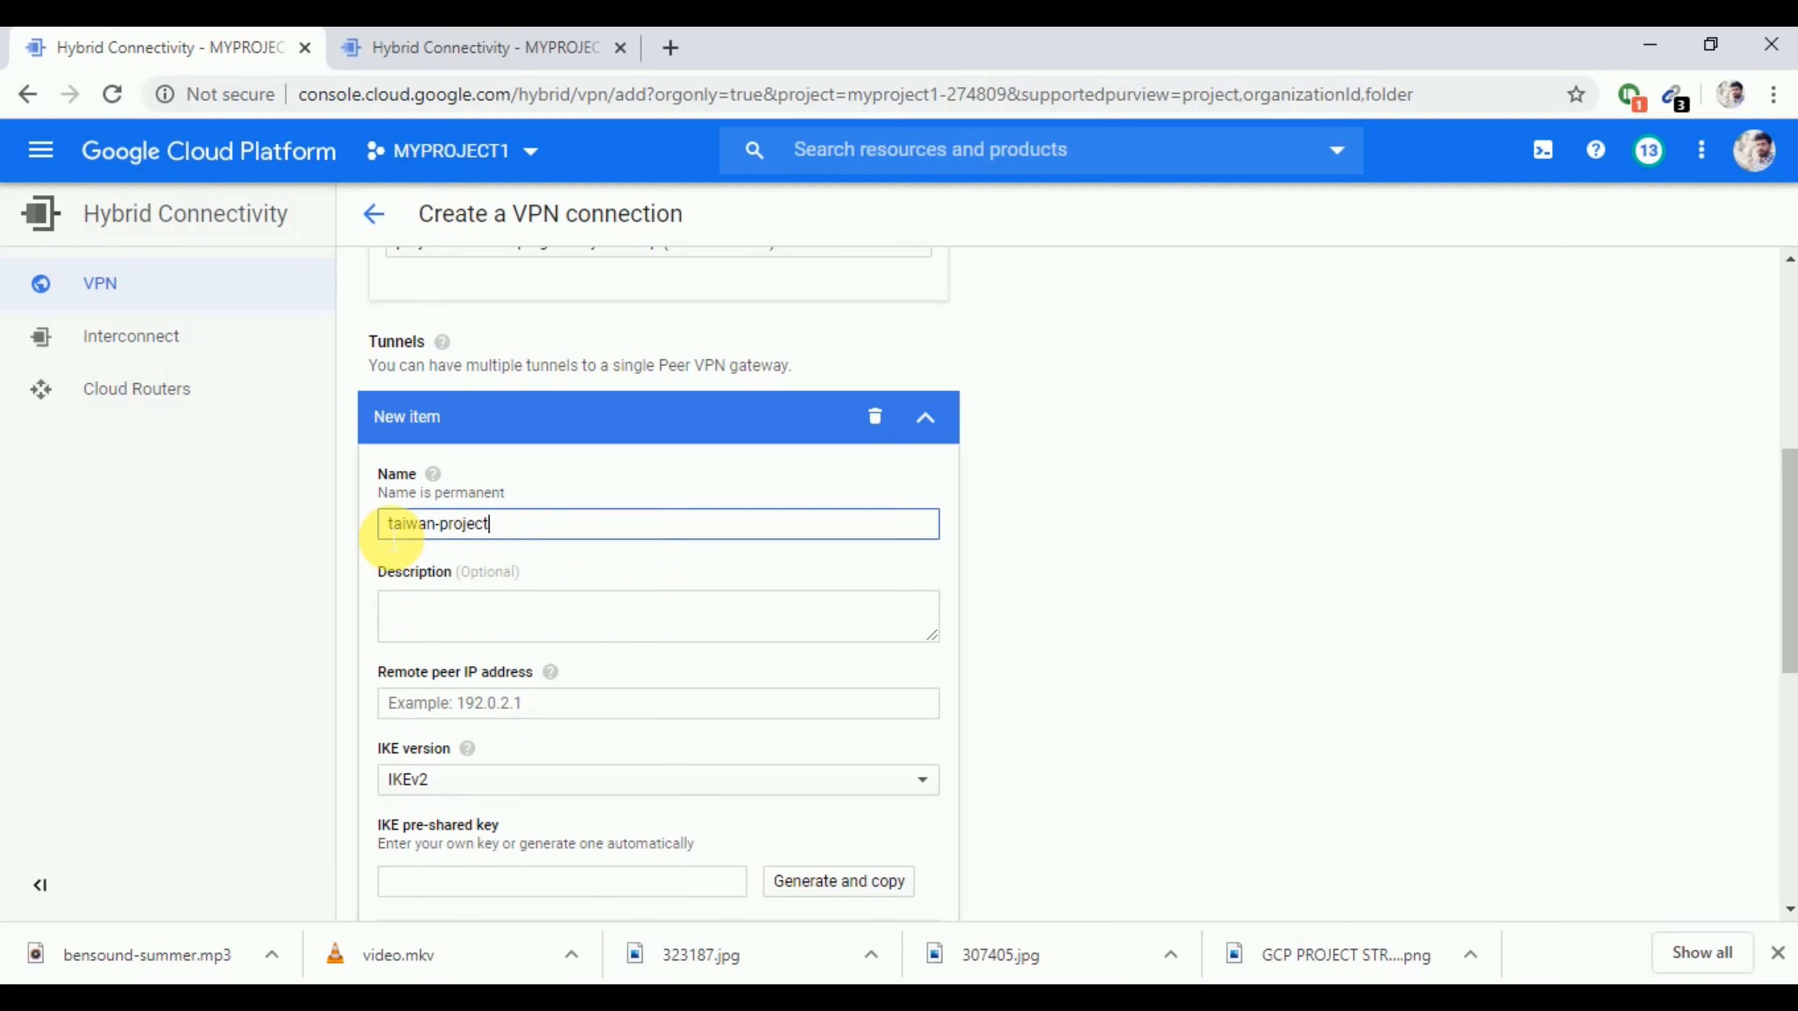
type("-1-tunnel-1")
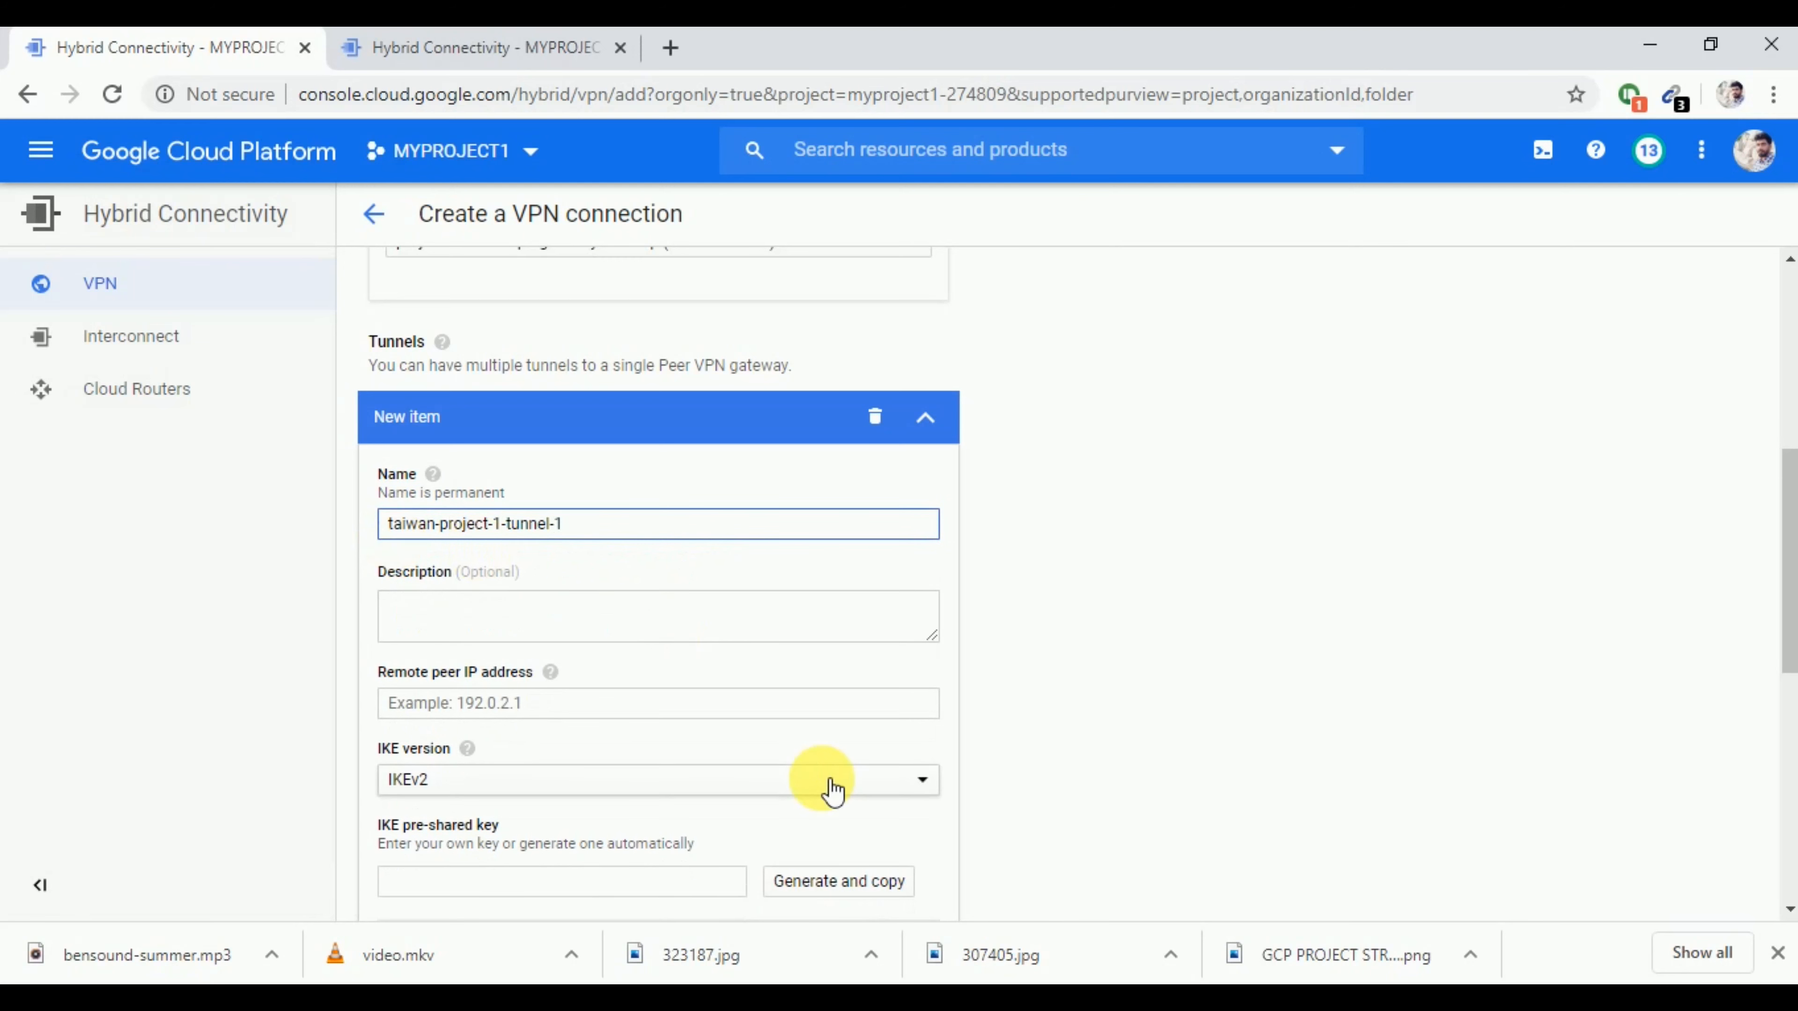
scroll(832, 790, "down", 5)
scroll(828, 786, "down", 5)
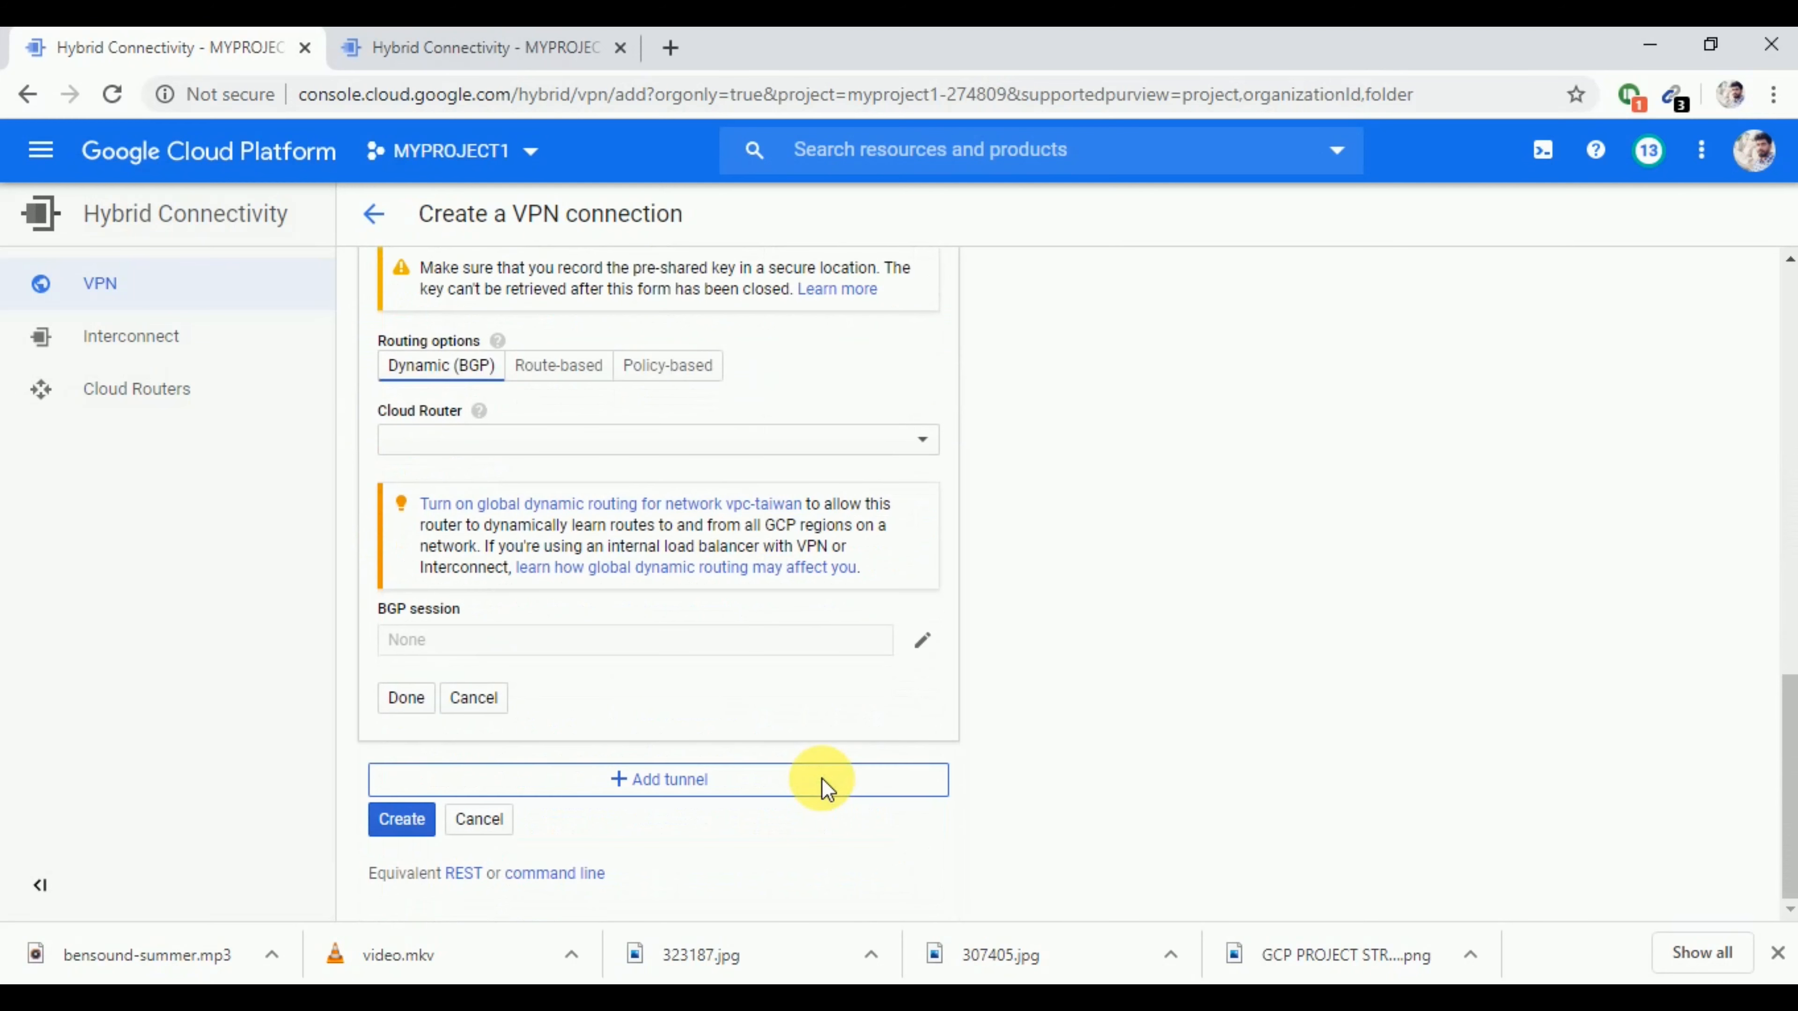
scroll(825, 584, "up", 10)
scroll(824, 587, "down", 2)
scroll(823, 590, "up", 1)
left_click(580, 691)
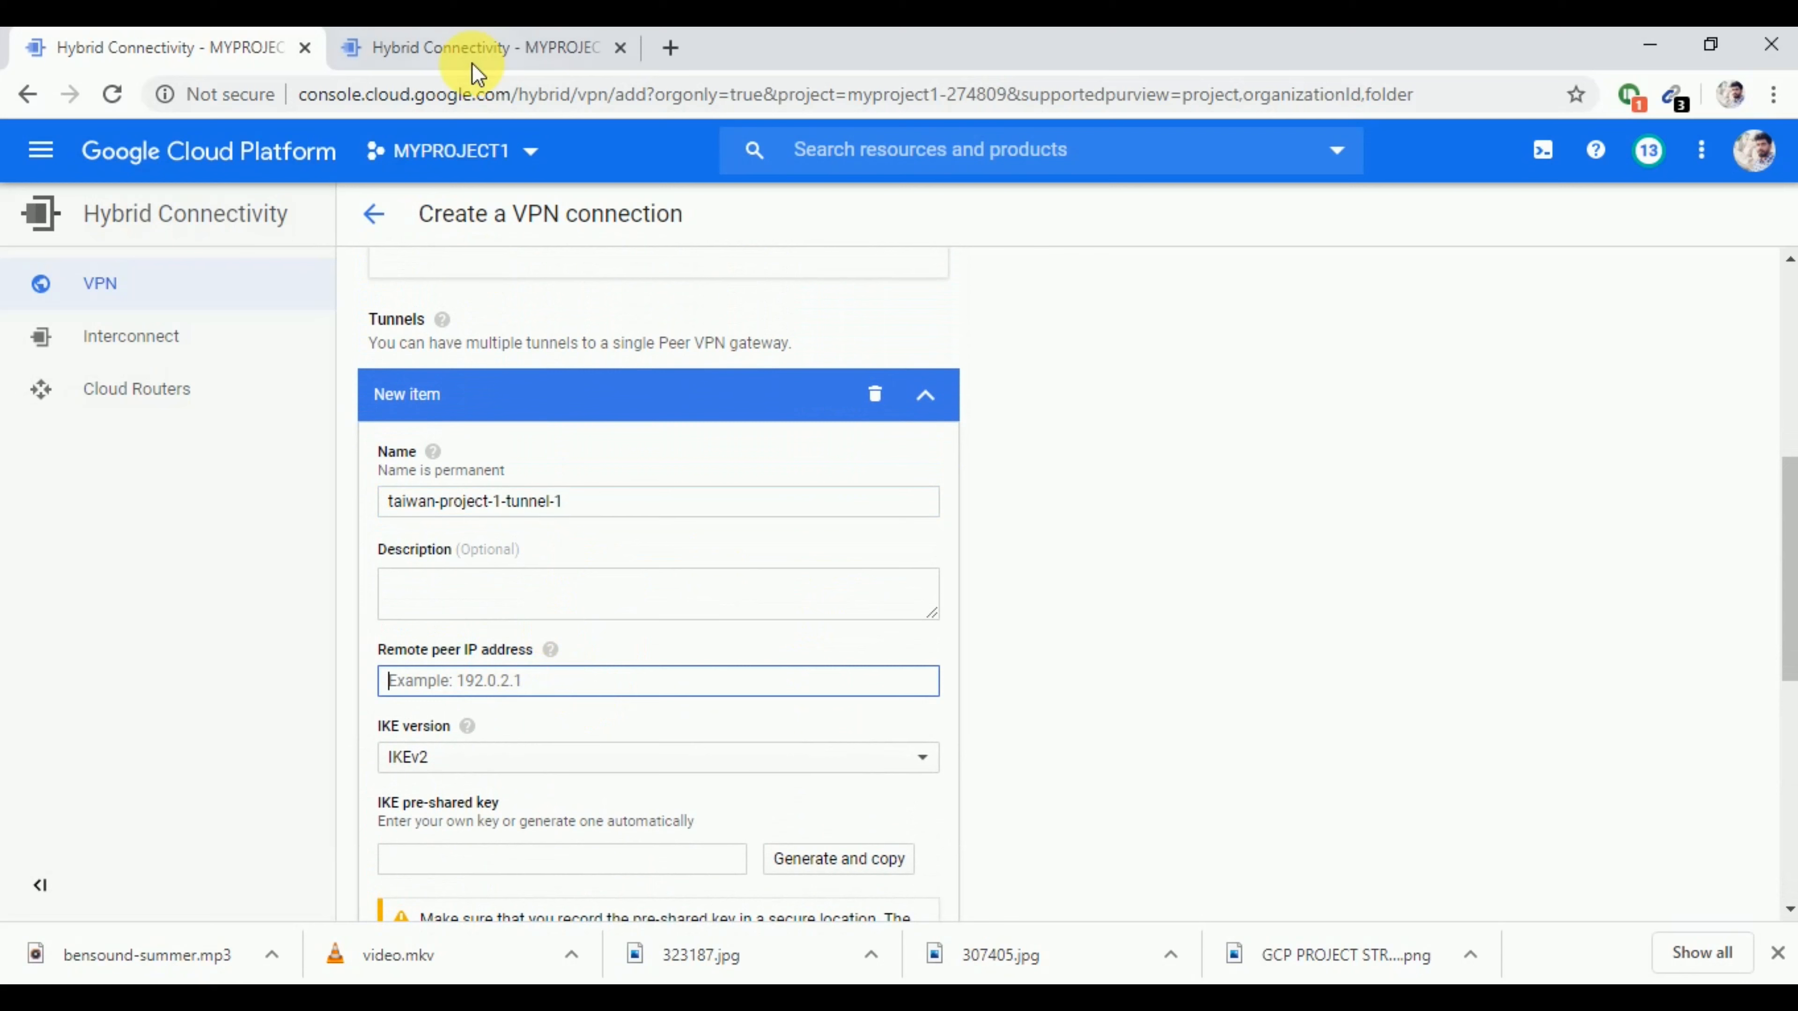
Step: Copy MYPROJECT2's gateway static IP 35.184.80.28 from VPC network > External IP addresses
left_click(499, 66)
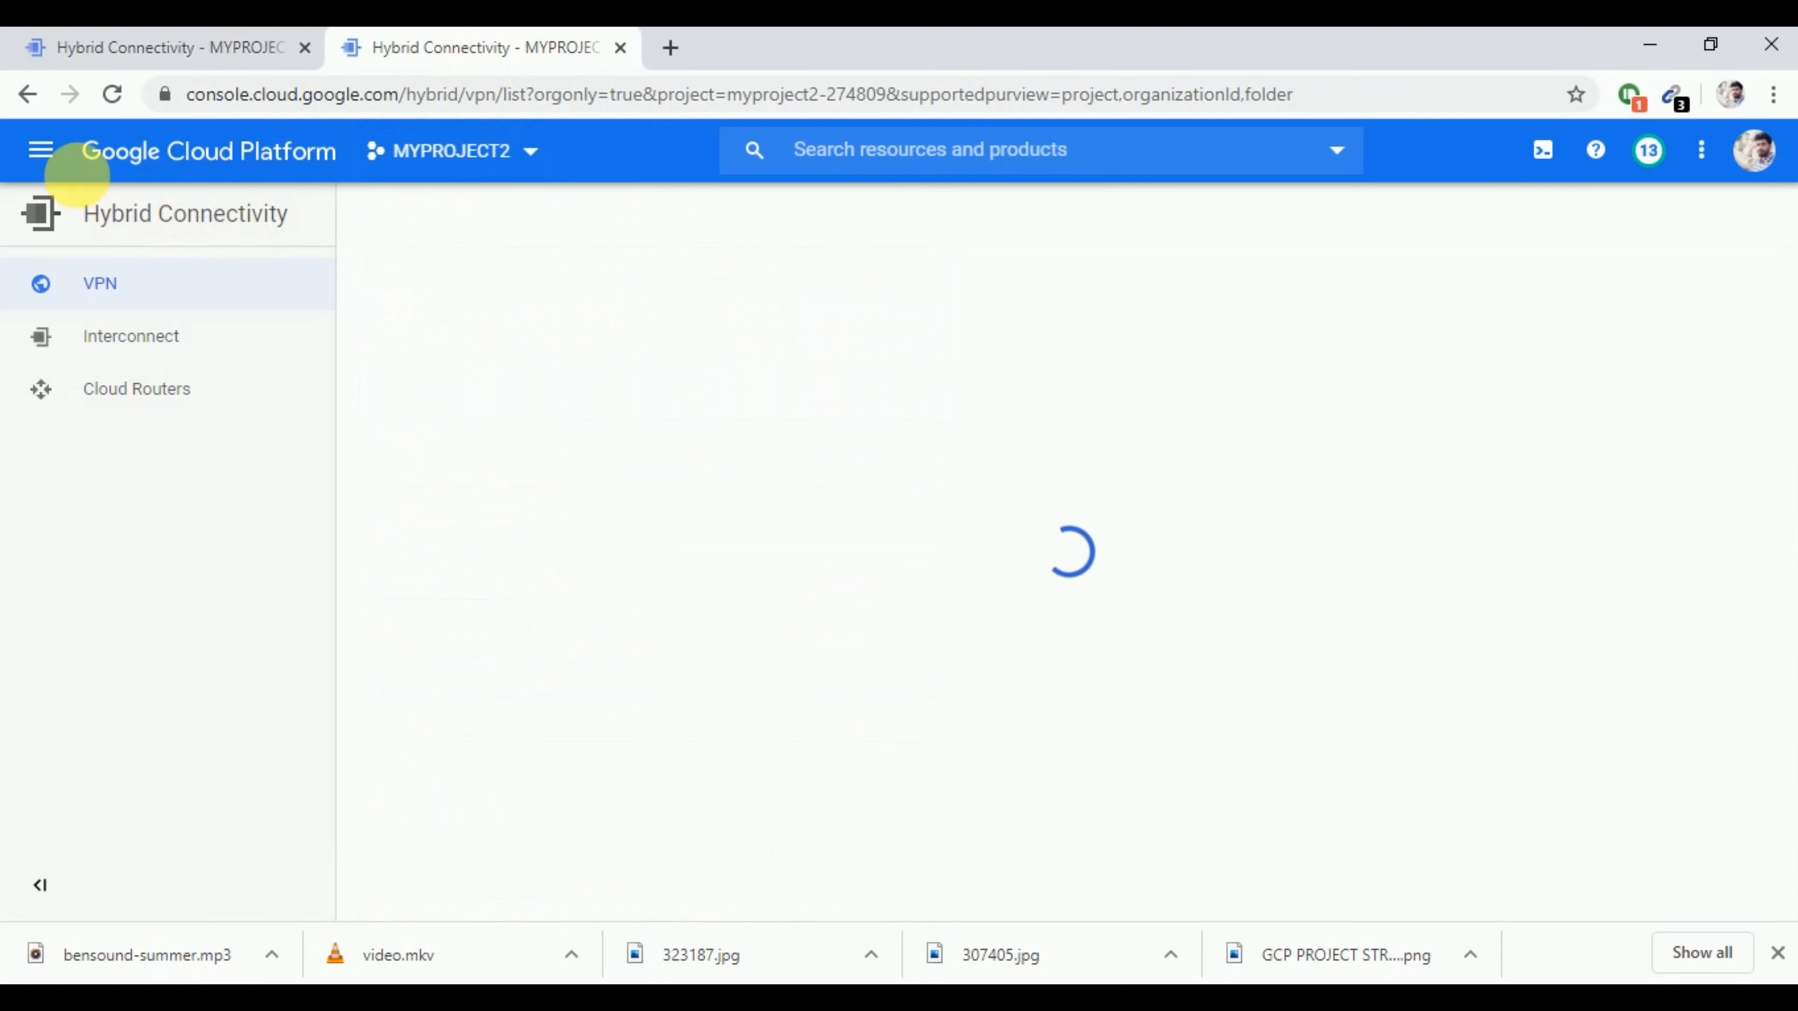
left_click(43, 152)
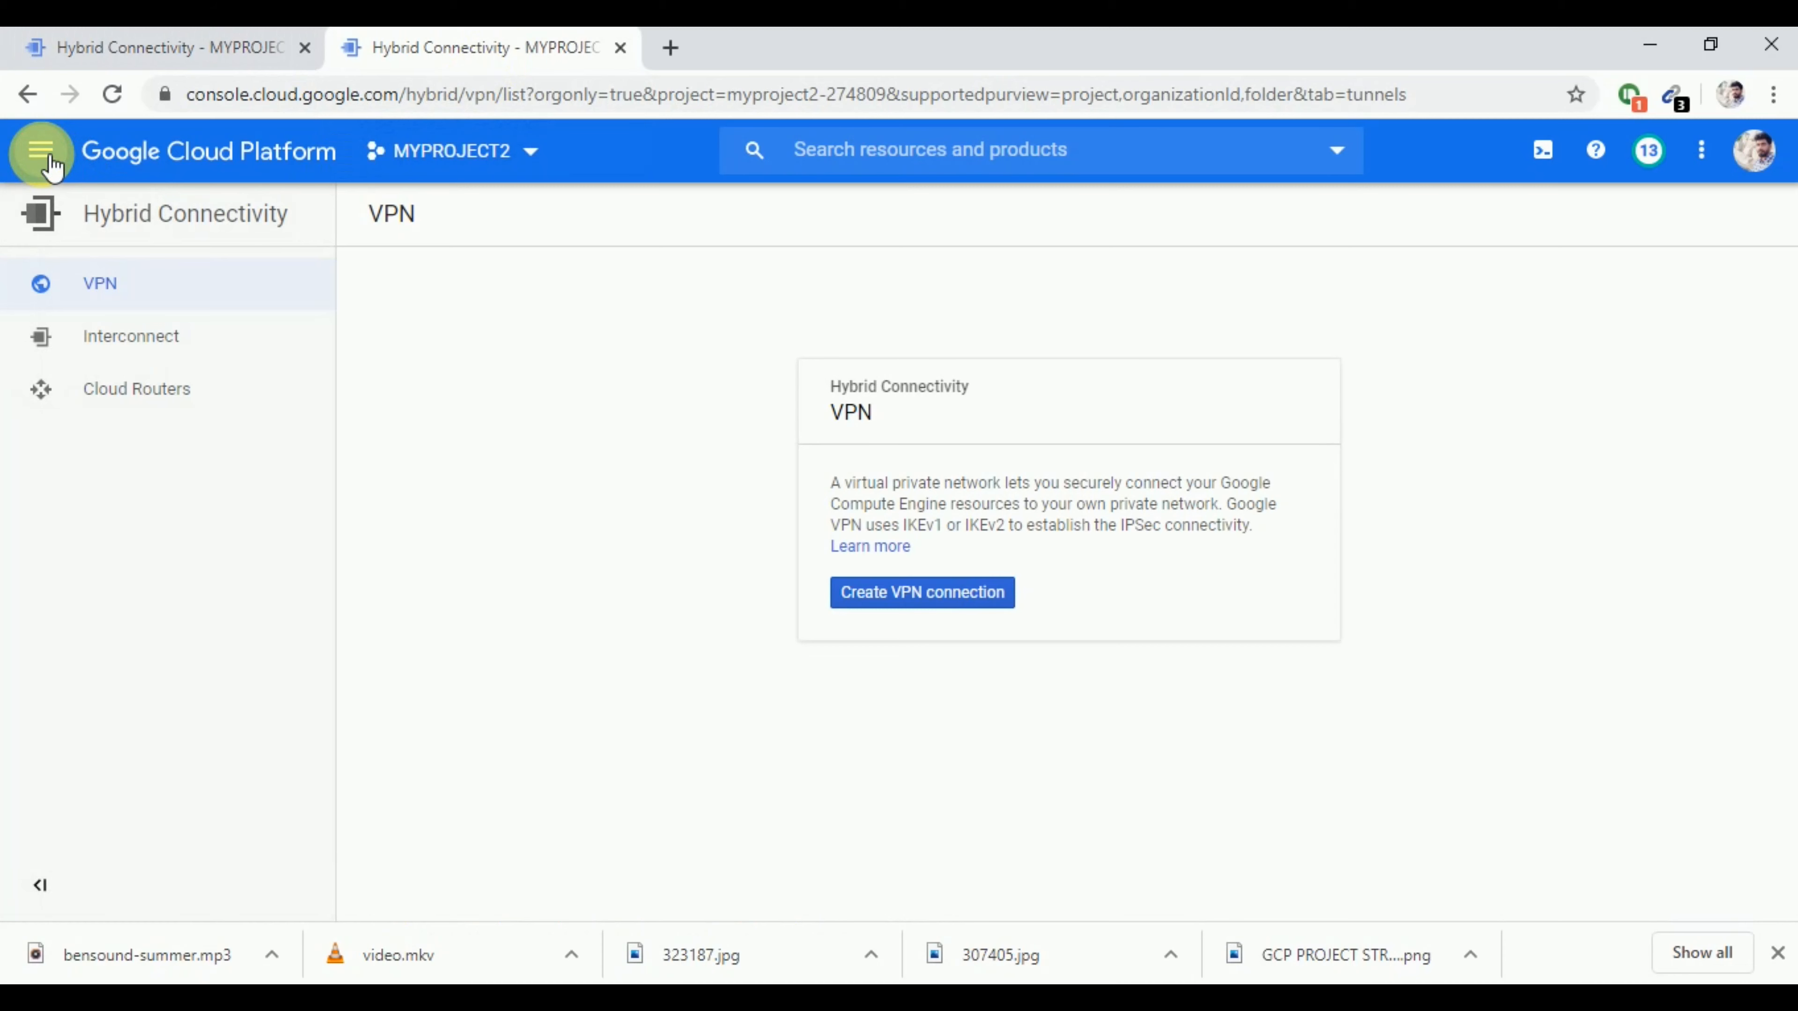
left_click(53, 167)
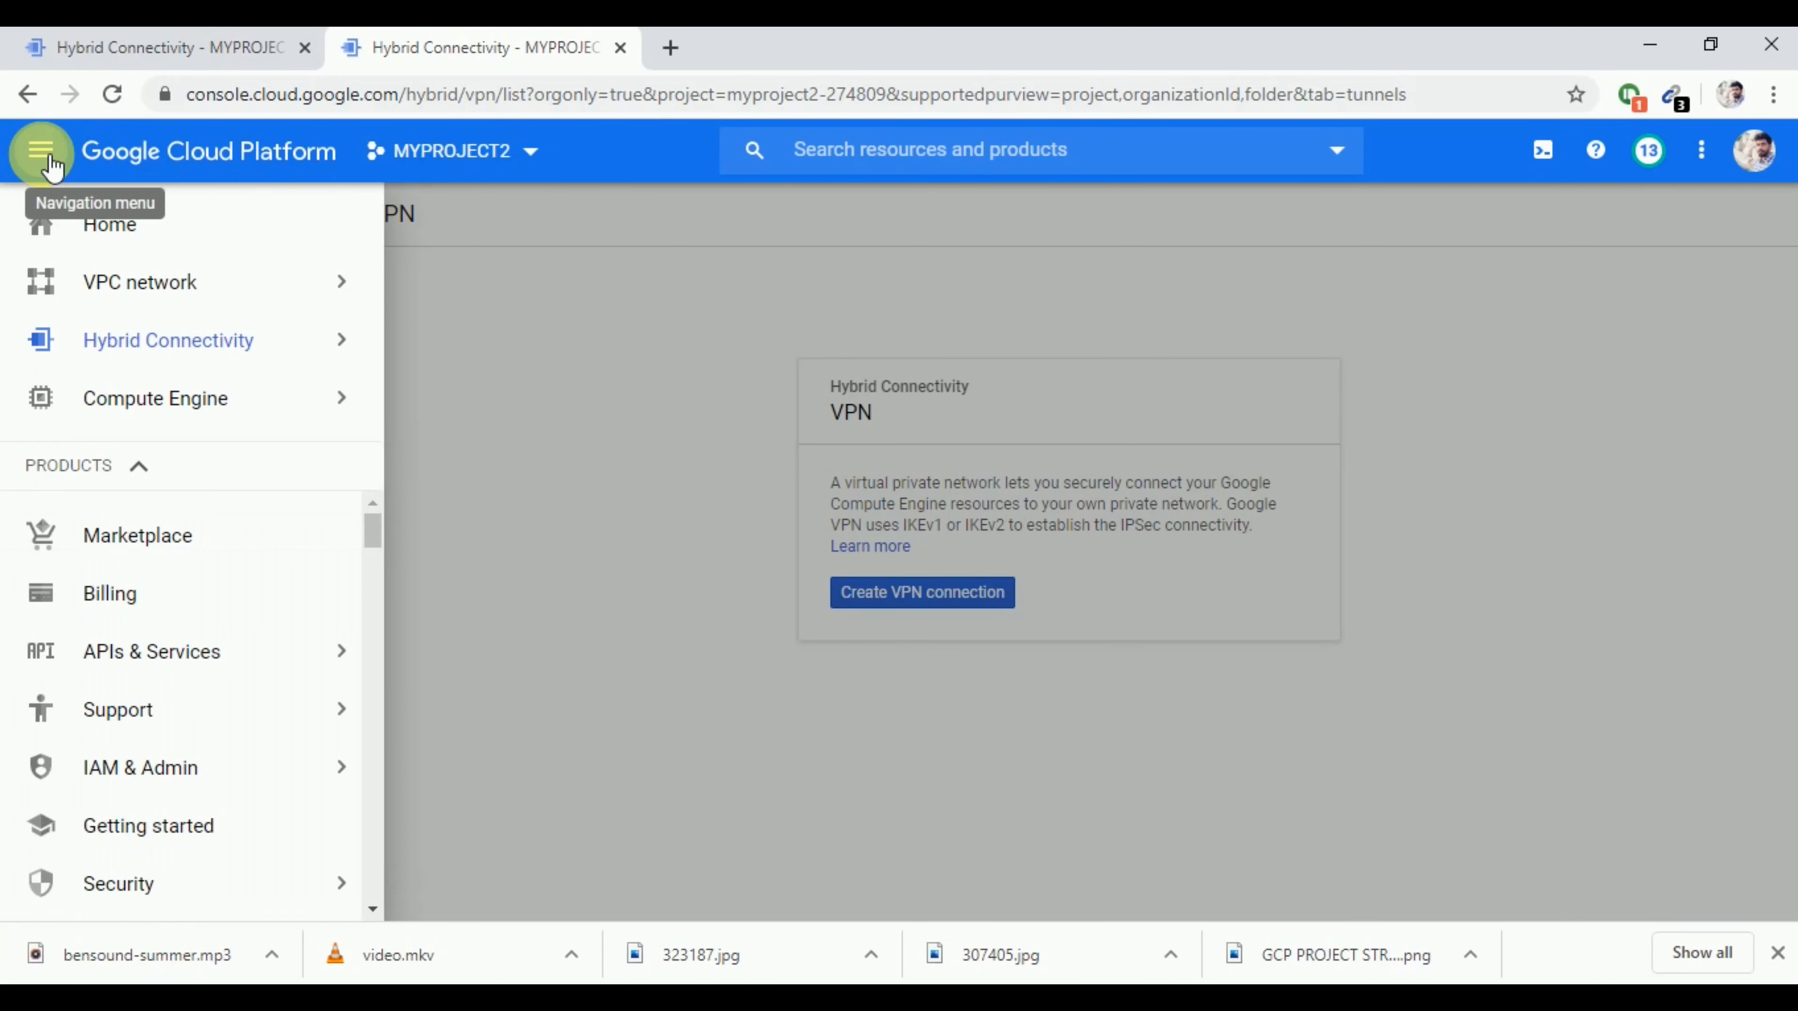
mouse_move(249, 409)
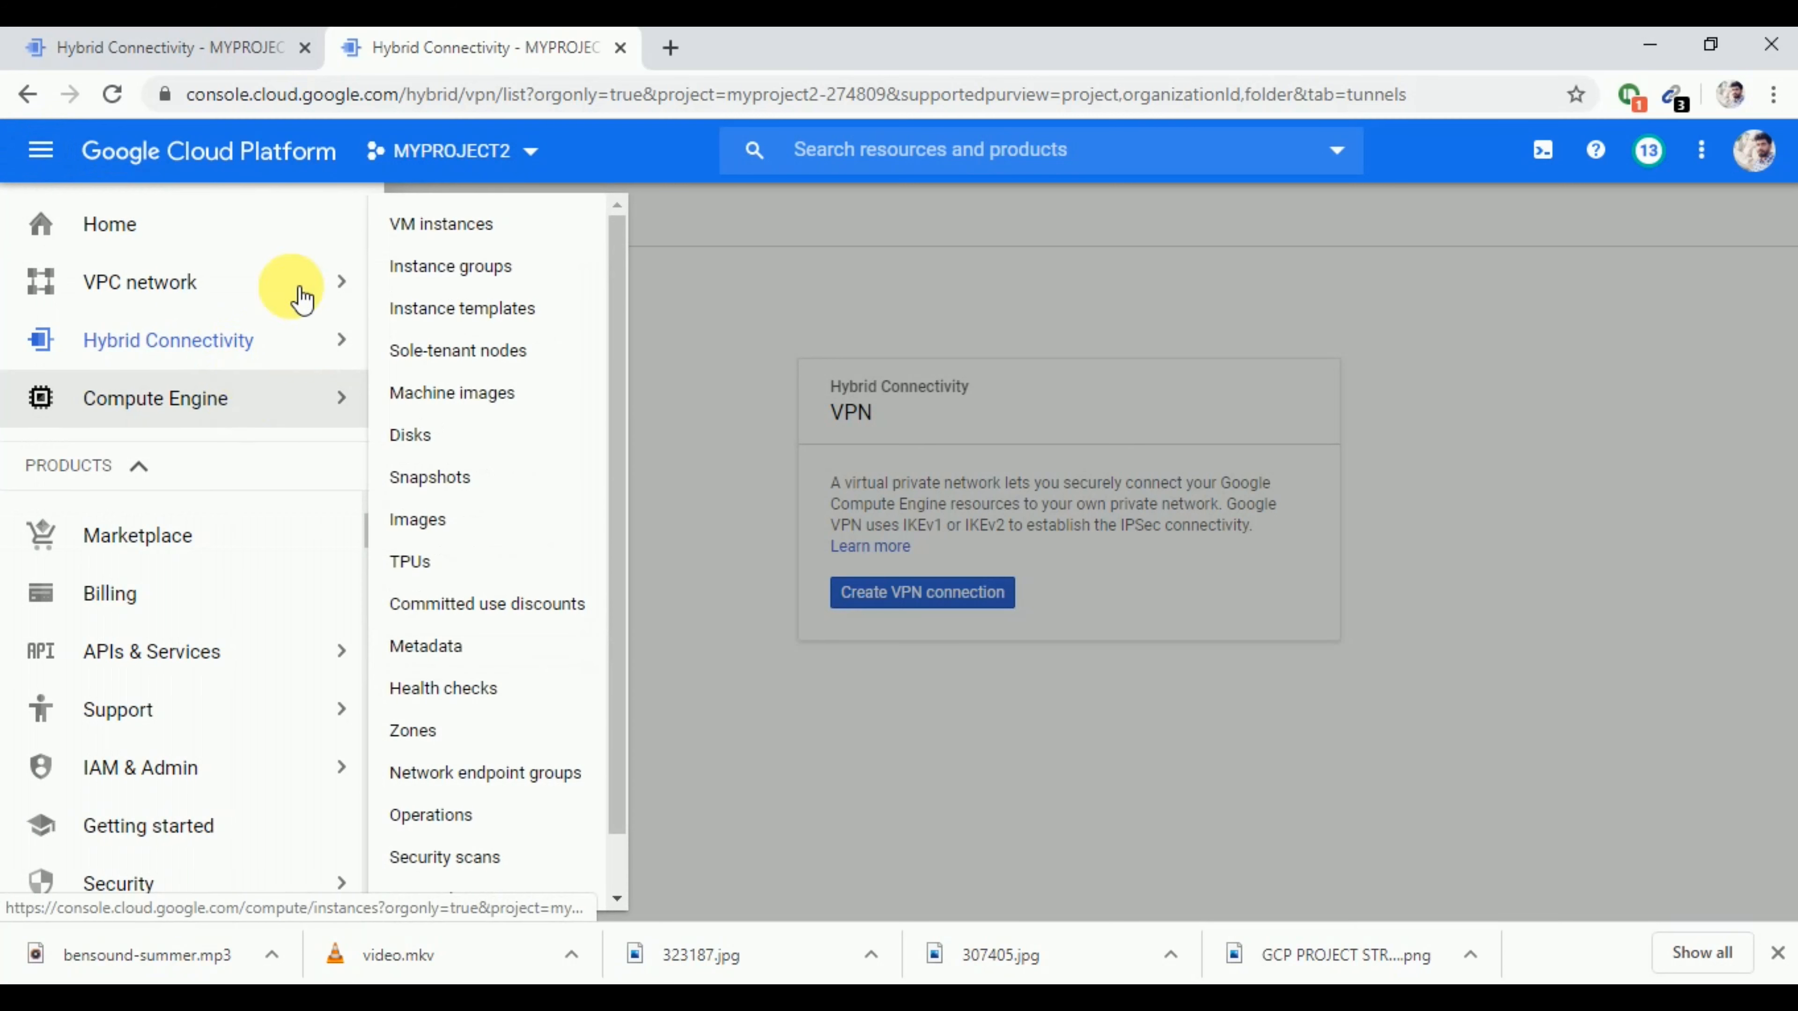
mouse_move(292, 298)
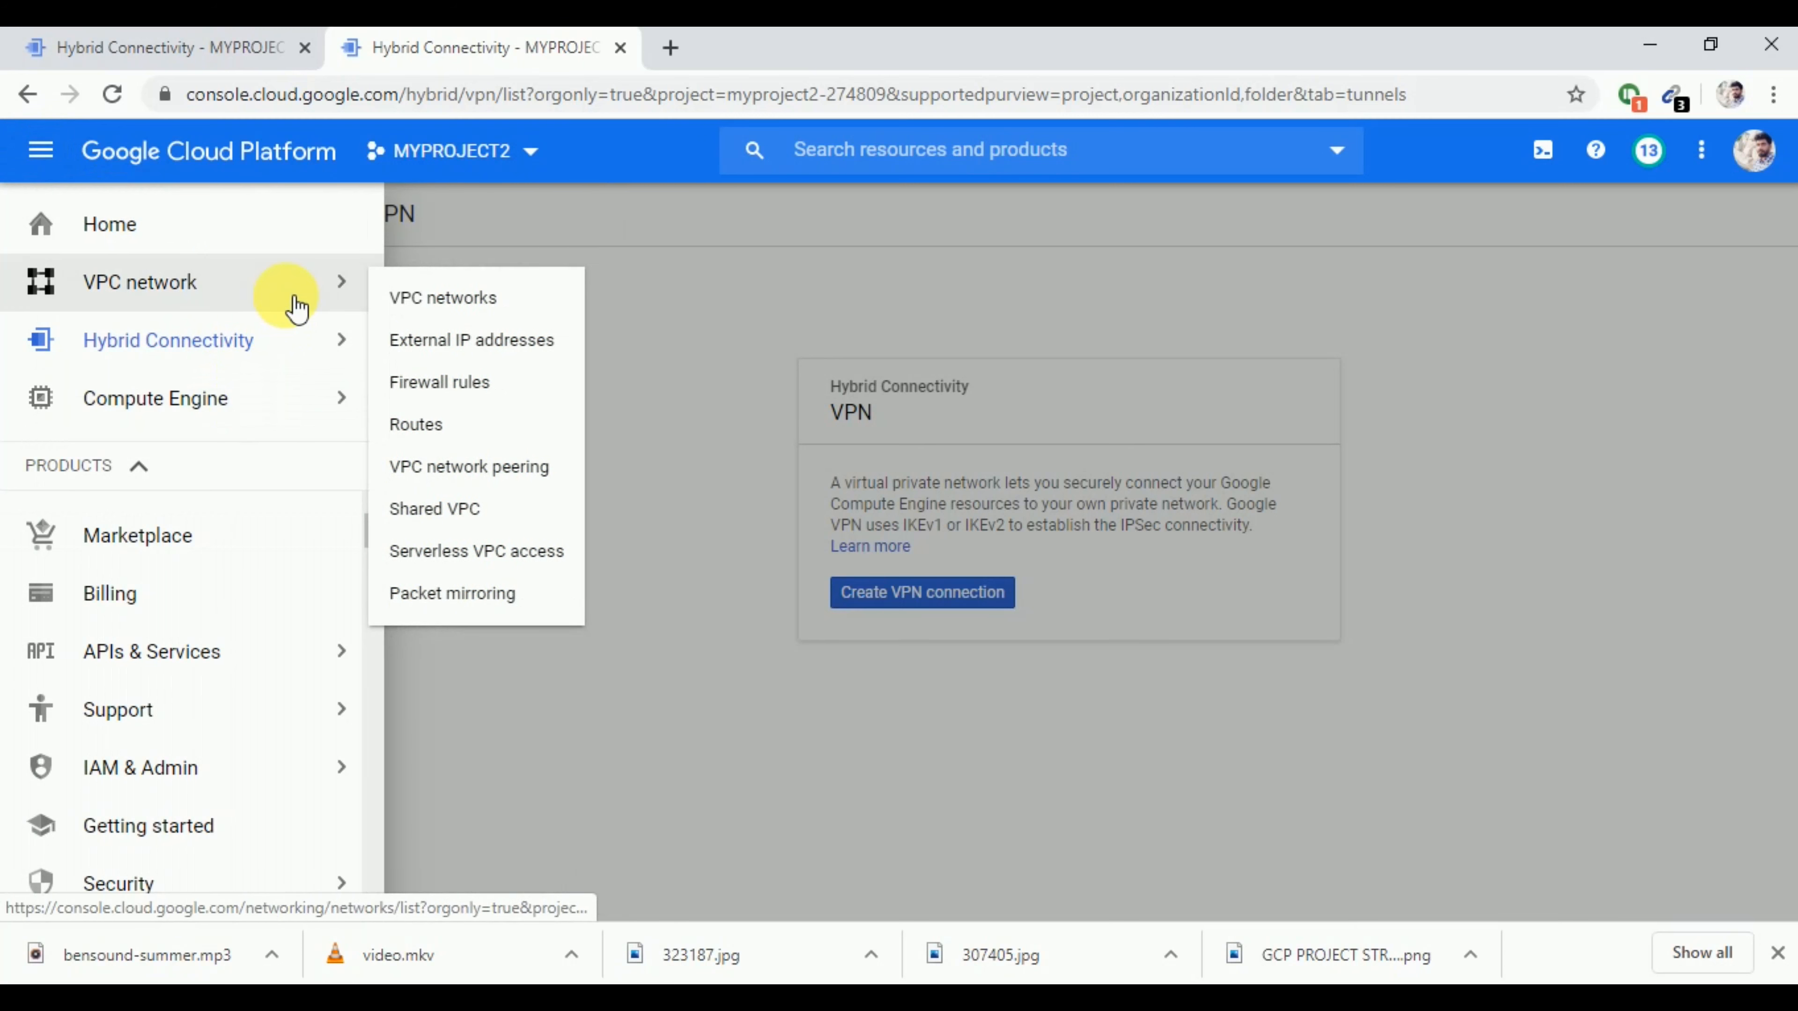
left_click(466, 345)
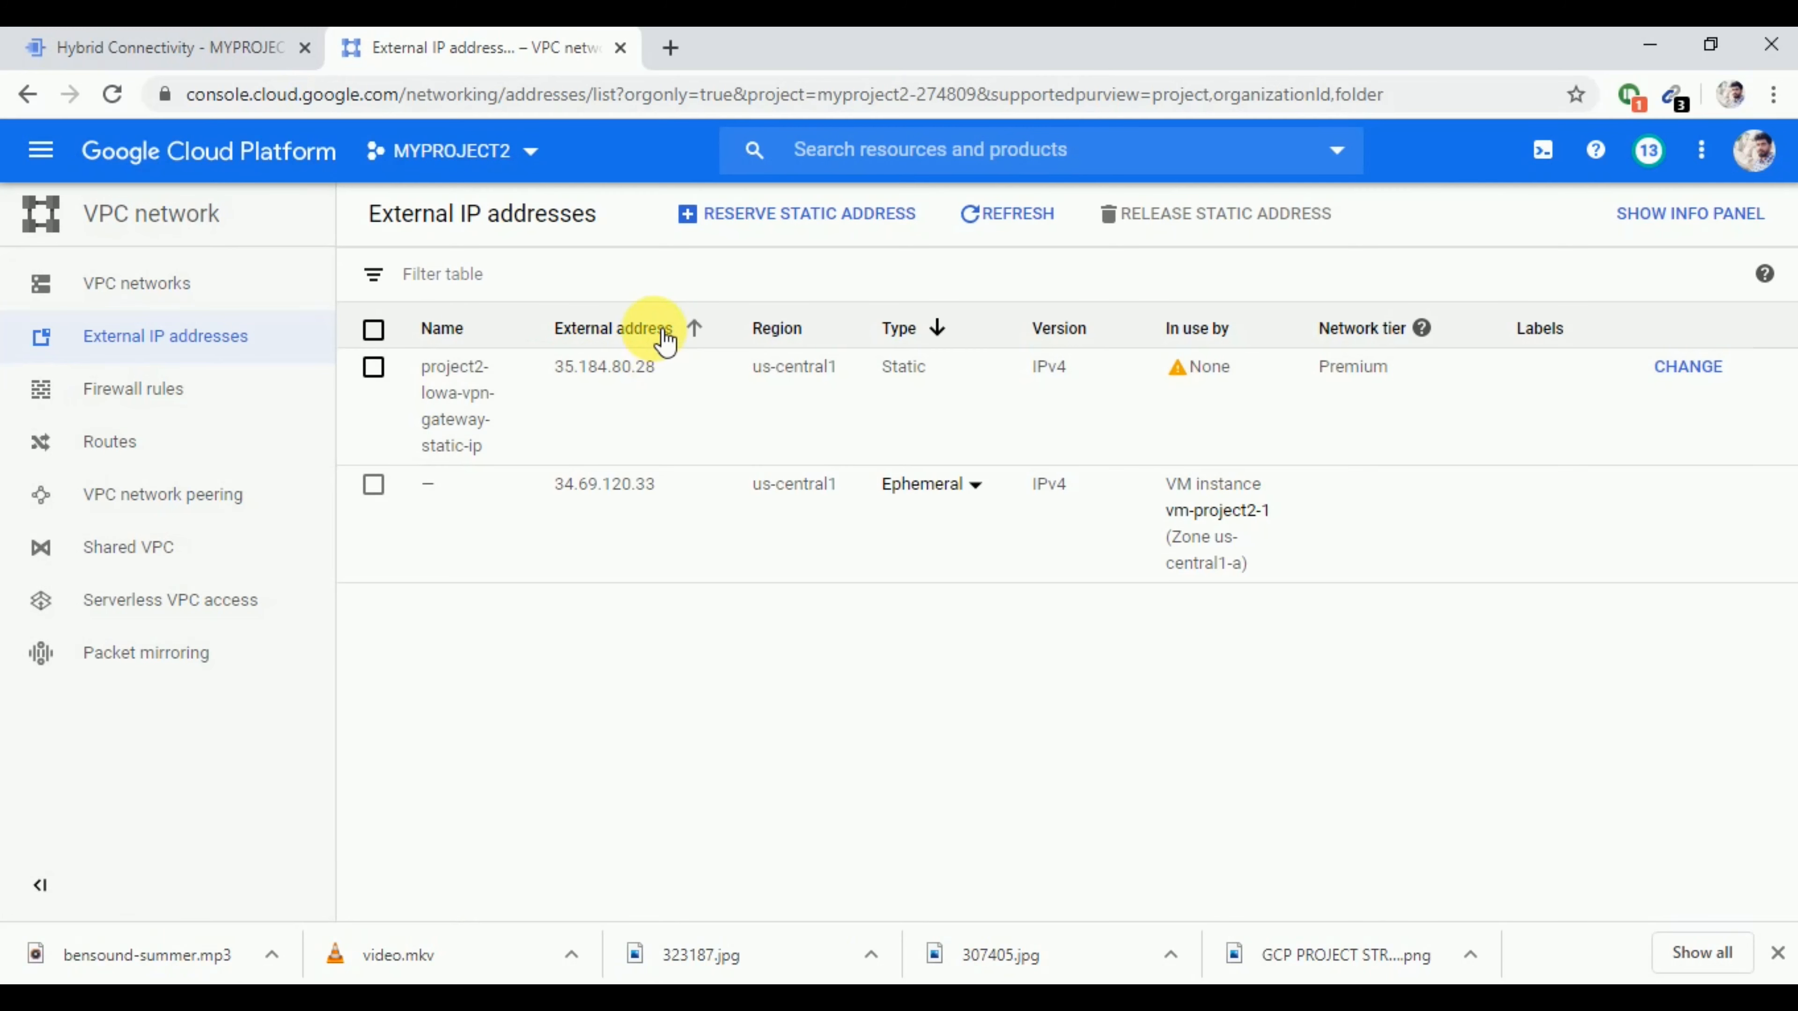
left_click_drag(666, 371, 571, 373)
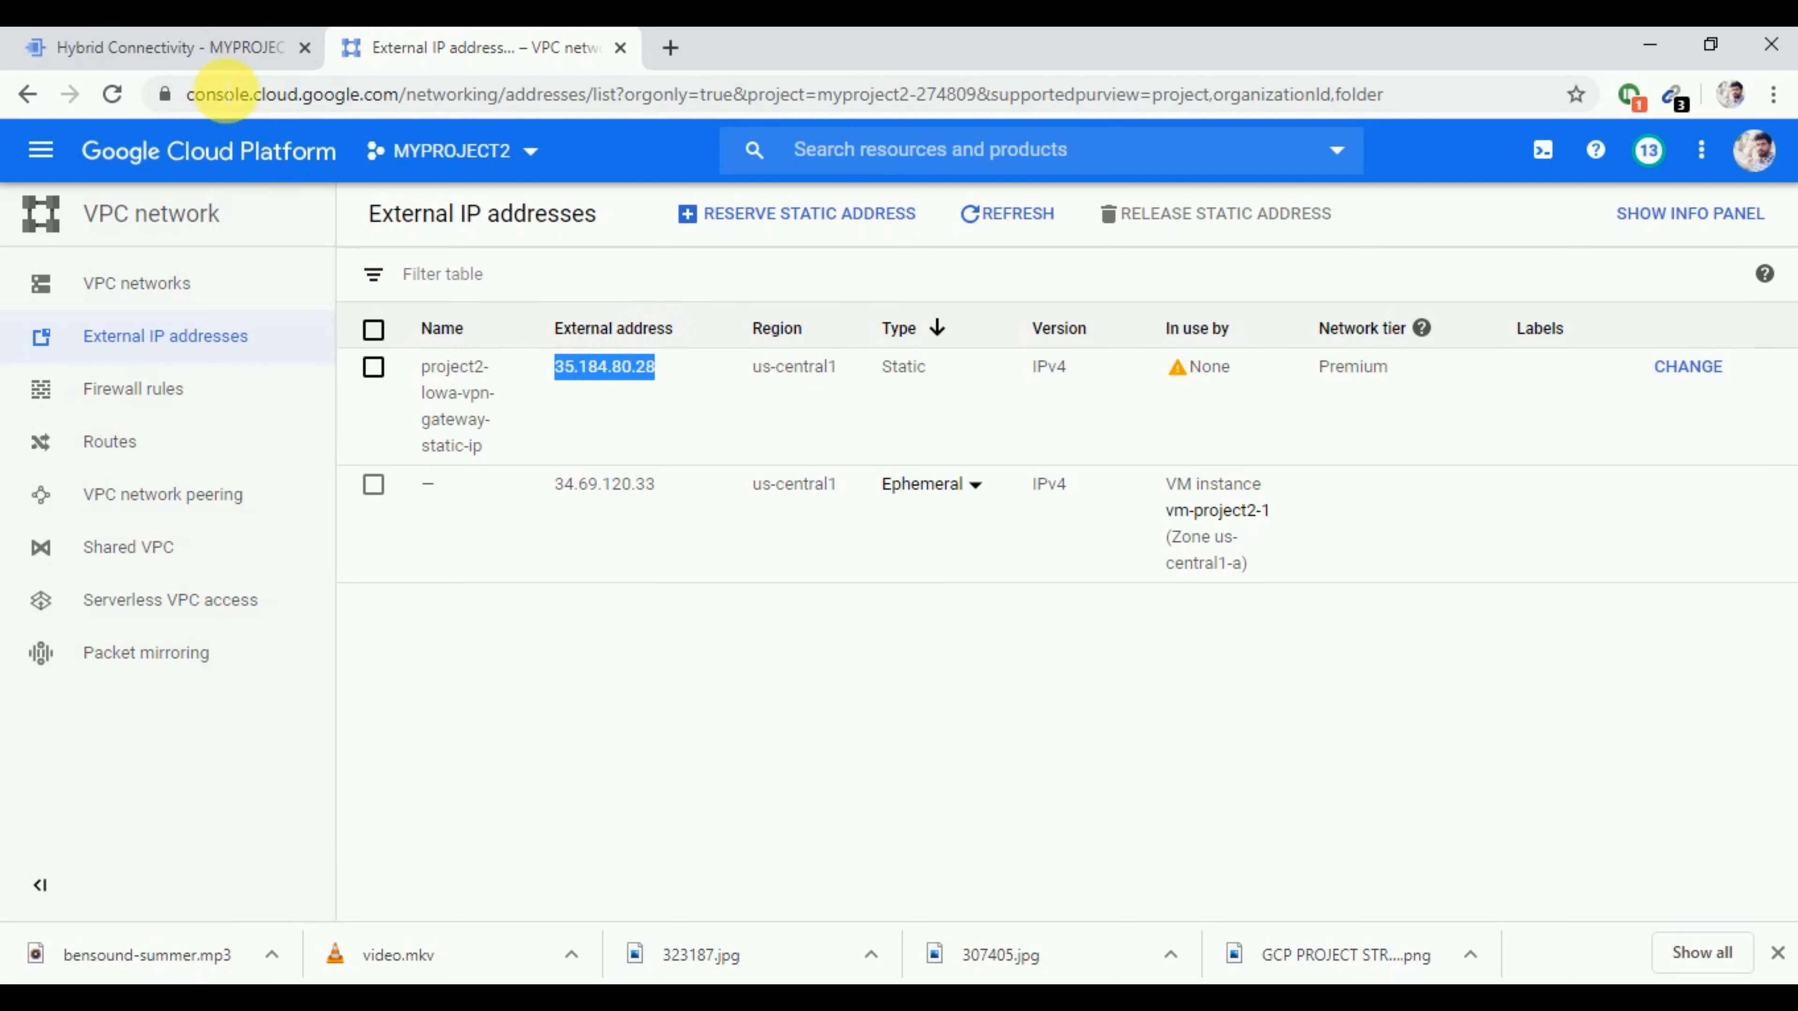
Step: Paste 35.184.80.28 as the MYPROJECT1 tunnel's remote peer IP address
left_click(199, 50)
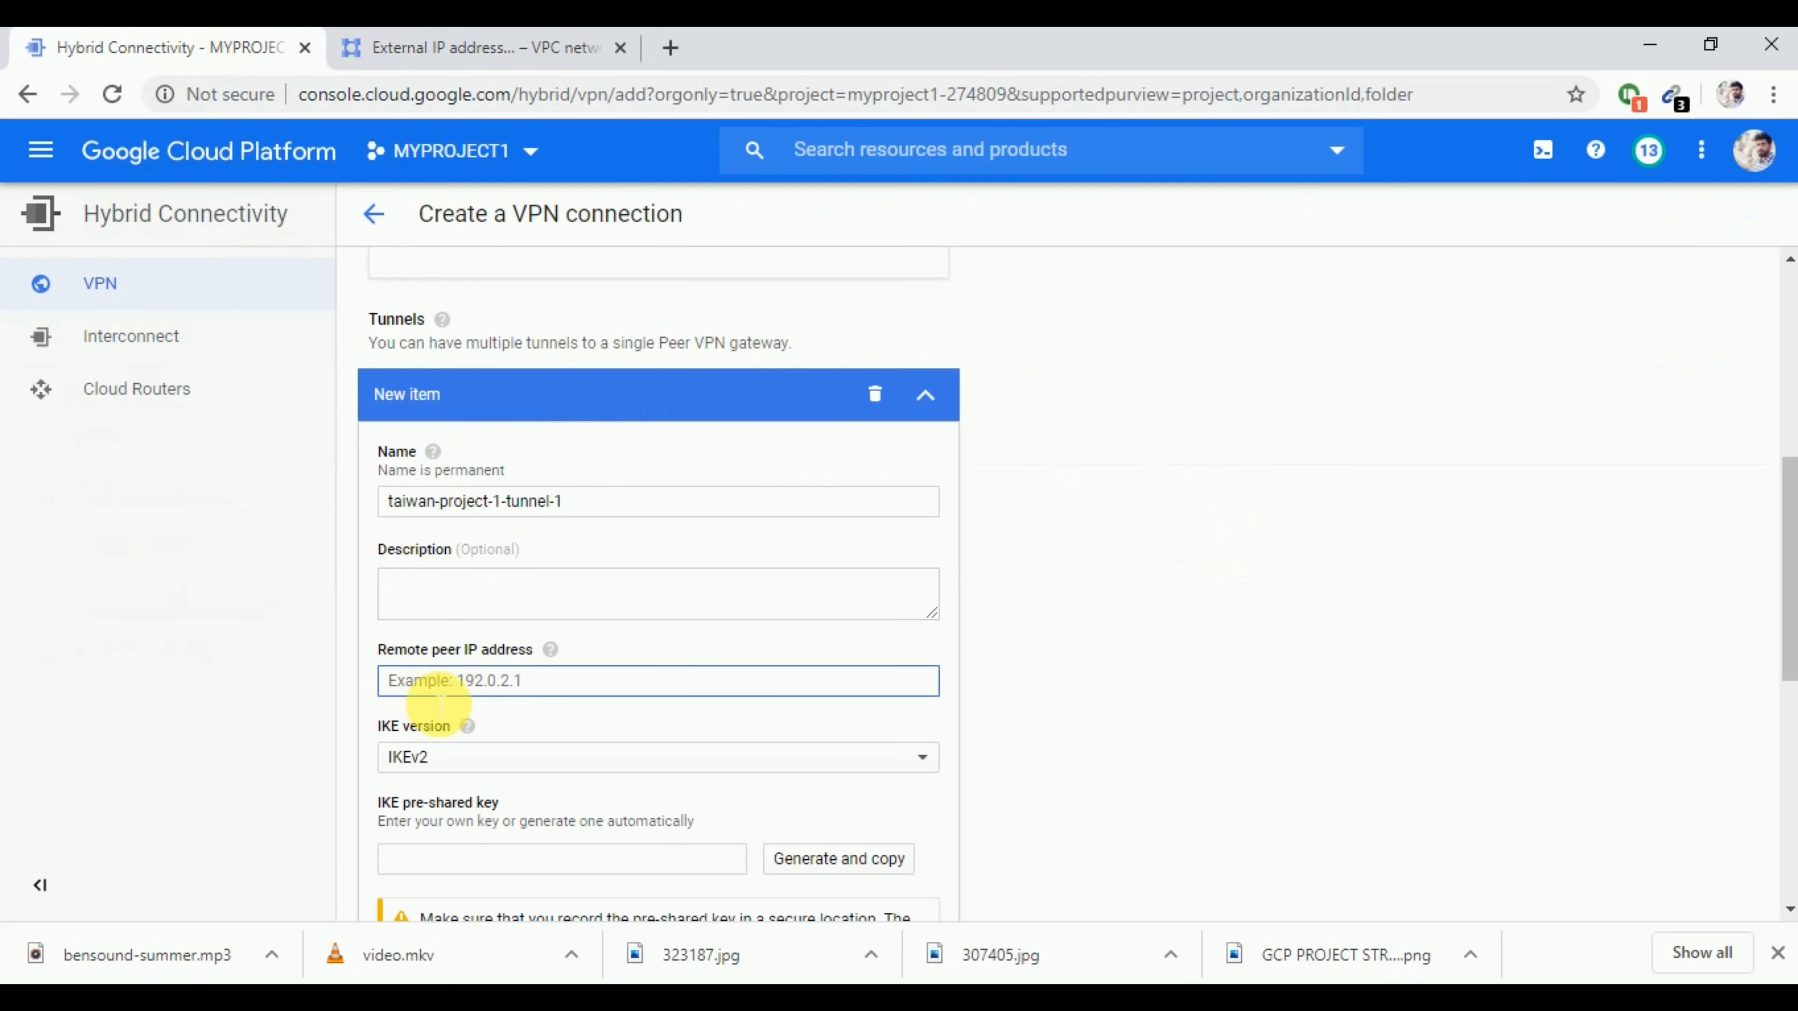
type("35.184.80.28")
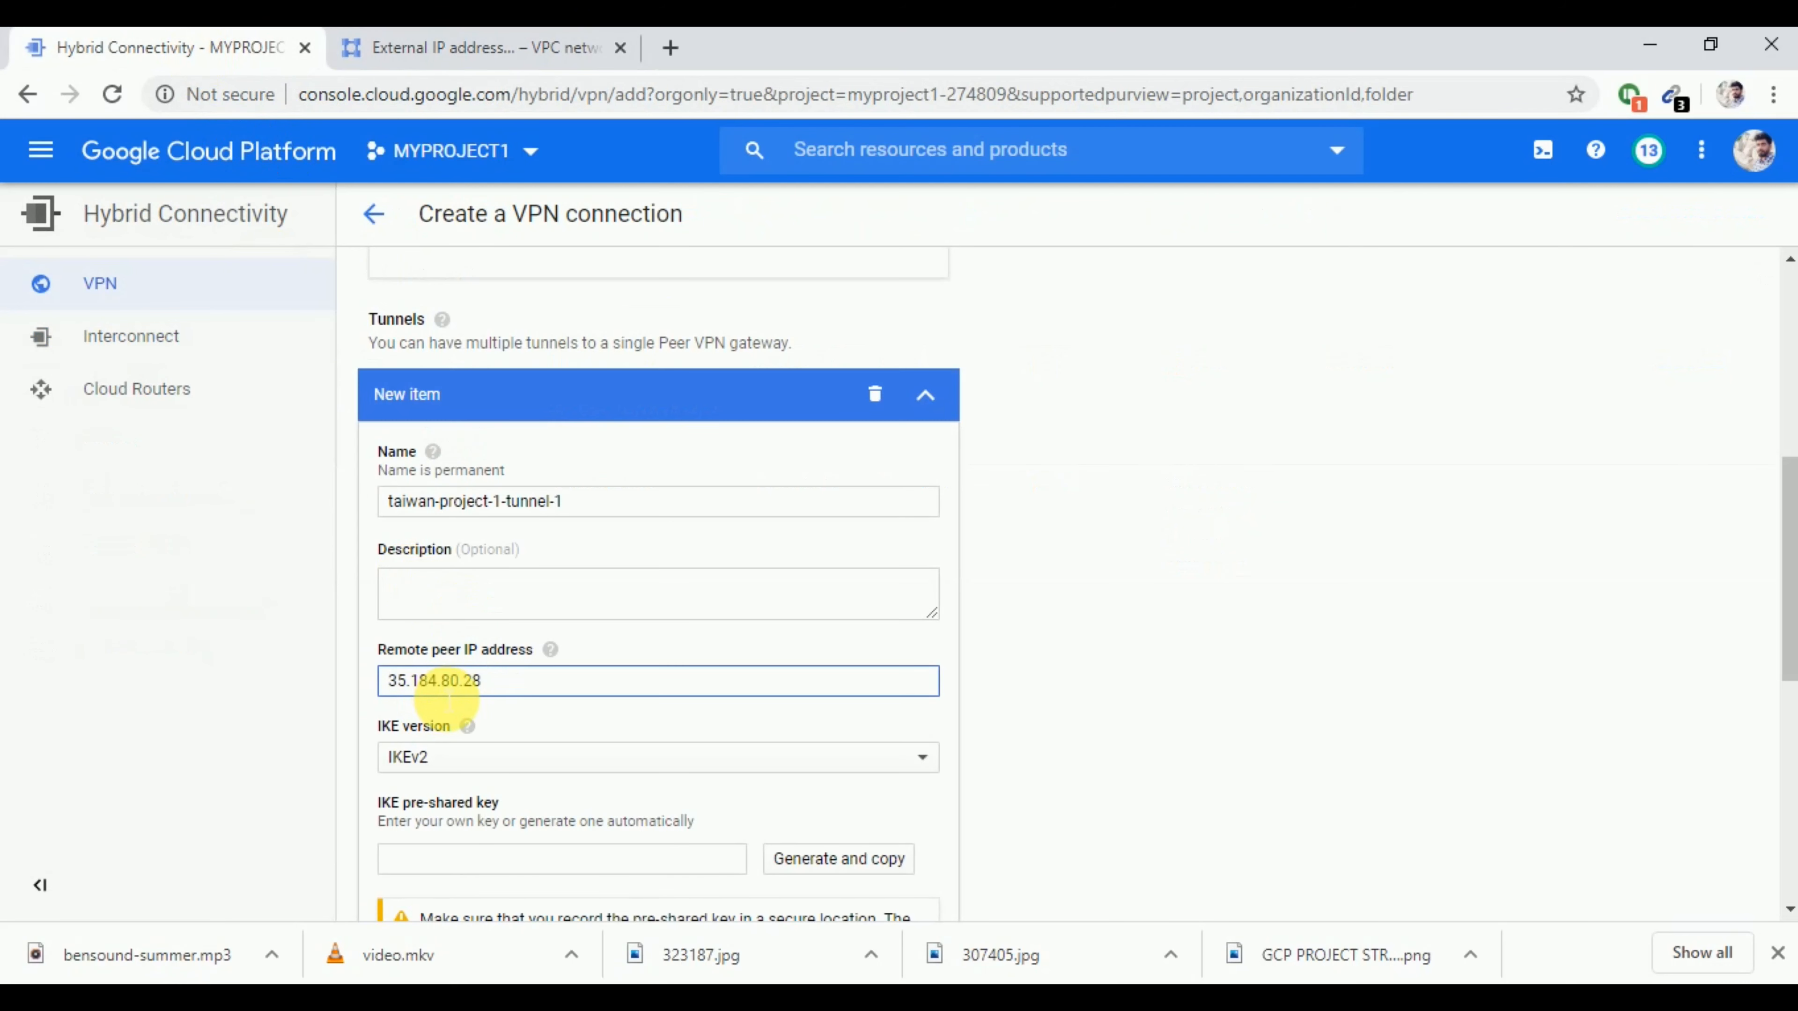
scroll(448, 698, "down", 1)
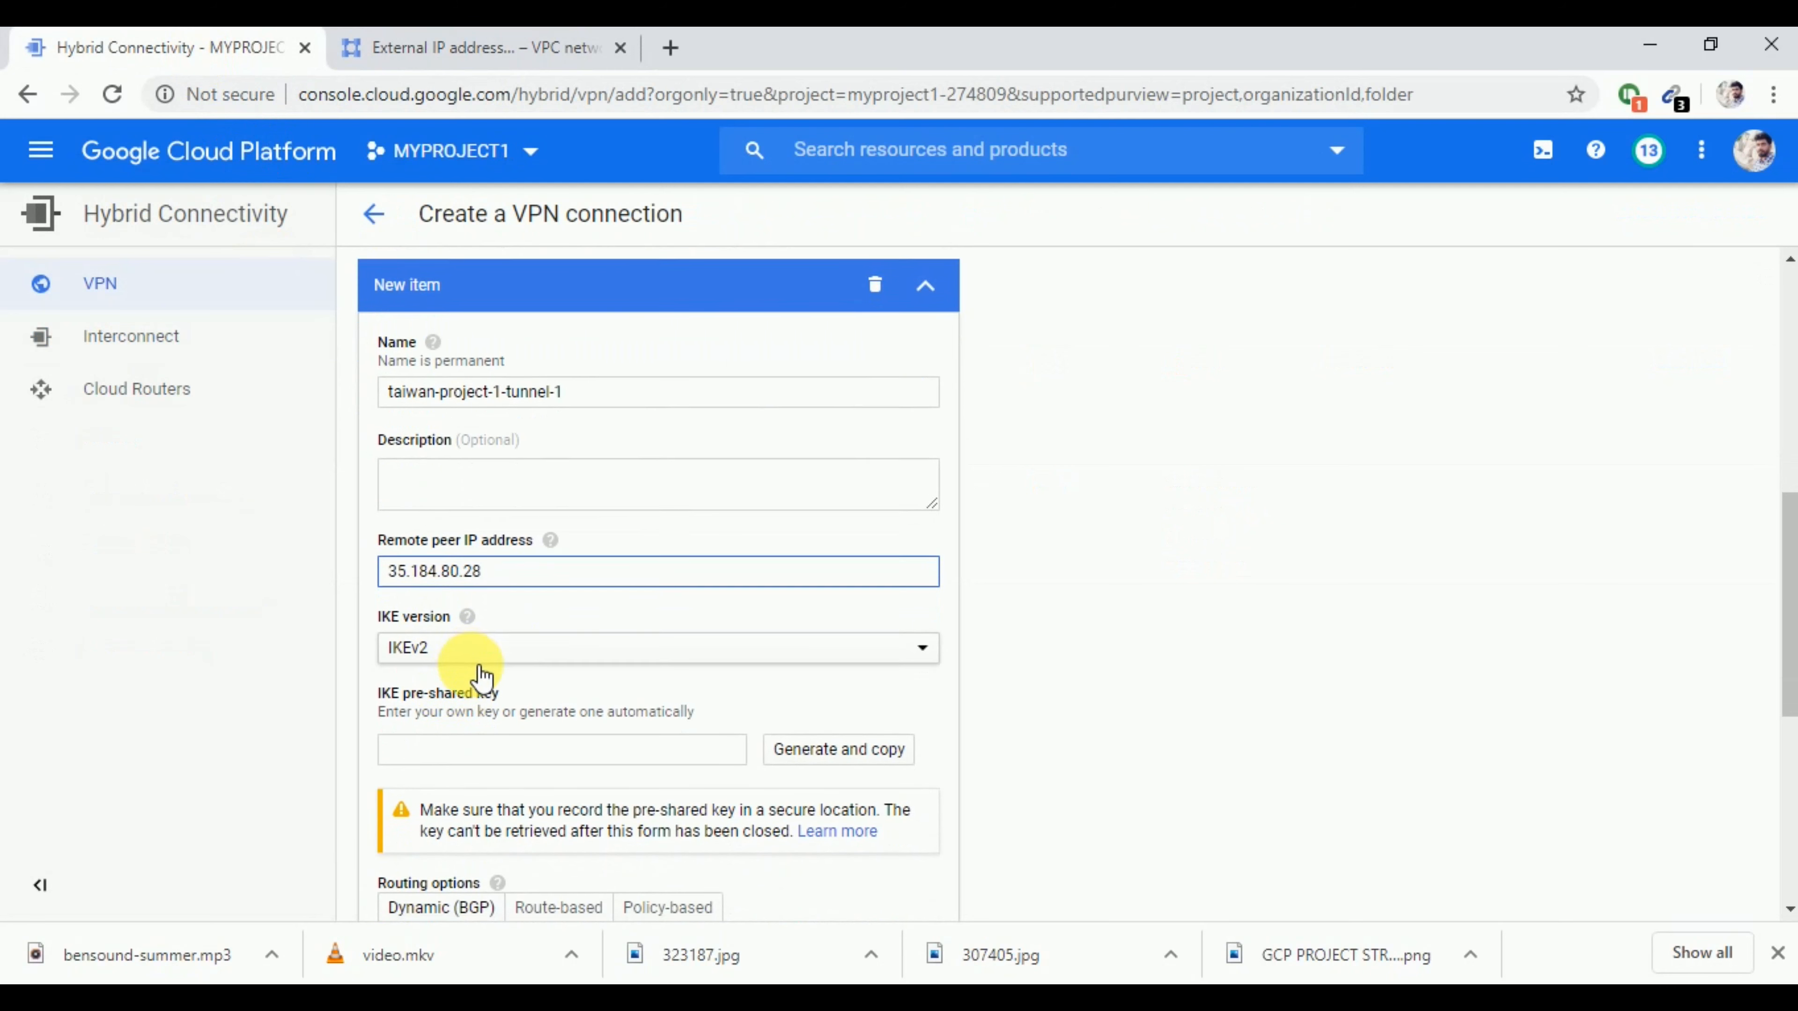
scroll(481, 676, "down", 2)
Step: Keep IKEv2 and replace the generated pre-shared key with a custom key
left_click(587, 411)
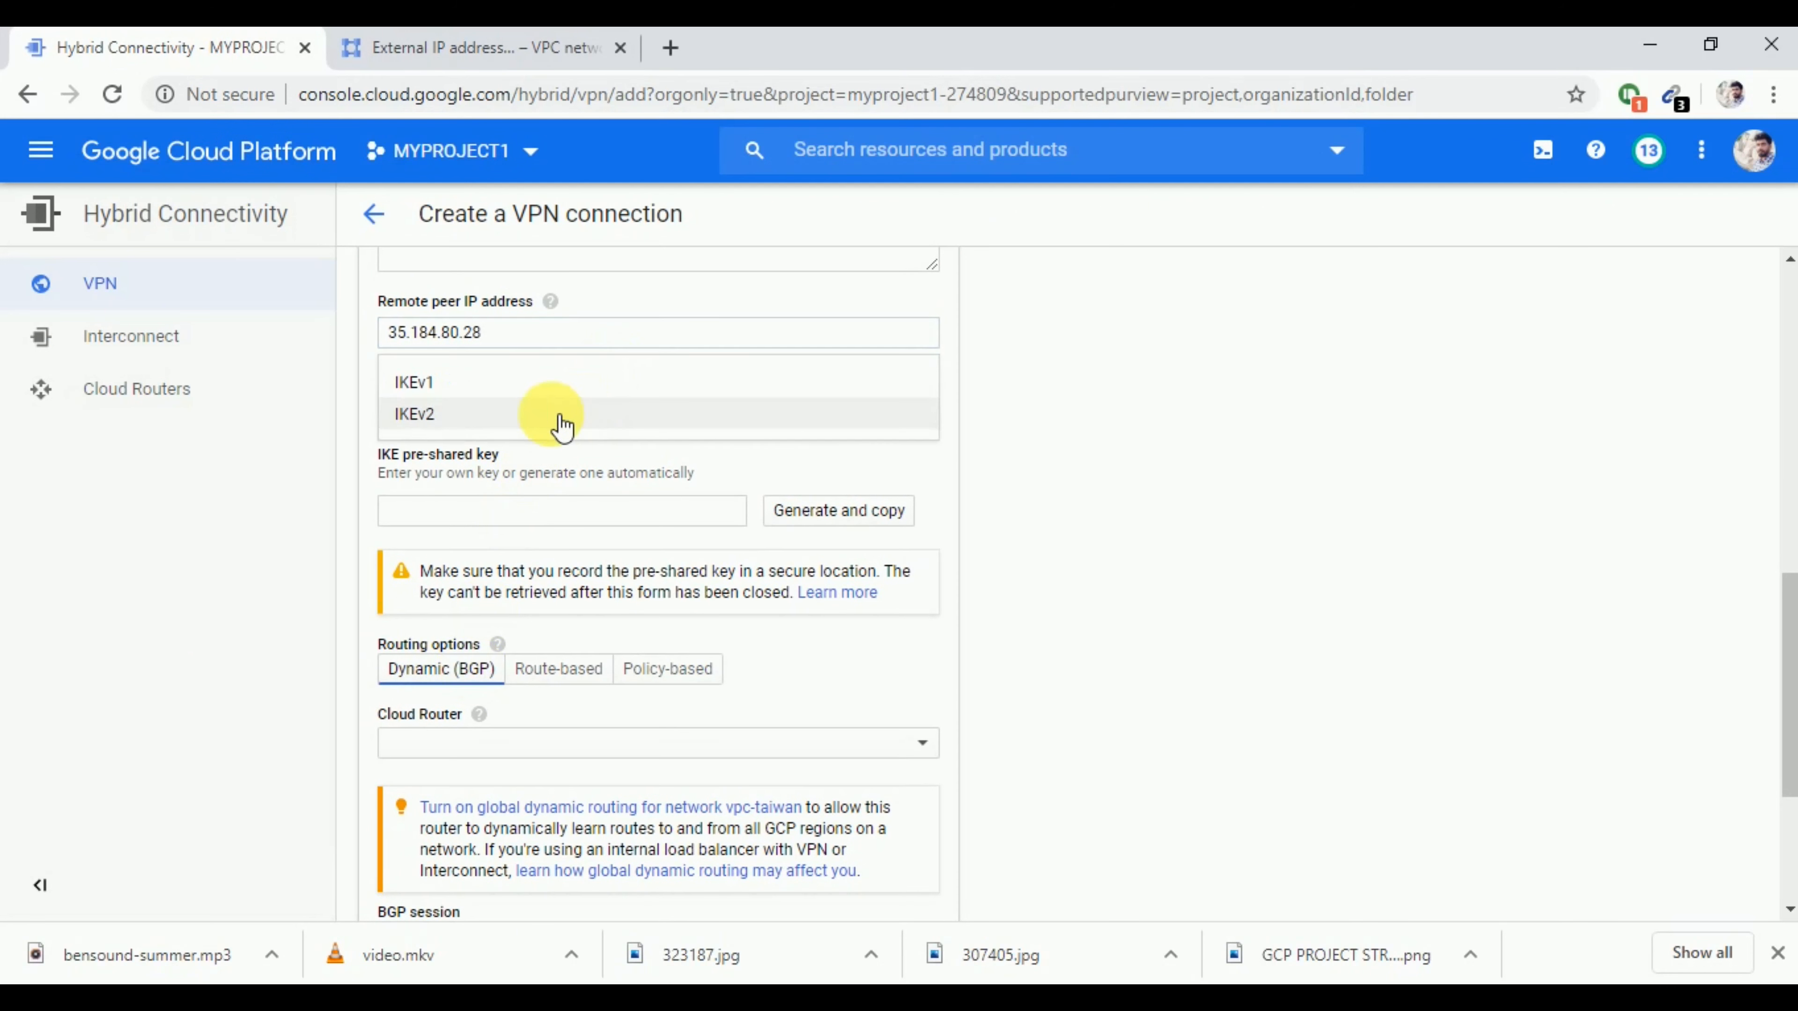
left_click(534, 413)
left_click(630, 516)
left_click(821, 526)
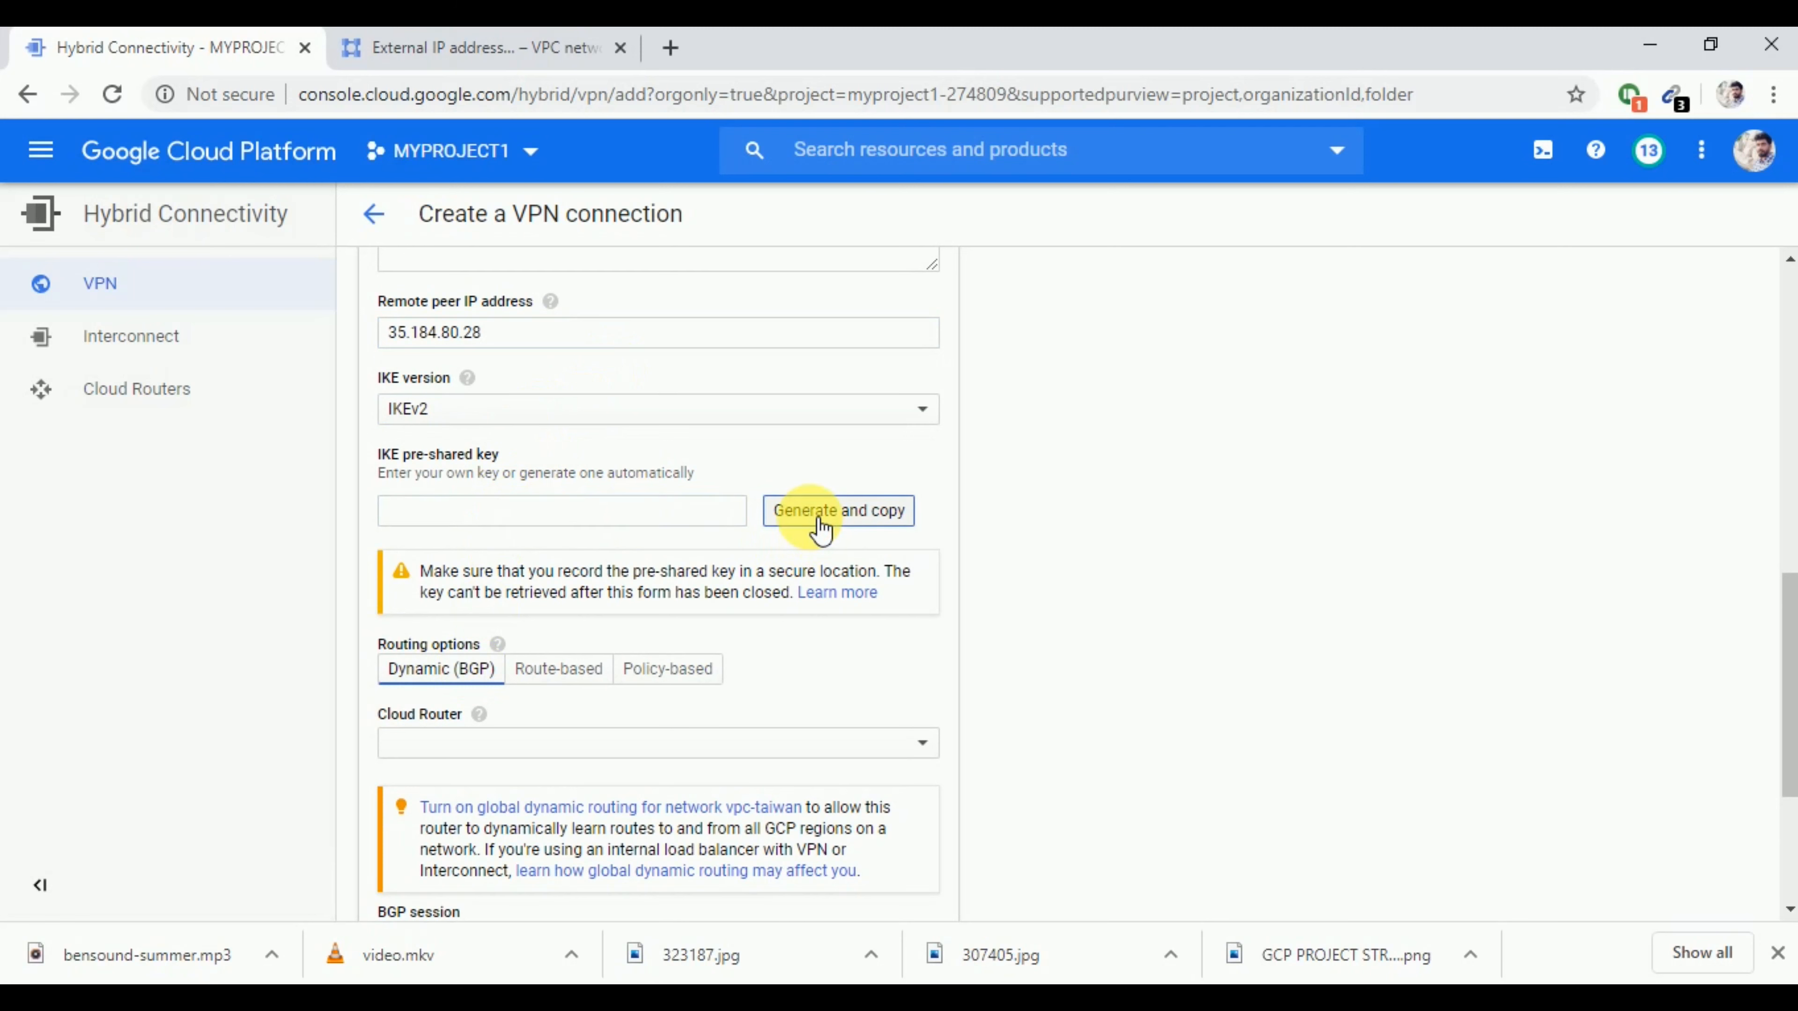
left_click_drag(669, 512, 373, 517)
key("BackSpace")
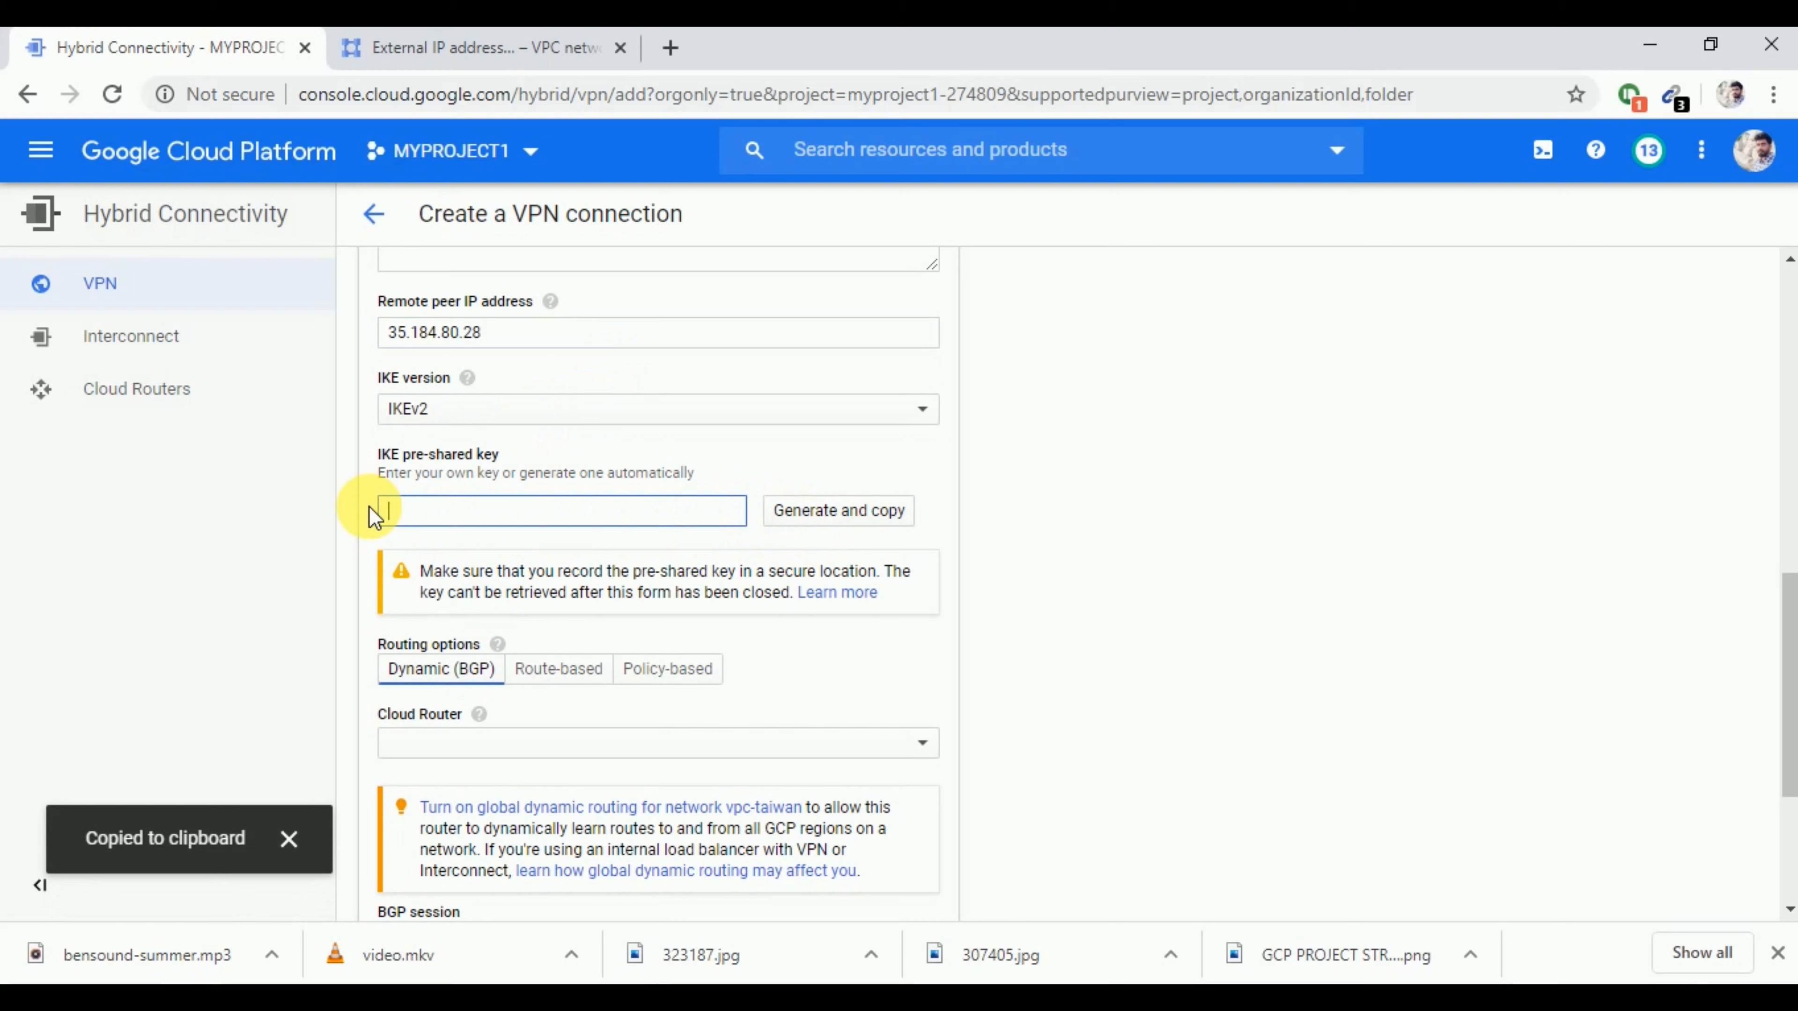
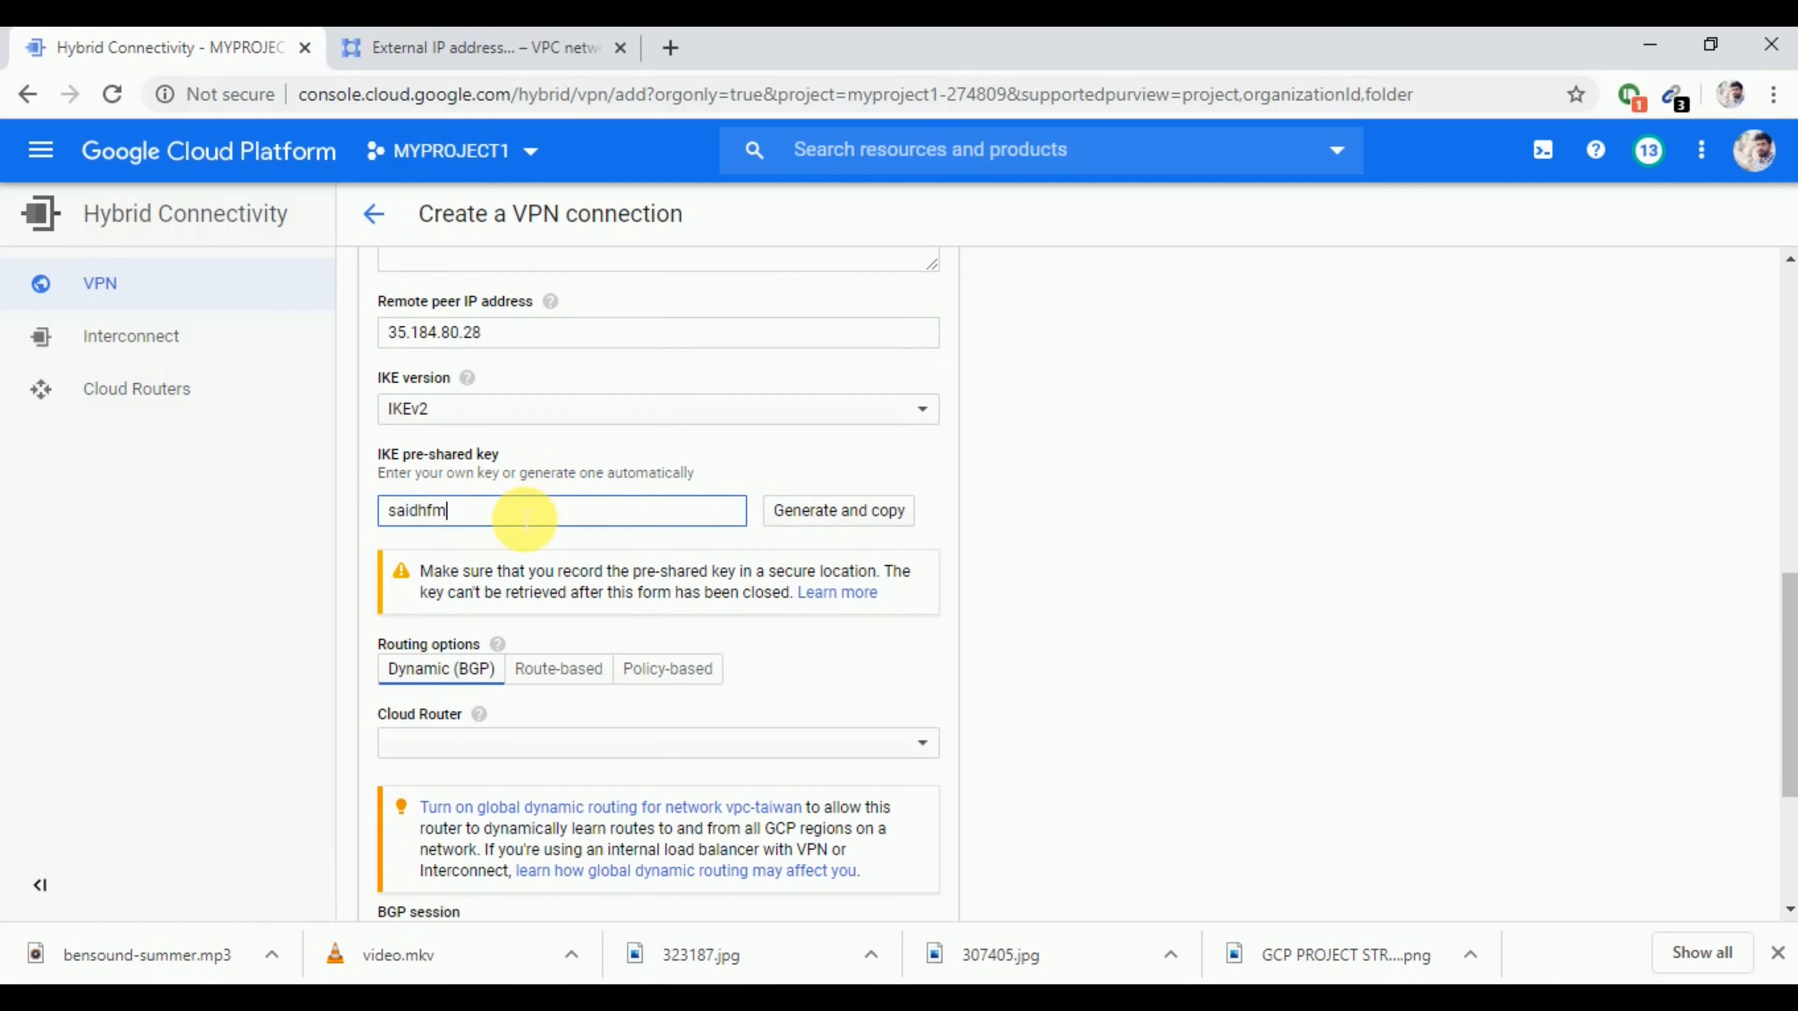
Step: Set routing to Dynamic (BGP) with Cloud Router taiwan-project1-router
scroll(610, 559, "down", 3)
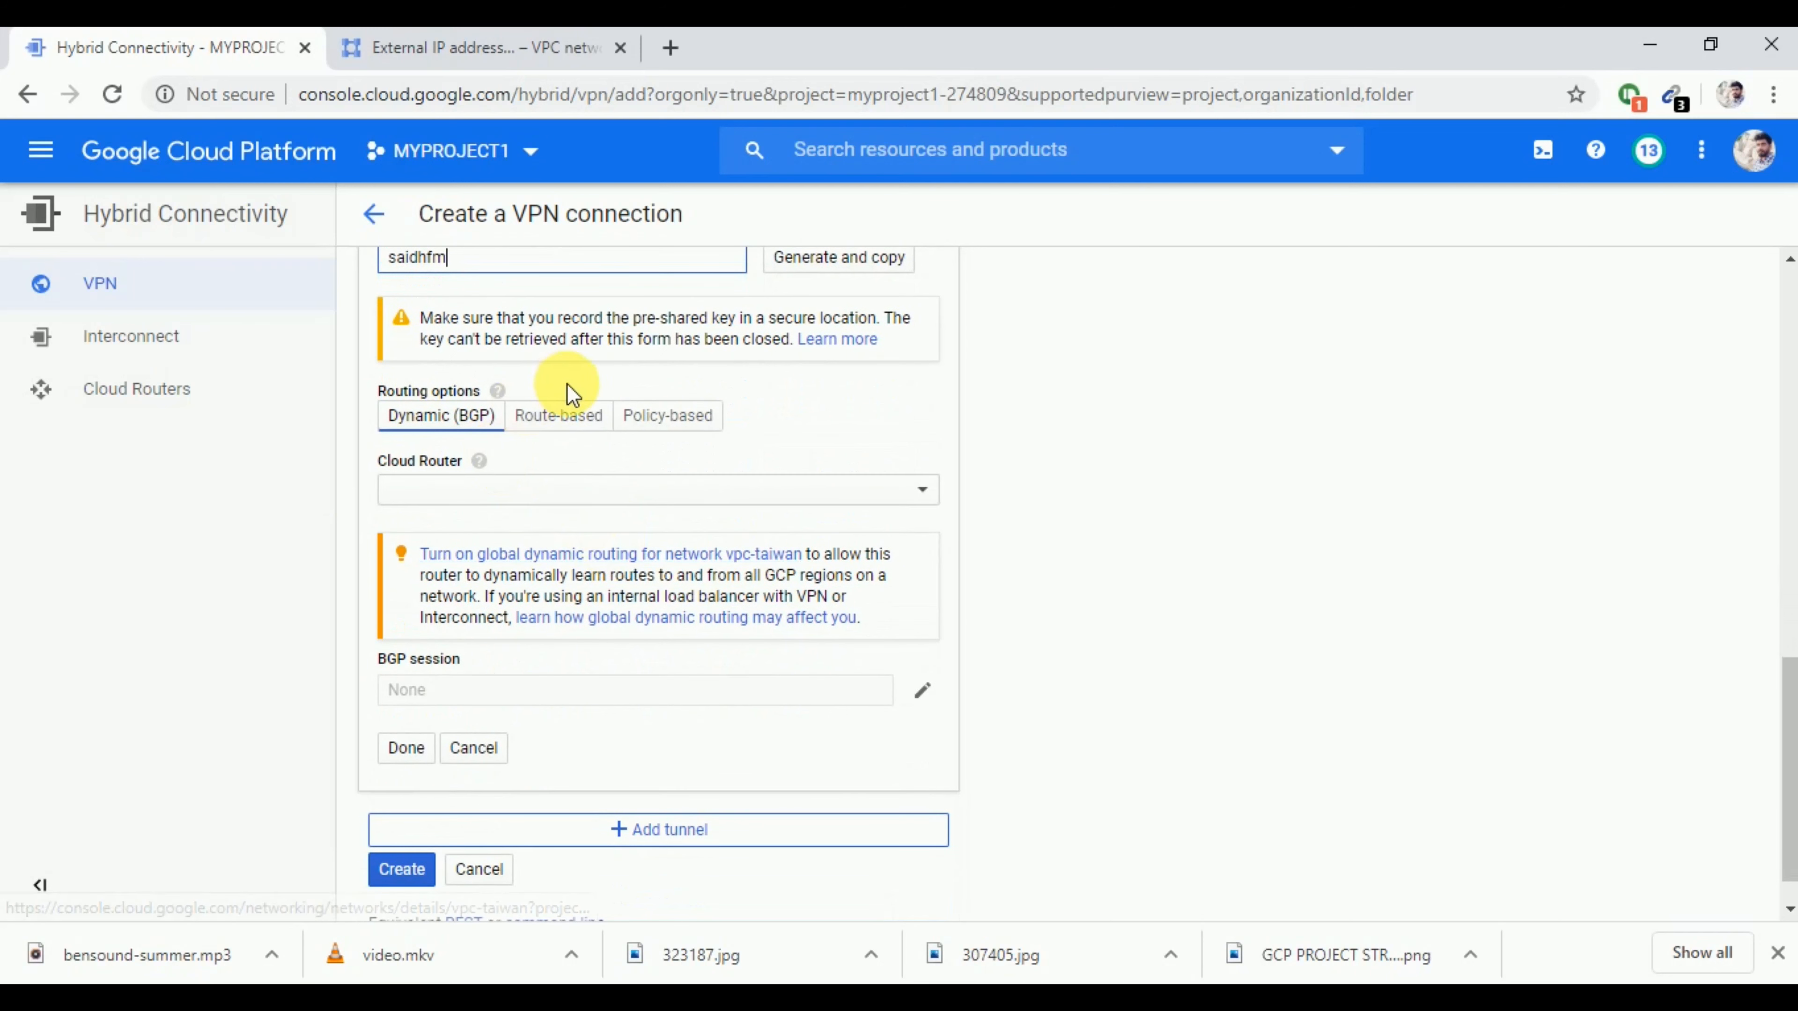
left_click(573, 417)
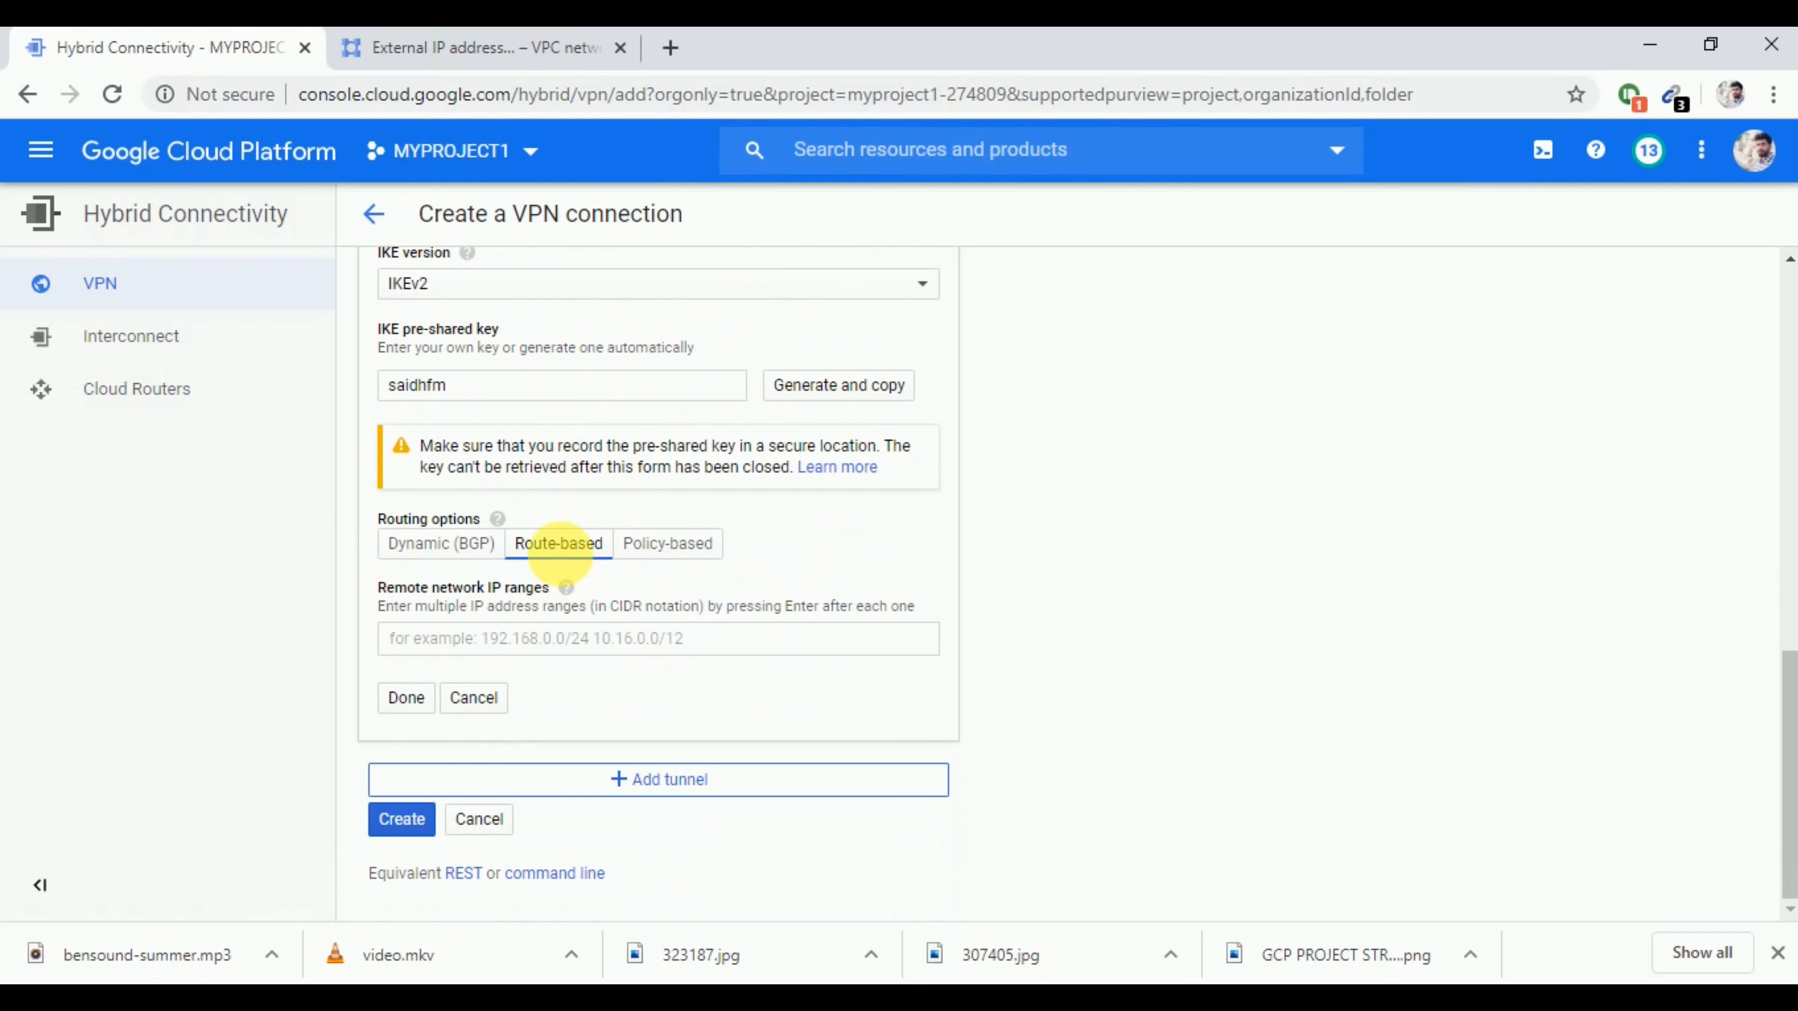
left_click(469, 556)
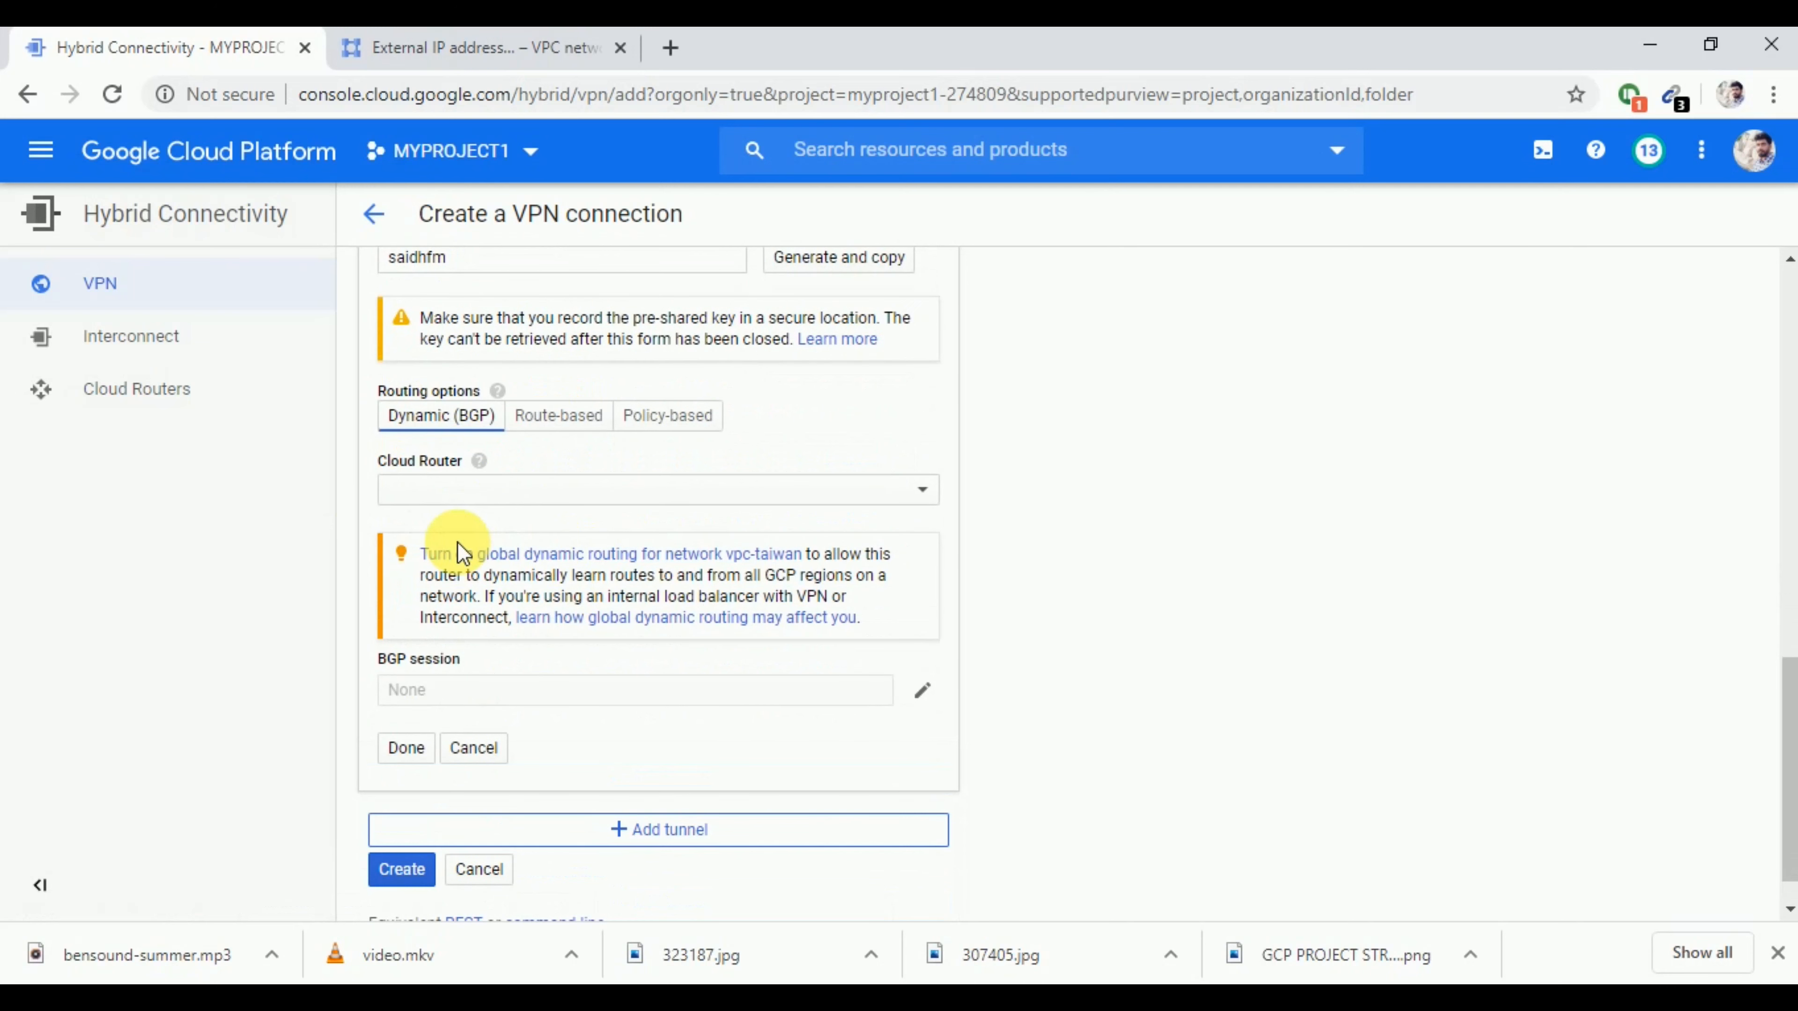
scroll(488, 524, "down", 1)
left_click(552, 468)
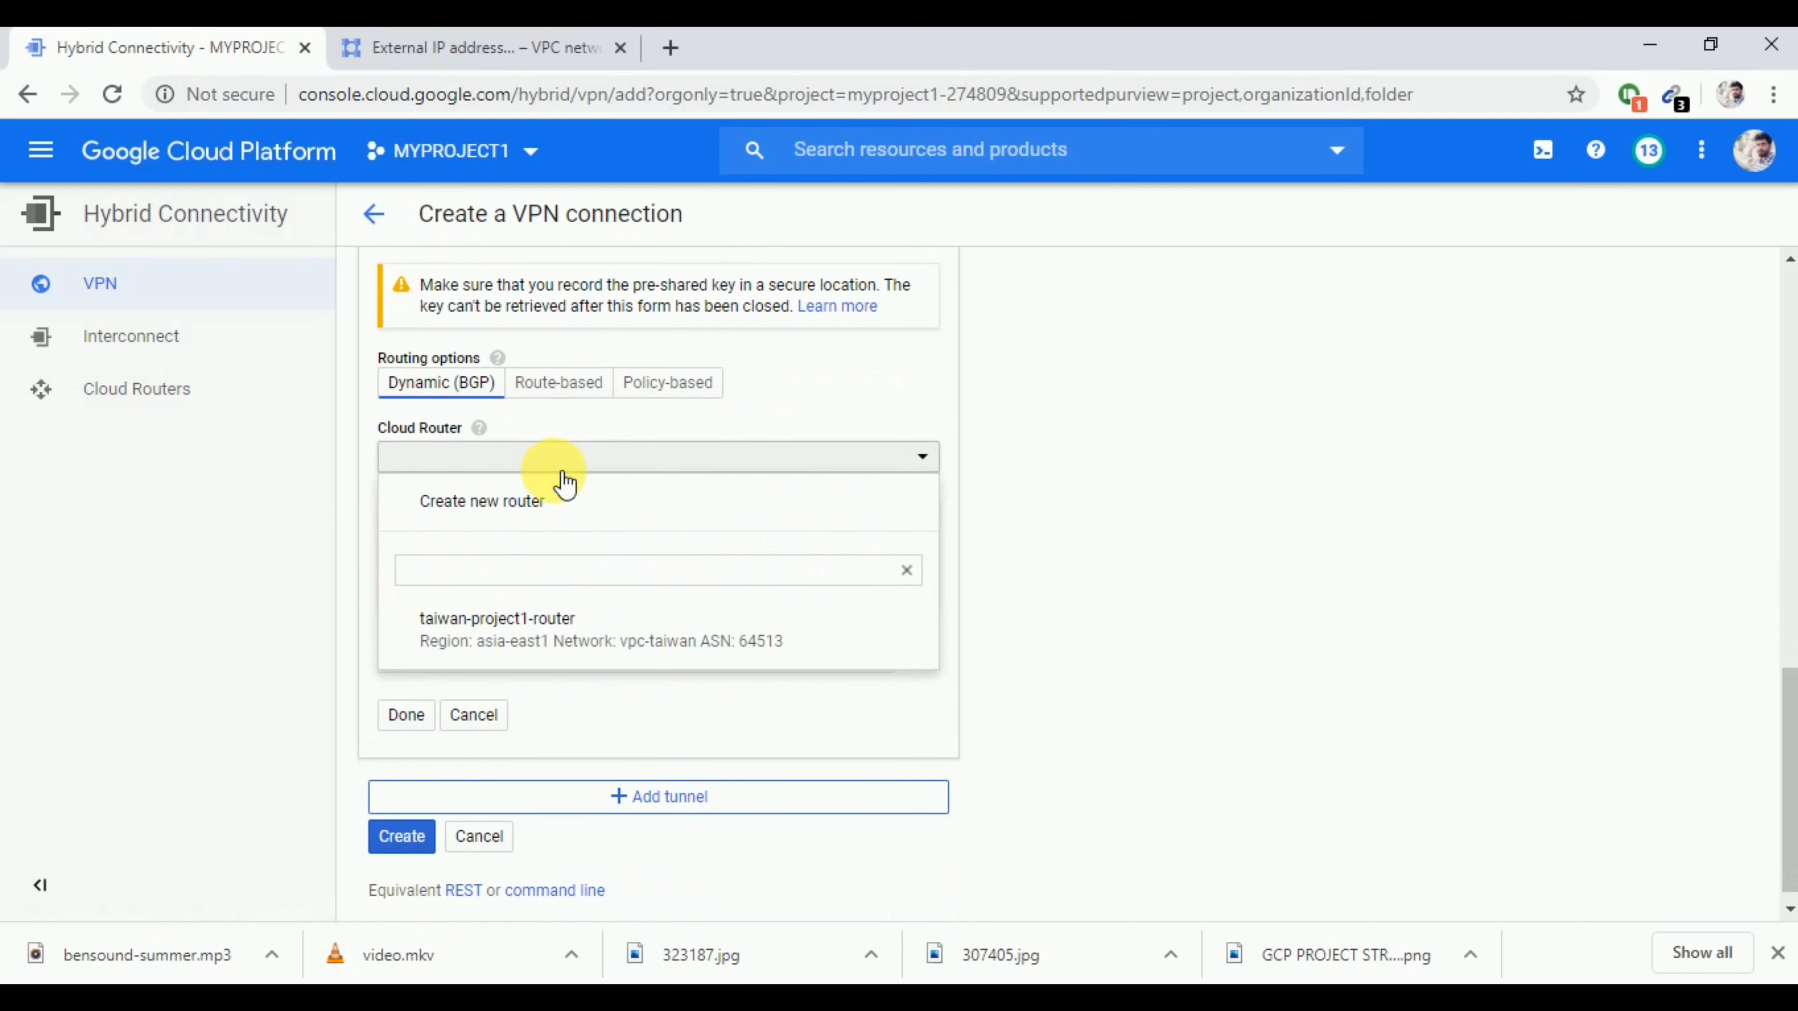
left_click(522, 632)
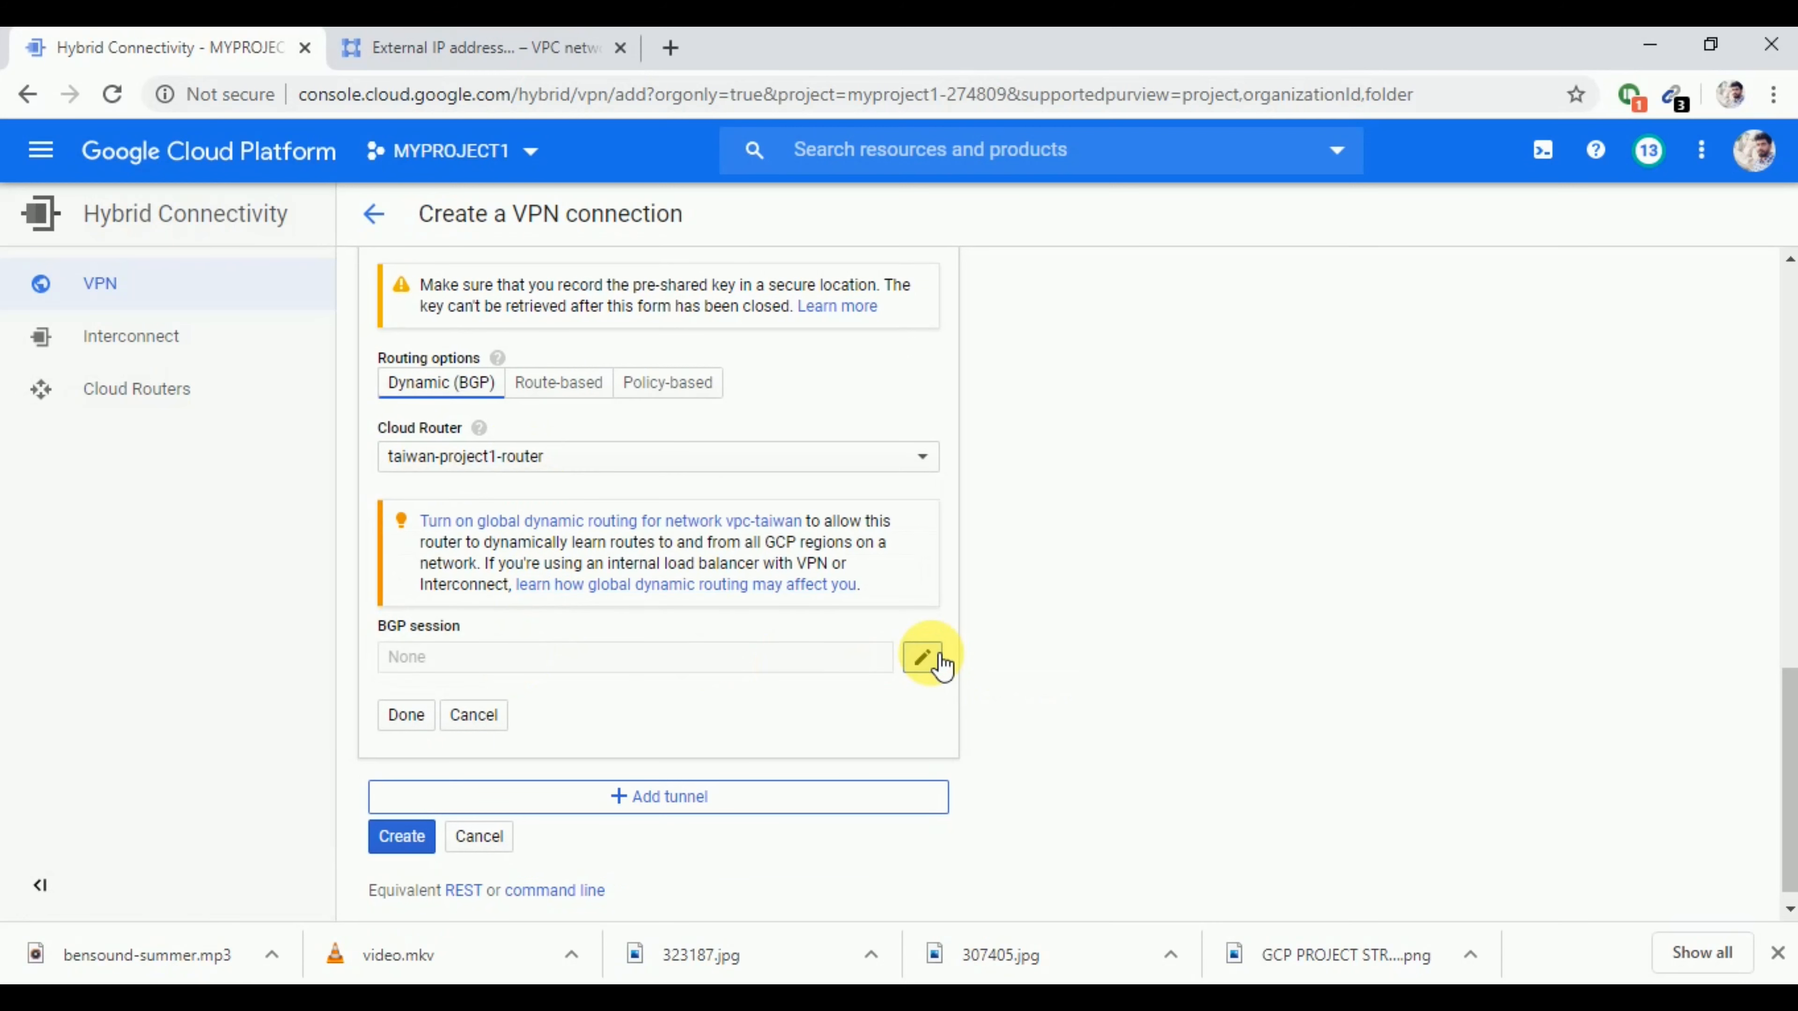
Step: Start a new BGP session named project-1-bgp
left_click(923, 659)
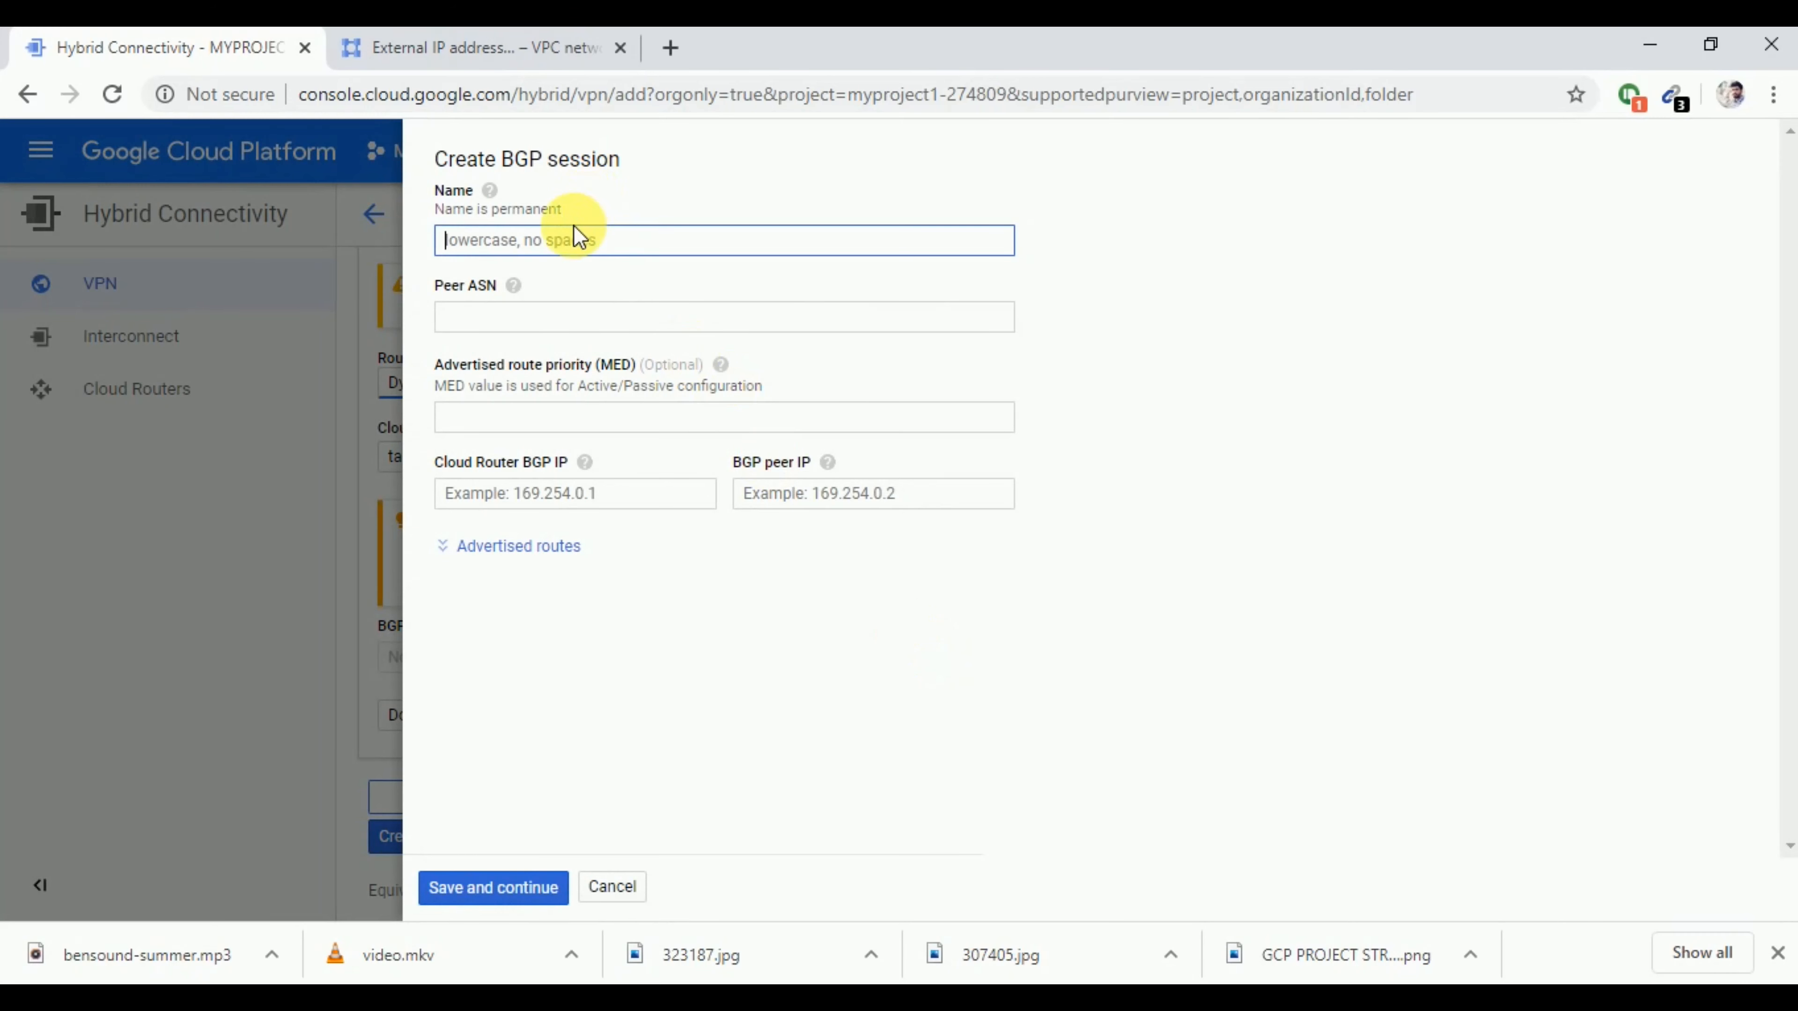
left_click(573, 249)
type("pp")
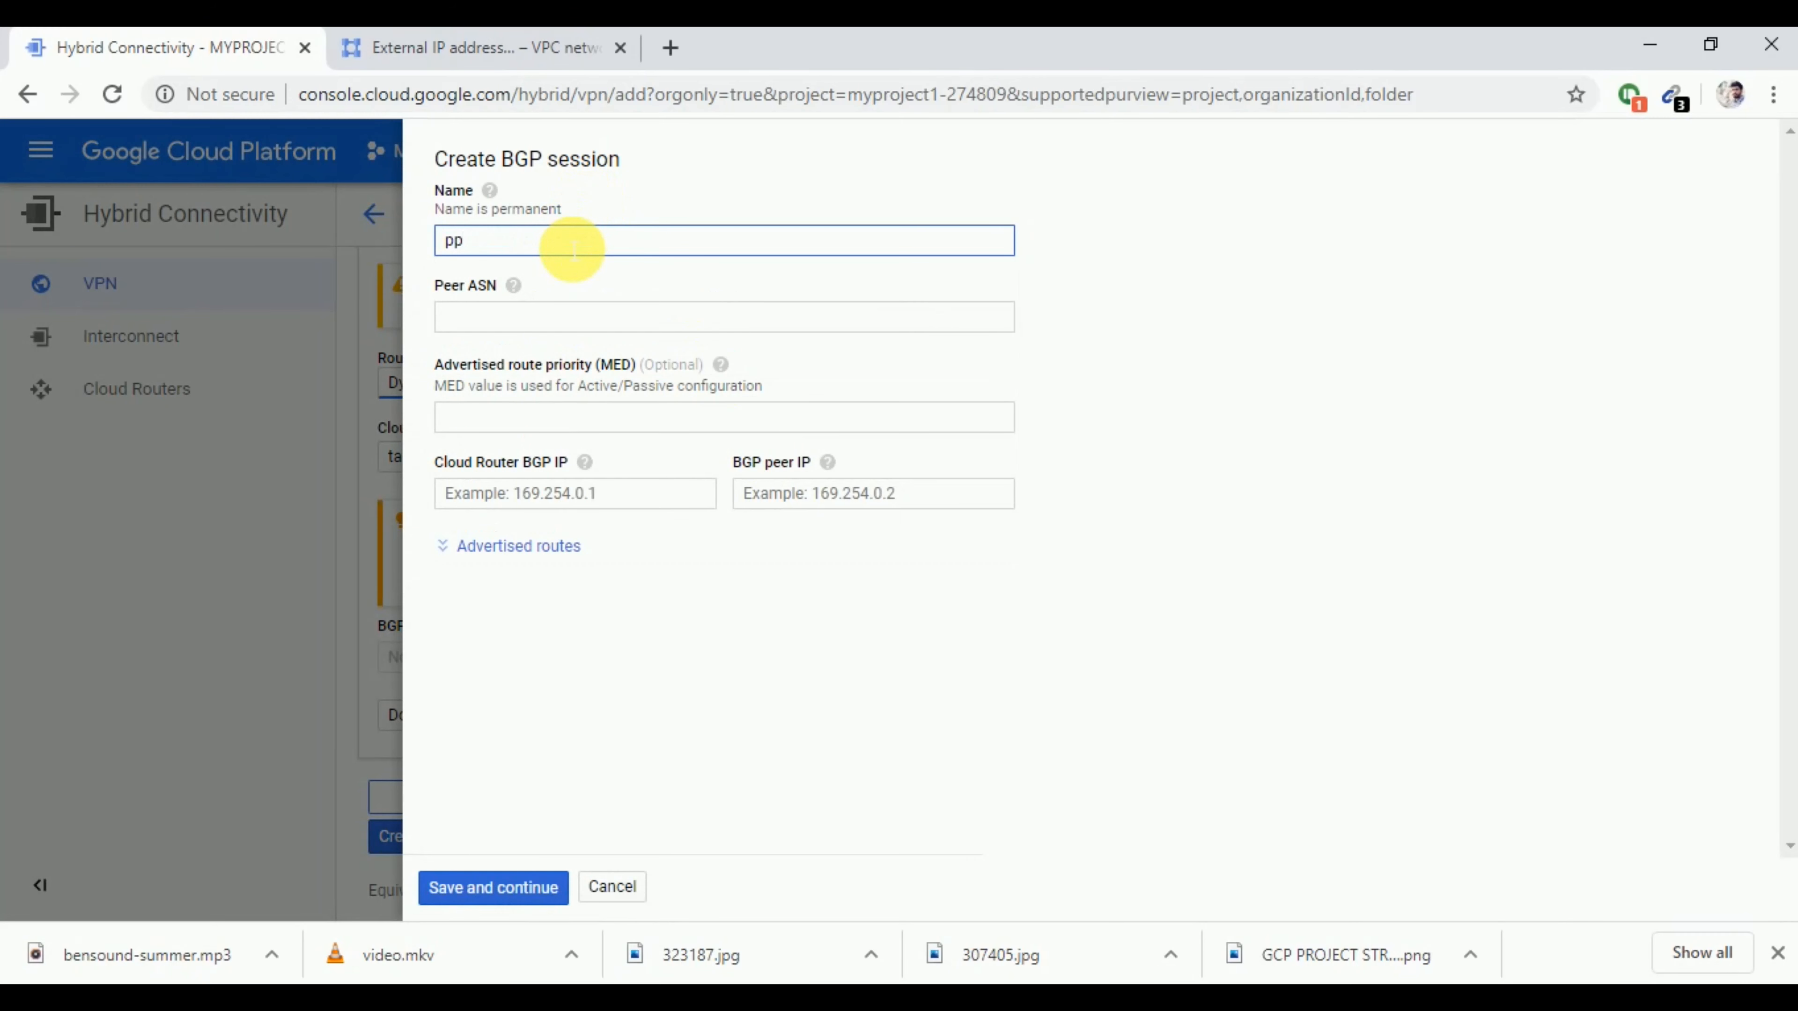
key("BackSpace")
type("r")
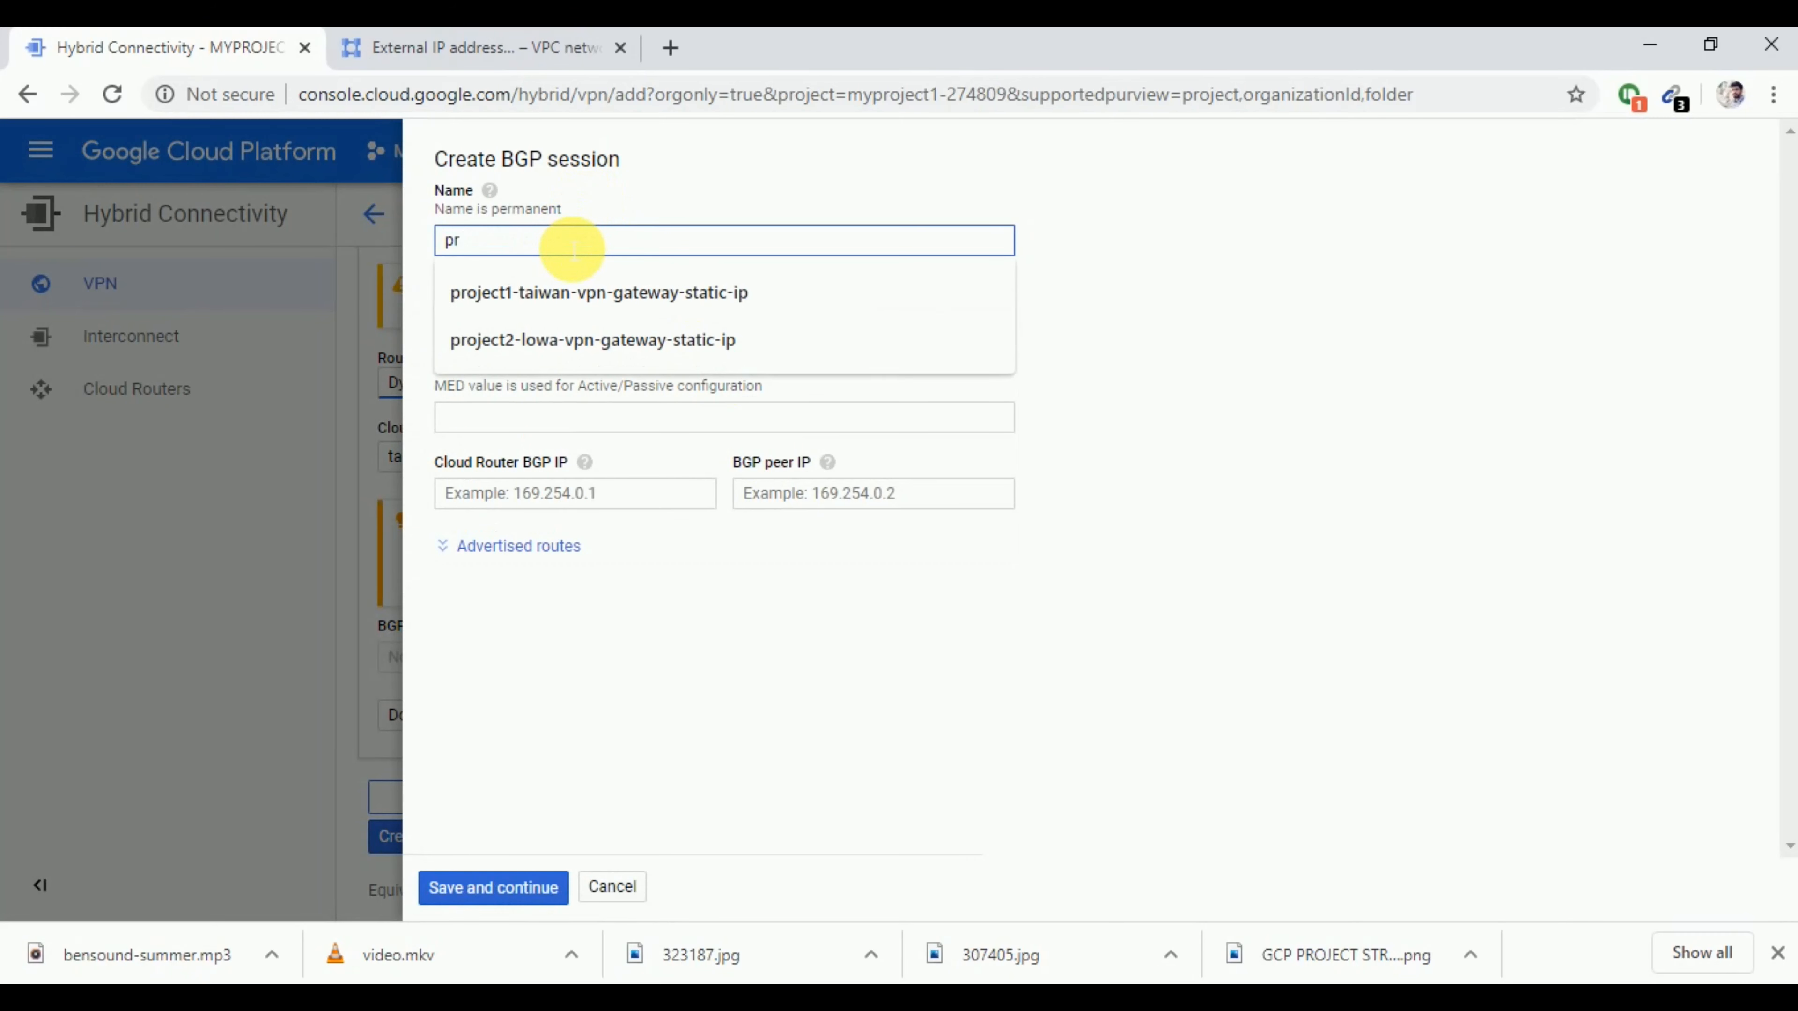
type("oject-1-")
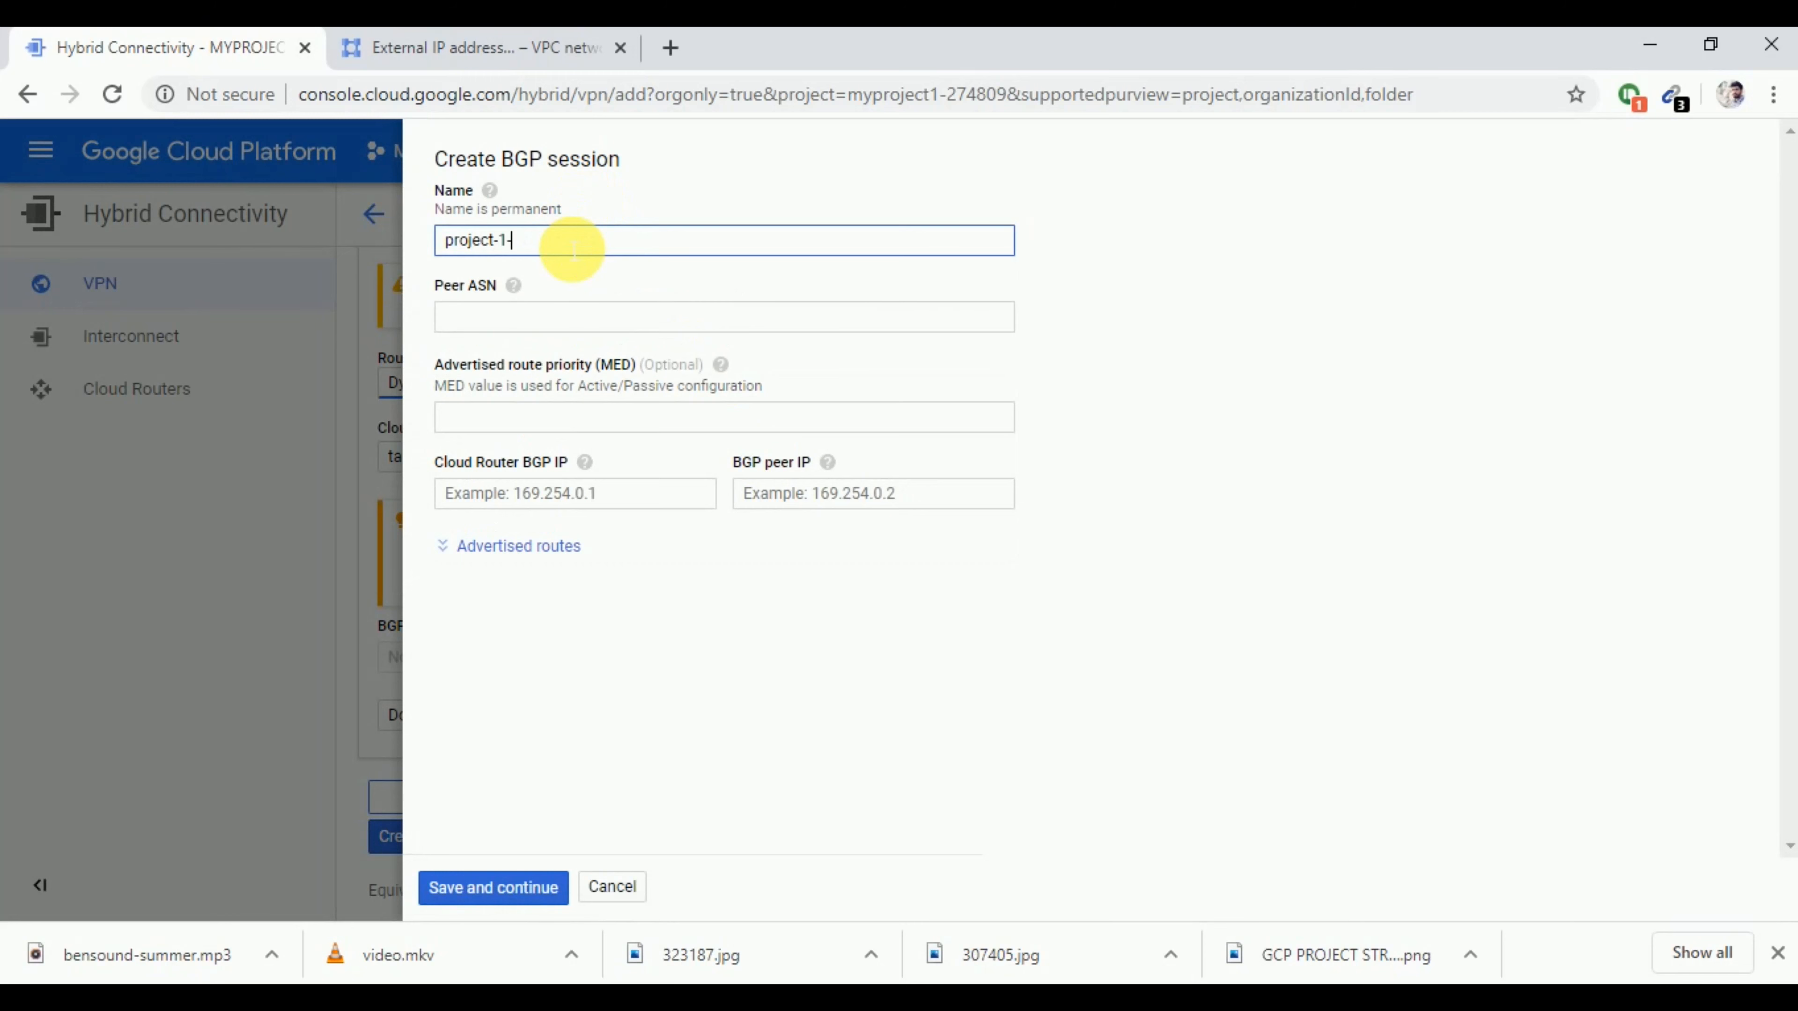
type("bdg")
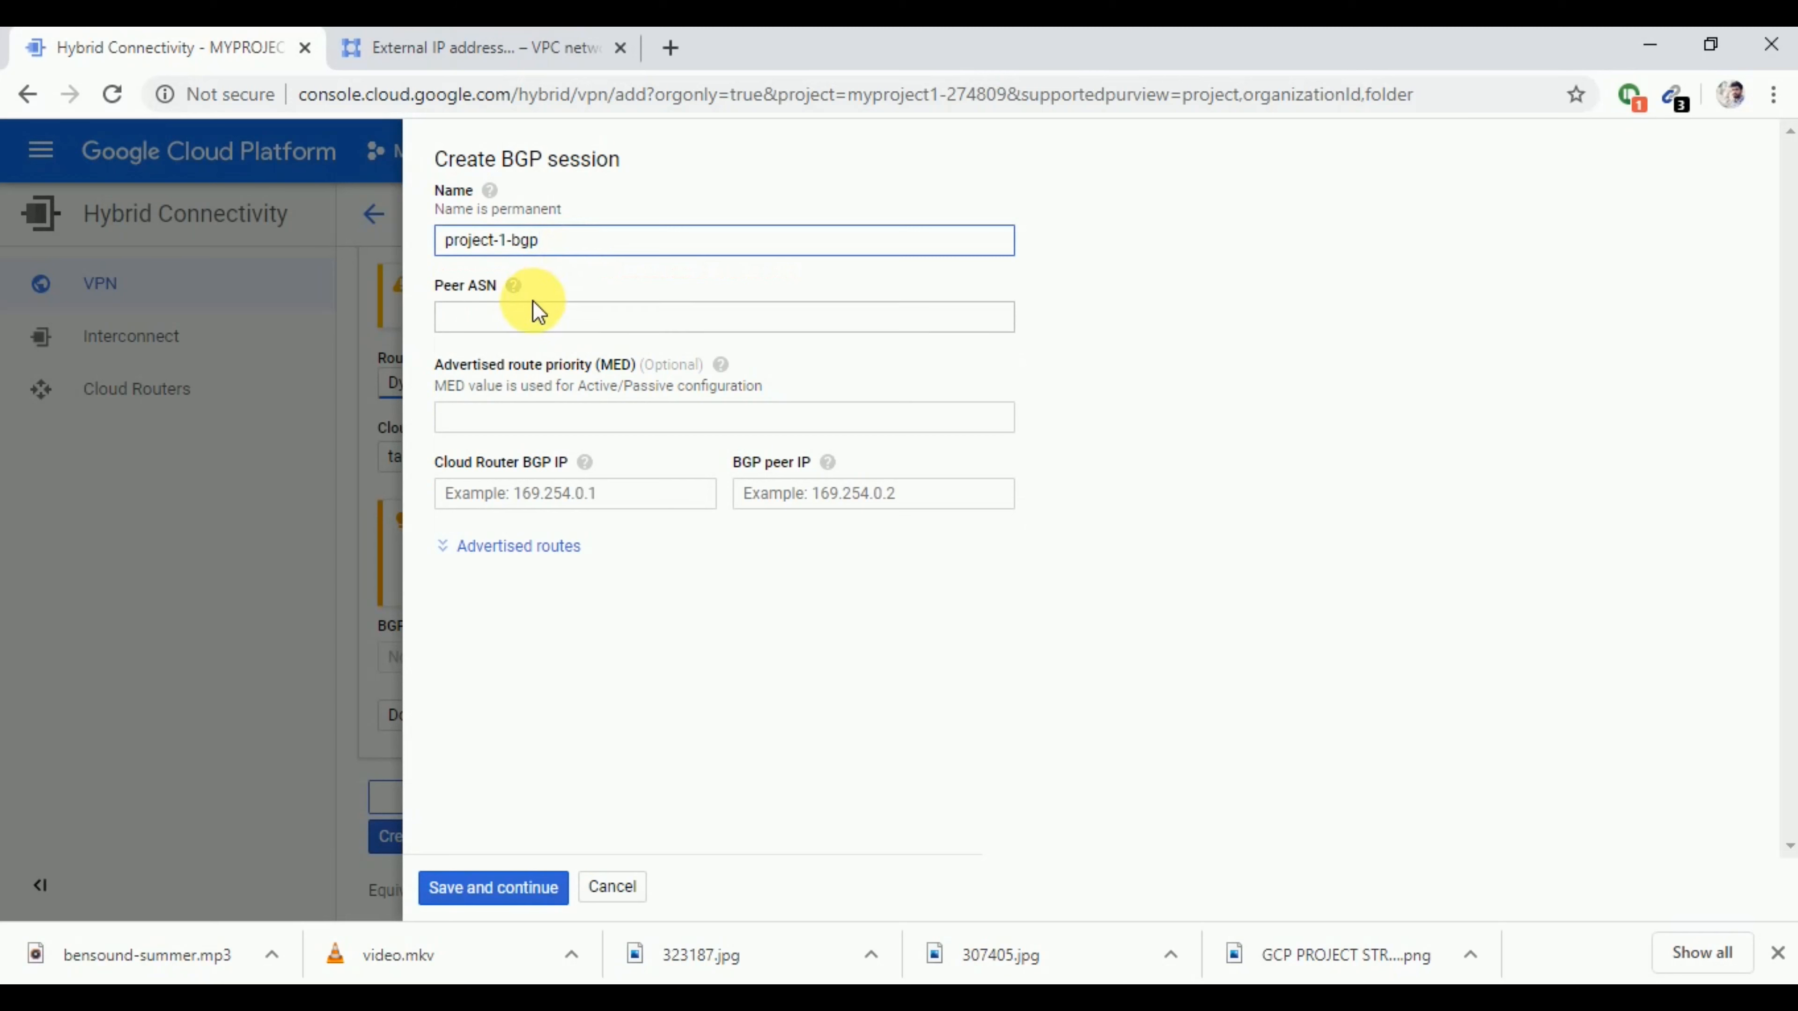
Step: Enter peer ASN 64514, Cloud Router BGP IP 169.254.0.1 and BGP peer IP 169.254.0.2
left_click(533, 322)
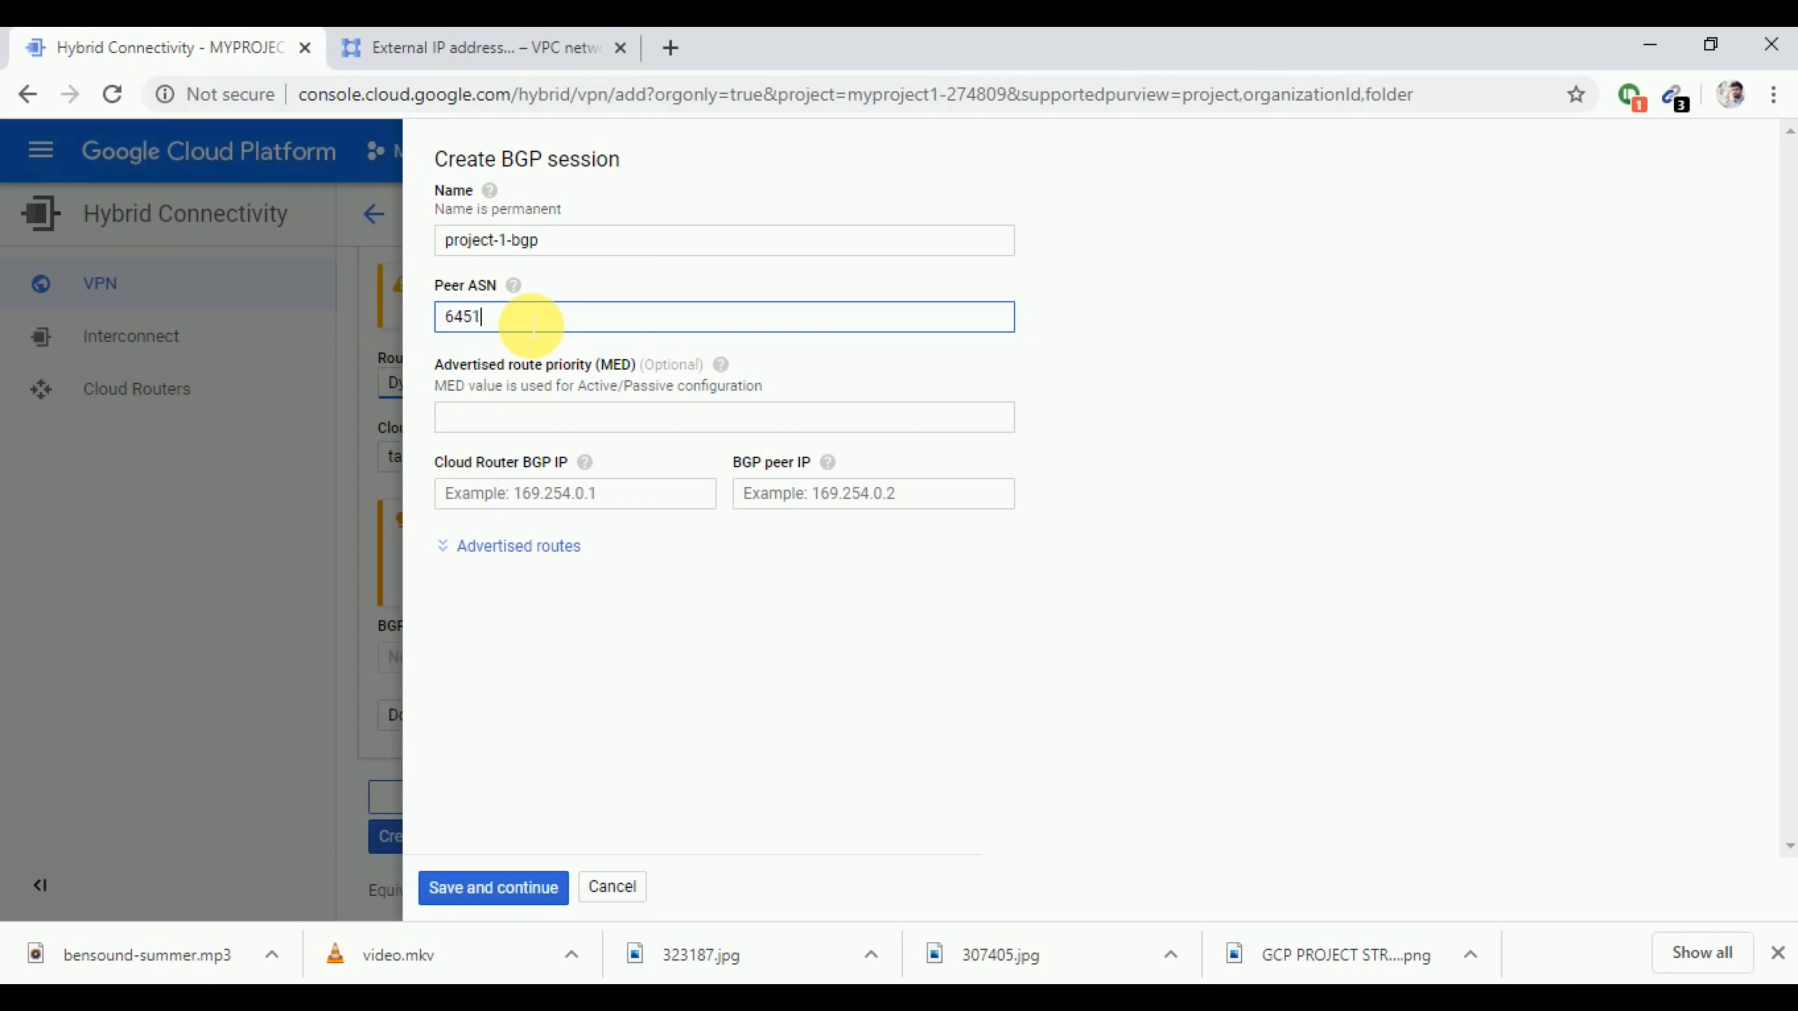
left_click(498, 433)
left_click(502, 496)
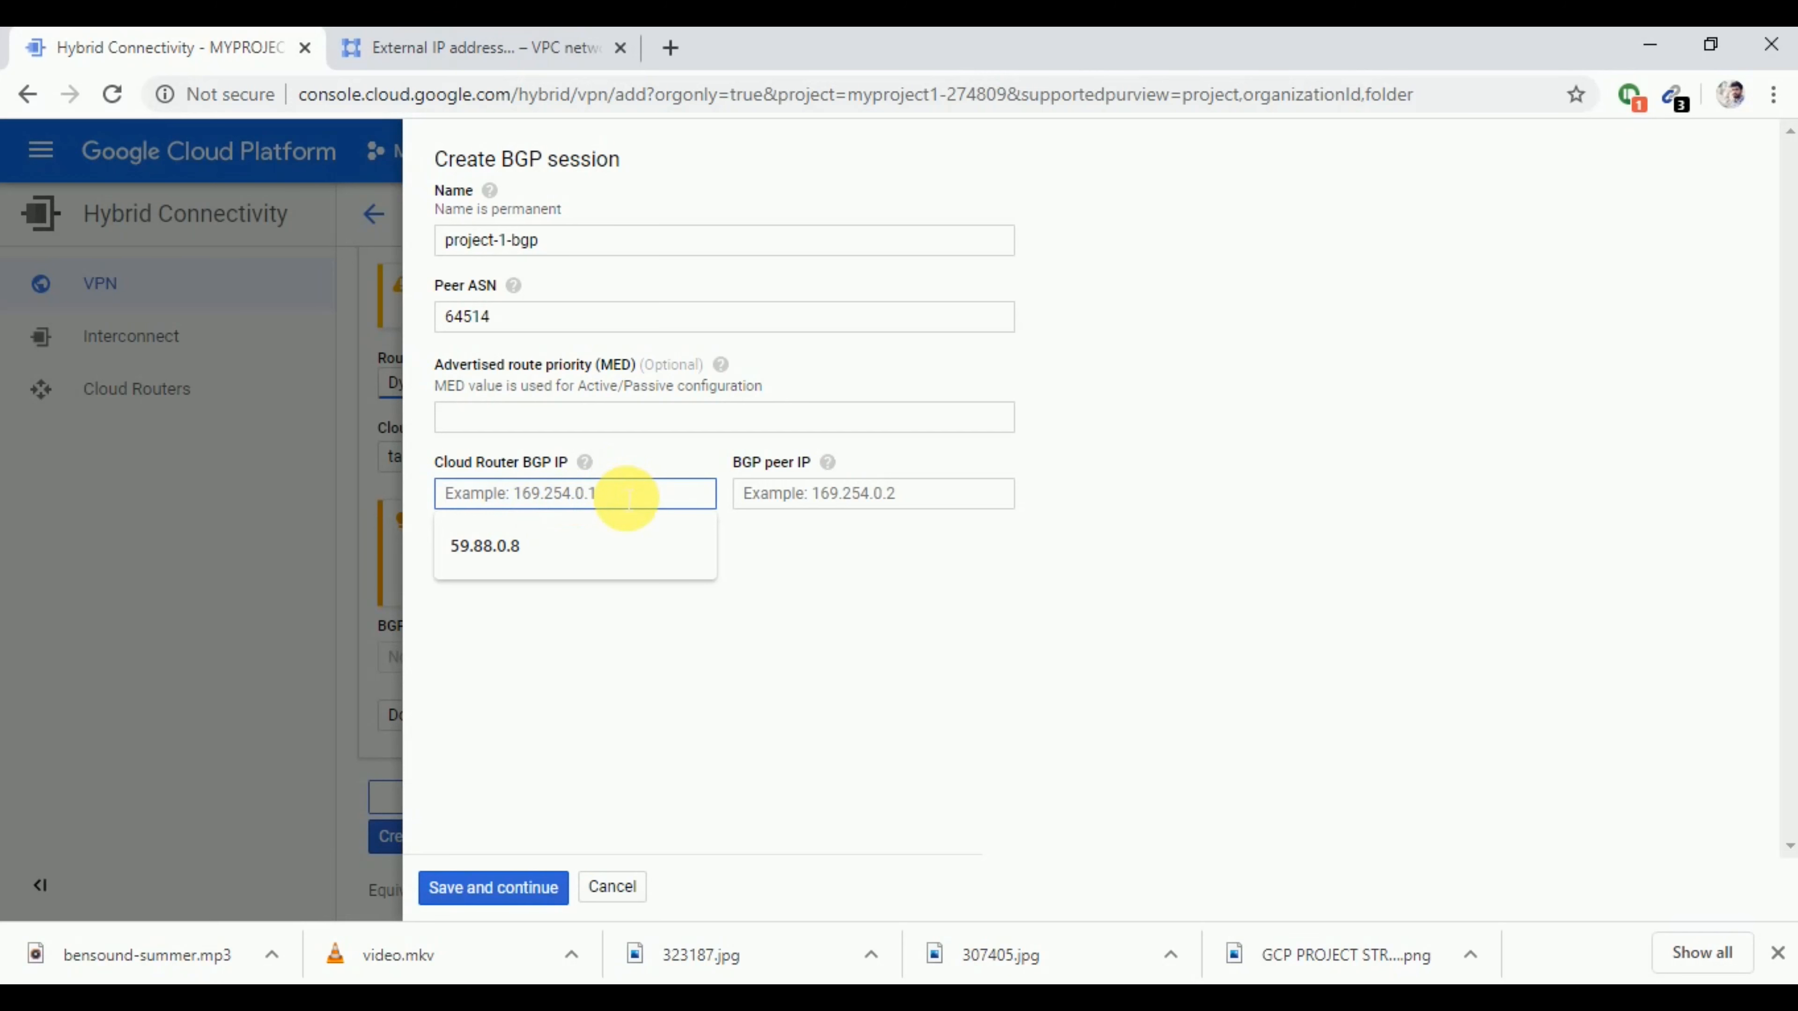
type("169.254")
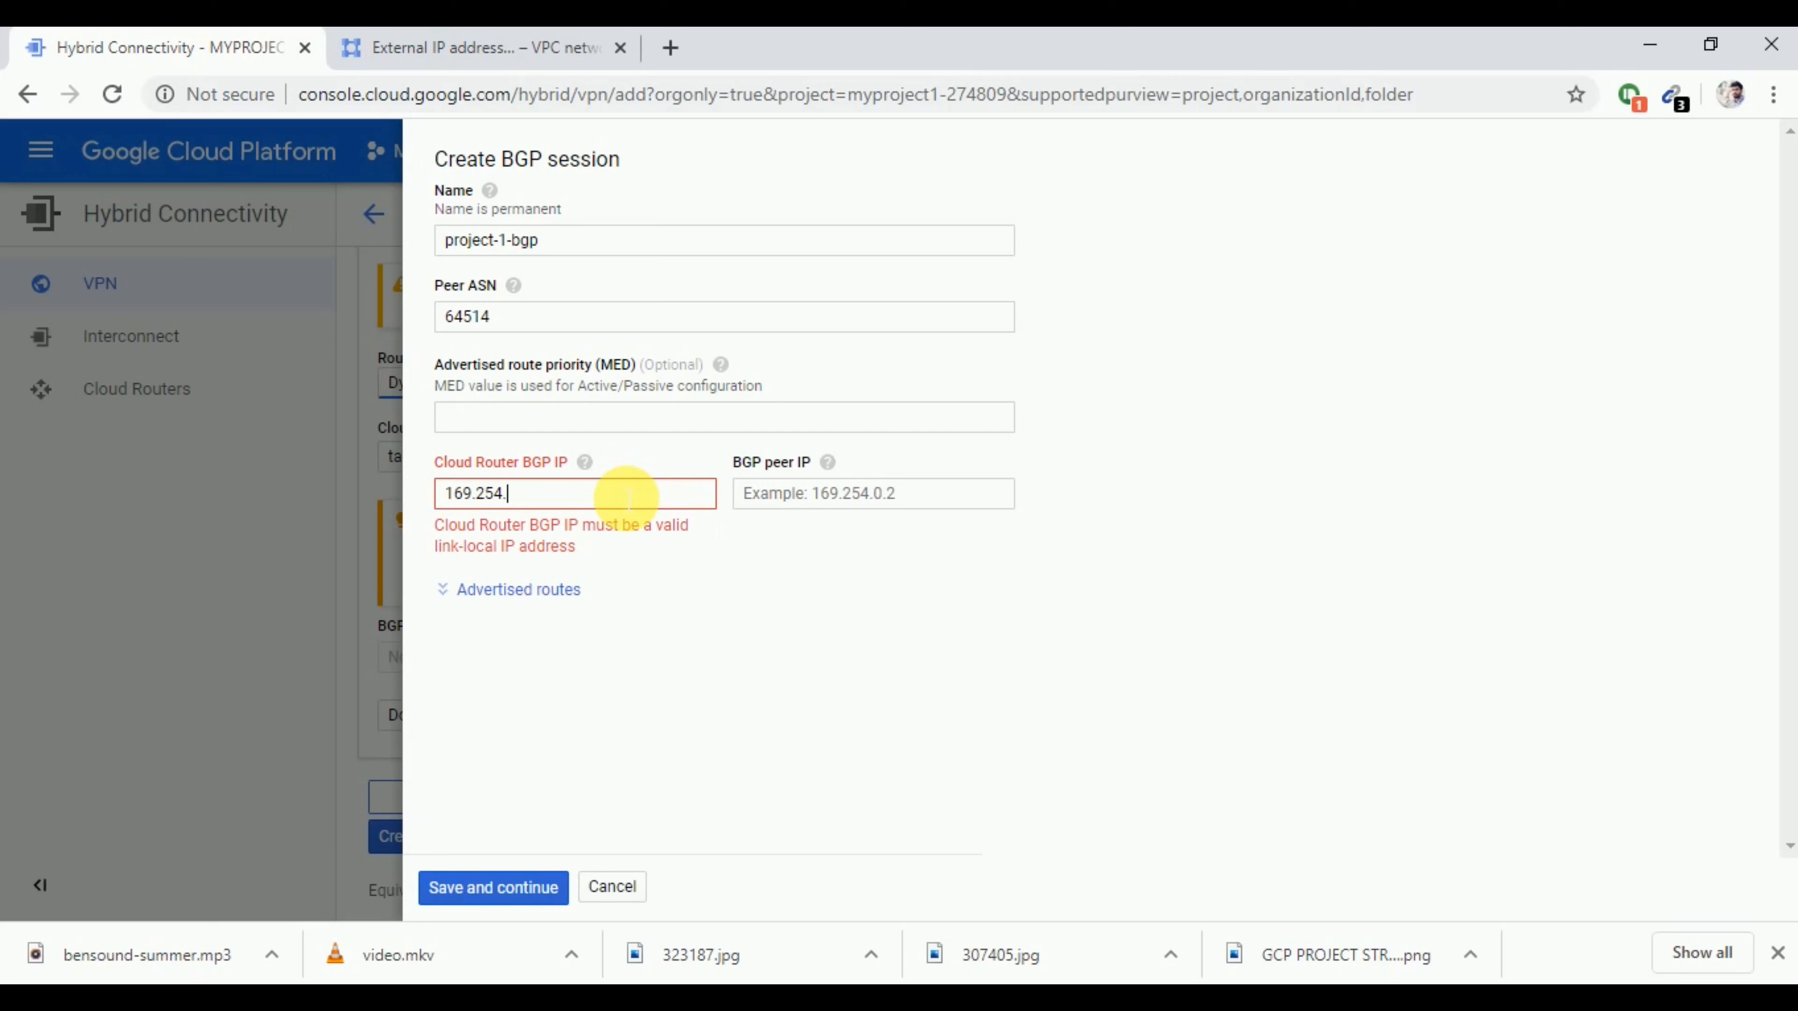
type(".0.1")
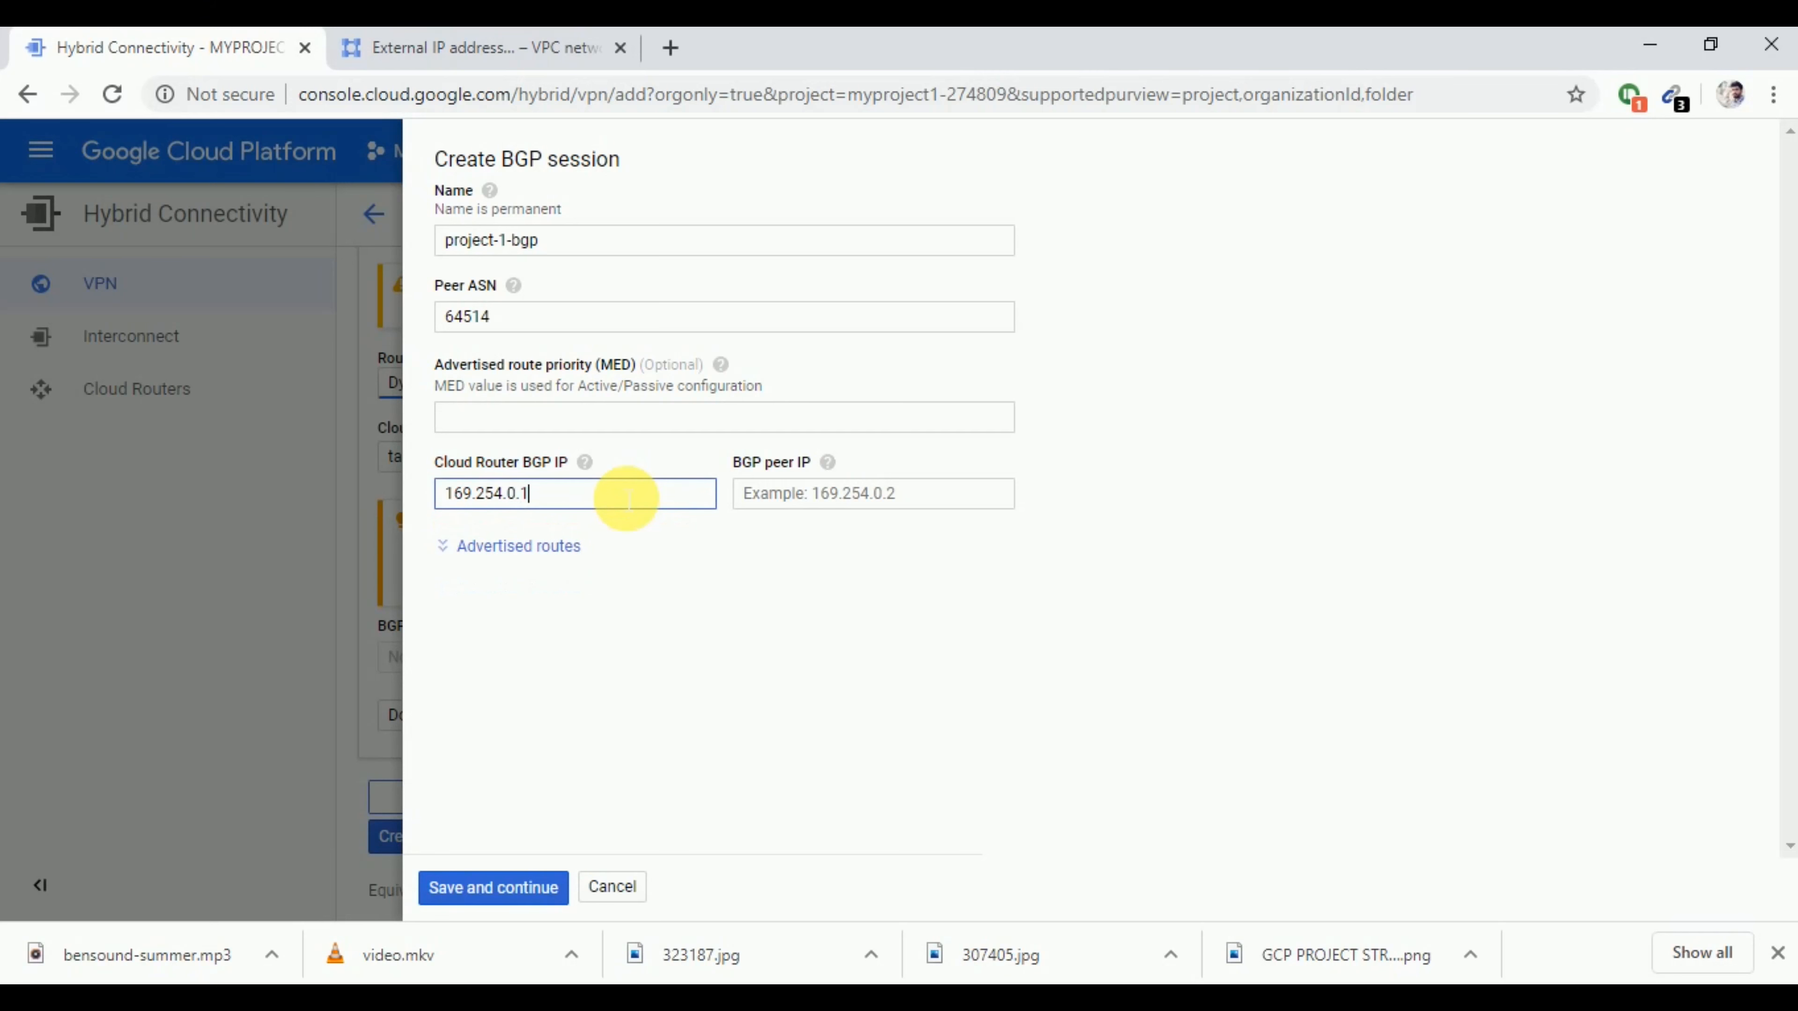
left_click(802, 507)
type("1")
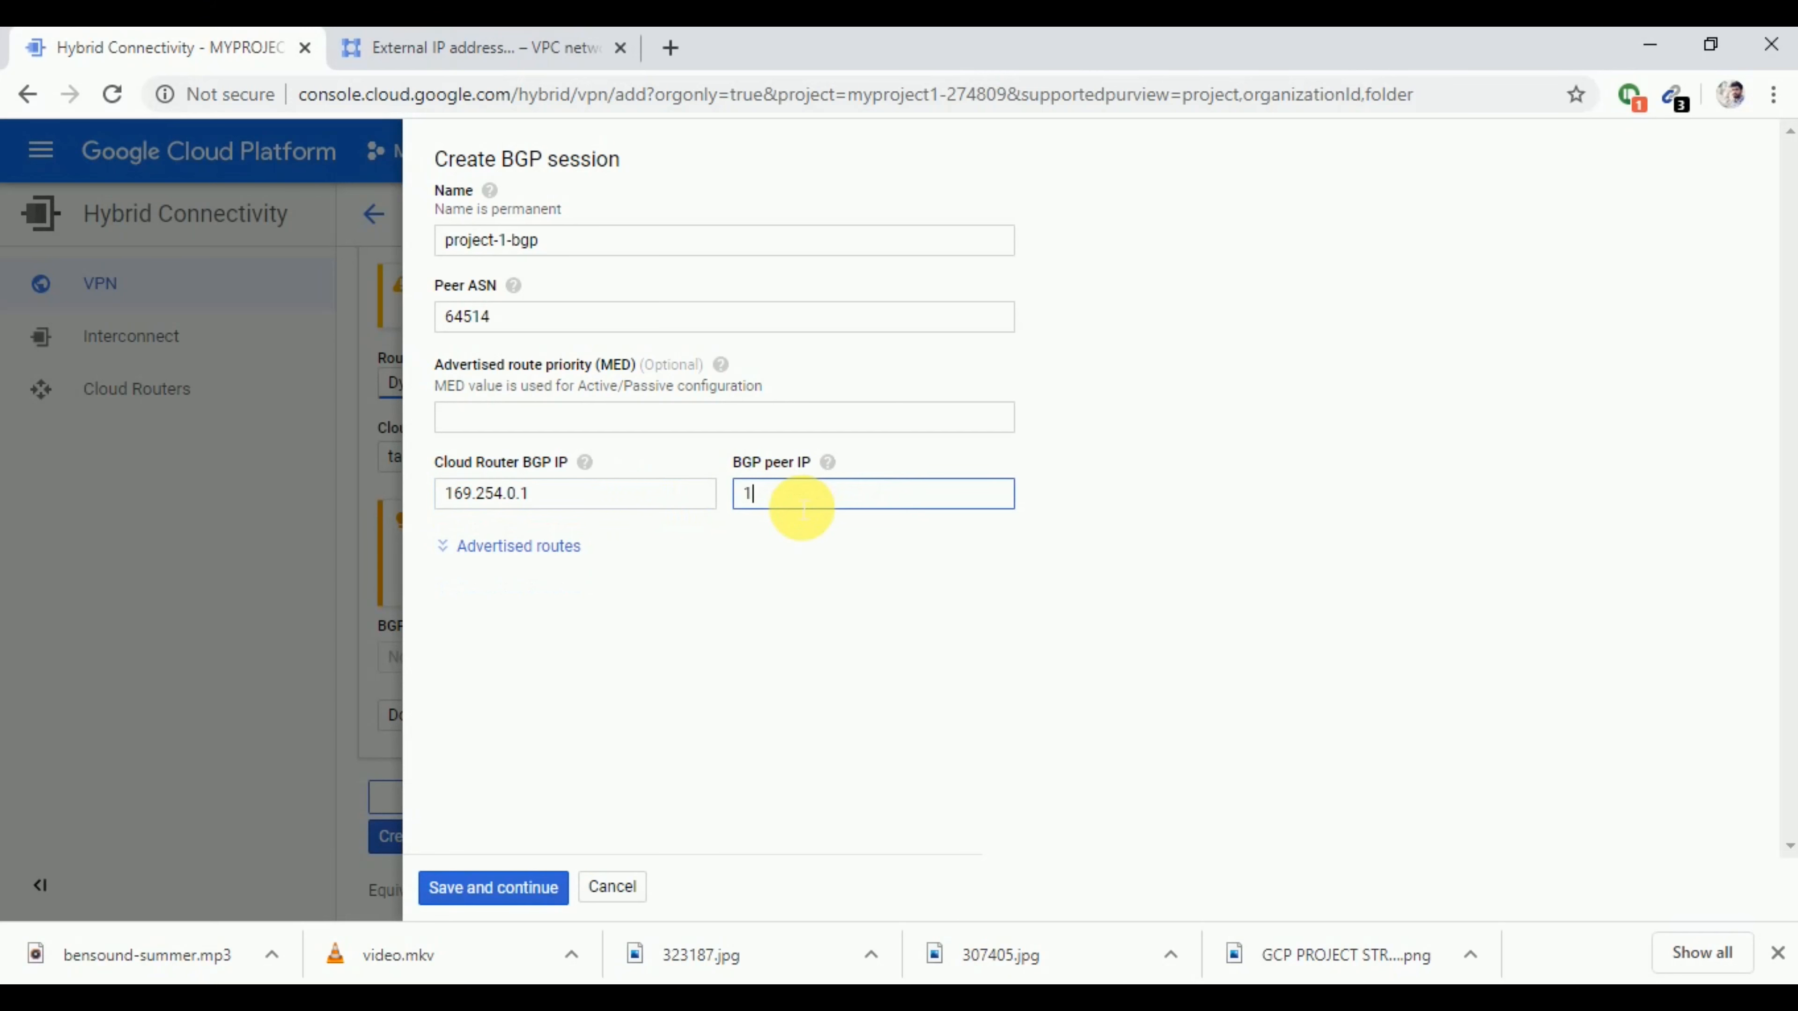
type("69.254.")
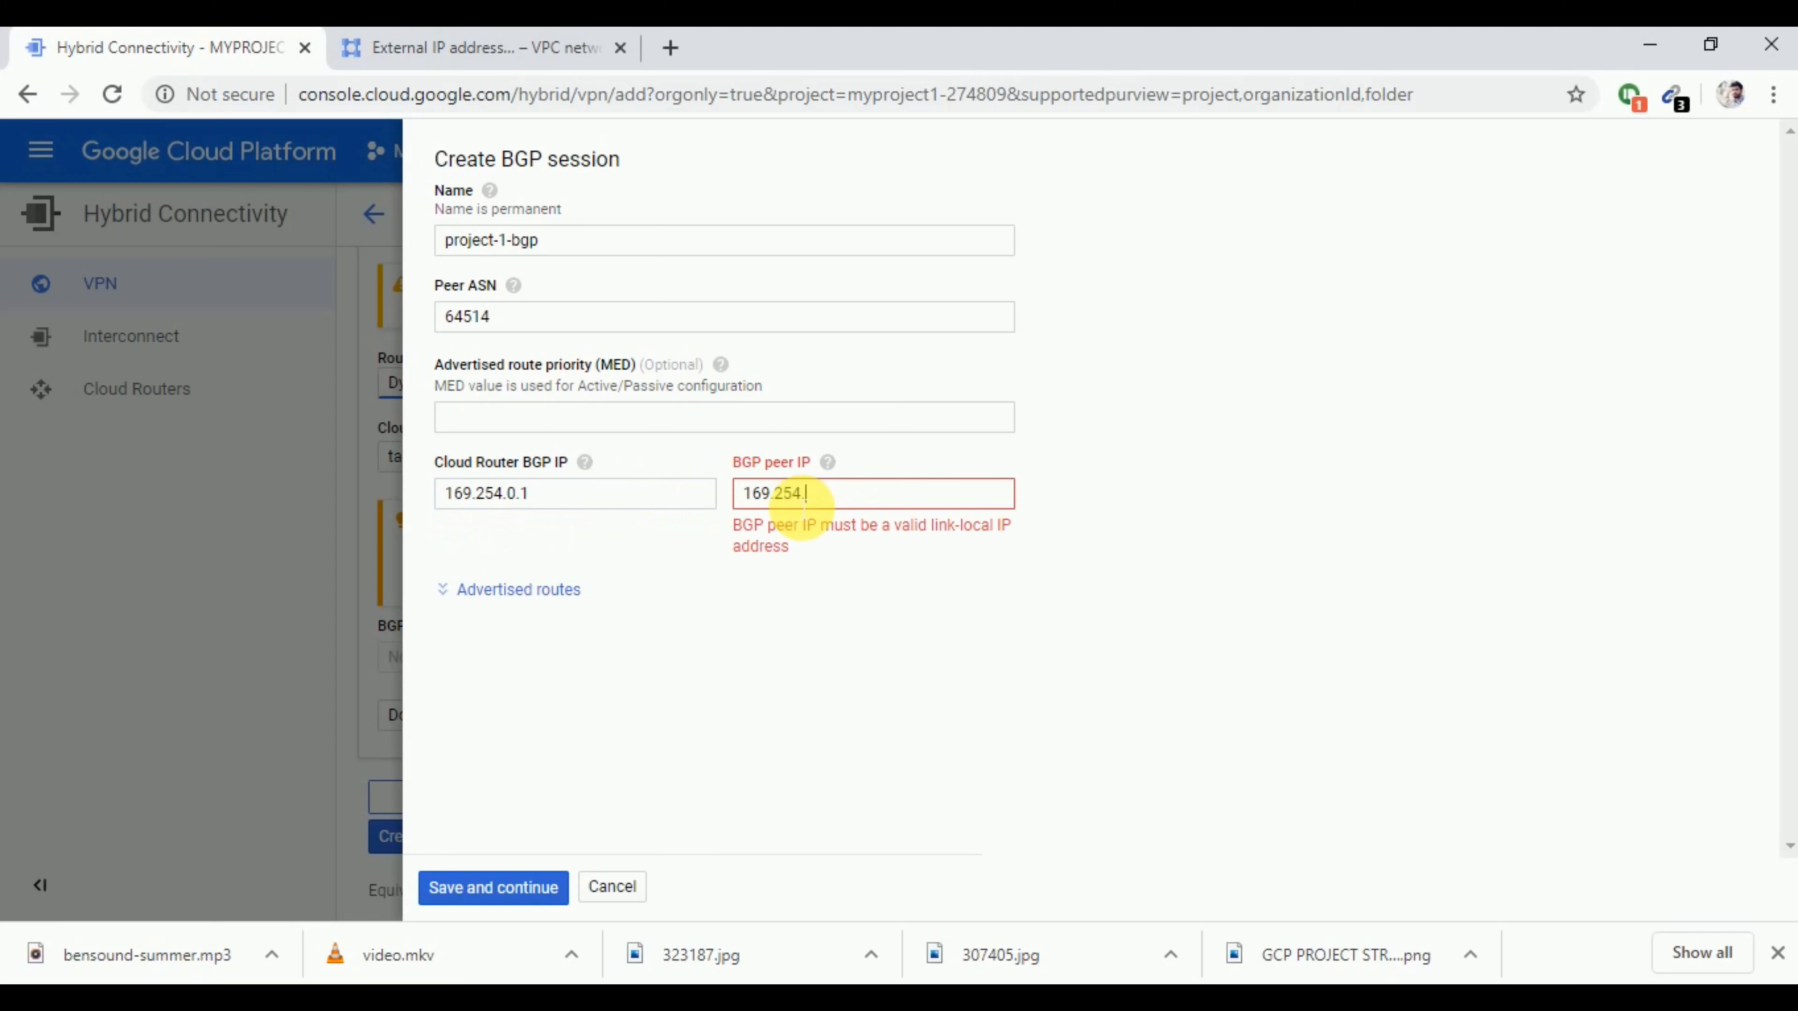
type("0.2")
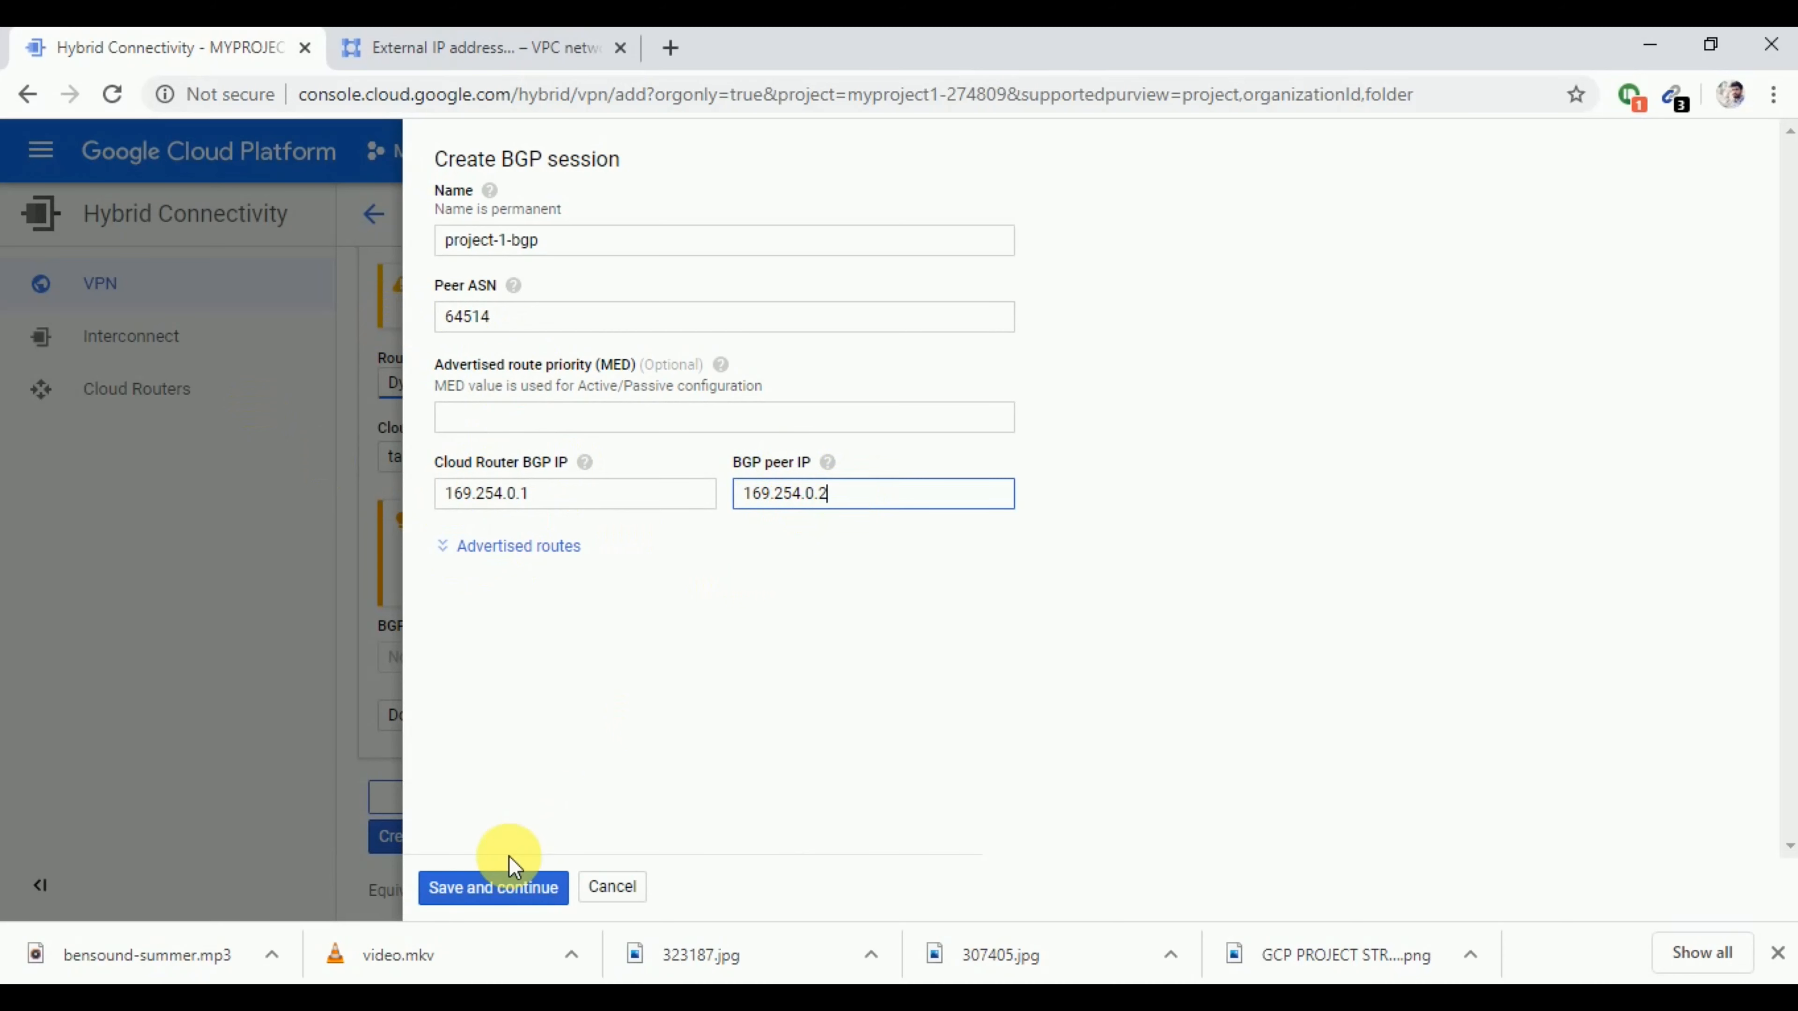
Step: Save the BGP session and tunnel, then create the MYPROJECT1 VPN connection
left_click(501, 889)
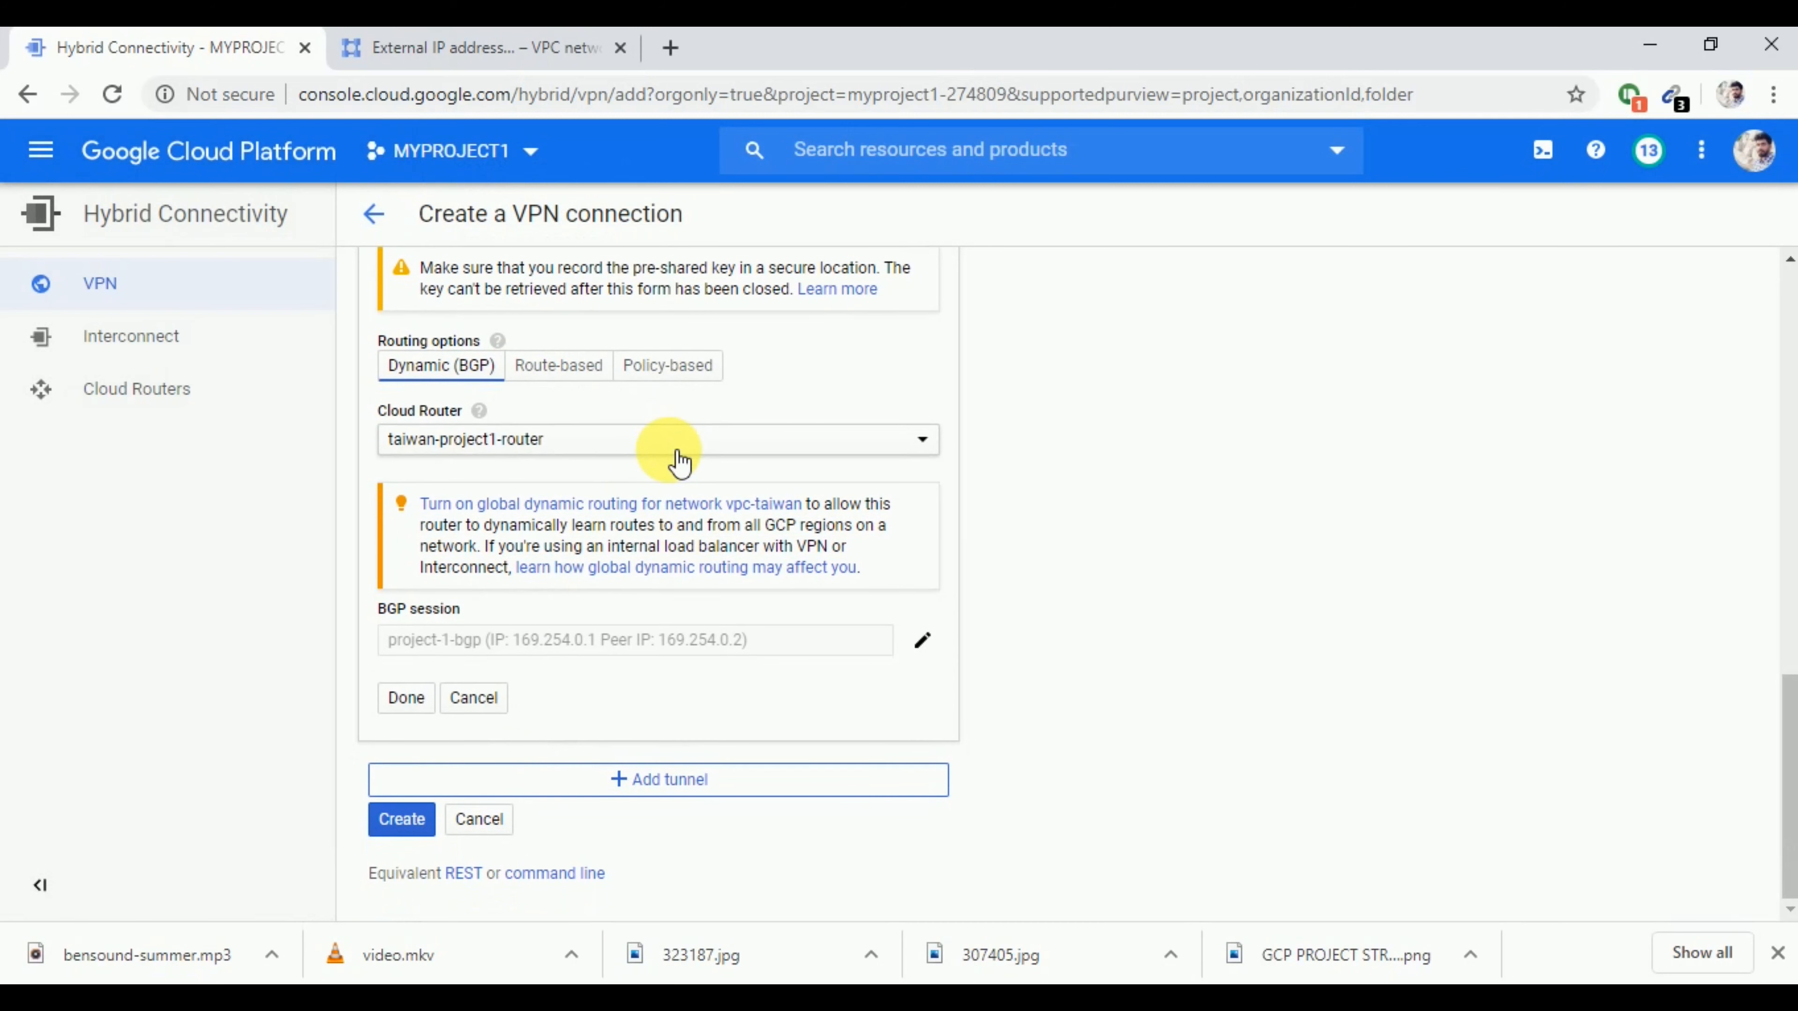
left_click(406, 705)
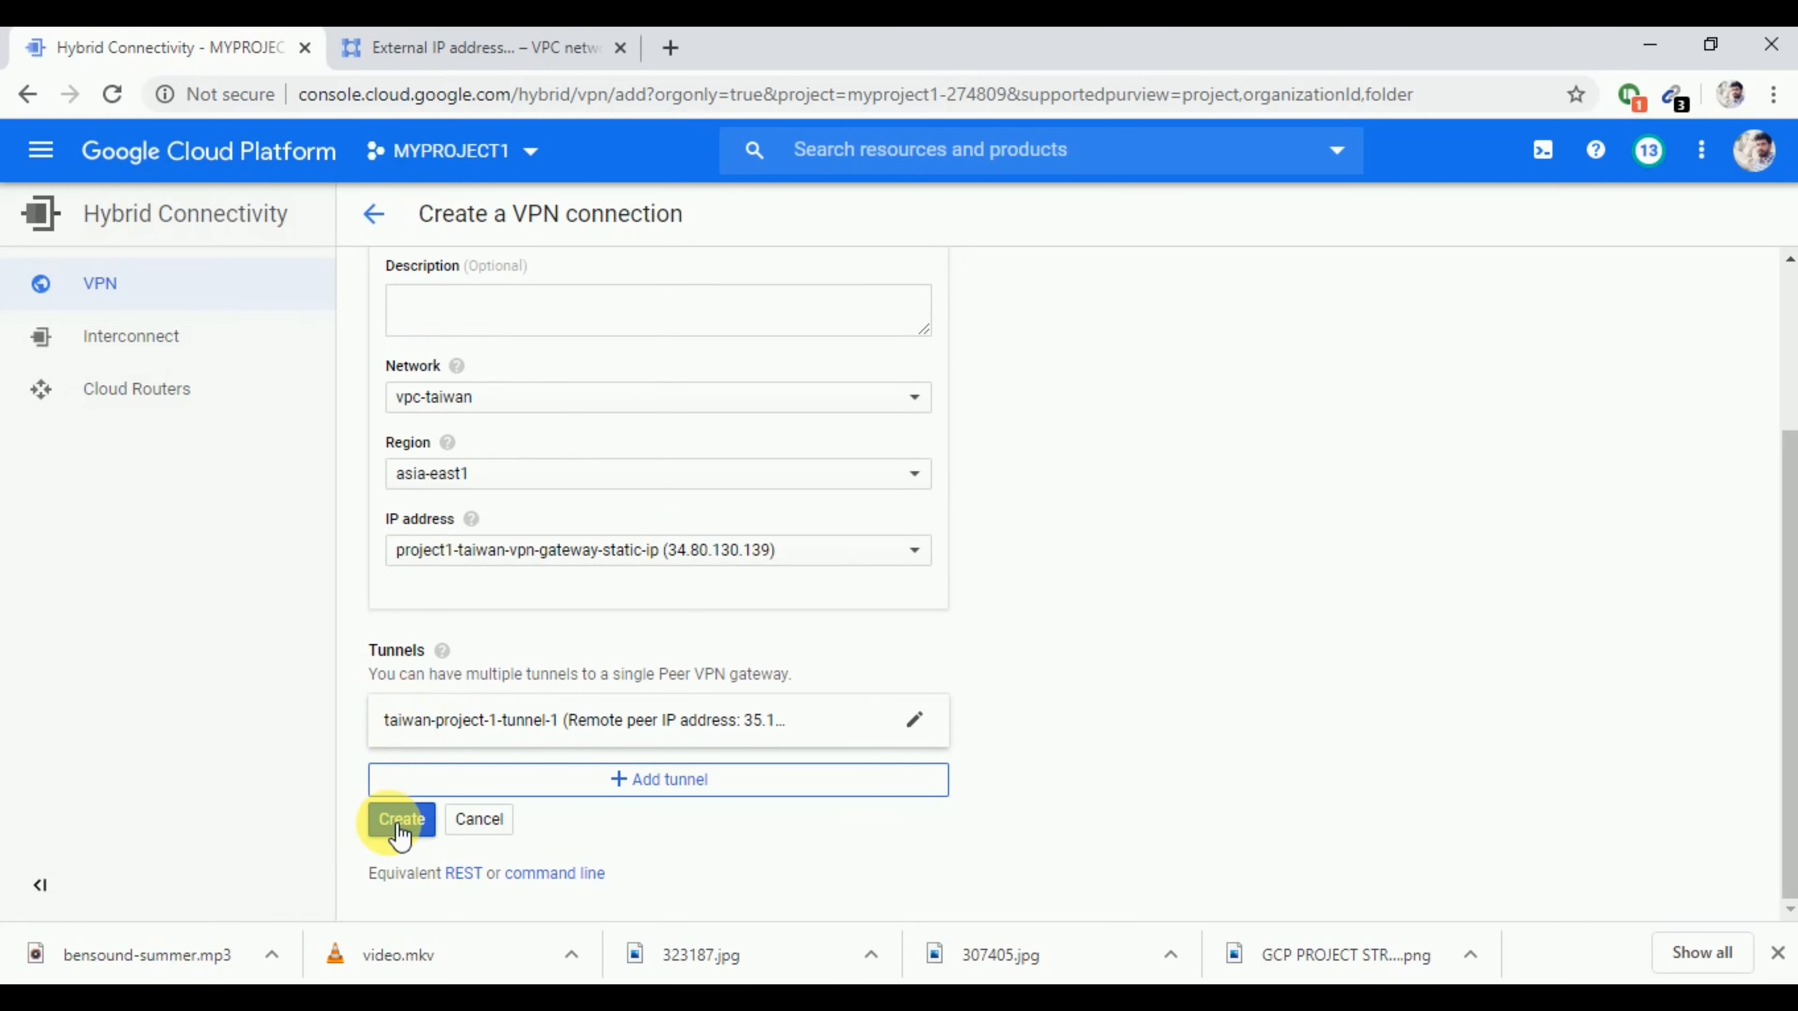
scroll(510, 566, "up", 3)
scroll(510, 566, "down", 3)
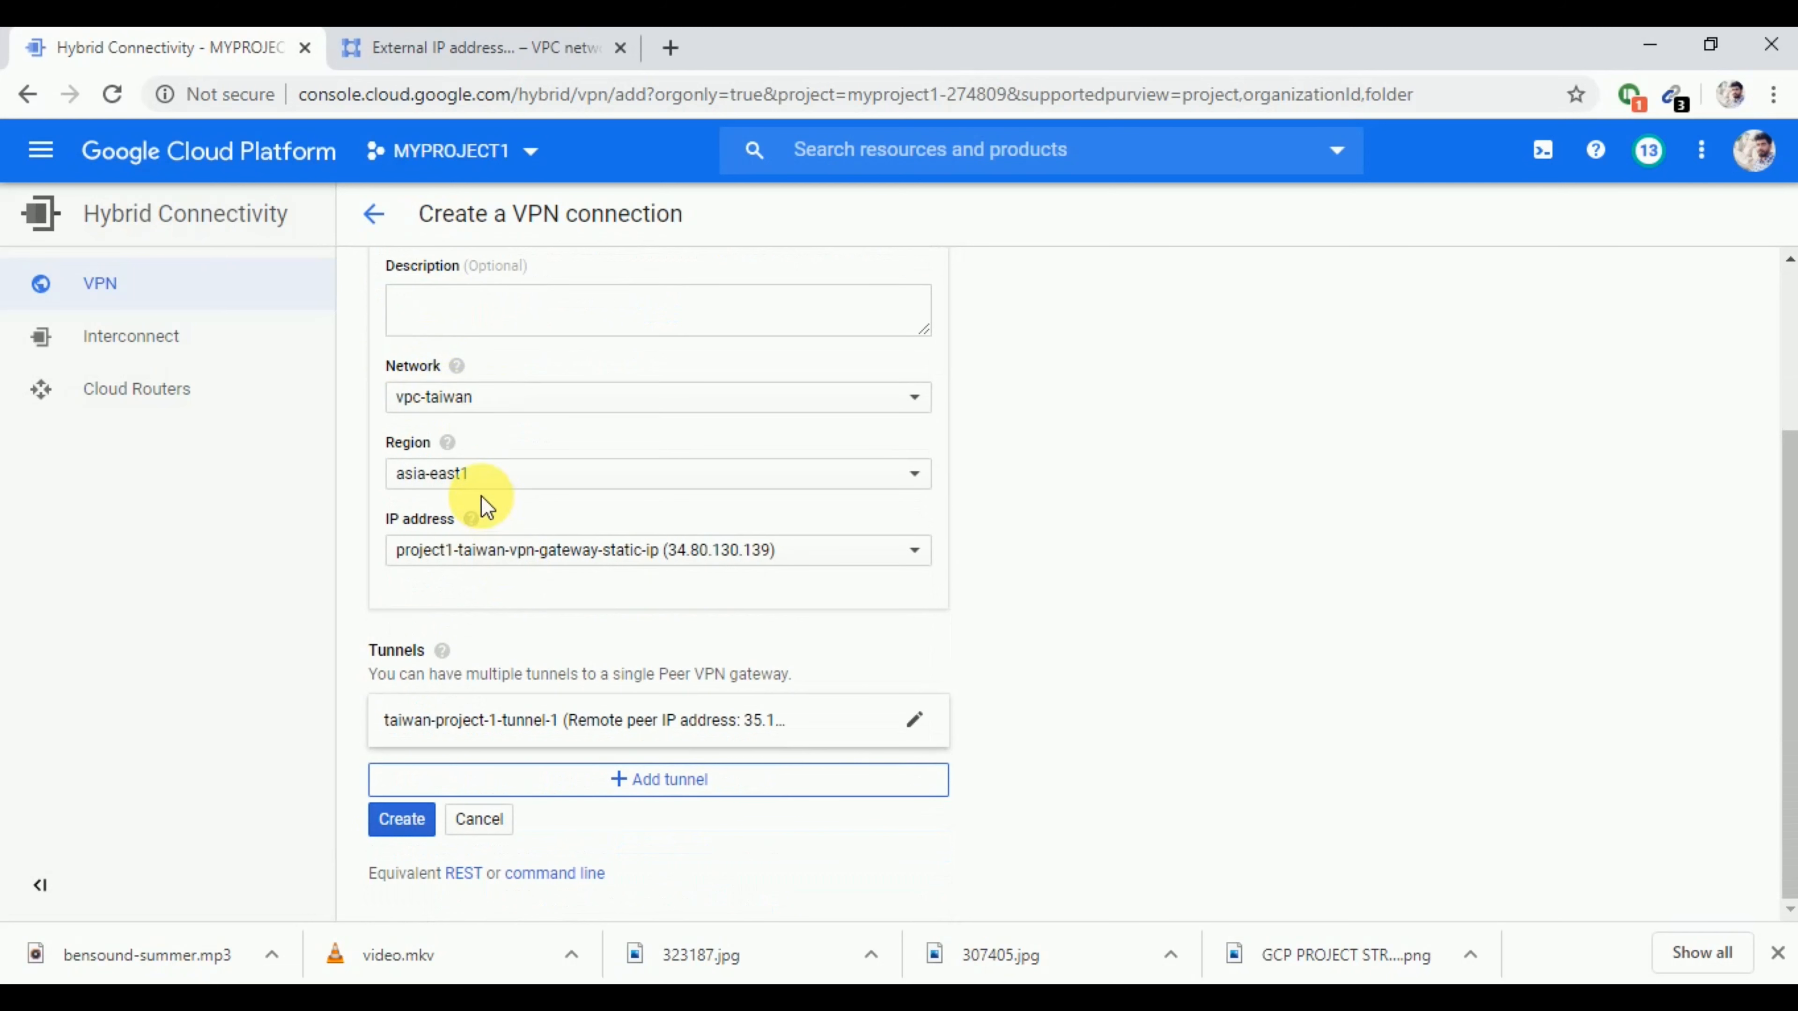
left_click(401, 824)
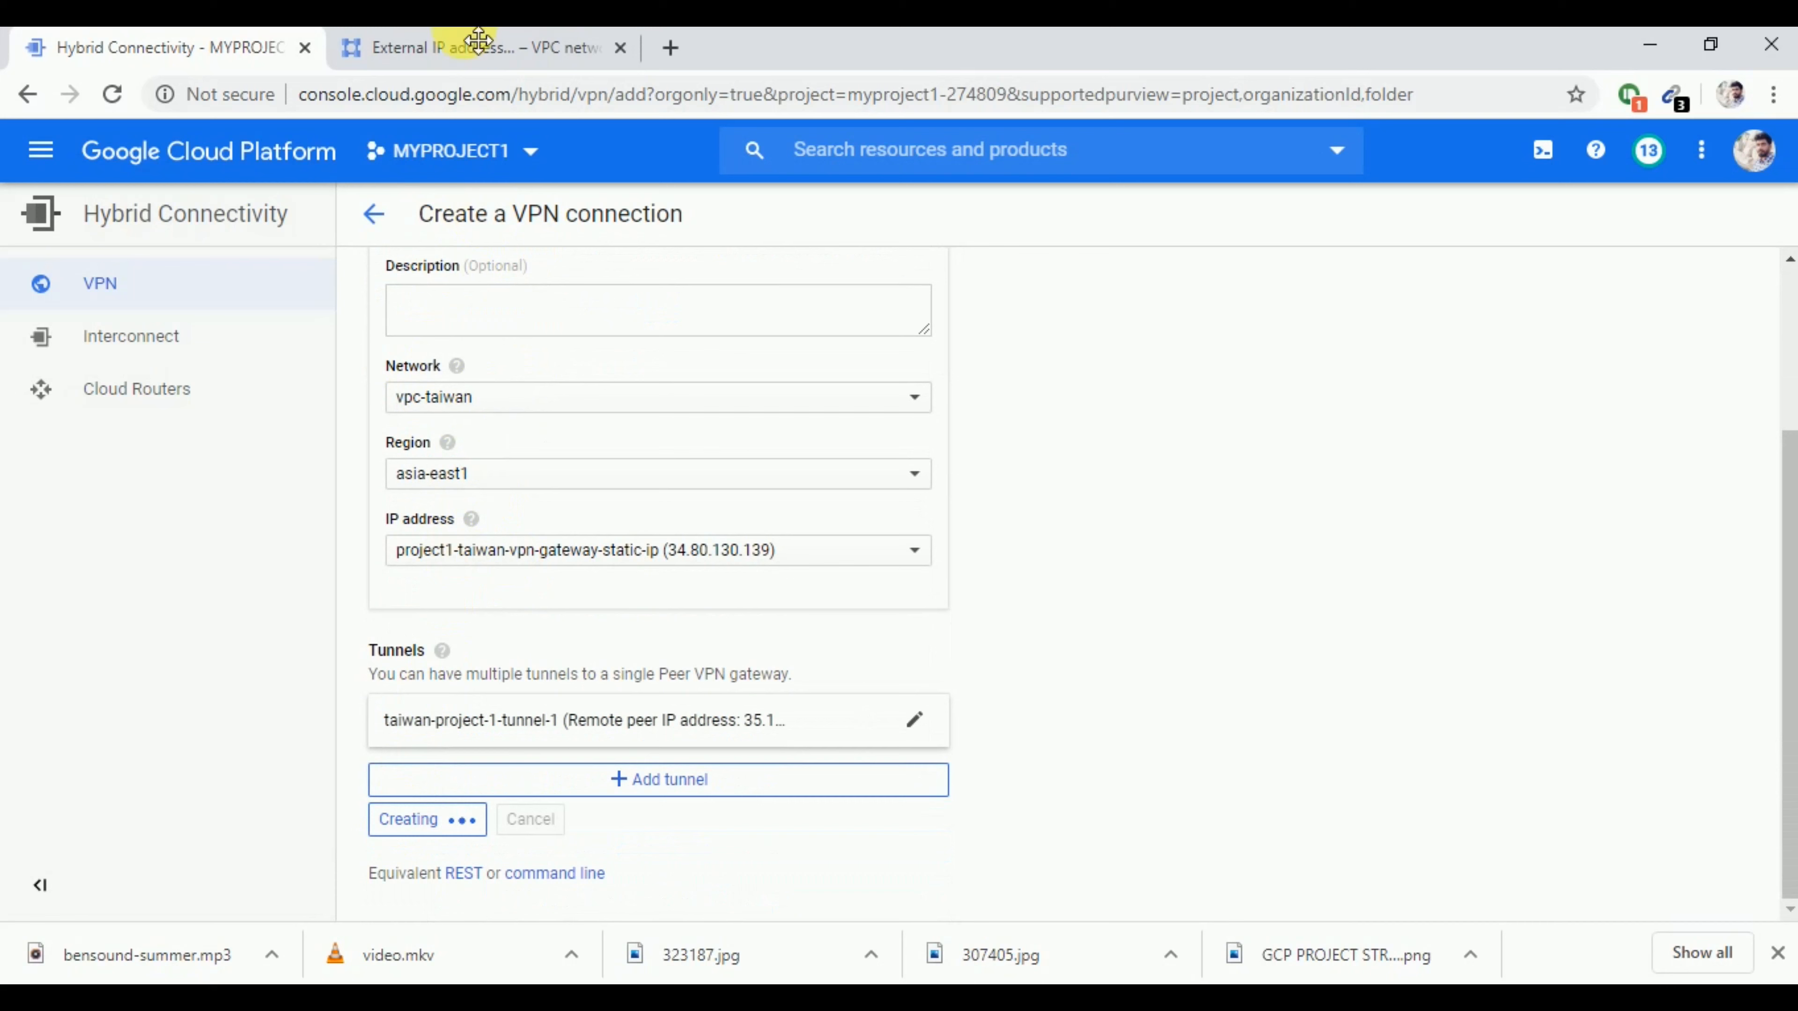
Step: Open the Hybrid Connectivity VPN page in the MYPROJECT2 tab
left_click(454, 60)
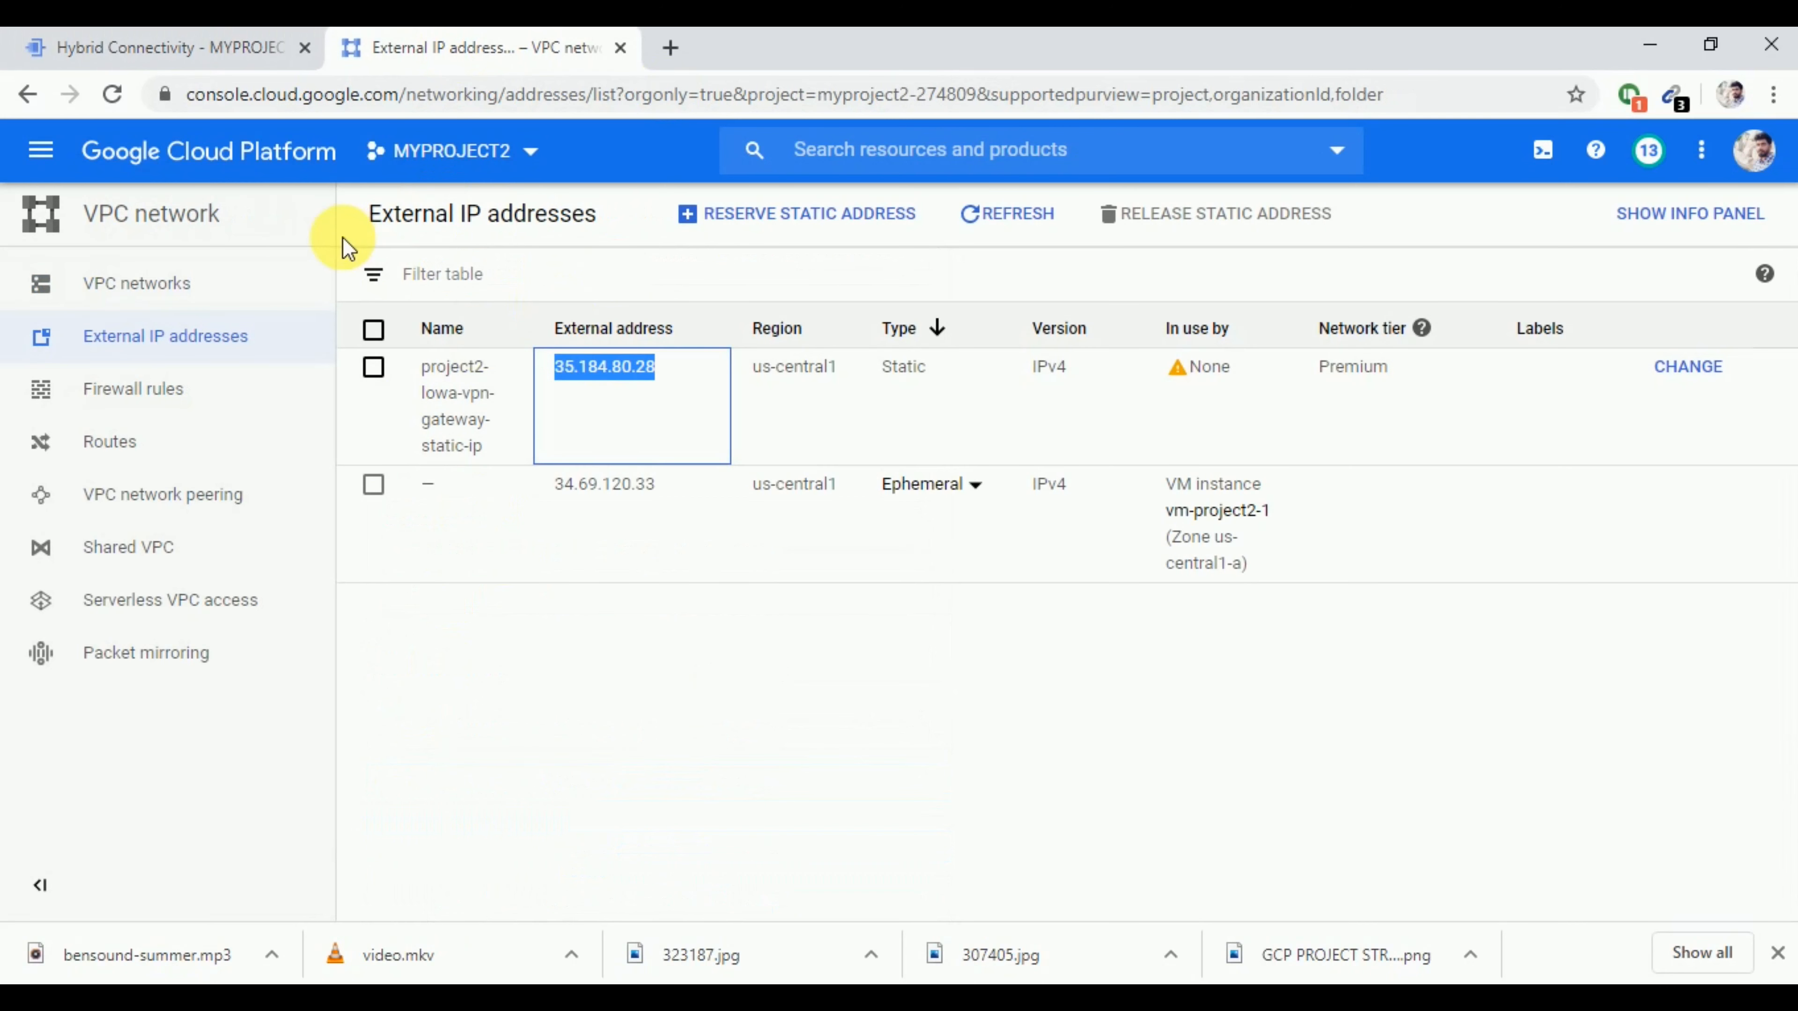
left_click(47, 155)
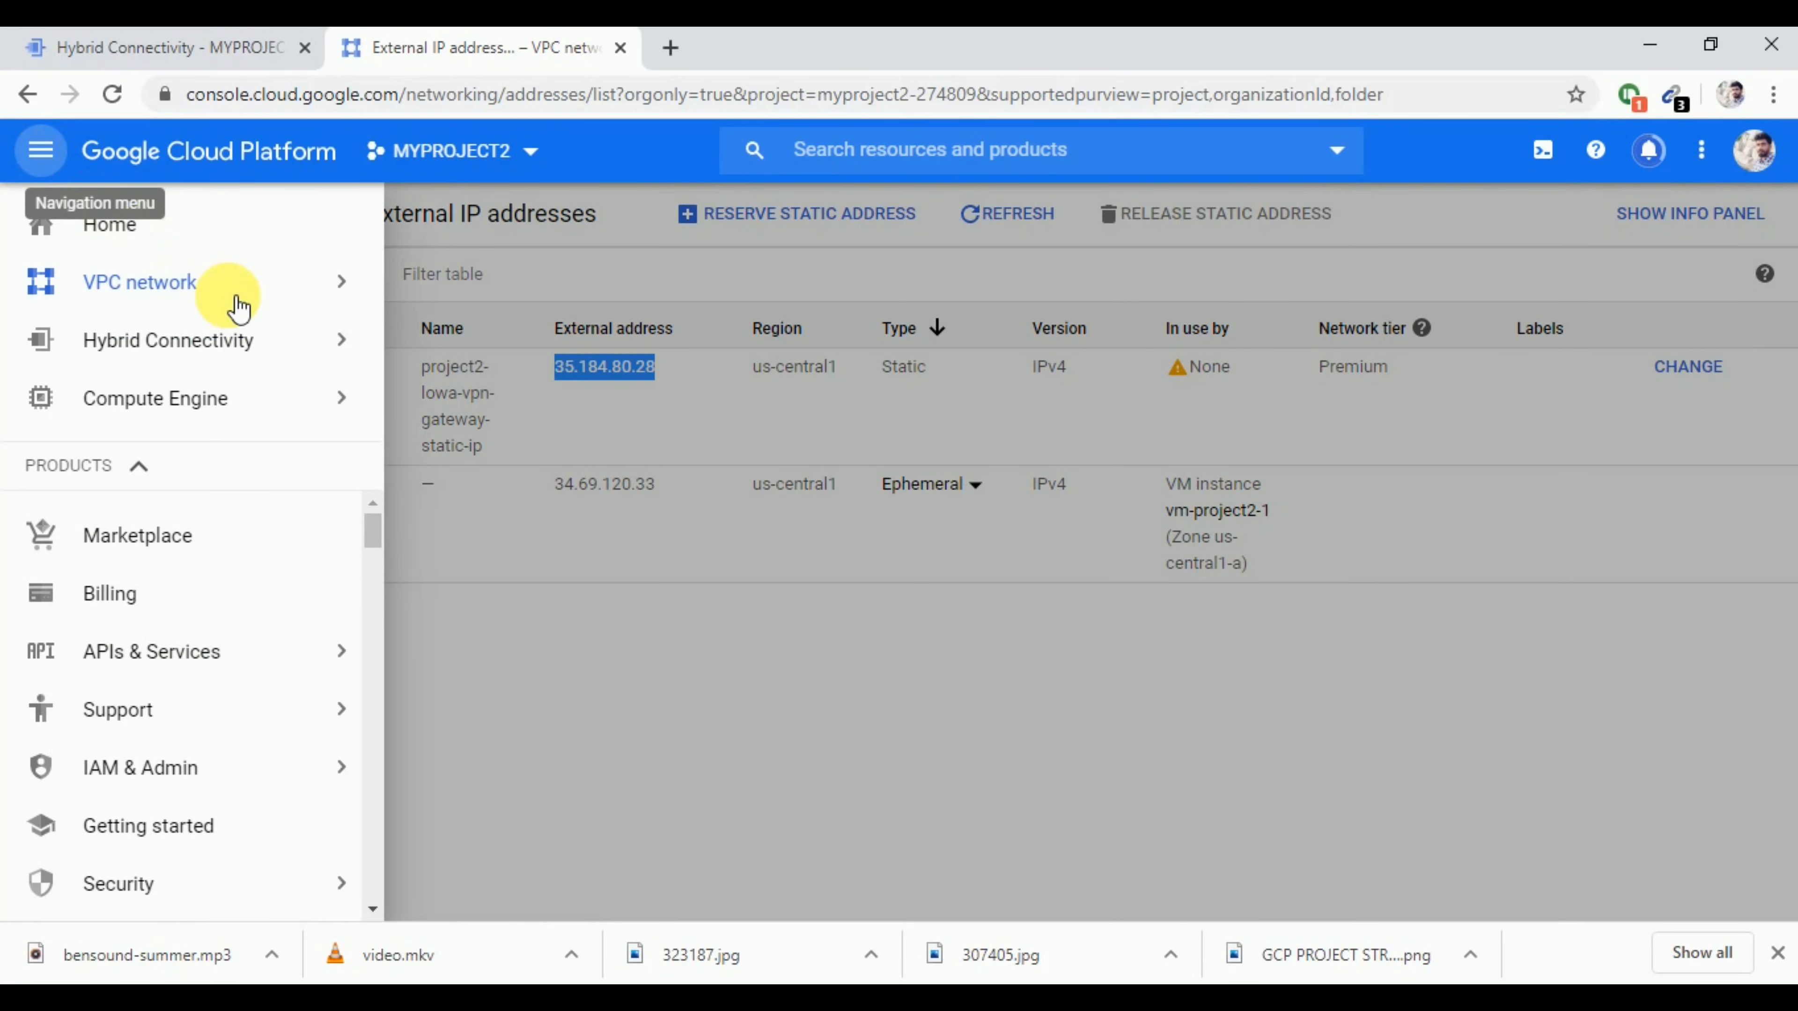
mouse_move(272, 347)
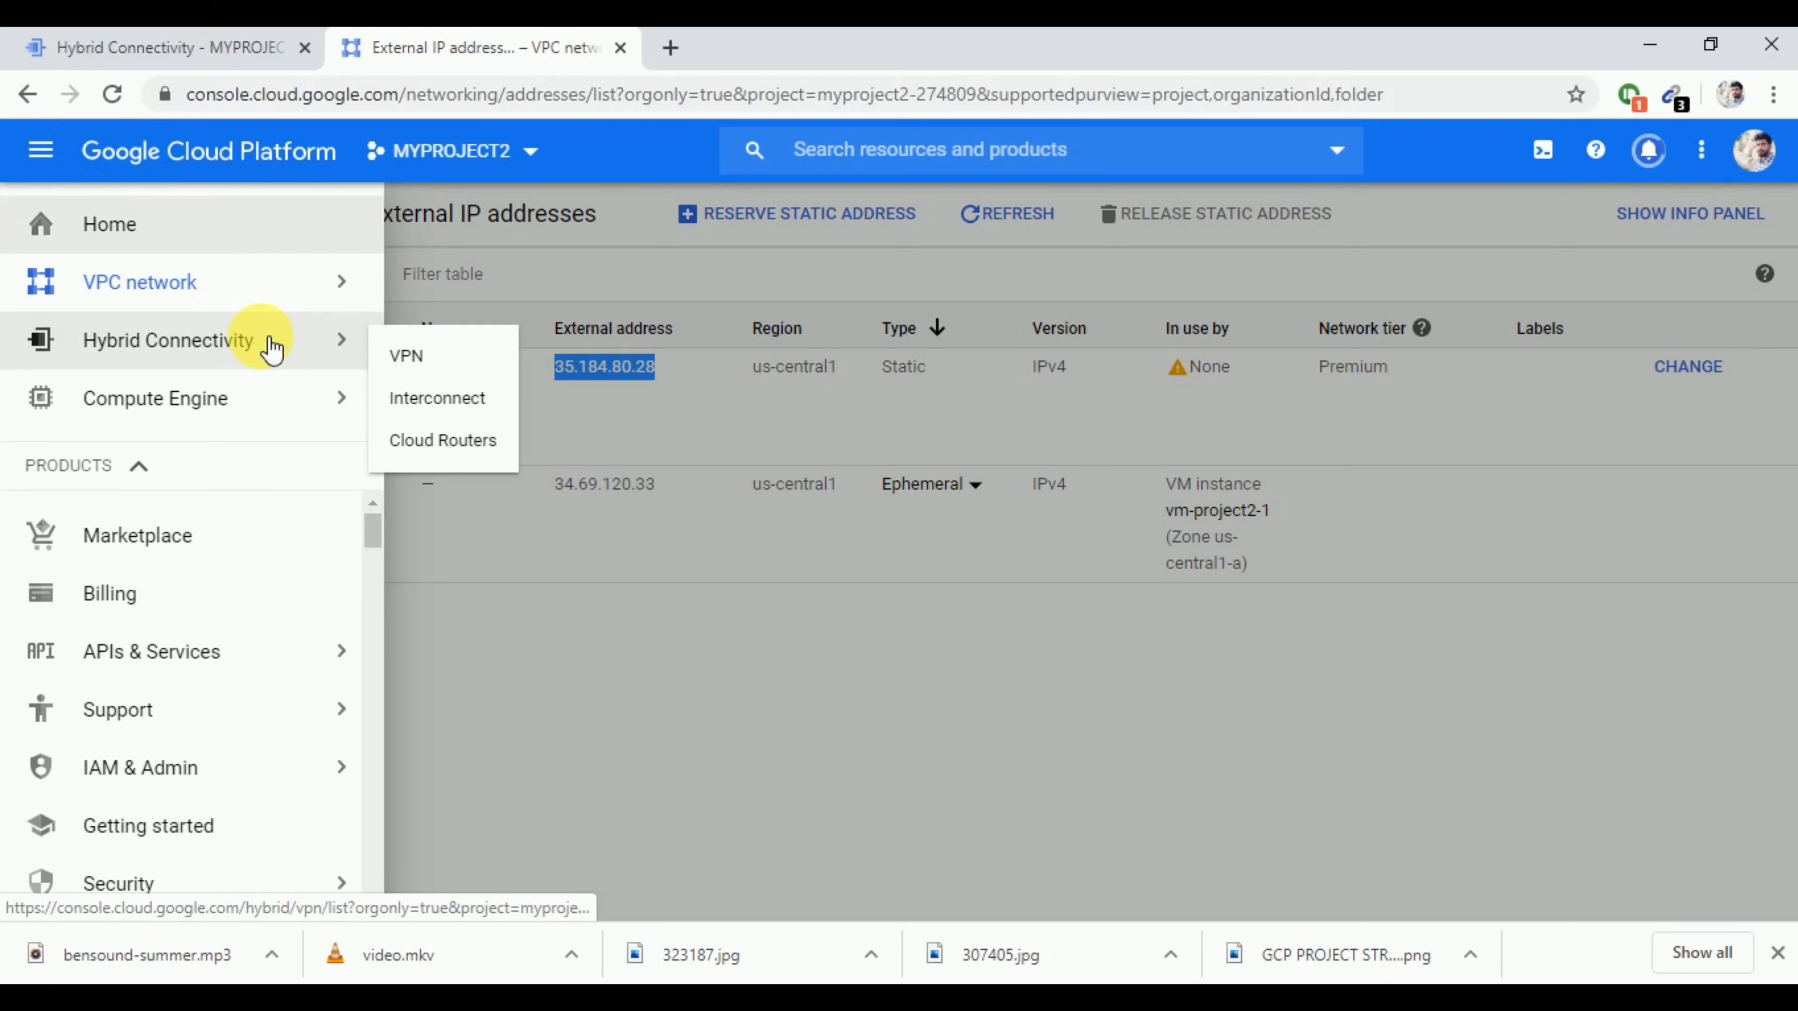
left_click(436, 367)
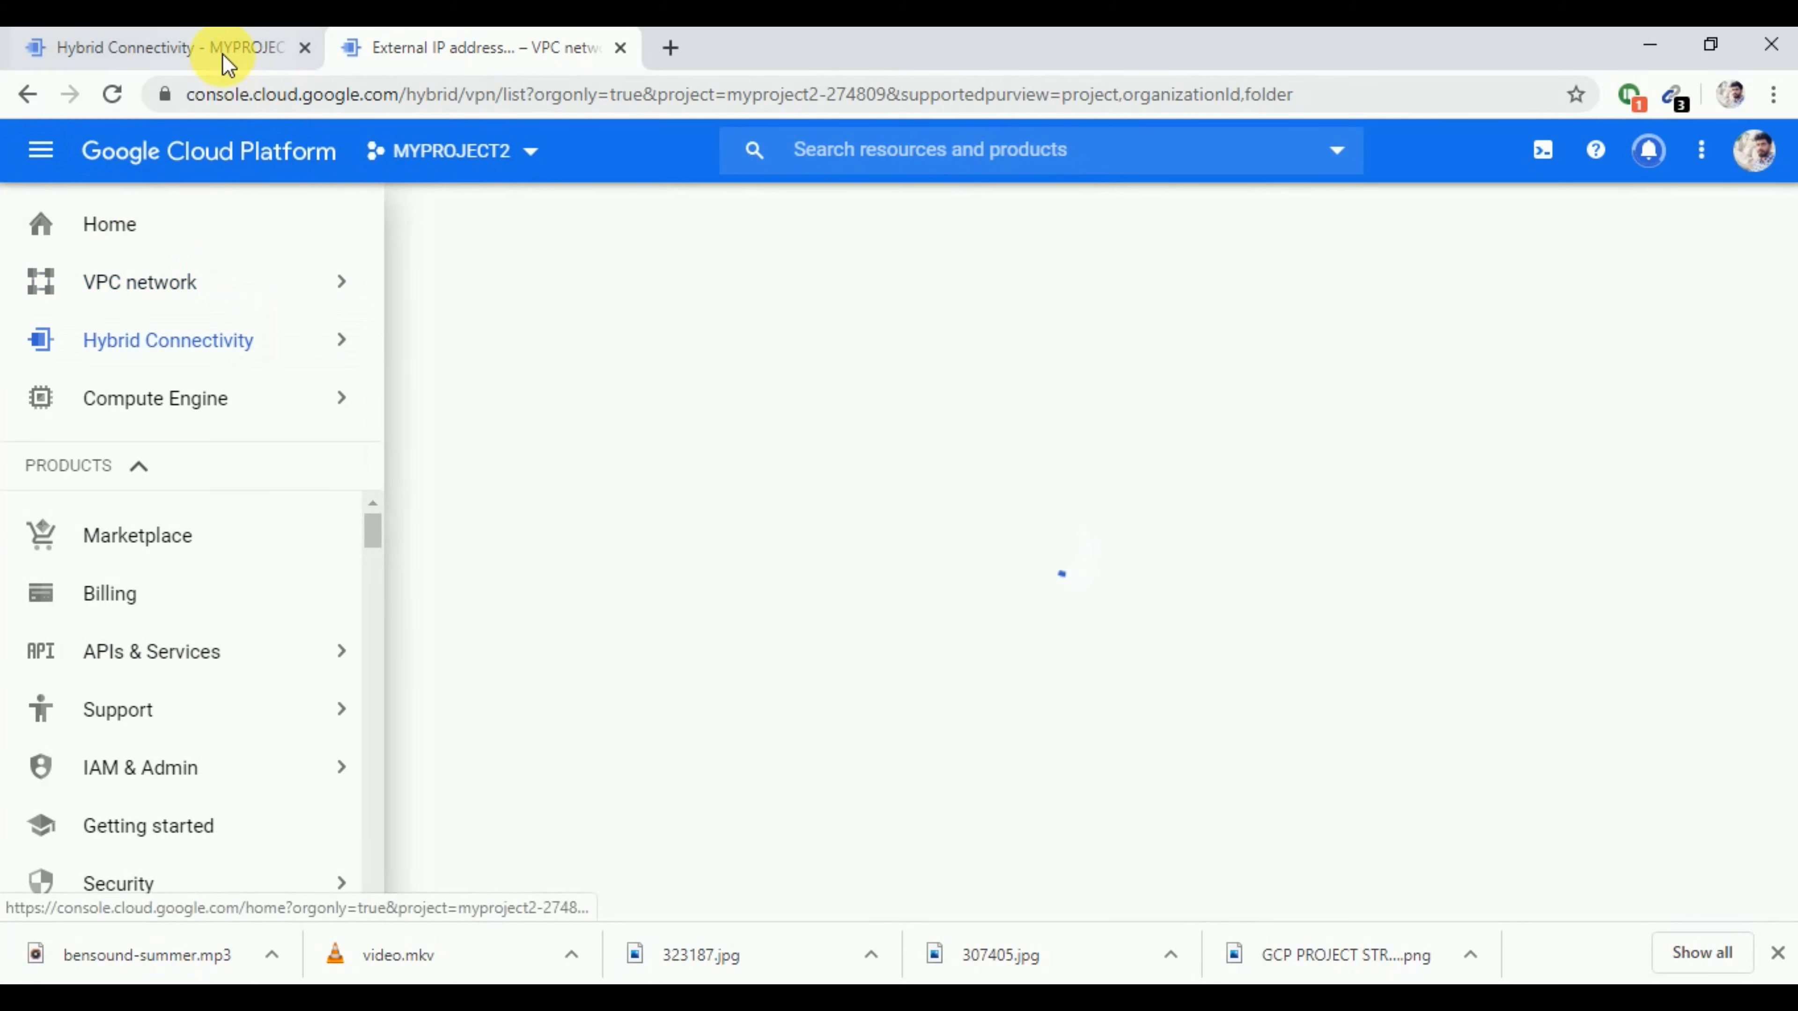
Step: Open External IP addresses in the MYPROJECT1 tab, then return to MYPROJECT2's VPN page
left_click(222, 53)
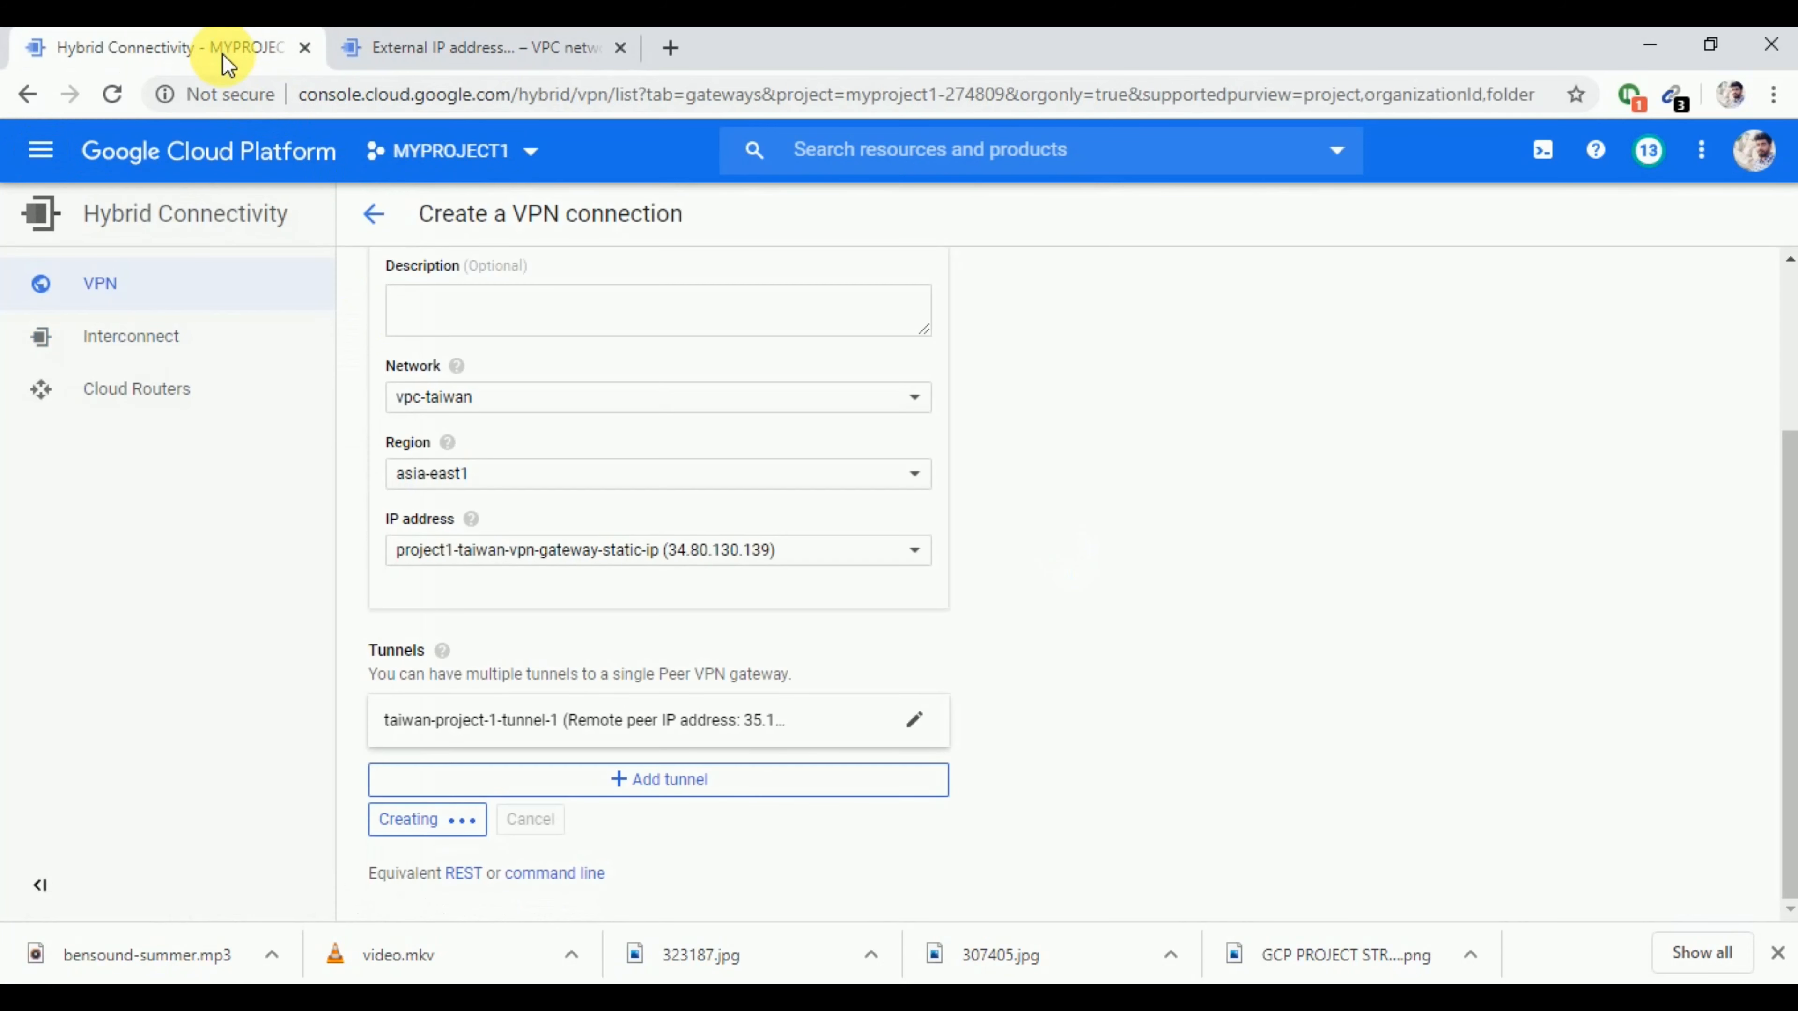
left_click(52, 151)
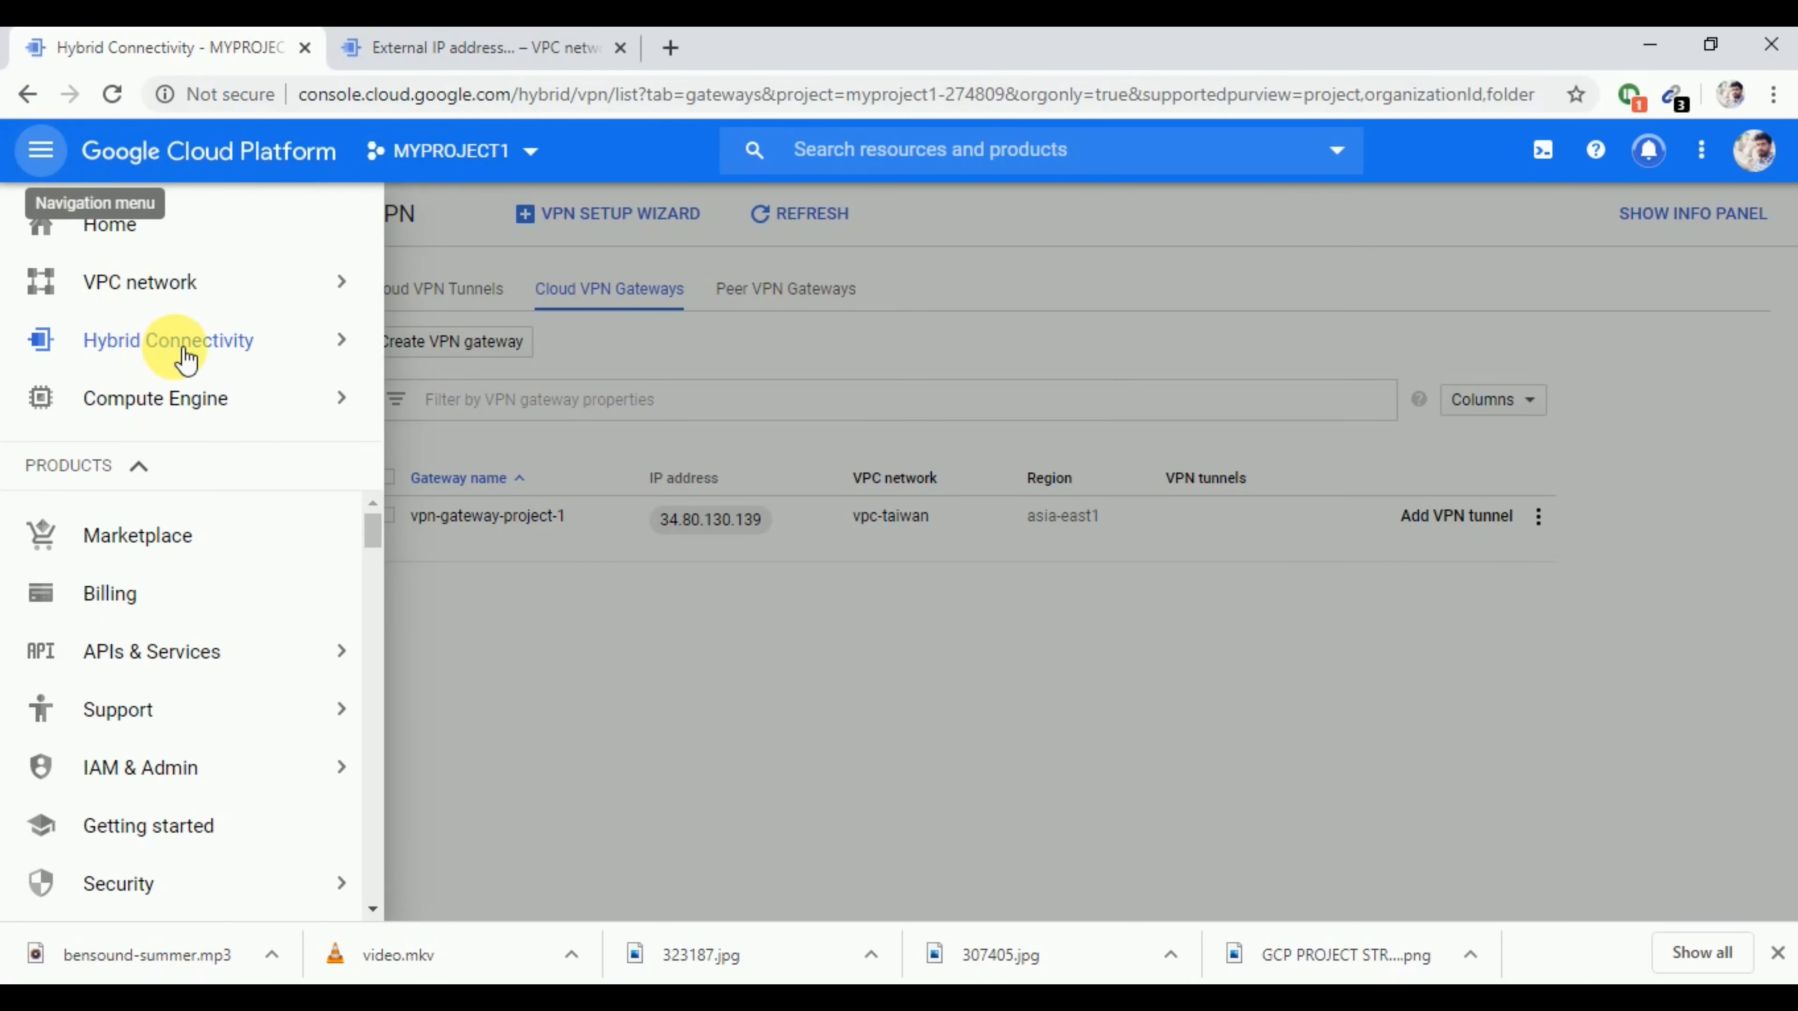
mouse_move(269, 289)
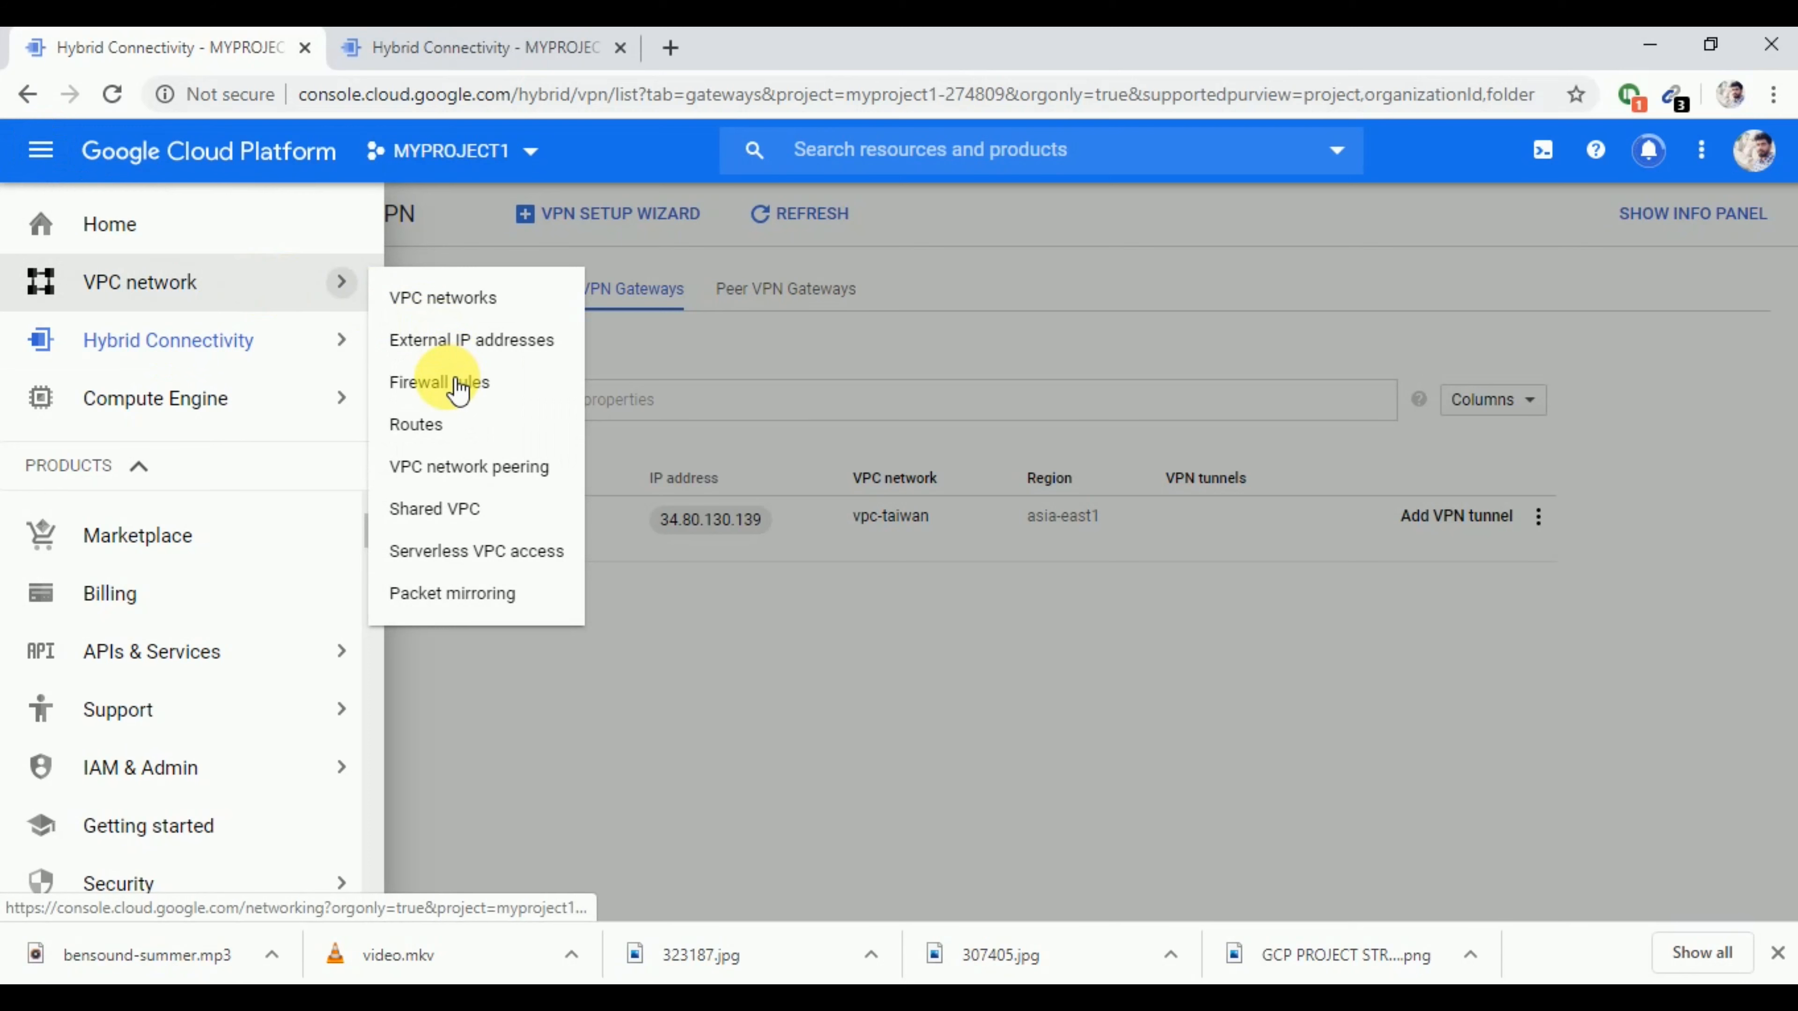
left_click(490, 345)
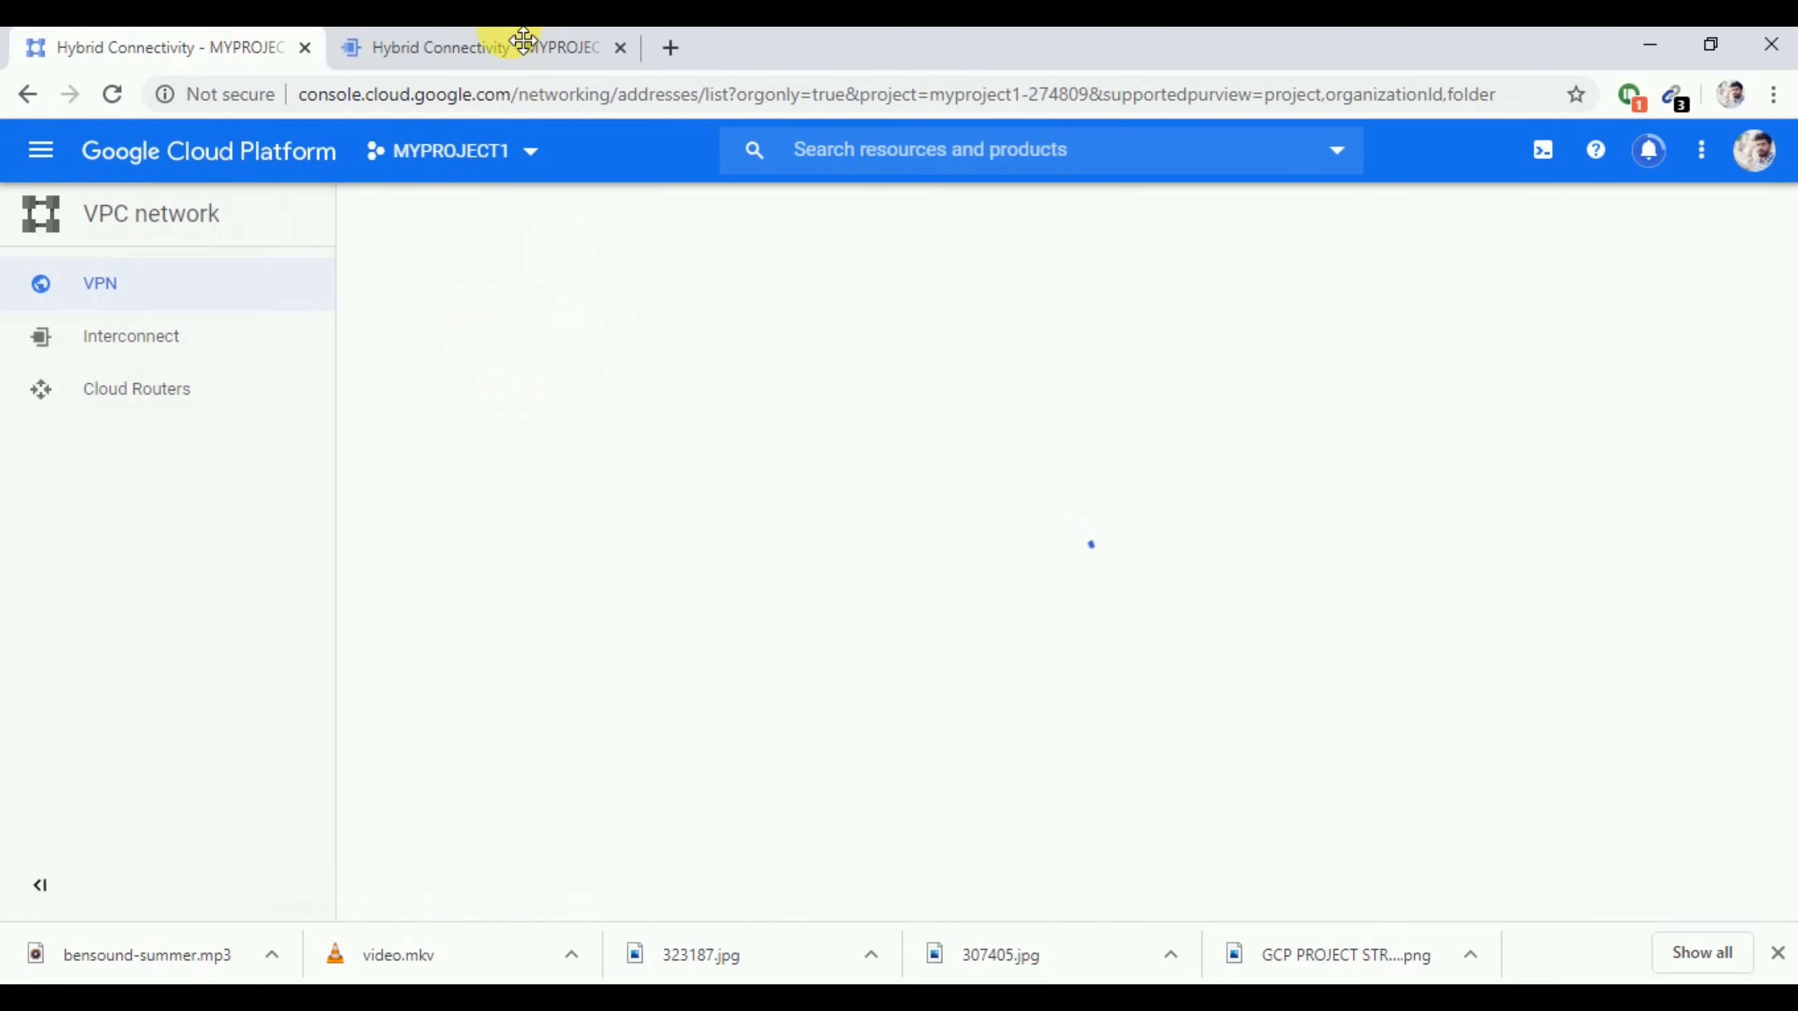
left_click(481, 63)
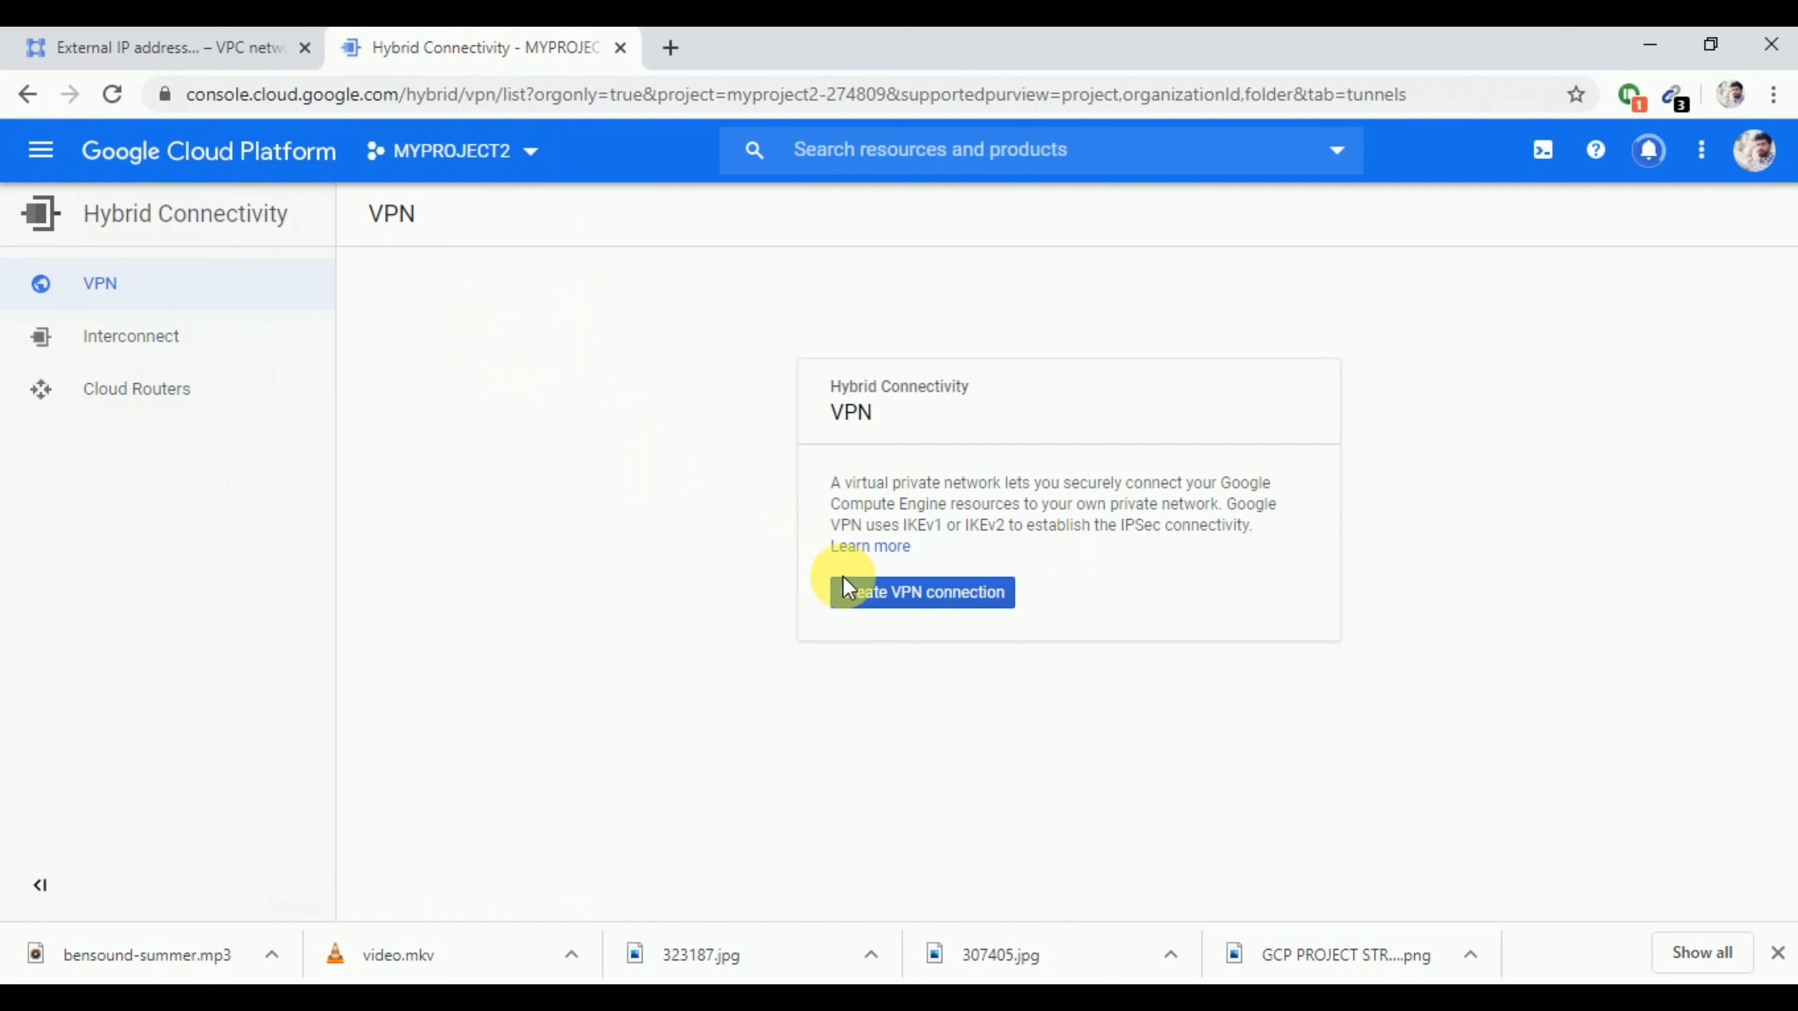
Step: Start a new Classic VPN connection in MYPROJECT2
left_click(880, 595)
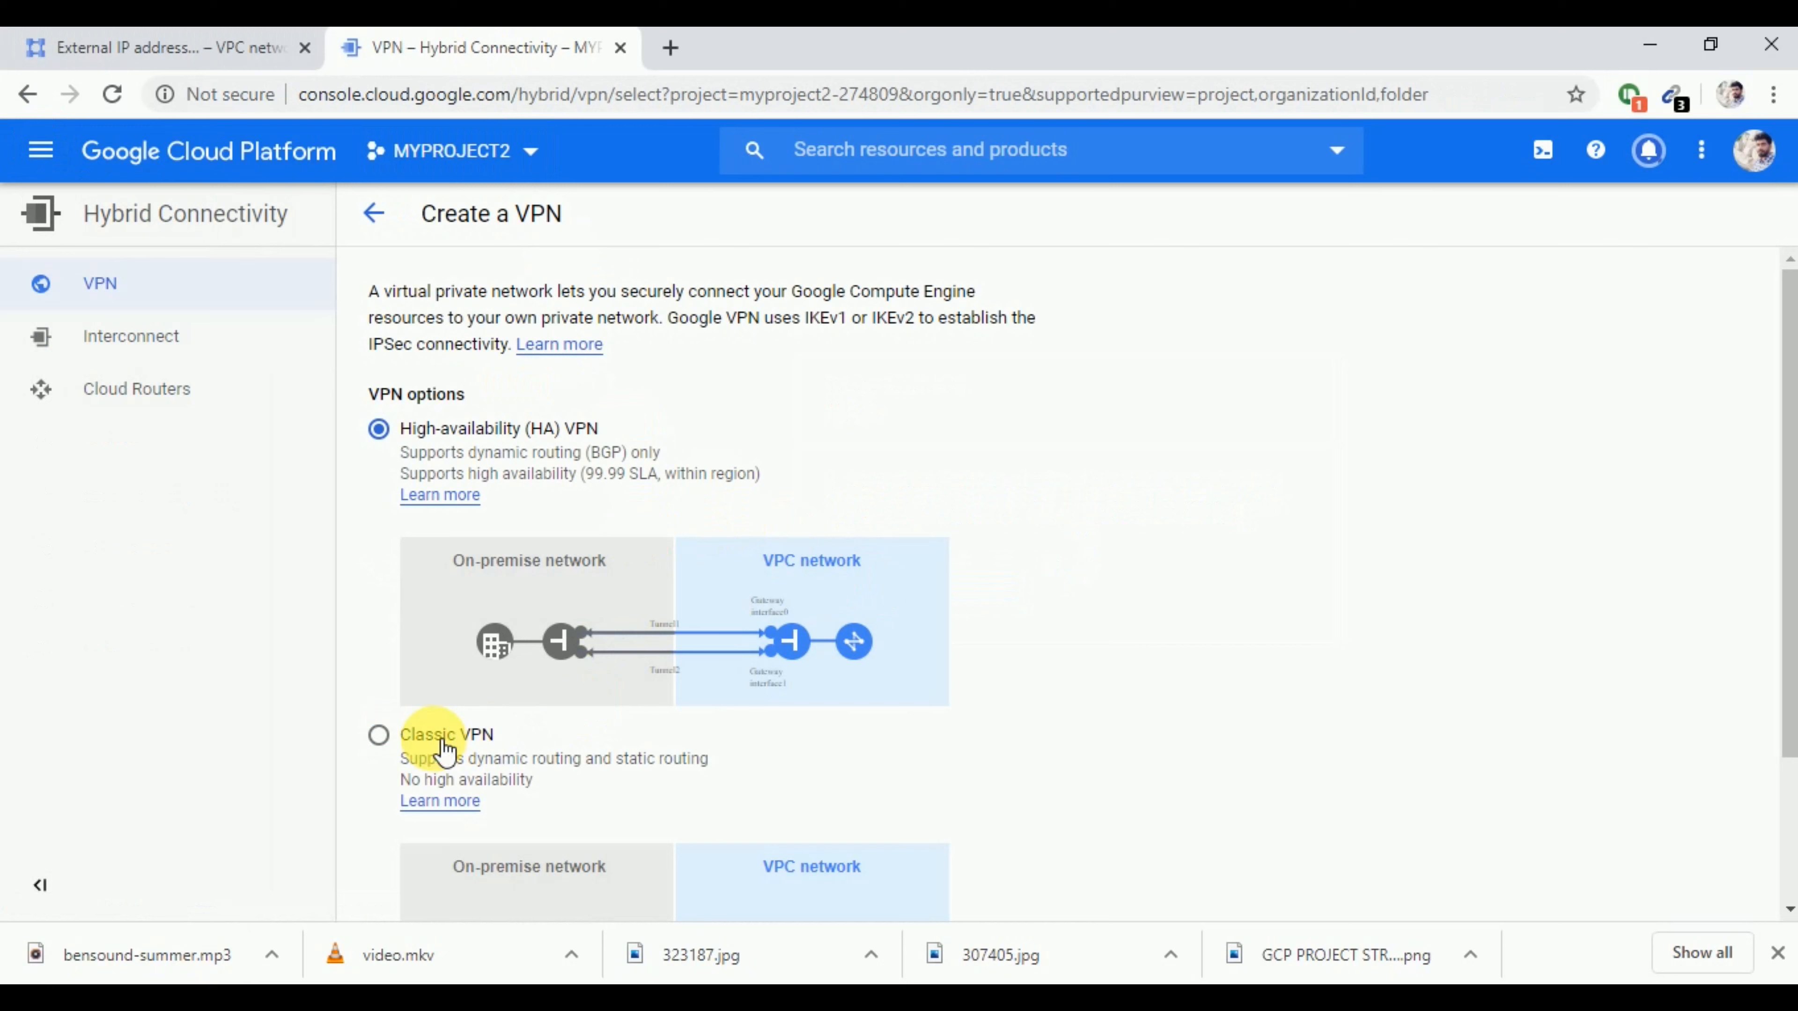
left_click(446, 744)
scroll(445, 744, "down", 3)
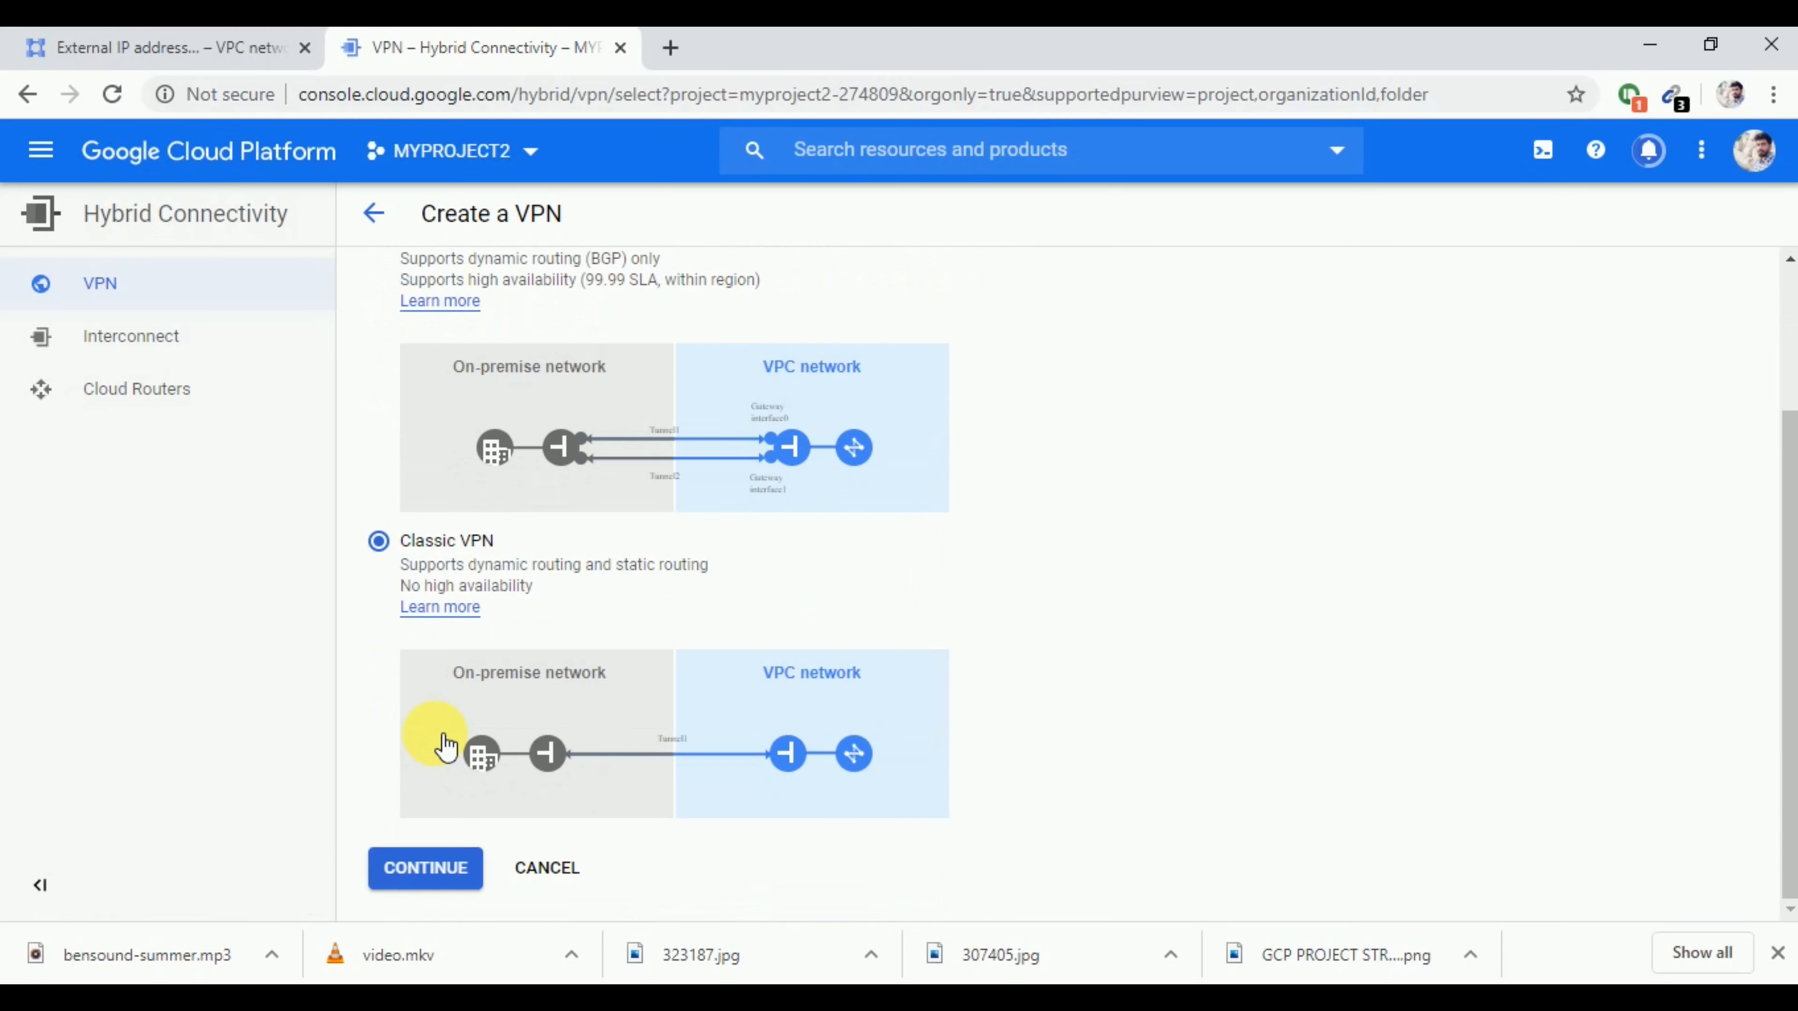
left_click(445, 869)
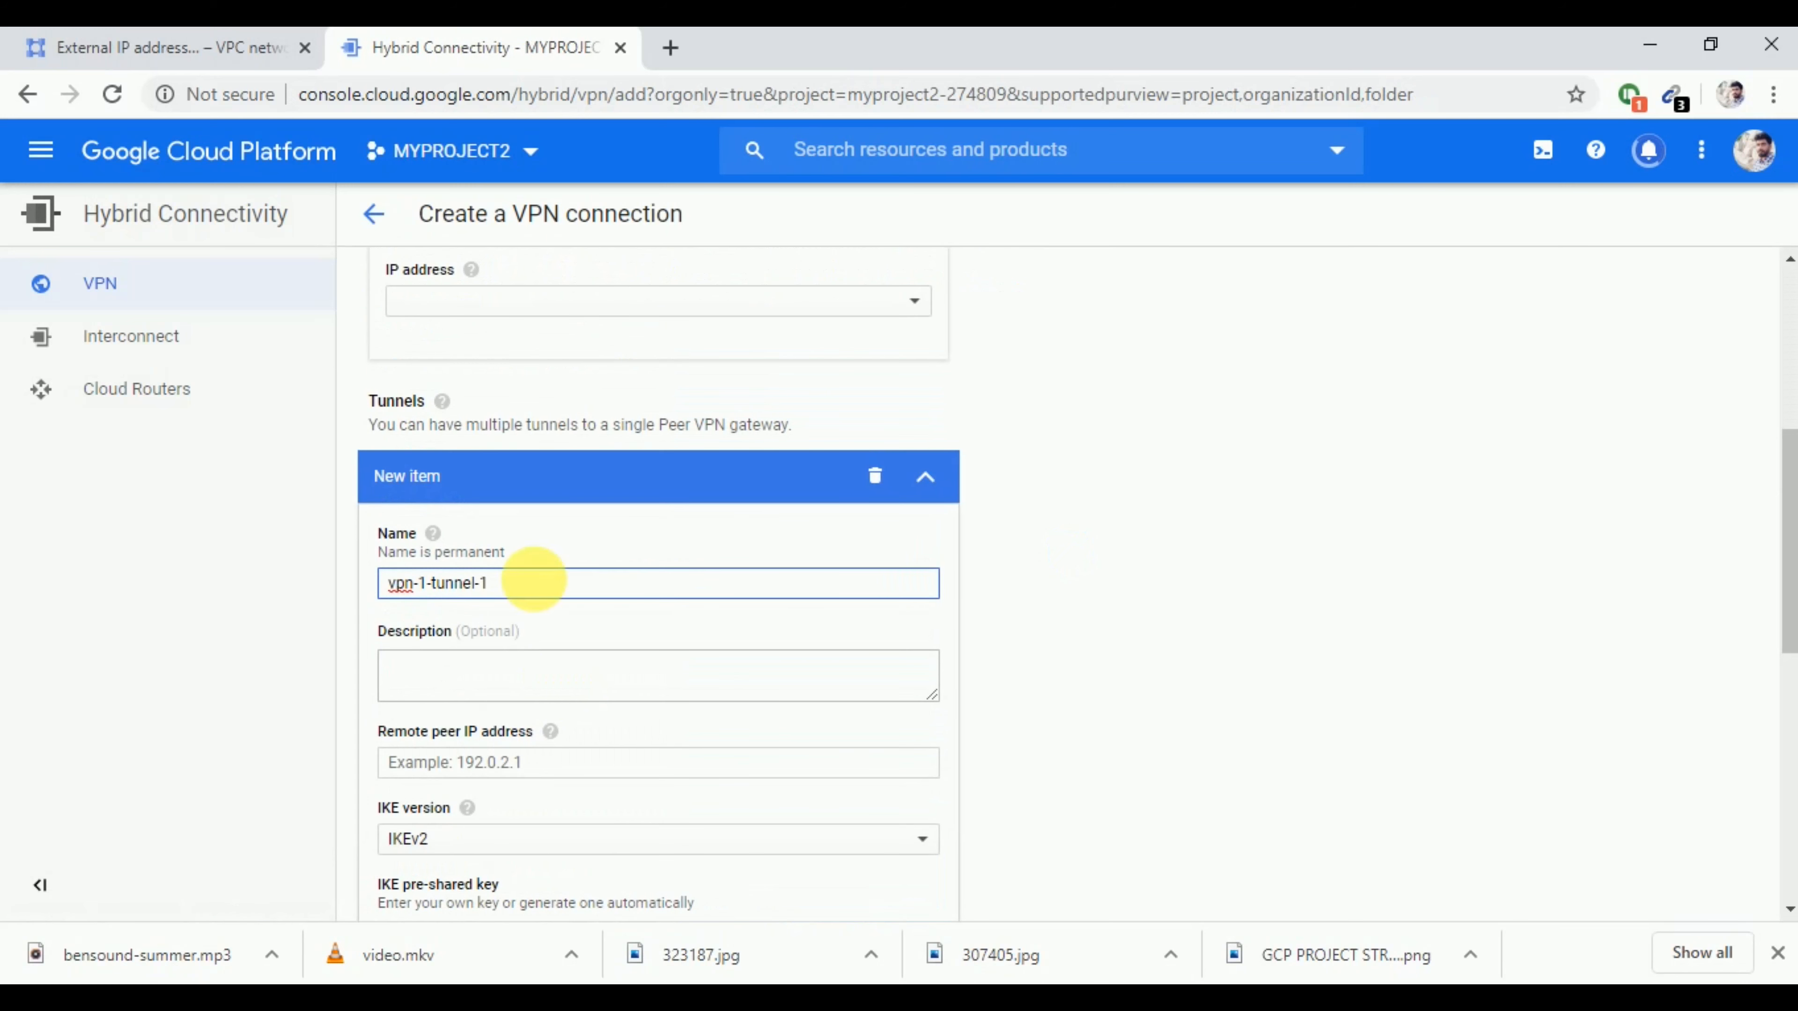
Step: Name the gateway vpngateway-lowa-project2 on network vpc-lowa
scroll(515, 418, "up", 4)
scroll(512, 413, "up", 1)
left_click_drag(472, 457, 373, 451)
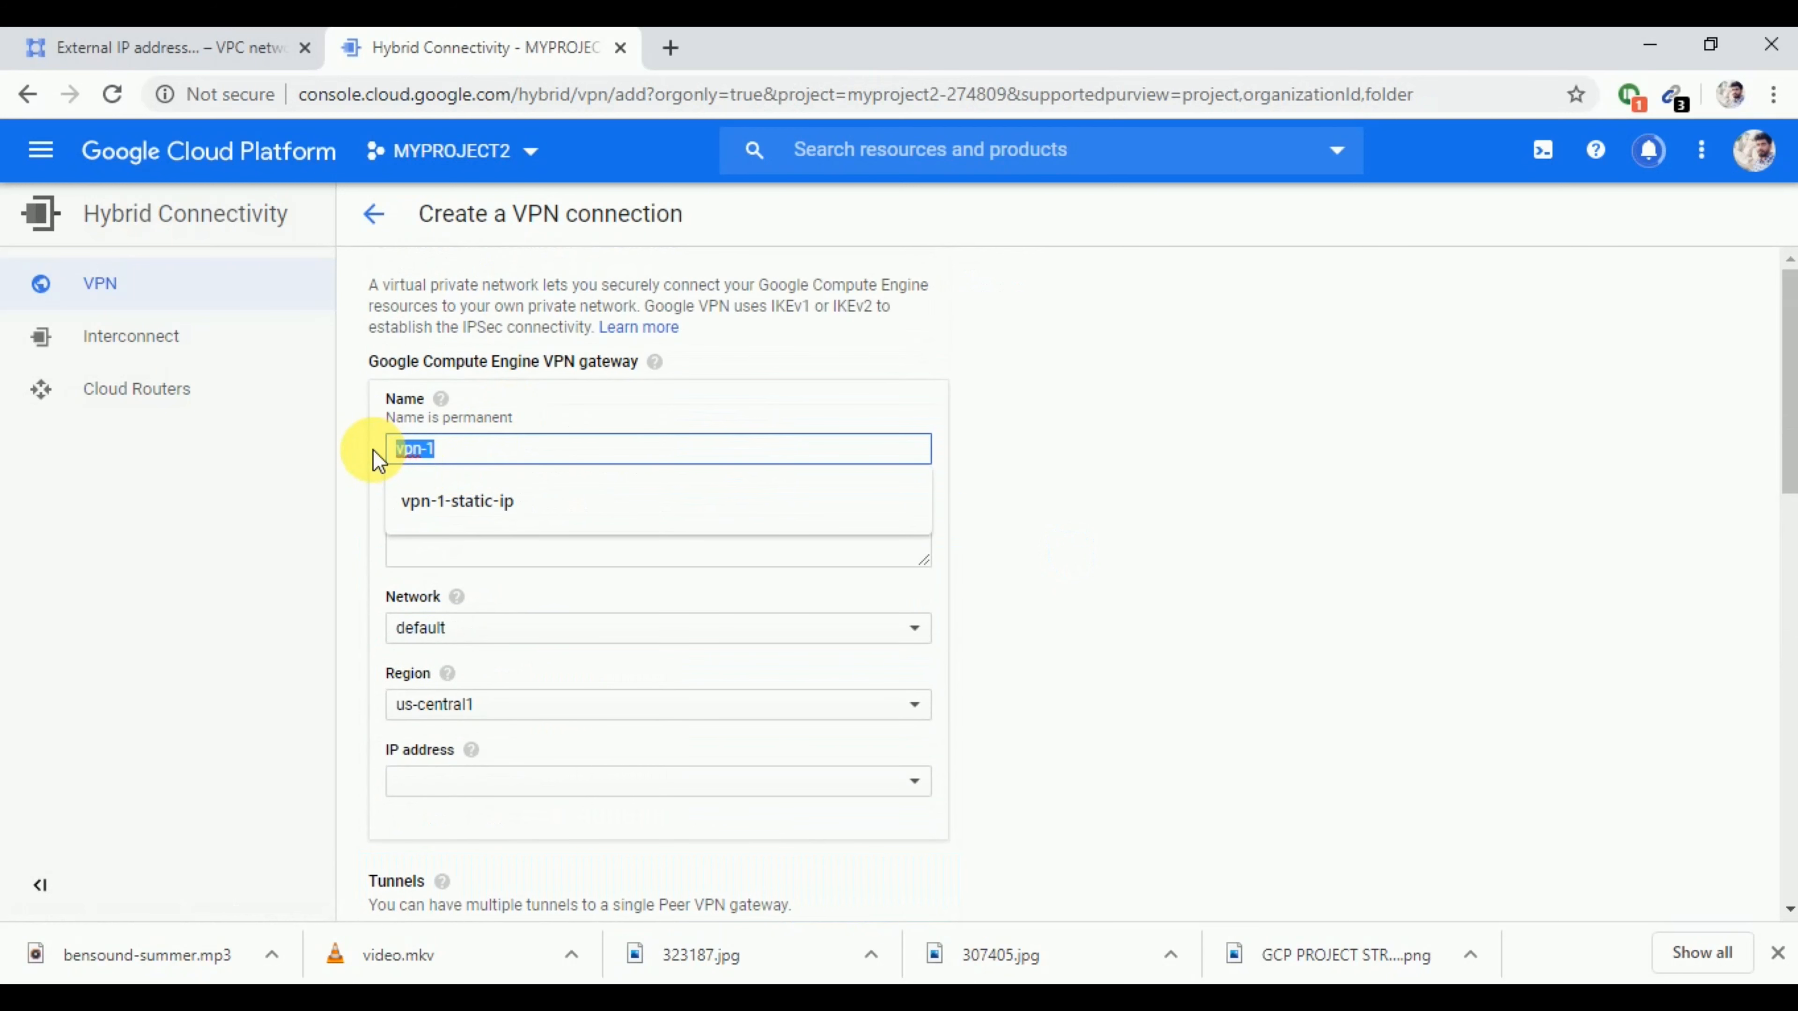
type("vpn")
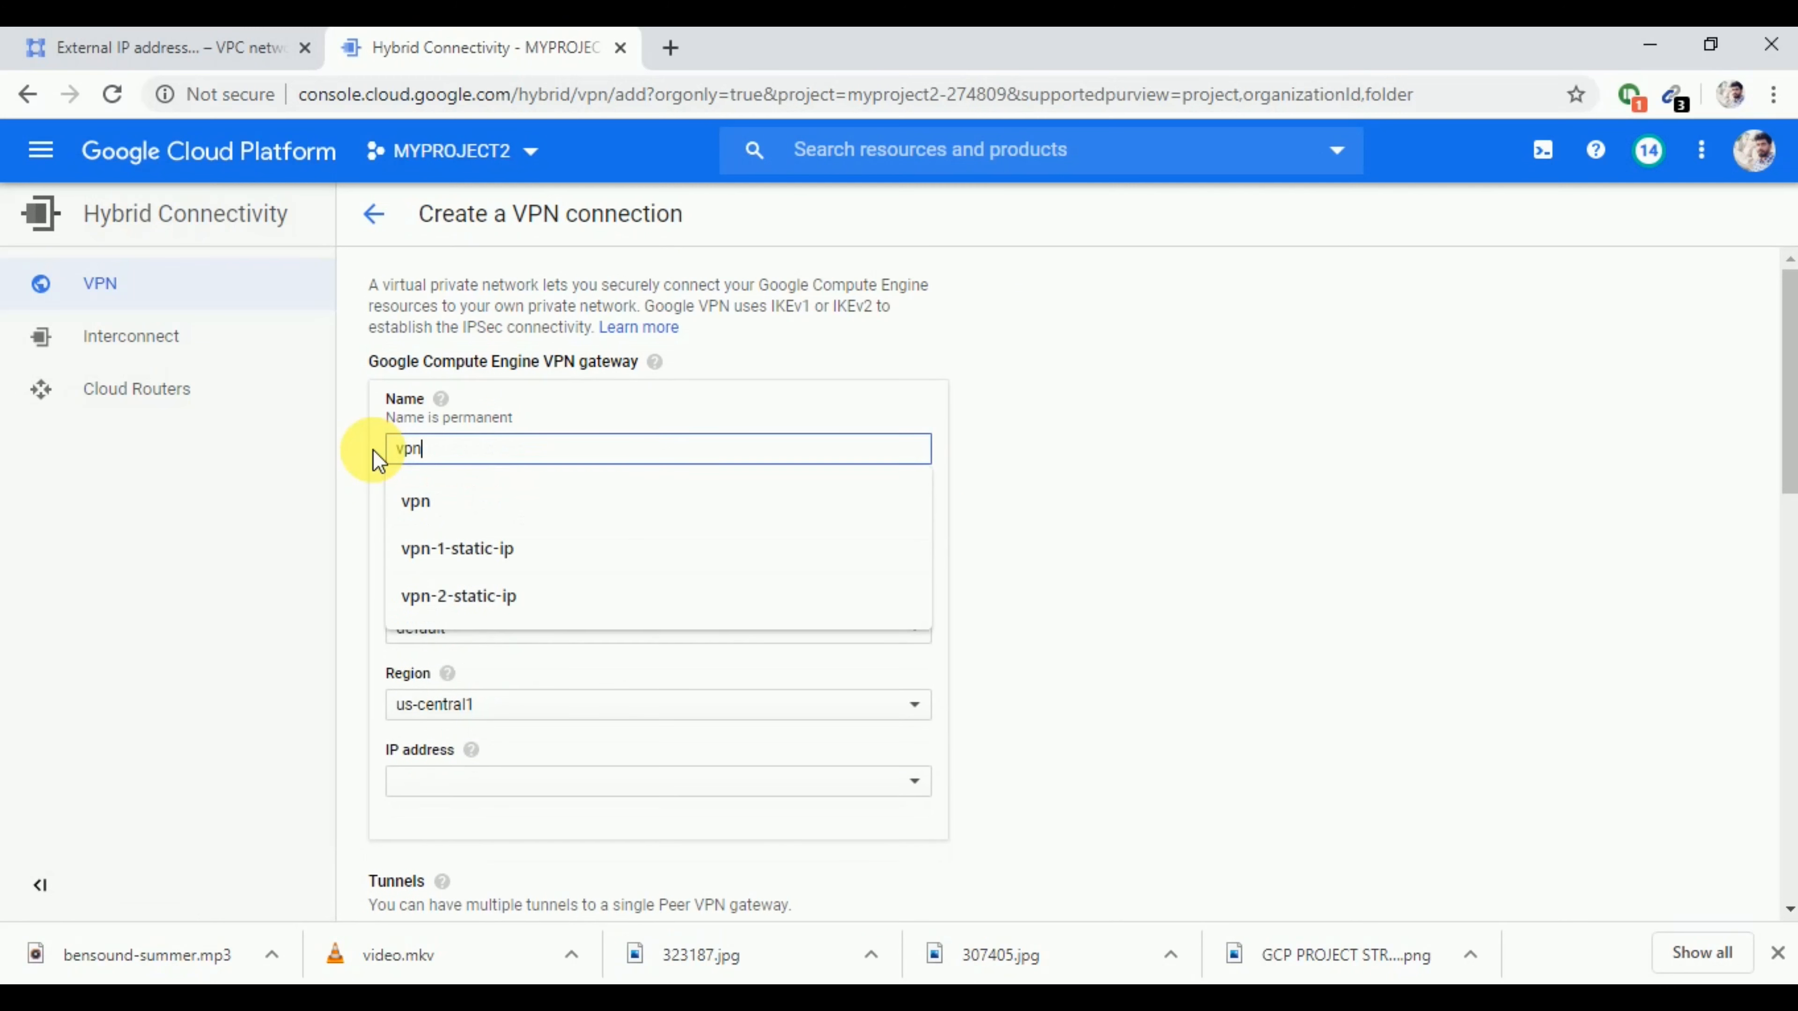
type("gateway")
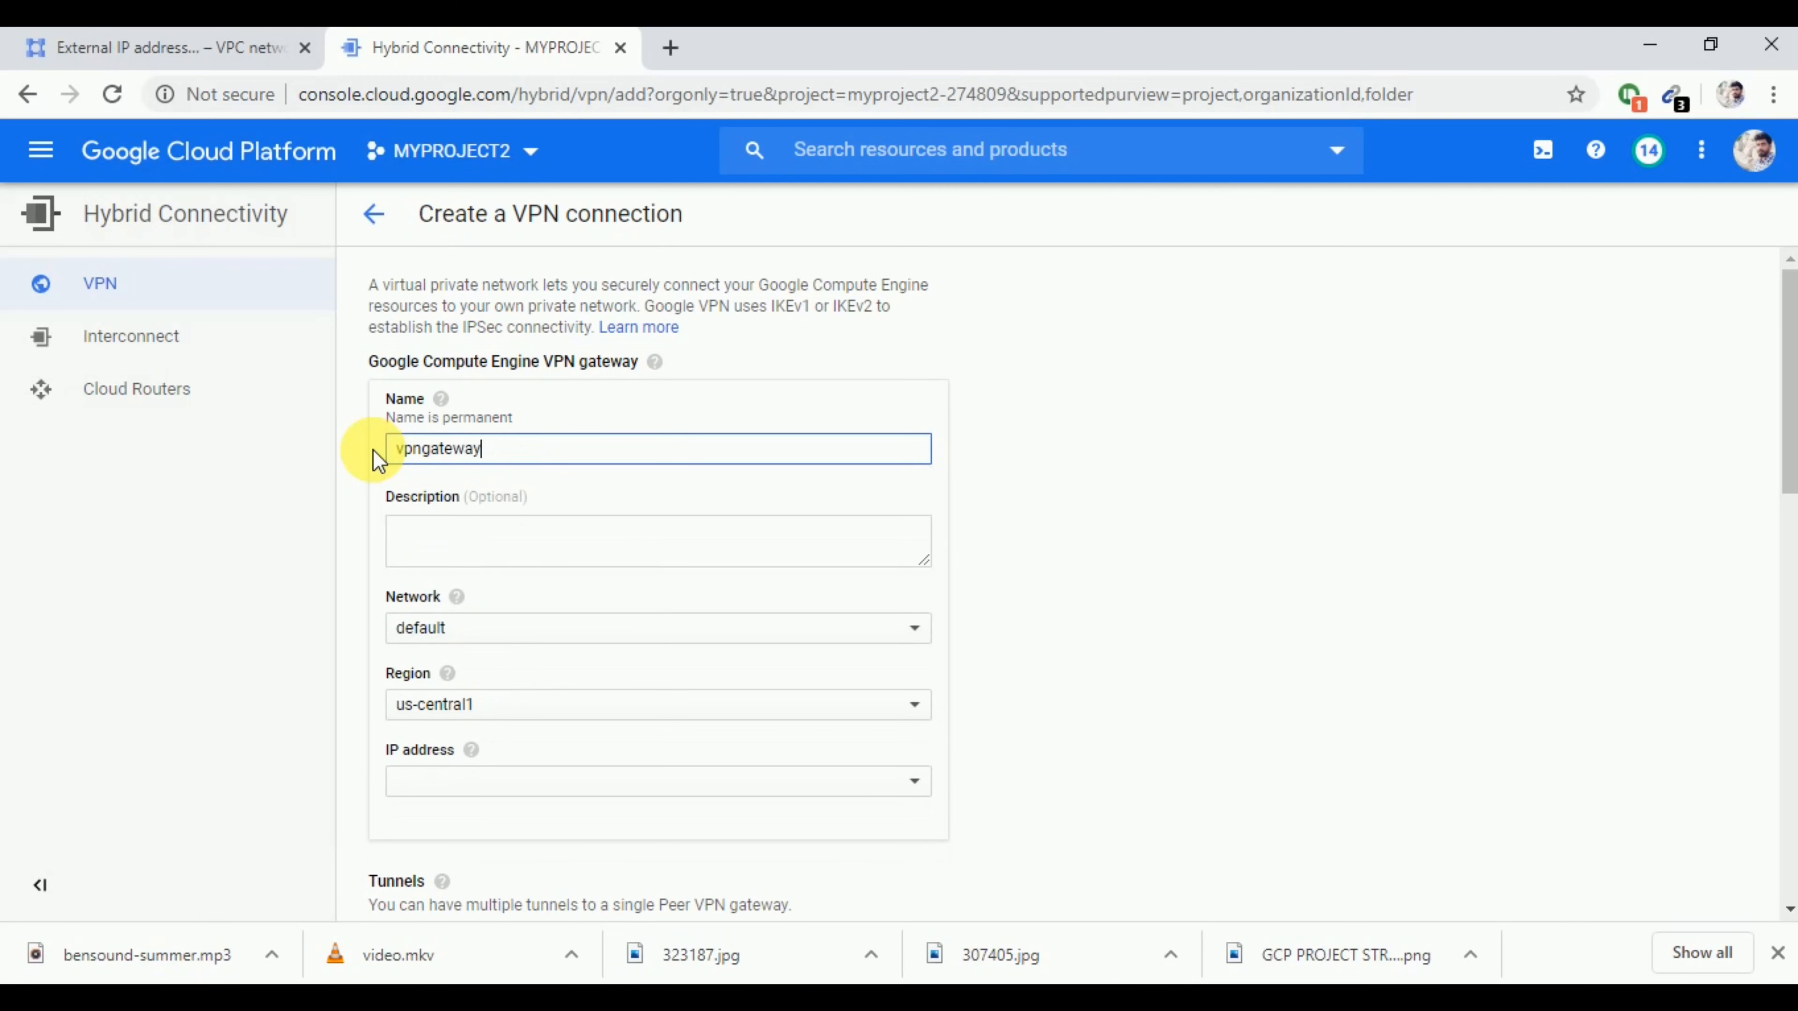
type("-lowa-project2")
left_click(481, 629)
left_click(485, 670)
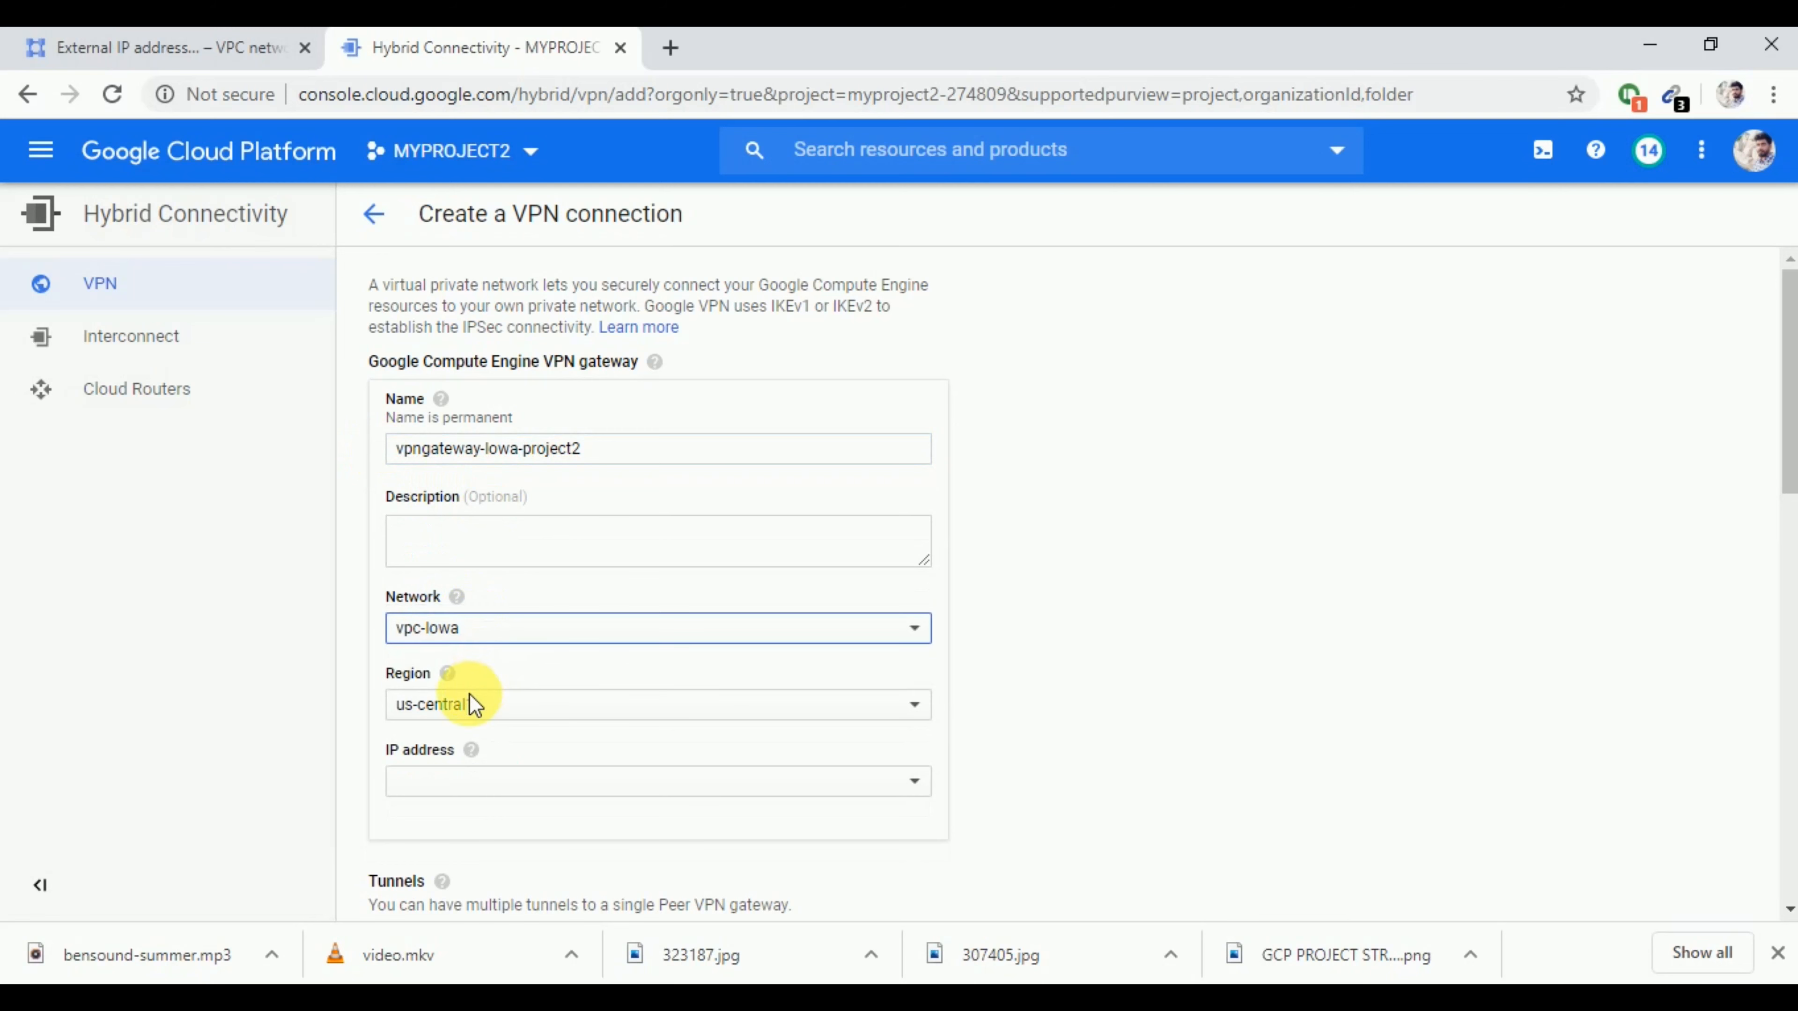
Step: Give the gateway static IP 35.184.80.28 and rename the tunnel lowa-project2-tunnel1
scroll(628, 684, "down", 2)
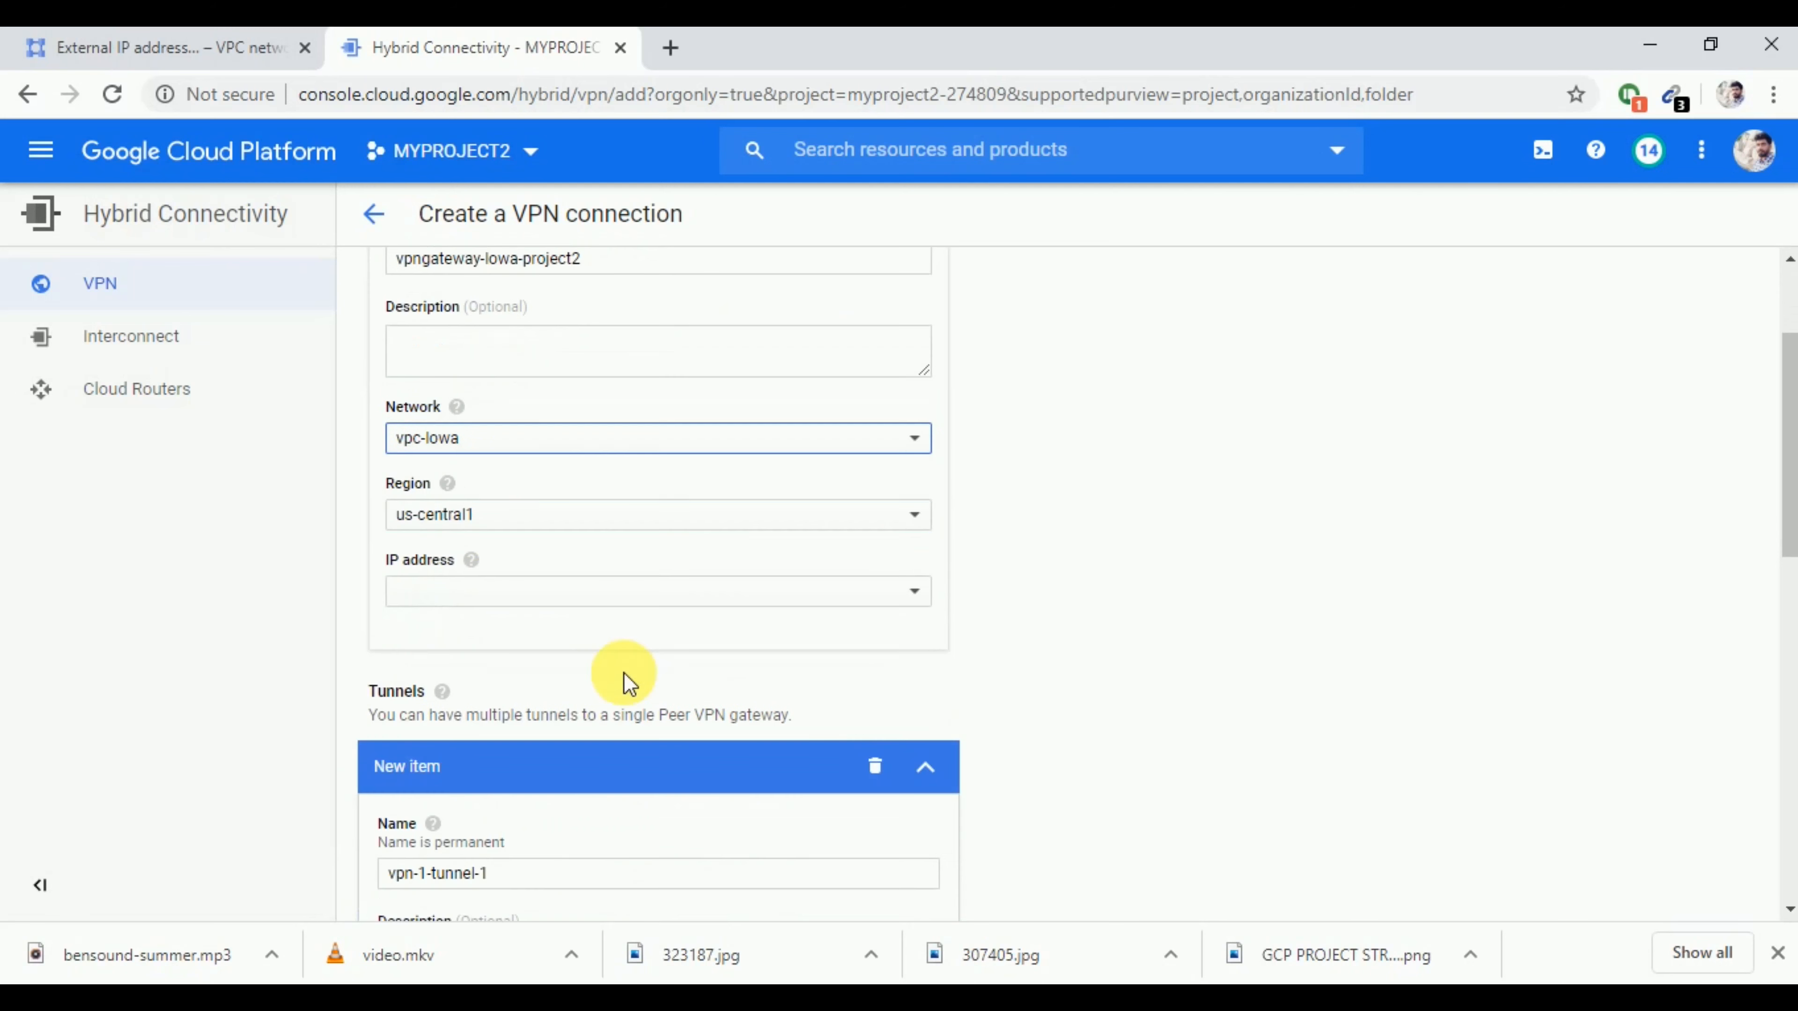
left_click(562, 553)
left_click(560, 570)
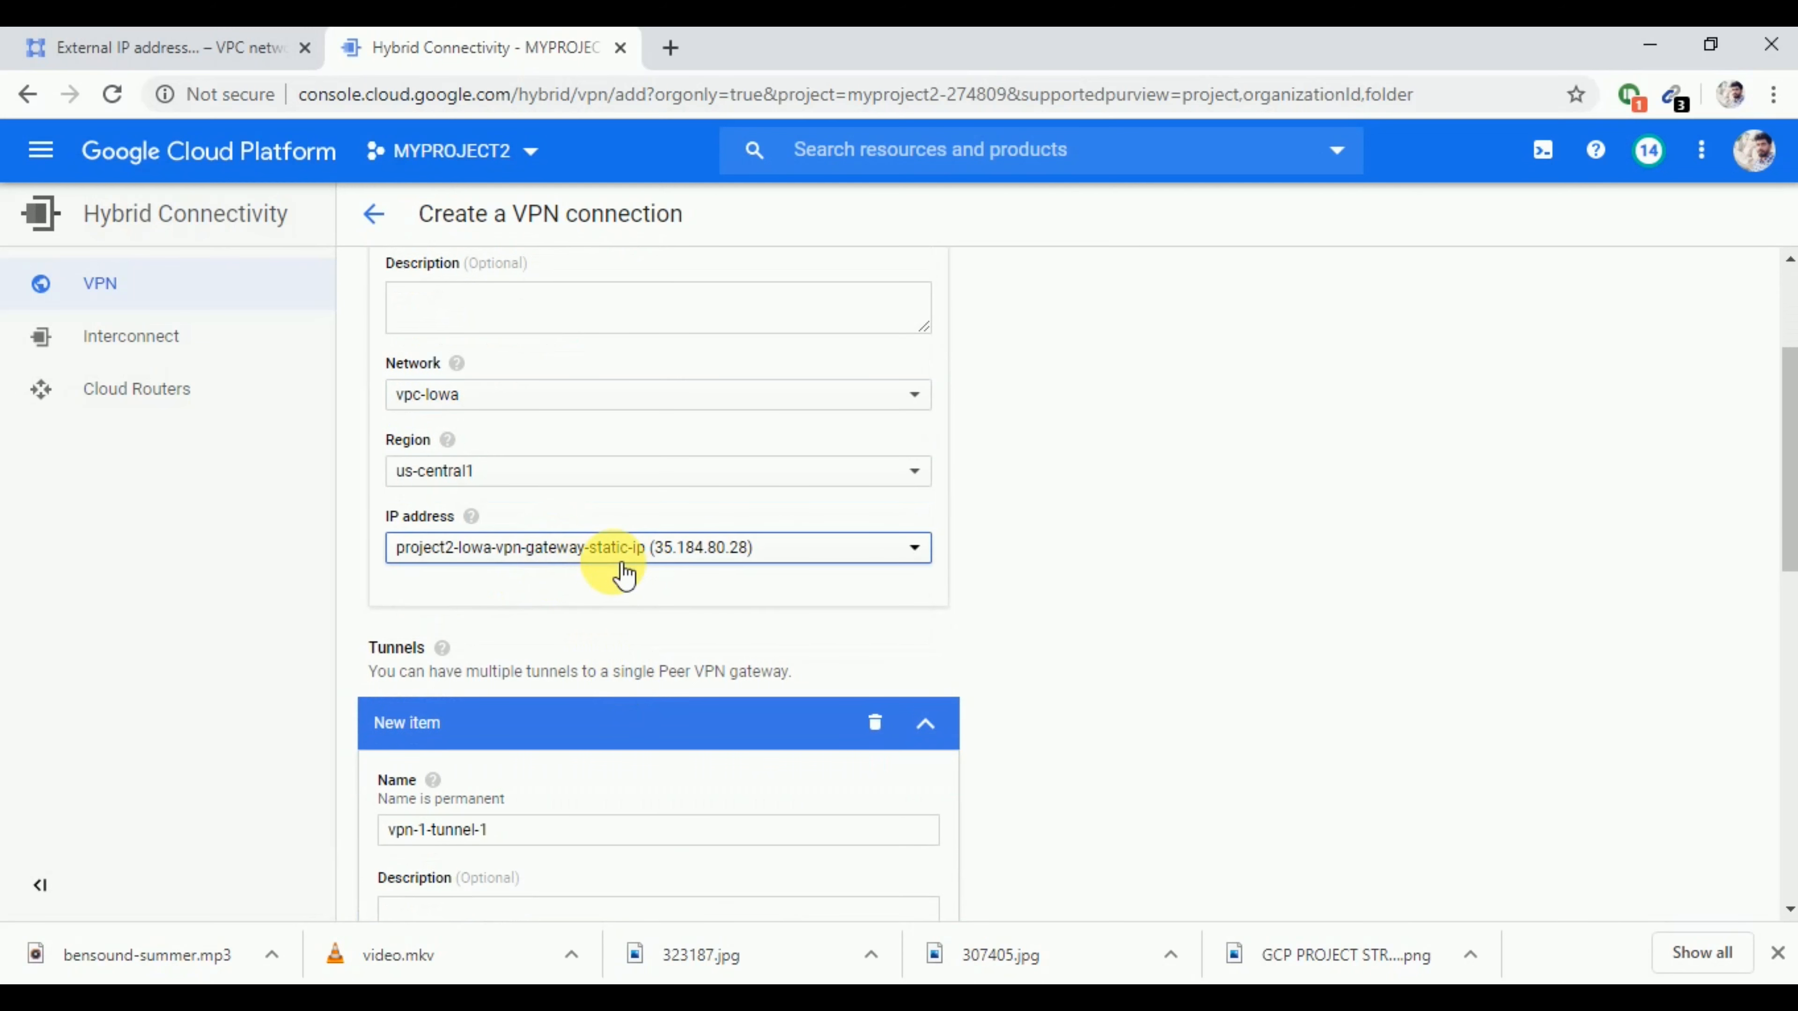
scroll(622, 574, "down", 3)
left_click_drag(566, 563, 323, 547)
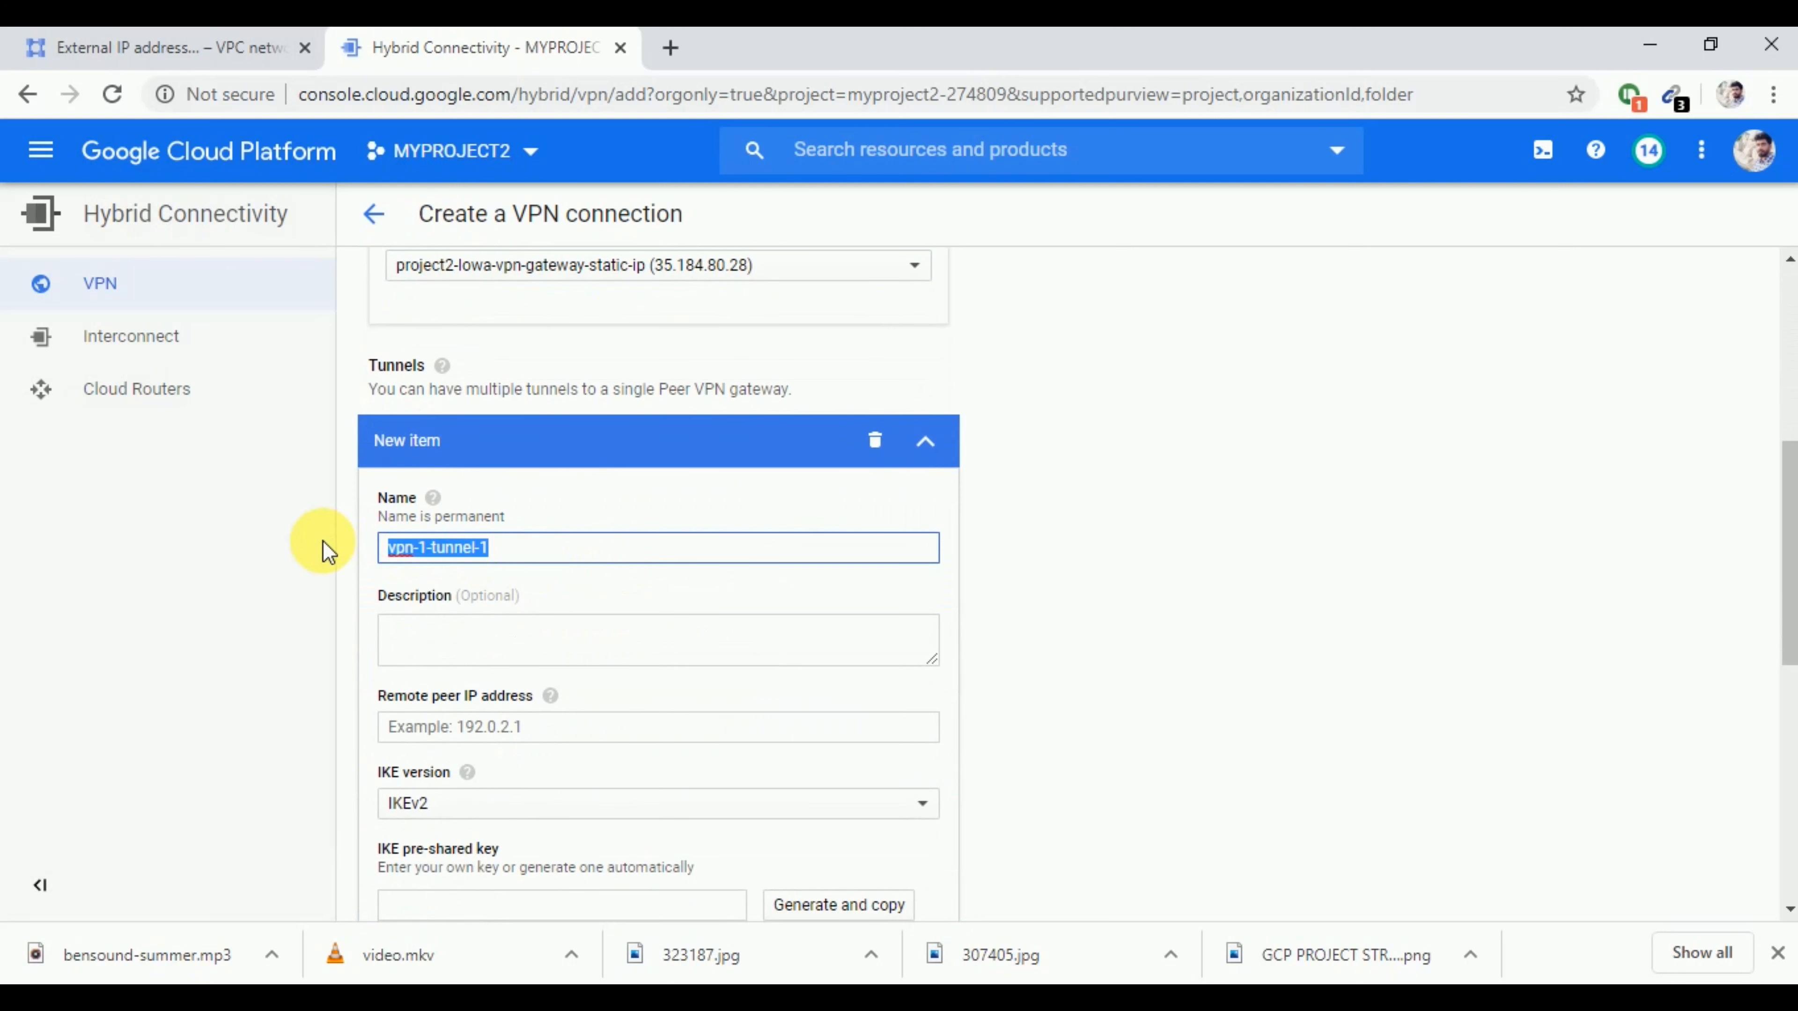
type("low")
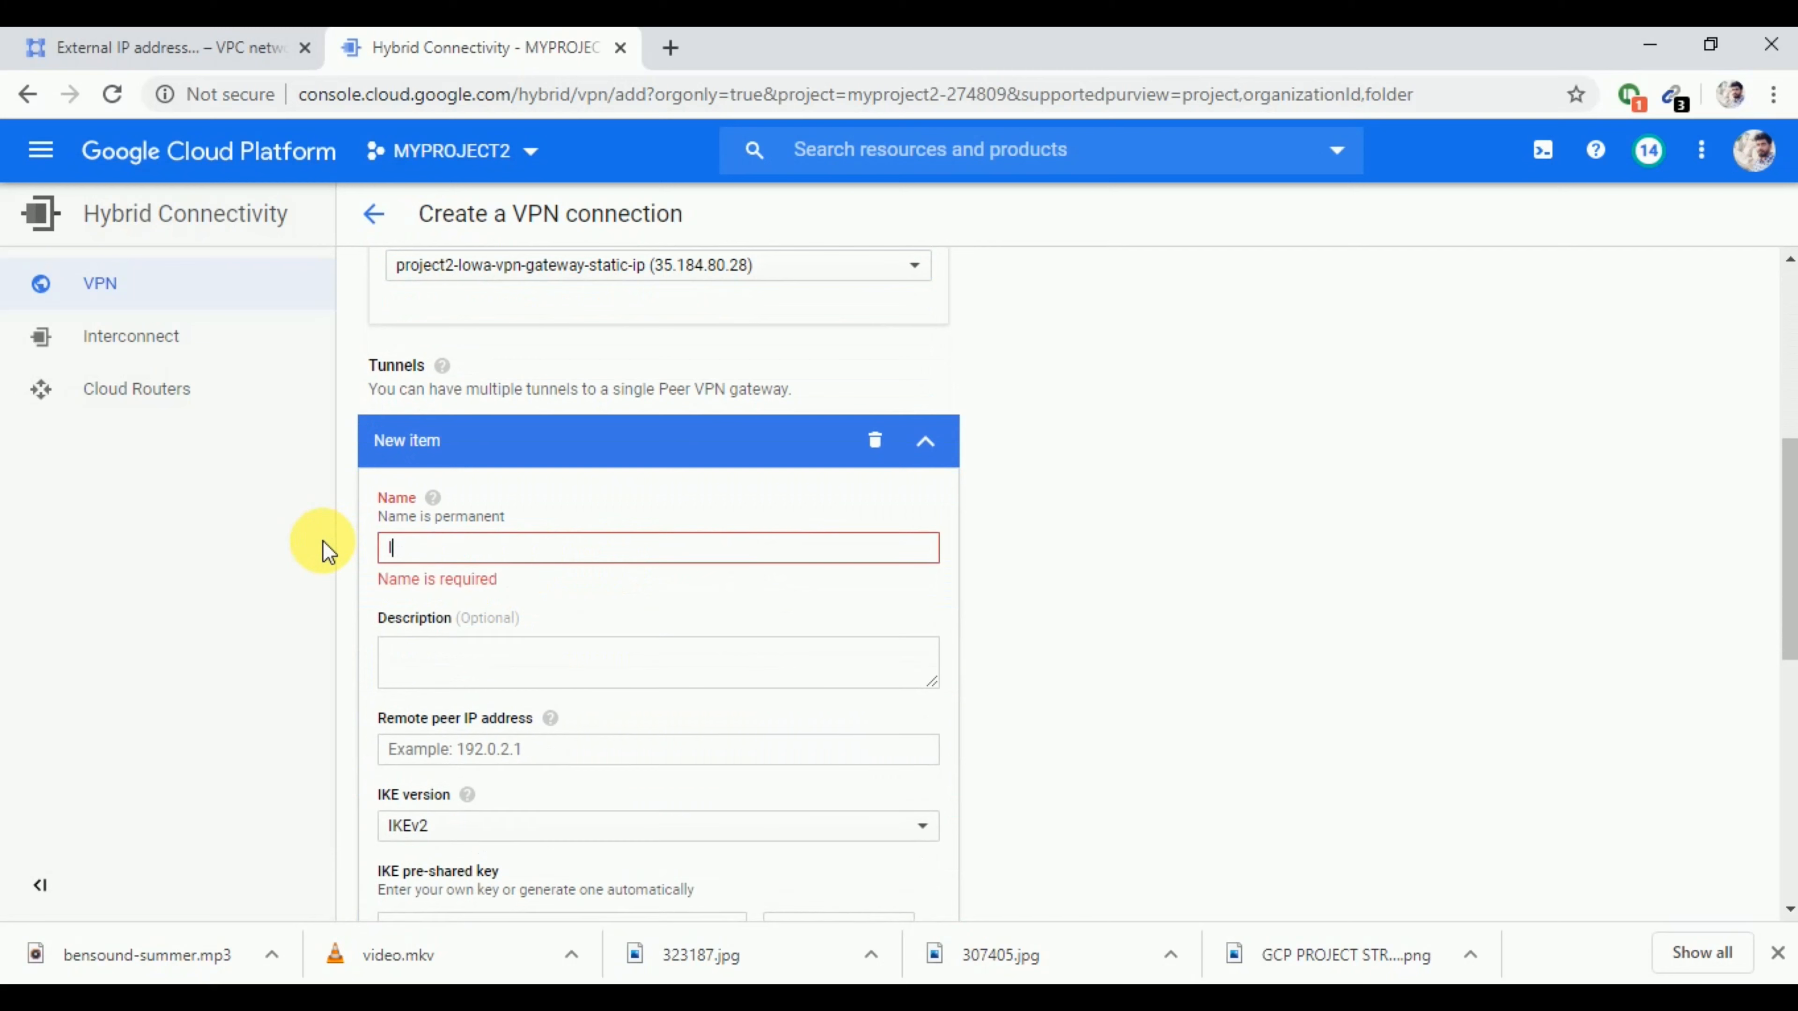
type("a-proj")
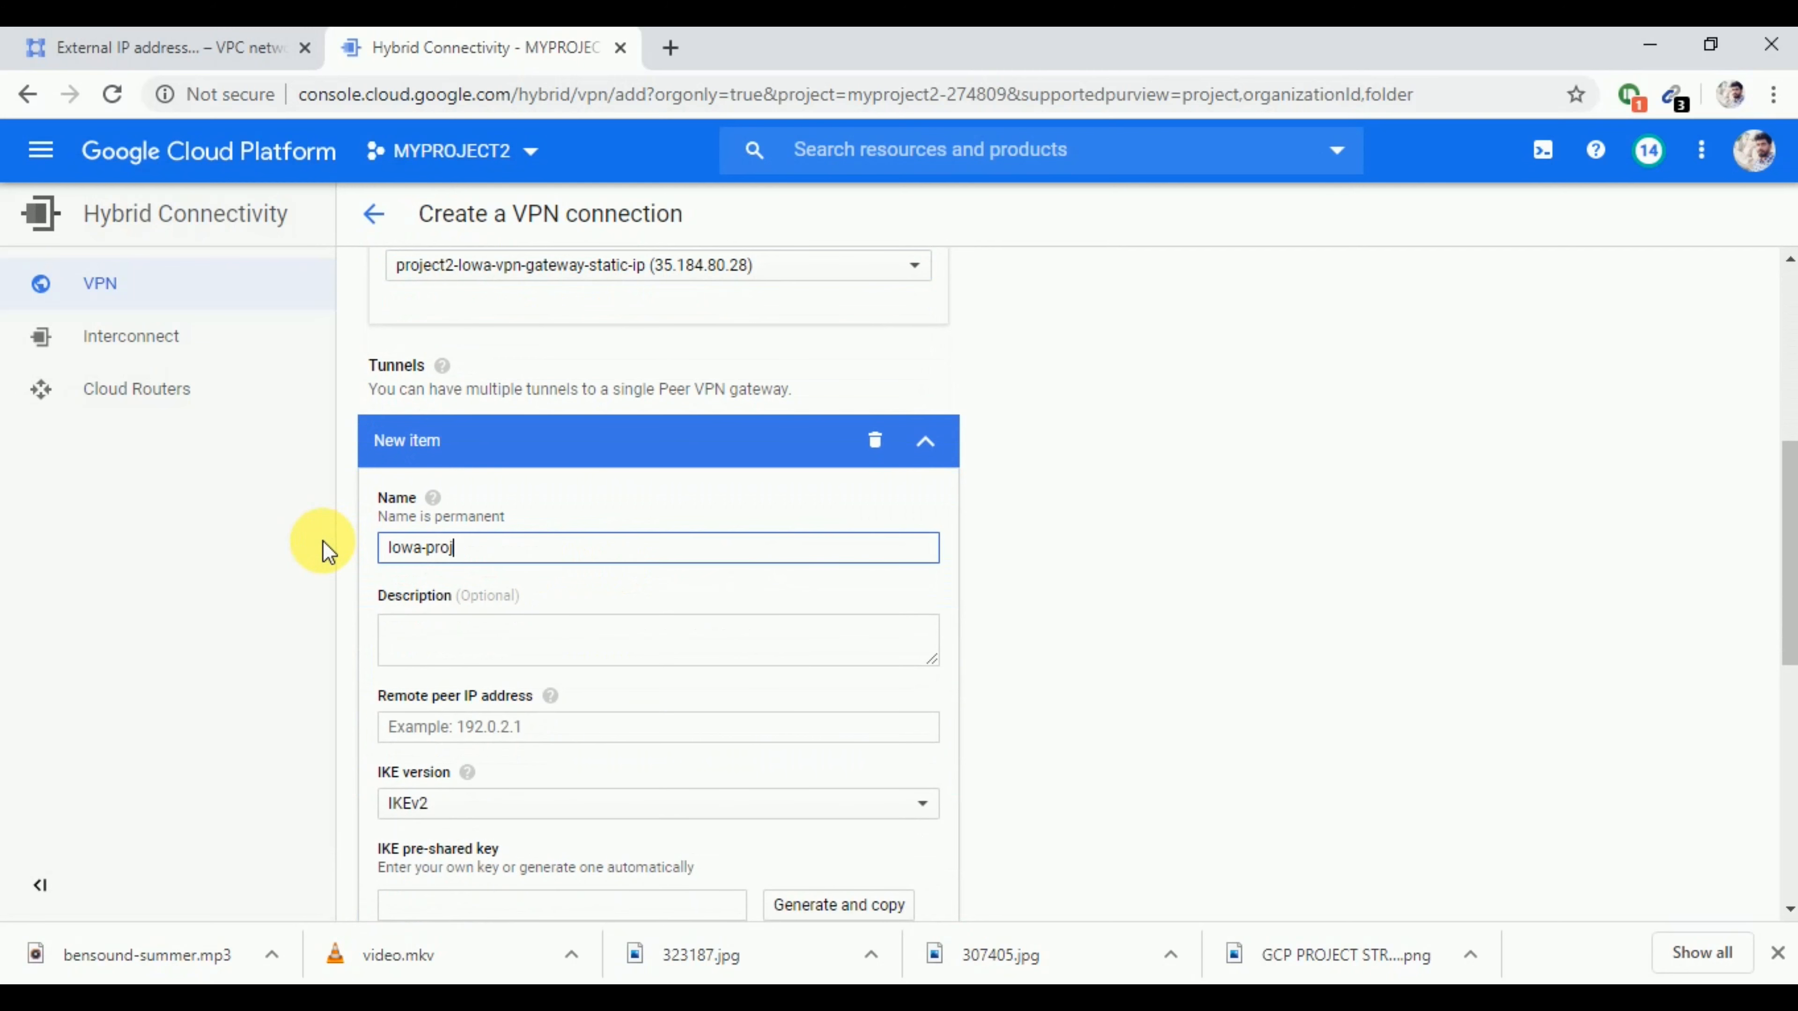
type("ect2-tunnel1")
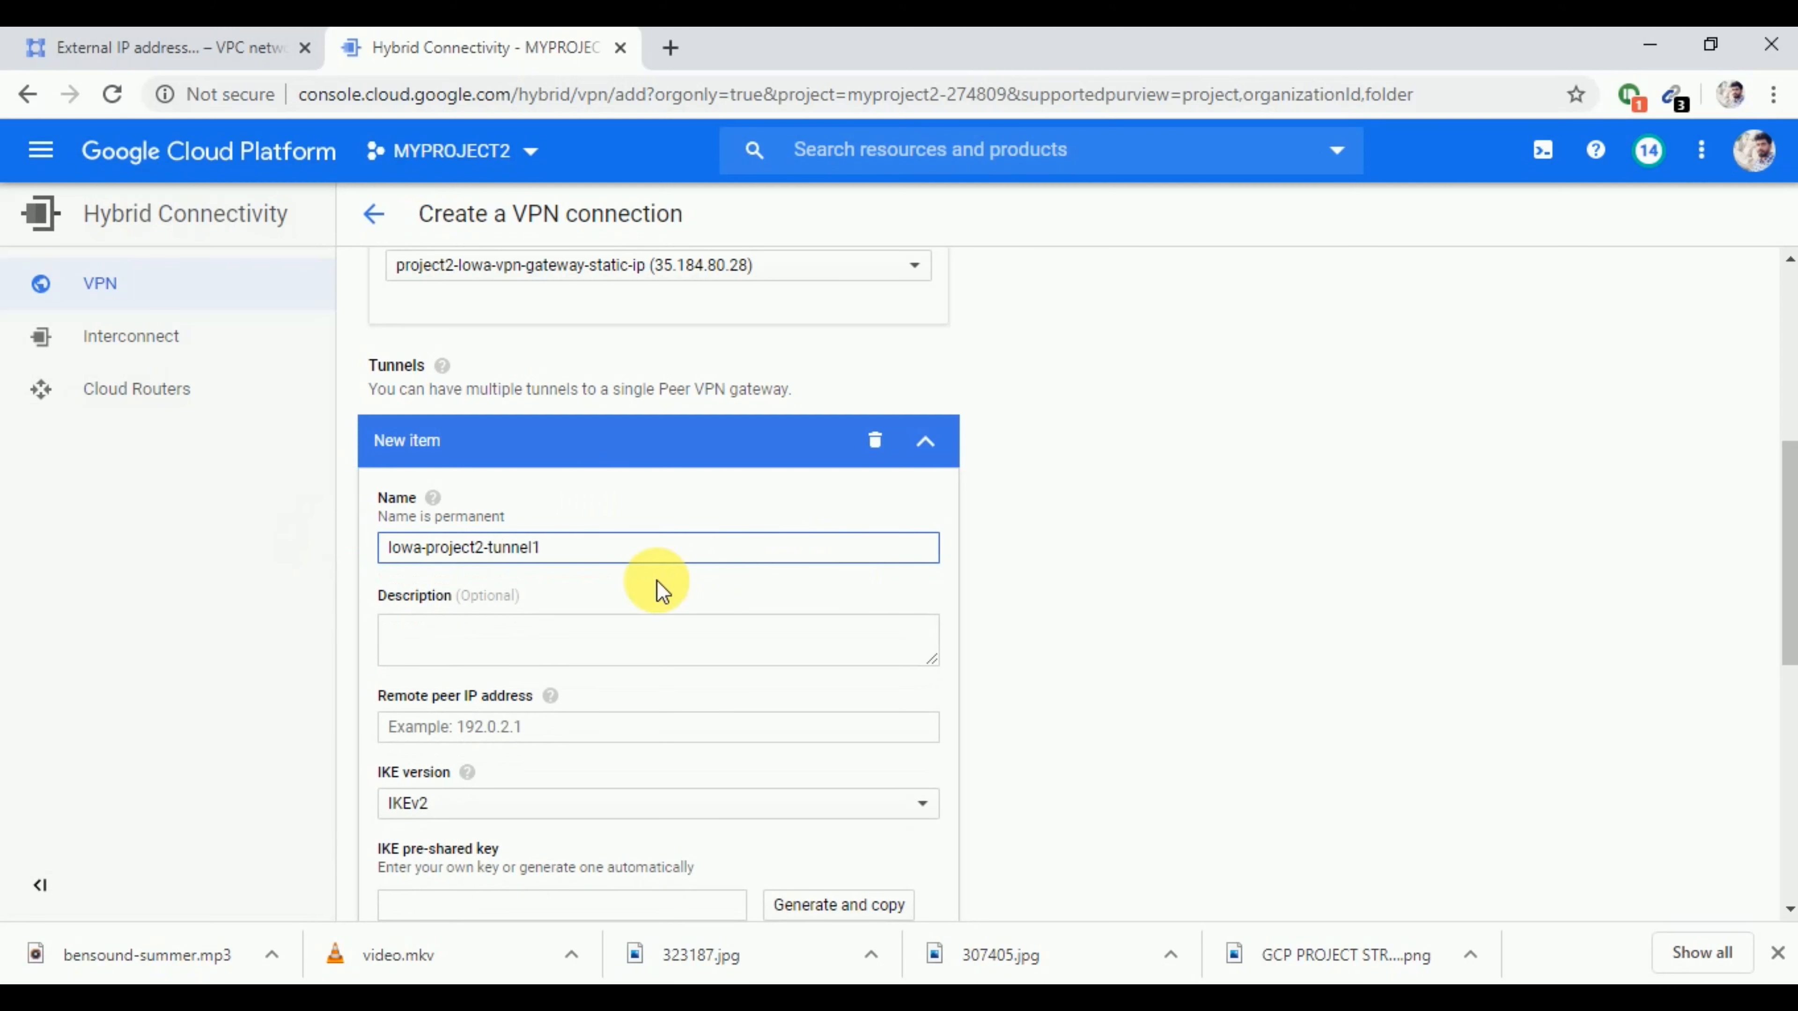
scroll(655, 580, "down", 2)
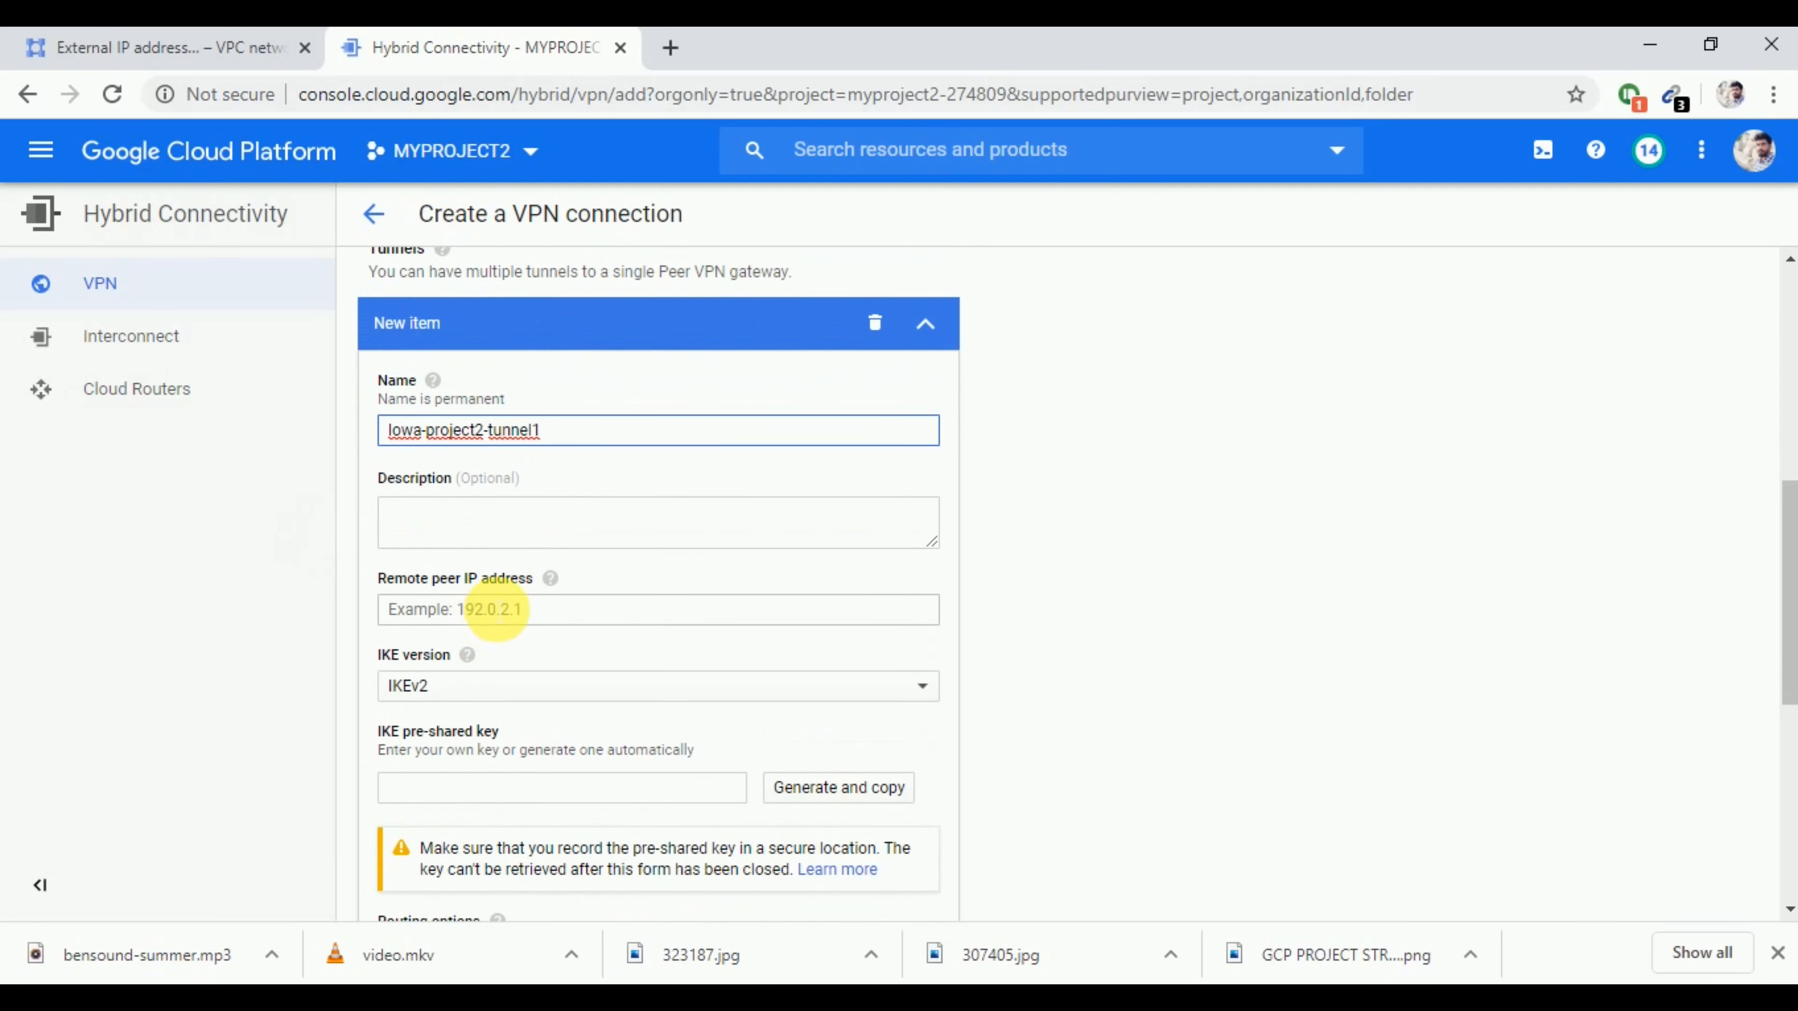
Step: Copy MYPROJECT1's gateway address 34.80.130.139 and paste it as the remote peer IP
left_click(494, 611)
left_click(215, 47)
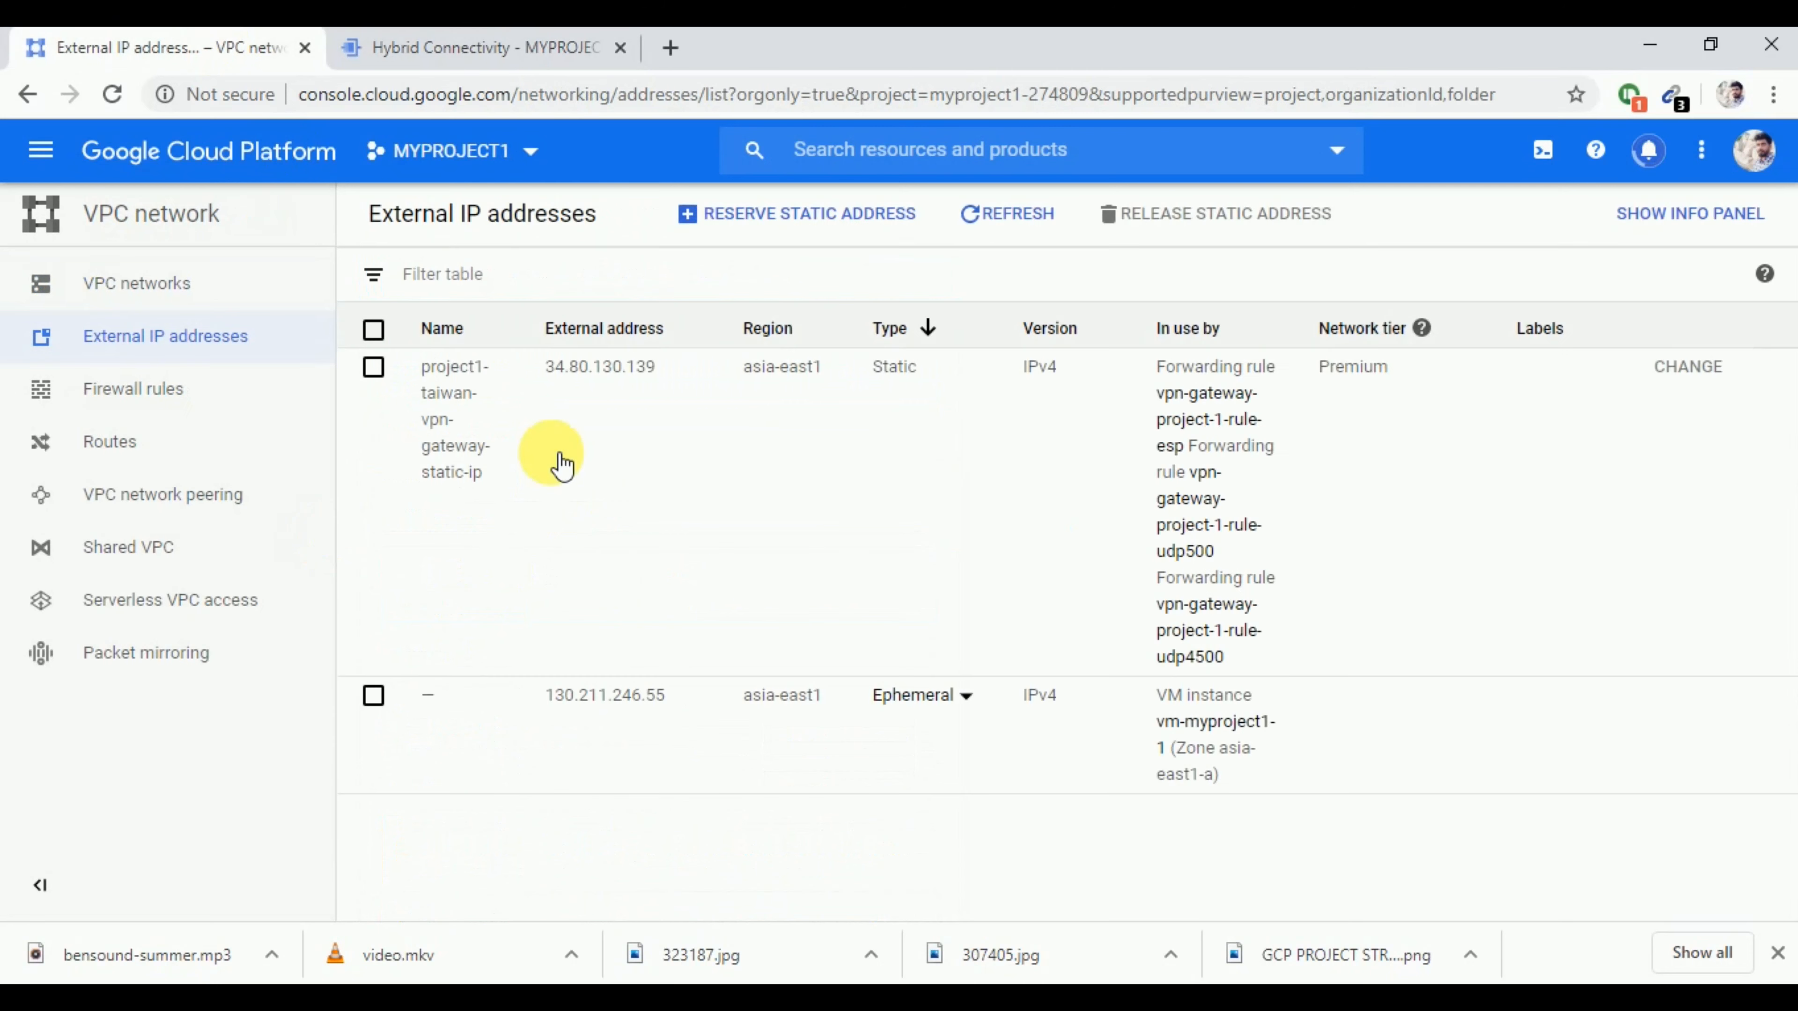
left_click_drag(545, 366, 666, 375)
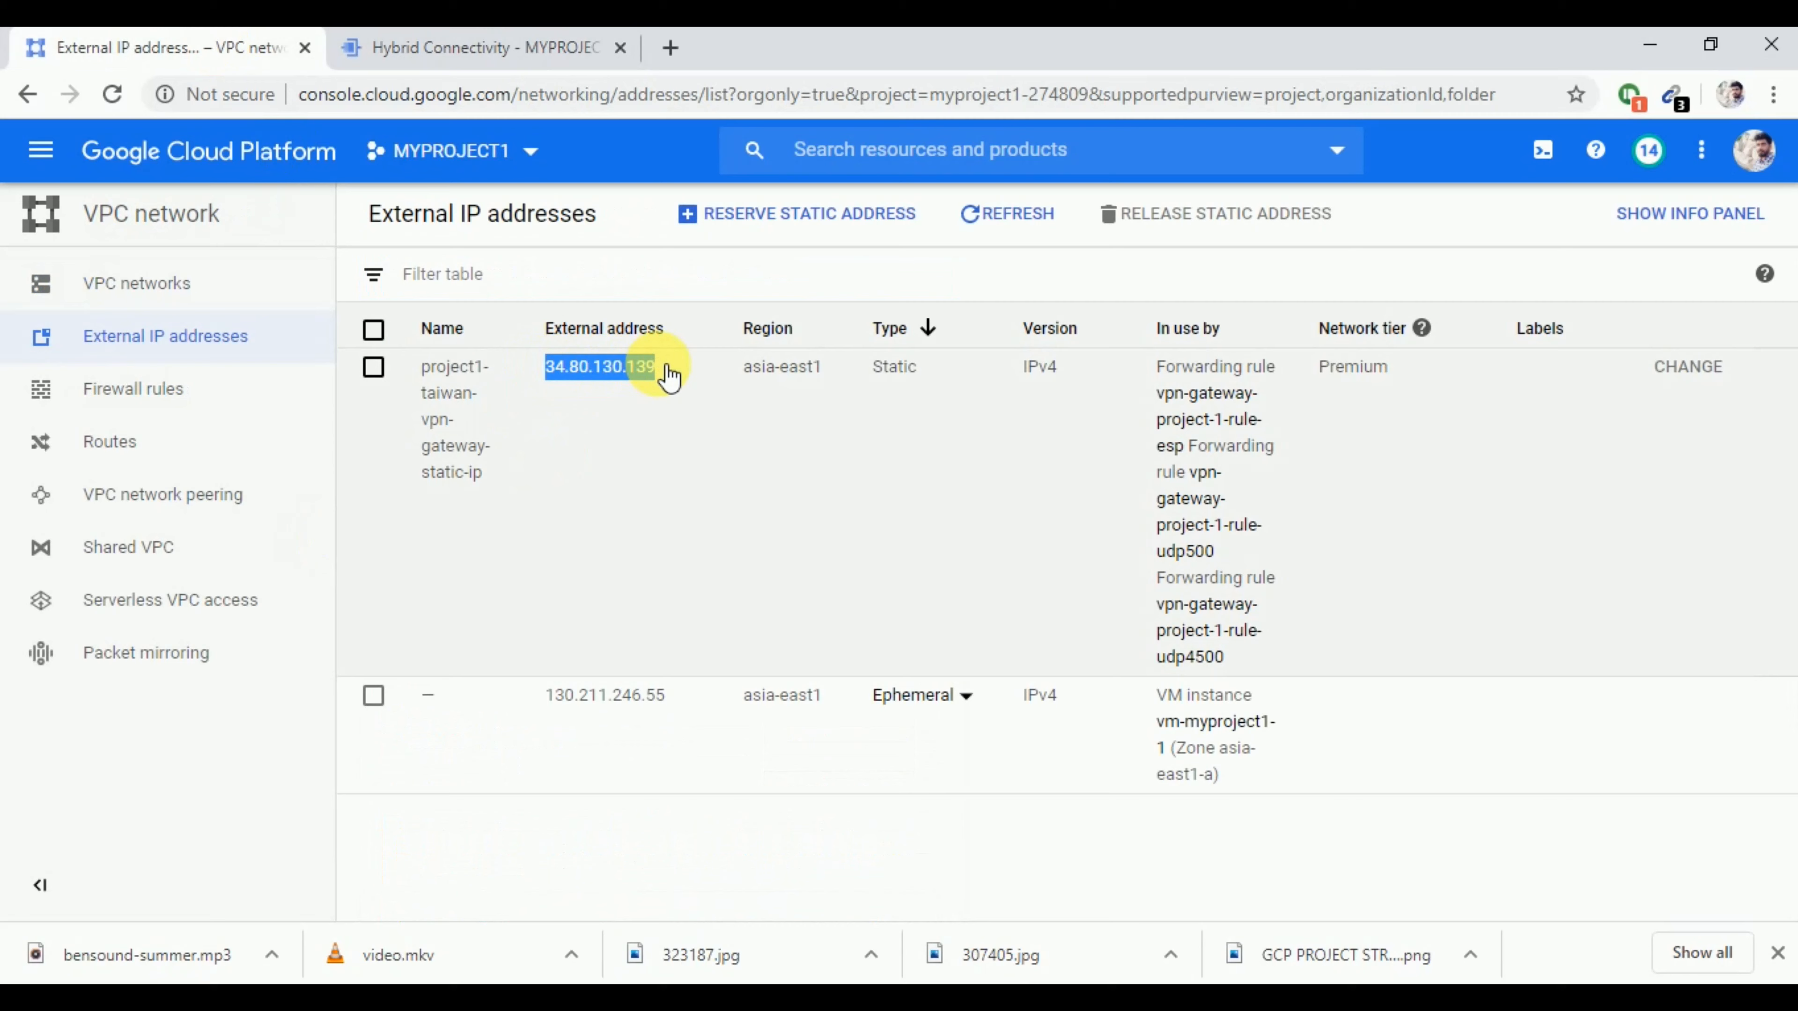
left_click(462, 48)
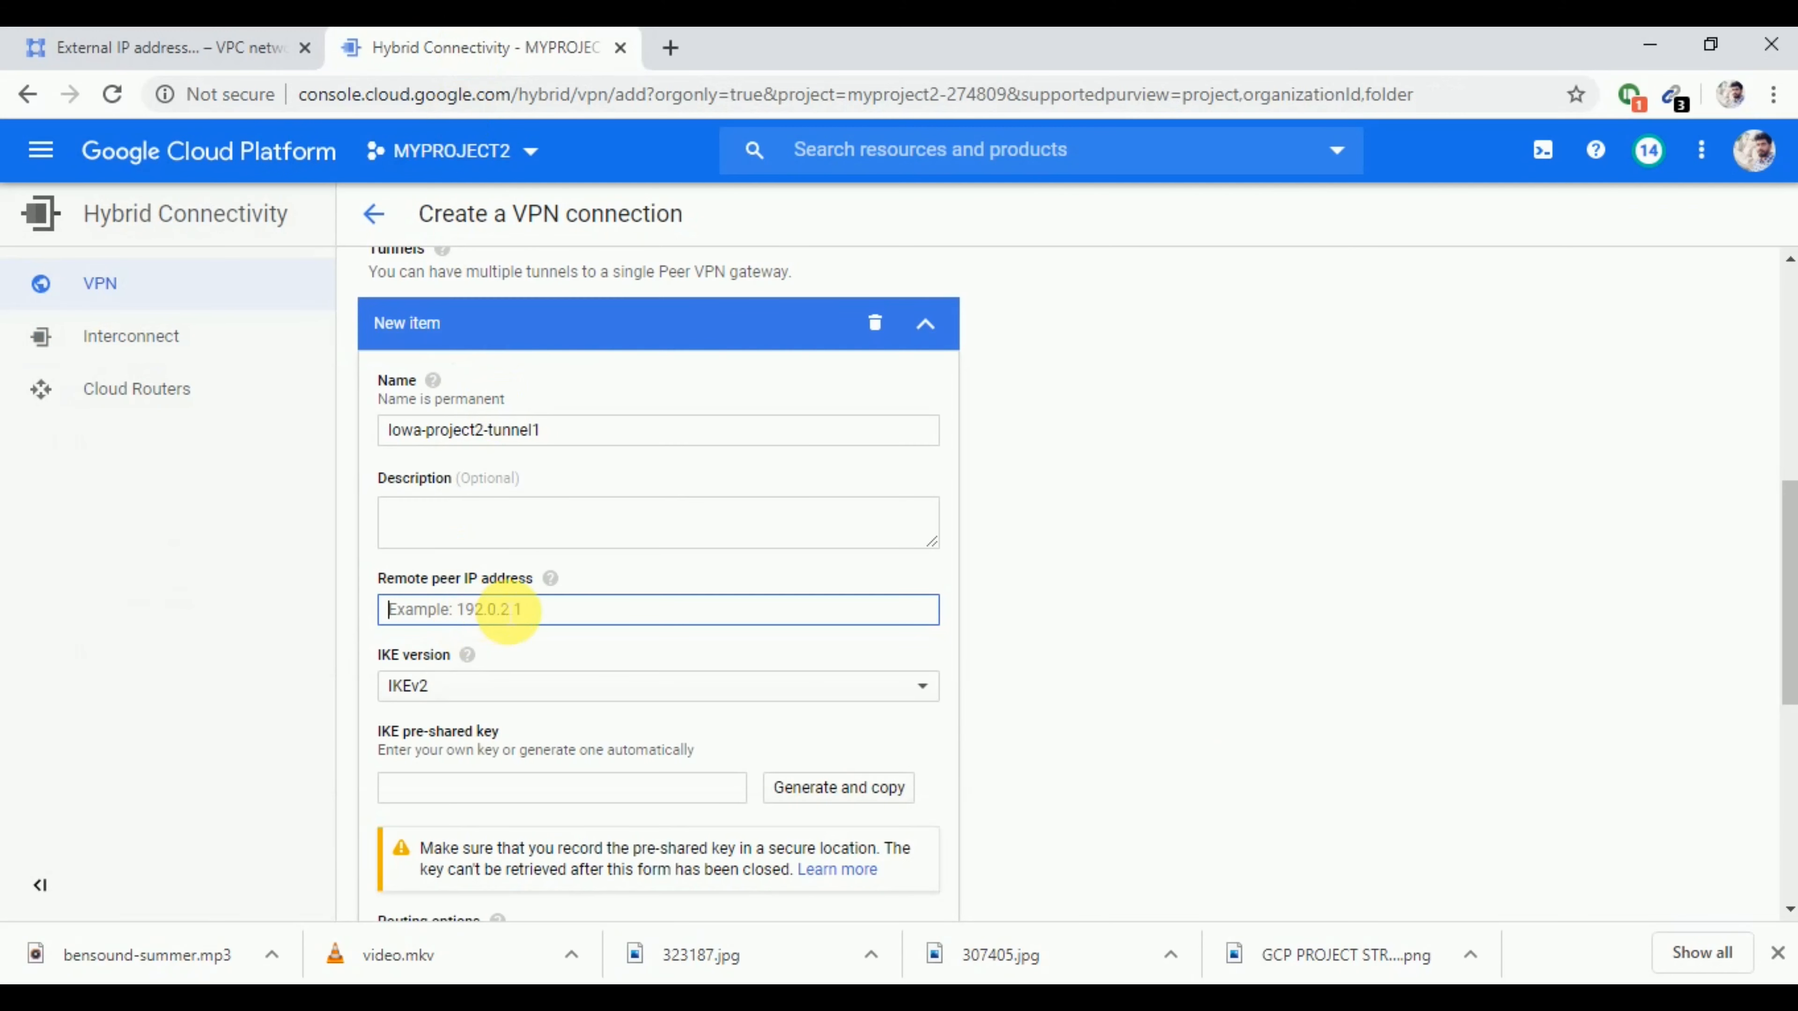
type("34.80.130.139")
Step: Enter the custom pre-shared key and select Cloud Router lowa-project-2-router
scroll(510, 617, "down", 5)
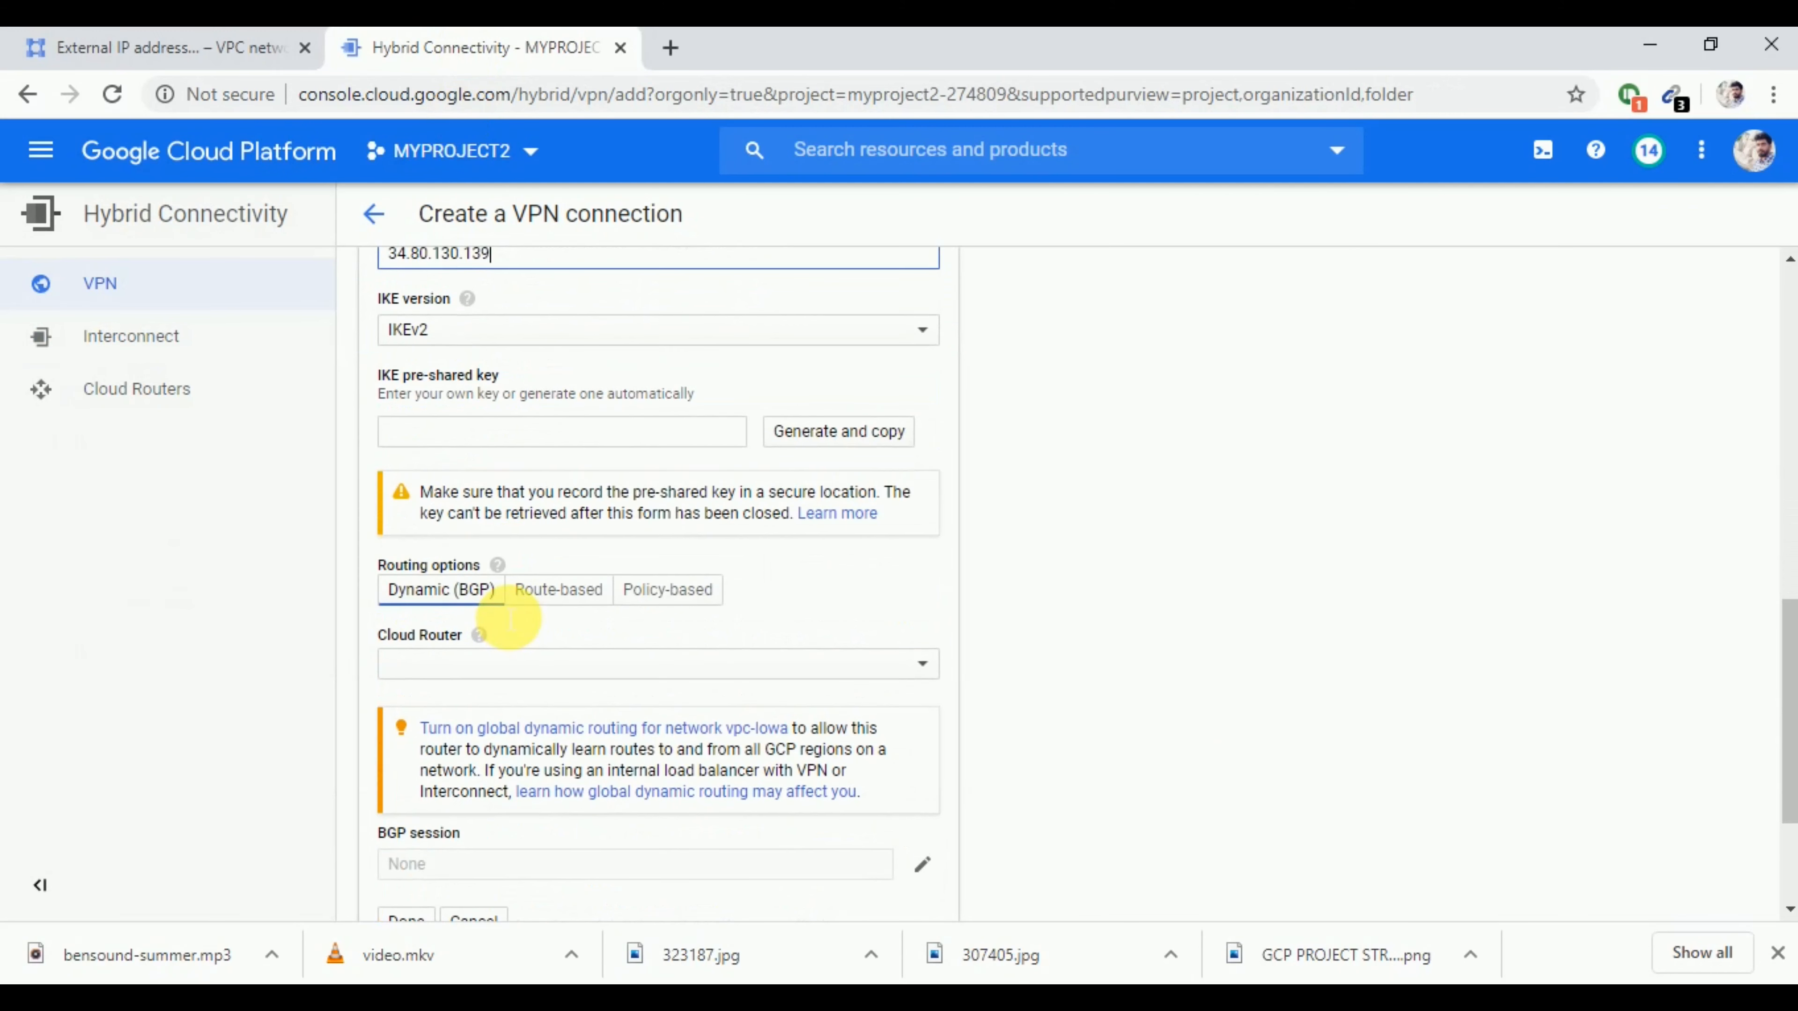
left_click(542, 436)
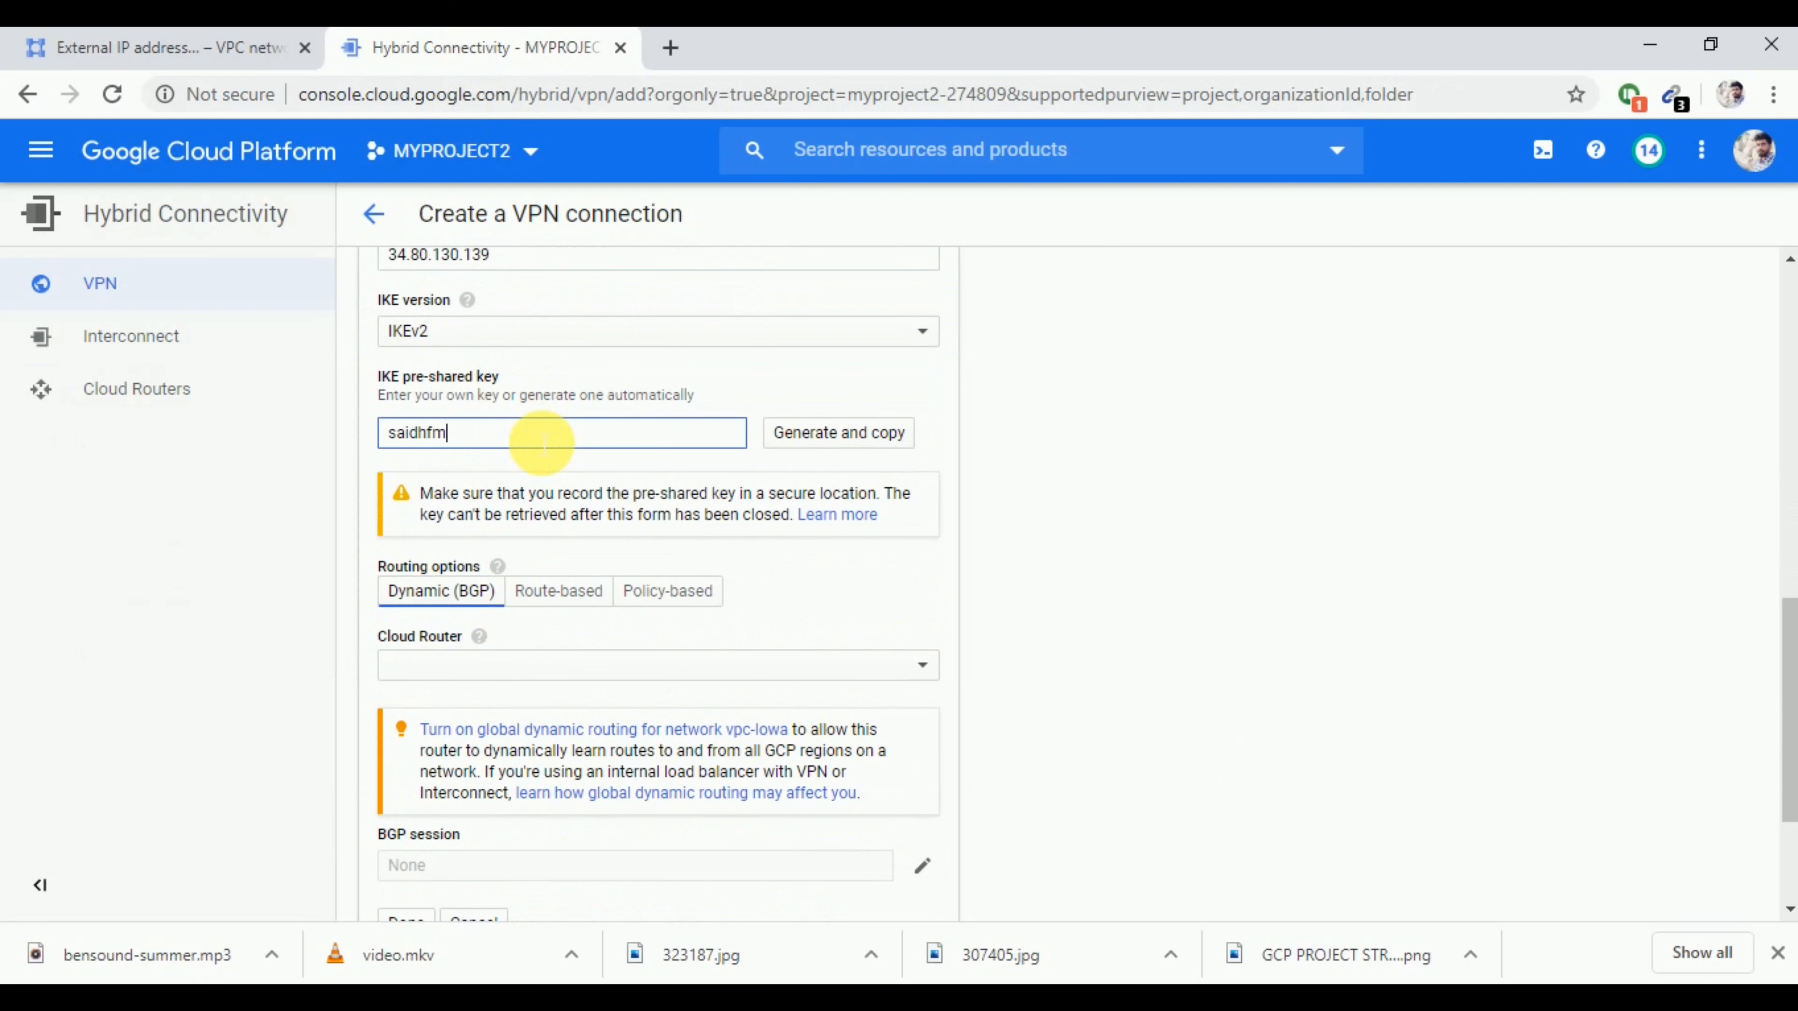
scroll(538, 450, "down", 2)
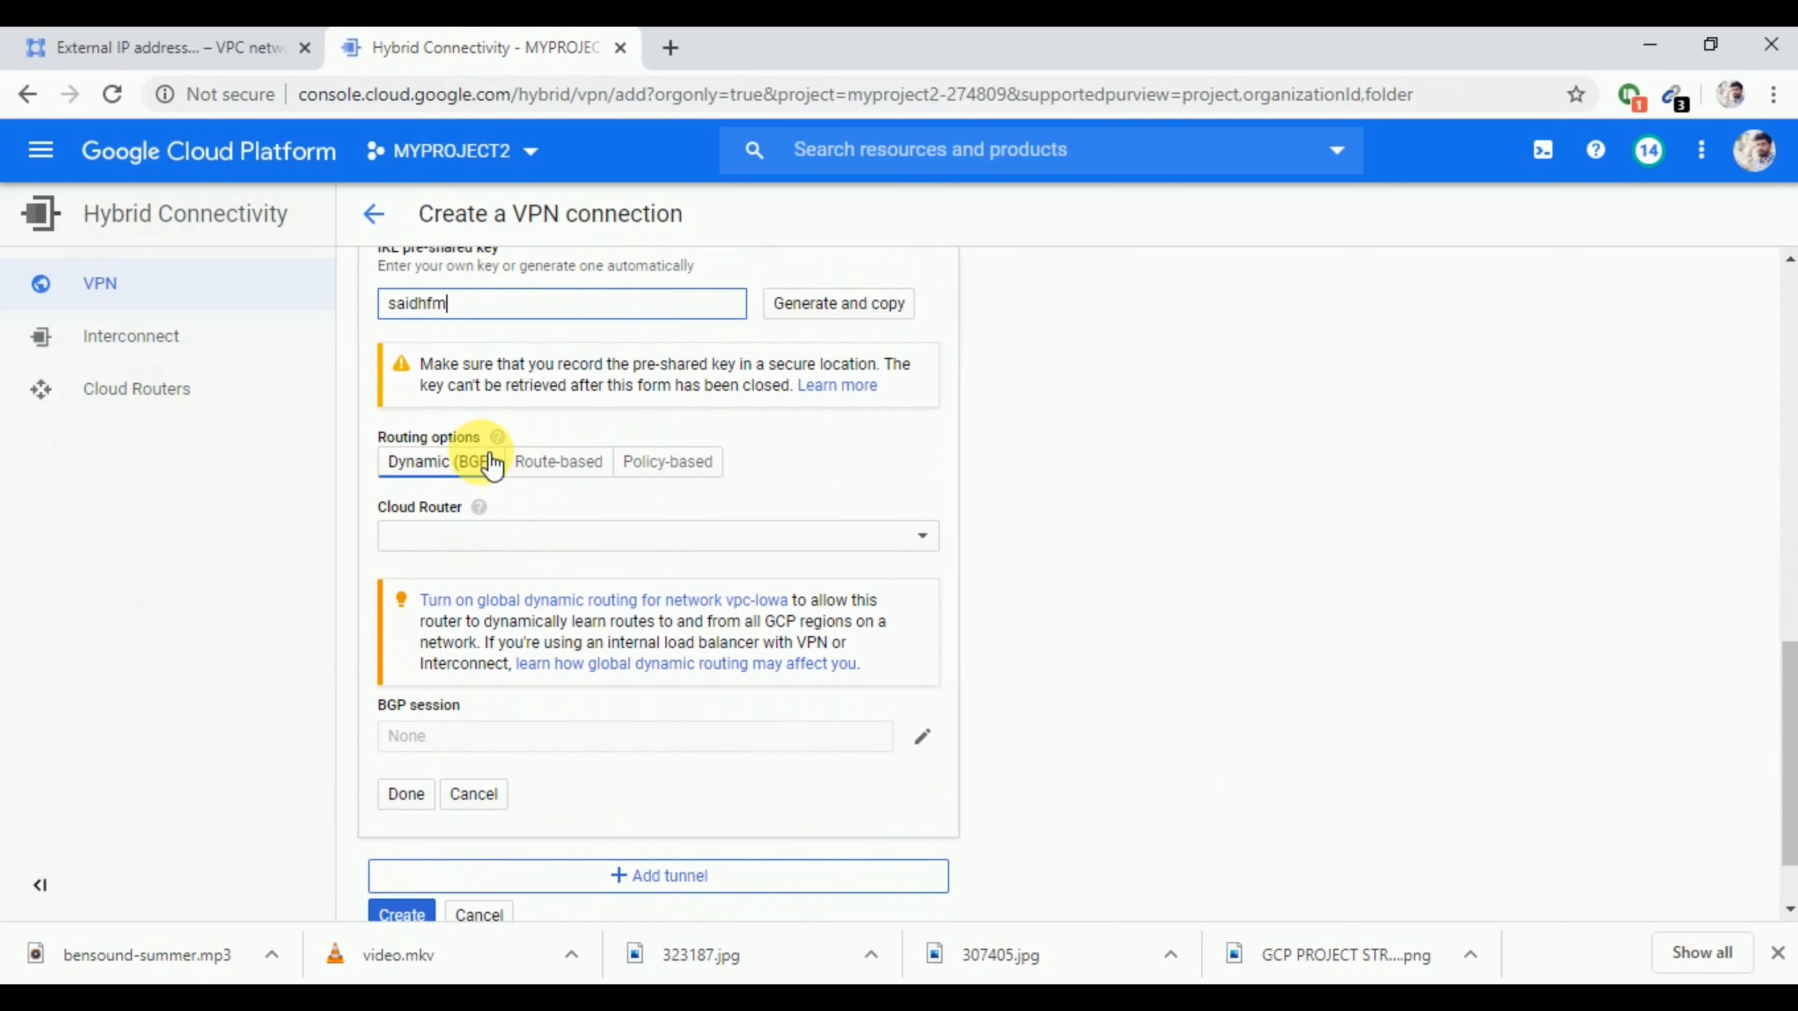
left_click(508, 549)
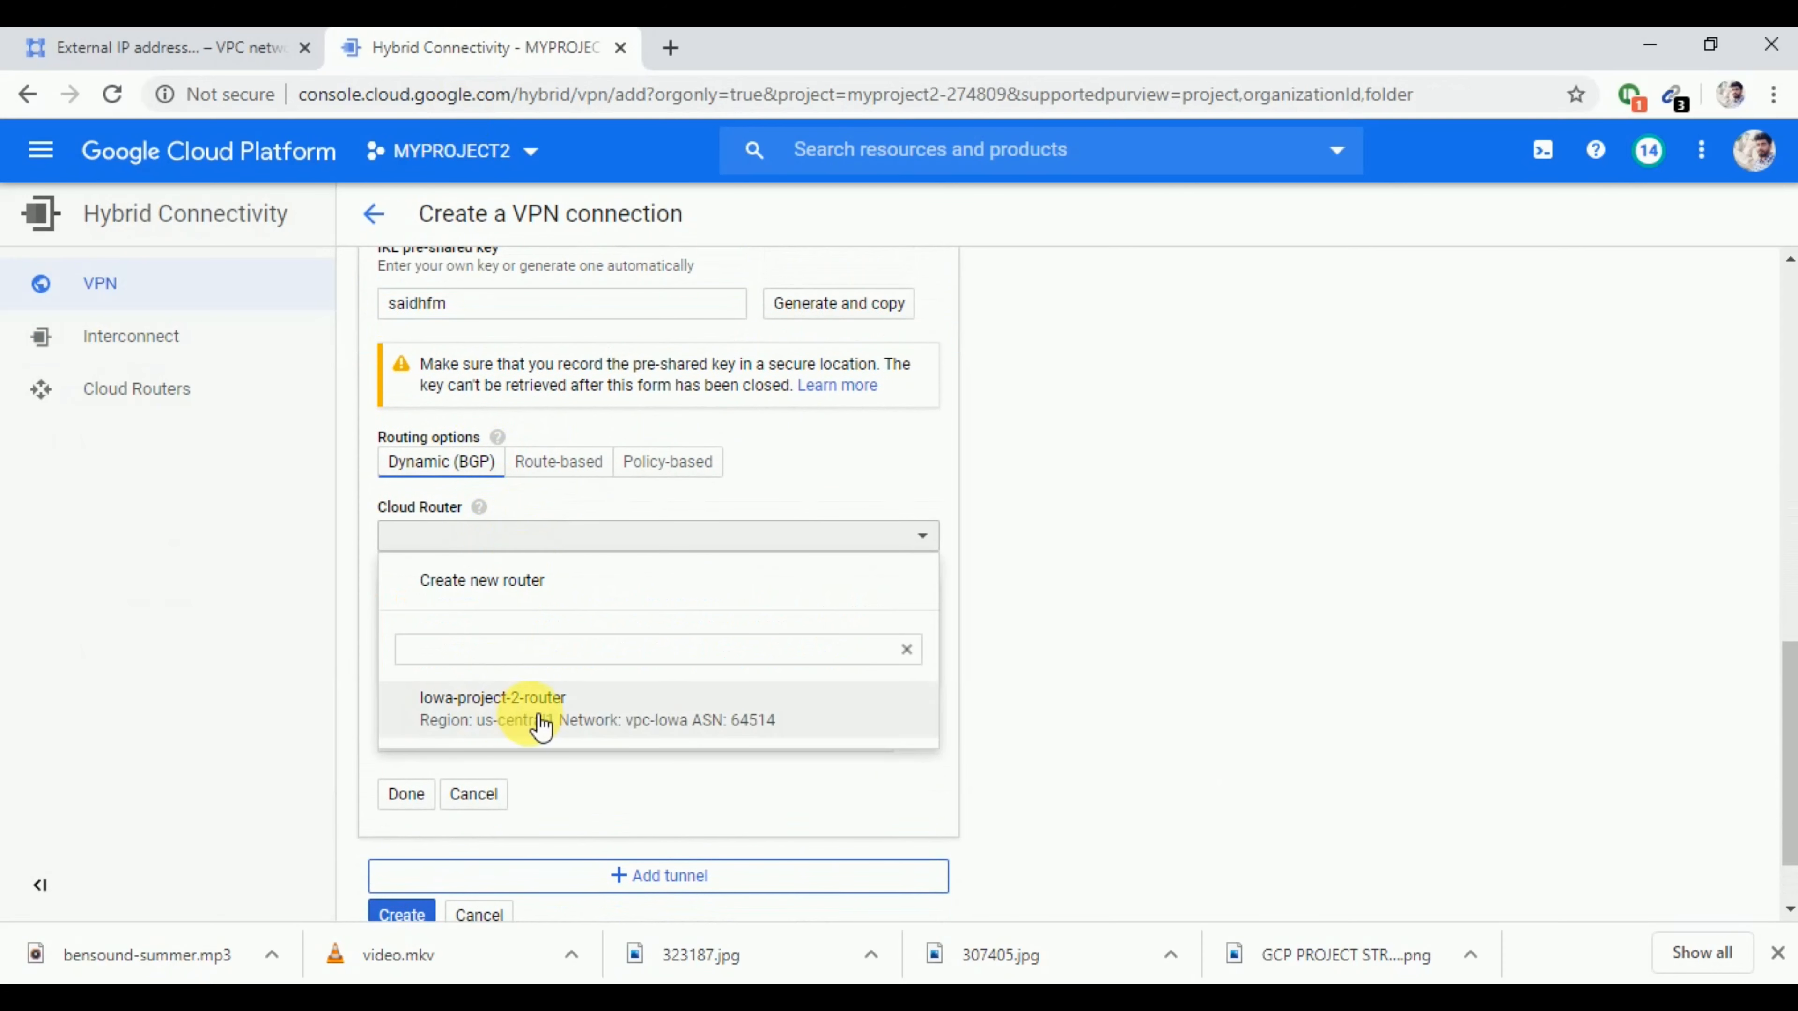
left_click(803, 720)
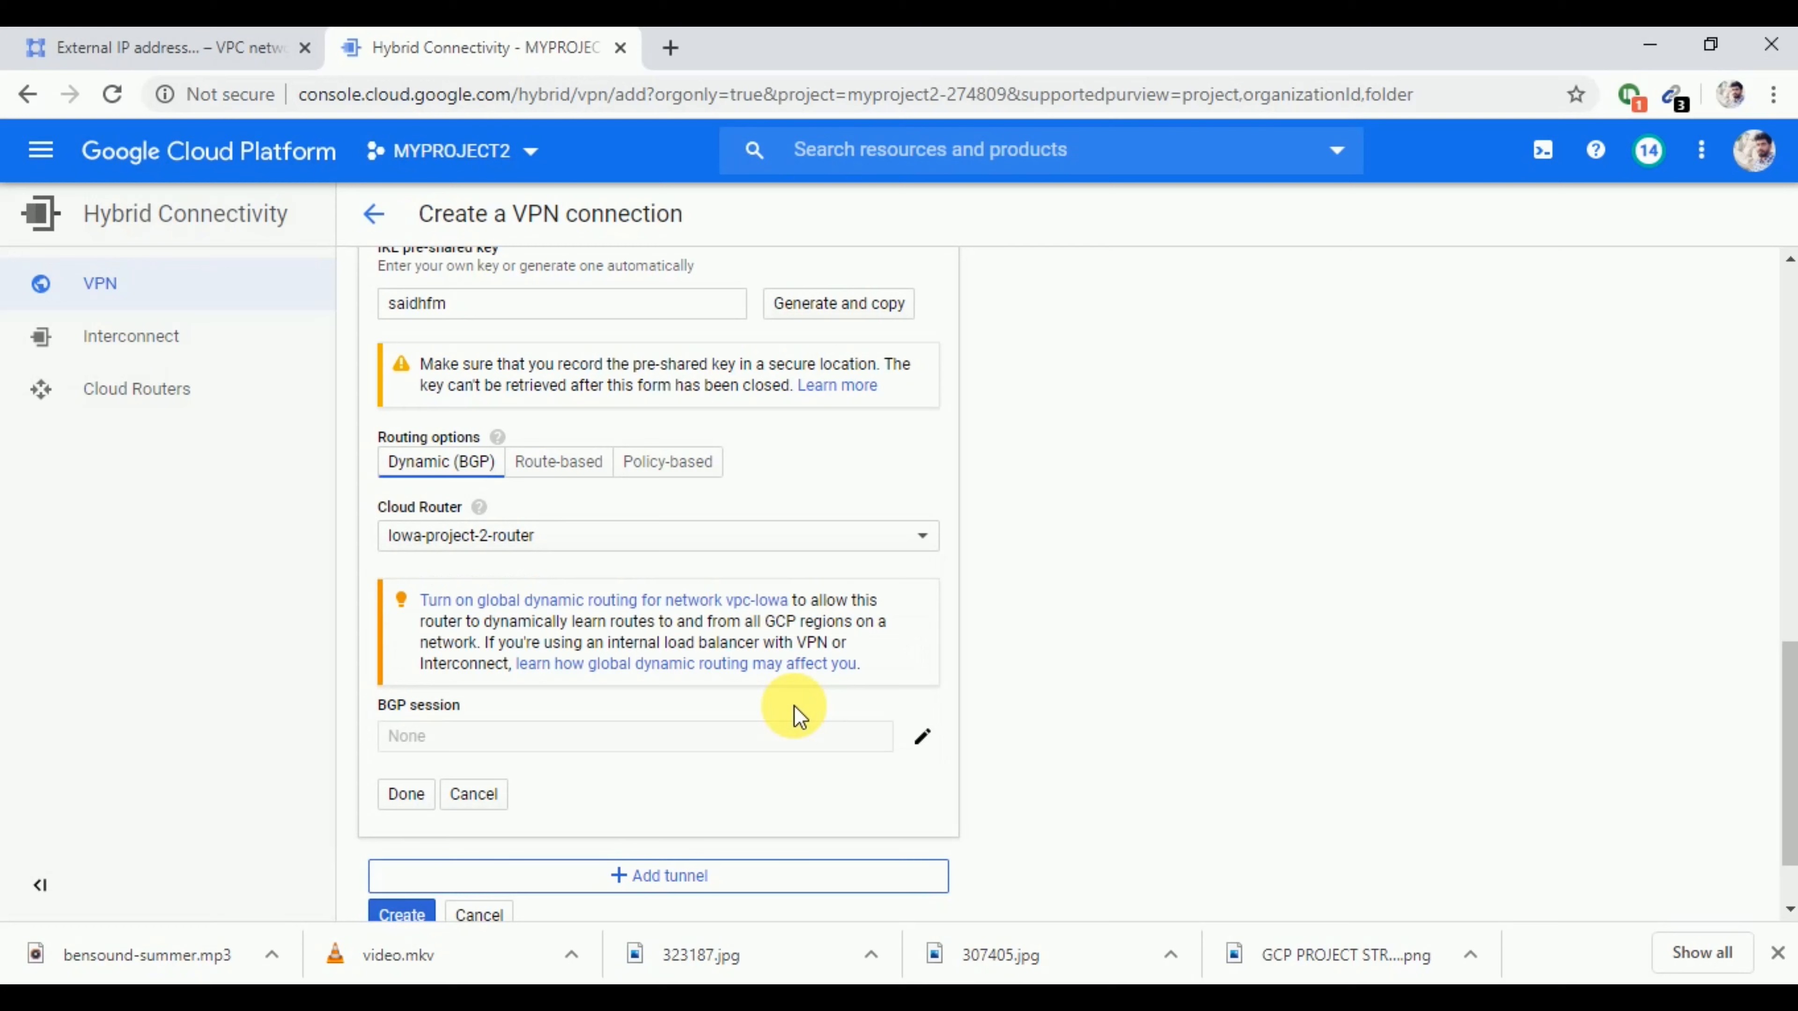
Step: Add BGP session lowa-project2-bgp: peer ASN 64513, Cloud Router IP 169.254.0.2, peer IP 169.254.0.1
left_click(925, 739)
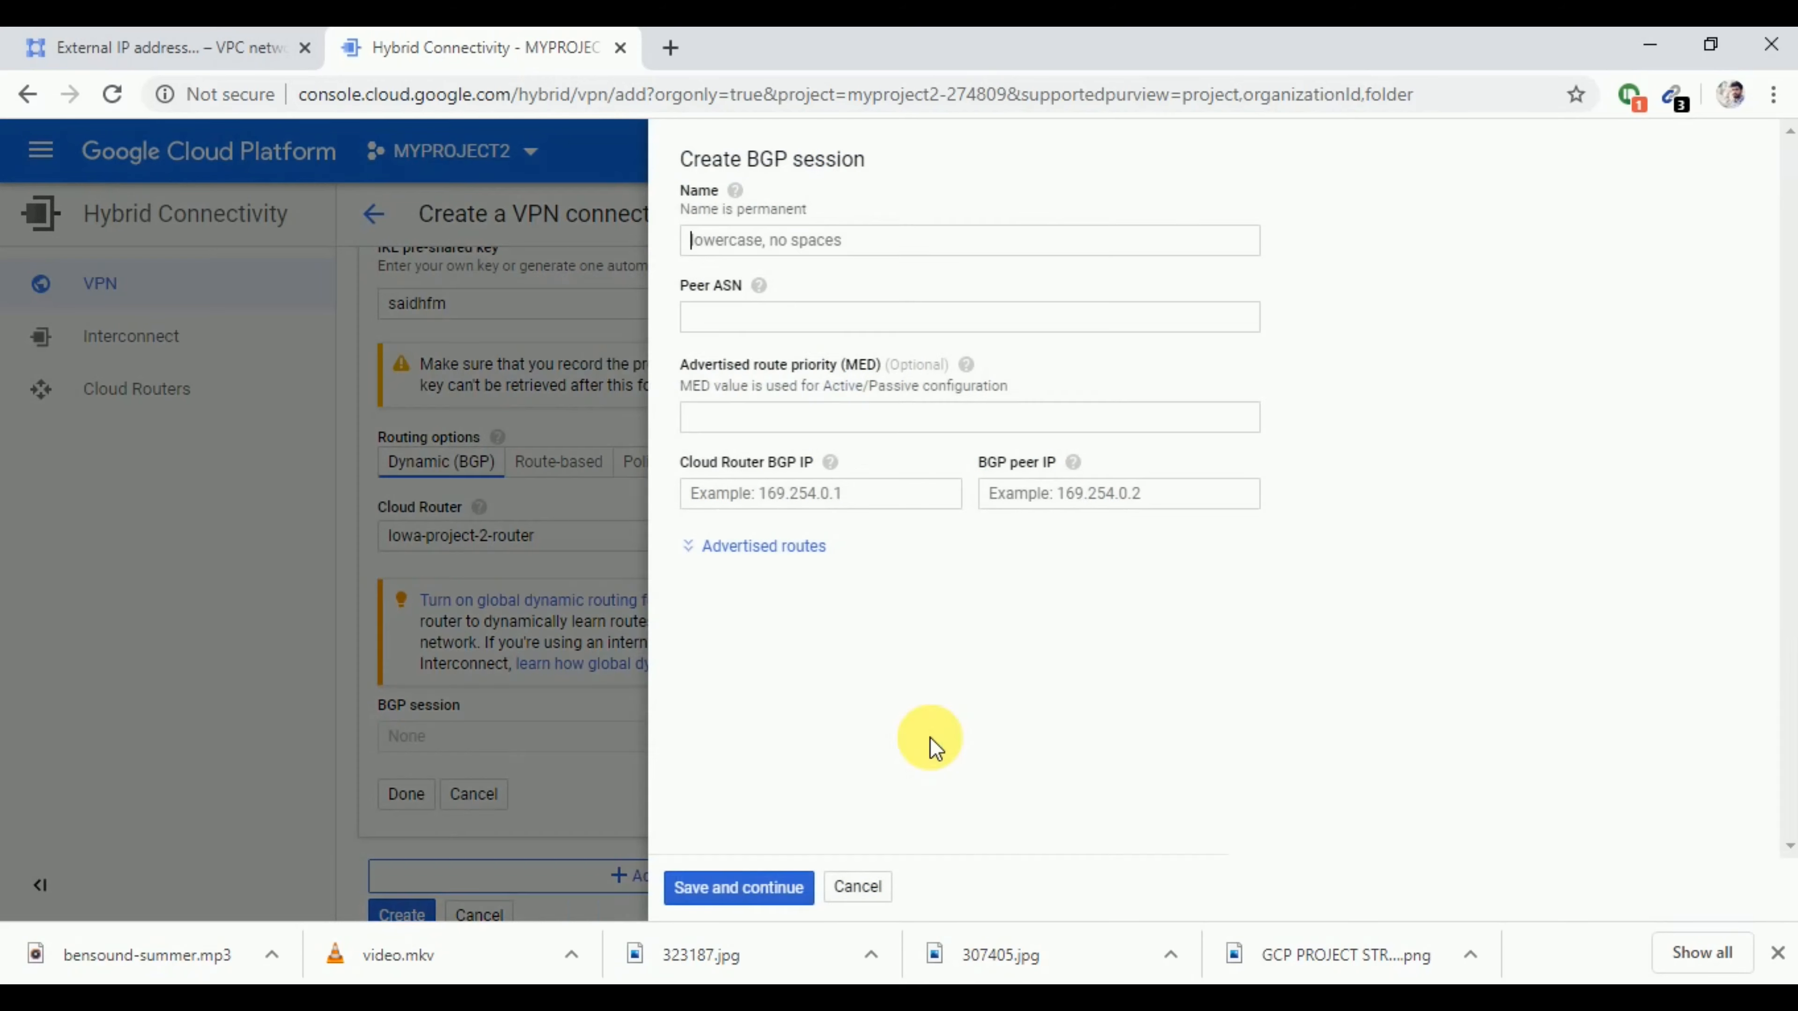
left_click(491, 242)
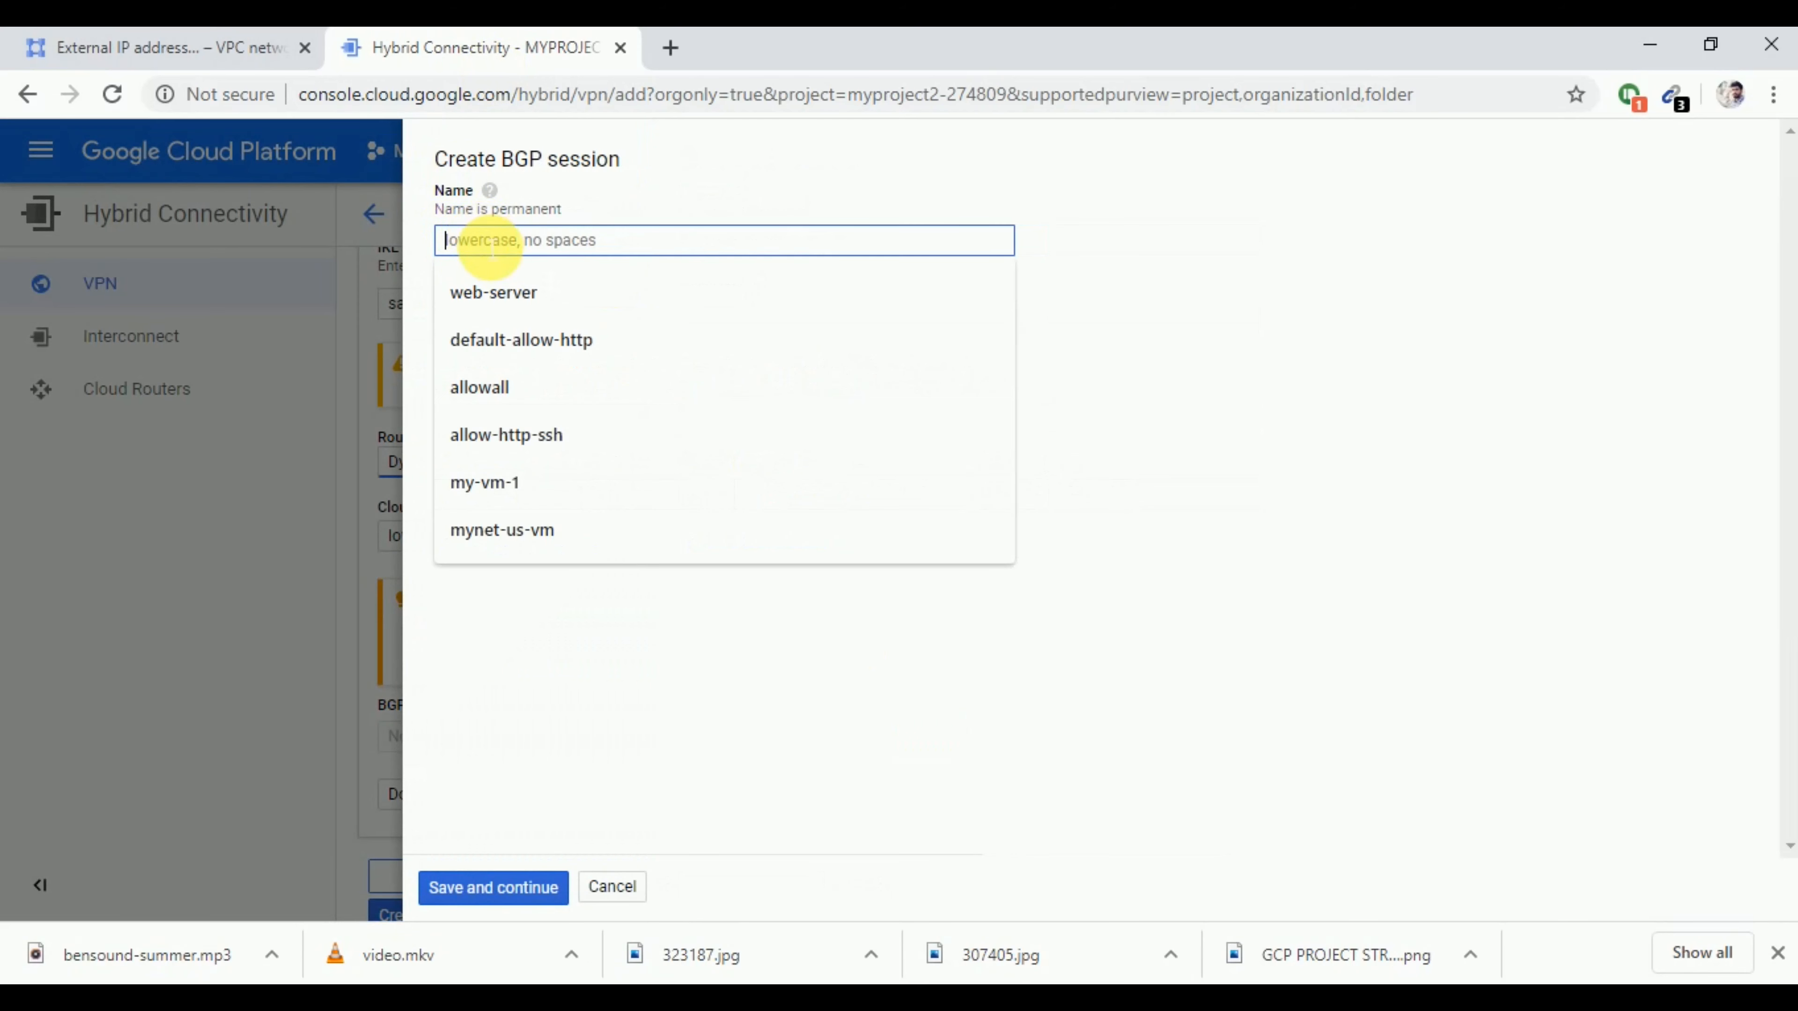
type("Iowa")
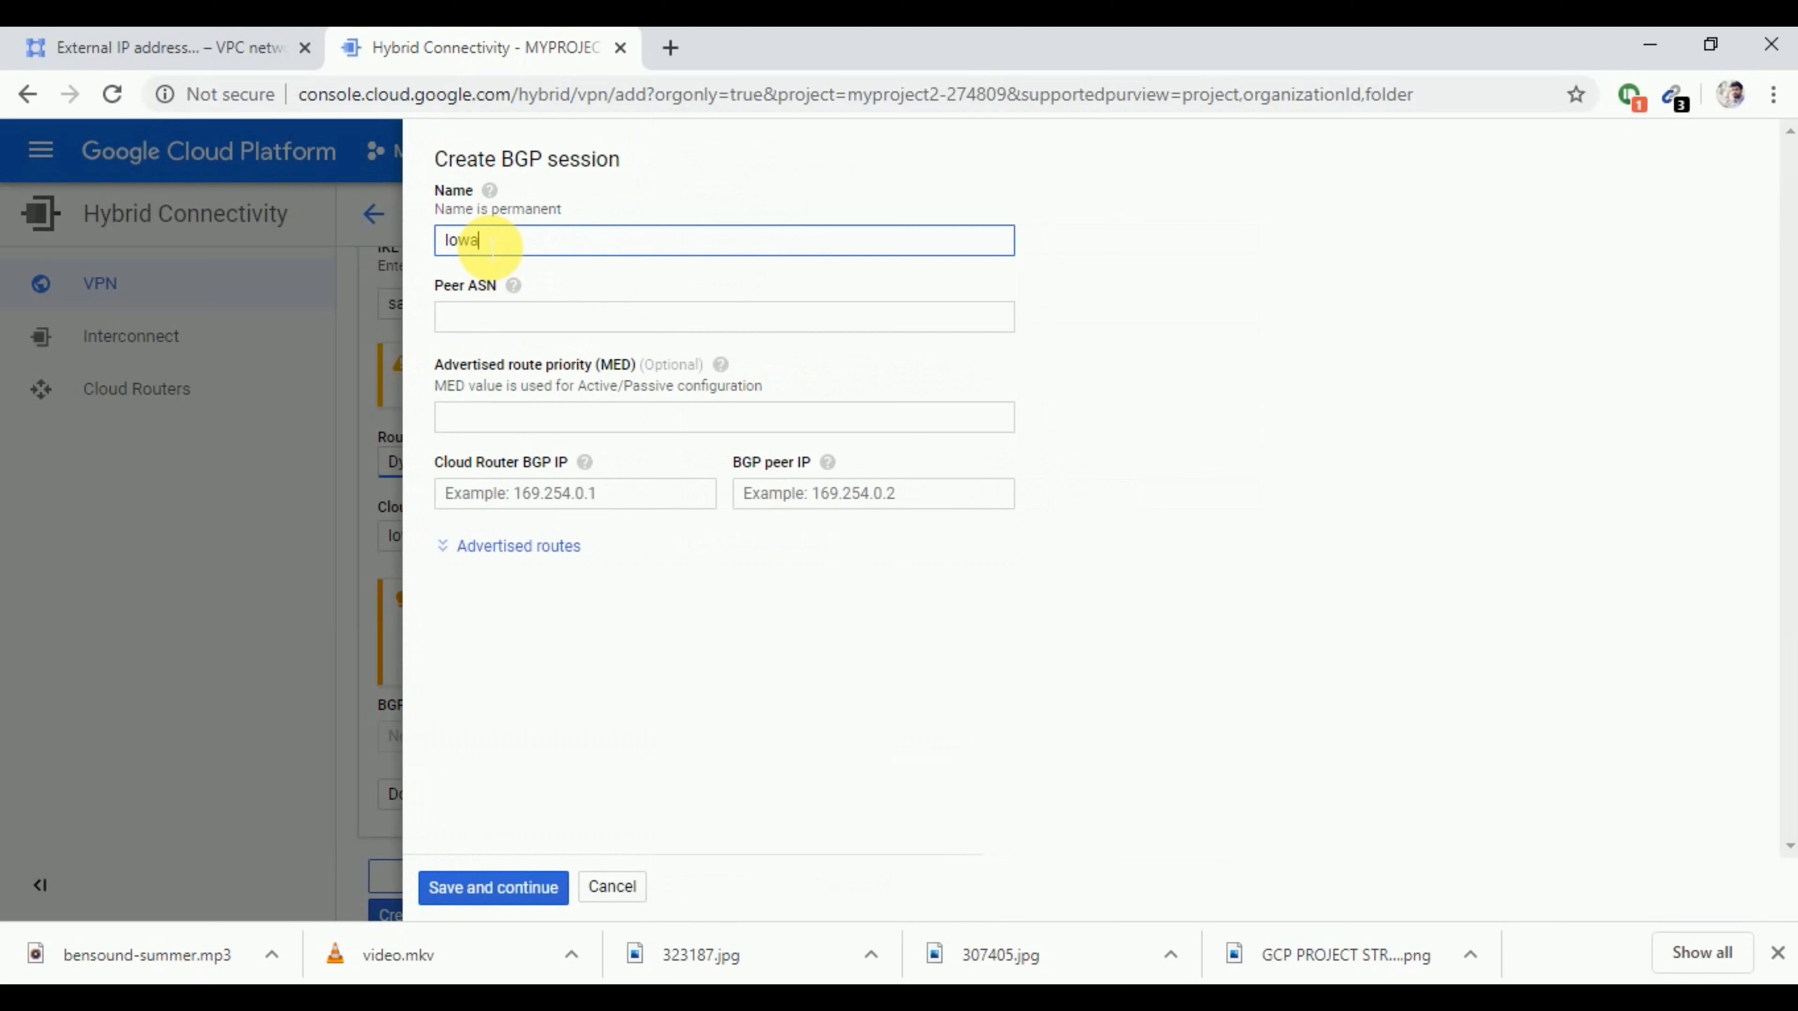
type("-p1oject2-bgp")
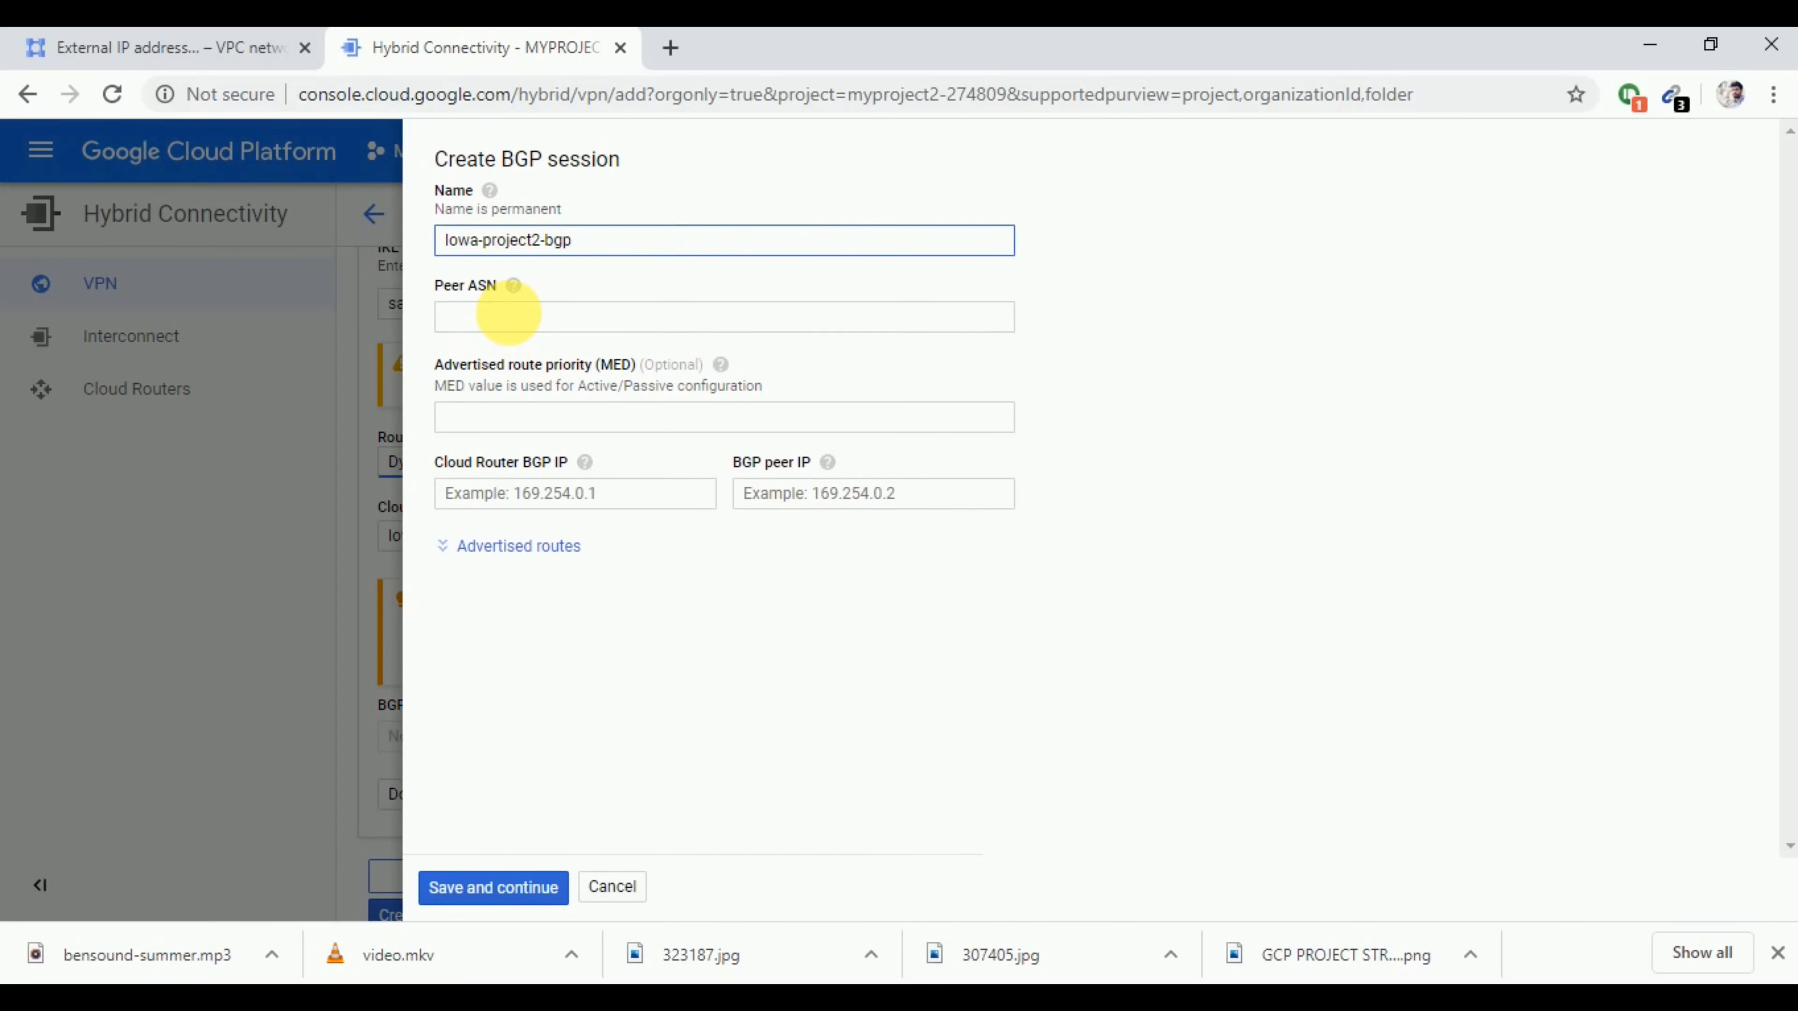
left_click(521, 320)
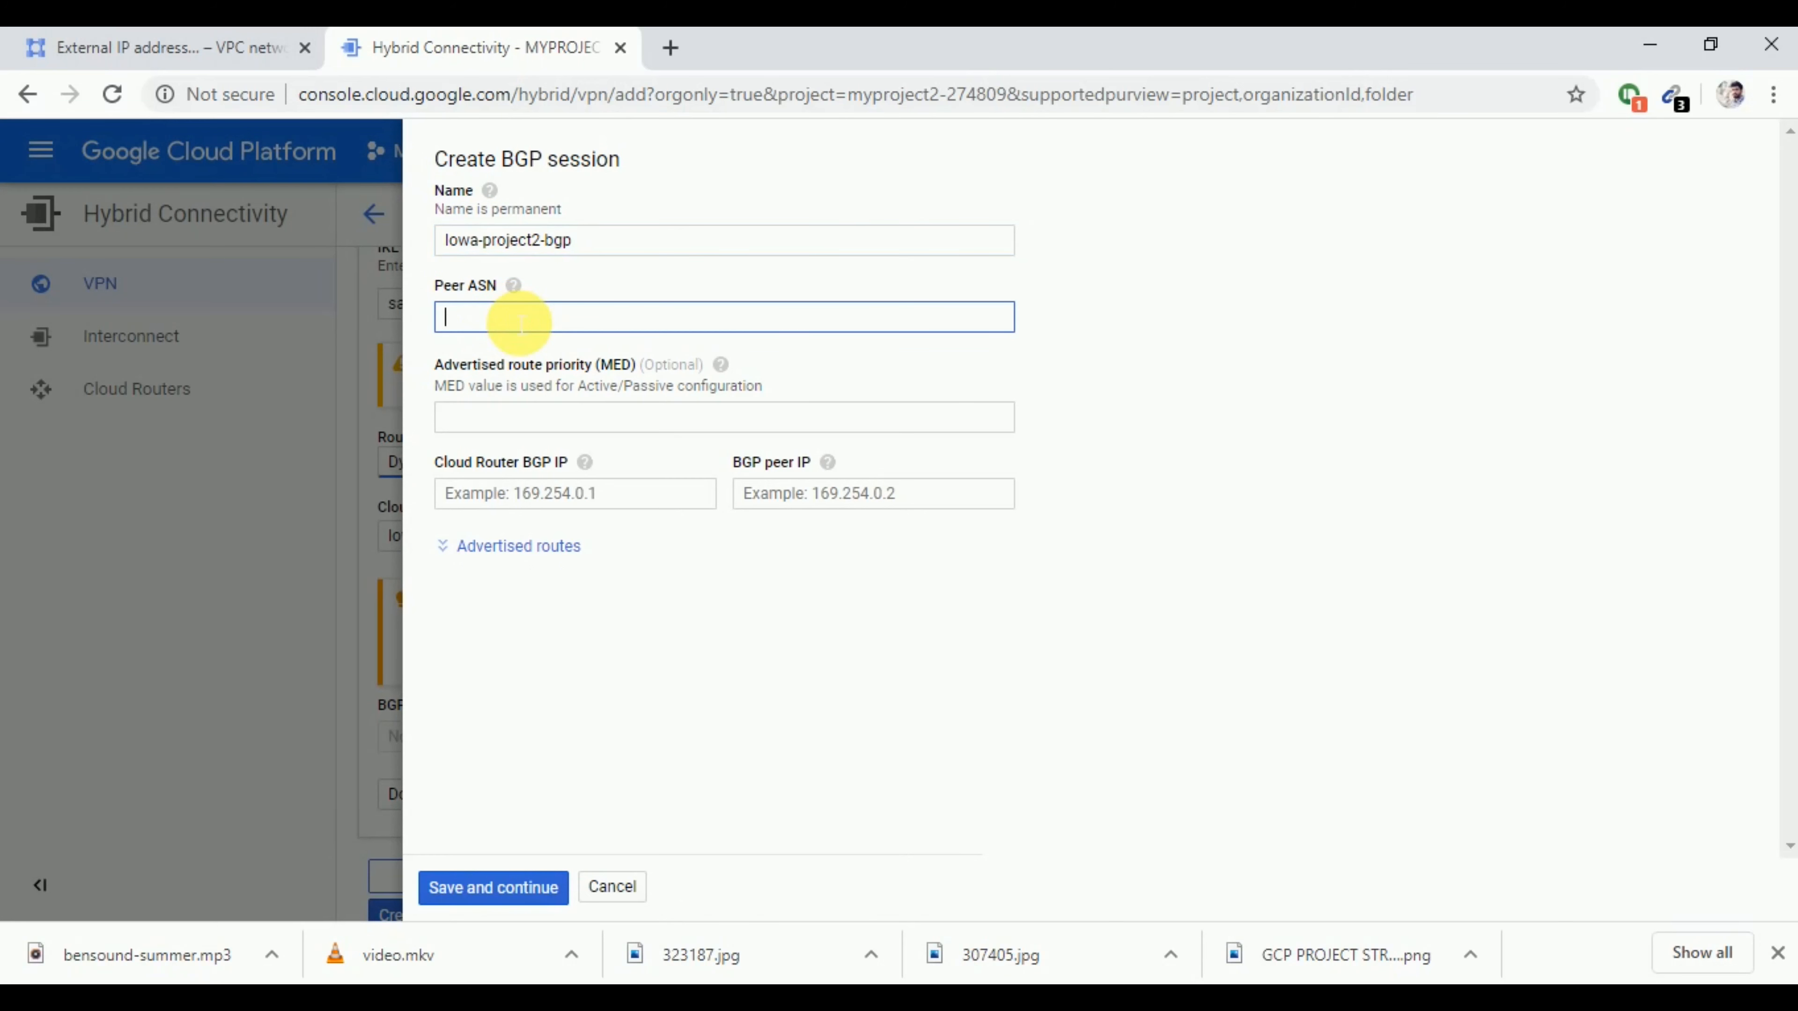
type("64513")
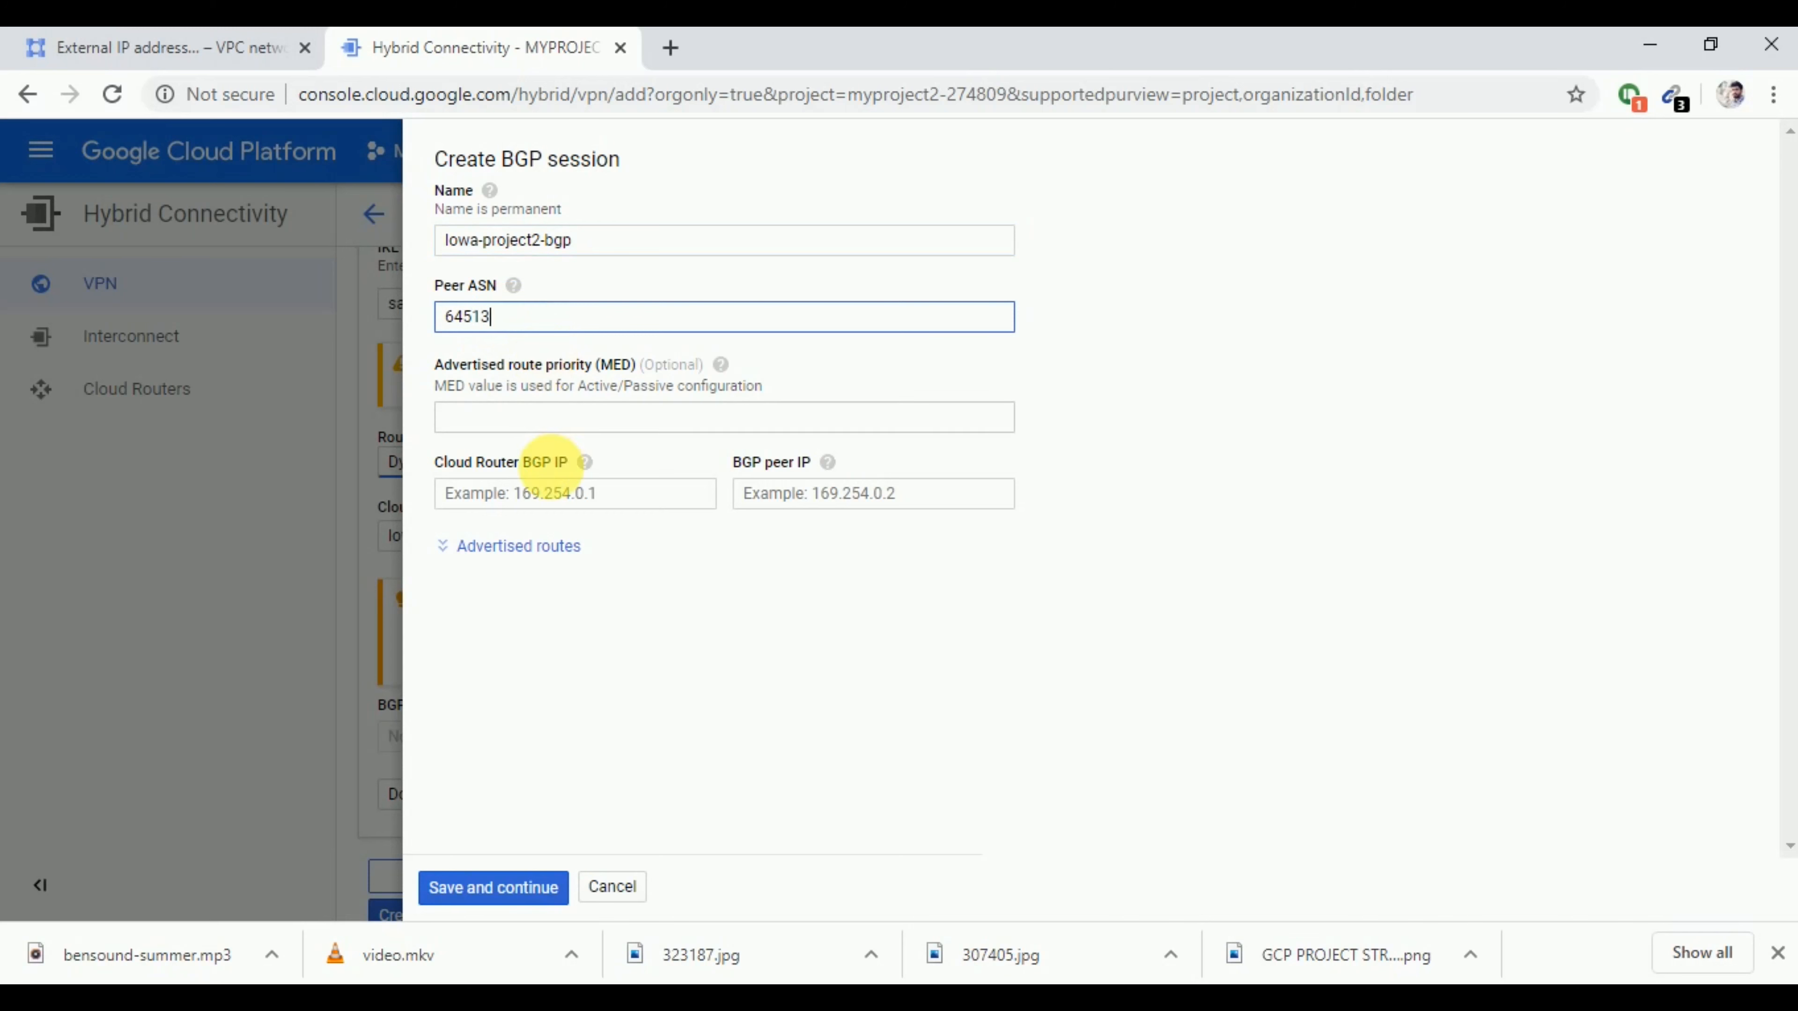
left_click(577, 494)
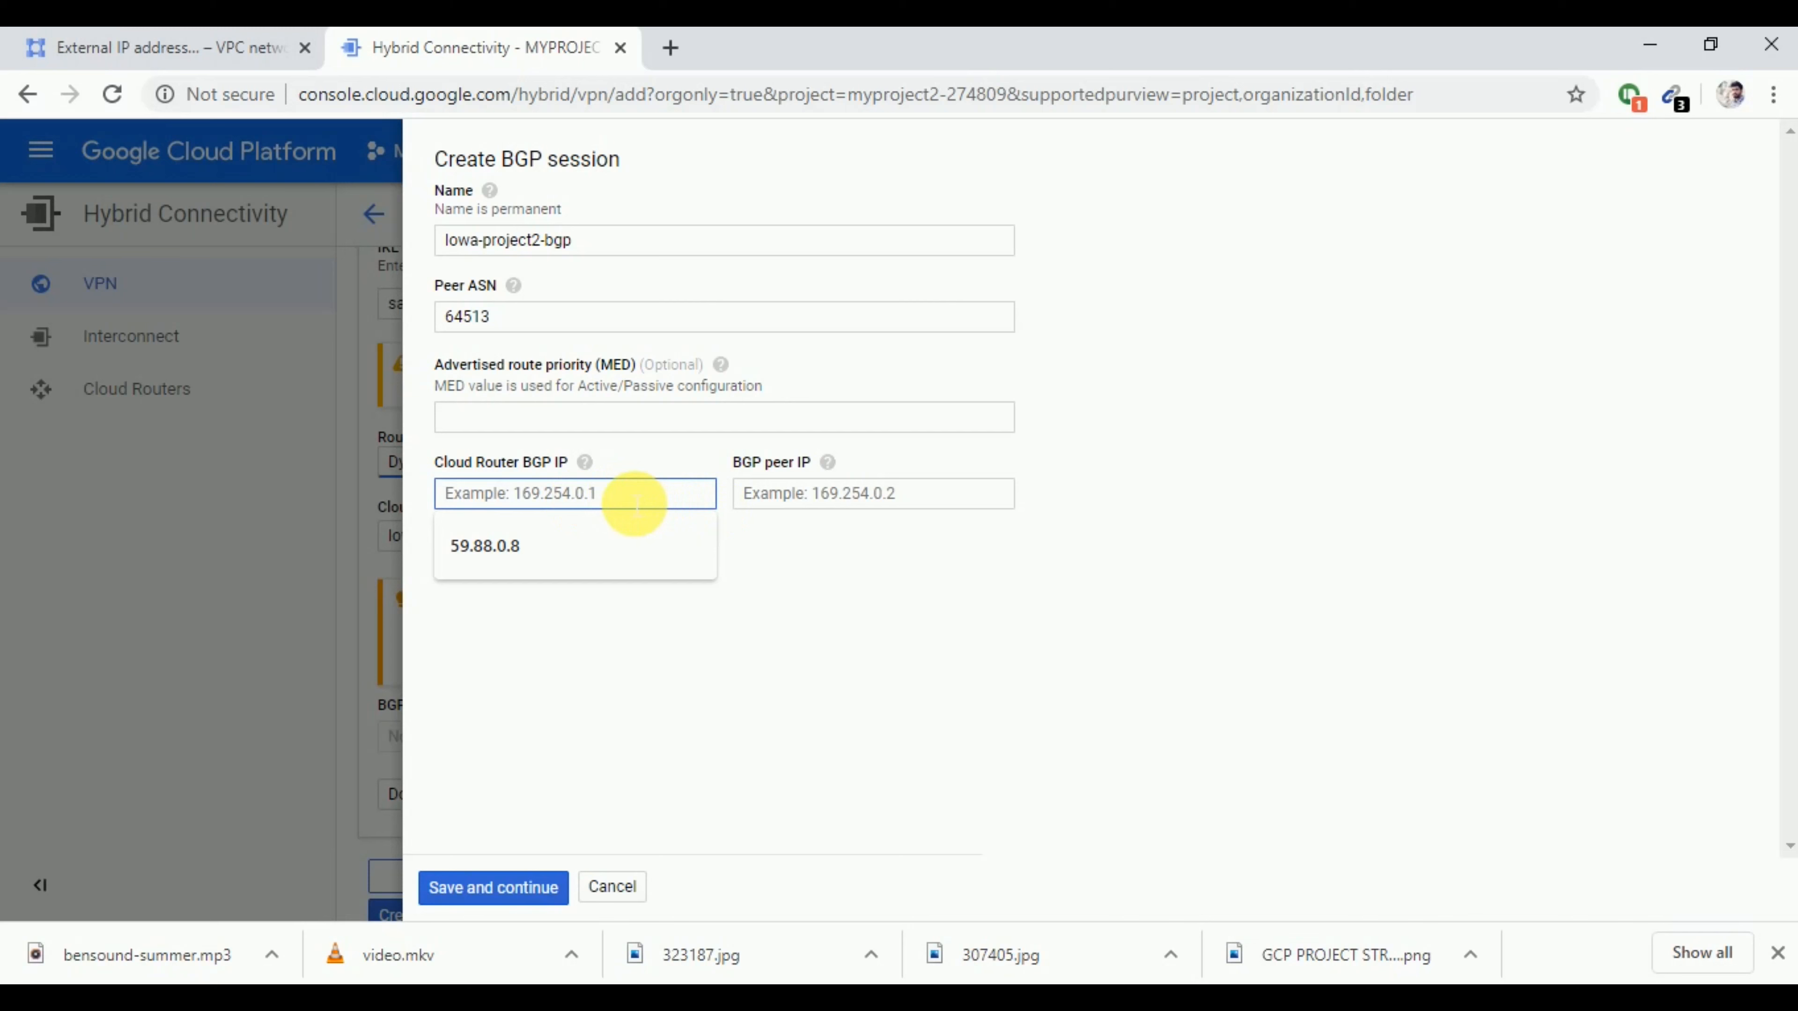
type("16")
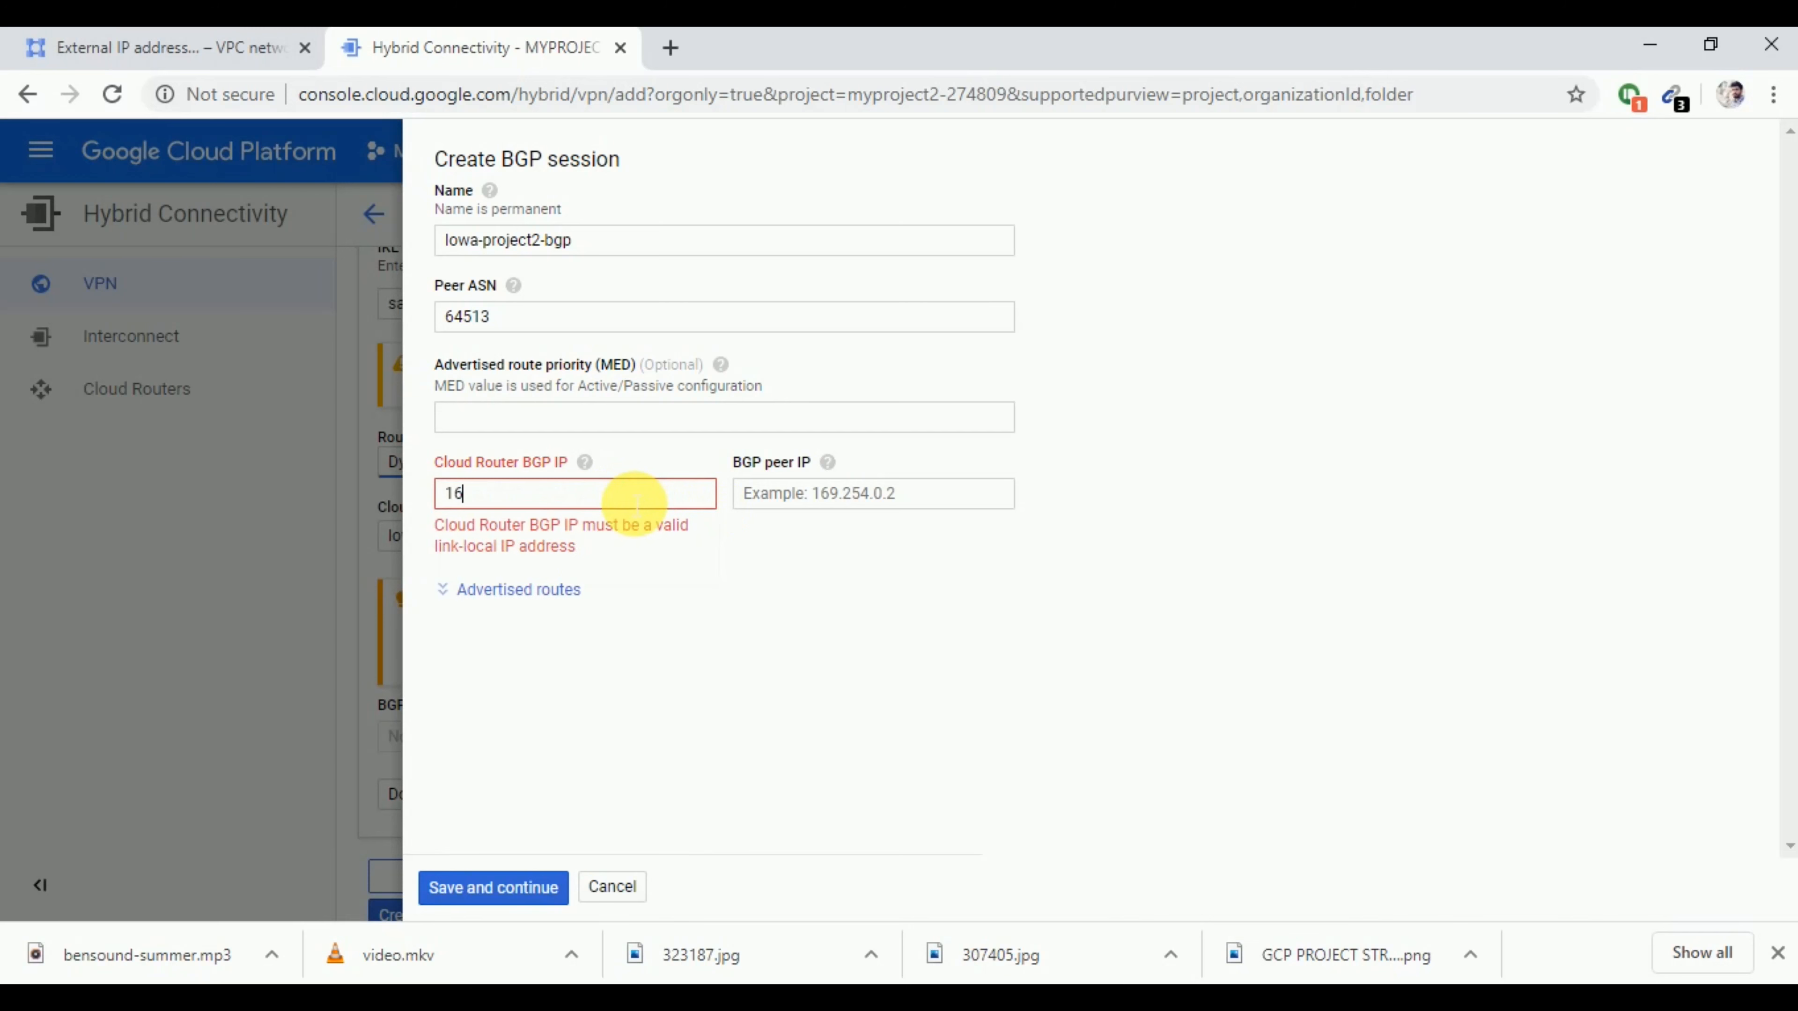
type("9.254.0.2")
left_click(841, 507)
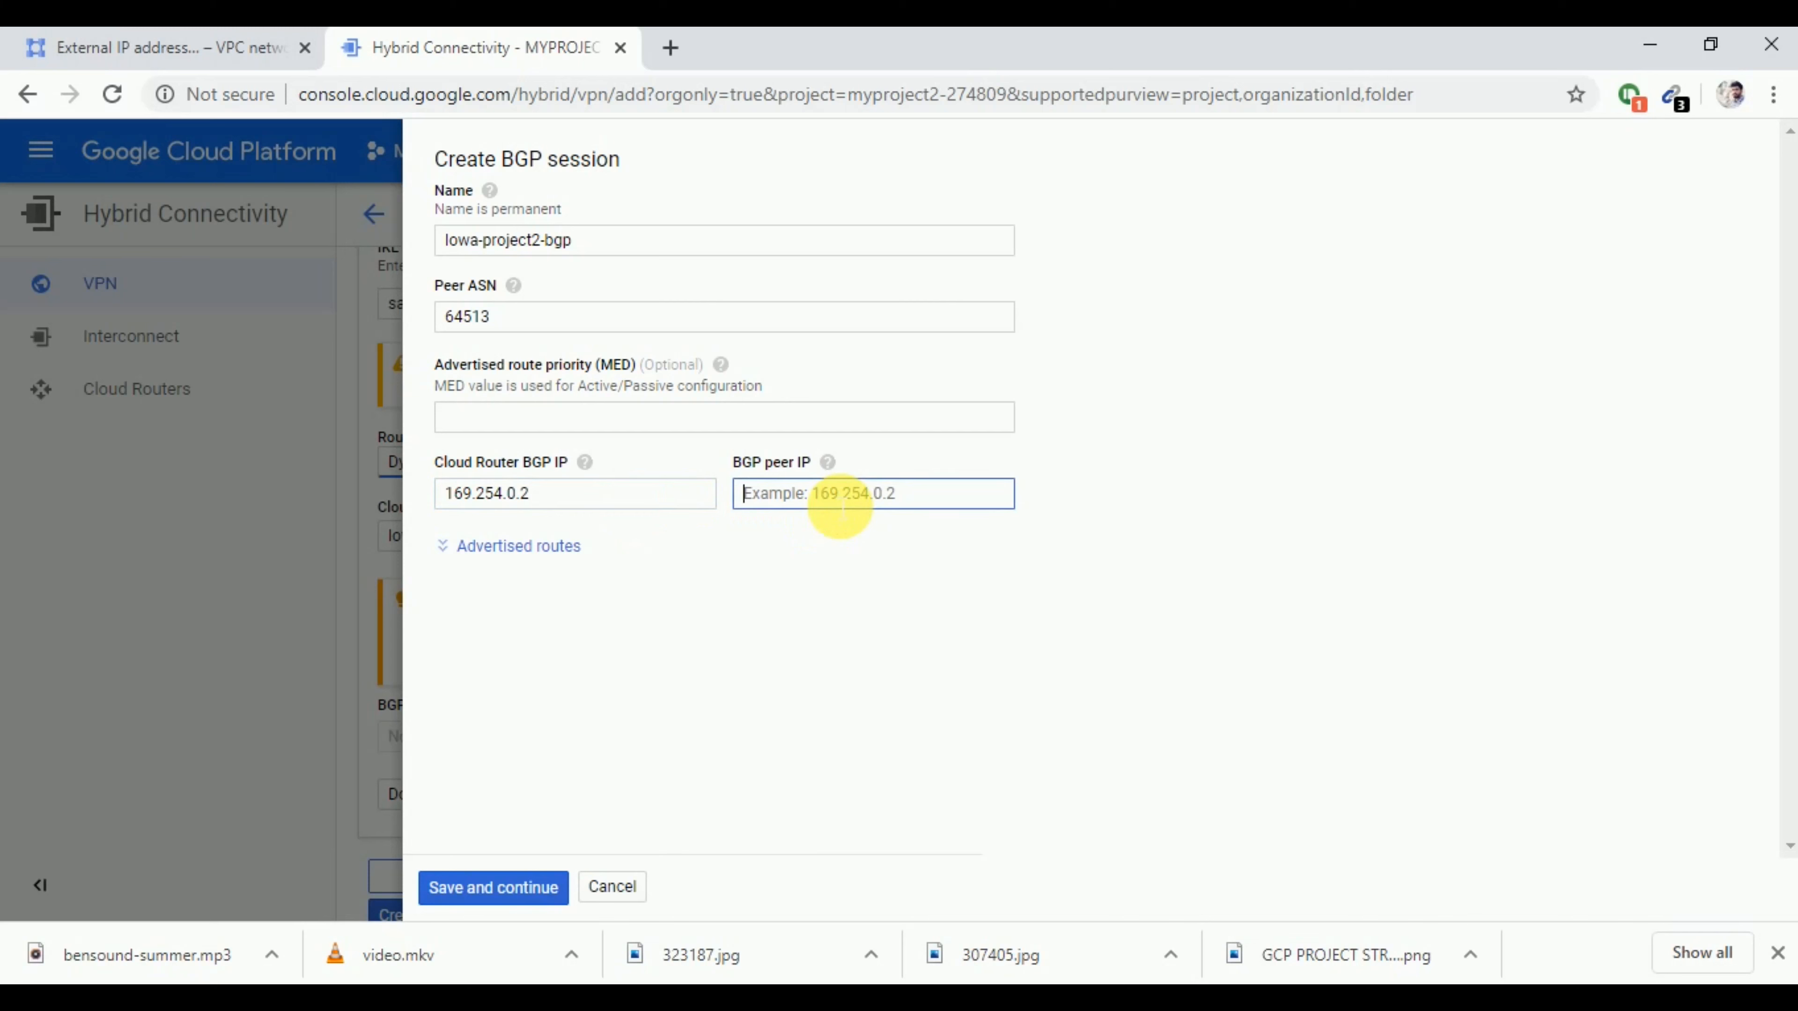
type("16")
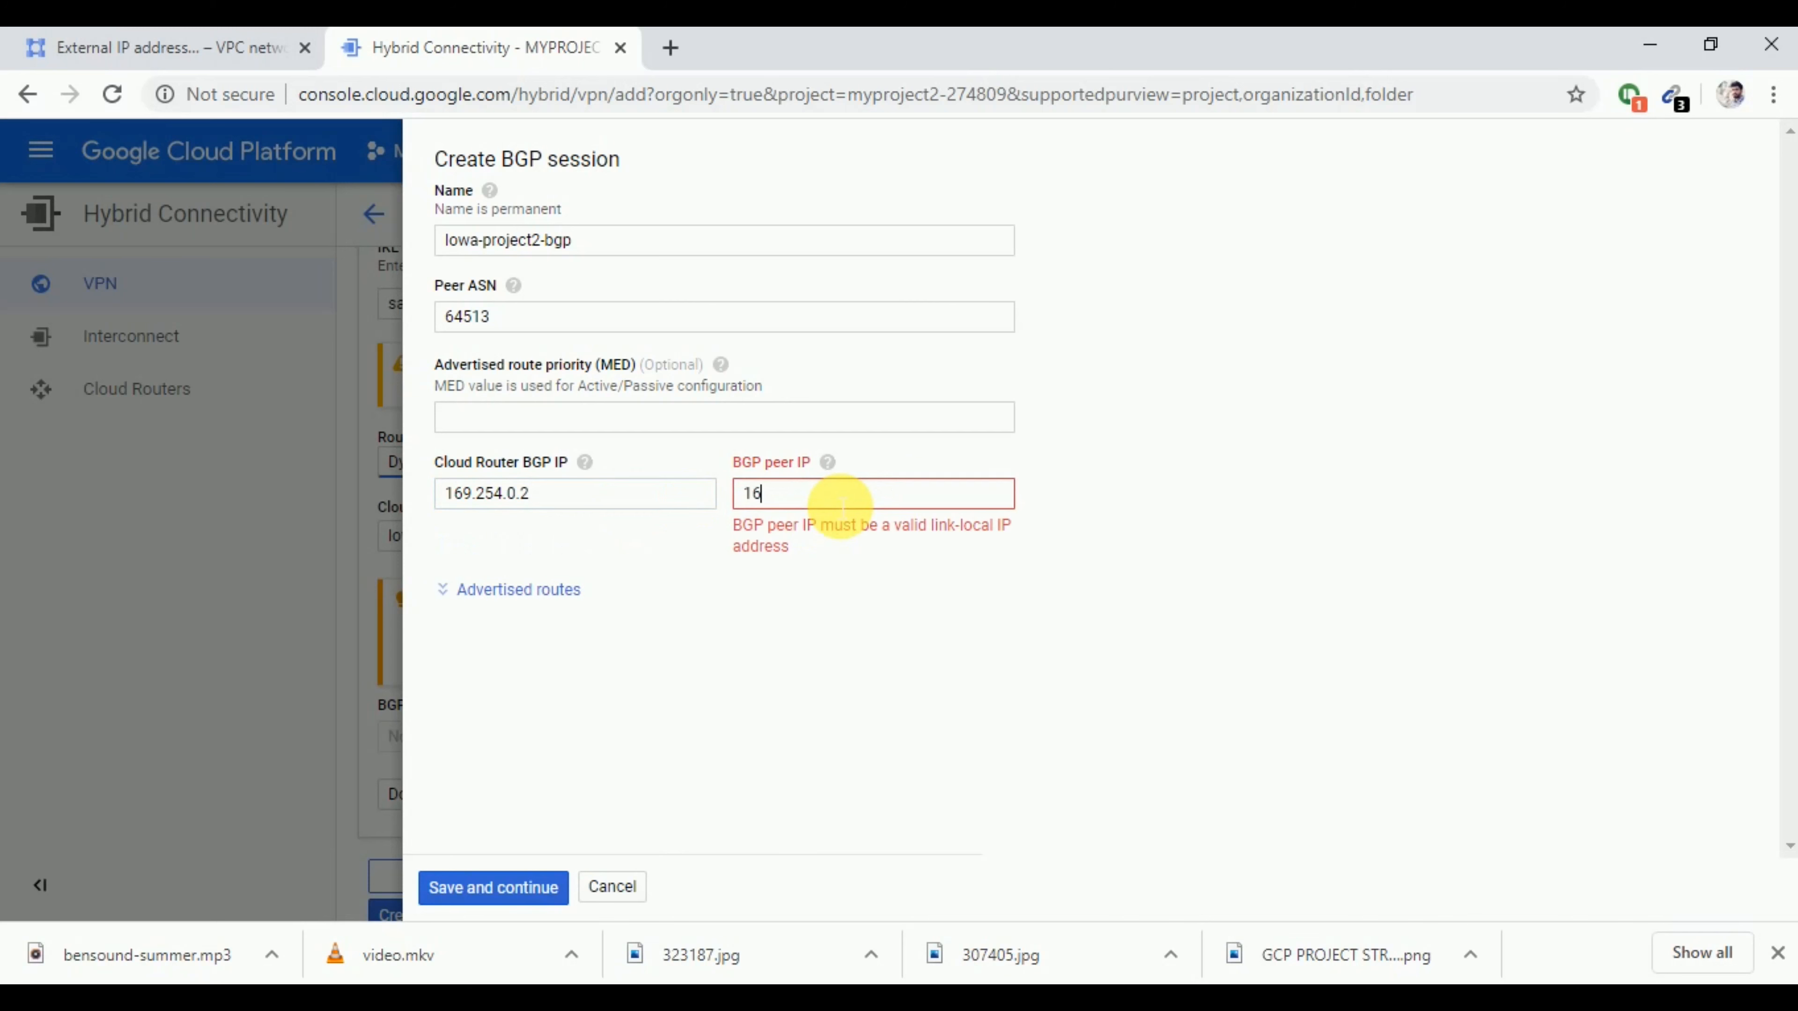
type("9.254.0.1")
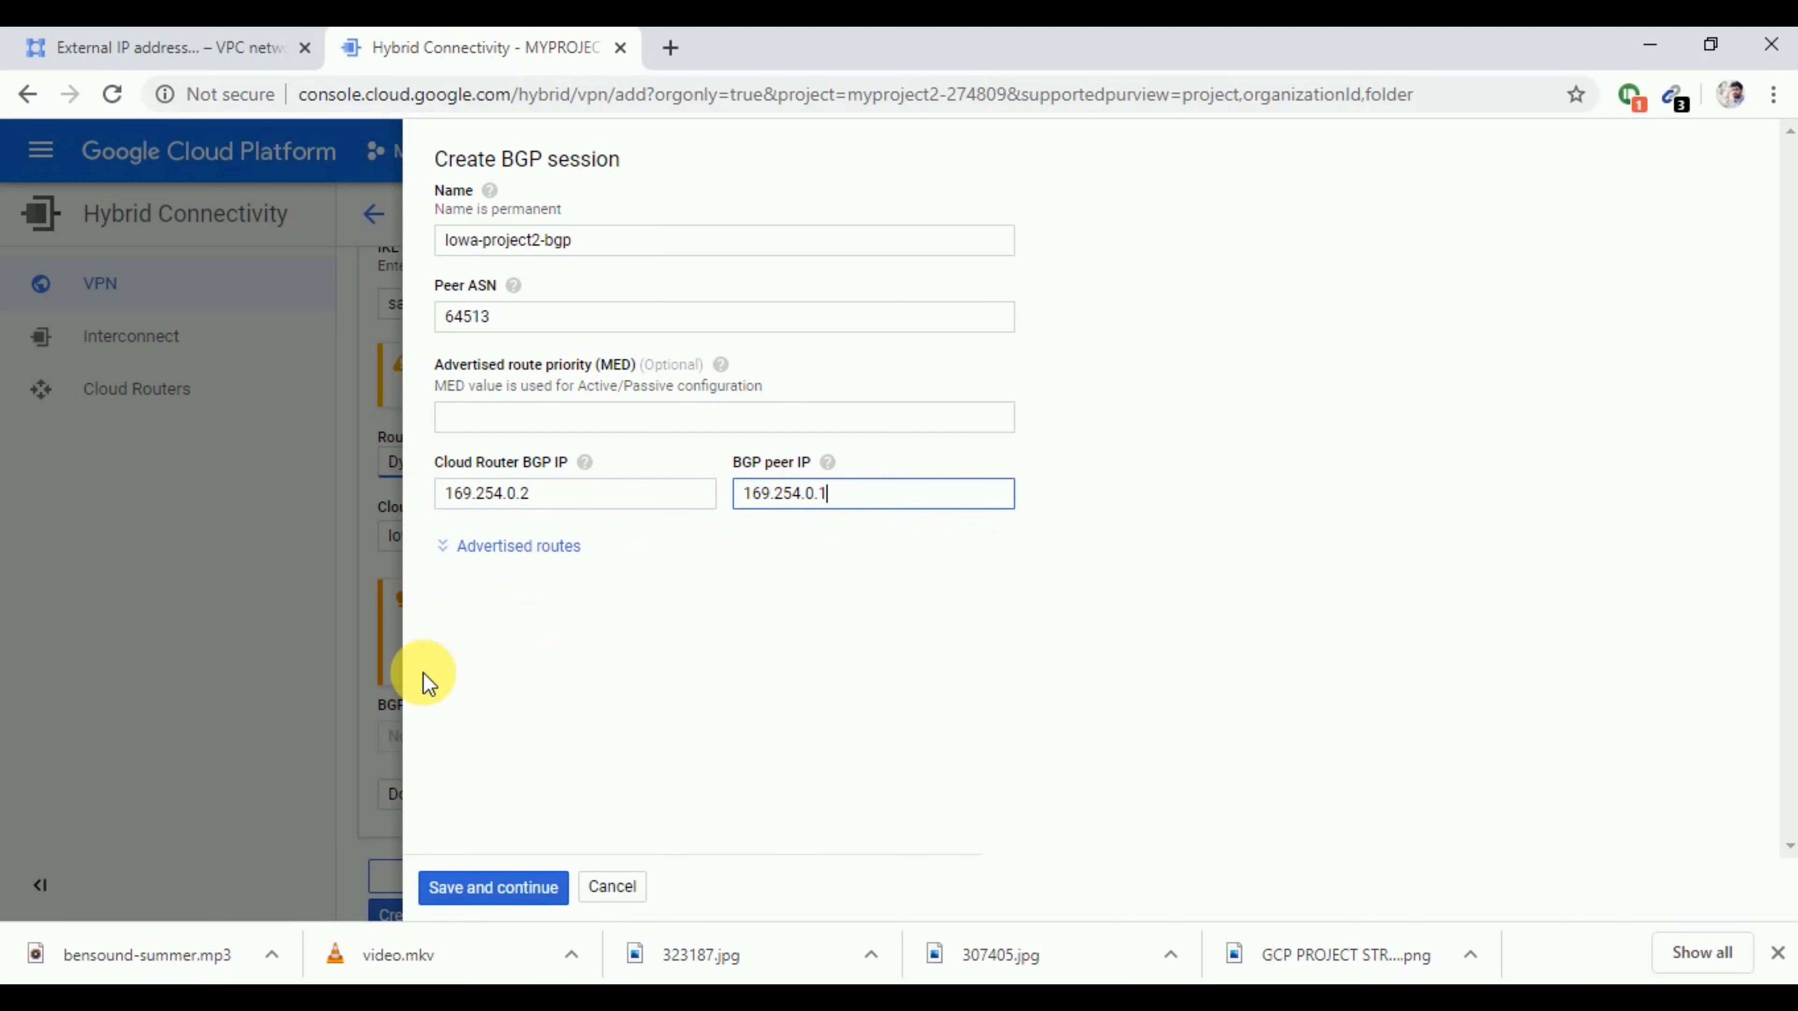
left_click(471, 894)
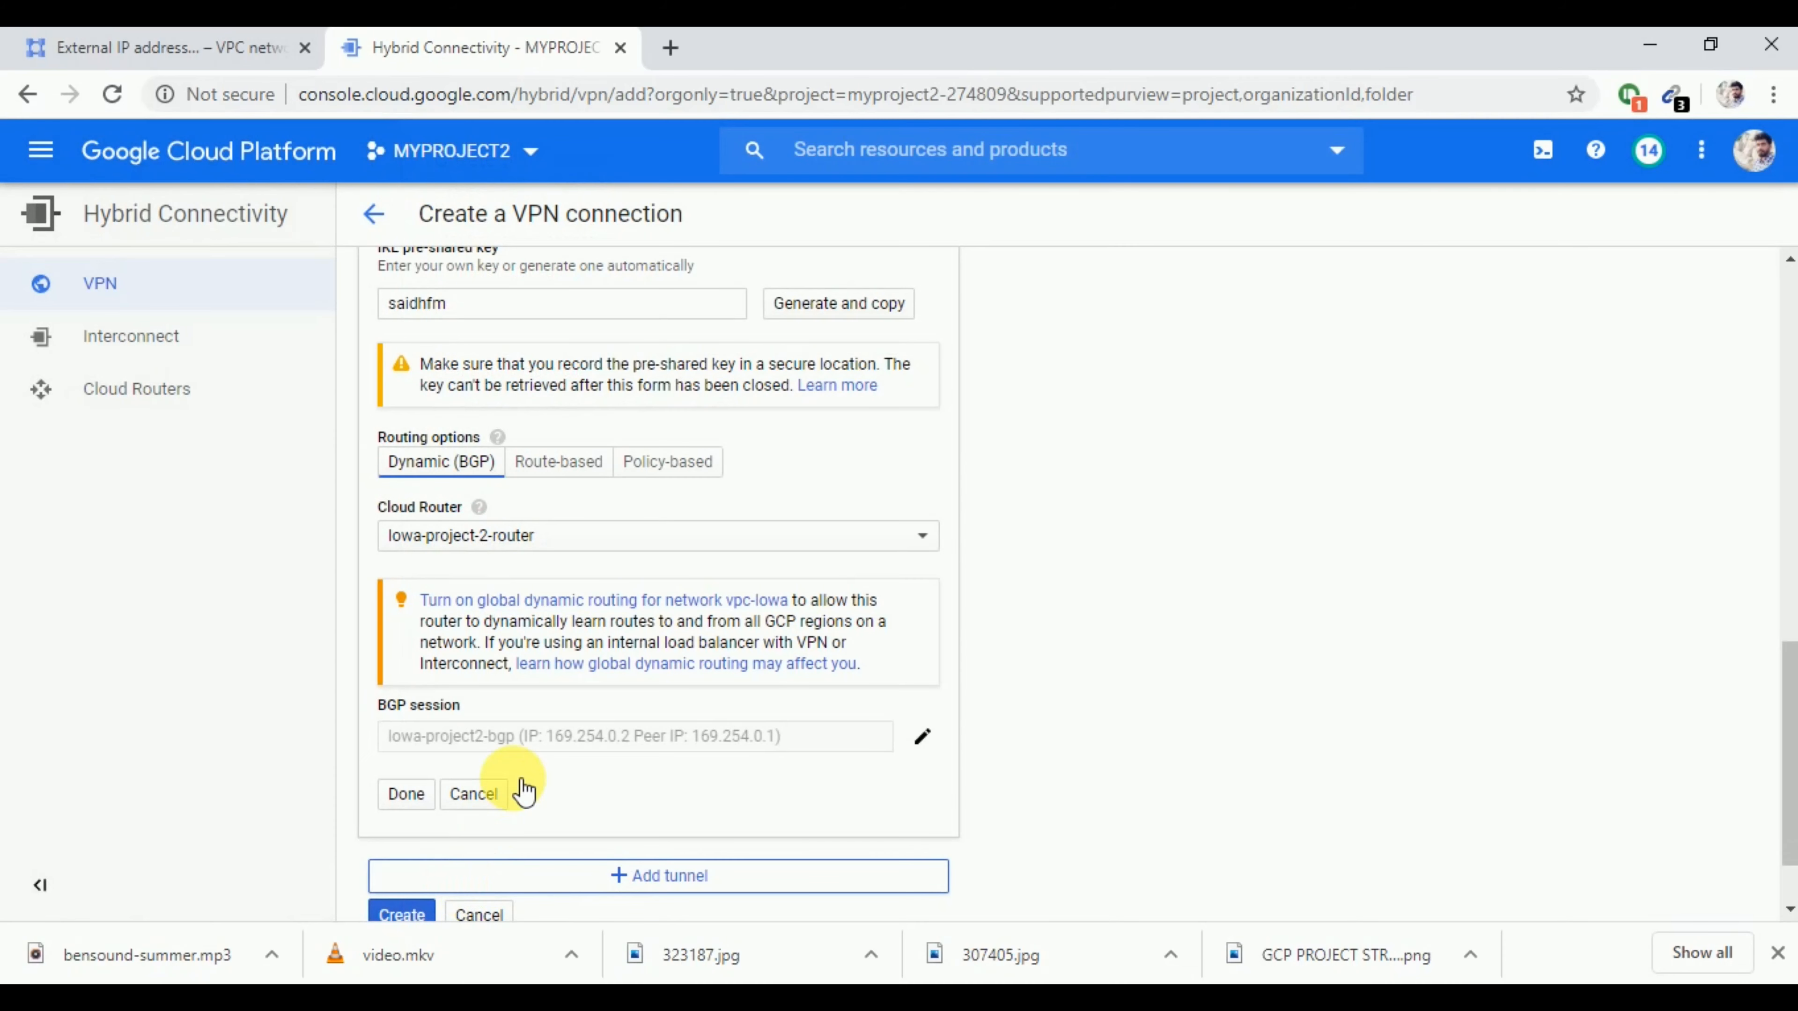
Step: Finish the tunnel and create the vpngateway-lowa-project2 VPN gateway, returning to MYPROJECT1's console
scroll(405, 799, "down", 1)
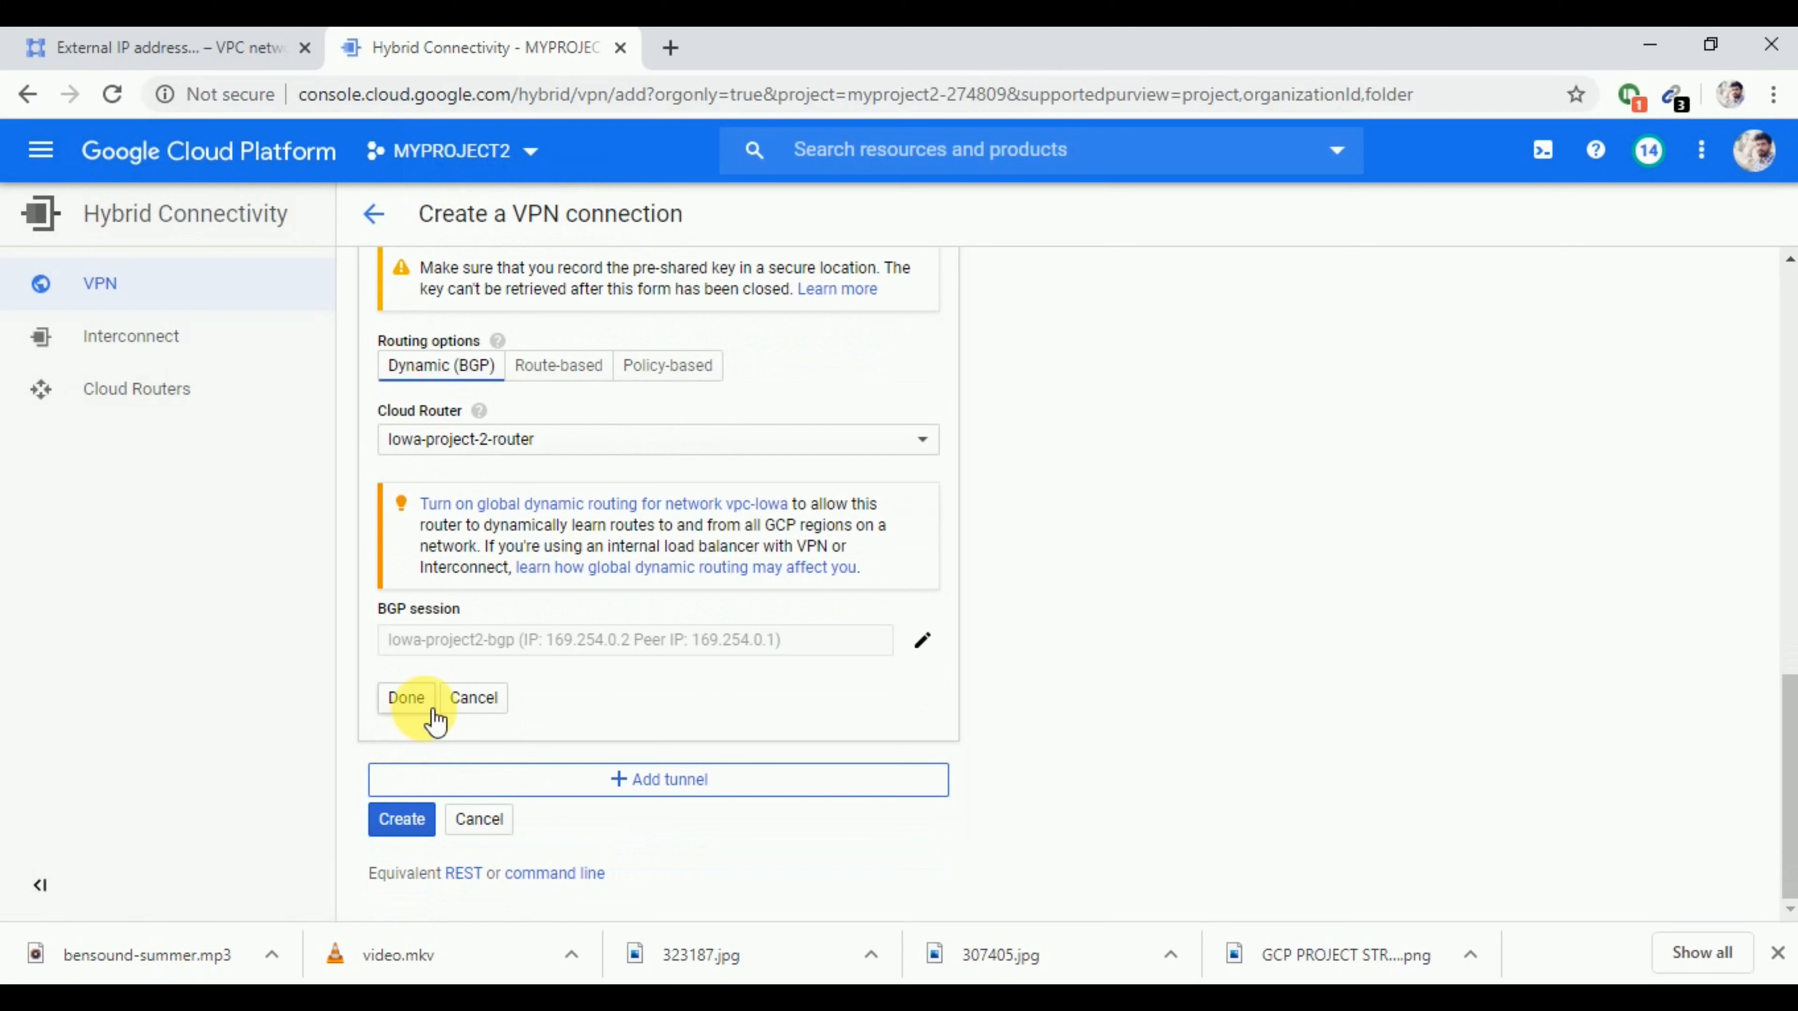
left_click(425, 714)
scroll(594, 652, "up", 1)
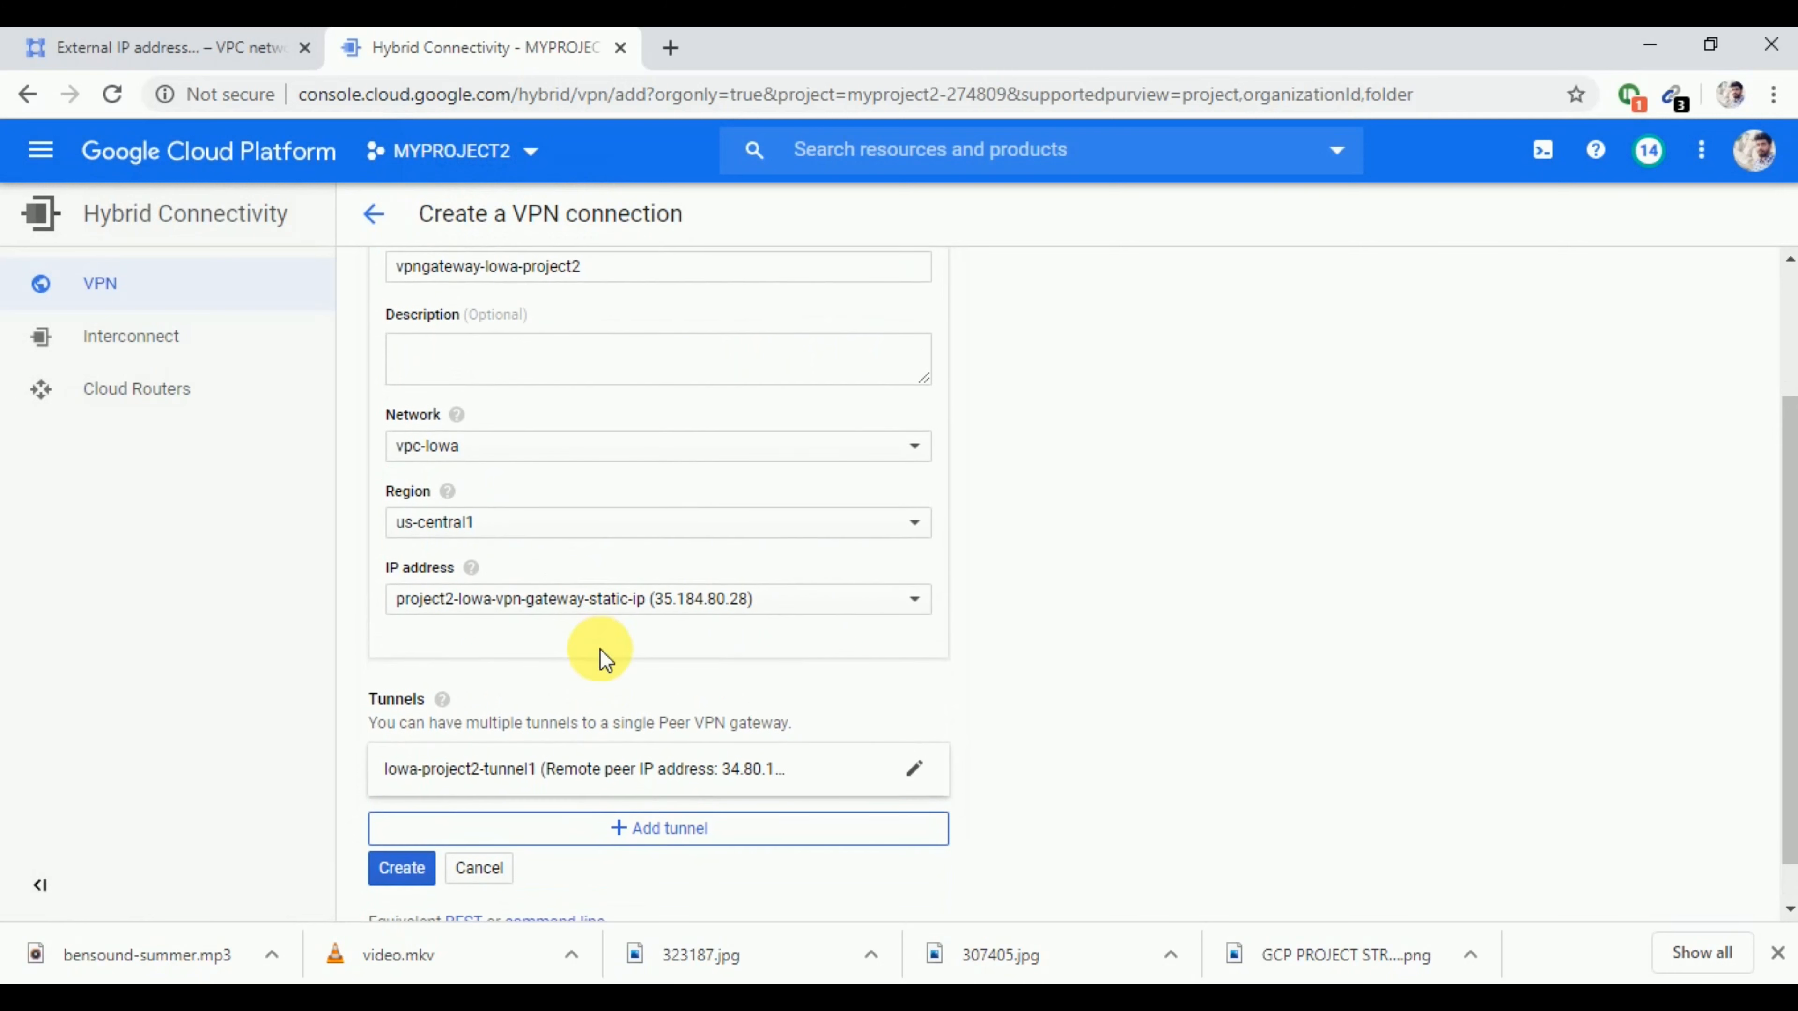
scroll(474, 683, "up", 2)
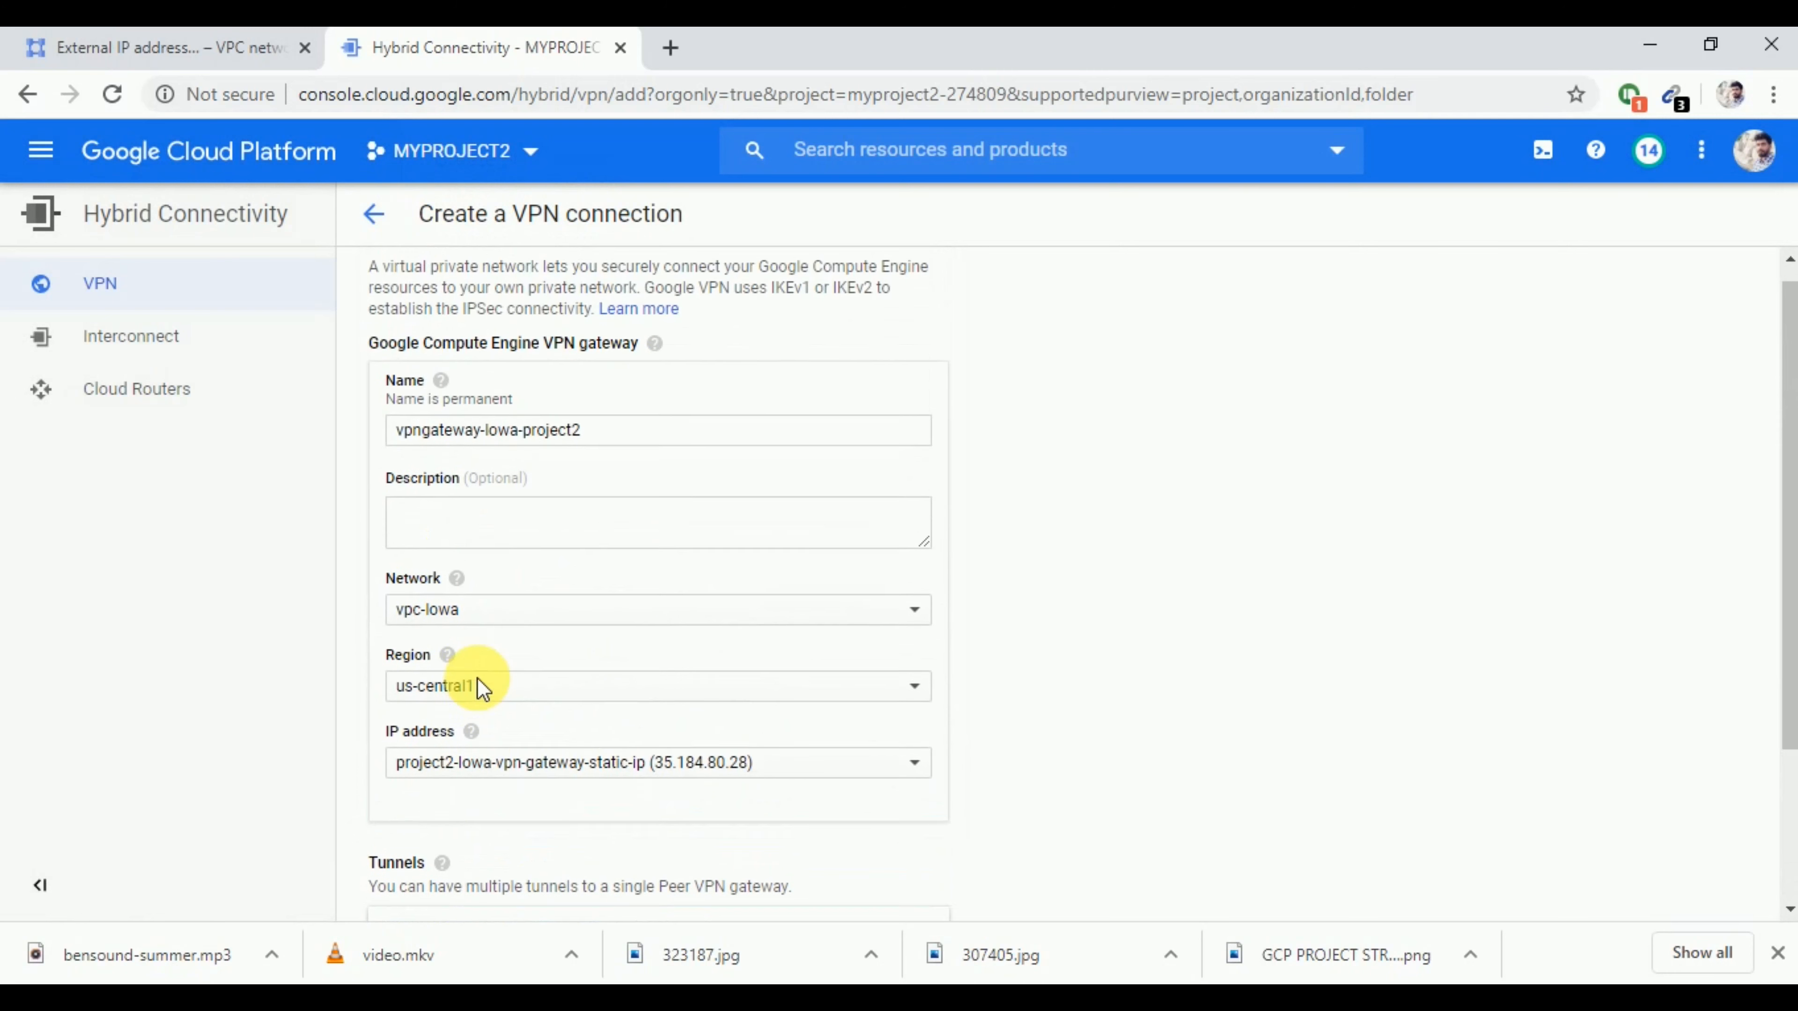
scroll(481, 687, "down", 3)
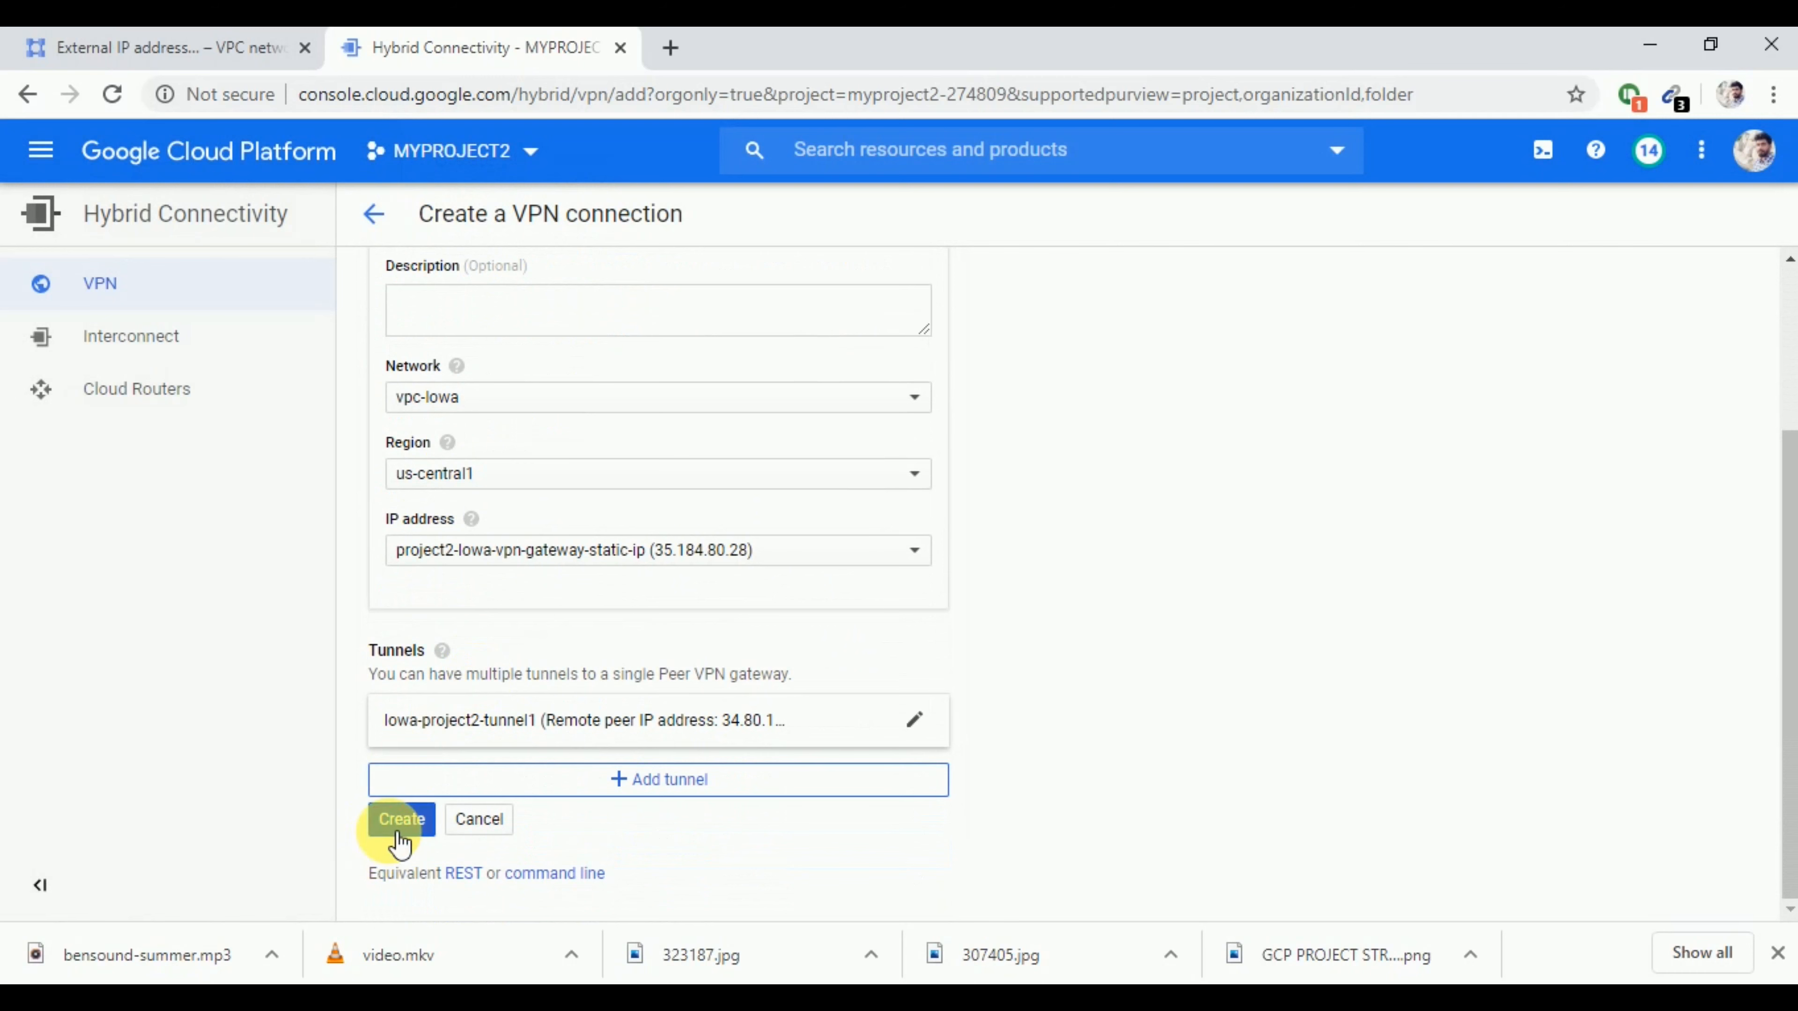
left_click(400, 822)
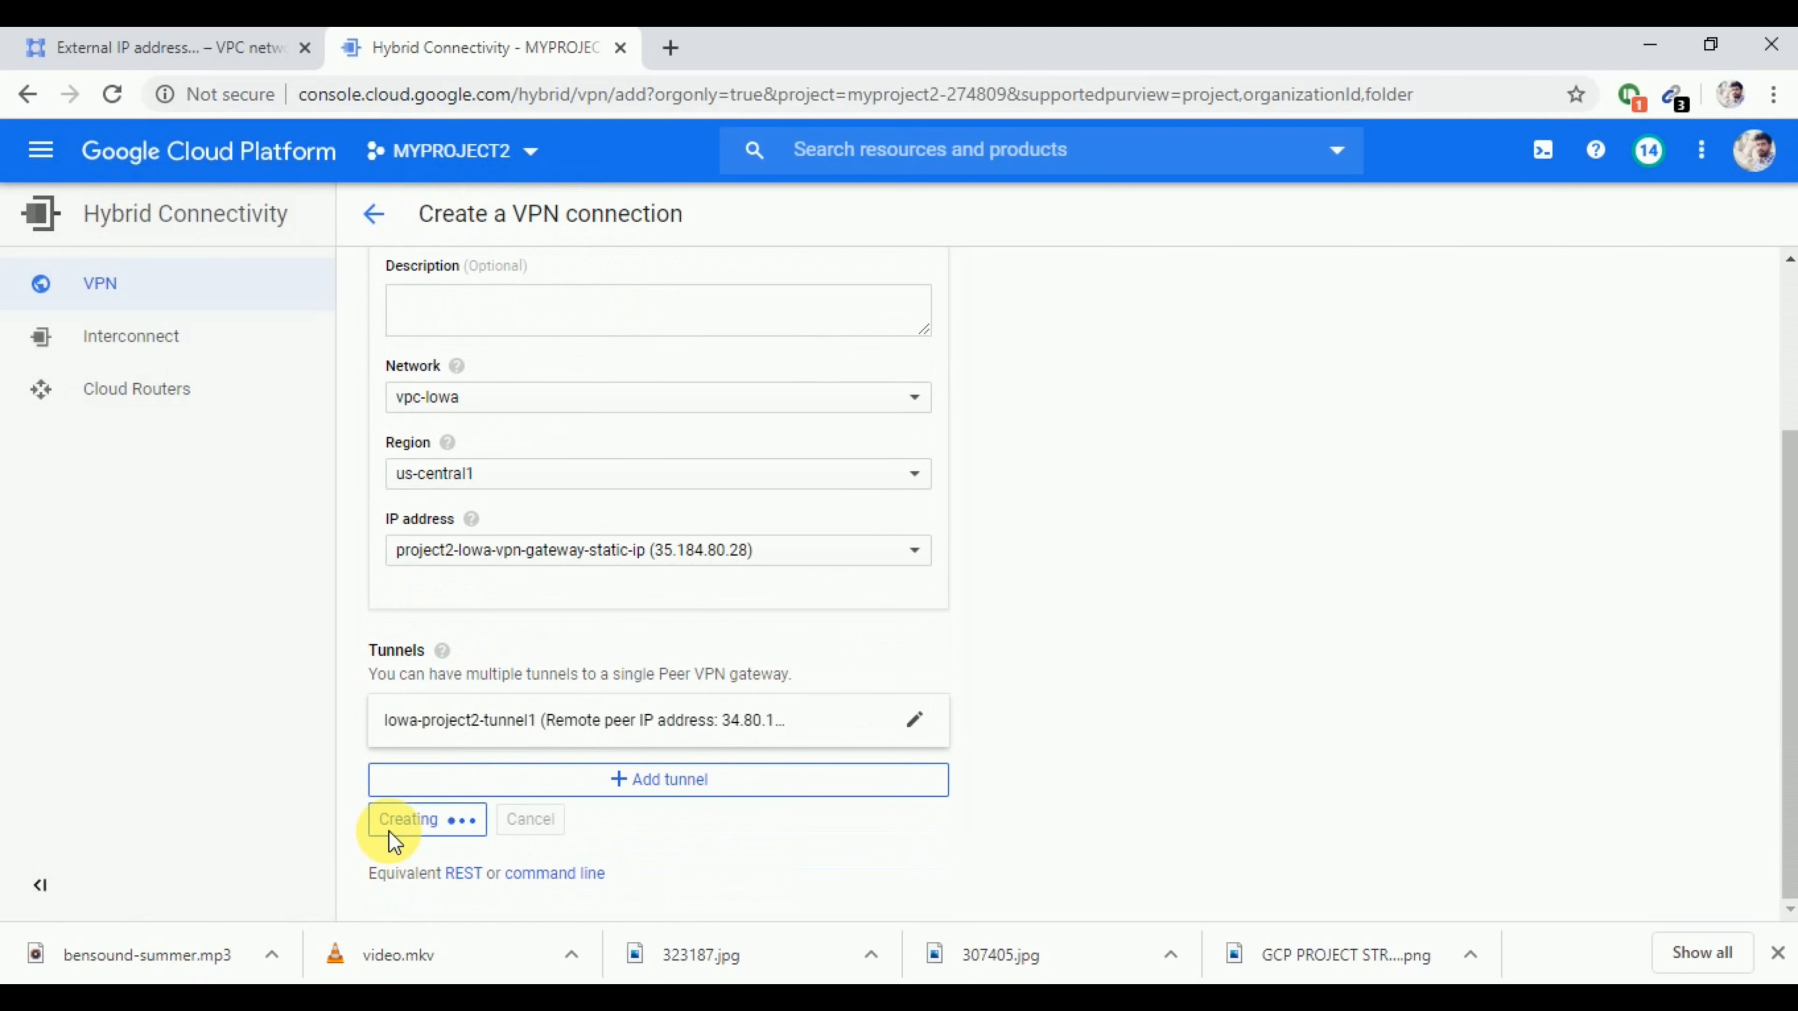
left_click(220, 50)
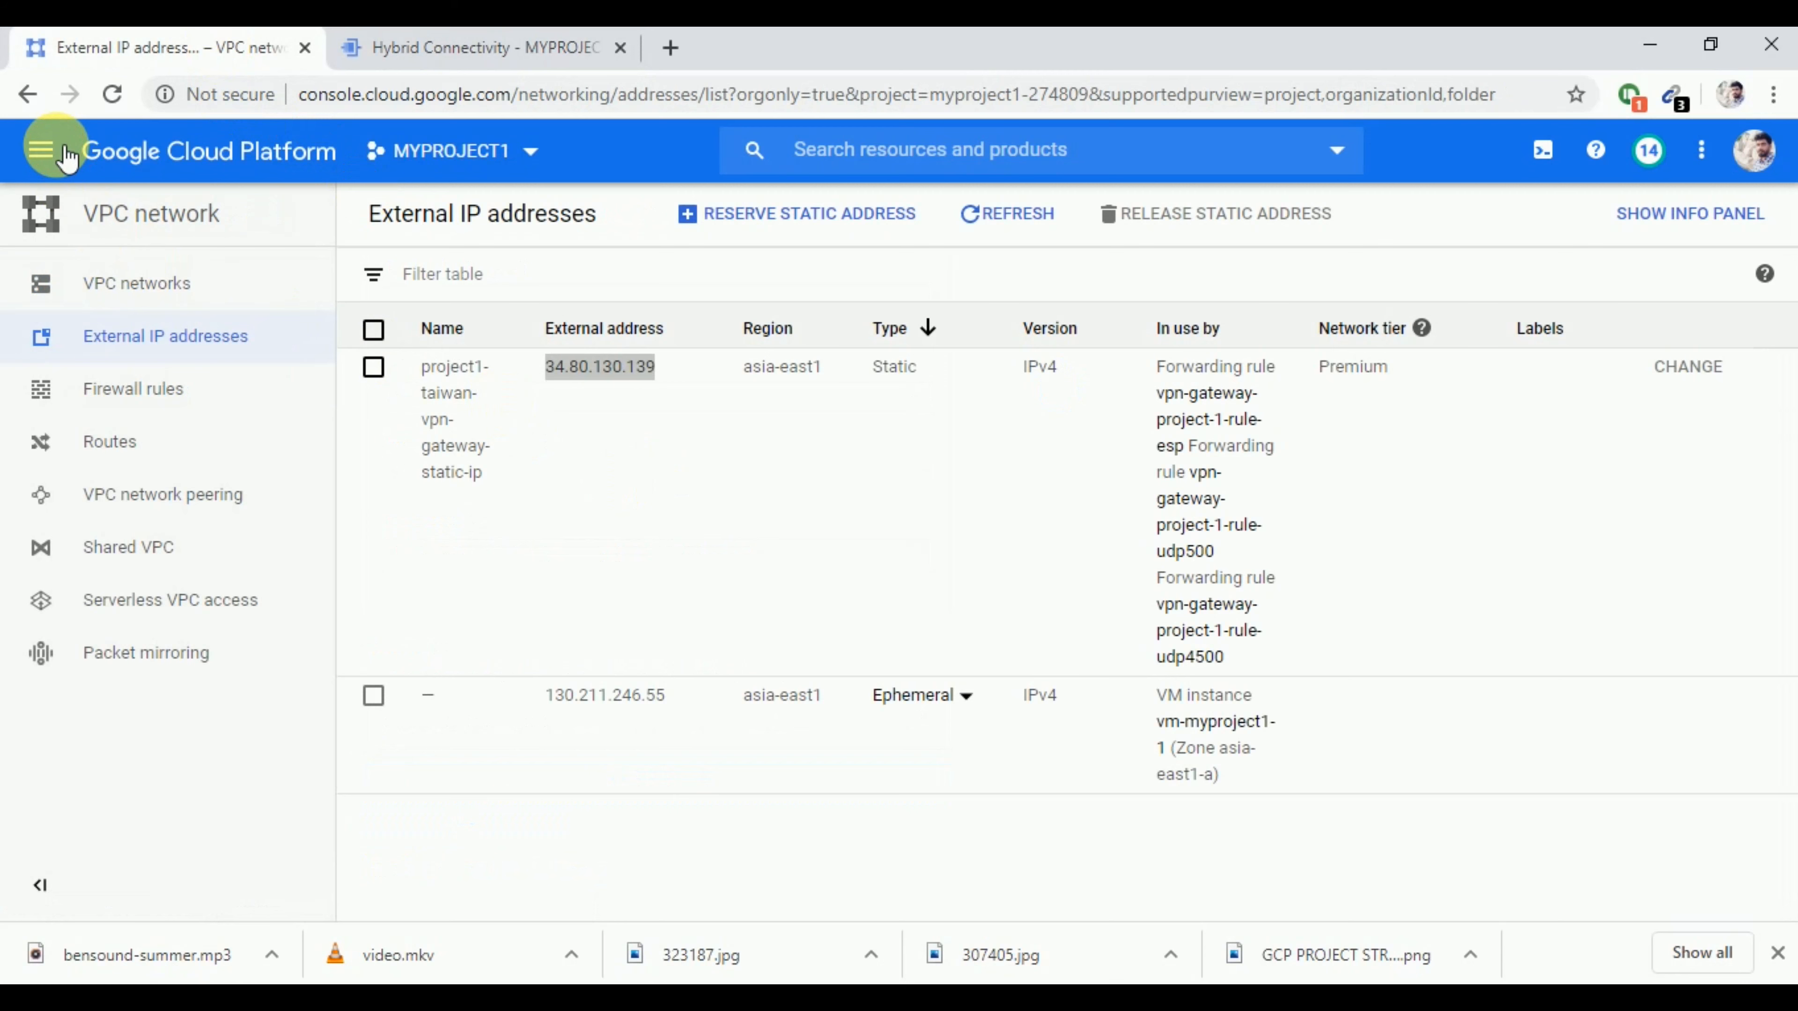
Step: Go to Hybrid Connectivity > VPN for MYPROJECT1
left_click(41, 151)
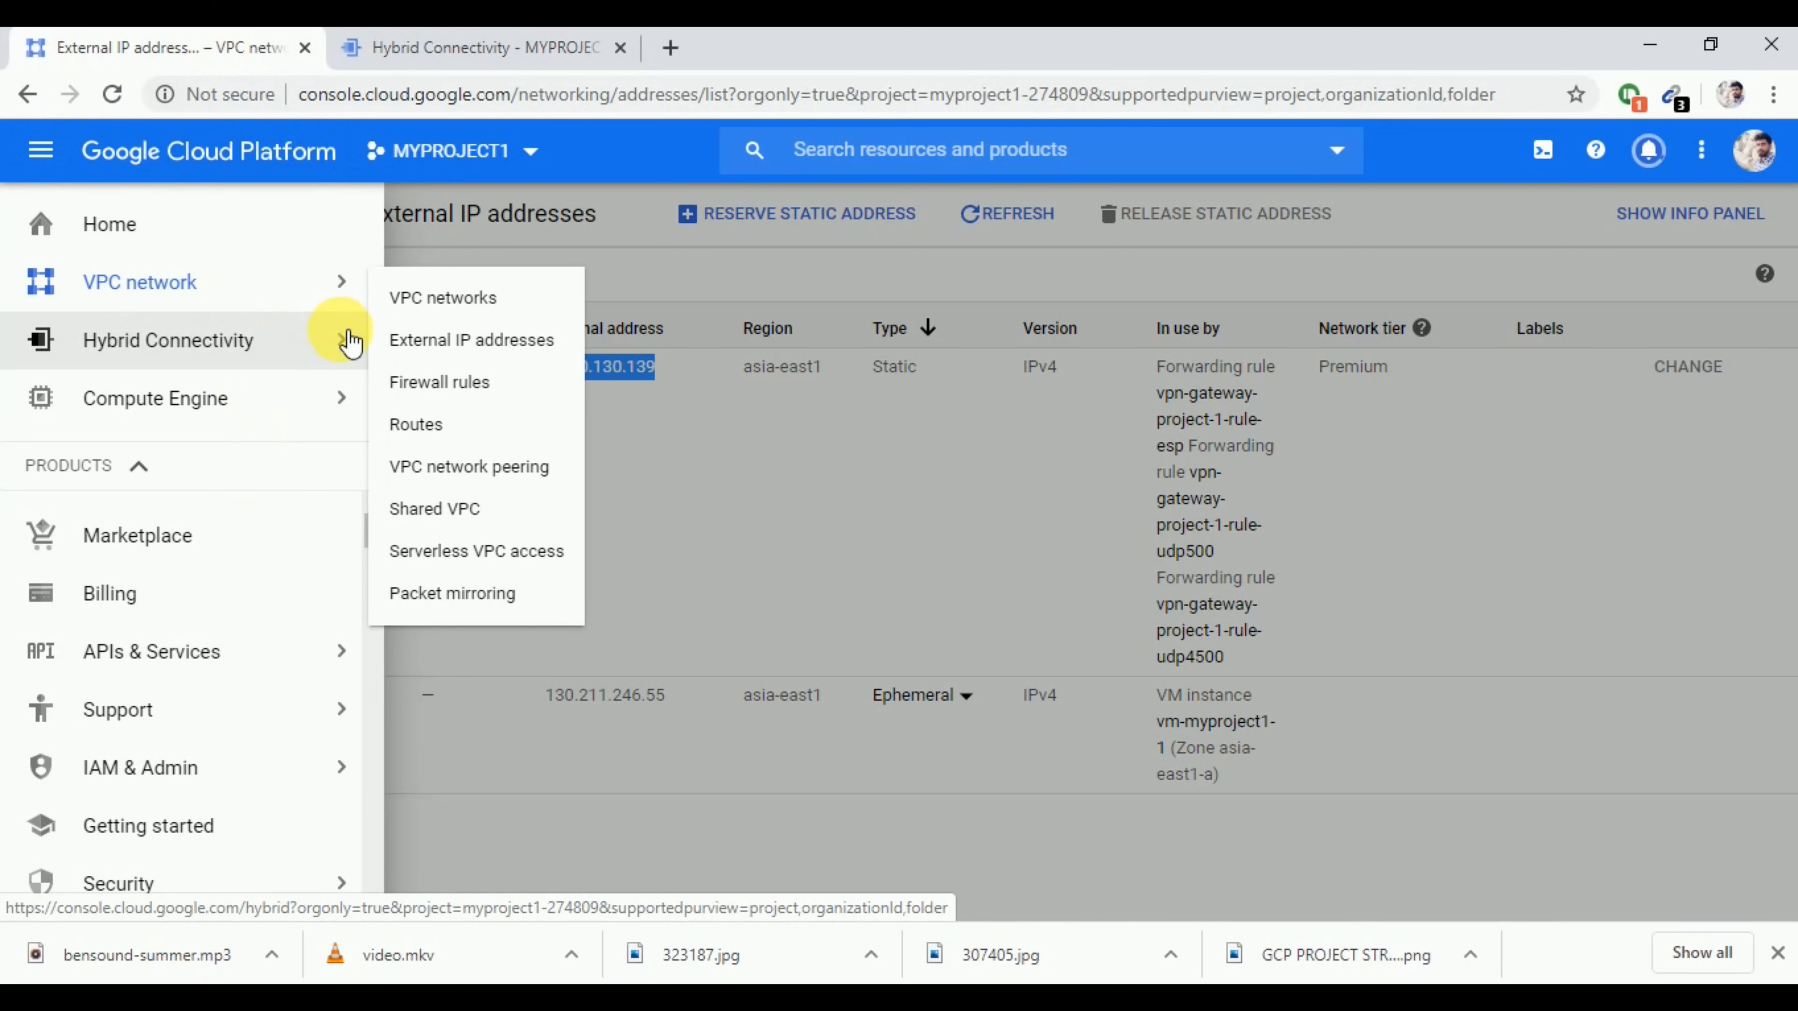
mouse_move(347, 341)
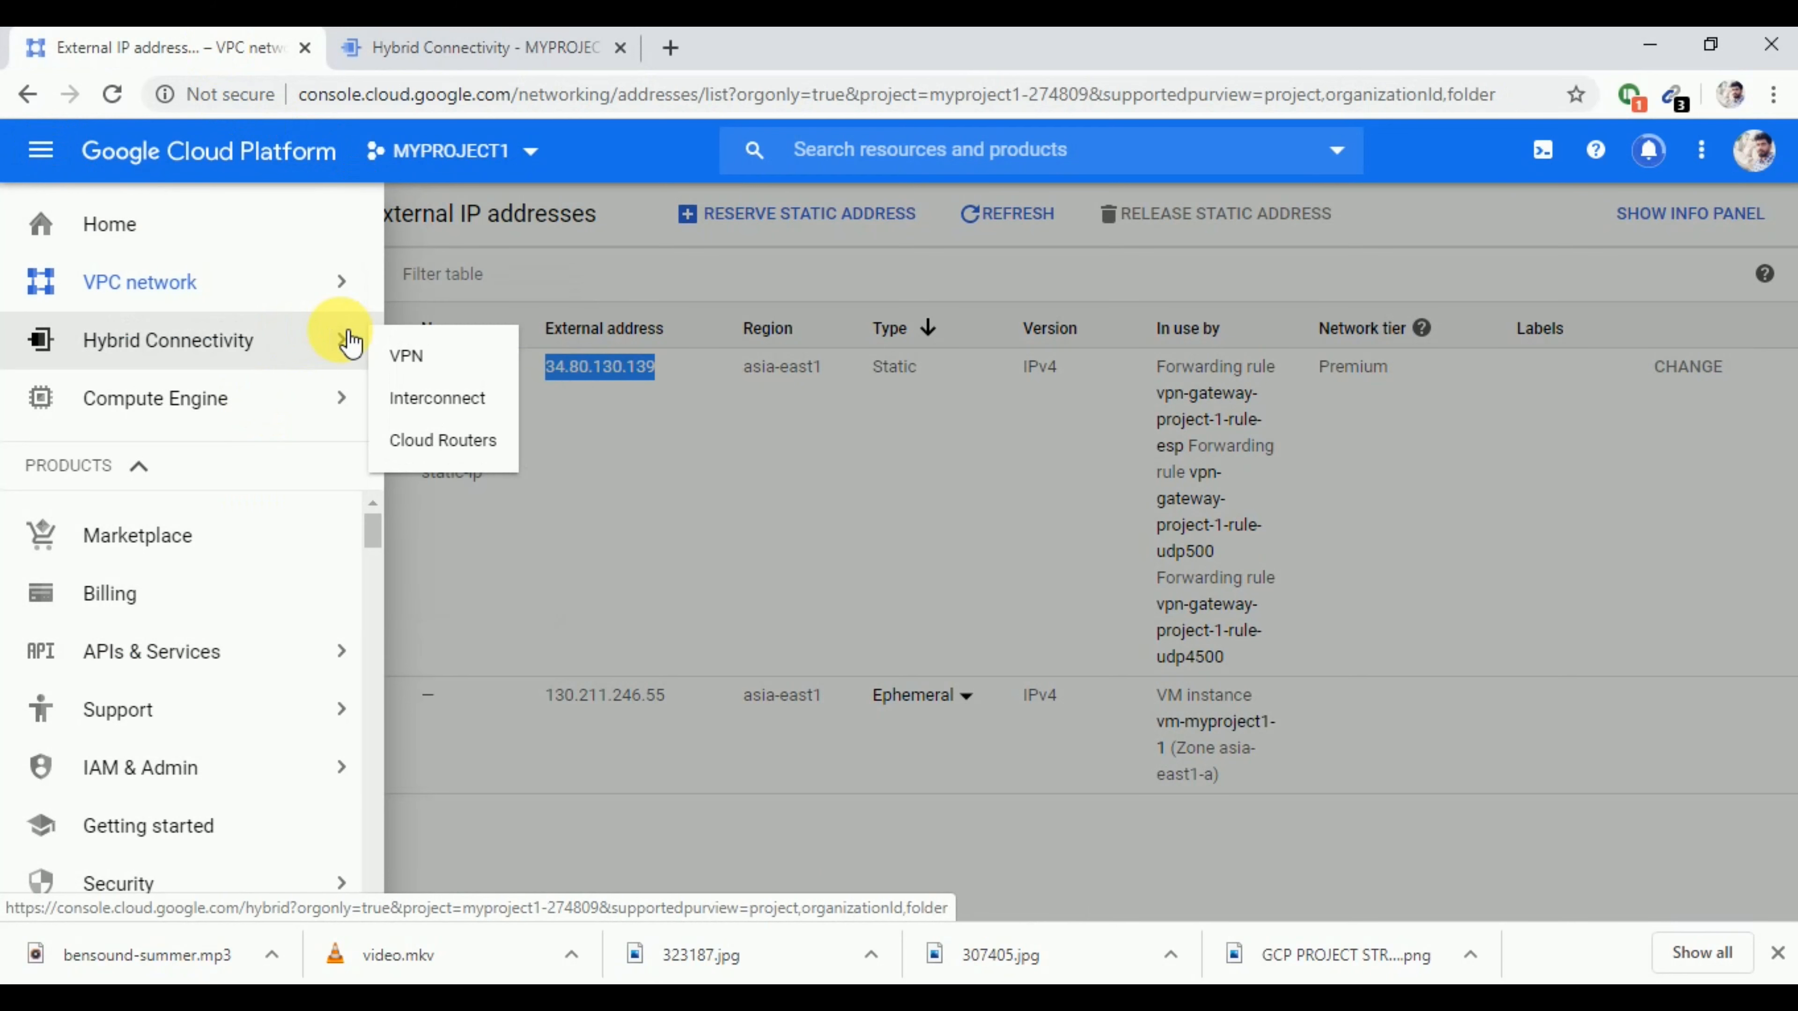
left_click(425, 362)
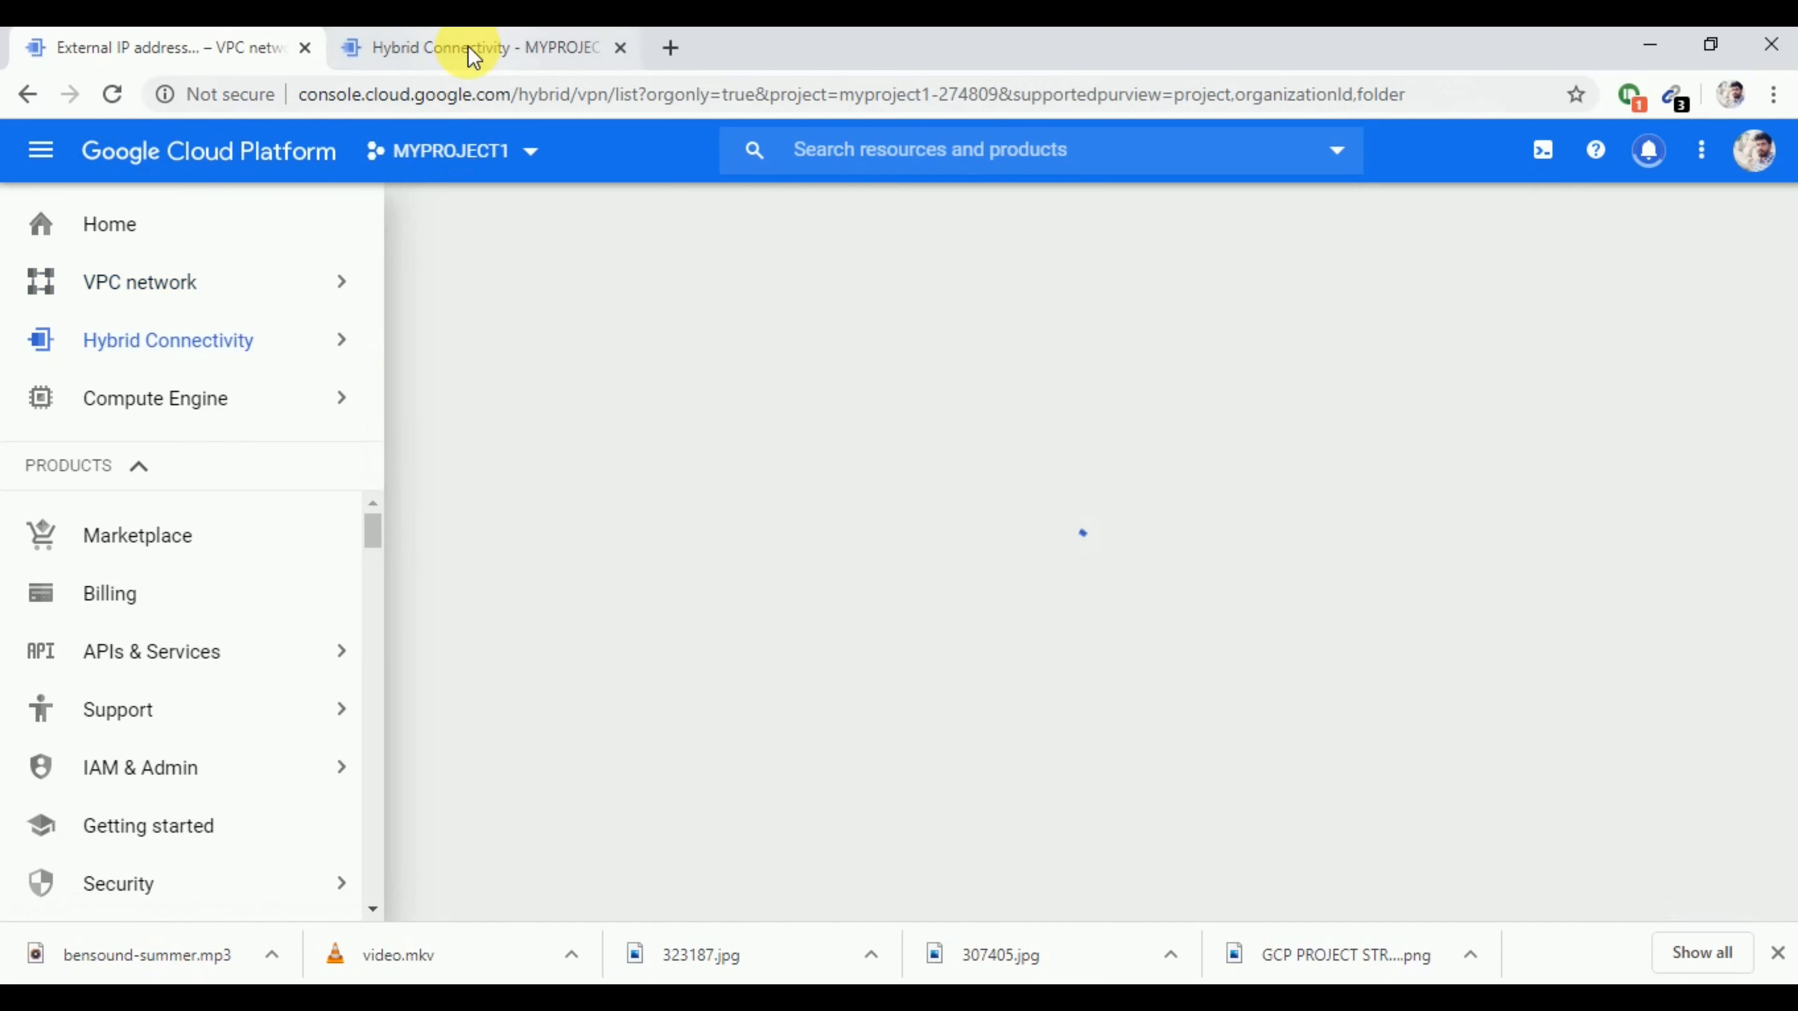
Step: Review MYPROJECT2's new Cloud VPN tunnels and gateways, then show the VPN dynamic routing slide
left_click(474, 48)
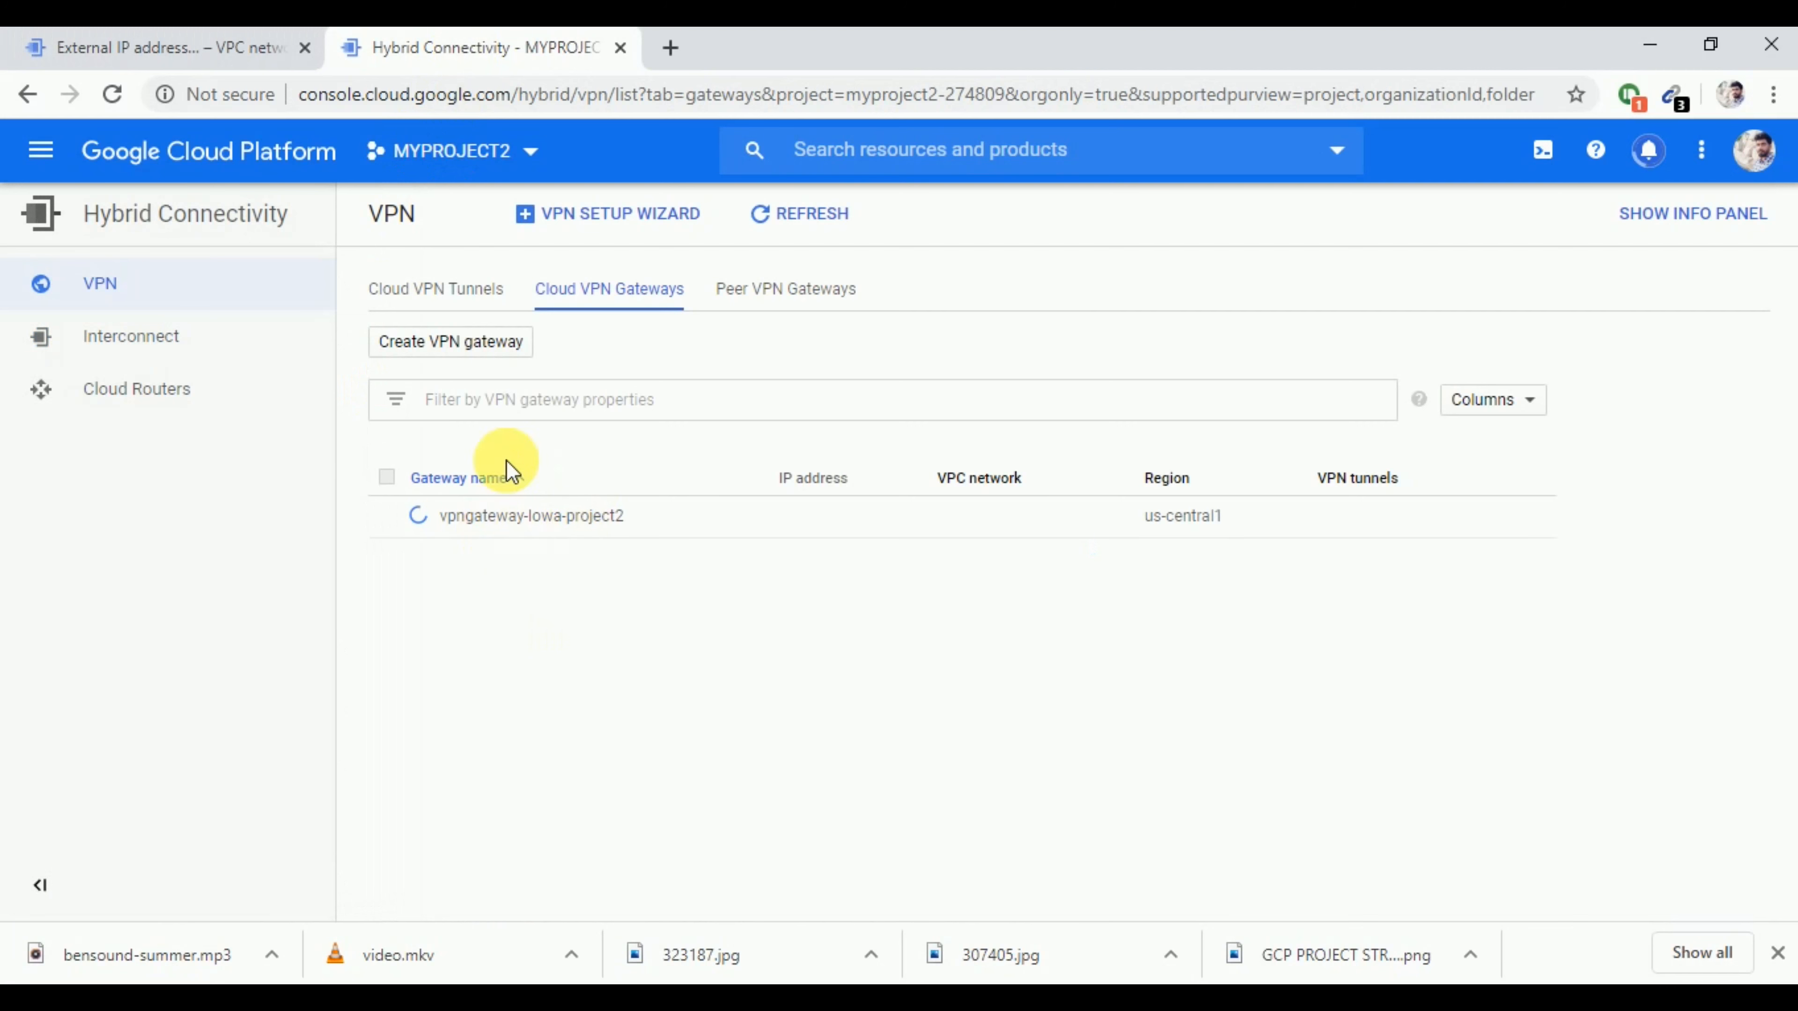
left_click(466, 294)
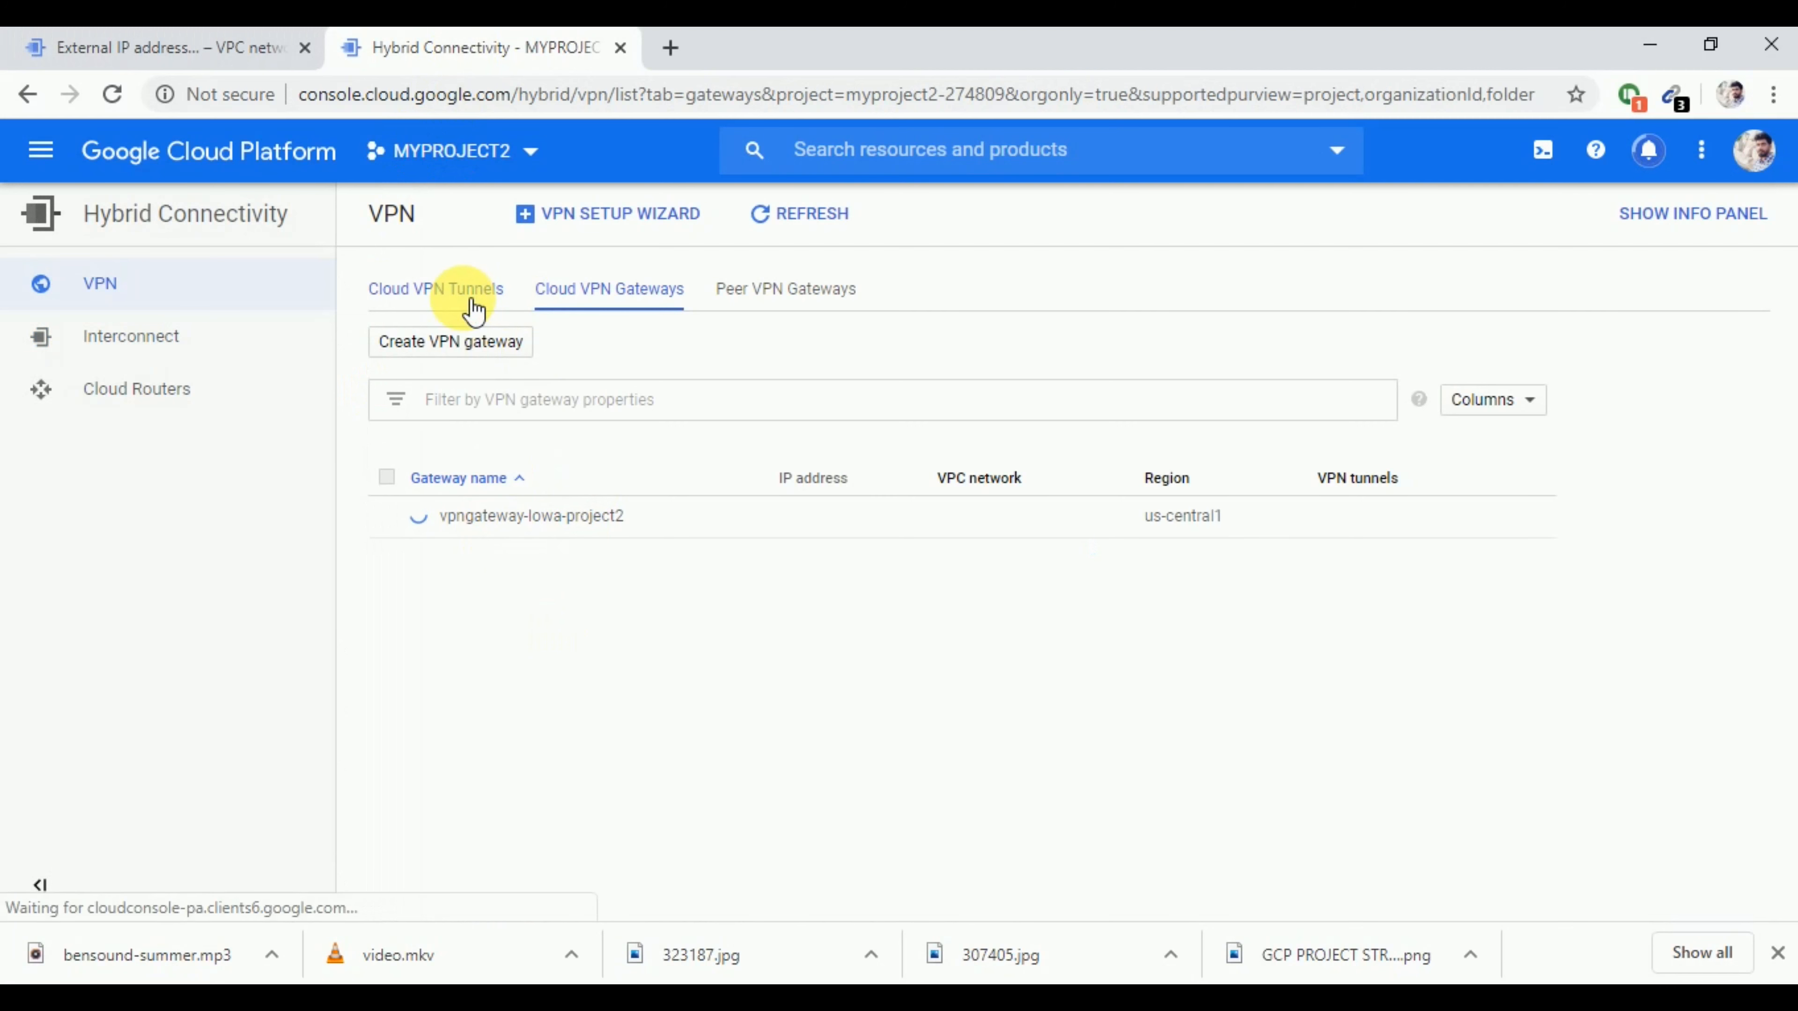
left_click(589, 311)
left_click(207, 48)
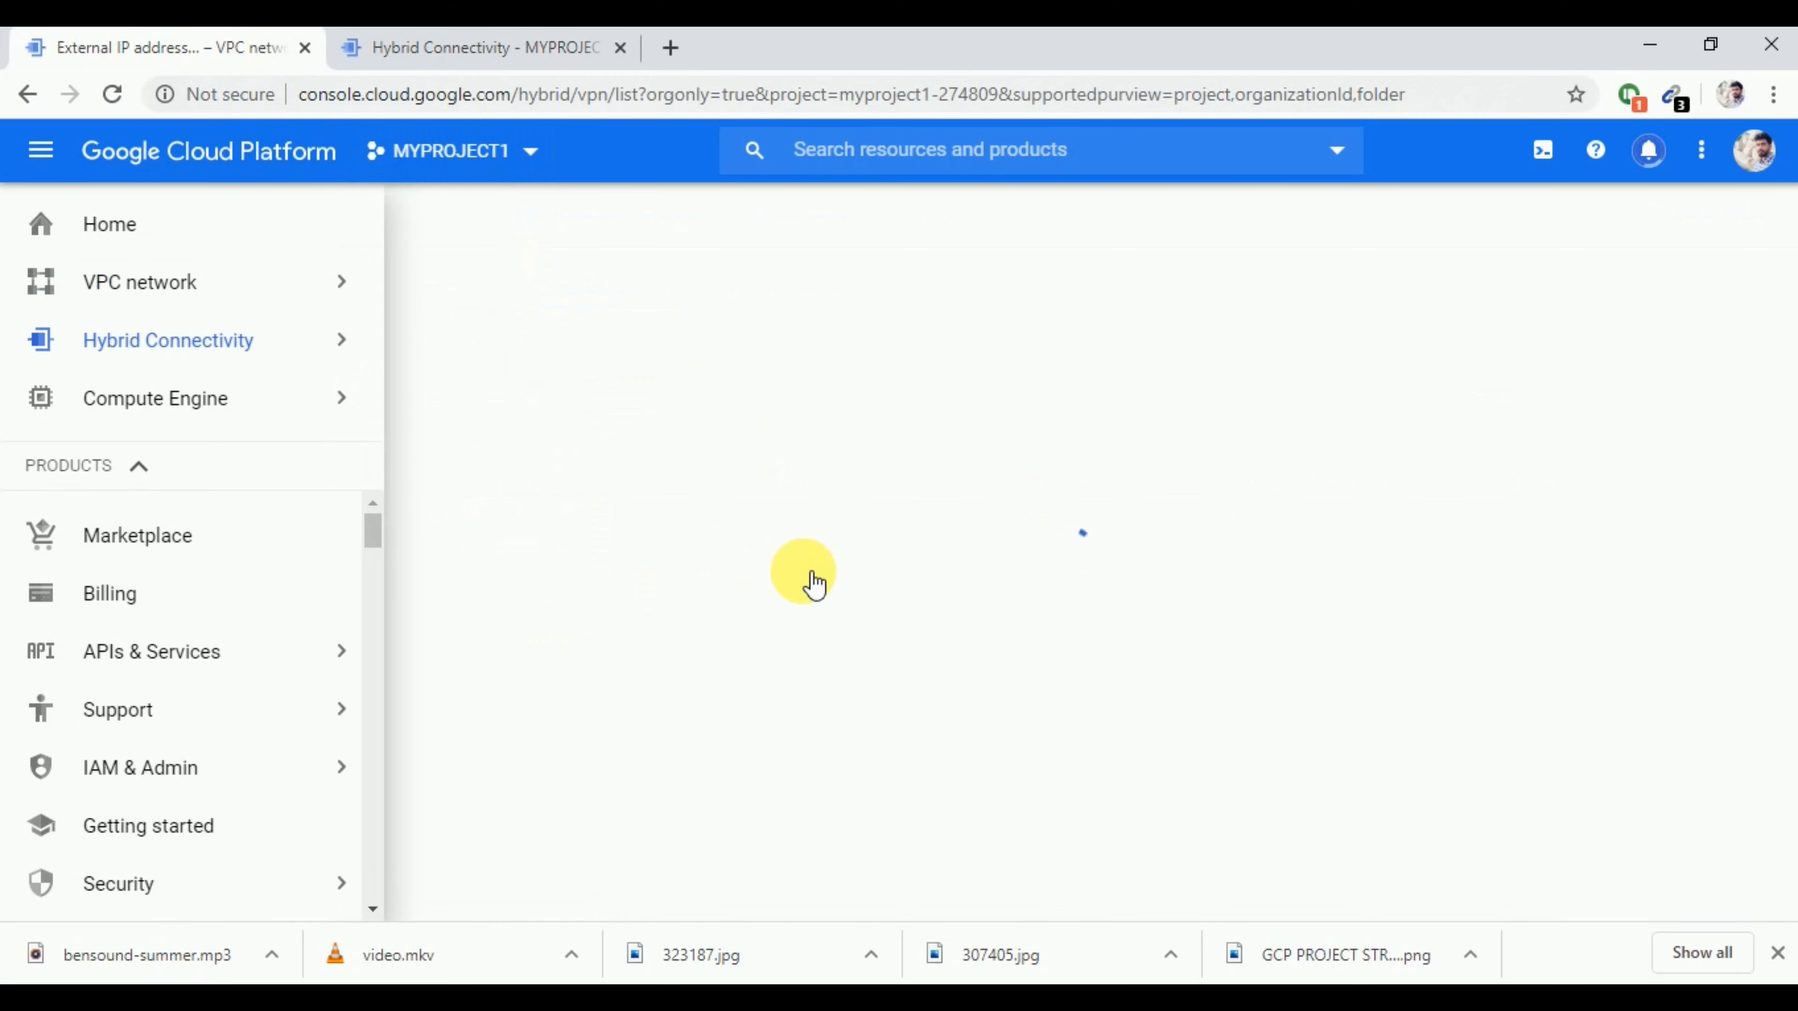
left_click(1121, 1002)
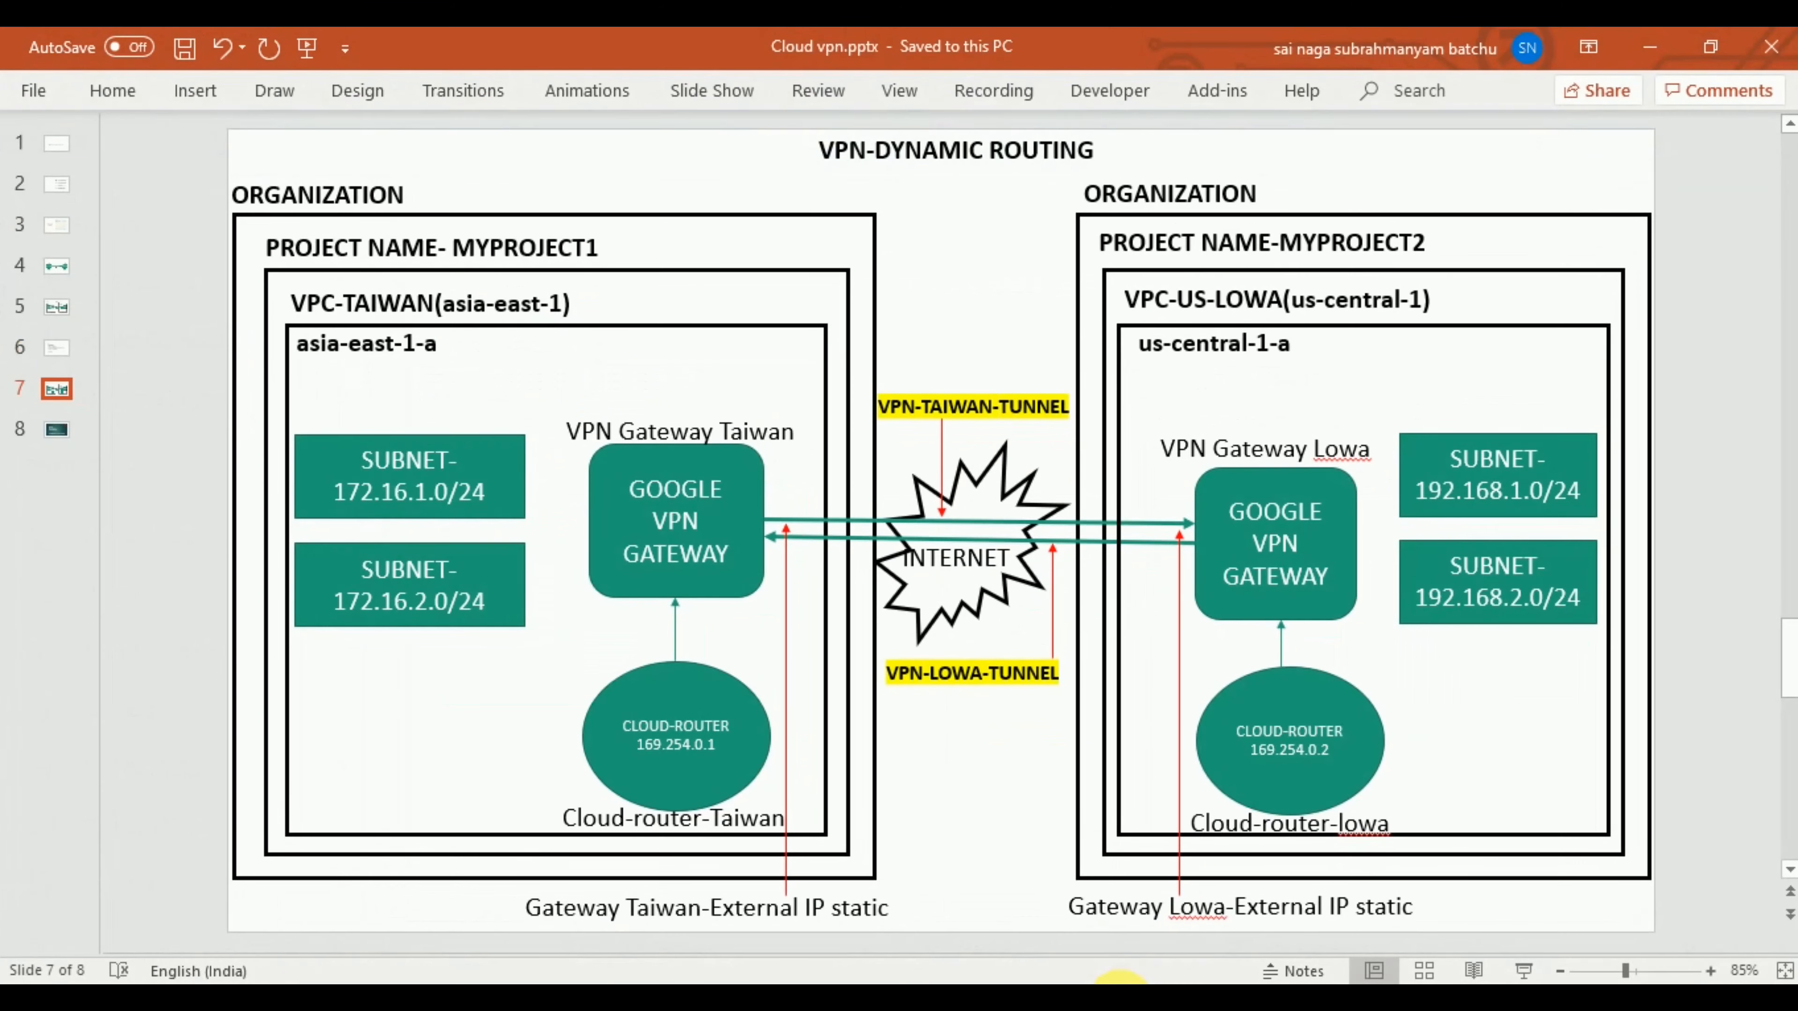
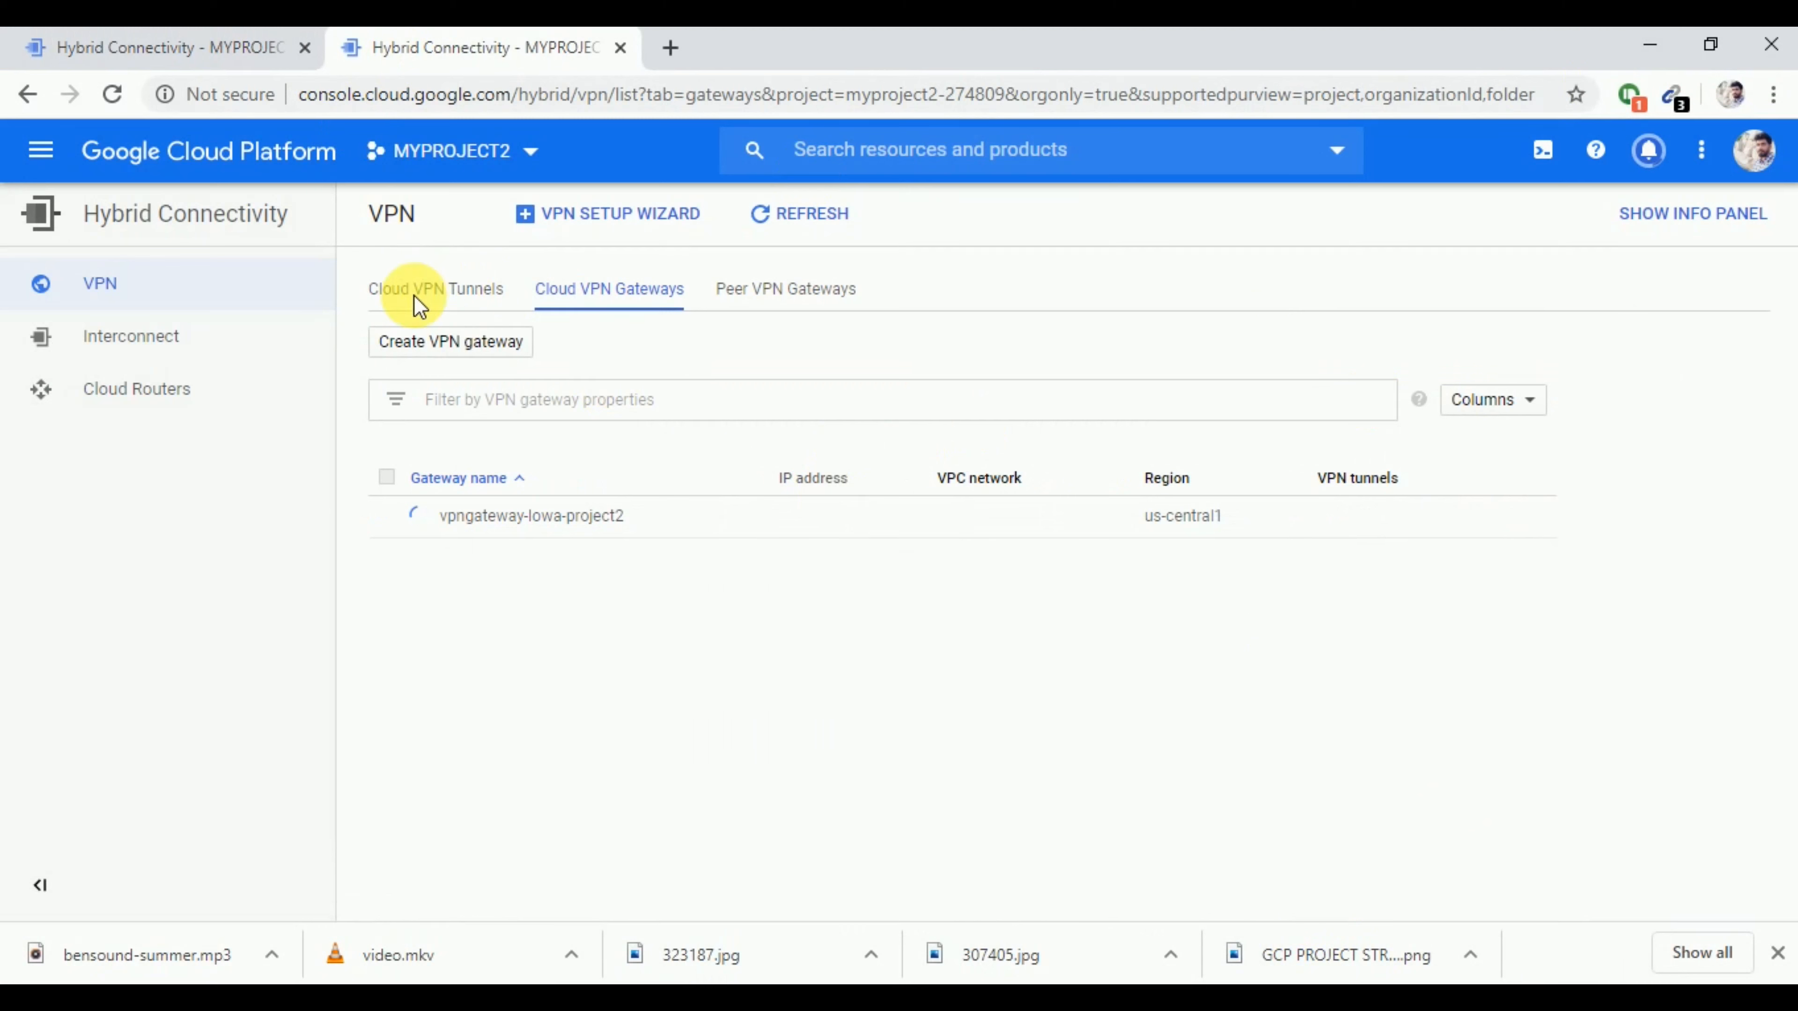
Step: Check MYPROJECT2's Cloud VPN tunnel status, then view MYPROJECT1's tunnel to peer 35.184.80.28 awaiting first handshake
left_click(468, 290)
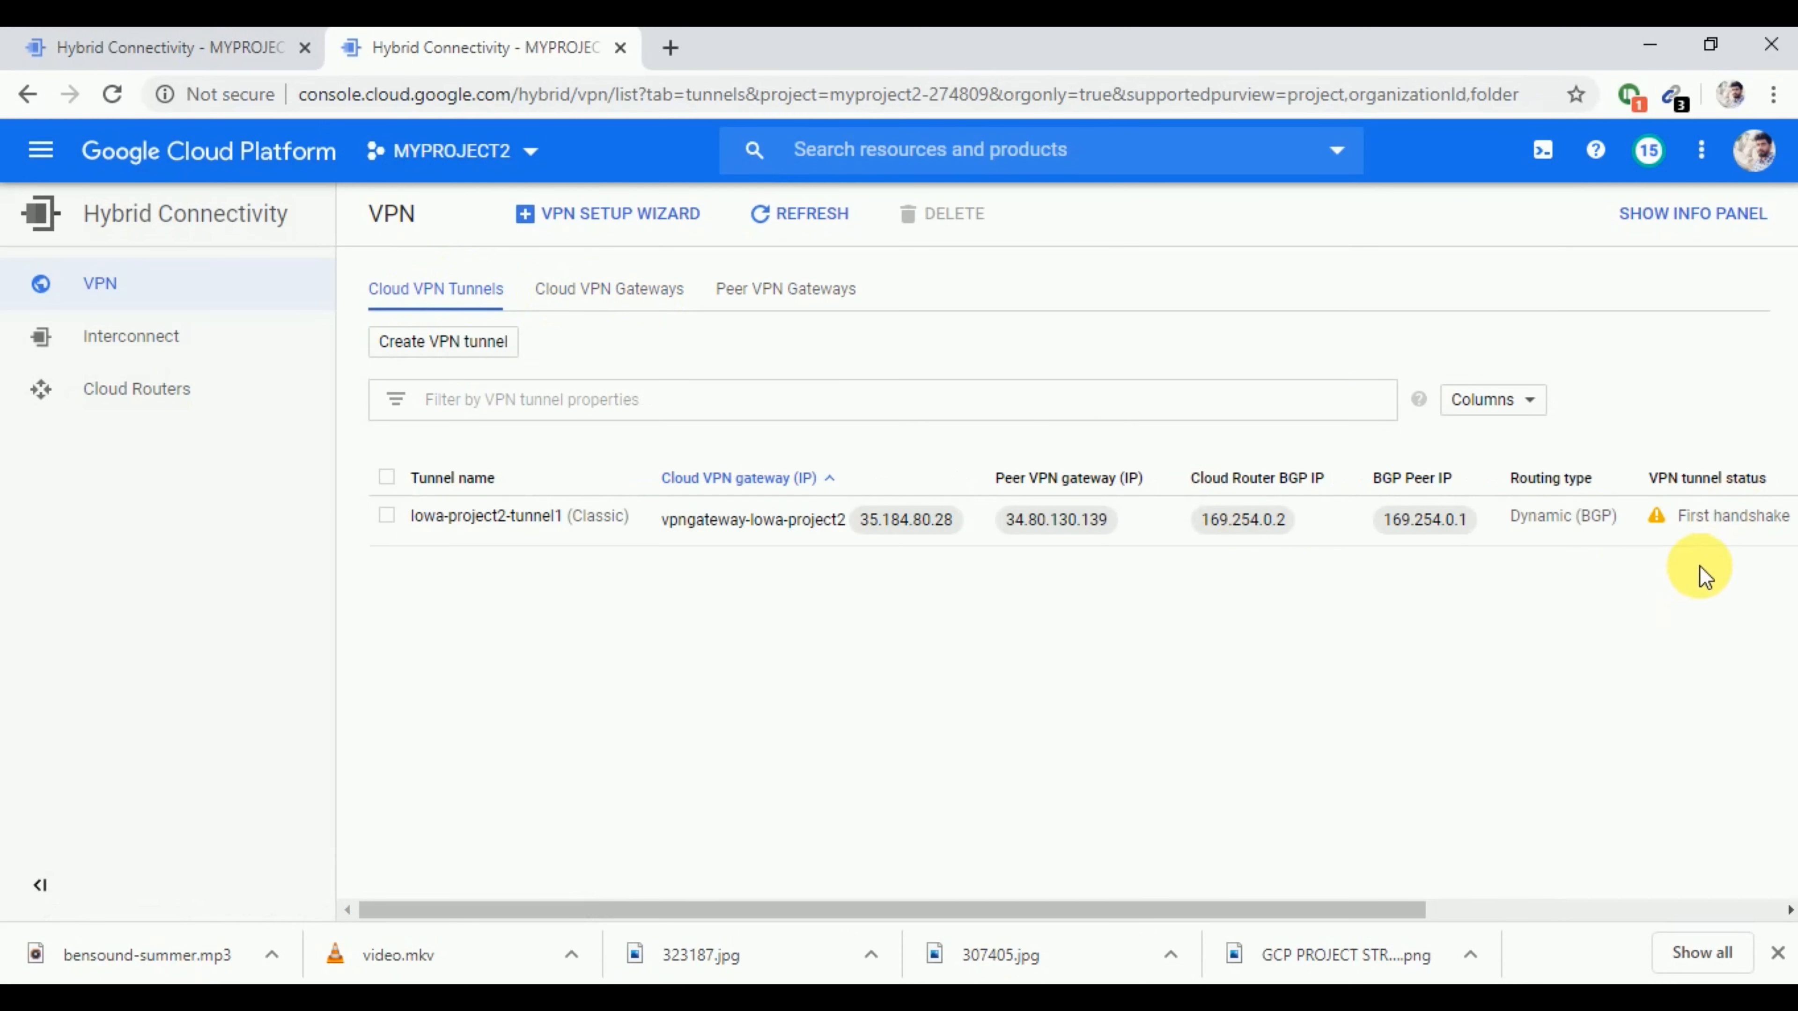
mouse_move(1248, 910)
left_mouse_down()
mouse_move(1380, 909)
mouse_move(1222, 910)
left_mouse_up()
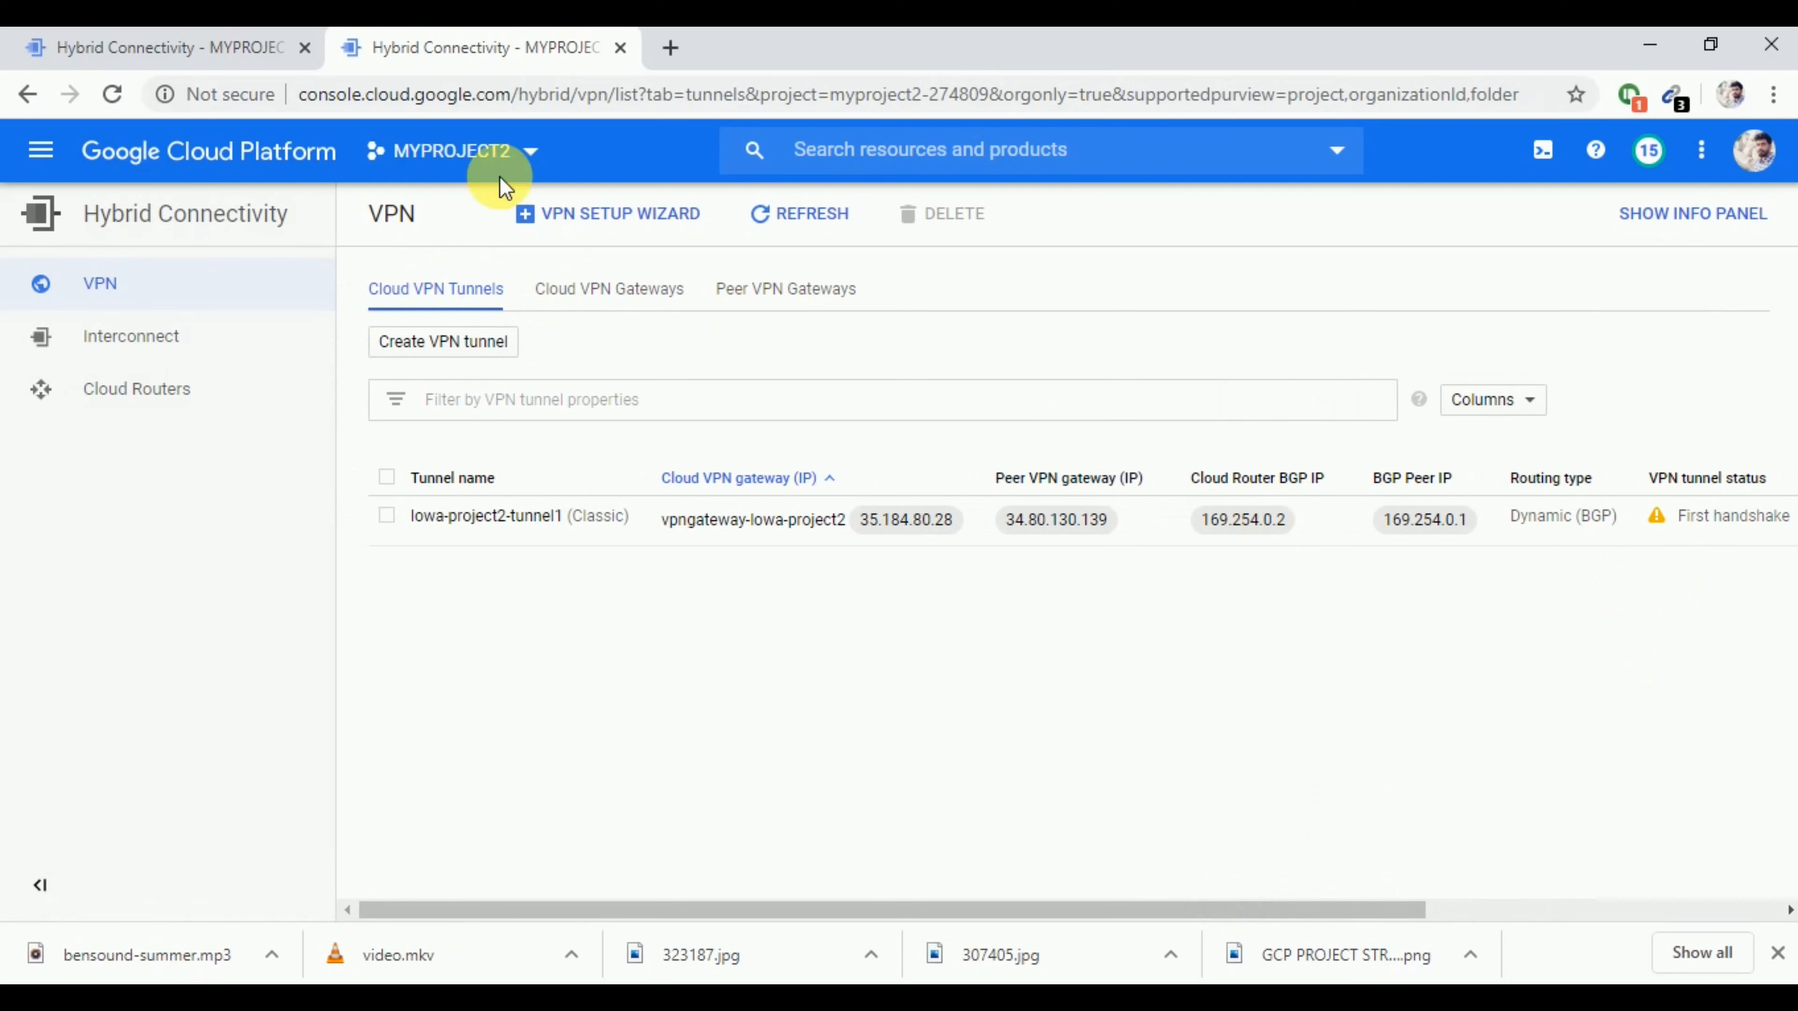
left_click(161, 57)
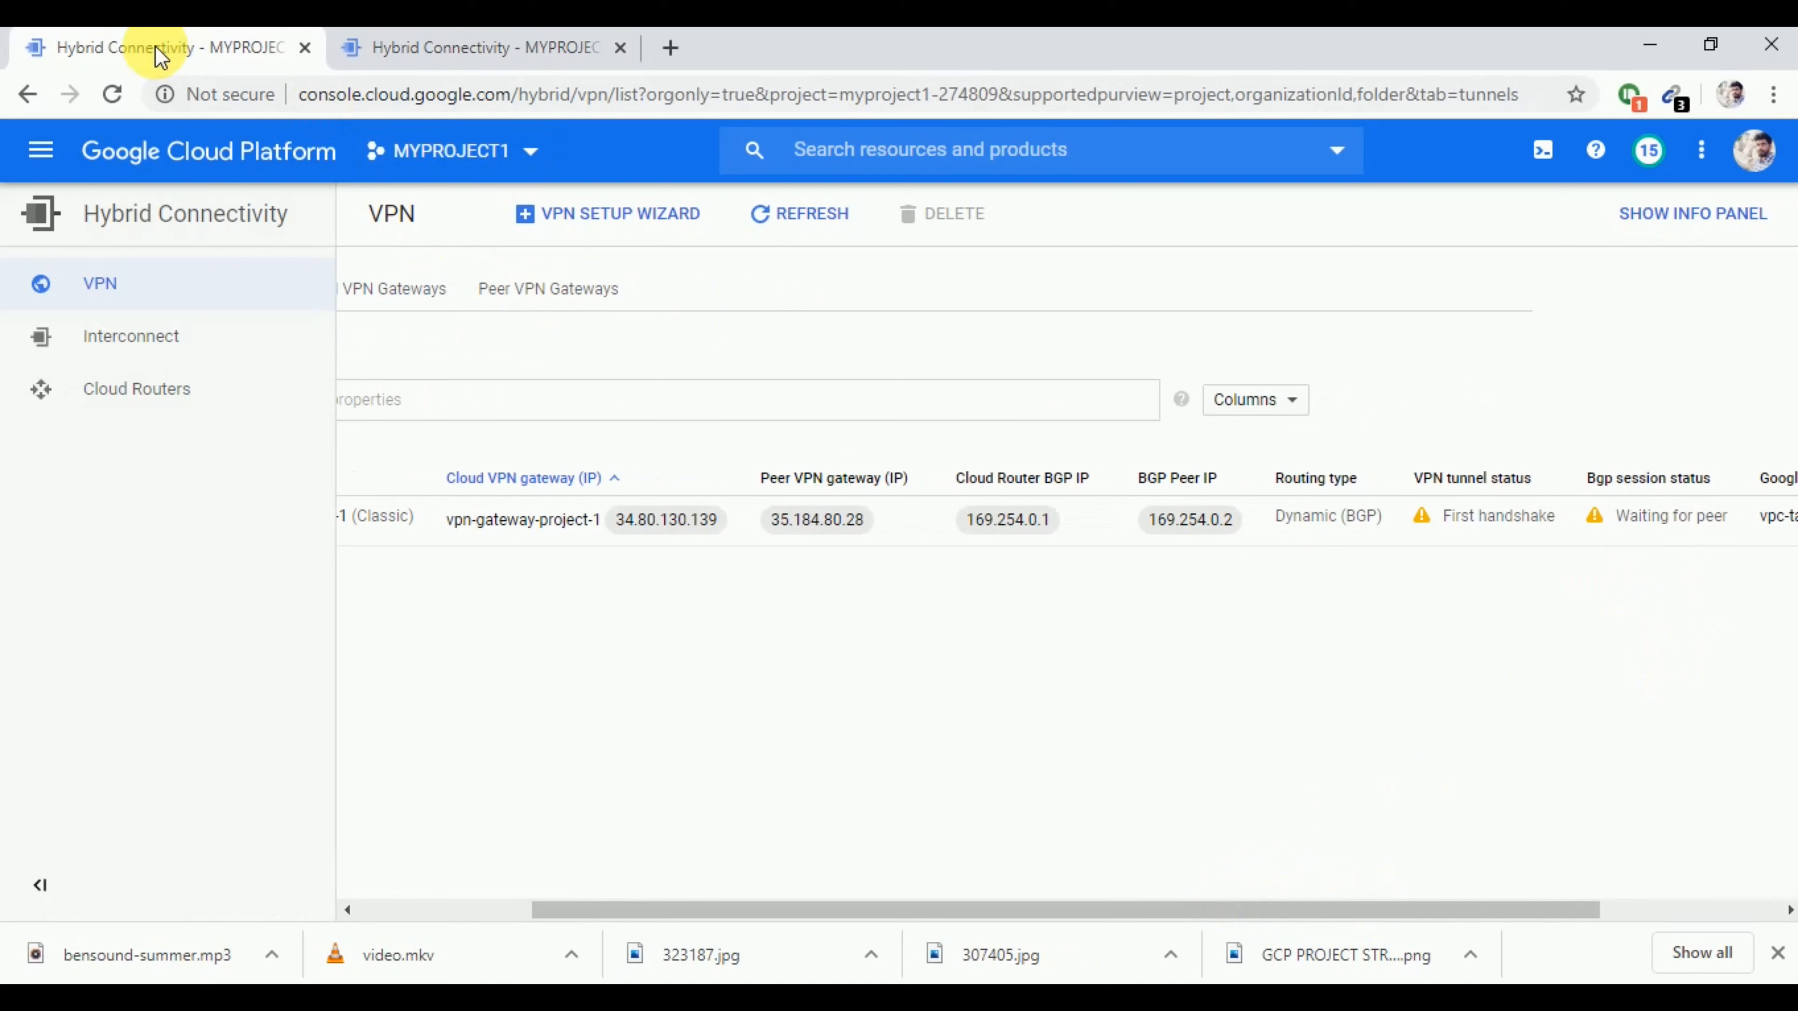
Step: Open MYPROJECT1's Compute Engine VM instances page in a new browser tab
left_click(55, 150)
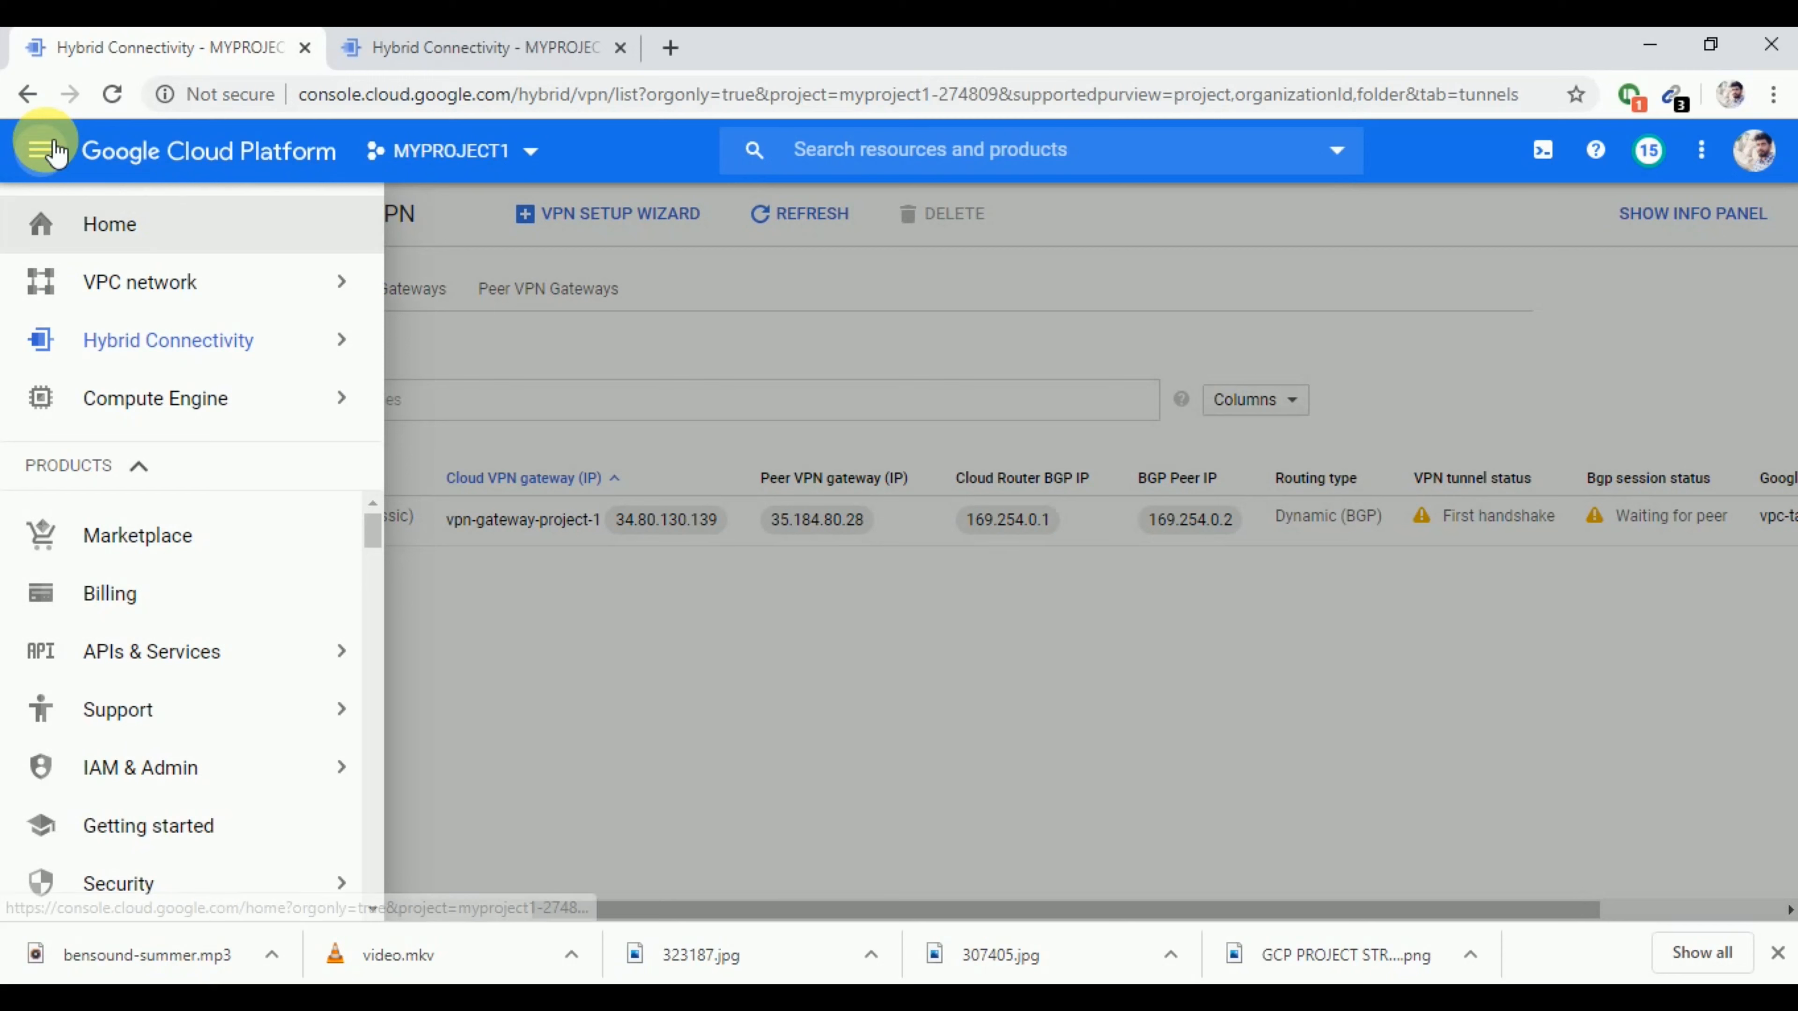
mouse_move(321, 416)
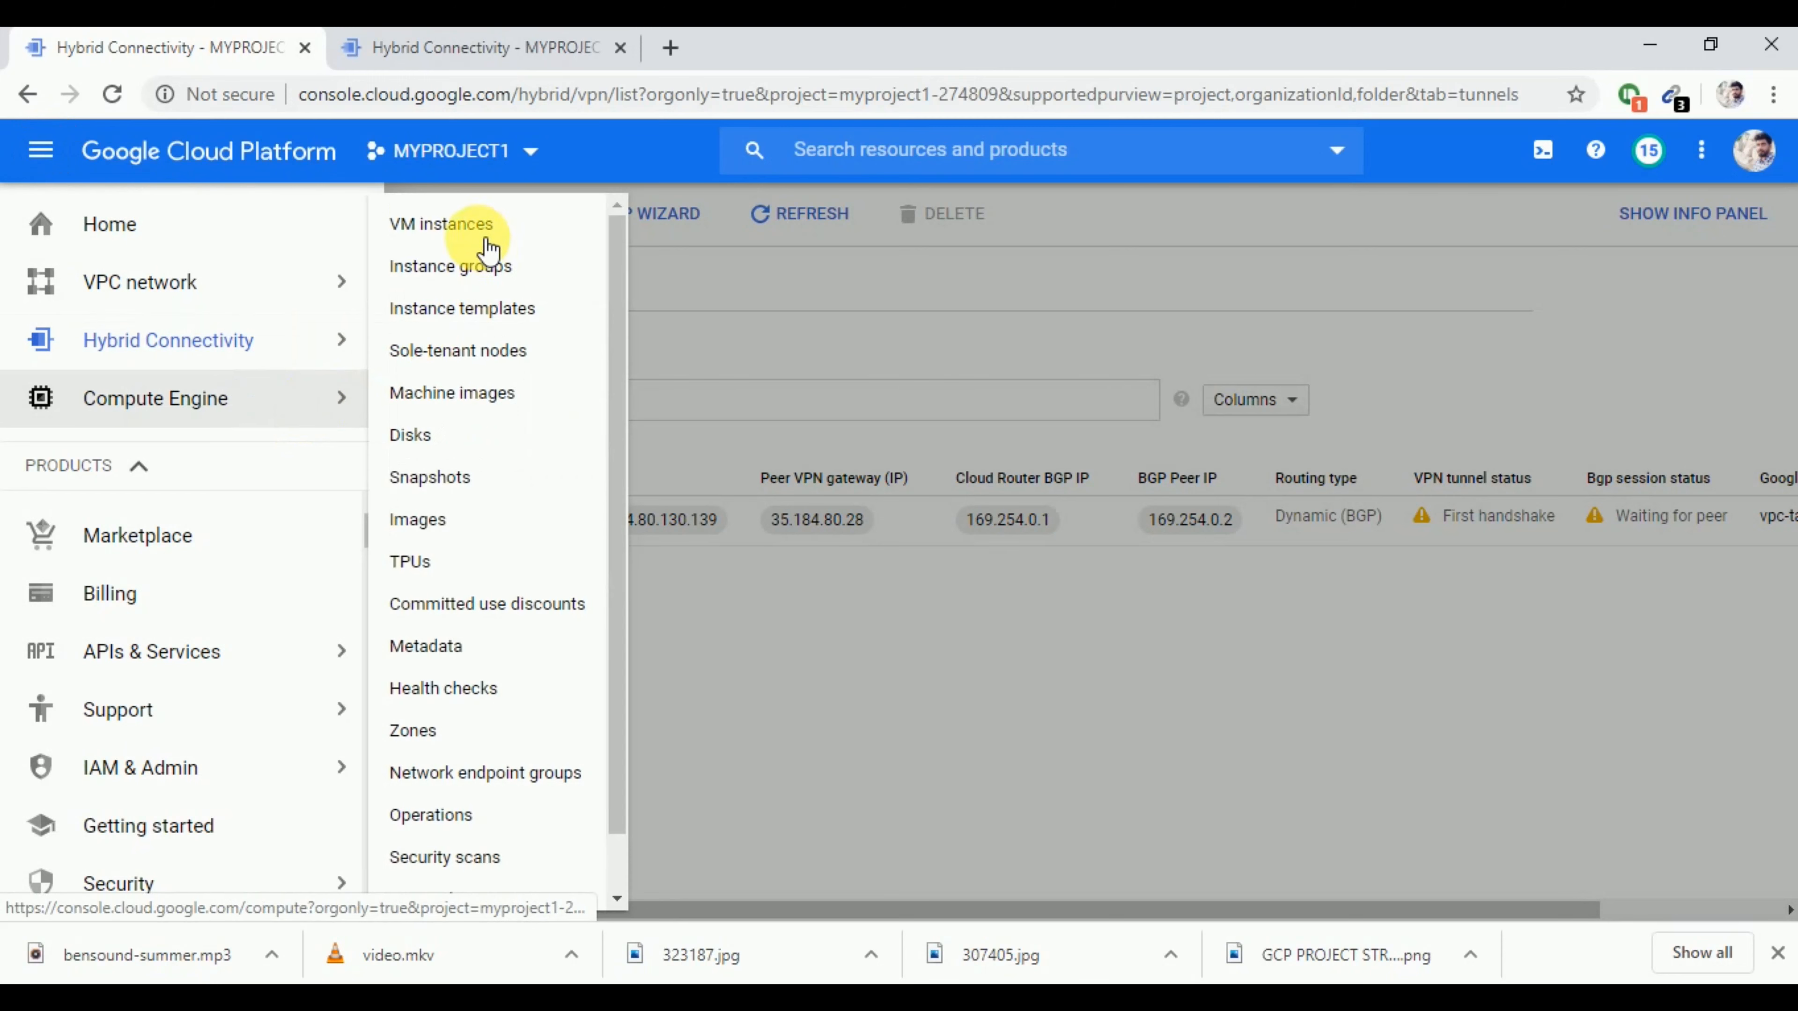
right_click(470, 242)
left_click(502, 252)
Step: Open MYPROJECT2's VM instances page in a new tab, then view MYPROJECT1's VM instances
left_click(812, 57)
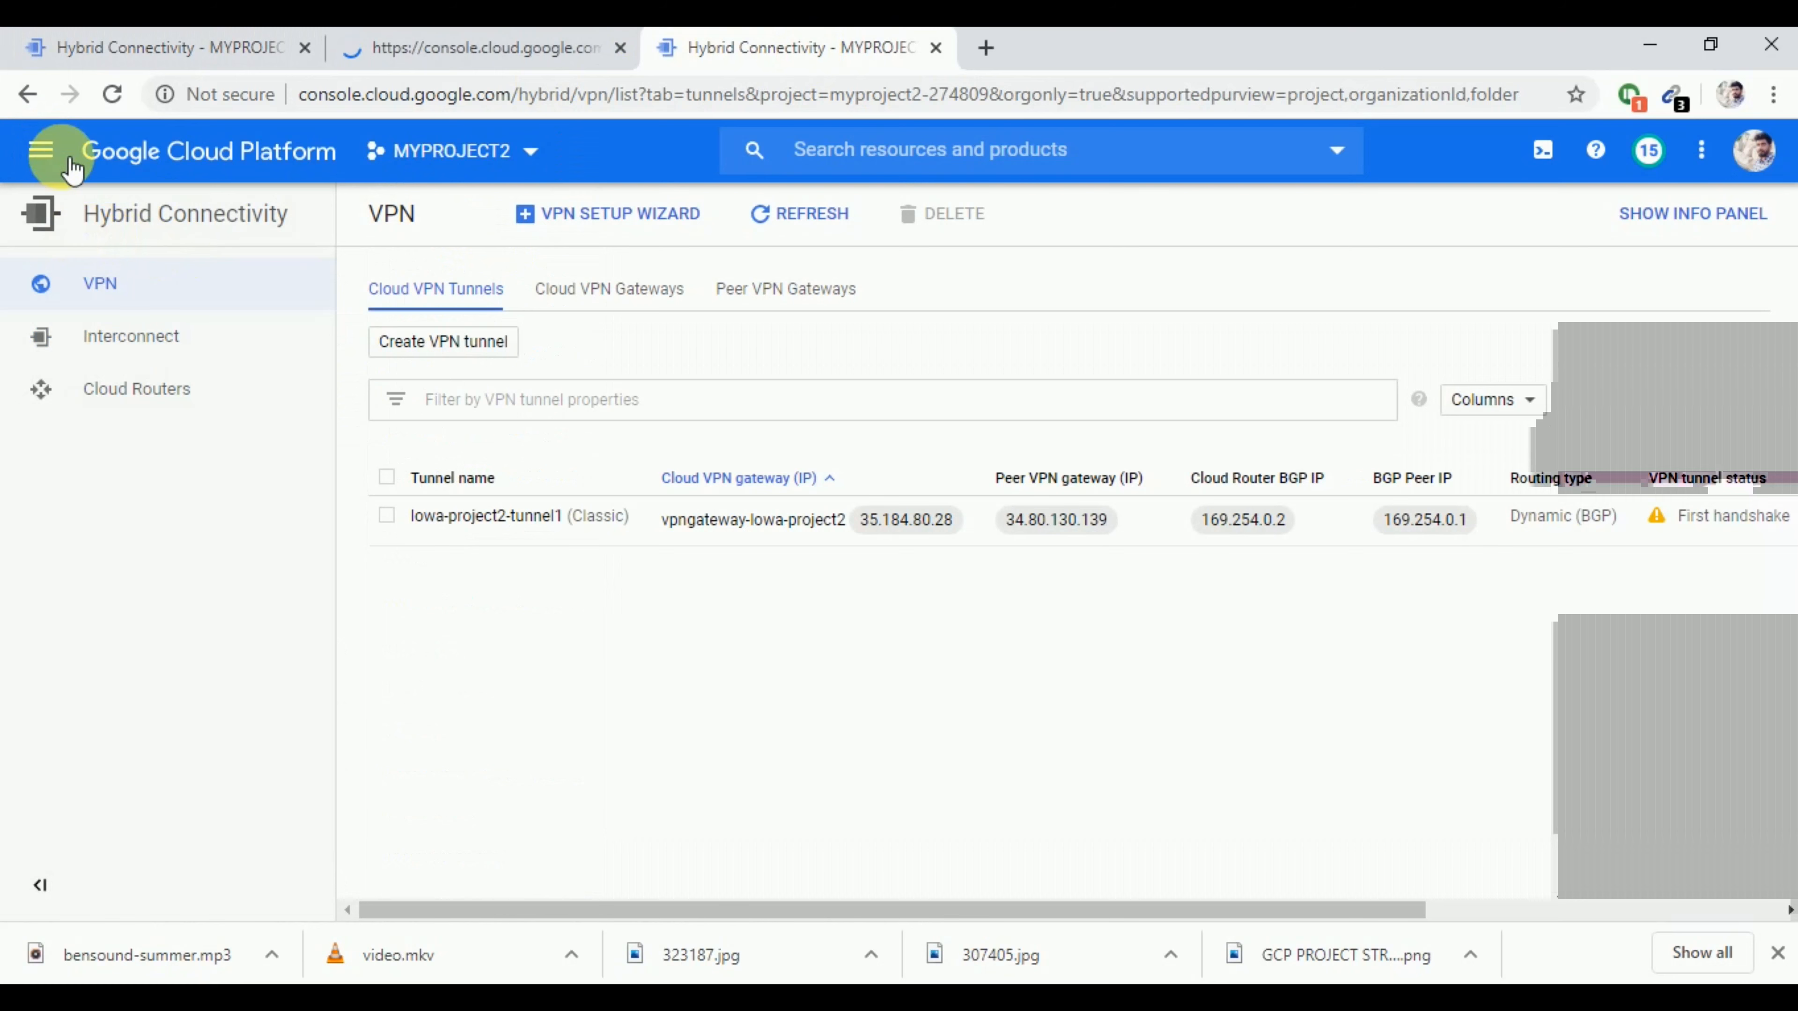
left_click(44, 149)
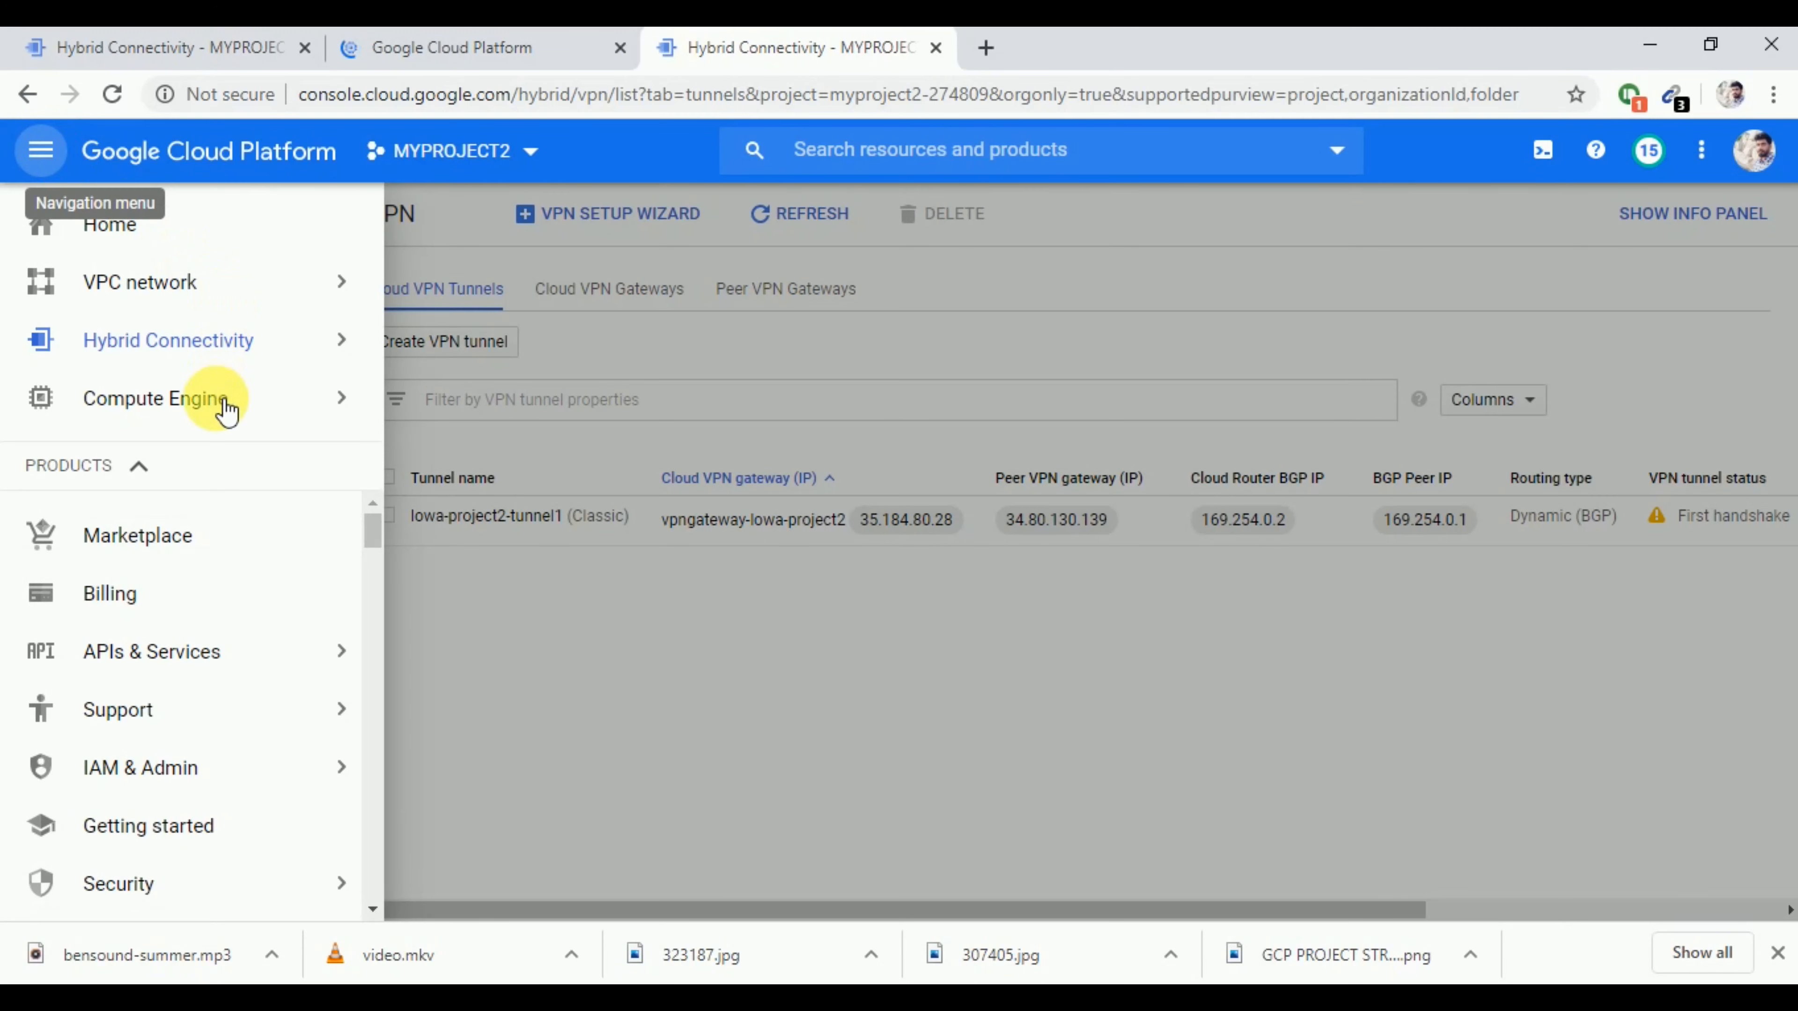
mouse_move(225, 407)
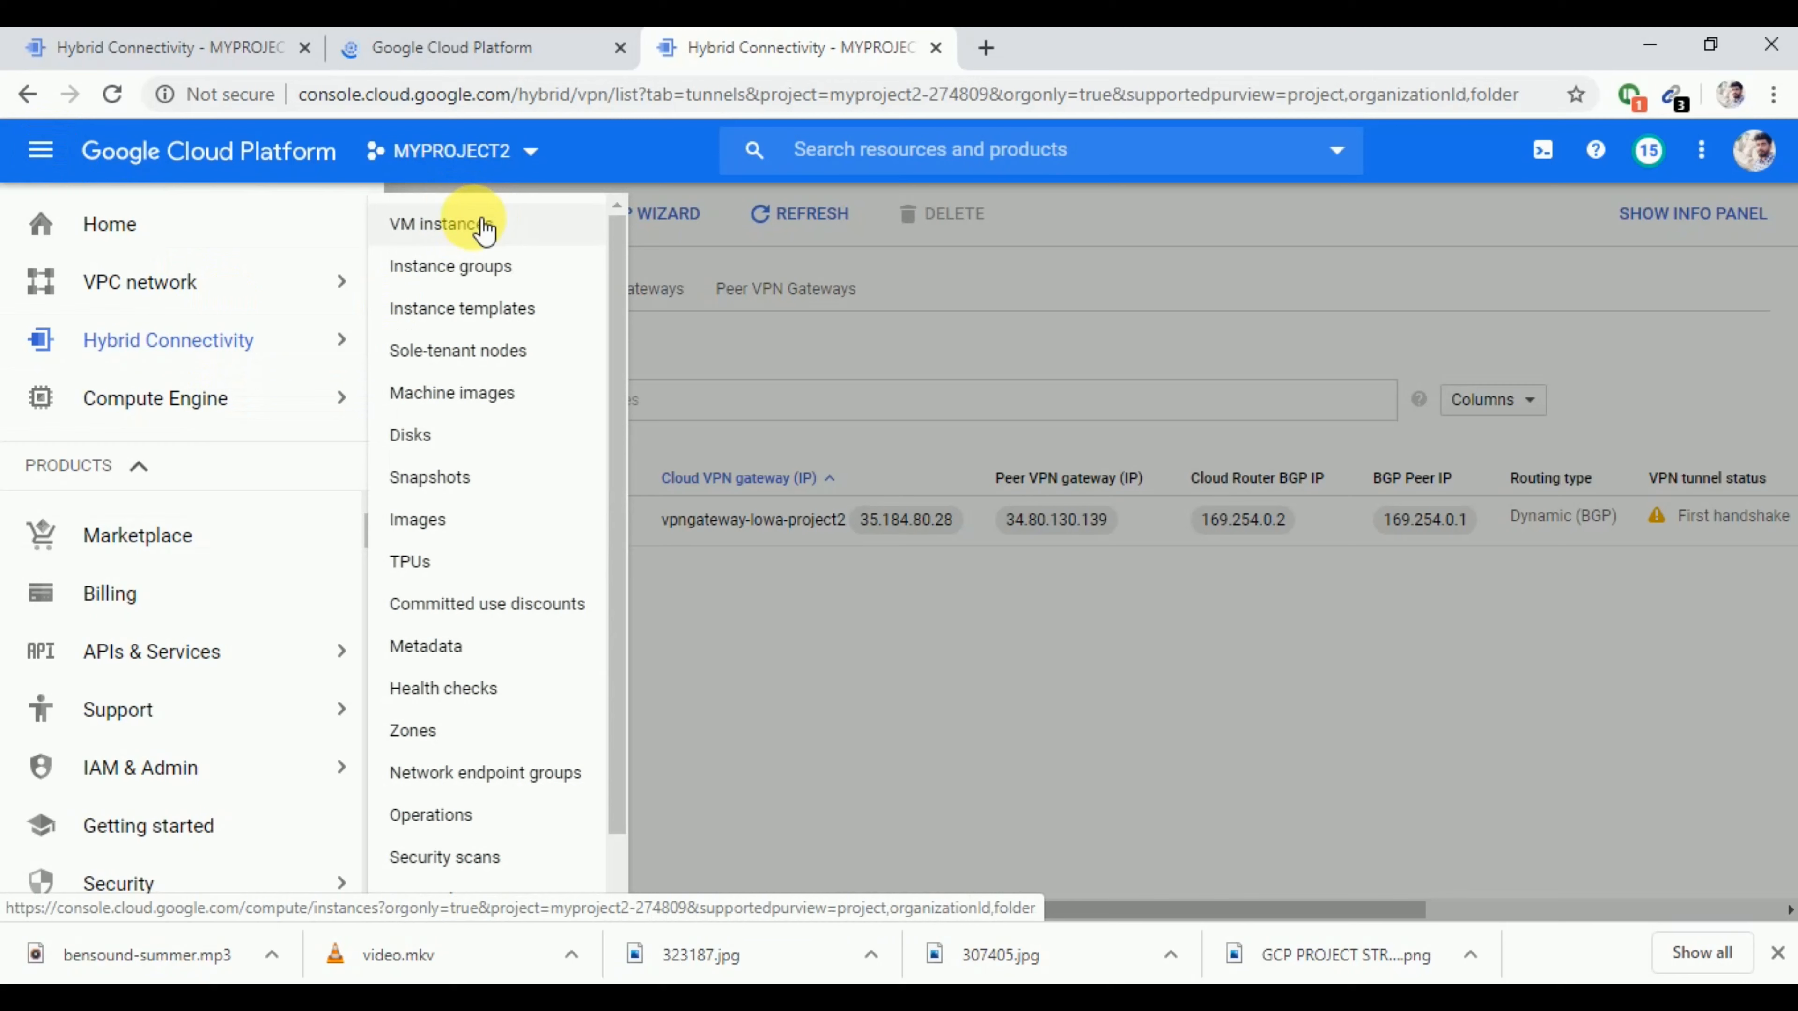
right_click(464, 236)
left_click(524, 239)
left_click(473, 51)
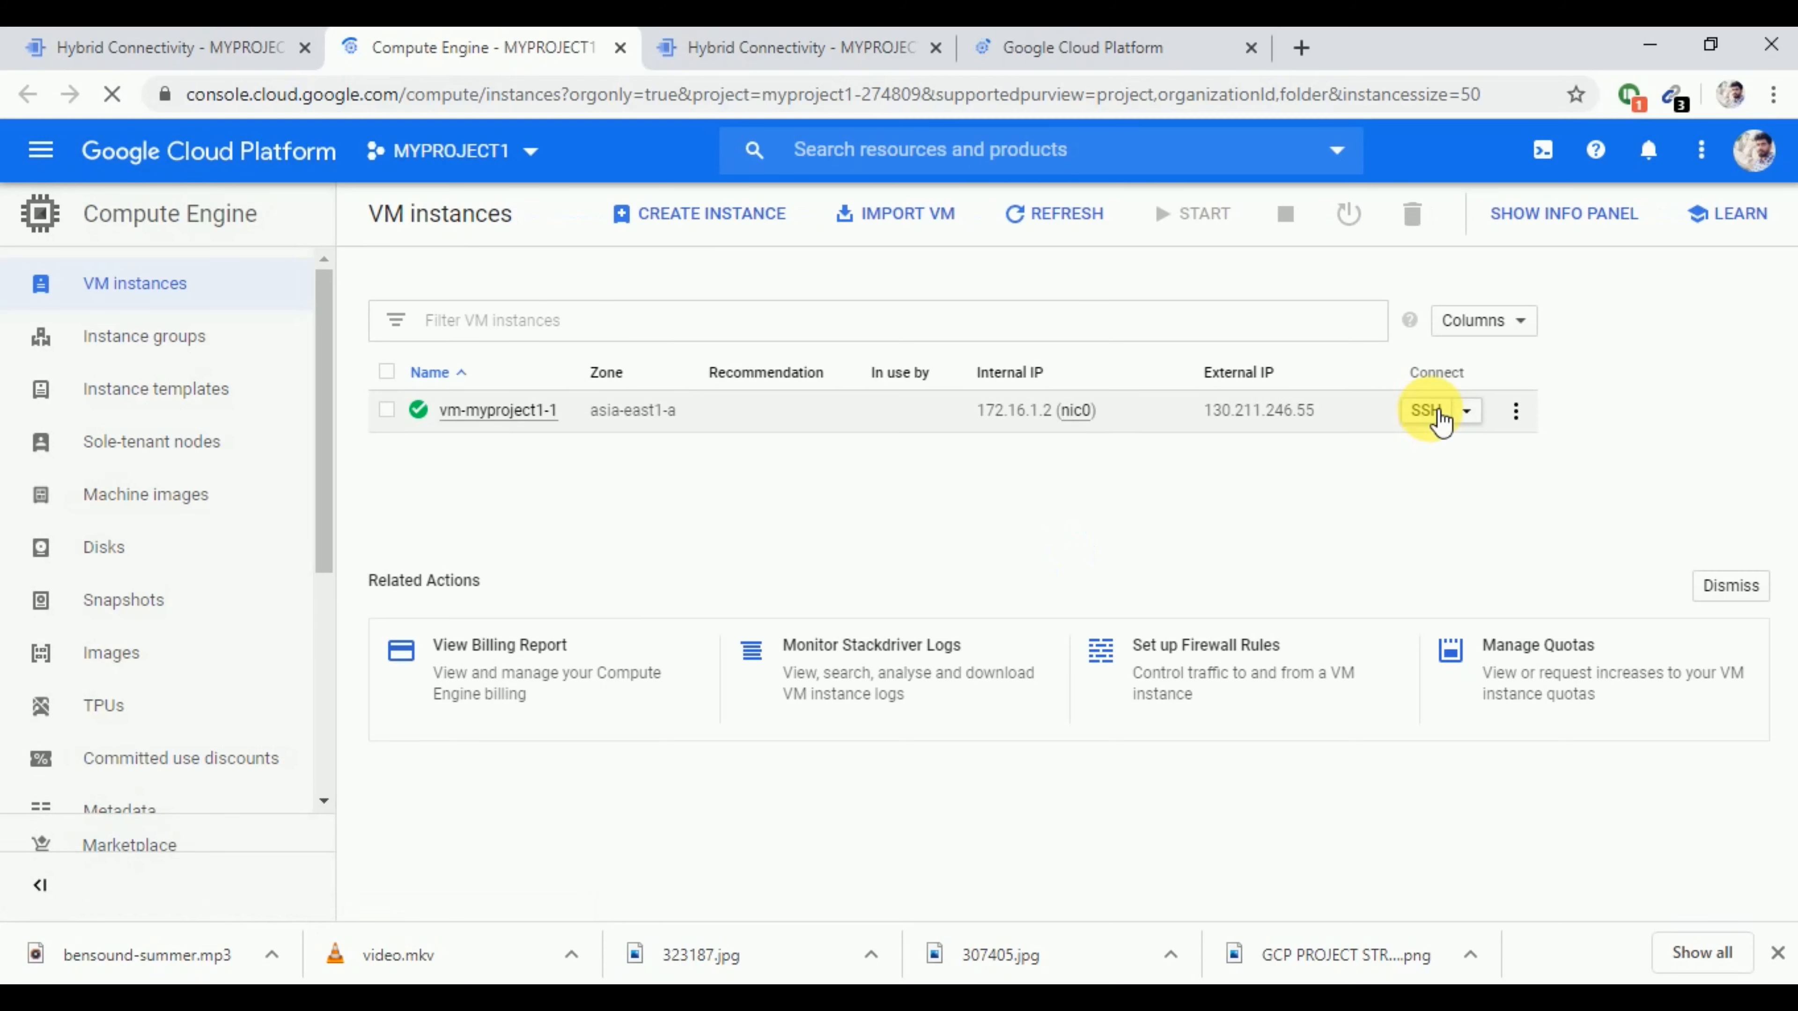
Step: Start an SSH session to vm-myproject1-1 and move its window aside
left_click(1426, 411)
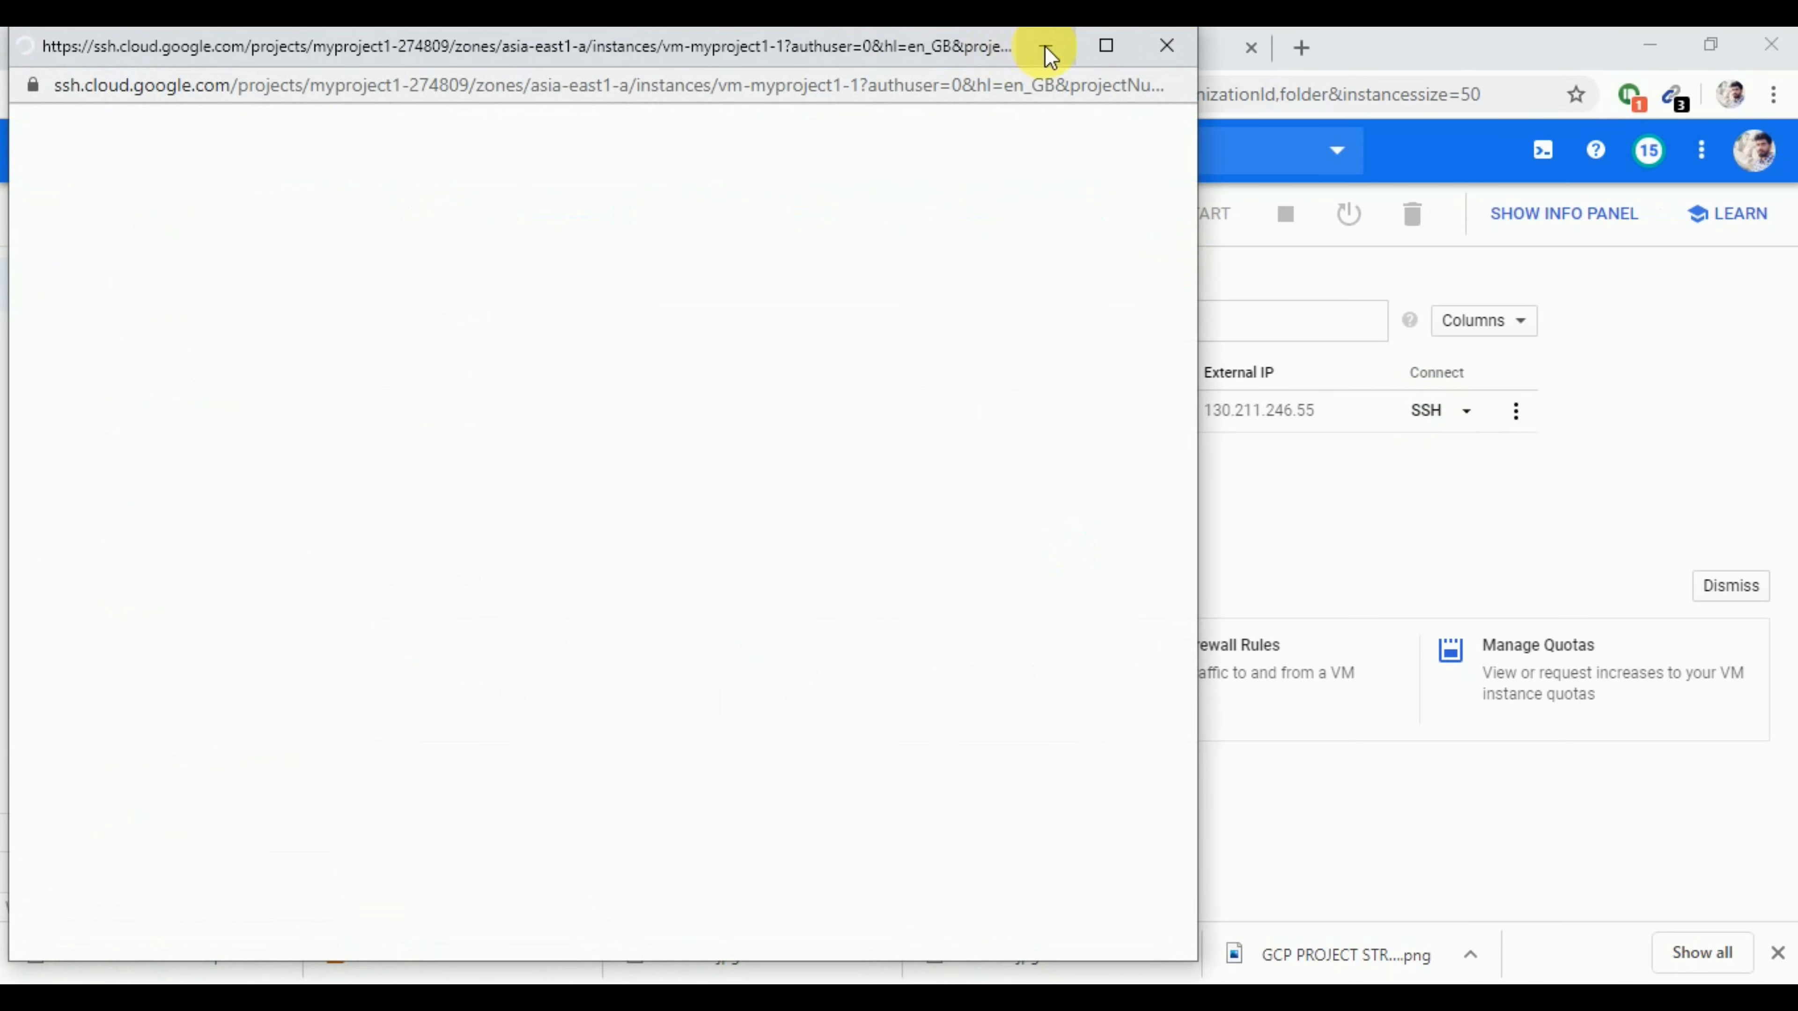
left_click(1046, 47)
left_click(844, 49)
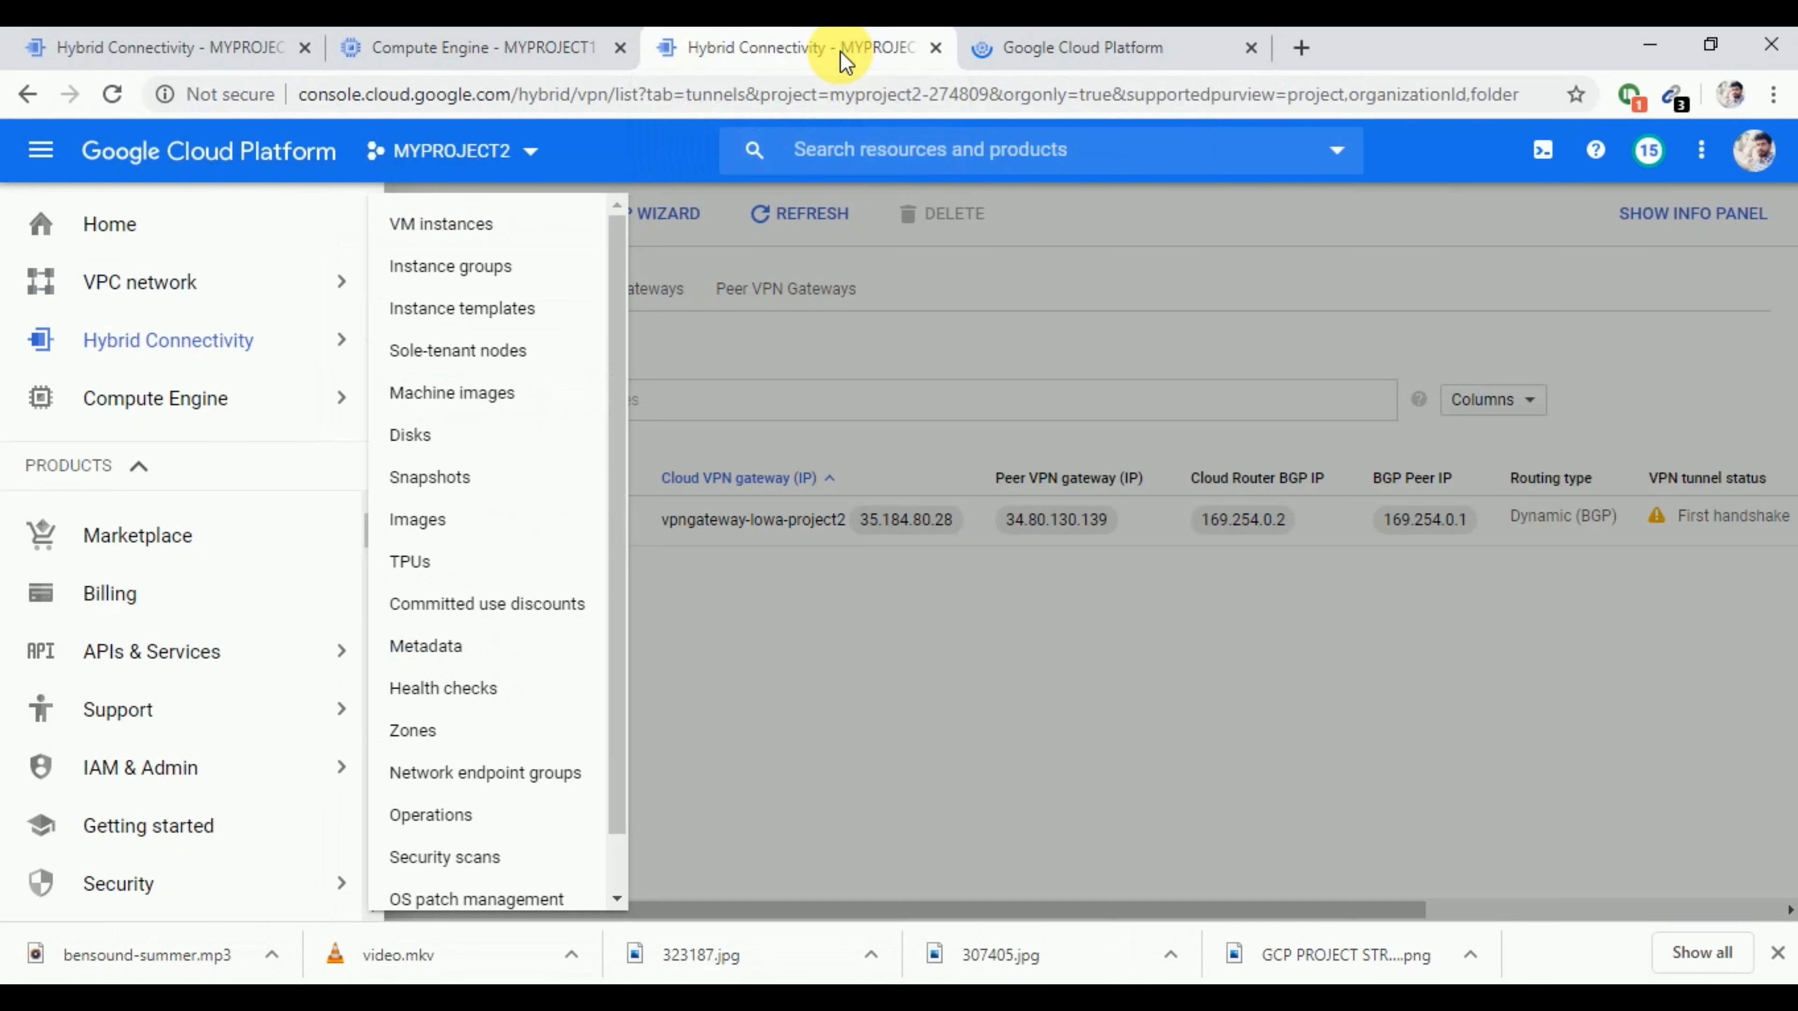
left_click(1059, 57)
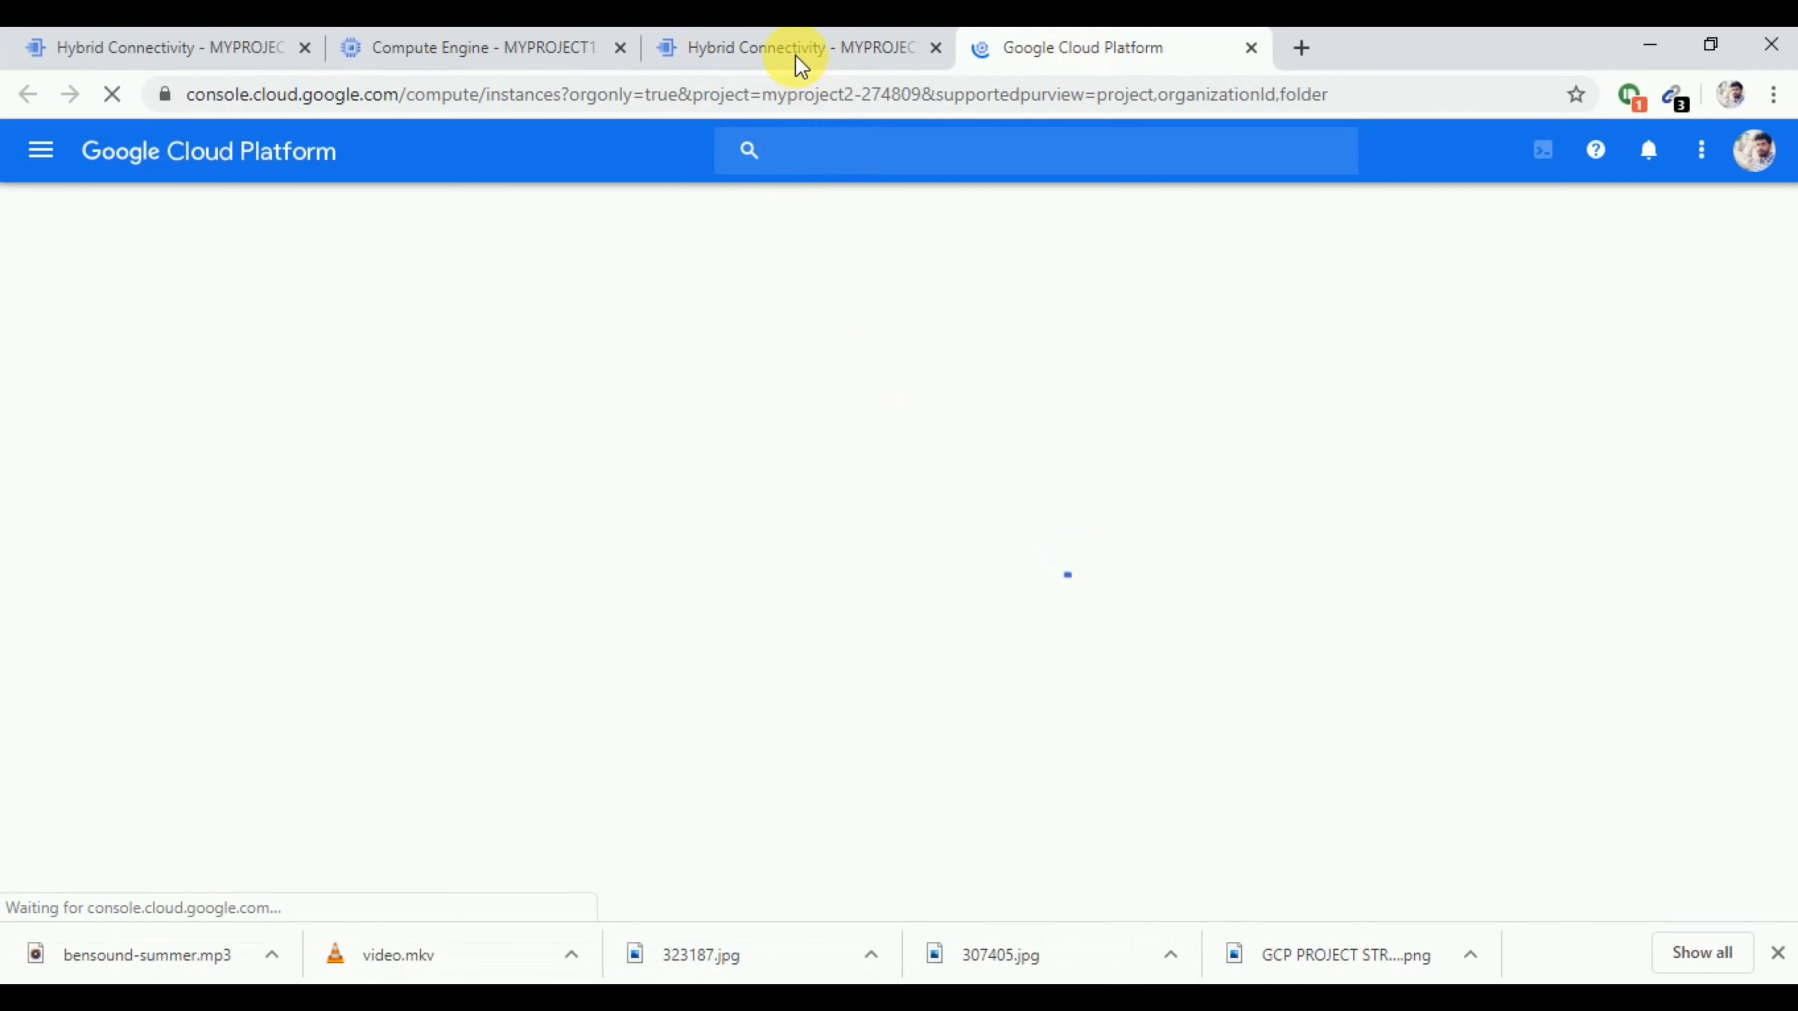
left_click(793, 49)
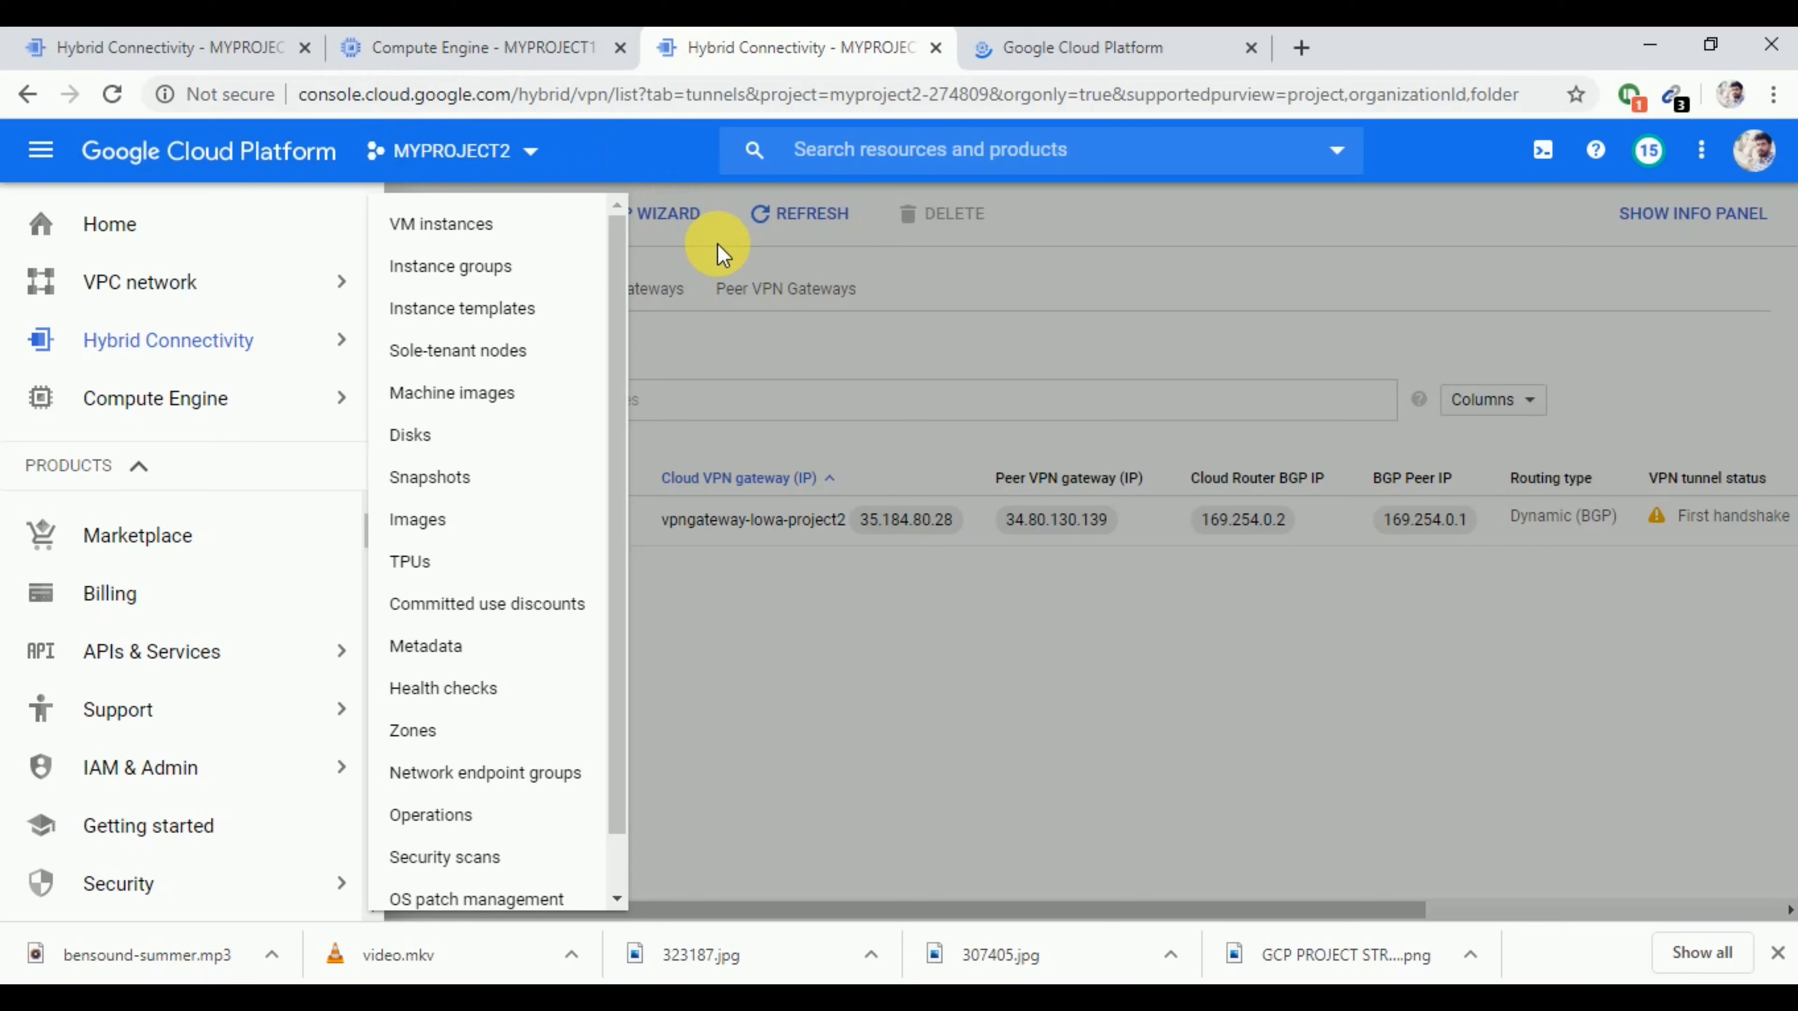
Step: Check both projects' VPN and VM instances pages, reloading MYPROJECT1's VPN tunnels page
left_click(141, 51)
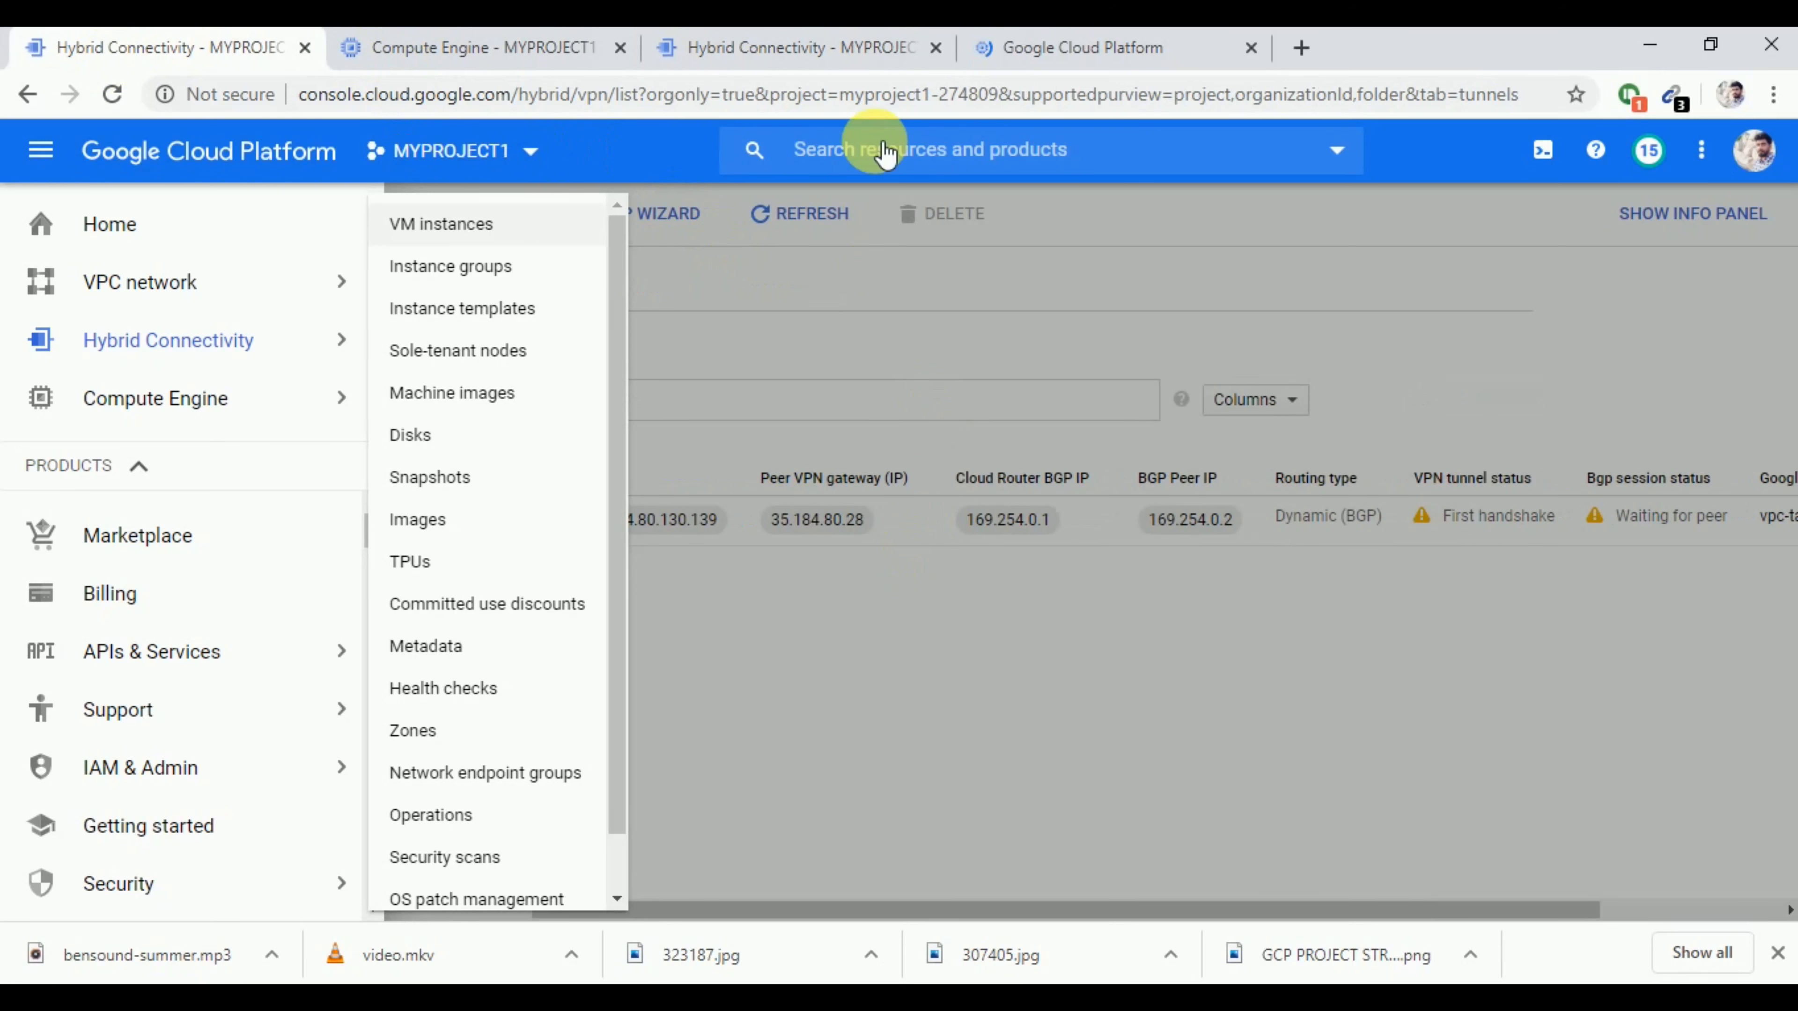
left_click(1057, 45)
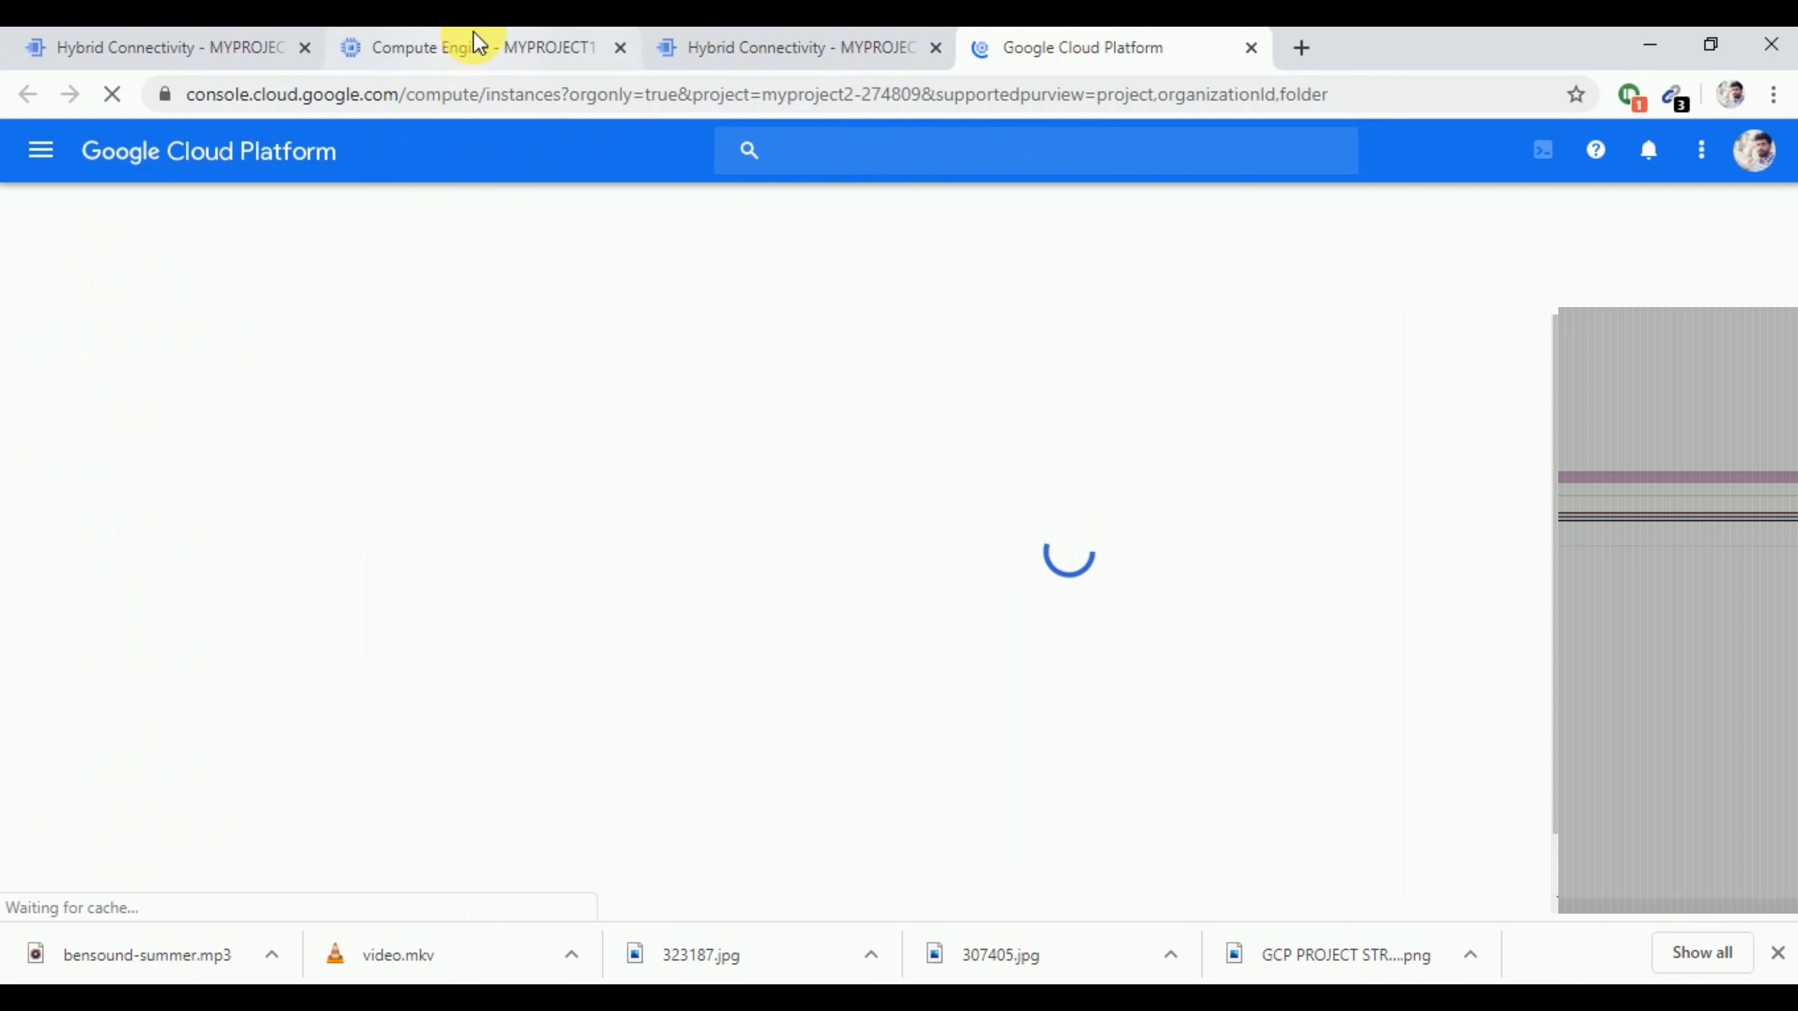
left_click(473, 46)
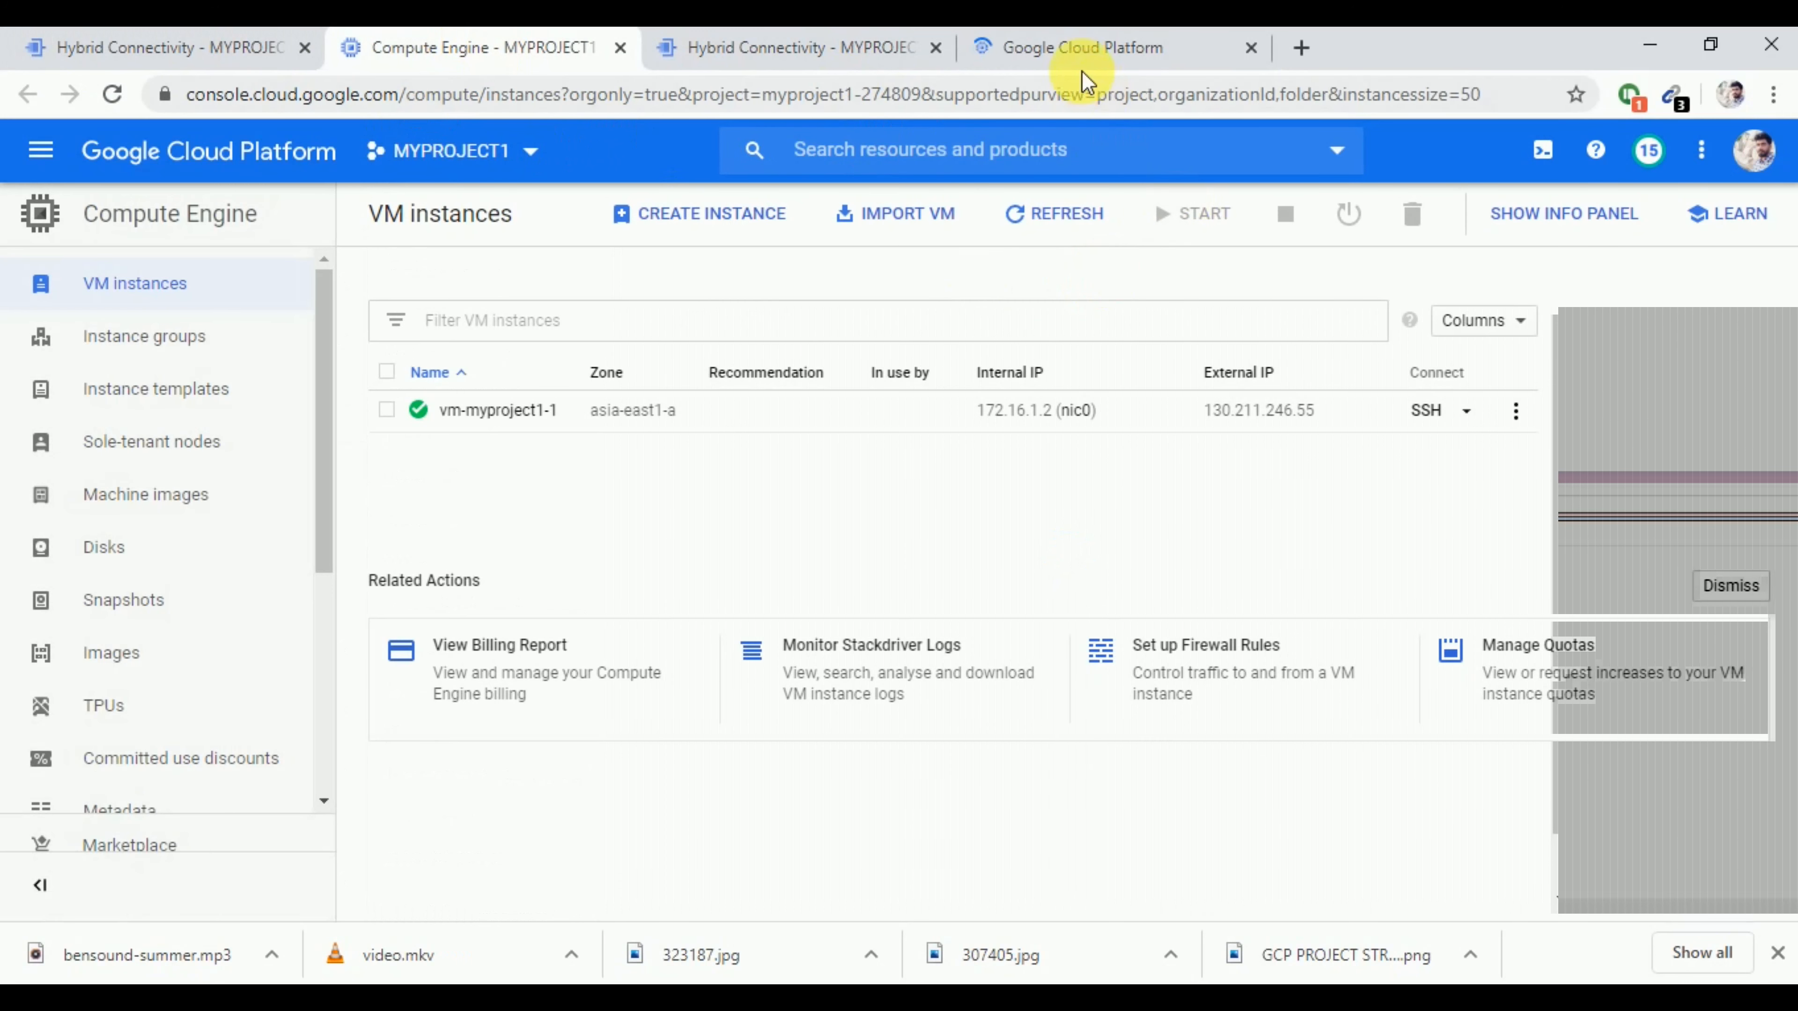
left_click(1076, 49)
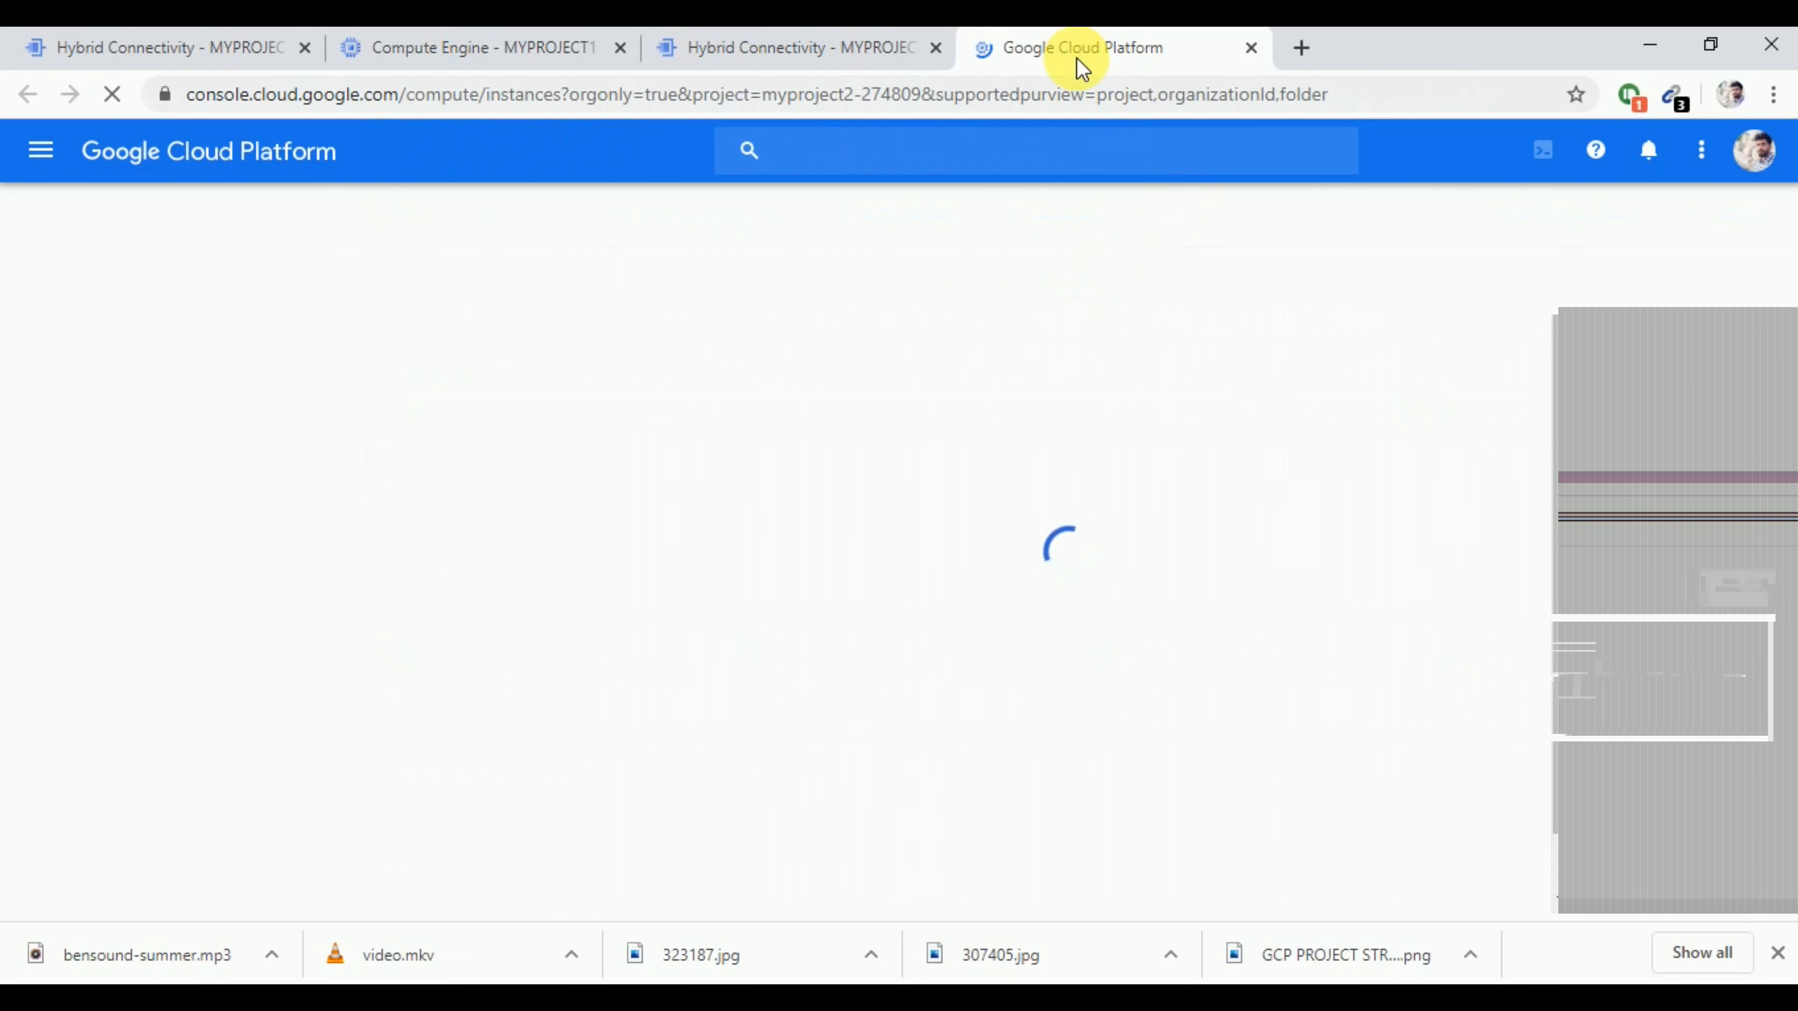
left_click(821, 53)
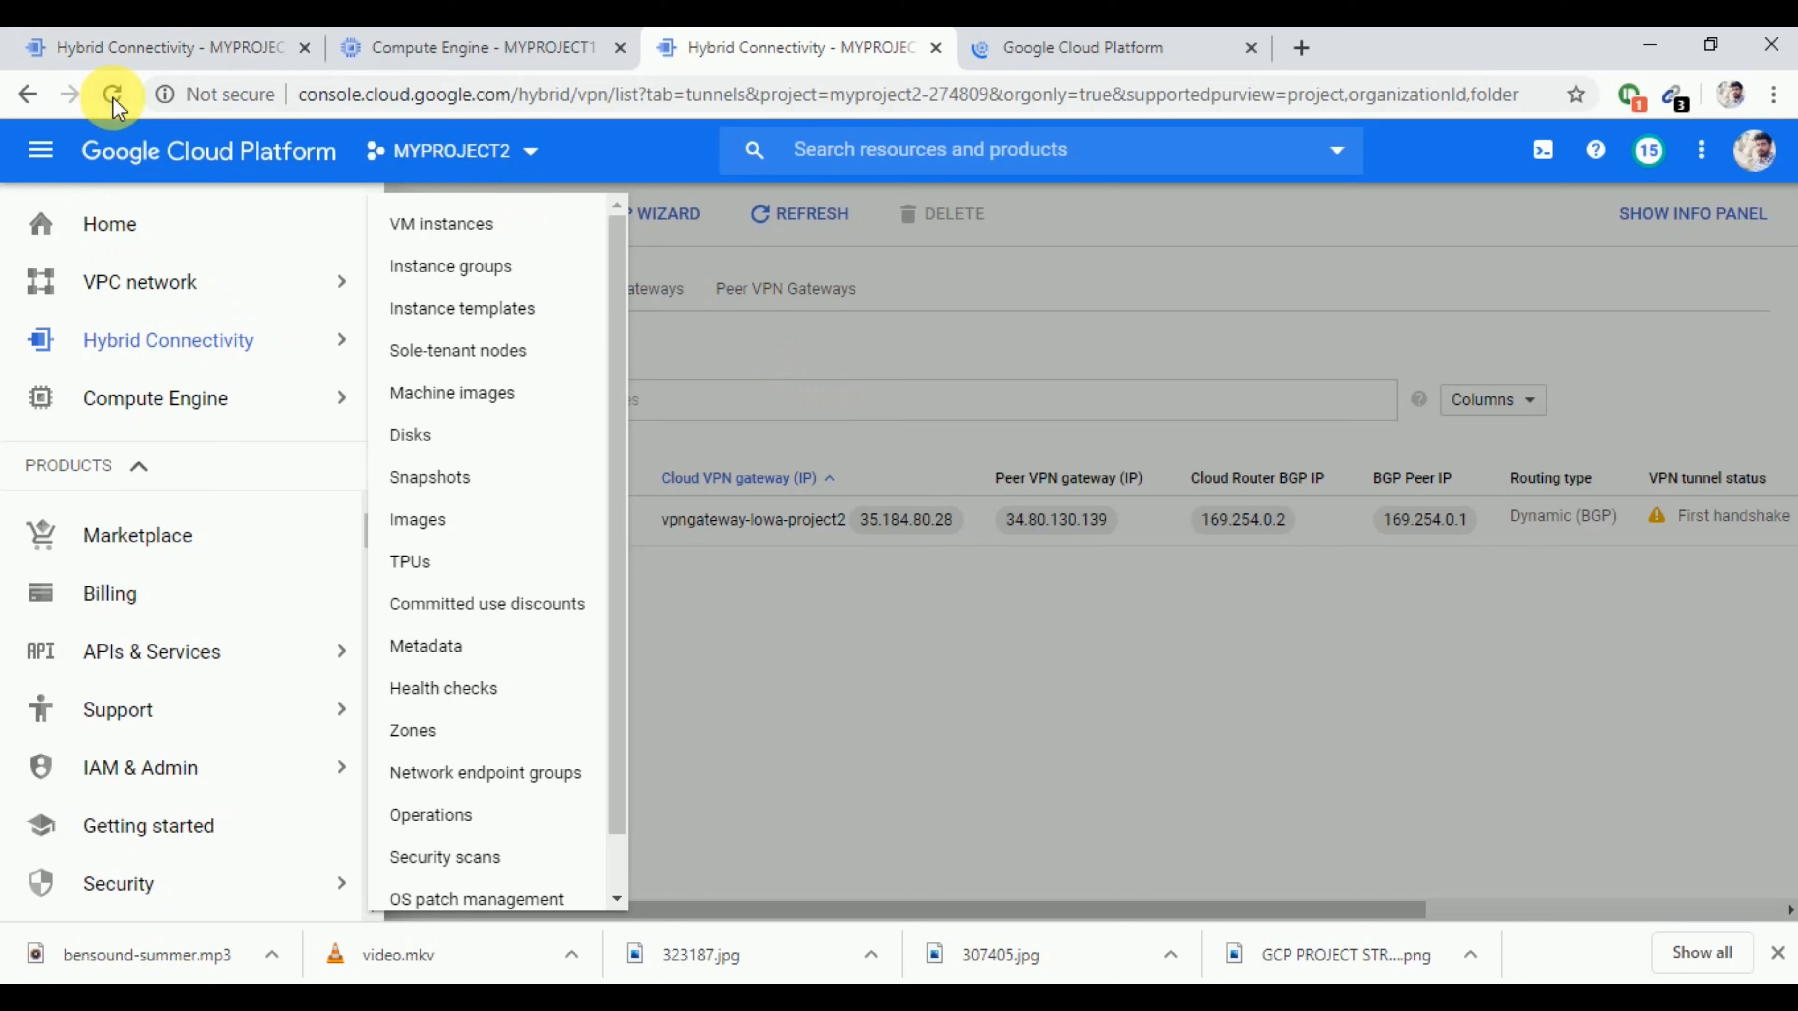
left_click(128, 43)
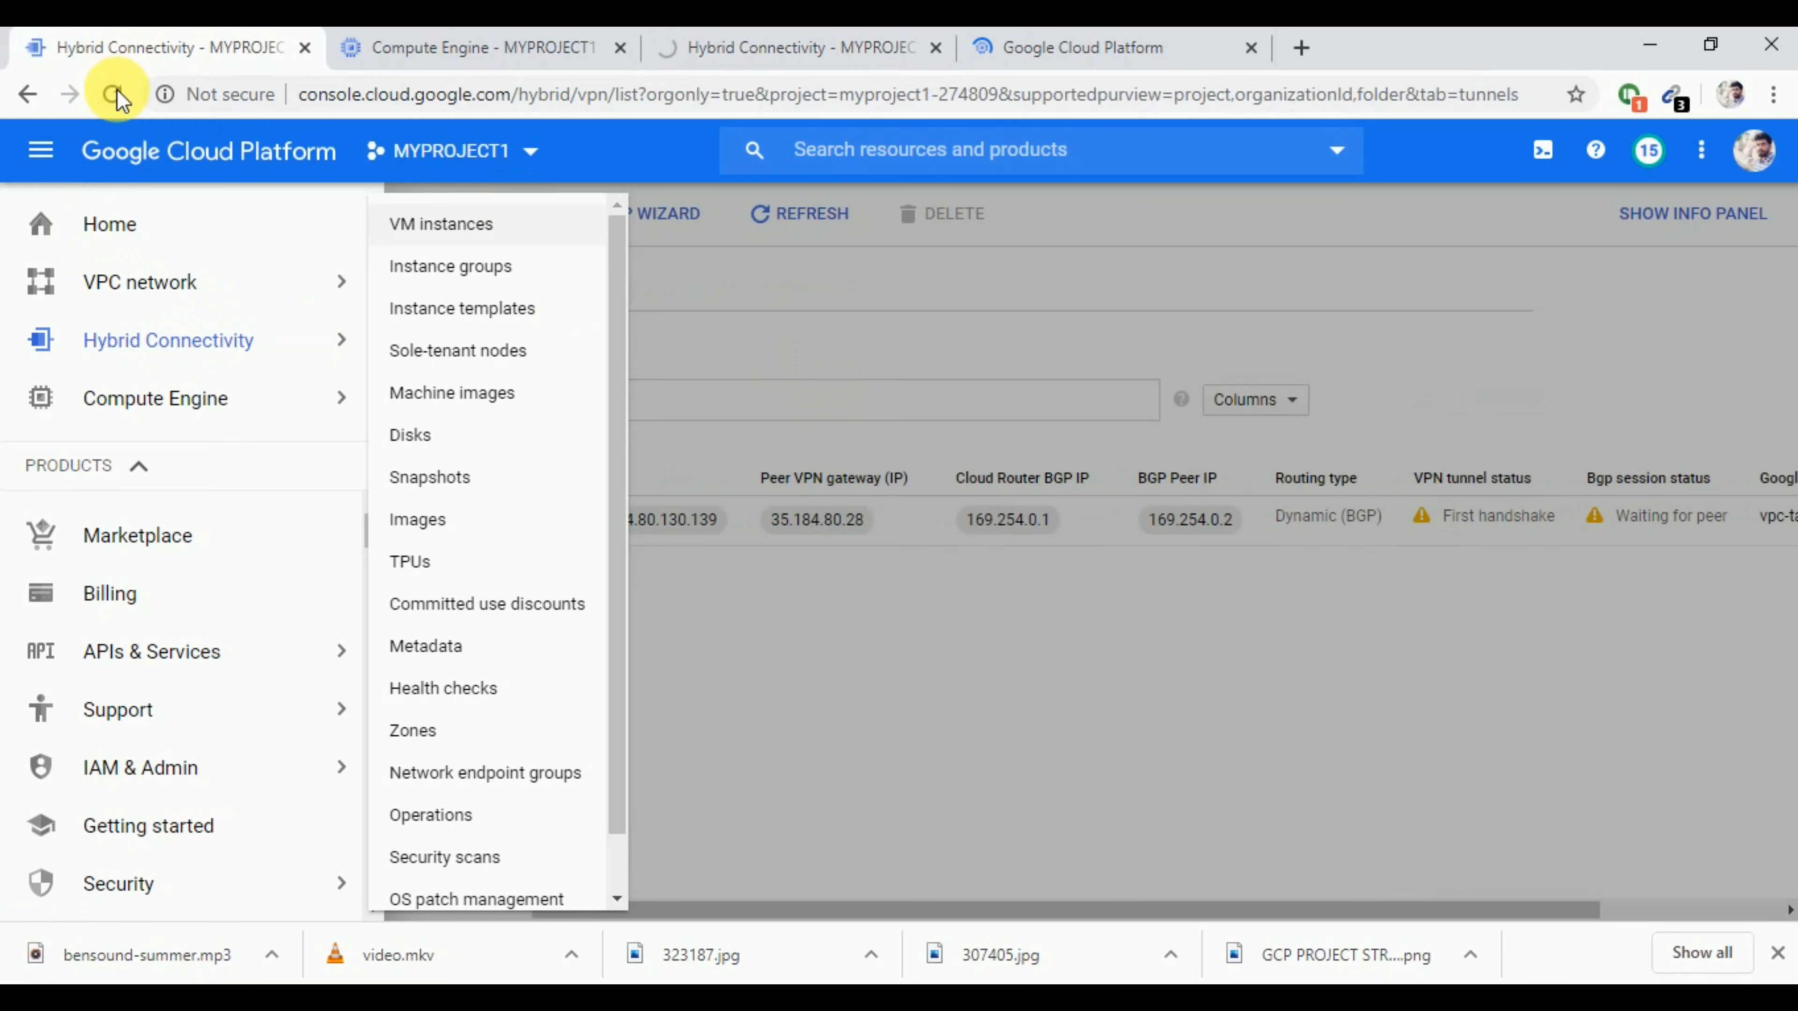
left_click(116, 98)
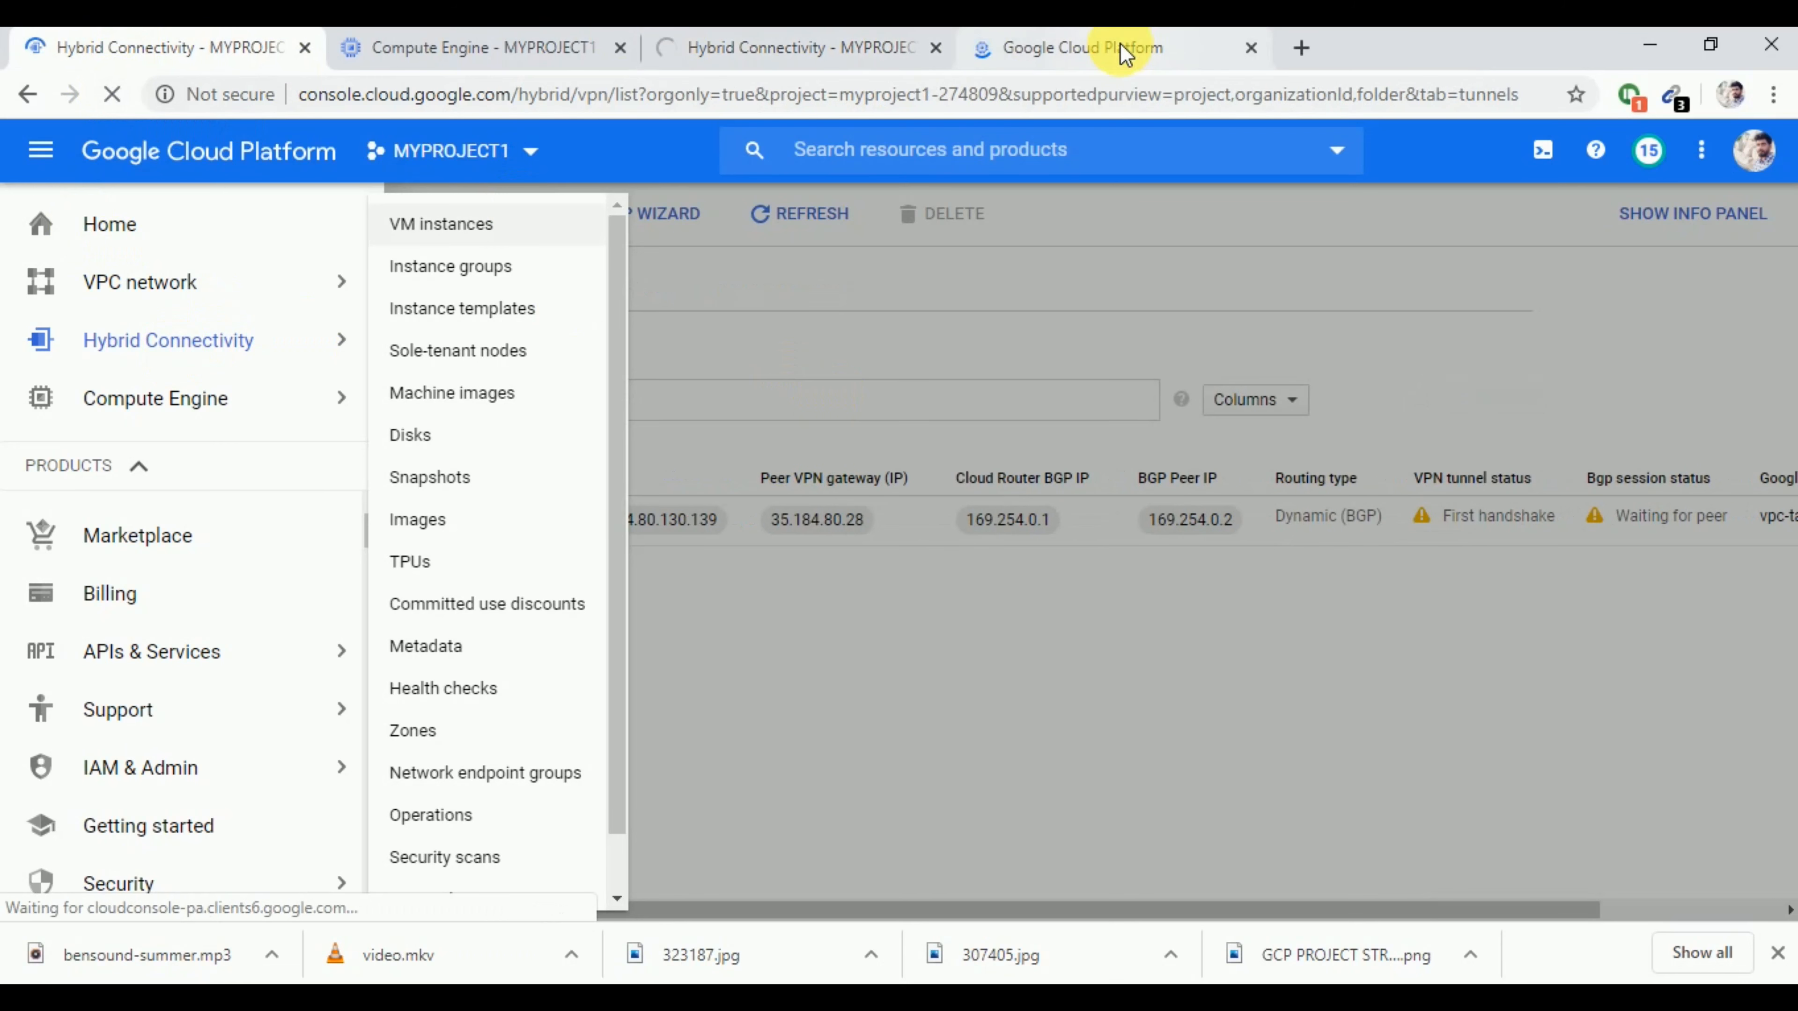
Step: Start an SSH session to vm-project2-1 and bring the vm-myproject1-1 SSH window forward
left_click(1122, 47)
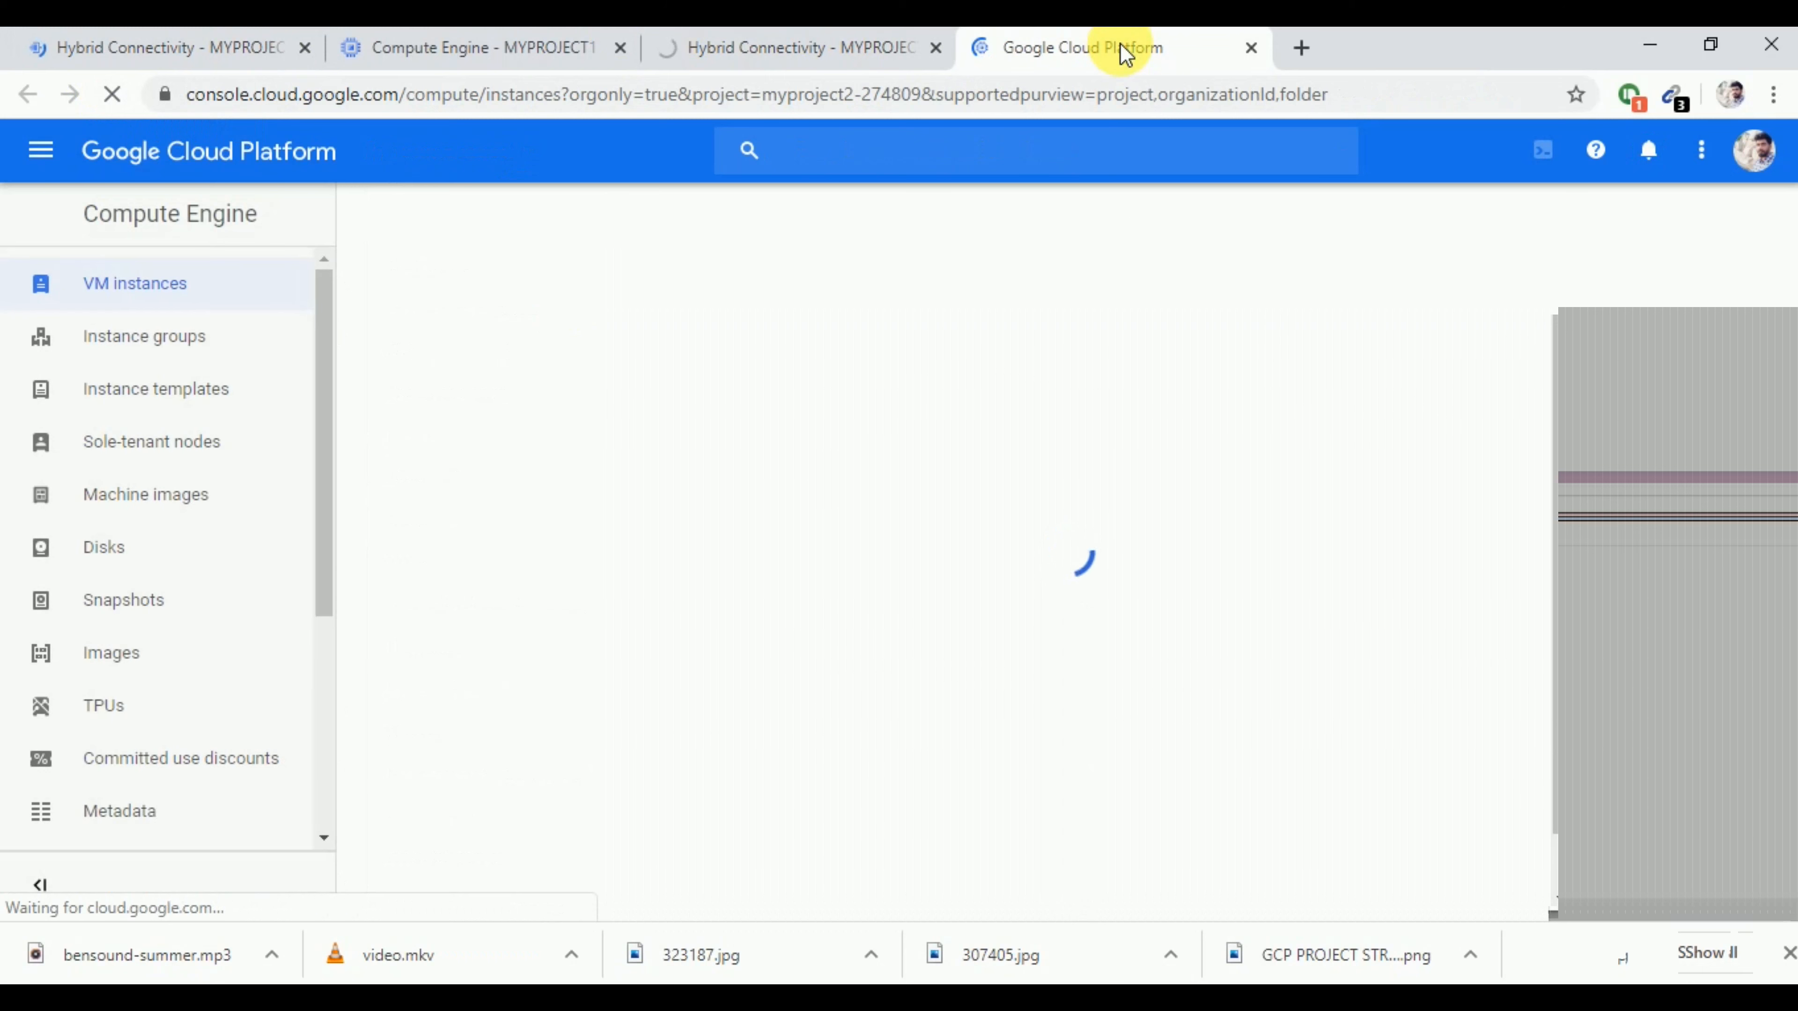
left_click(1410, 410)
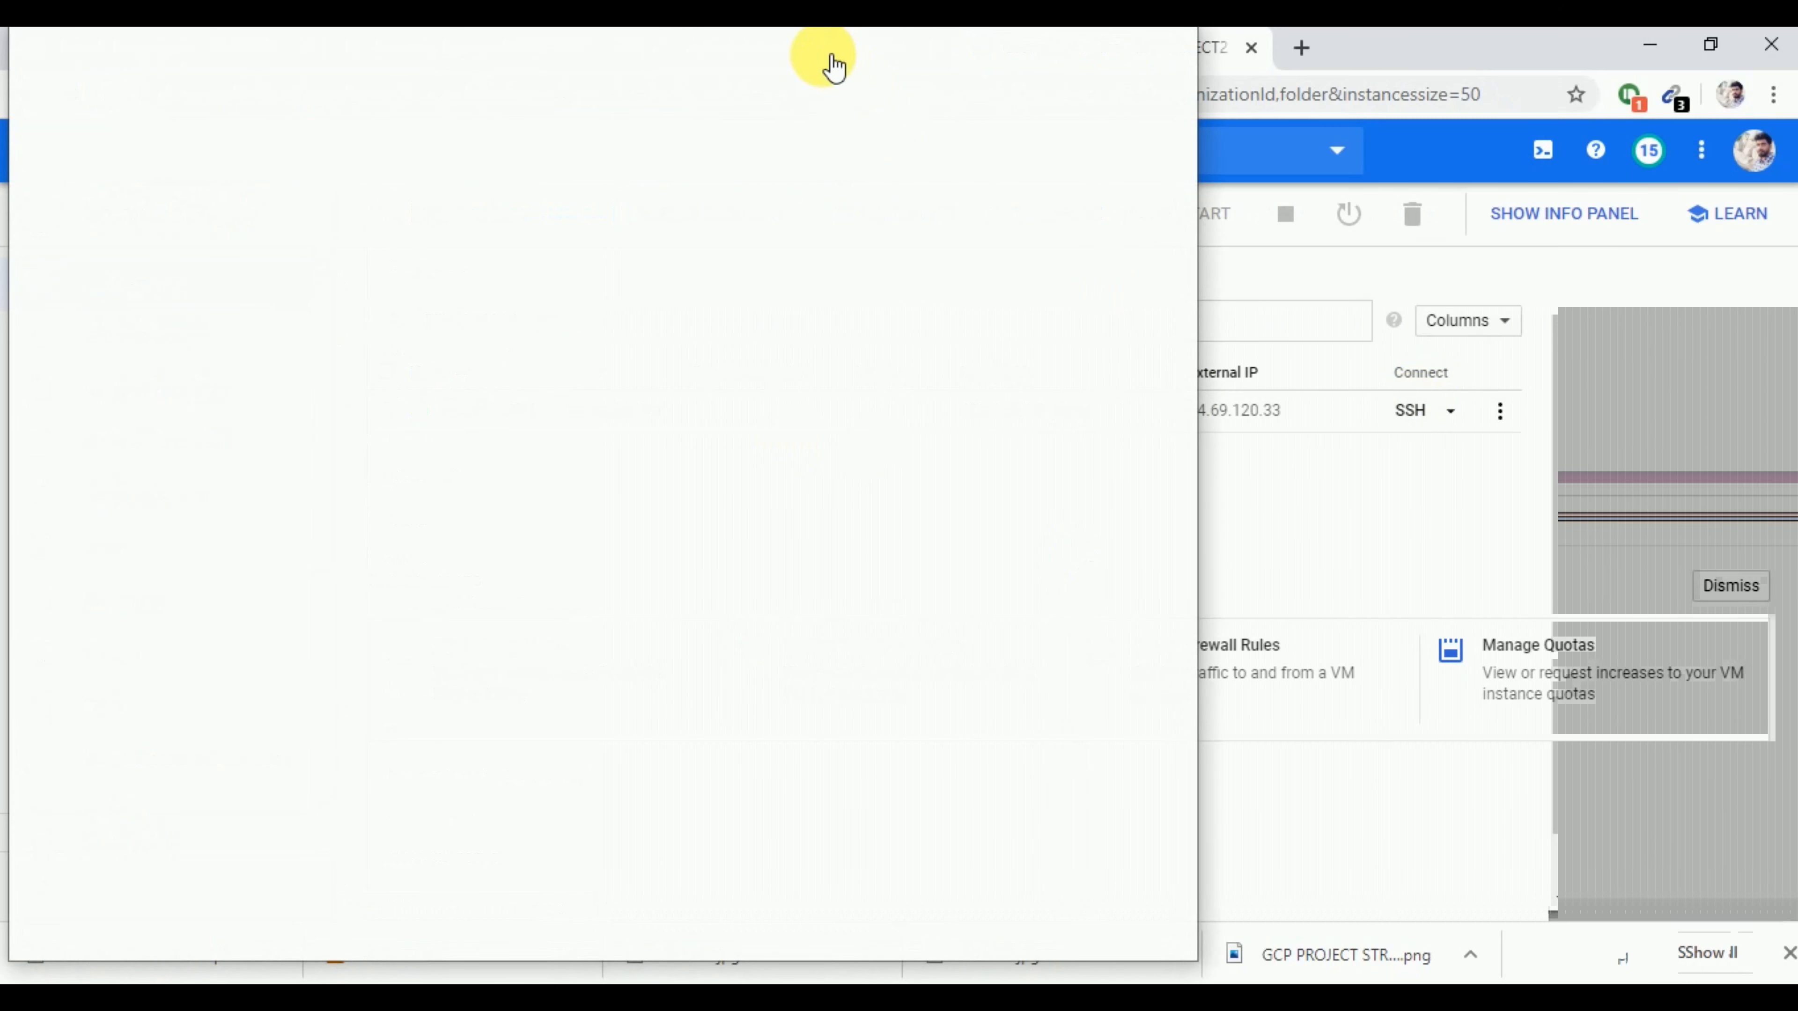
mouse_move(751, 948)
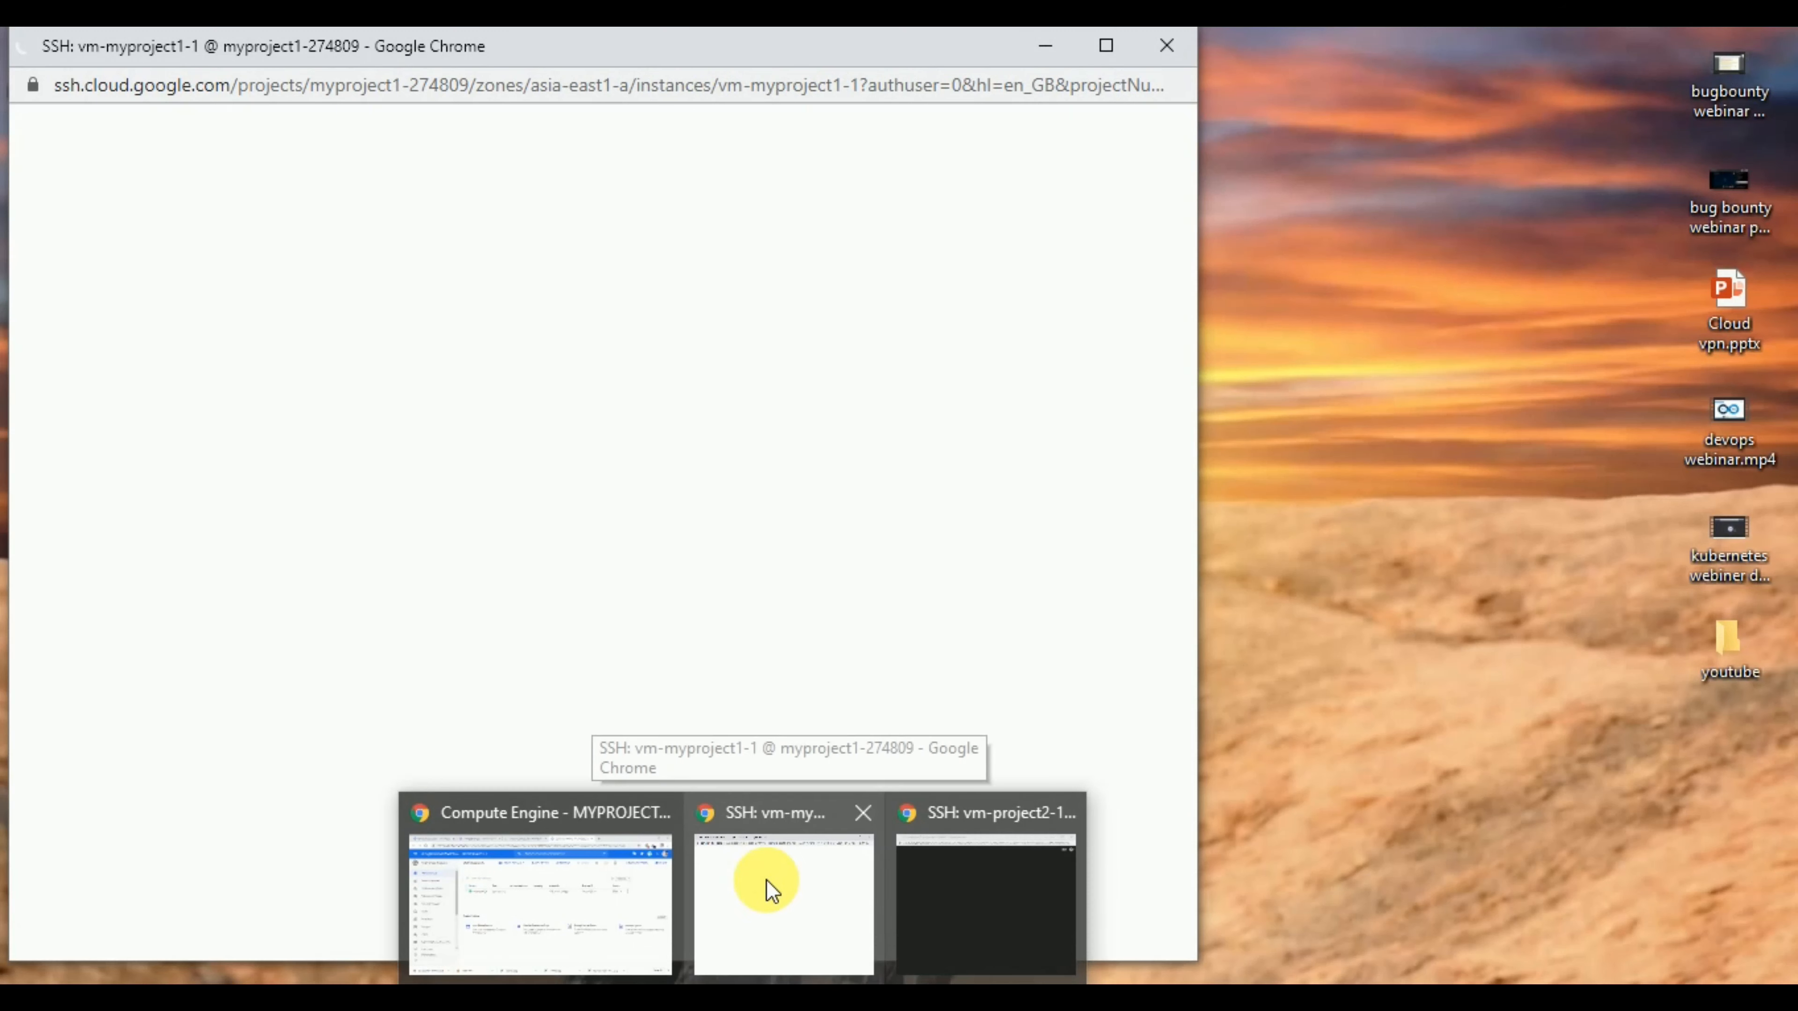
left_click(771, 889)
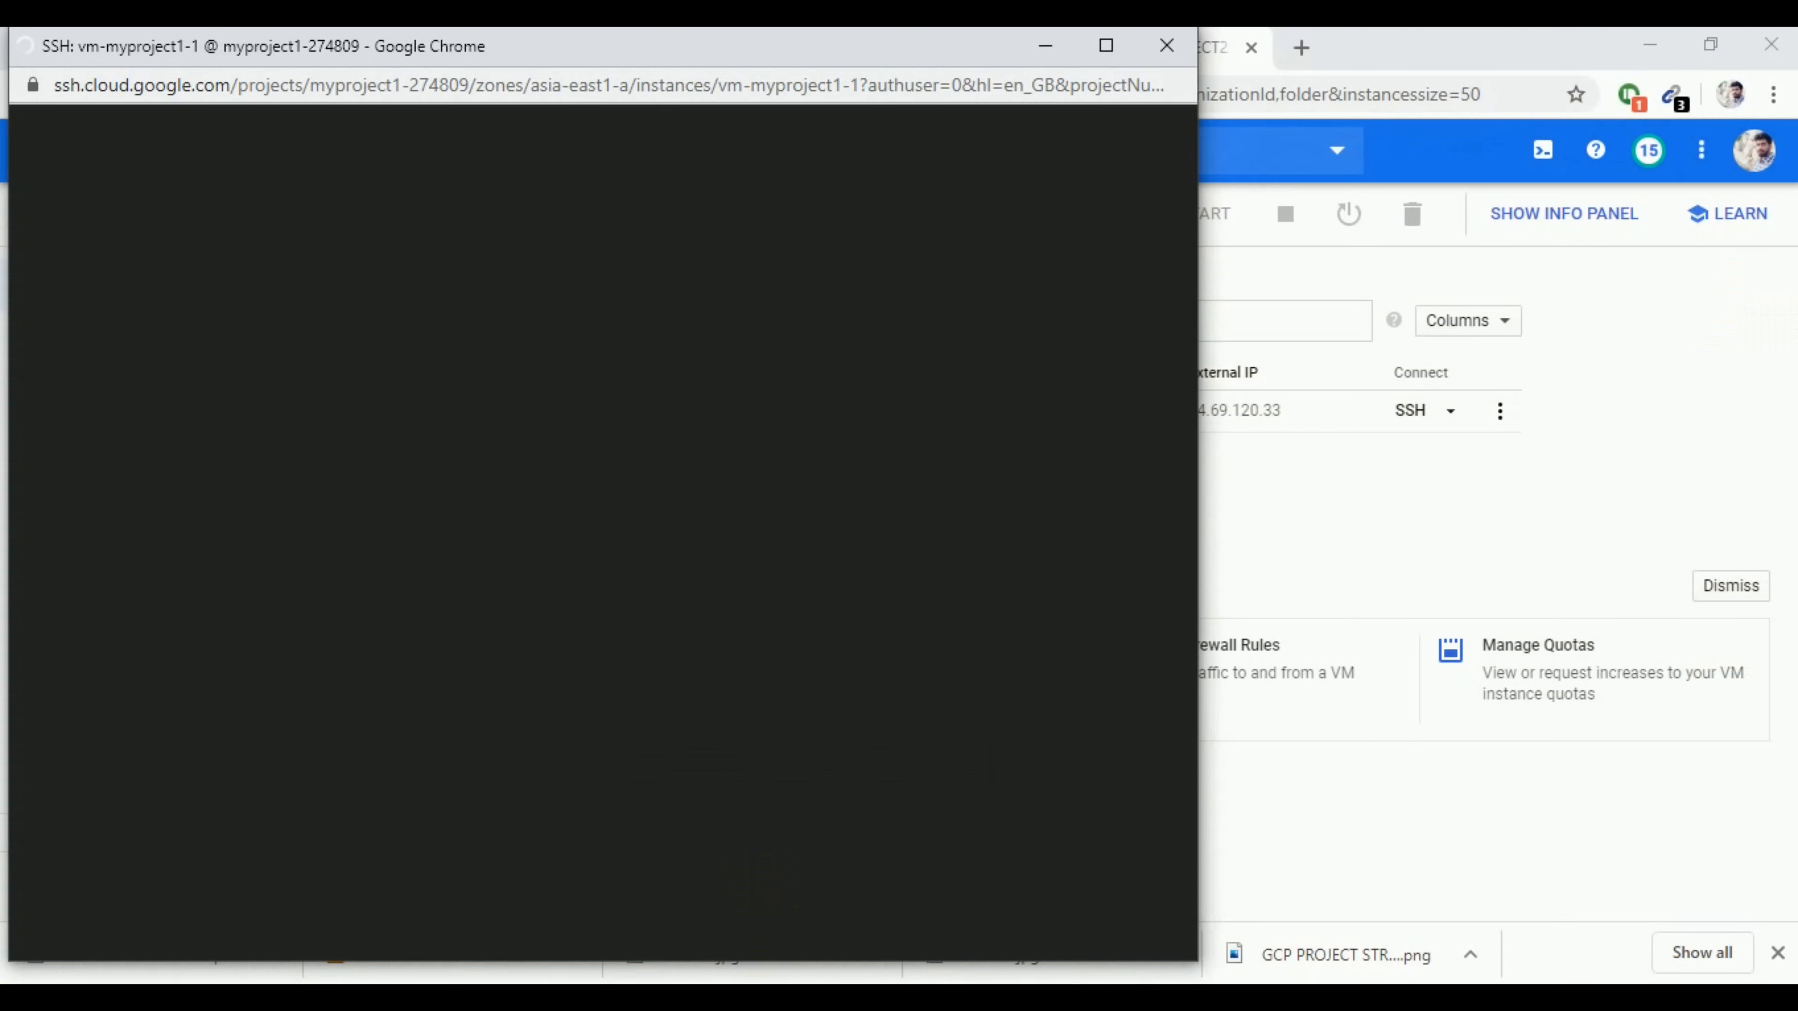
mouse_move(931, 914)
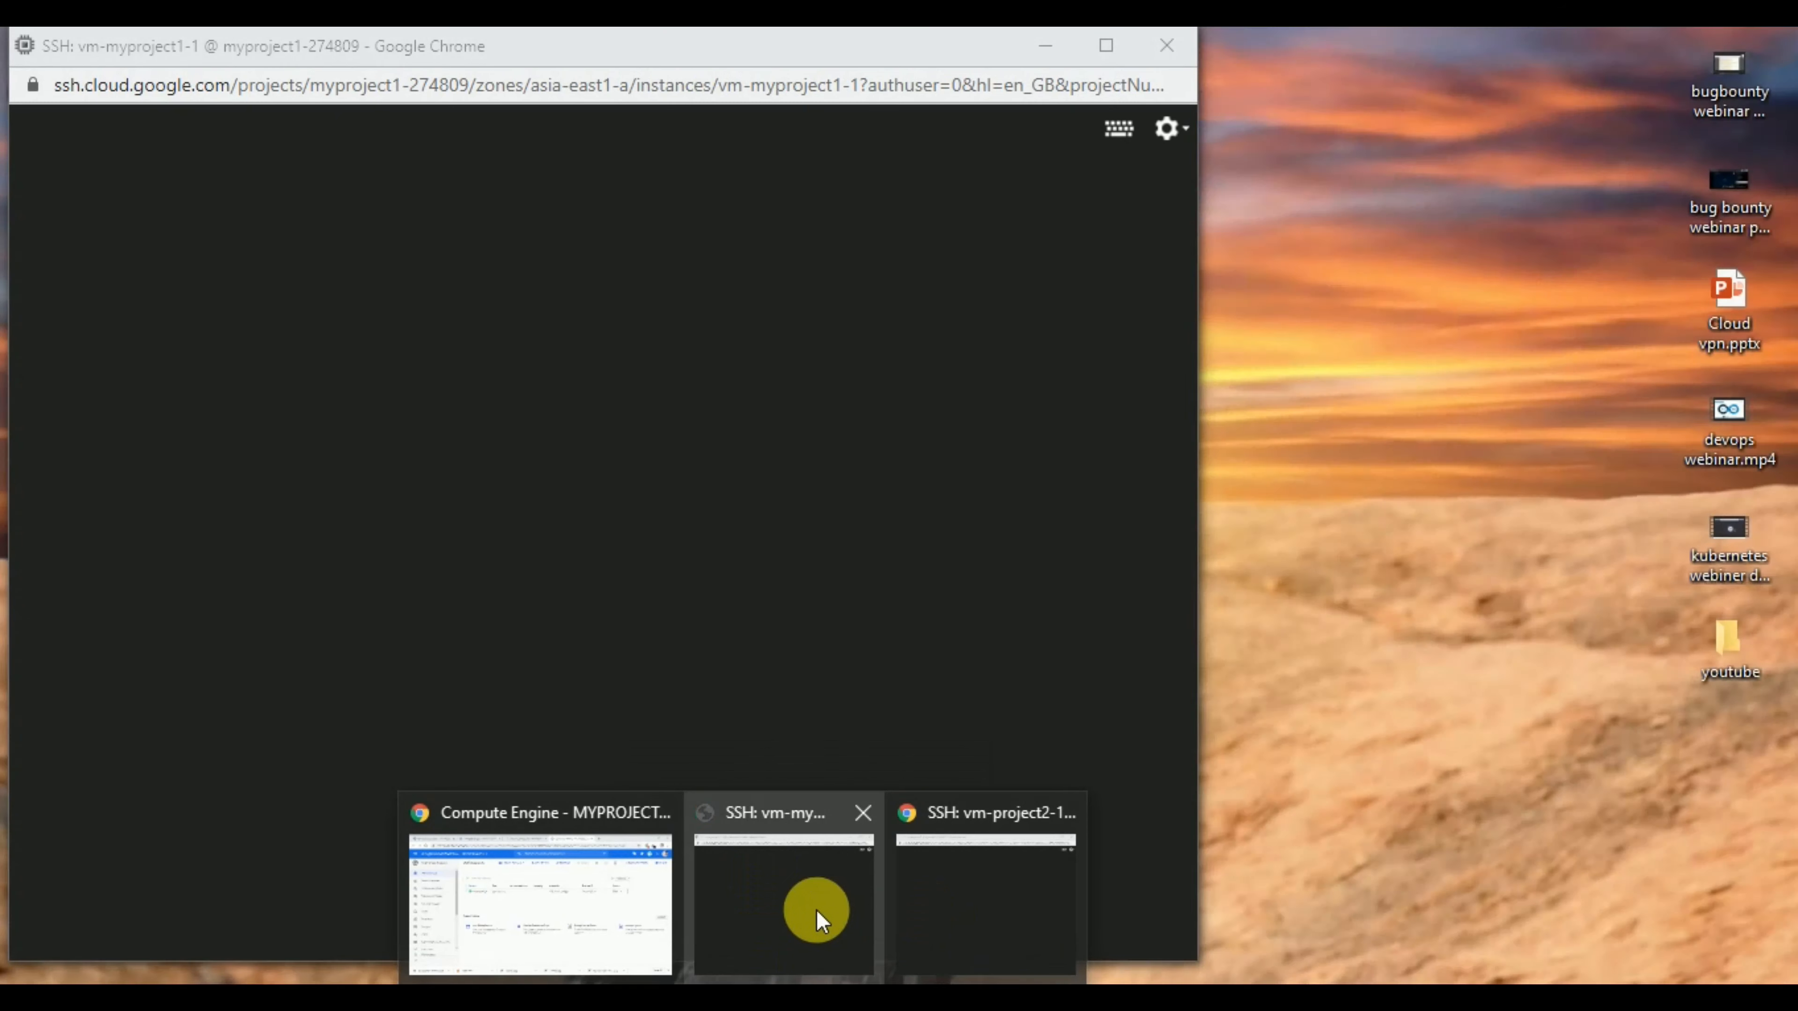
left_click(816, 909)
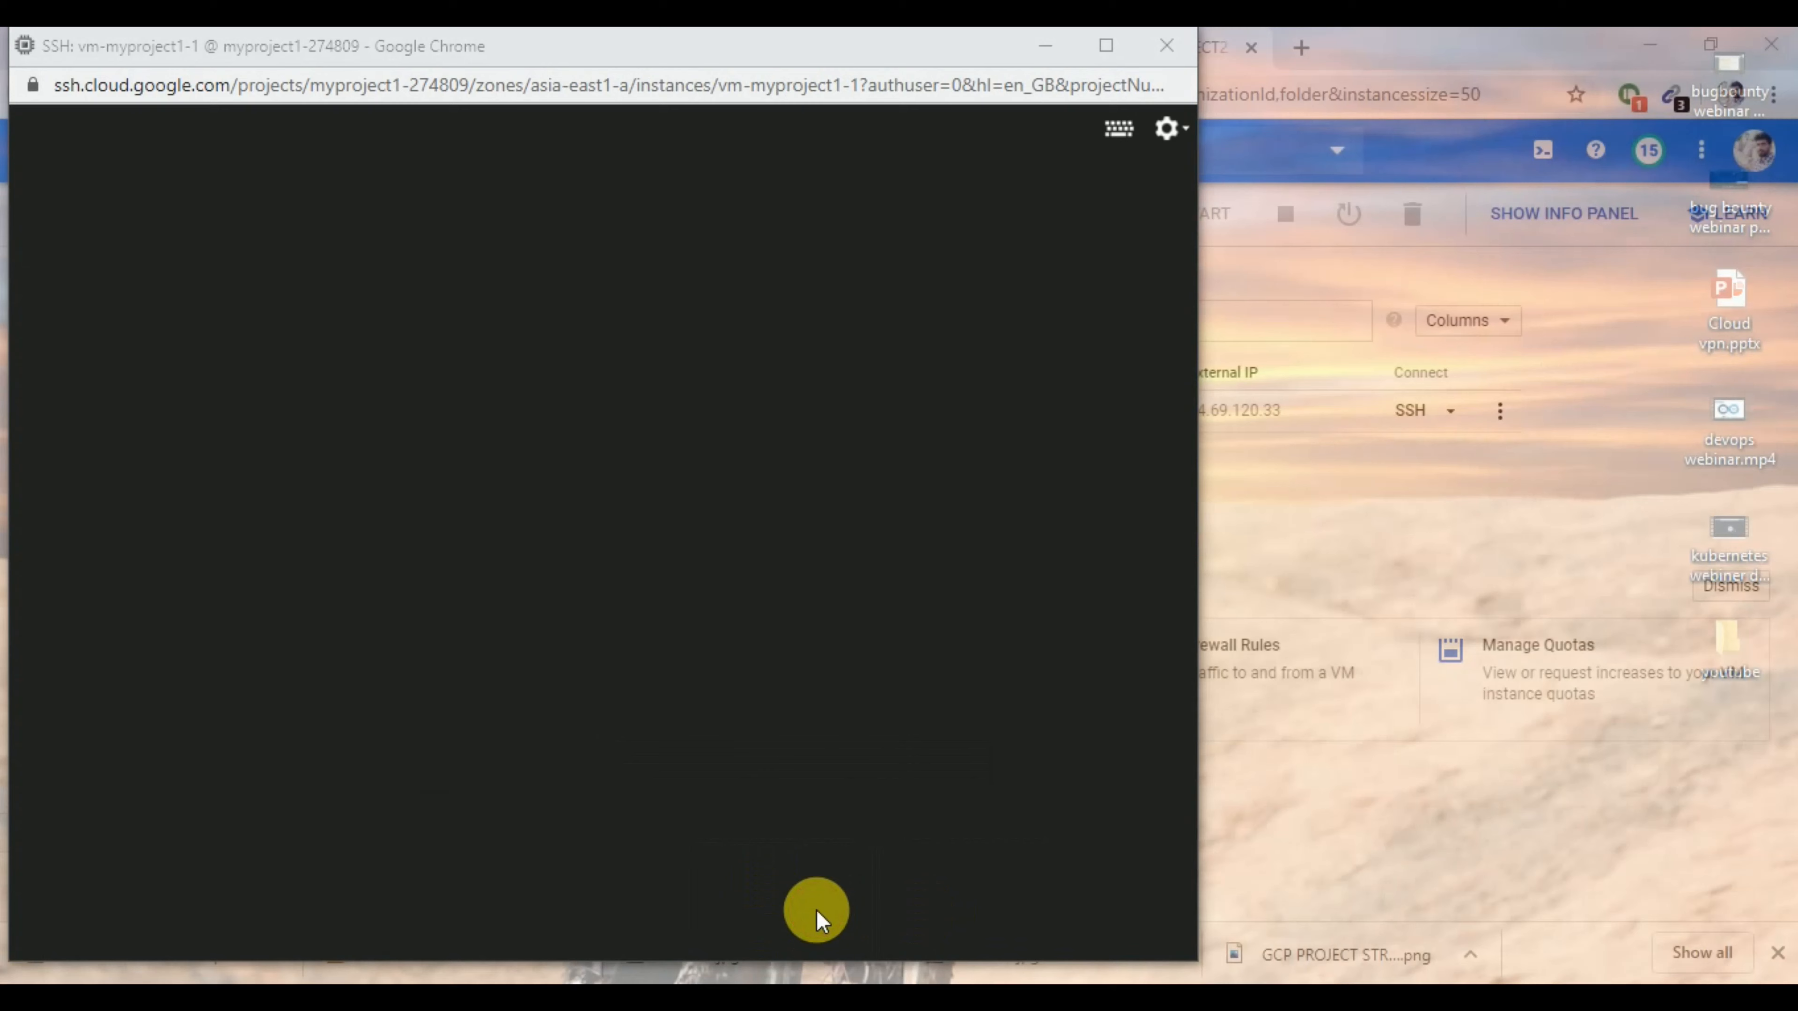
Step: Become root on vm-myproject1-1 and run ifconfig, showing eth0 at 172.16.1.2
mouse_move(770, 963)
left_click(975, 908)
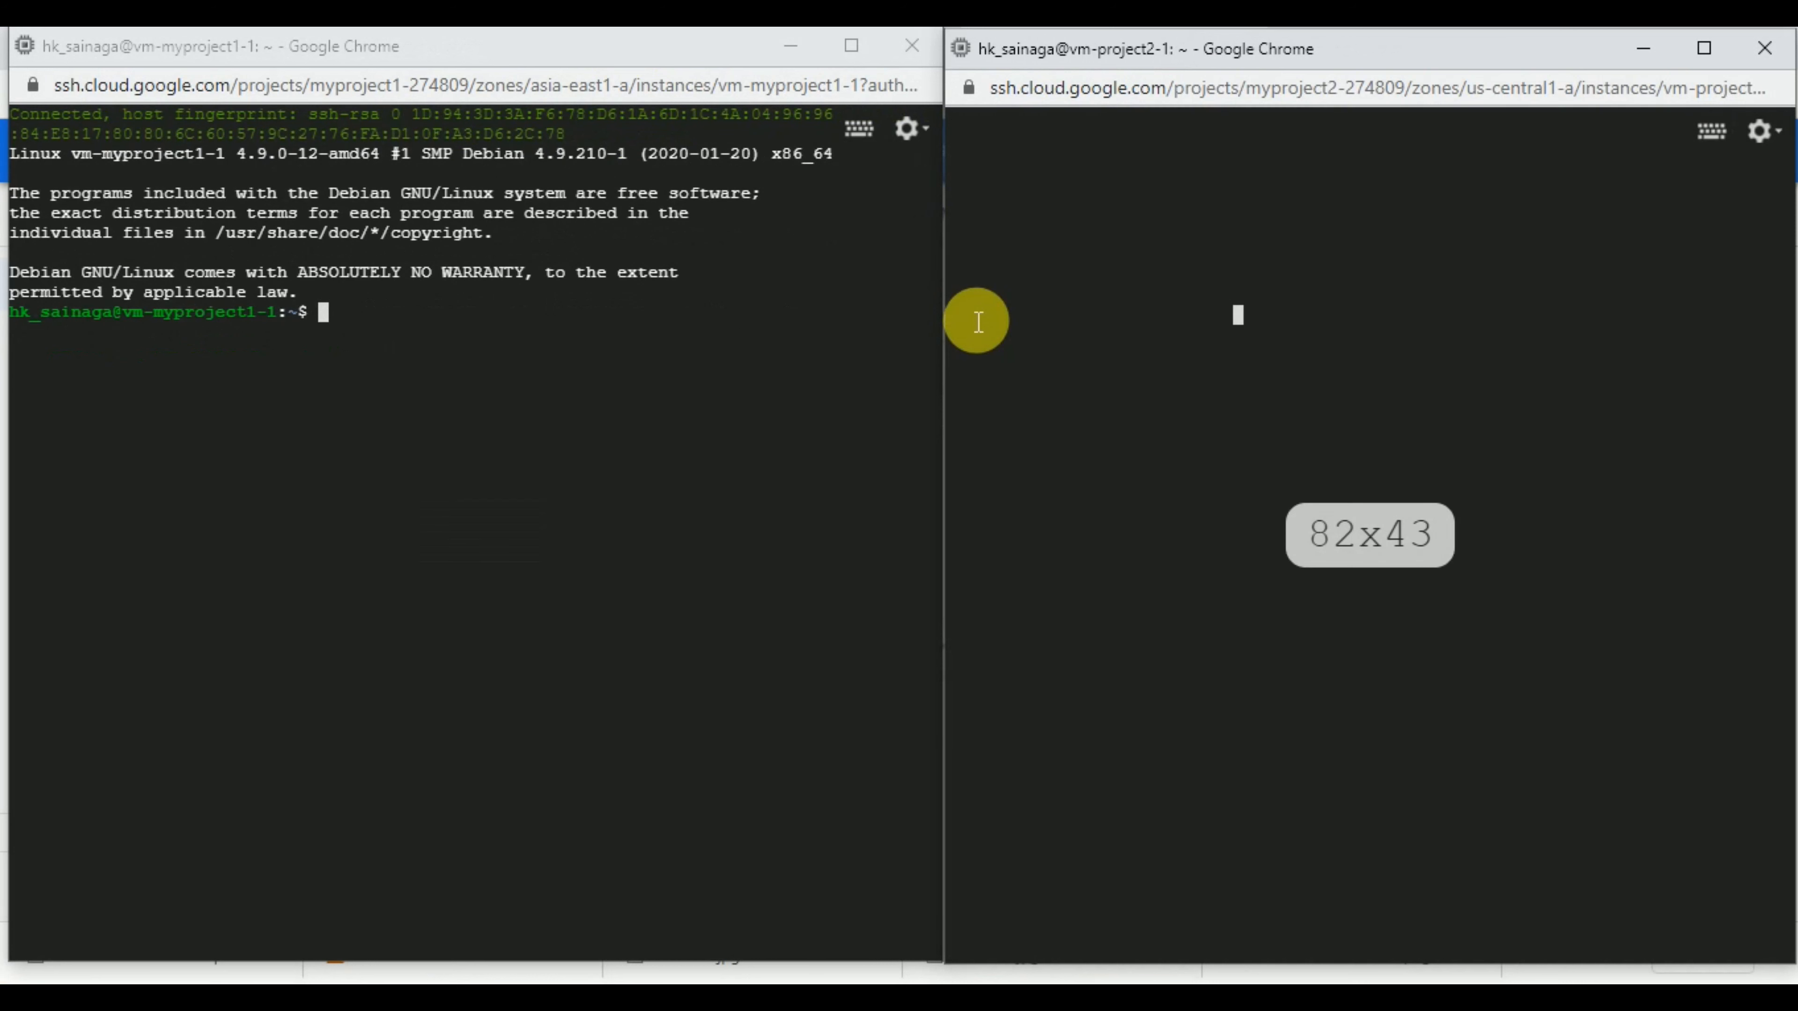
left_click(449, 343)
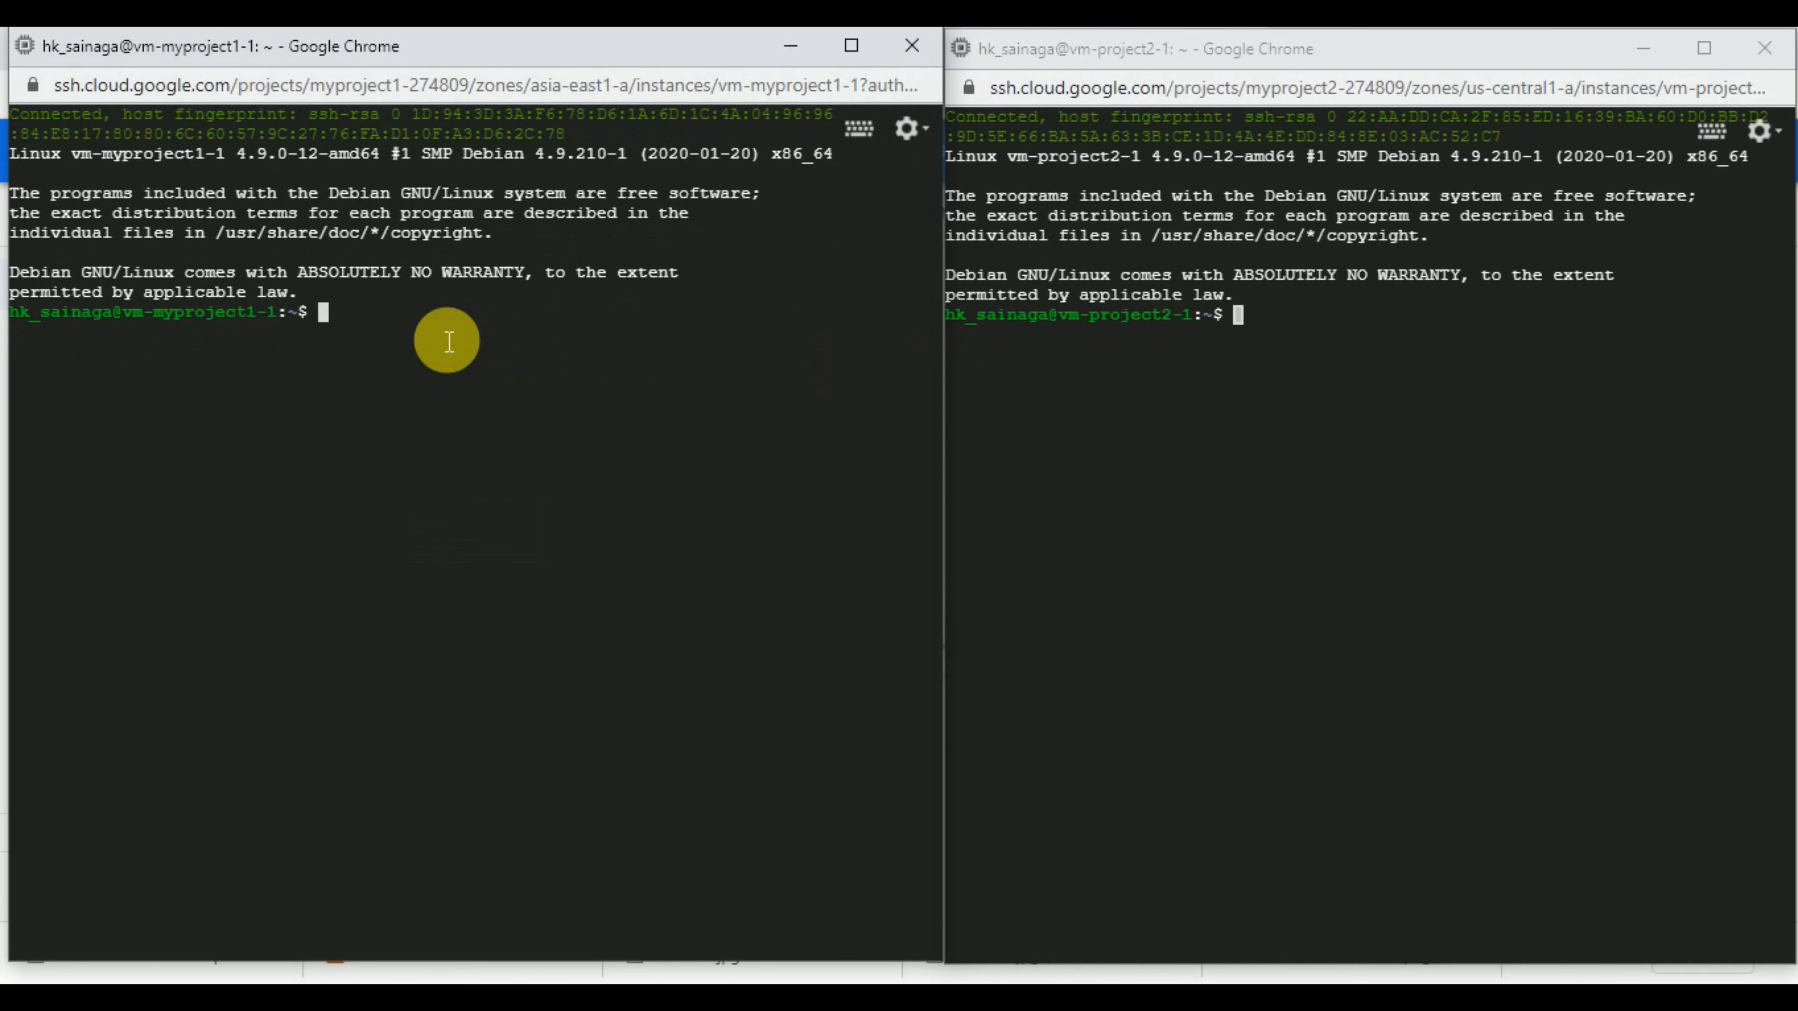
type("sud")
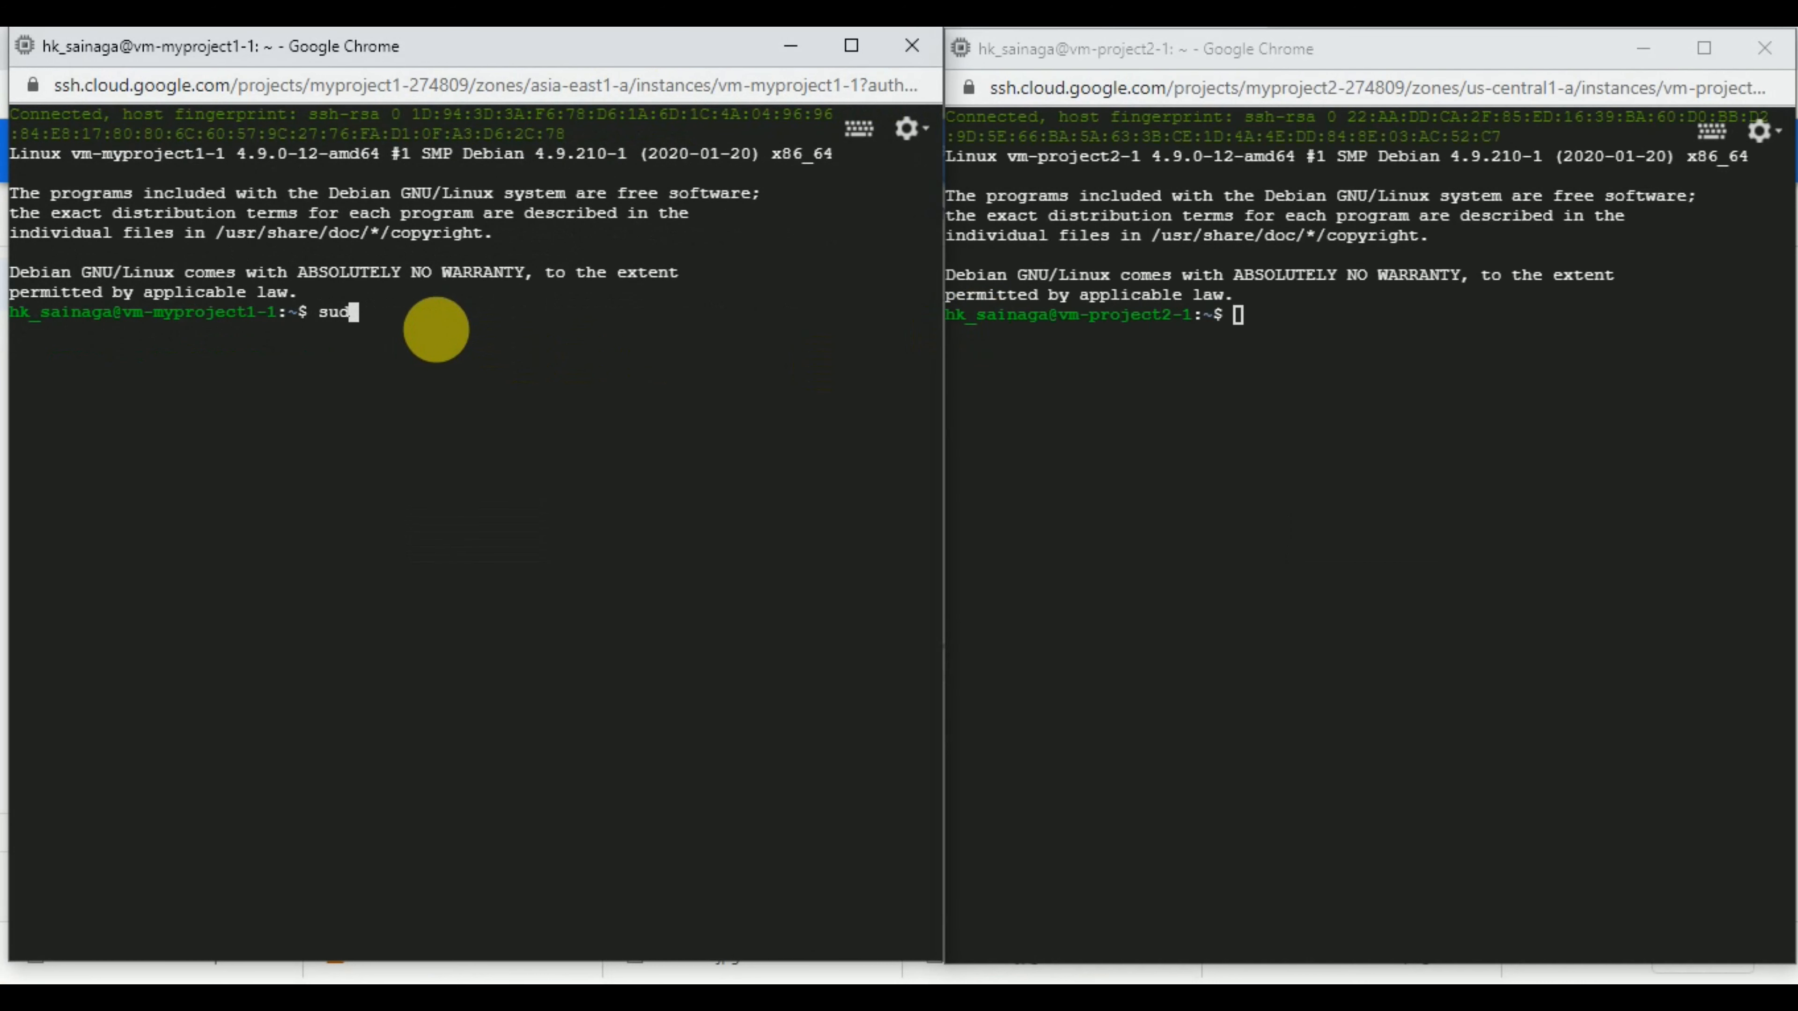
type("o -s")
key("Return")
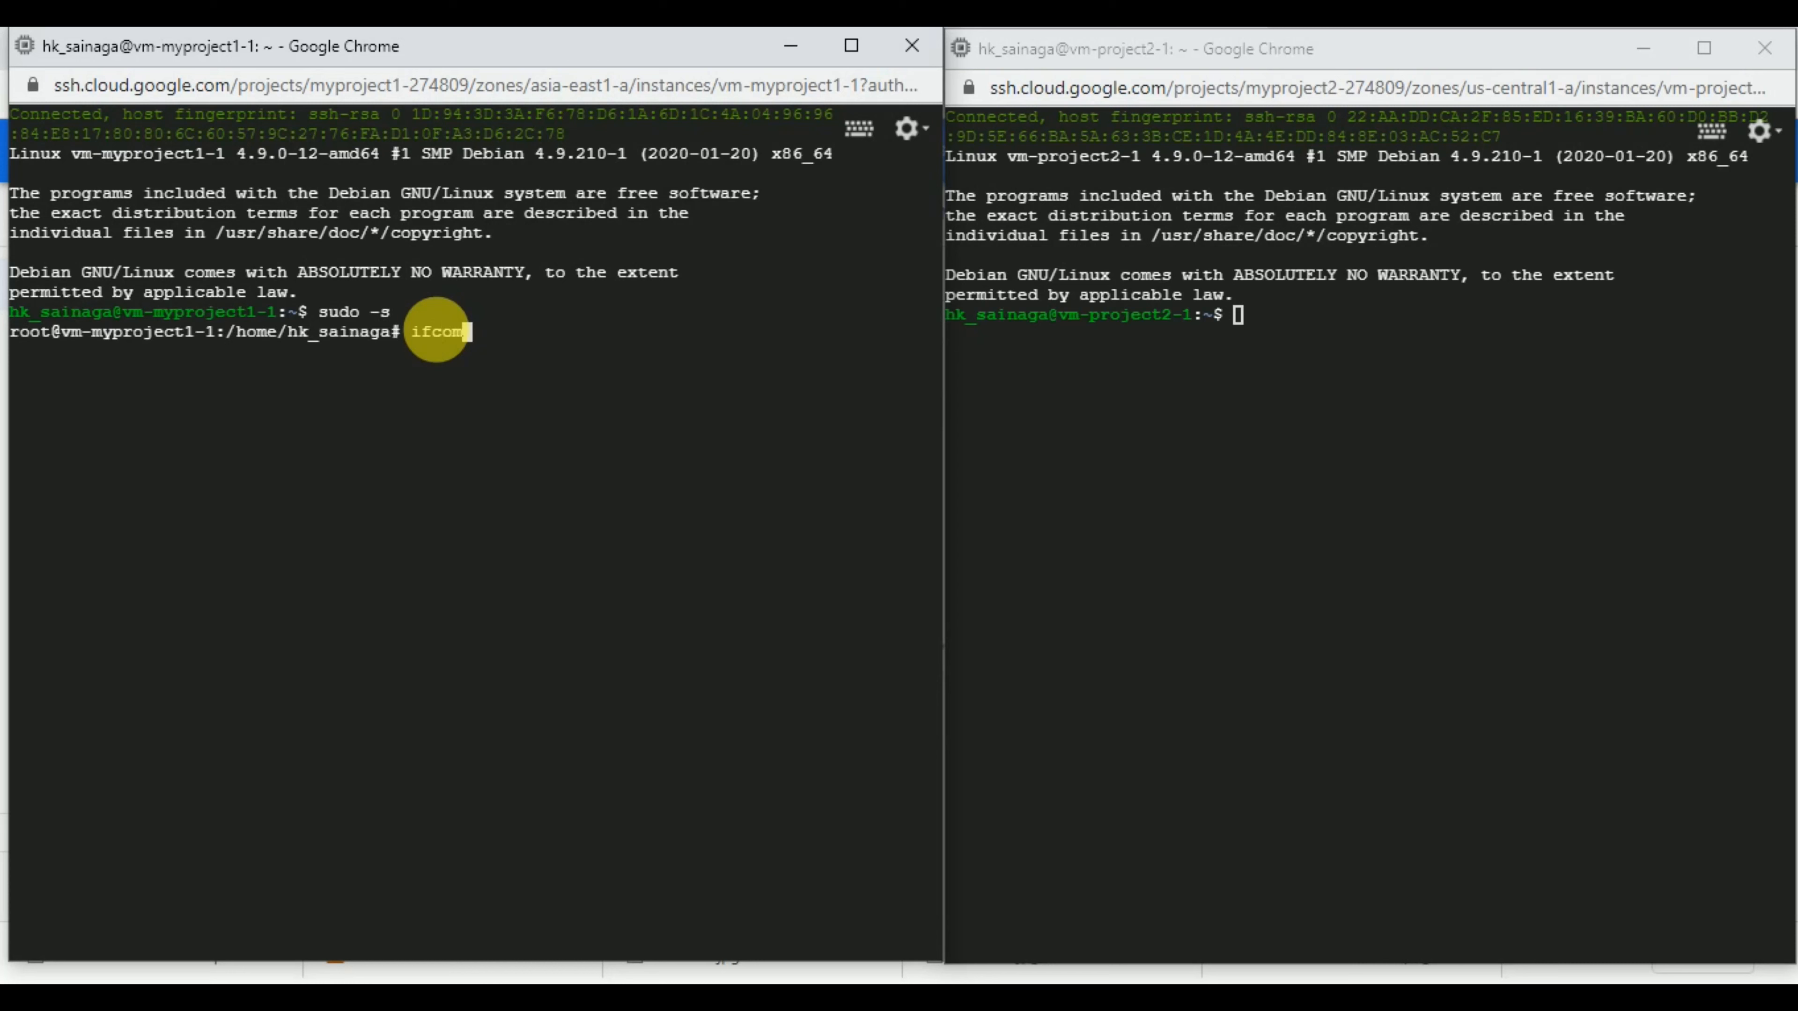
type("ifconfig")
key("Return")
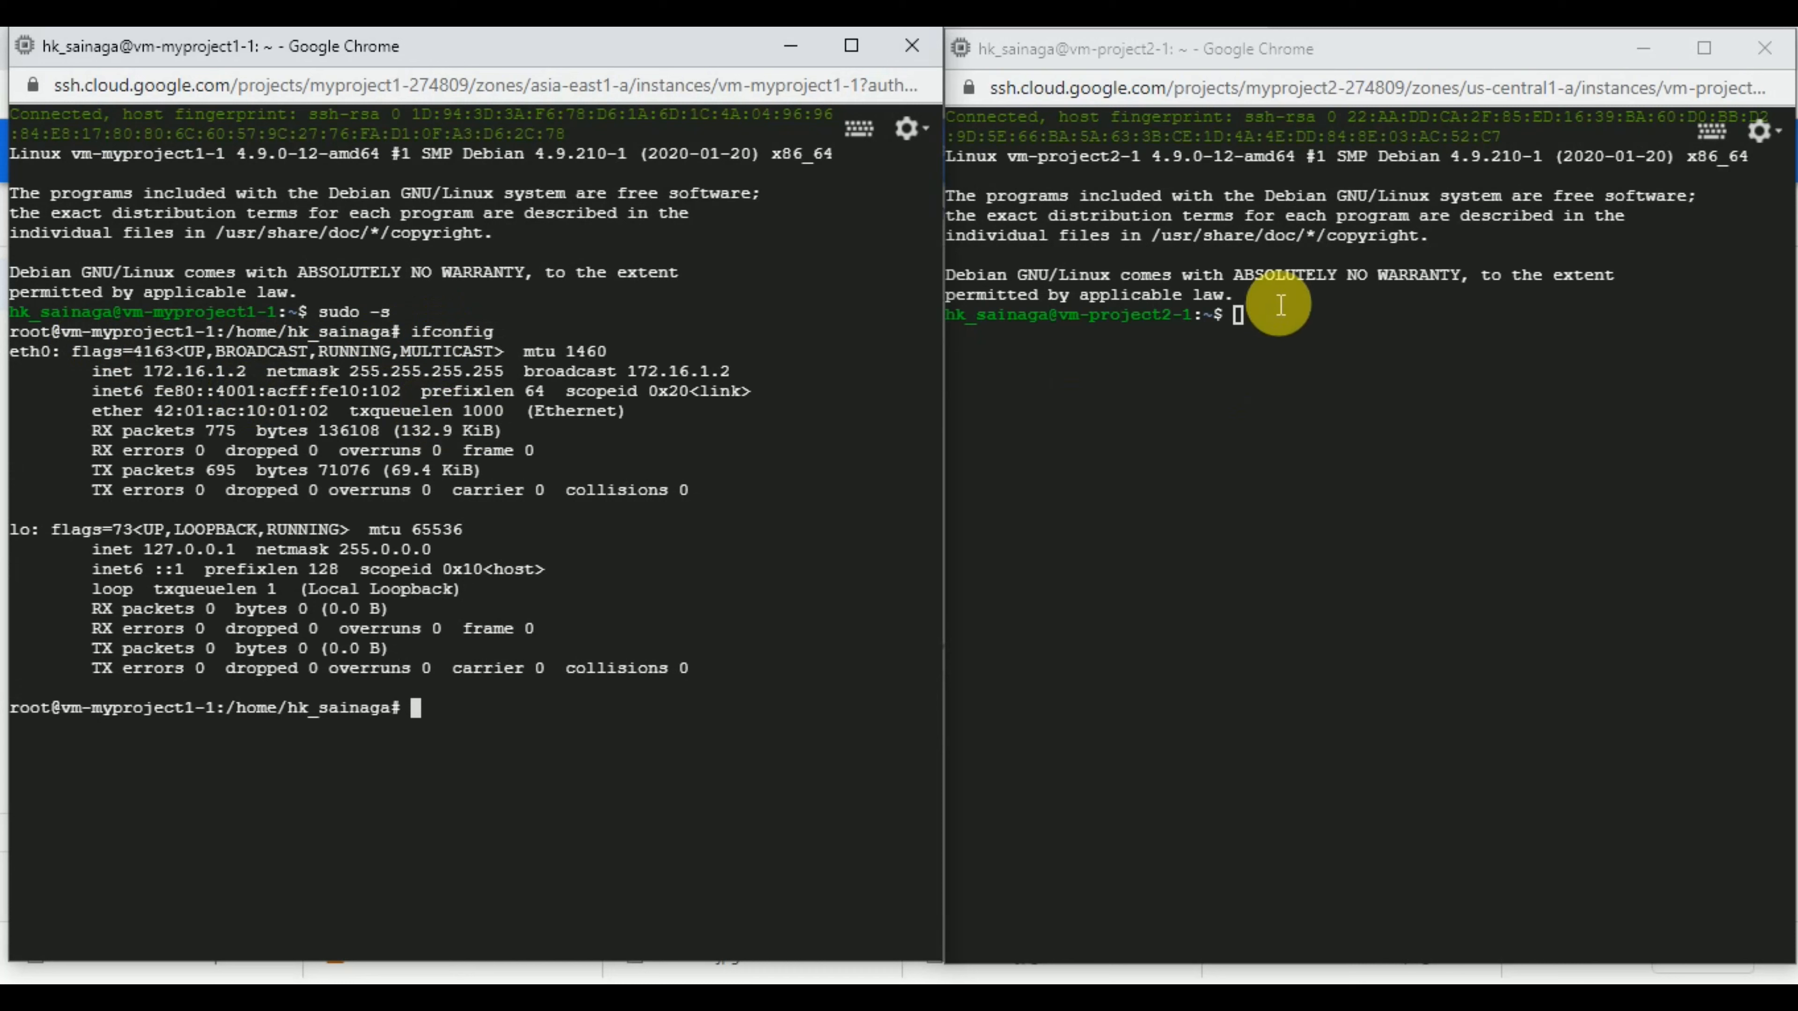
Step: Become root on vm-project2-1 and run ifconfig, showing eth0 at 192.168.1.2
left_click(1257, 326)
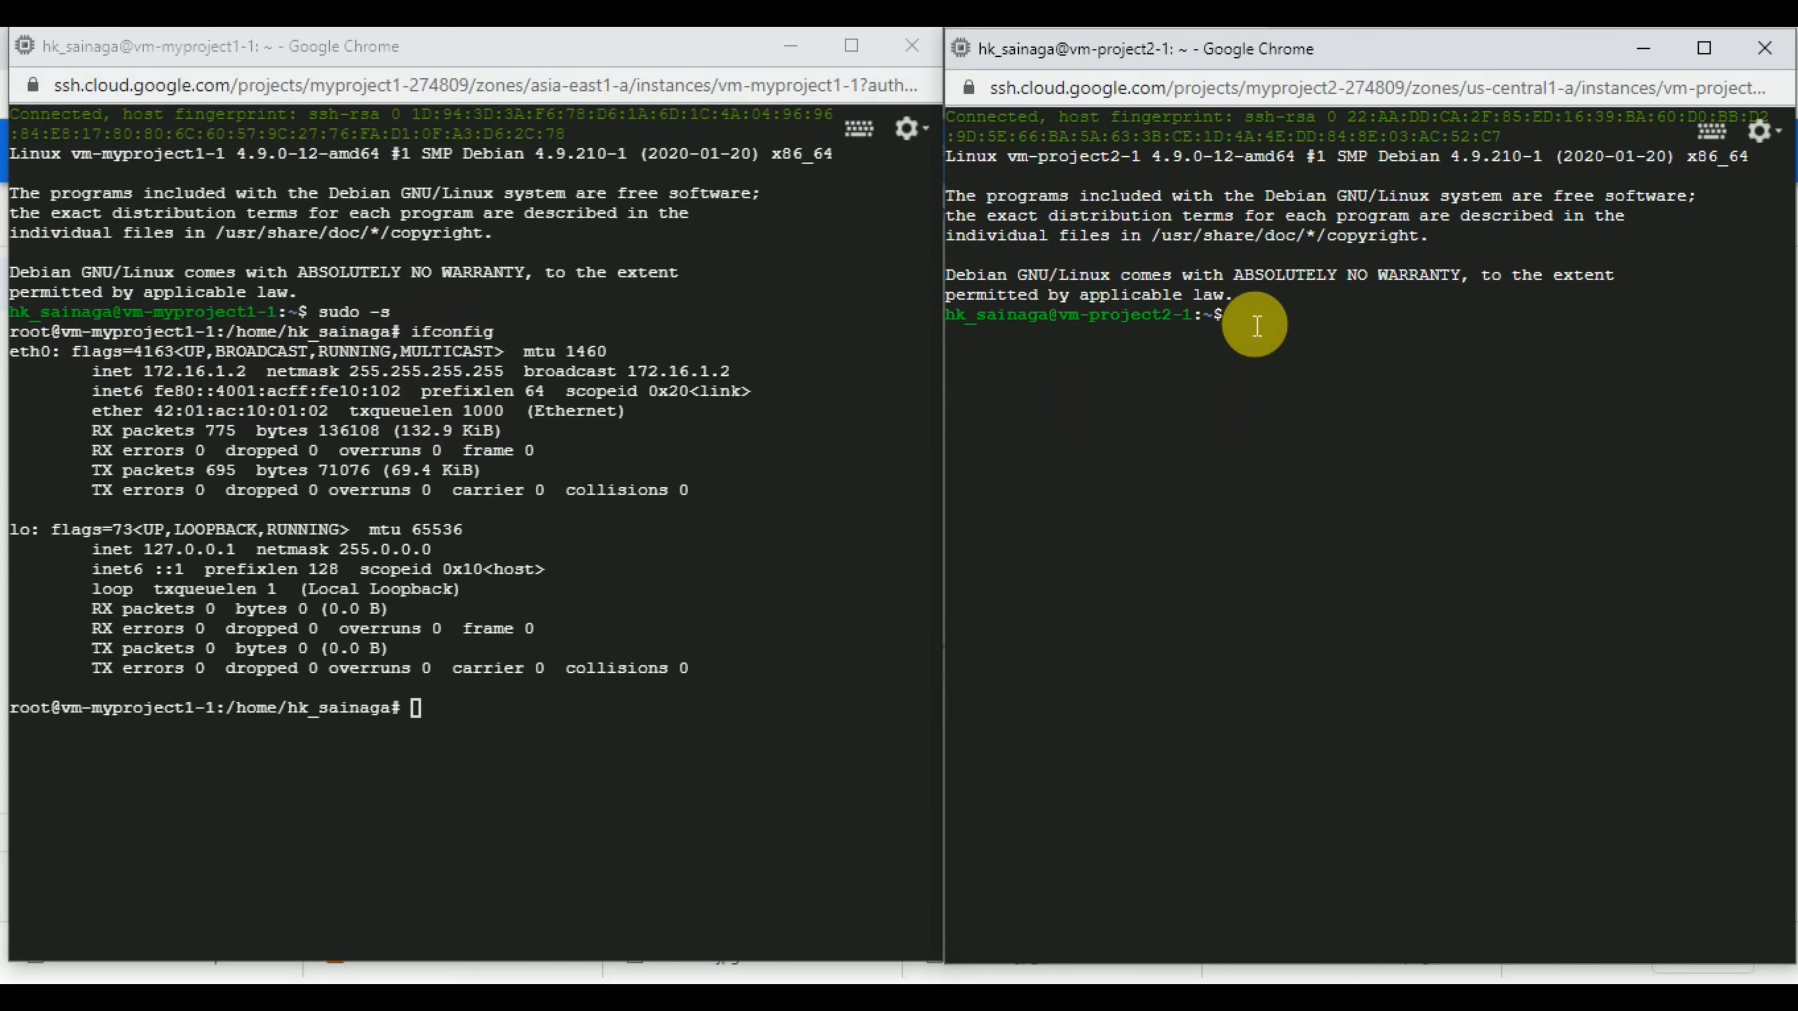
type("sudo")
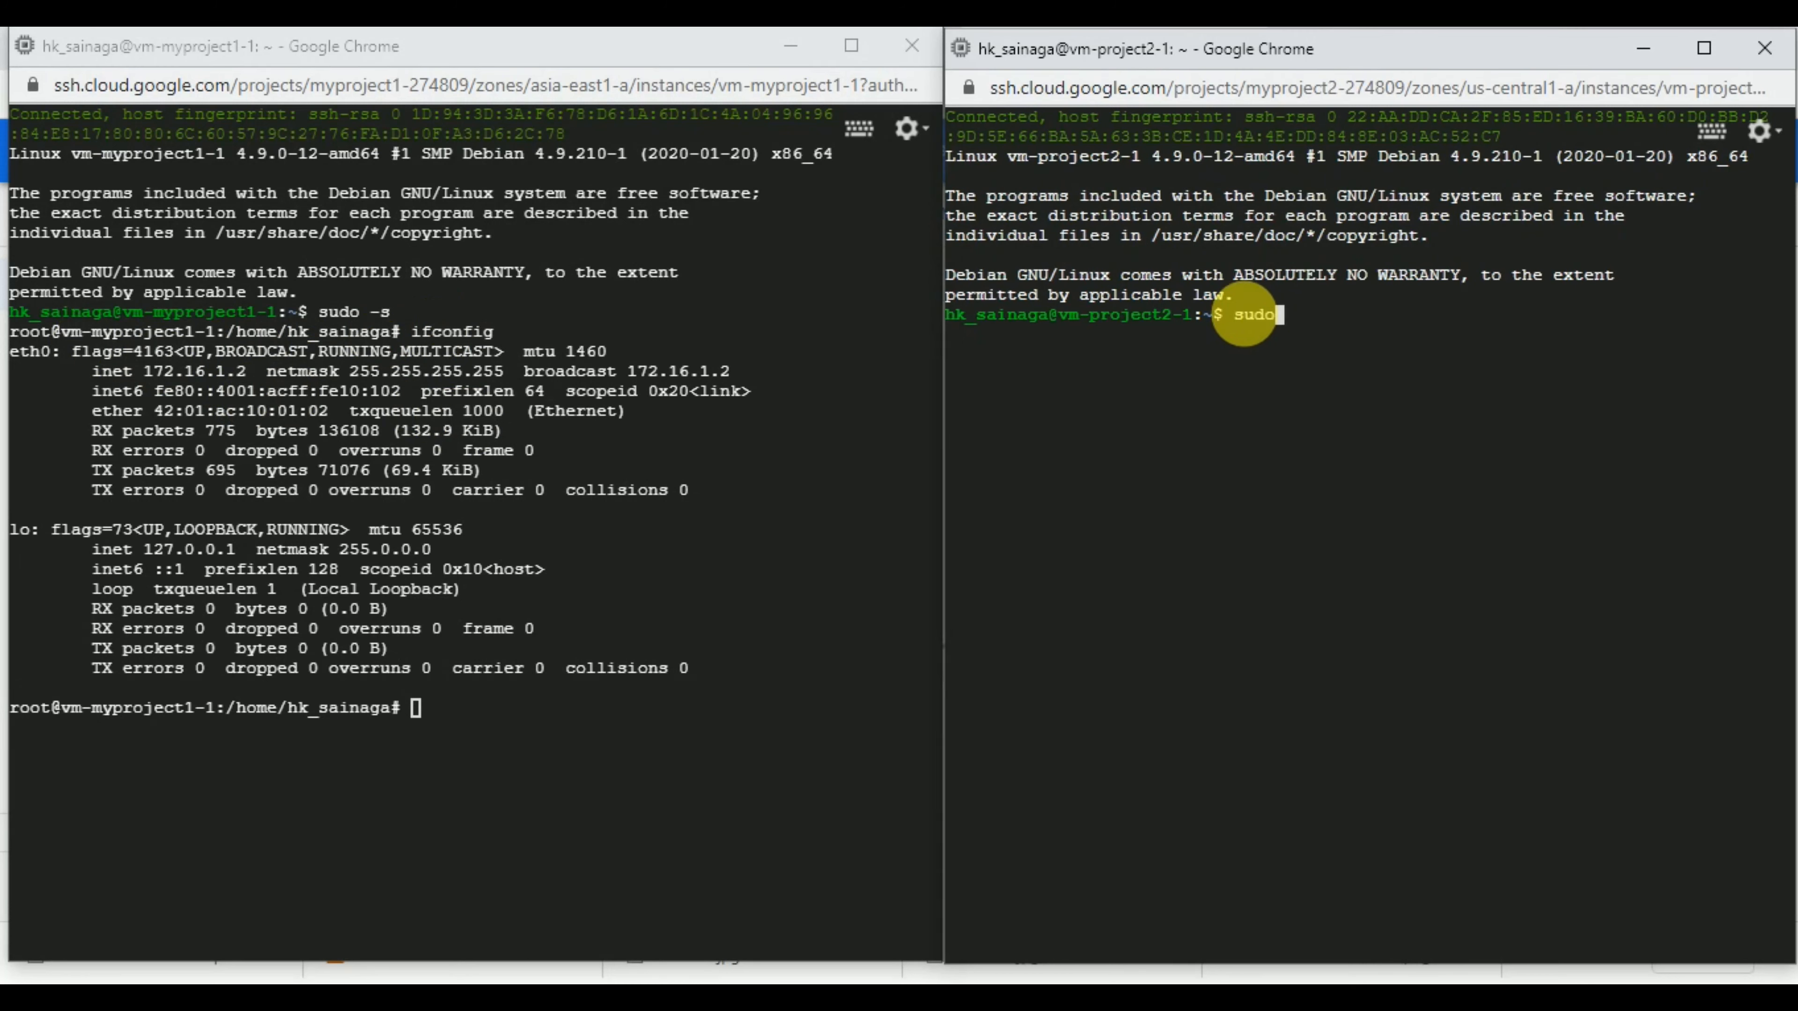
type(" -s")
key("Return")
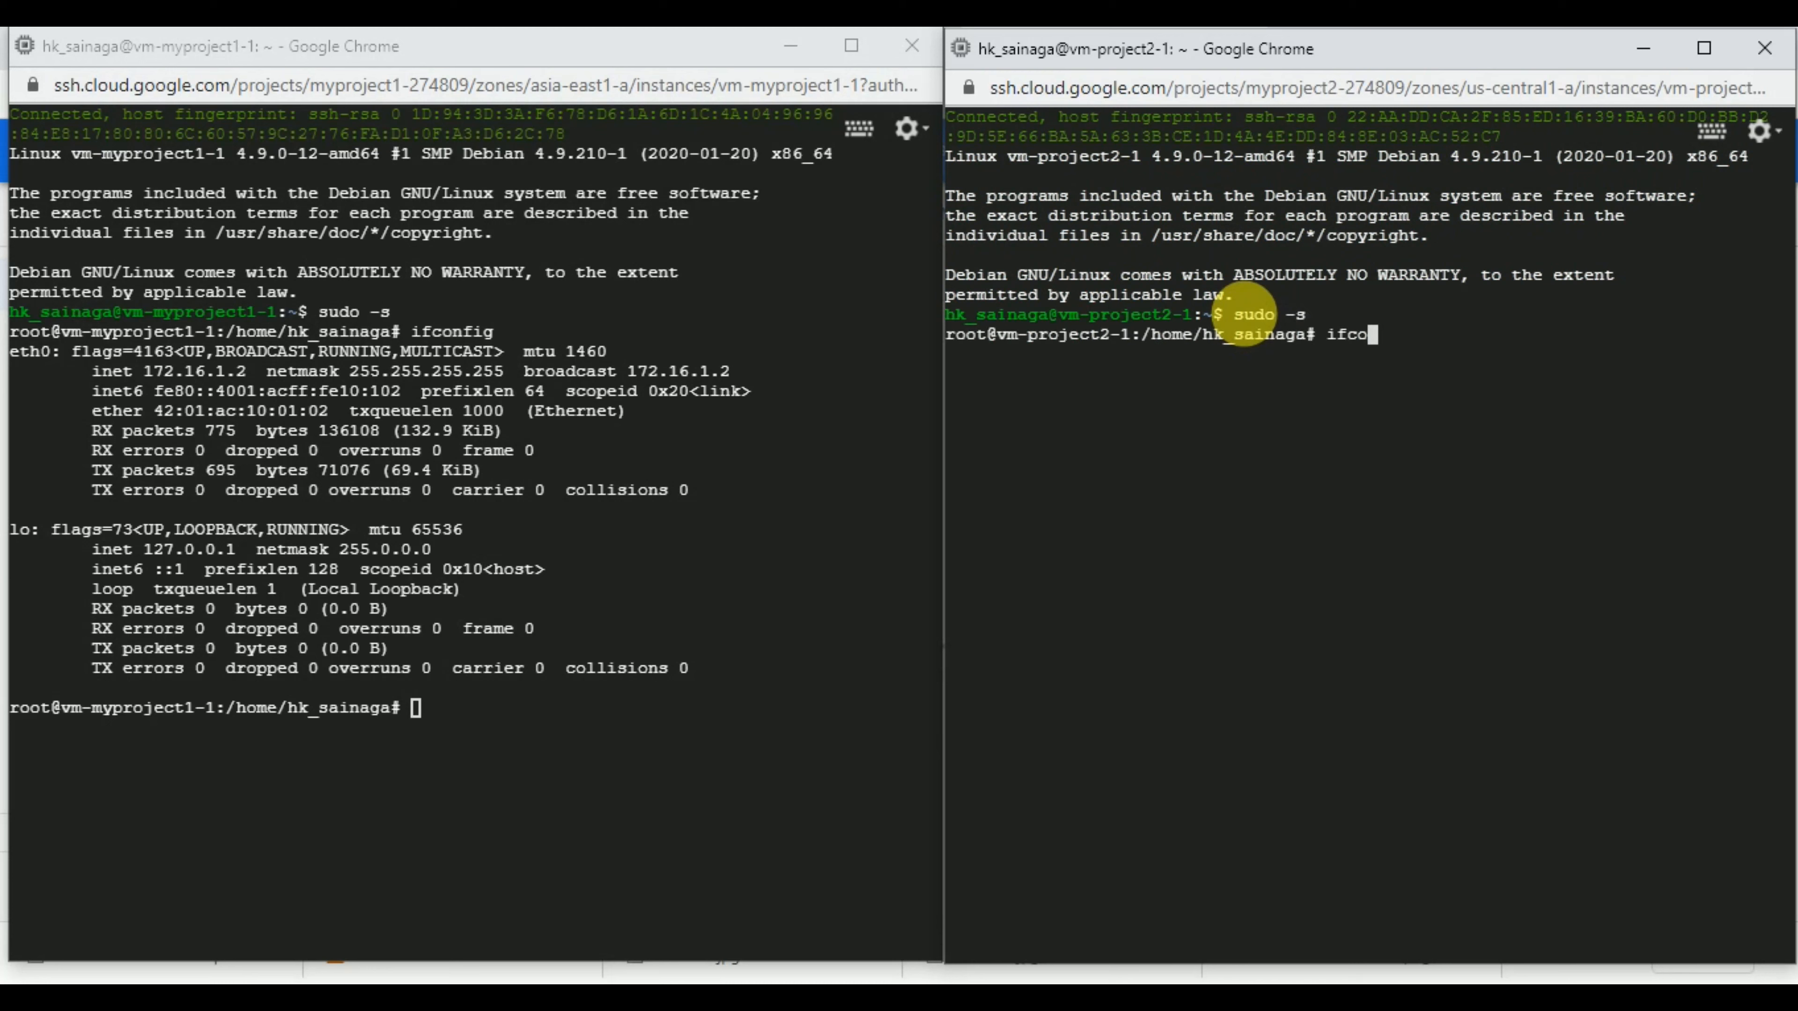
type("ifconfig")
key("Return")
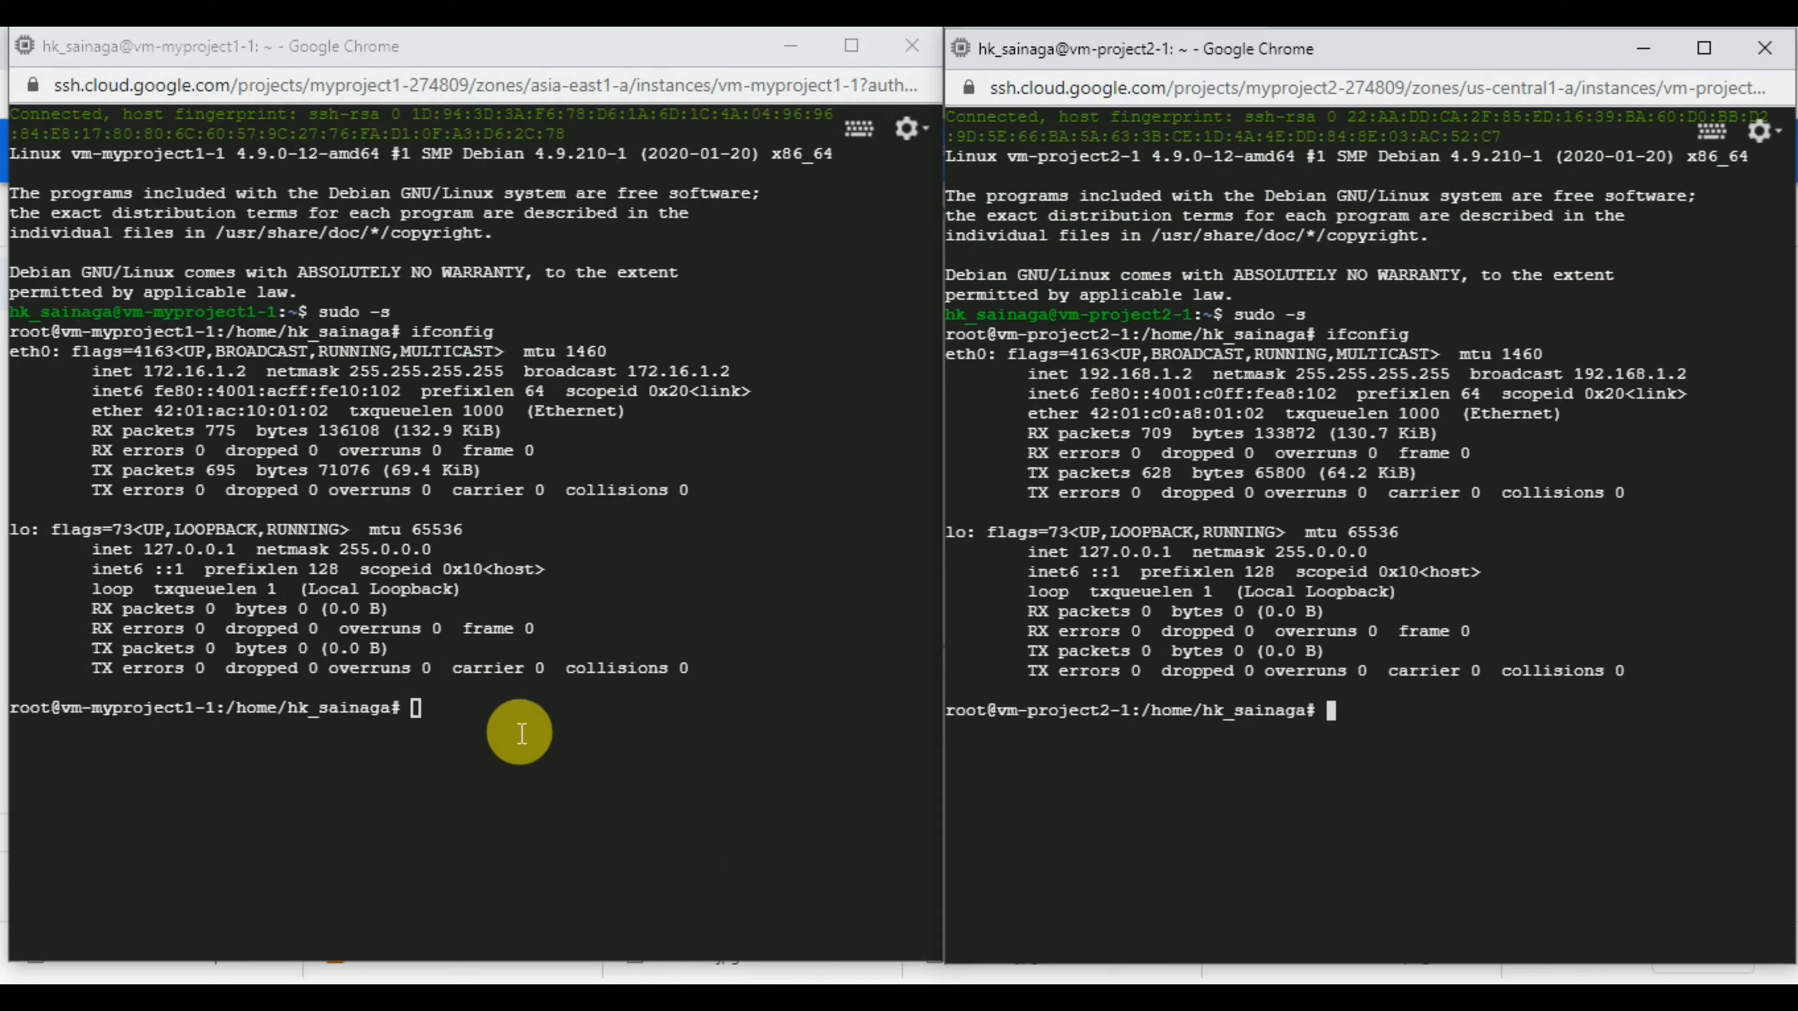
left_click(520, 733)
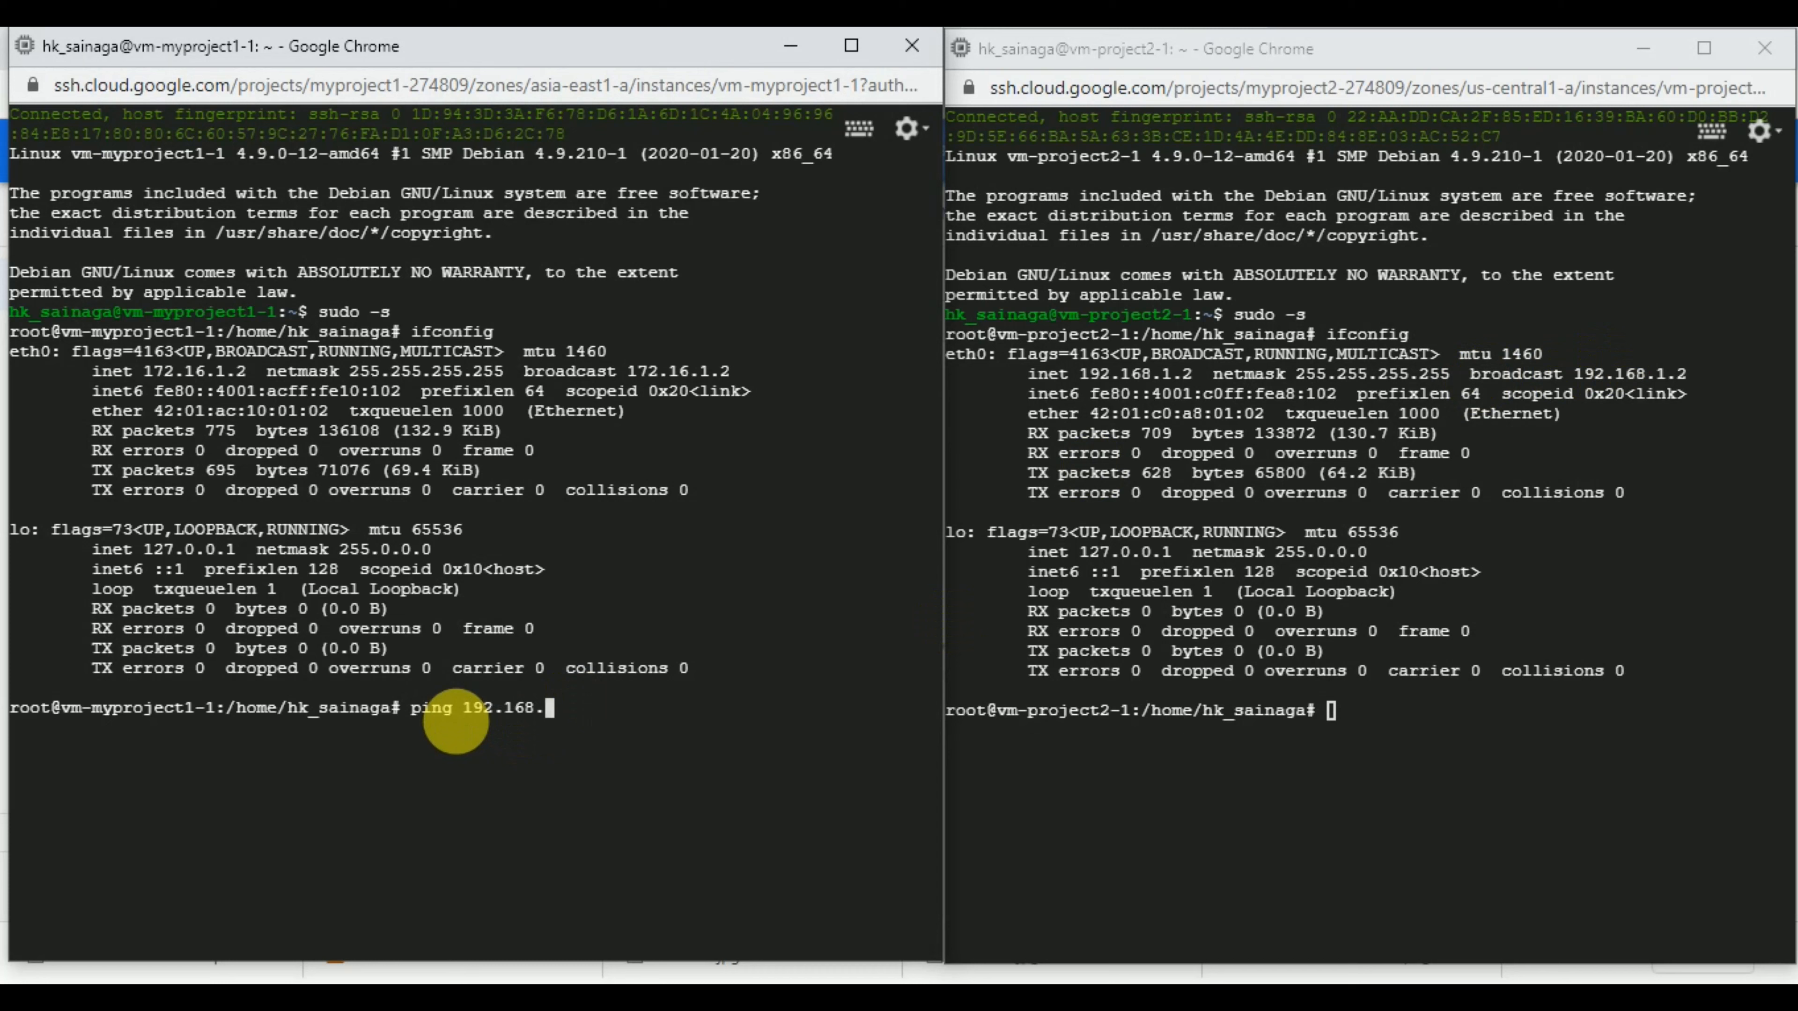
Step: Ping 192.168.1.2 from vm-myproject1-1 and stop it, showing 0% packet loss
type(".2")
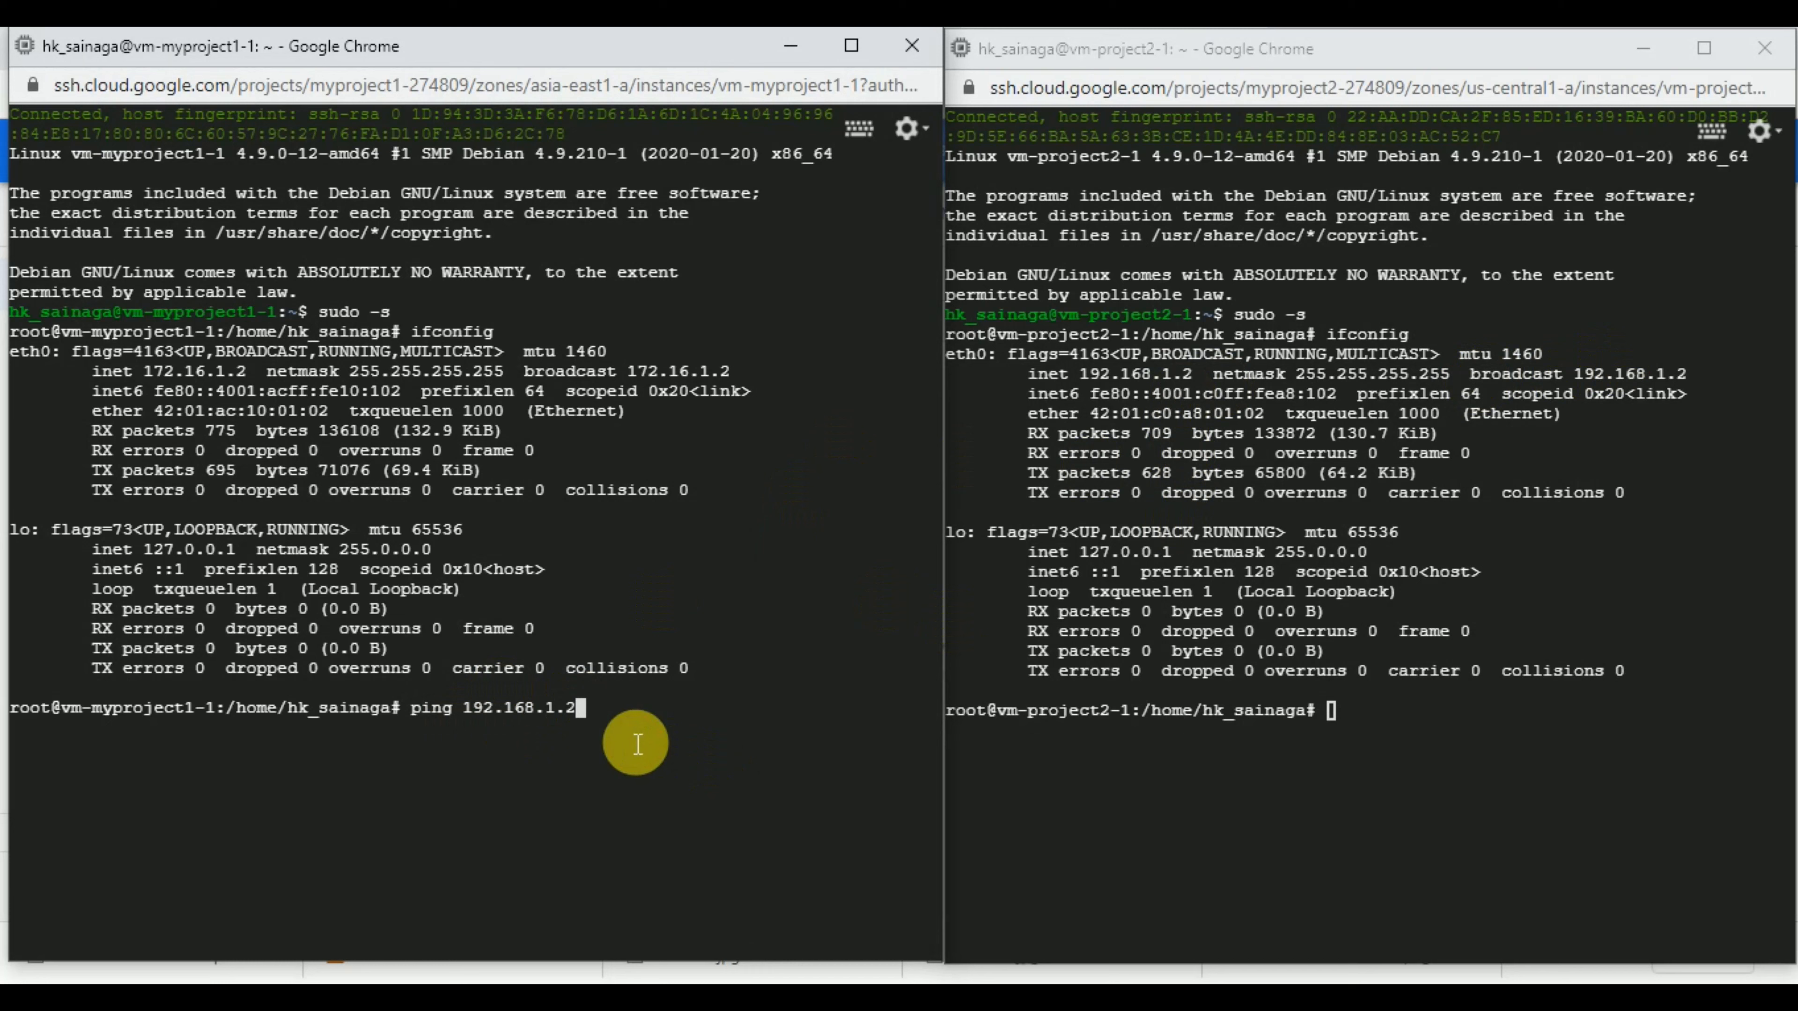
key("Return")
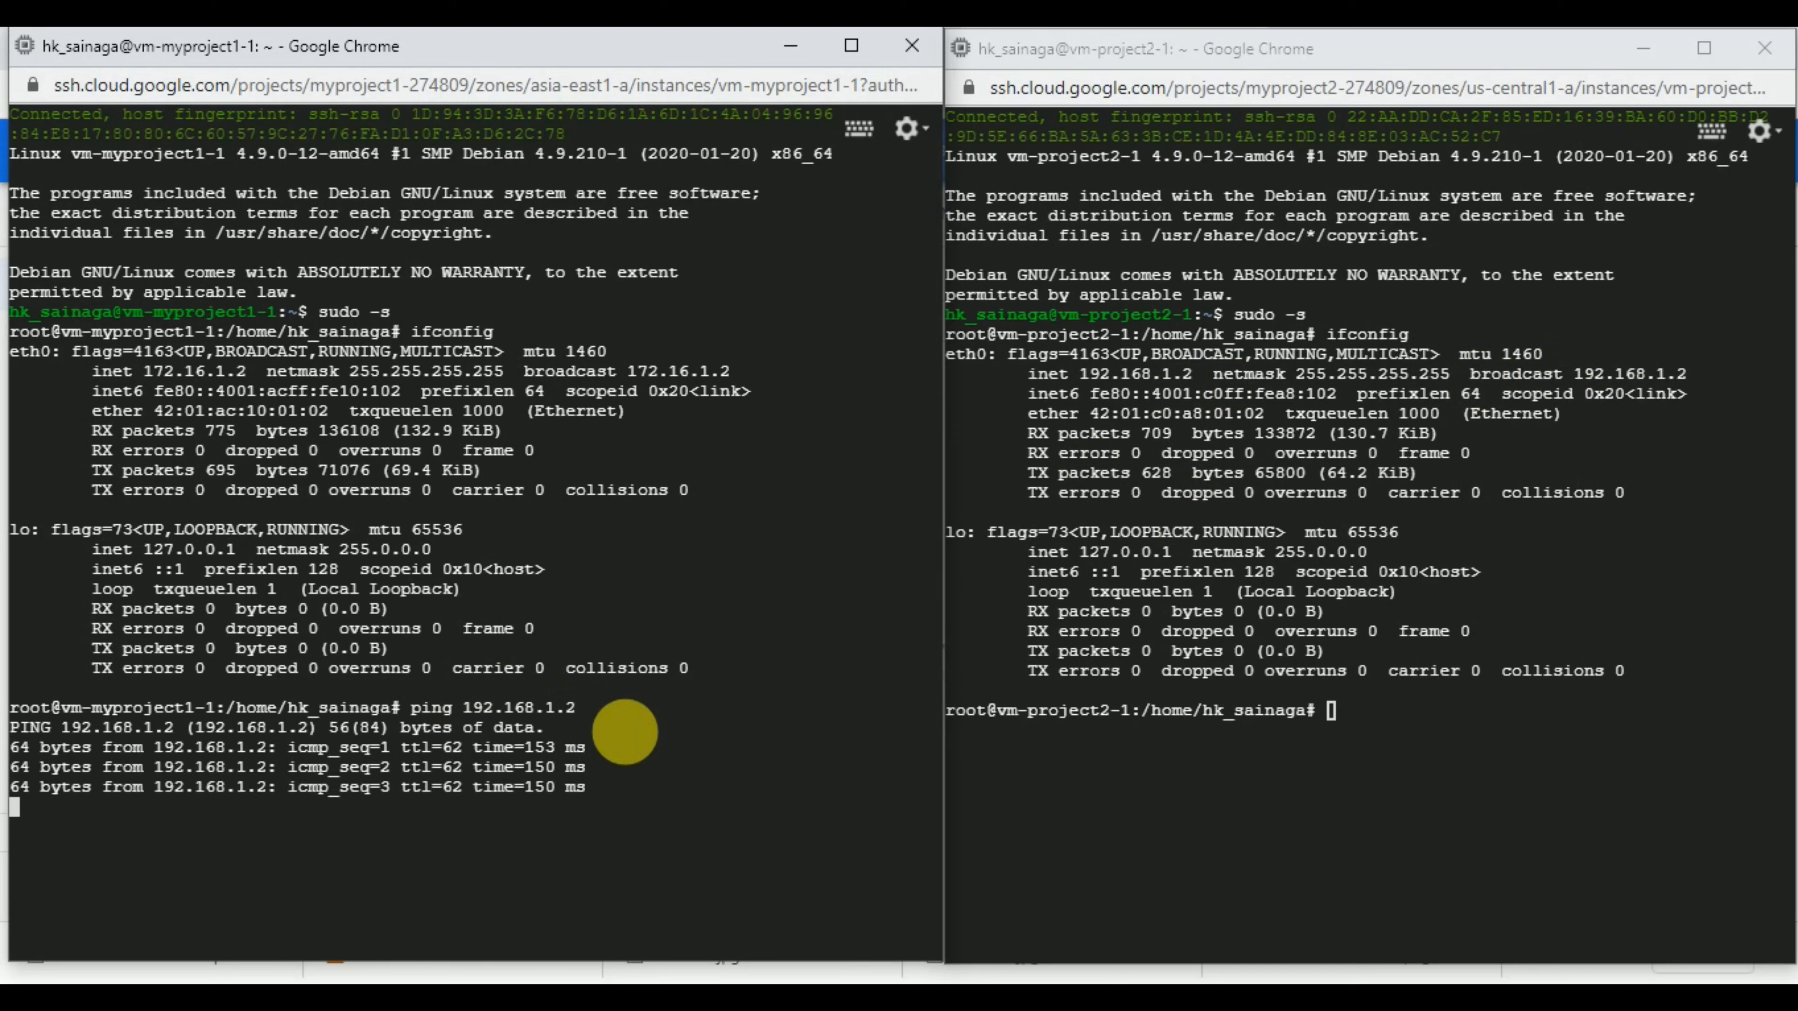
key("ctrl+c")
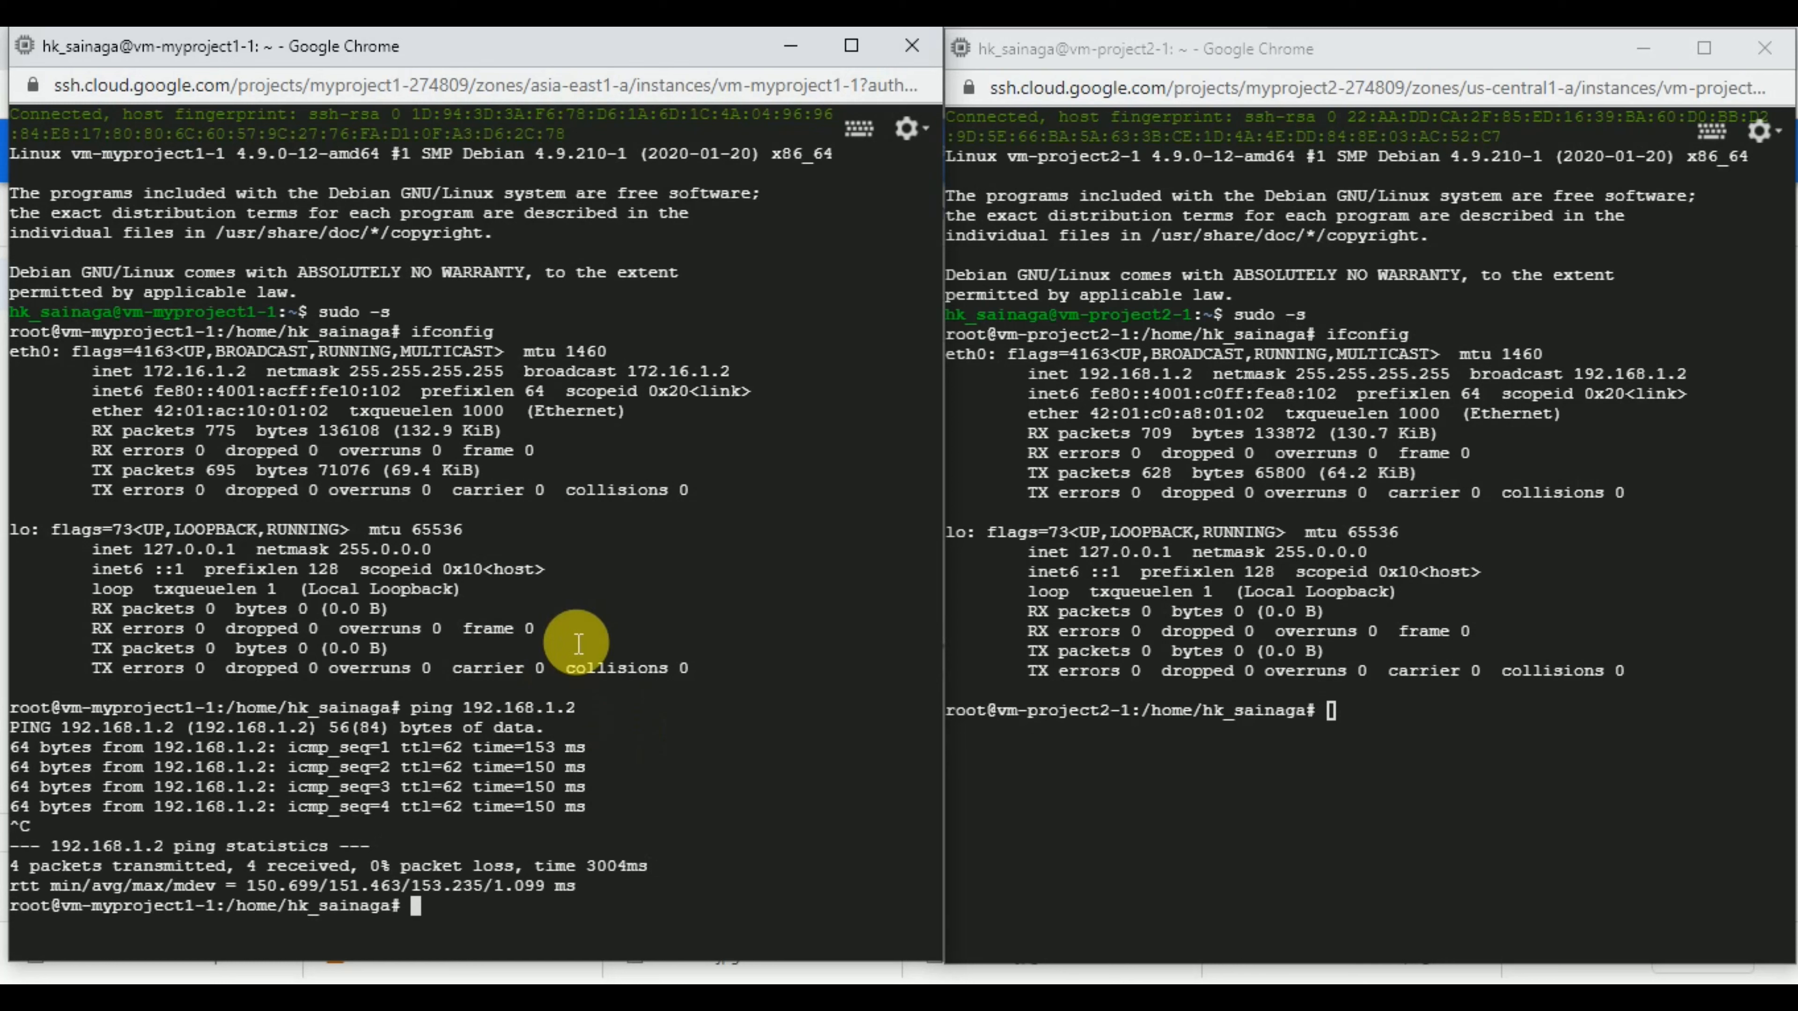
Step: Ping 172.16.1.2 from vm-project2-1 with 0% loss, then minimize the first terminal
left_click(1474, 730)
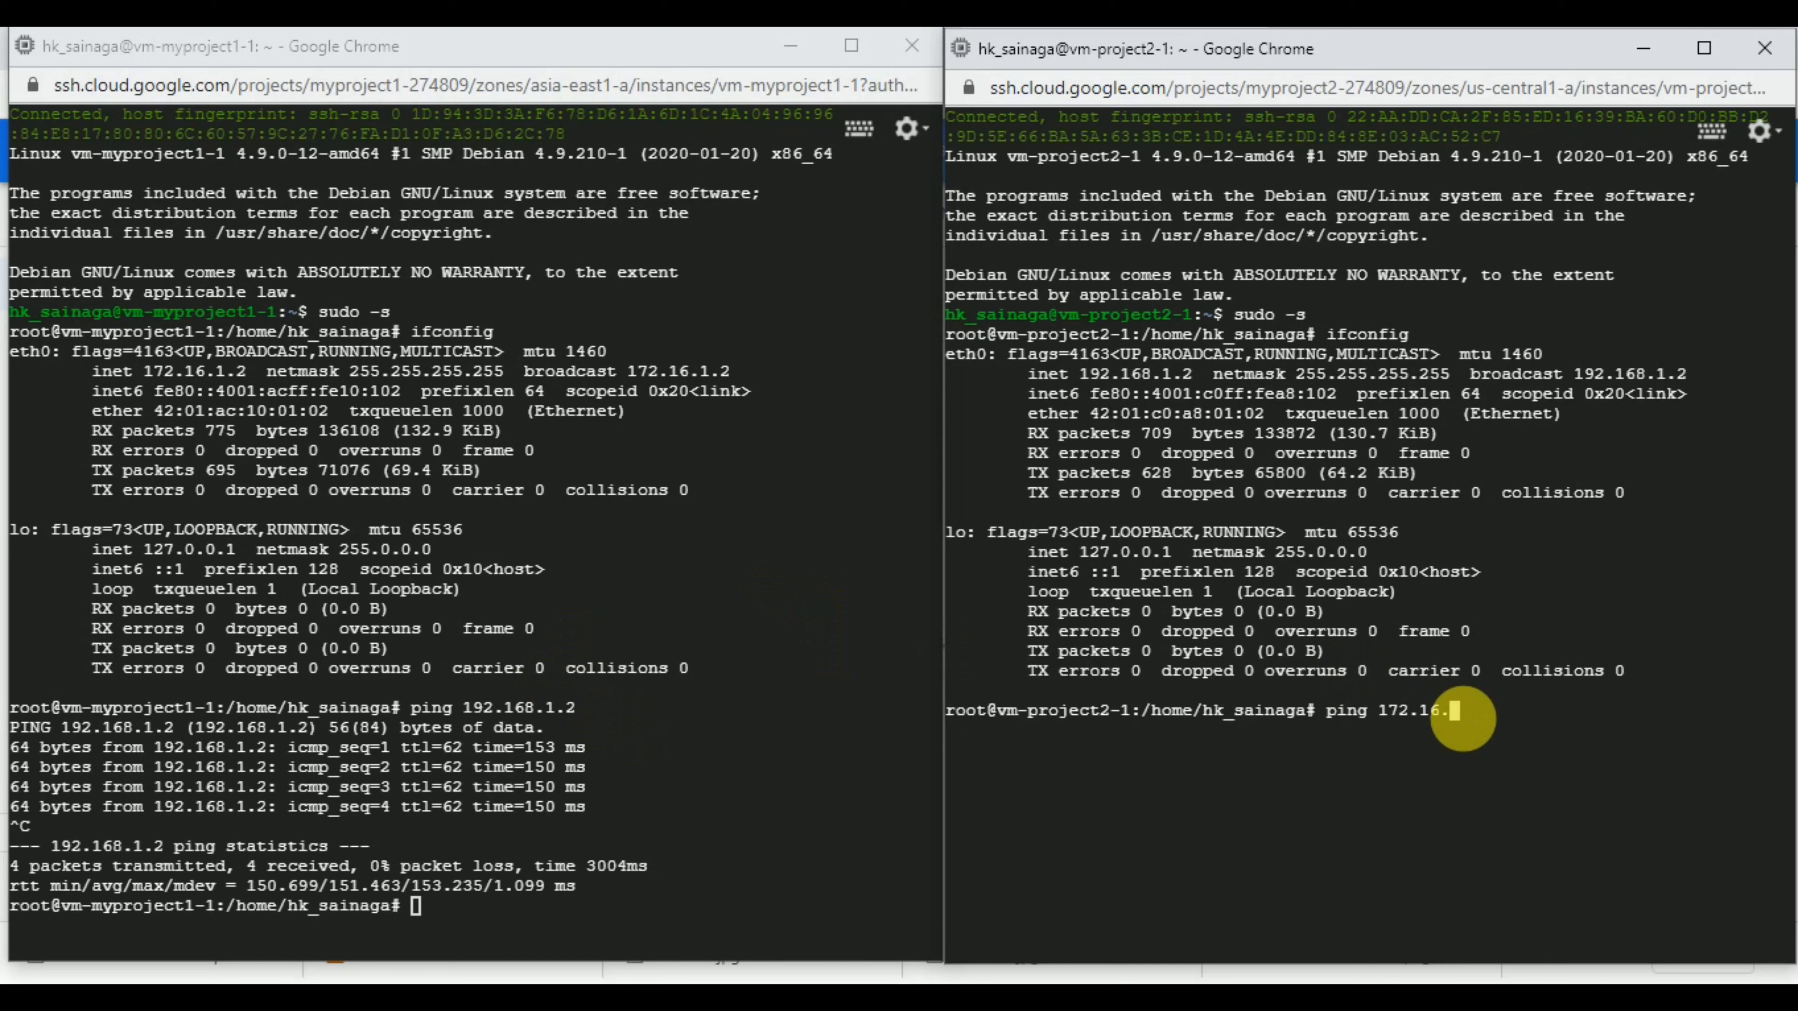
key("Return")
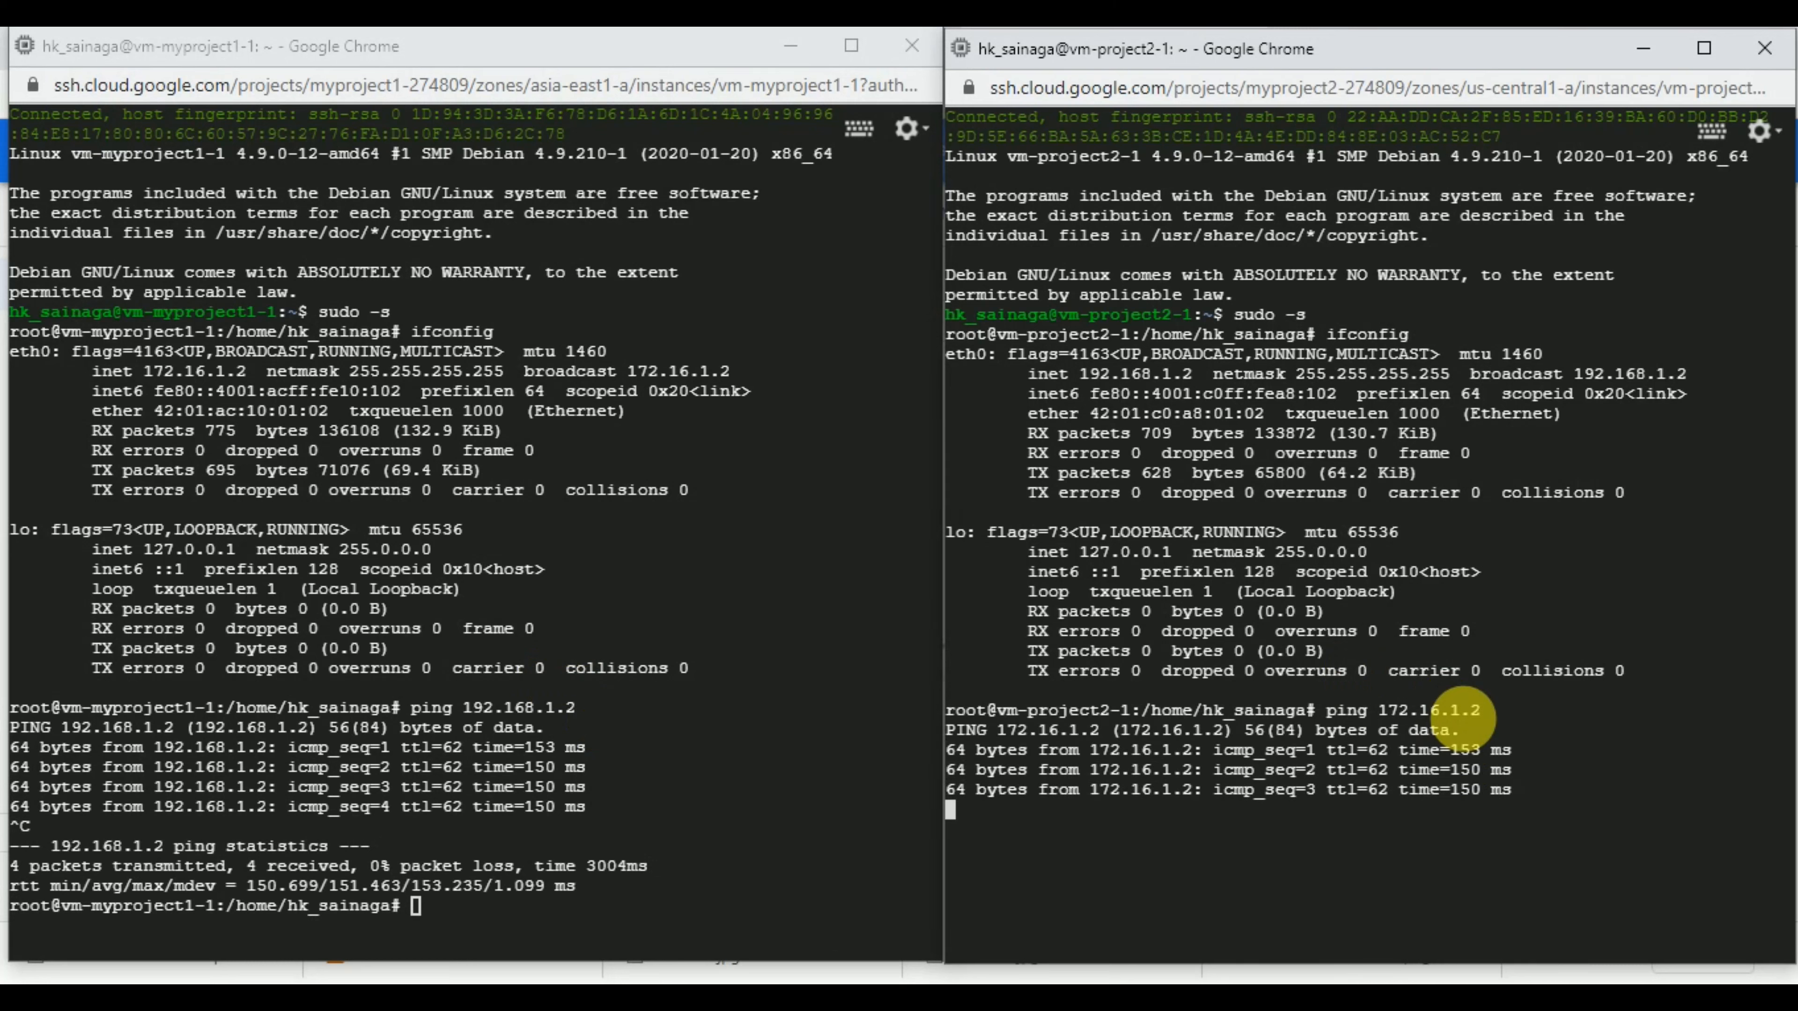
key("ctrl+c")
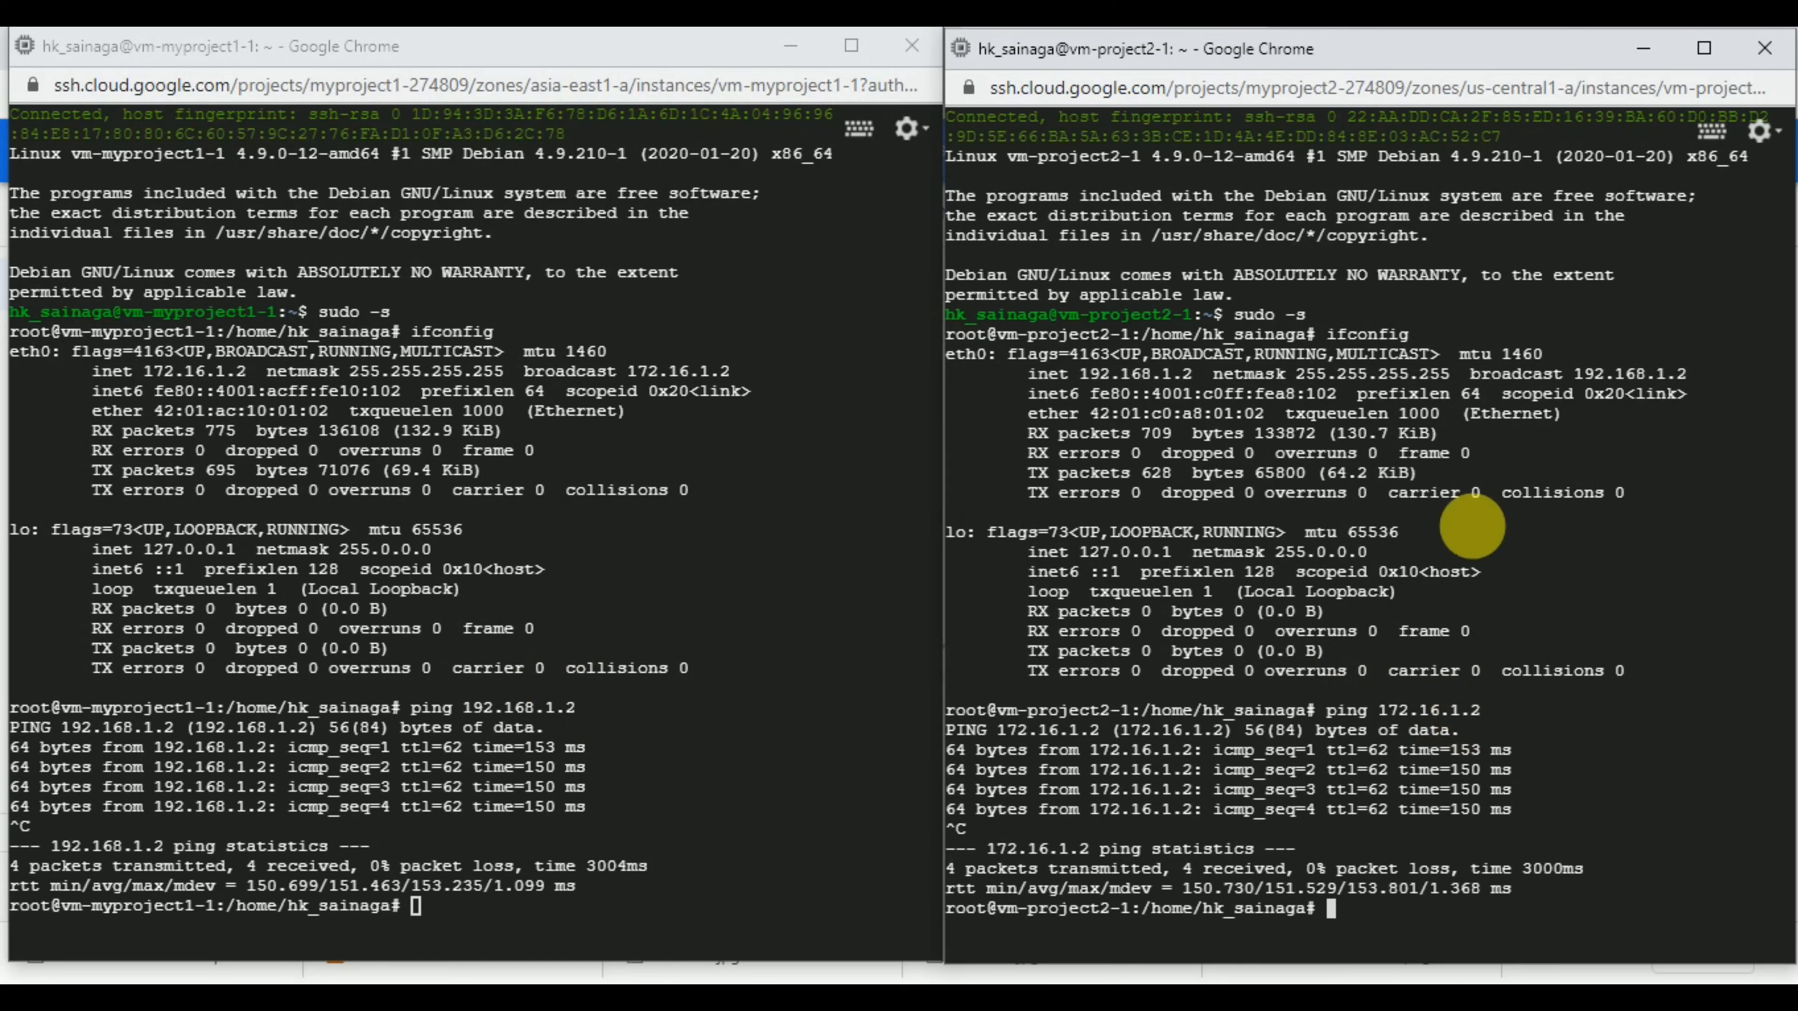
left_click(787, 51)
Step: Minimize the second SSH window and confirm taiwan-project-1-tunnel-1 now reads Established
left_click(1643, 45)
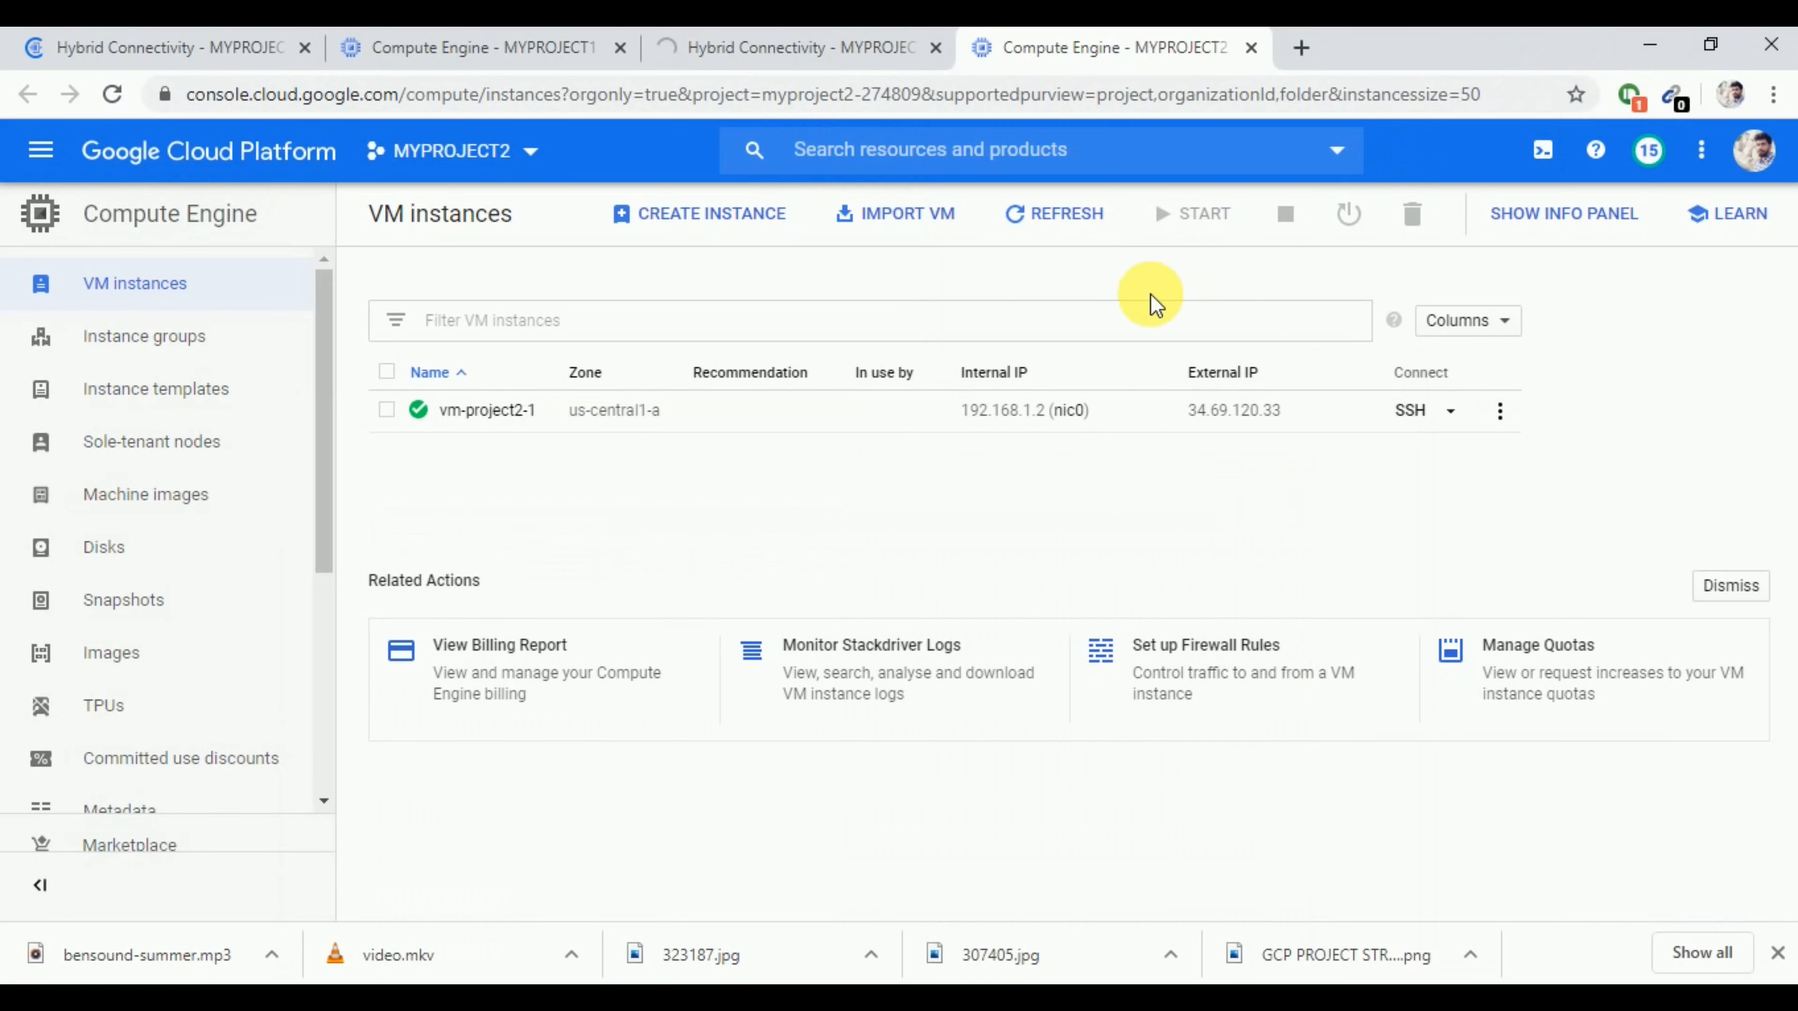
left_click(150, 49)
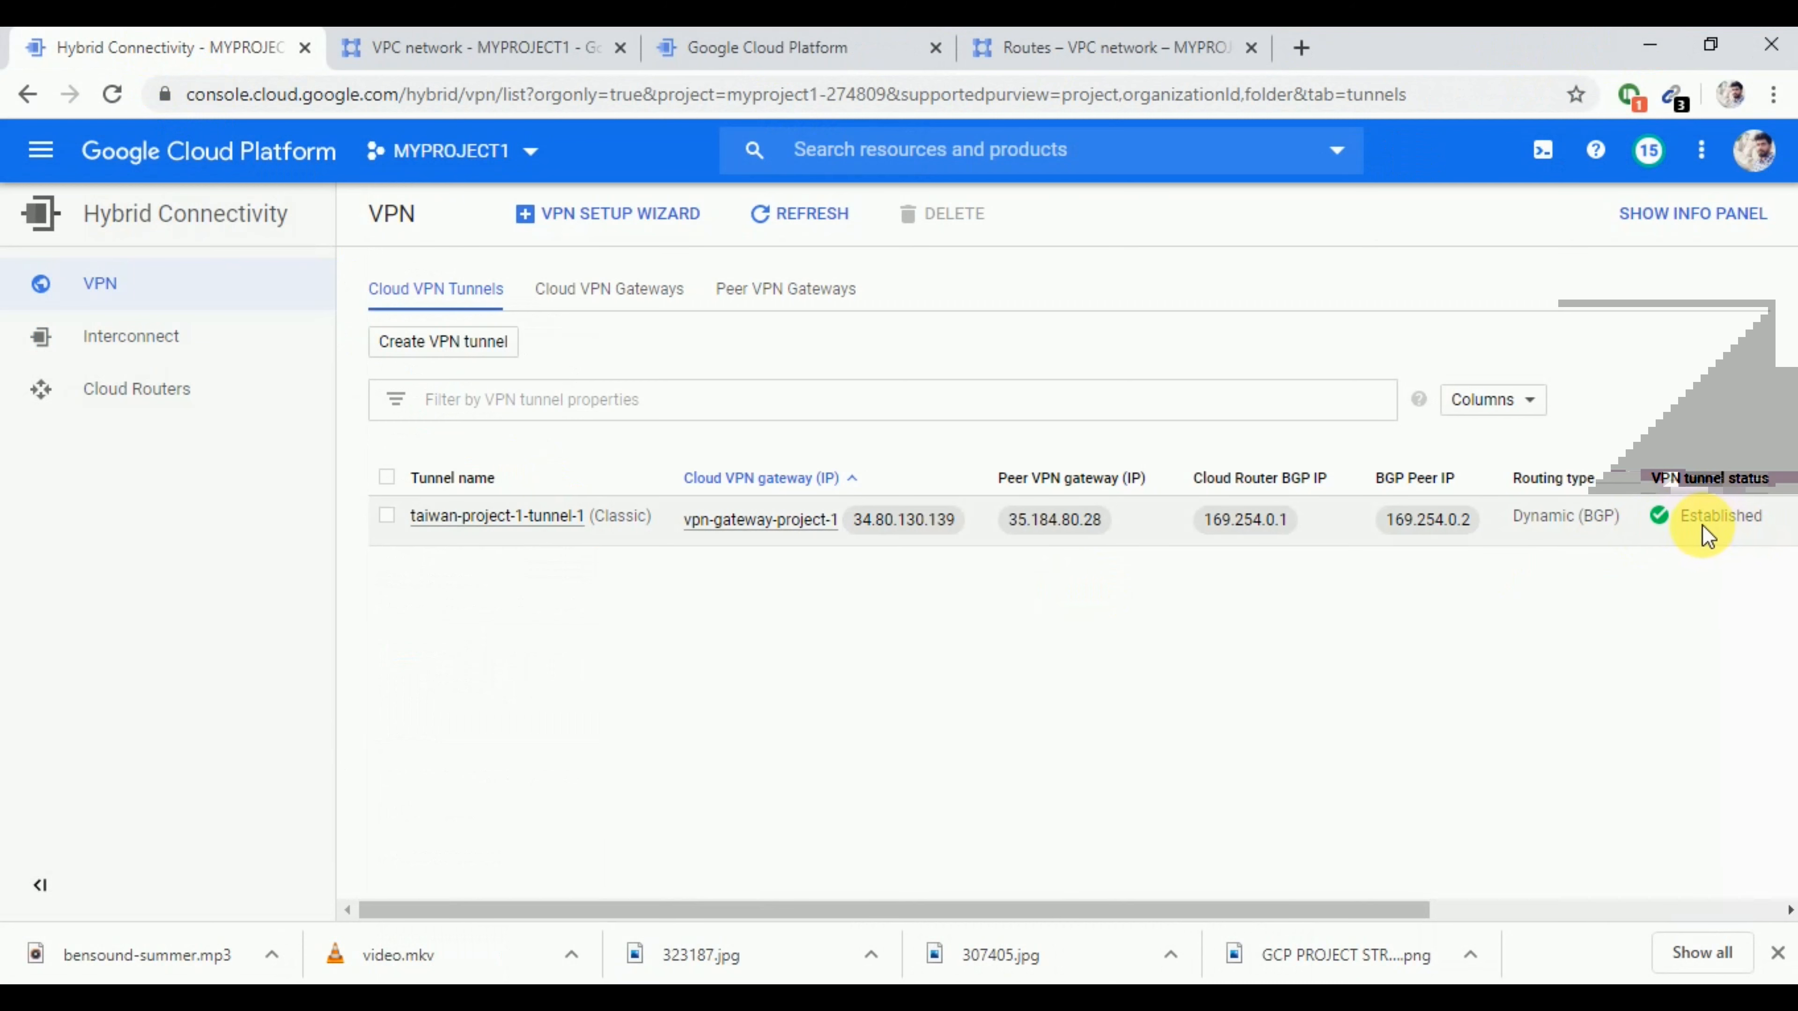
left_click(737, 47)
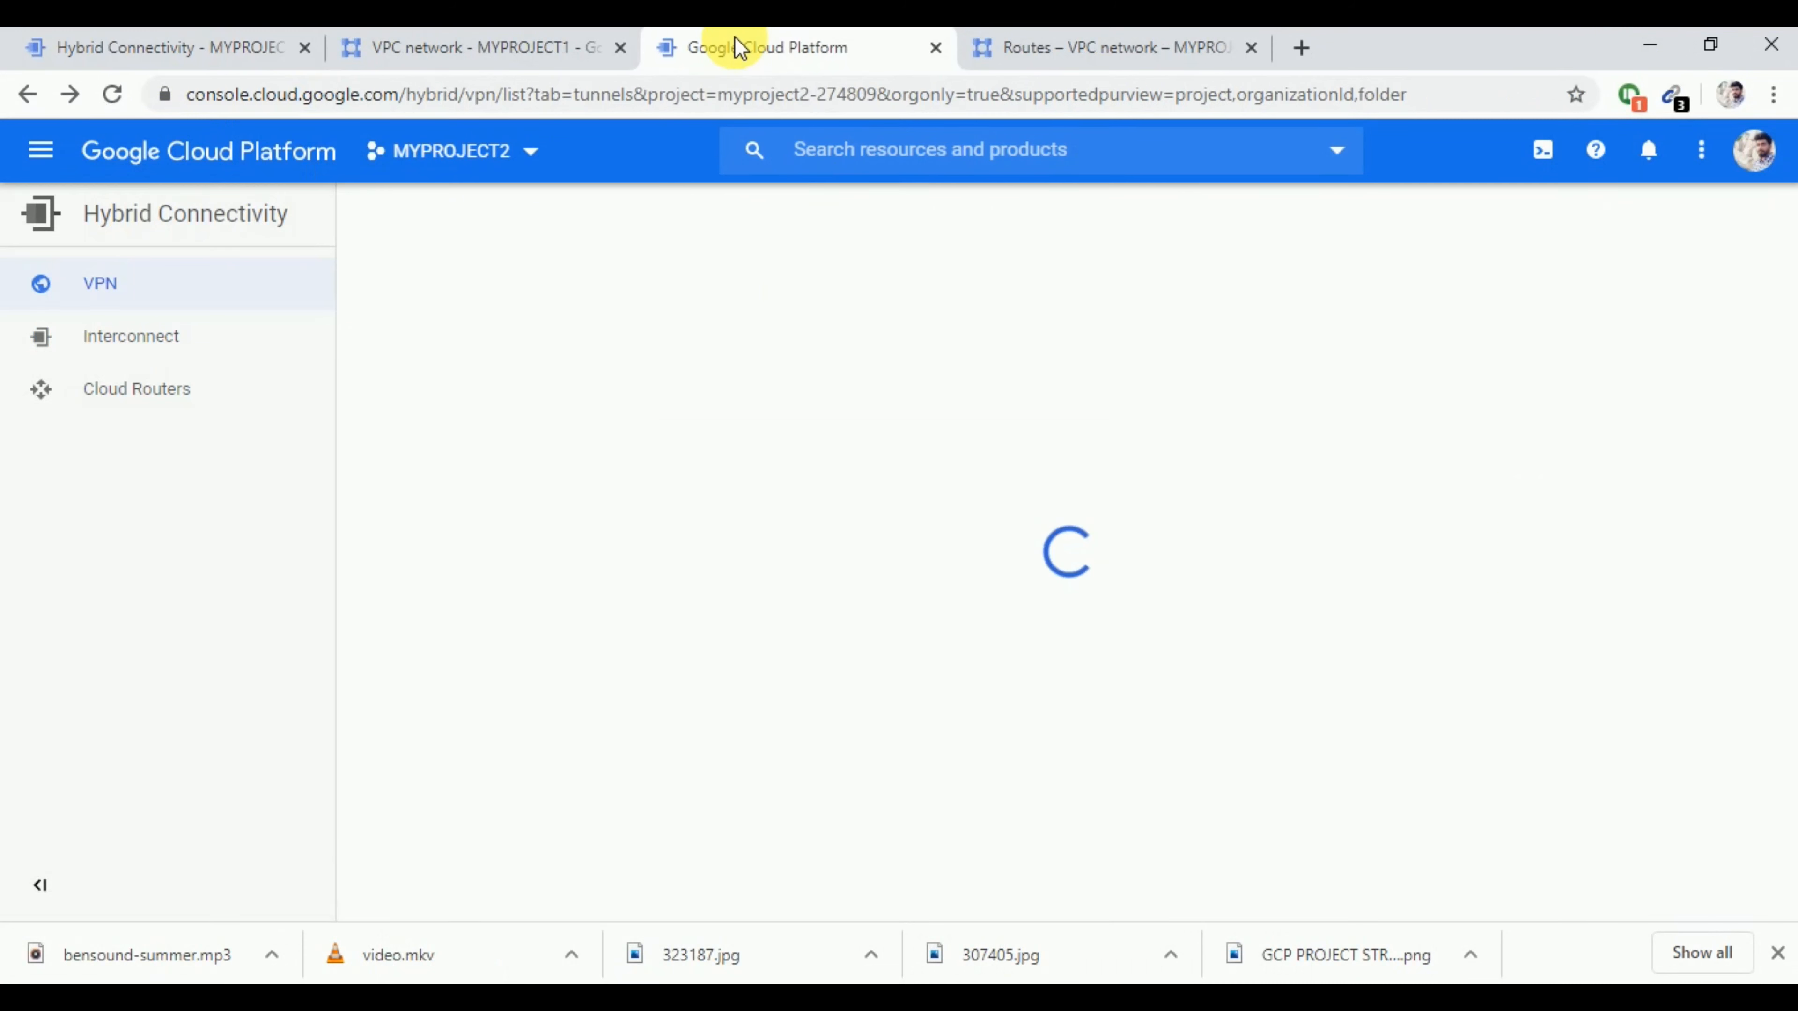
left_click(14, 60)
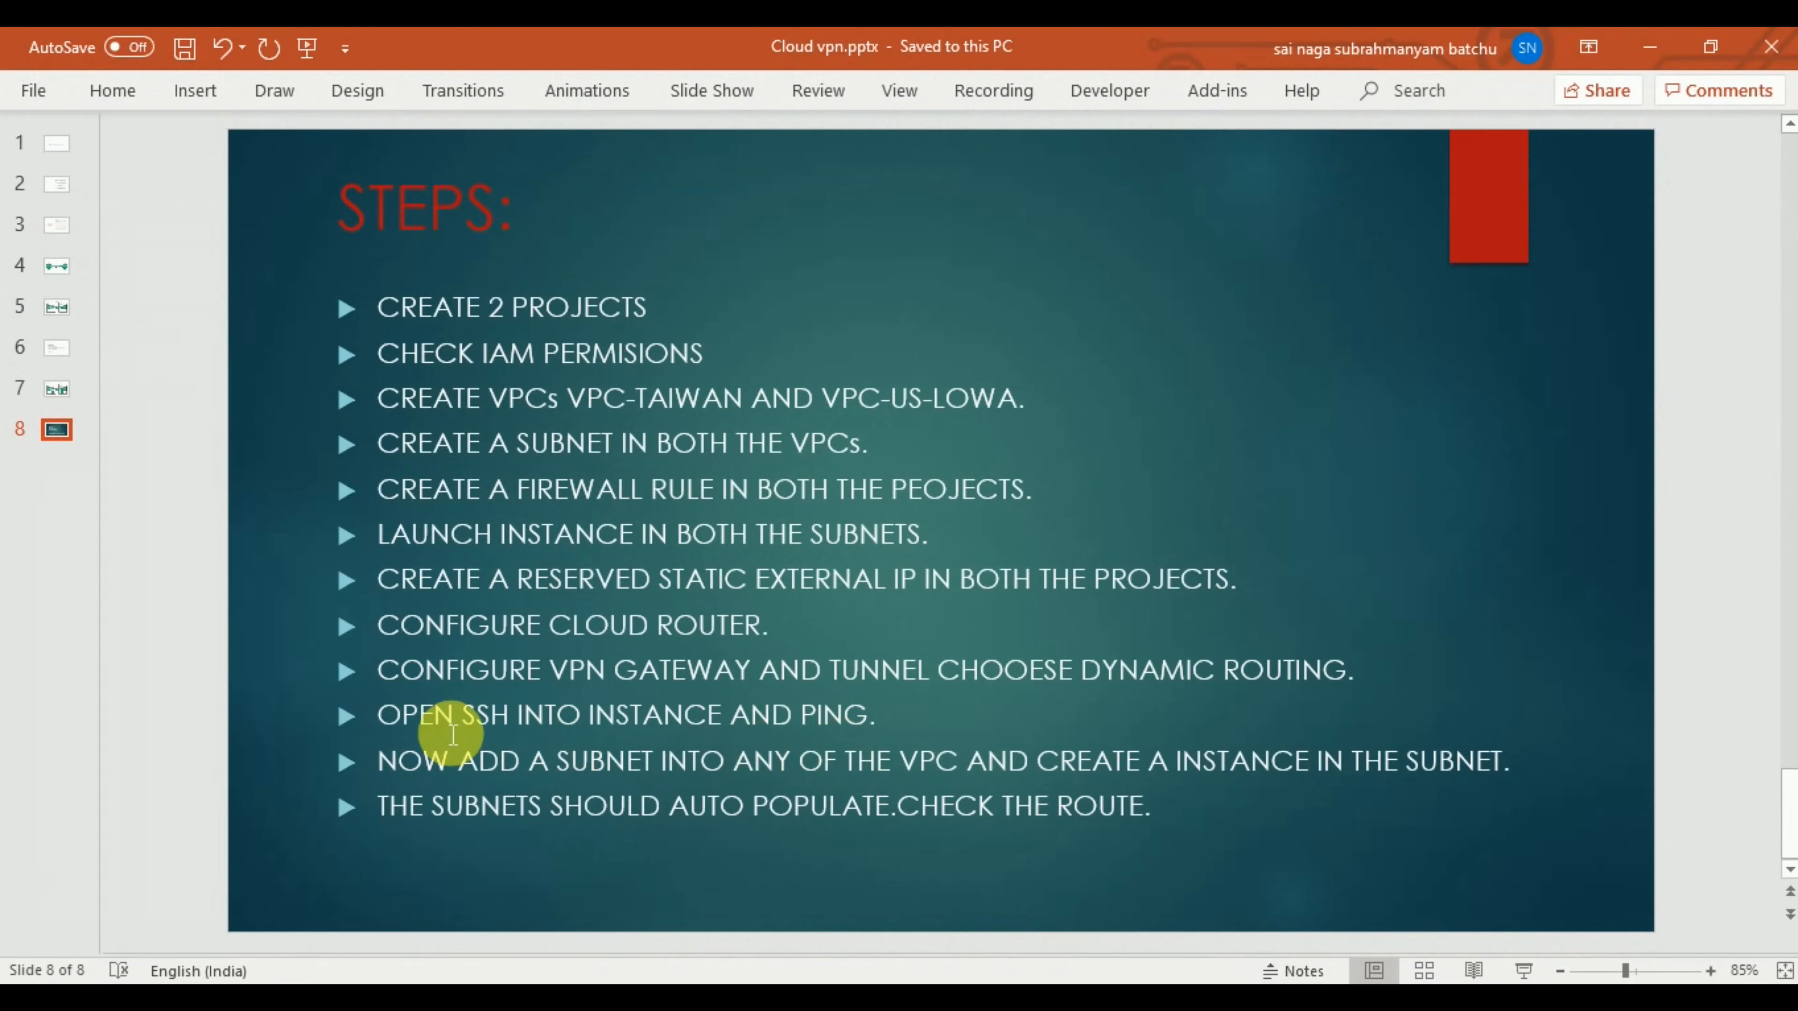
Step: Show the slide 7 VPN-DYNAMIC ROUTING diagram, then minimize PowerPoint back to the console
left_click(51, 388)
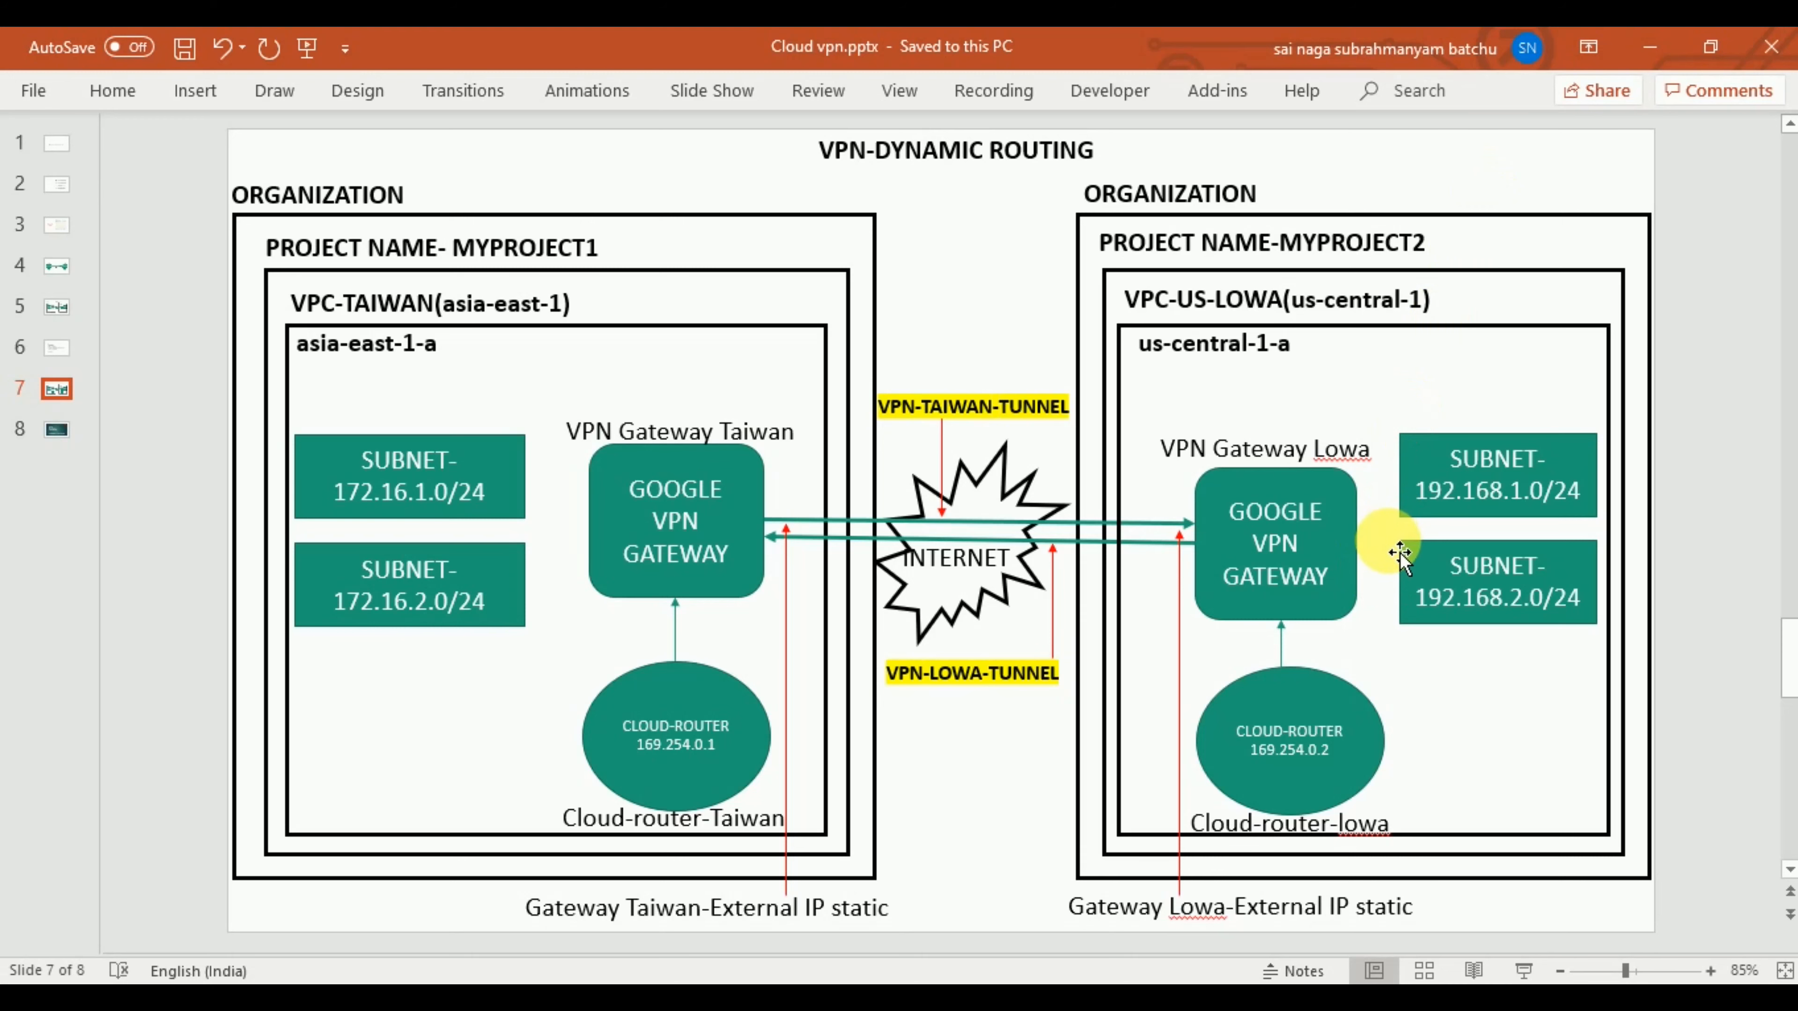
left_click(1650, 47)
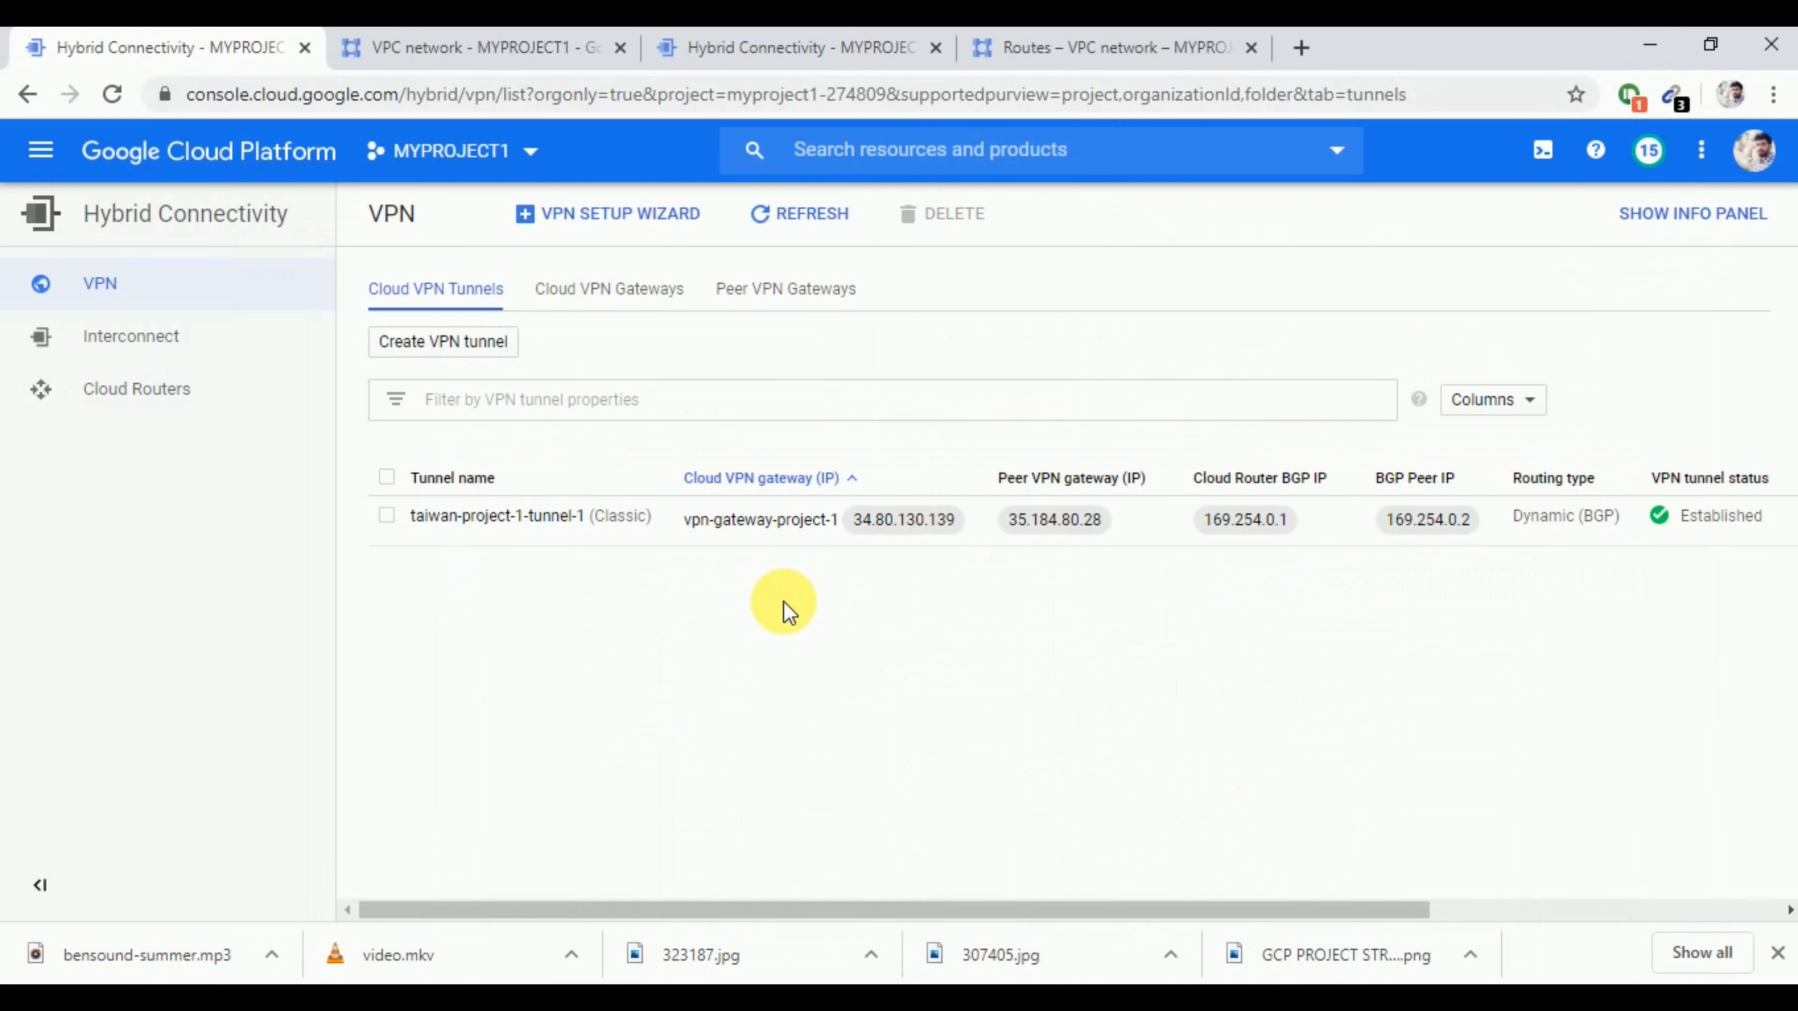
Step: Open the vpc-taiwan network from the VPC networks list and bring up Add subnet
left_click(450, 45)
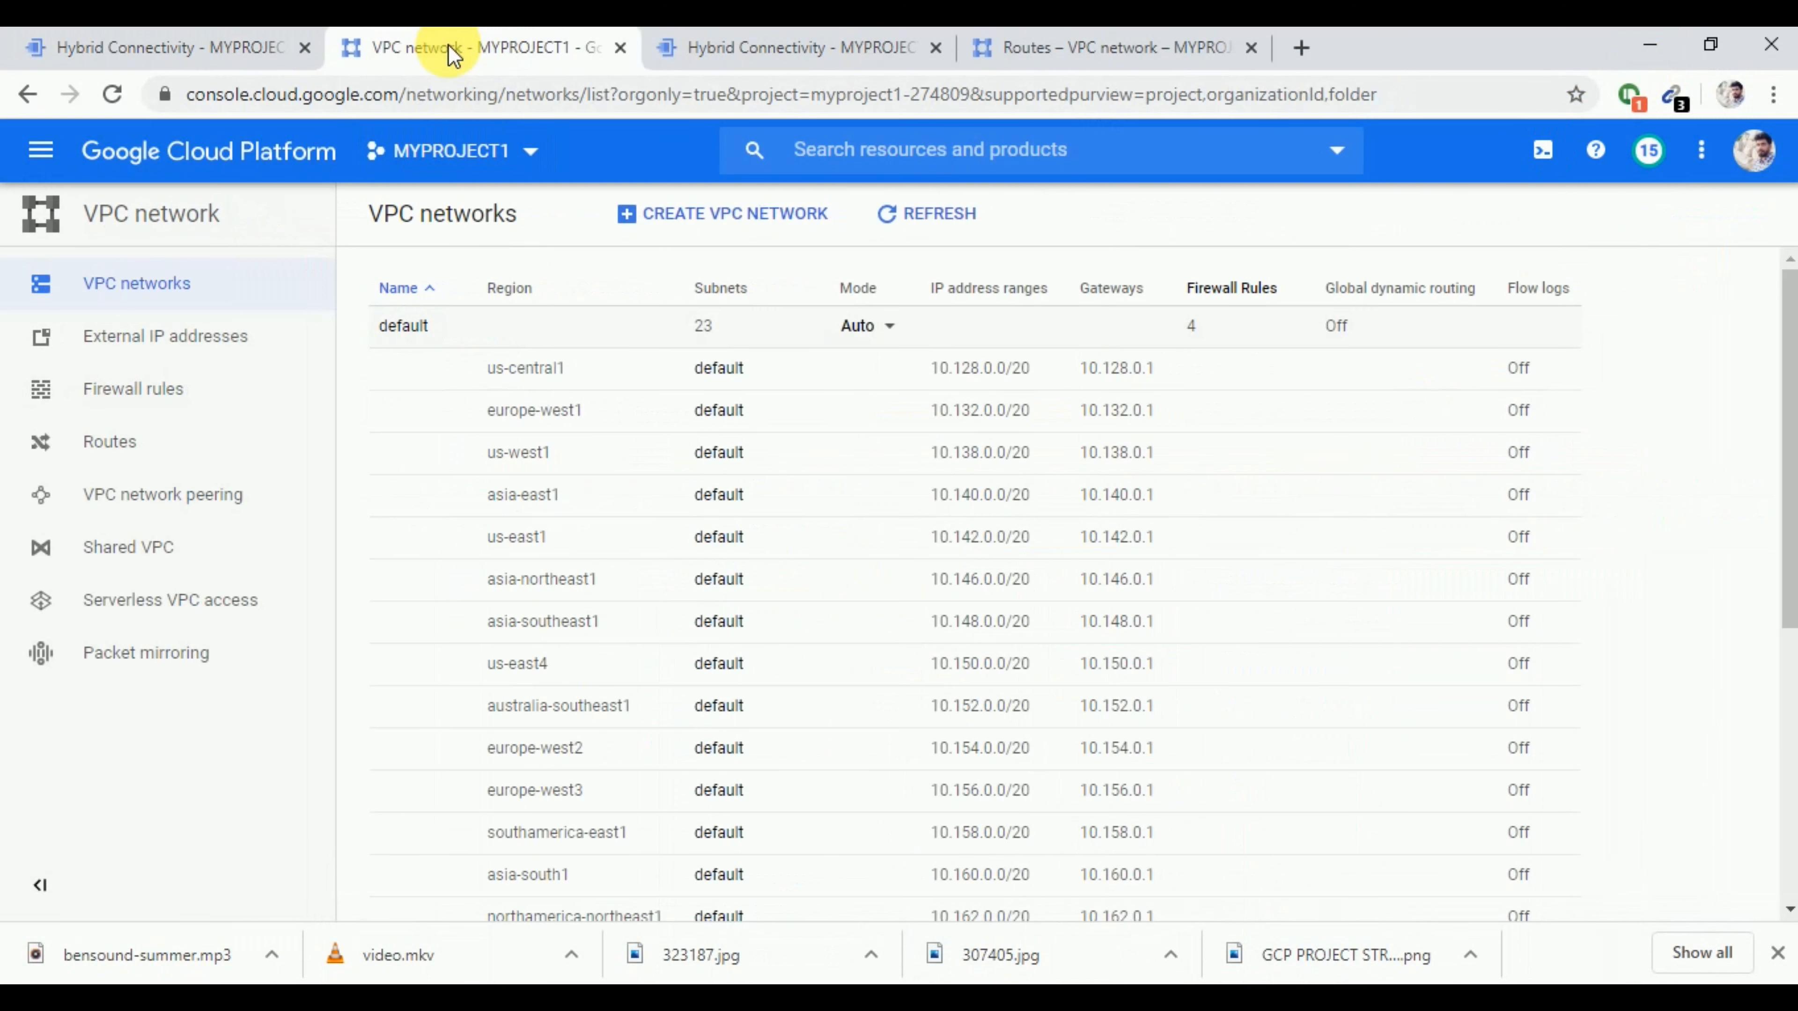
scroll(466, 739, "down", 7)
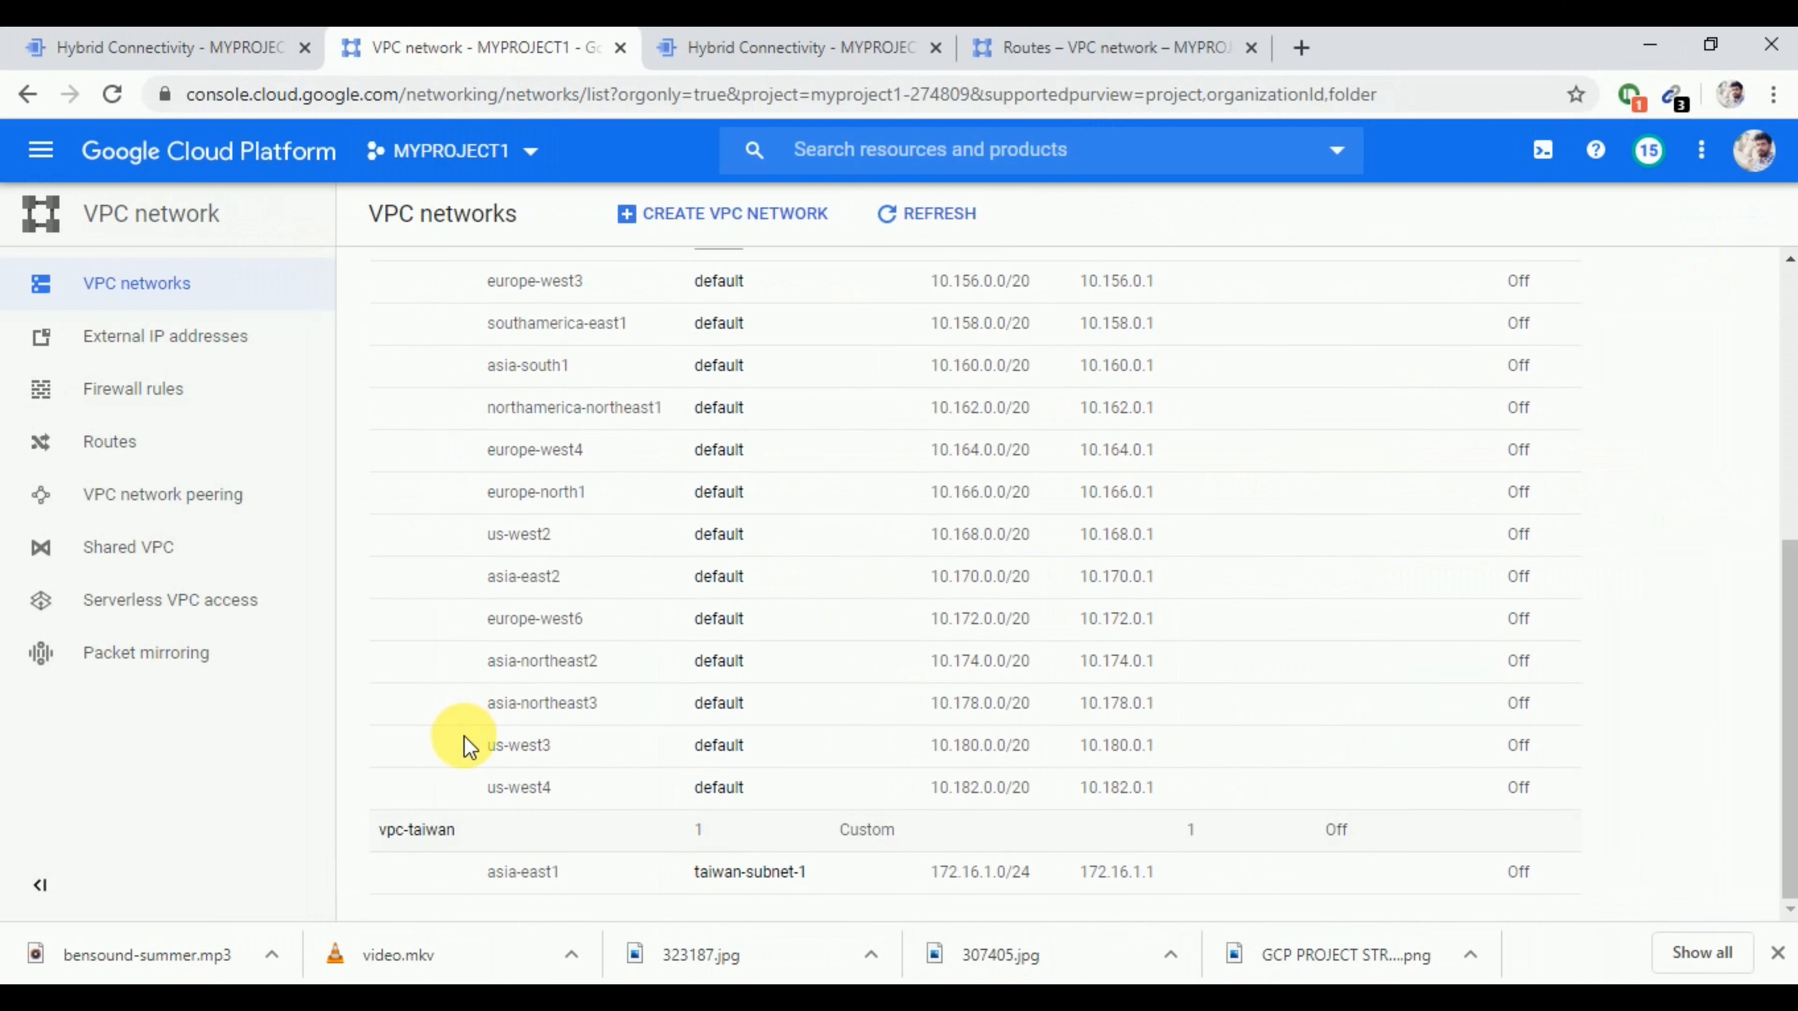
left_click(433, 835)
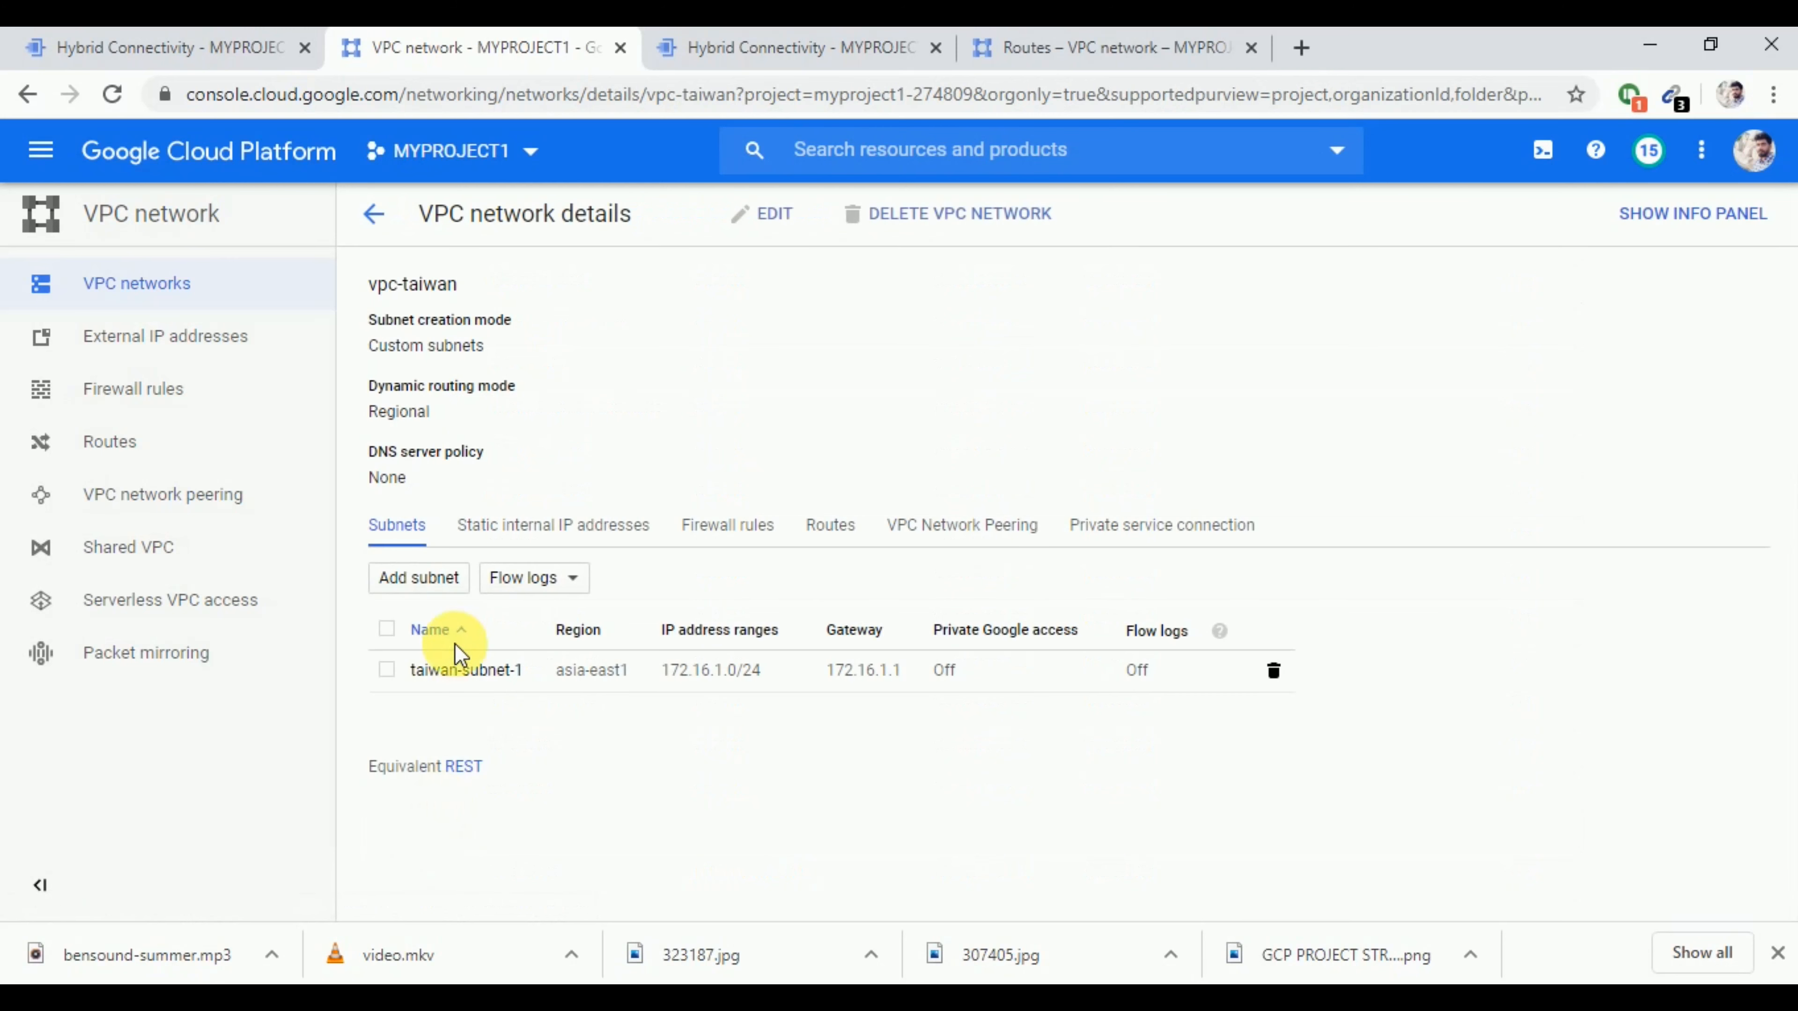
left_click(425, 578)
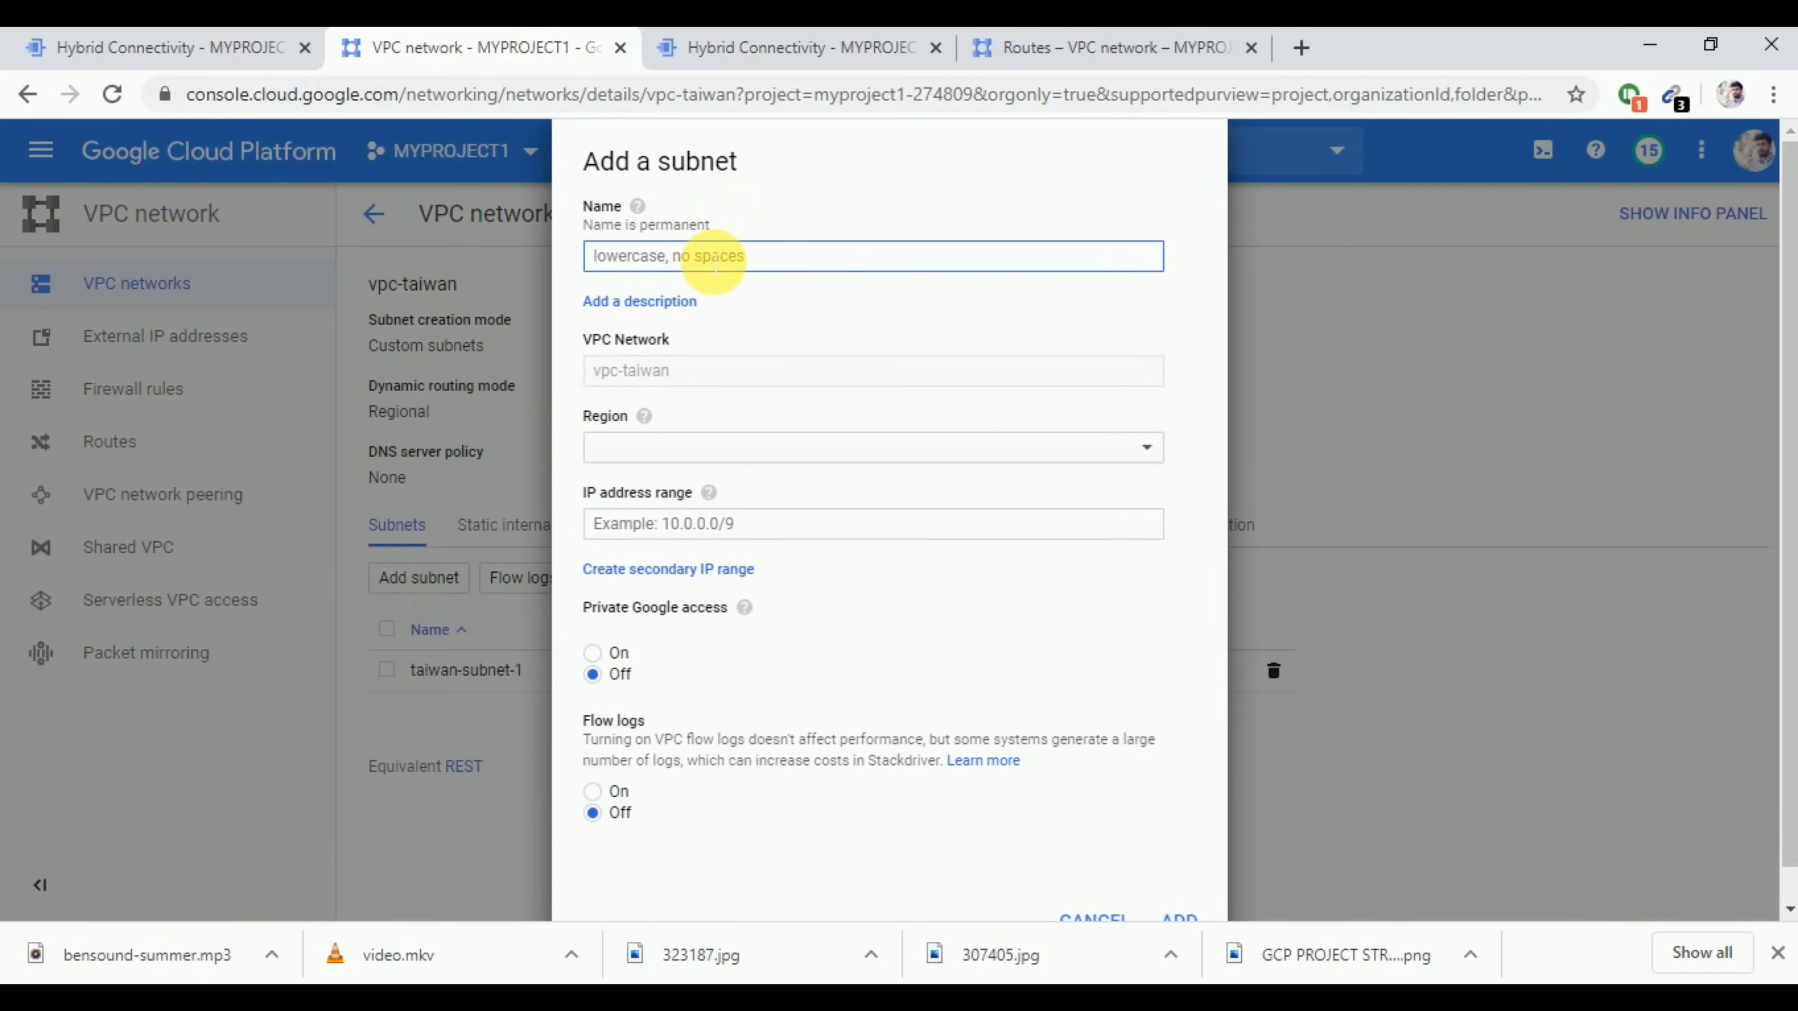
Step: Create subnet taiwan-subnet-2 in region asia-east1 with IP range 172.16.2.0/24
type("taiwan-subnet-2")
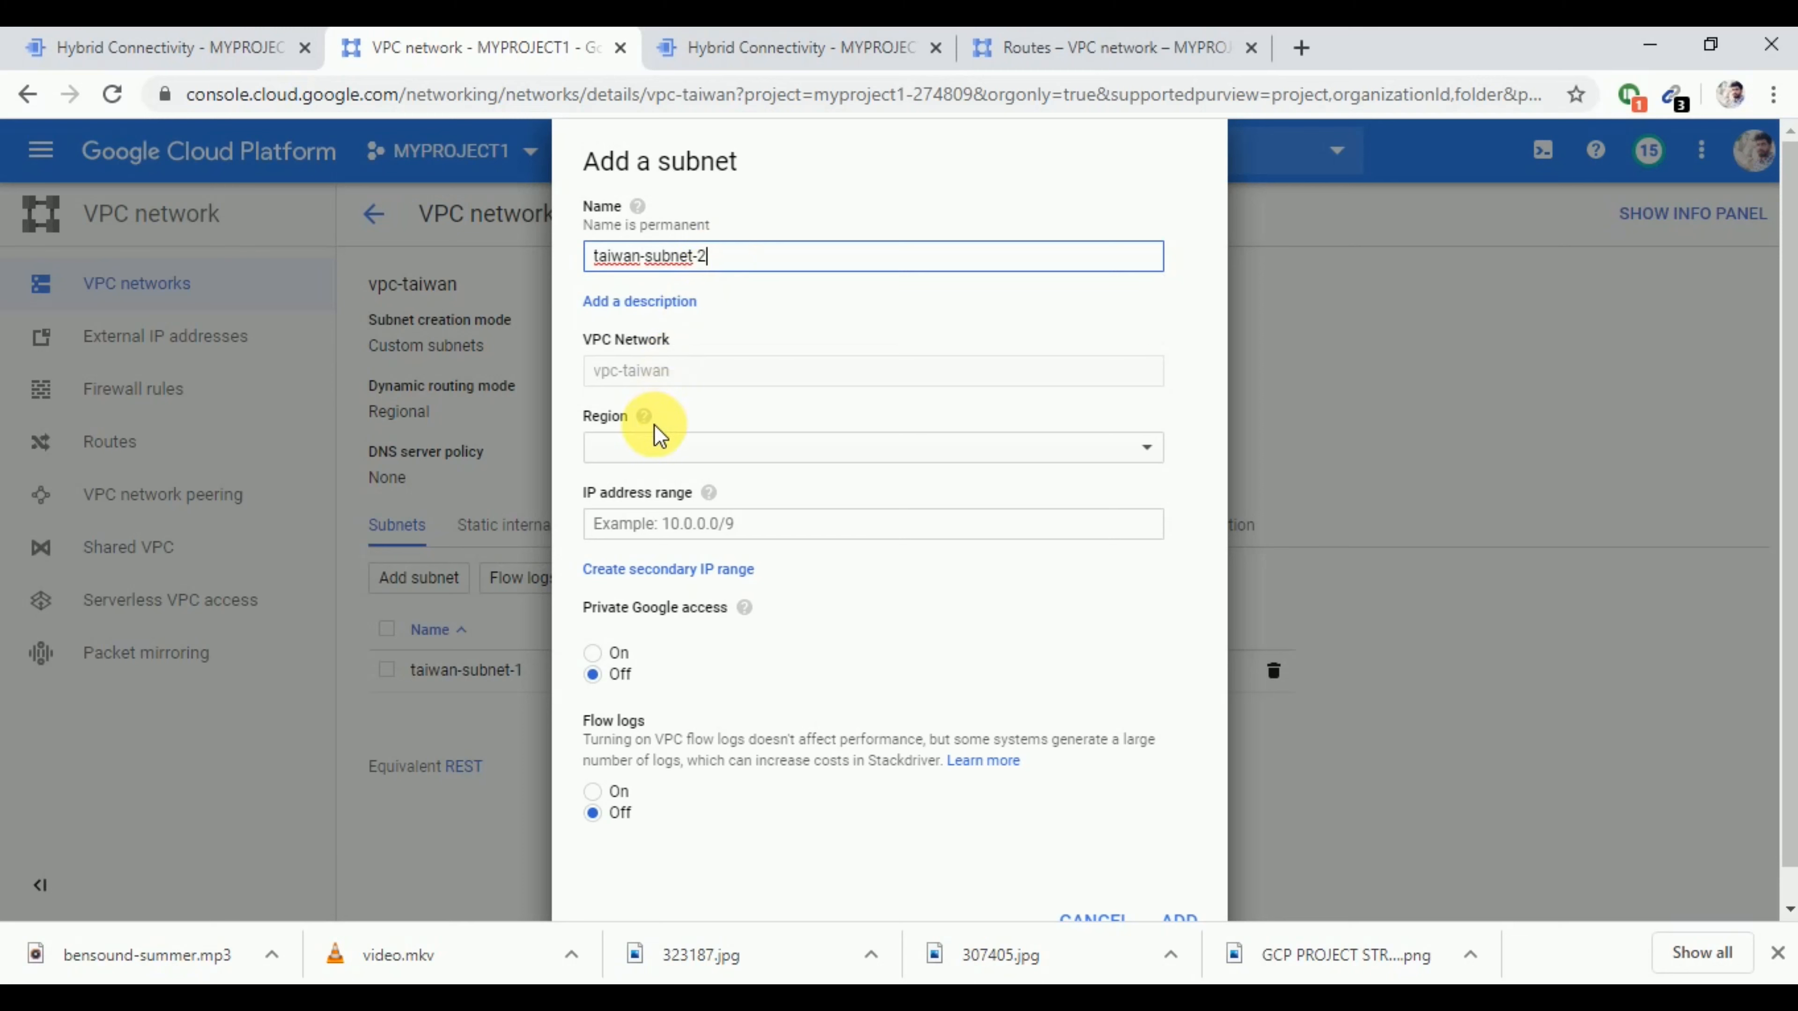
left_click(655, 448)
left_click(660, 452)
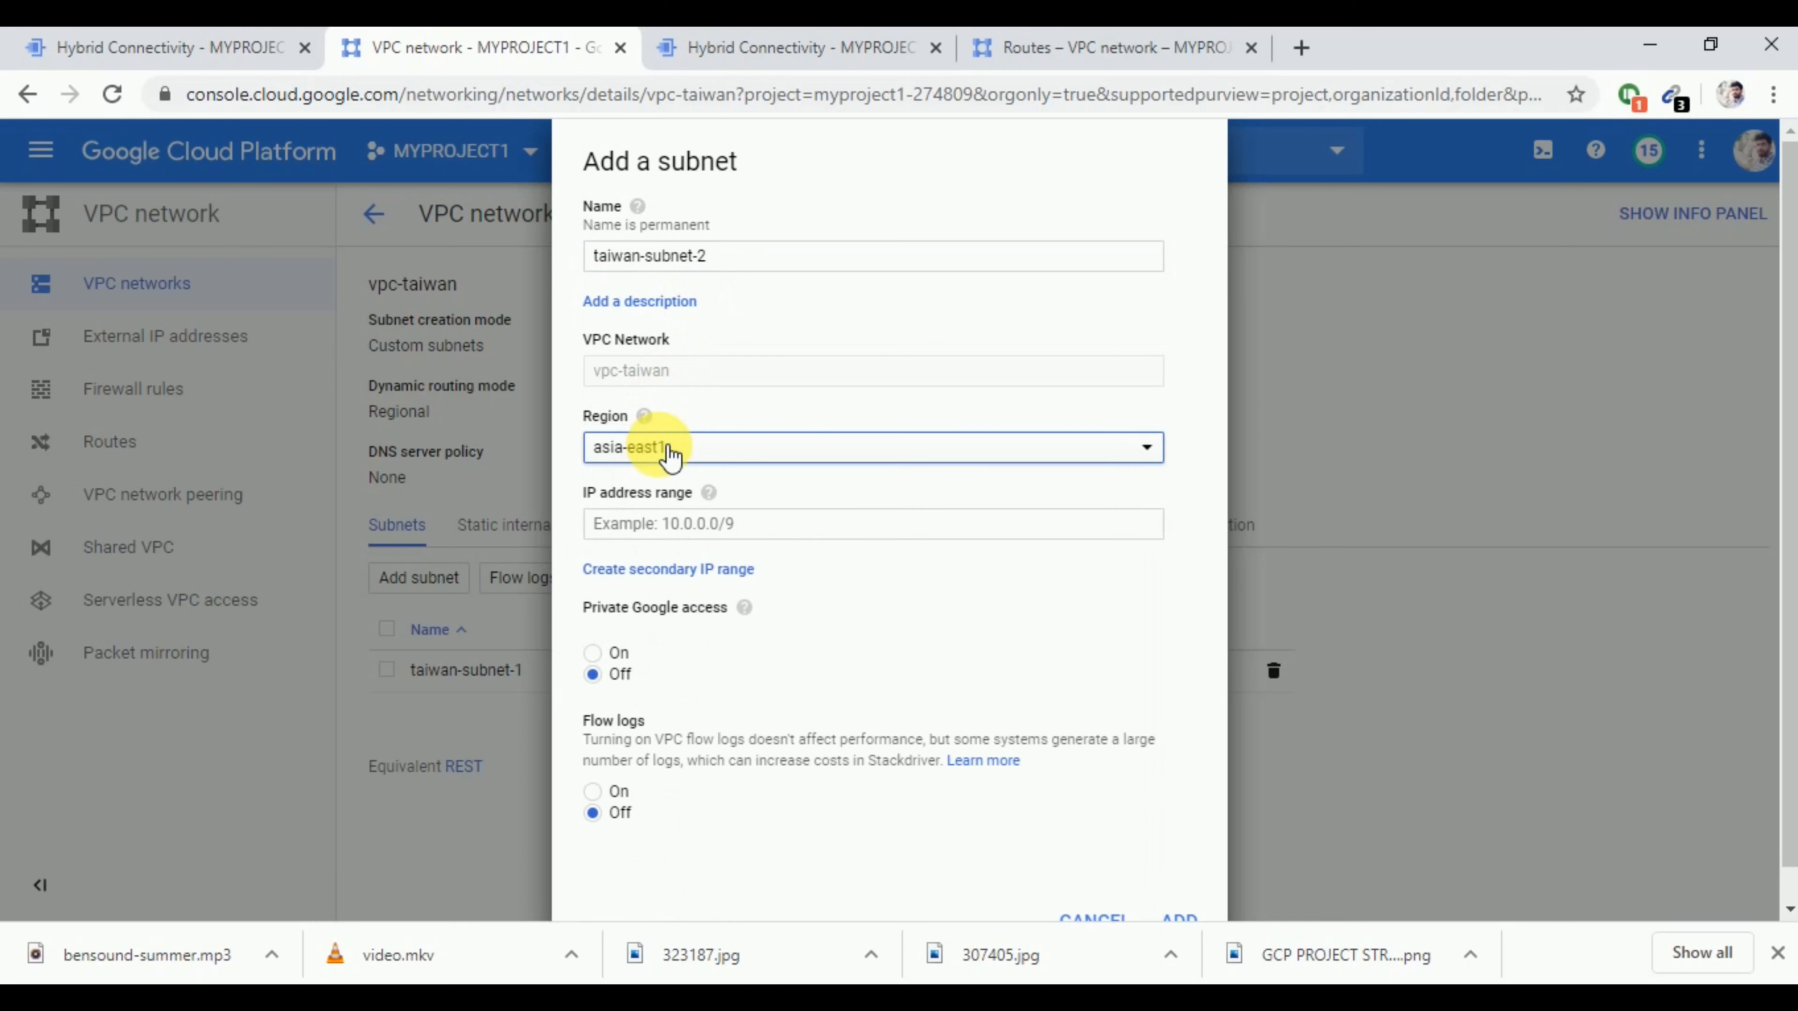
left_click(687, 530)
type("172.168.2.0")
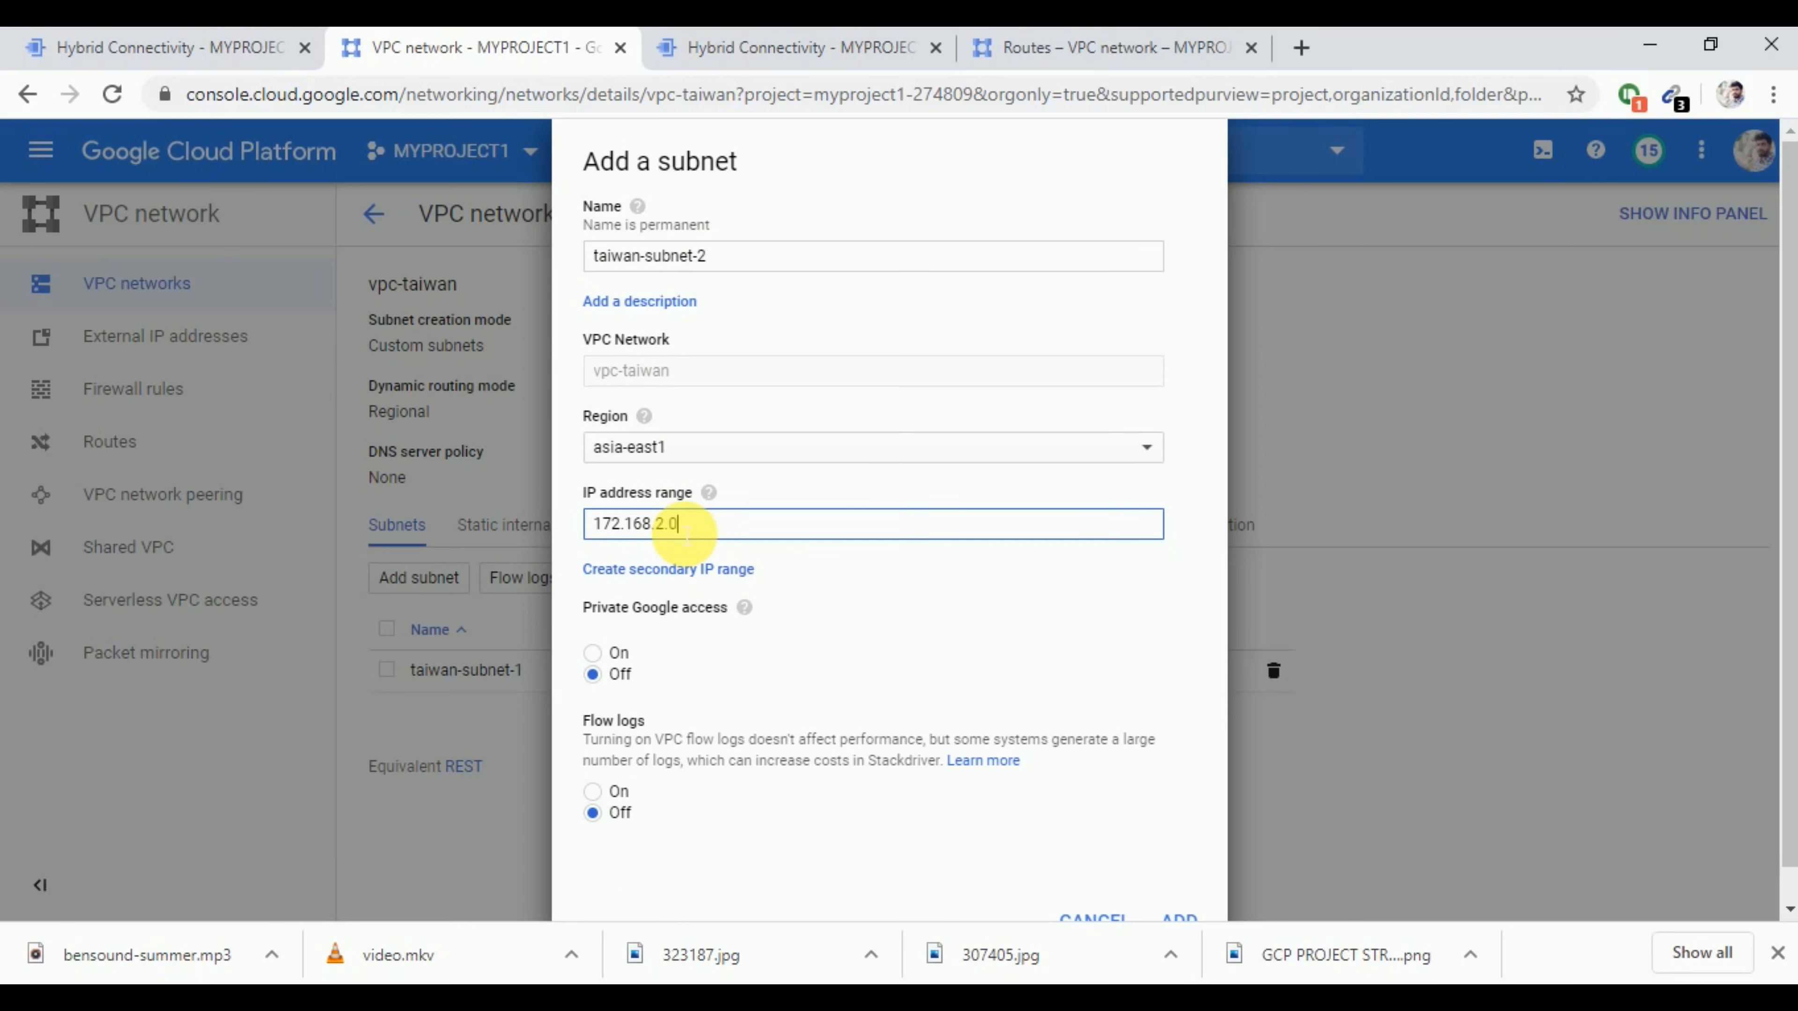
type("/24")
scroll(794, 627, "down", 3)
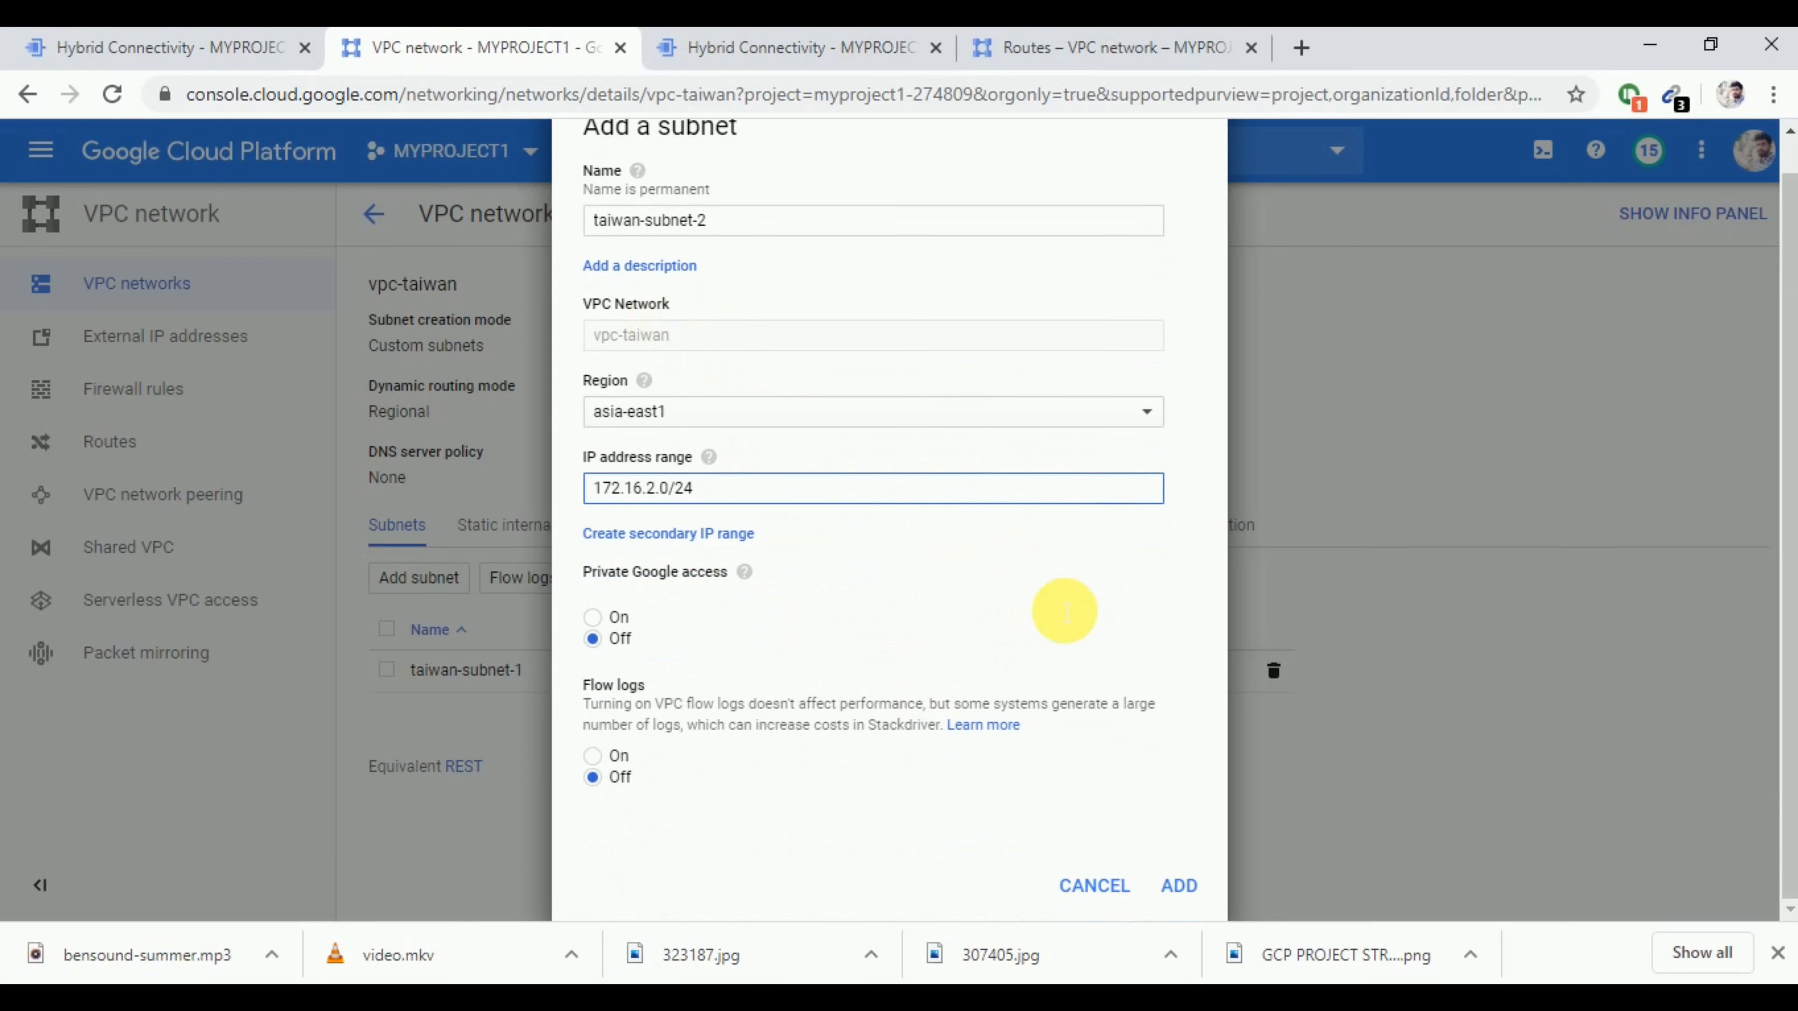
left_click(1173, 882)
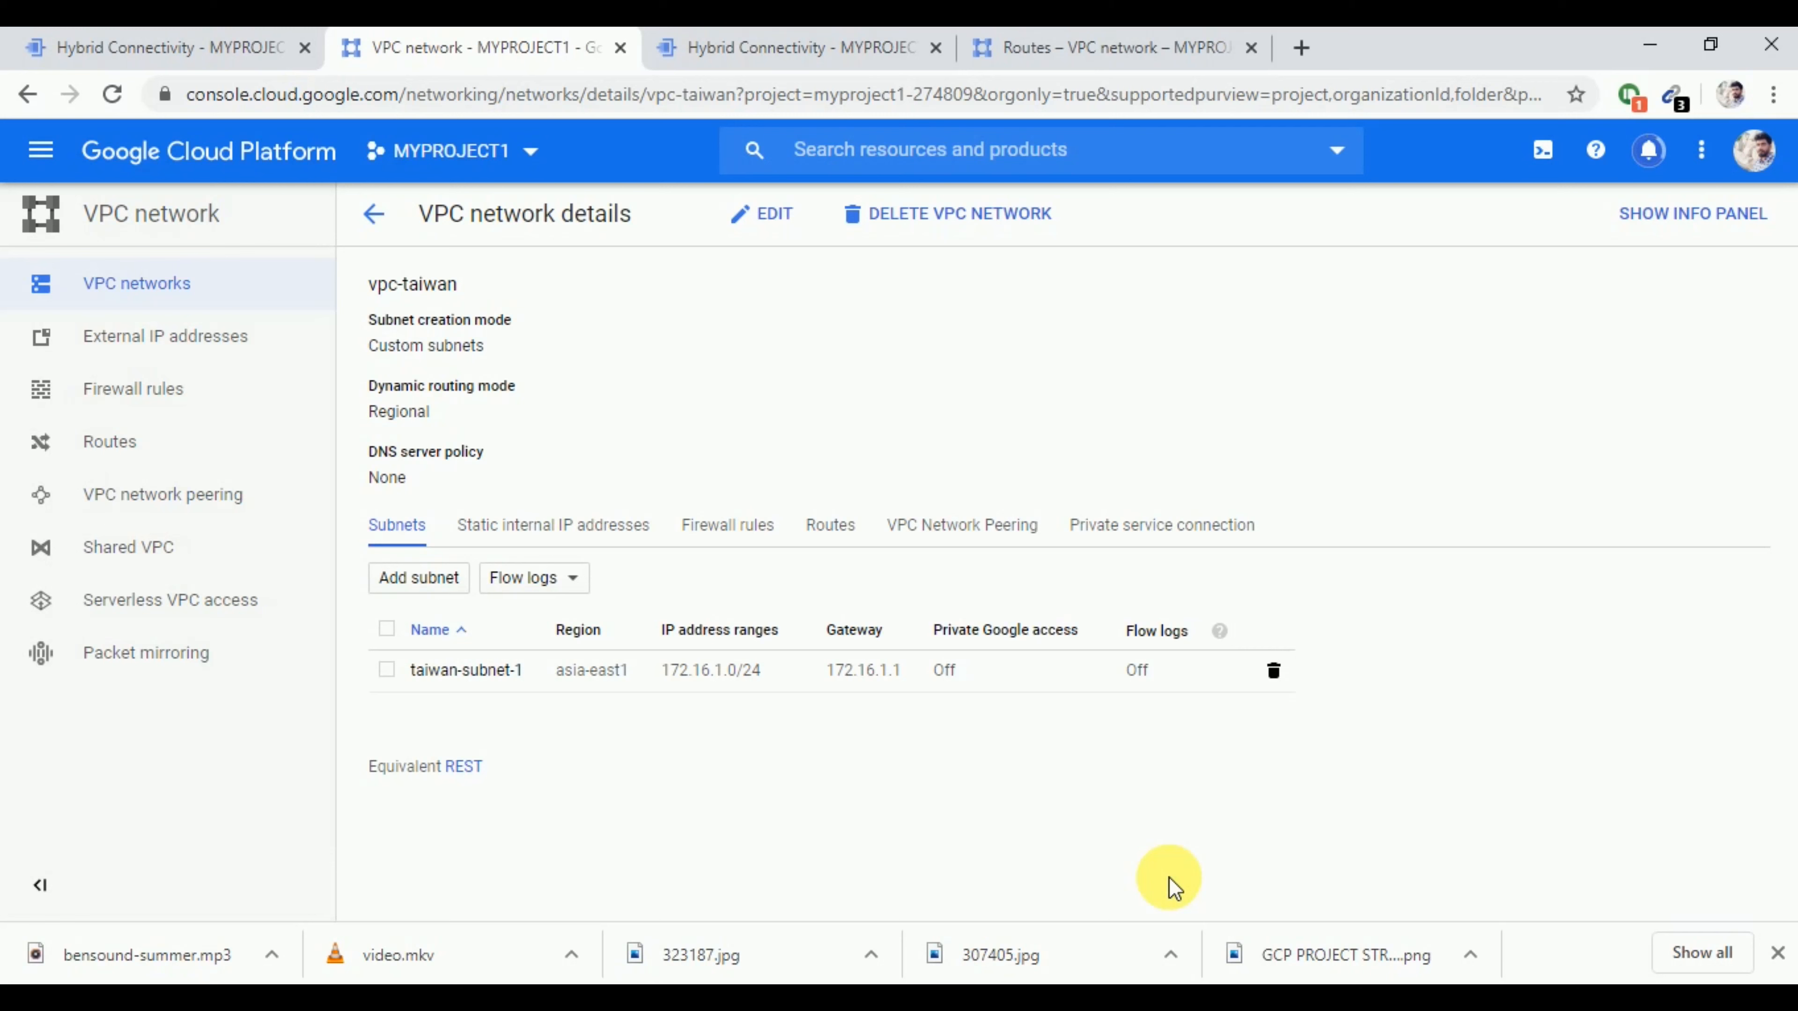
Step: Refresh MYPROJECT2's routes until the 172.16.2.0/24 dynamic route appears, then open MYPROJECT1's Routes
left_click(836, 53)
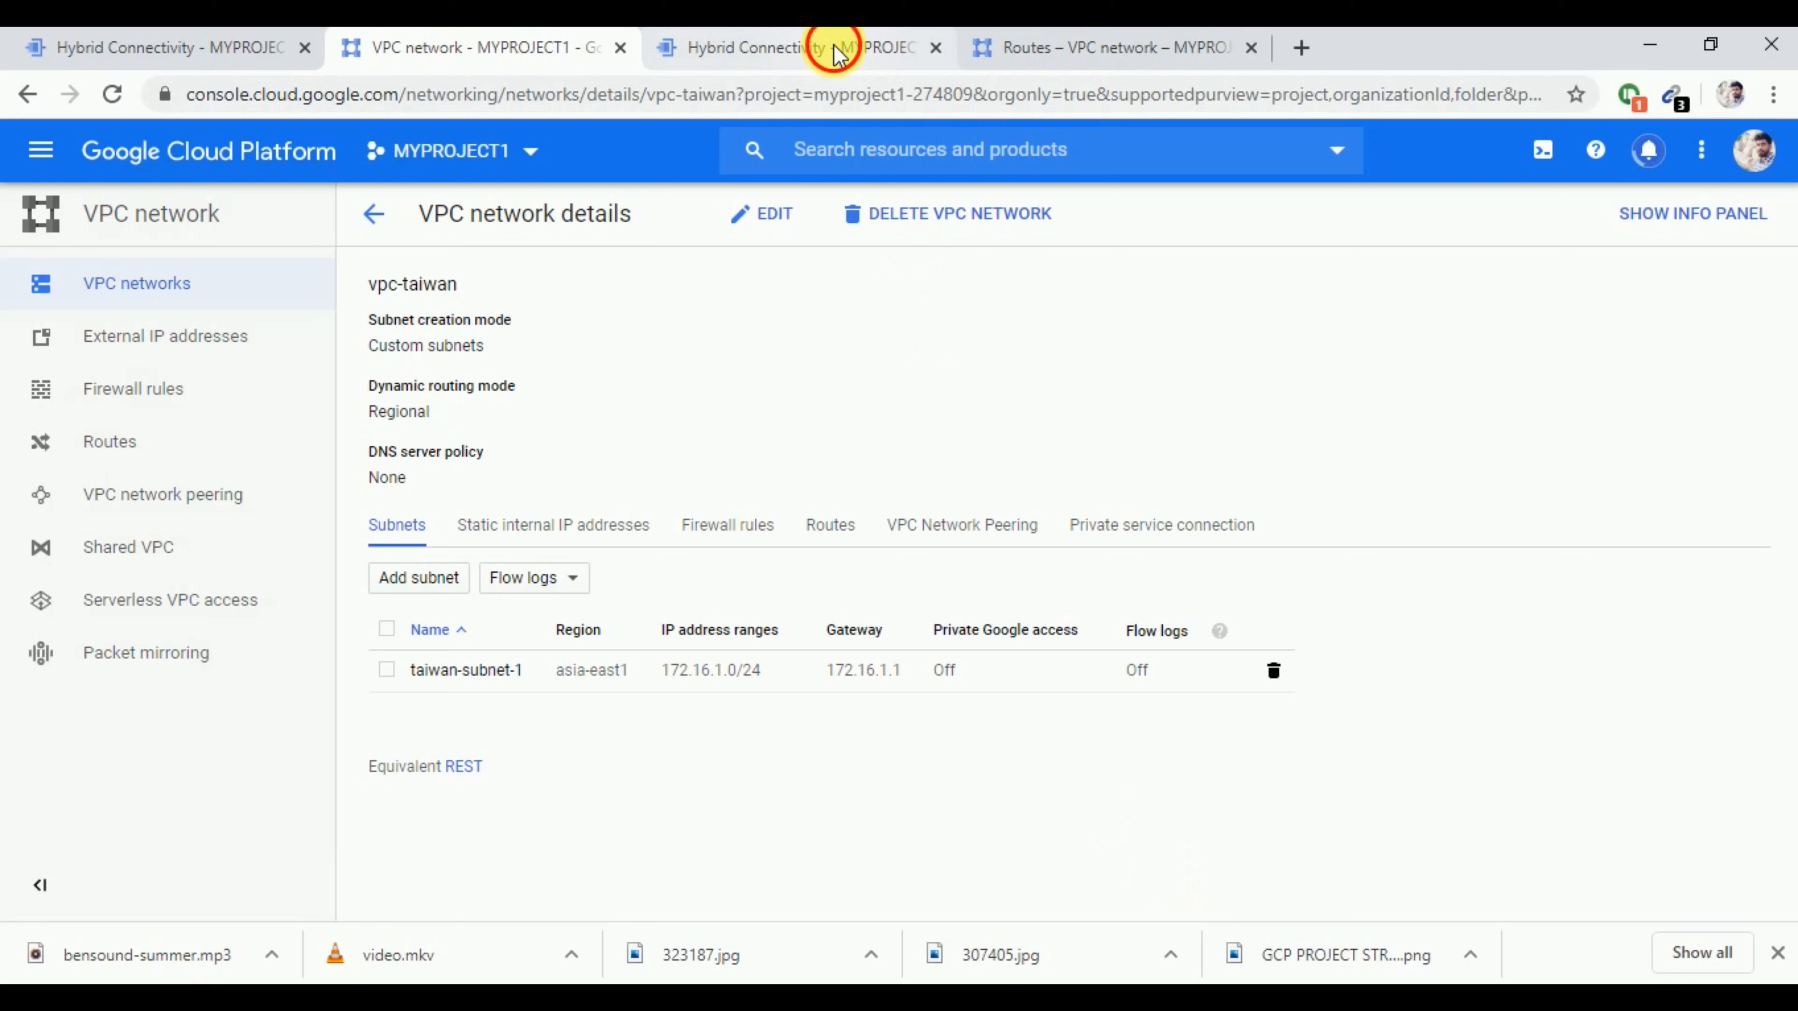
left_click(1045, 47)
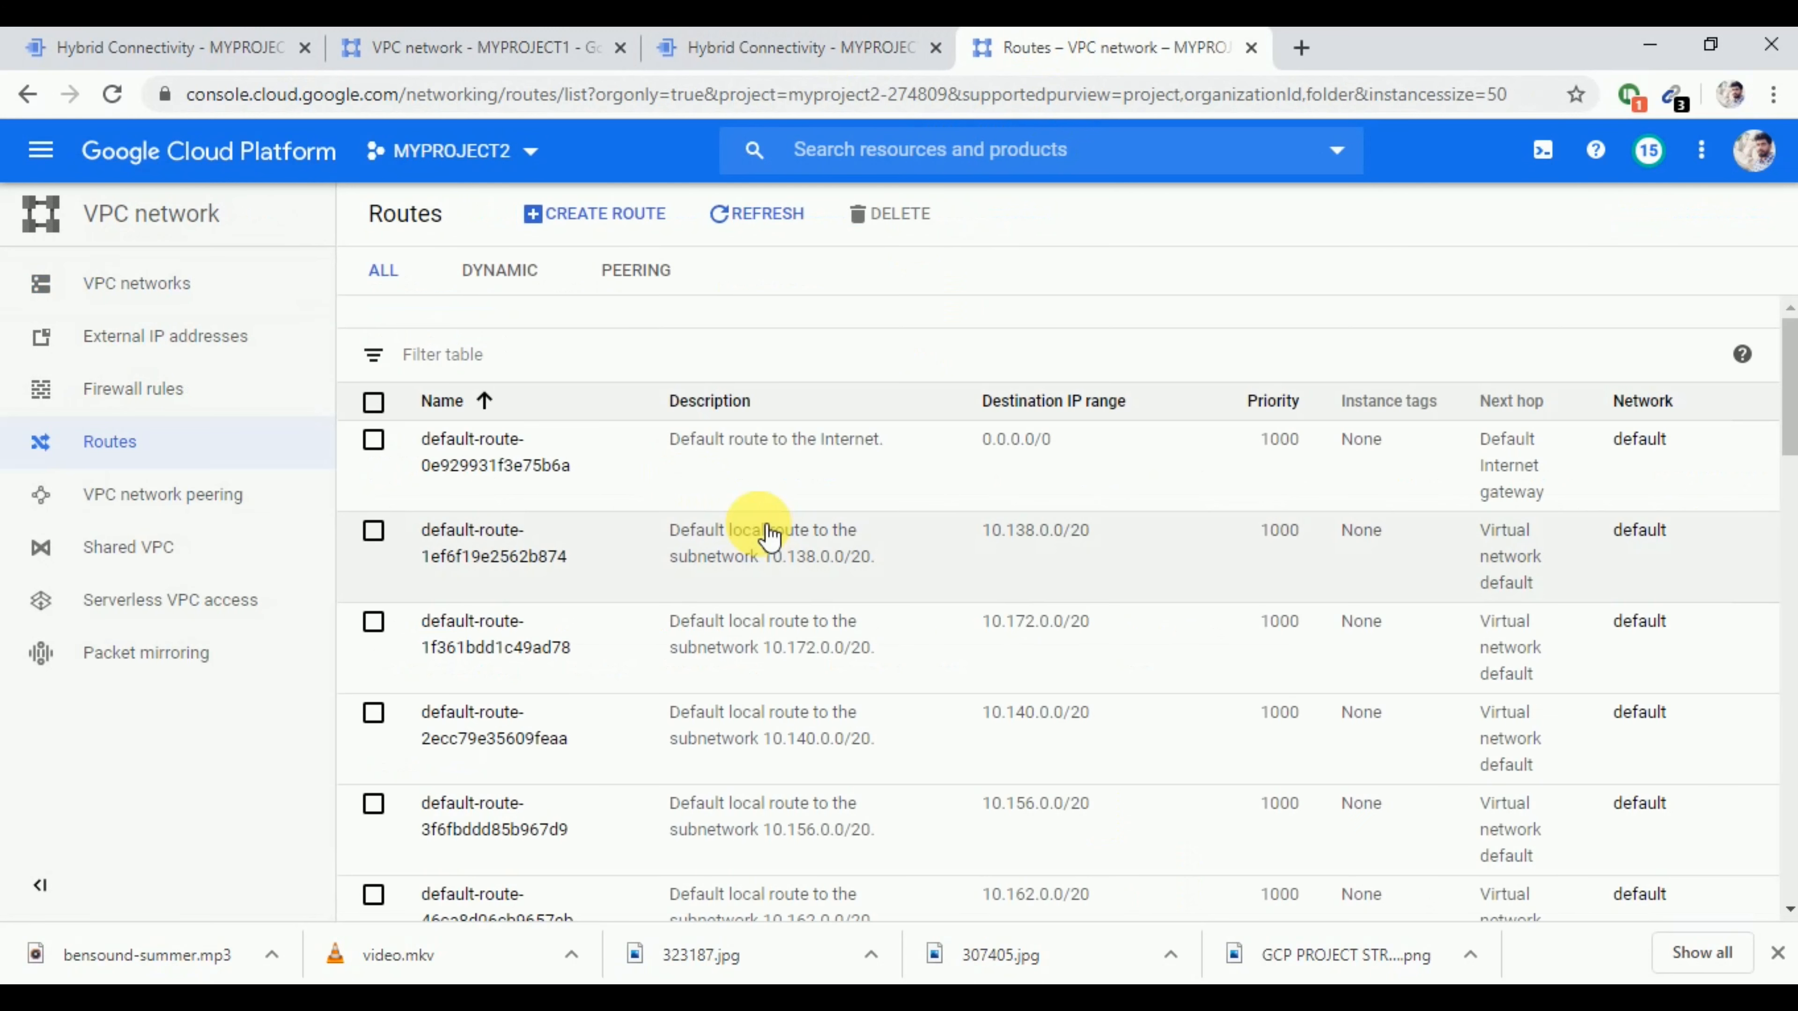
scroll(770, 537, "down", 10)
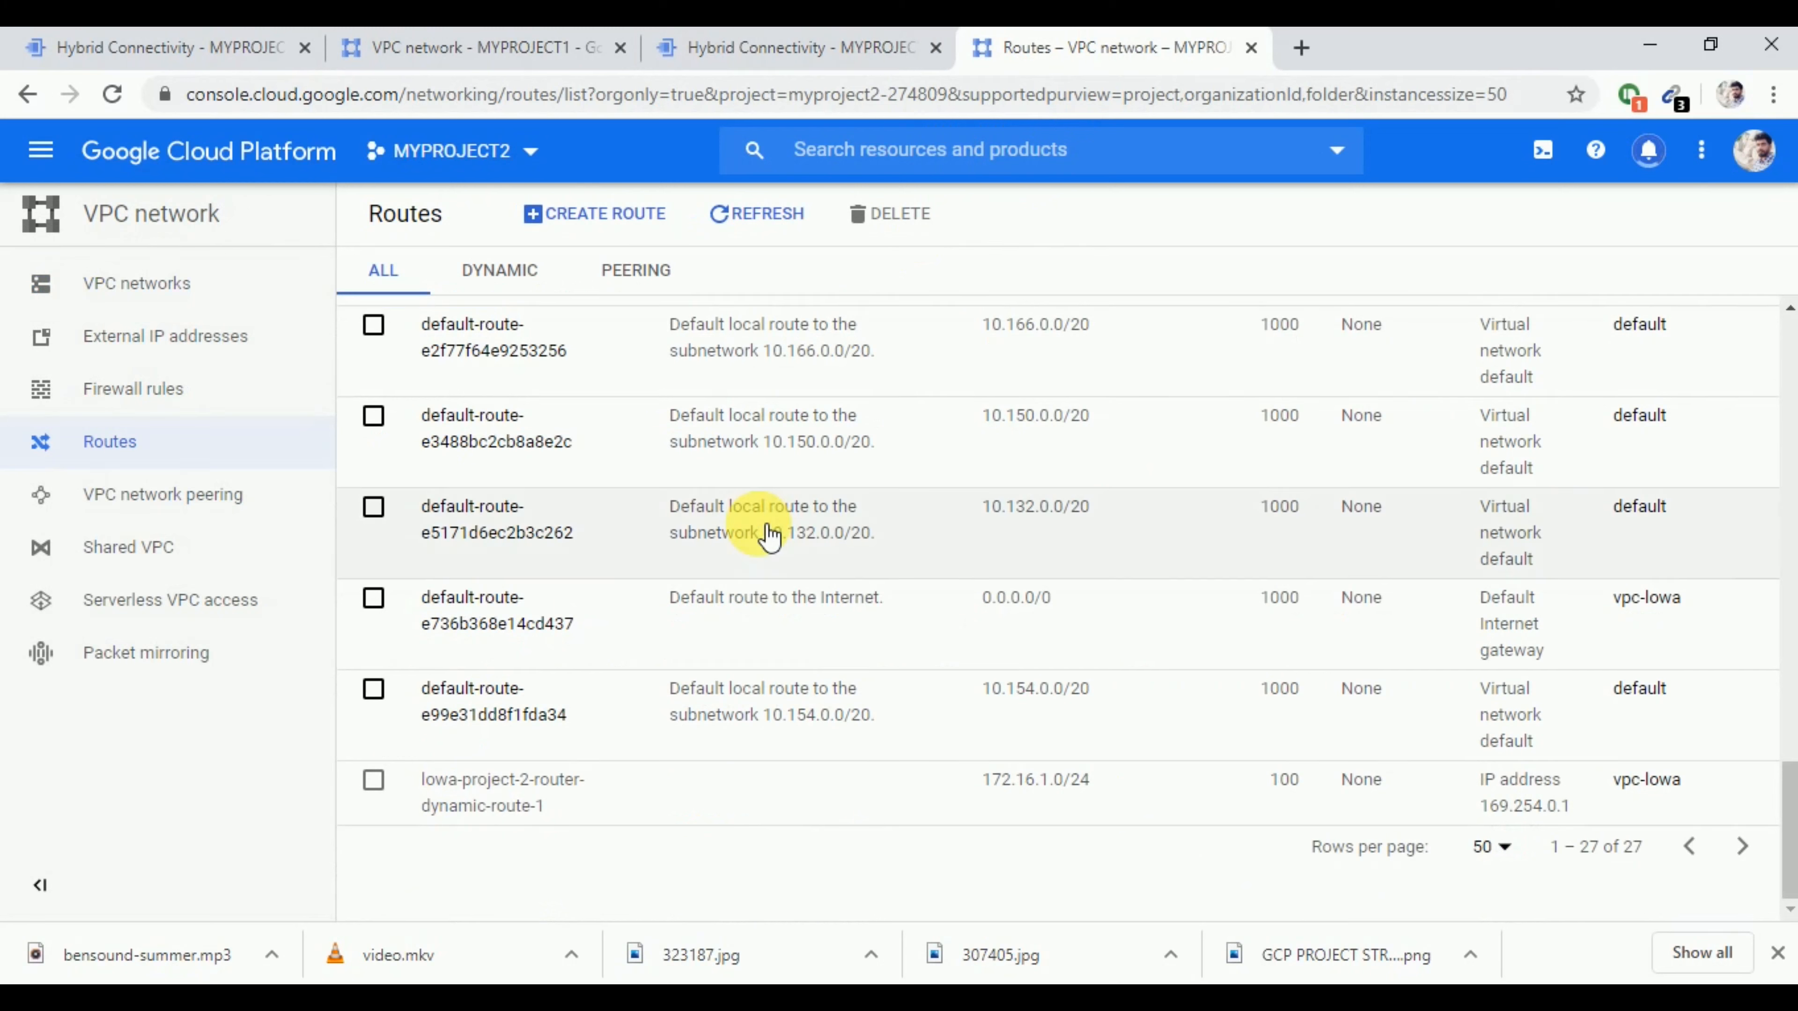
left_click(761, 228)
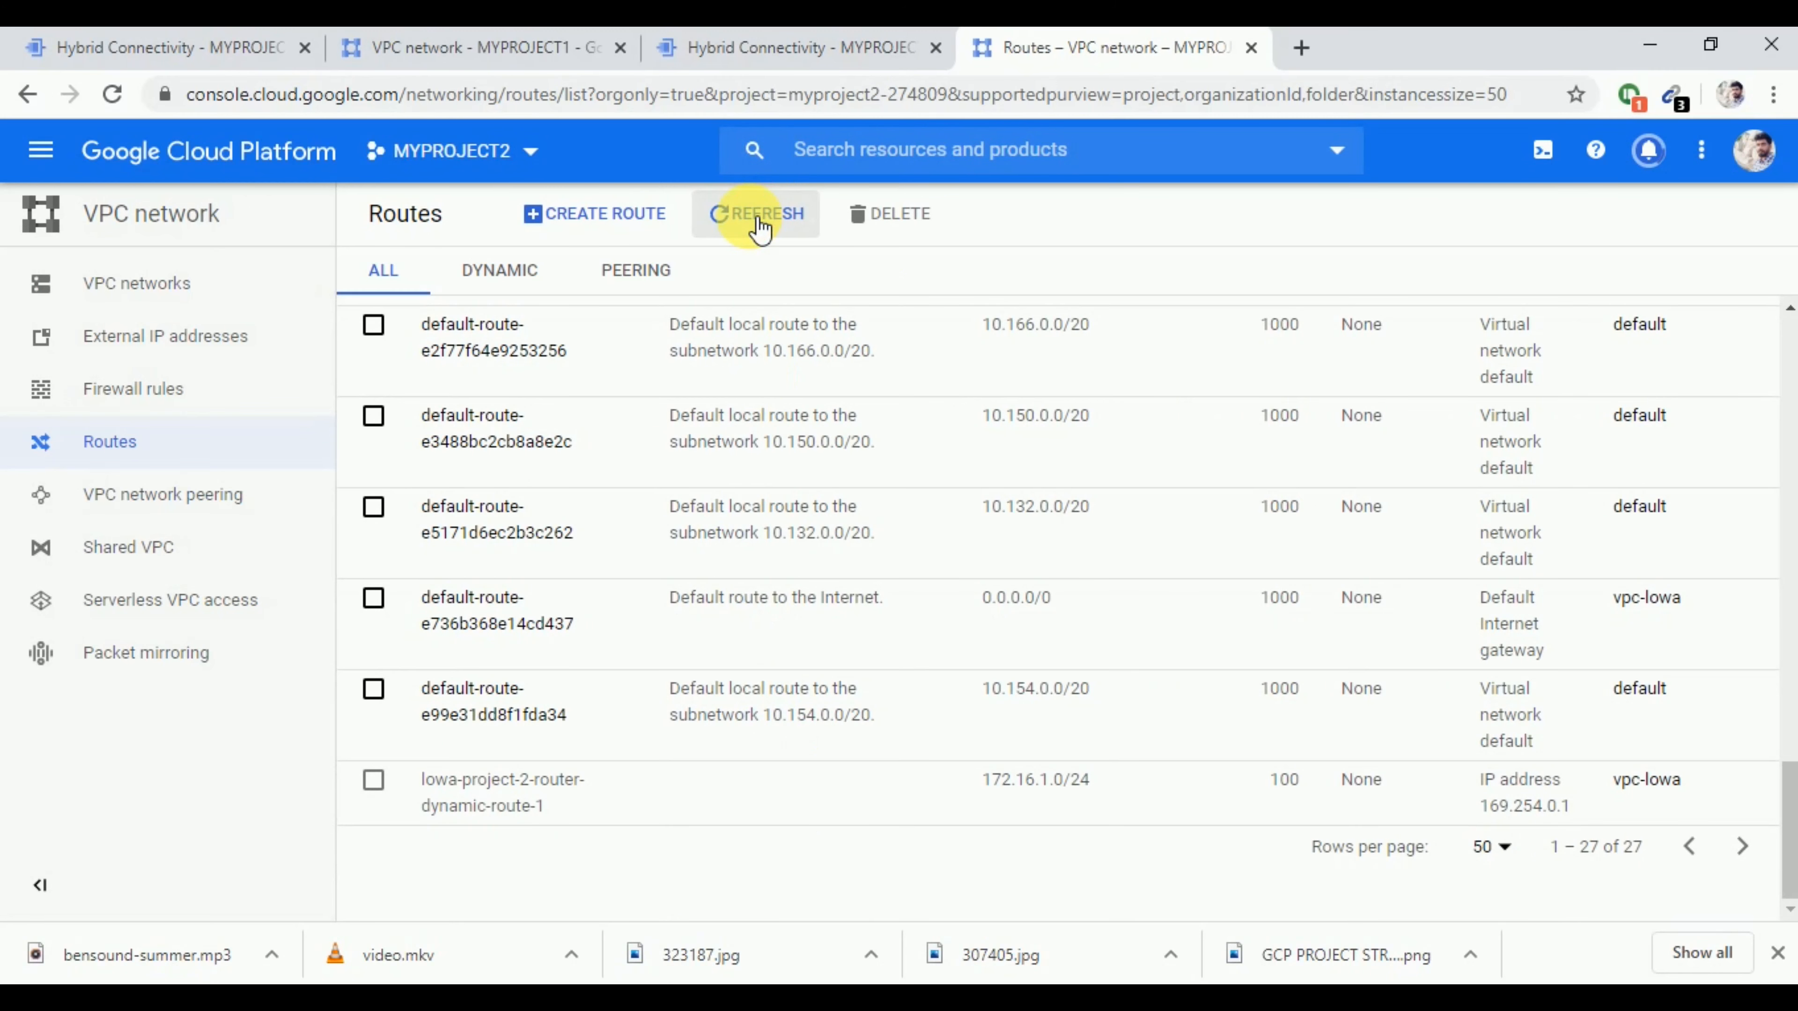
left_click(761, 228)
left_click(761, 228)
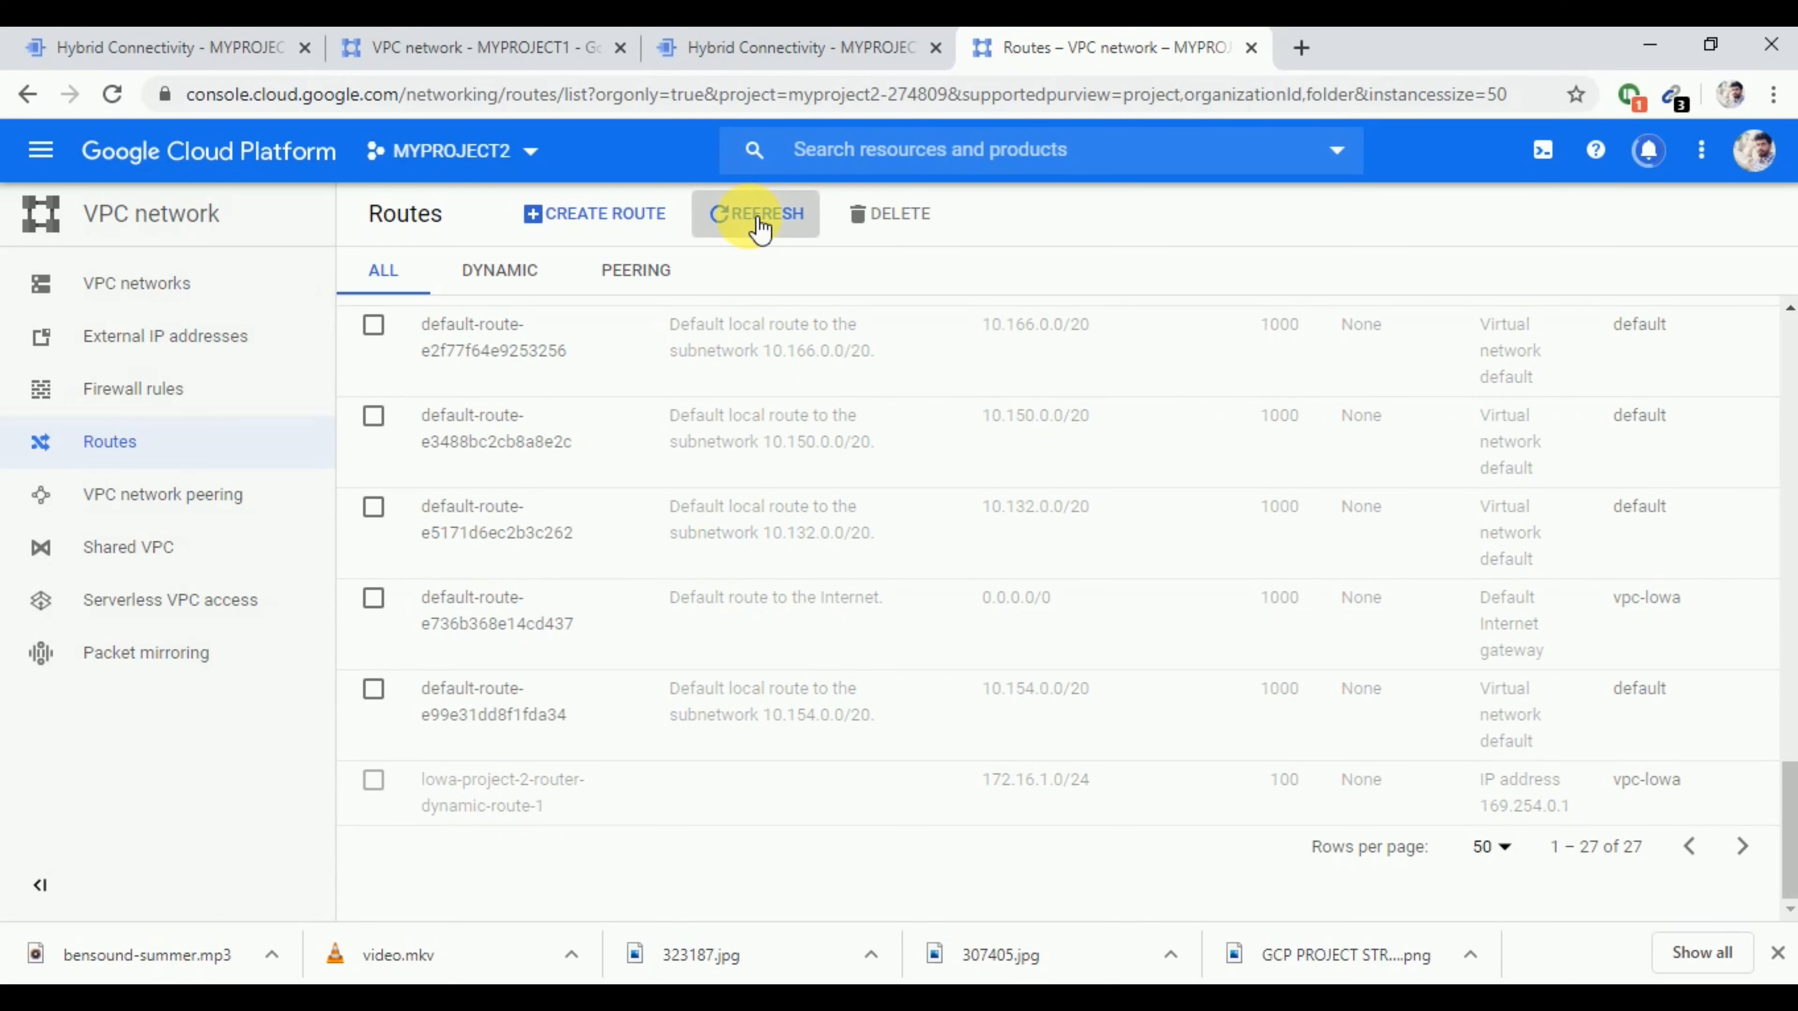
left_click(761, 228)
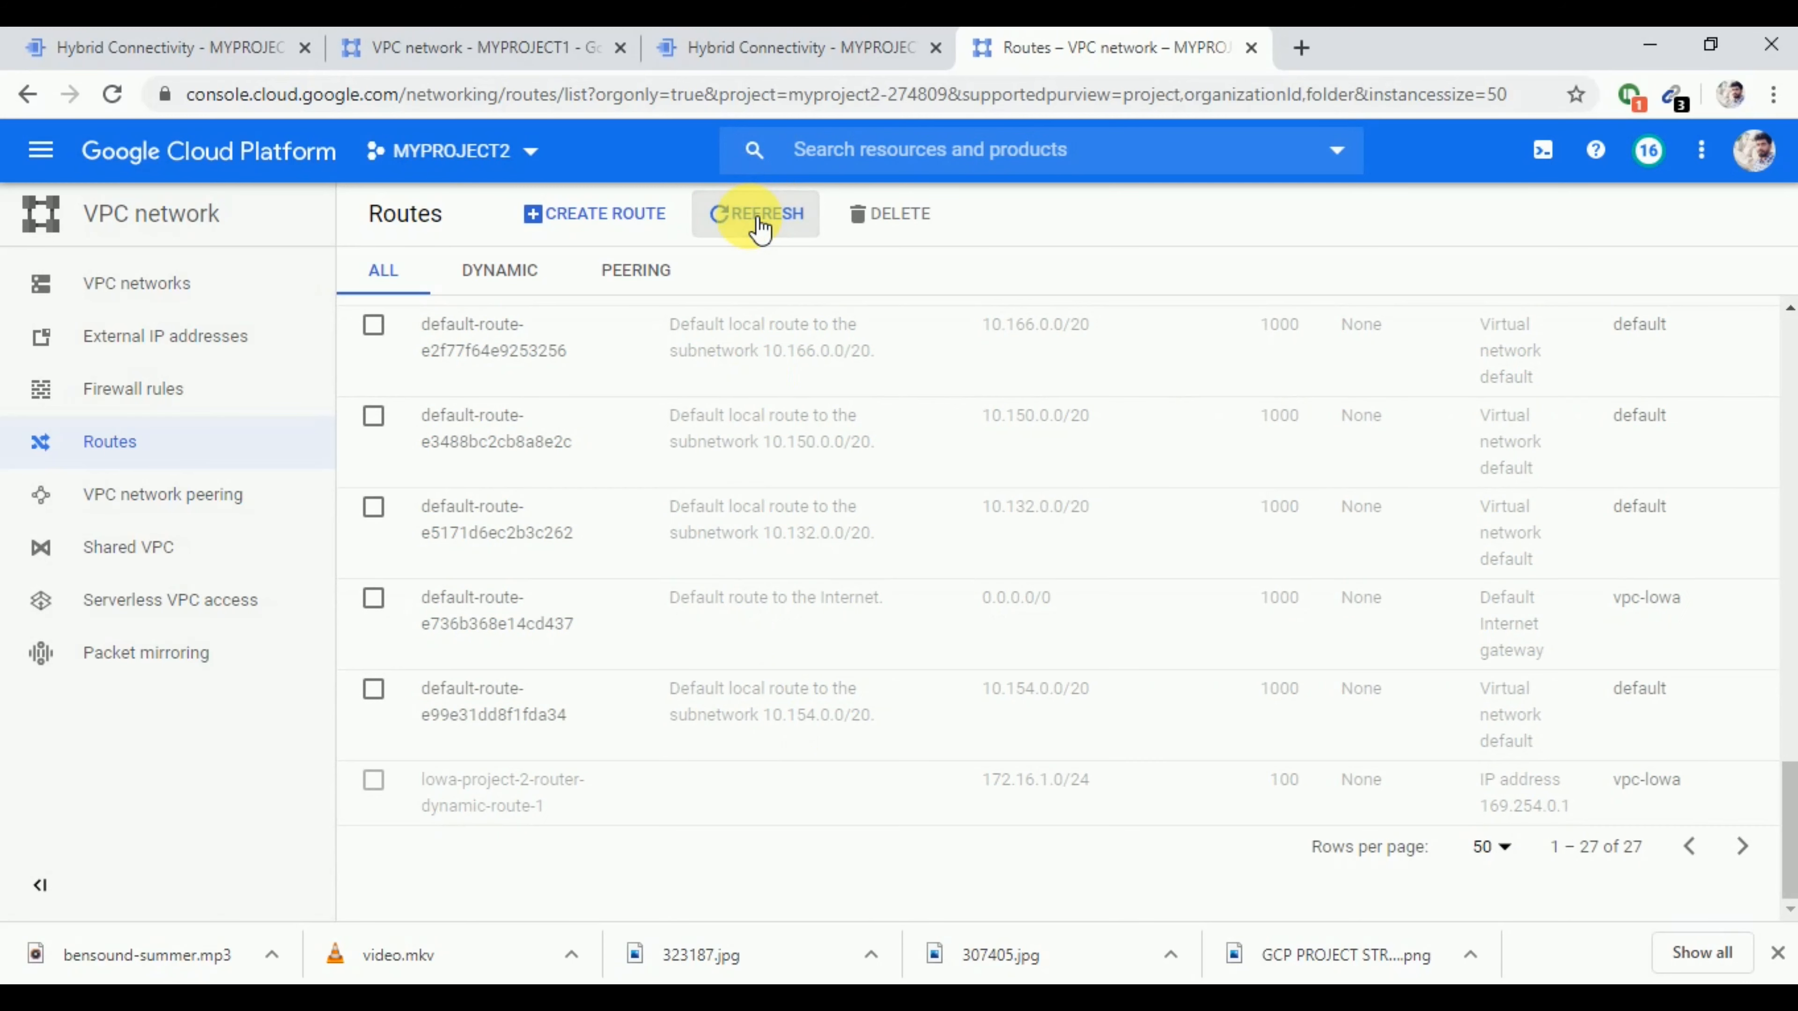
left_click(398, 49)
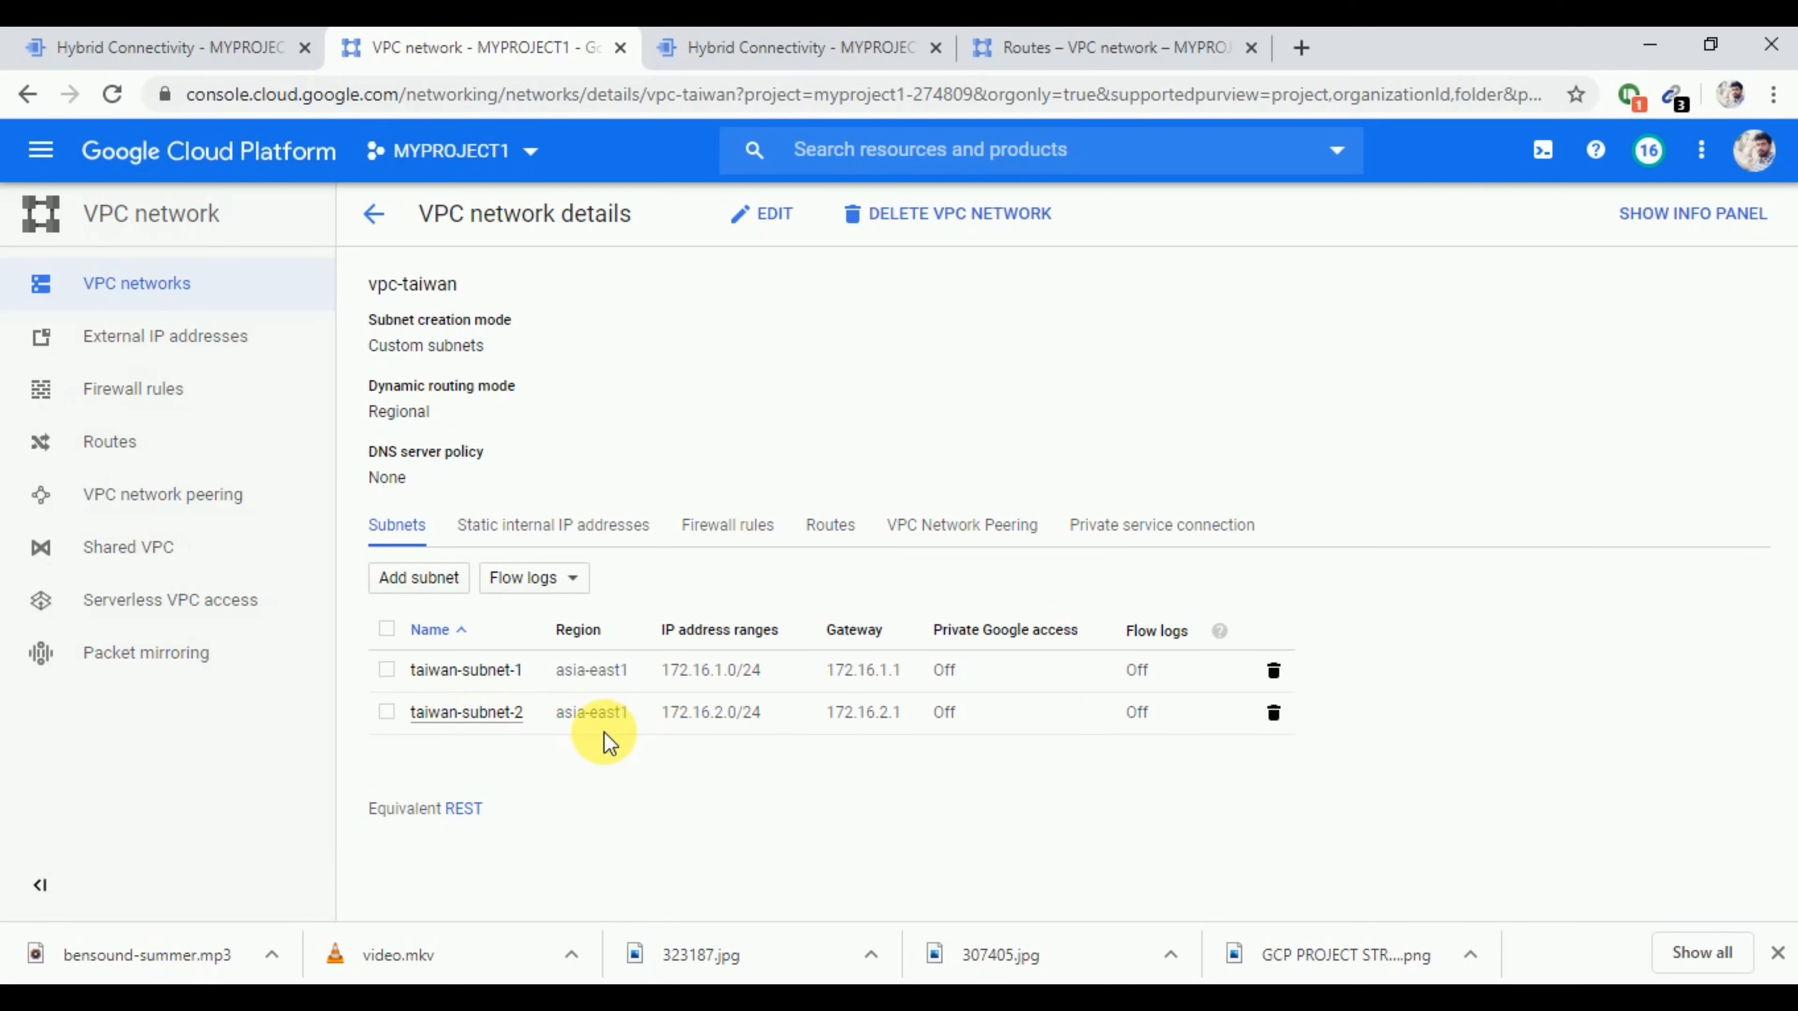
left_click(190, 449)
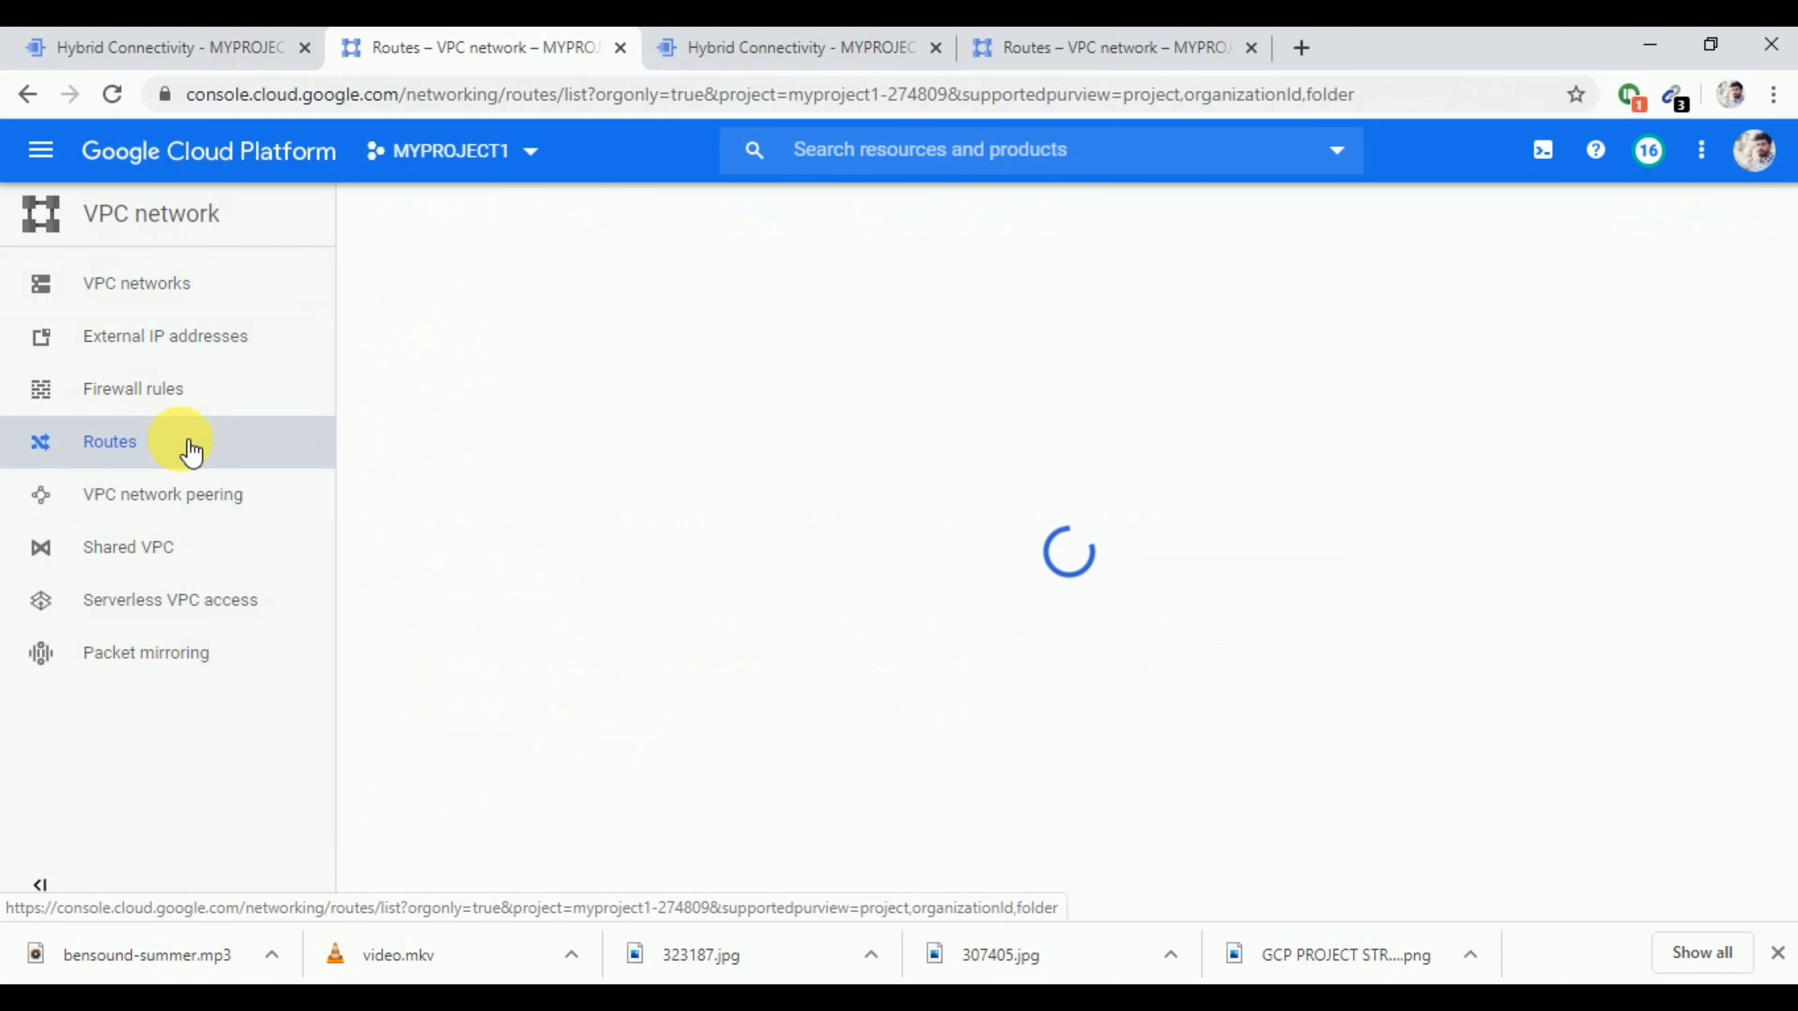
Step: Check MYPROJECT1's learned 192.168.1.0/24 route, then review MYPROJECT2's dynamic routes to 172.16.2.0/24 via 169.254.0.1
scroll(630, 577, "down", 15)
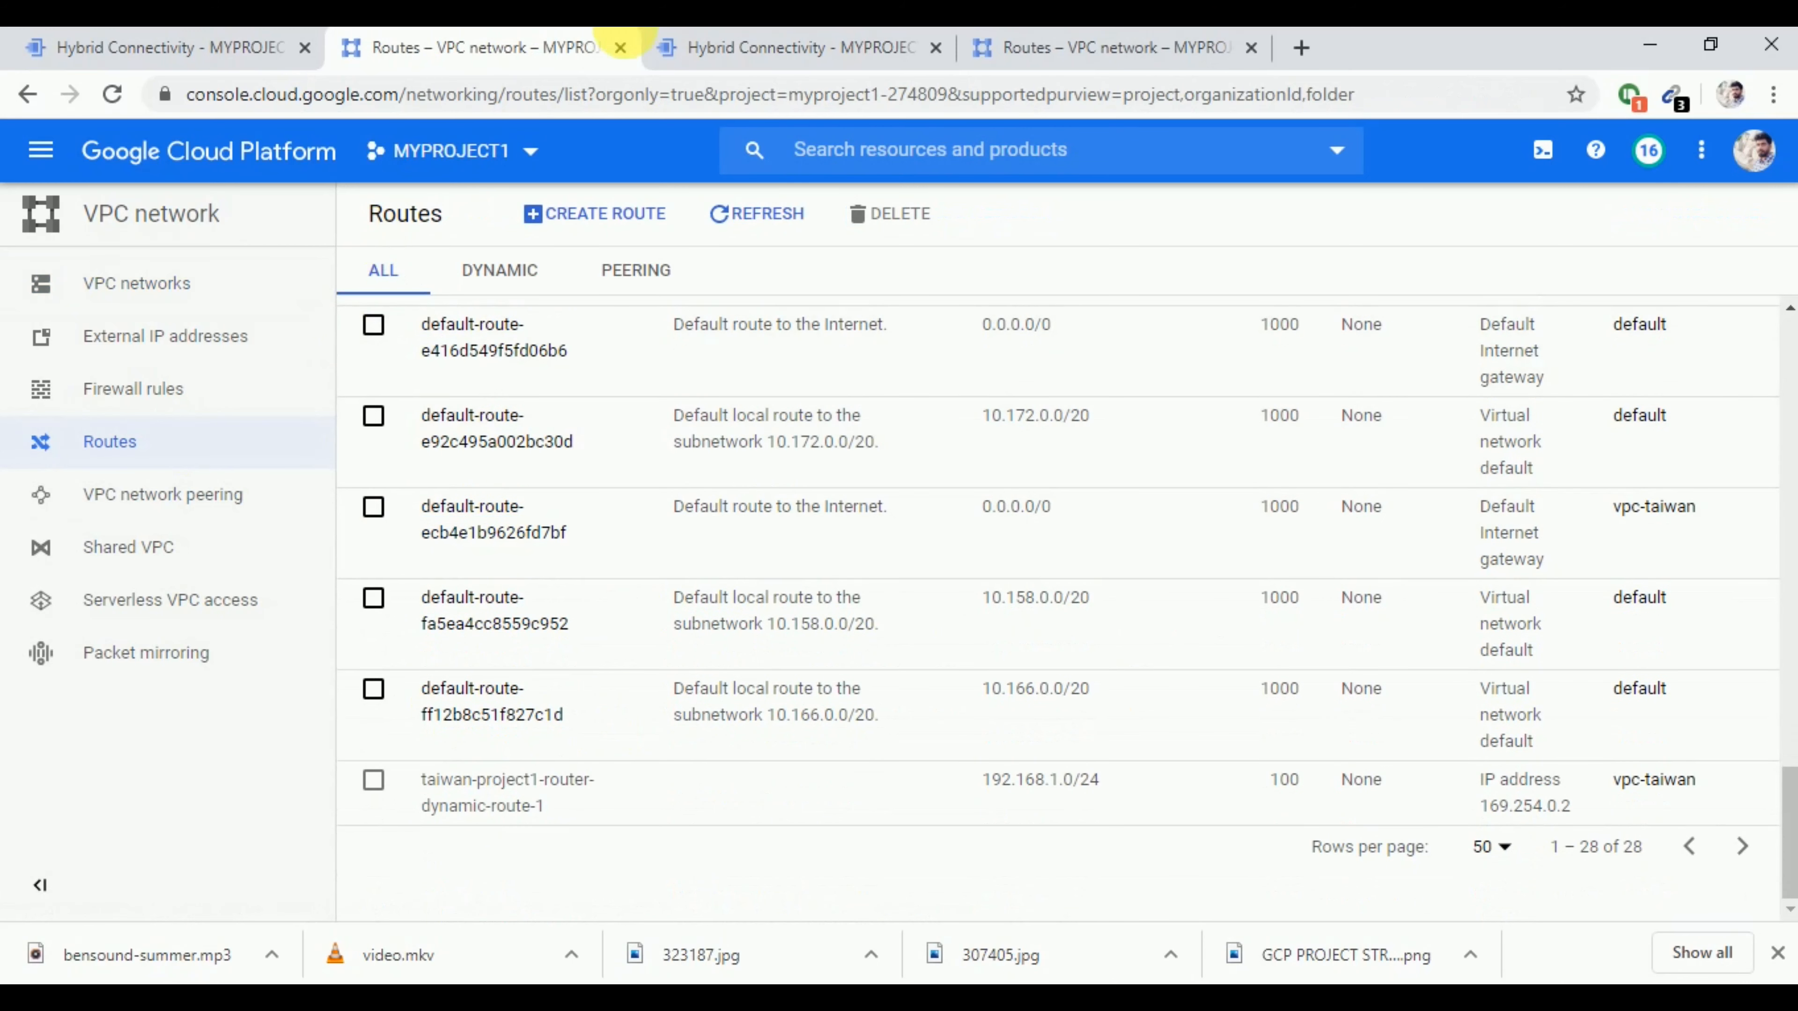
left_click(1033, 50)
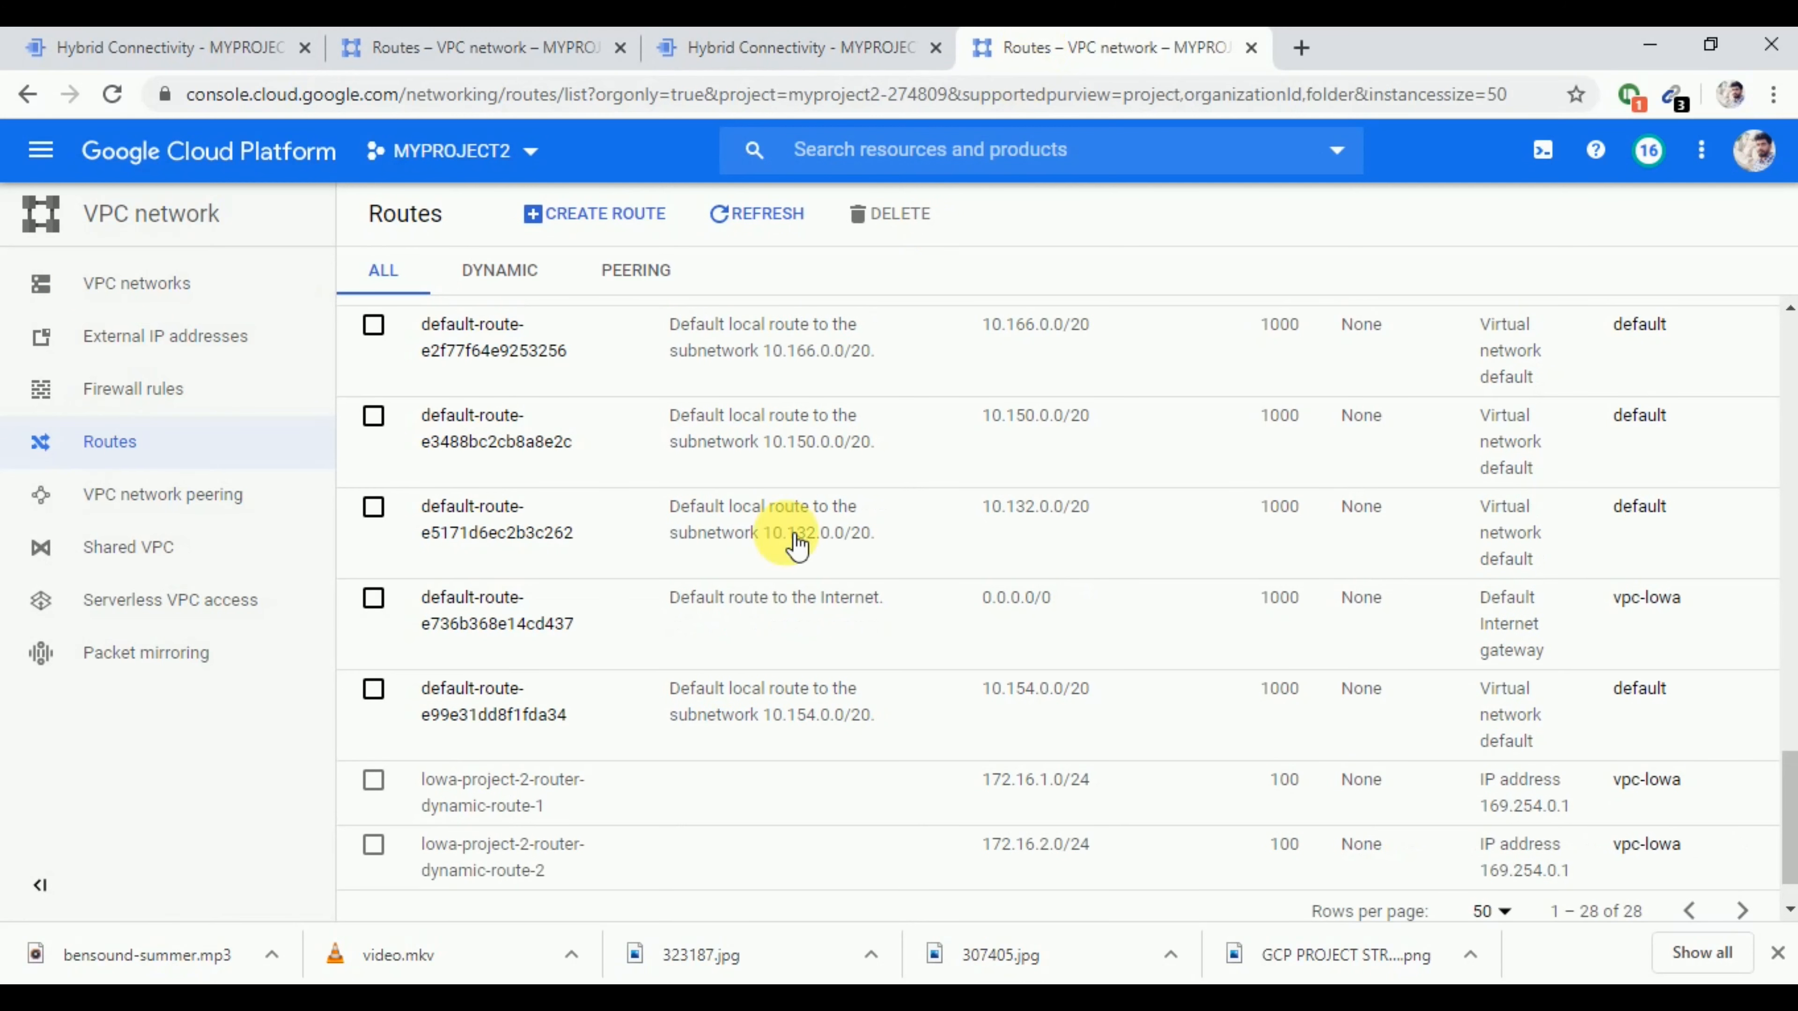
scroll(1044, 882, "down", 1)
scroll(1041, 874, "down", 1)
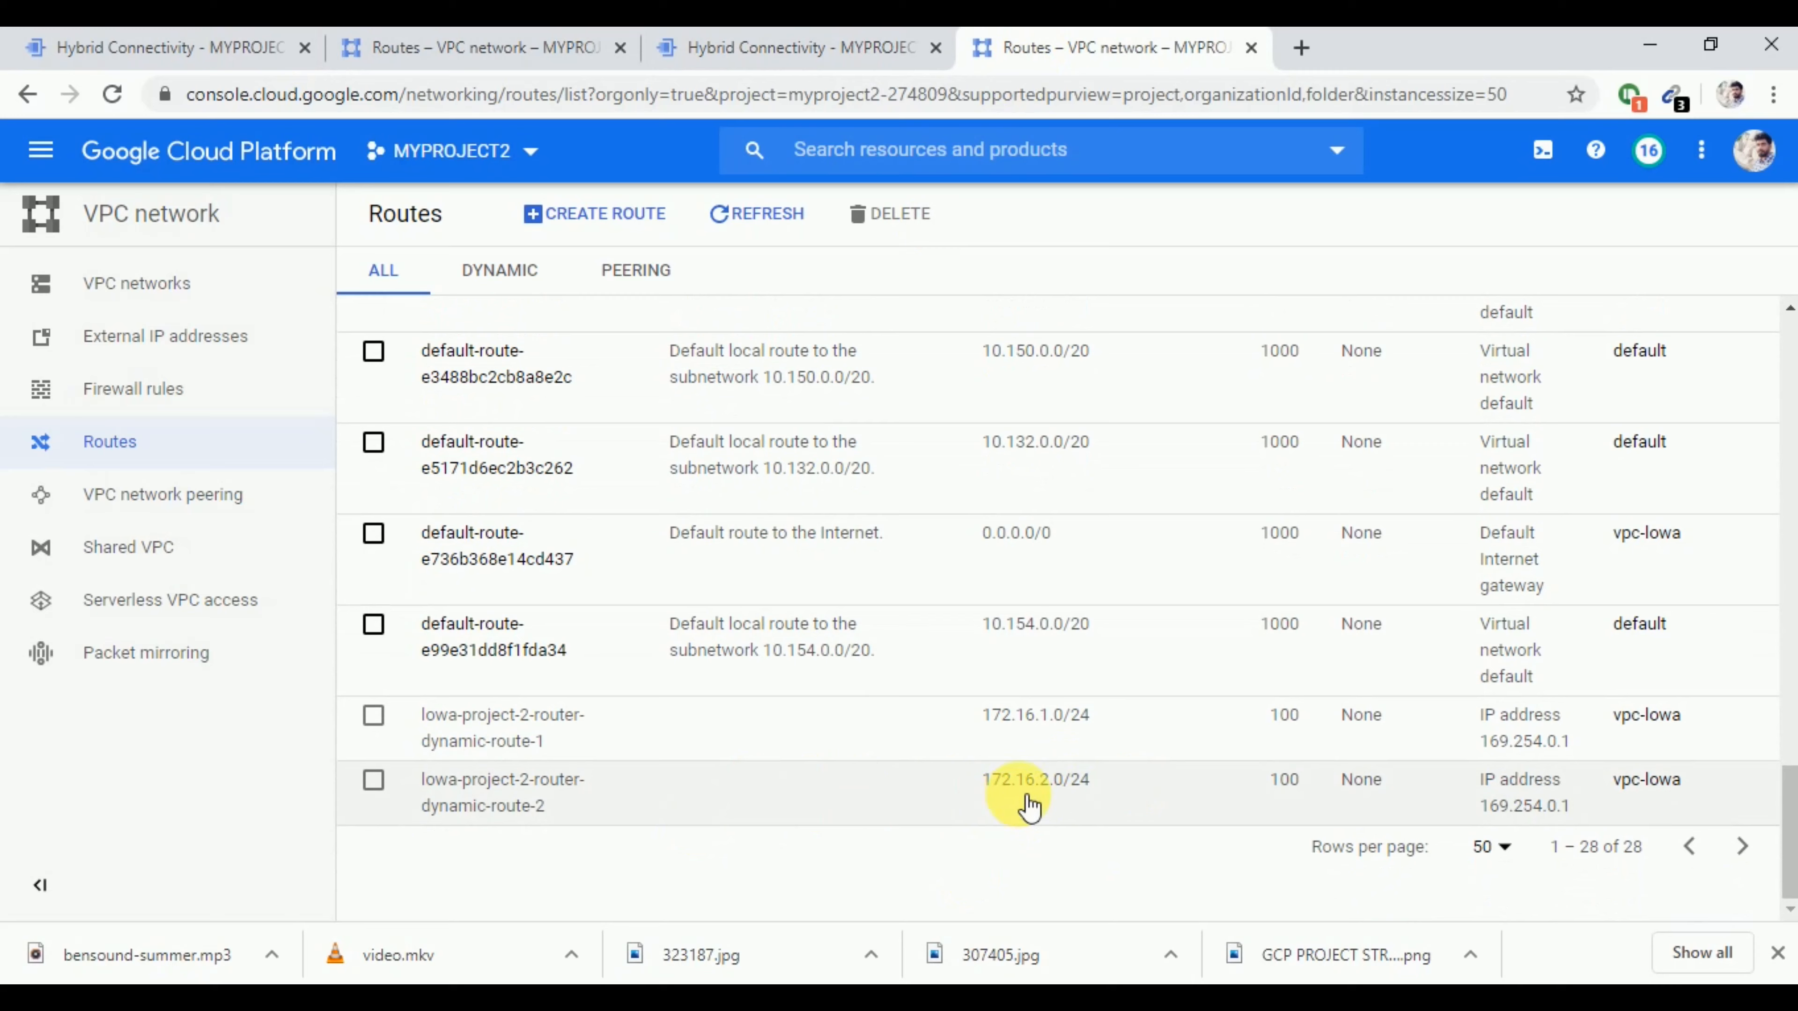
scroll(1025, 807, "up", 15)
scroll(1026, 807, "up", 2)
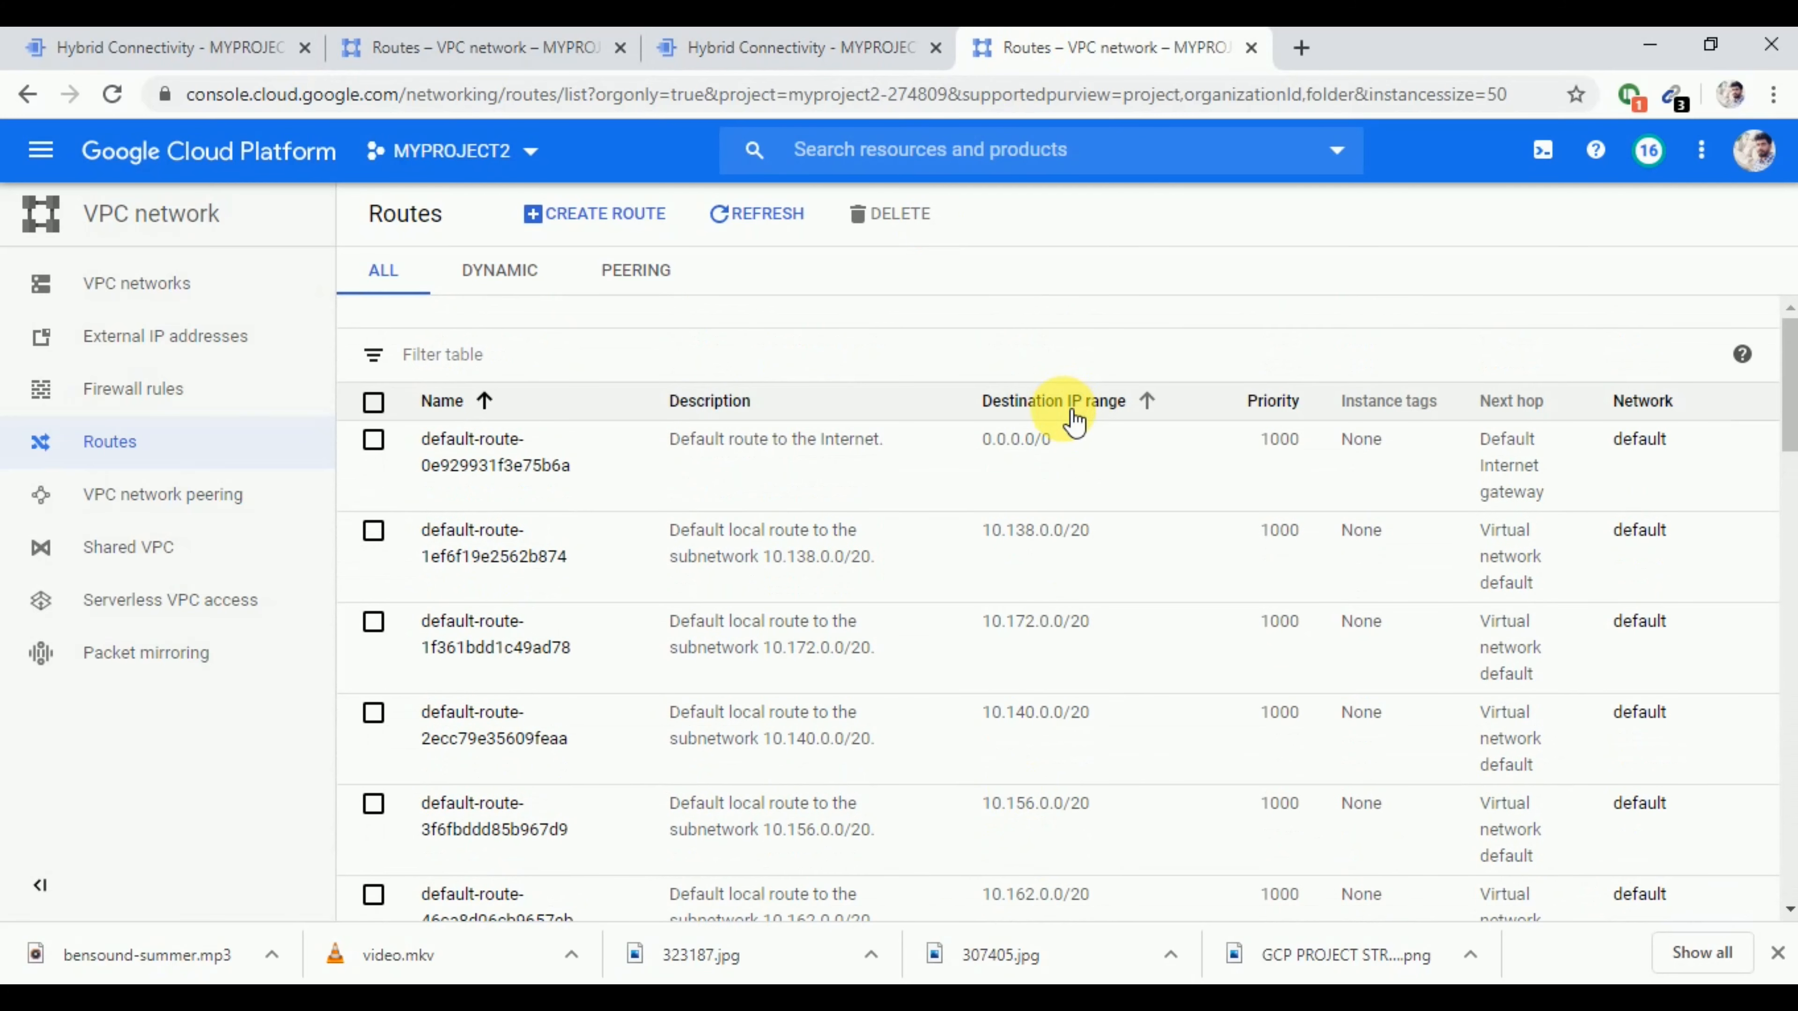
scroll(1065, 410, "down", 10)
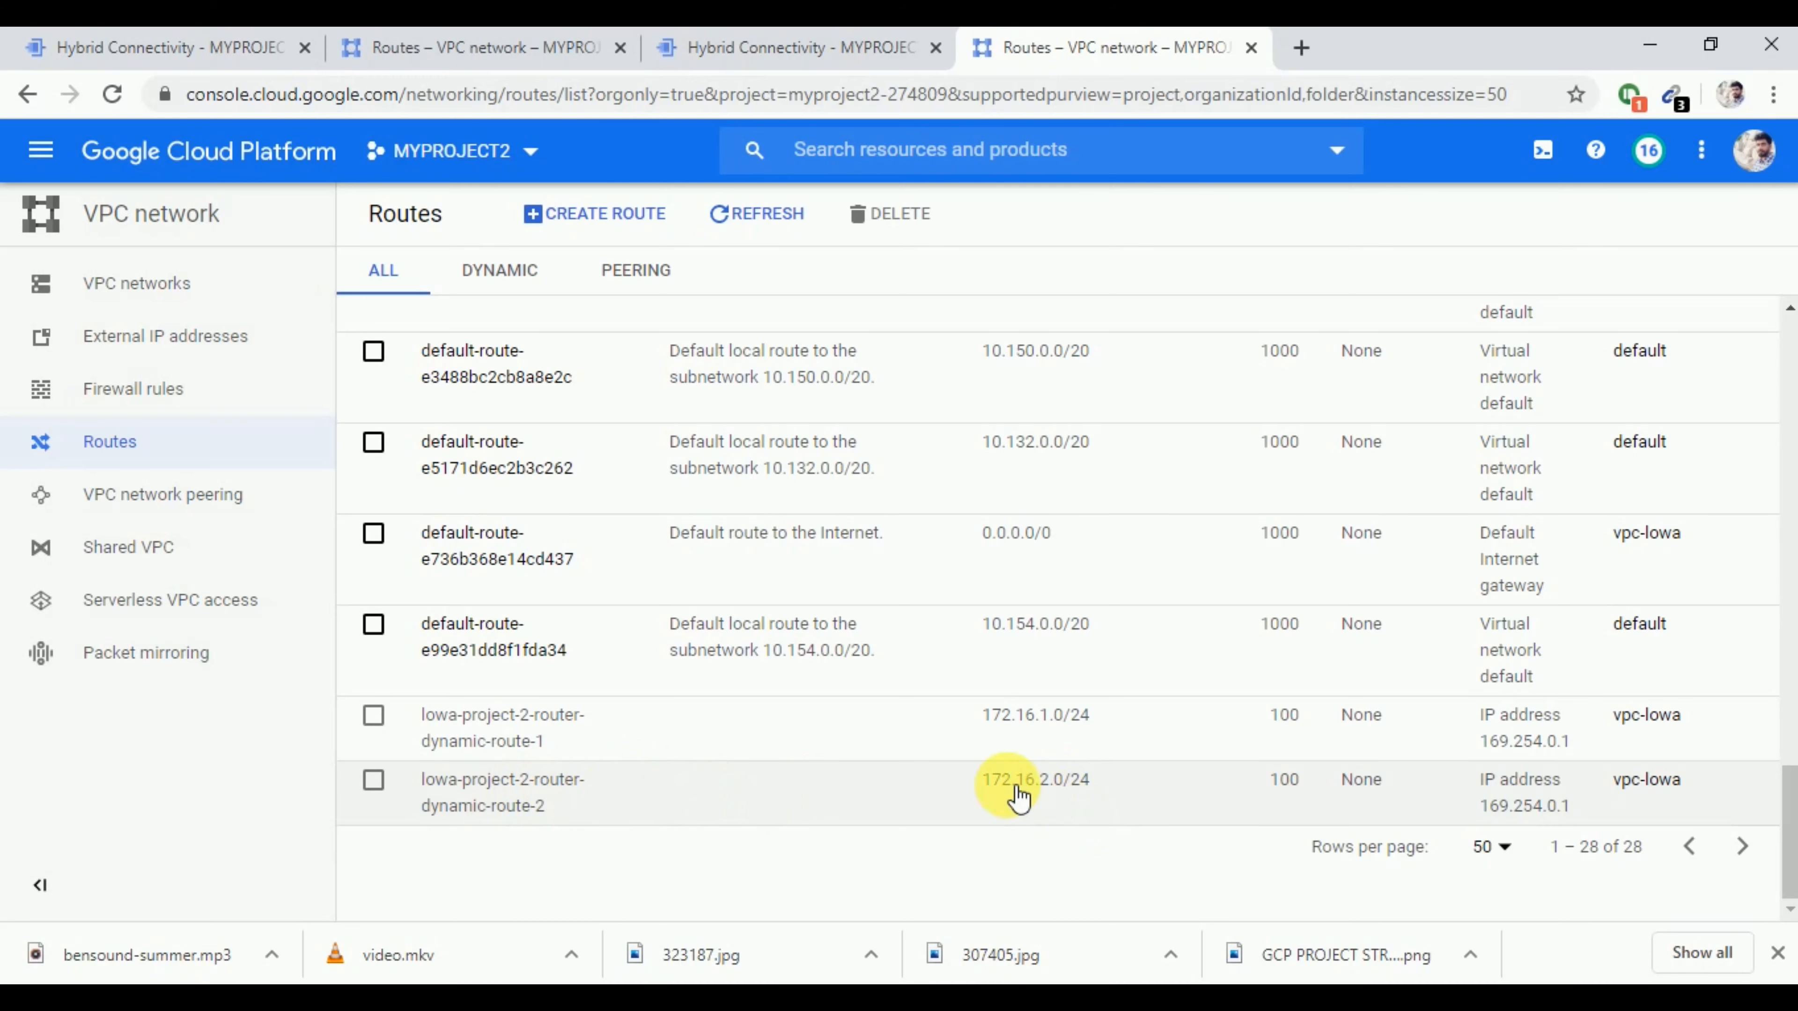
scroll(1086, 800, "up", 20)
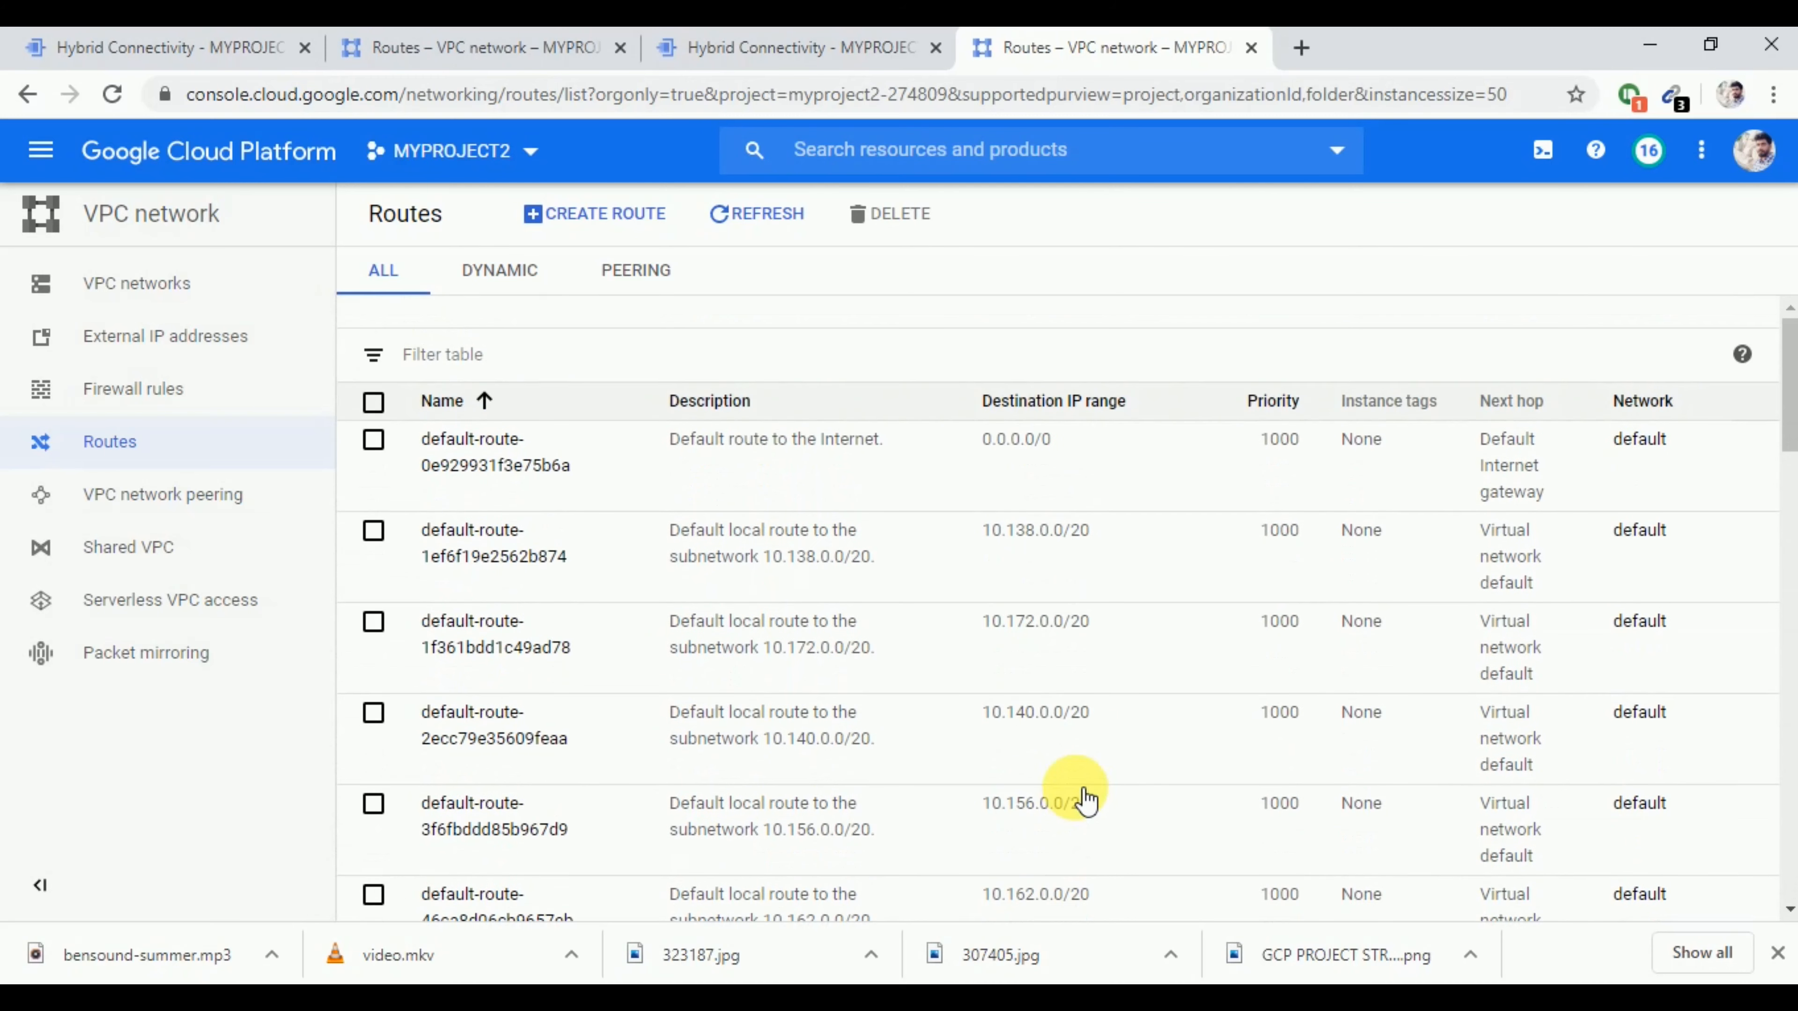
scroll(1508, 471, "down", 20)
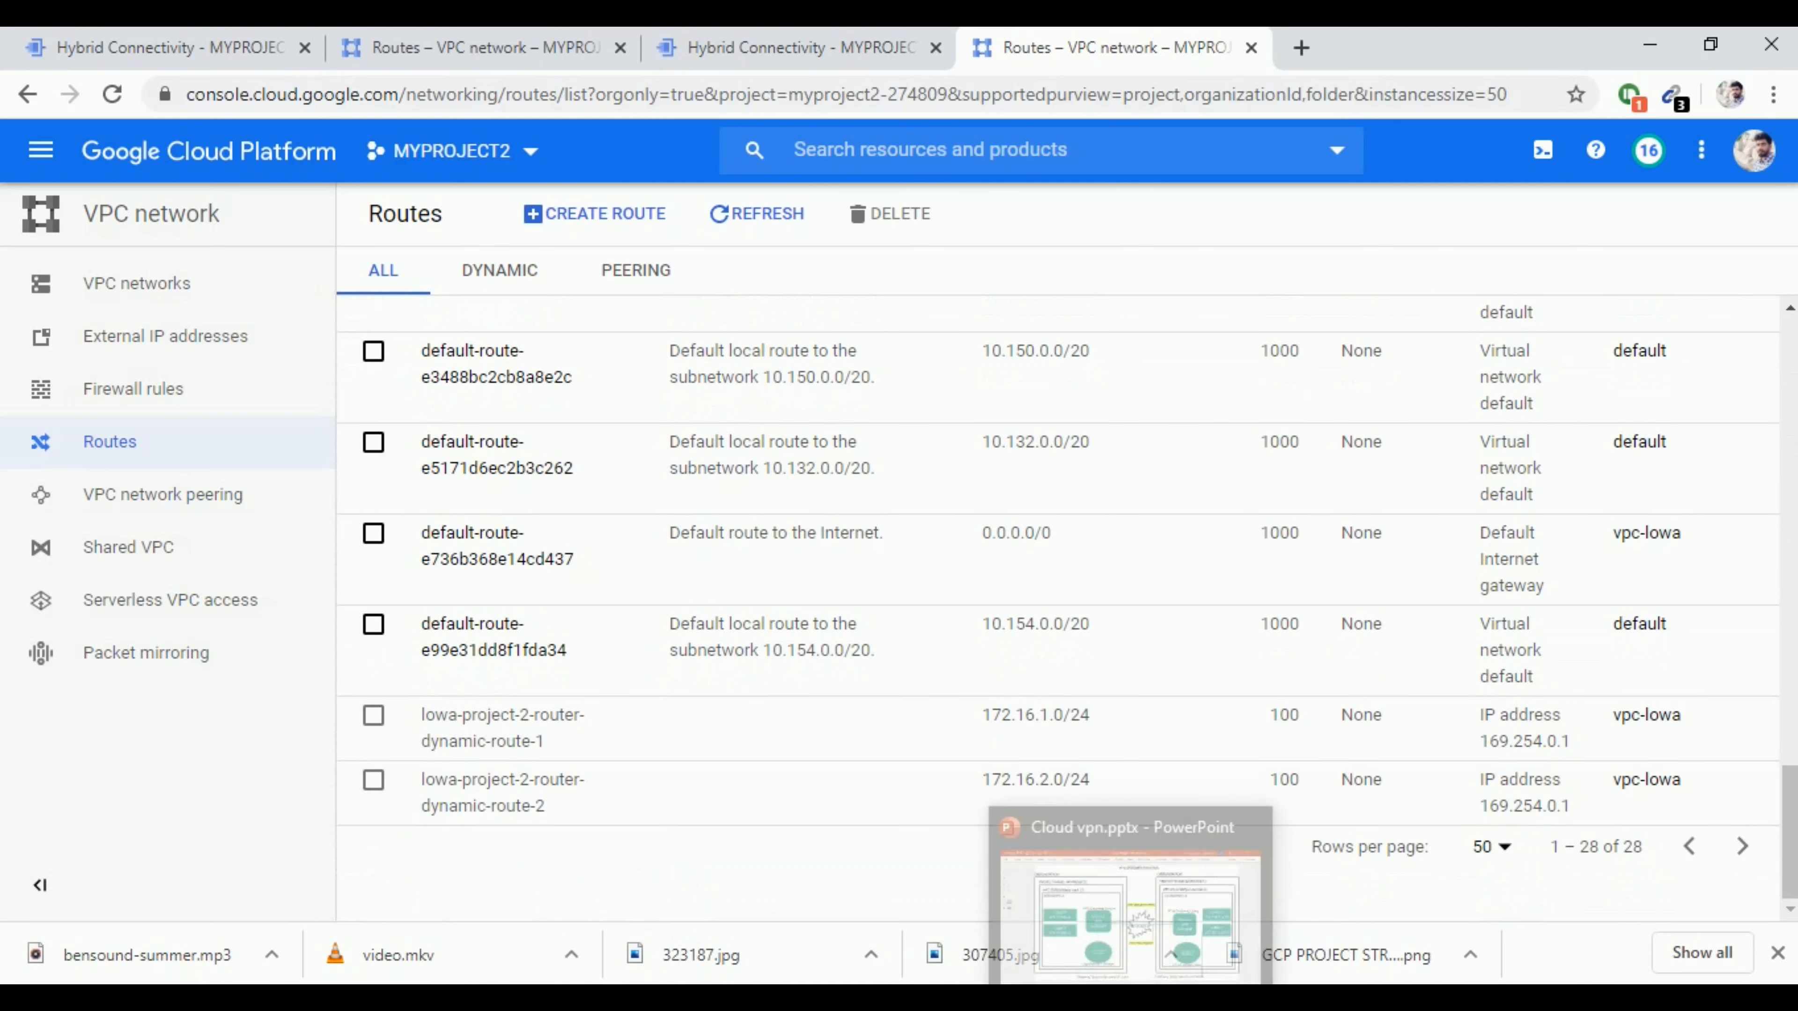
Step: Review the VPN dynamic routing diagram on slide 7 of Cloud vpn.pptx, then return to the console
left_click(1133, 997)
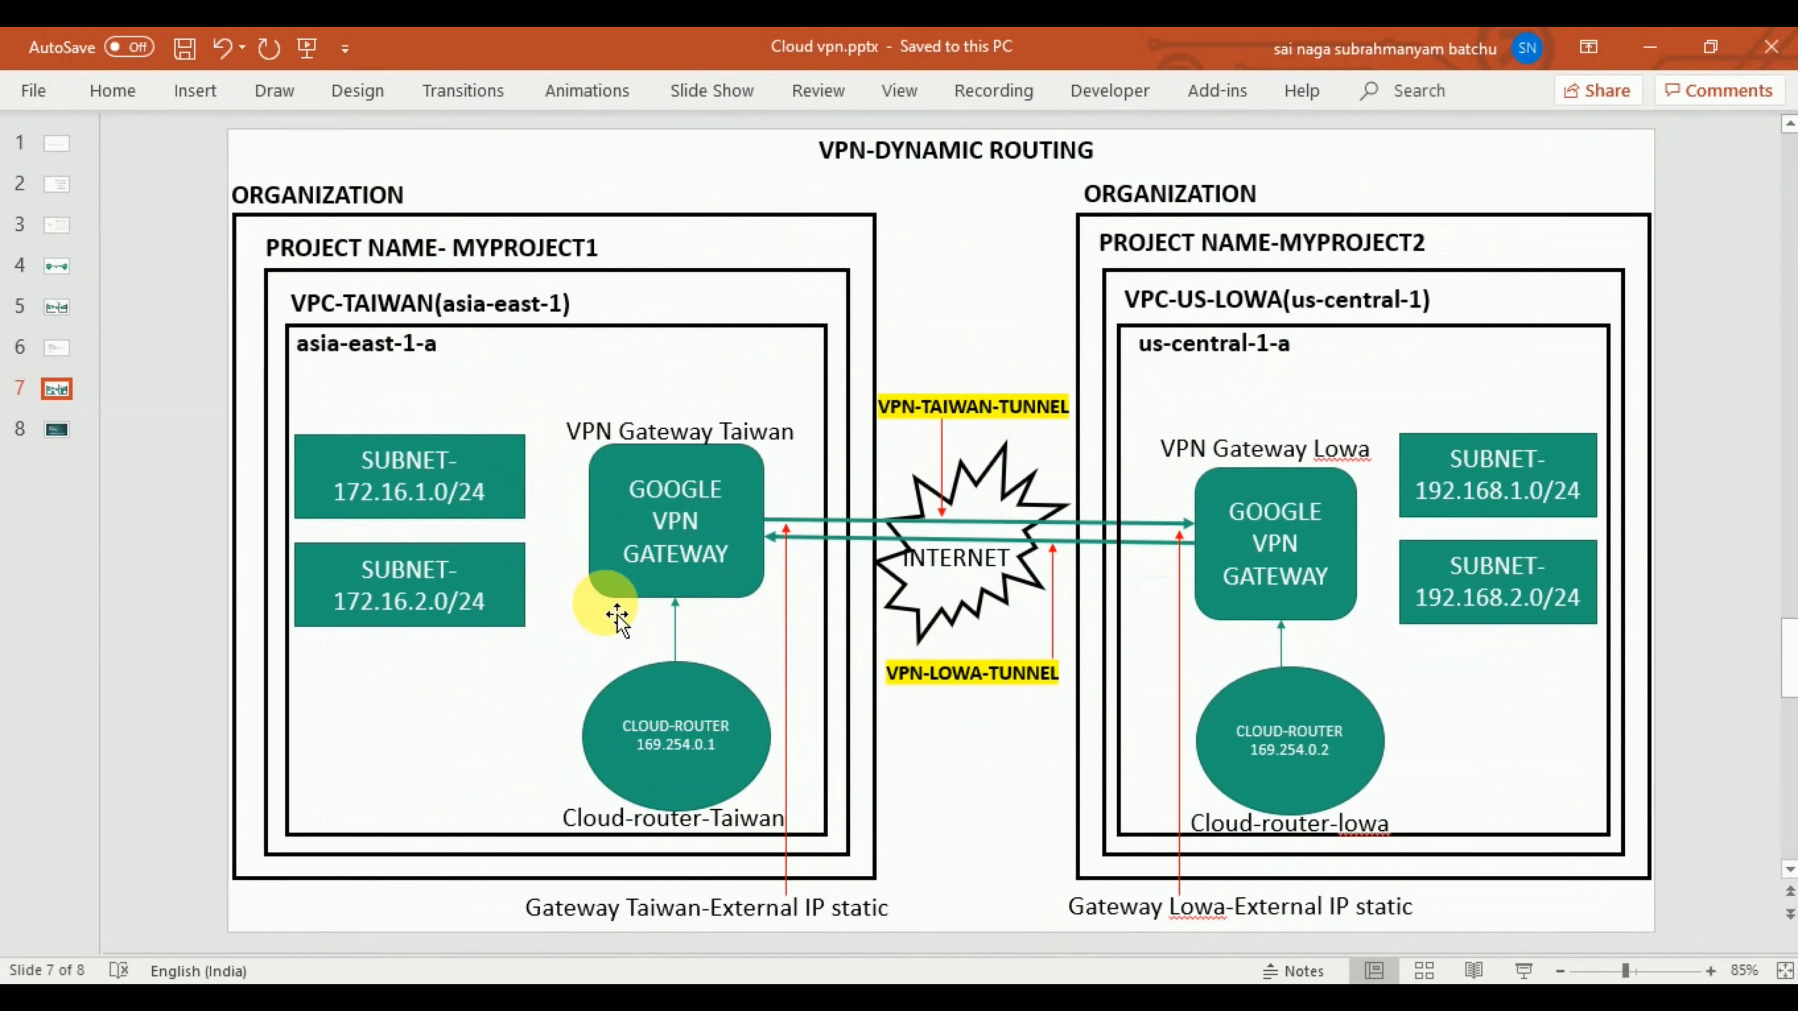
left_click(1146, 1009)
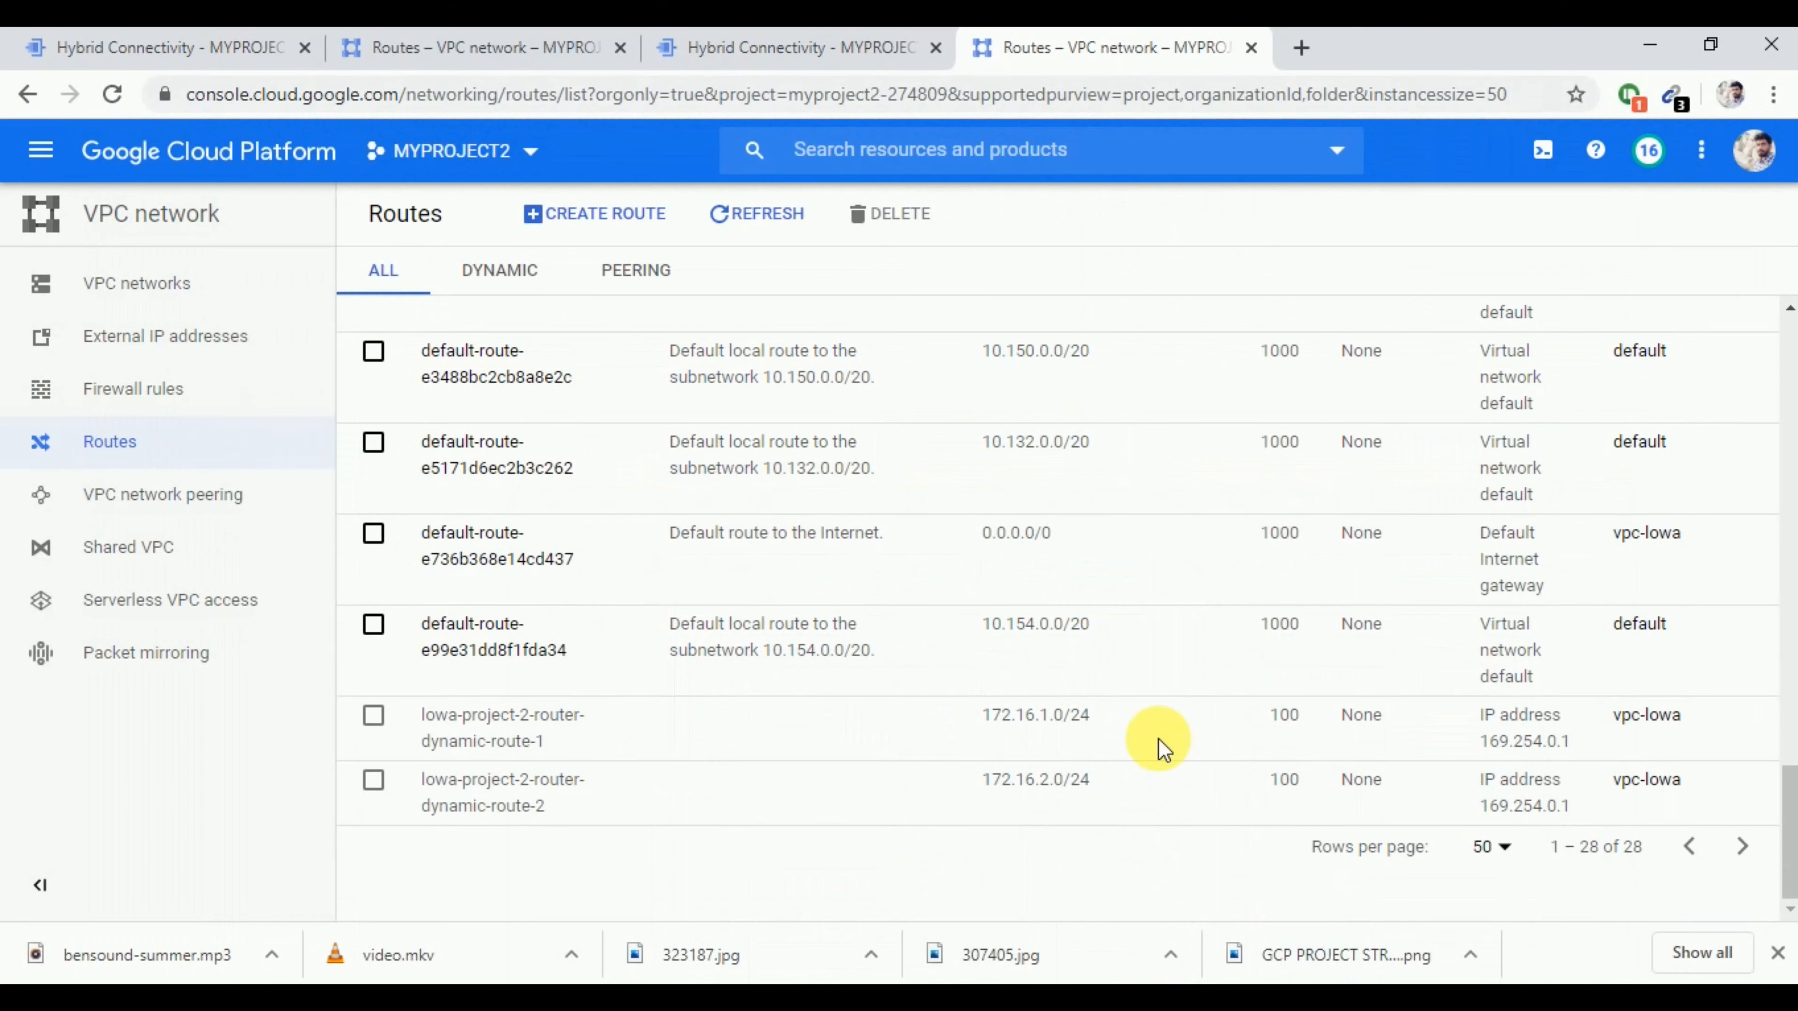
scroll(1158, 743, "up", 10)
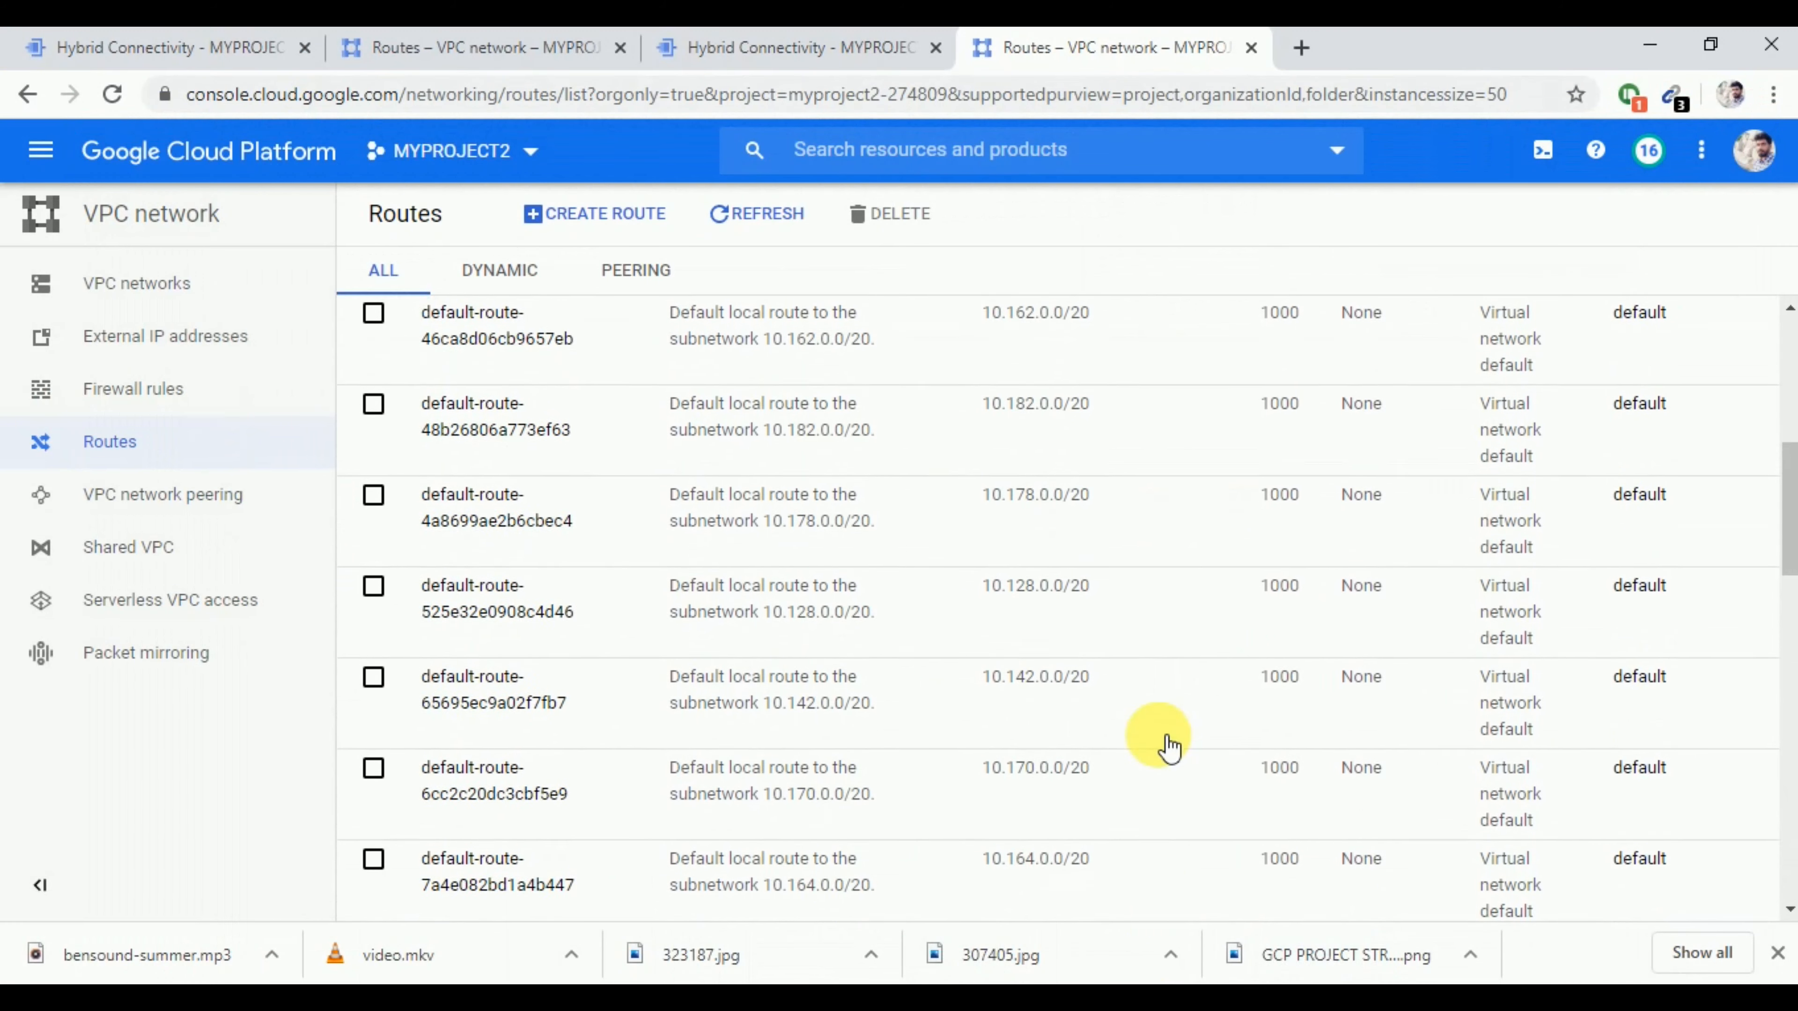
scroll(1168, 747, "up", 1)
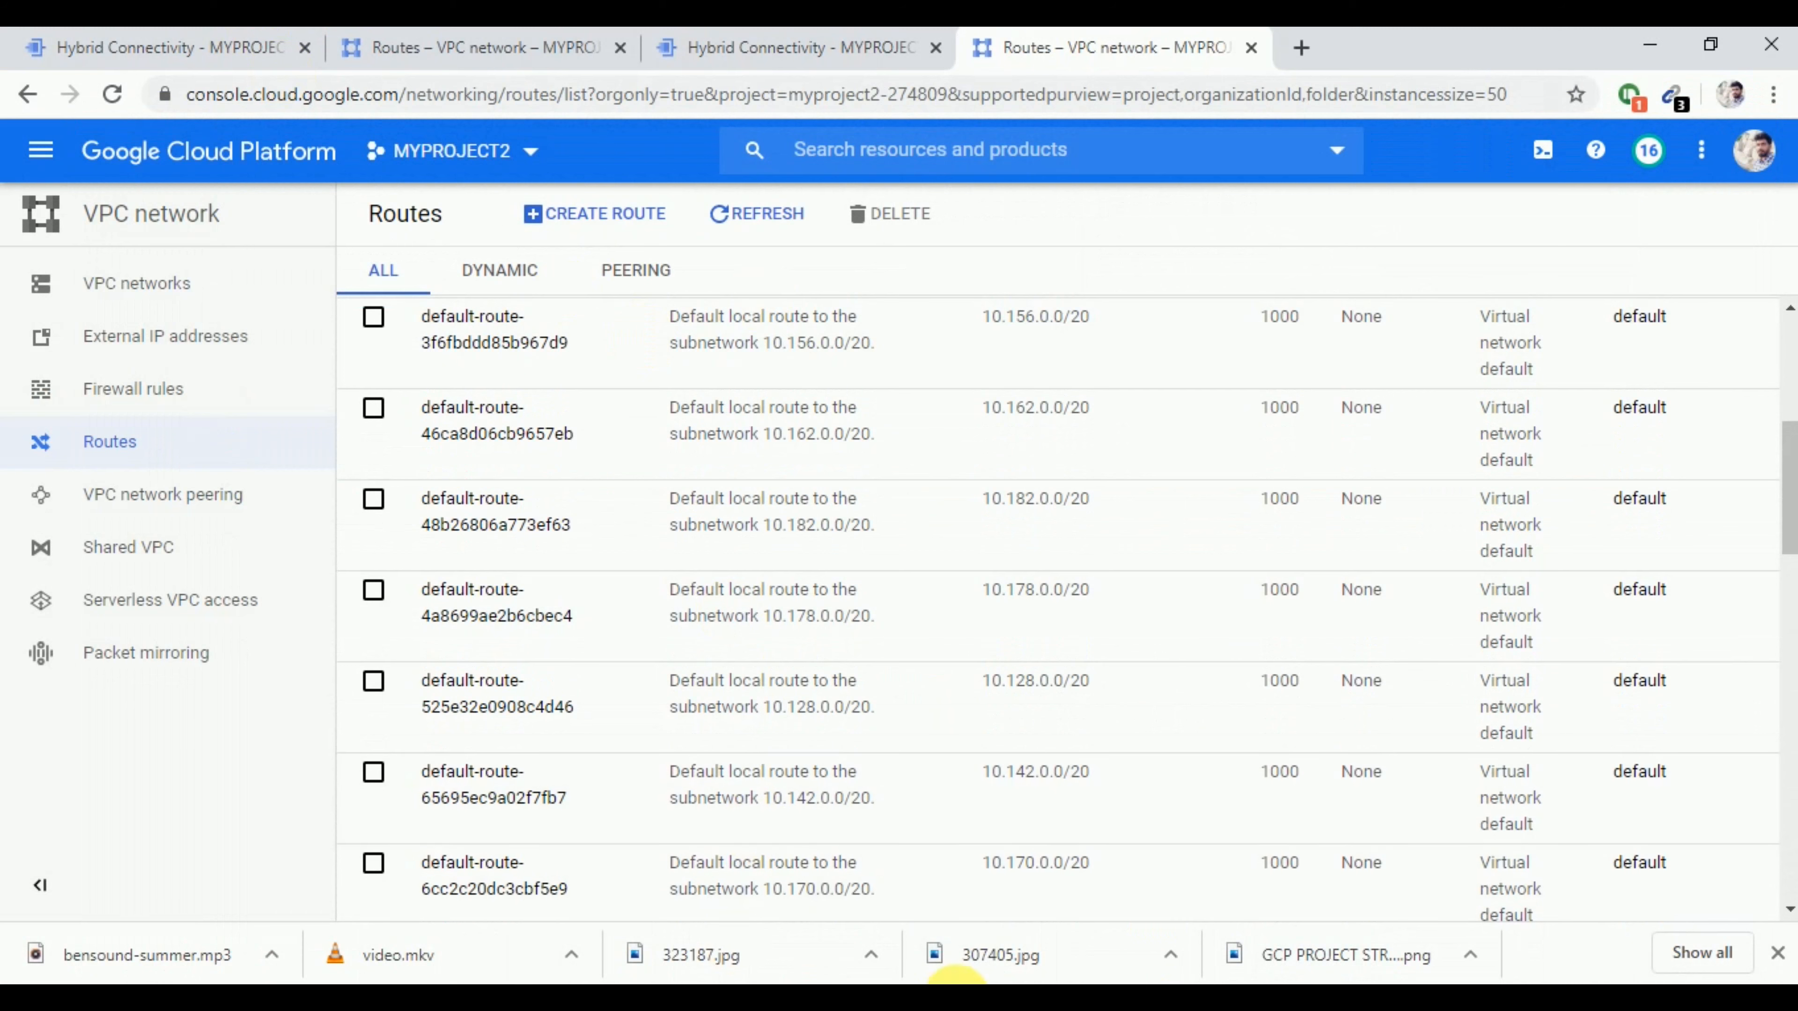
scroll(851, 743, "down", 10)
Step: Check MYPROJECT1's VPN tunnel status and view its dynamic route to 192.168.1.0/24 via 169.254.0.2
left_click(181, 48)
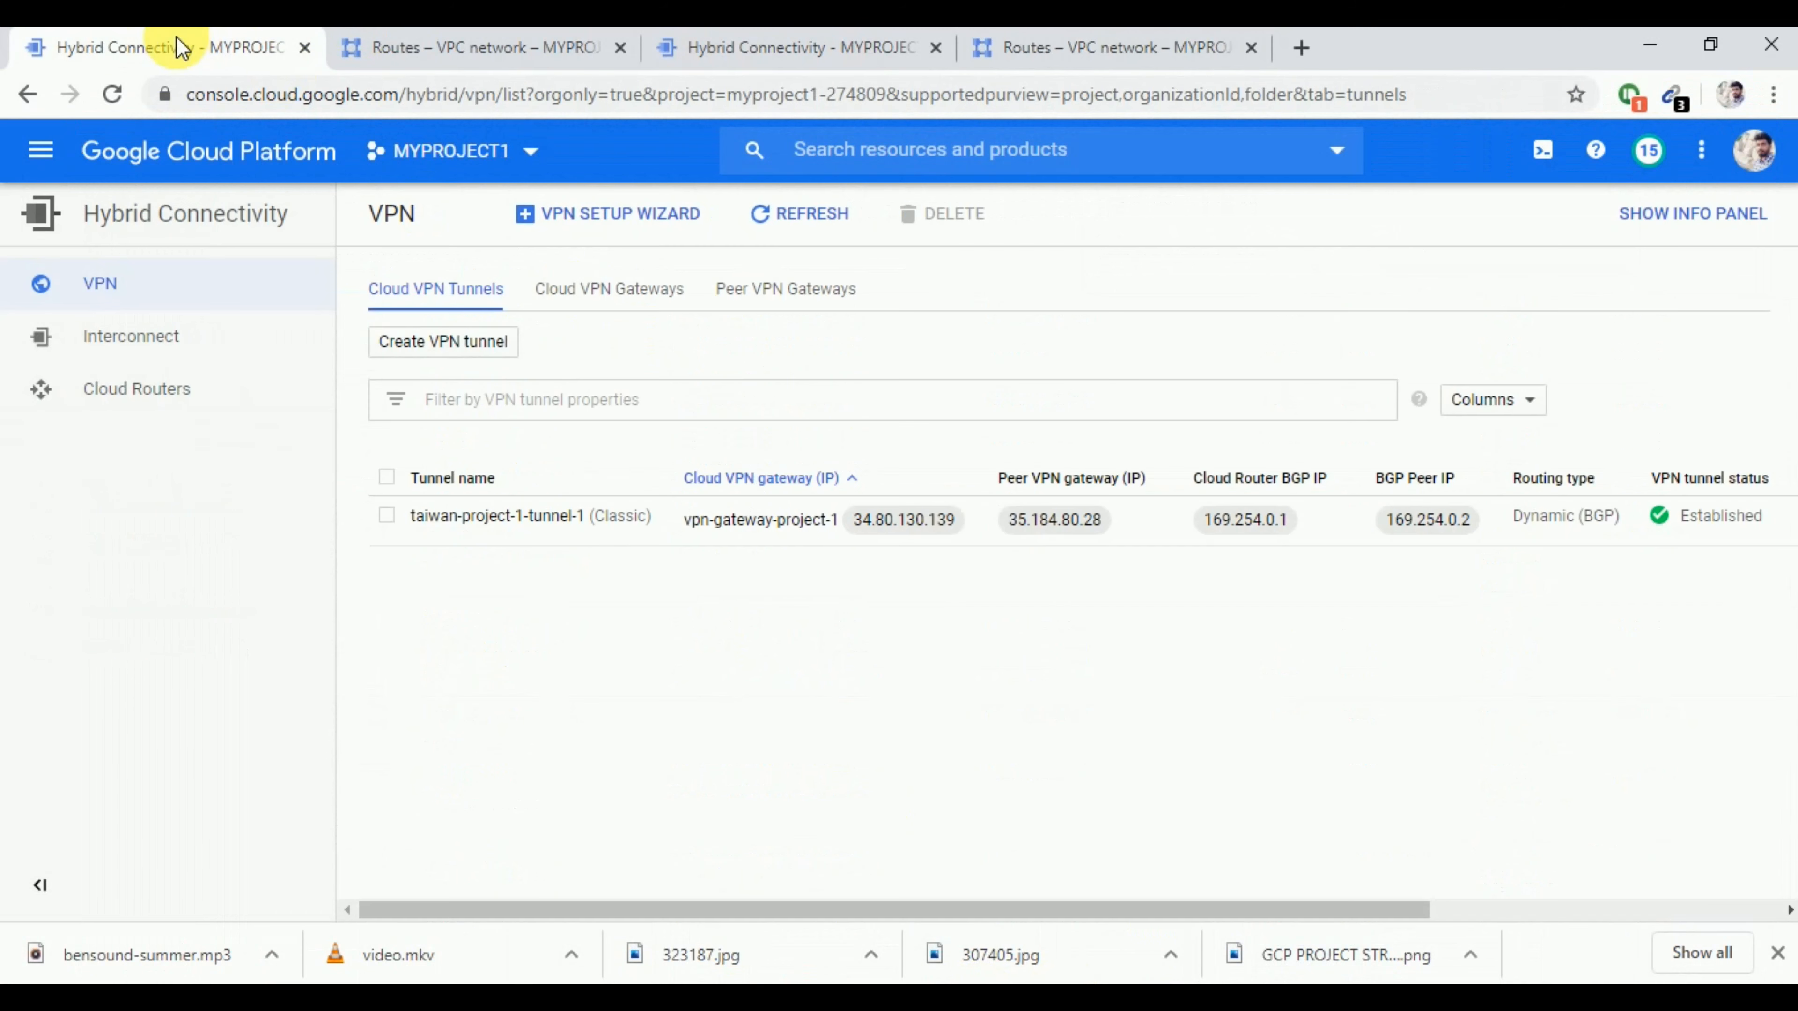
left_click(395, 43)
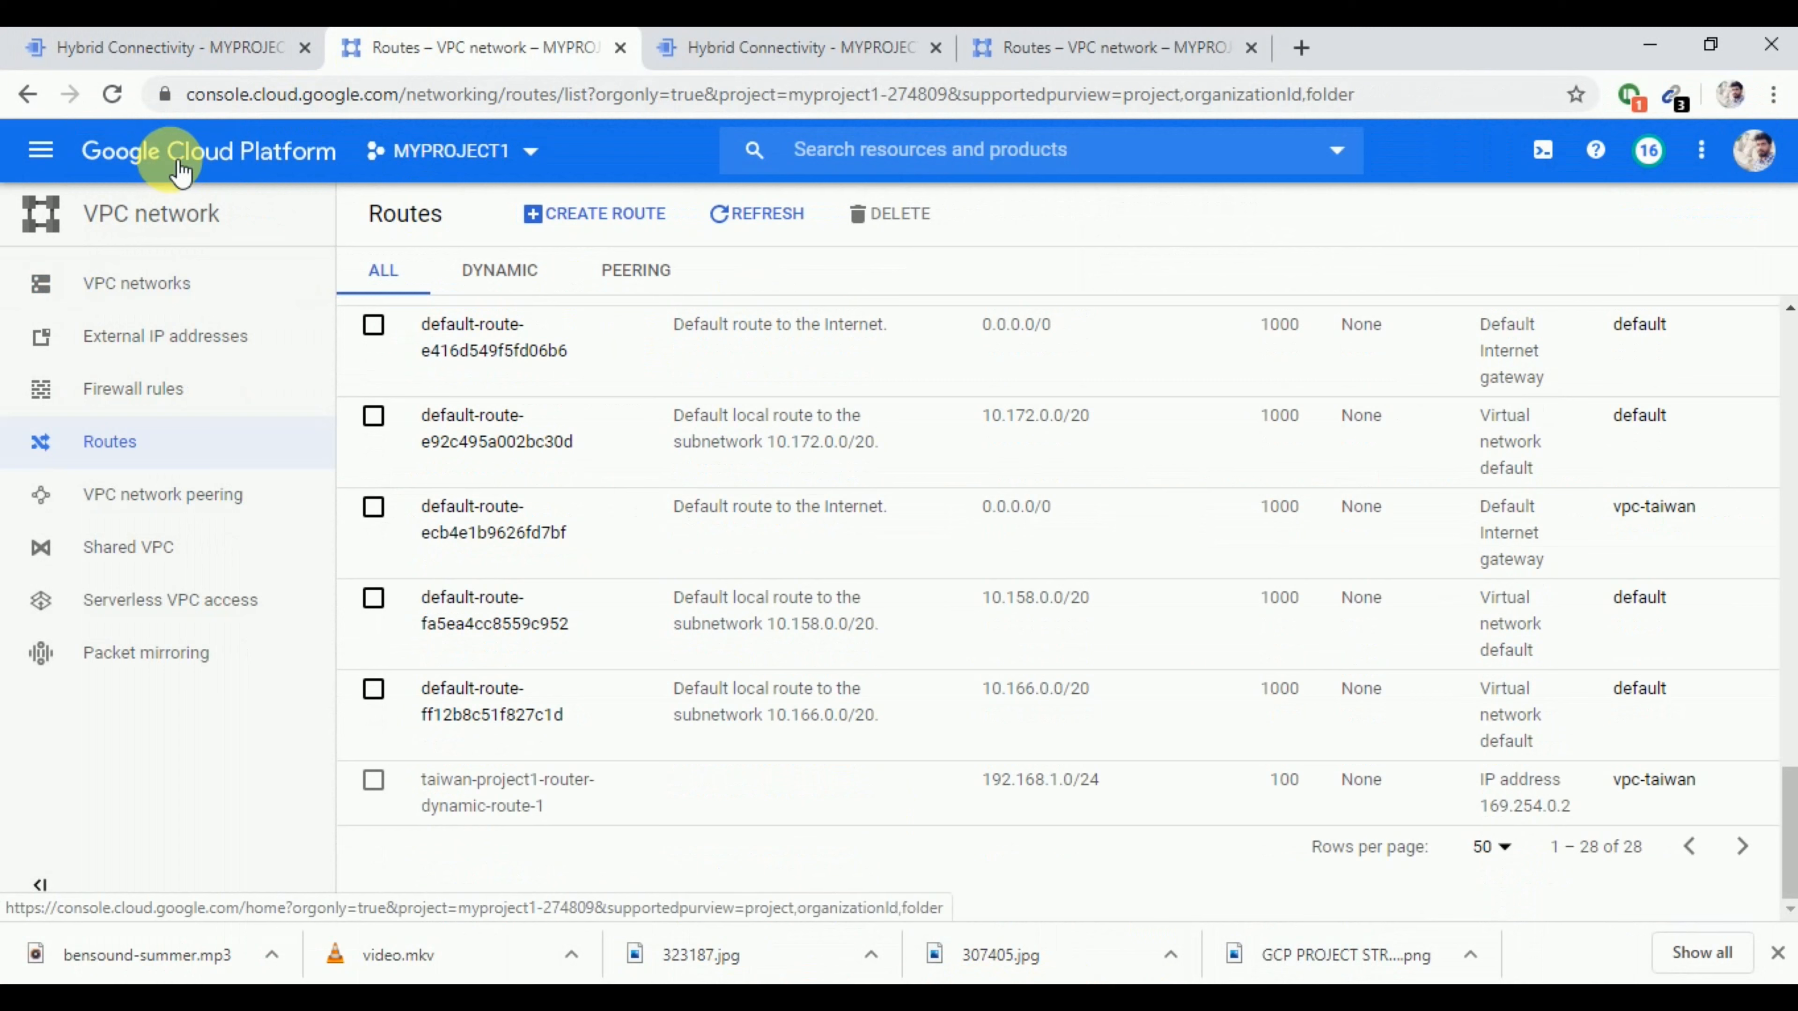
left_click(41, 150)
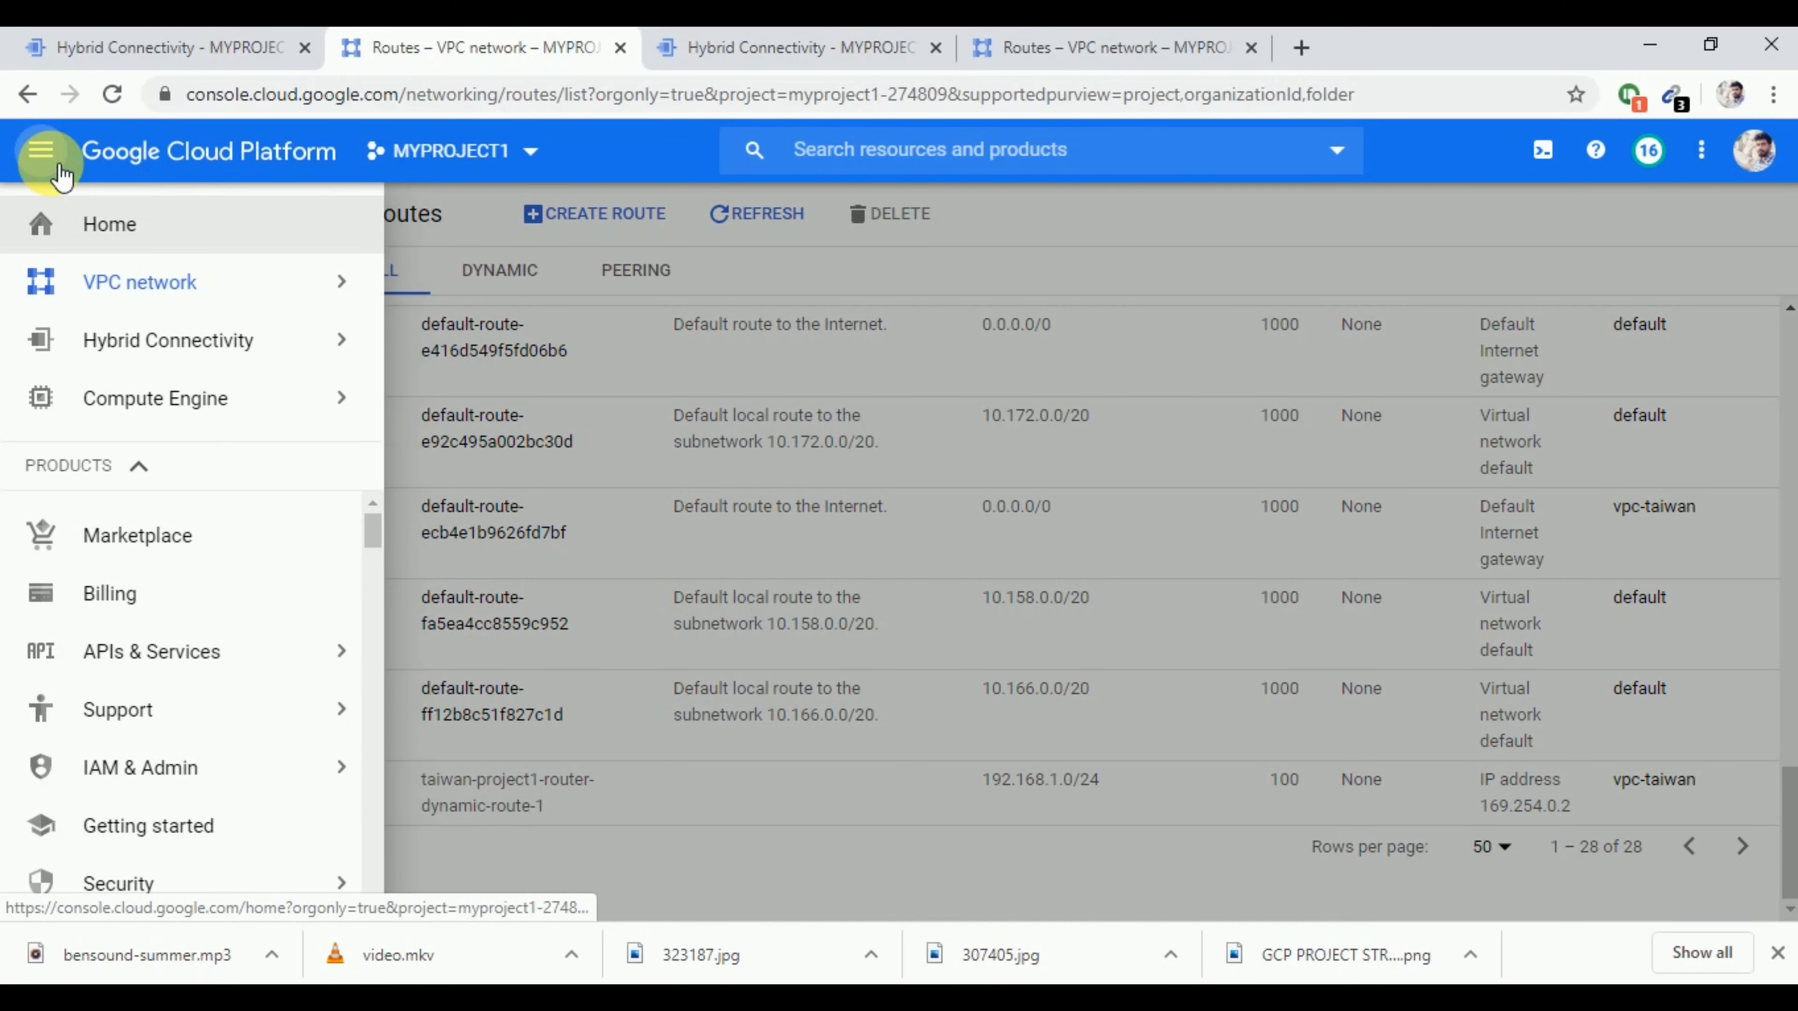
Step: Open Compute Engine's VM instances list in MYPROJECT1 and start creating a new instance
mouse_move(241, 341)
mouse_move(322, 401)
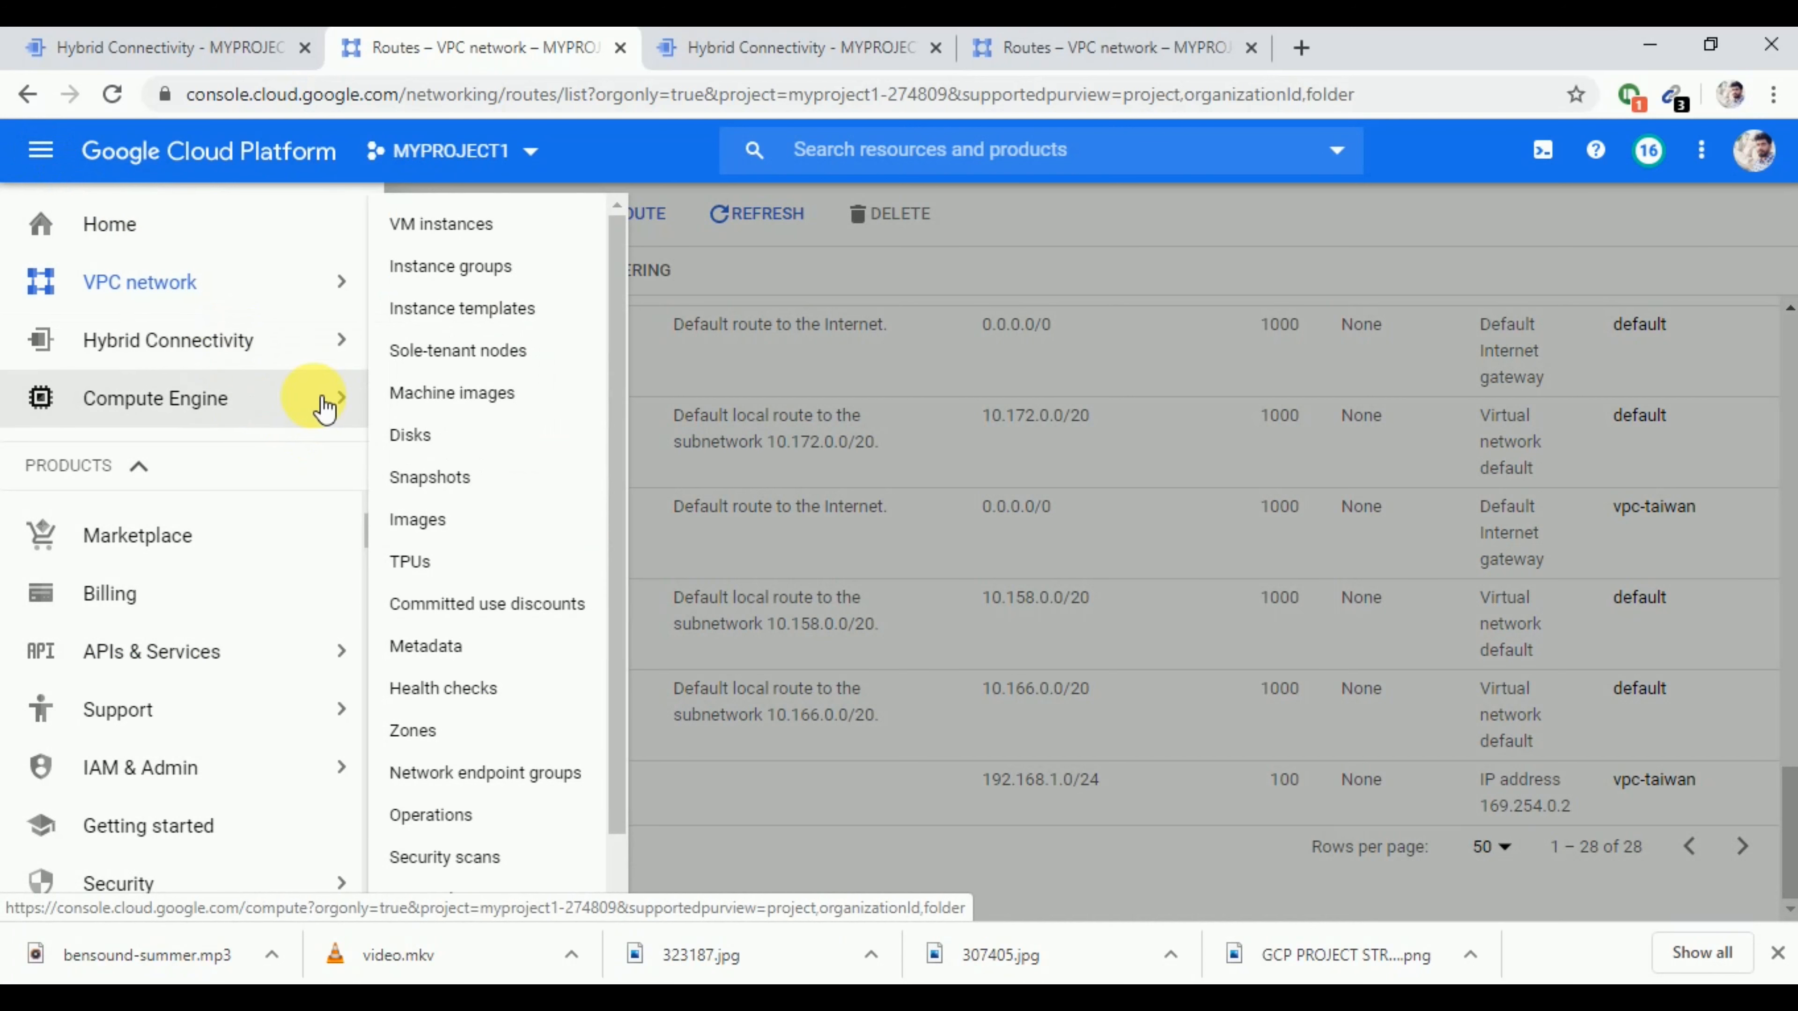
left_click(488, 234)
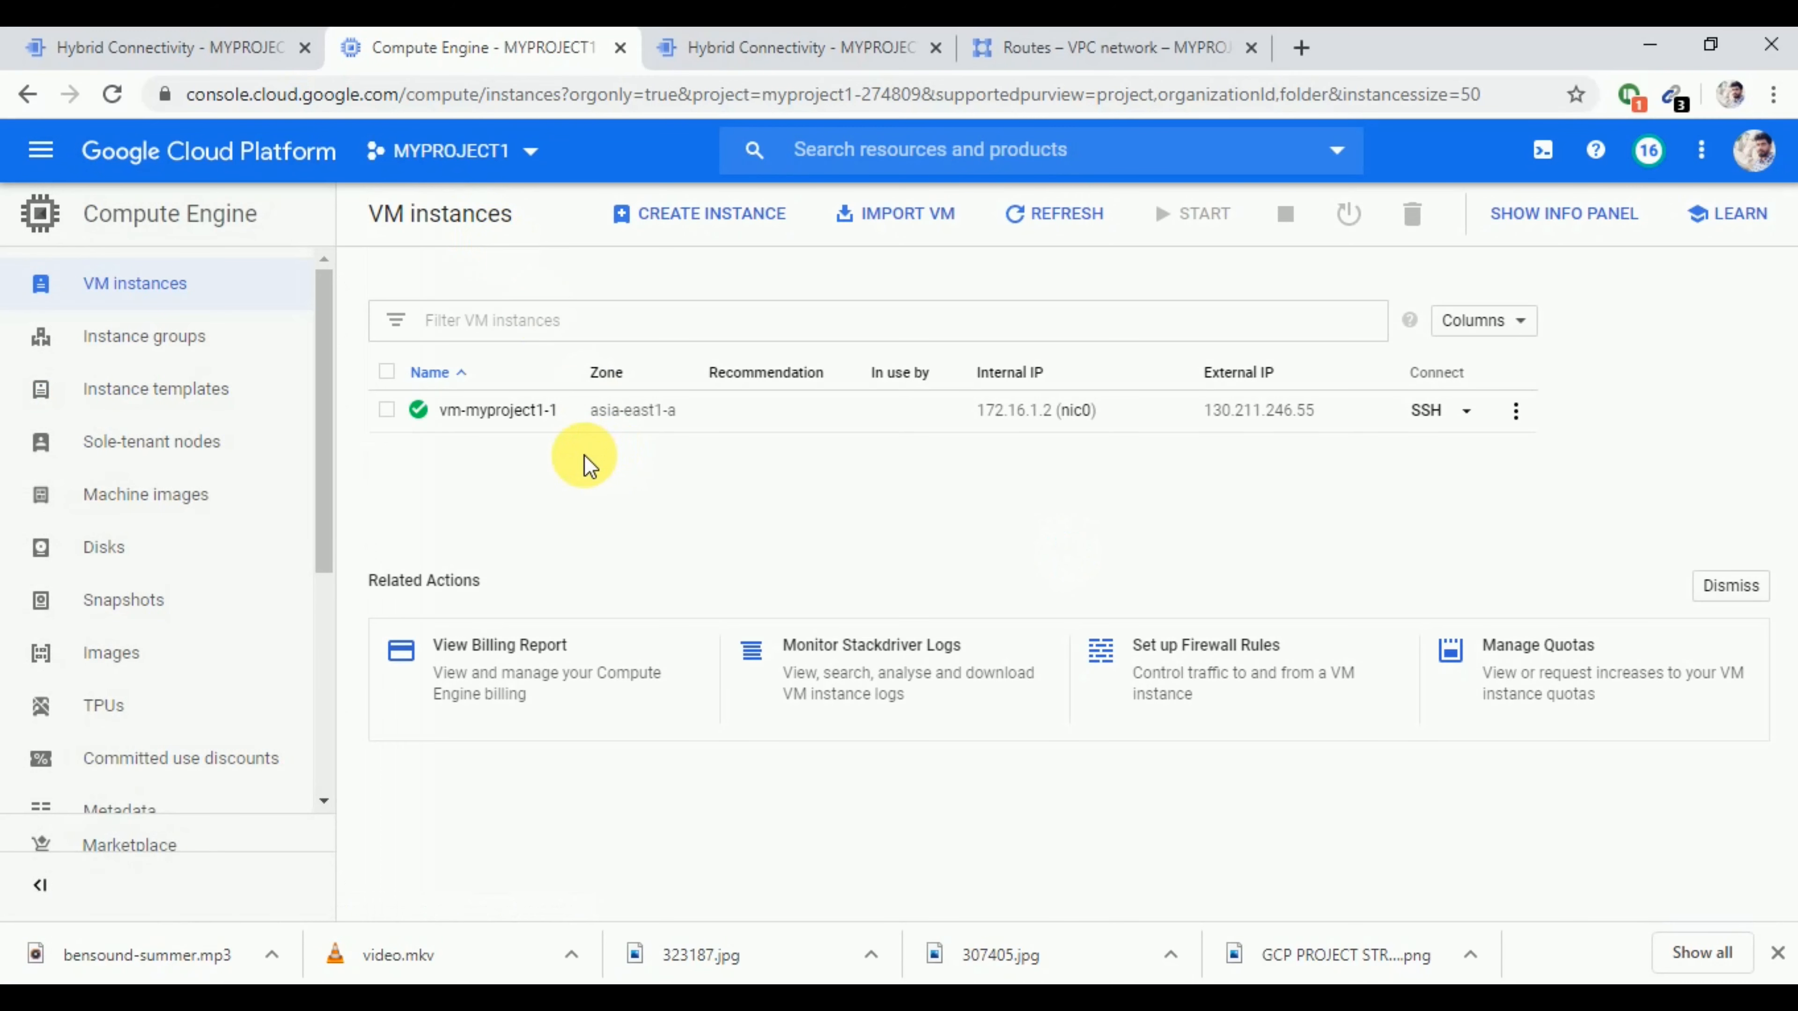
left_click(724, 225)
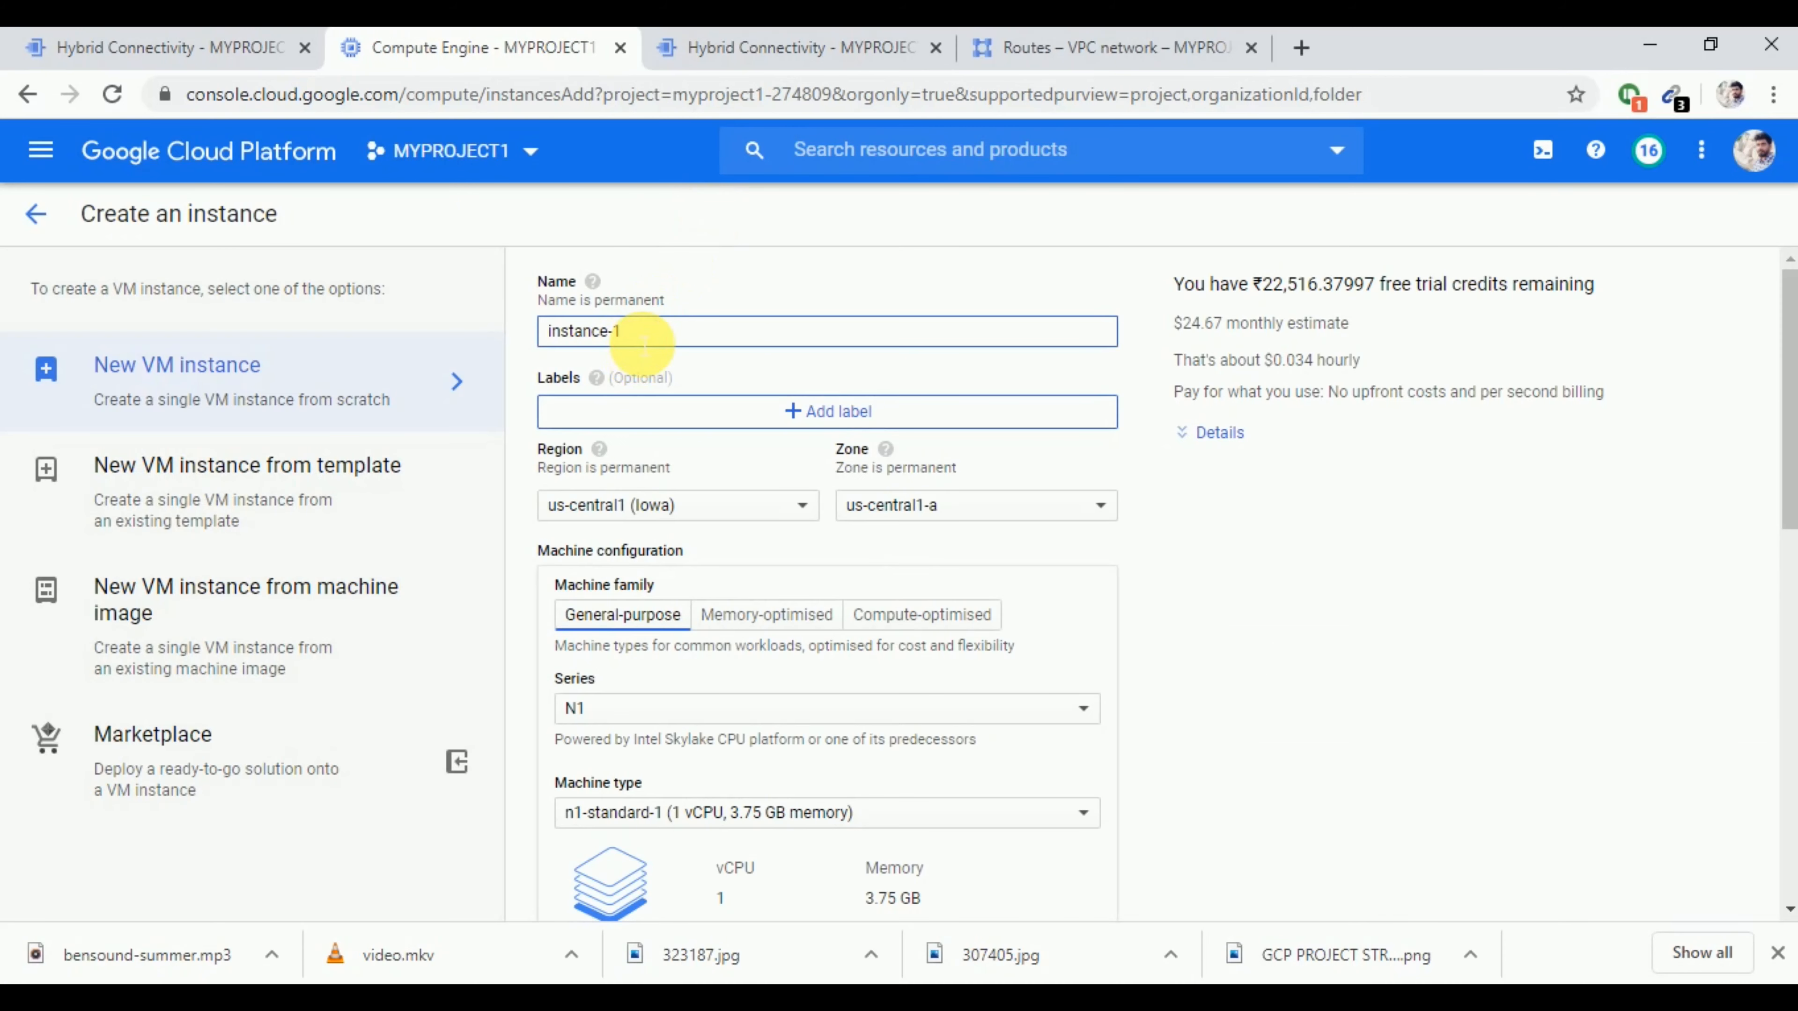
Step: Name the new instance taiwan-project-1-vm-2, leaving the default machine type unchanged
left_click_drag(644, 345, 558, 347)
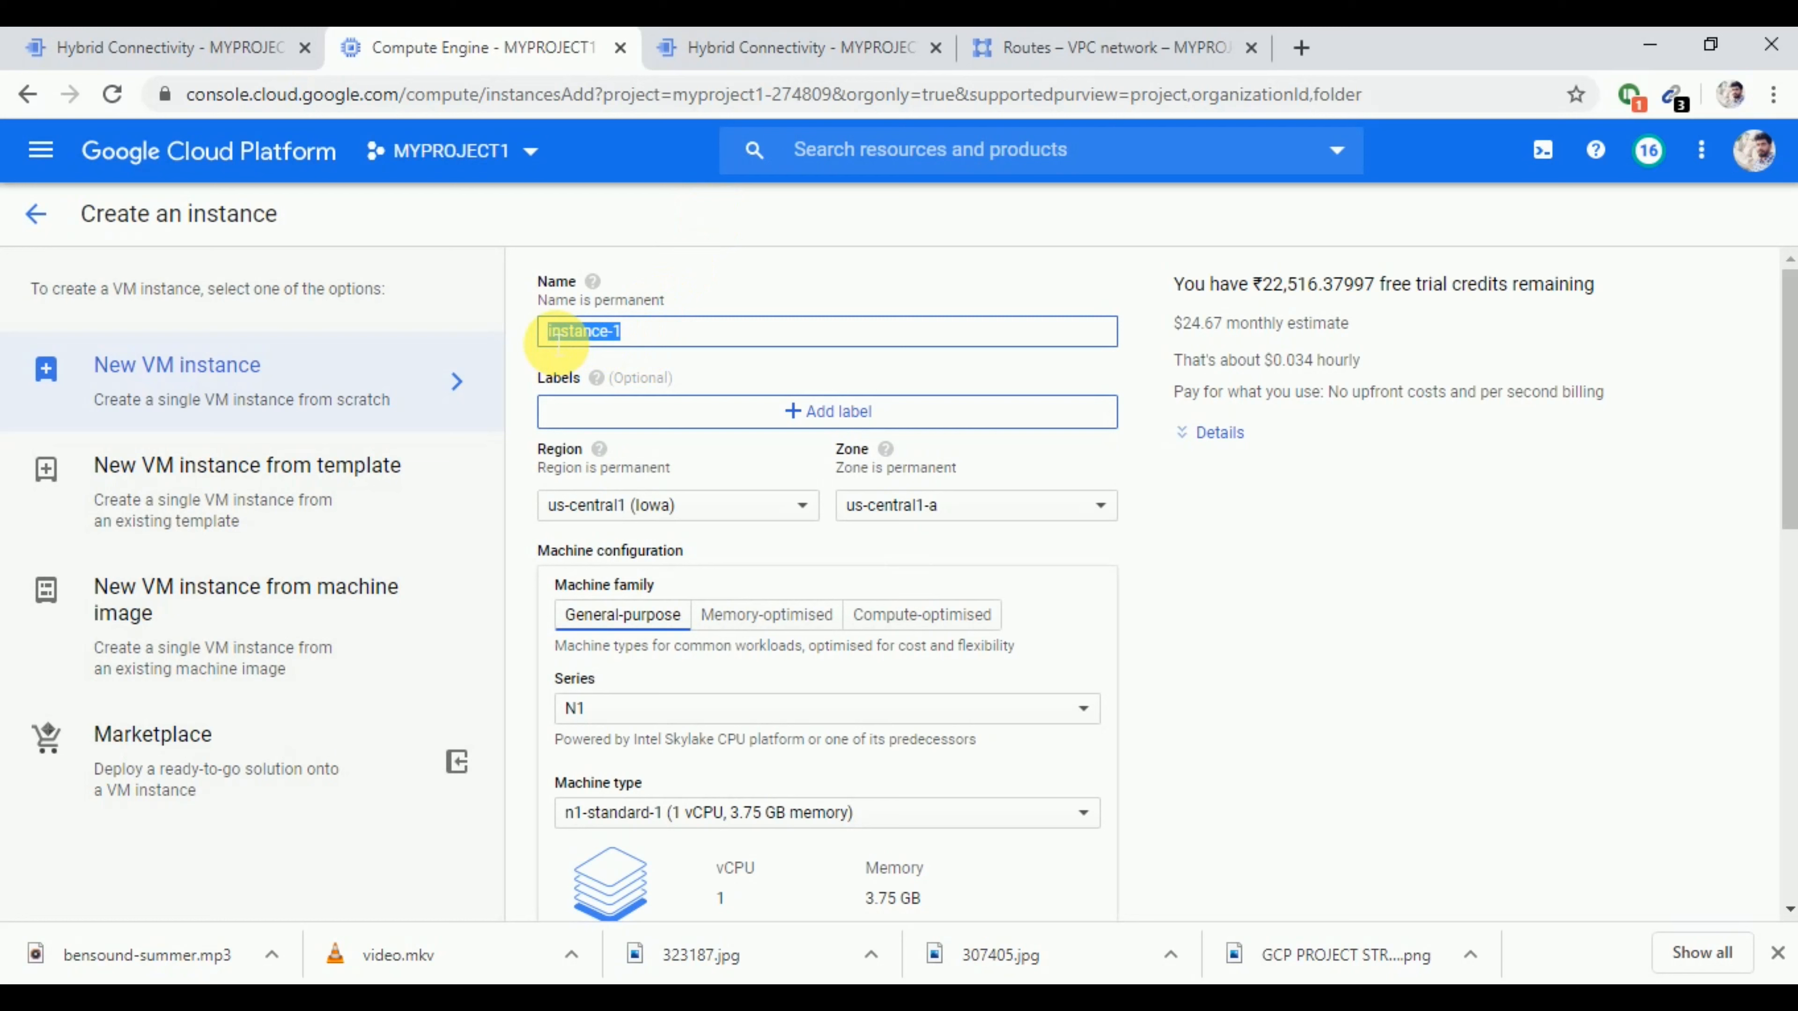
type("taiw")
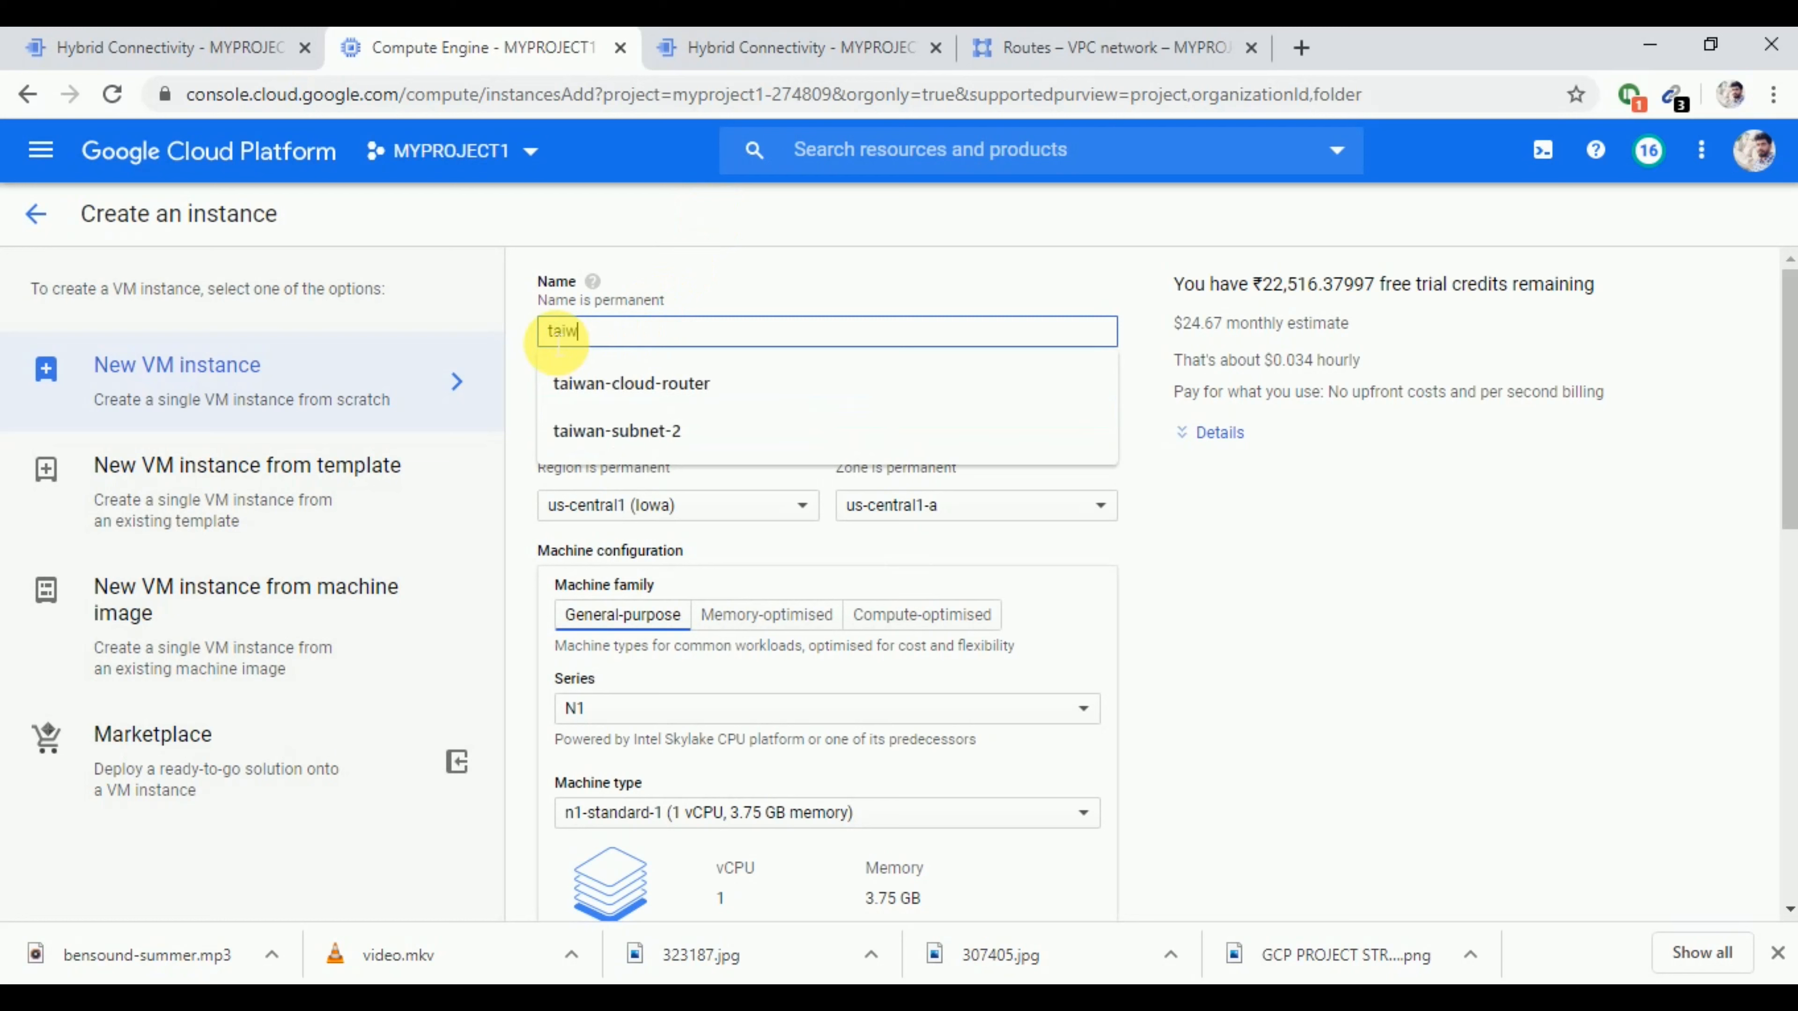
type("an-project-1-su")
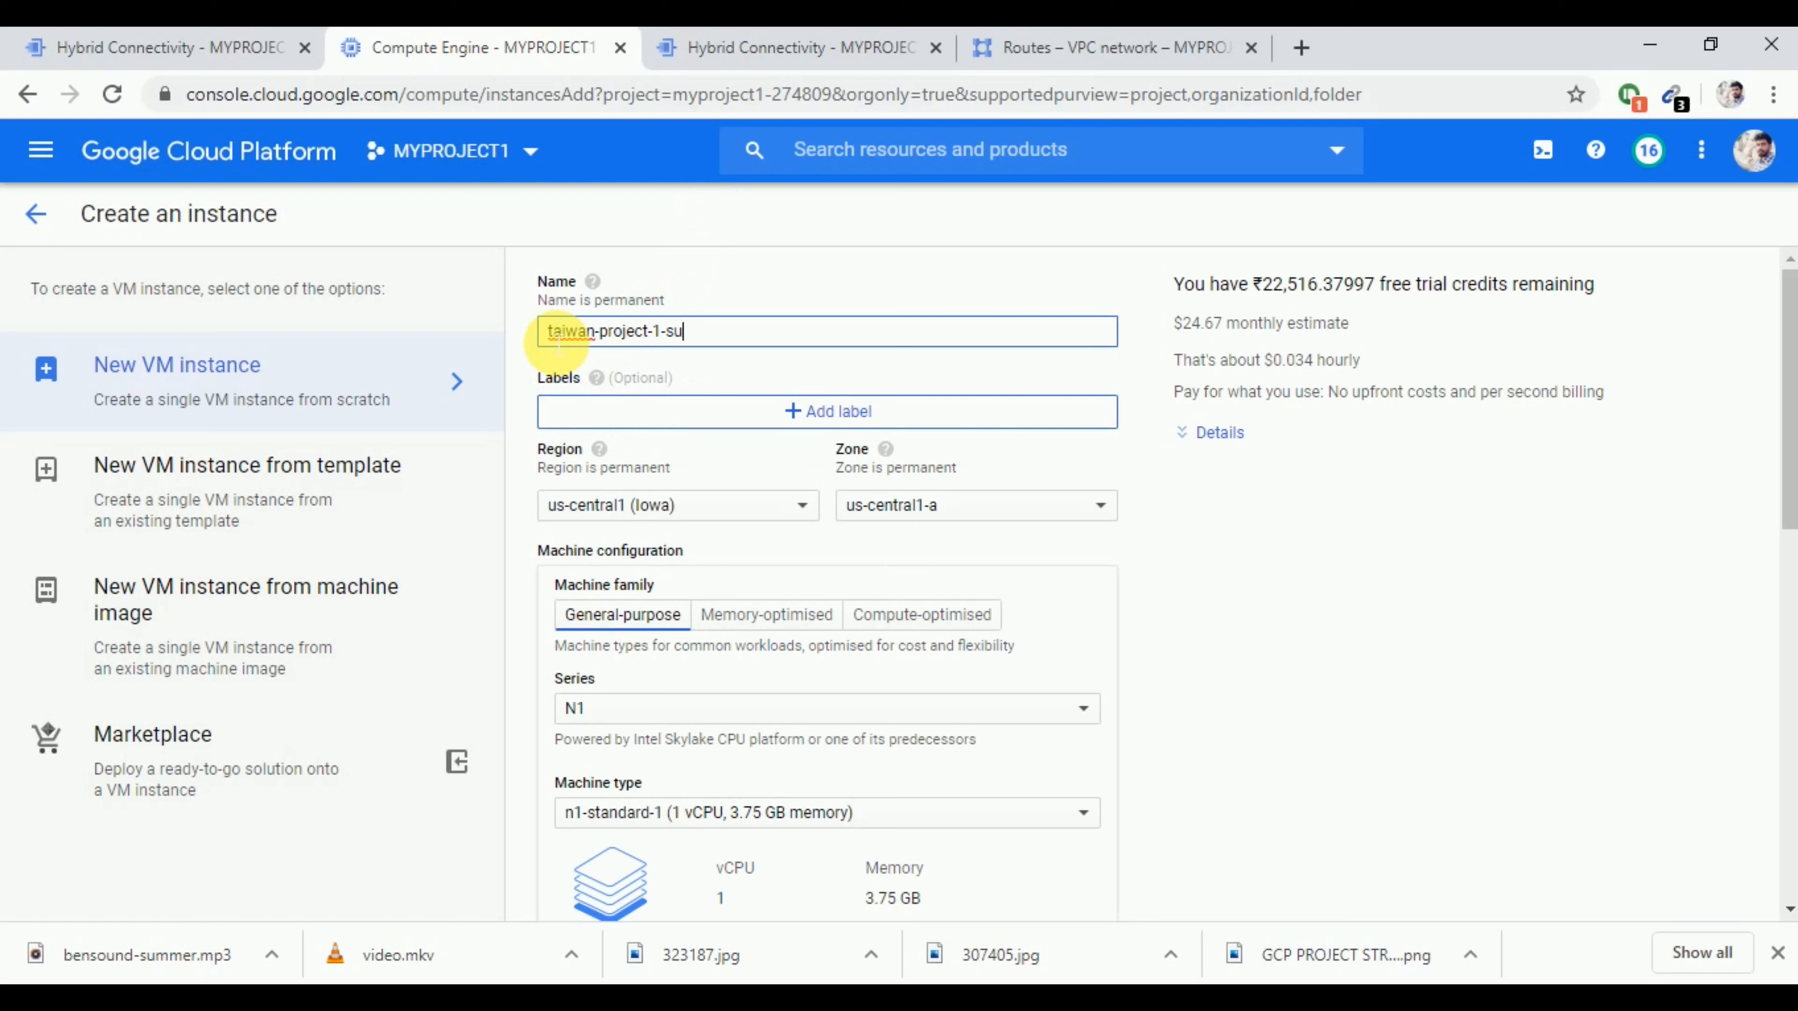
type("bnet-2")
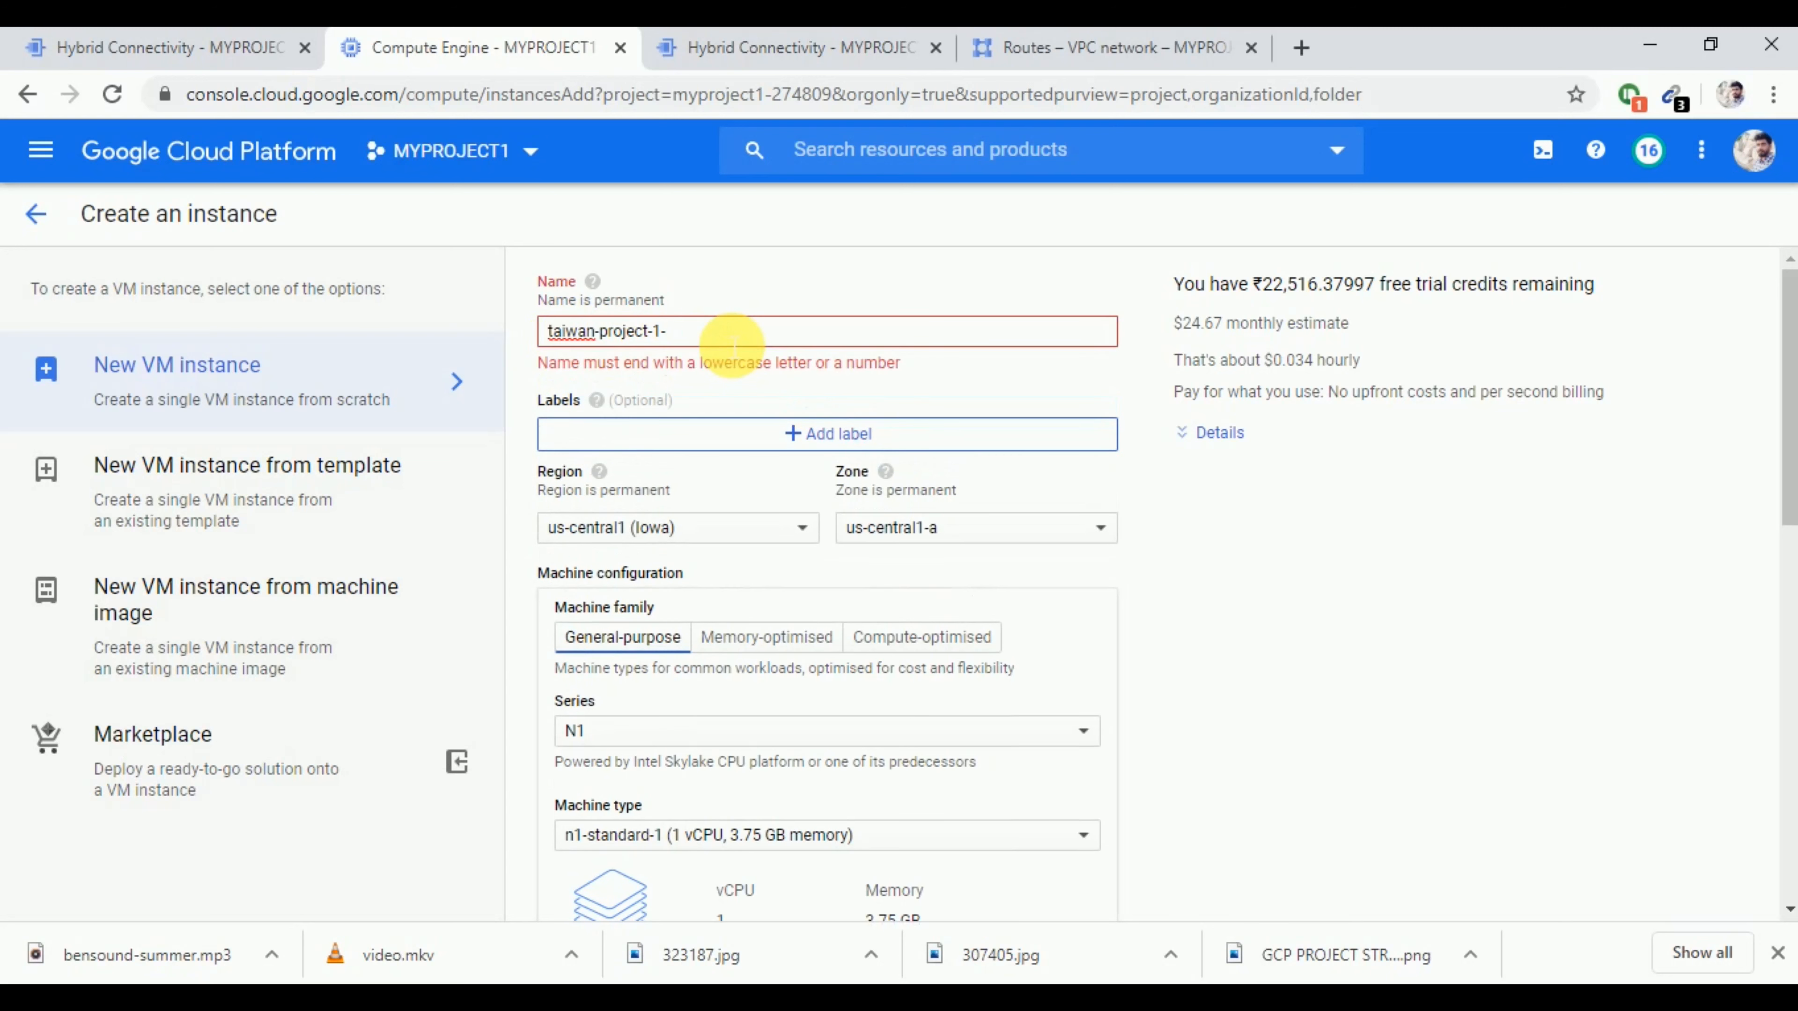
type("2")
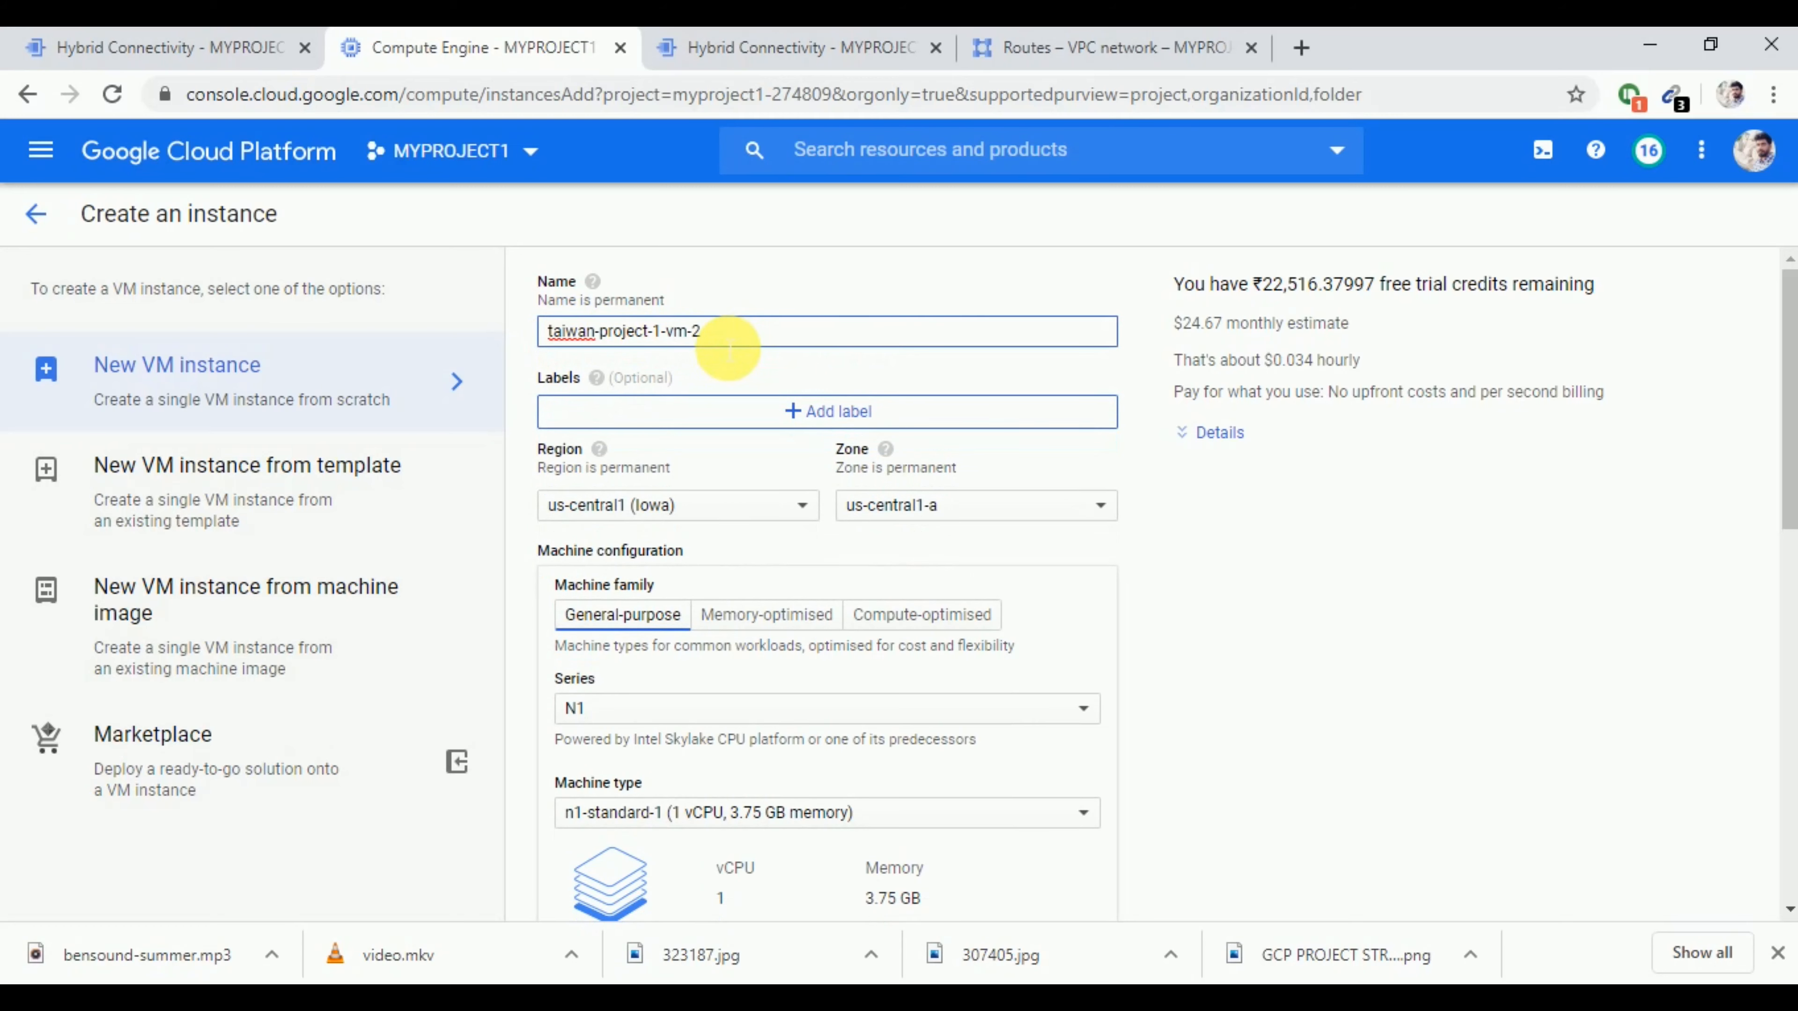
scroll(727, 347, "down", 10)
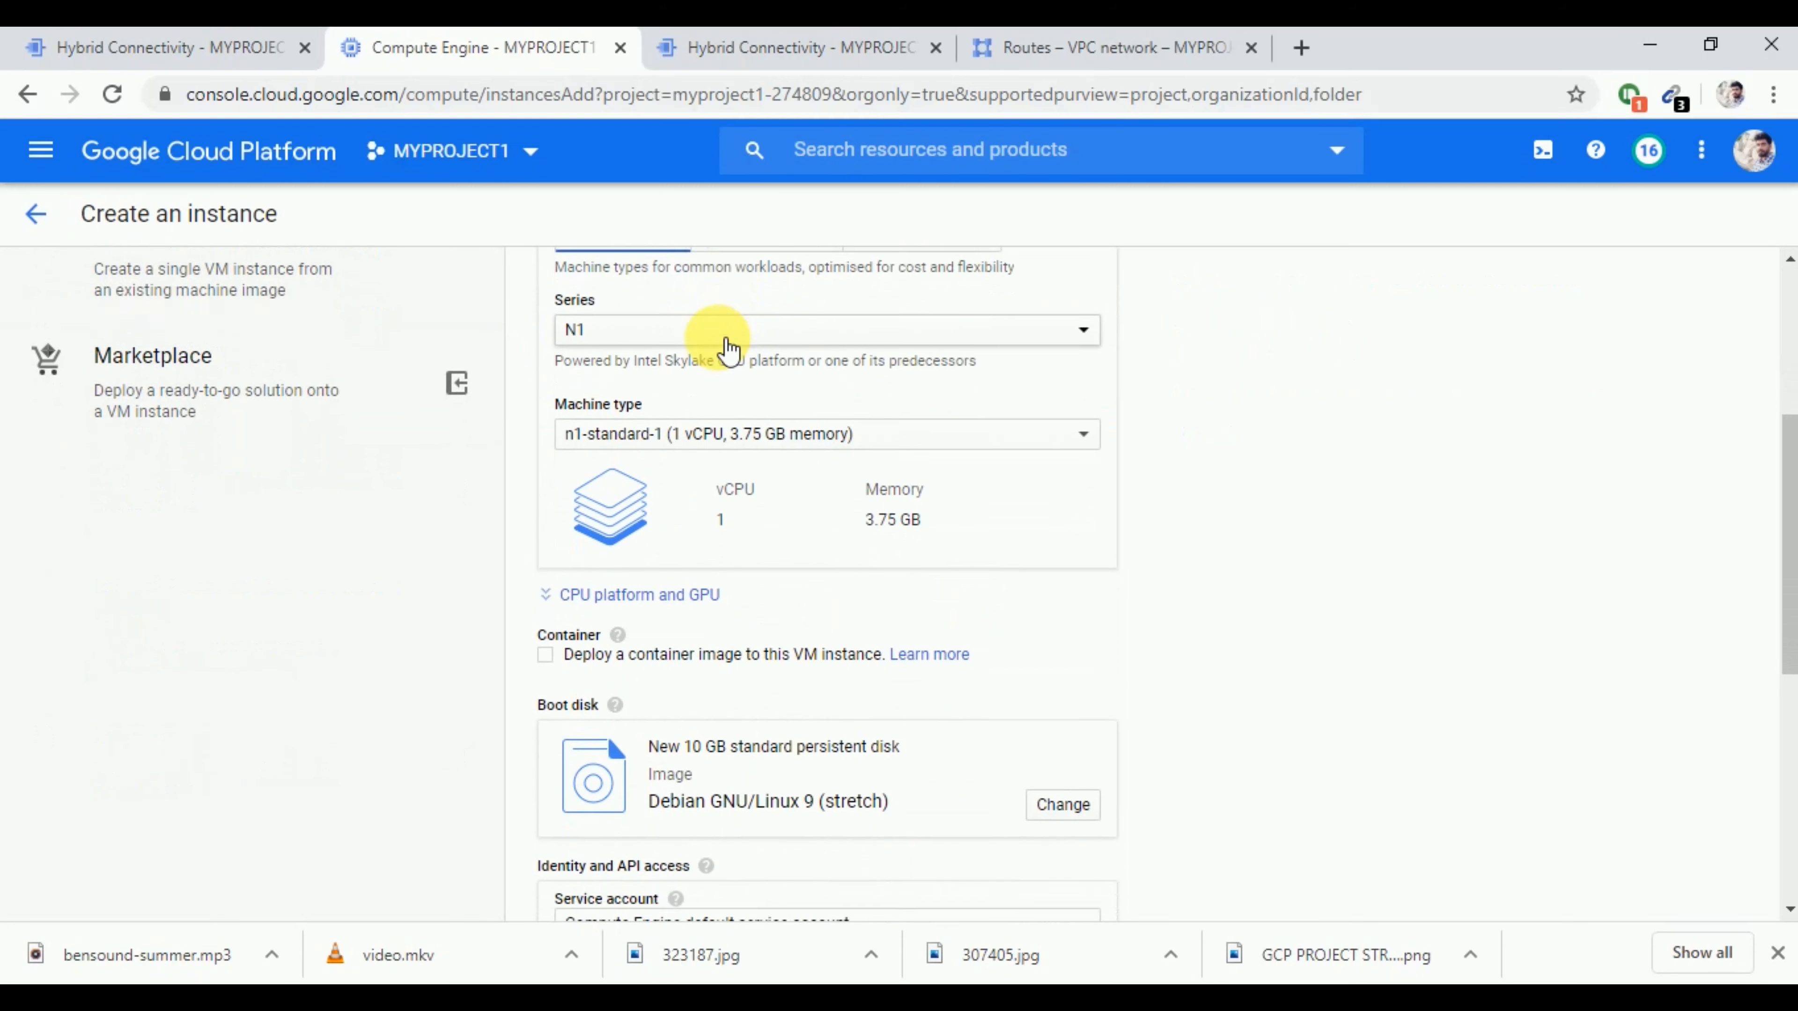
scroll(727, 347, "down", 2)
scroll(727, 347, "up", 9)
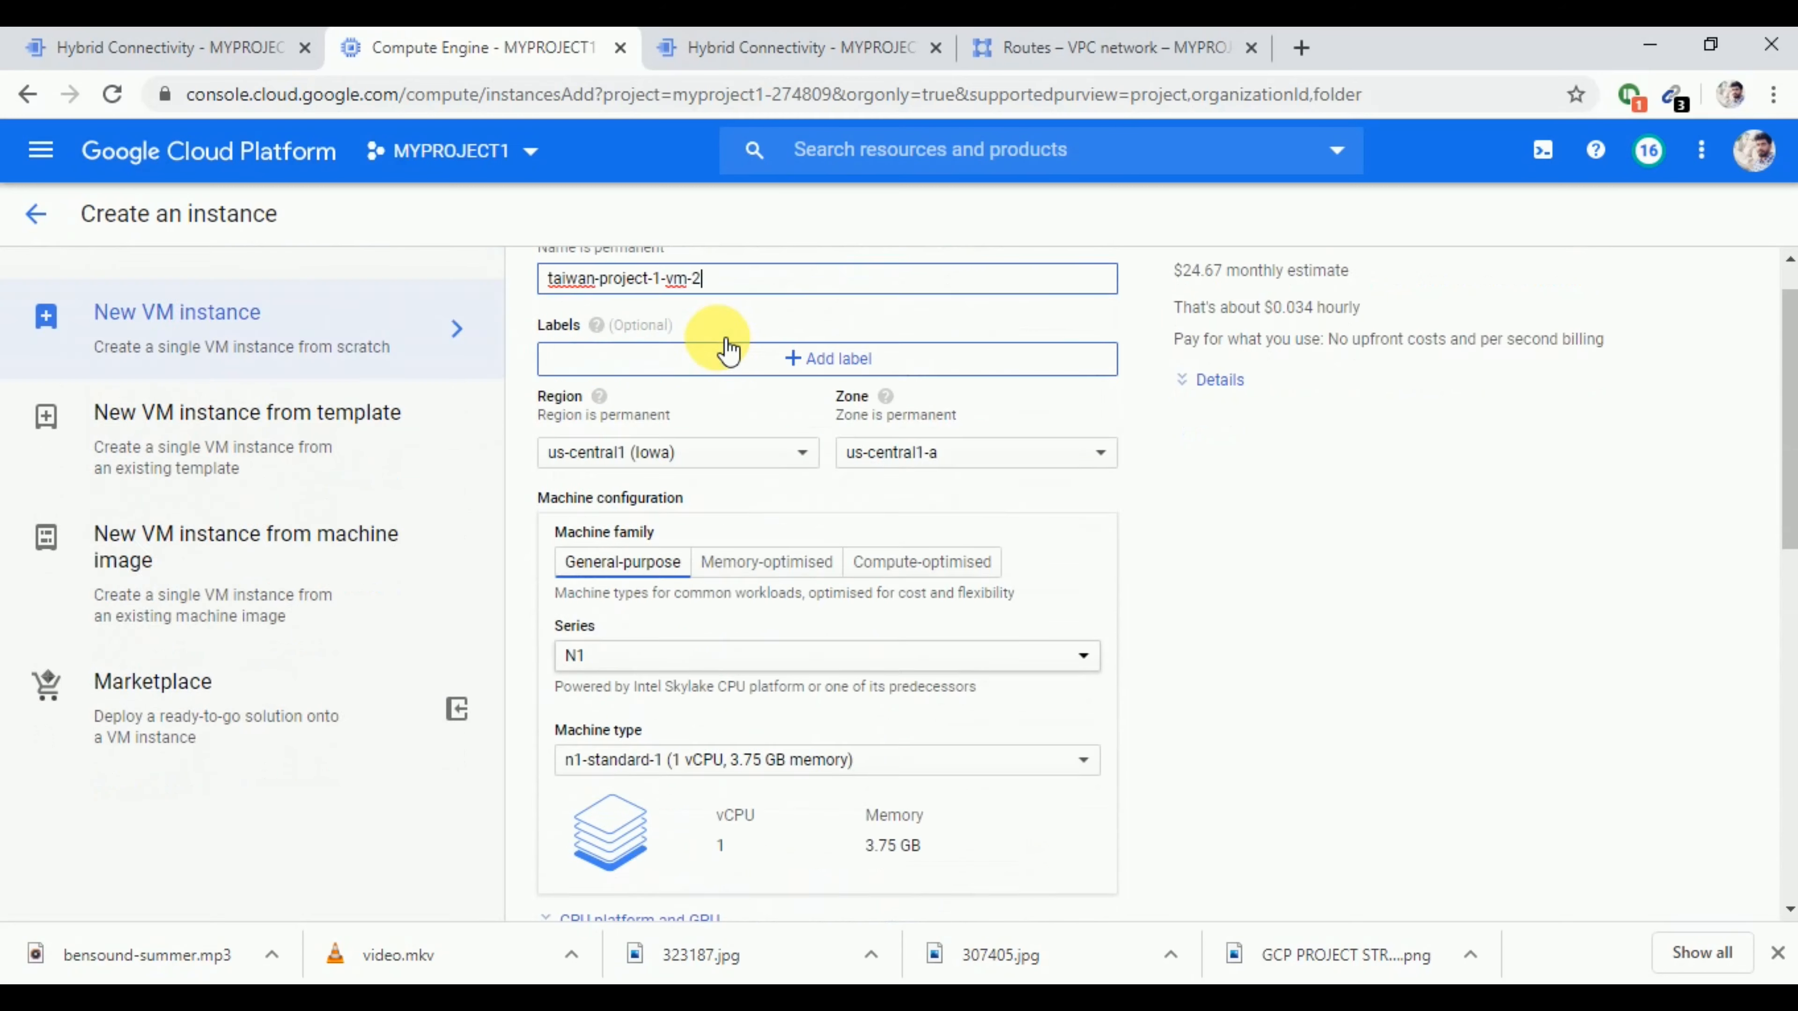
scroll(727, 347, "down", 8)
scroll(727, 347, "down", 2)
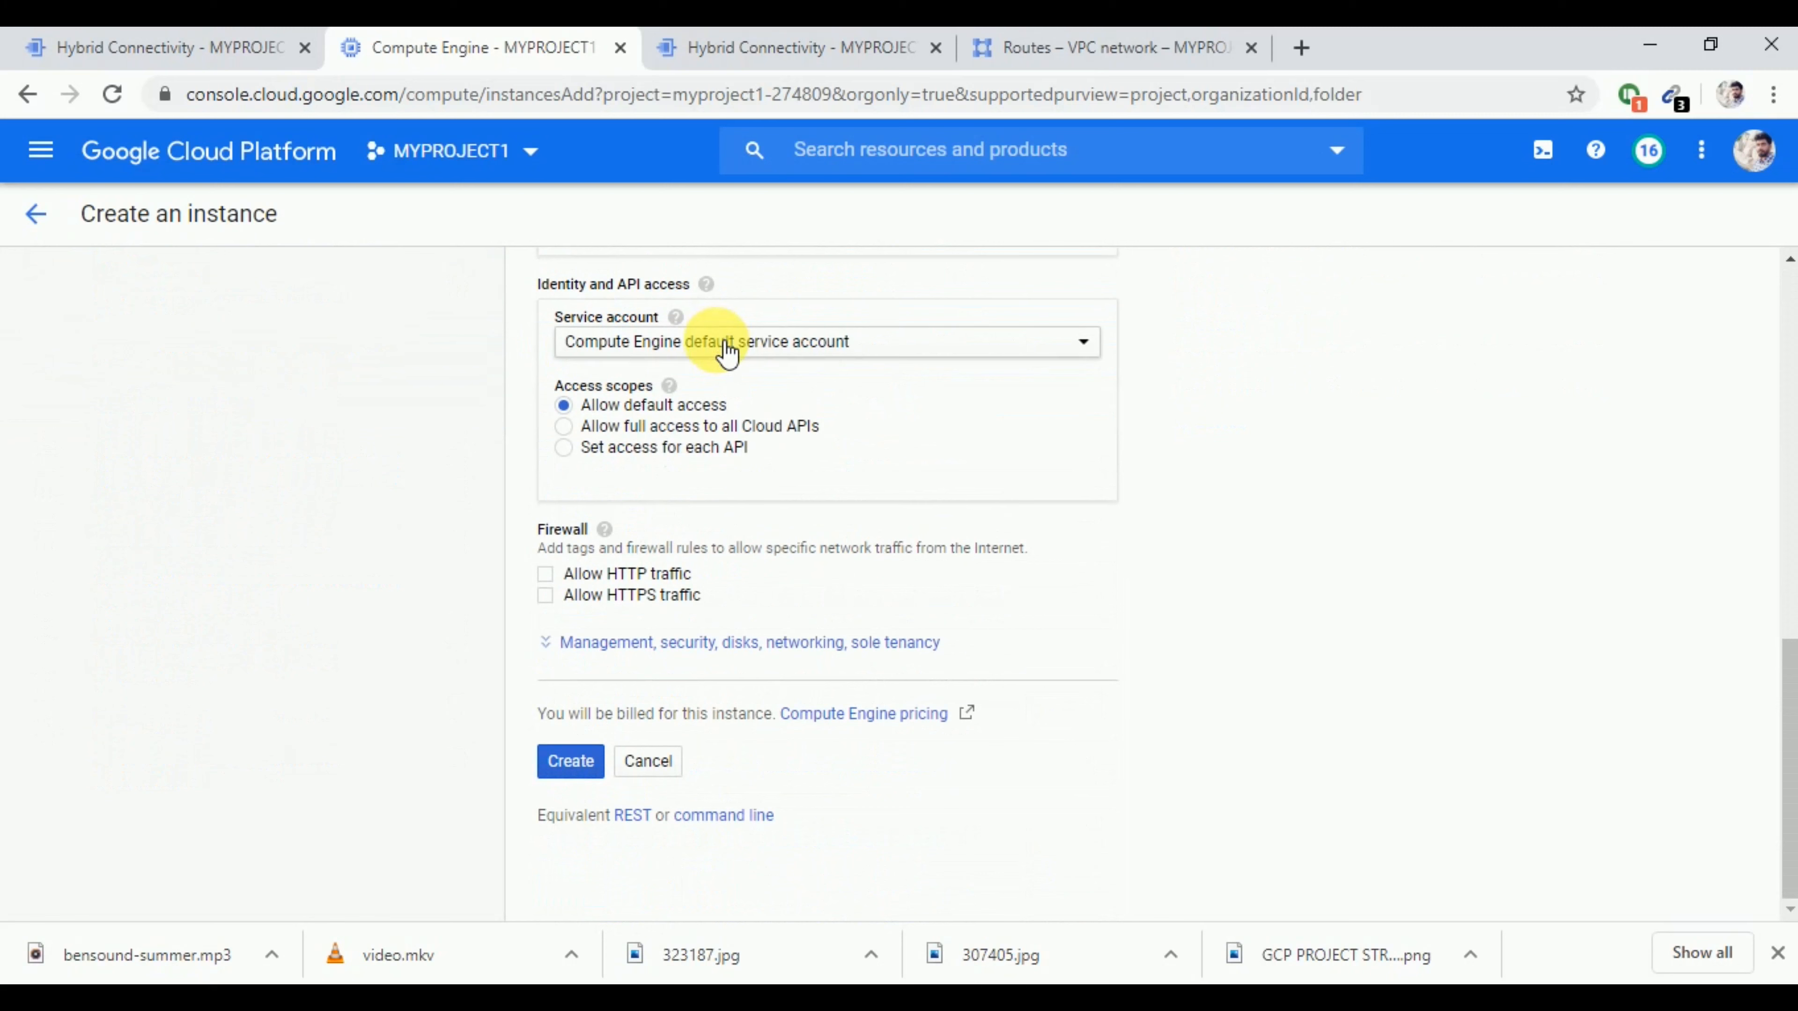
Step: Expand the instance's Management, security and Networking options
left_click(765, 648)
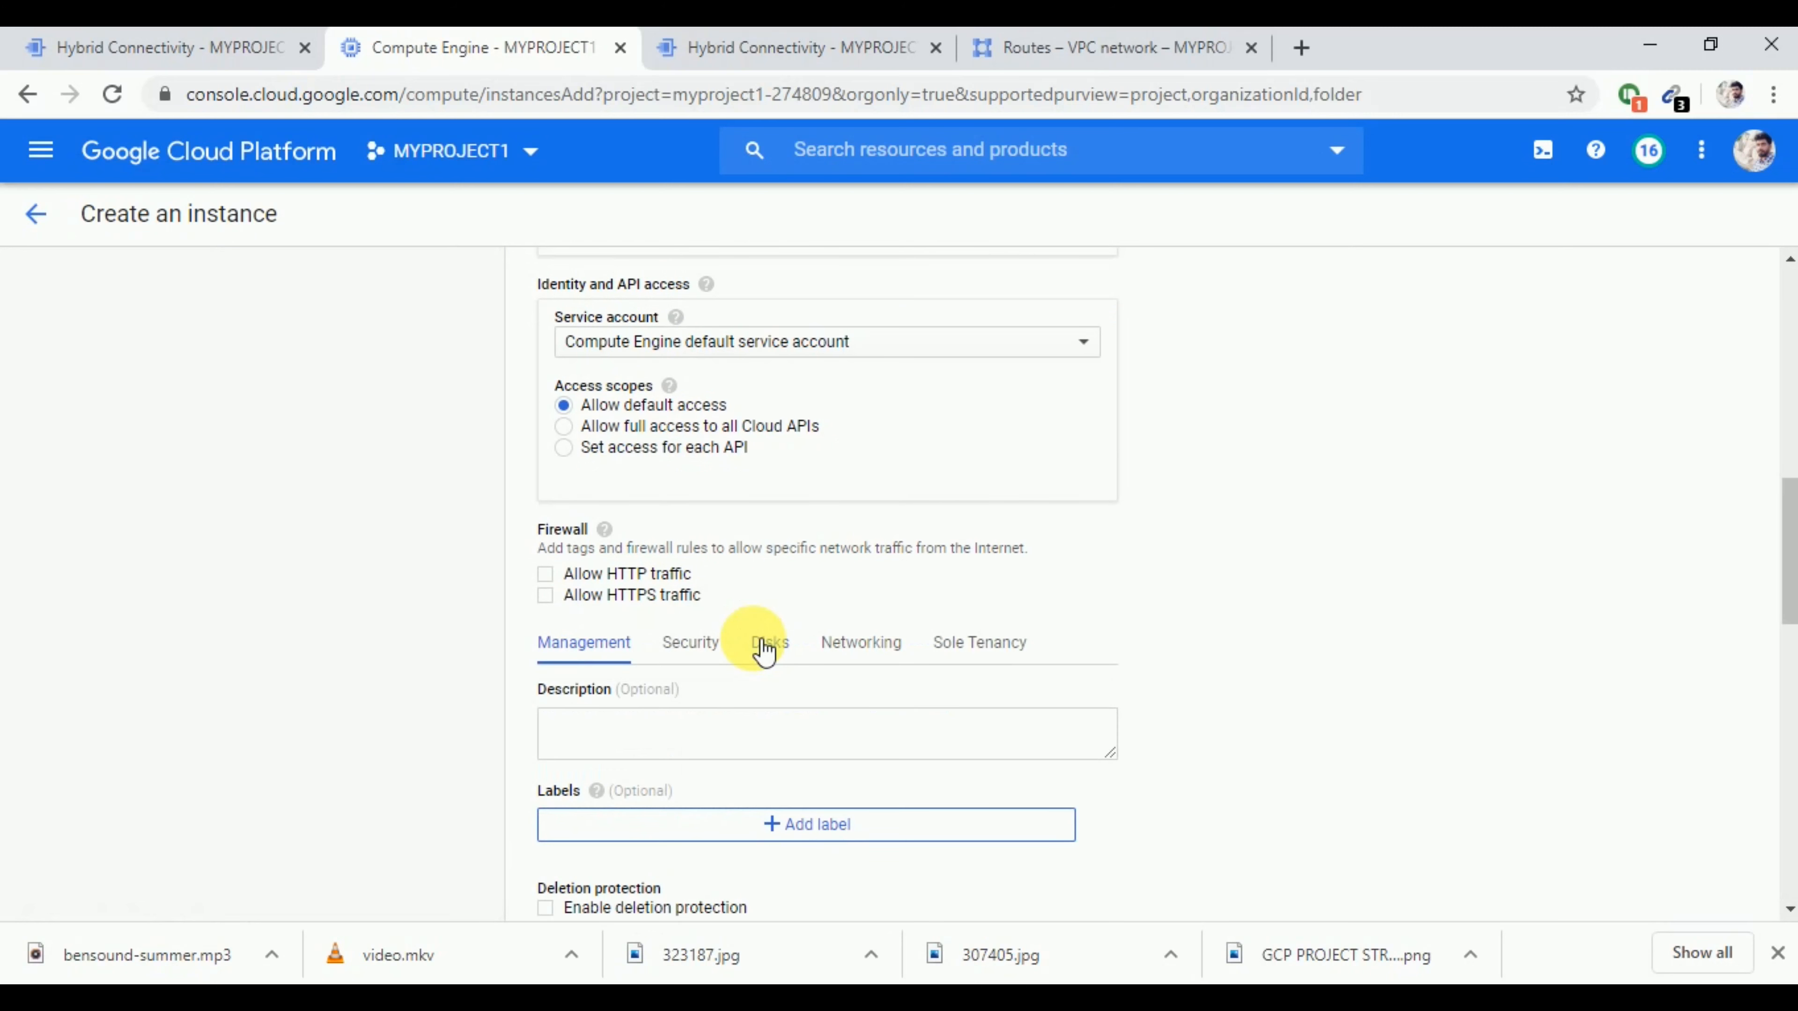
scroll(765, 648, "down", 6)
scroll(845, 442, "up", 6)
scroll(845, 441, "down", 1)
left_click(859, 633)
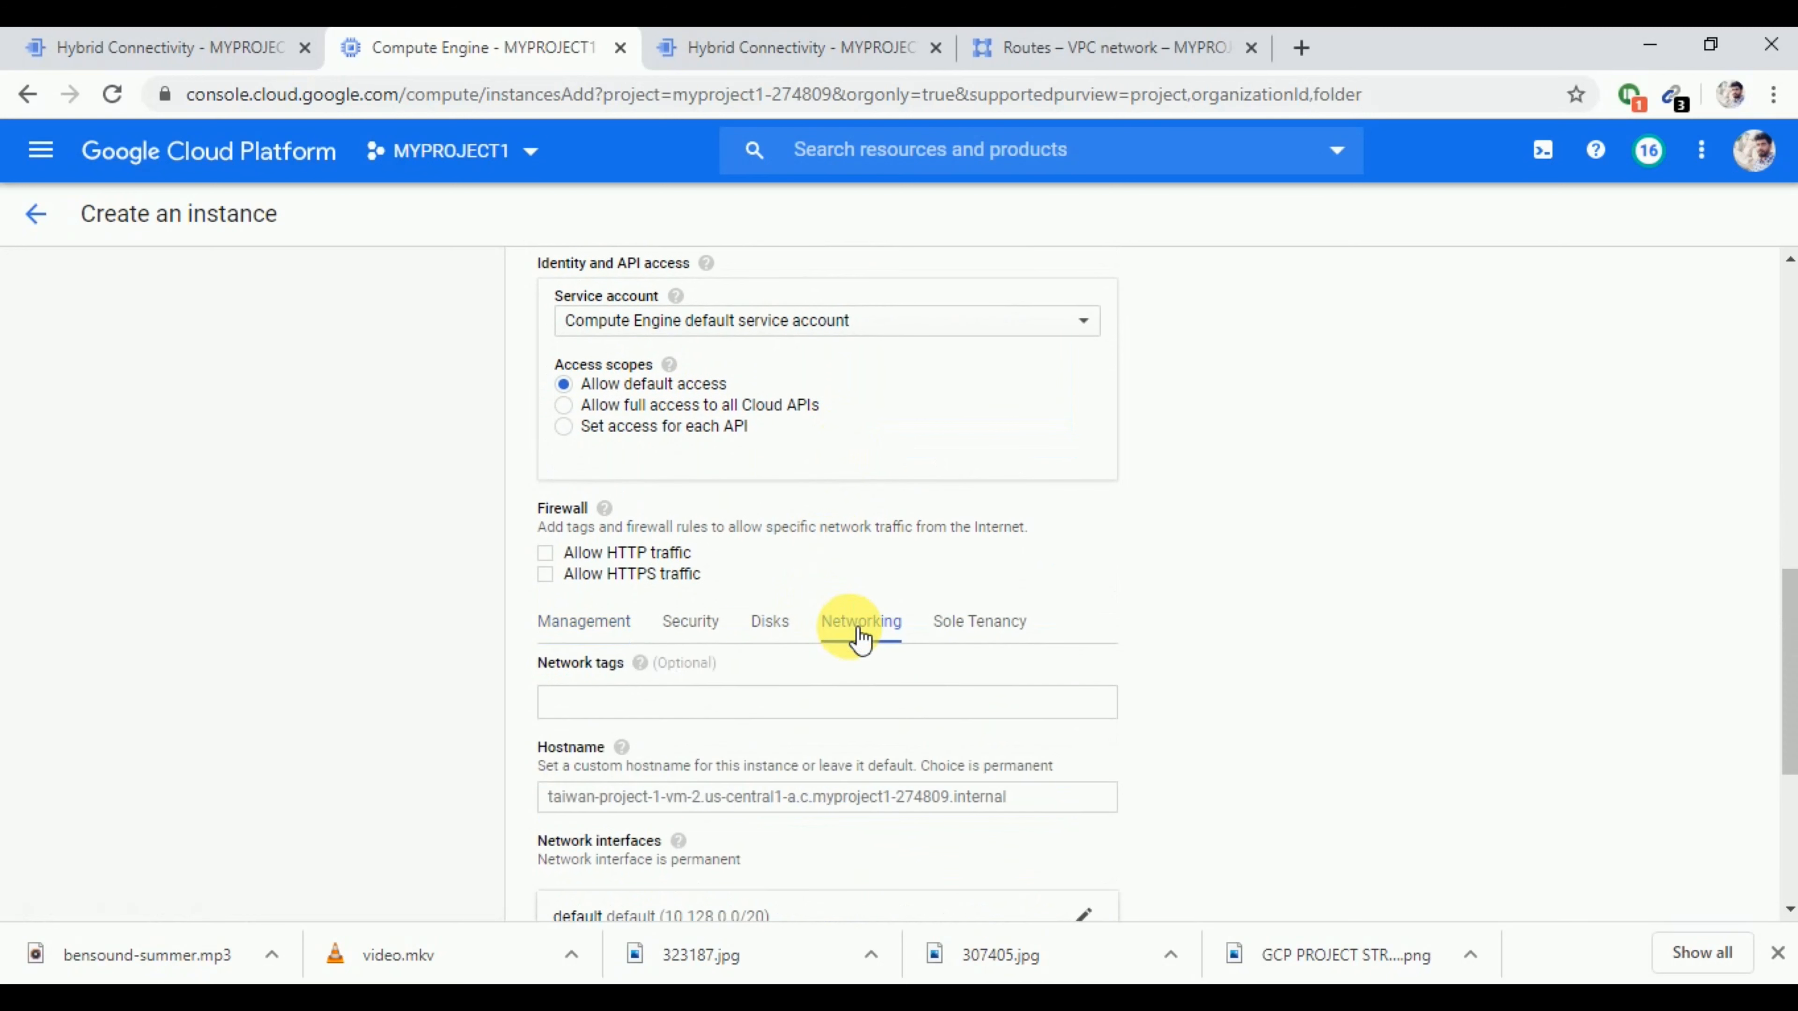
scroll(858, 634, "down", 4)
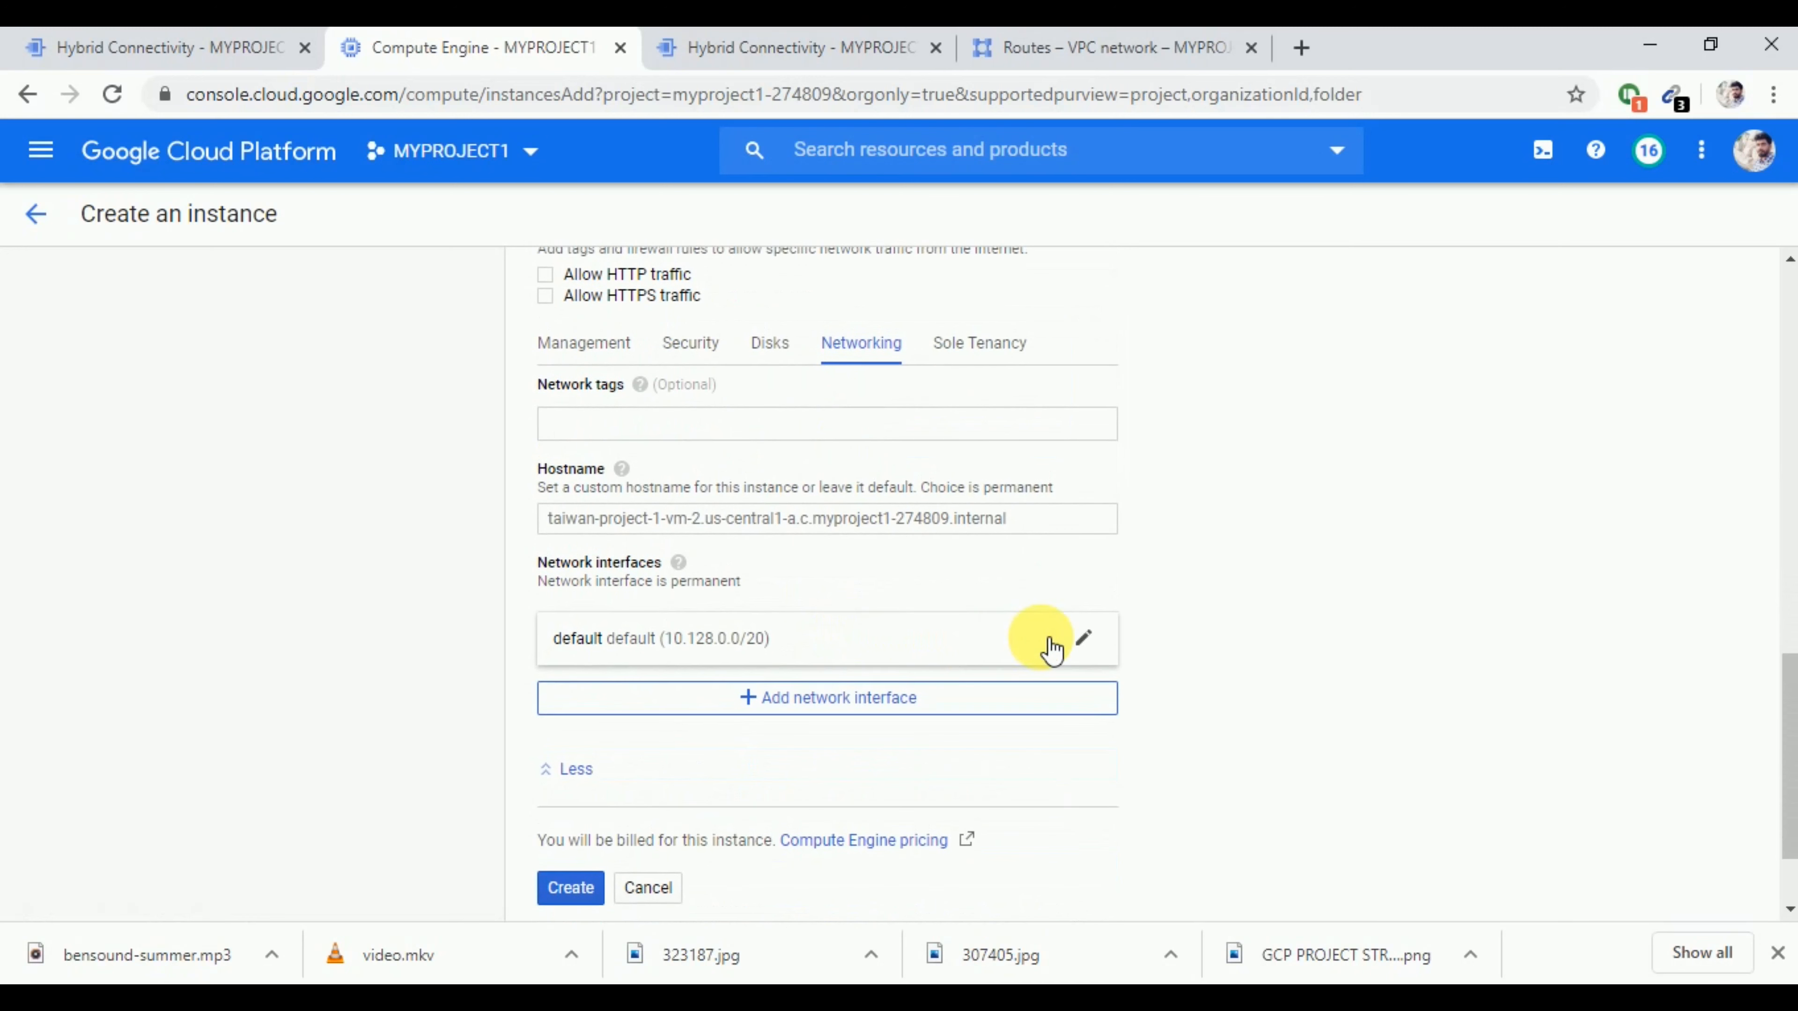
Step: Attach the instance's network interface to the vpc-taiwan network
left_click(1041, 637)
left_click(863, 736)
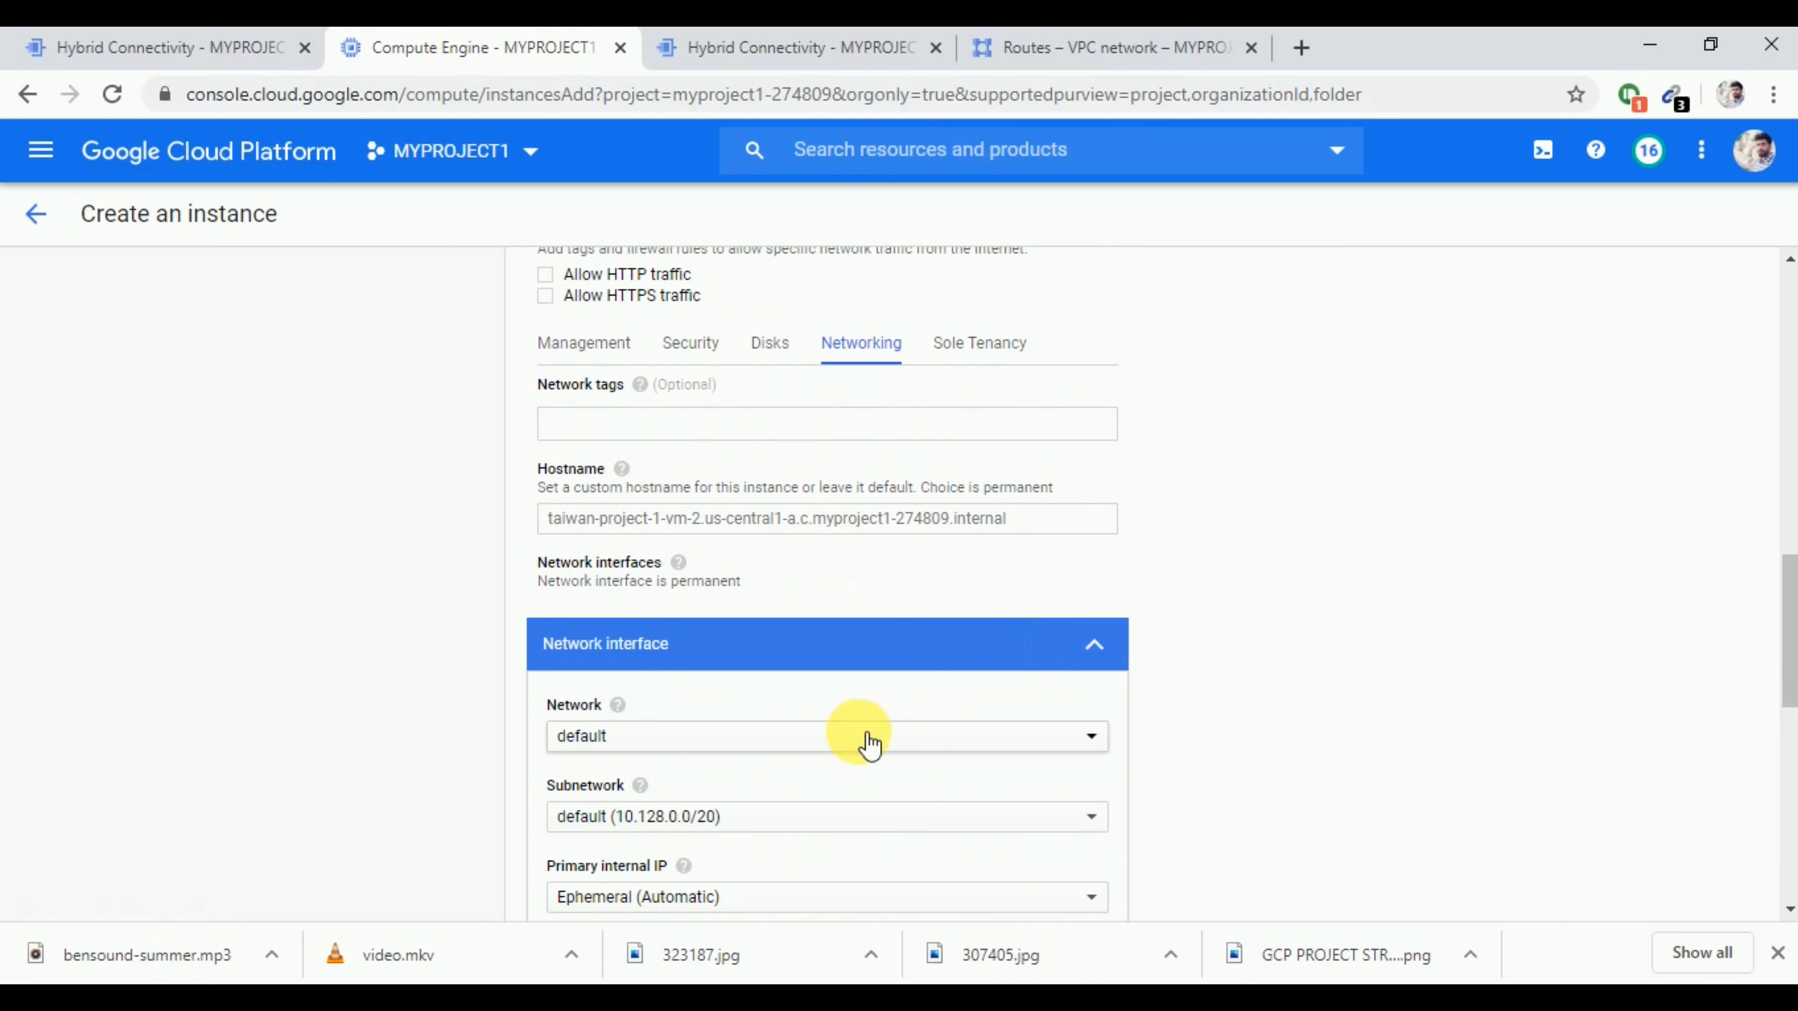
left_click(772, 780)
scroll(761, 767, "down", 3)
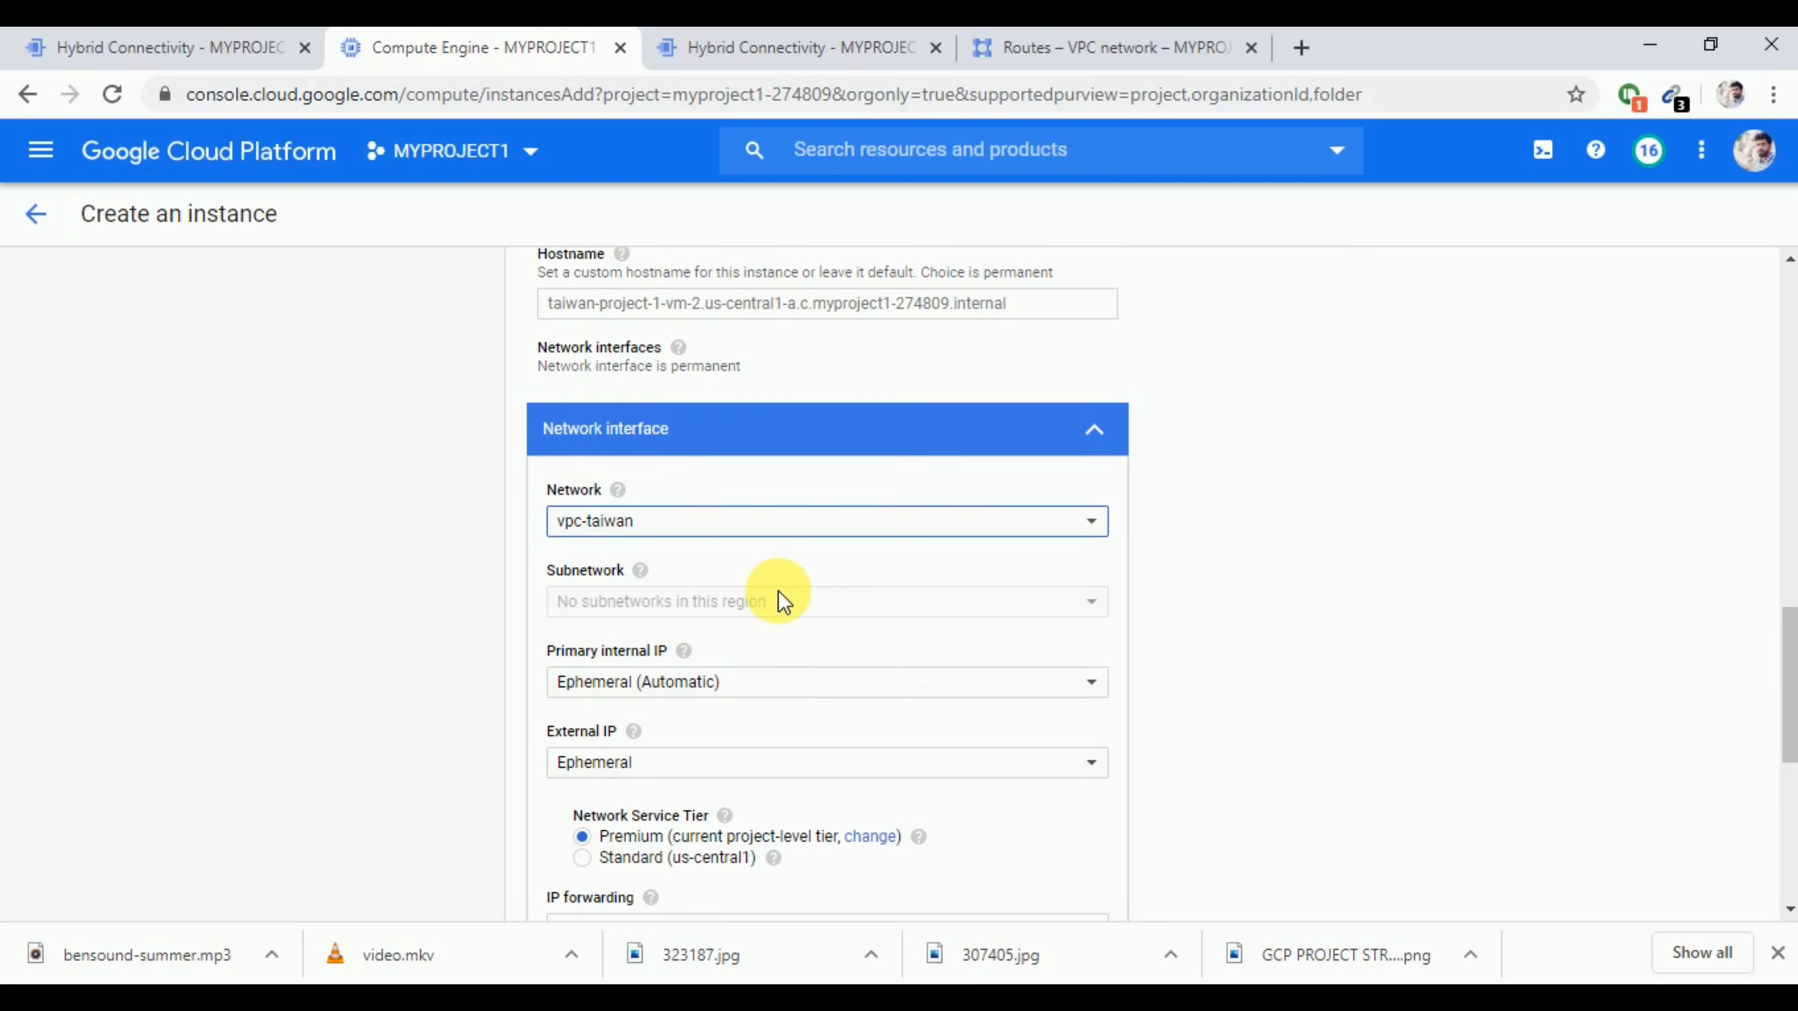
scroll(779, 590, "up", 12)
scroll(778, 598, "up", 8)
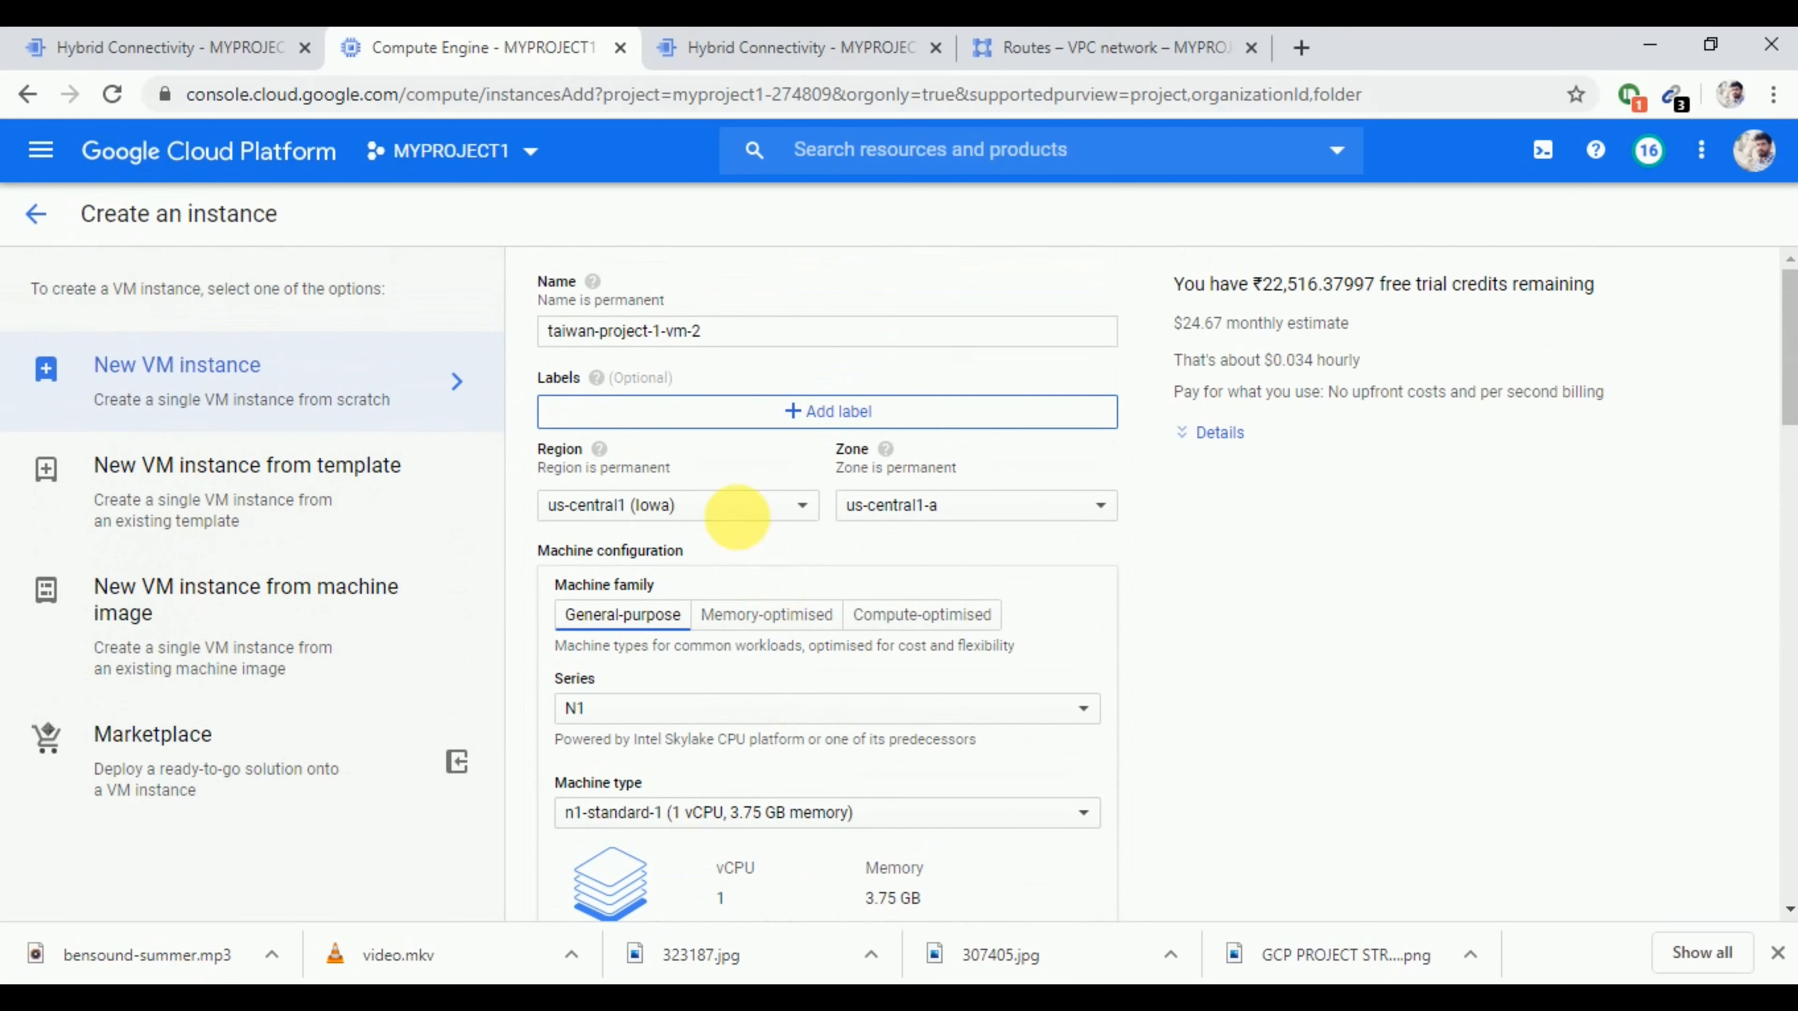
Step: Set region asia-east1 (Taiwan) and subnetwork taiwan-subnet-2, then create the instance
left_click(740, 515)
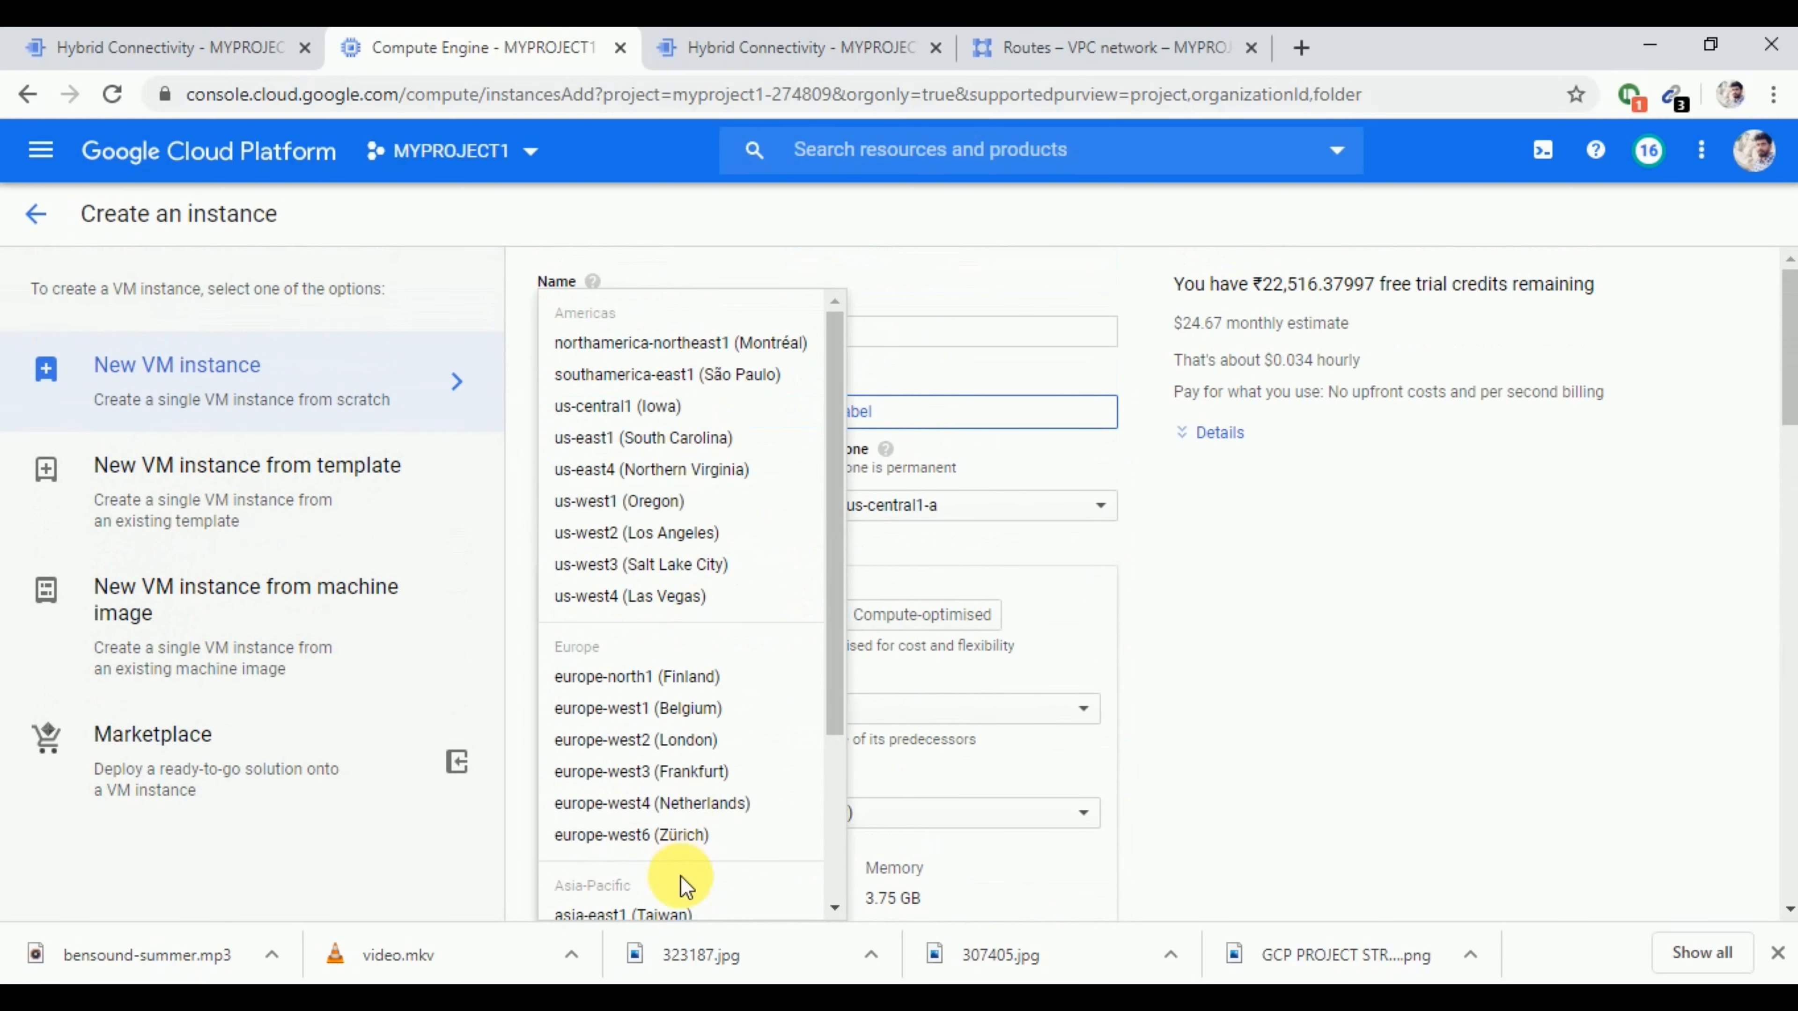
scroll(682, 871, "down", 3)
left_click(679, 673)
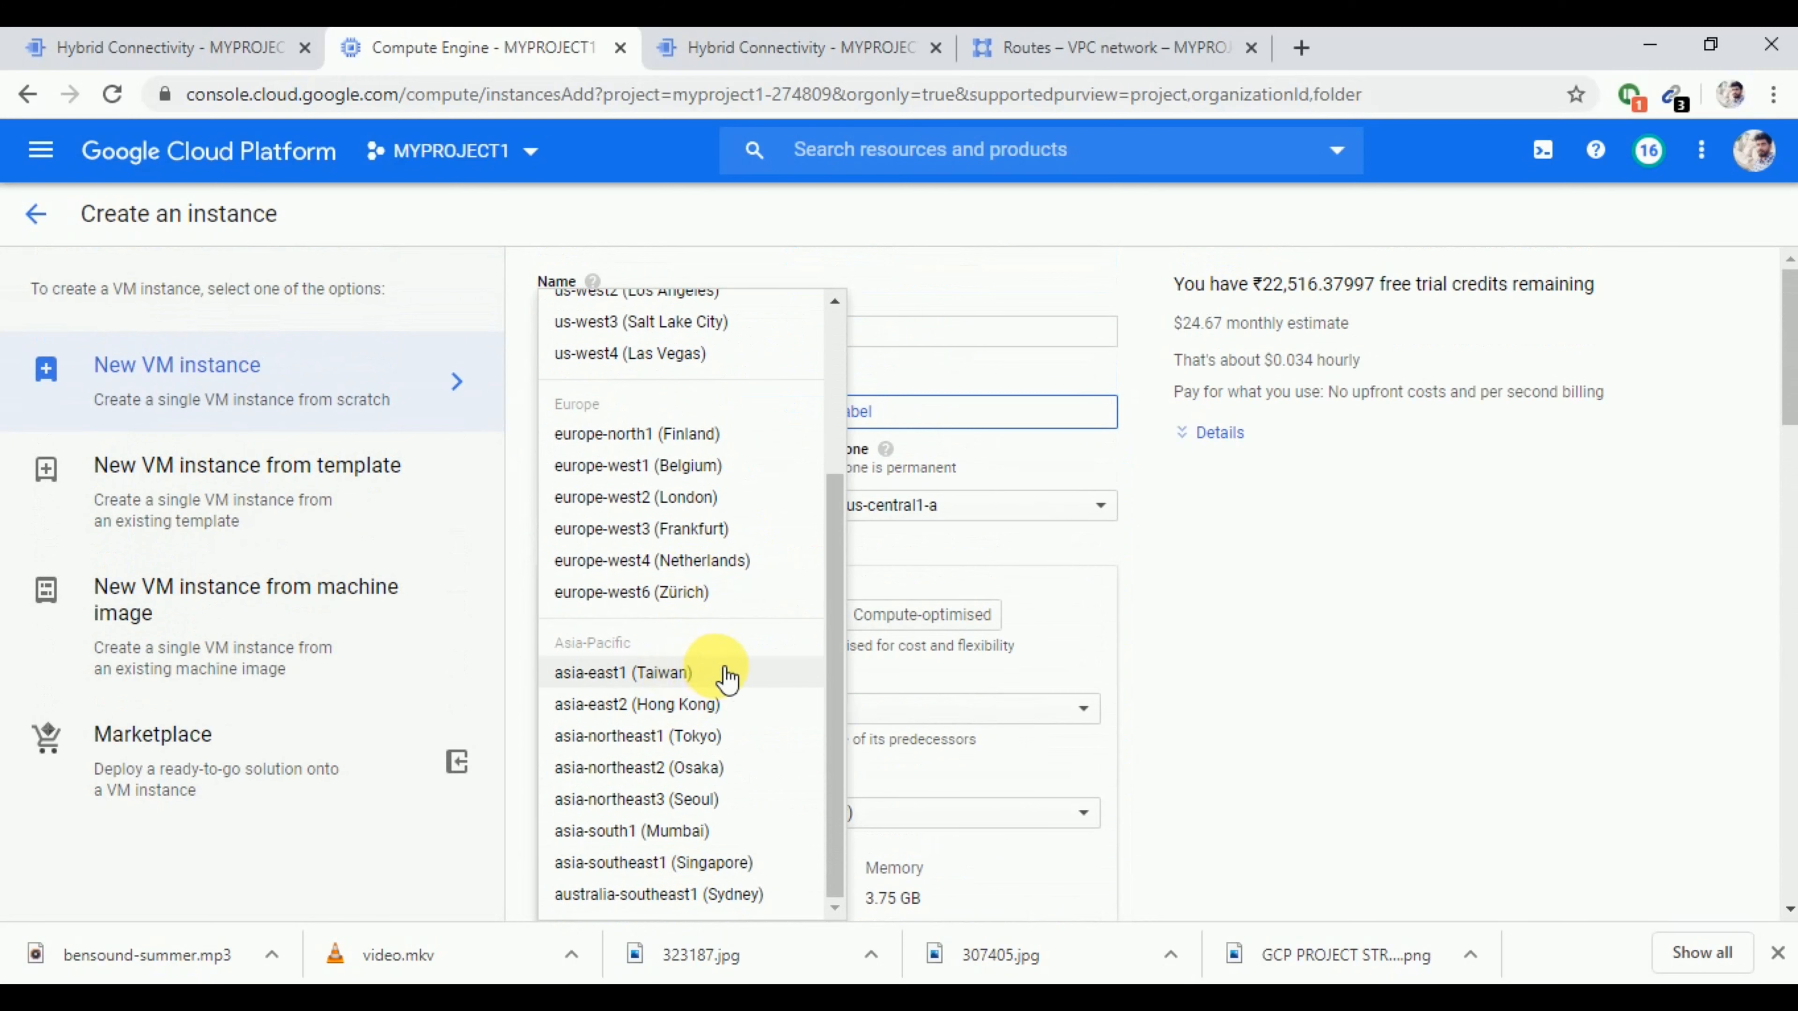
scroll(843, 687, "down", 15)
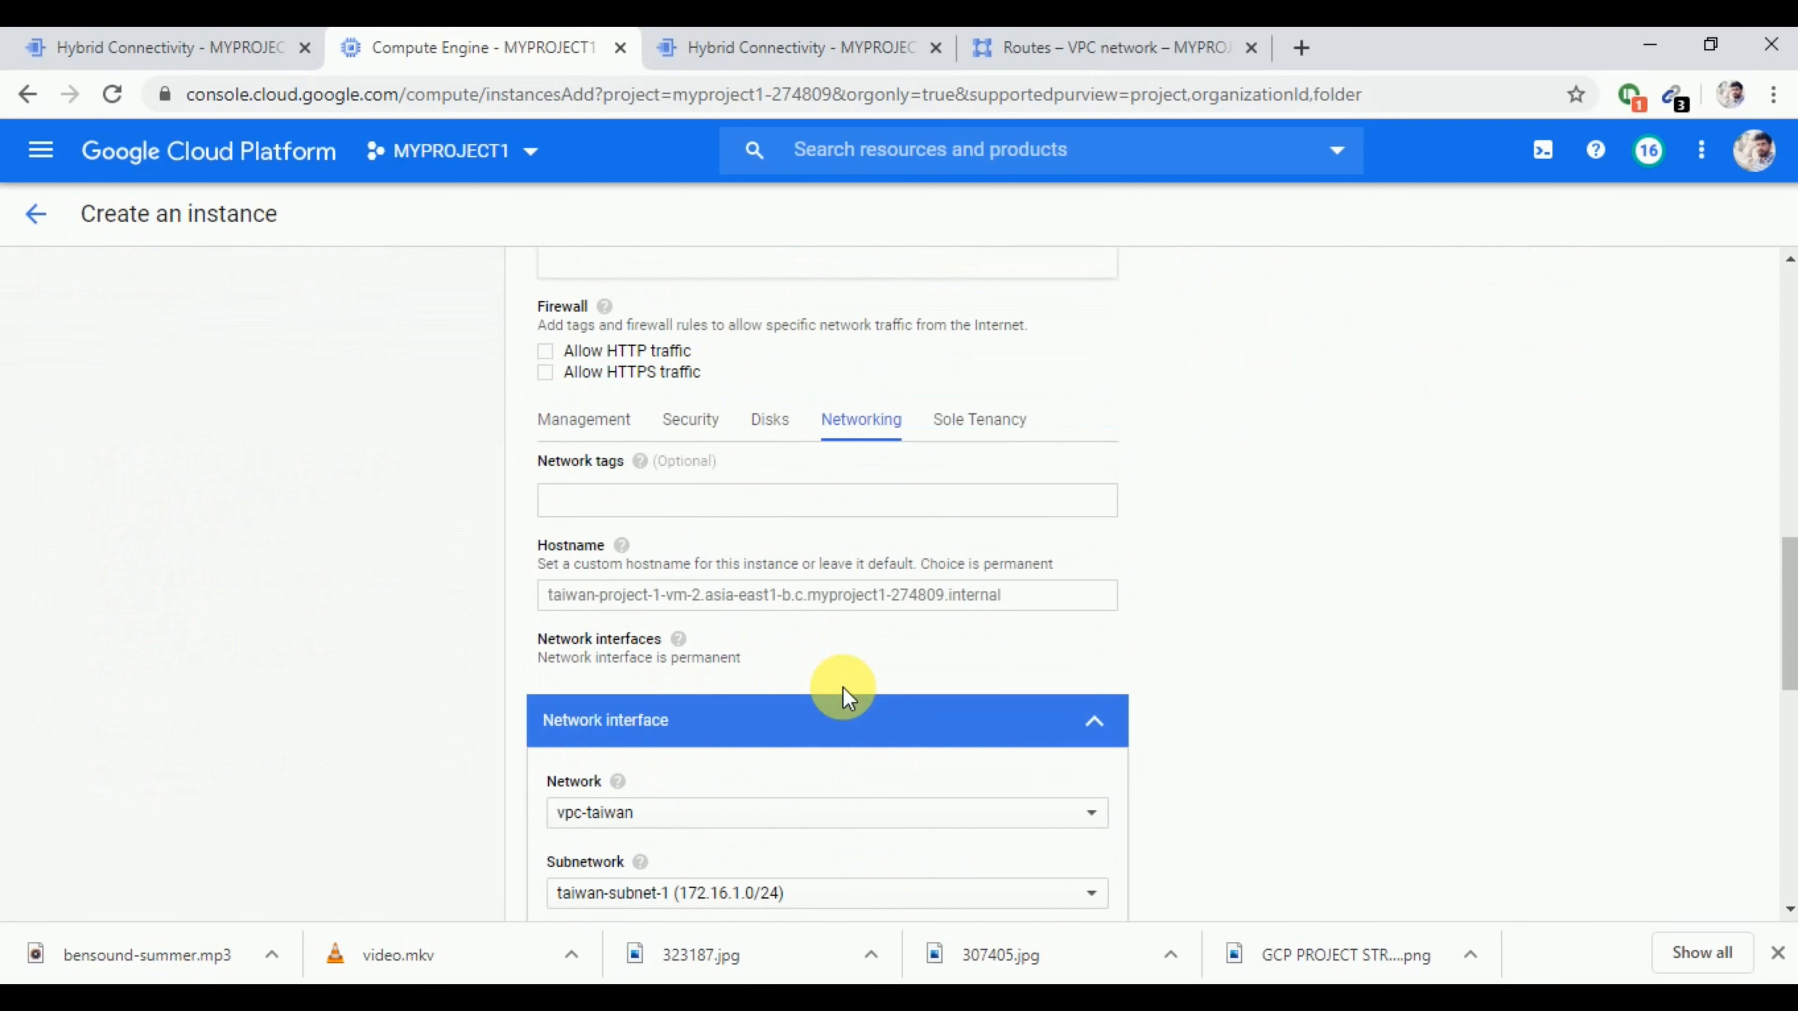
left_click(779, 726)
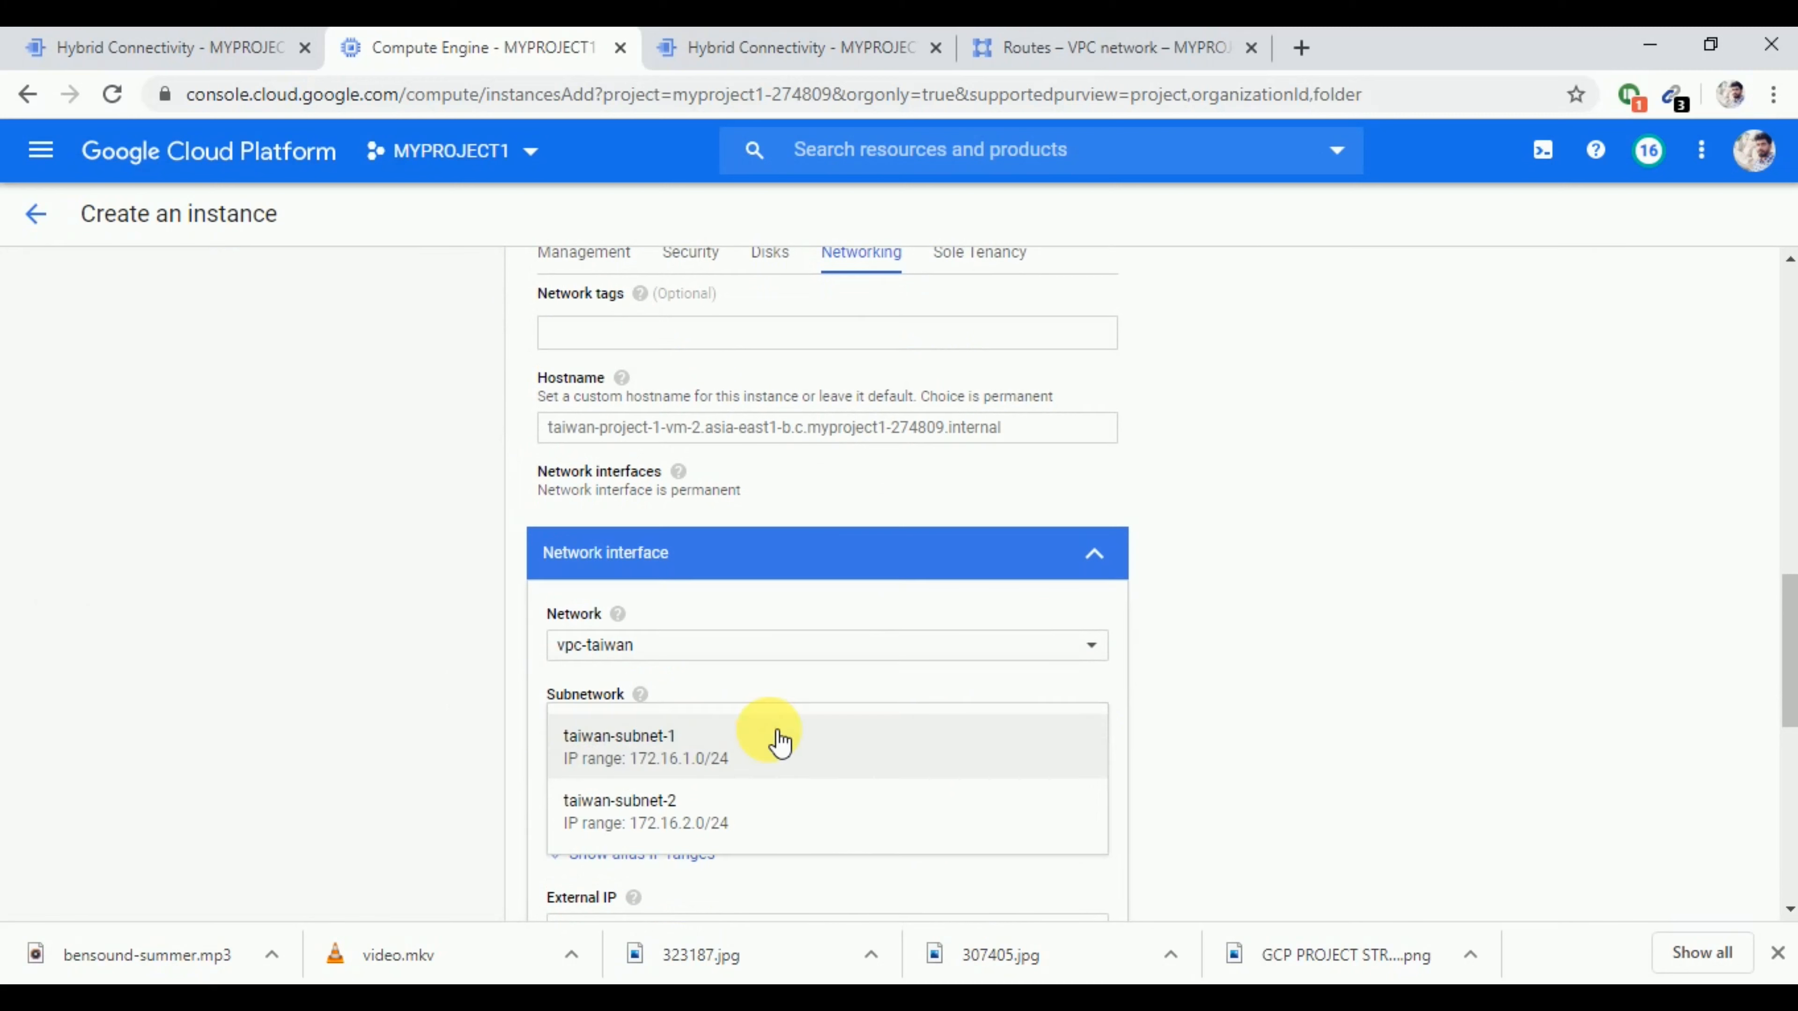
left_click(718, 836)
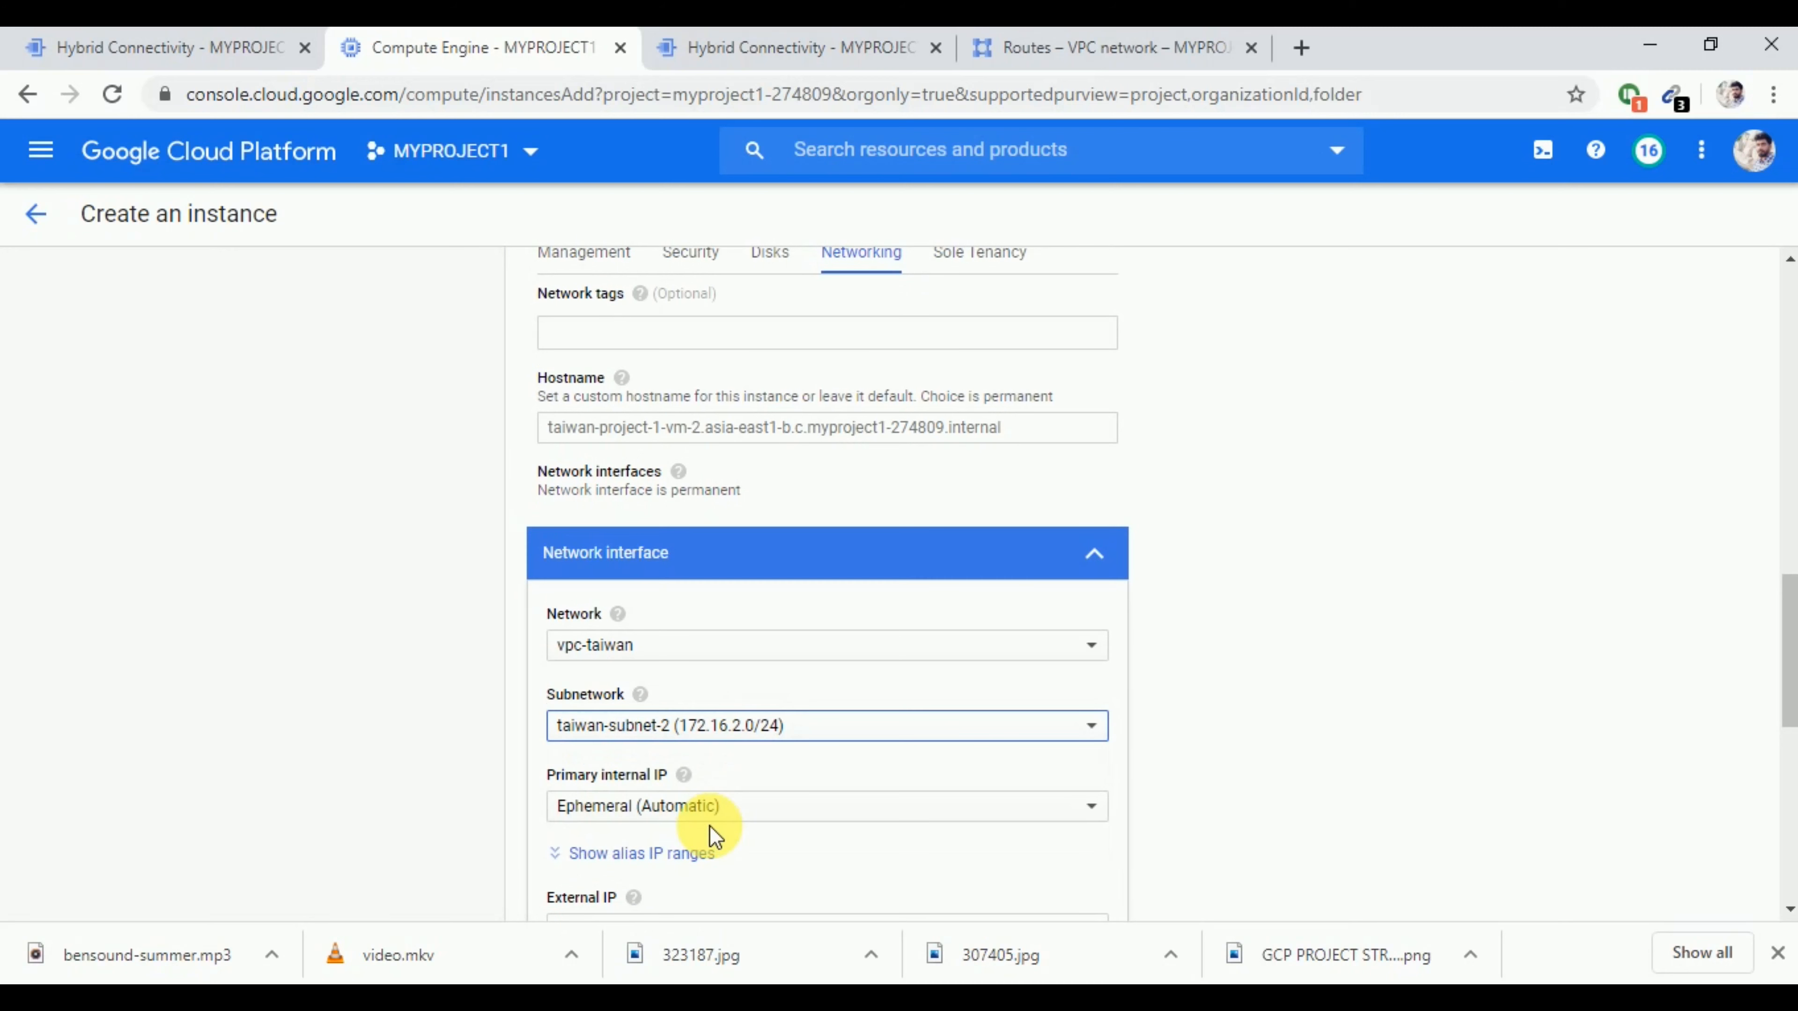
scroll(709, 825, "down", 5)
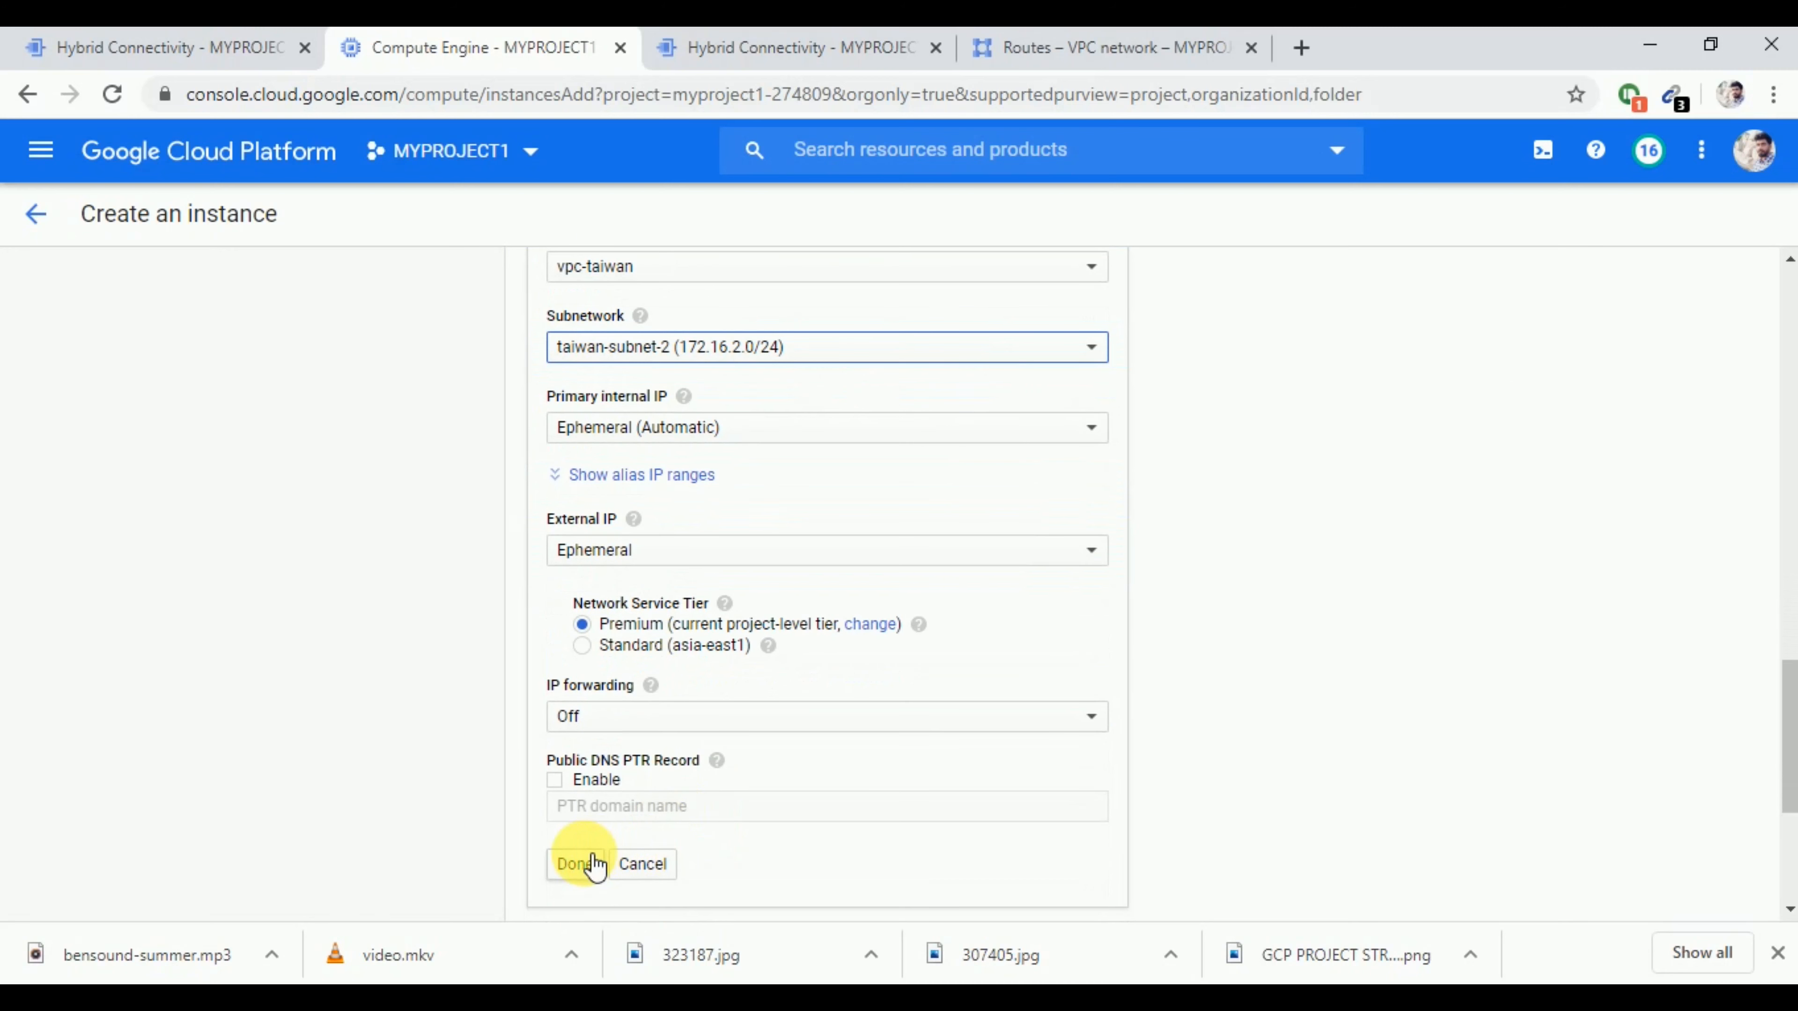
left_click(595, 863)
left_click(594, 769)
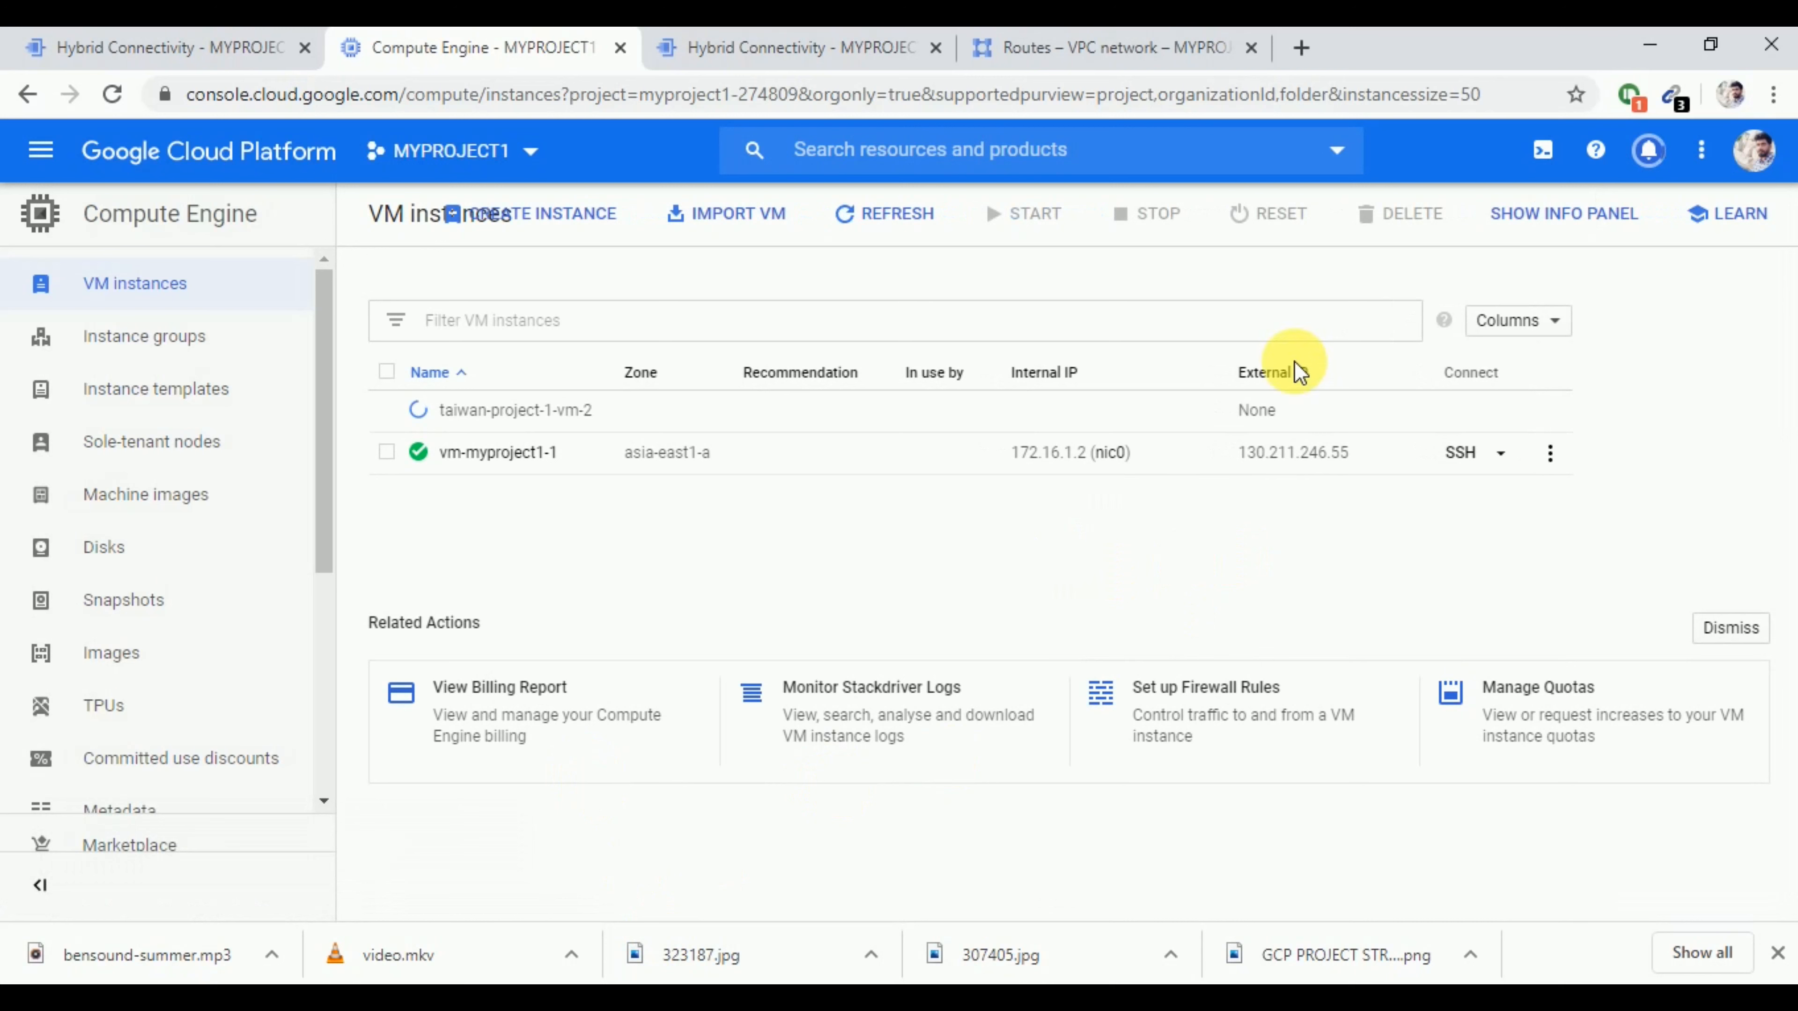
Step: Open an SSH session to taiwan-project-1-vm-2 and bring the other project's terminal forward
left_click(1460, 416)
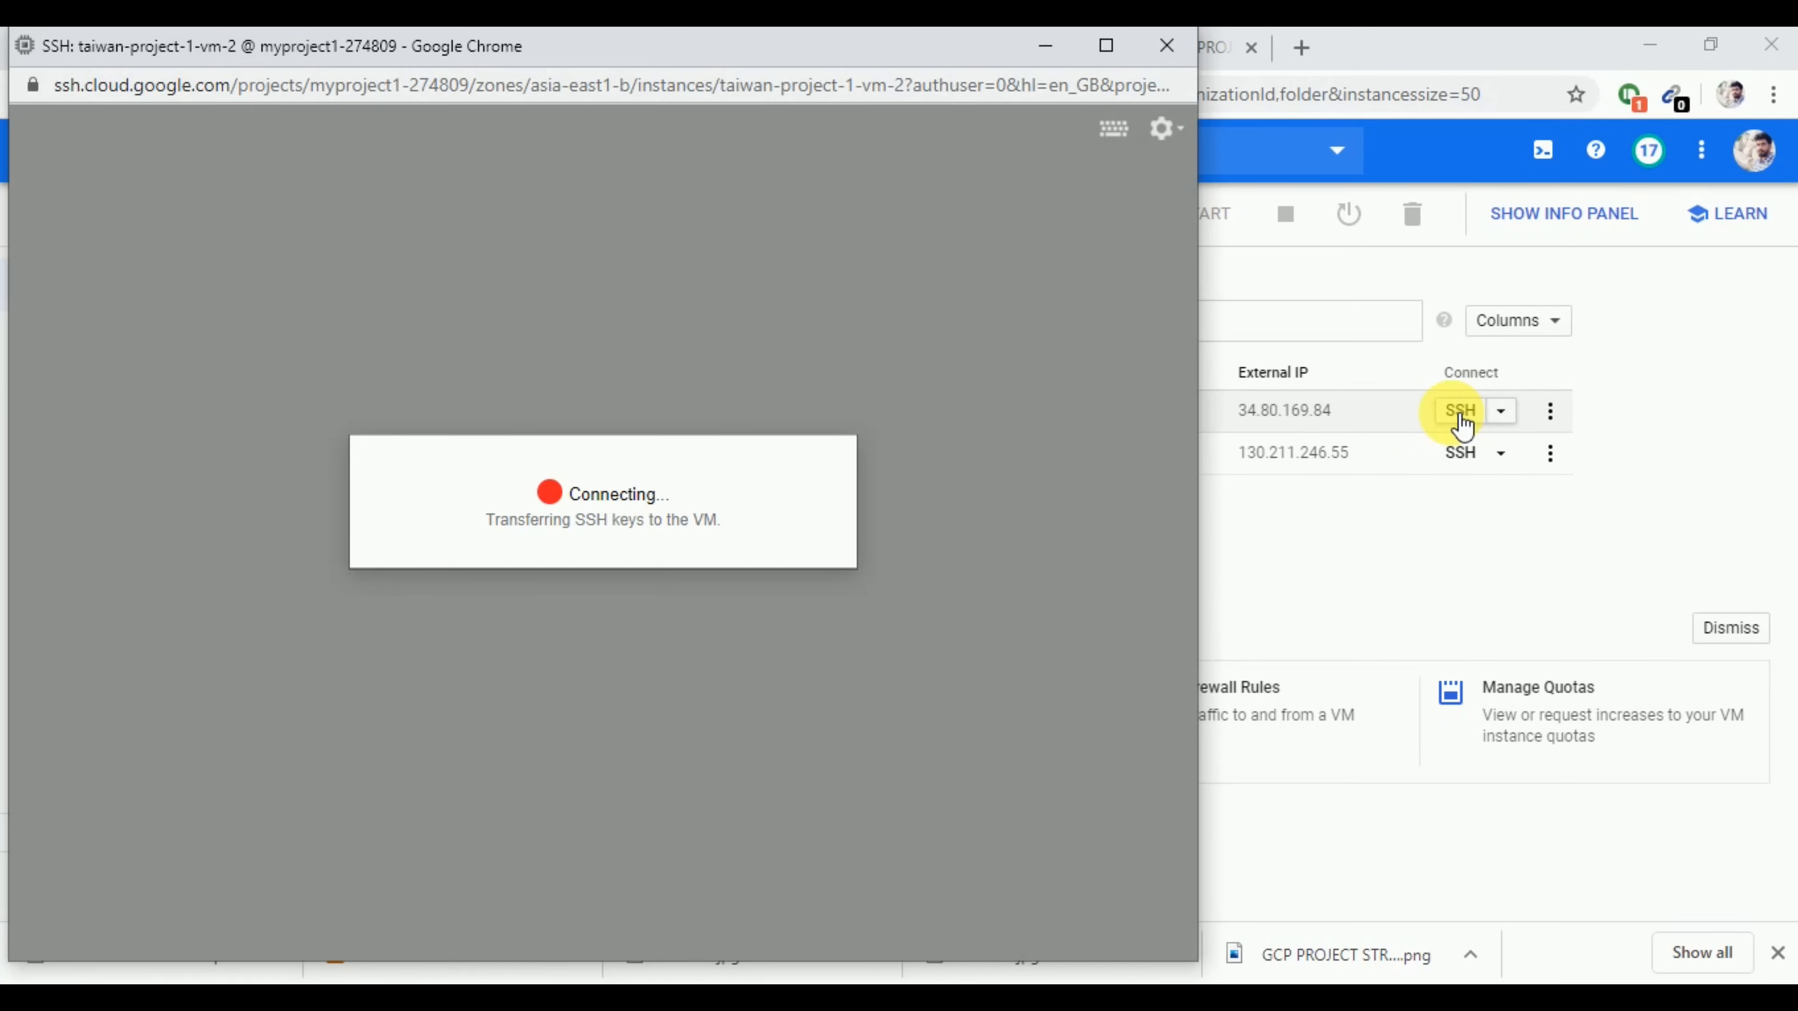
mouse_move(734, 974)
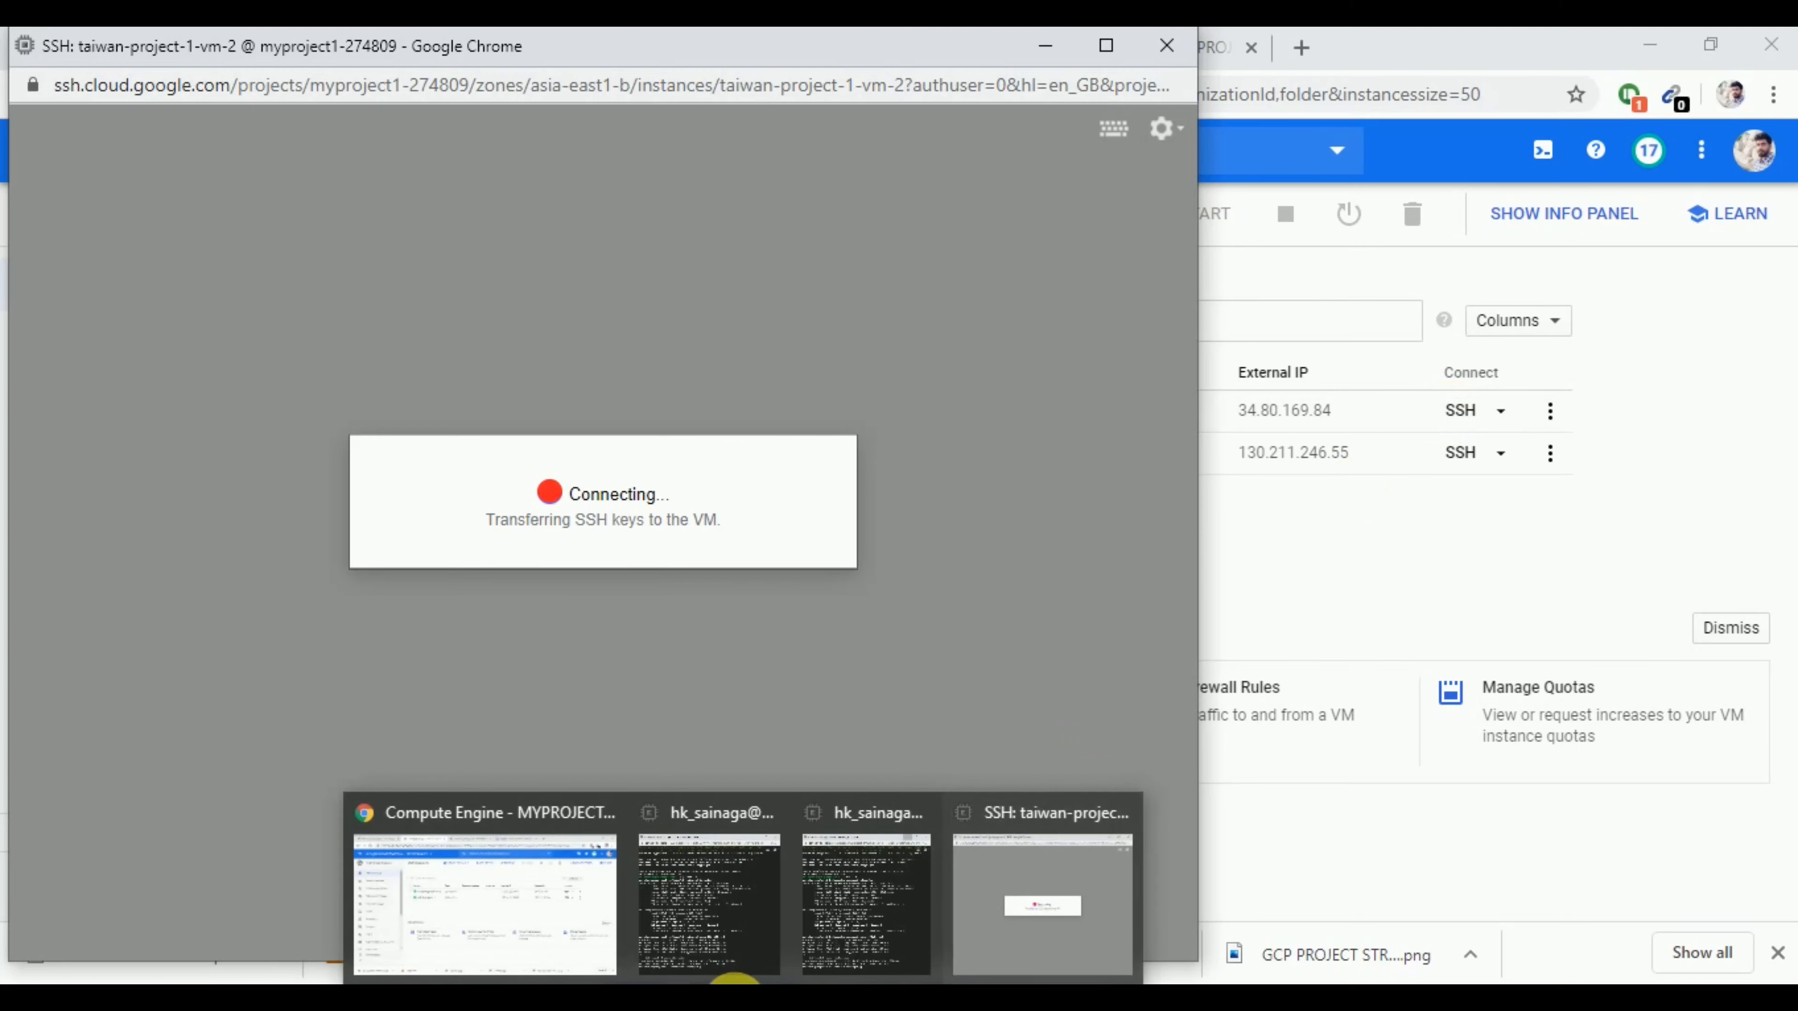
left_click(715, 885)
Step: Become root with sudo -s and confirm the VM's address is 172.16.2.2 via ifconfig
left_click(883, 221)
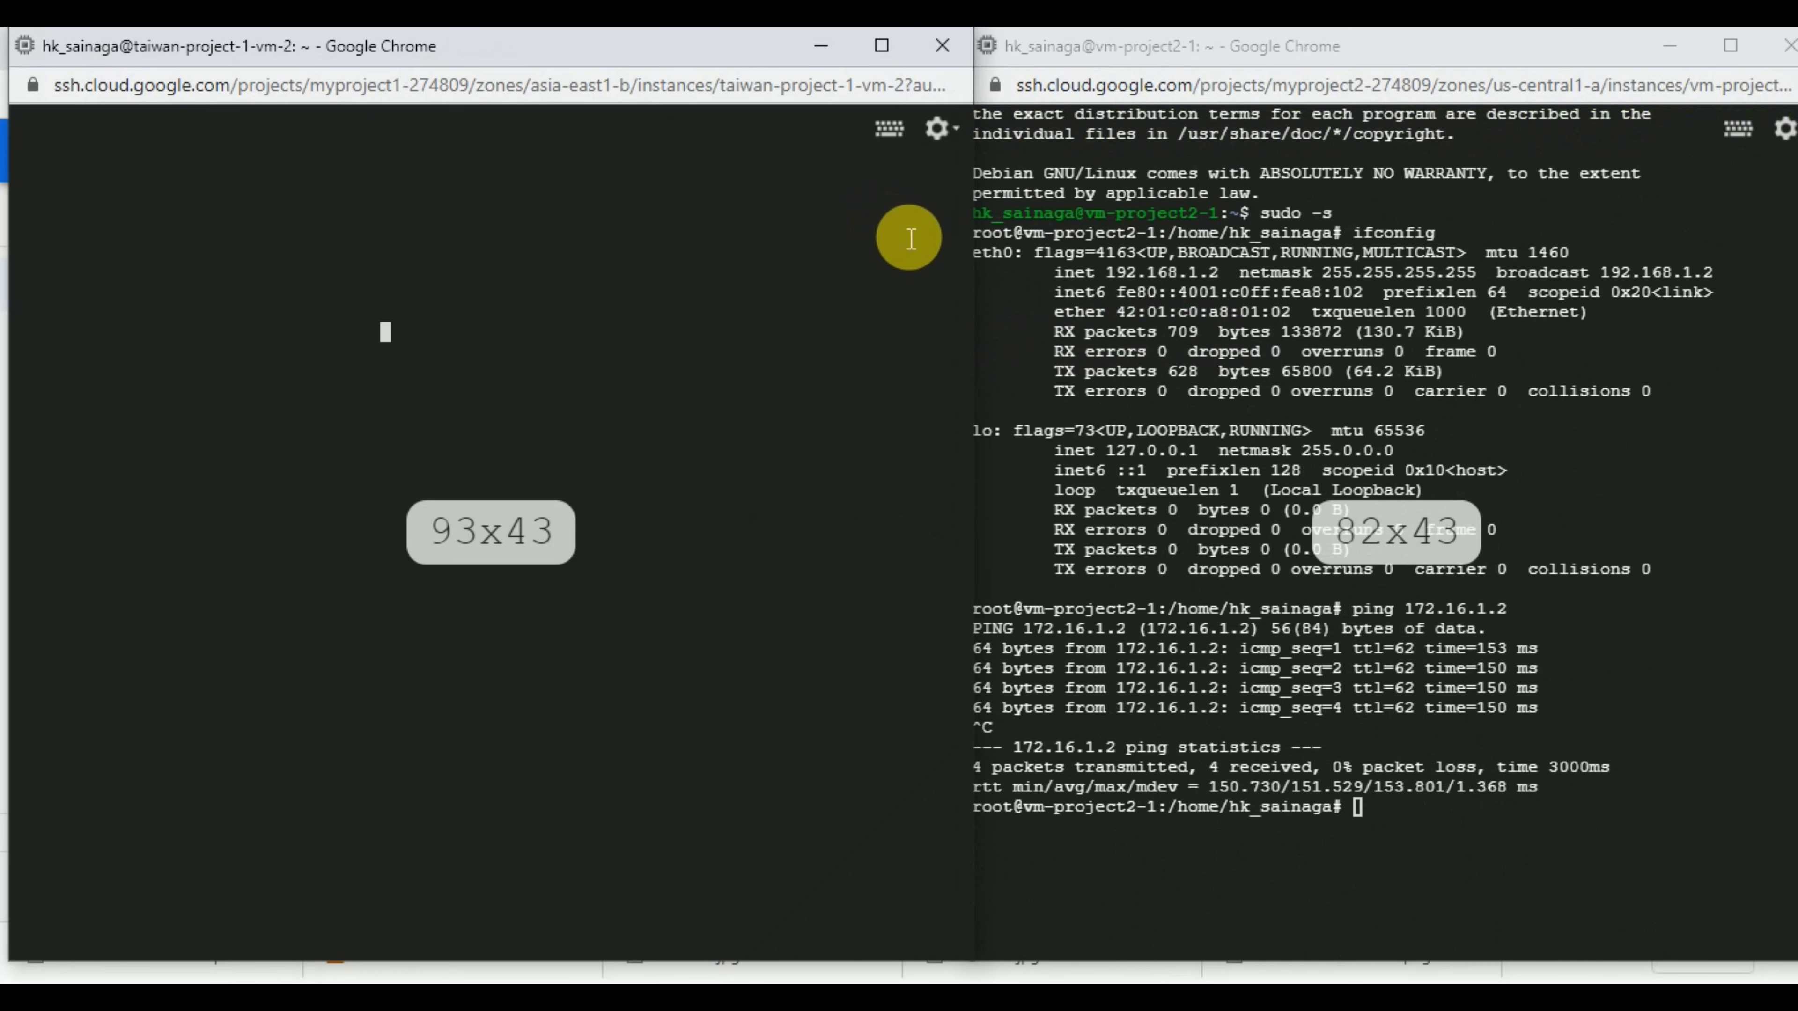
type("sudo ")
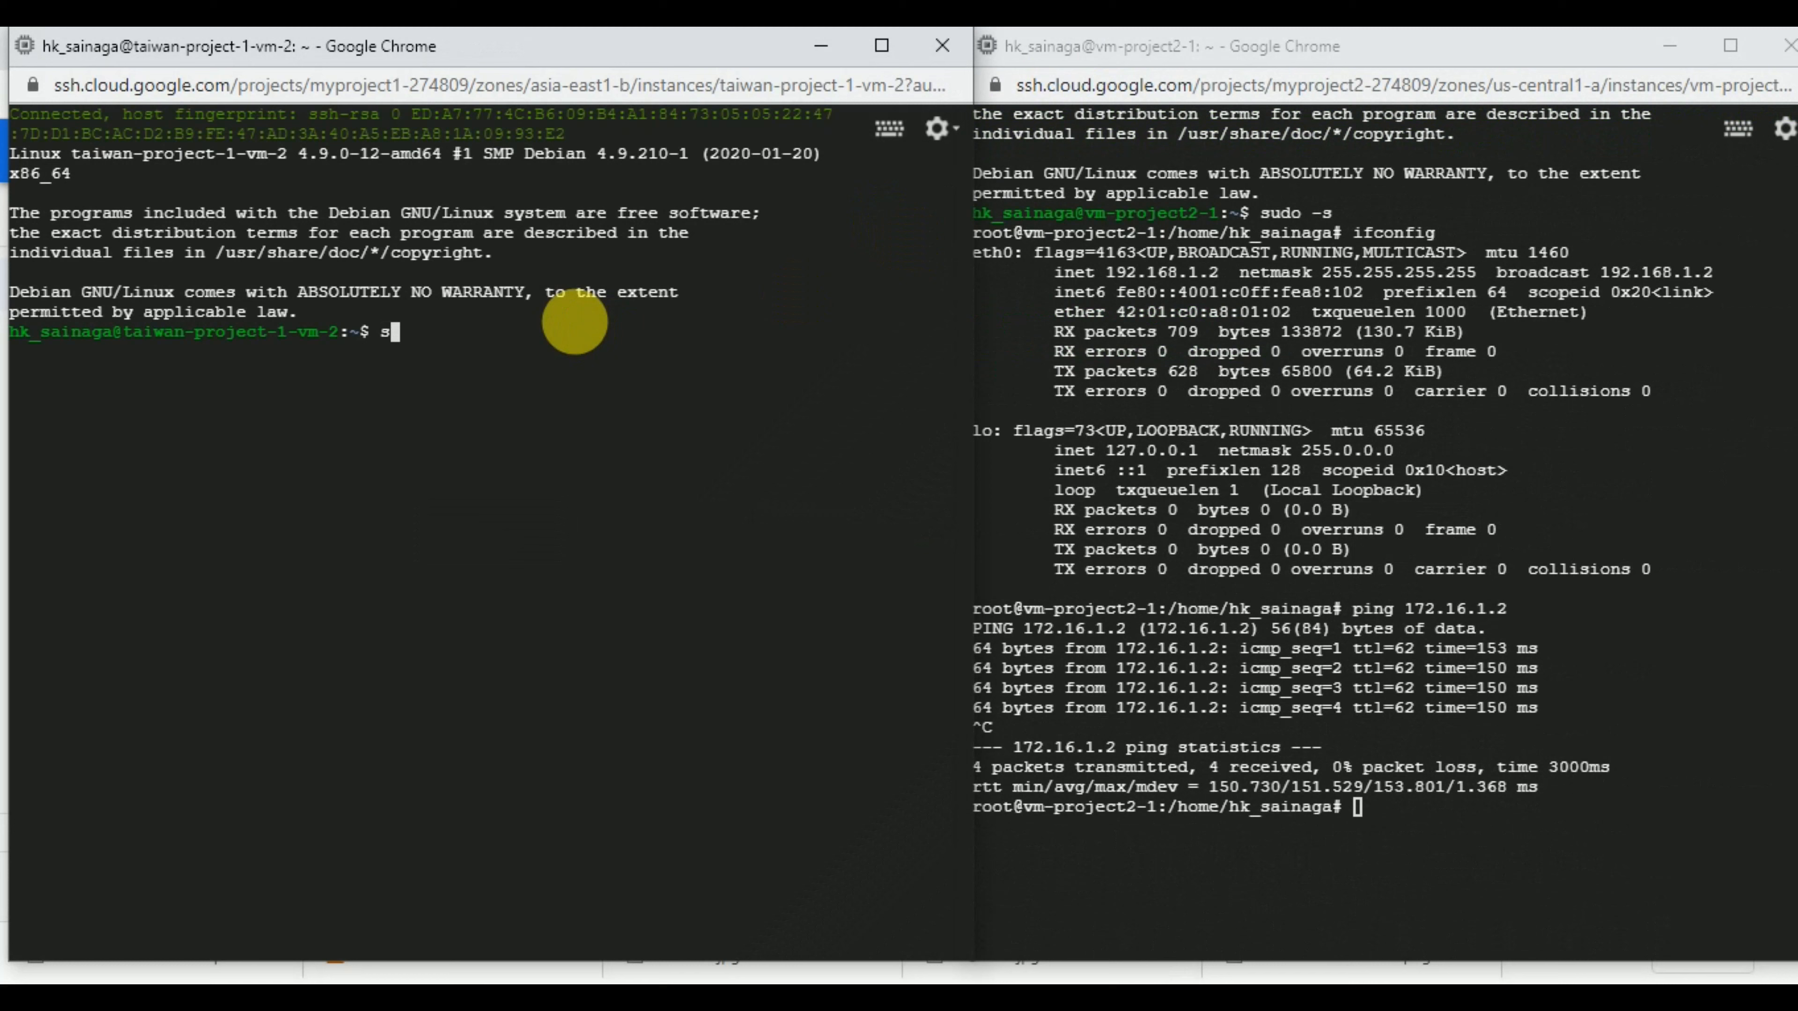
type("-s")
key("Return")
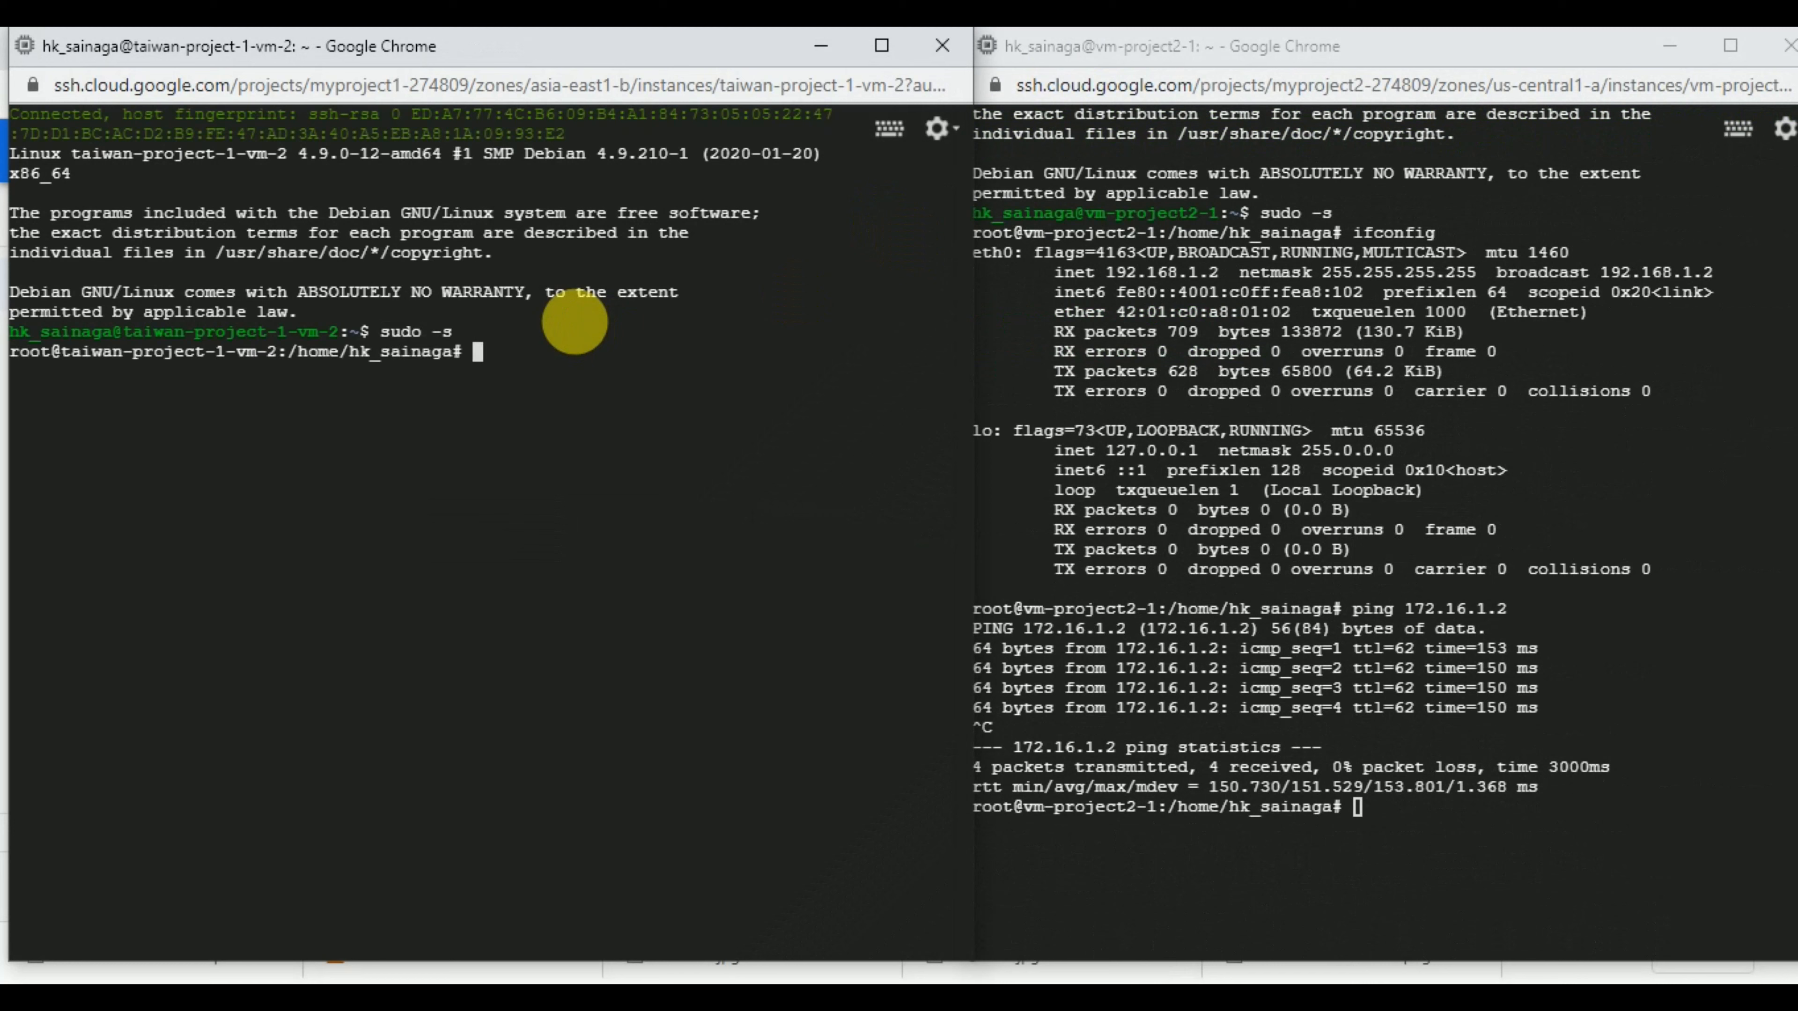
type("ifconfi")
type("g")
key("Return")
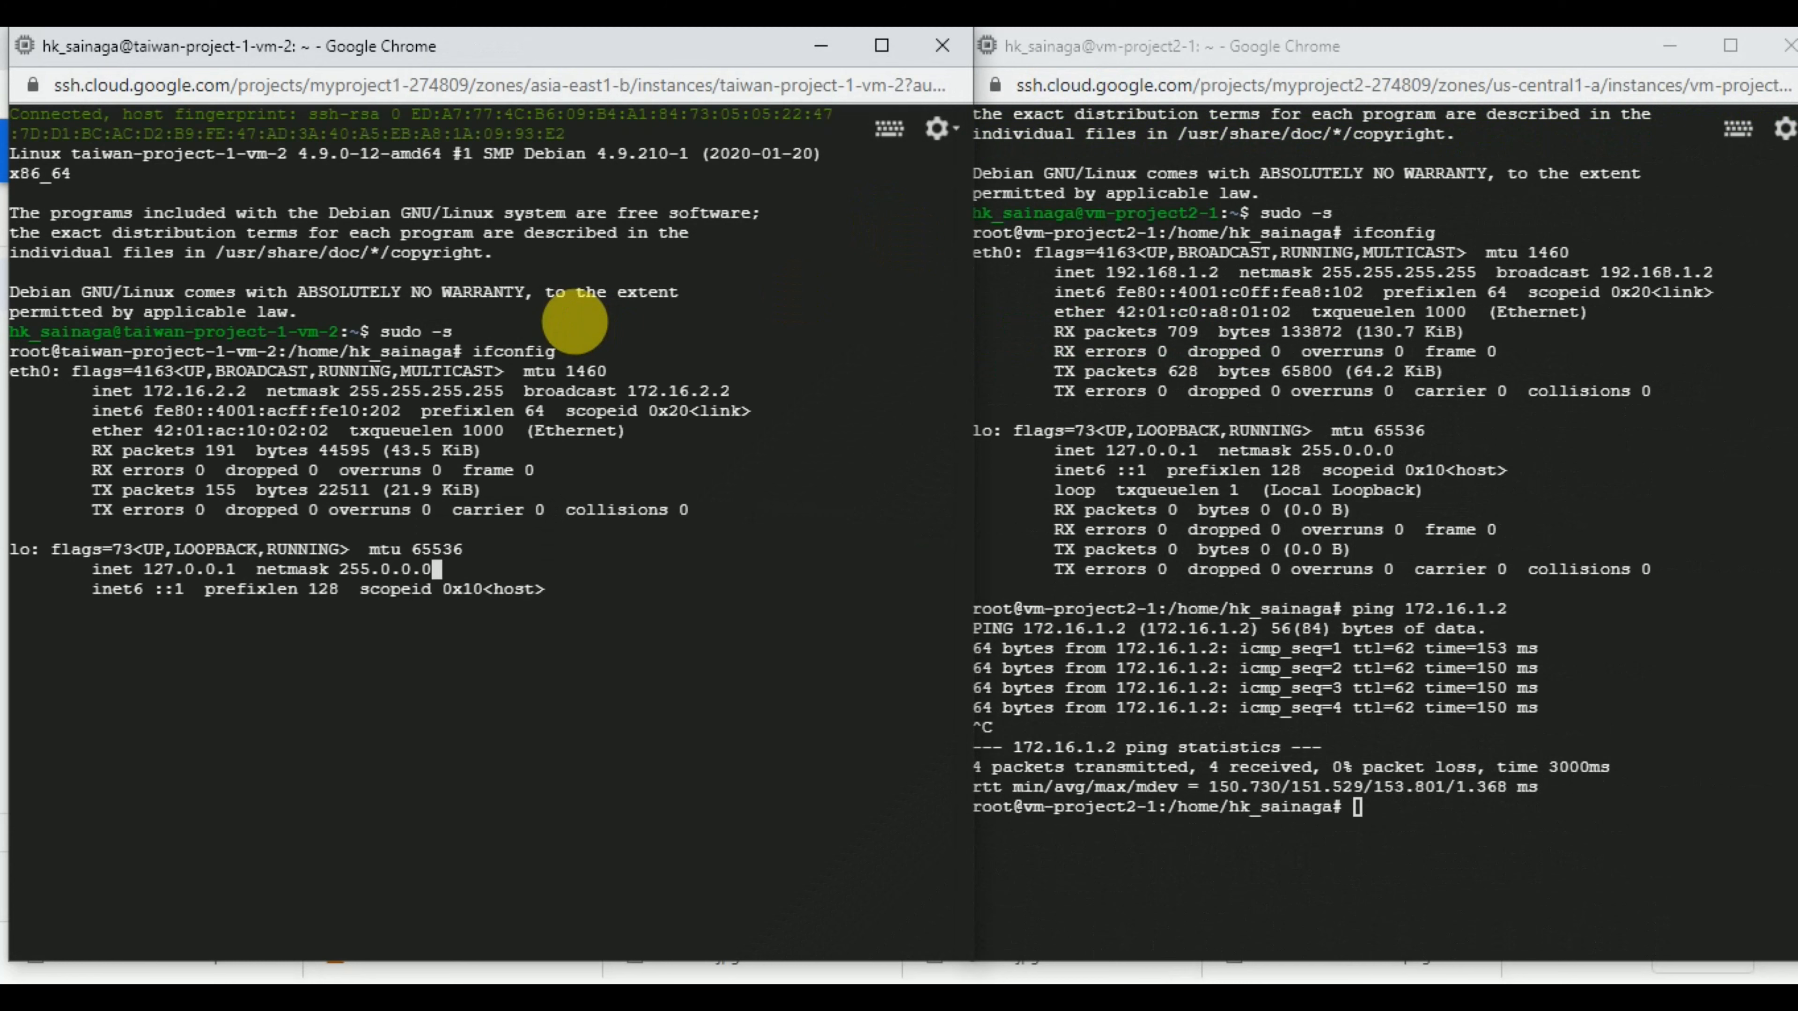
Step: Ping 192.168.1.2 across the VPN, then stop it to see 0% packet loss
type("ping ")
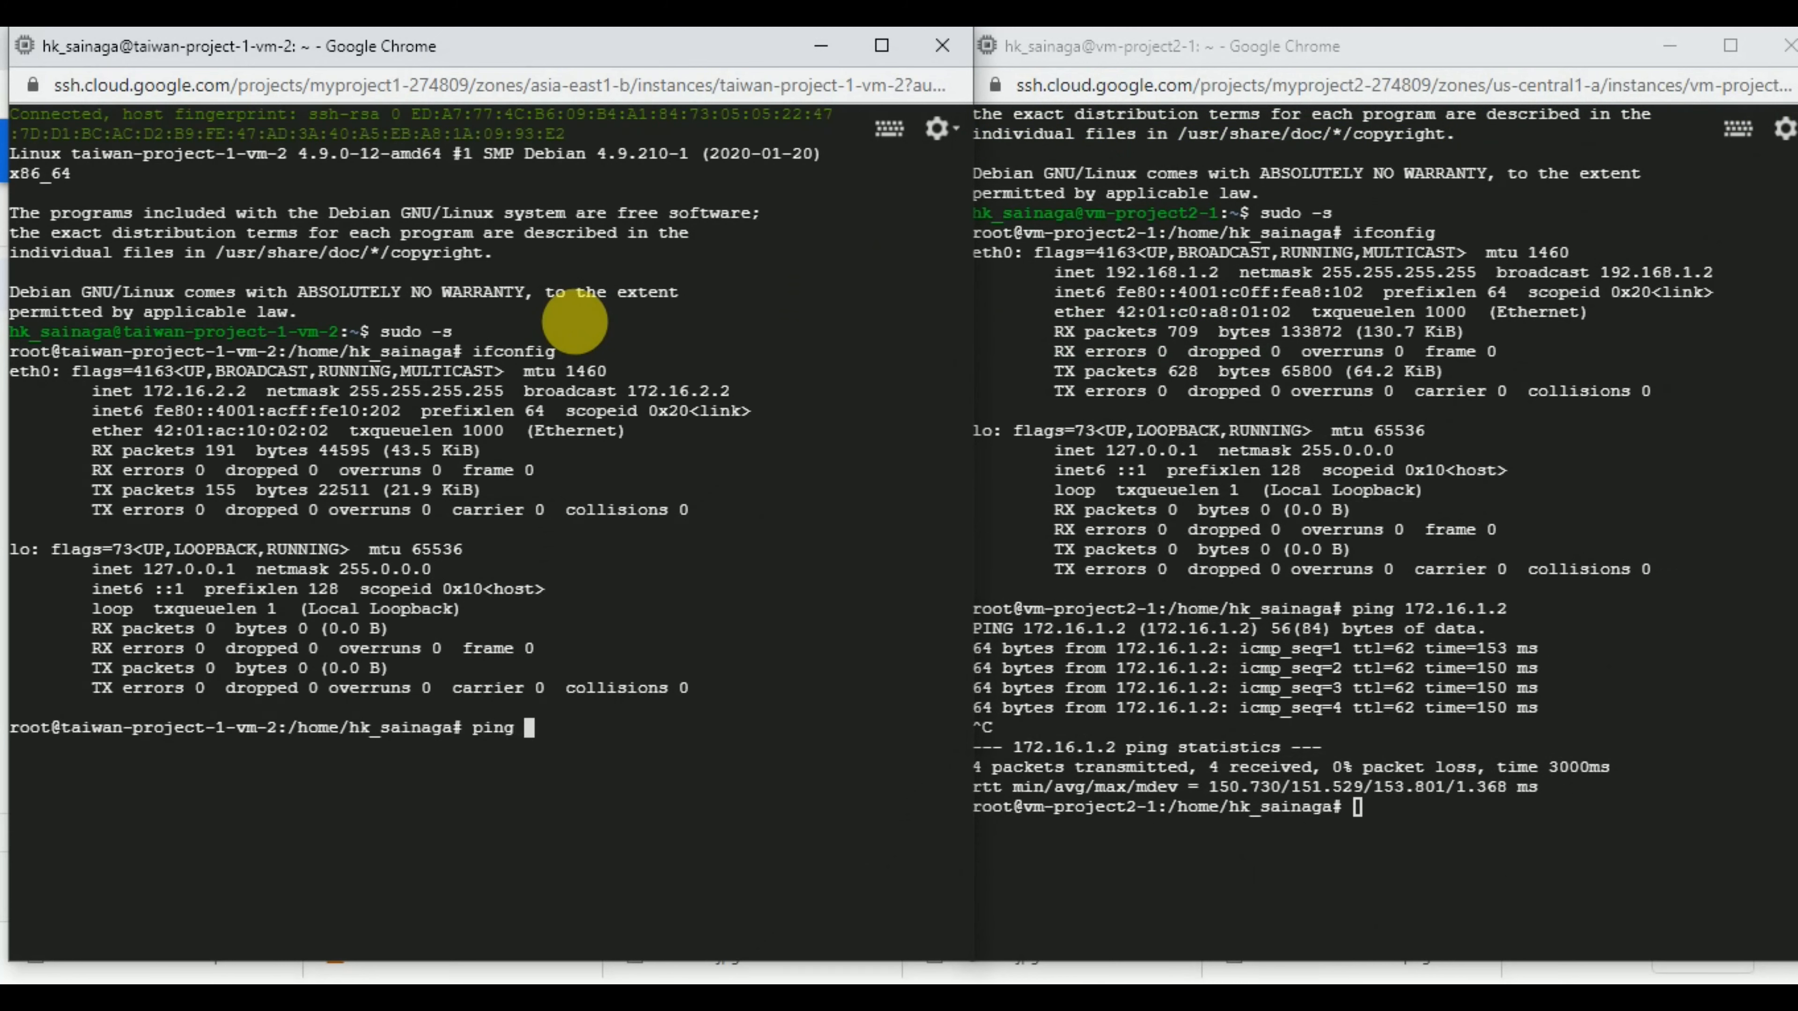
type("192.168.1.2")
key("Return")
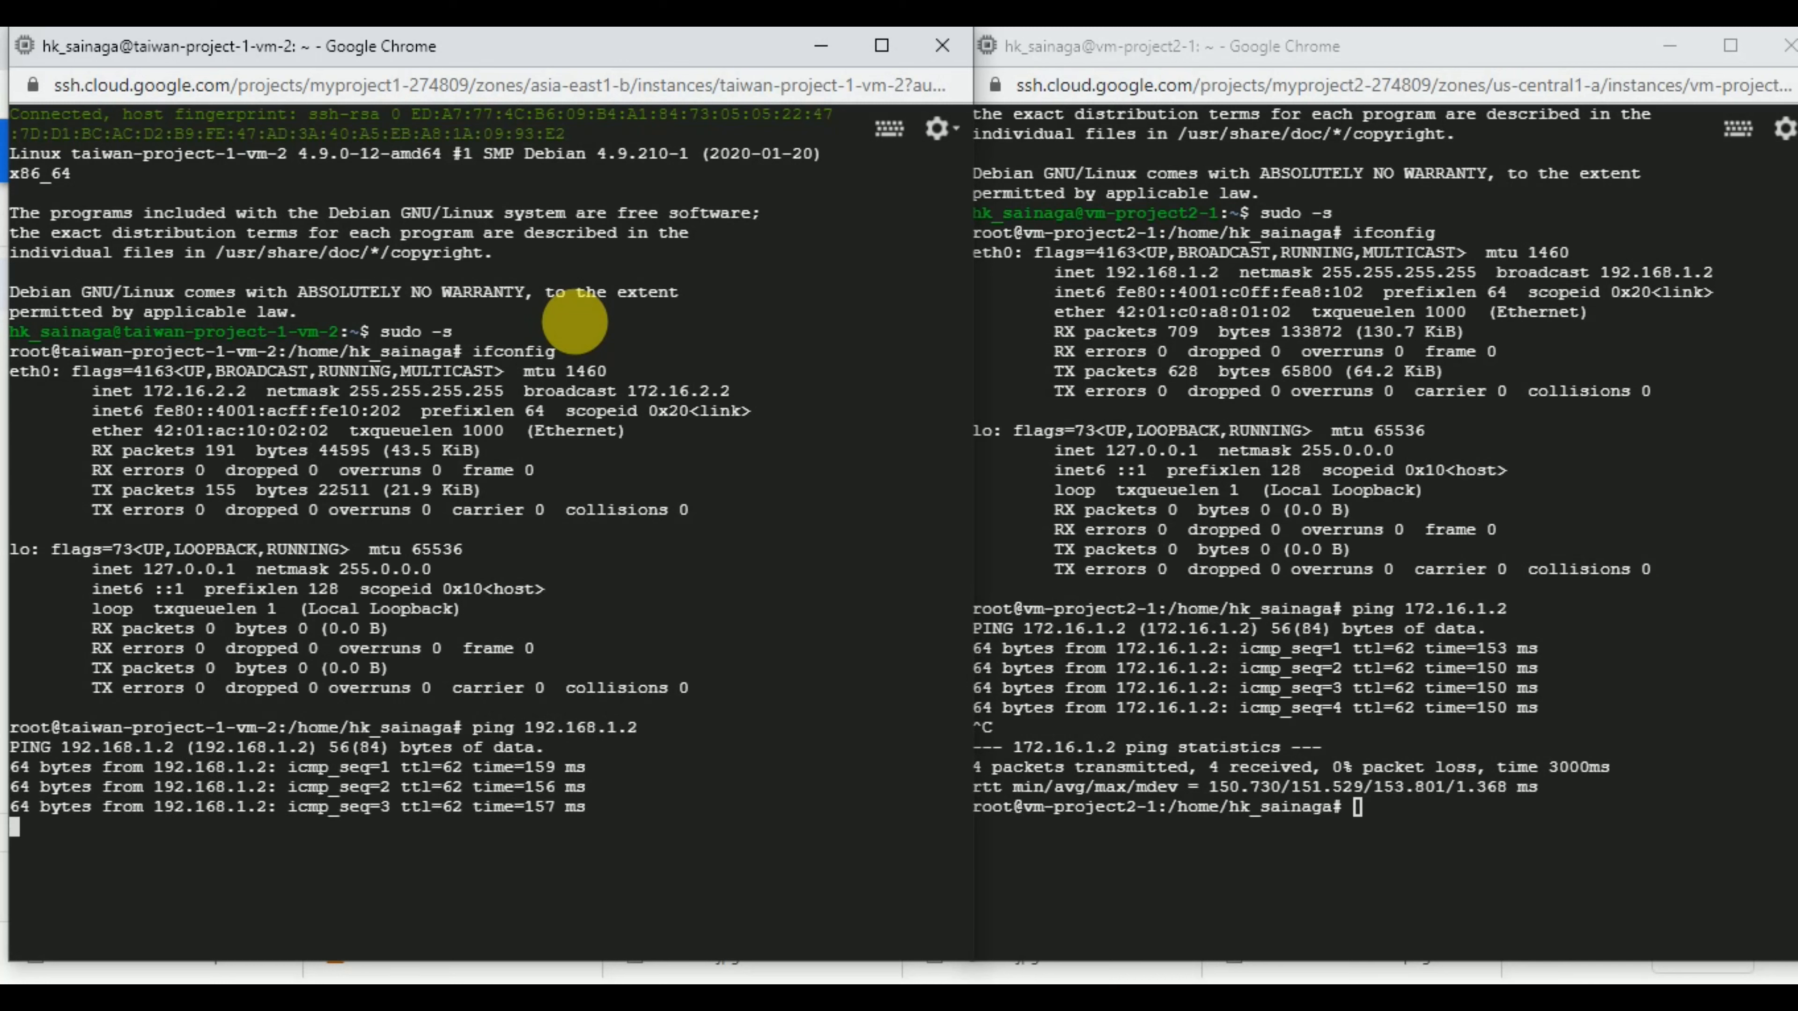
key("ctrl+c")
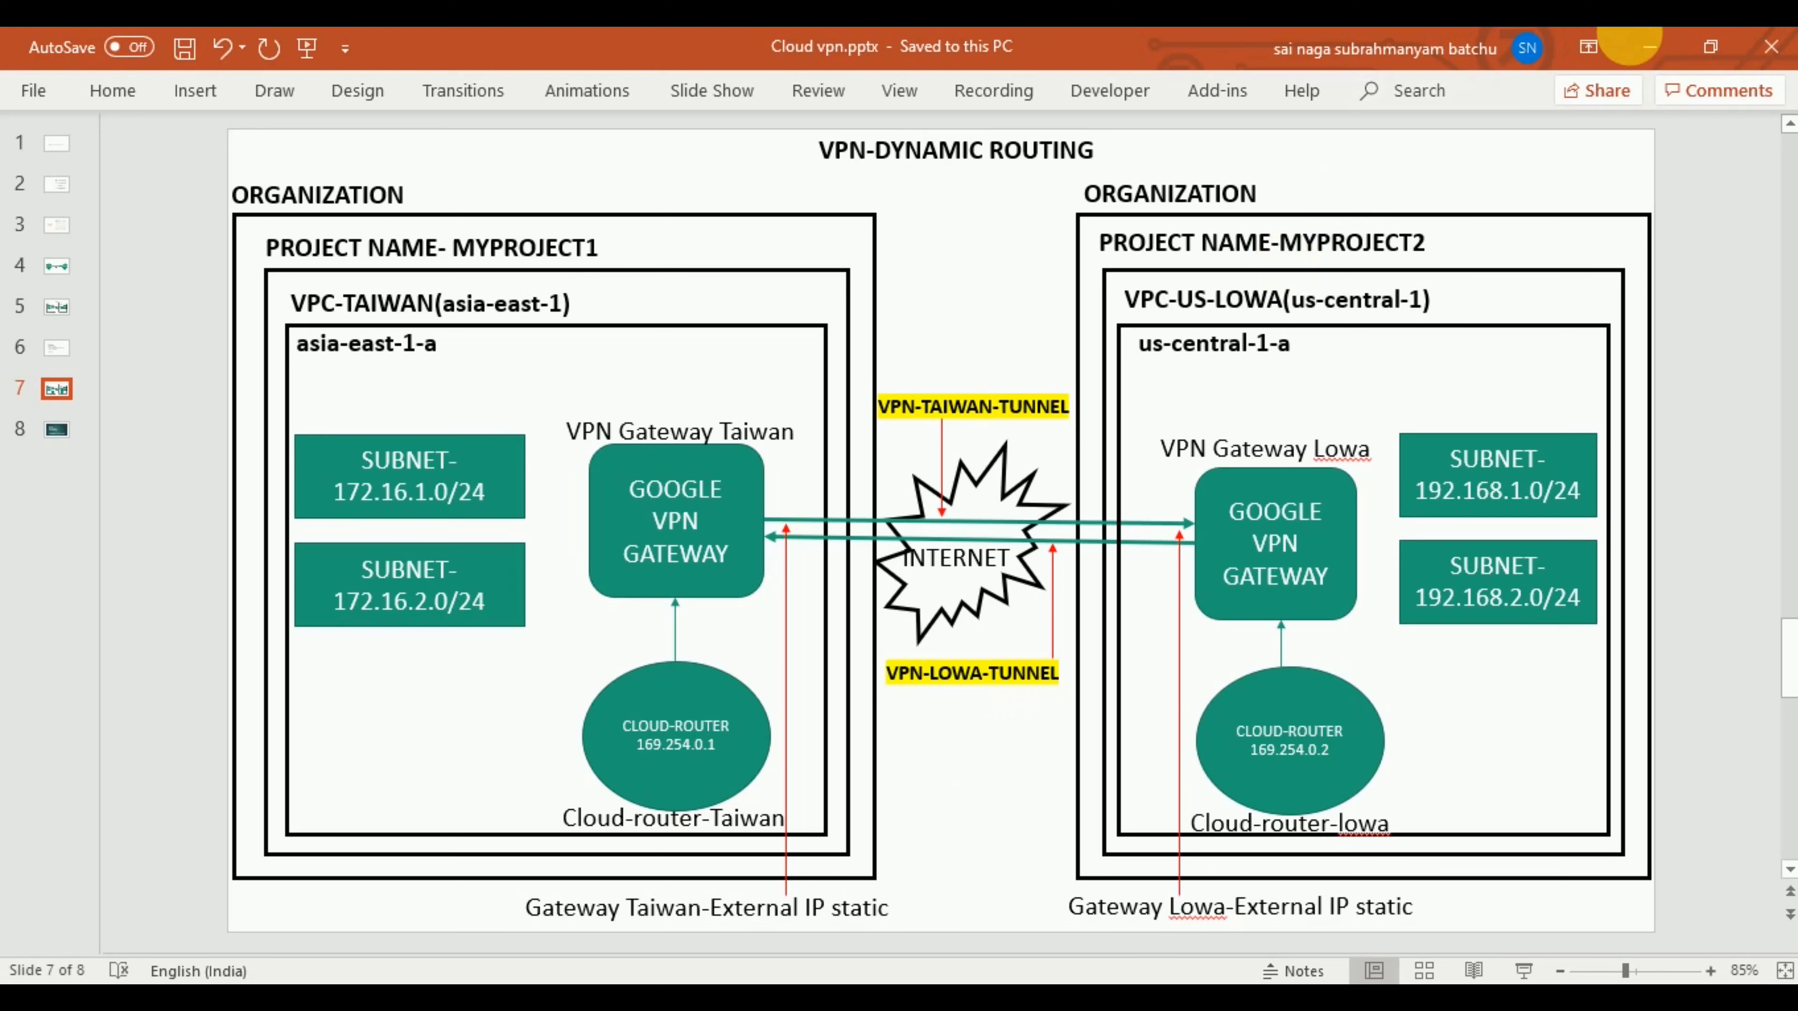
left_click(1656, 47)
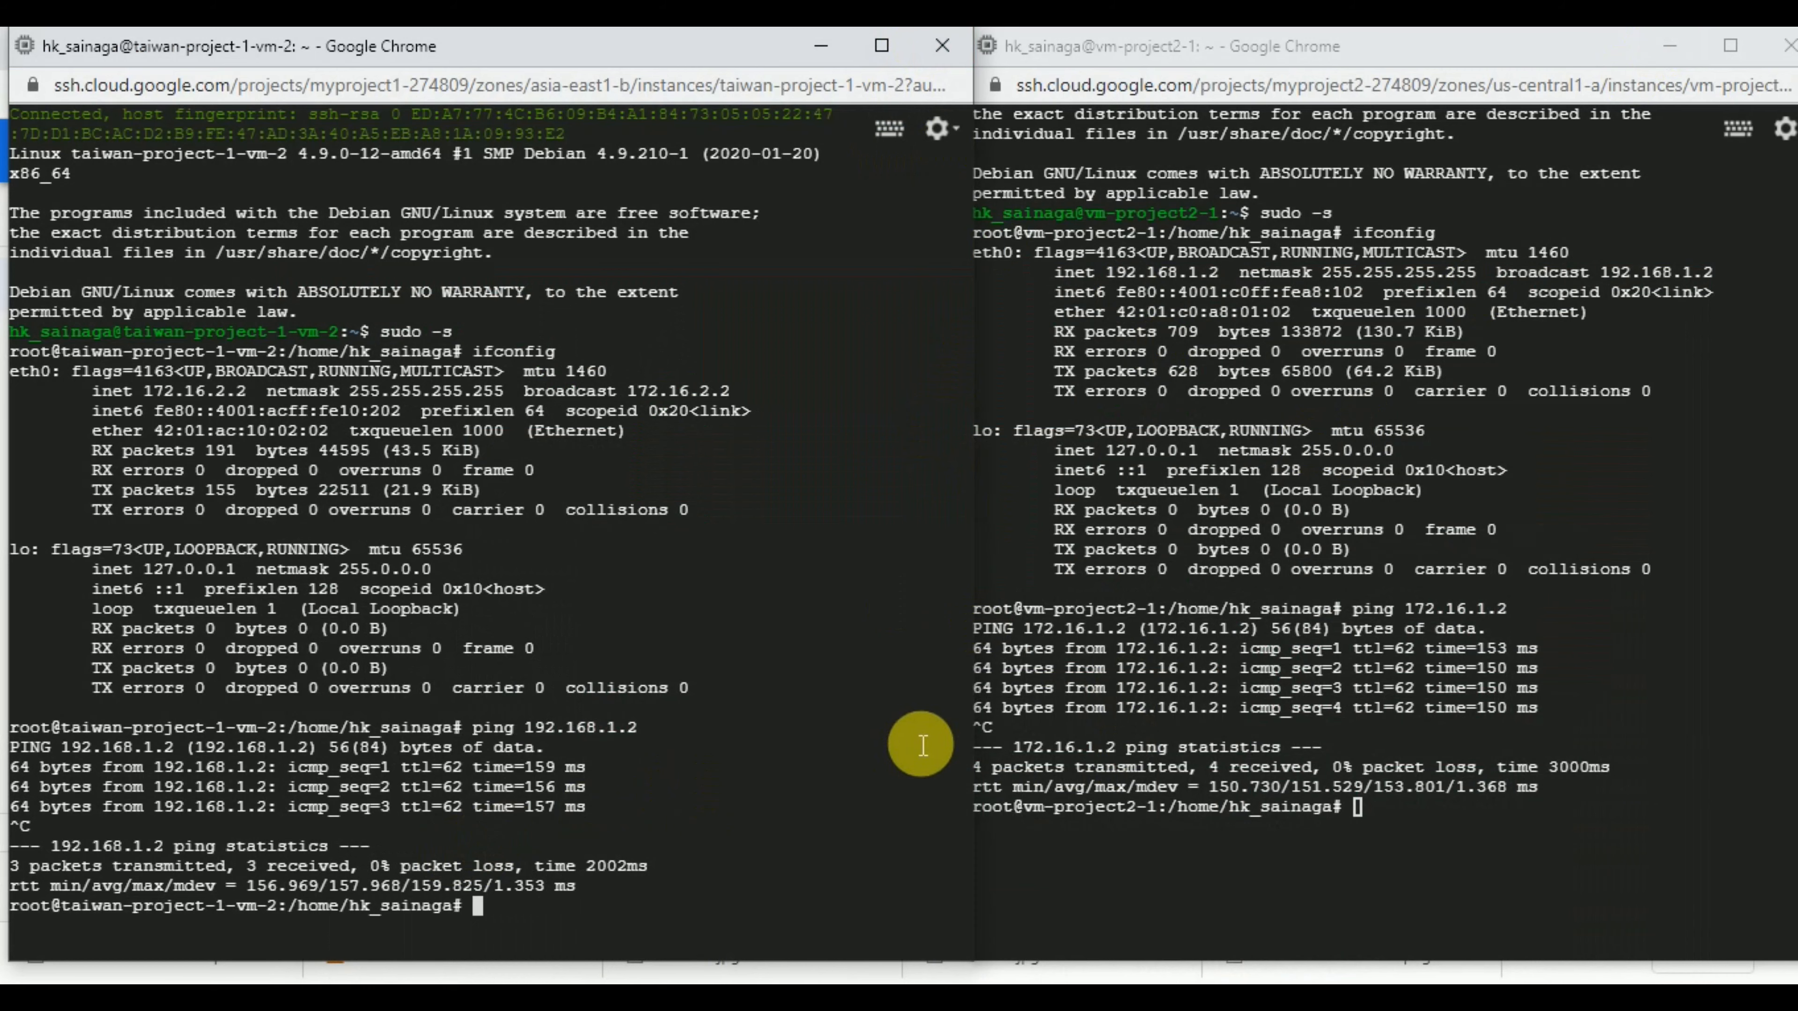
left_click(821, 45)
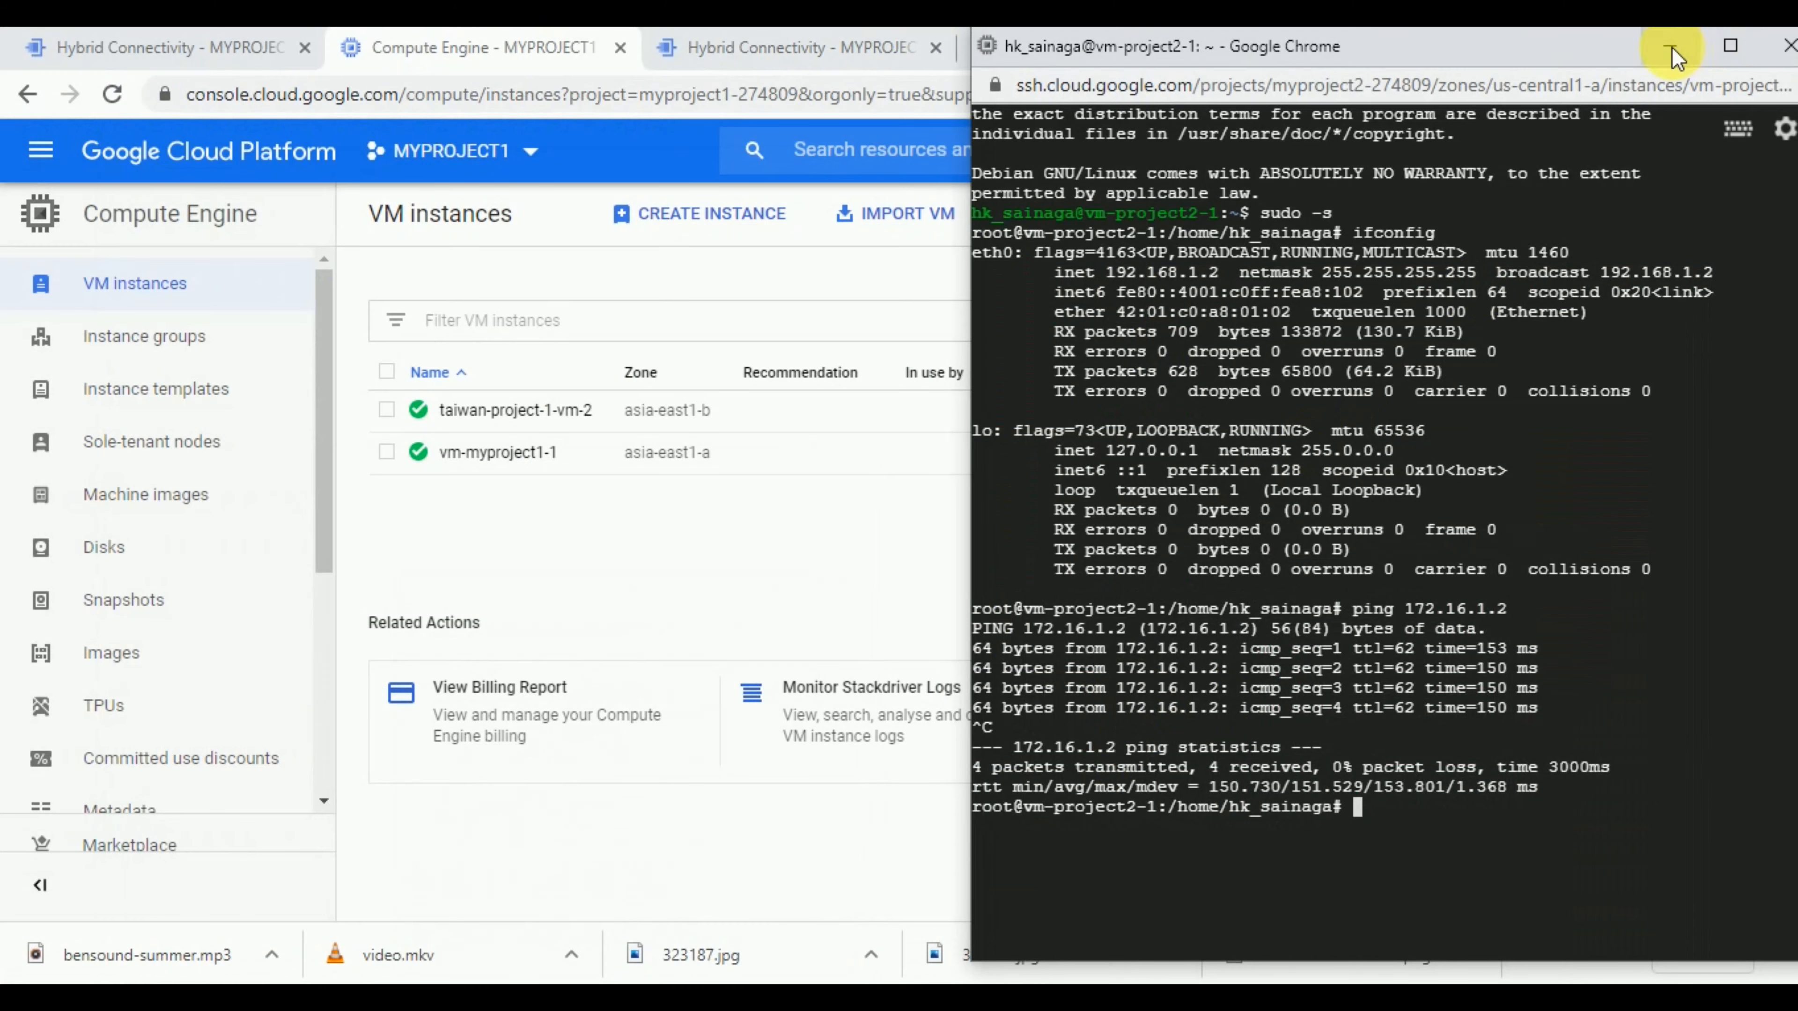
left_click(1670, 46)
left_click(1134, 1005)
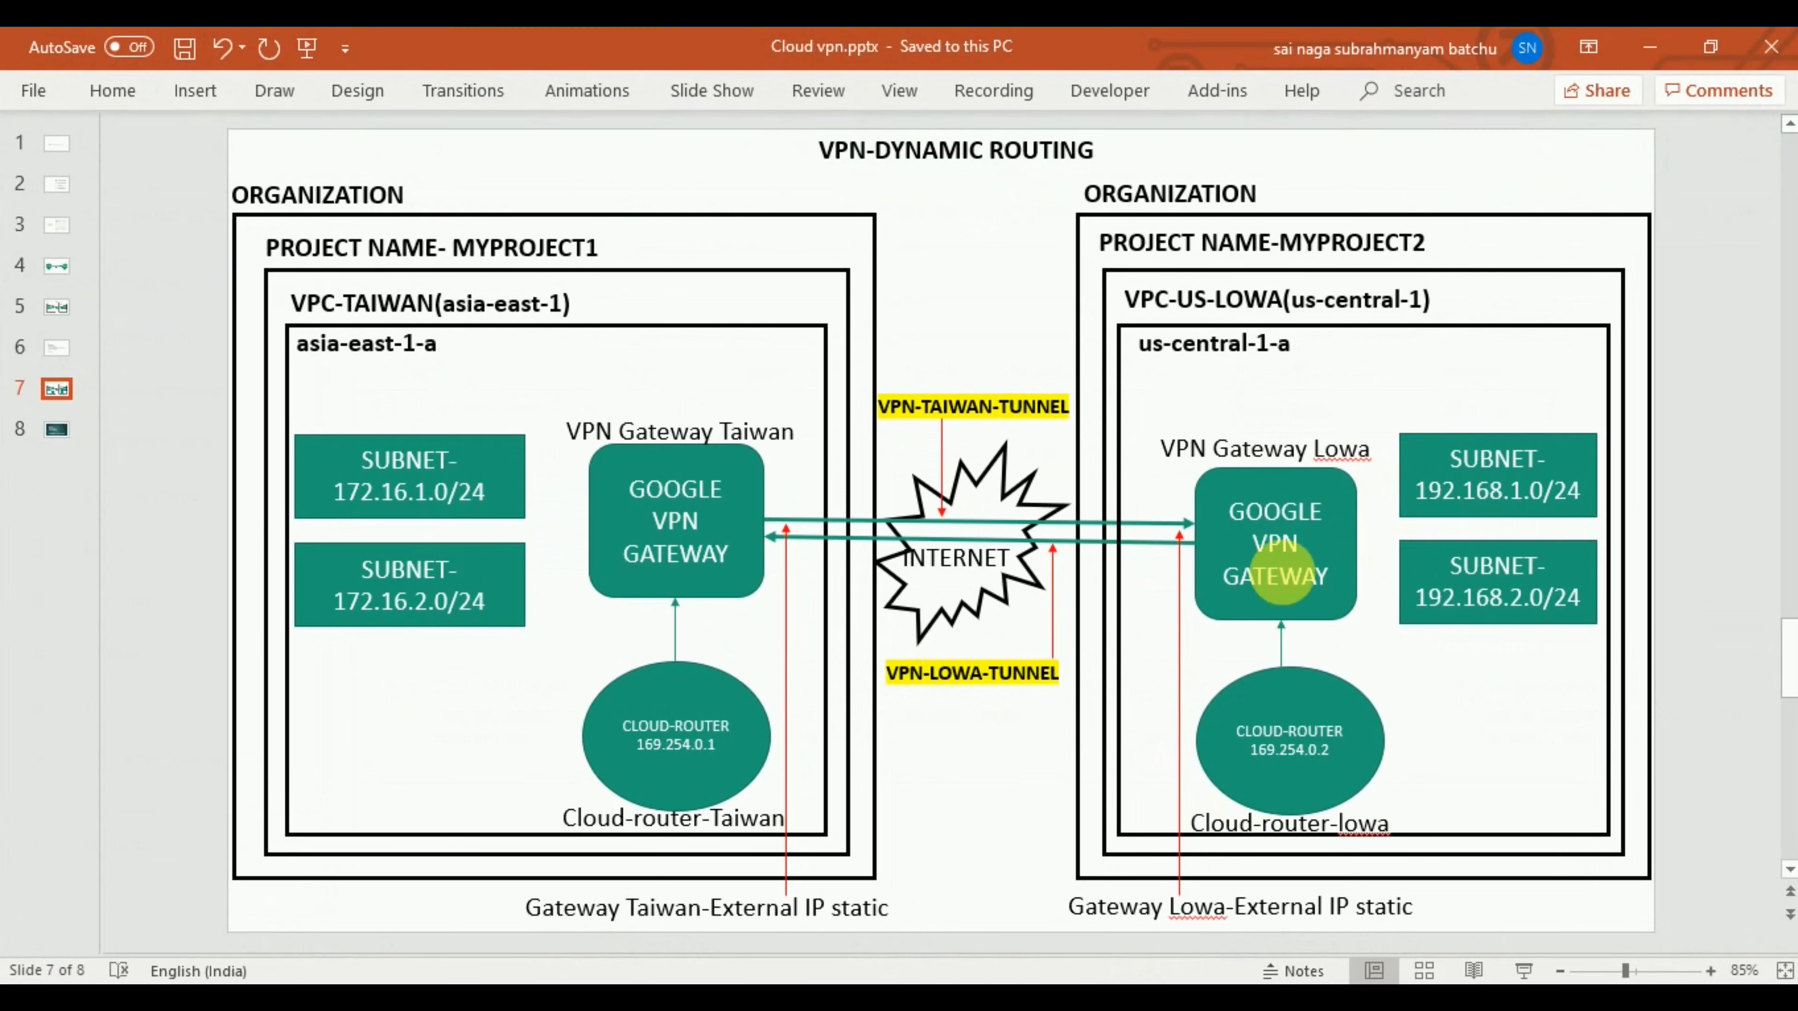